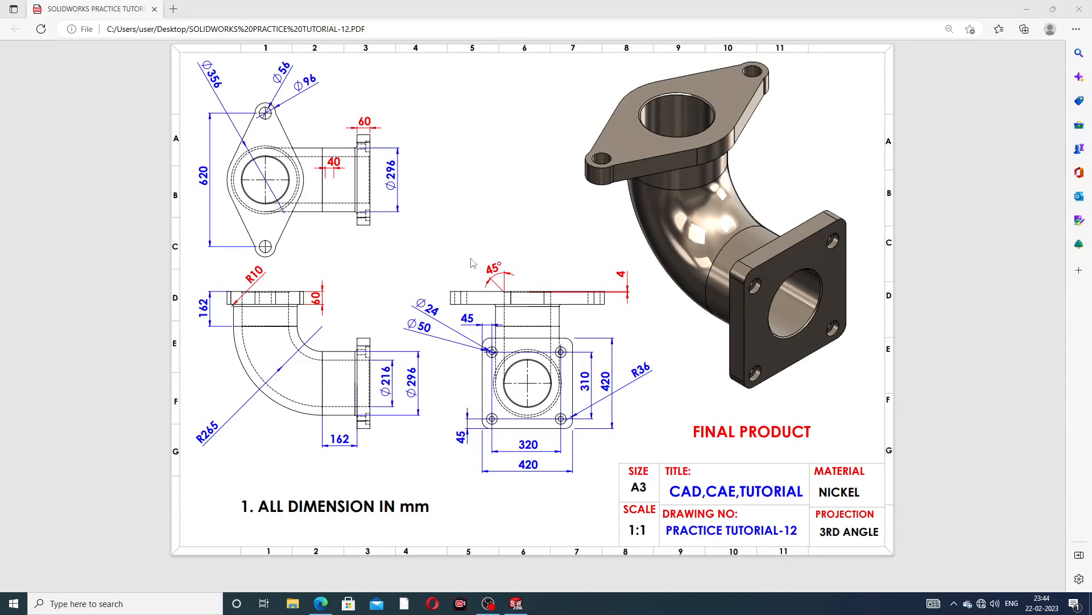
Study the reference drawing and the finished elbow model from several angles, then close the model
left_click(526, 609)
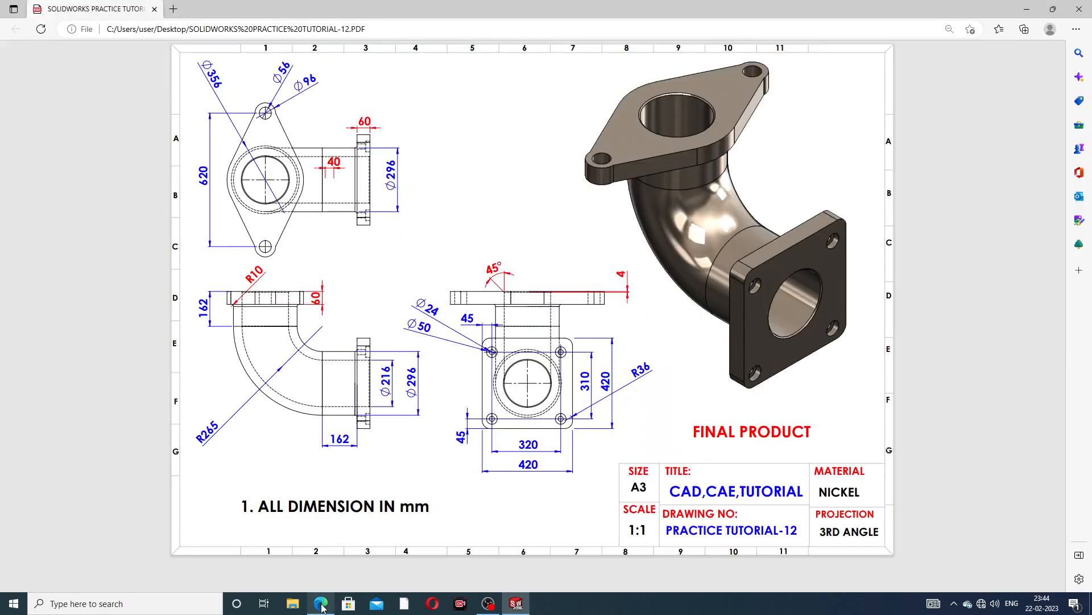
left_click(321, 608)
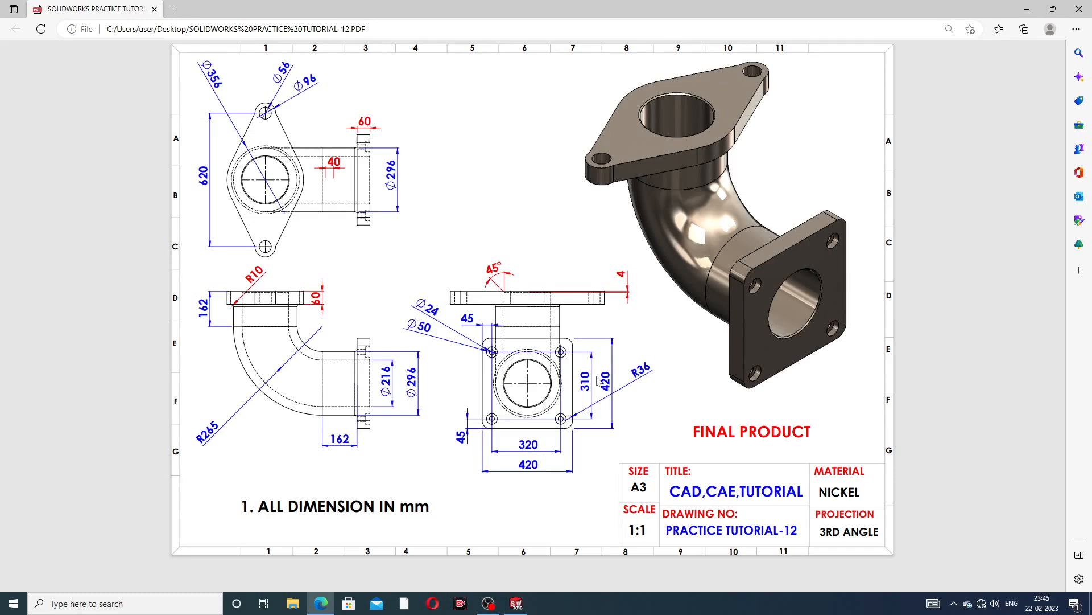
left_click(517, 603)
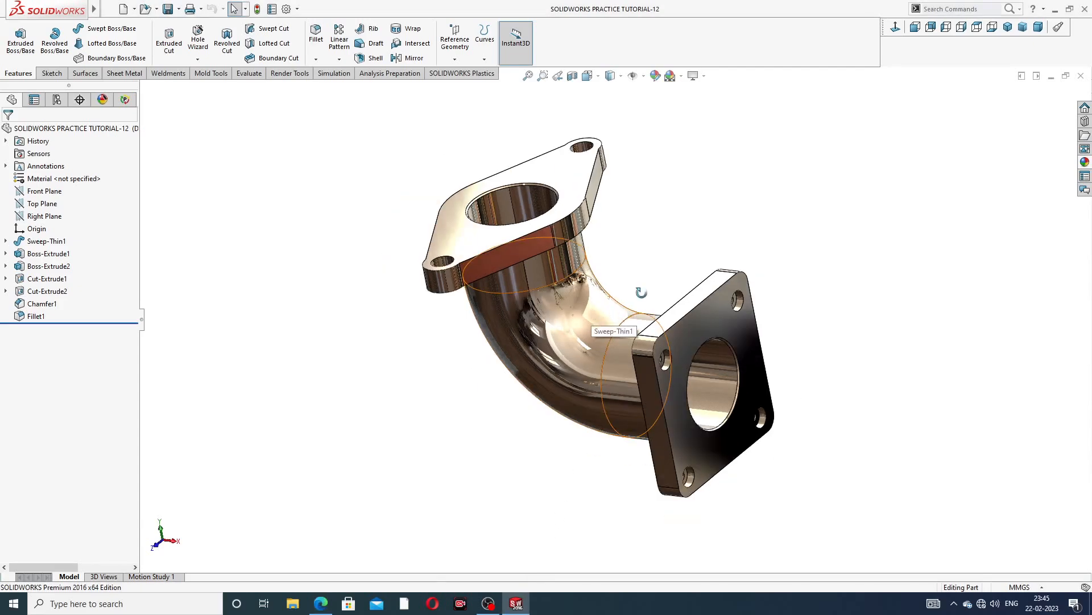
middle_click_drag(641, 291, 629, 328)
scroll(630, 328, "down", 2)
middle_click_drag(622, 245, 708, 243)
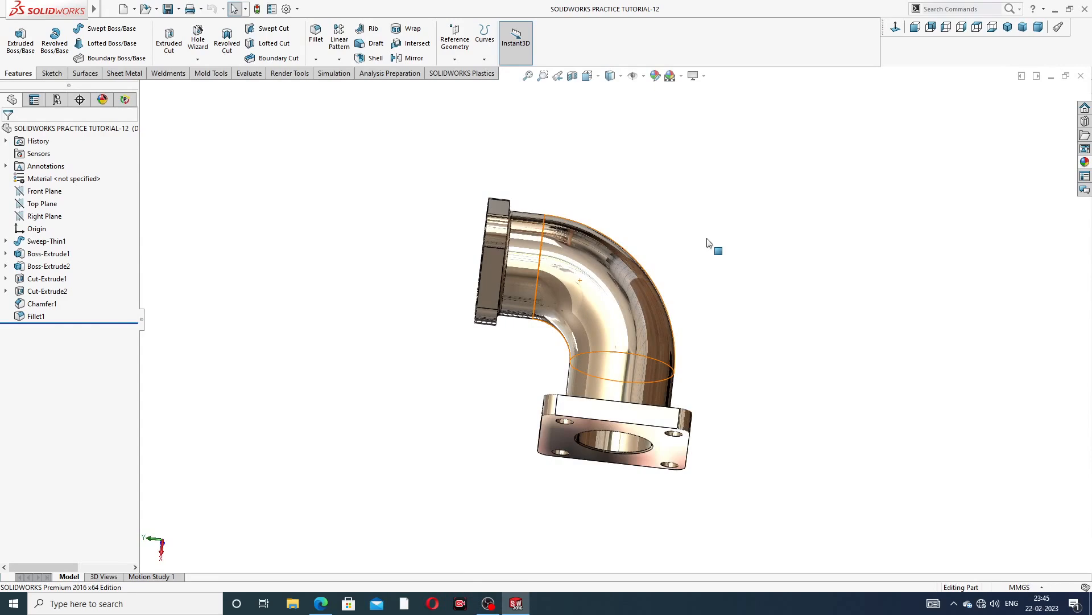
mouse_move(708, 316)
middle_mouse_down()
mouse_move(766, 198)
mouse_move(634, 239)
middle_mouse_up()
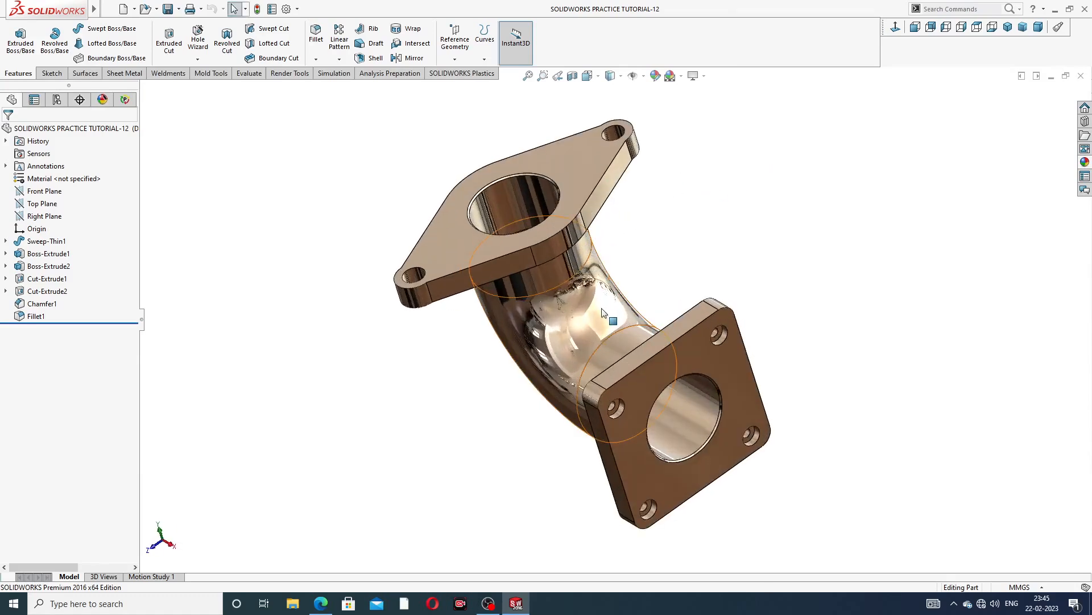
middle_click_drag(604, 311, 722, 267)
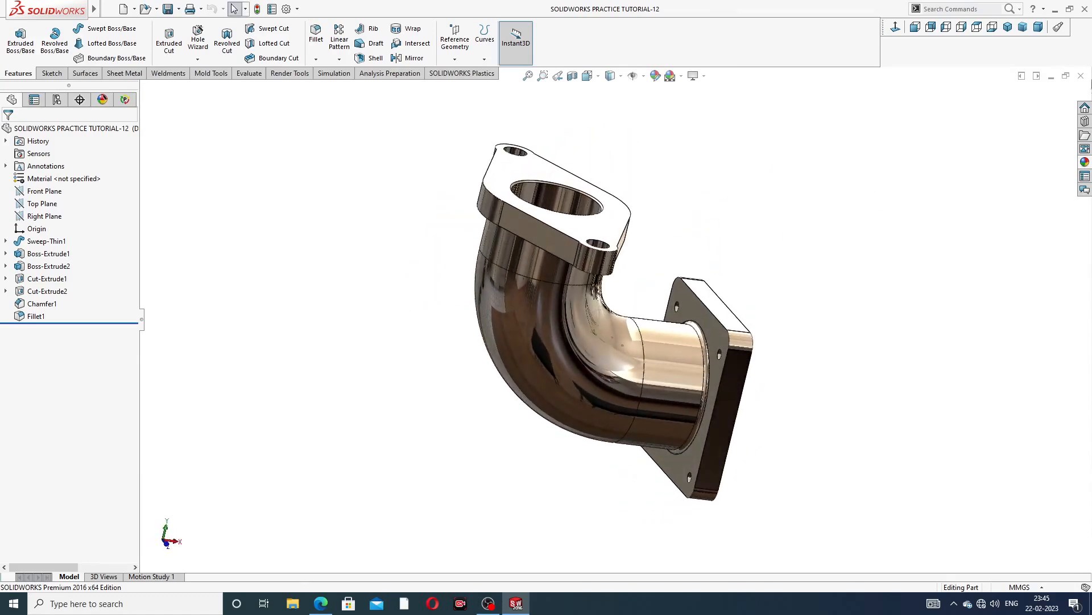
left_click(1008, 27)
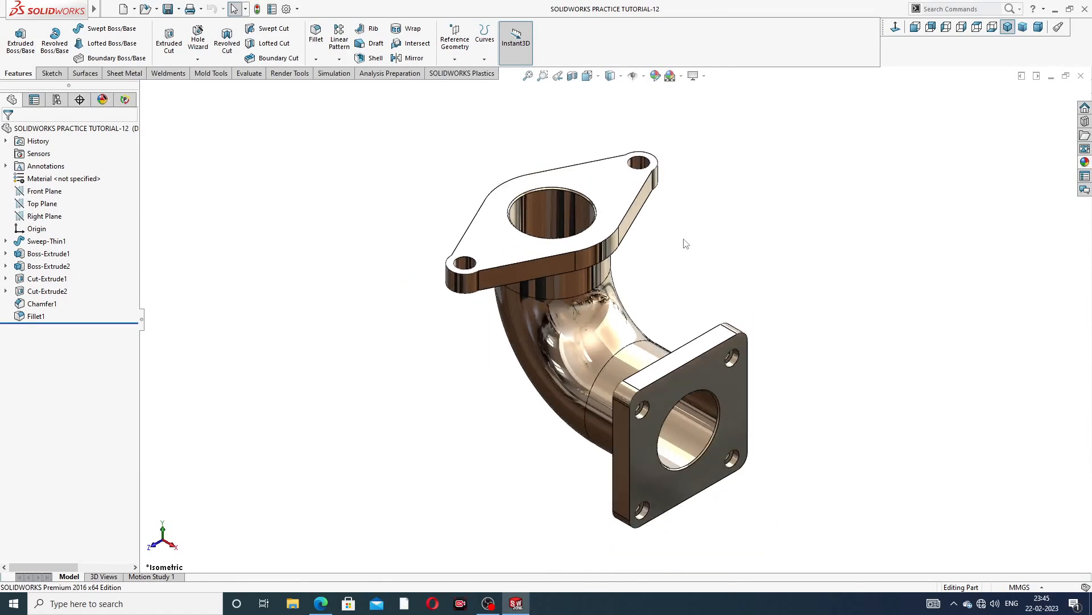
middle_click_drag(685, 242, 711, 281)
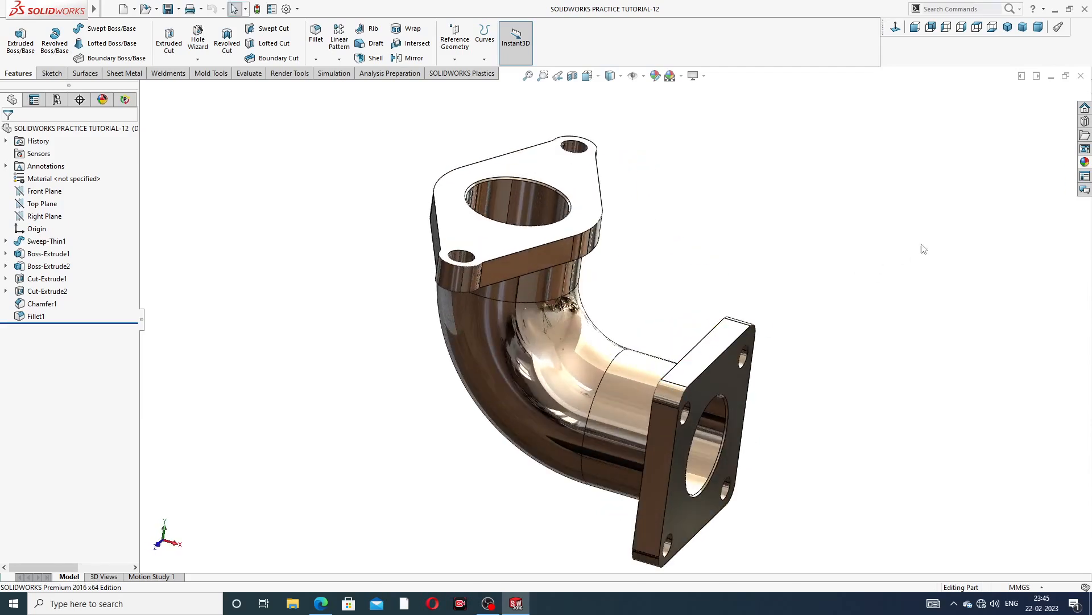
left_click(1082, 76)
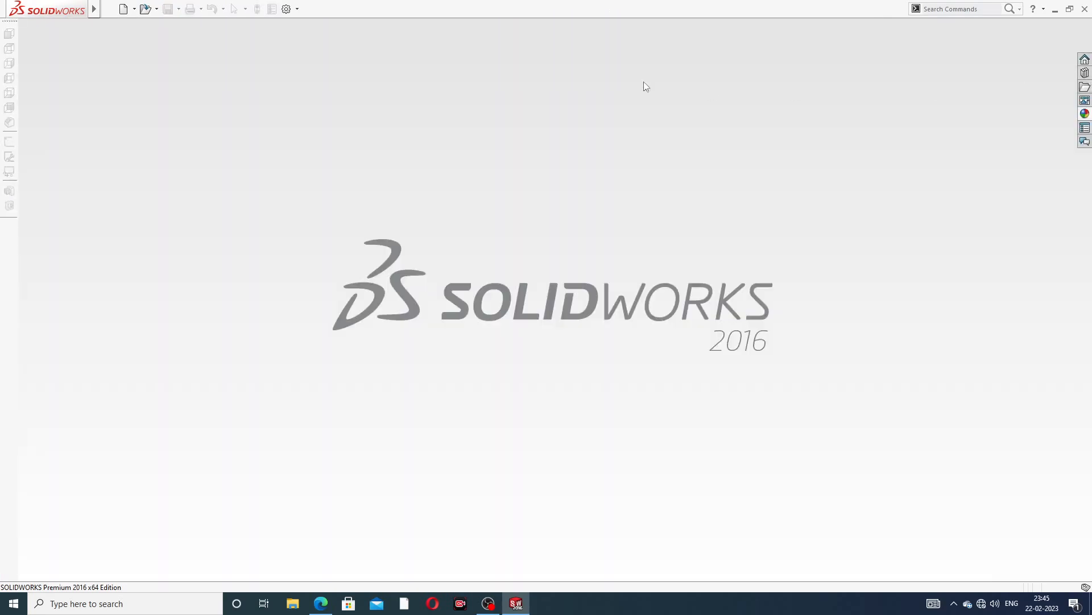
Create a new part document and open a sketch on the Front Plane
left_click(123, 9)
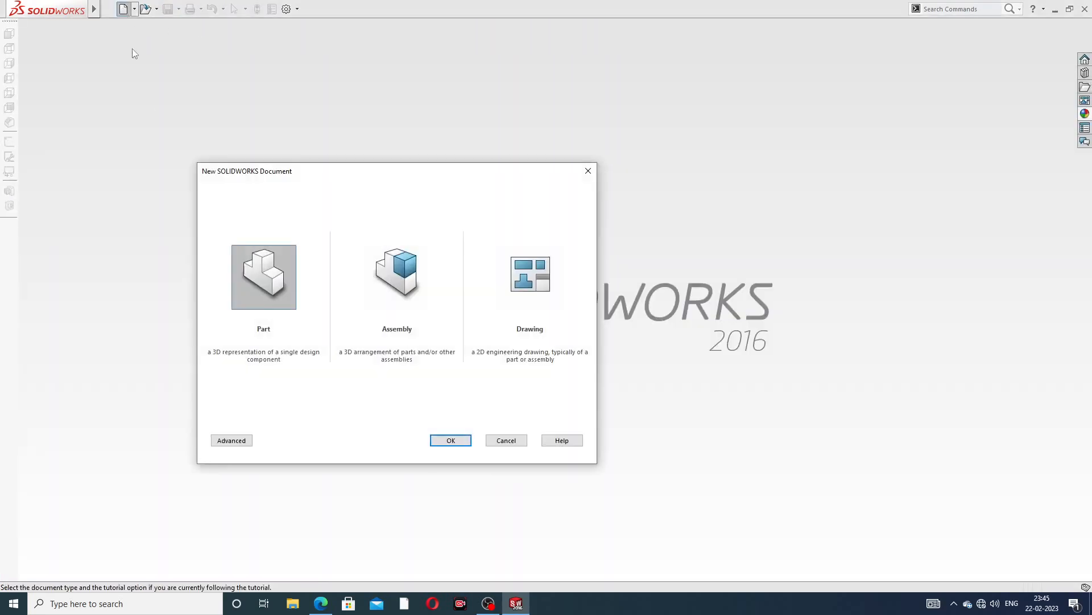
left_click(458, 440)
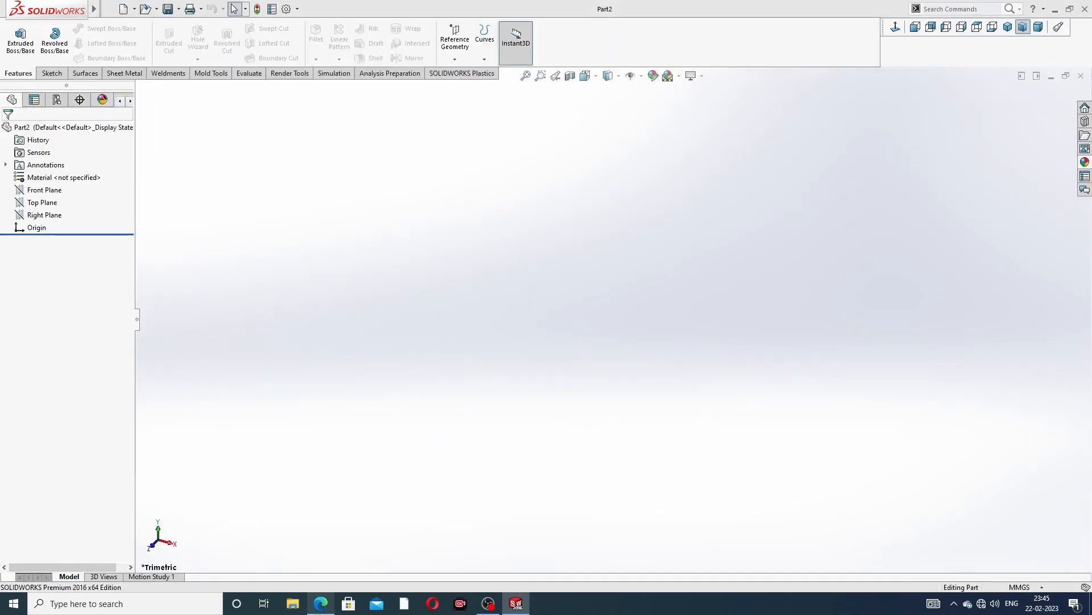
left_click(321, 604)
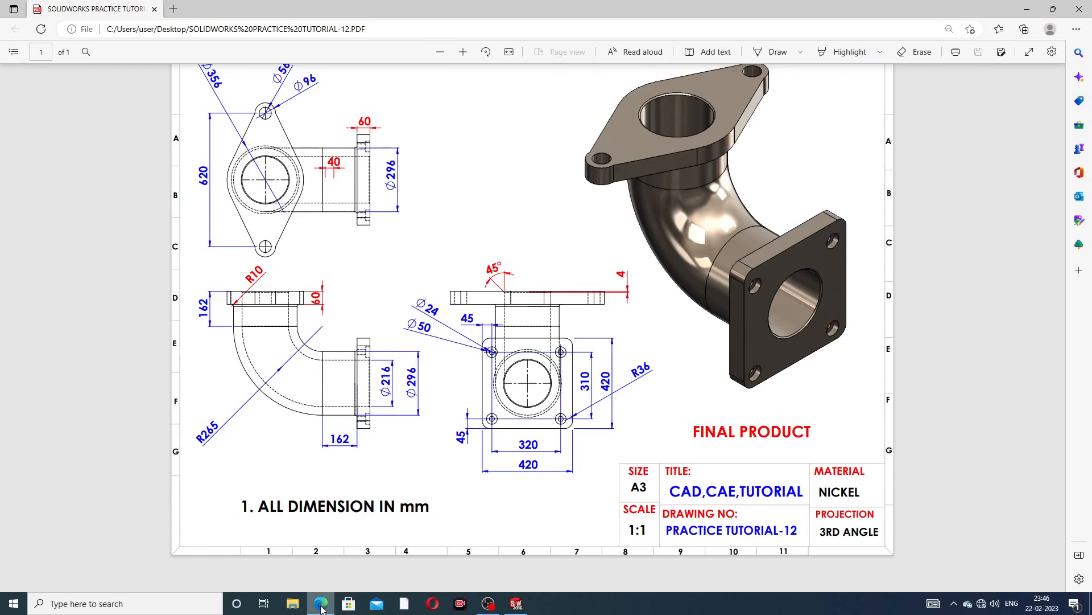
left_click(516, 603)
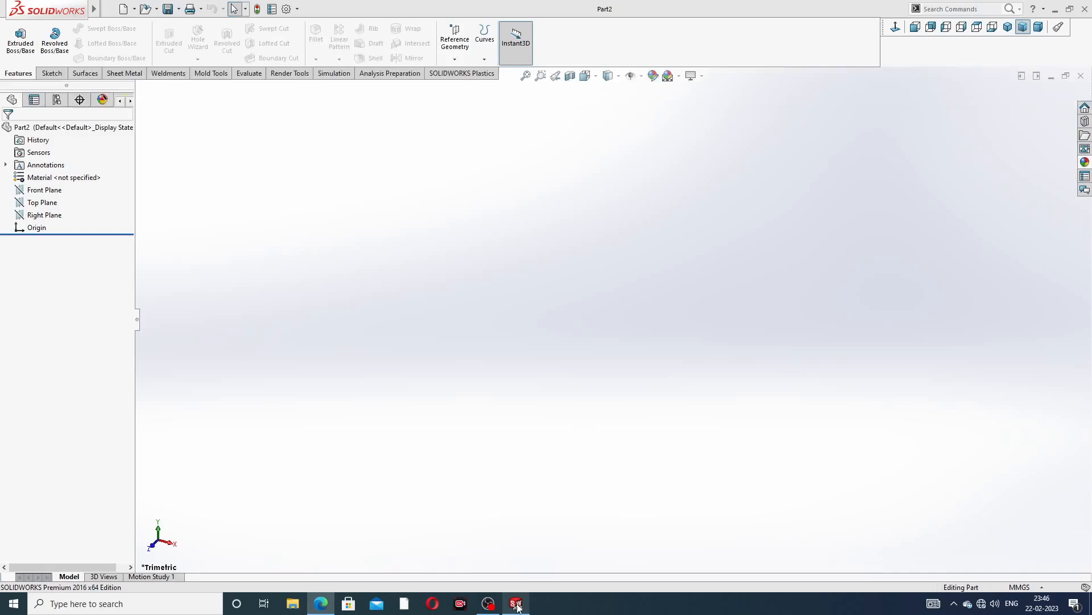
left_click(51, 191)
left_click(59, 175)
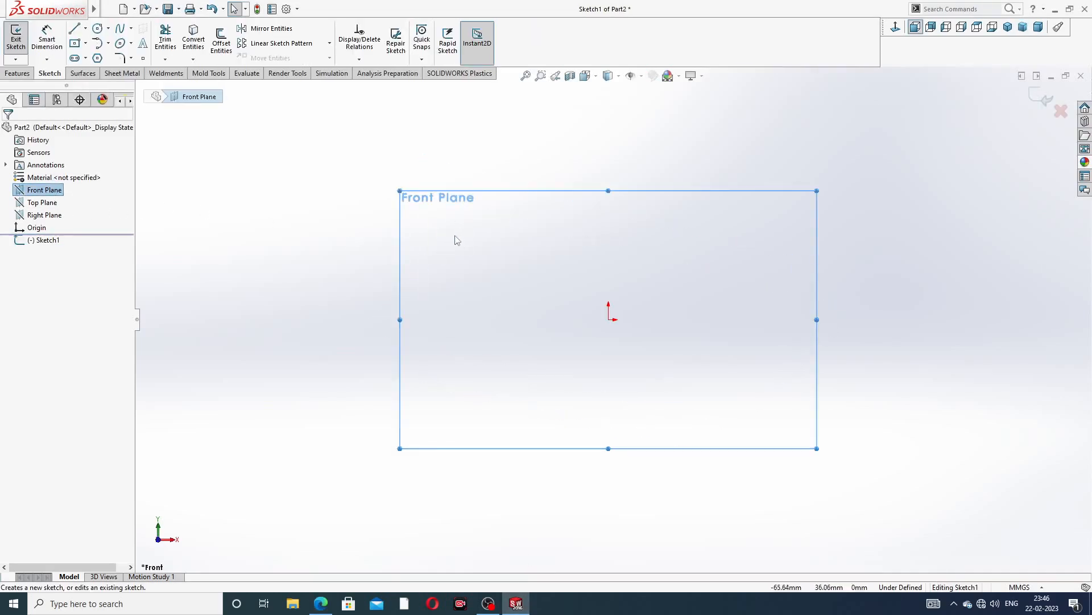
Sketch the elbow path: a horizontal line left from the origin, a tangent arc, and a vertical line upward
left_click(74, 28)
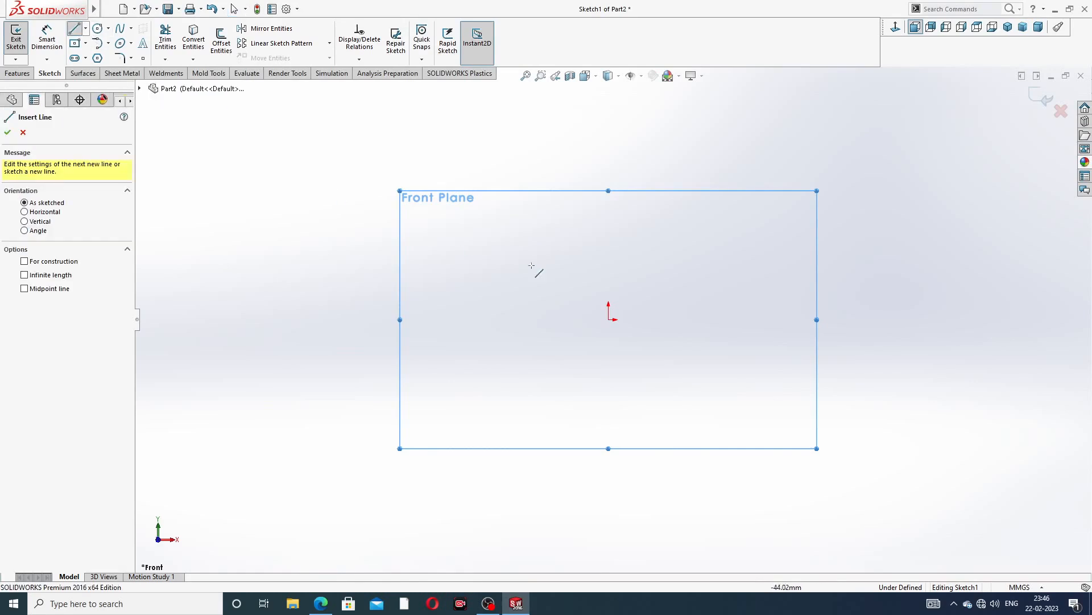
left_click(609, 319)
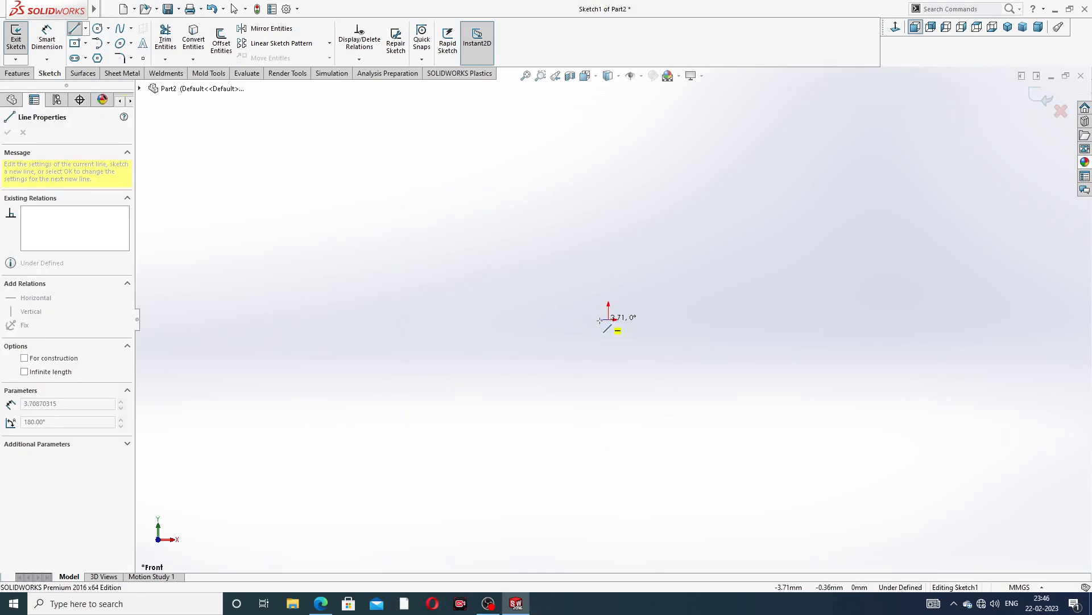
left_click(490, 320)
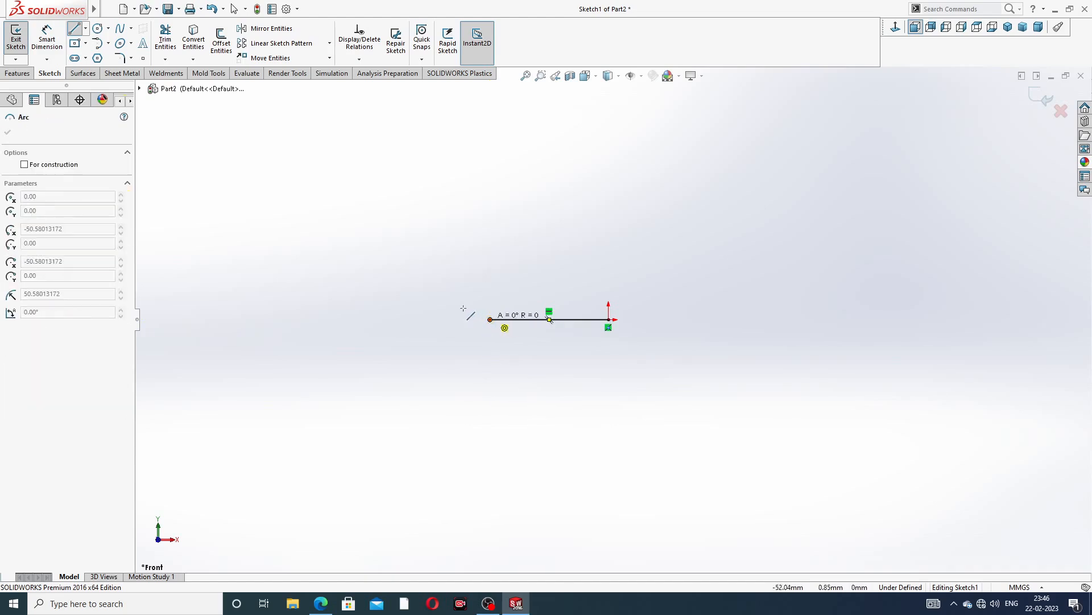
left_click(372, 184)
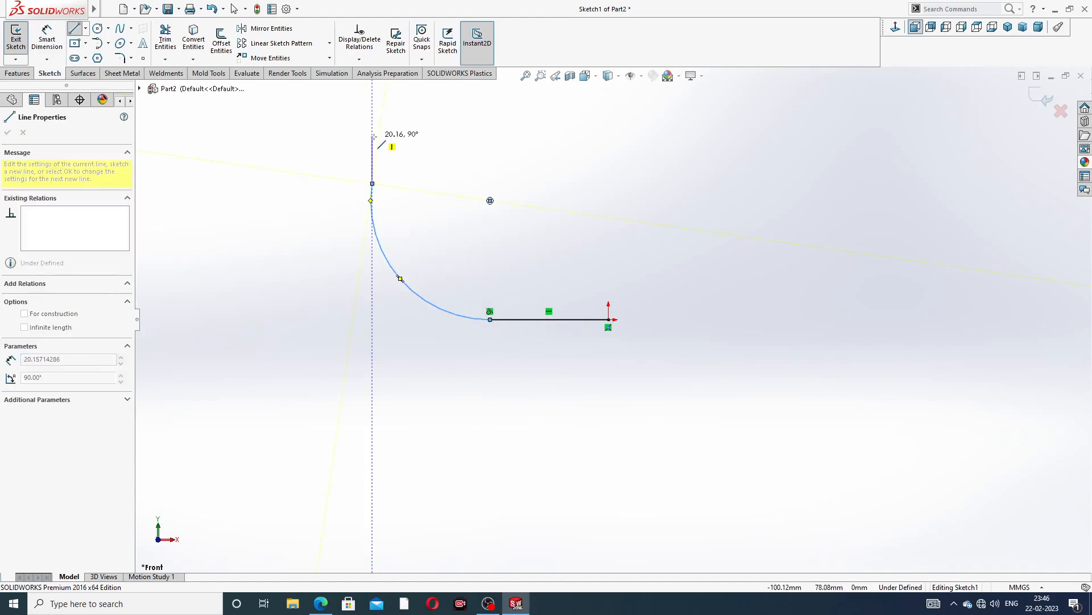
left_click(372, 99)
right_click(446, 127)
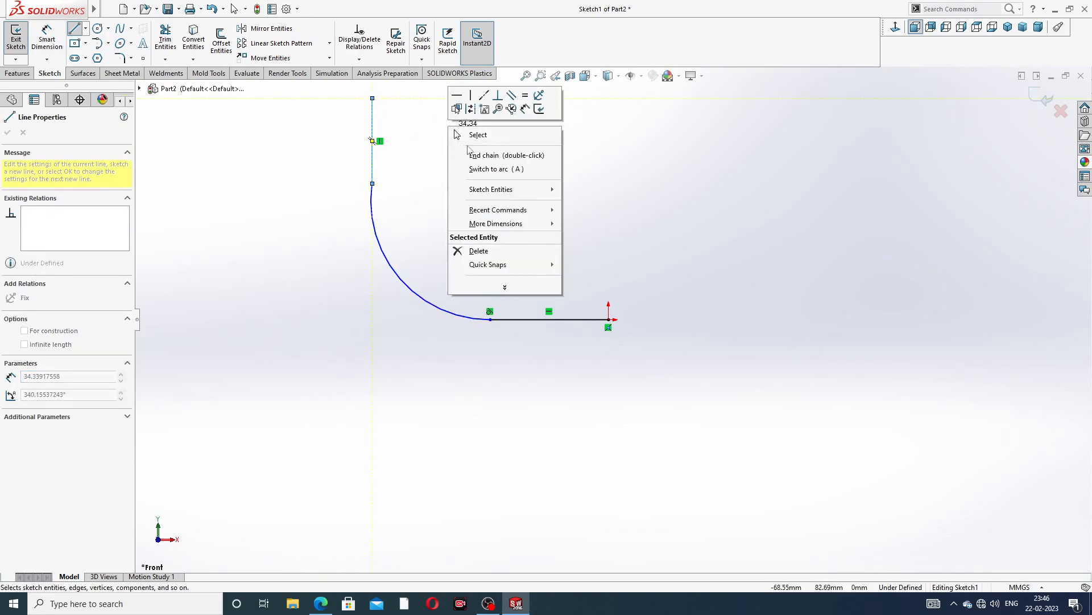
left_click(481, 142)
key("z")
scroll(474, 194, "down", 3)
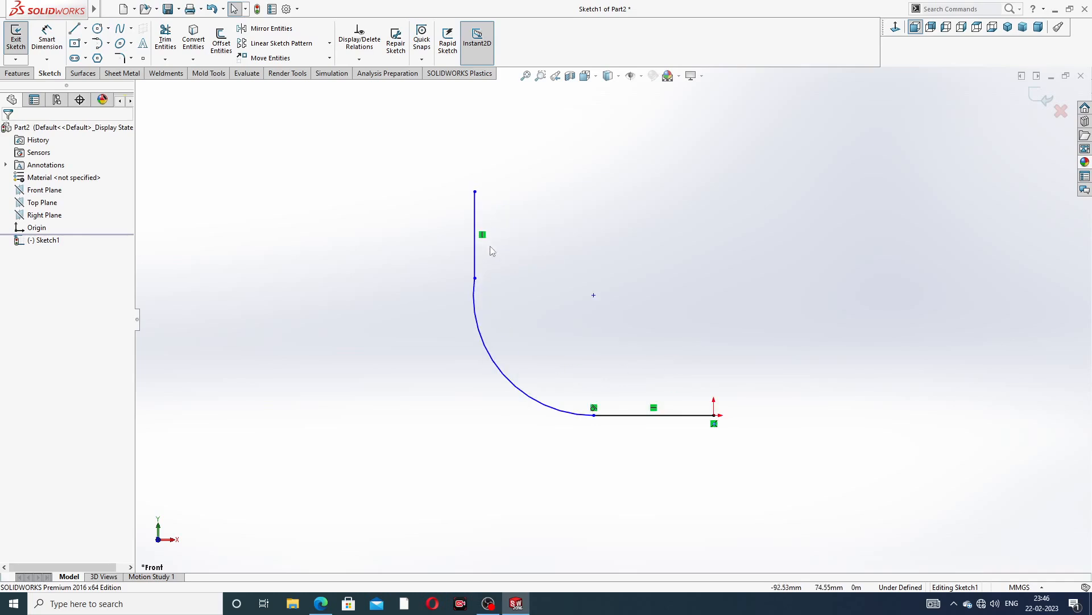
Make the horizontal and vertical lines of the path equal in length
left_click(475, 278)
left_click(506, 230)
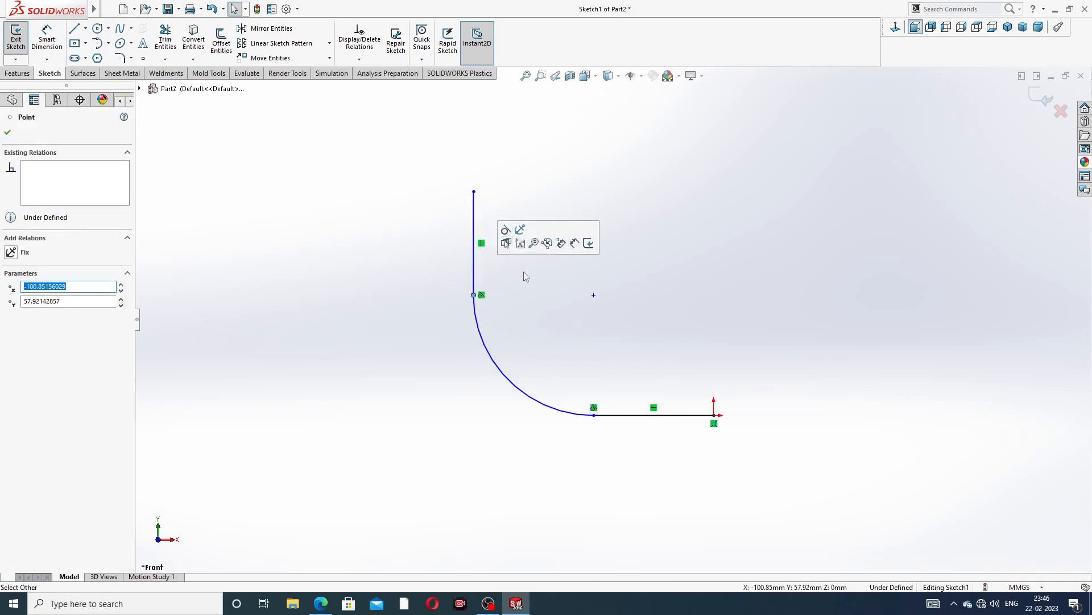
left_click(594, 415)
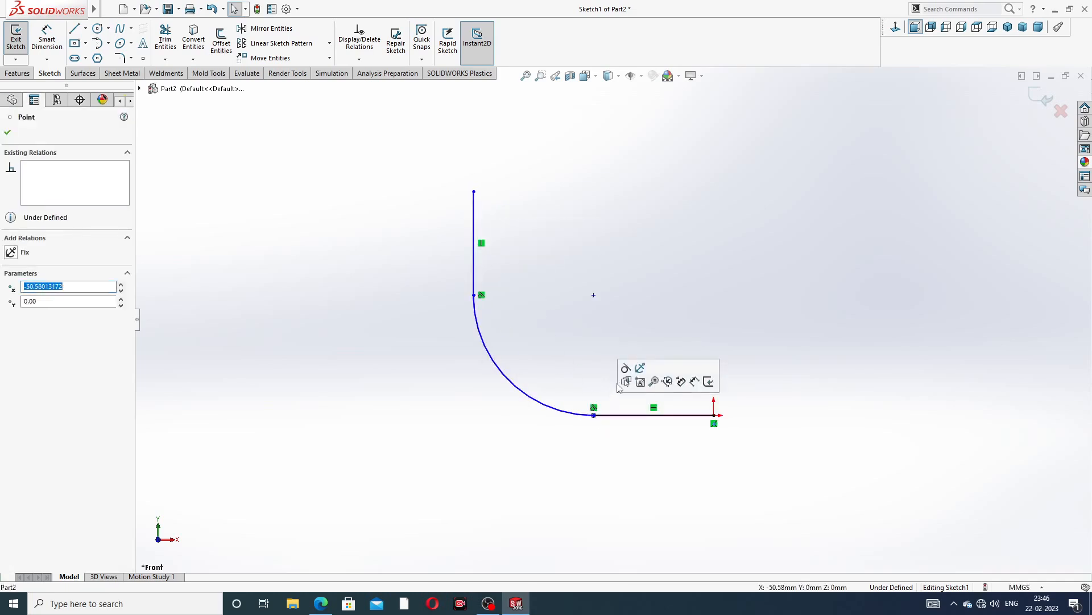
left_click(630, 265)
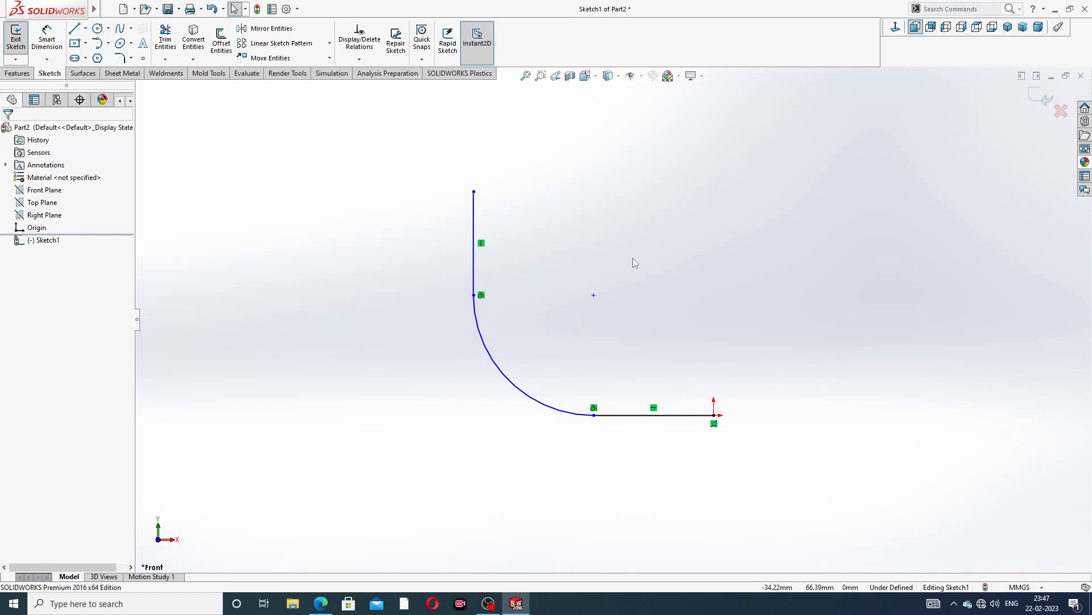
scroll(603, 347, "up", 3)
left_click(646, 375)
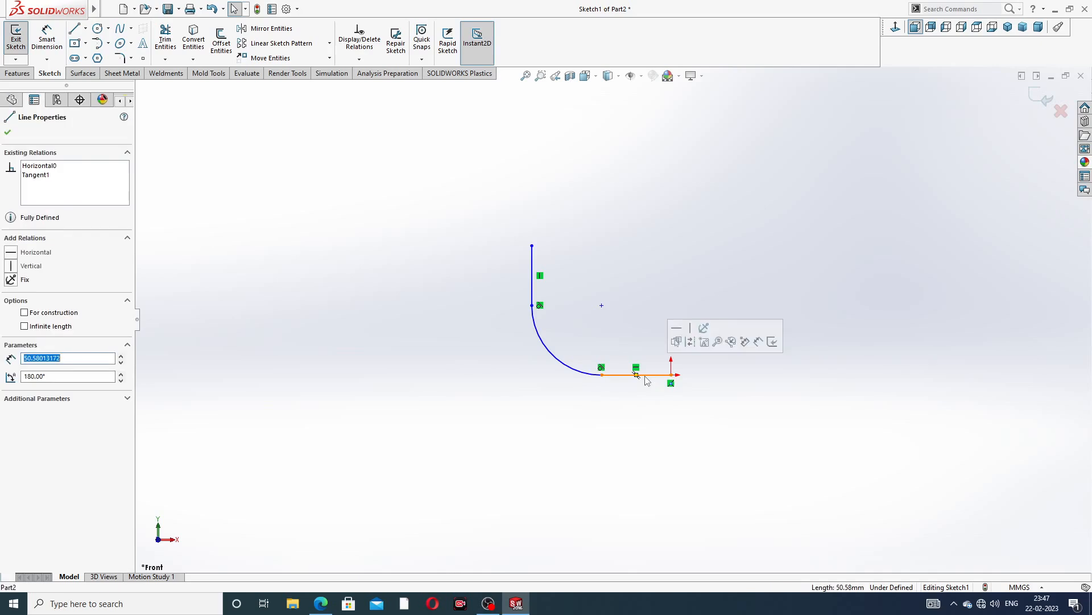
left_click(532, 274, "ctrl")
left_click(630, 214)
left_click(657, 298)
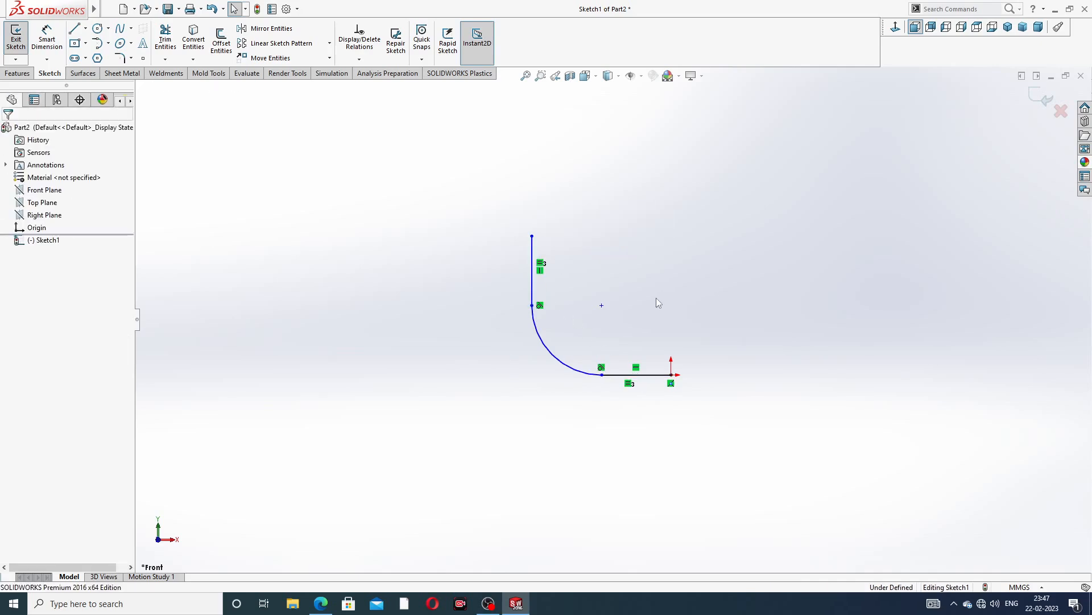
Dimension the horizontal line of the path to 162 mm
scroll(577, 323, "up", 3)
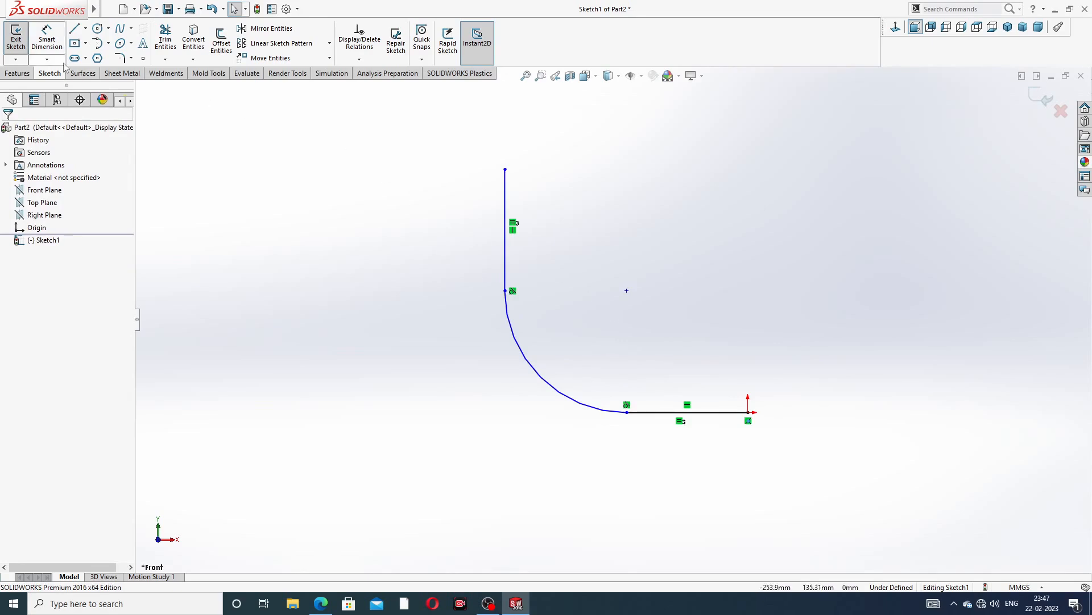
left_click(47, 39)
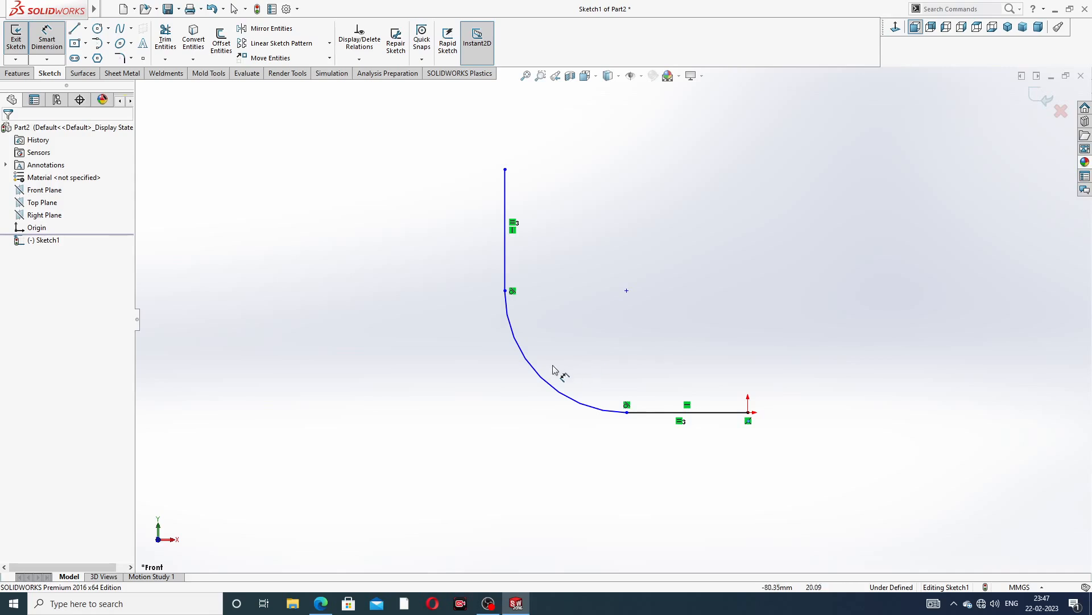
left_click(703, 417)
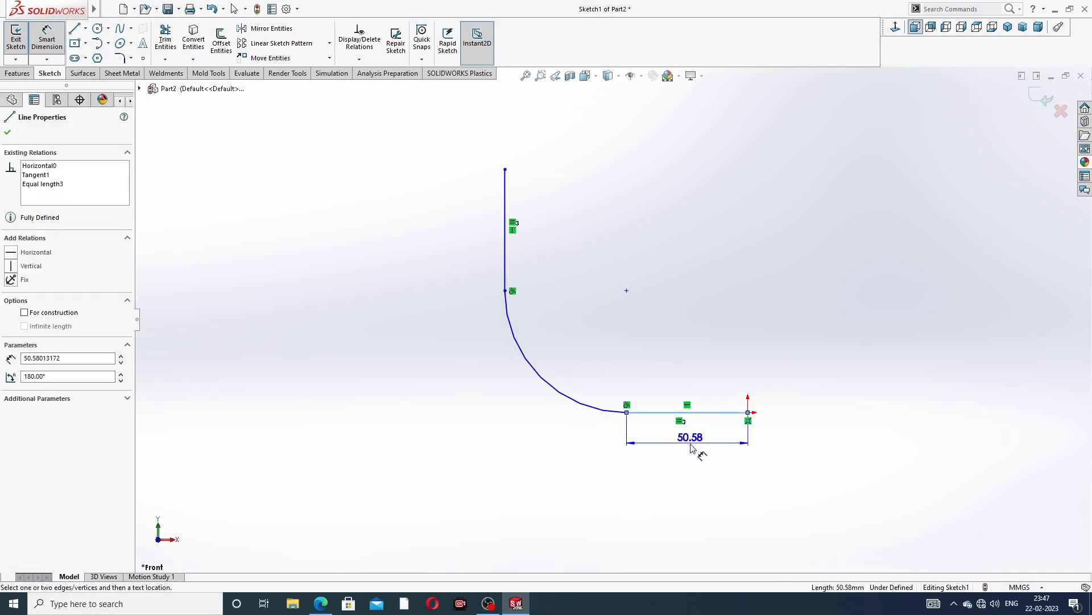
left_click(691, 452)
type("1")
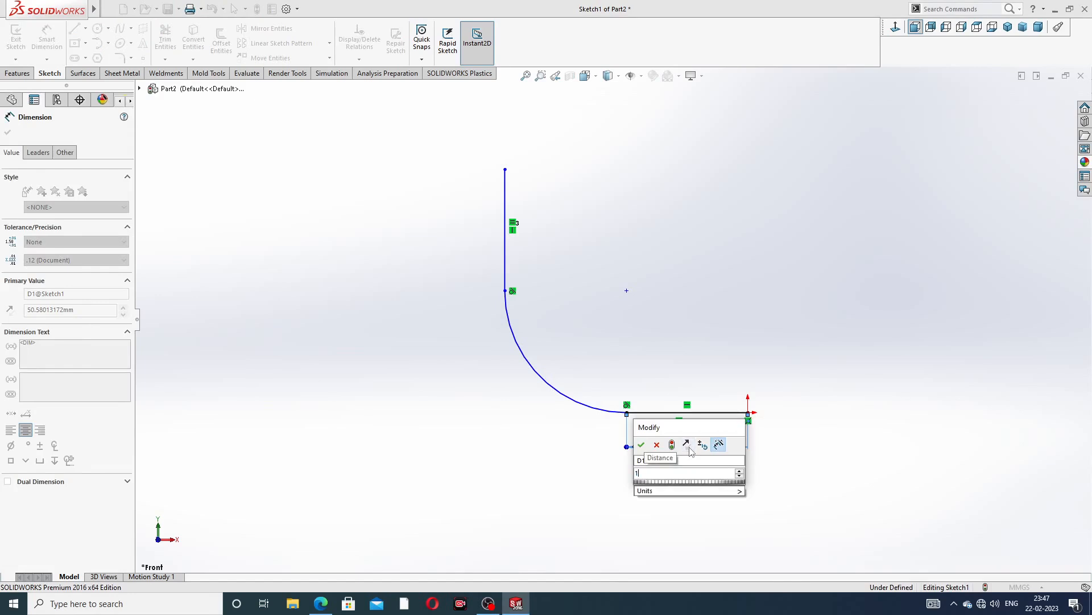
type("62")
key("Return")
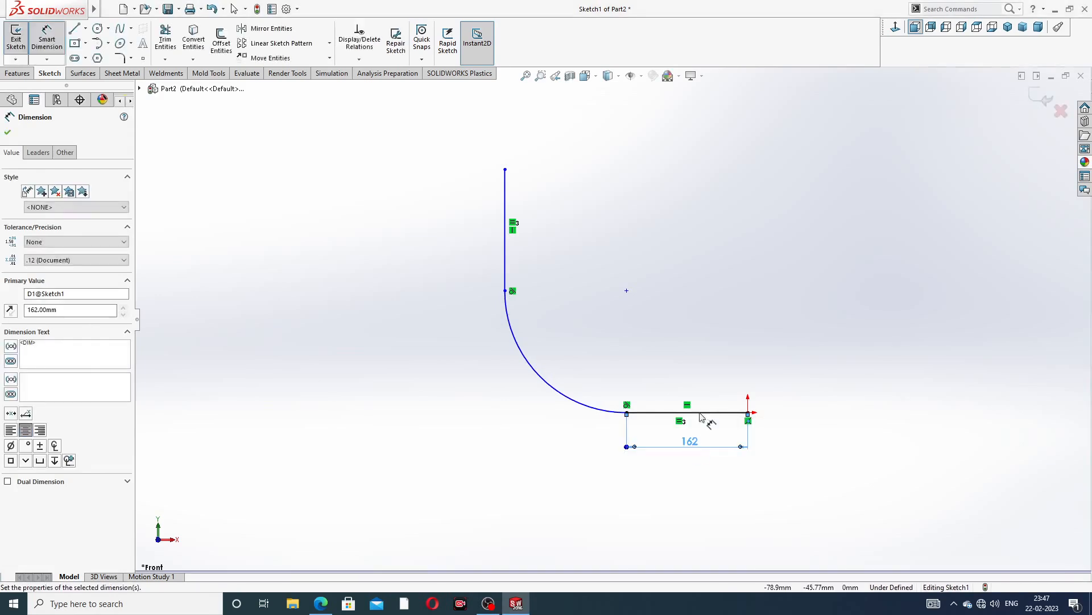
Dimension the arc of the elbow path to a radius of 265 mm
left_click(505, 207)
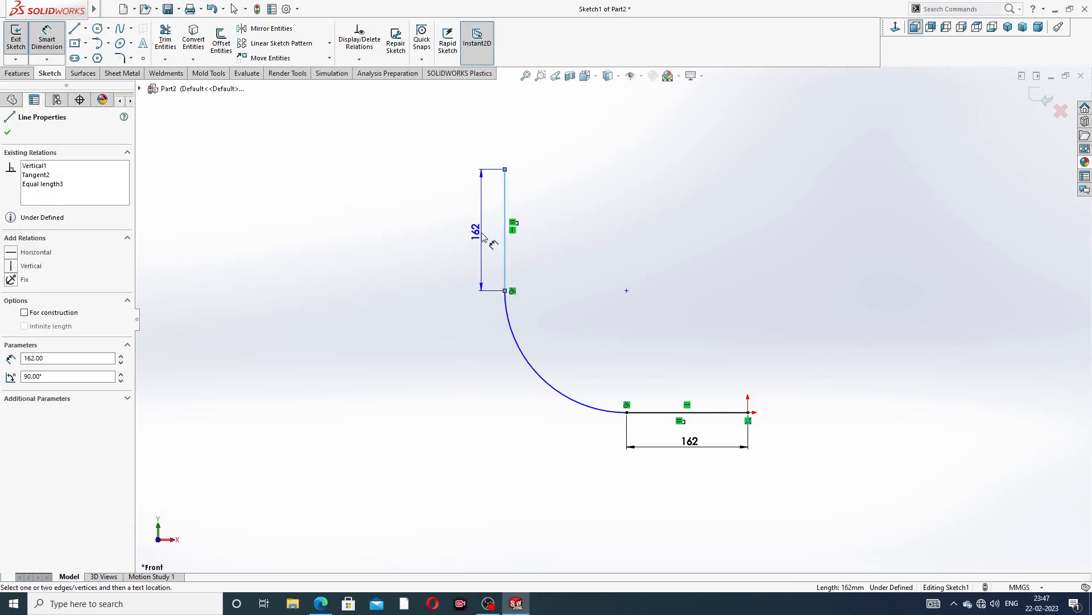
key("Escape")
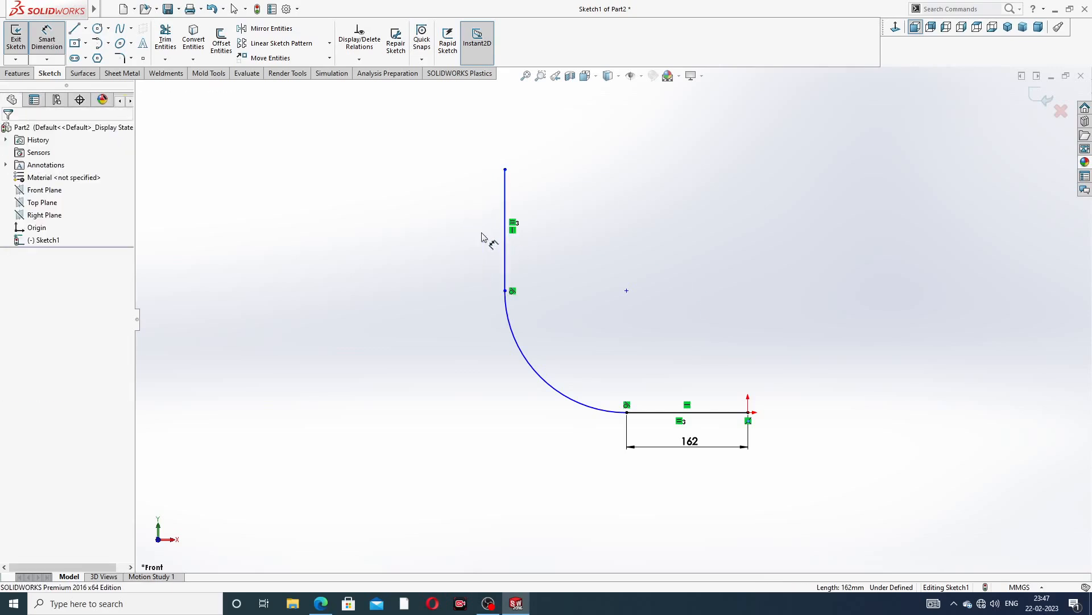
left_click(550, 388)
left_click(499, 406)
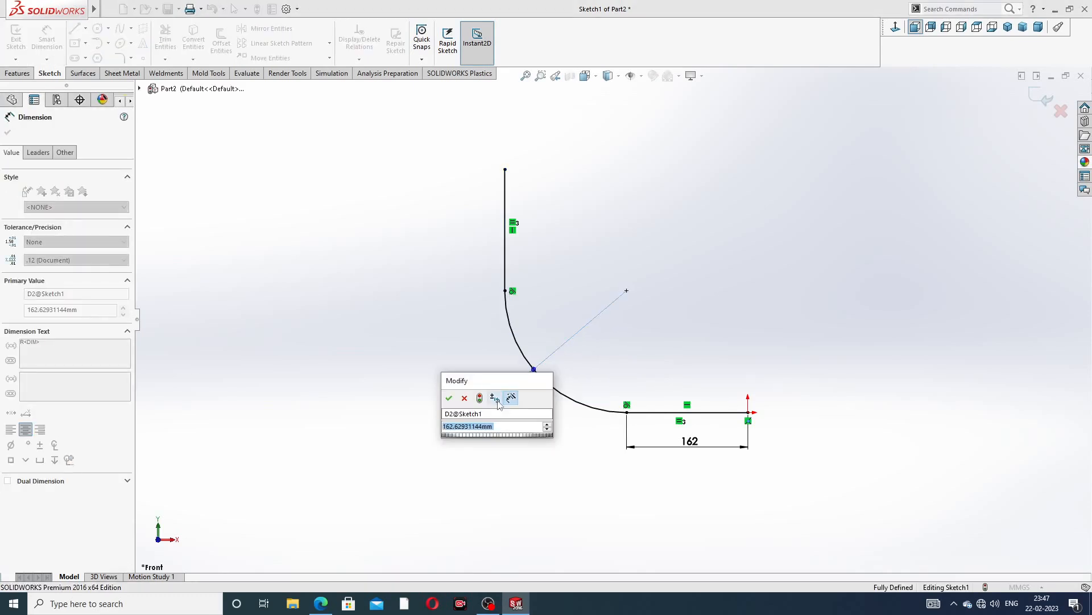
left_click(321, 603)
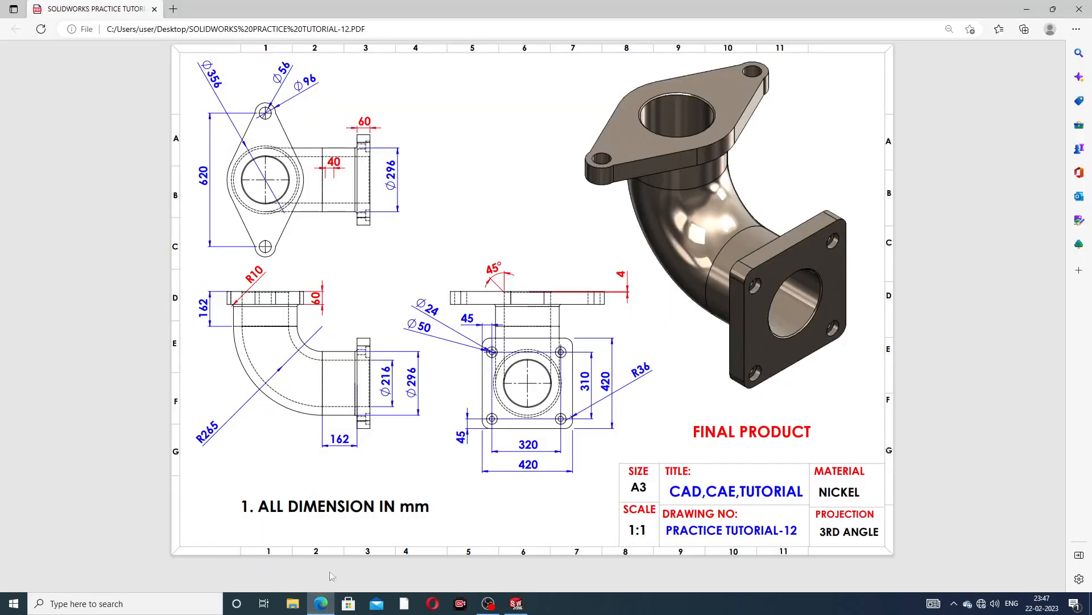
left_click(321, 603)
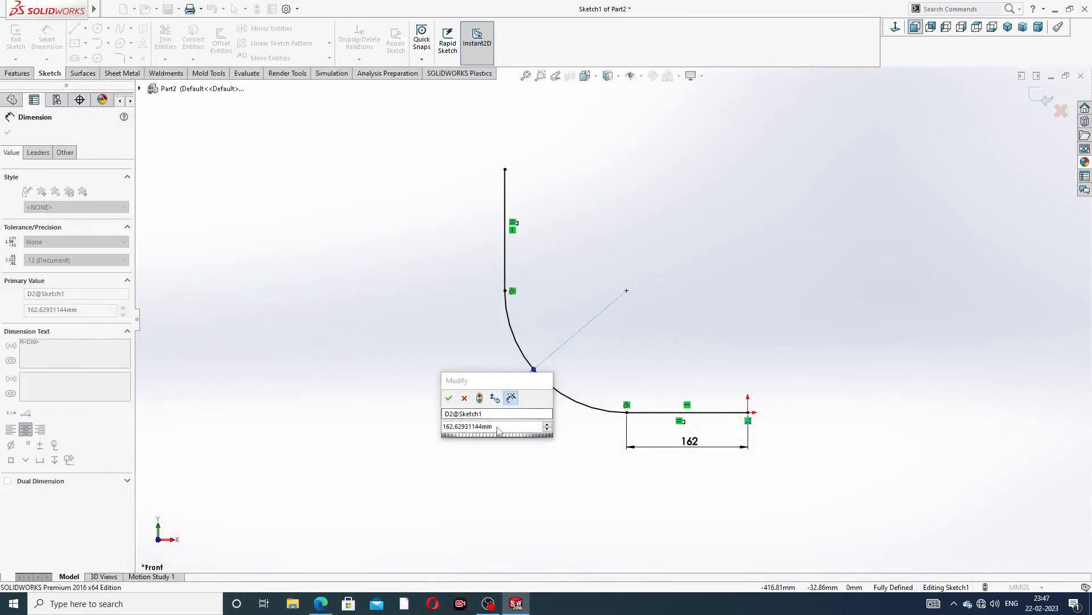
type("162")
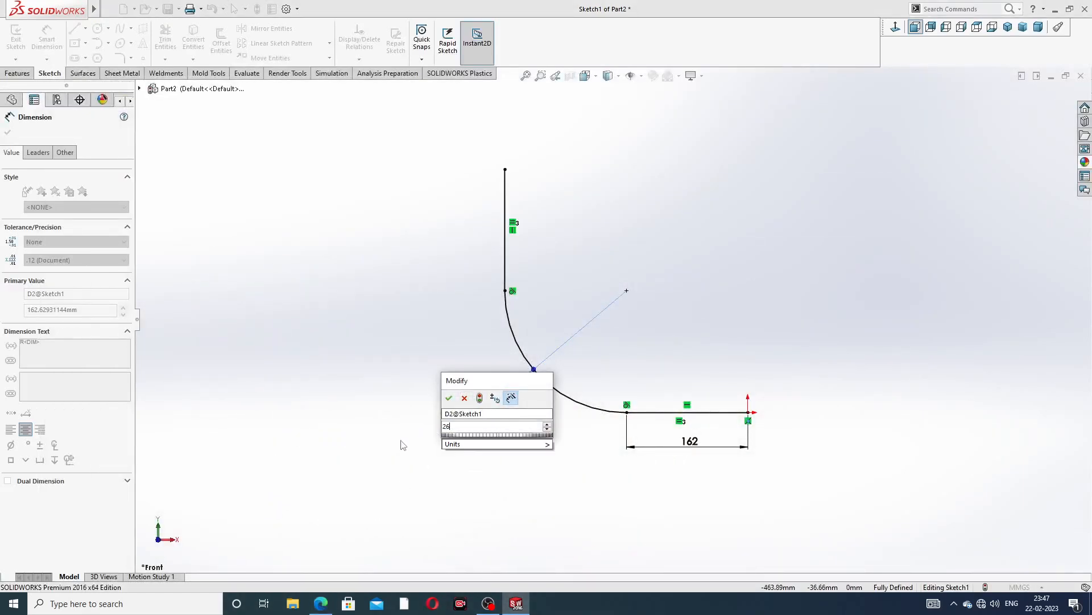
key("Return")
left_click(762, 296)
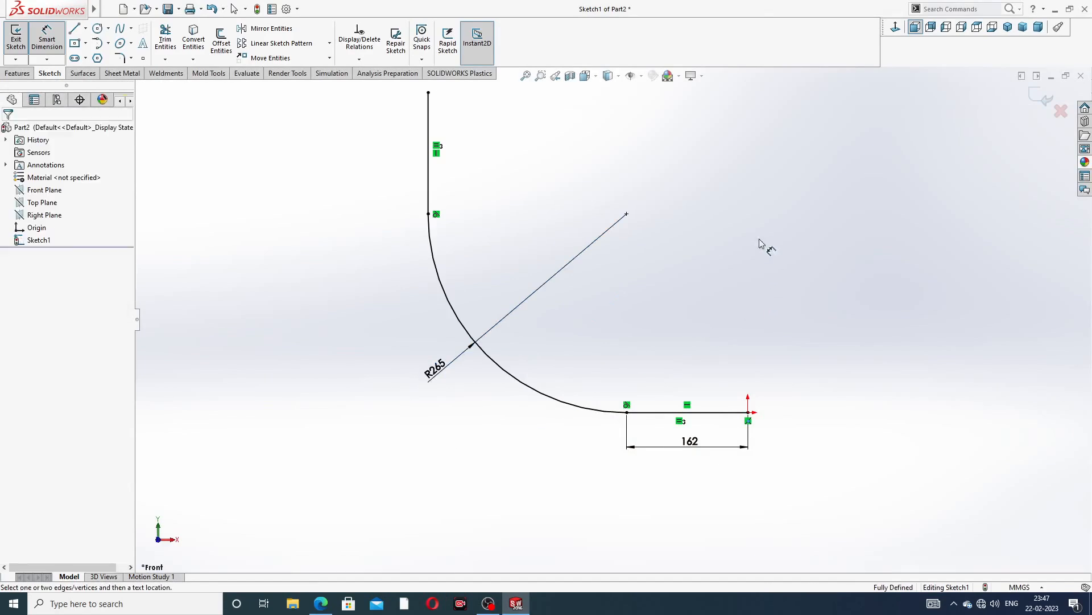
Leave the dimension tool and exit the path sketch
scroll(732, 194, "up", 3)
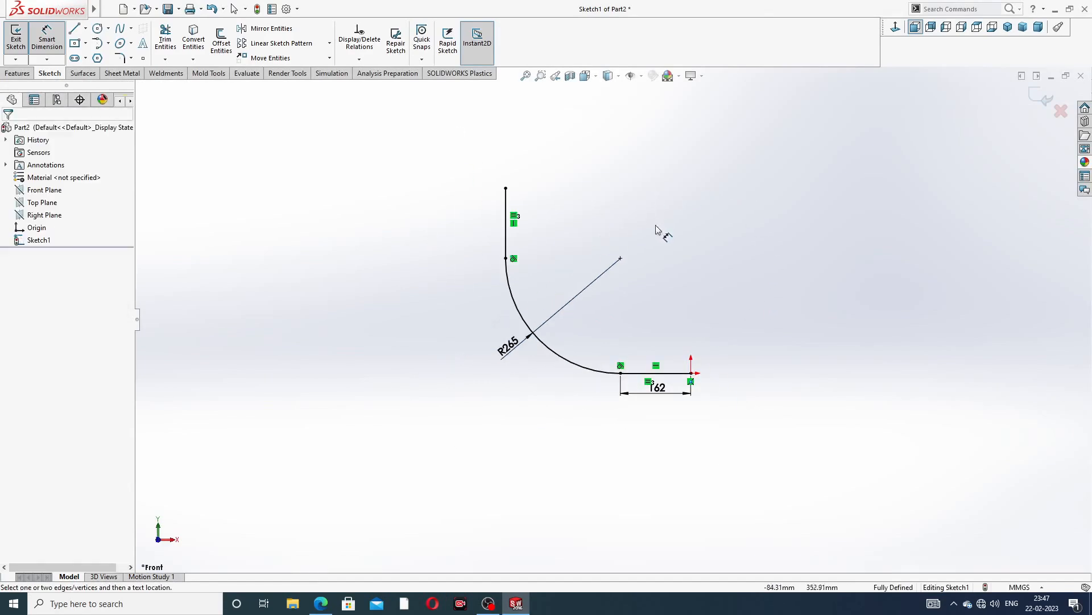
mouse_move(656, 229)
middle_mouse_down()
mouse_move(612, 215)
mouse_move(683, 220)
mouse_move(659, 201)
middle_mouse_up()
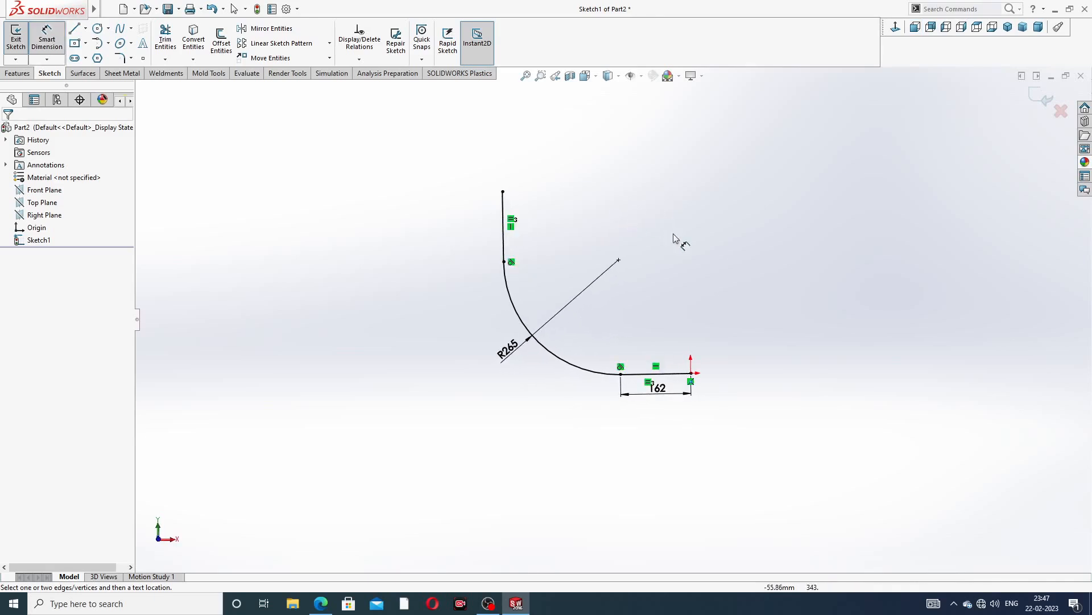
scroll(684, 248, "up", 2)
right_click(799, 227)
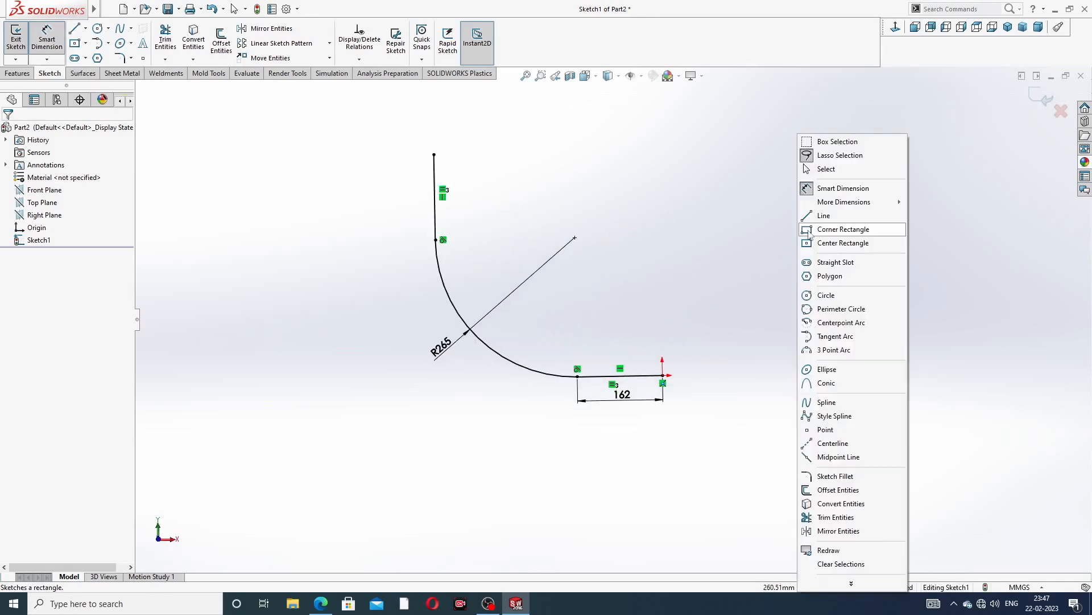
left_click(831, 174)
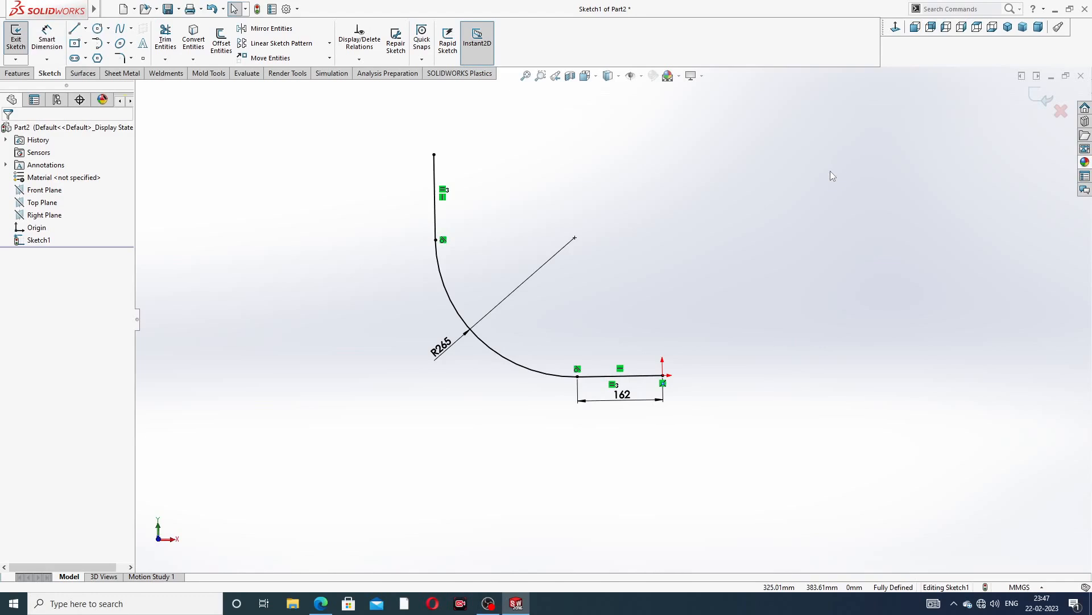
left_click(1041, 98)
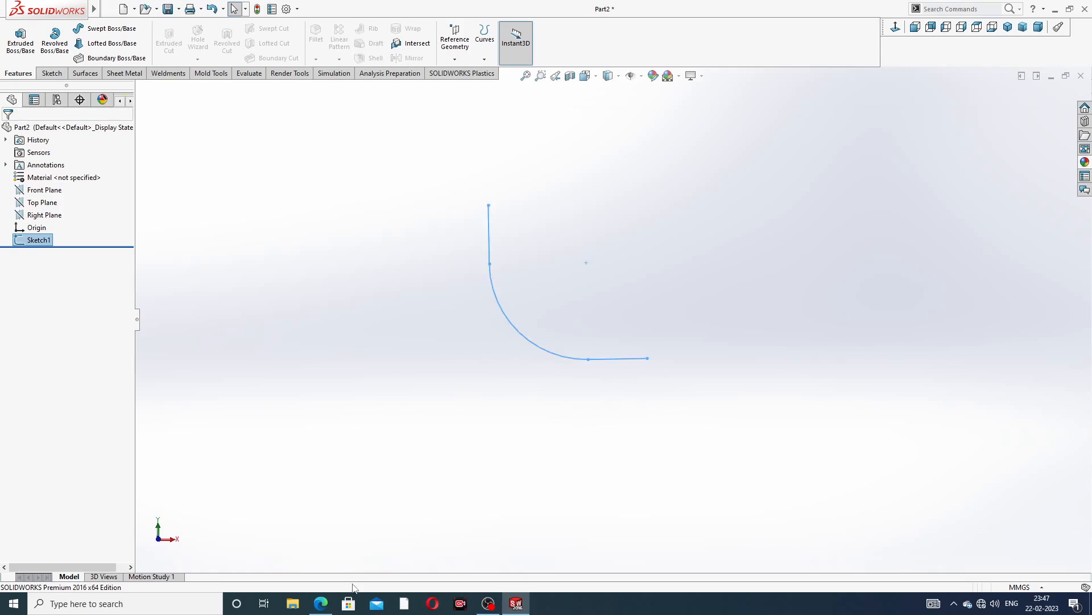
Open a new sketch on the Right Plane and view it face-on
left_click(320, 603)
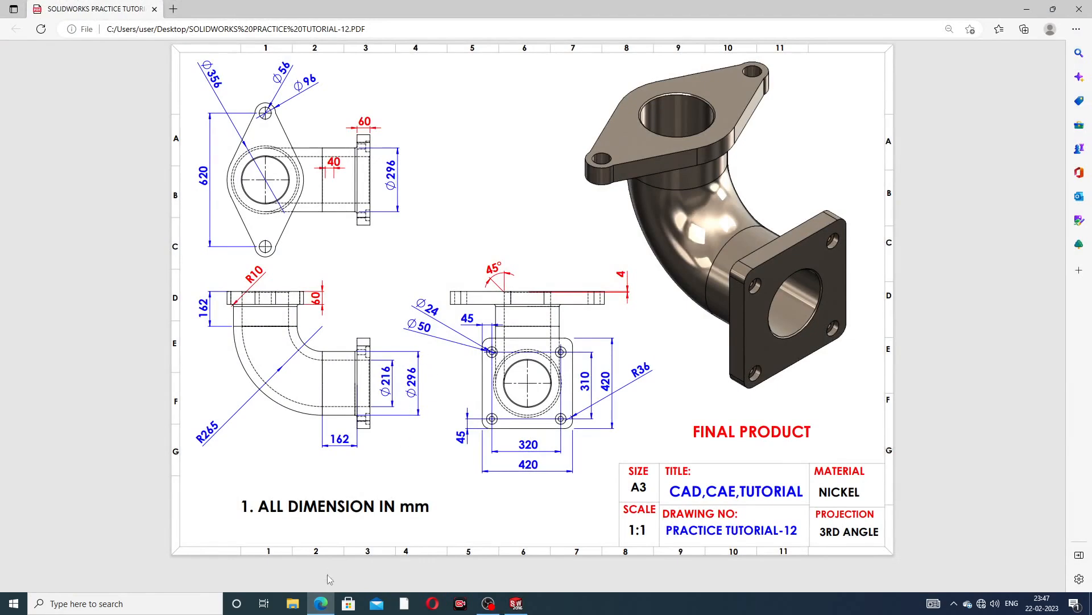
left_click(320, 603)
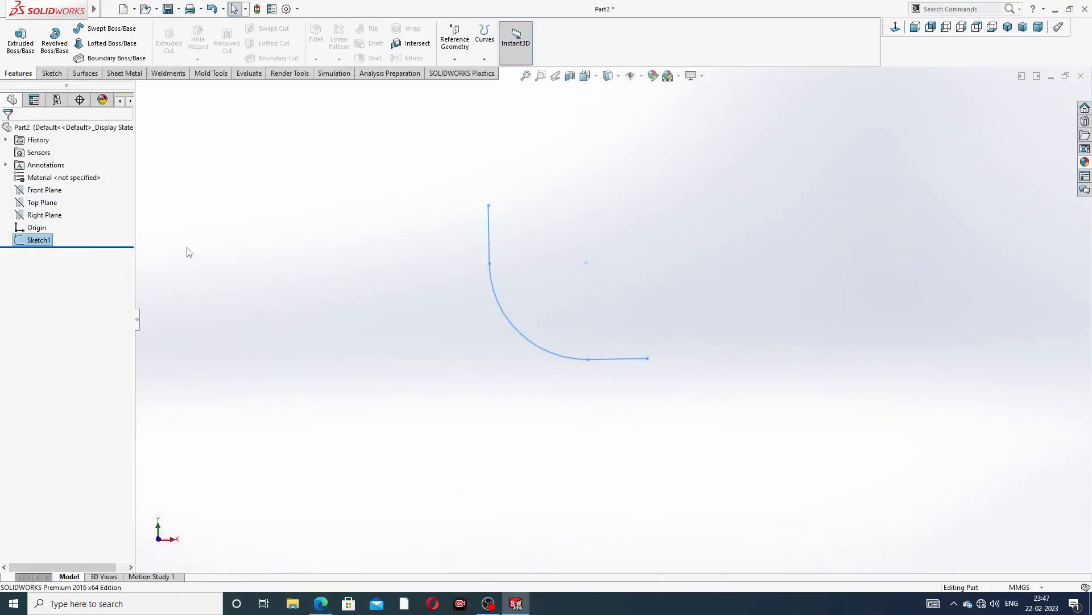
mouse_move(511, 361)
middle_mouse_down()
mouse_move(471, 353)
mouse_move(483, 383)
mouse_move(403, 387)
middle_mouse_up()
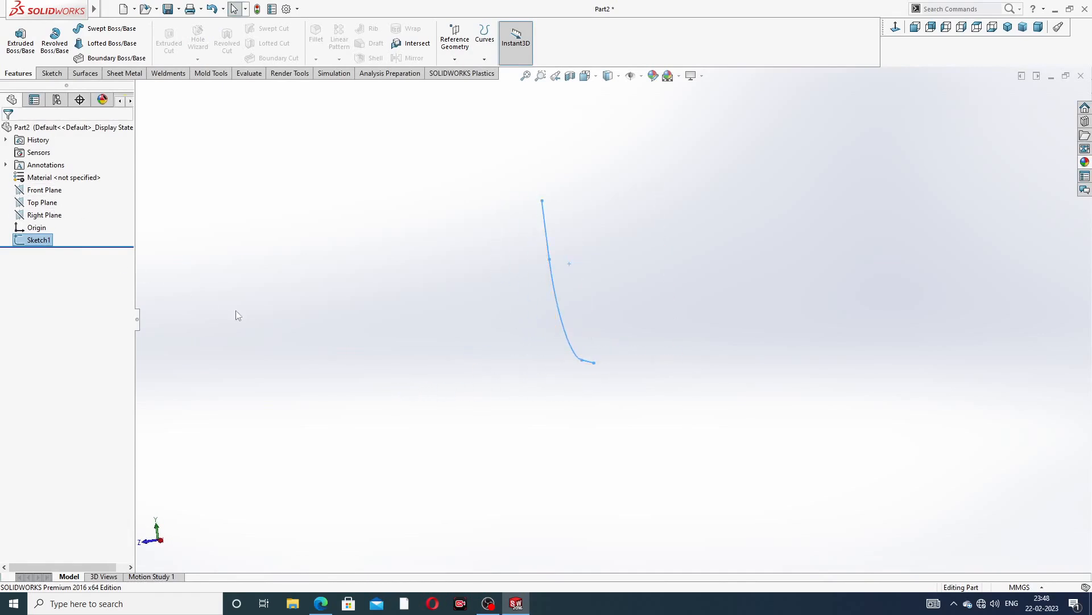
left_click(55, 216)
left_click(89, 199)
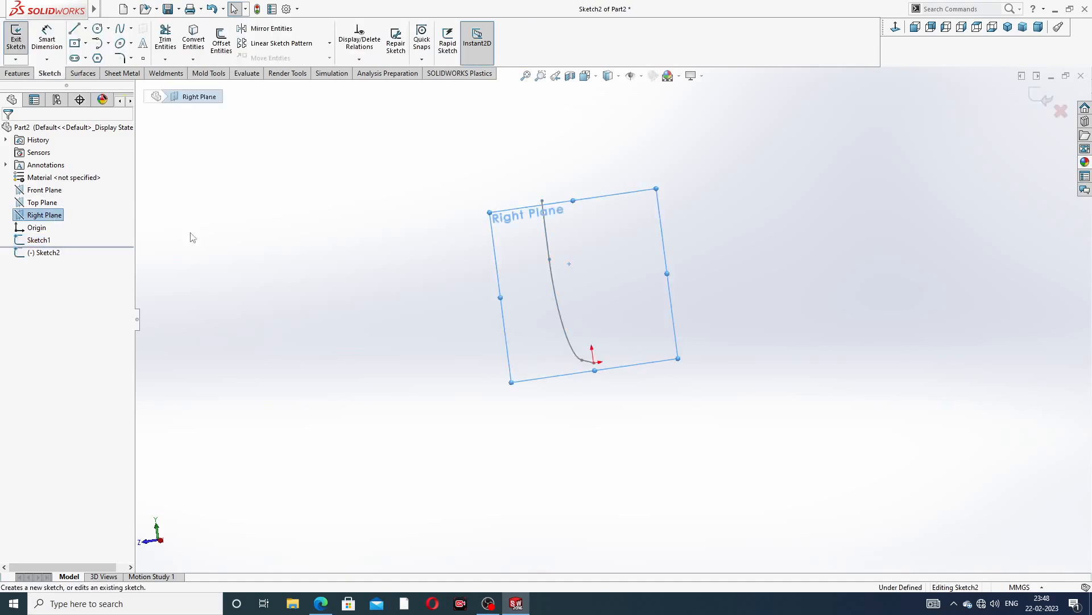
left_click(897, 29)
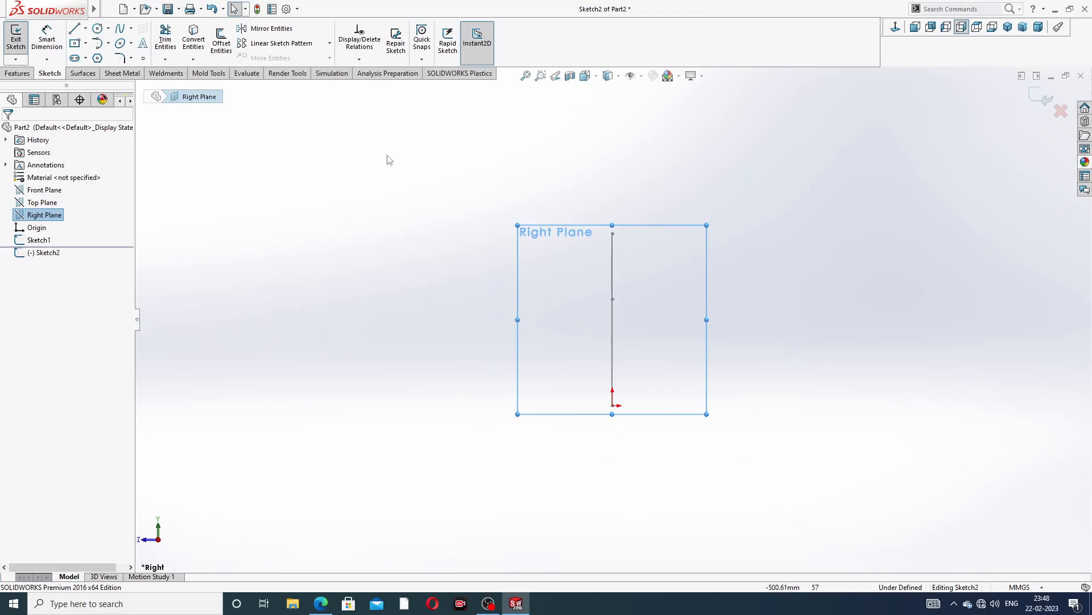
Sketch a circle centred on the origin and set its diameter to 296 mm
left_click(97, 28)
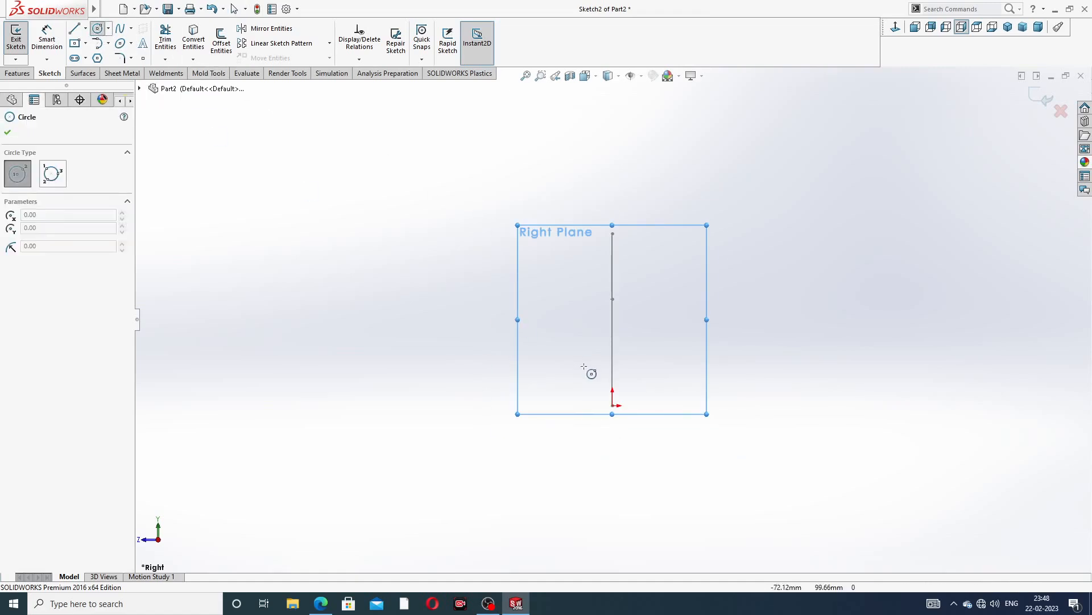
left_click(613, 405)
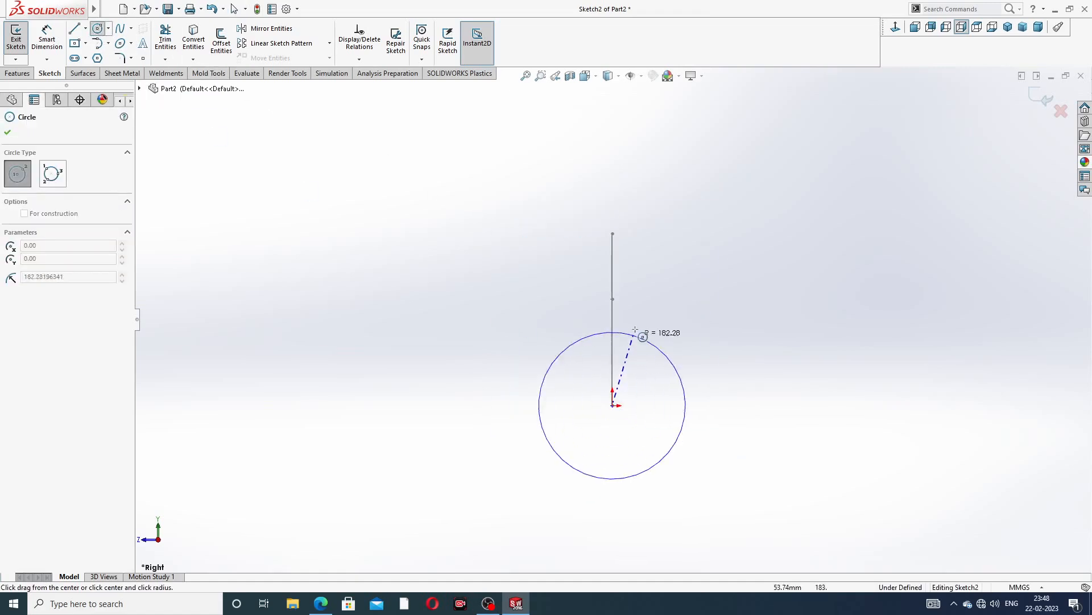
left_click(629, 343)
right_click(680, 259)
left_click(691, 264)
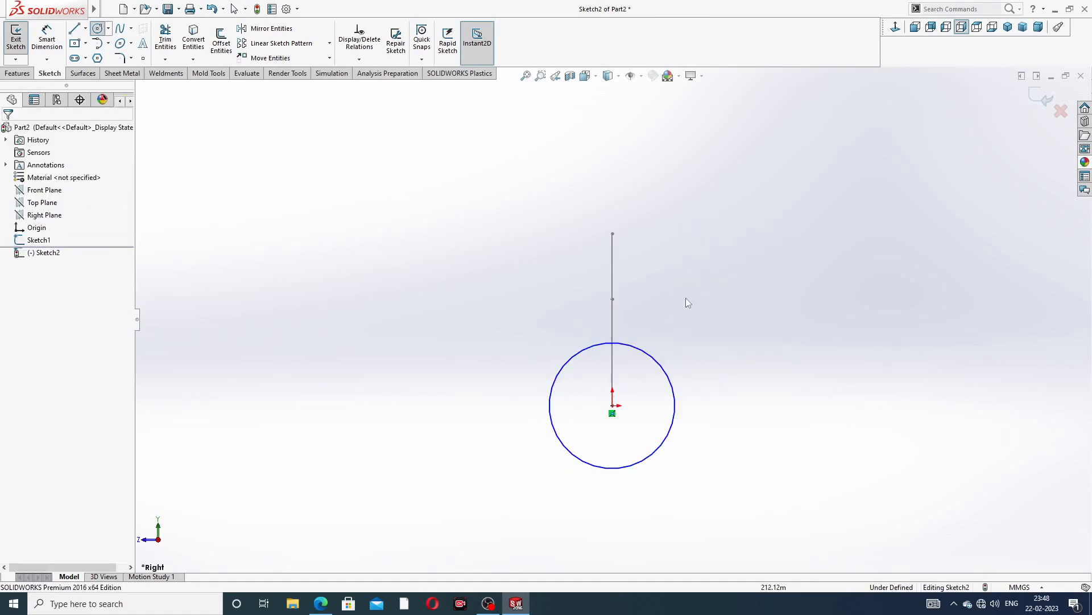
scroll(635, 397, "down", 2)
left_click(46, 38)
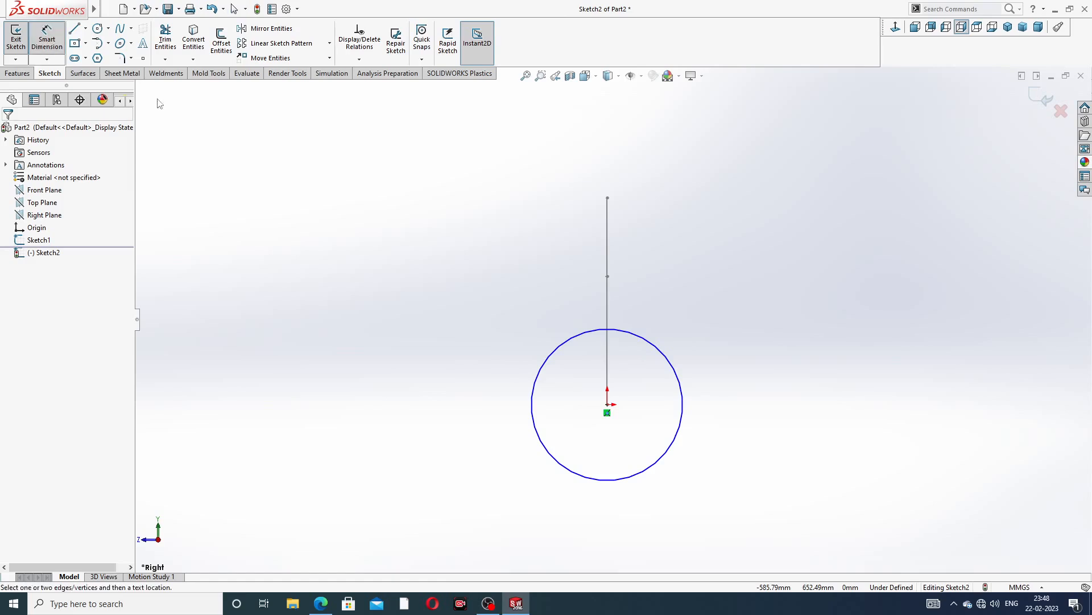
left_click(665, 356)
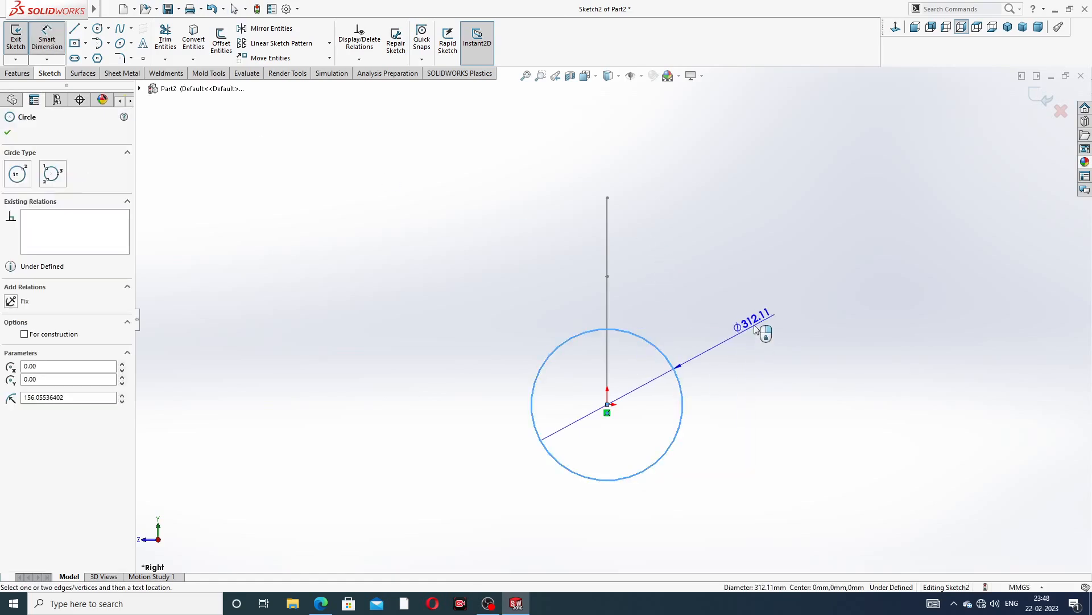
left_click(755, 325)
type("2")
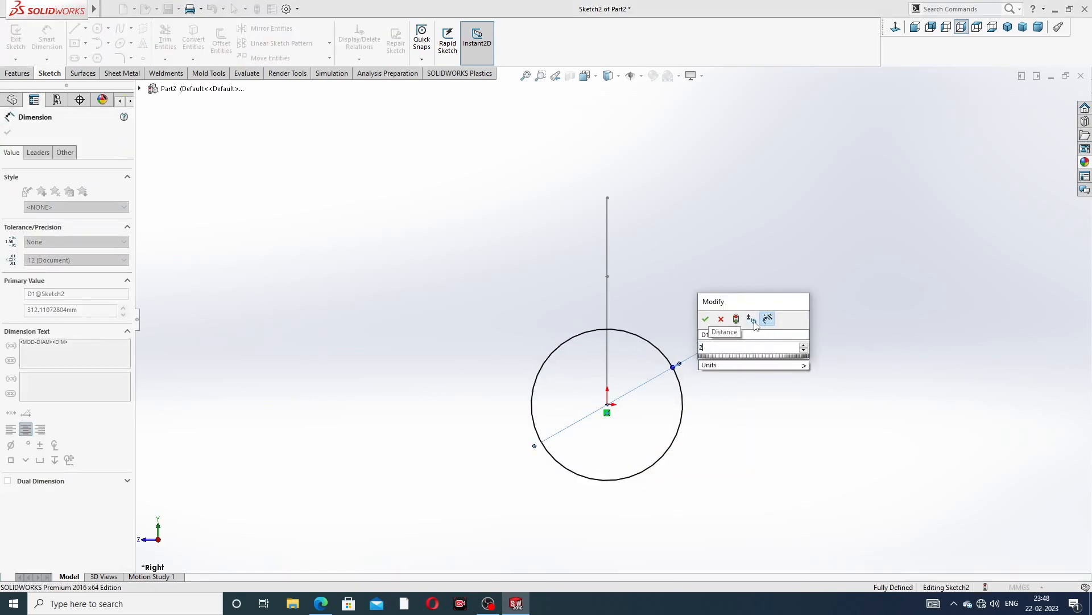
type("96")
key("Return")
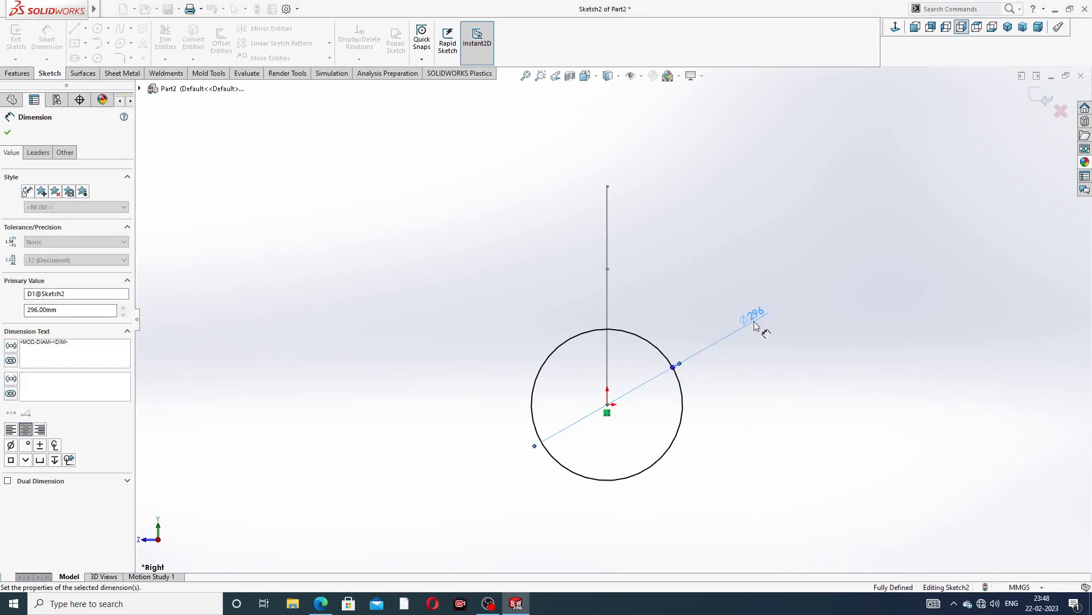
Leave the dimension tool and exit the profile sketch
scroll(757, 273, "up", 3)
right_click(763, 134)
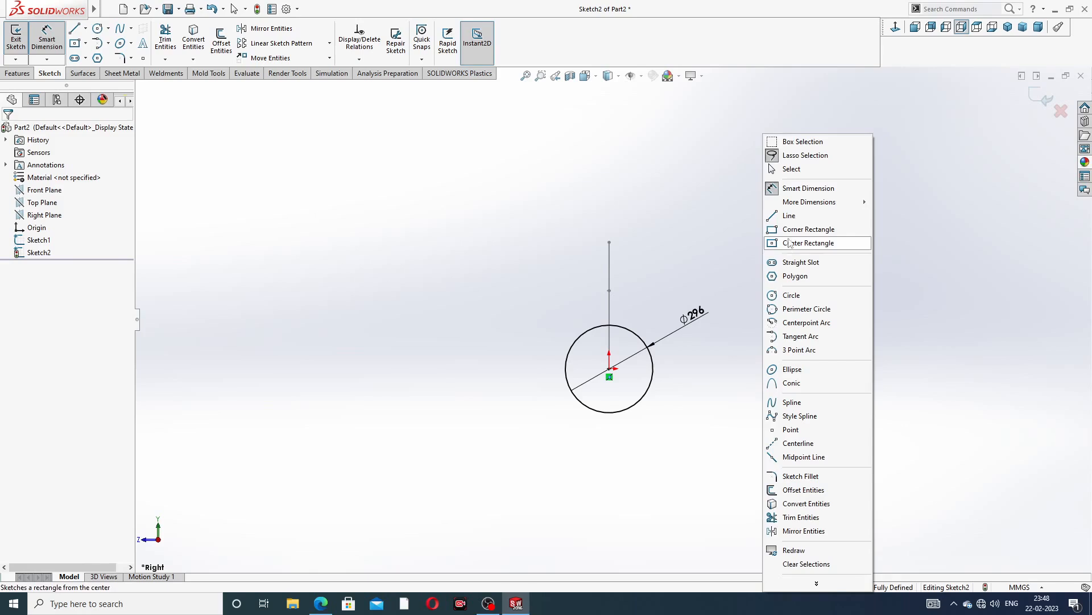
left_click(798, 173)
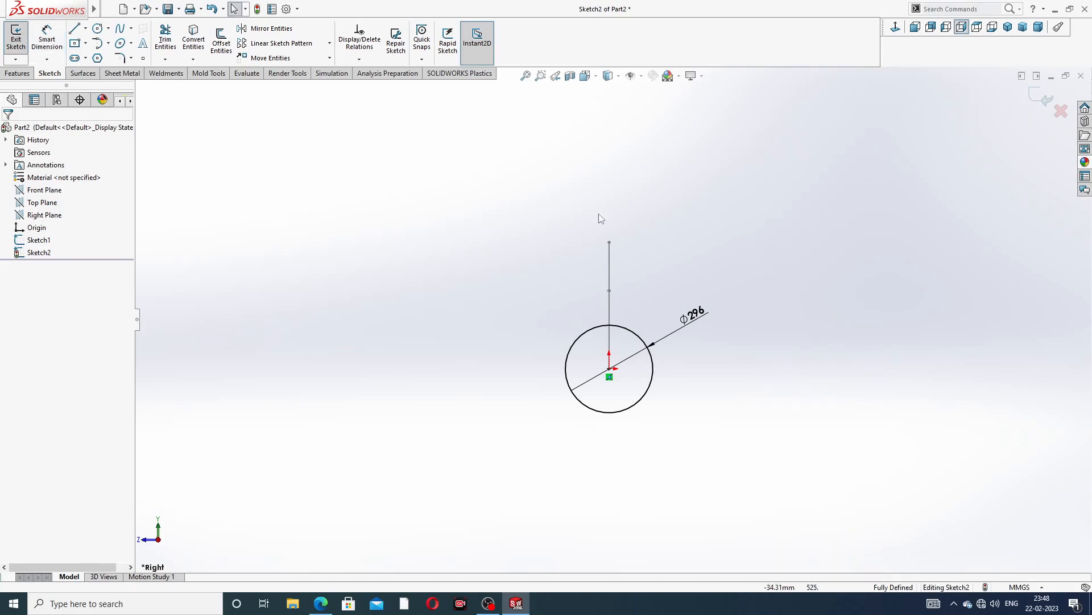
left_click(1034, 102)
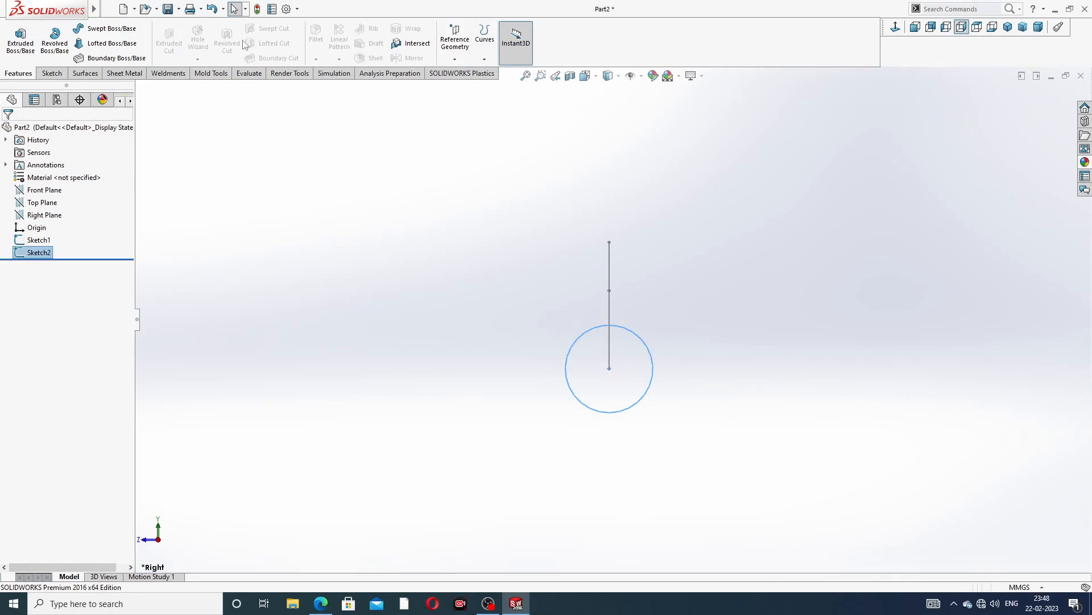
Sweep the 296 mm circle profile along the elbow path sketch to create the pipe body
left_click(110, 29)
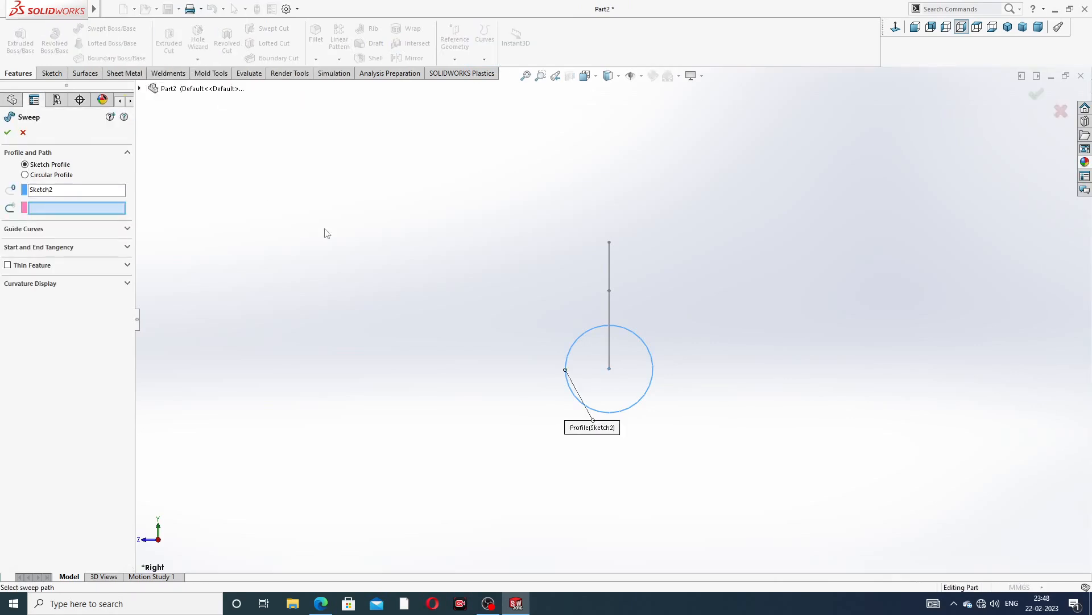
middle_click_drag(353, 302, 507, 311)
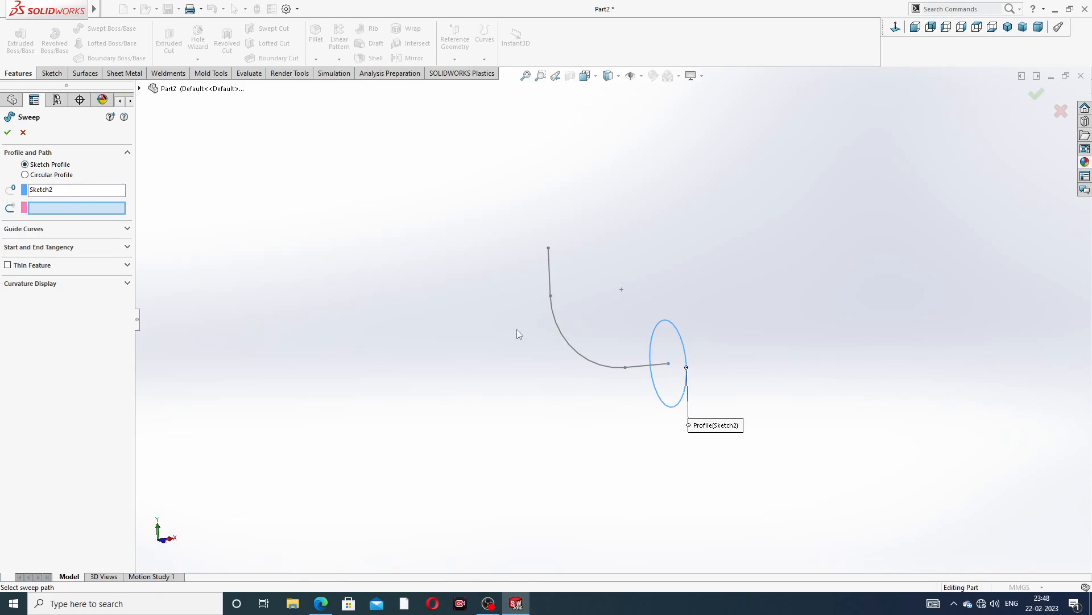
scroll(517, 329, "down", 3)
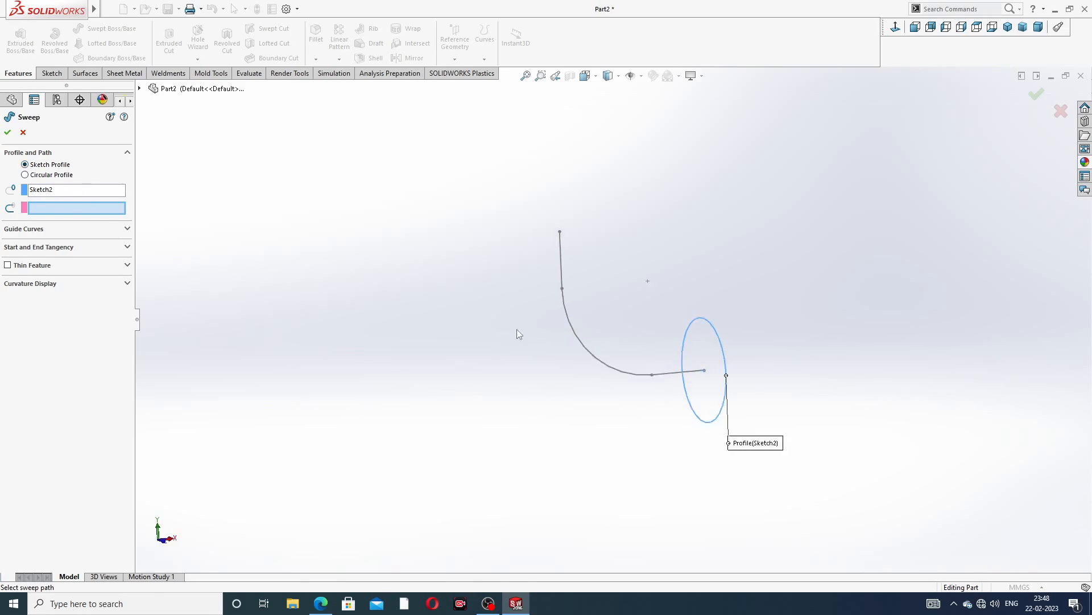
left_click(627, 380)
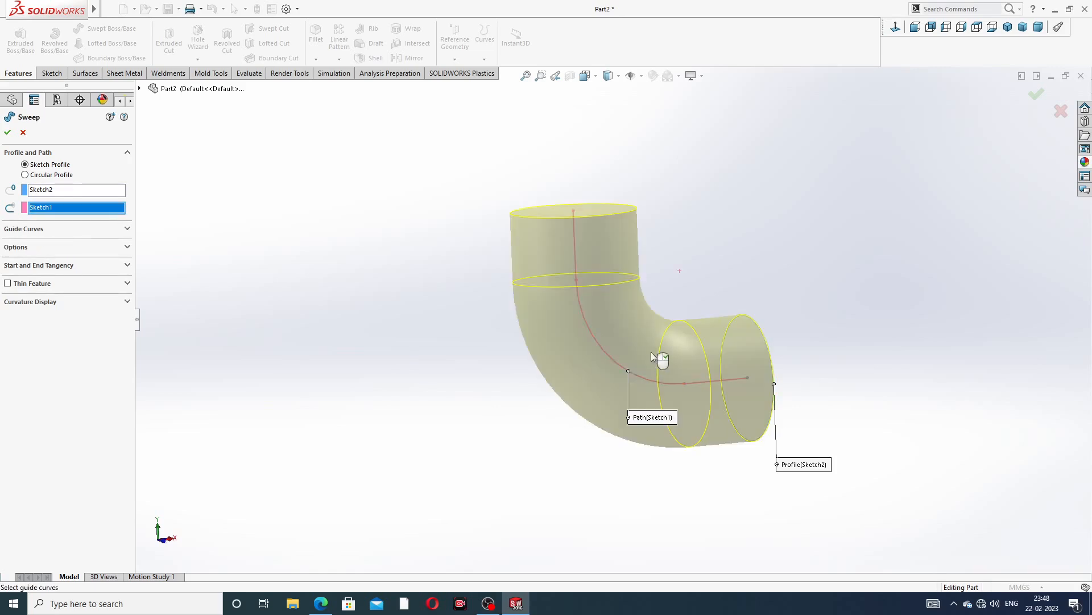
mouse_move(633, 281)
middle_mouse_down()
mouse_move(580, 286)
mouse_move(562, 332)
middle_mouse_up()
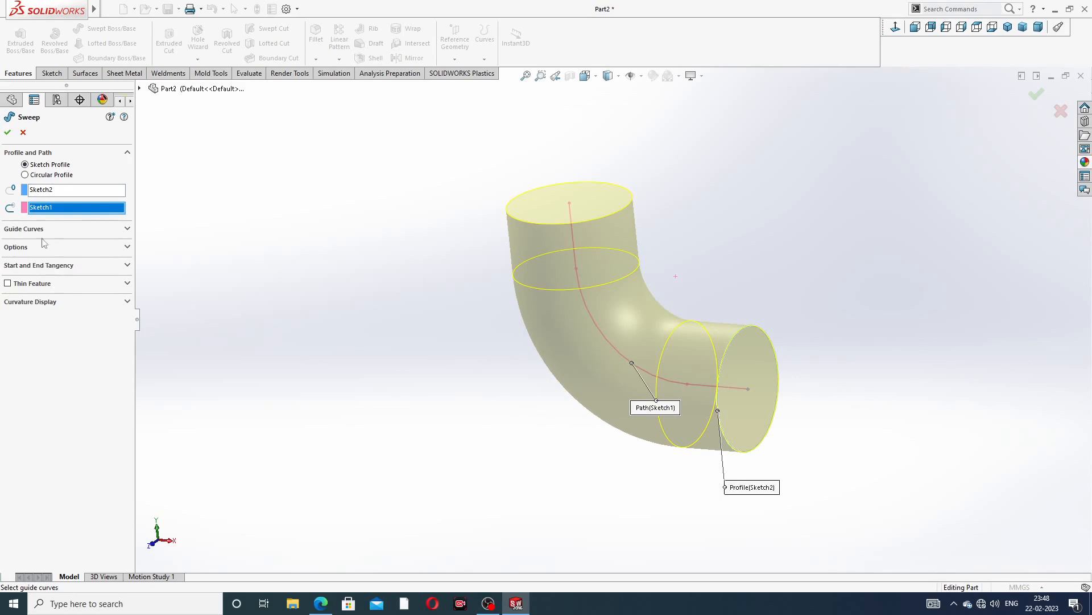
left_click(8, 132)
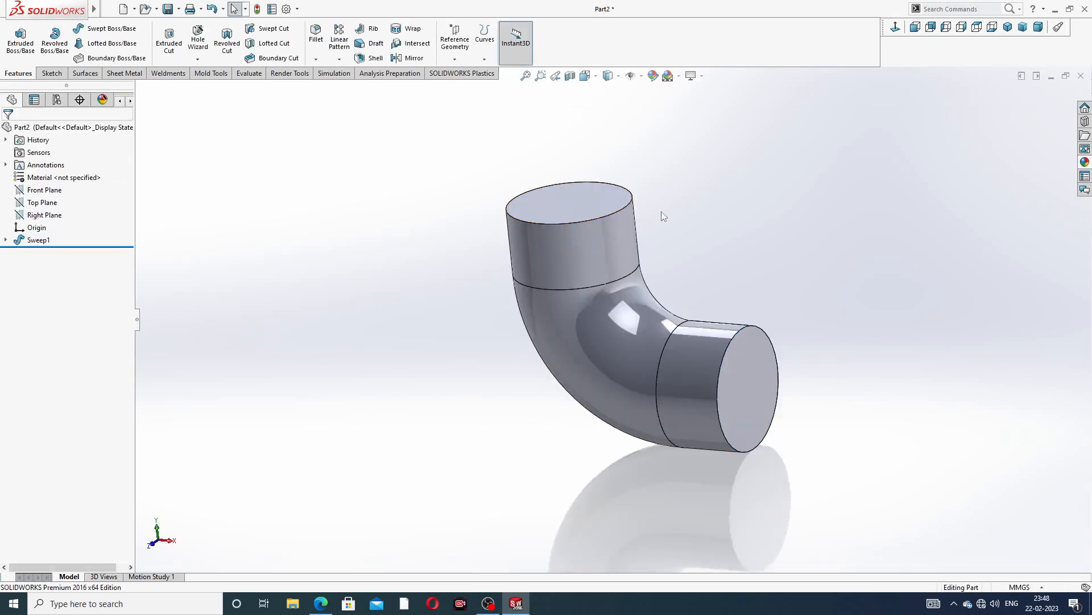
Apply the Plain White scene to the model background
middle_click_drag(650, 298, 657, 296)
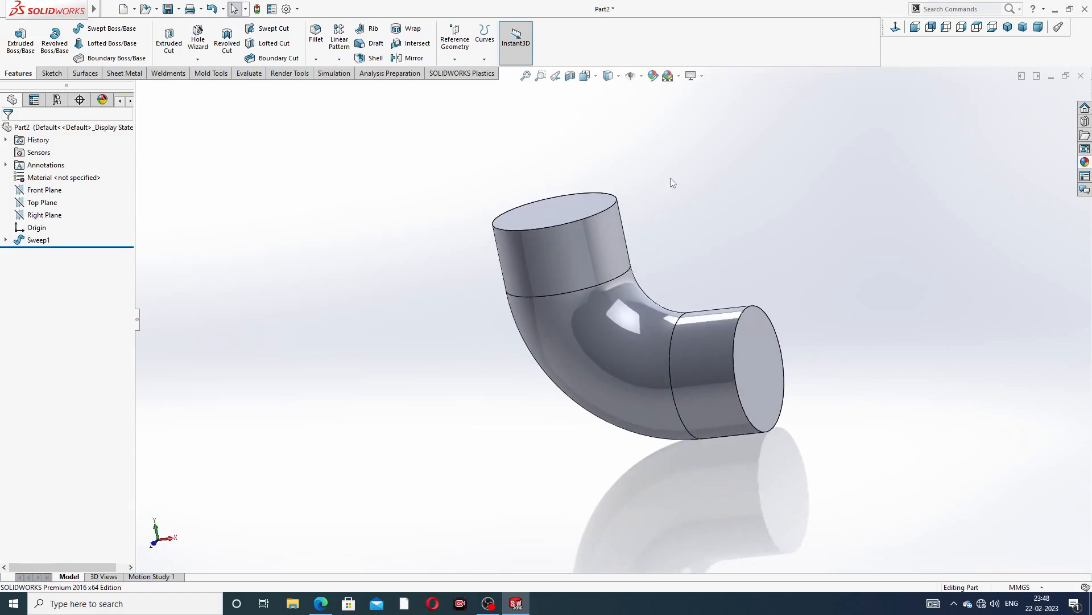
left_click(678, 76)
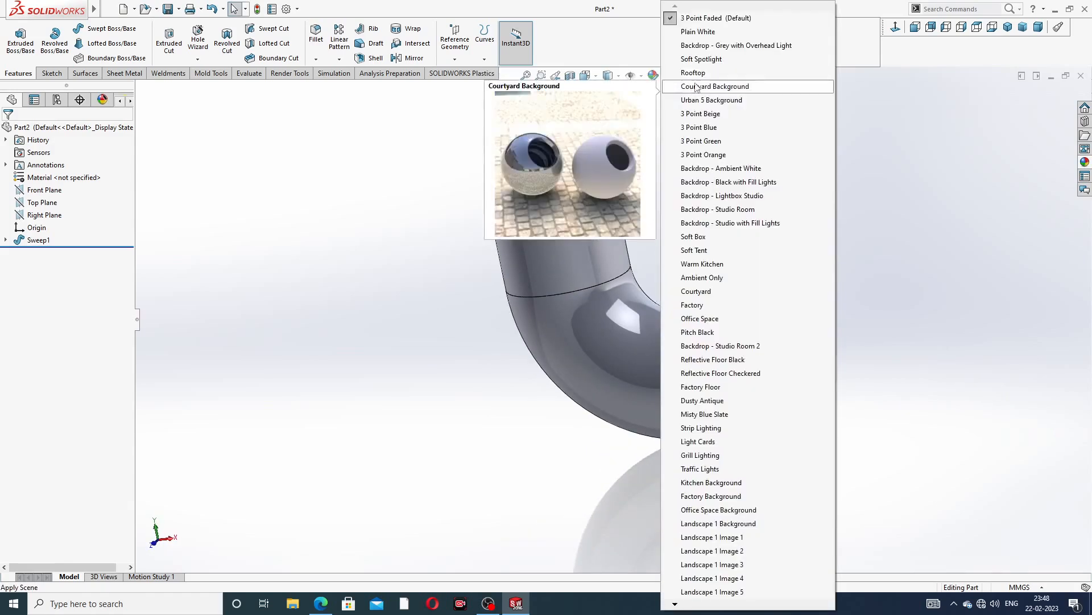
left_click(701, 33)
left_click(609, 76)
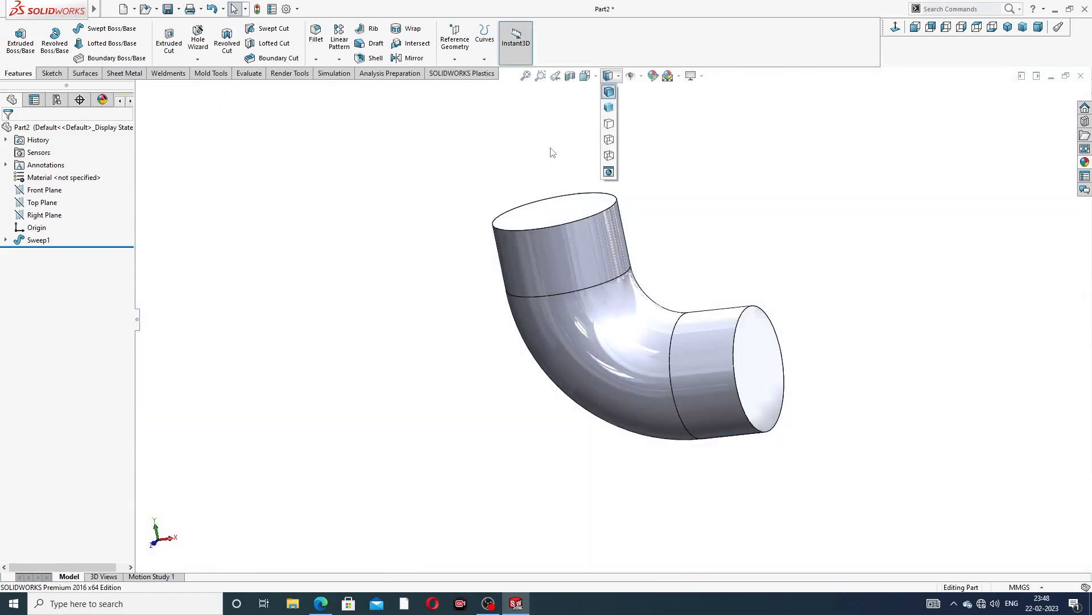
Raise both shaded and wireframe image quality resolutions to the highest setting in the document properties
left_click(286, 9)
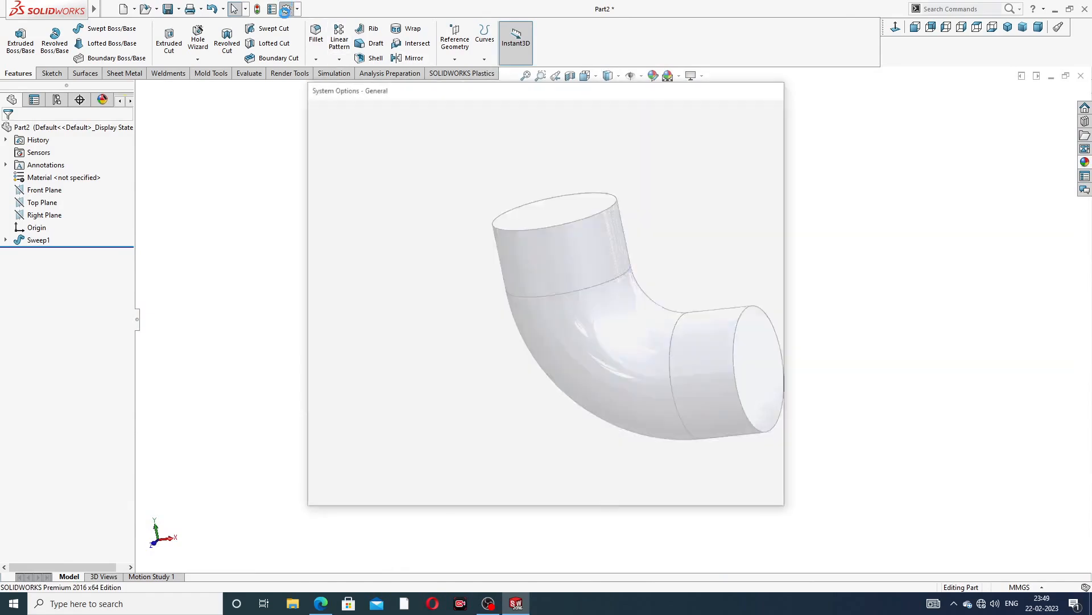
left_click(403, 112)
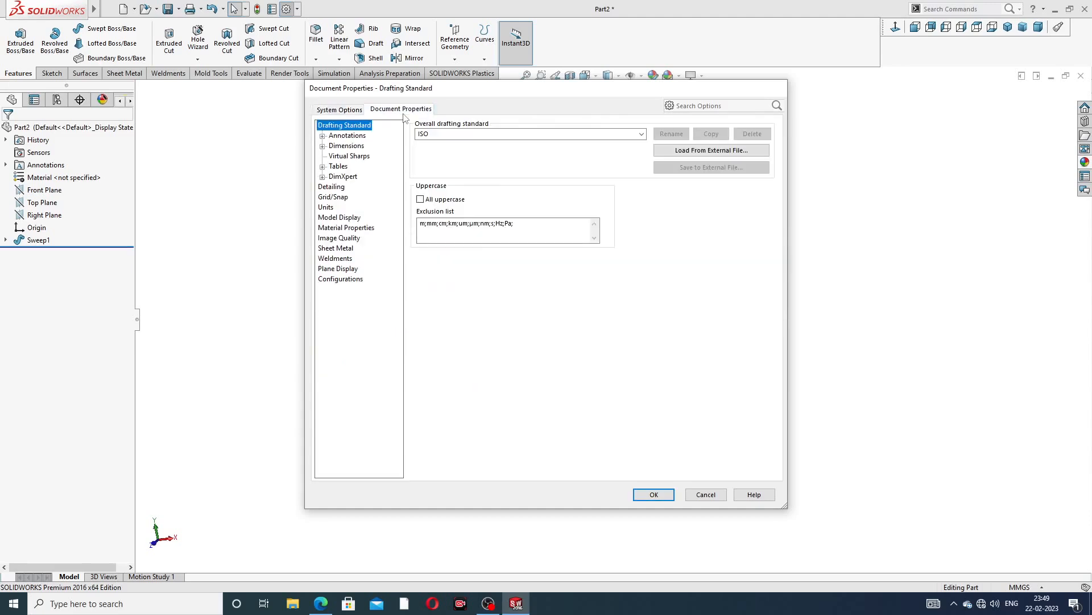
left_click(340, 239)
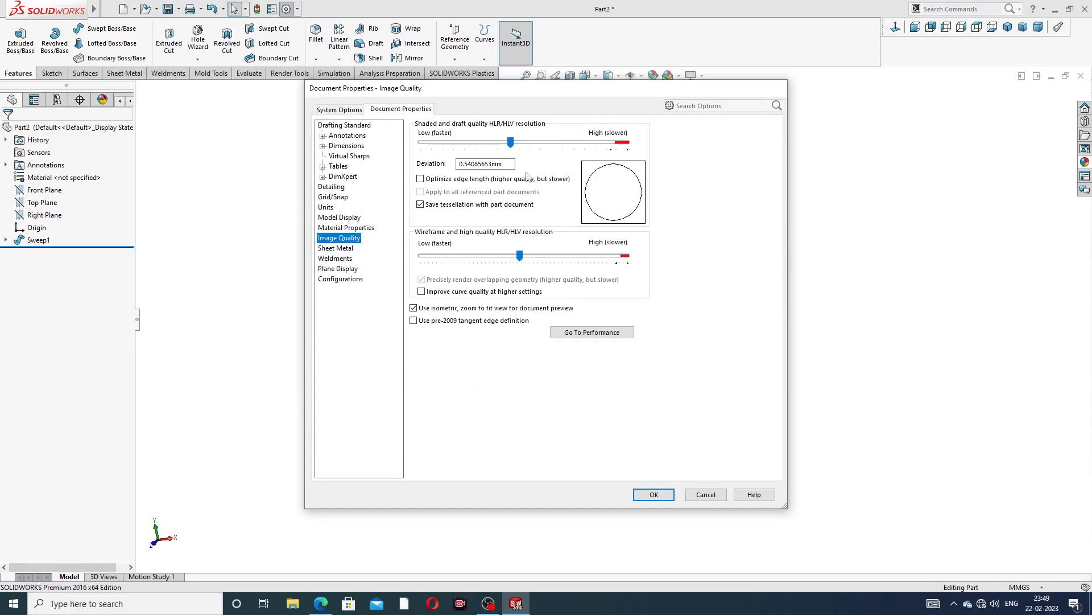
left_click_drag(515, 145, 628, 145)
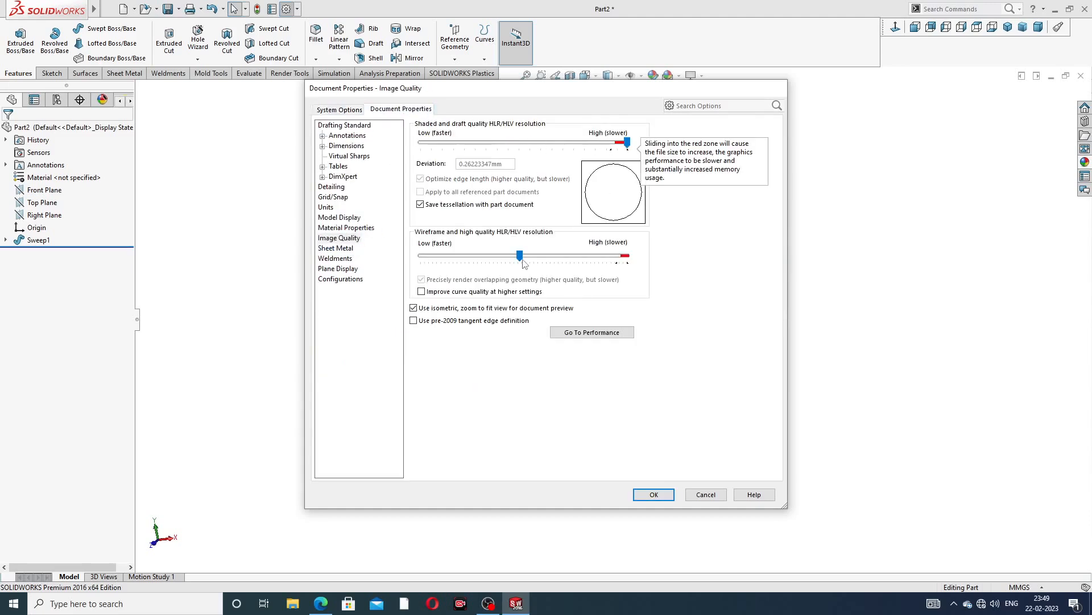
left_click_drag(521, 257, 627, 257)
left_click(656, 495)
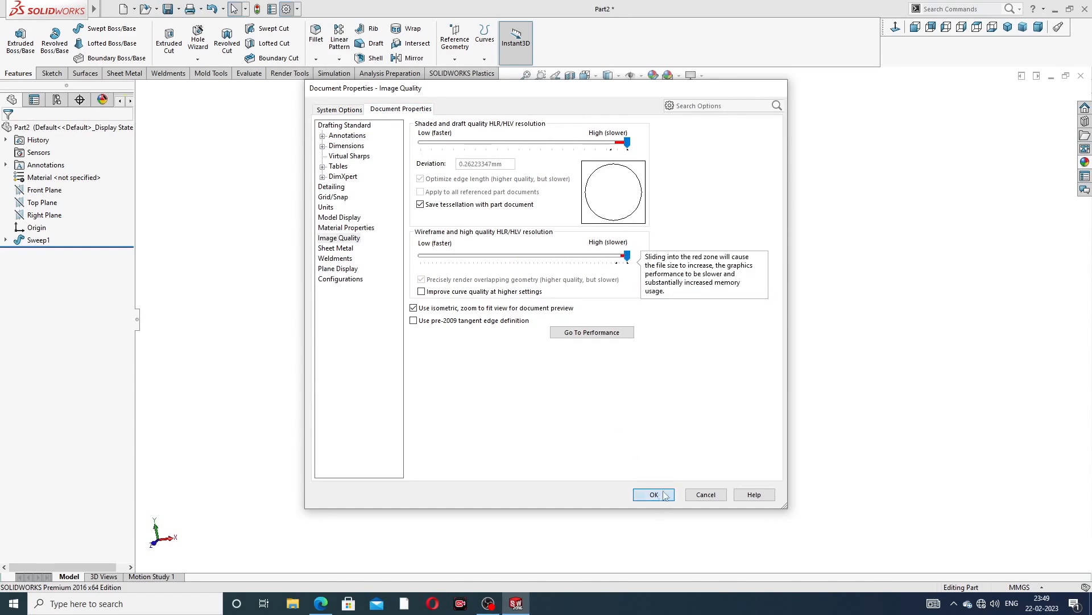
Open a new sketch on the top end face of the pipe and view it face-on
middle_click_drag(626, 290, 685, 372)
scroll(720, 314, "up", 2)
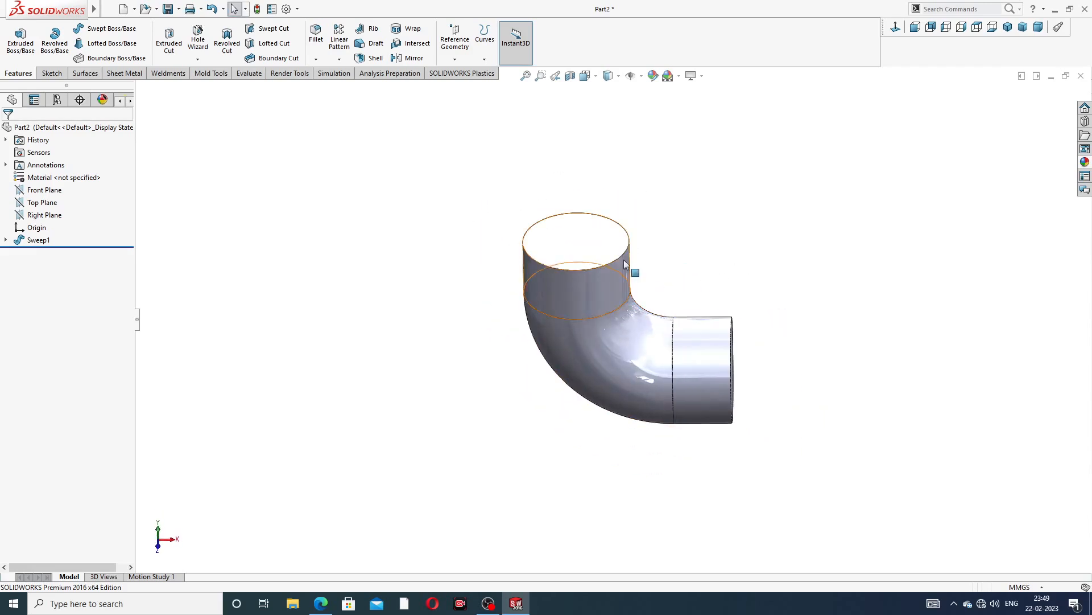
left_click(587, 239)
left_click(616, 189)
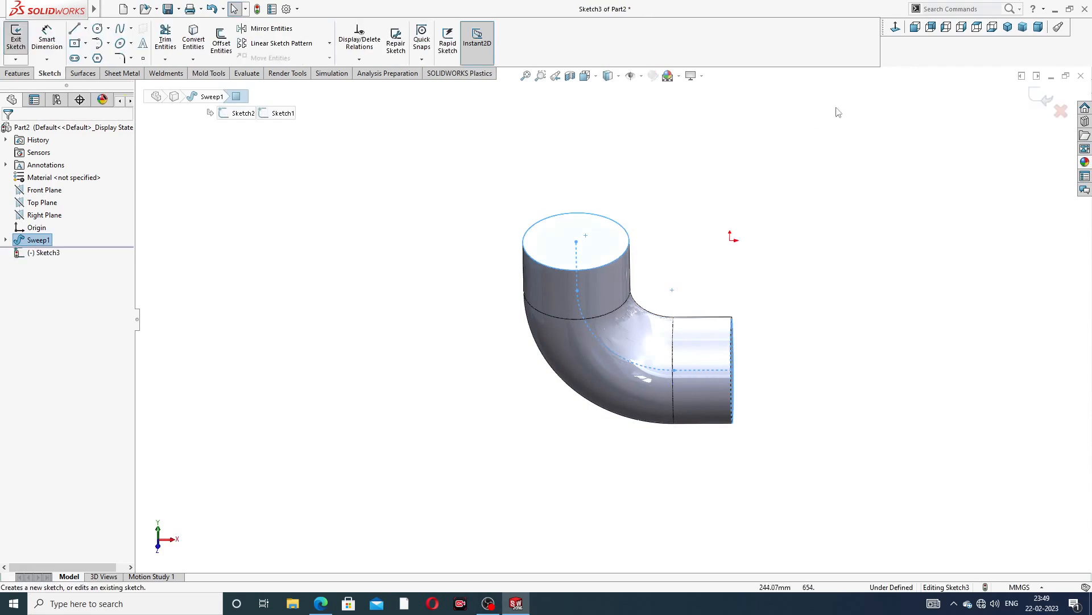
left_click(895, 27)
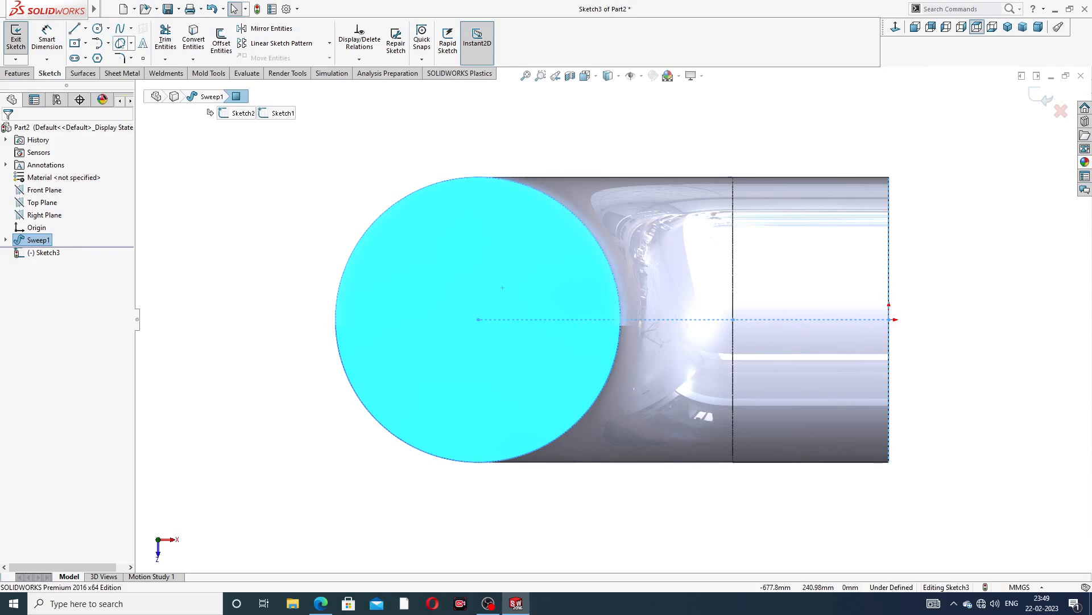
Sketch a circle centred on the end face's centre point
left_click(98, 29)
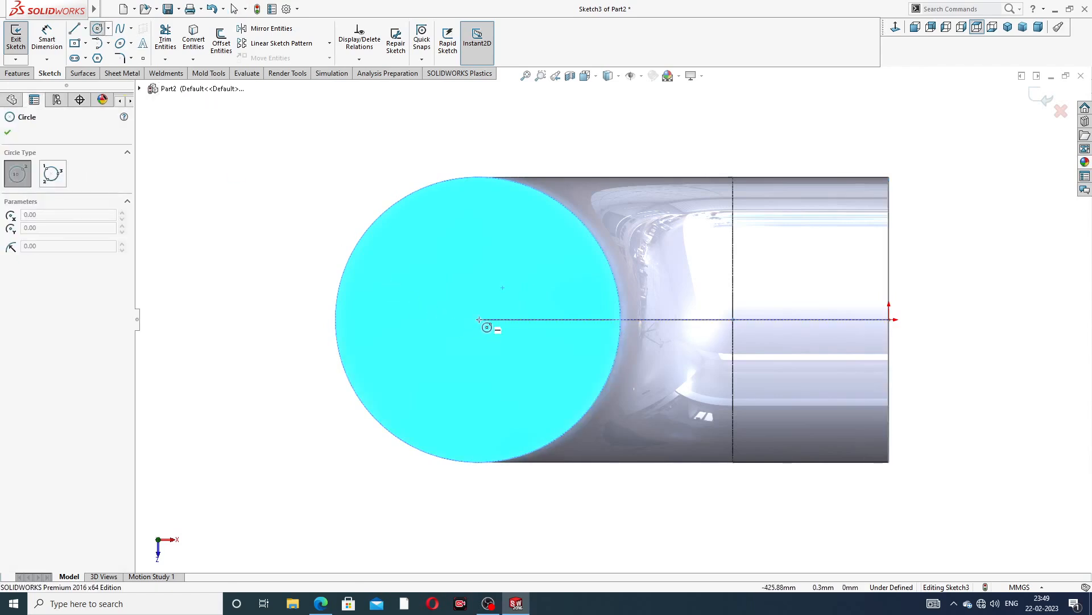
left_click(479, 319)
left_click(500, 258)
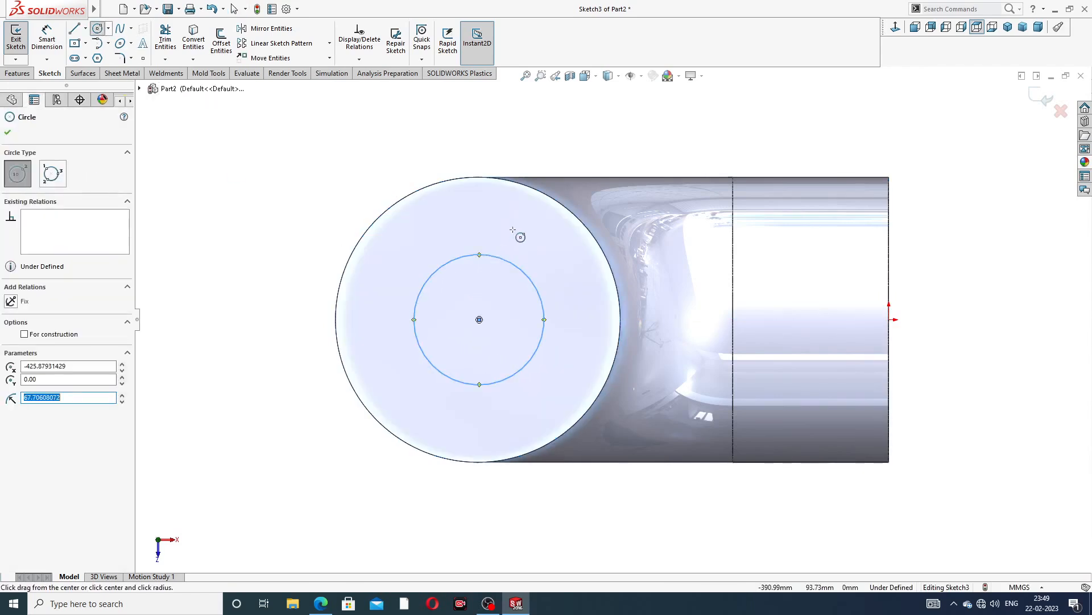
right_click(532, 188)
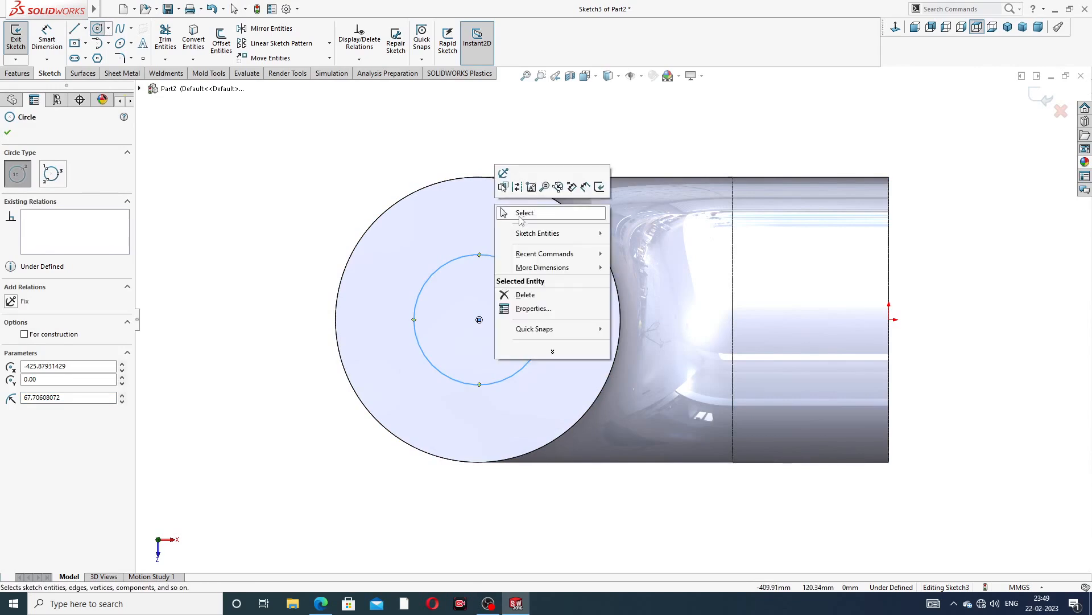
left_click(520, 220)
Dimension the inner circle's diameter as 216 mm
left_click(47, 37)
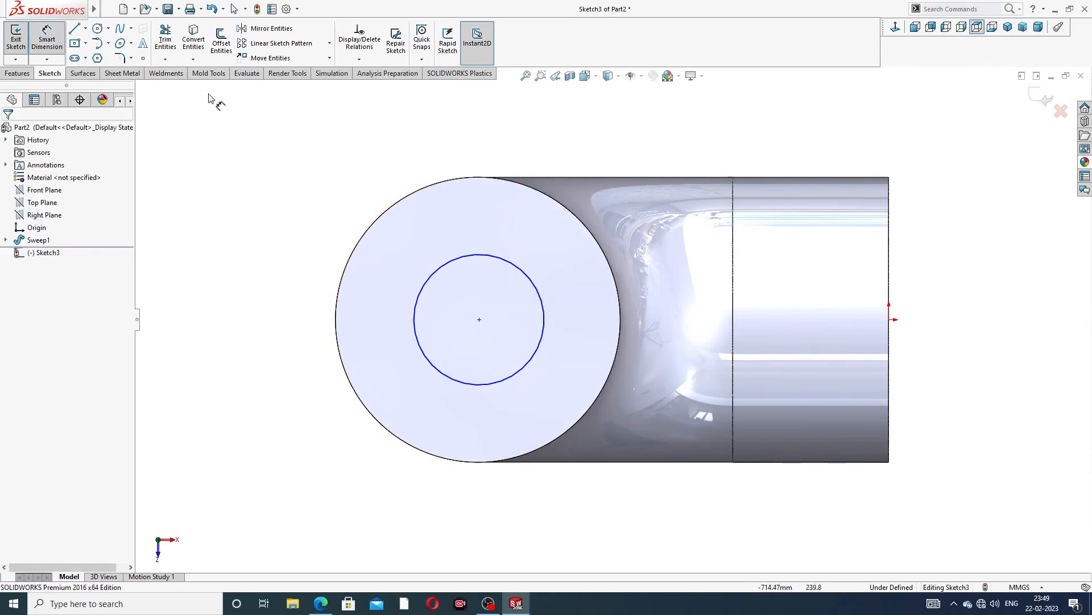
left_click(508, 259)
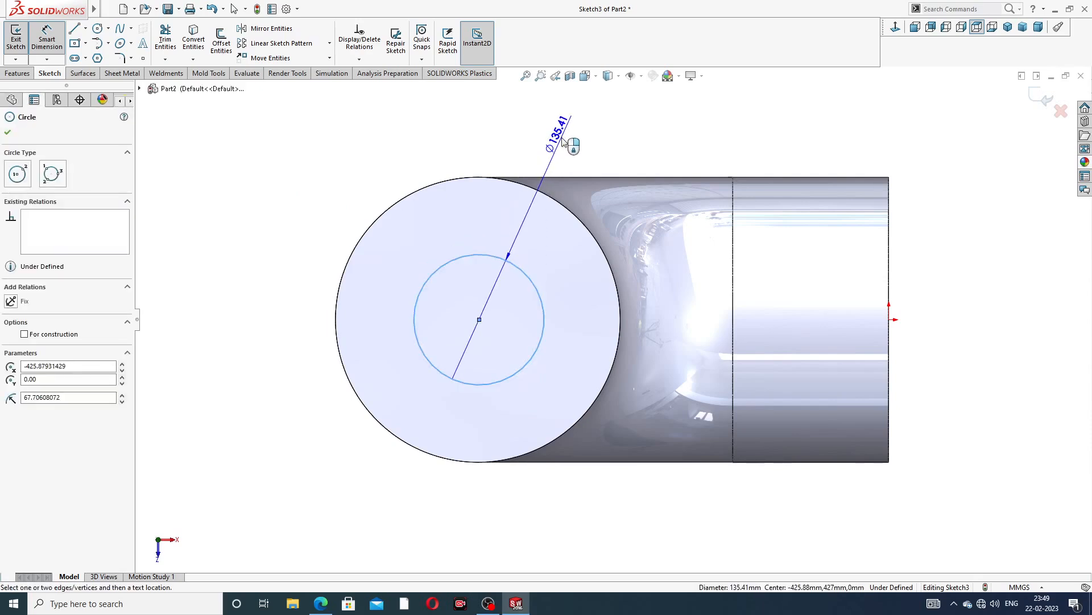
left_click(563, 142)
type("21")
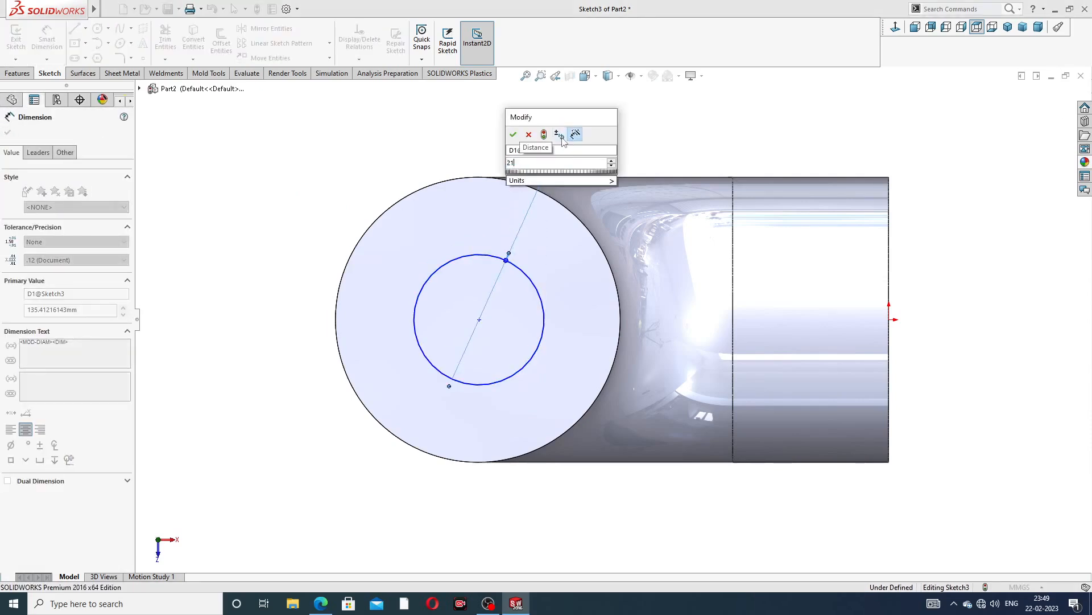
type("6")
key("Return")
Leave the dimension tool and exit the bore sketch
right_click(625, 135)
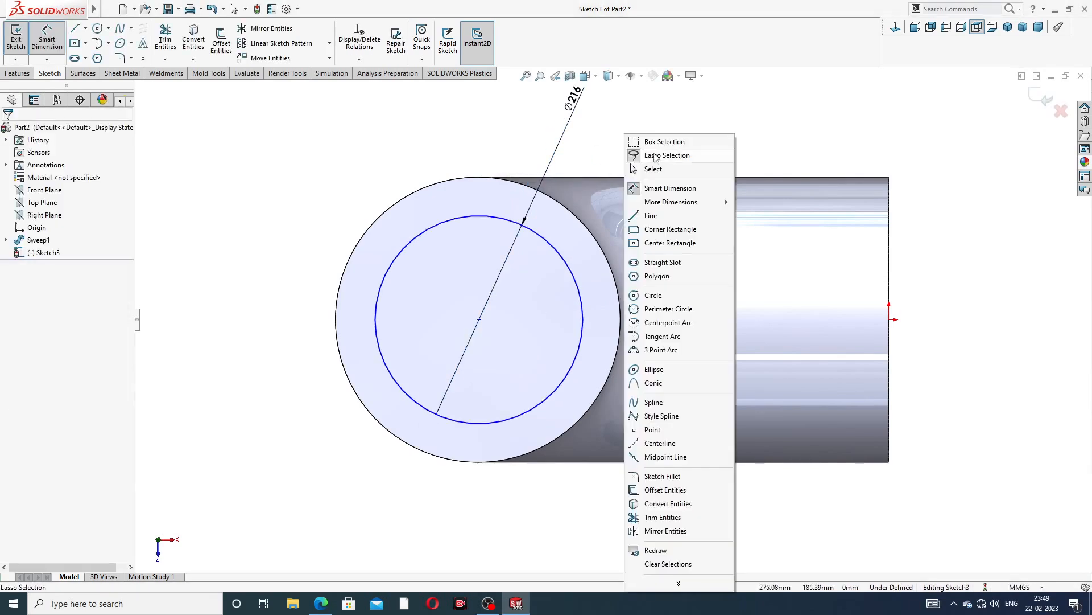
left_click(657, 169)
left_click(1047, 100)
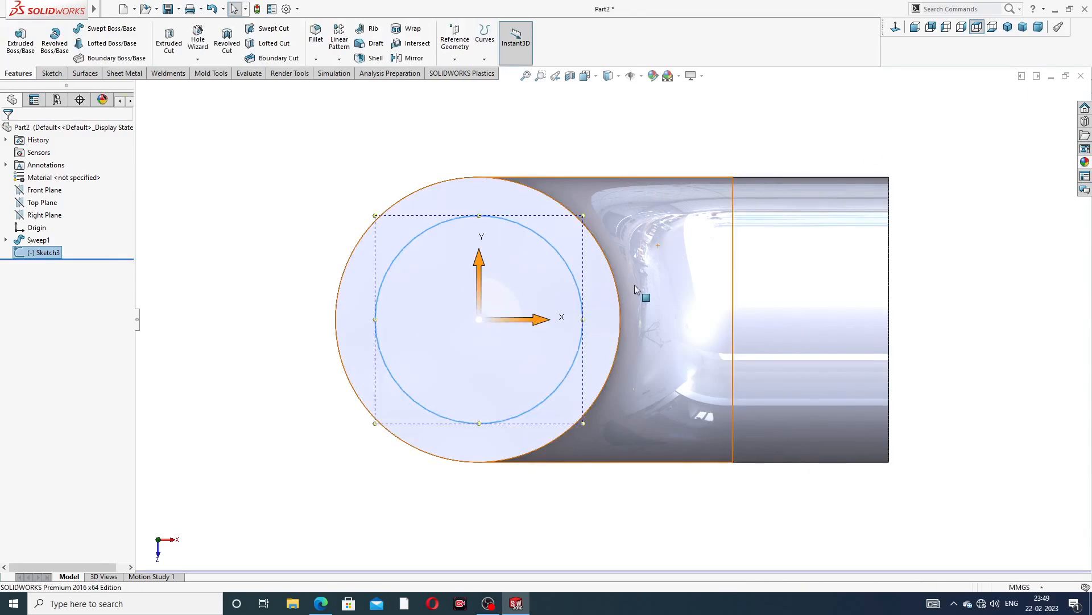
Swept Cut the 216 mm circle along the elbow path sketch to hollow out the pipe
mouse_move(634, 285)
middle_mouse_down()
mouse_move(622, 209)
mouse_move(595, 161)
middle_mouse_up()
scroll(622, 206, "up", 3)
left_click(277, 30)
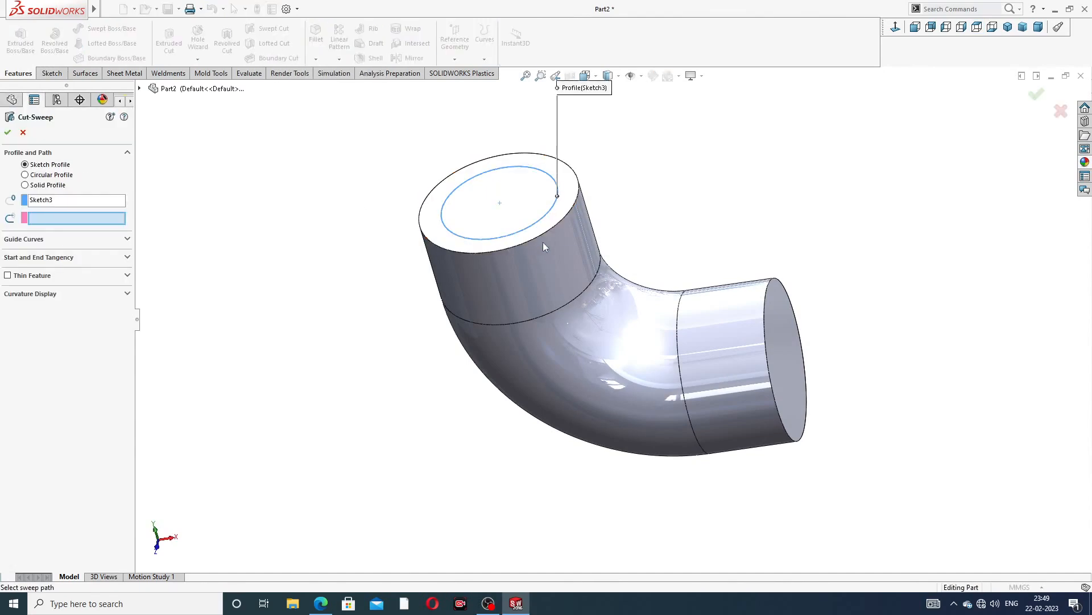
mouse_move(542, 241)
middle_mouse_down()
mouse_move(539, 219)
mouse_move(554, 212)
middle_mouse_up()
scroll(574, 222, "up", 2)
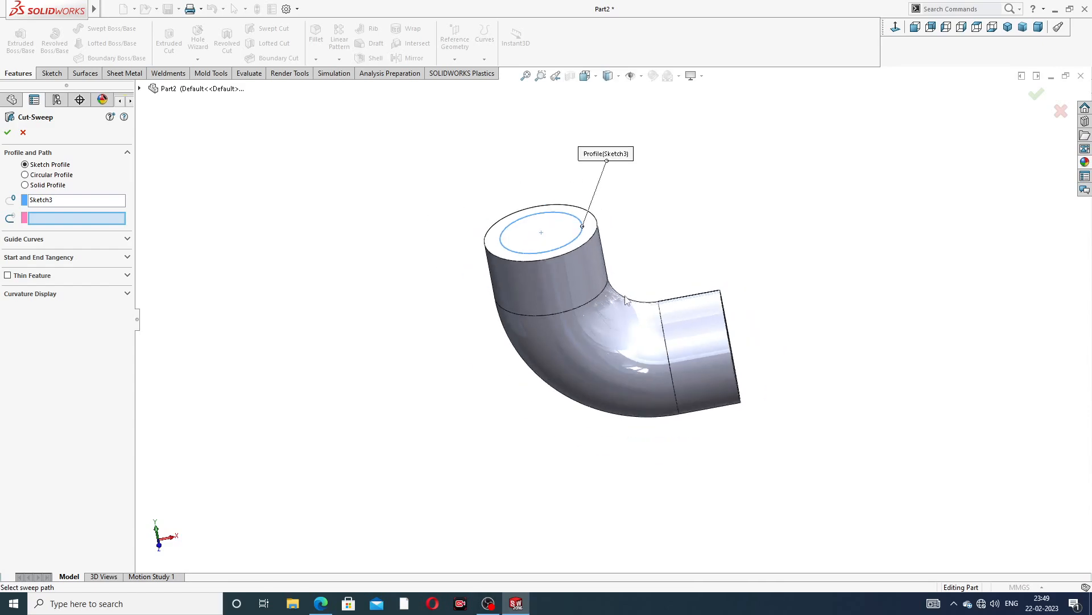
scroll(625, 299, "down", 1)
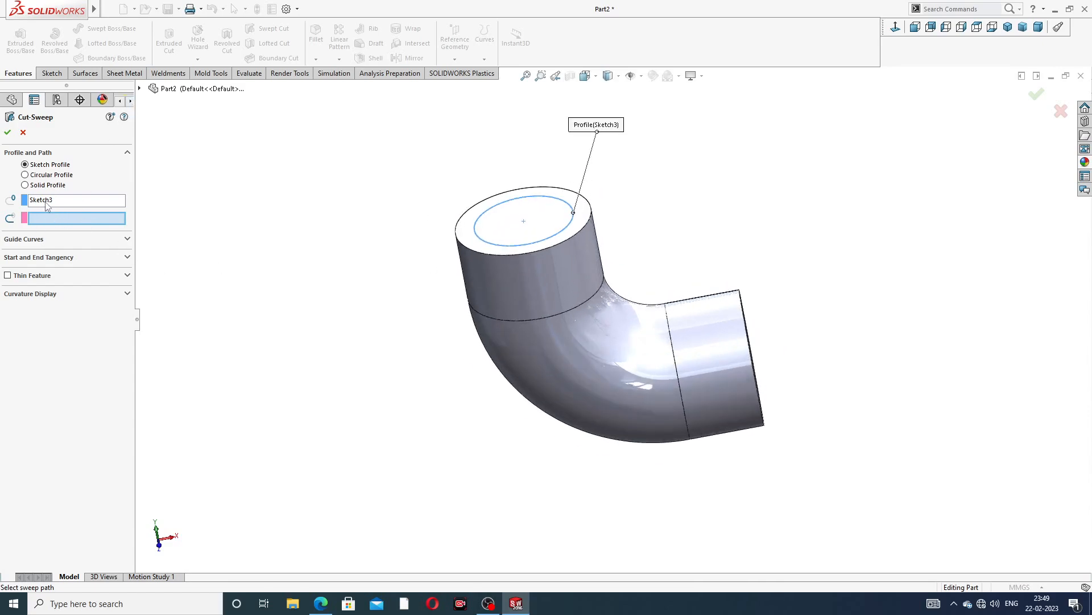
left_click(139, 88)
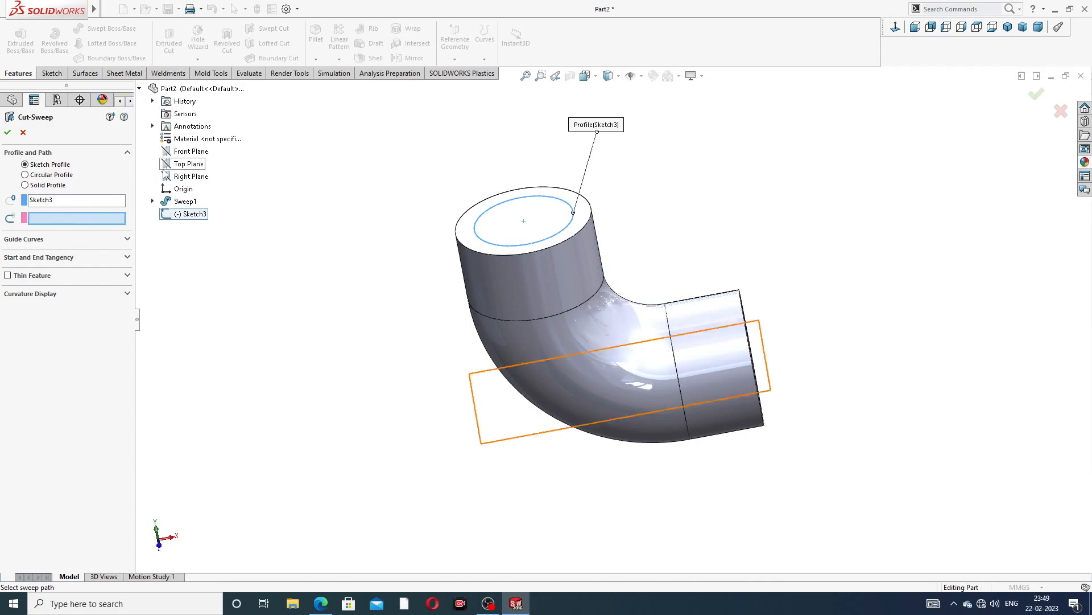
left_click(153, 201)
left_click(199, 227)
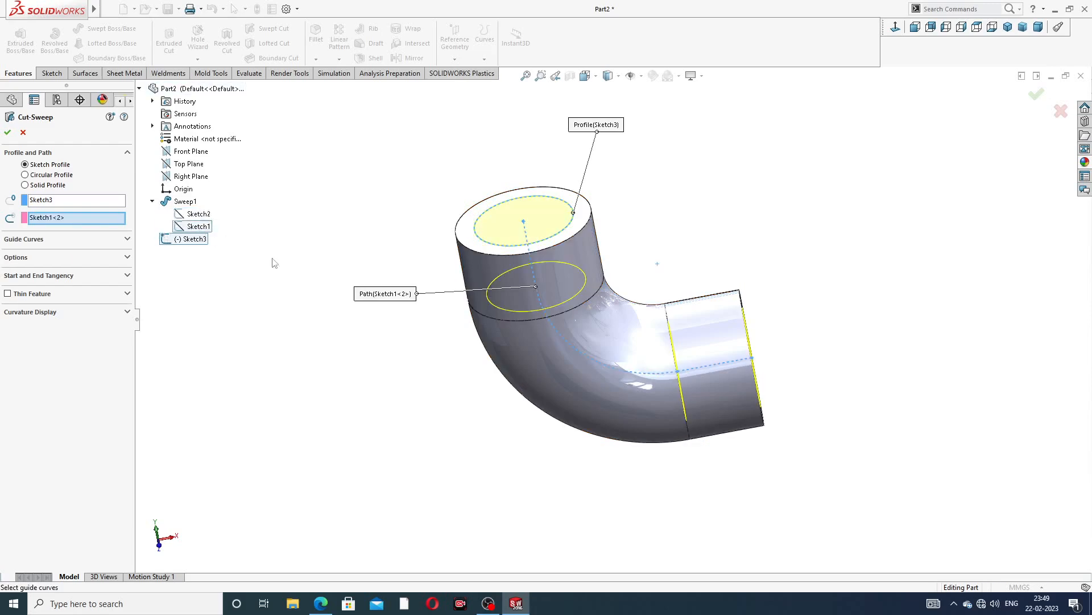
left_click(8, 133)
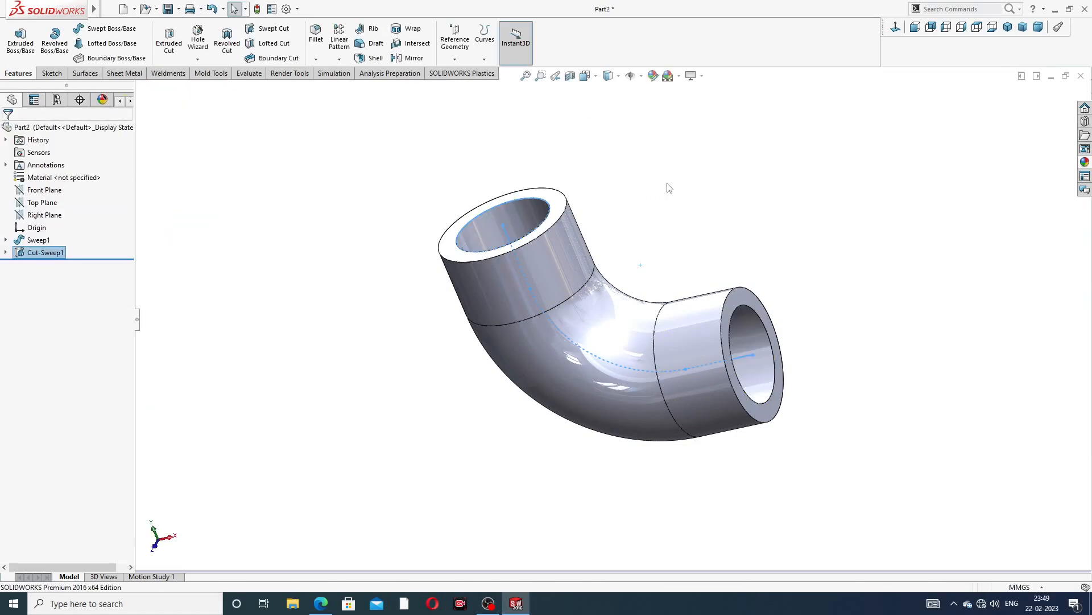
Compare the hollow elbow in isometric view with the practice drawing in the browser
middle_click_drag(663, 266, 684, 234)
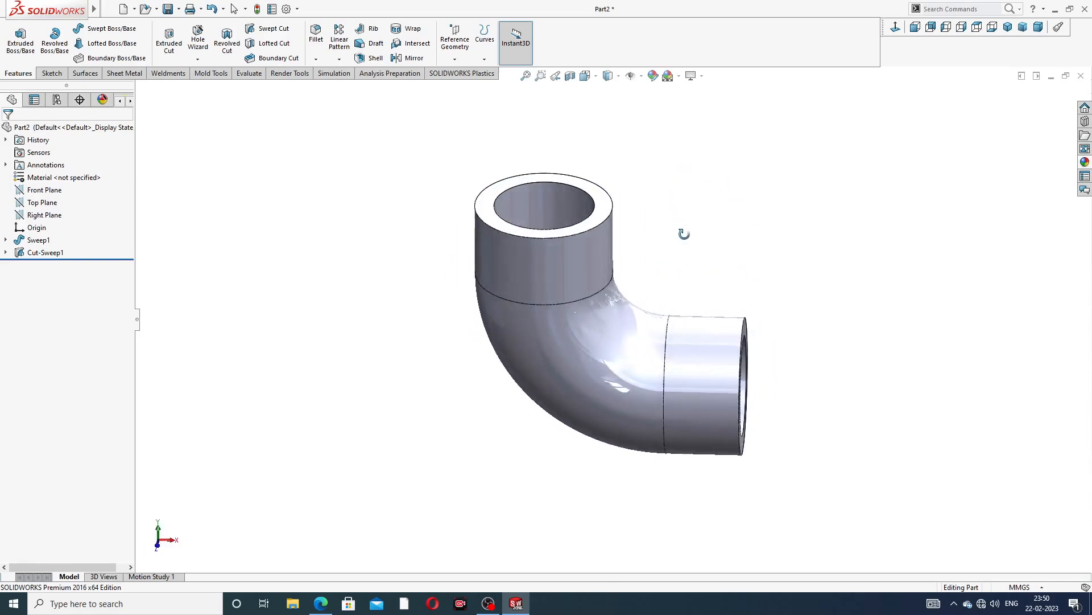
left_click(321, 603)
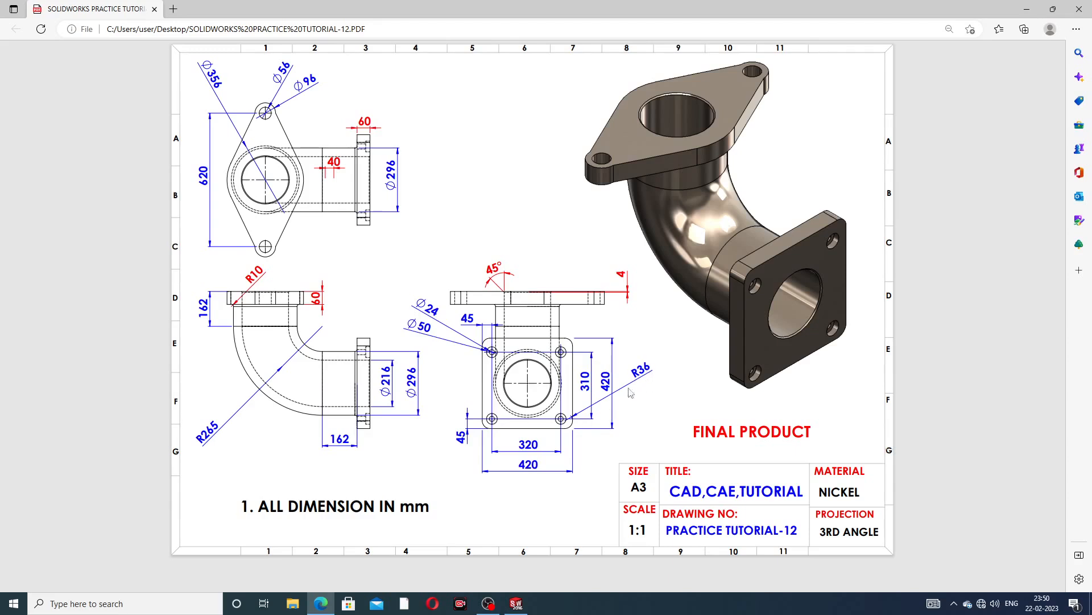
left_click(322, 606)
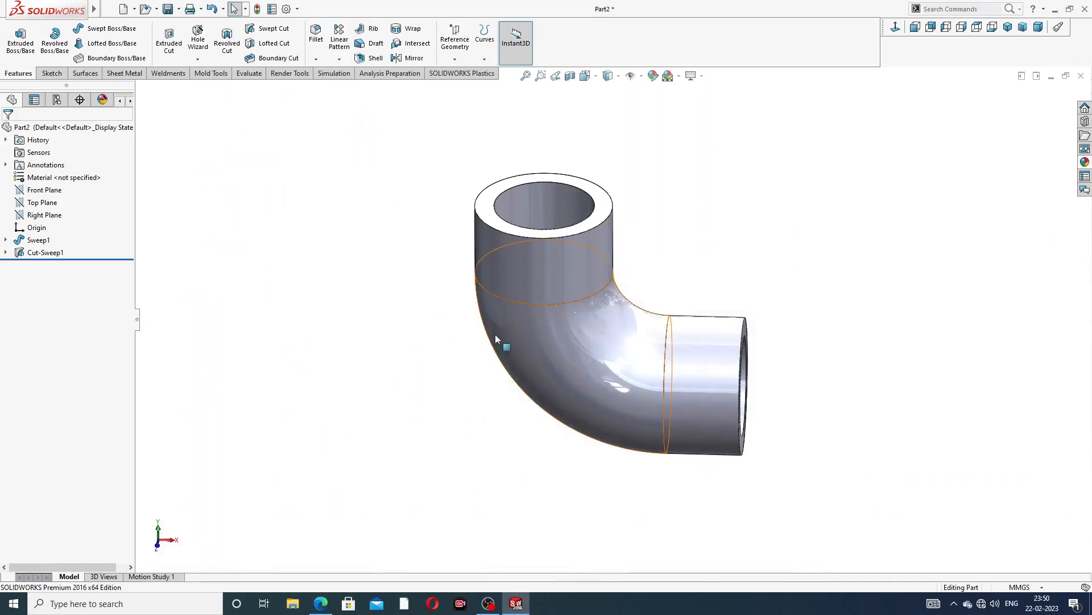
middle_click_drag(654, 283, 737, 204)
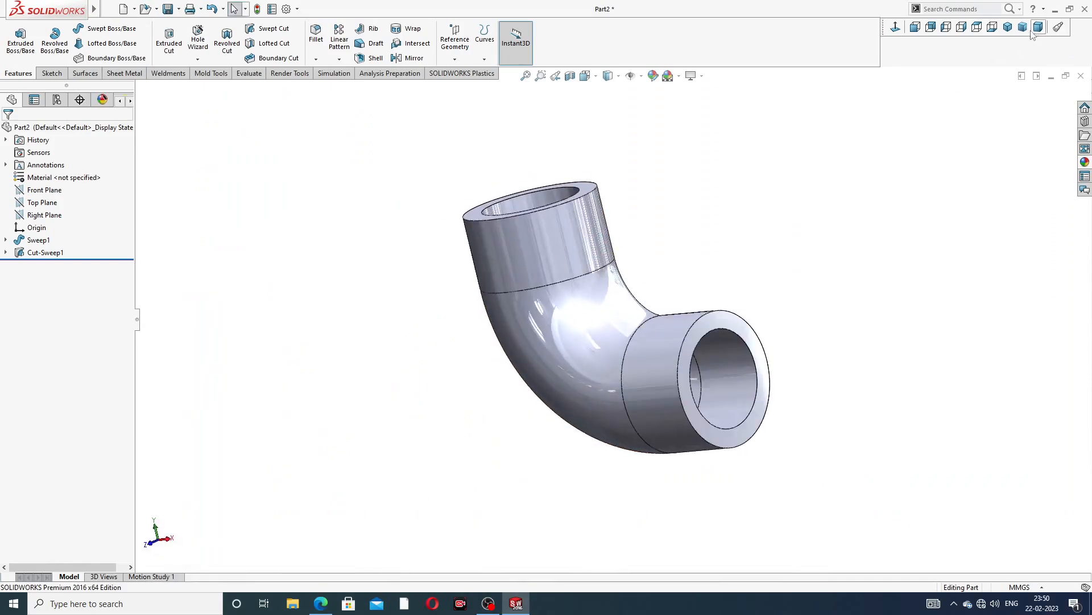
left_click(1008, 27)
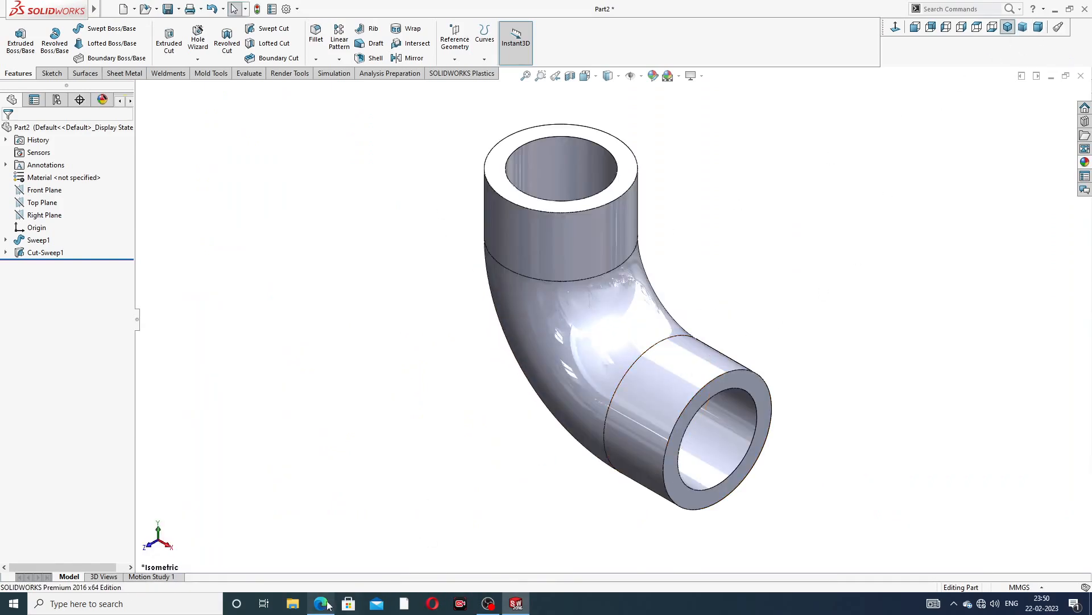
left_click(322, 604)
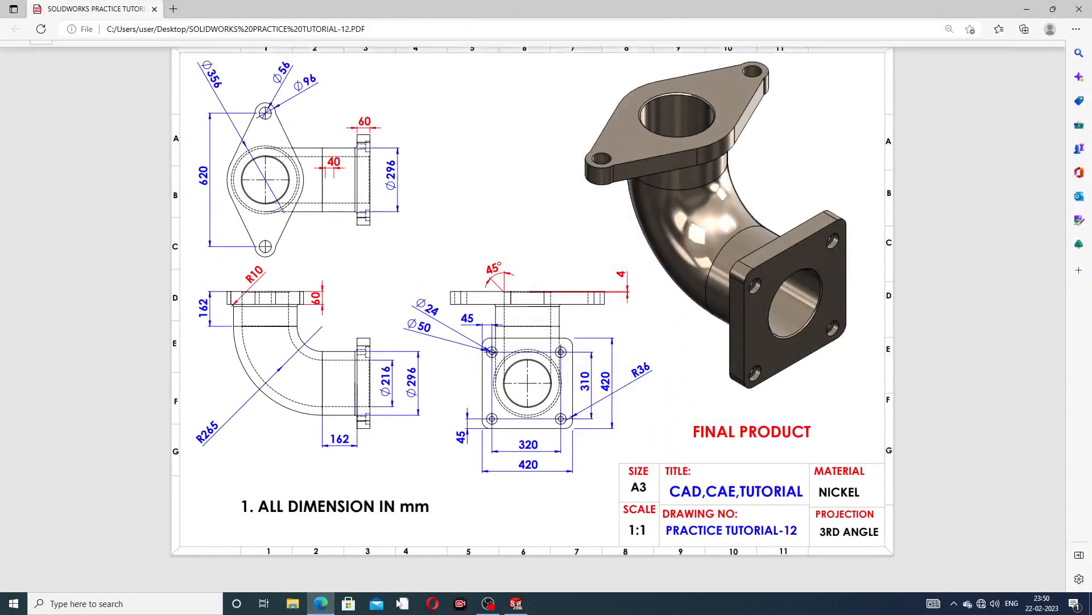
left_click(517, 604)
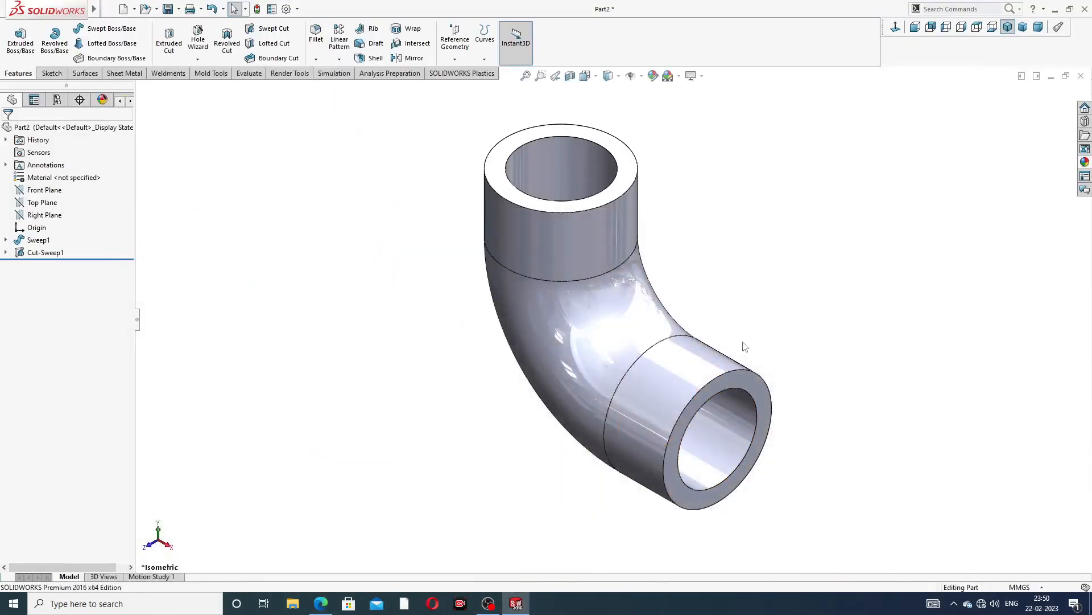
Start a new sketch on the pipe's lower end face and view it normal to the face
left_click(734, 385)
left_click(792, 354)
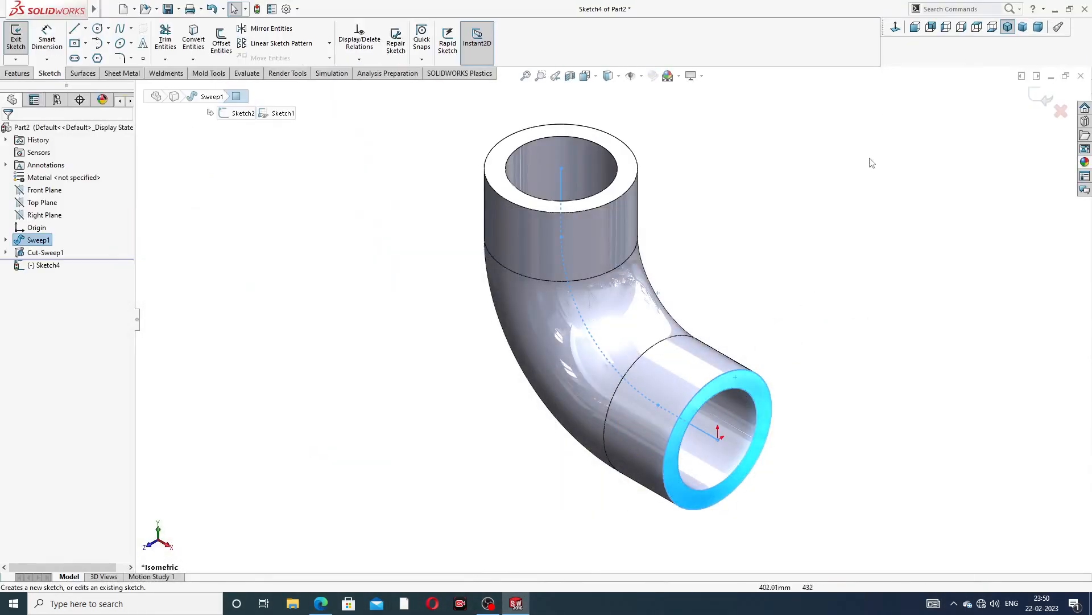
left_click(894, 29)
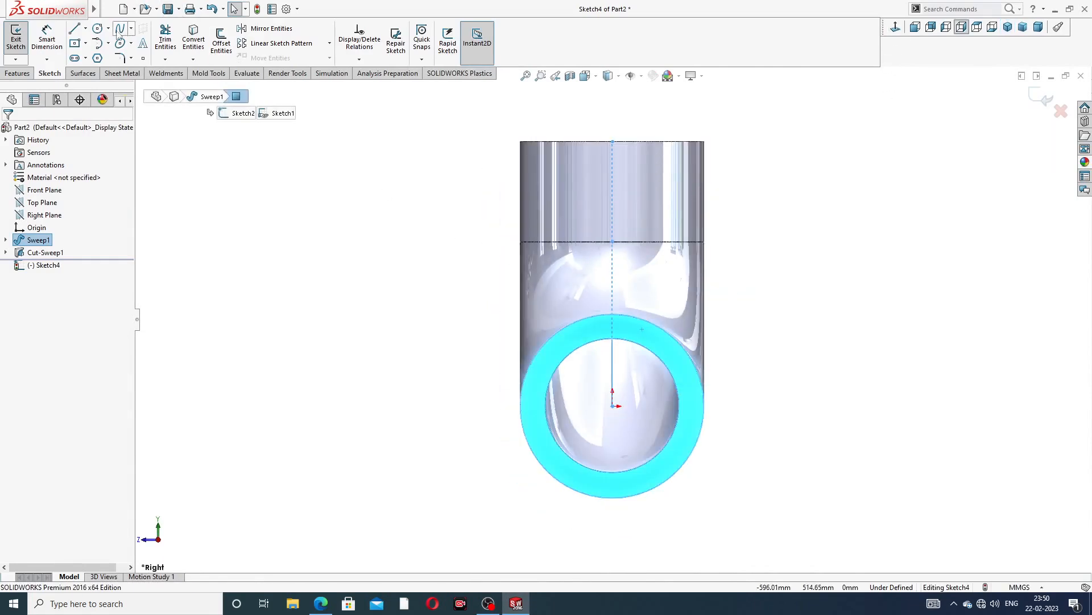
Draw a center rectangle centred on the pipe end's origin, about 411 by 355 mm
left_click(85, 44)
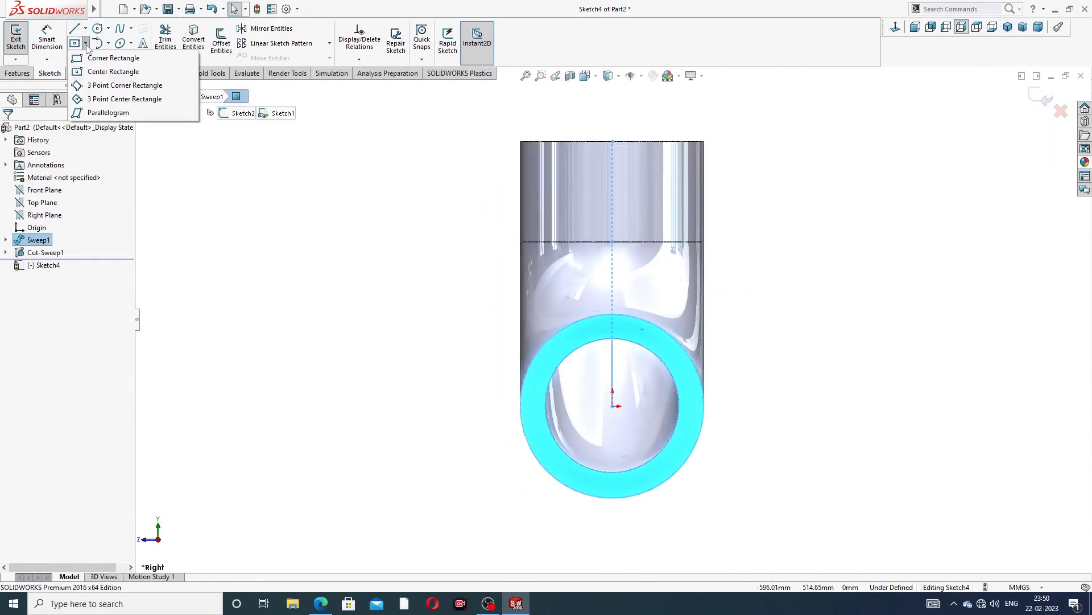
left_click(111, 72)
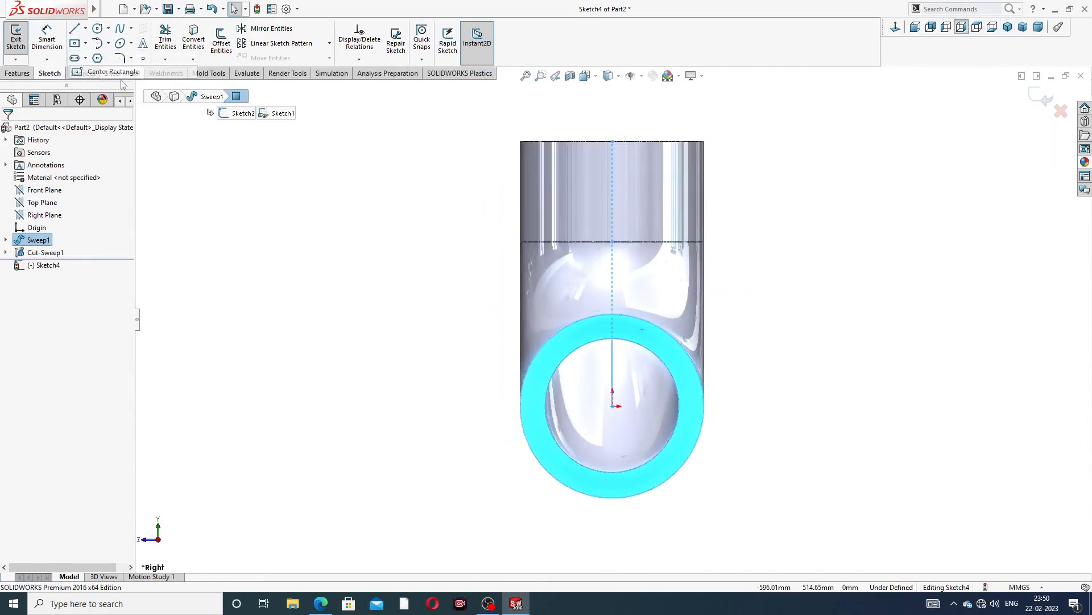
left_click(613, 405)
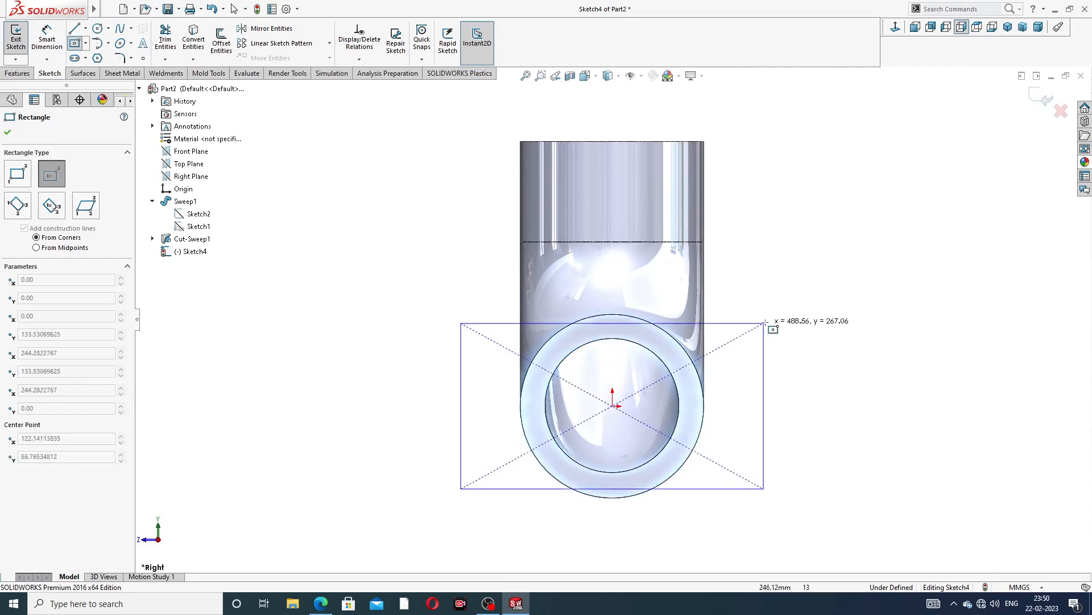
left_click(740, 296)
right_click(771, 228)
left_click(792, 235)
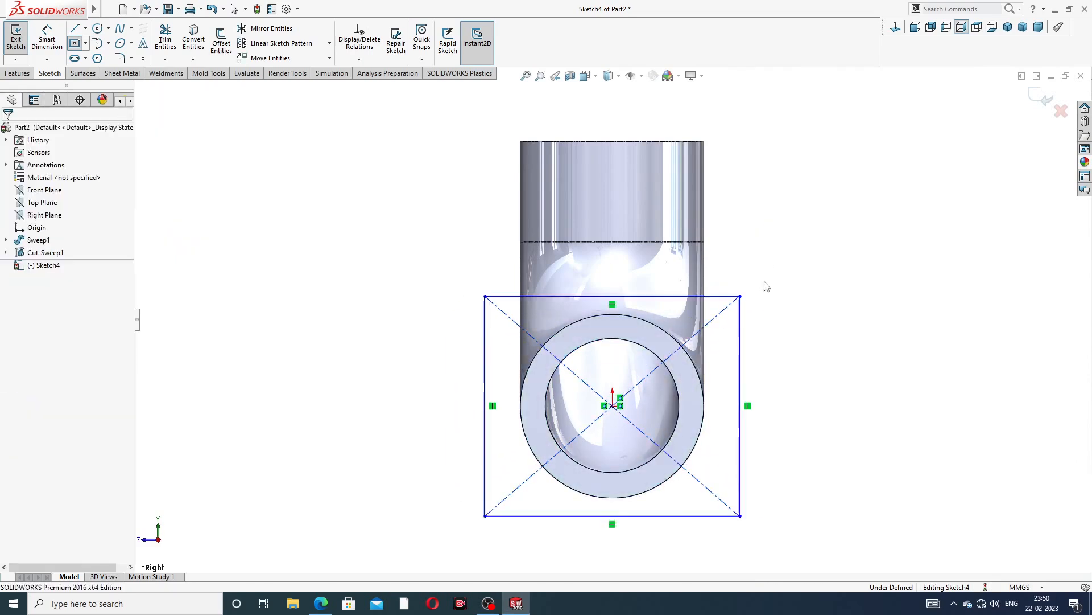
Dimension the rectangle's width and height as 420 mm each
scroll(709, 369, "down", 2)
scroll(612, 319, "up", 2)
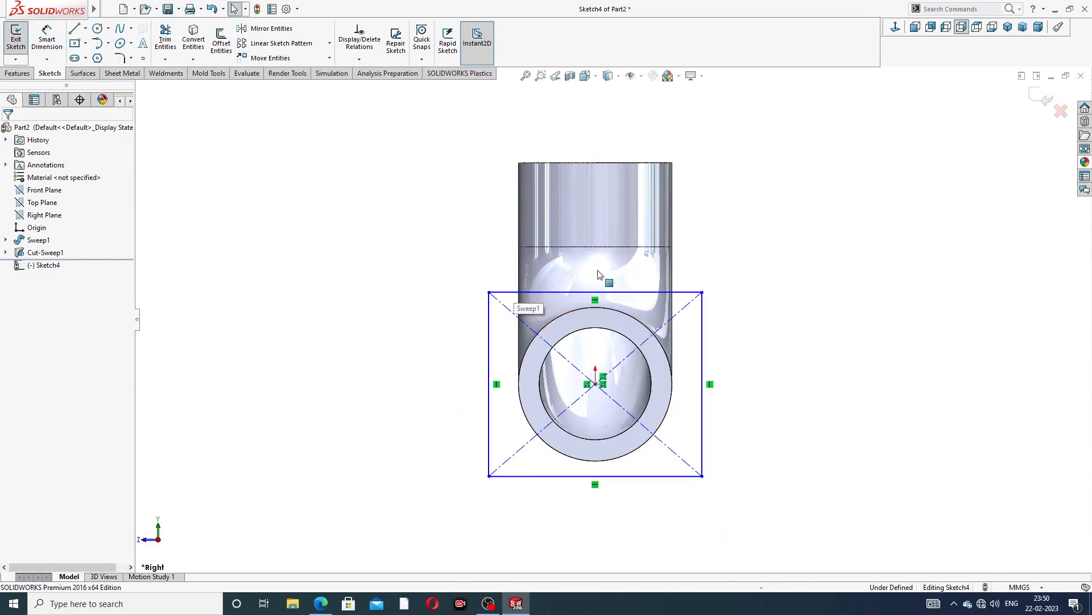
left_click(47, 40)
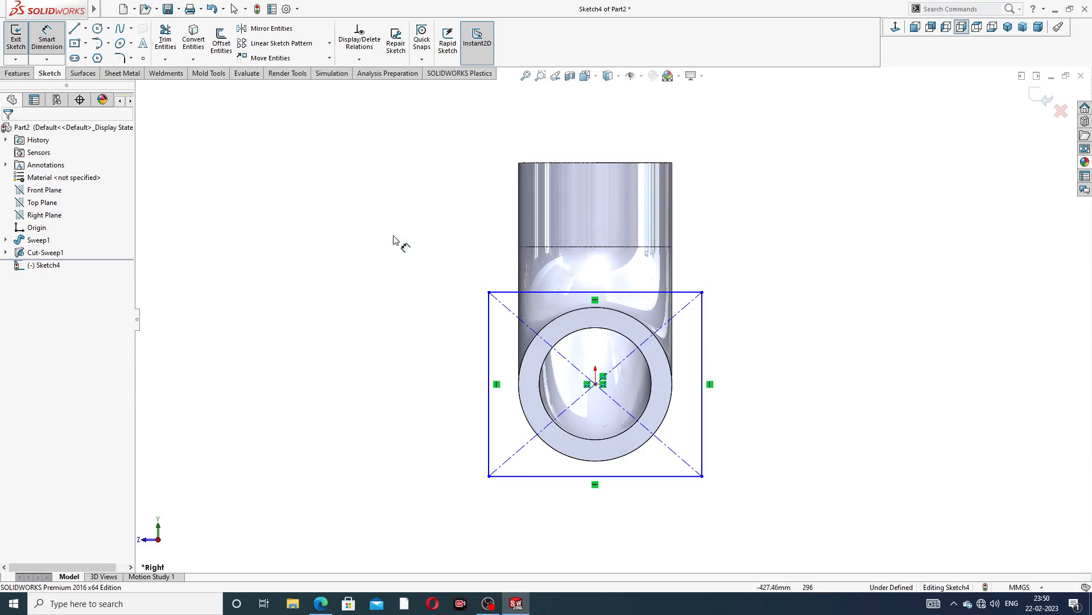
left_click(555, 293)
left_click(600, 273)
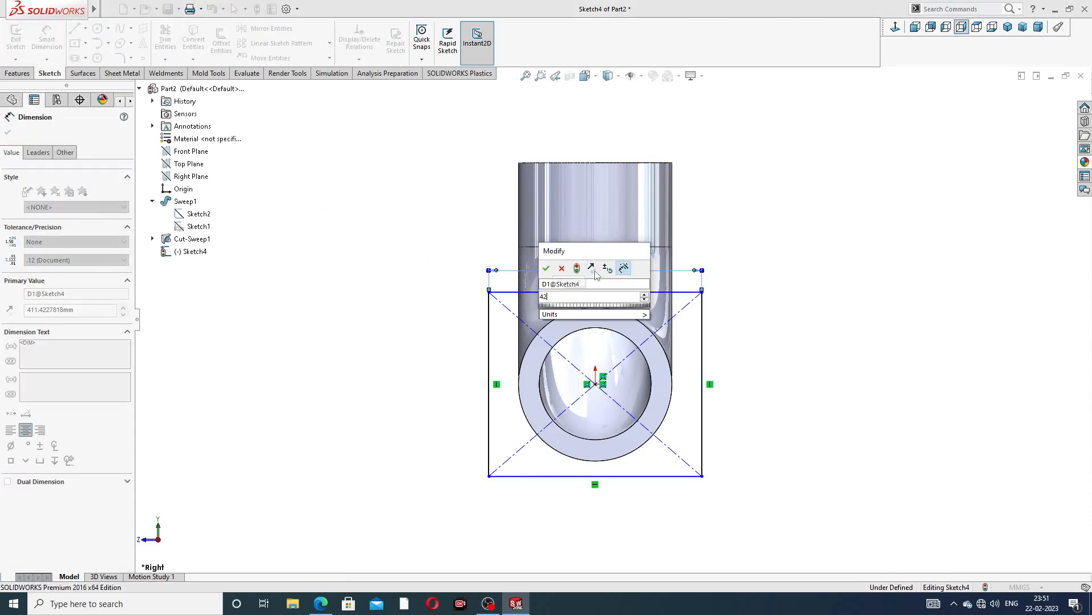
key("Return")
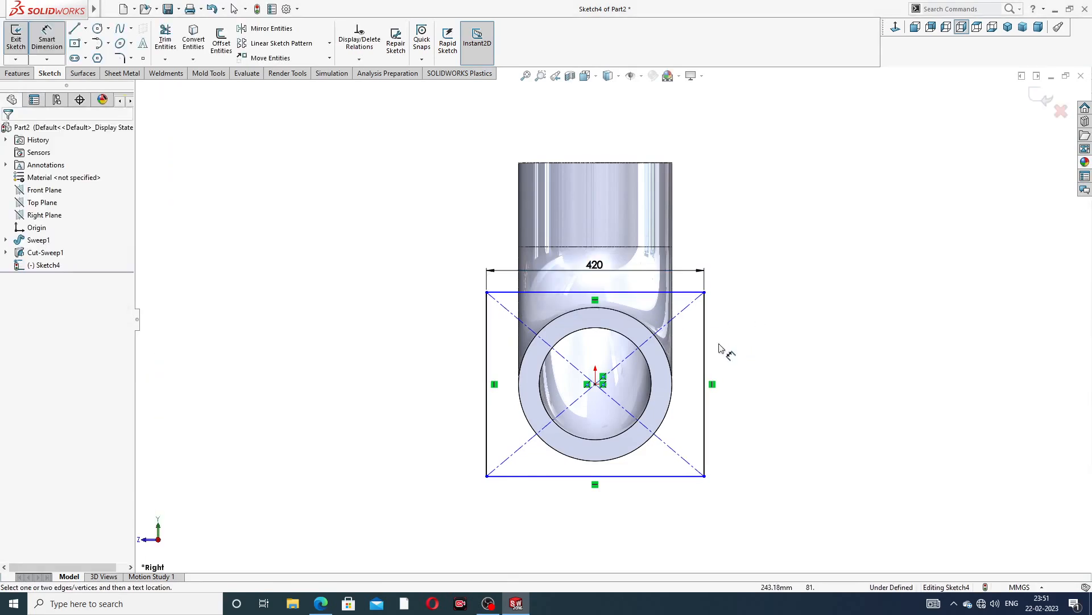
left_click(705, 350)
left_click(726, 375)
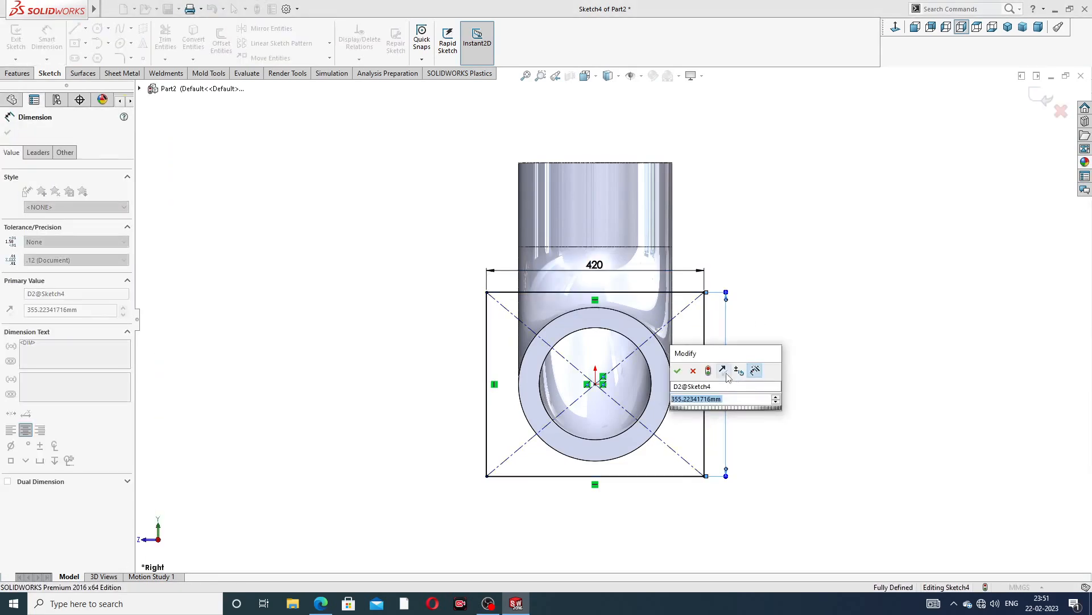
type("420")
key("Return")
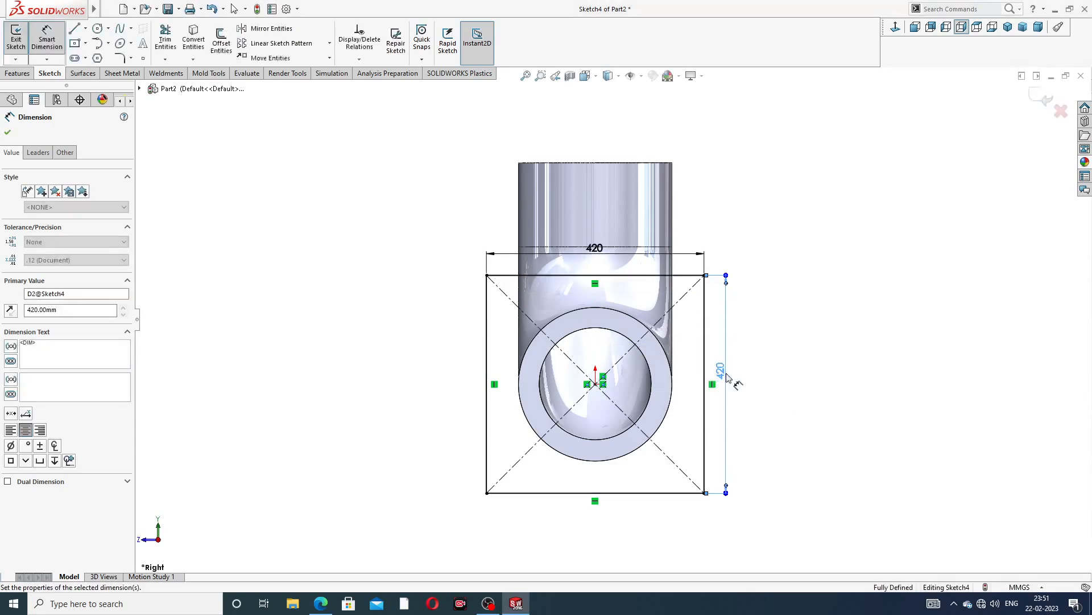
key("Escape")
right_click(407, 235)
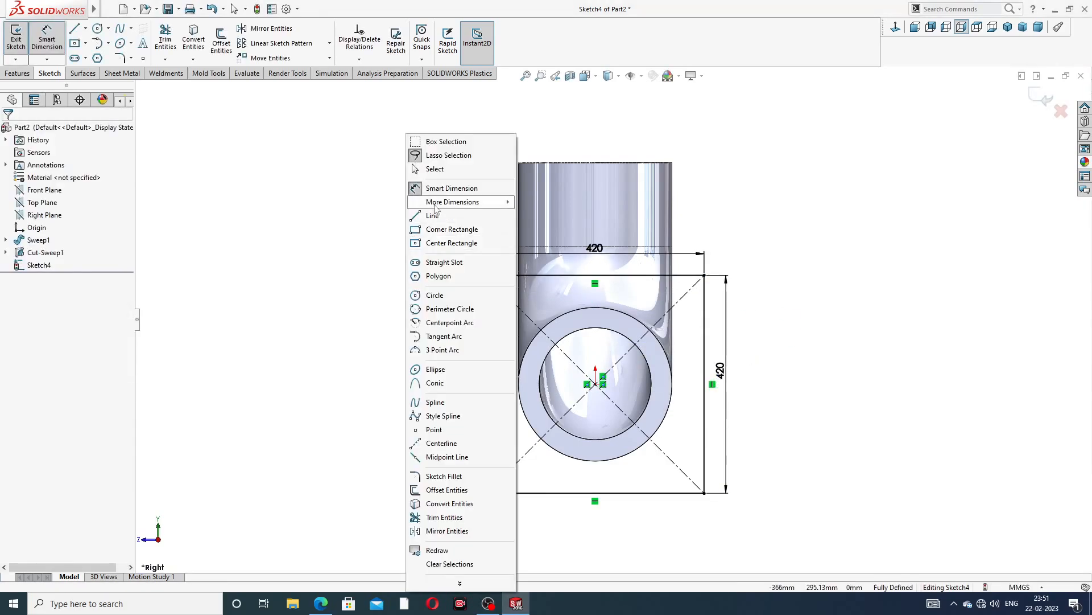
left_click(435, 169)
Fillet all four corners of the rectangle with a 36 mm sketch fillet
left_click(131, 59)
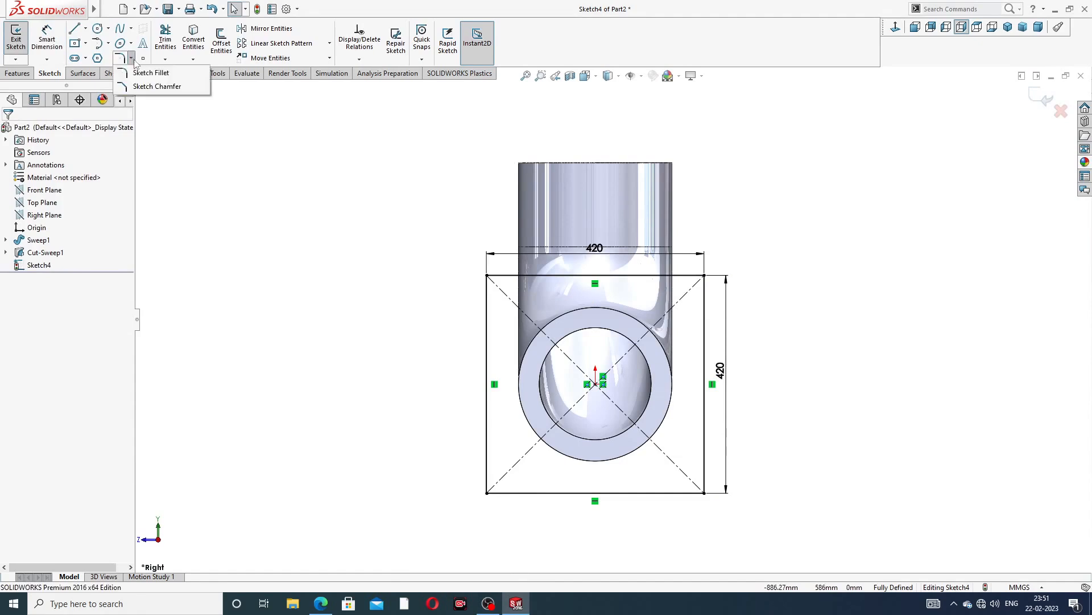
left_click(131, 58)
left_click(131, 59)
left_click(149, 73)
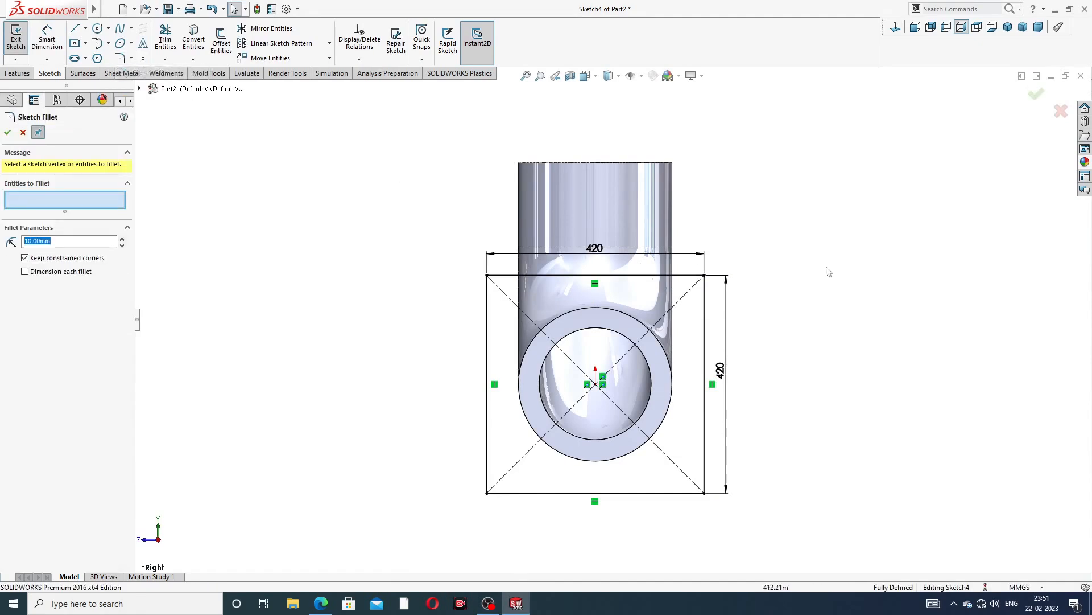
left_click(705, 276)
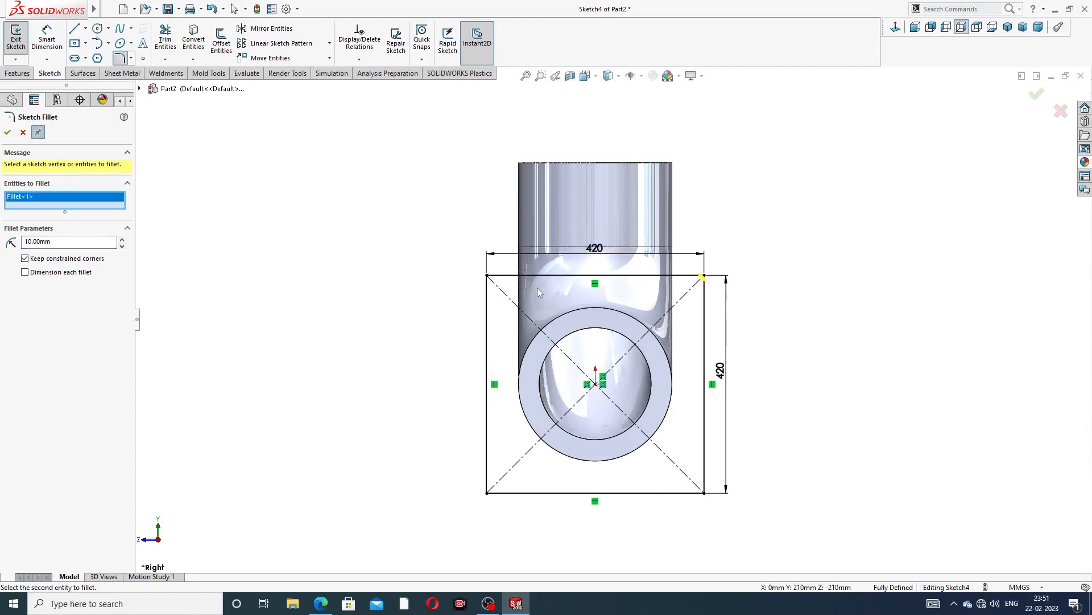
left_click(487, 276)
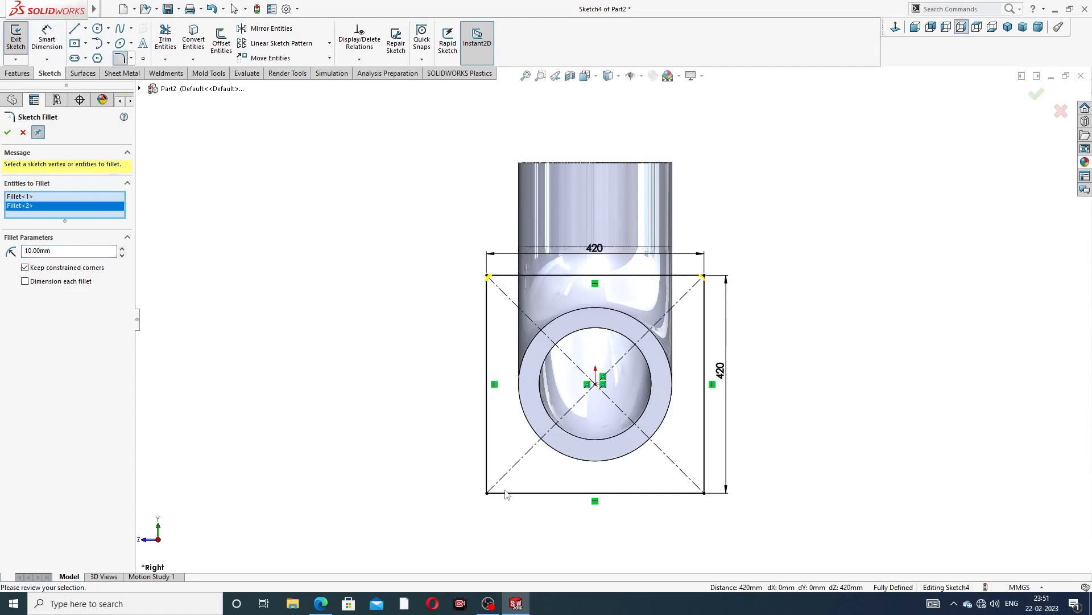
left_click(487, 492)
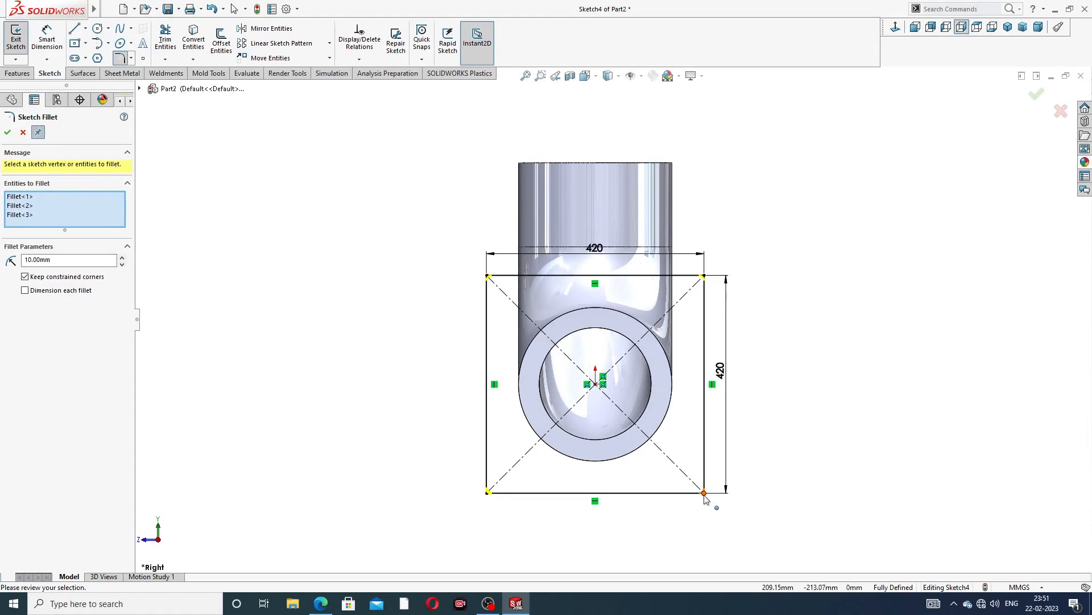
left_click(704, 493)
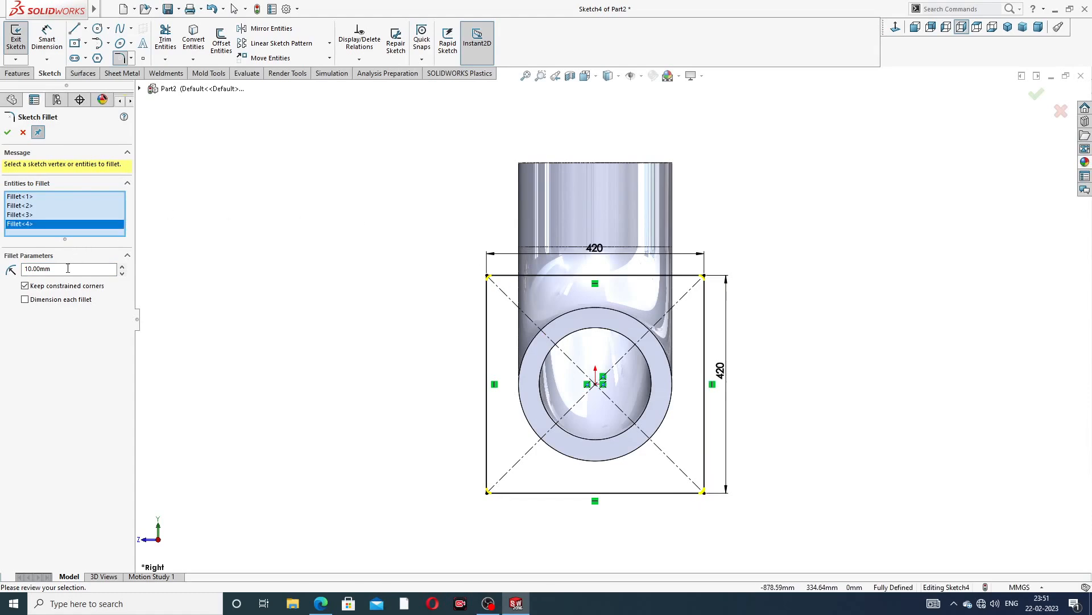
left_click_drag(68, 269, 2, 267)
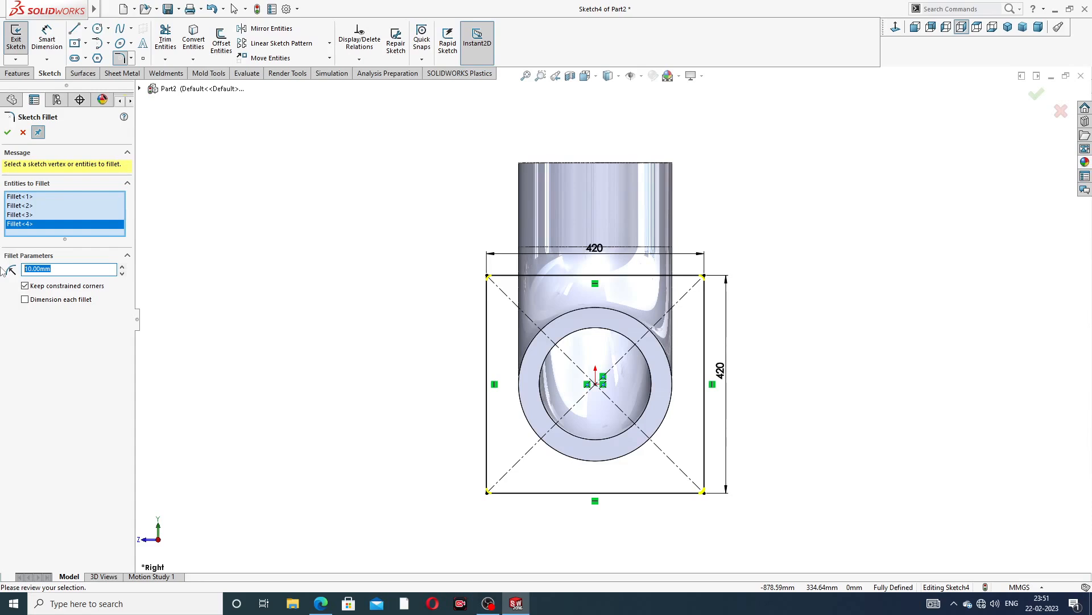
type("36")
key("Return")
left_click(8, 132)
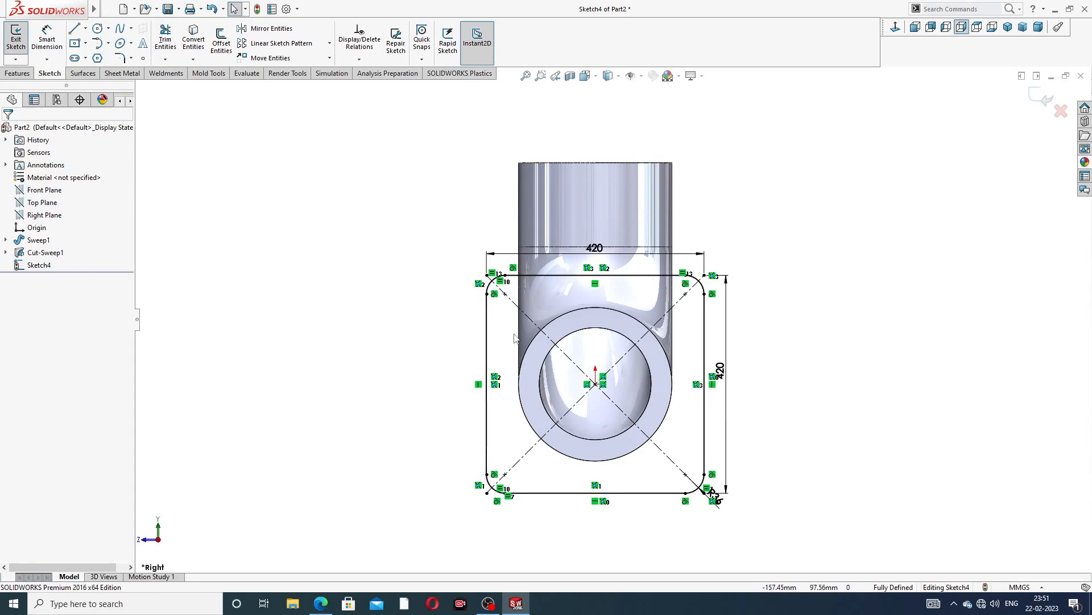
Sketch four bolt-hole circles, one near each corner of the rectangle on its diagonals
scroll(501, 318, "down", 3)
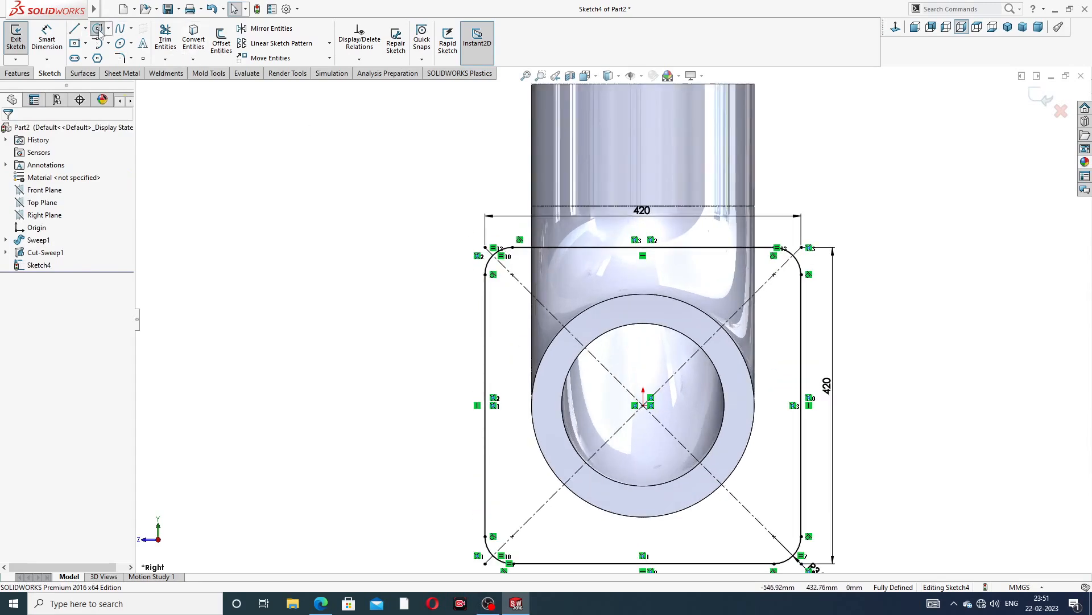
left_click(97, 29)
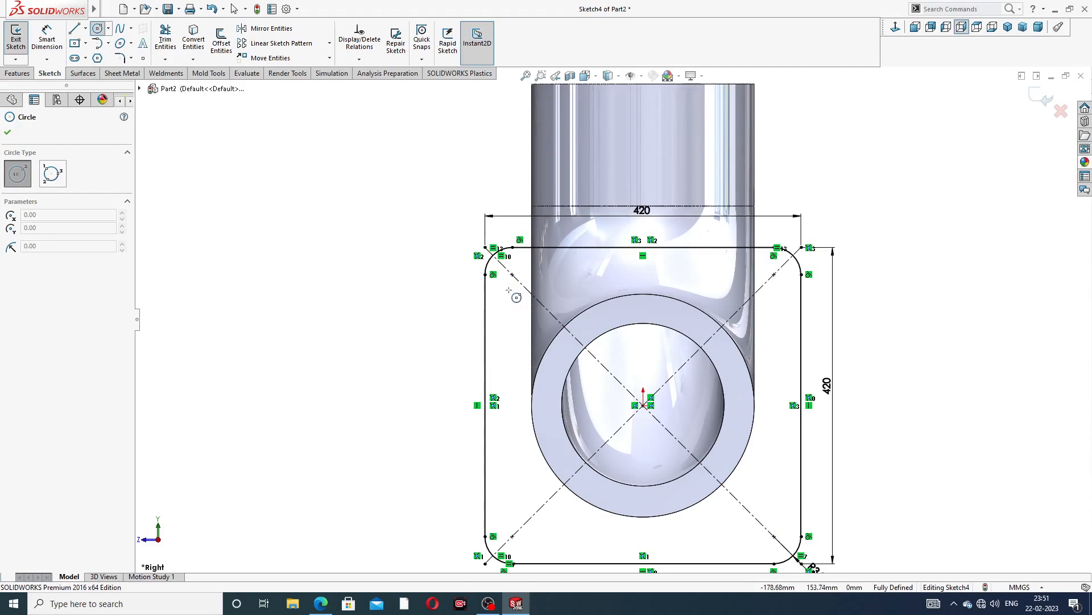
left_click(509, 290)
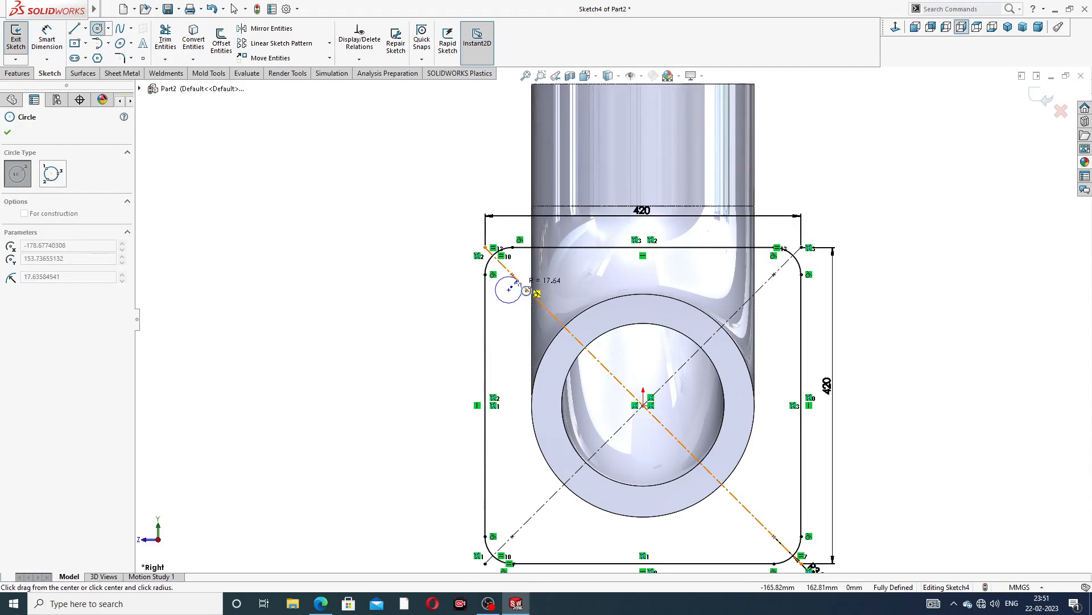
left_click(515, 287)
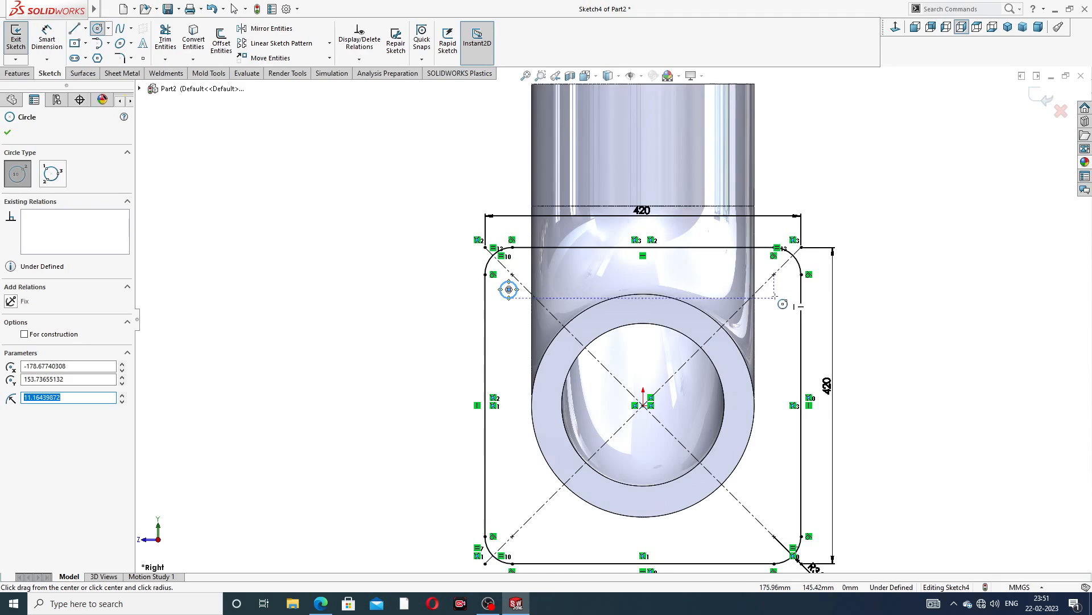
left_click(764, 270)
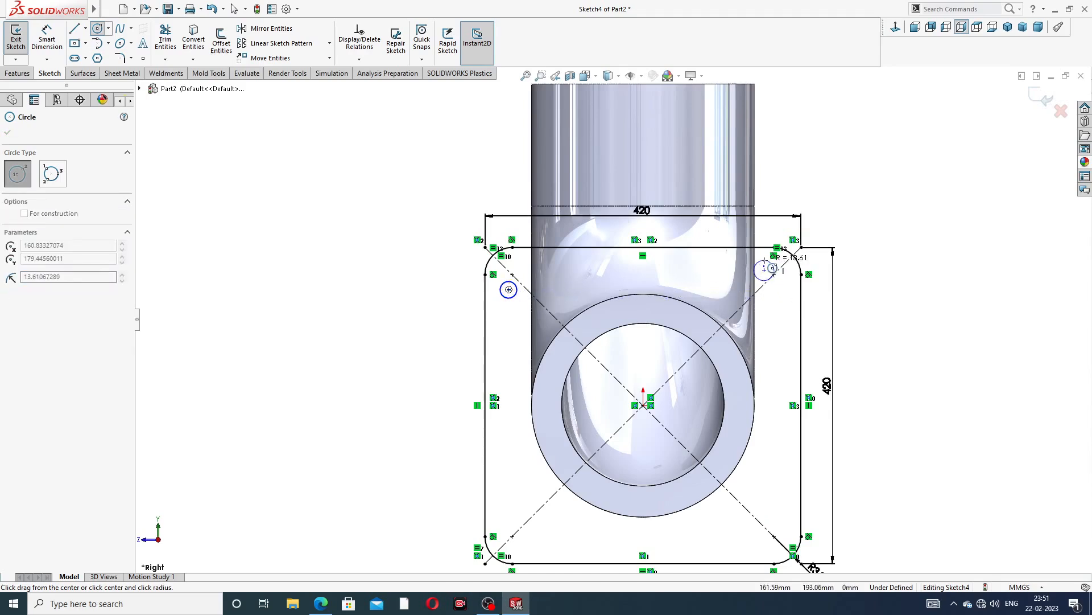
left_click(774, 274)
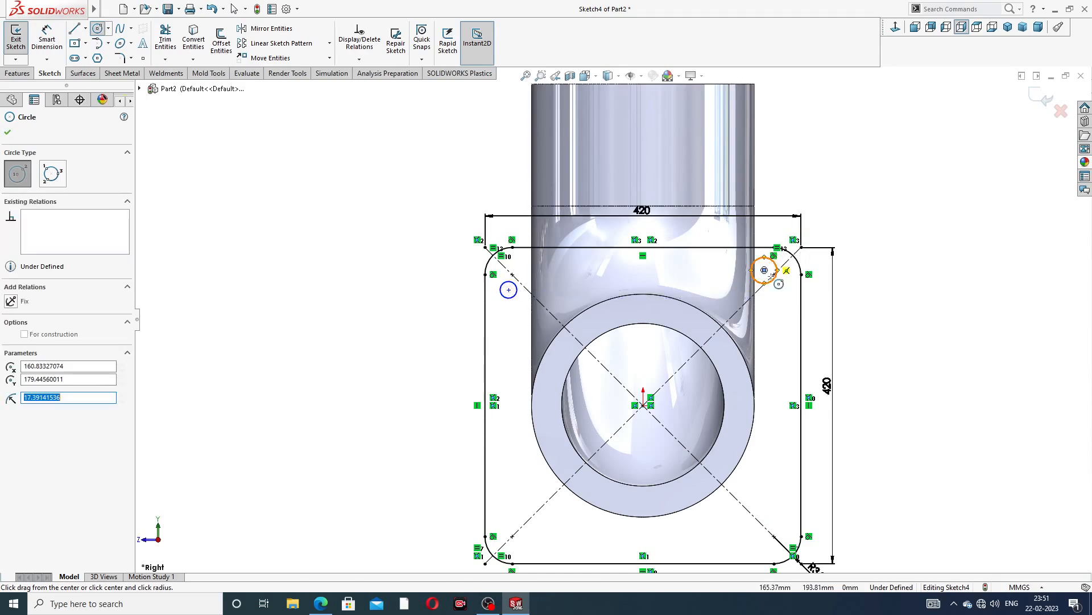
left_click(781, 528)
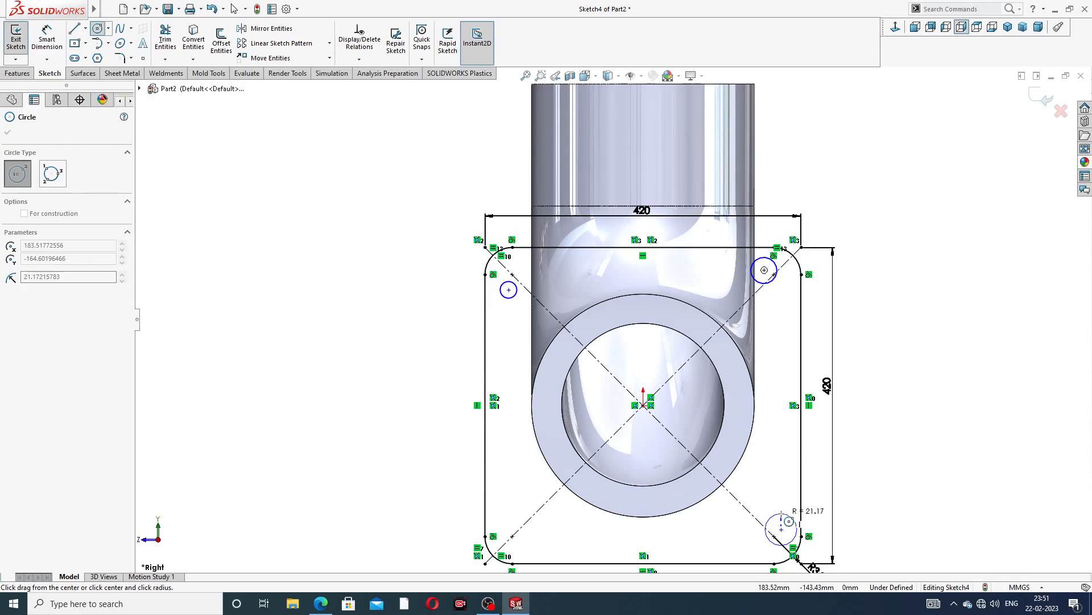
left_click(789, 520)
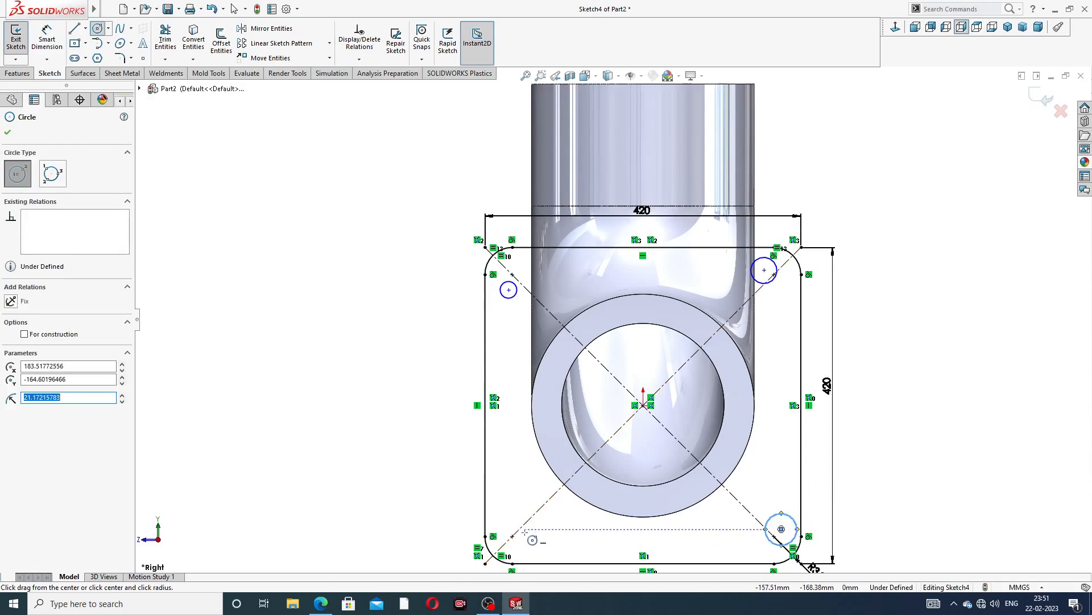
left_click(521, 516)
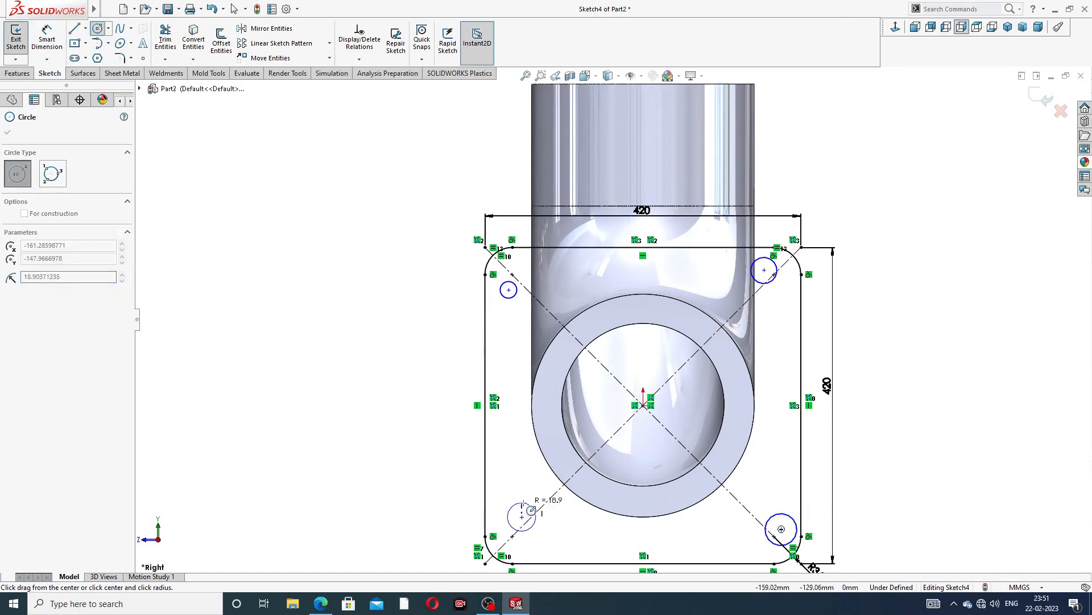
left_click(531, 511)
right_click(907, 172)
left_click(929, 177)
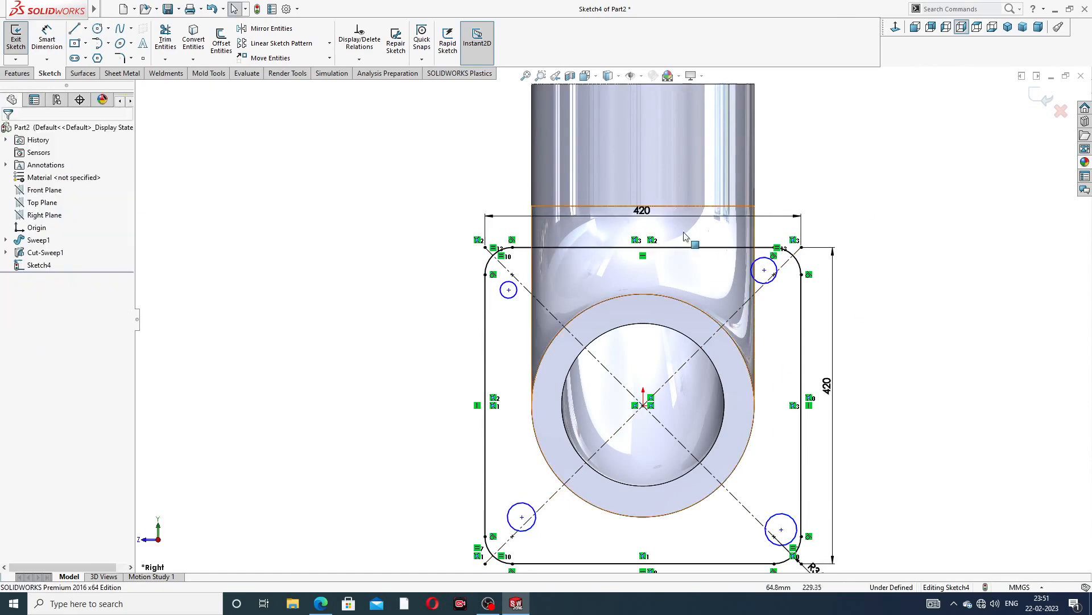
Make the four bolt-hole circles equal in size
left_click(515, 296)
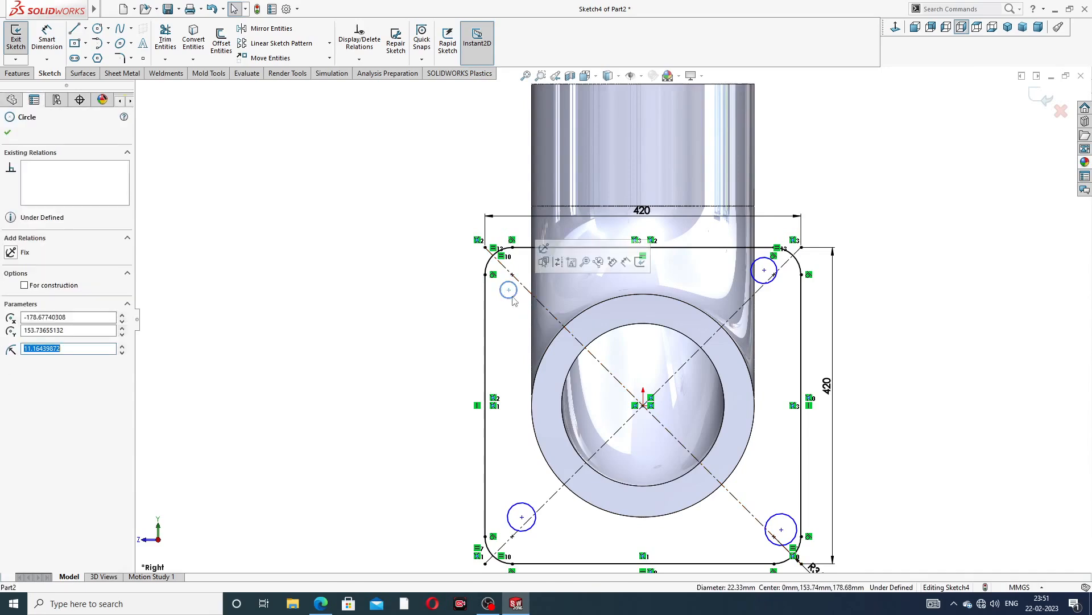
left_click(524, 508, "ctrl")
left_click(778, 513, "ctrl")
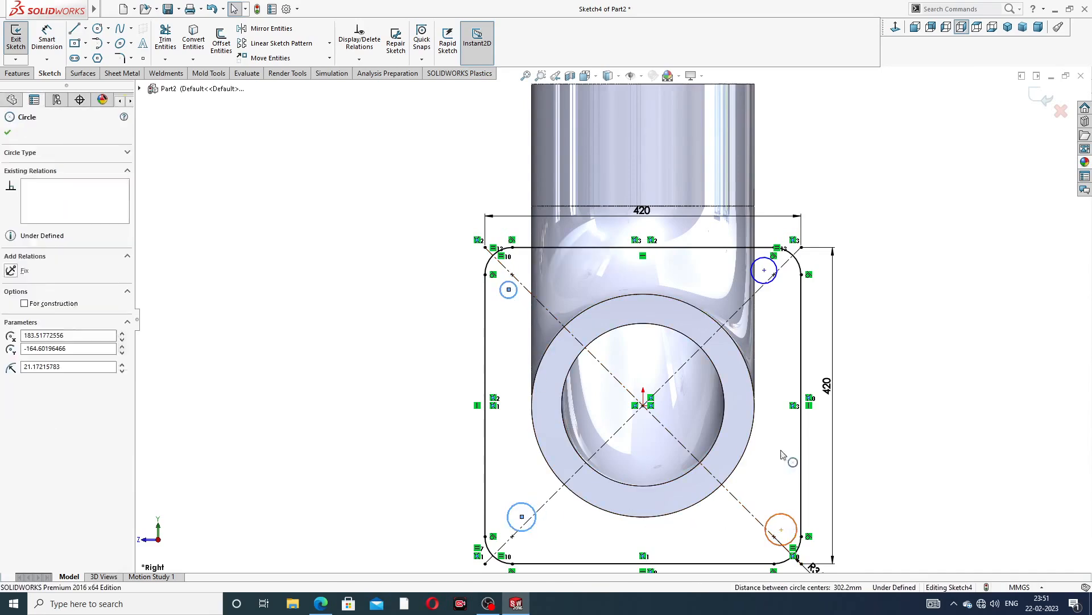
left_click(767, 291, "ctrl")
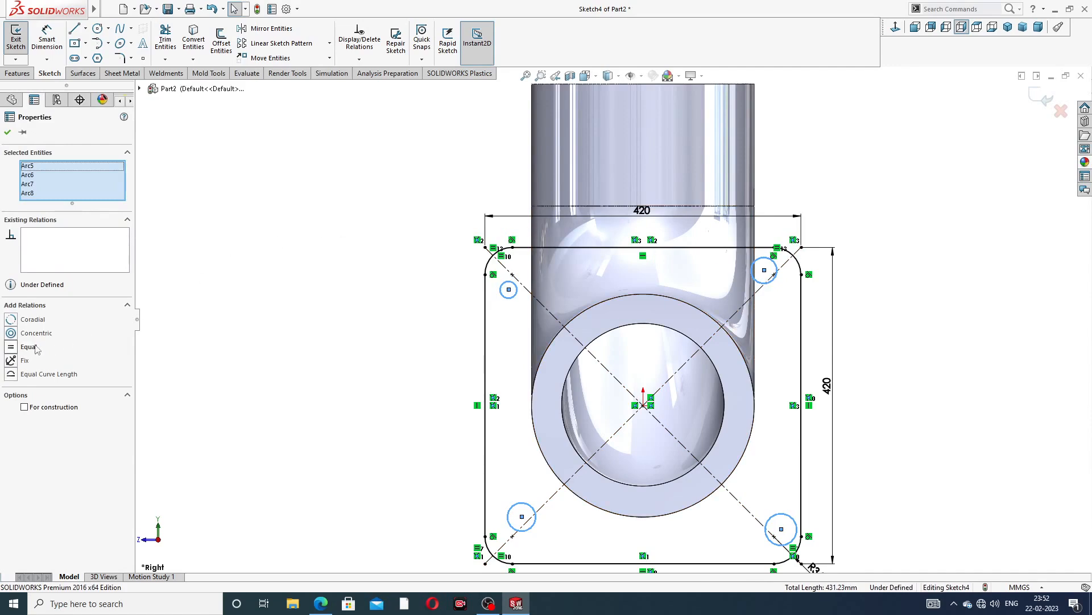
left_click(29, 347)
left_click(317, 243)
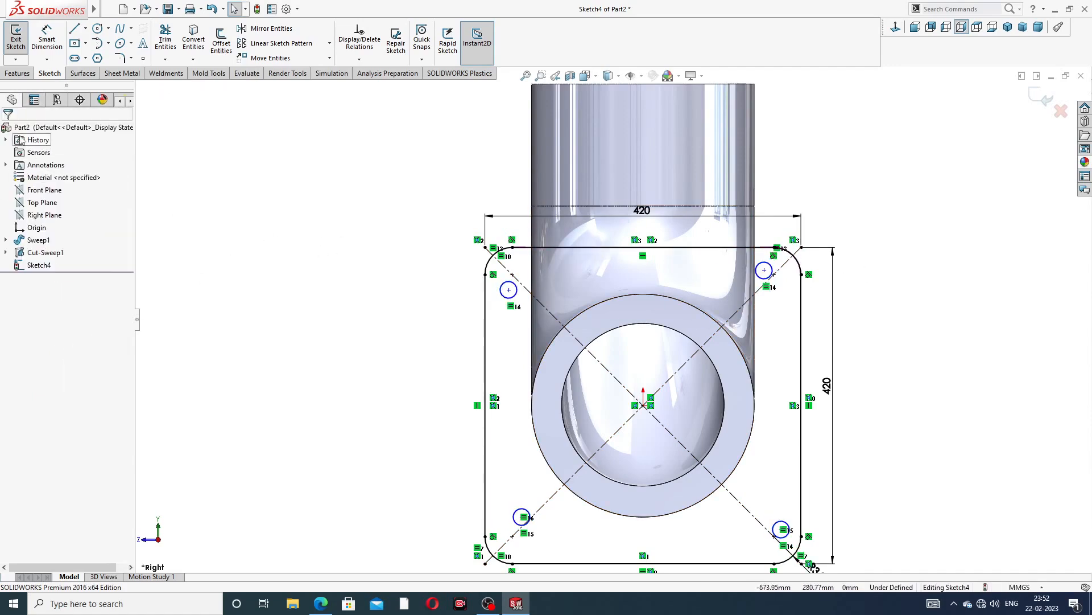
Check the practice drawing, then dimension a bolt-hole circle's diameter as 50 mm
left_click(321, 604)
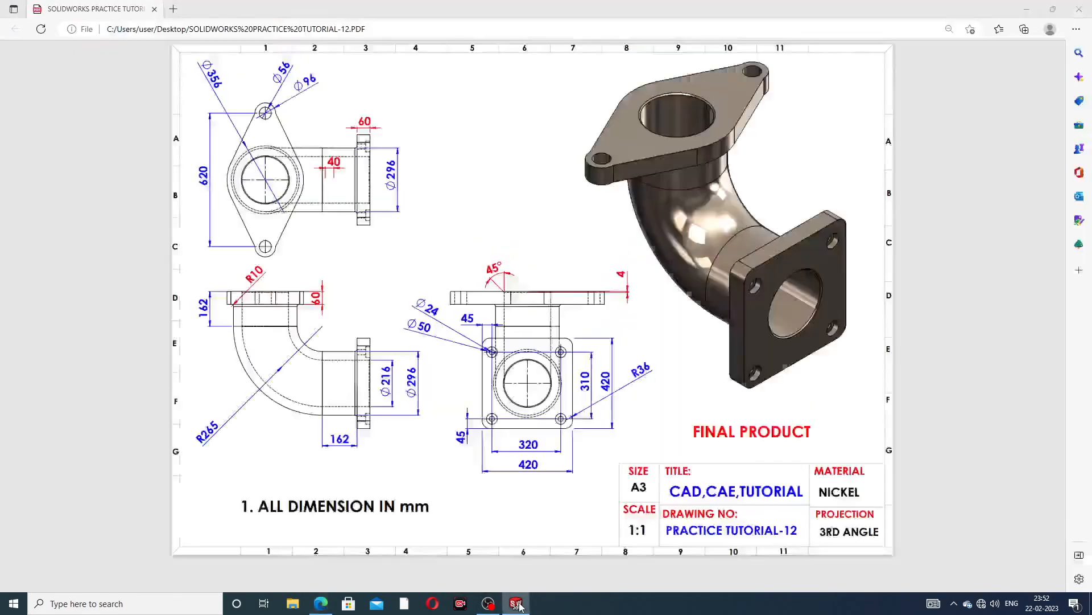
left_click(516, 603)
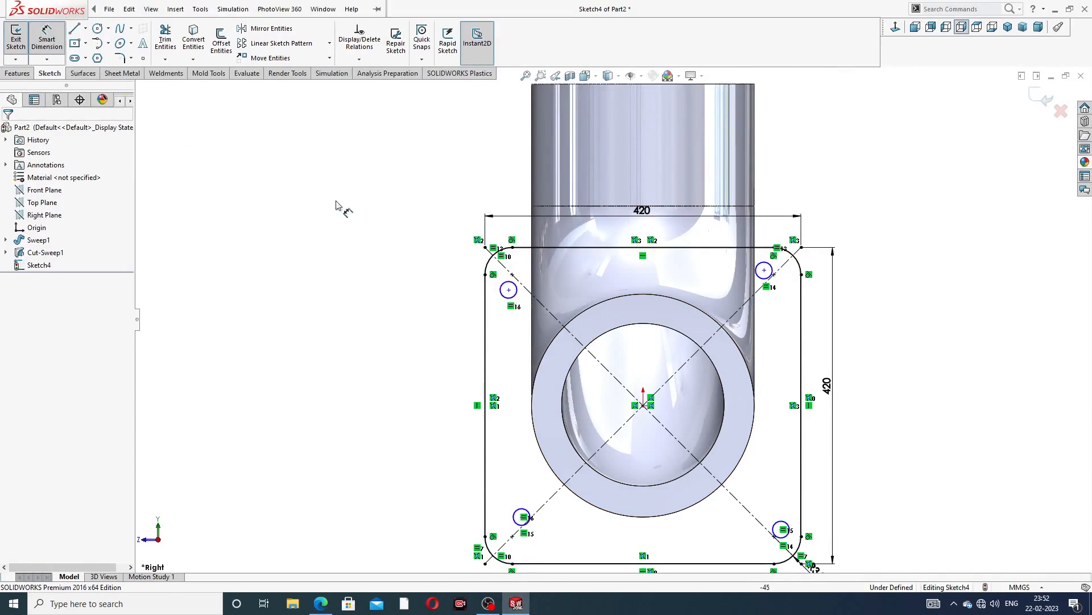
left_click(509, 289)
left_click(457, 242)
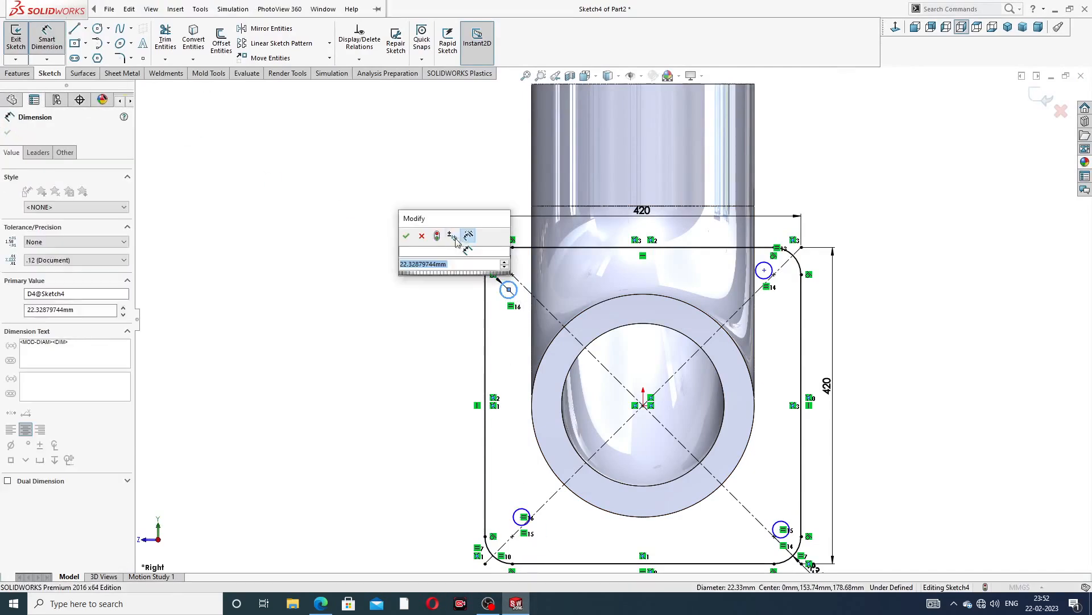
type("50")
key("Return")
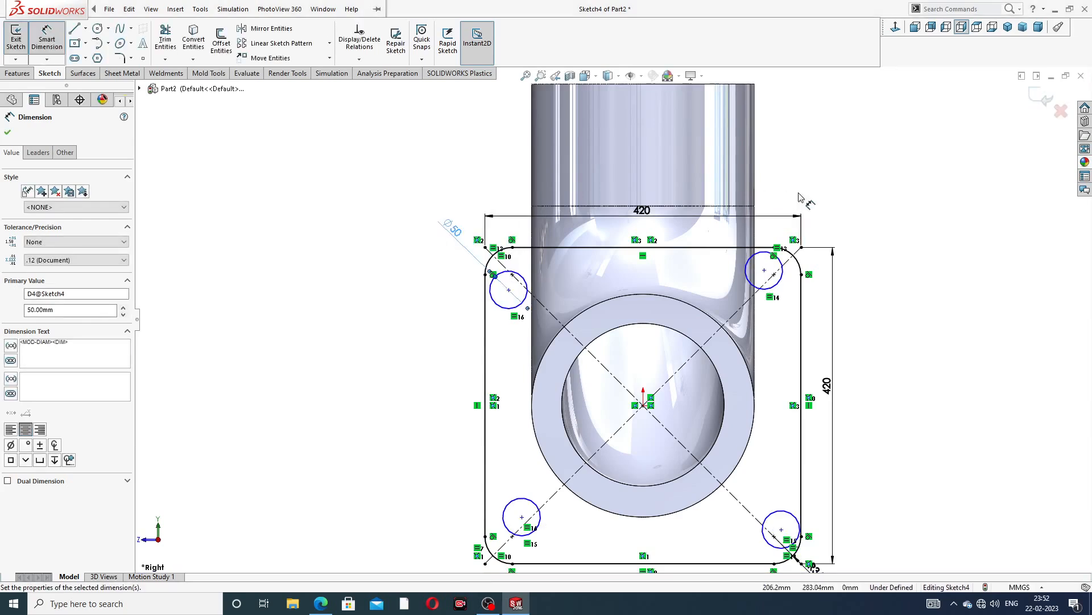
left_click(838, 187)
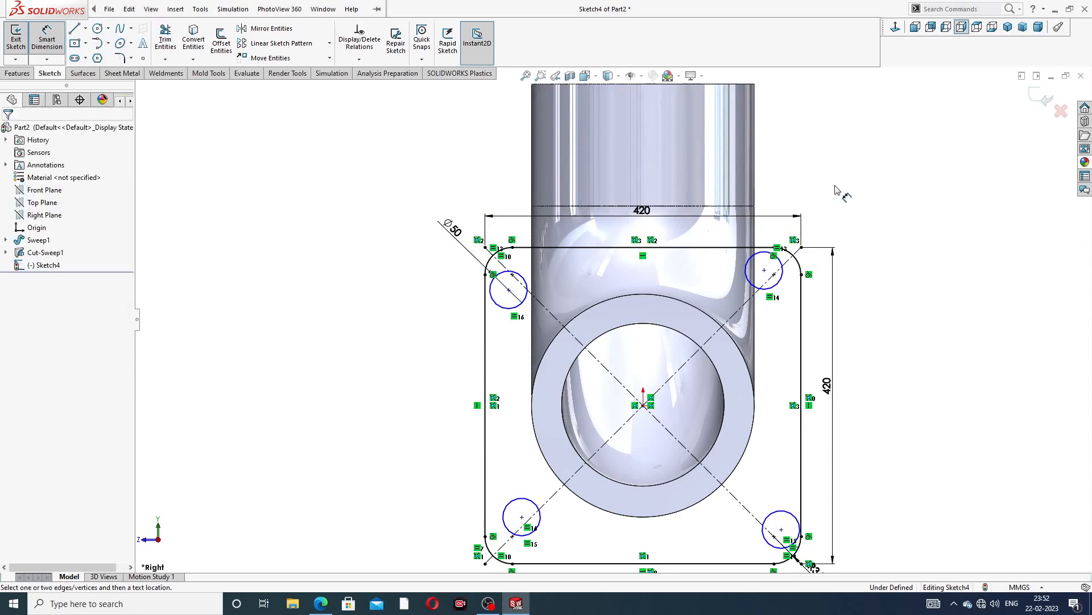
left_click(510, 290)
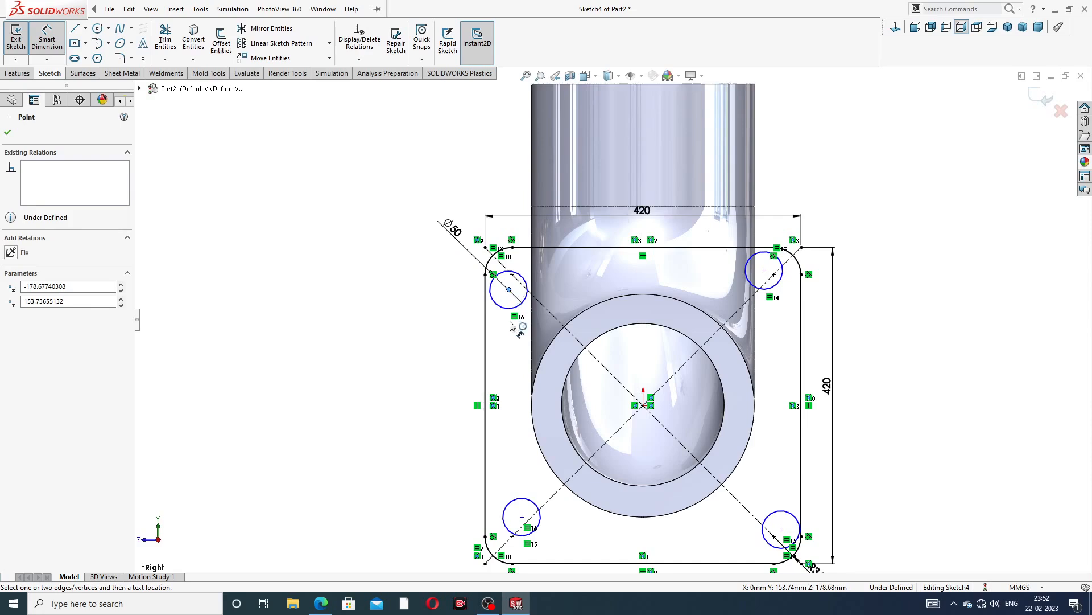
left_click(521, 517)
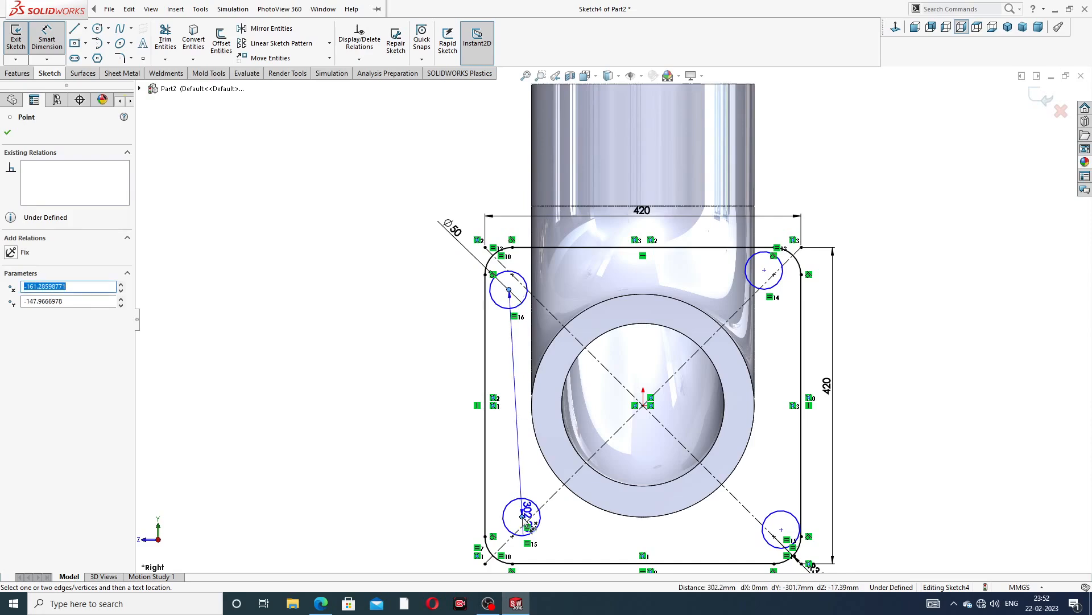
key("Escape")
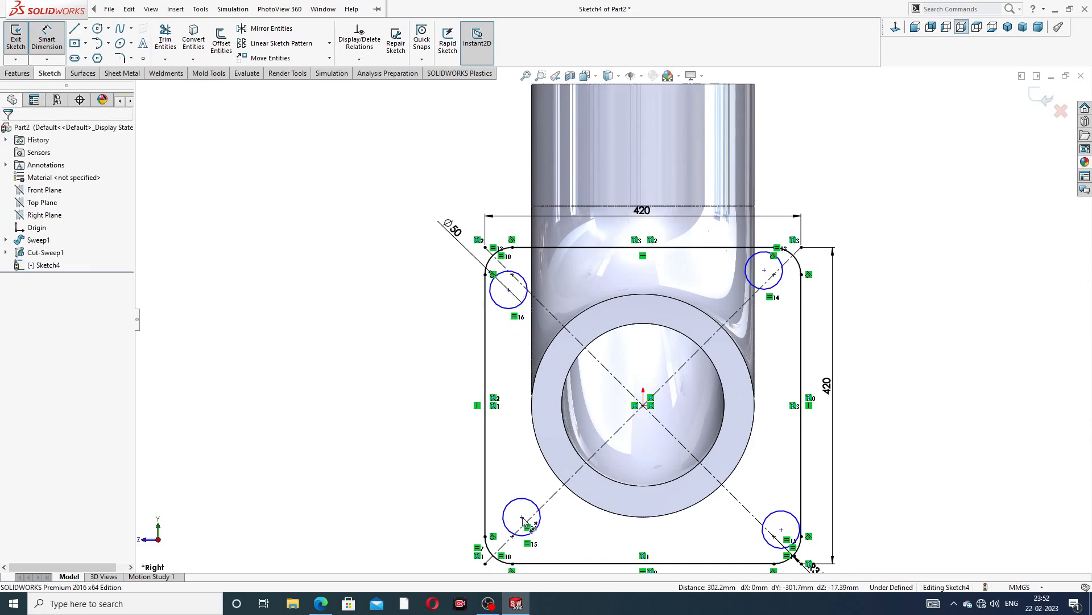
Align the top two bolt-hole centres horizontally and the left two bolt-hole centres vertically
right_click(386, 363)
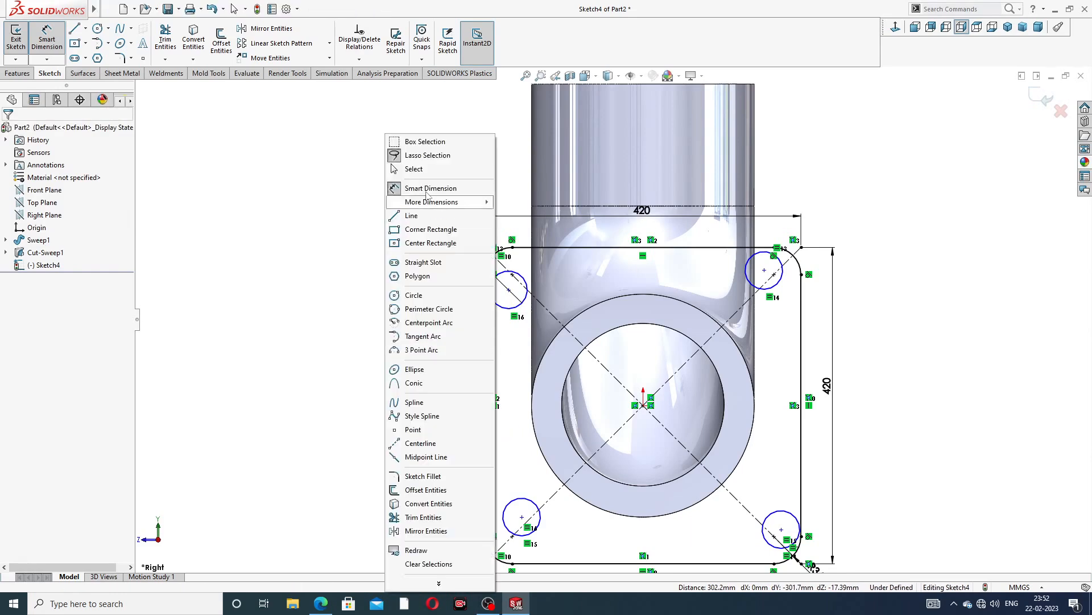
left_click(409, 169)
left_click(508, 291)
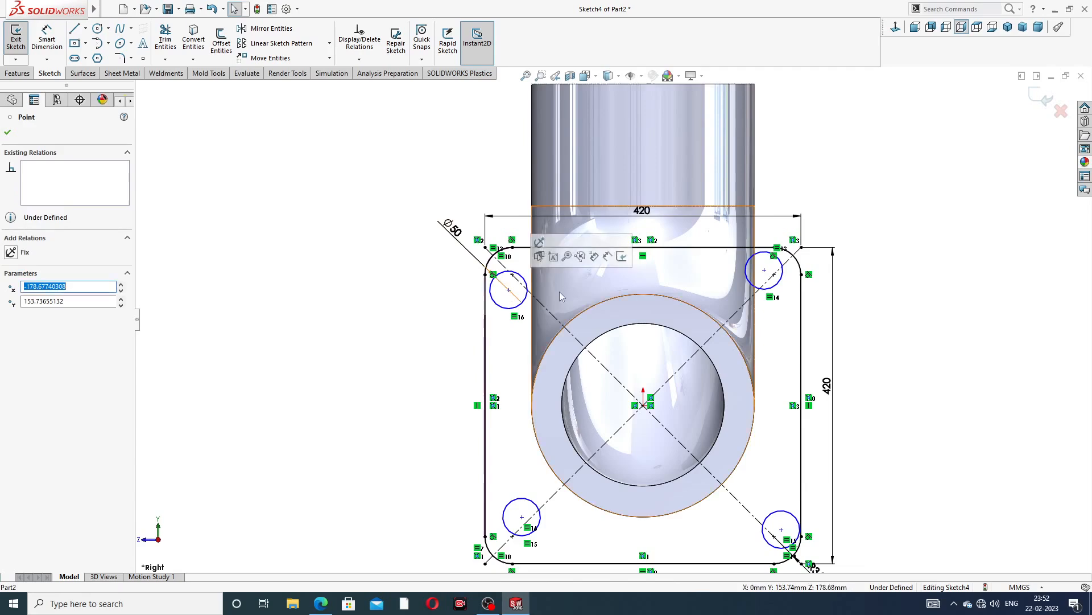
left_click(765, 269, "ctrl")
left_click(797, 223)
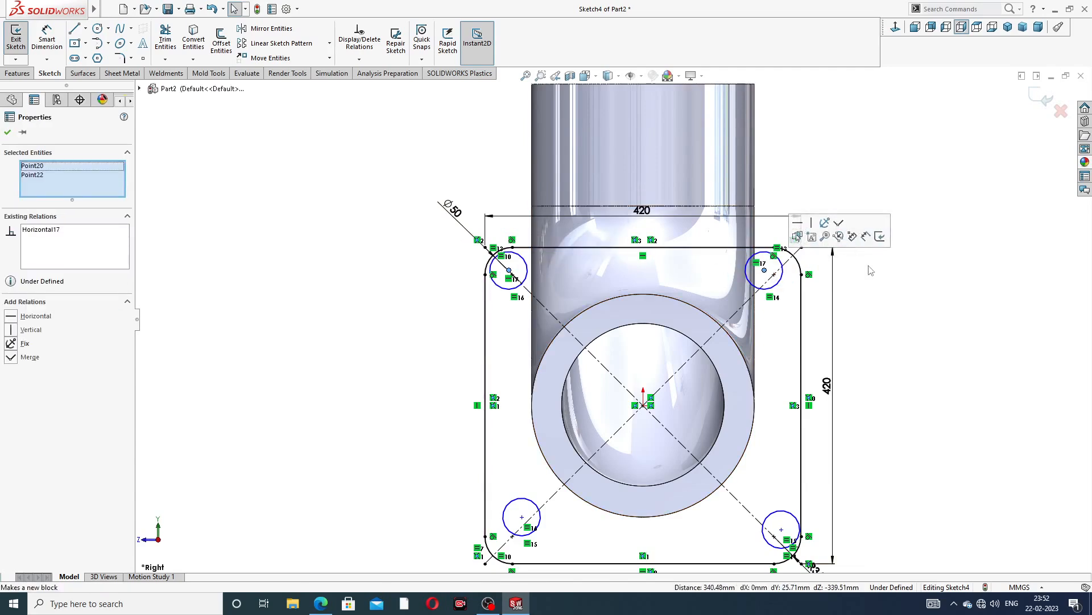
left_click(523, 517)
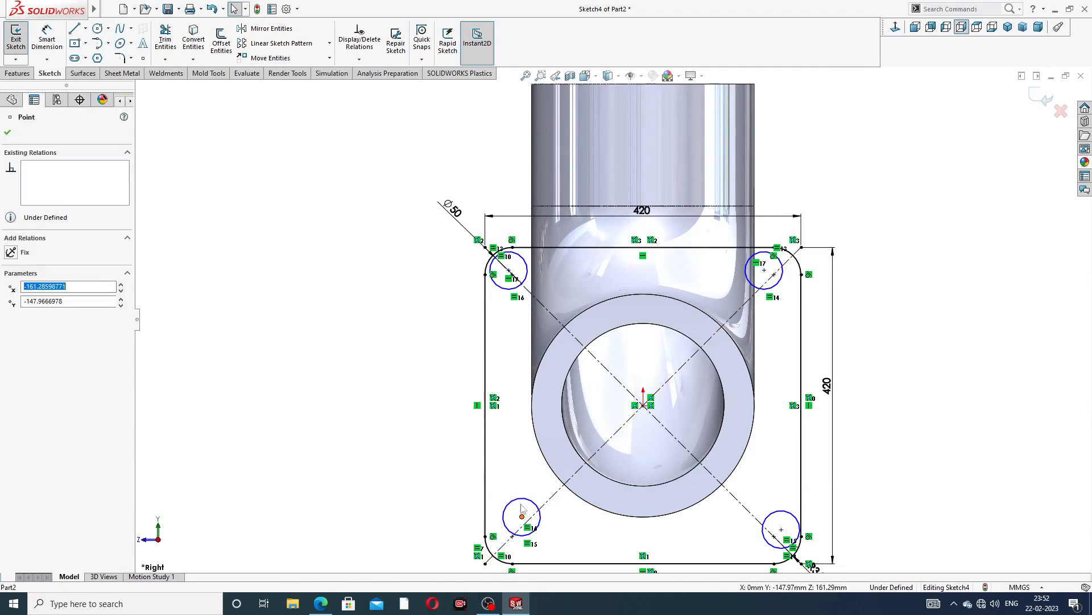
left_click(510, 272, "ctrl")
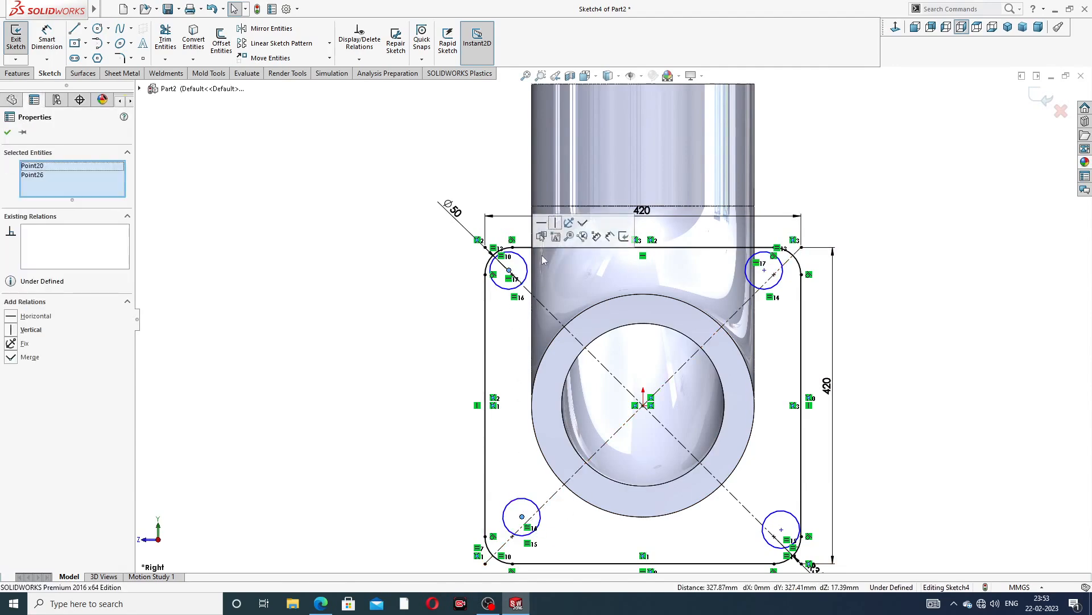
left_click(555, 225)
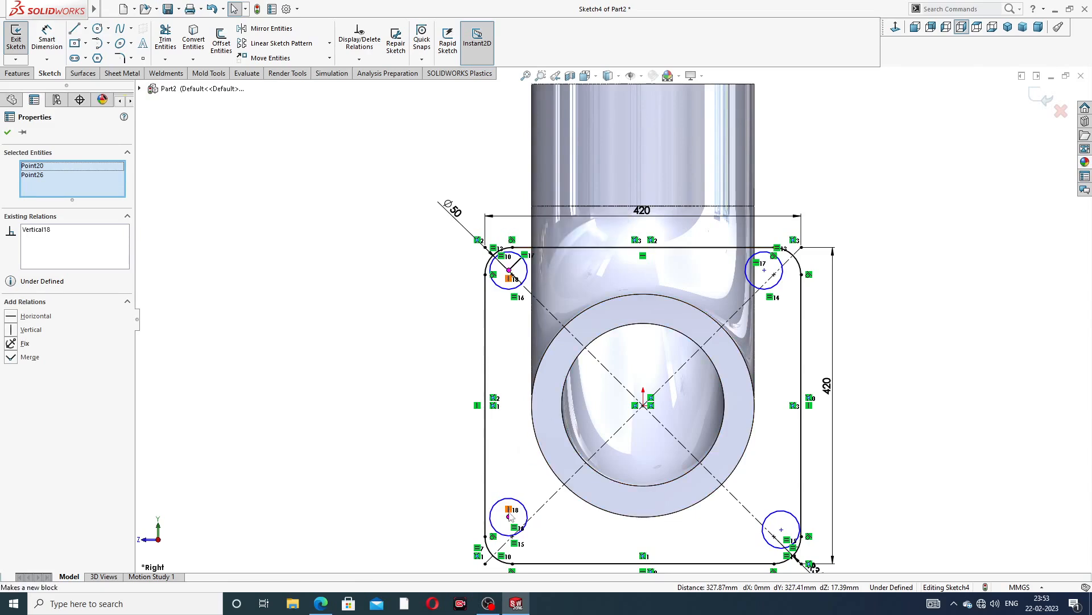
left_click(431, 501)
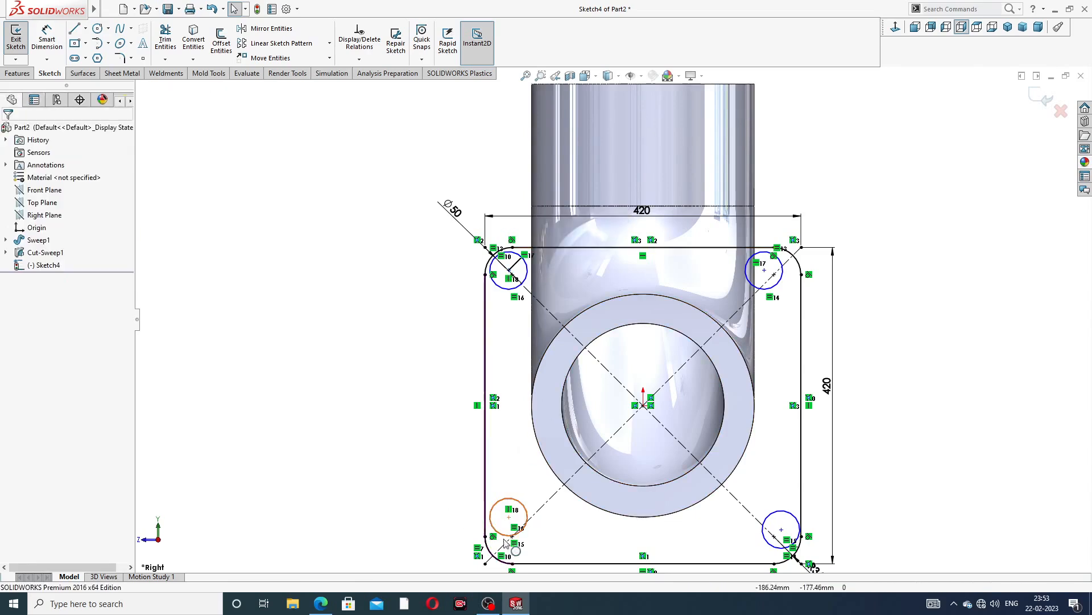
Align the bottom two bolt-hole centres horizontally and the right two bolt-hole centres vertically
left_click(509, 516)
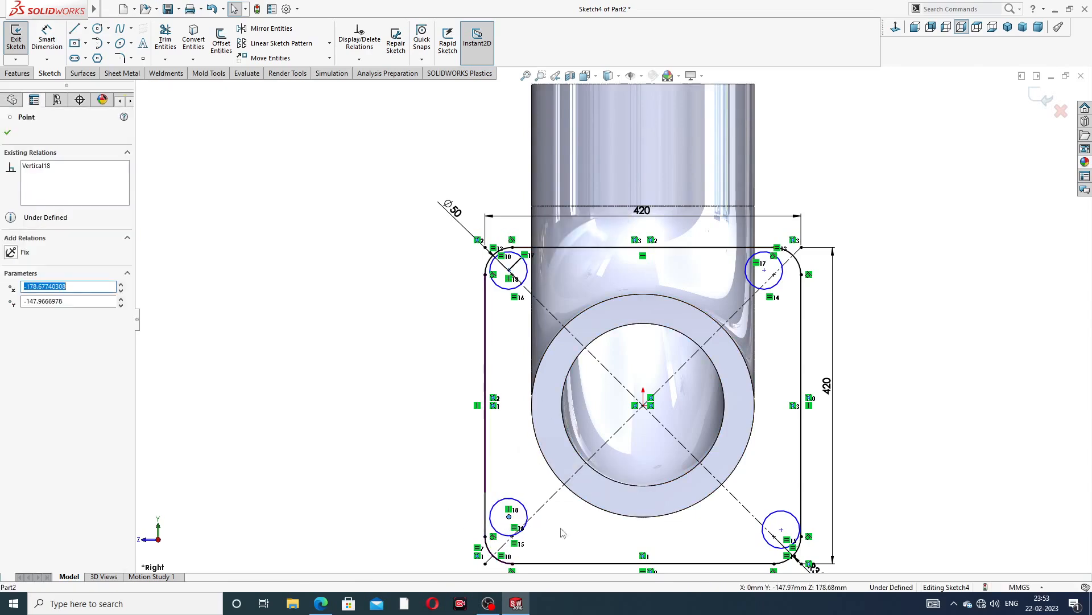
left_click(781, 529, "ctrl")
left_click(814, 482)
left_click(896, 408)
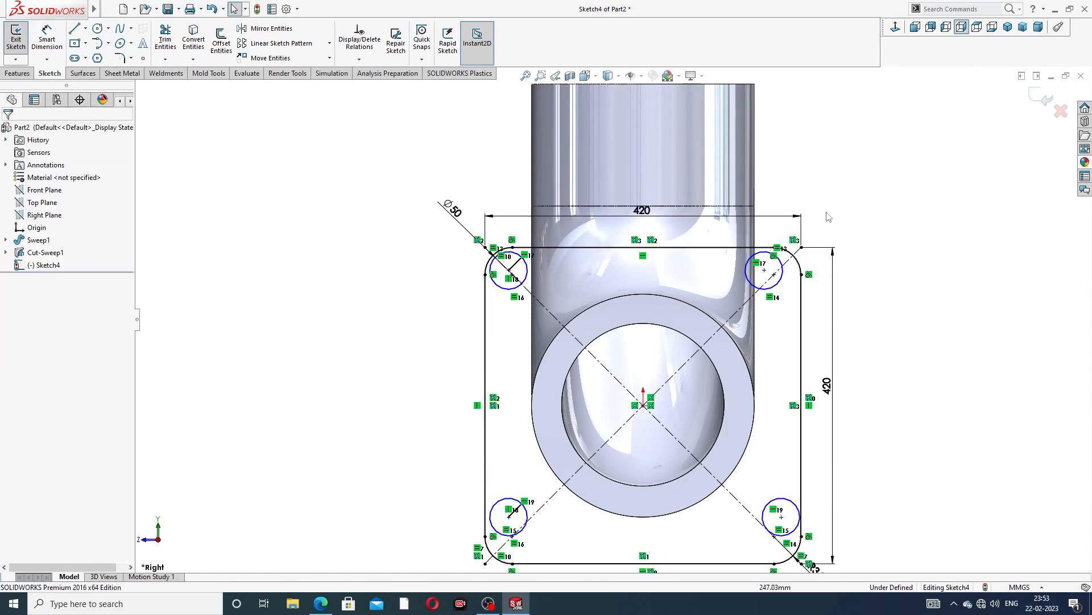
left_click(764, 271)
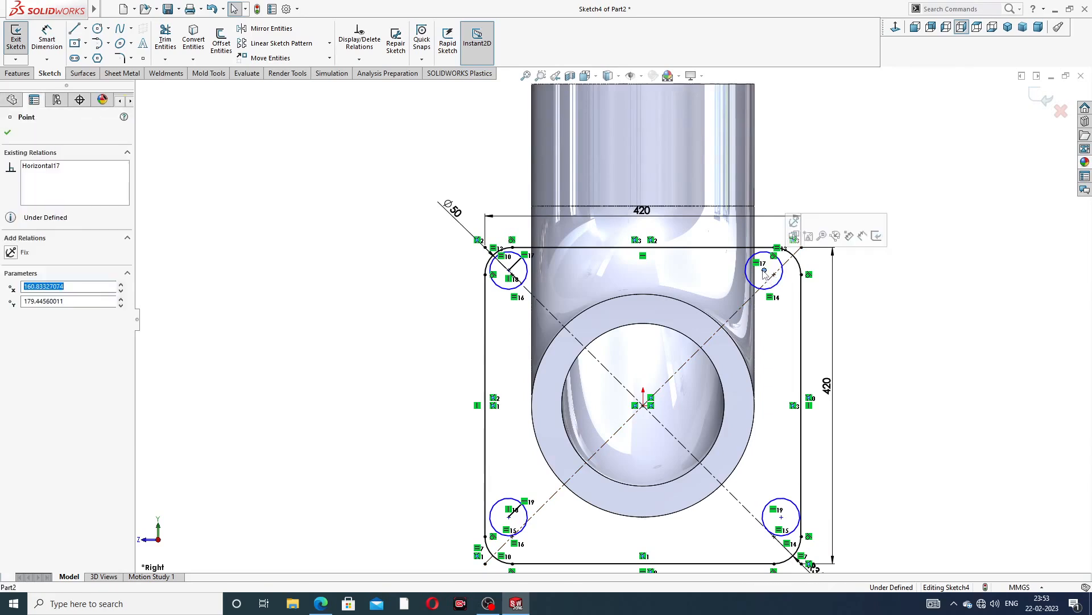
left_click(781, 516, "ctrl")
left_click(830, 467)
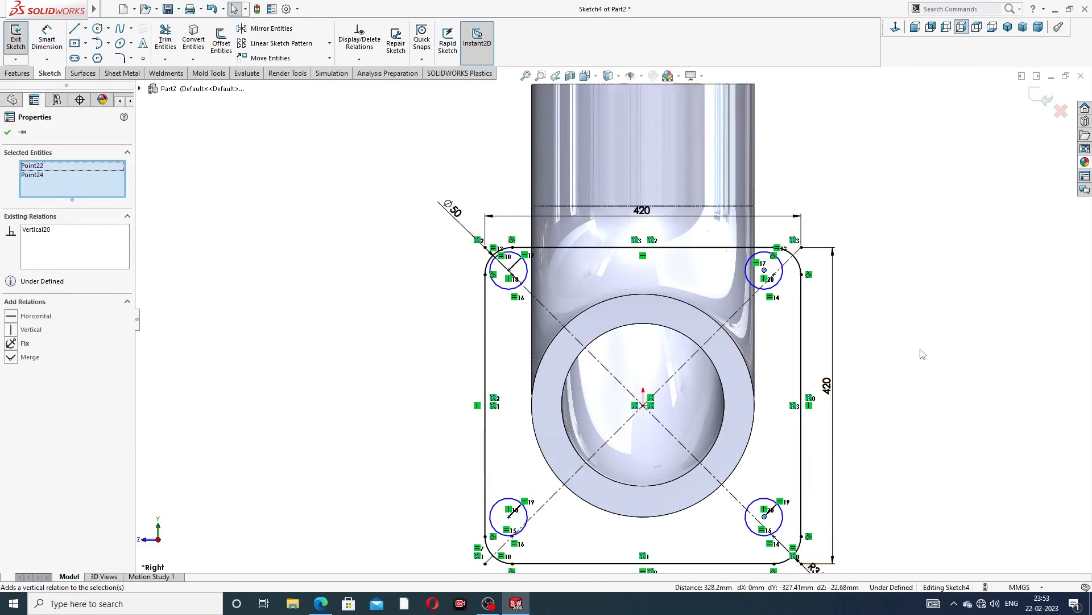
left_click(896, 358)
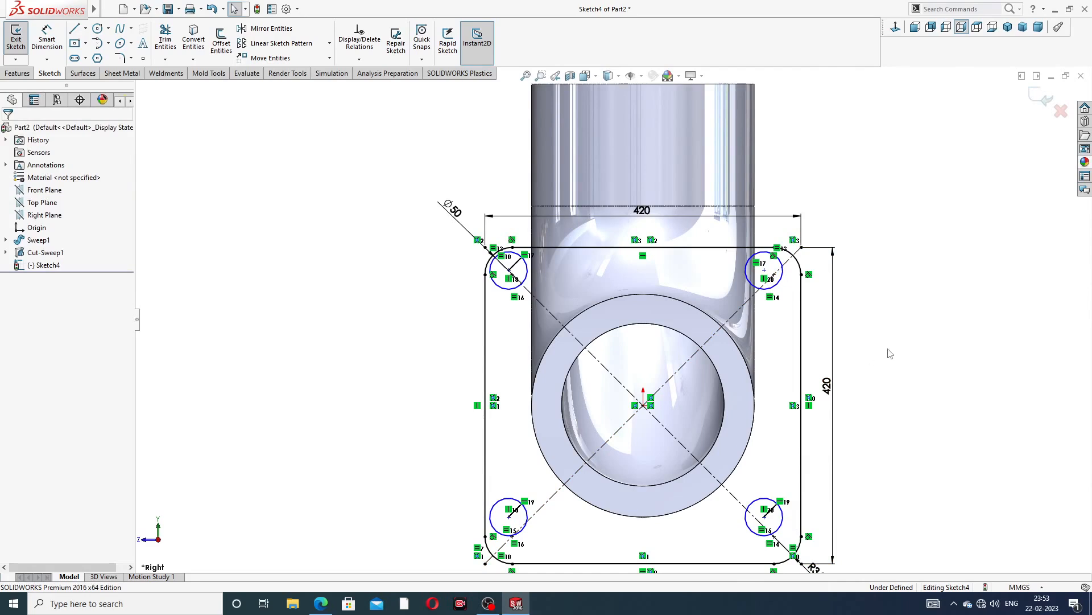
Dimension the vertical distance between the left bolt-hole centres as 320 mm
left_click(49, 32)
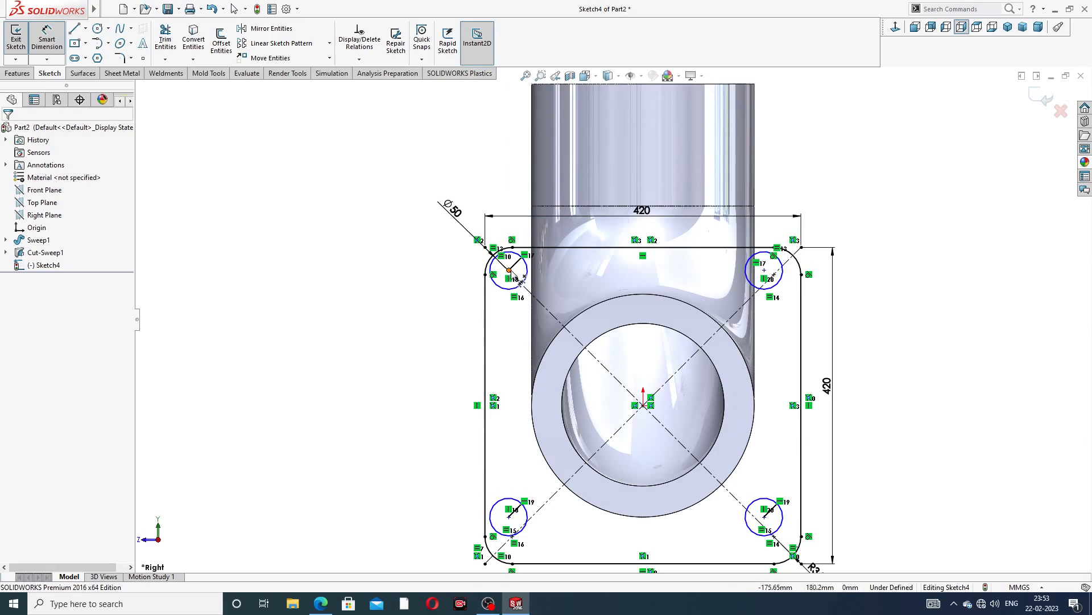
scroll(514, 278, "down", 5)
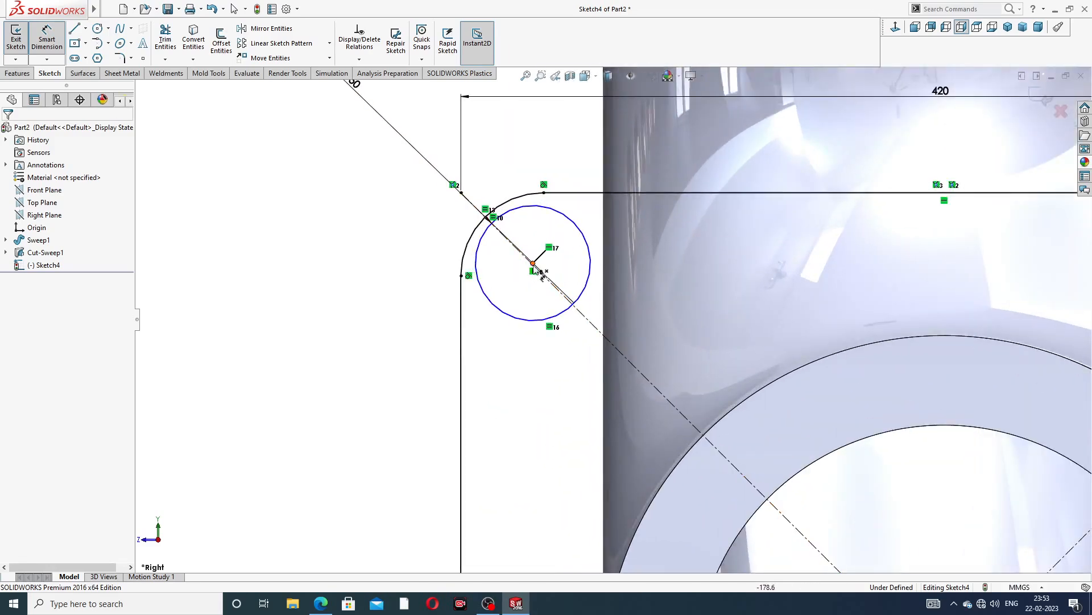
scroll(549, 276, "down", 2)
scroll(545, 275, "down", 2)
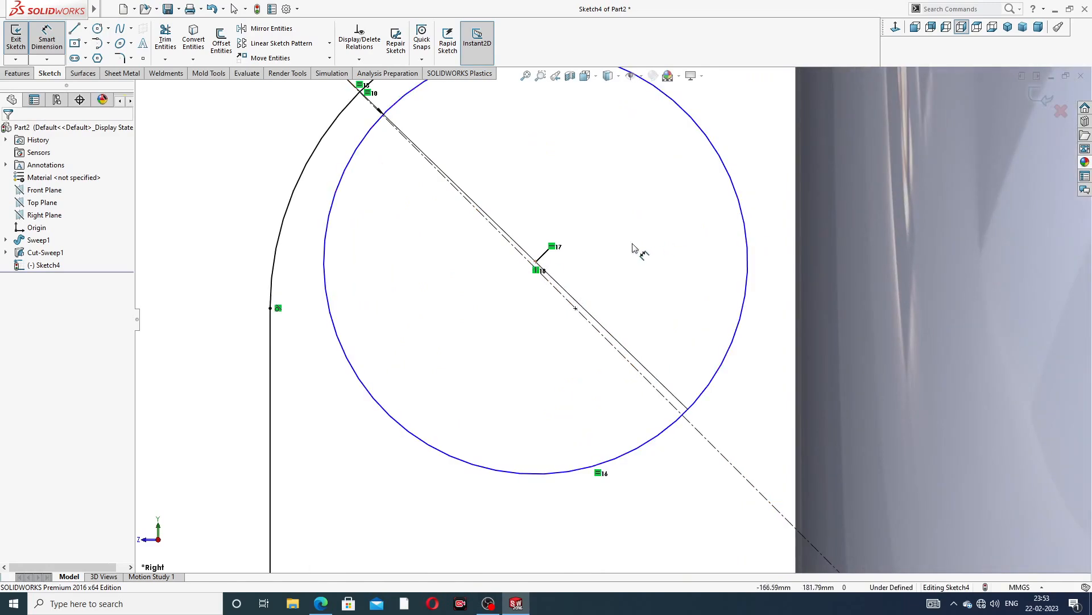
left_click(543, 268)
scroll(541, 456, "up", 10)
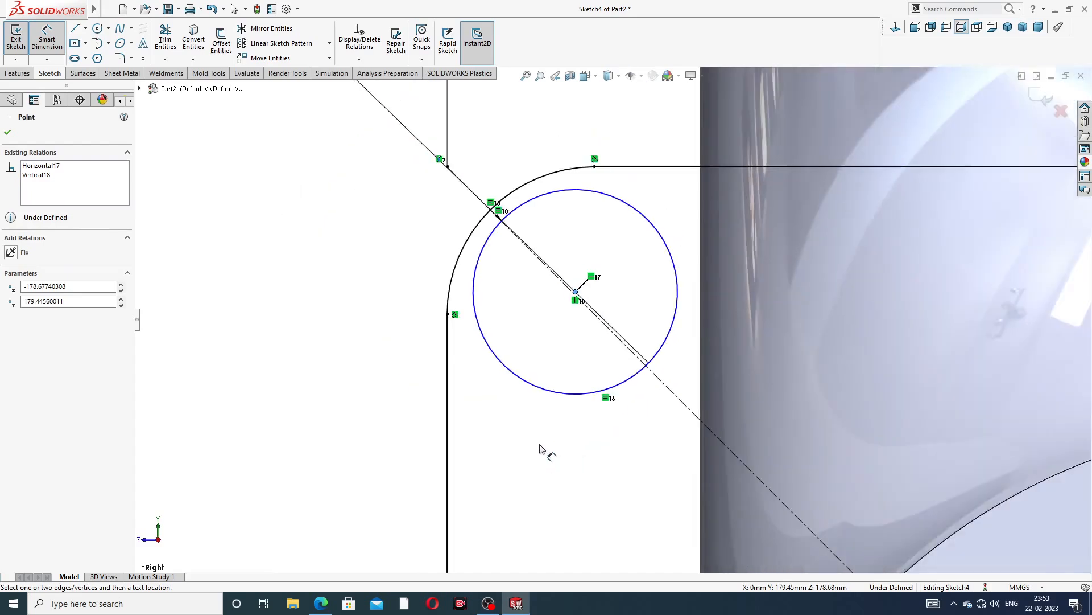
scroll(609, 535, "down", 8)
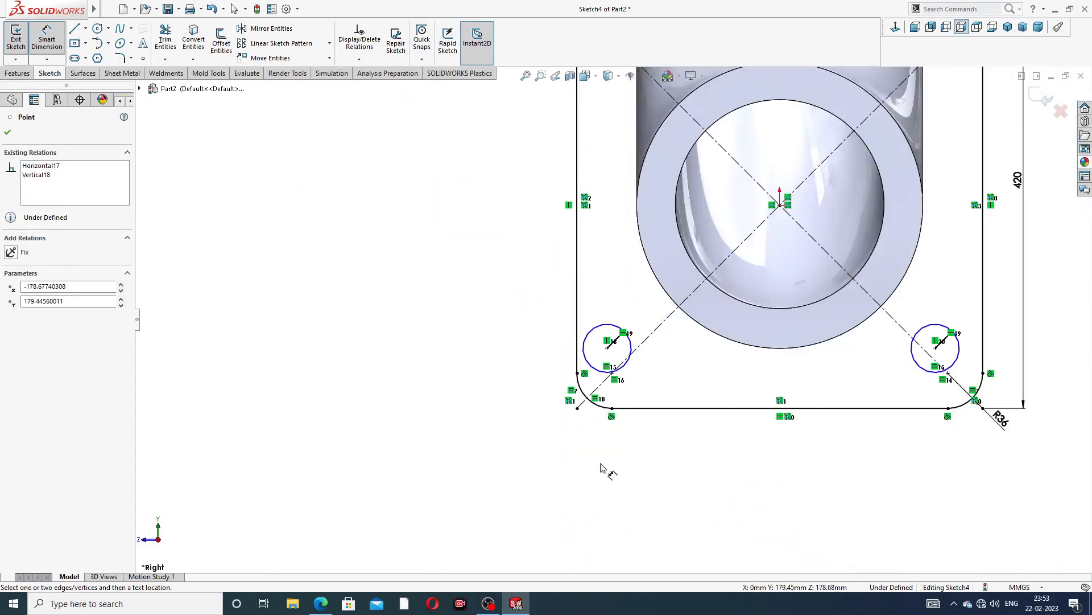
left_click(615, 196)
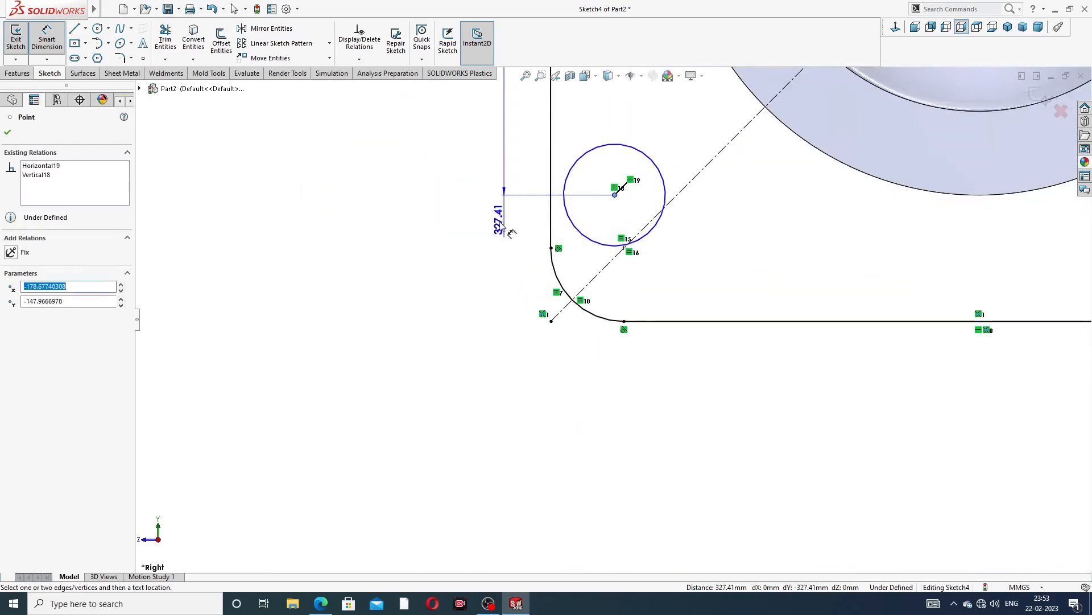
scroll(476, 235, "up", 2)
scroll(476, 235, "up", 2)
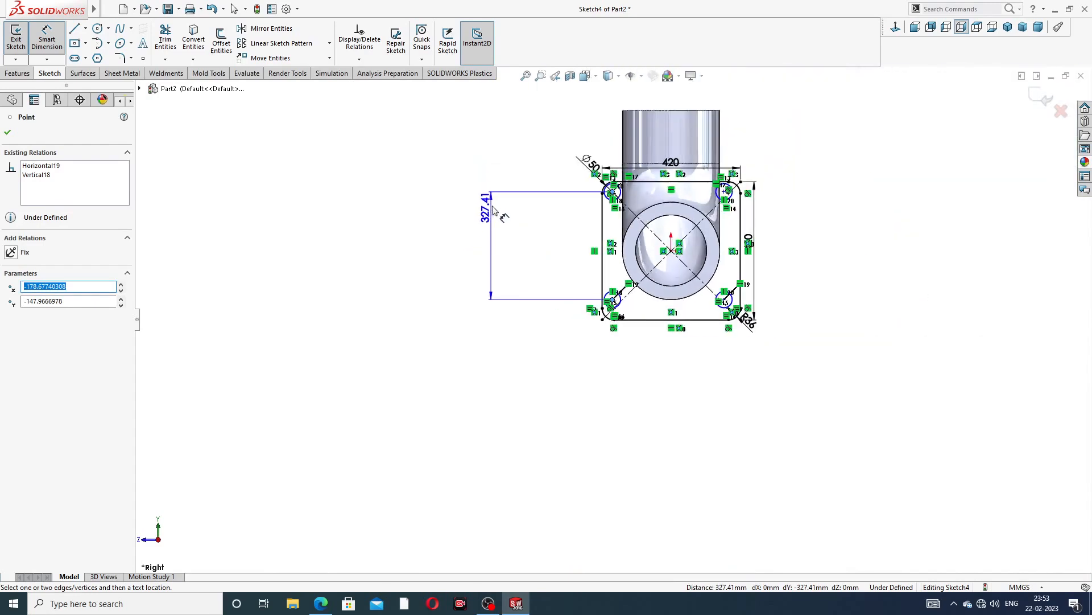
left_click(561, 245)
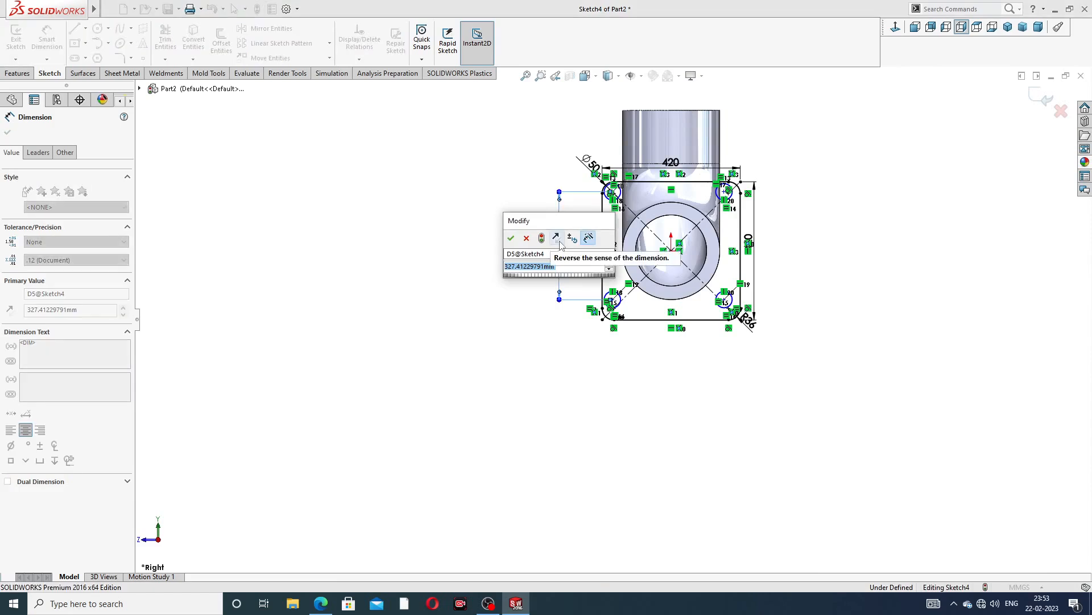
type("320")
key("Return")
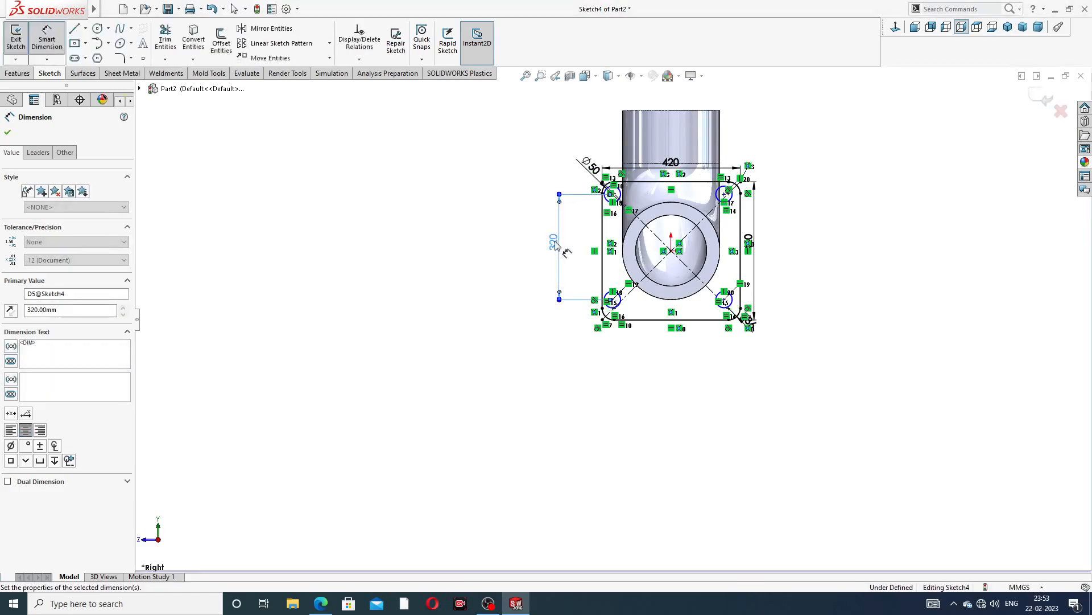
Dimension the horizontal distance between the bottom bolt-hole centres as 320 mm
scroll(666, 271, "down", 3)
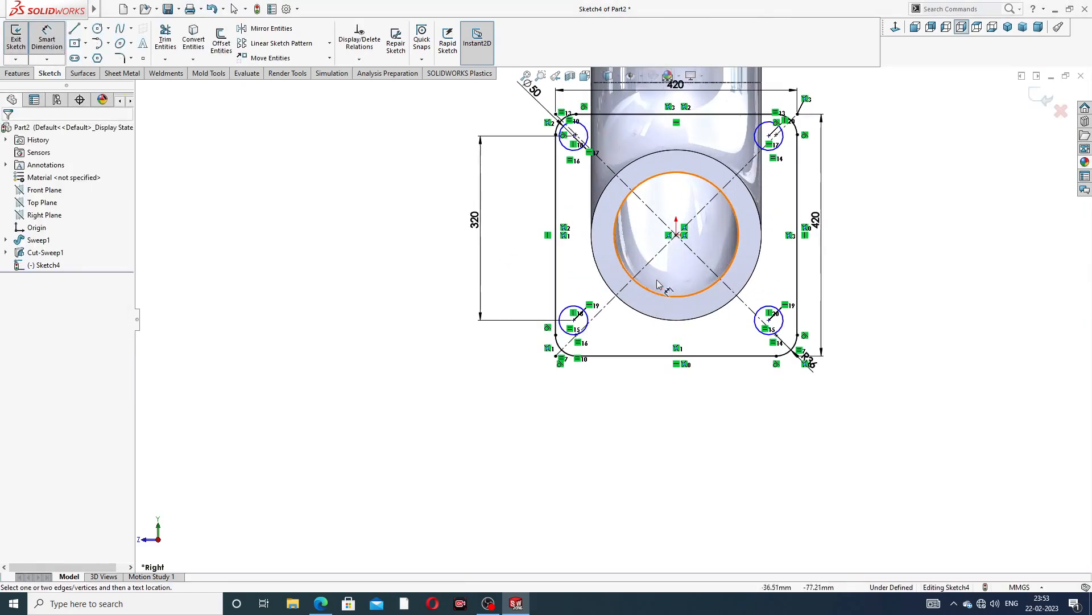
left_click(574, 320)
left_click(770, 321)
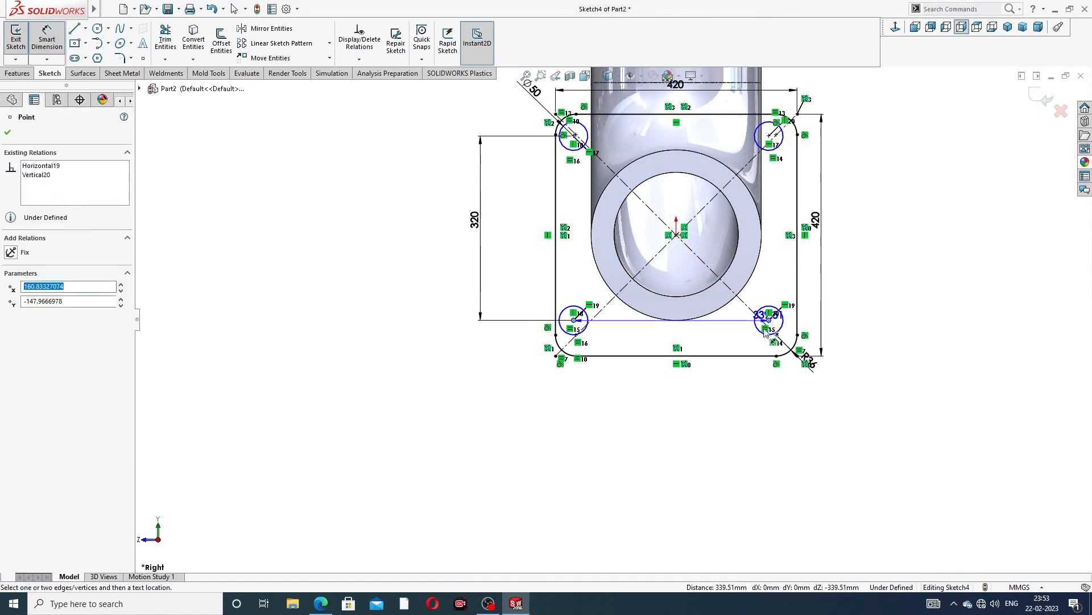
left_click(680, 390)
type("320")
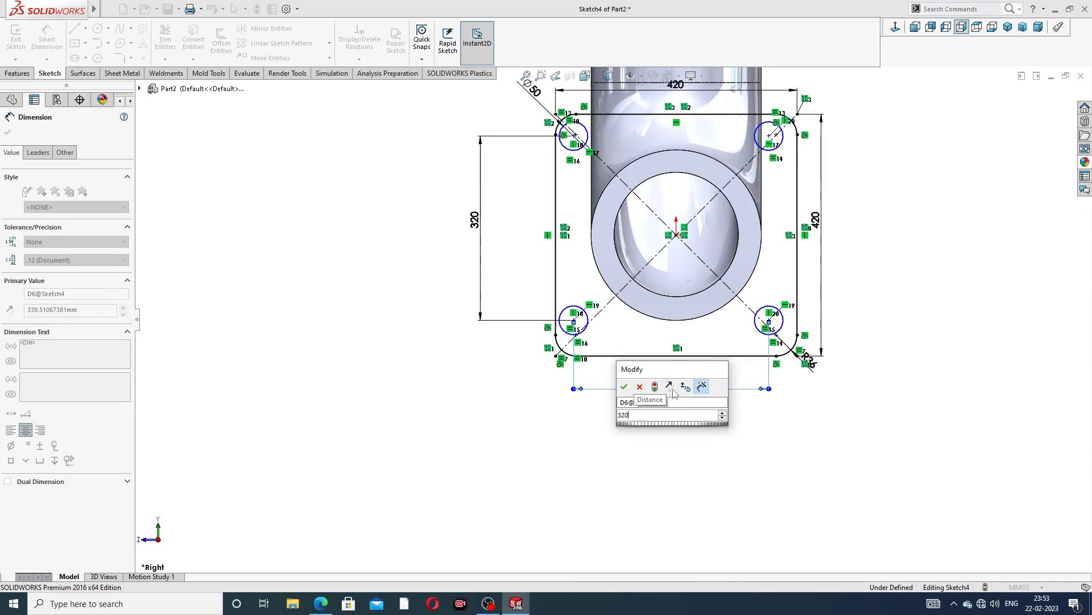
key("Return")
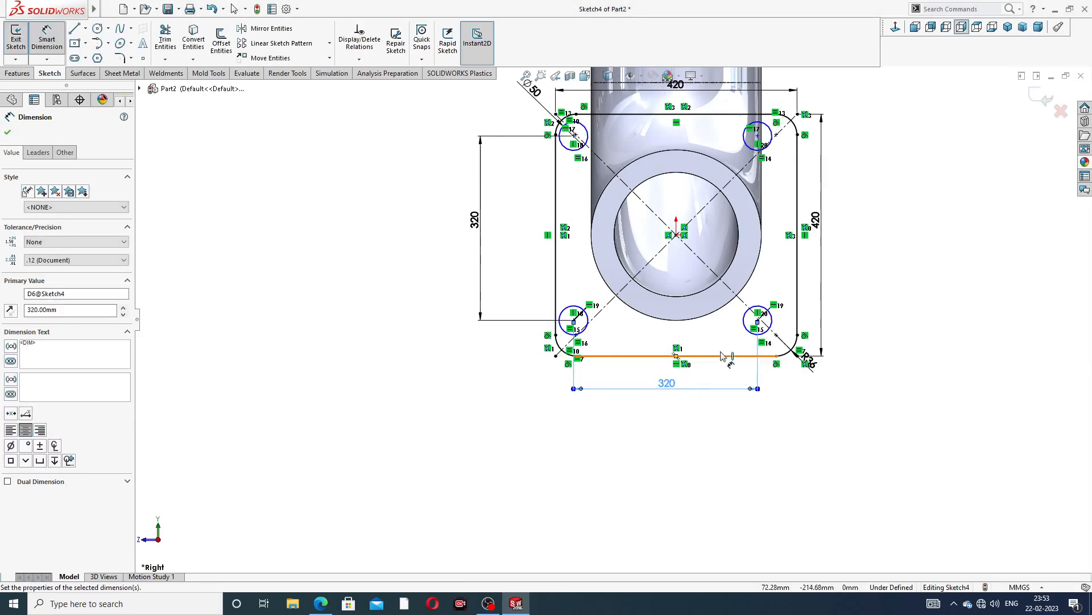
left_click(863, 204)
Dimension the horizontal distance from the flange's left edge to the bottom-left bolt-hole centre as 45 mm
scroll(861, 219, "up", 3)
scroll(589, 322, "down", 5)
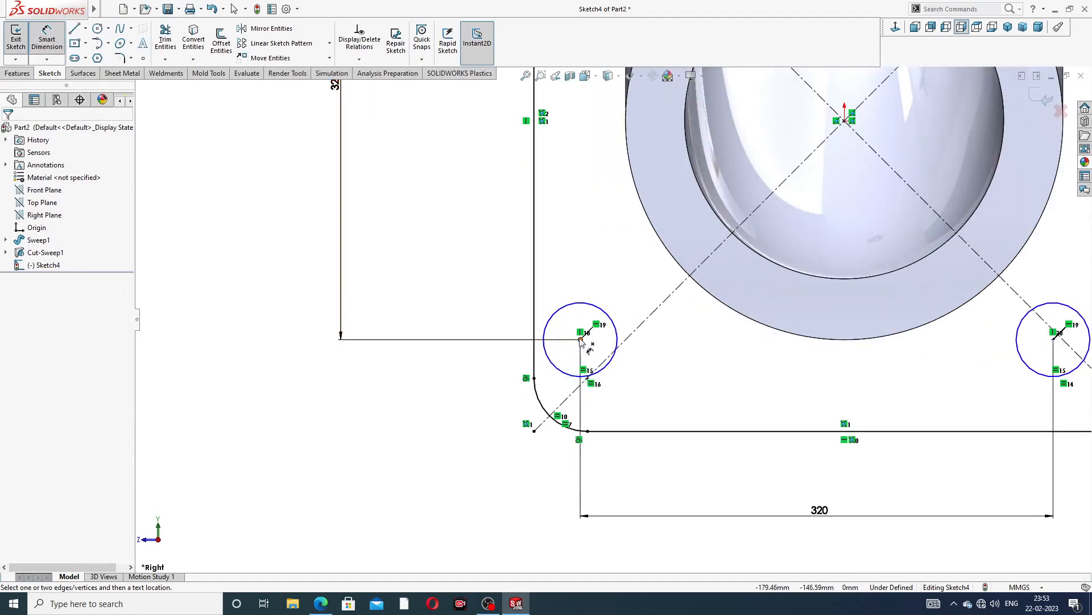
left_click(580, 350)
left_click(534, 340)
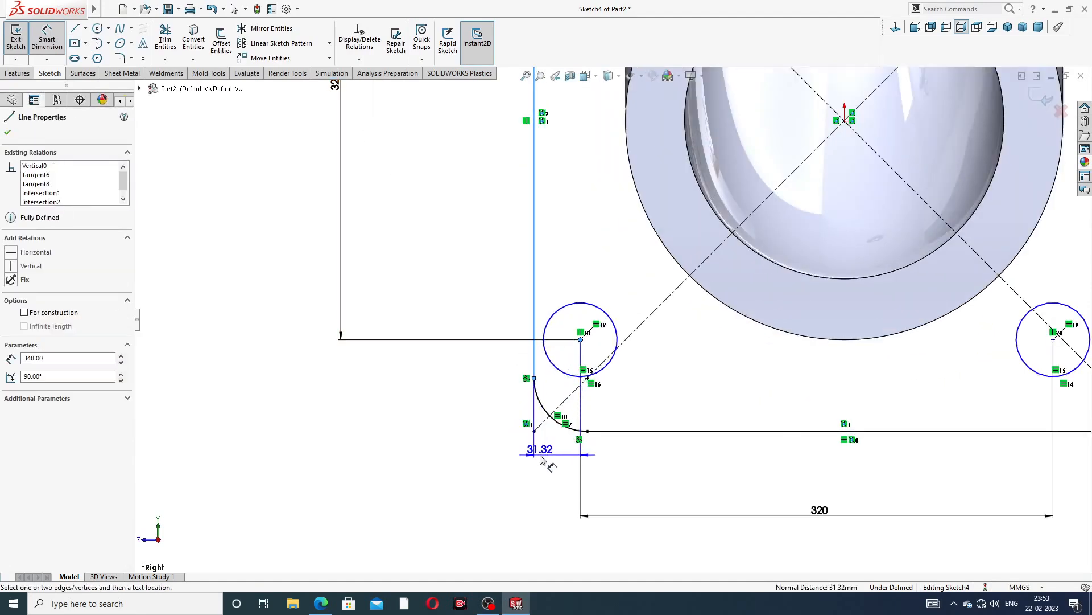
left_click(537, 446)
type("45")
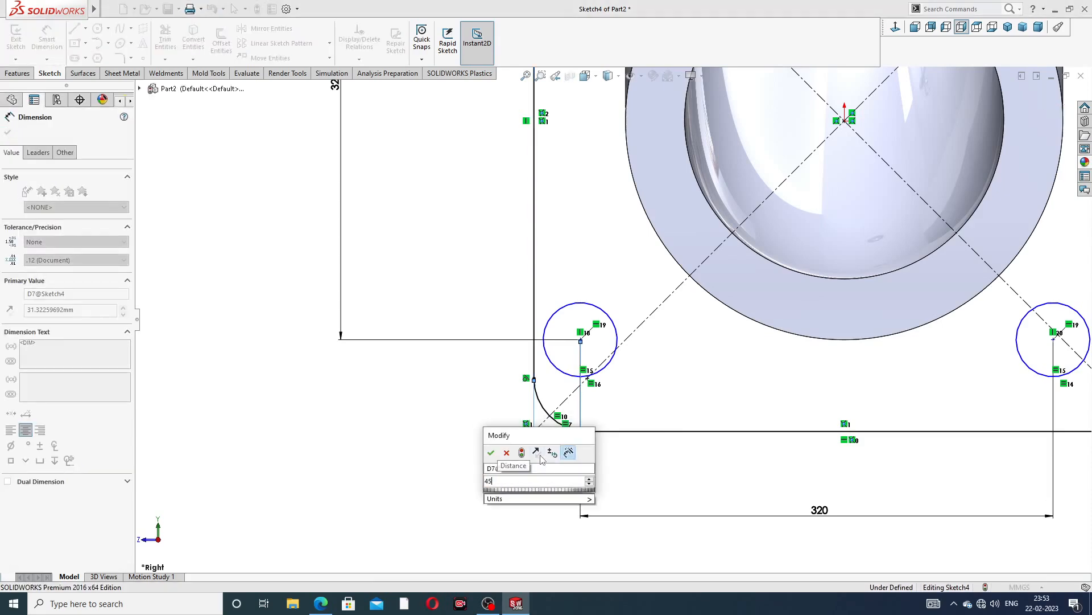
key("Return")
scroll(635, 336, "up", 4)
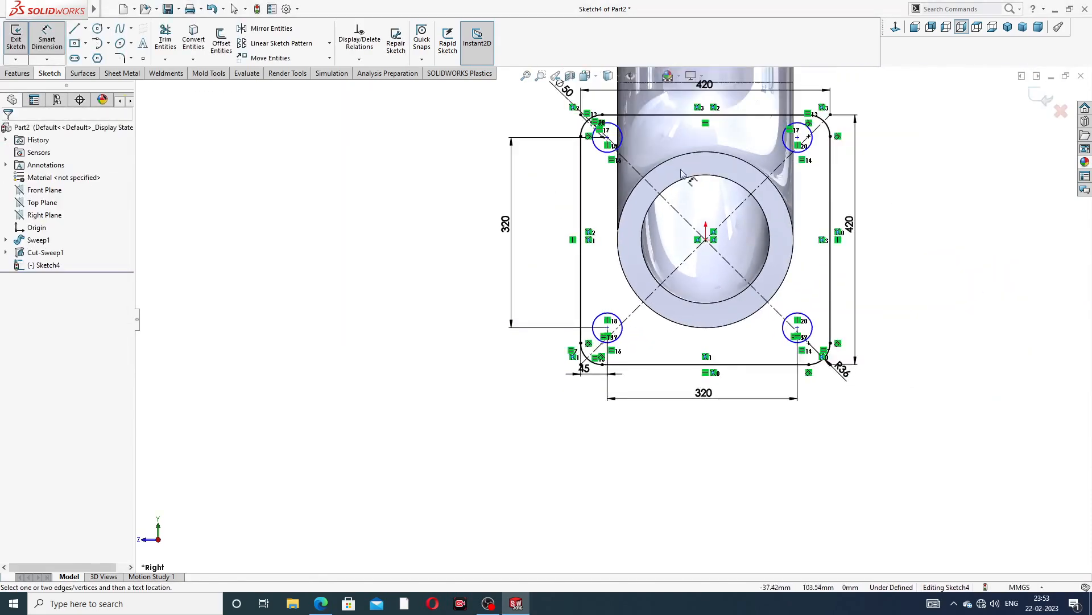
scroll(589, 160, "down", 5)
left_click(523, 149)
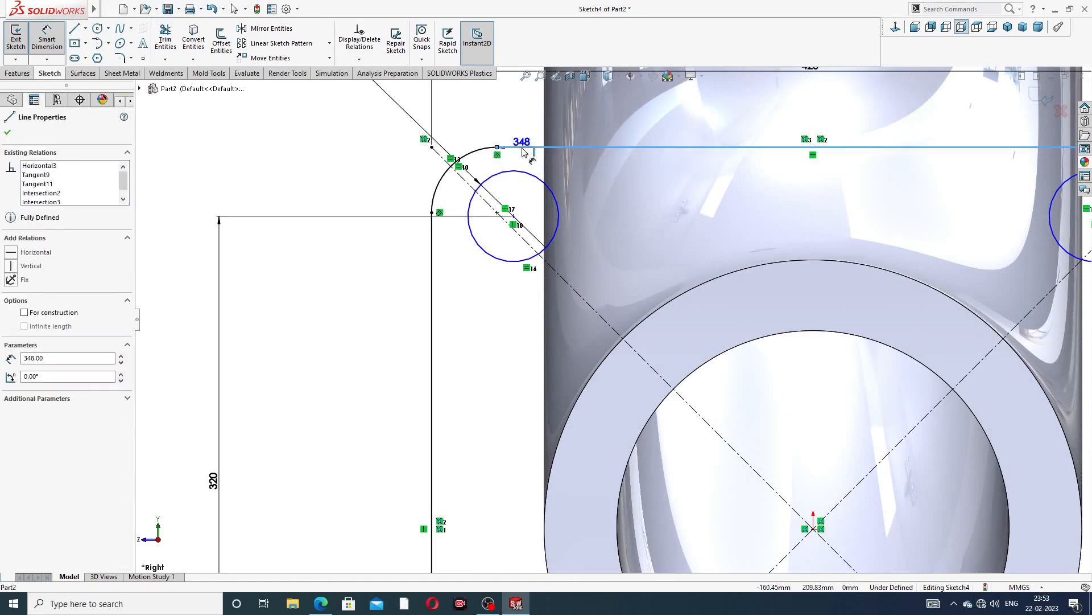
left_click(498, 214)
left_click(413, 179)
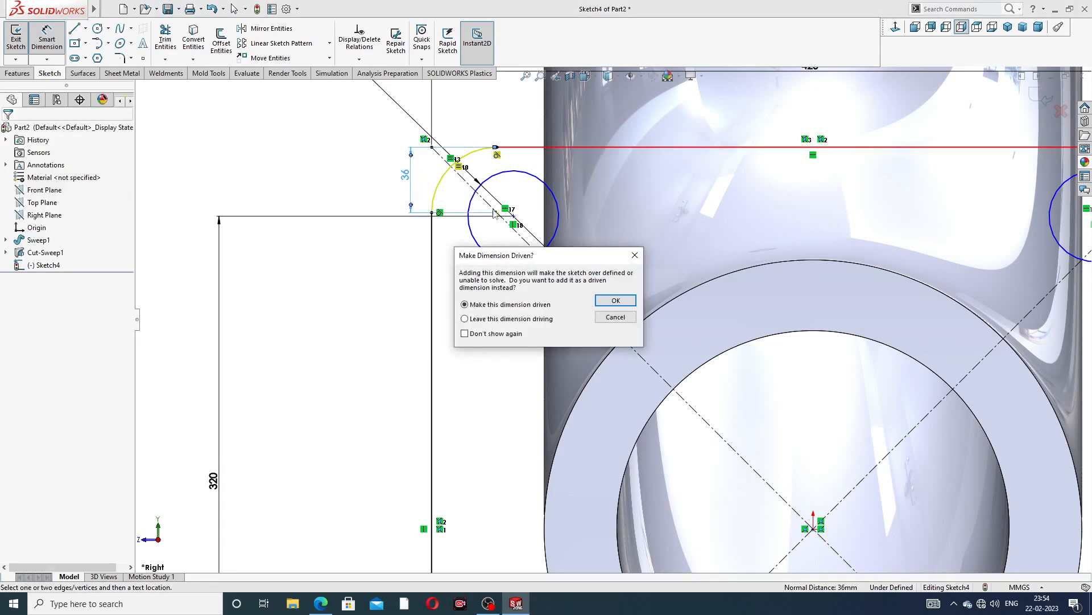
left_click(633, 257)
Move the 45 mm horizontal dimension text beside the bottom-left corner of the flange
scroll(380, 274, "up", 3)
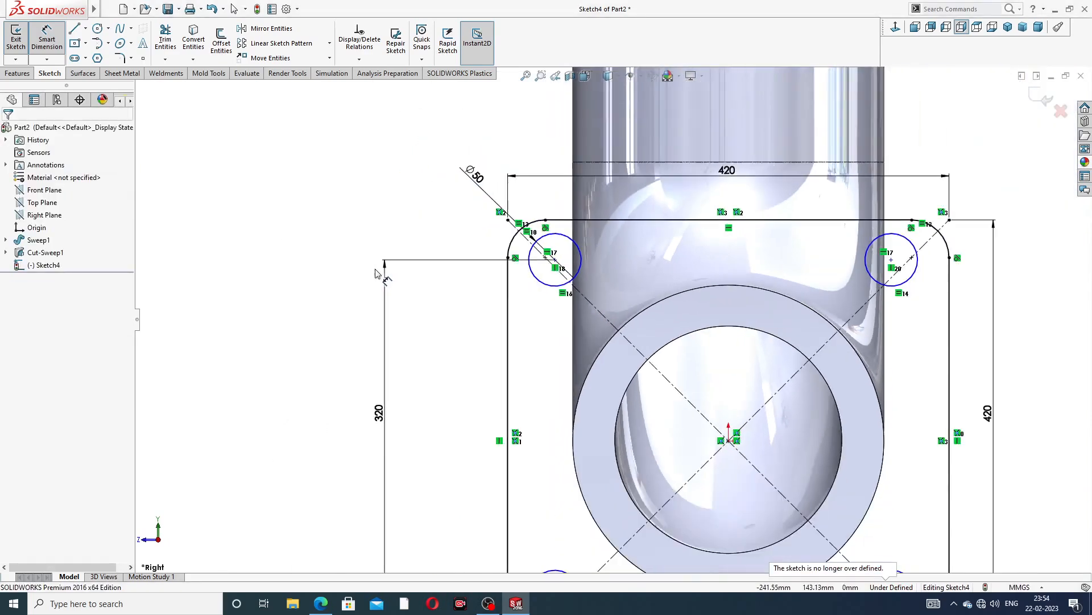
scroll(621, 265, "up", 4)
scroll(755, 390, "down", 3)
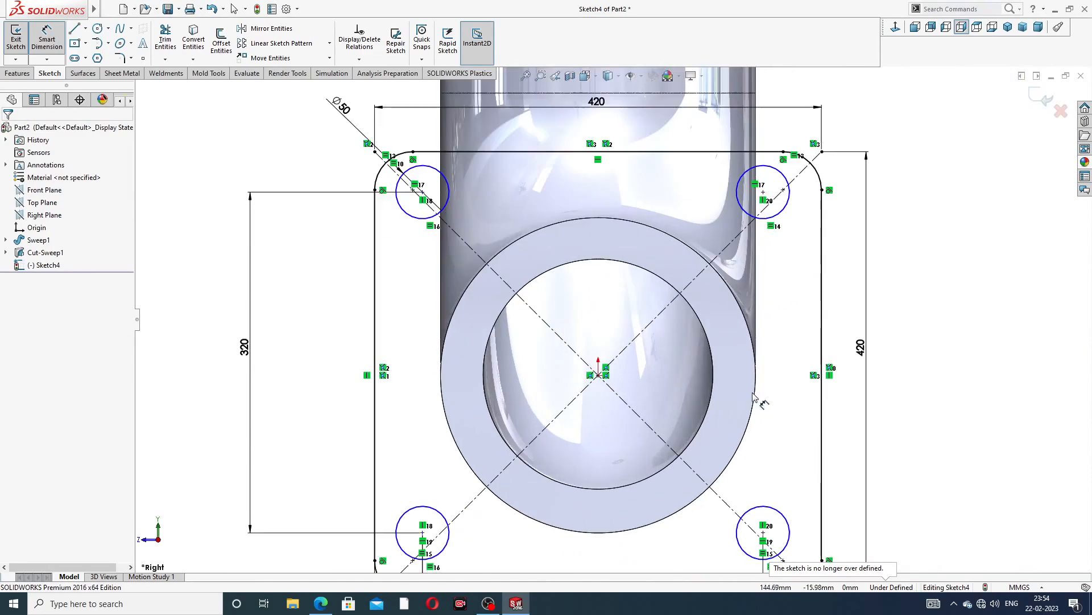
scroll(638, 509, "up", 1)
scroll(522, 515, "down", 3)
scroll(497, 392, "down", 2)
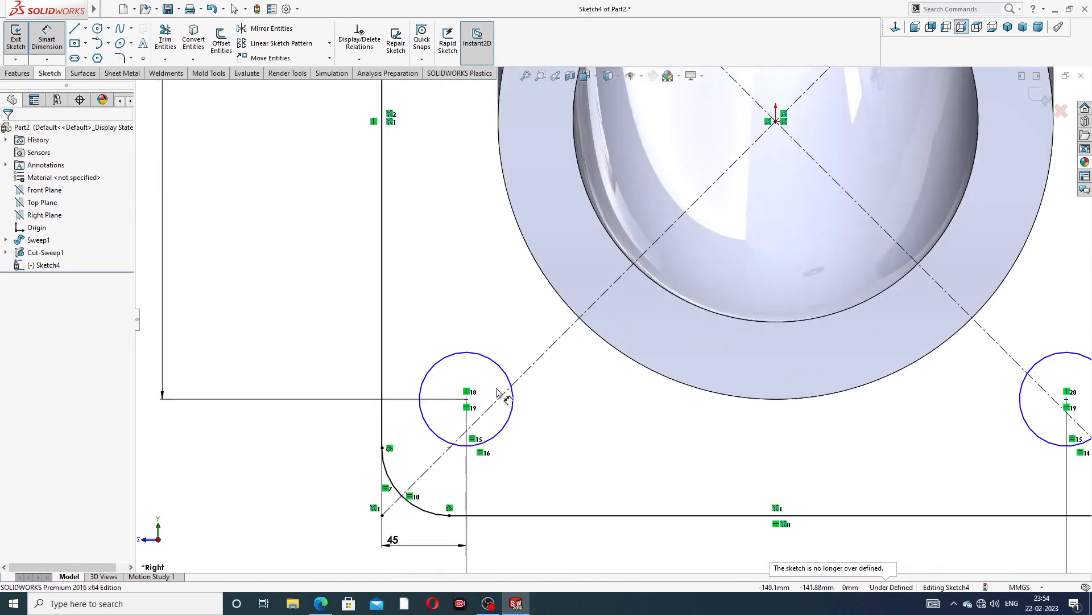
left_click_drag(394, 541, 424, 545)
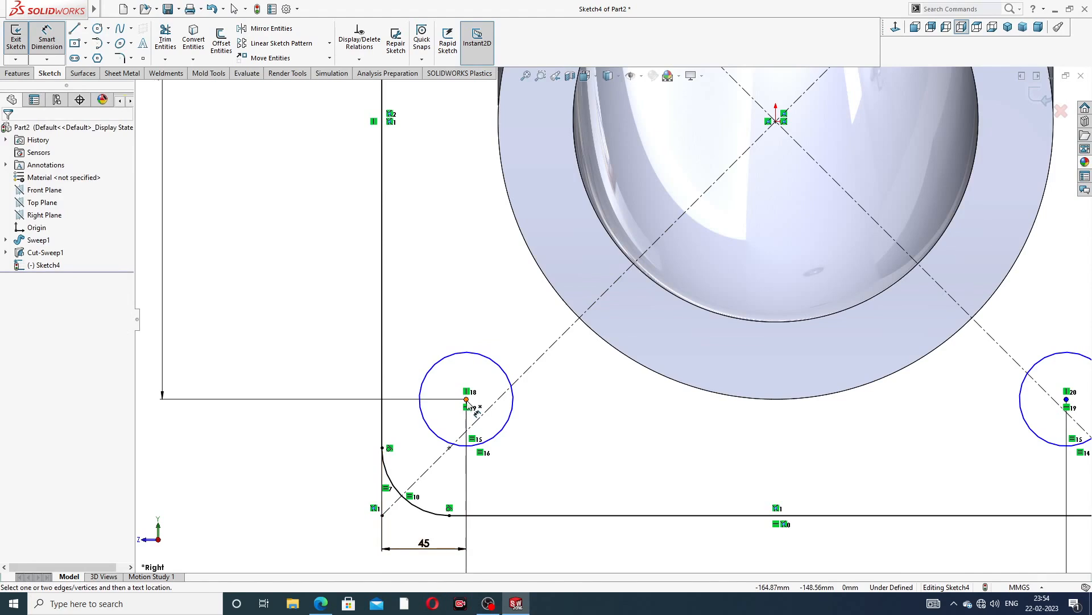
Dimension the vertical distance from the flange's bottom edge to the bottom-left bolt-hole centre as 45 mm
left_click(467, 400)
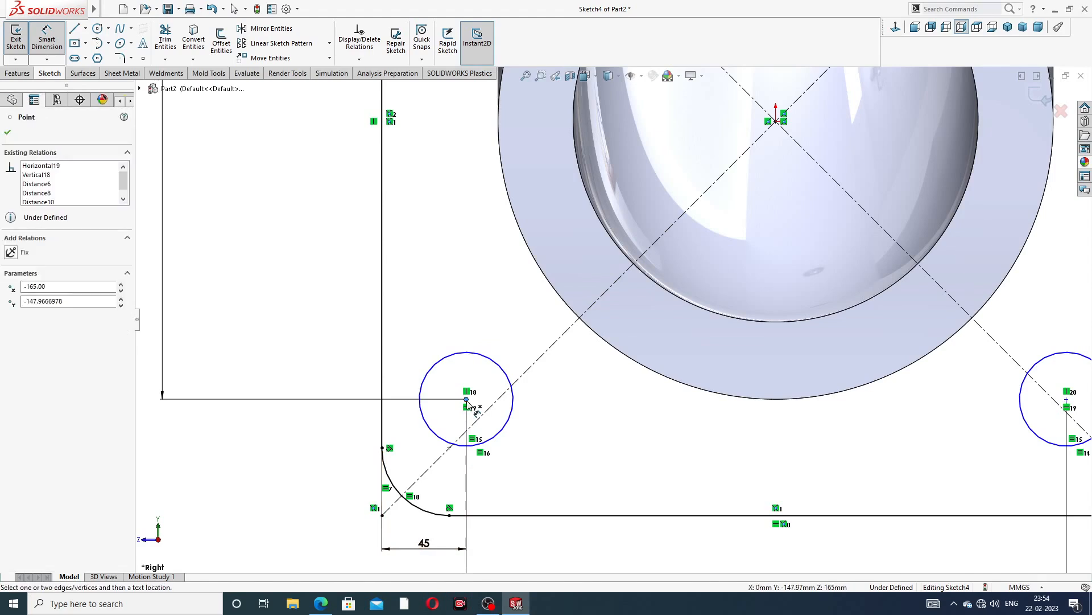
left_click(488, 516)
left_click(532, 470)
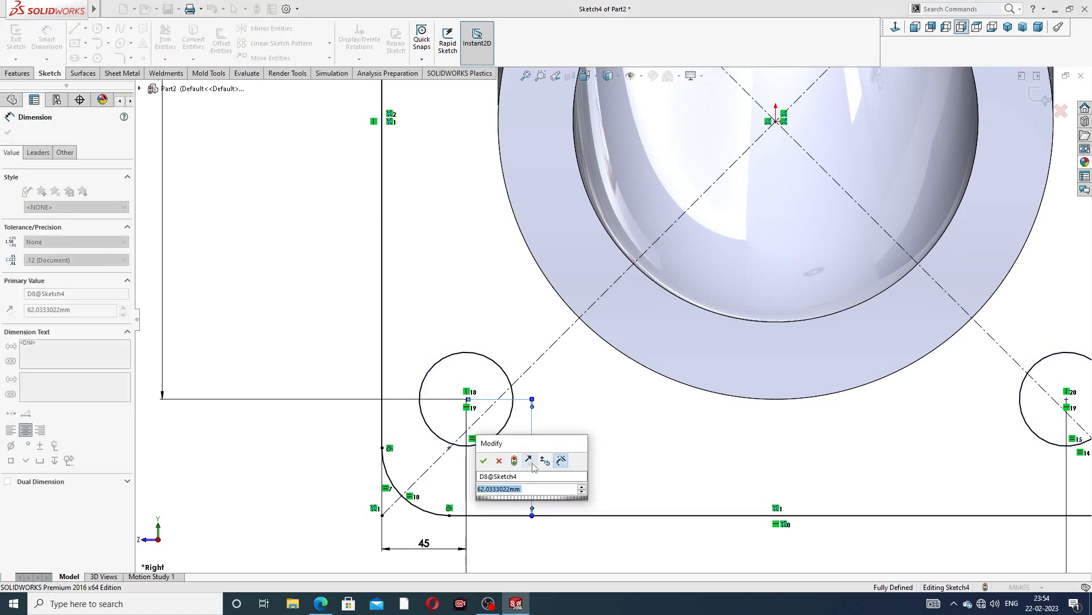
type("45")
key("Return")
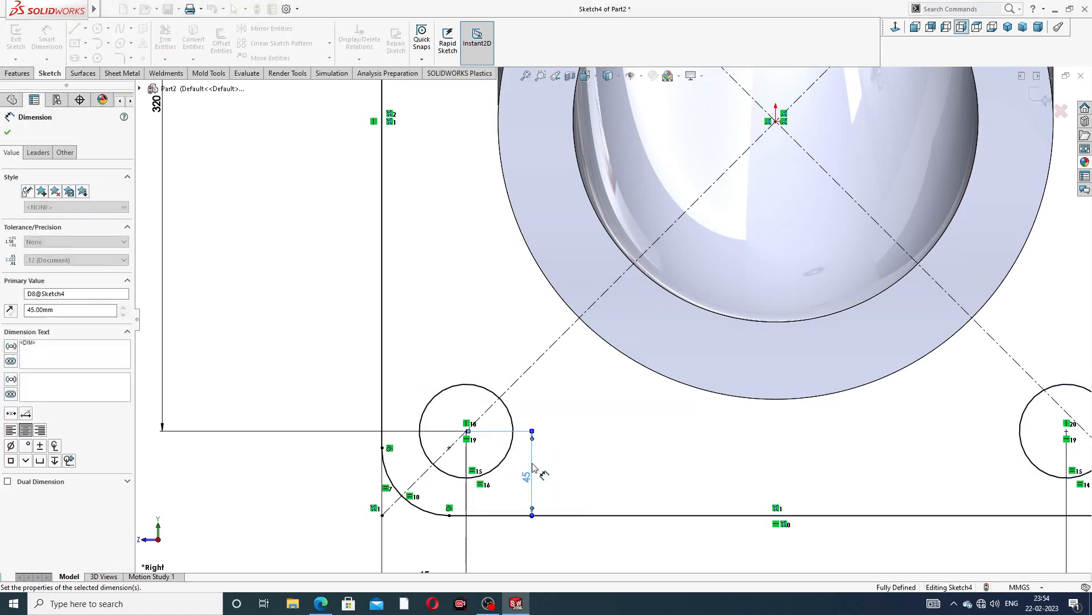
Reposition the two 45 mm dimensions and the Ø50 label neatly outside the flange outline
scroll(488, 368, "down", 3)
scroll(488, 368, "down", 4)
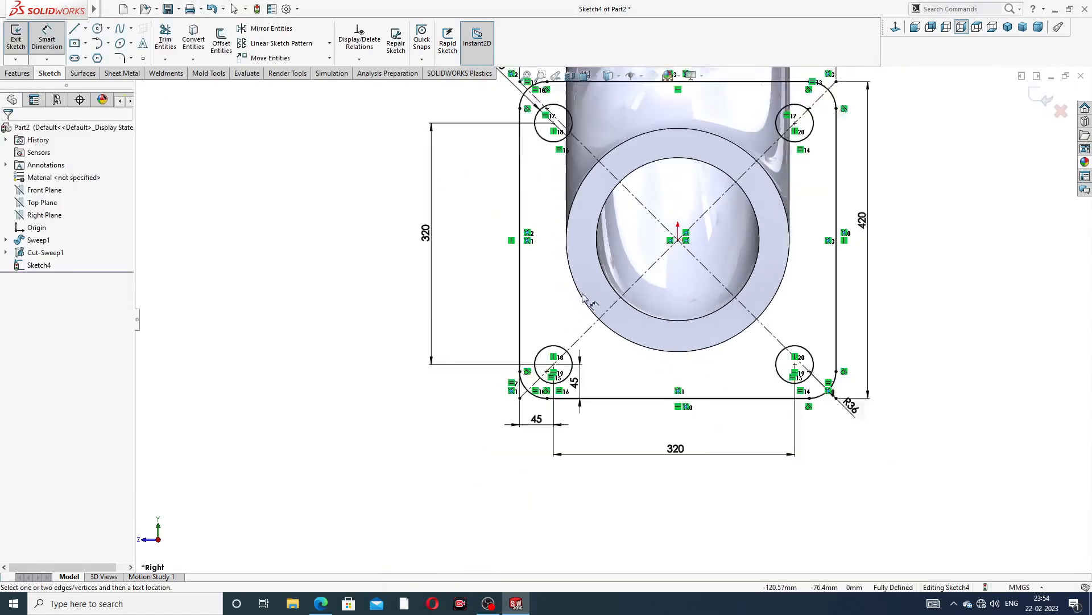
scroll(588, 283, "up", 3)
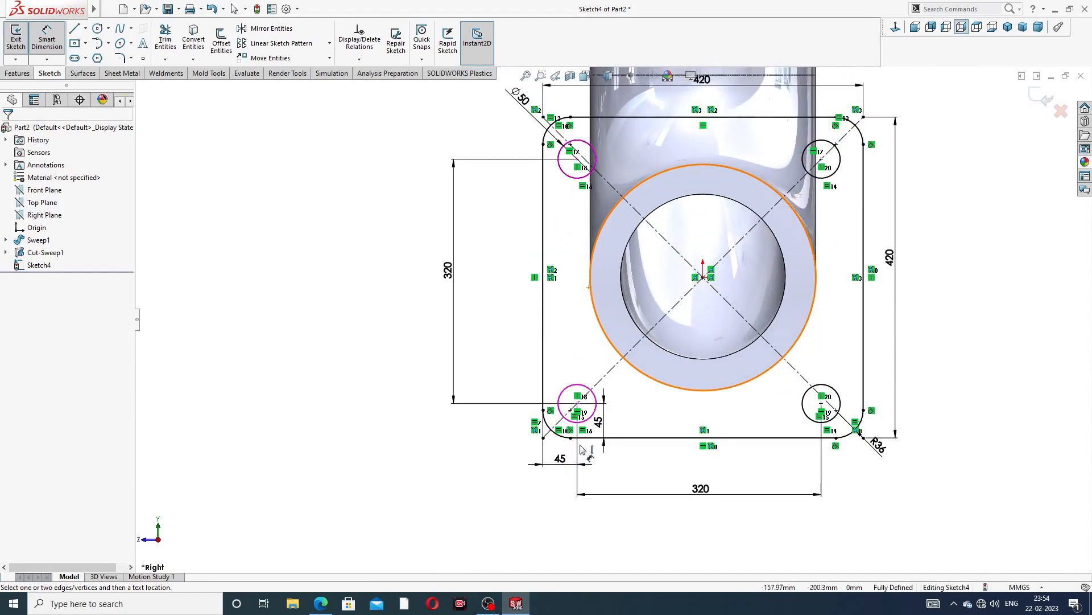
left_click_drag(557, 464, 549, 470)
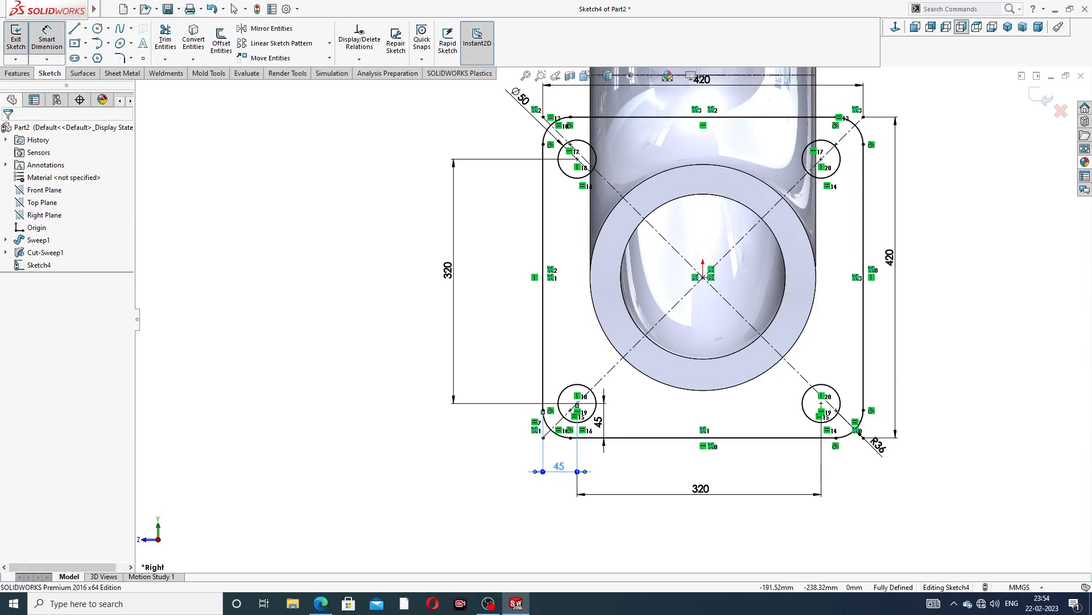
left_click(555, 470)
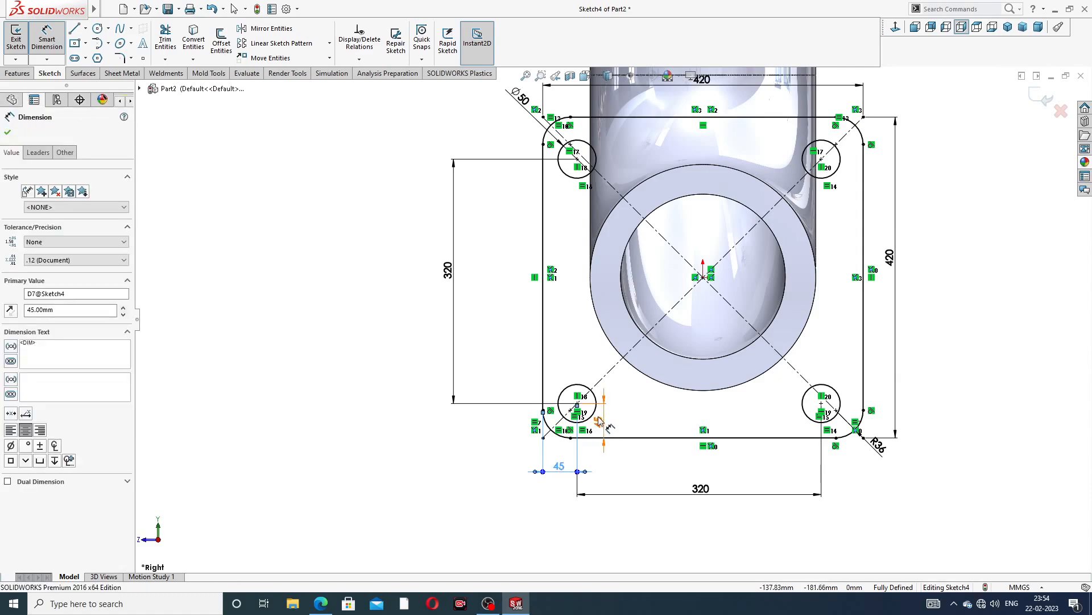
left_click(503, 423)
scroll(689, 298, "up", 2)
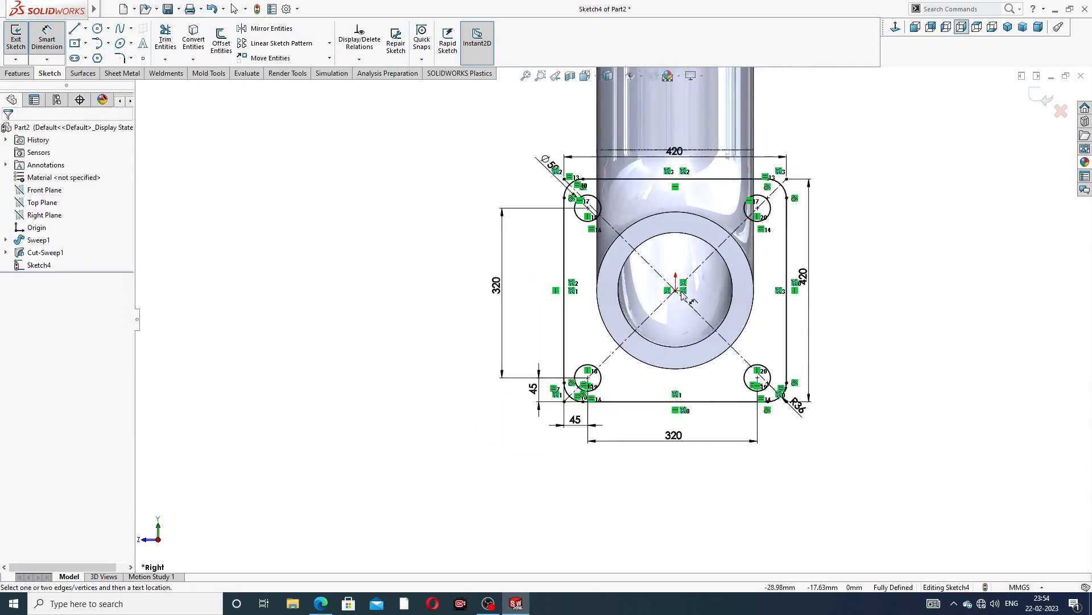
scroll(686, 295, "down", 1)
left_click_drag(489, 144, 475, 139)
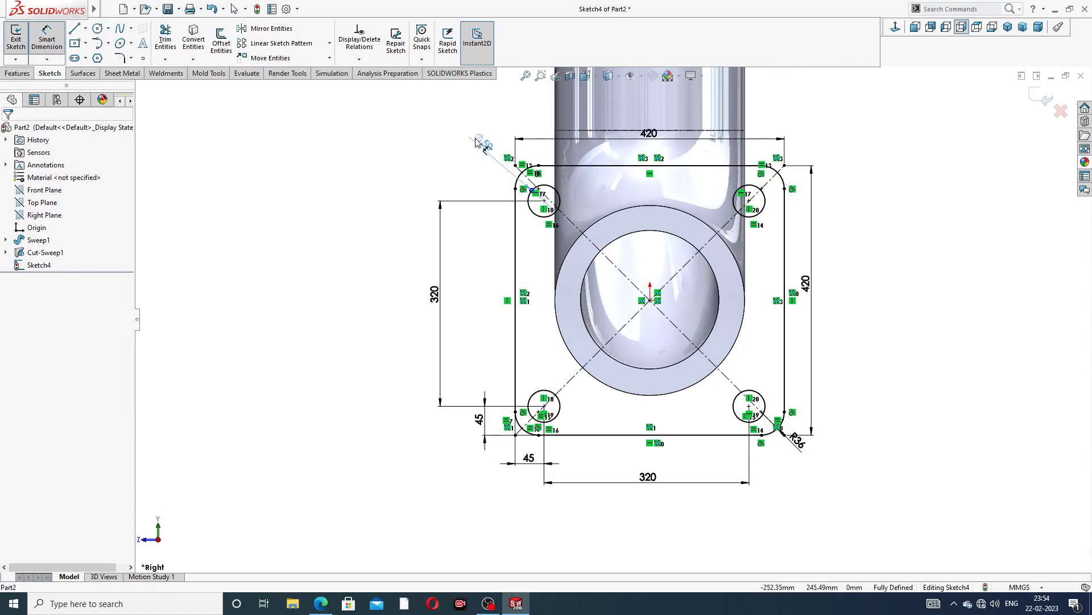
Exit the fully defined flange sketch
left_click(874, 187)
right_click(872, 186)
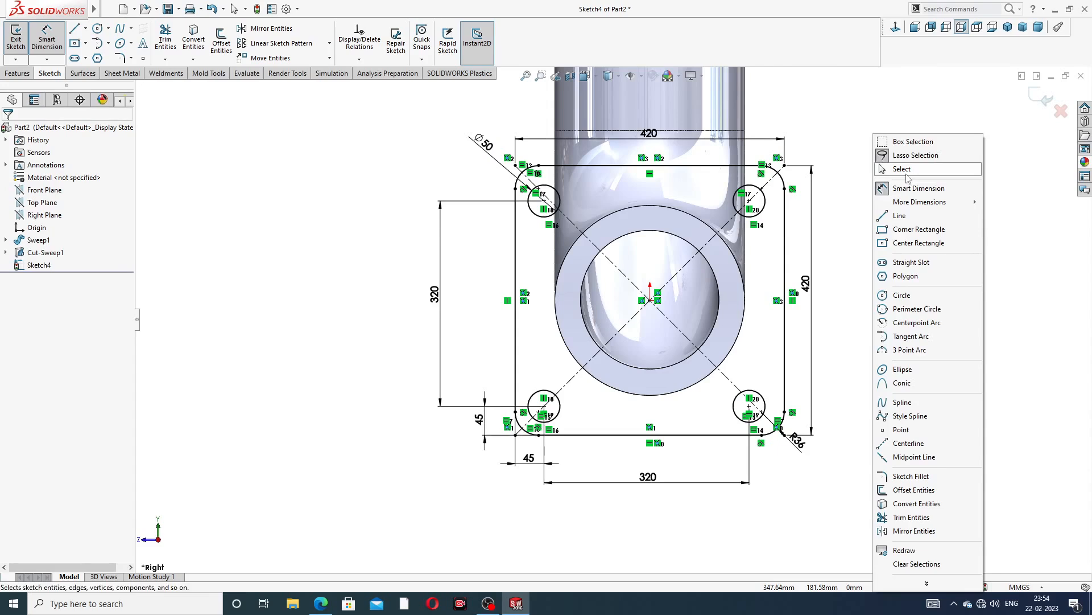
left_click(903, 169)
left_click(1047, 100)
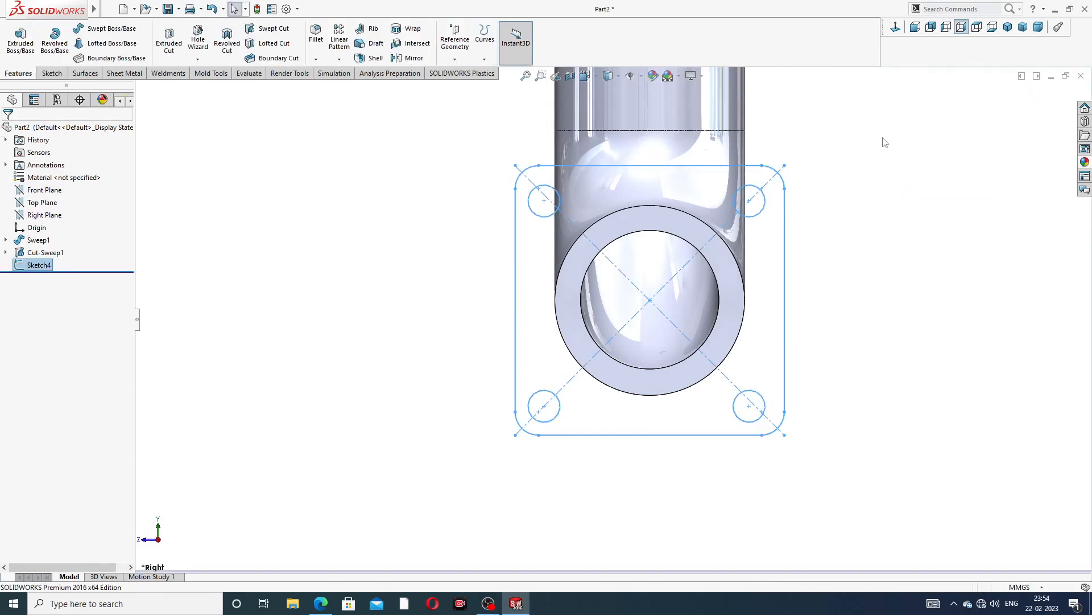
Start an Extruded Boss from the flange sketch and clear its selected contours
scroll(572, 136, "down", 2)
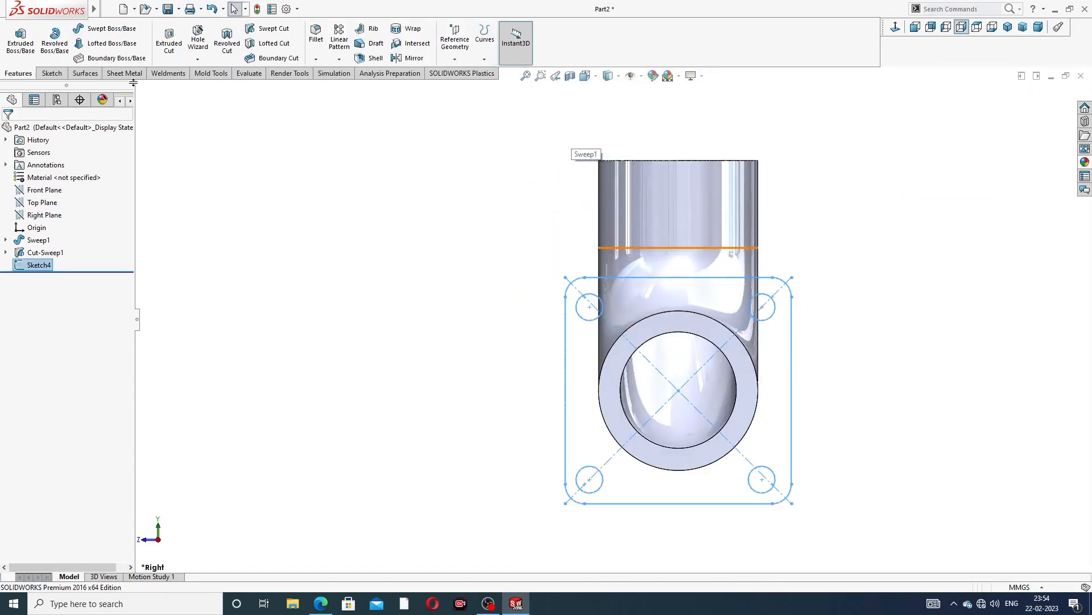
left_click(22, 40)
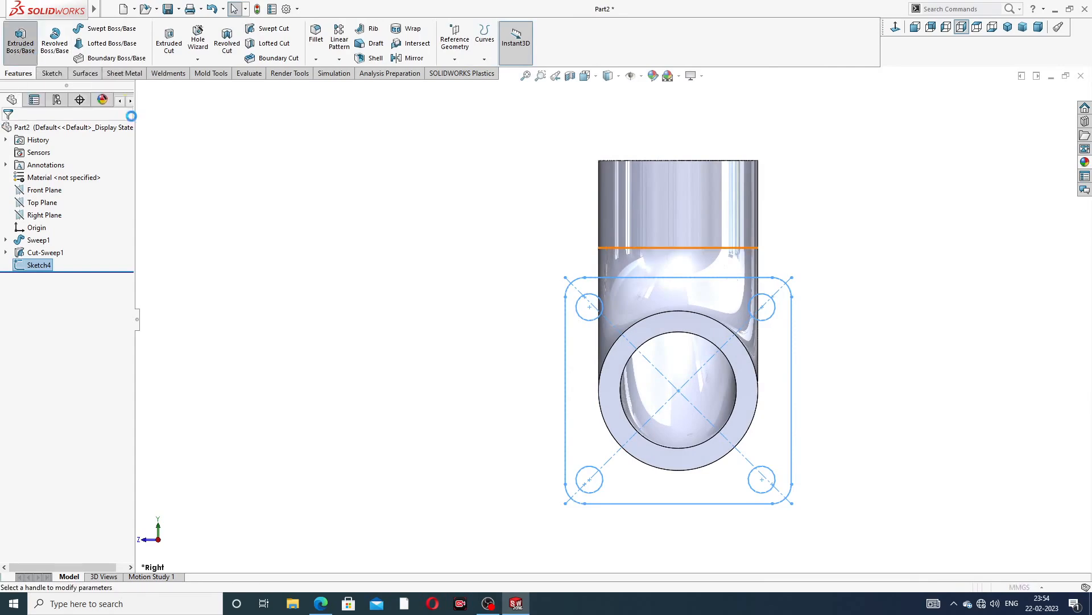
middle_click_drag(682, 441, 692, 434)
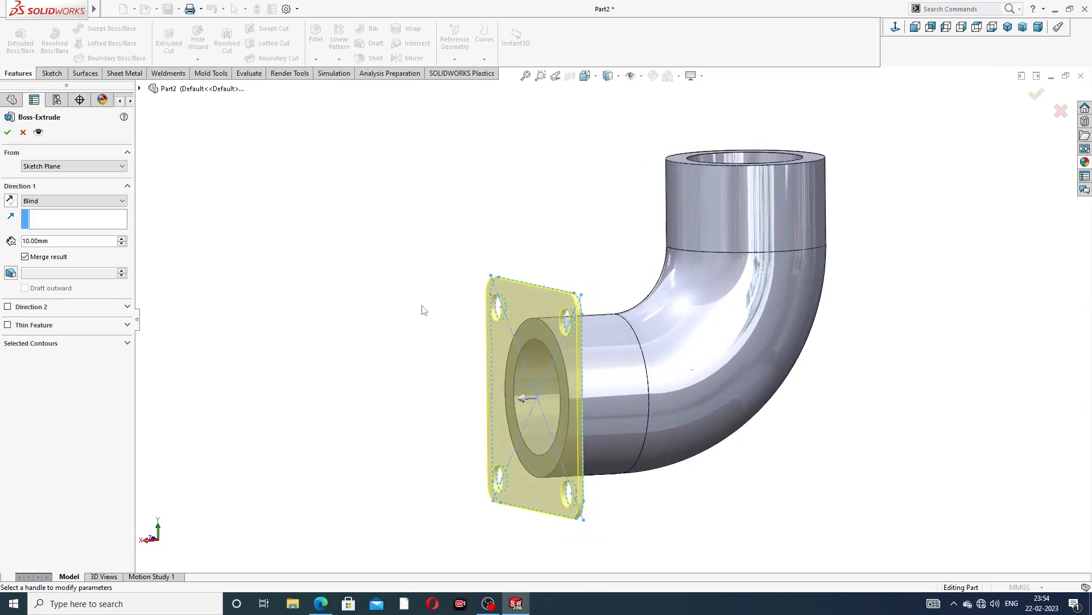
scroll(493, 325, "down", 3)
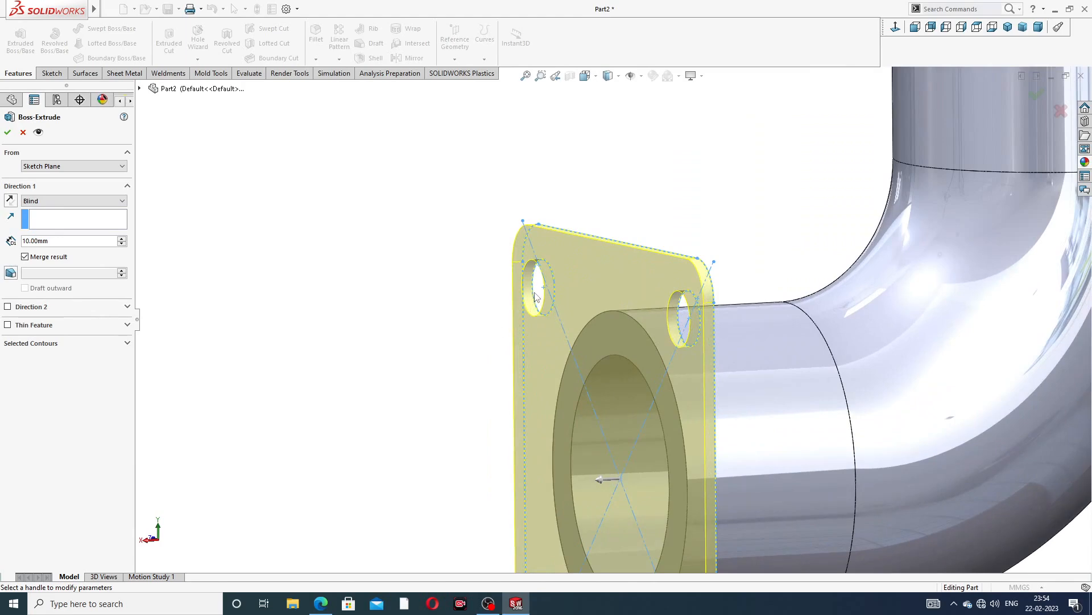
middle_click_drag(602, 321, 605, 321)
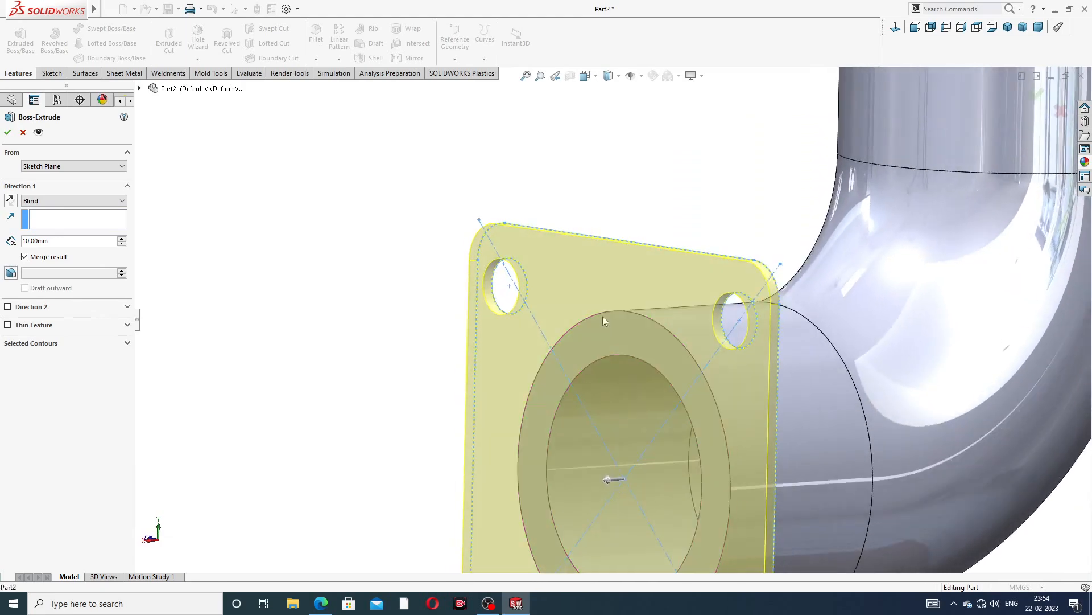
left_click(126, 344)
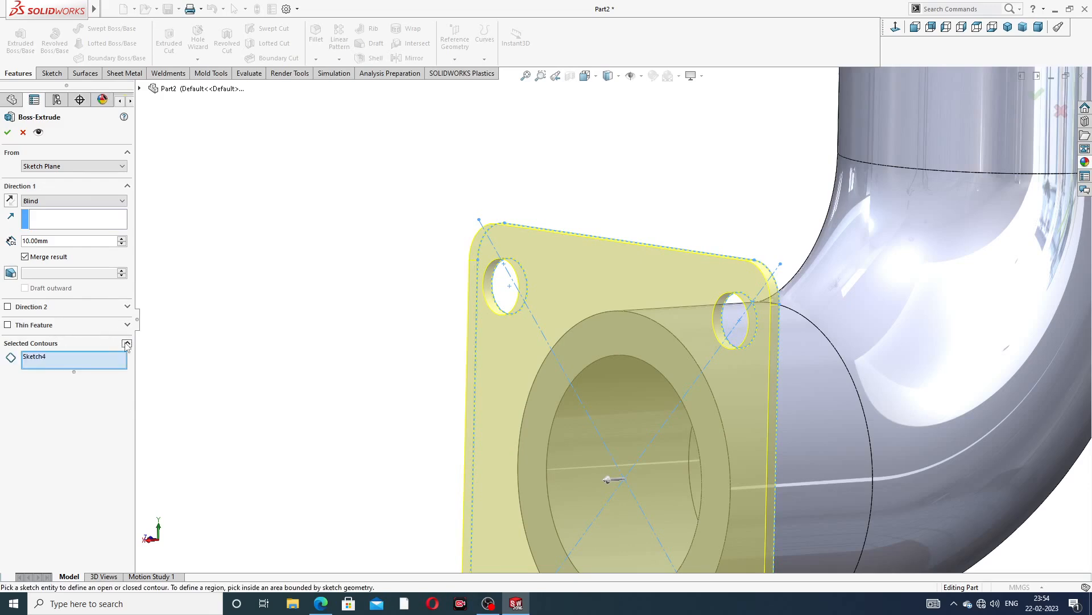
right_click(88, 367)
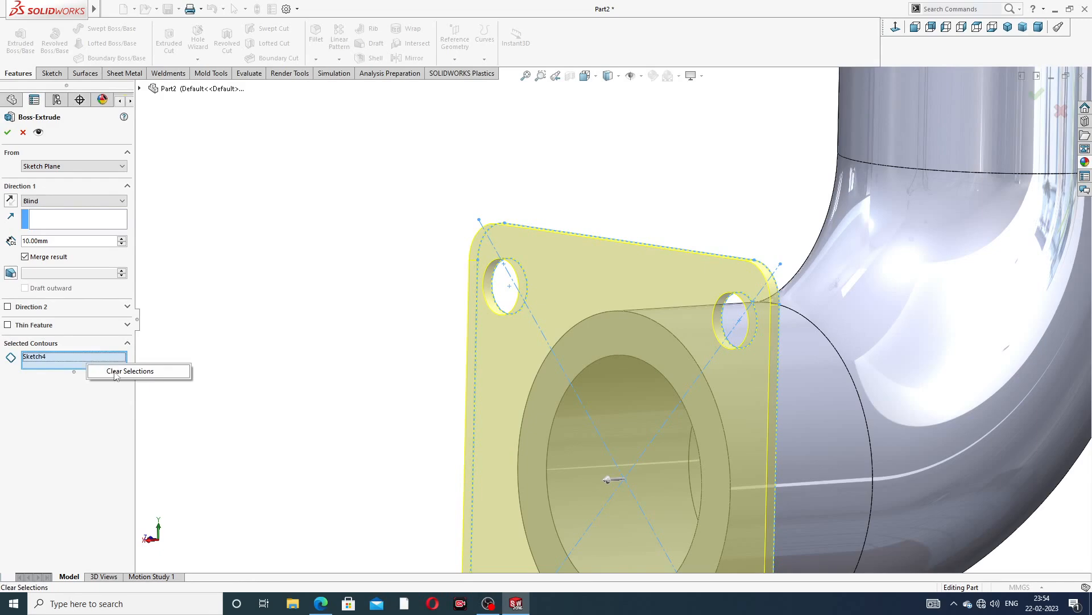
left_click(116, 373)
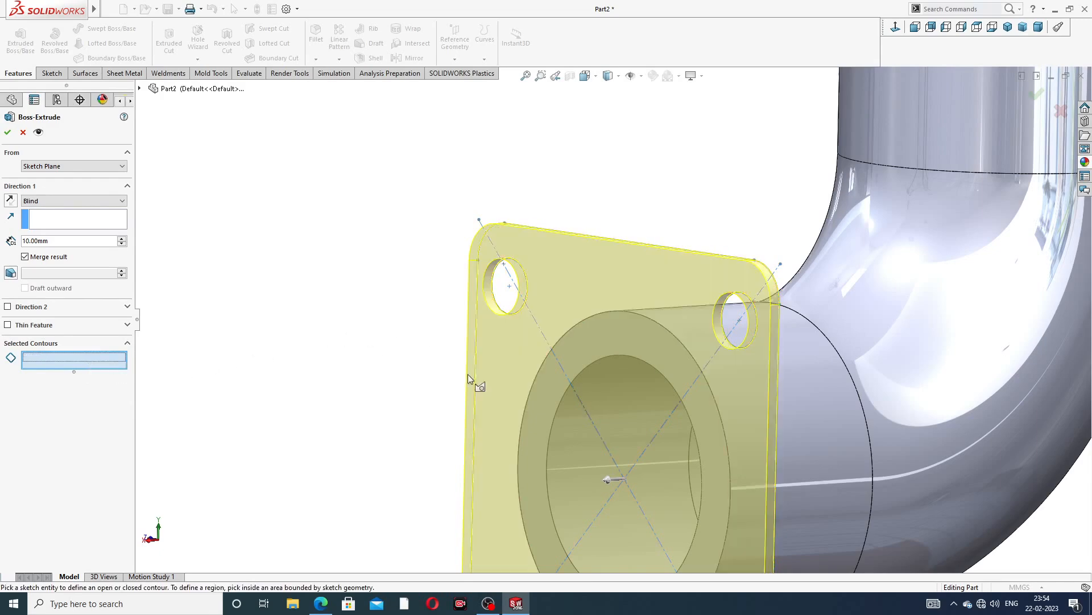
Select the flange plate and its four bolt-hole regions as contours and extrude them 10 mm
left_click(514, 294)
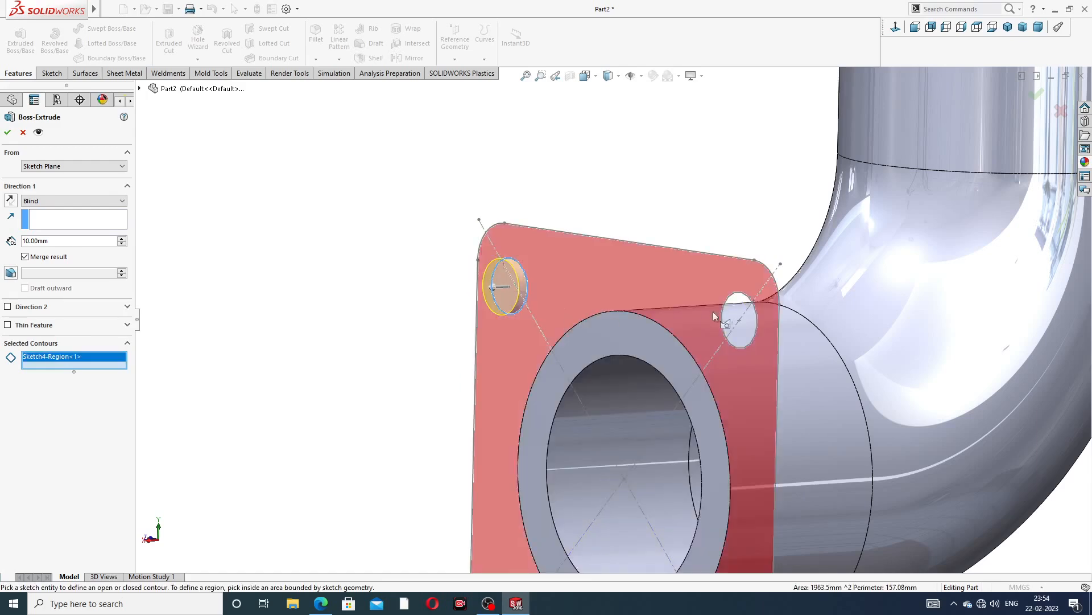
left_click(736, 320)
middle_click_drag(739, 336, 734, 356)
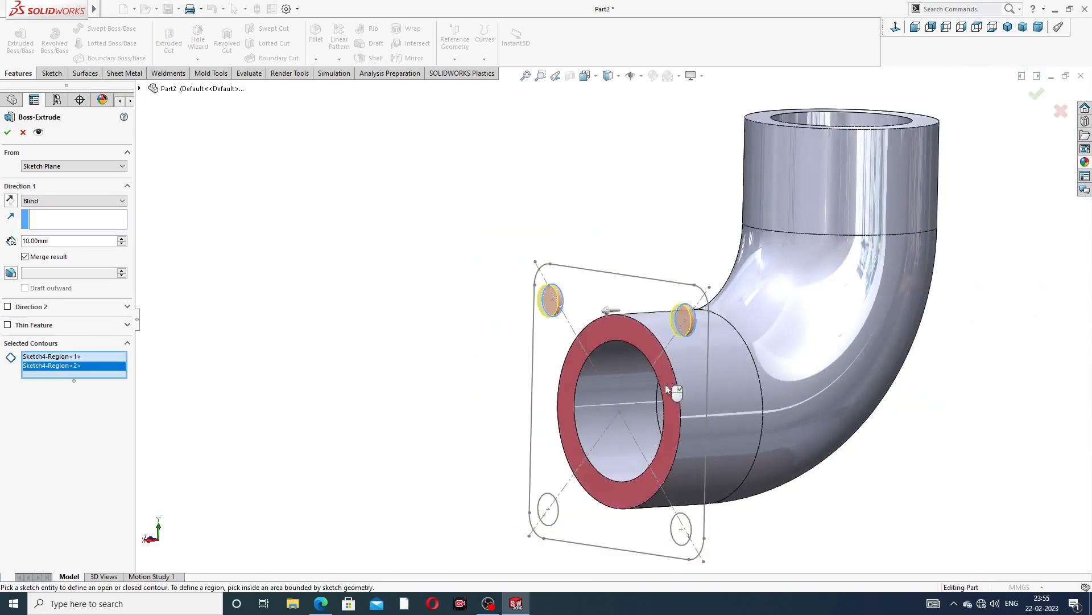
left_click(689, 367)
left_click(660, 370)
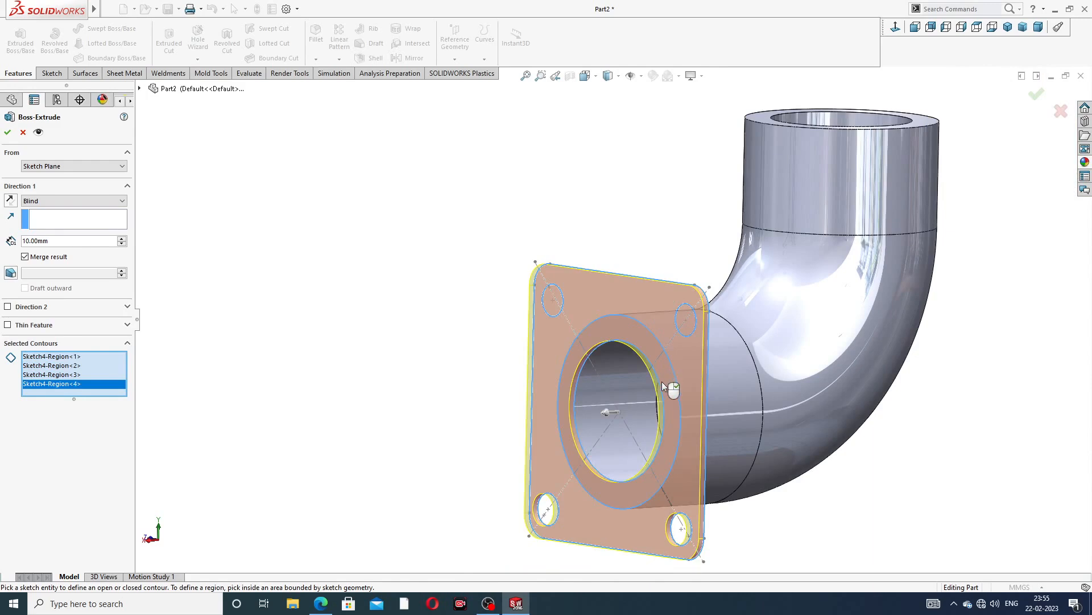
left_click(677, 535)
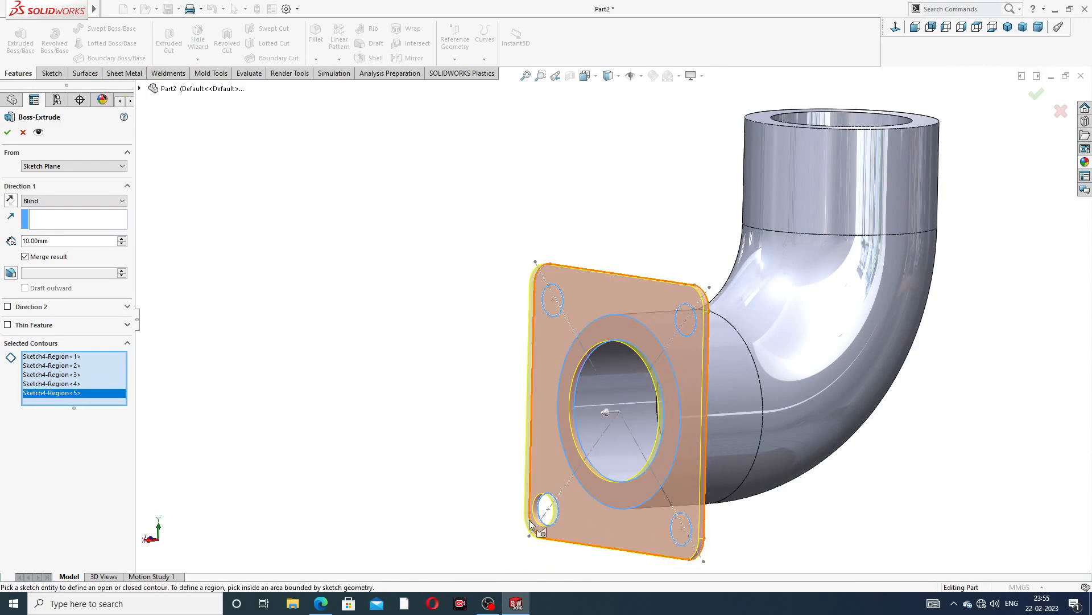
left_click(544, 507)
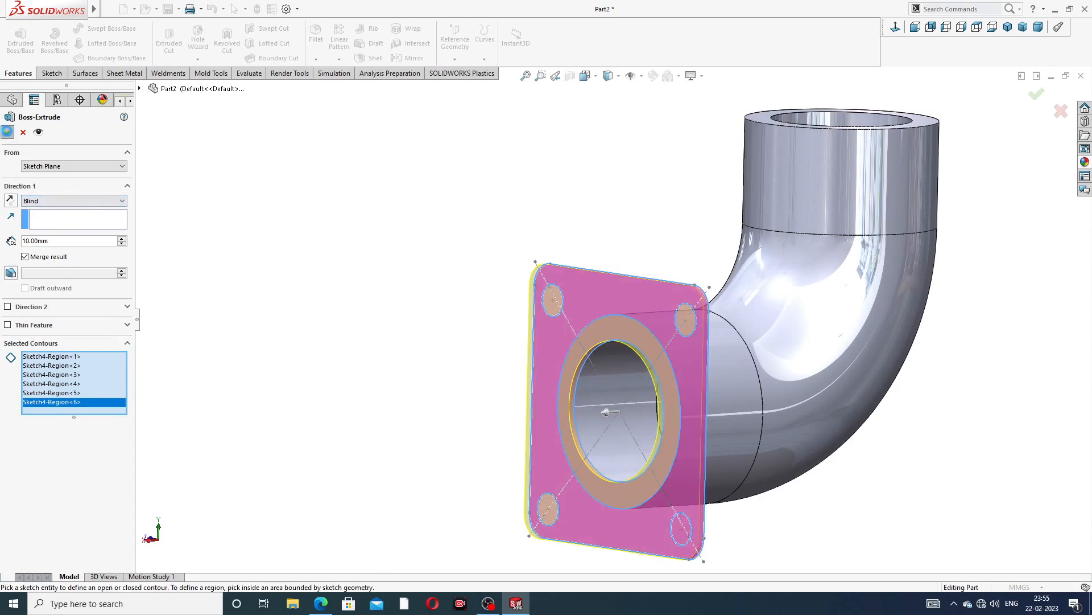
left_click(7, 132)
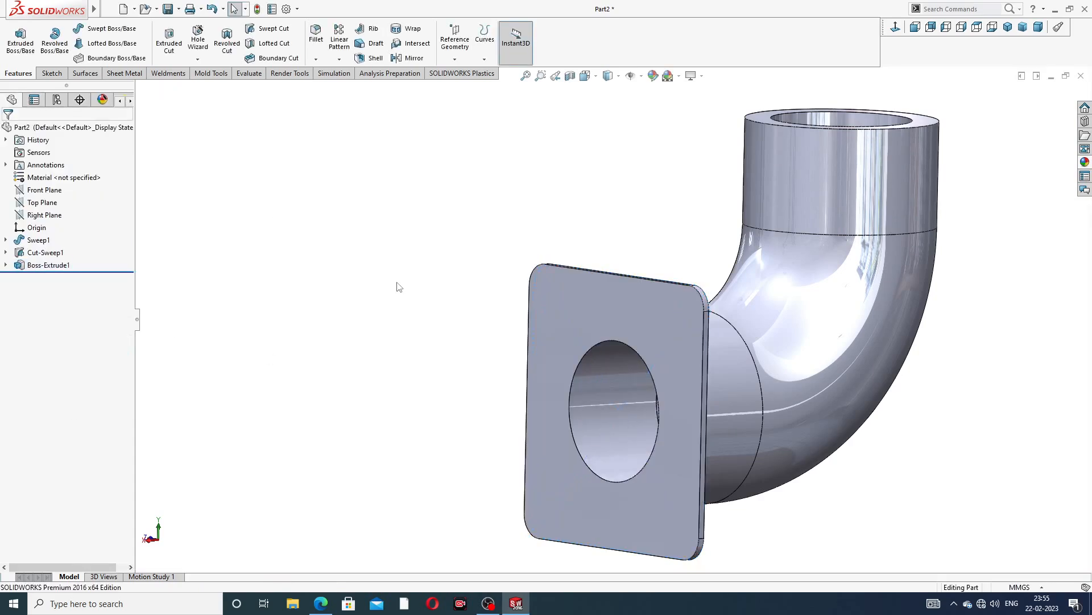
Edit the flange boss extrusion, setting its depth to 60 mm and reversing its direction
middle_click_drag(399, 287, 368, 284)
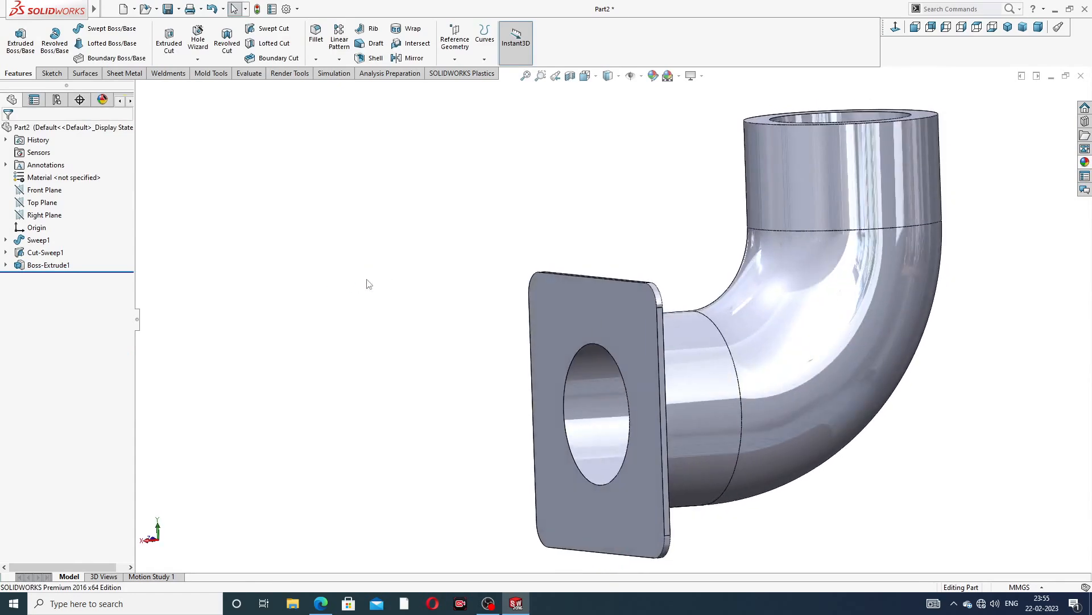
left_click(45, 265)
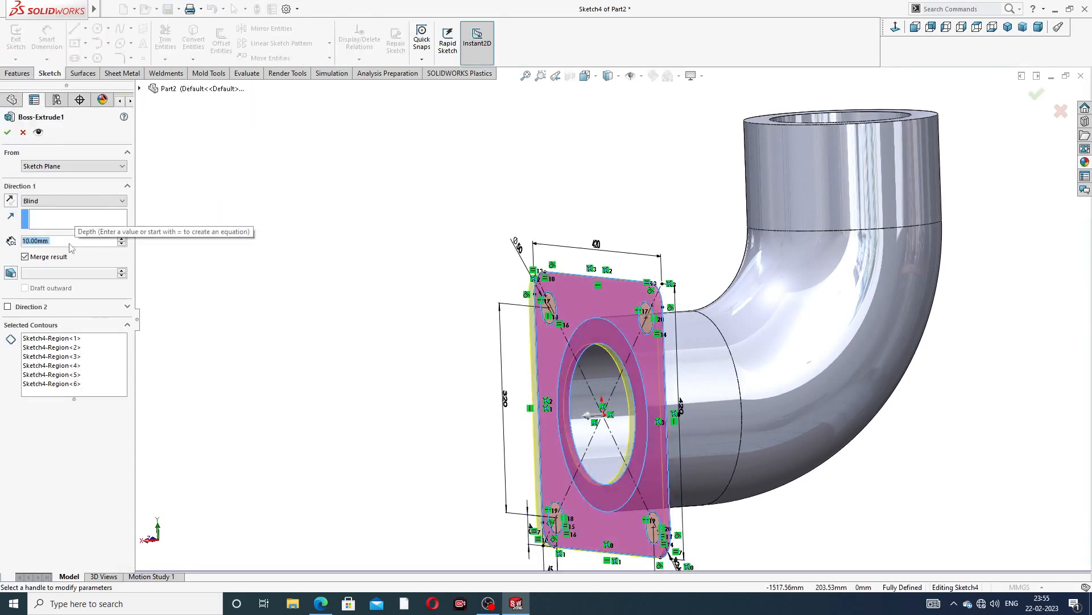
type("60")
key("Return")
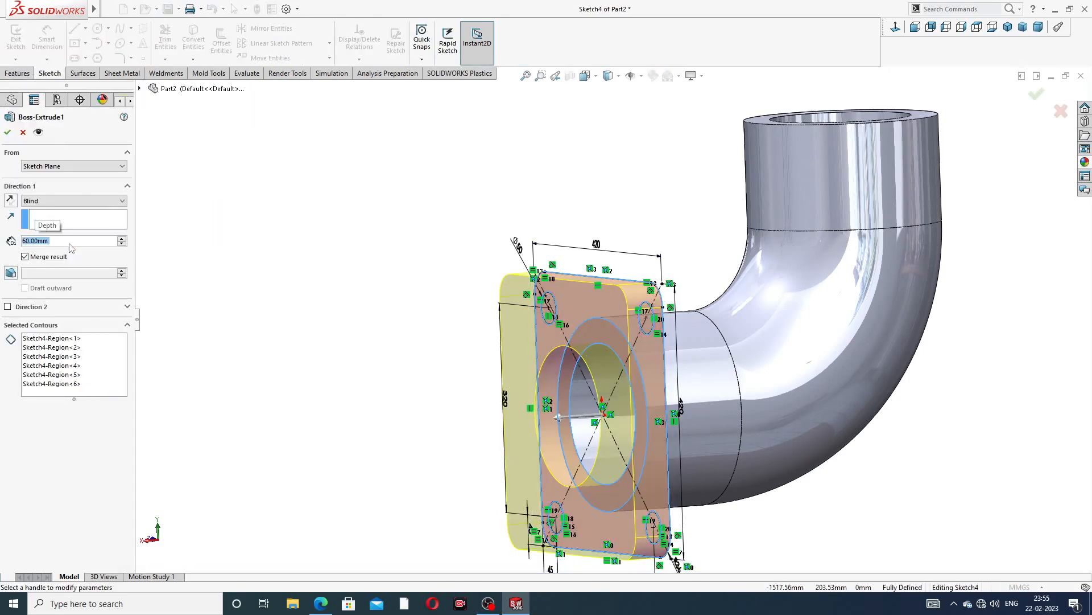
middle_click_drag(376, 324, 337, 325)
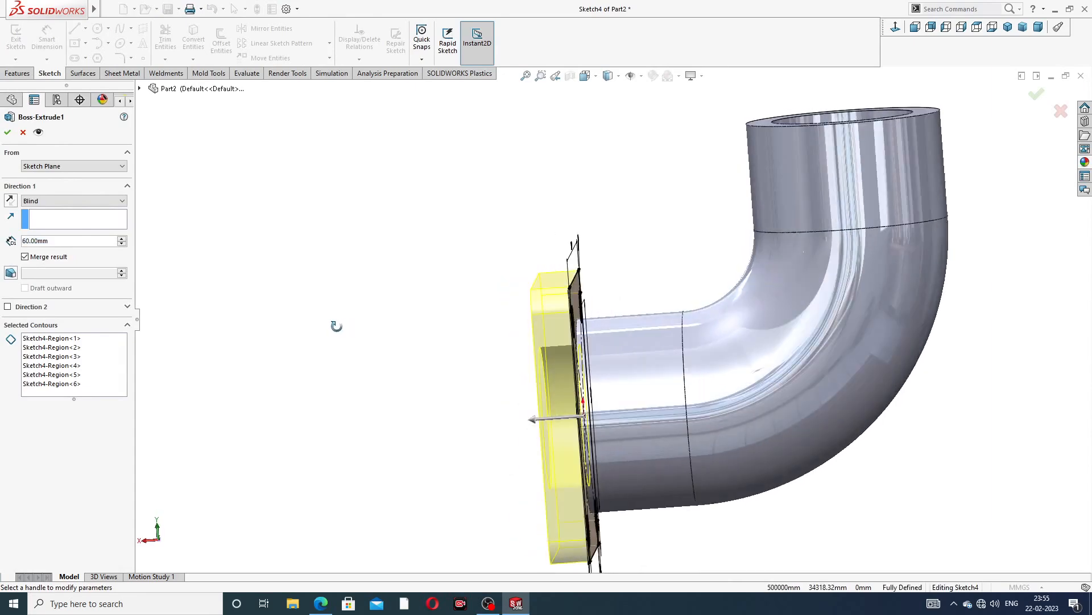
left_click(10, 200)
middle_click_drag(383, 359, 480, 370)
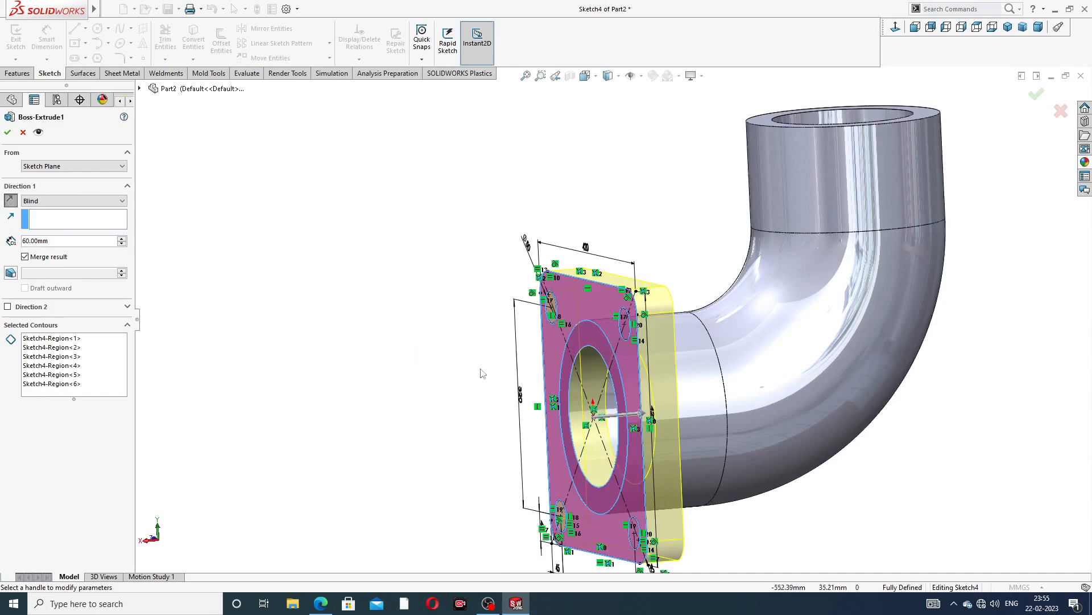
scroll(585, 354, "down", 3)
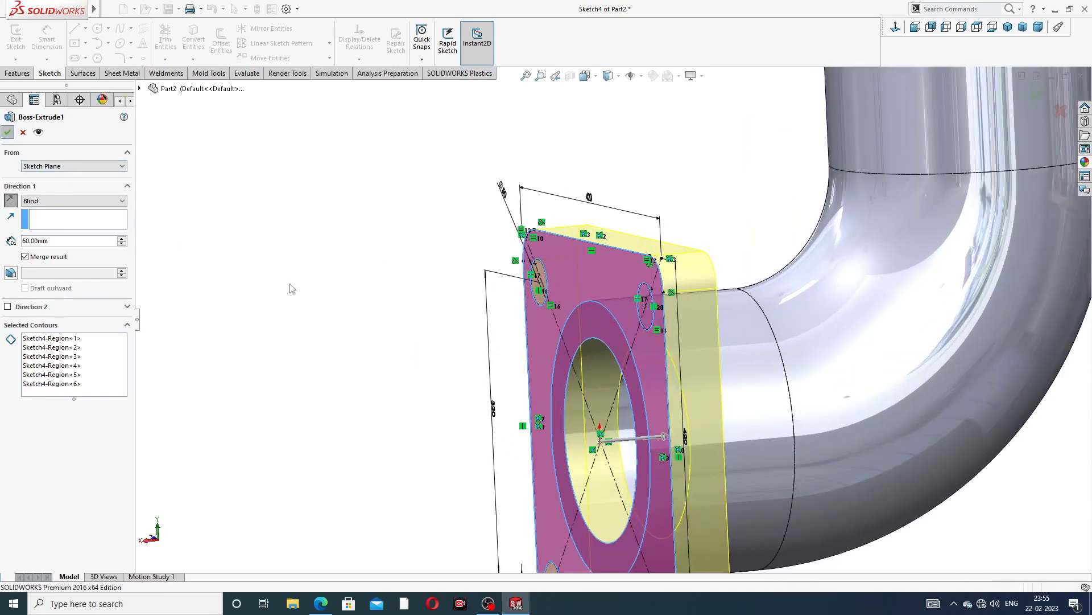
left_click(7, 132)
scroll(446, 366, "up", 5)
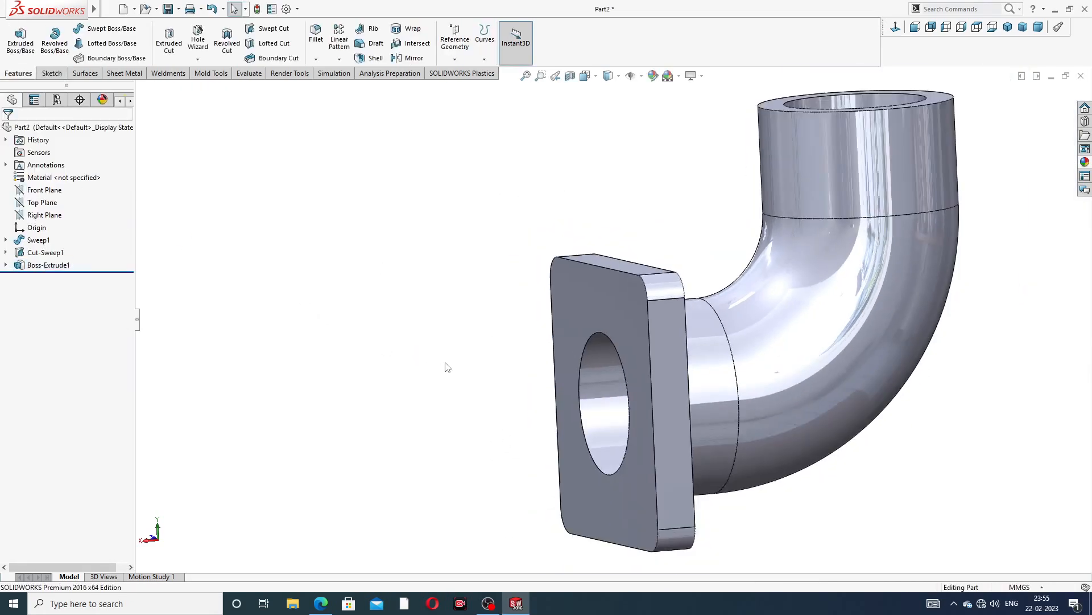
Start an Extruded Cut from the flange sketch and clear its selected contours
middle_click_drag(446, 366, 608, 343)
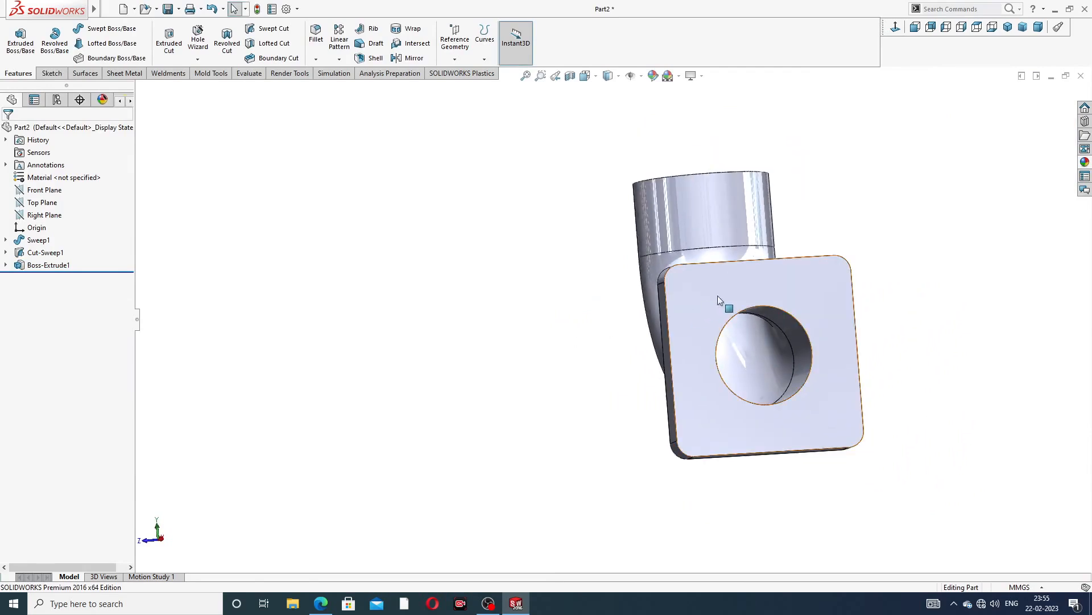
middle_click_drag(718, 295, 778, 325)
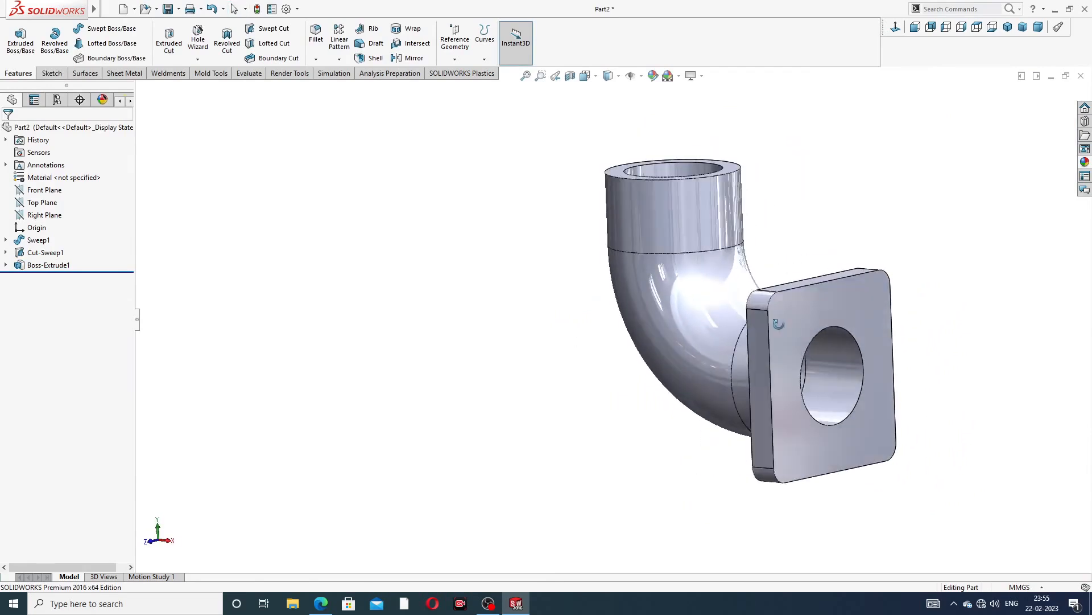
left_click(6, 266)
left_click(47, 281)
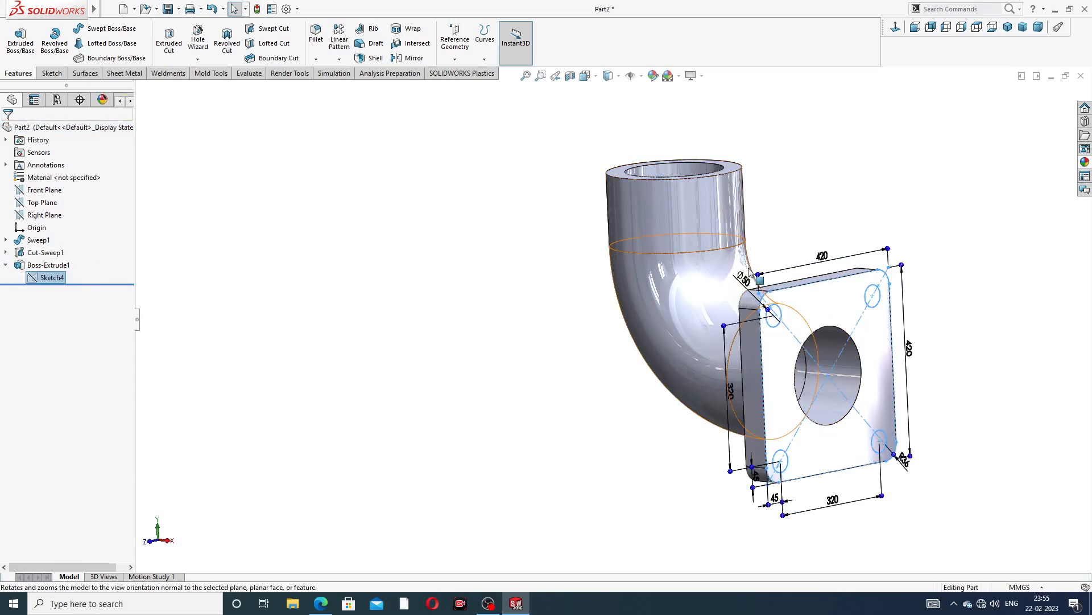
middle_click_drag(741, 276, 707, 279)
scroll(729, 289, "down", 2)
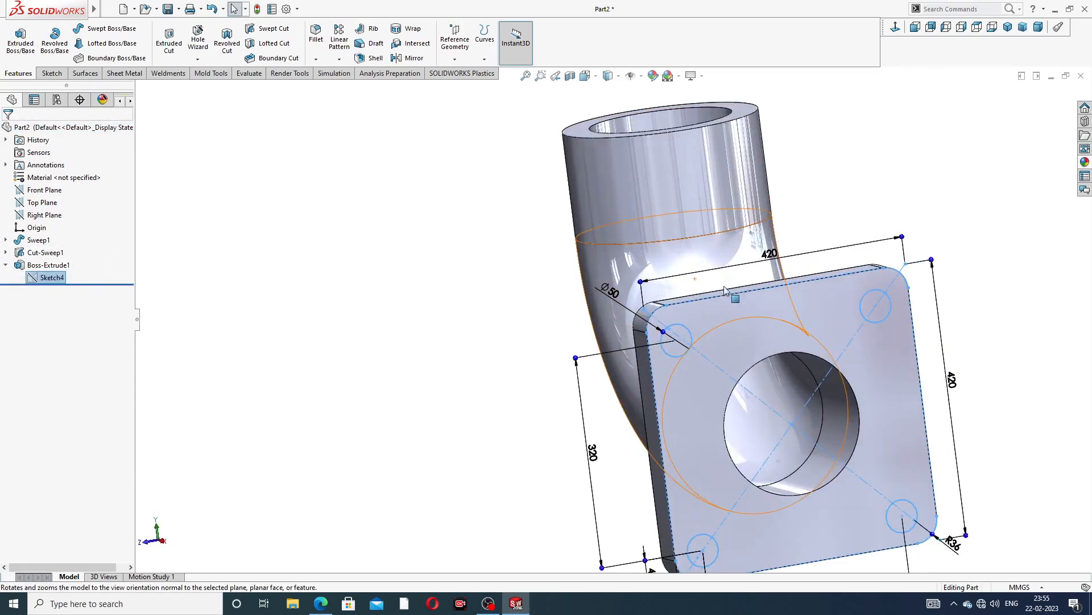
left_click(170, 52)
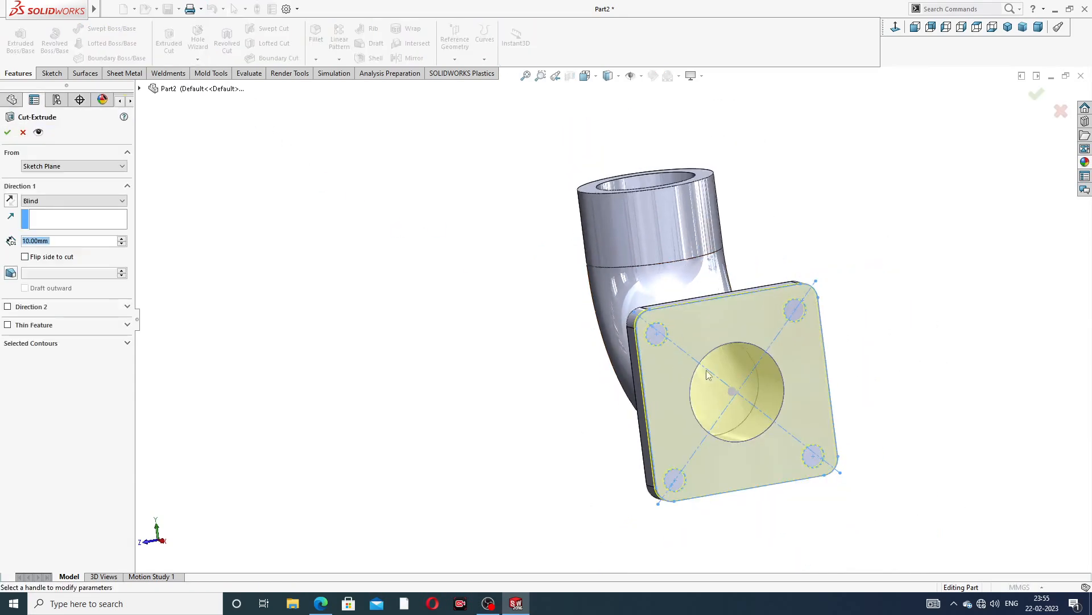
middle_click_drag(750, 359, 731, 309)
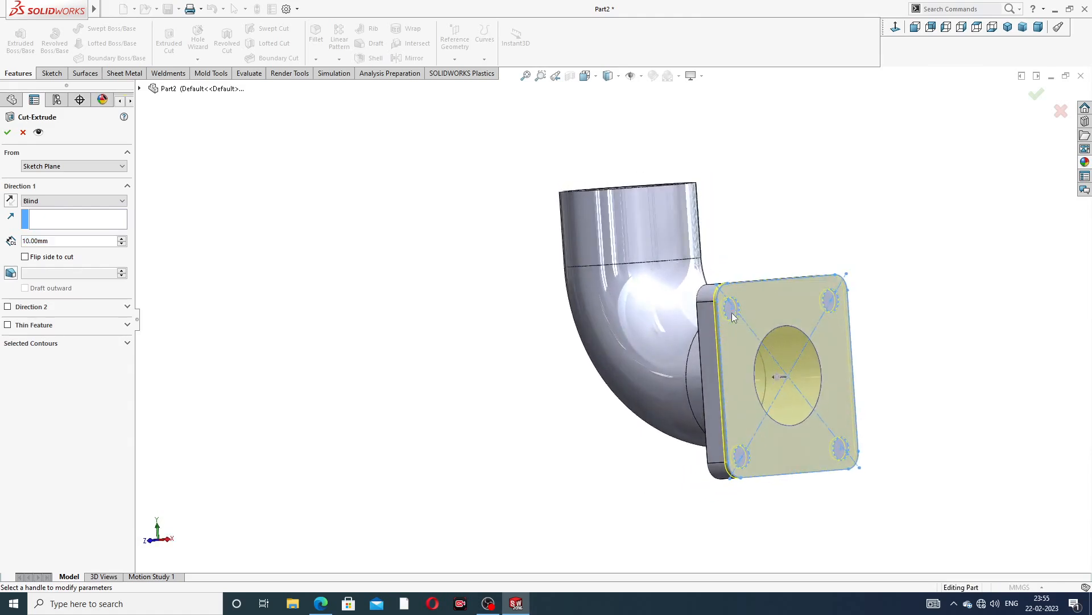
scroll(733, 318, "down", 3)
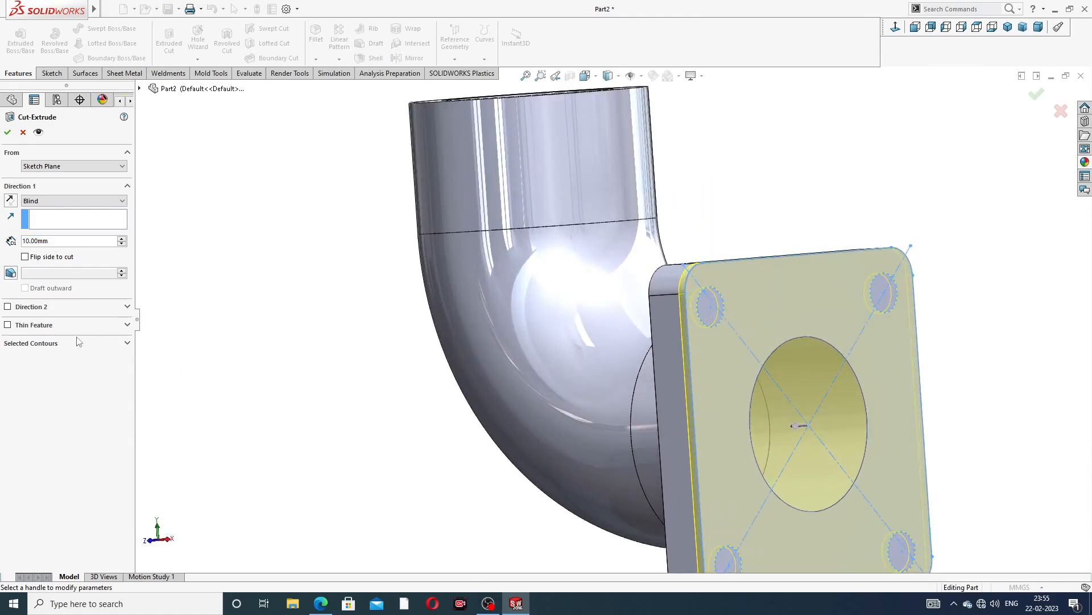
left_click(127, 345)
right_click(105, 363)
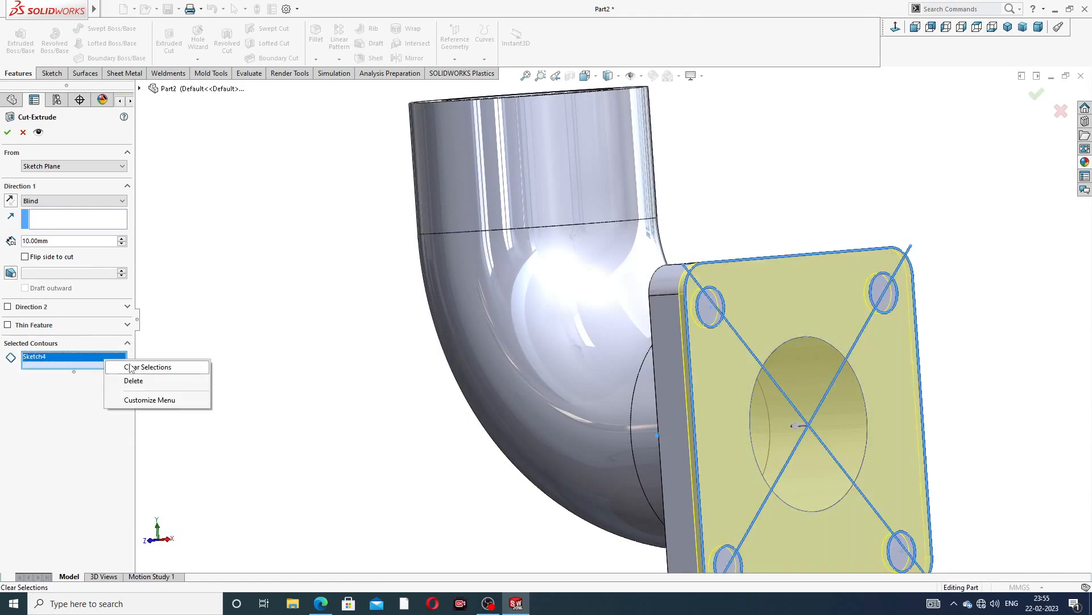
left_click(128, 364)
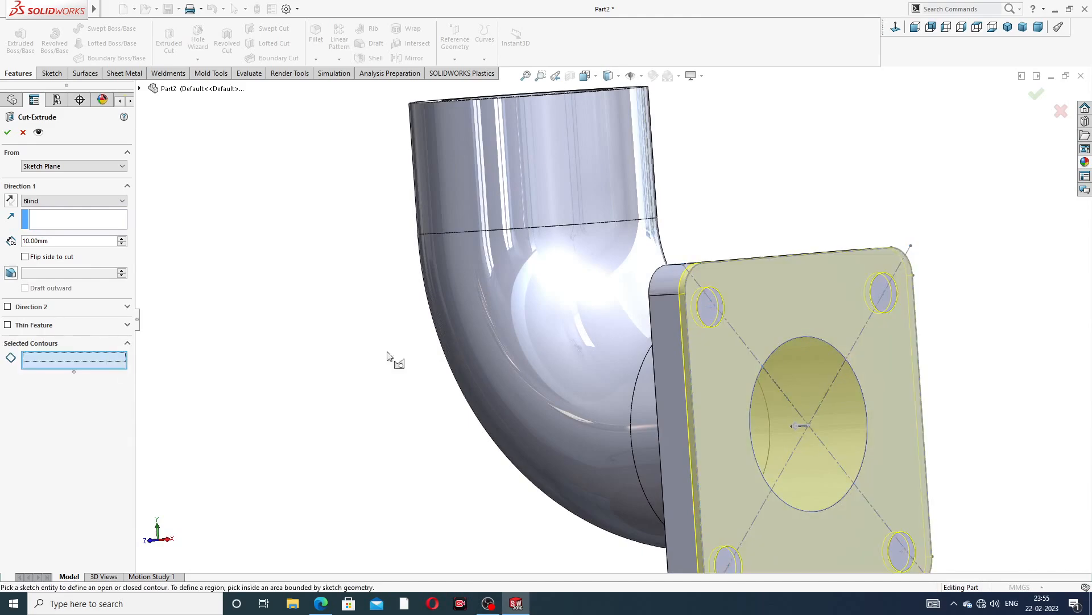
Select the four bolt-hole regions as contours and cut them 20 mm deep
left_click(707, 308)
left_click(890, 300)
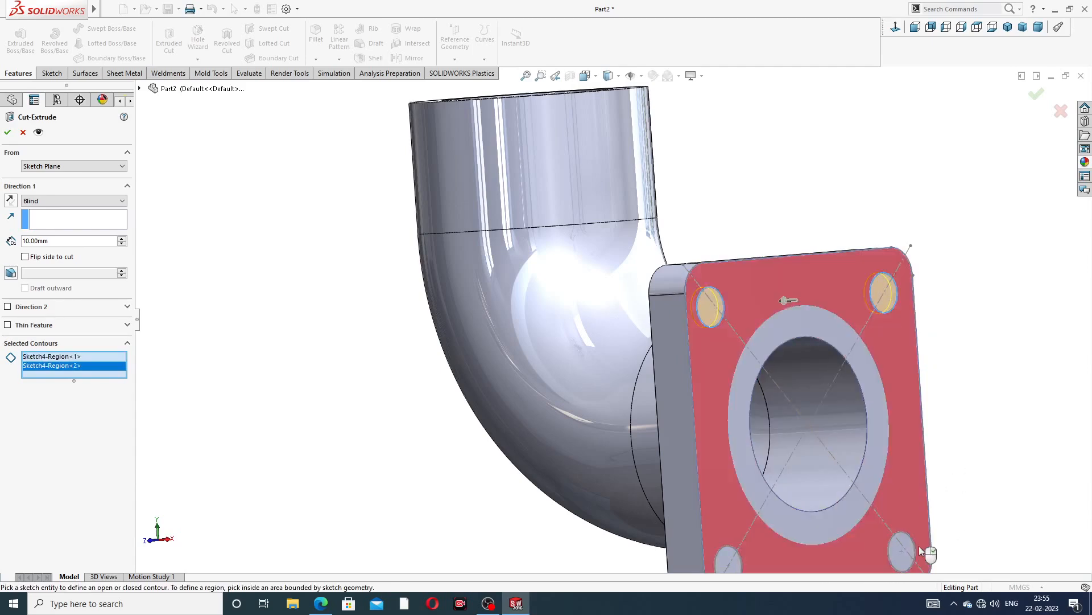
left_click(886, 562)
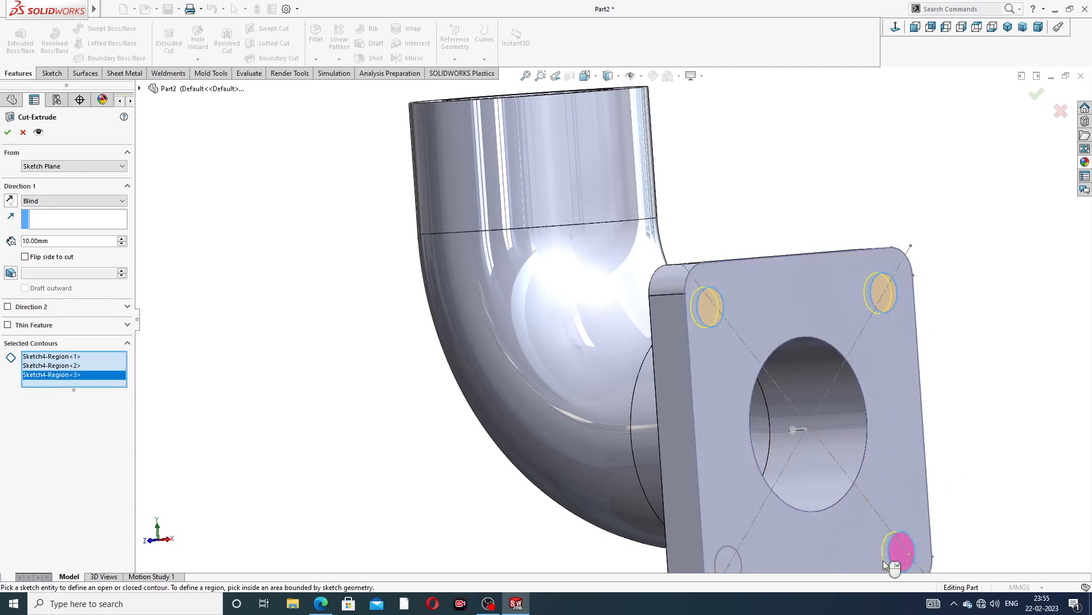
left_click(725, 557)
scroll(763, 548, "up", 3)
mouse_move(810, 464)
middle_mouse_down()
mouse_move(778, 395)
mouse_move(801, 421)
mouse_move(762, 410)
middle_mouse_up()
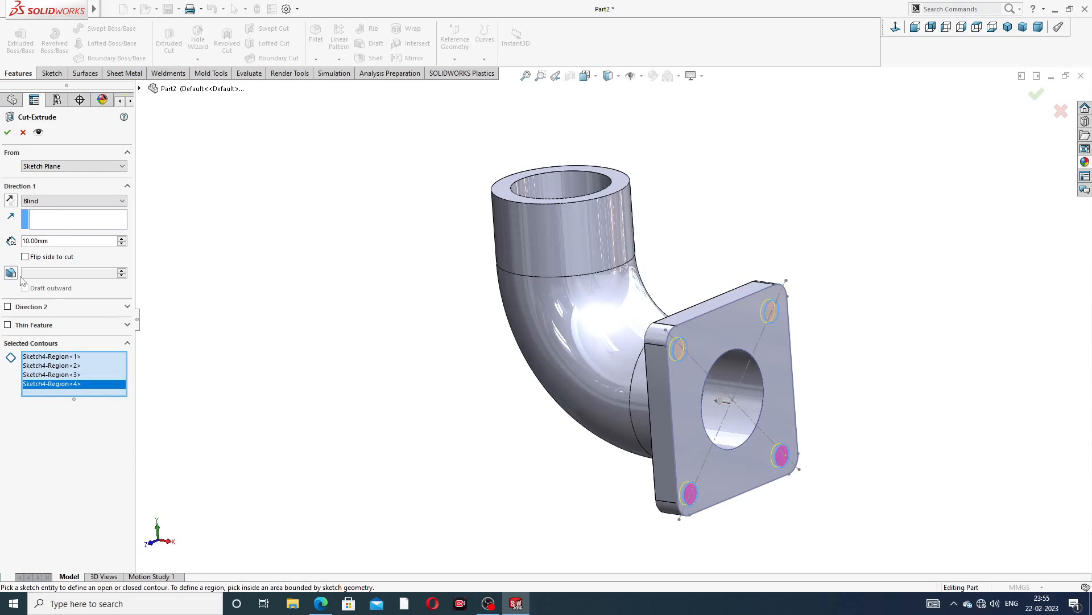
type("20")
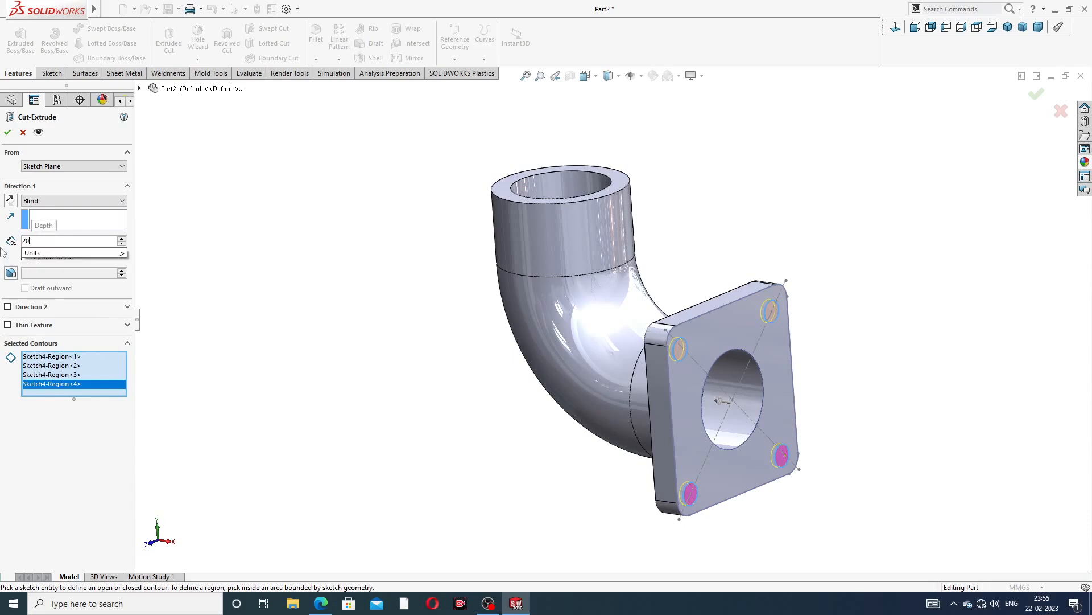
key("Return")
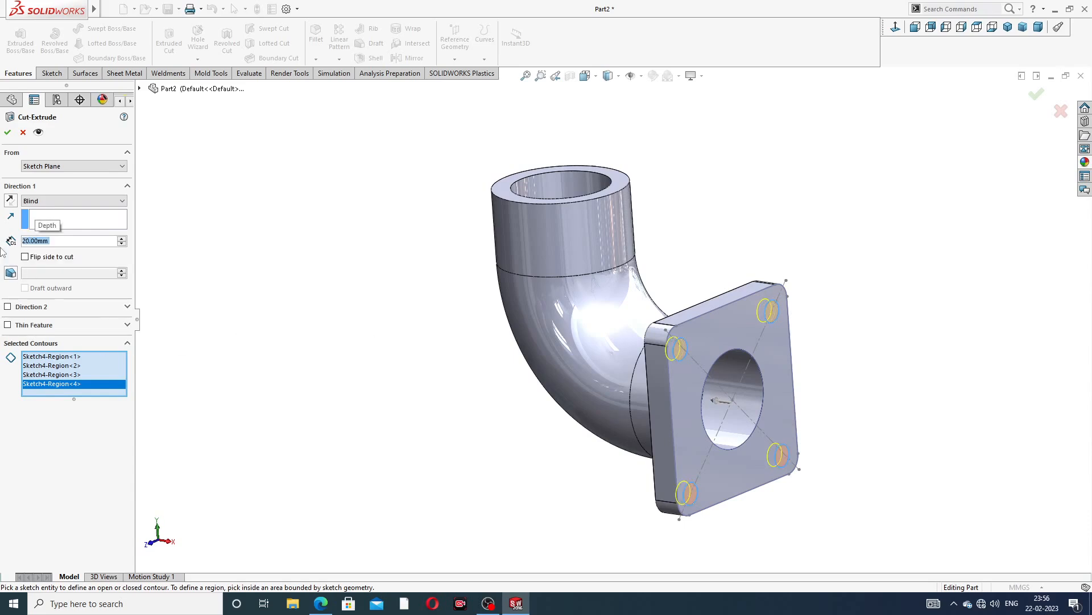
left_click(7, 132)
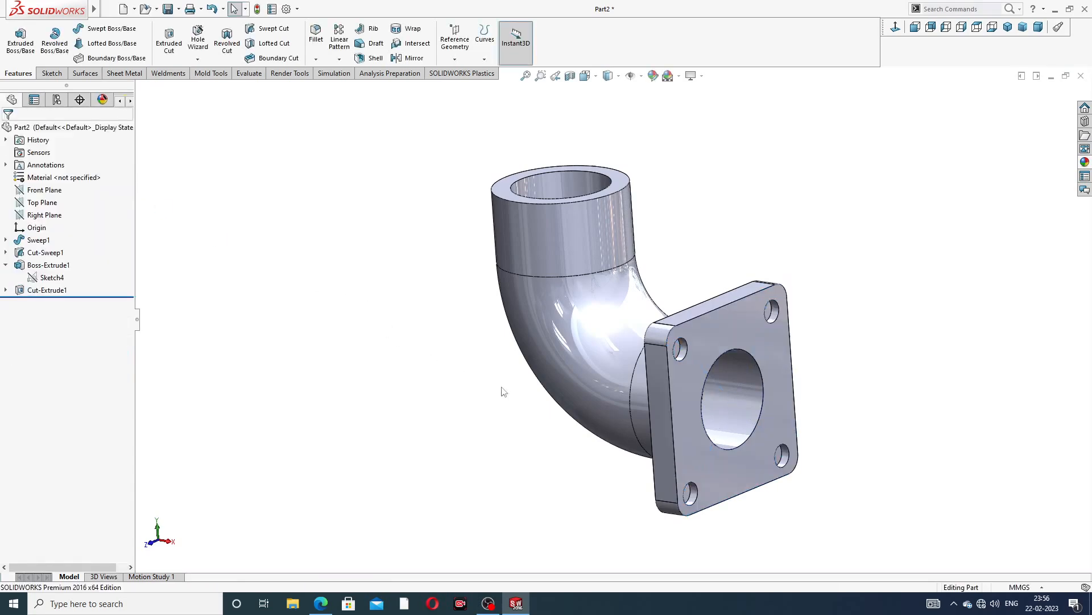
Open a new sketch on the bottom face of the upper-left bolt hole and view it face-on
middle_click_drag(501, 392, 550, 411)
scroll(678, 387, "up", 2)
middle_click_drag(679, 383, 633, 353)
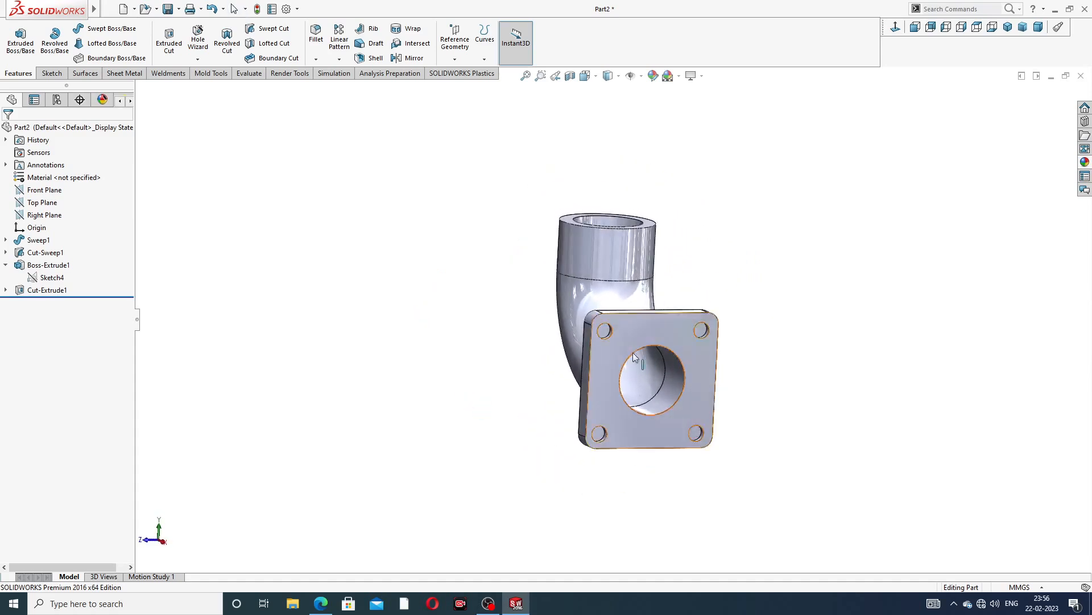
scroll(643, 352, "down", 3)
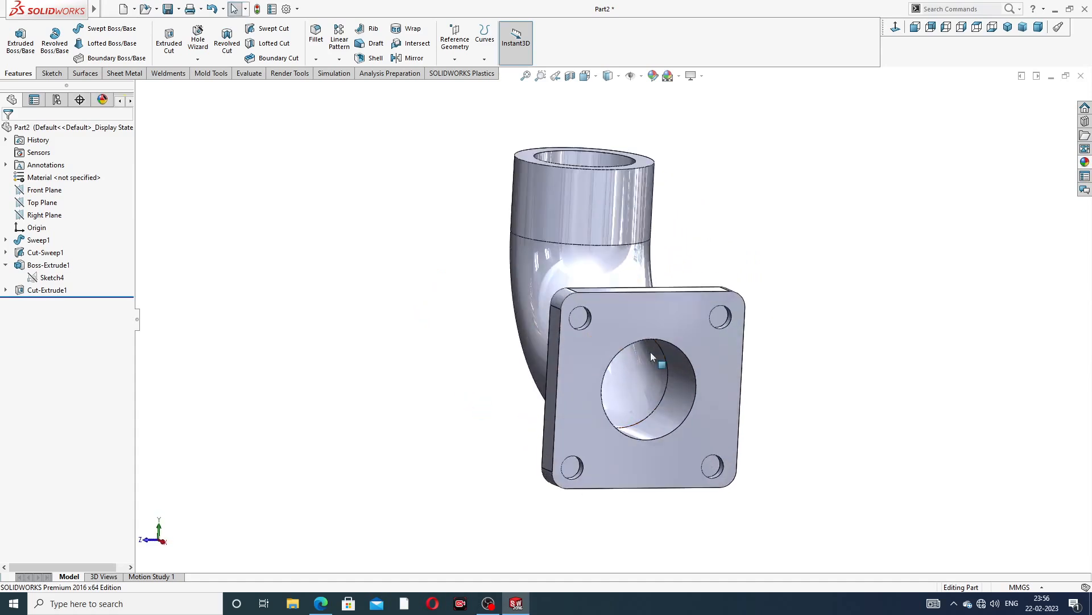
left_click(582, 319)
left_click(630, 298)
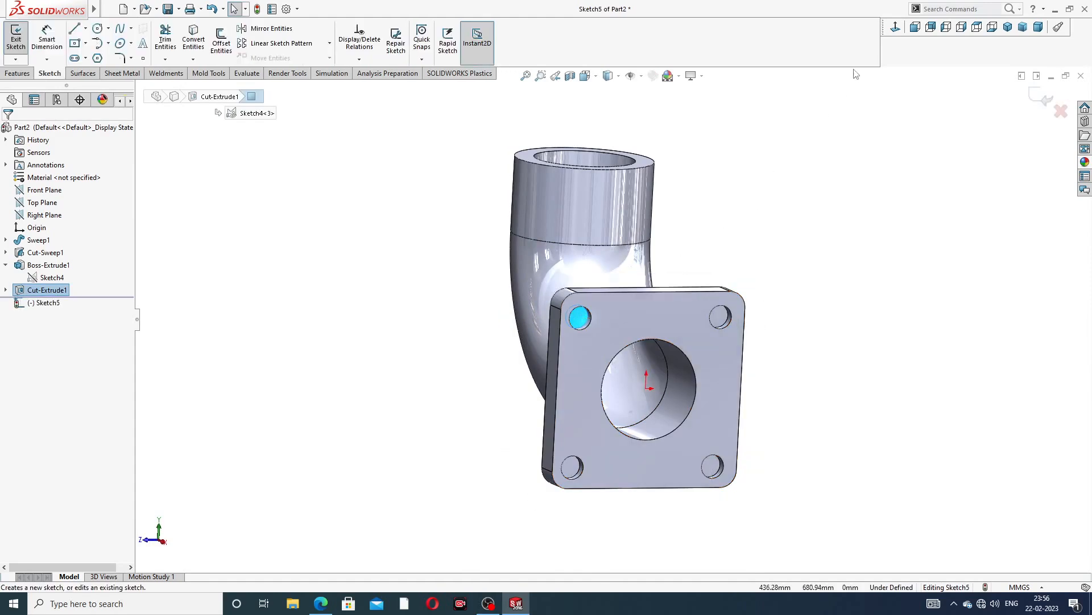
left_click(895, 27)
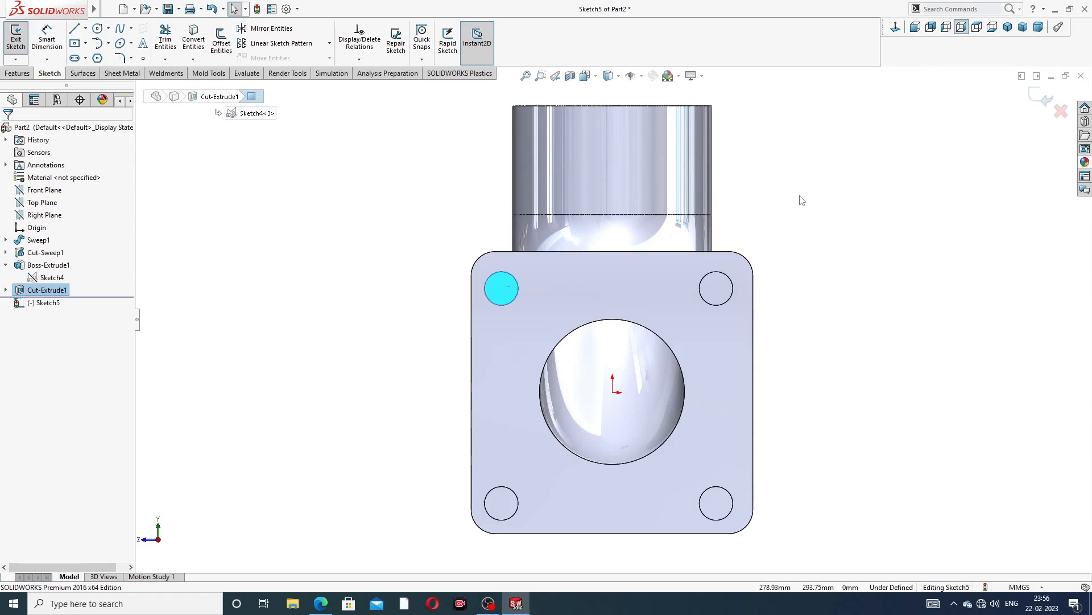
scroll(589, 351, "down", 2)
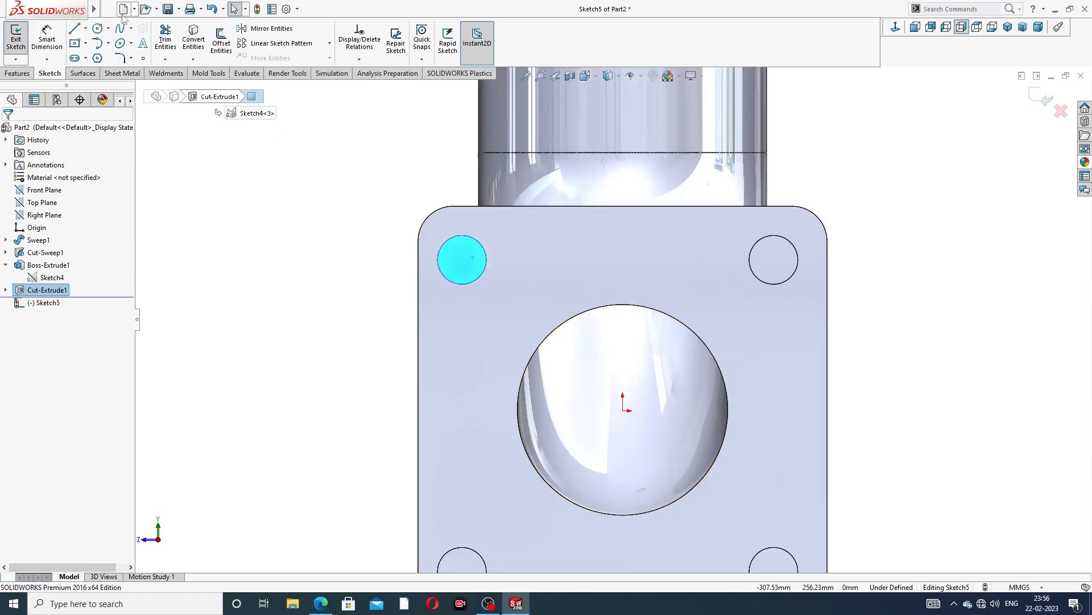
Sketch a circle of about 13 mm radius centred in each of the four bolt holes
left_click(98, 28)
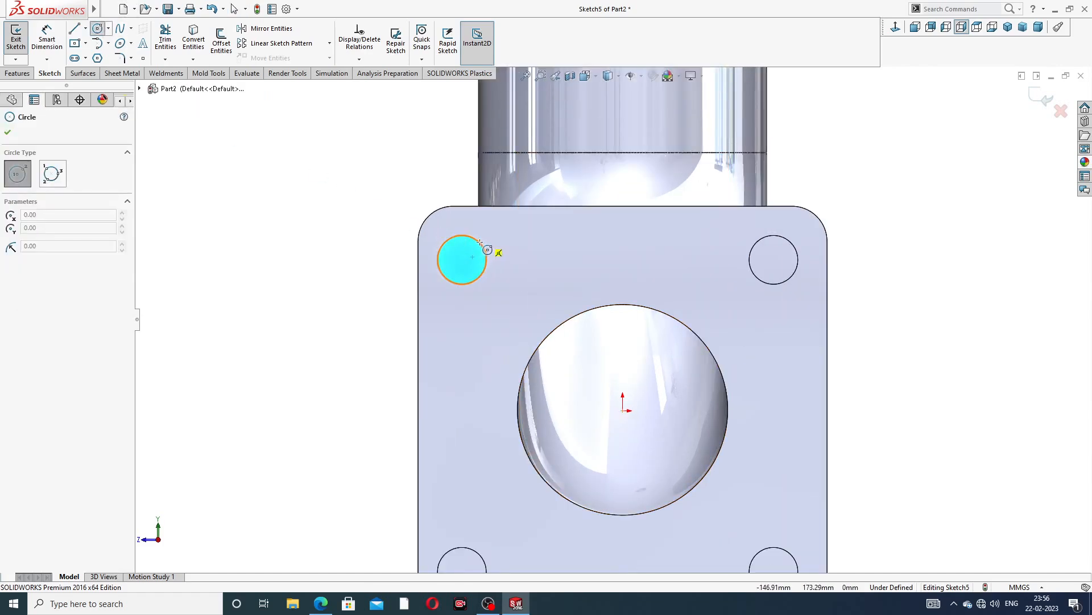
left_click(462, 259)
left_click(475, 259)
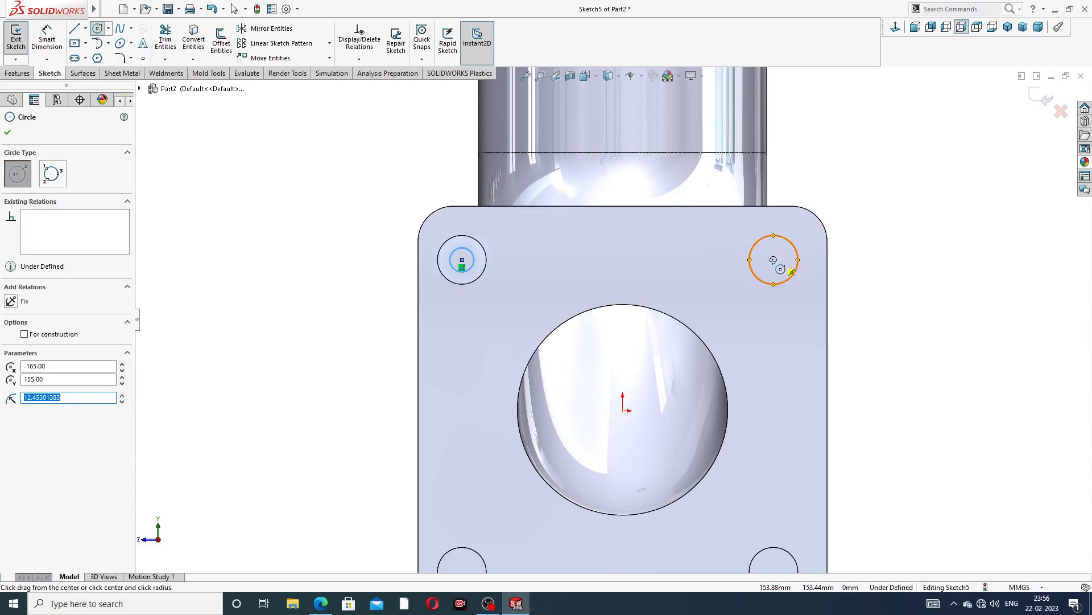
left_click(773, 259)
left_click(788, 267)
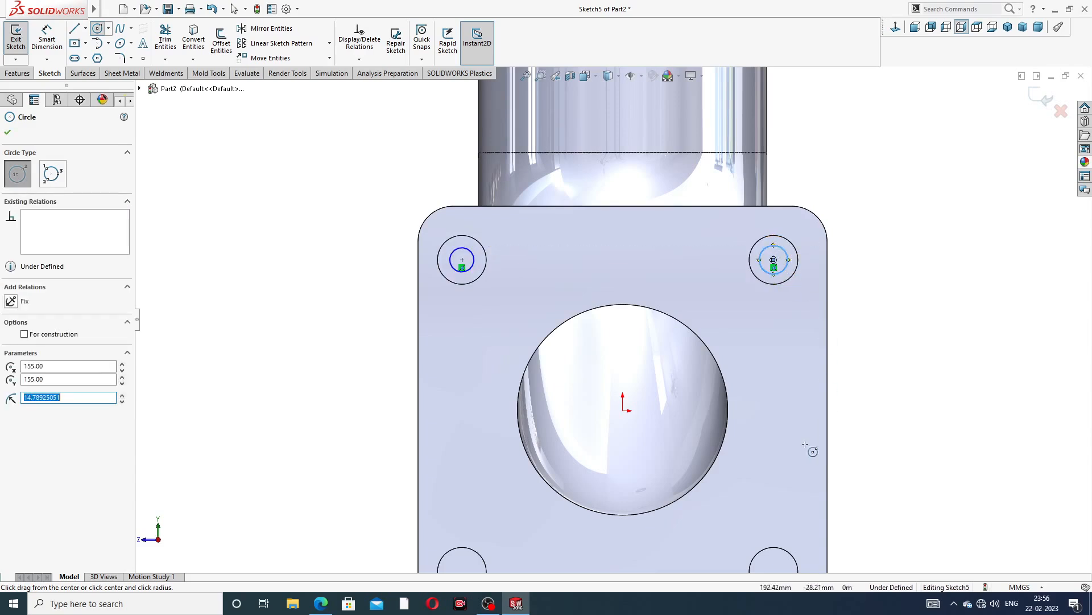
key("f")
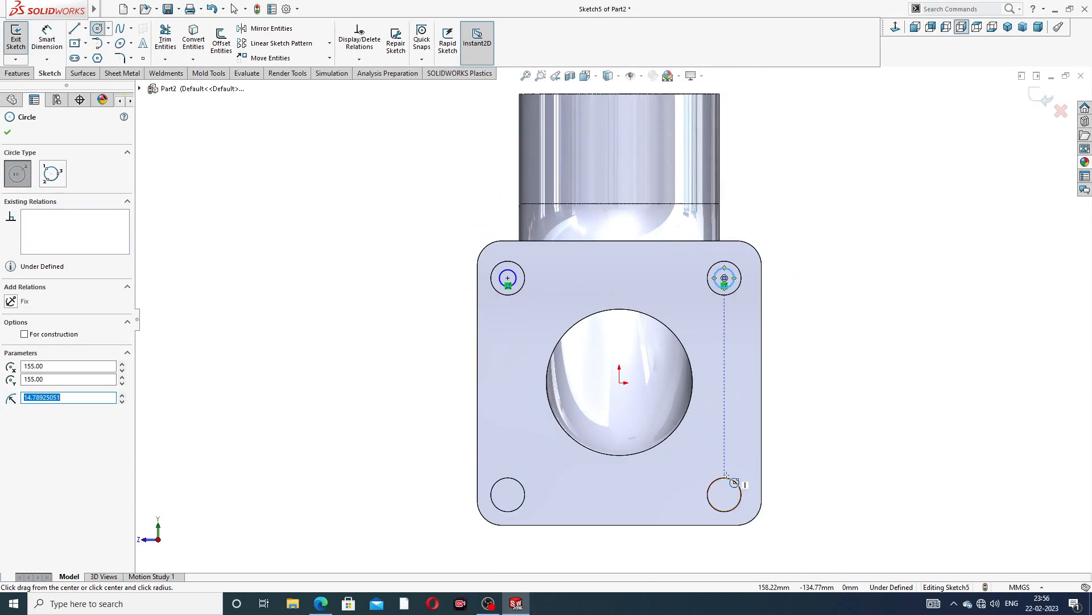
left_click(724, 494)
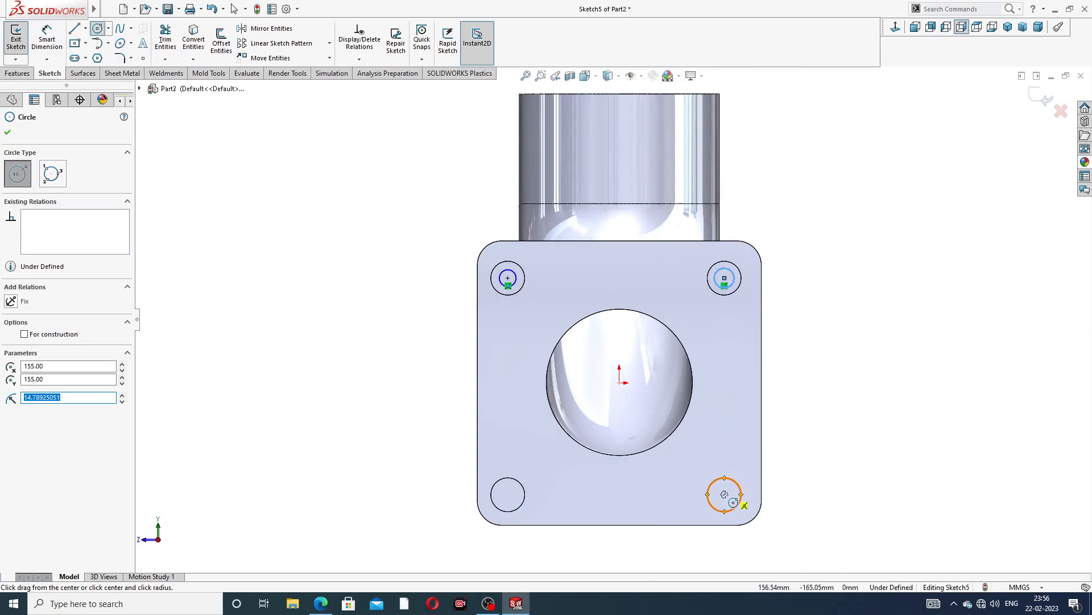
left_click(724, 494)
left_click(726, 485)
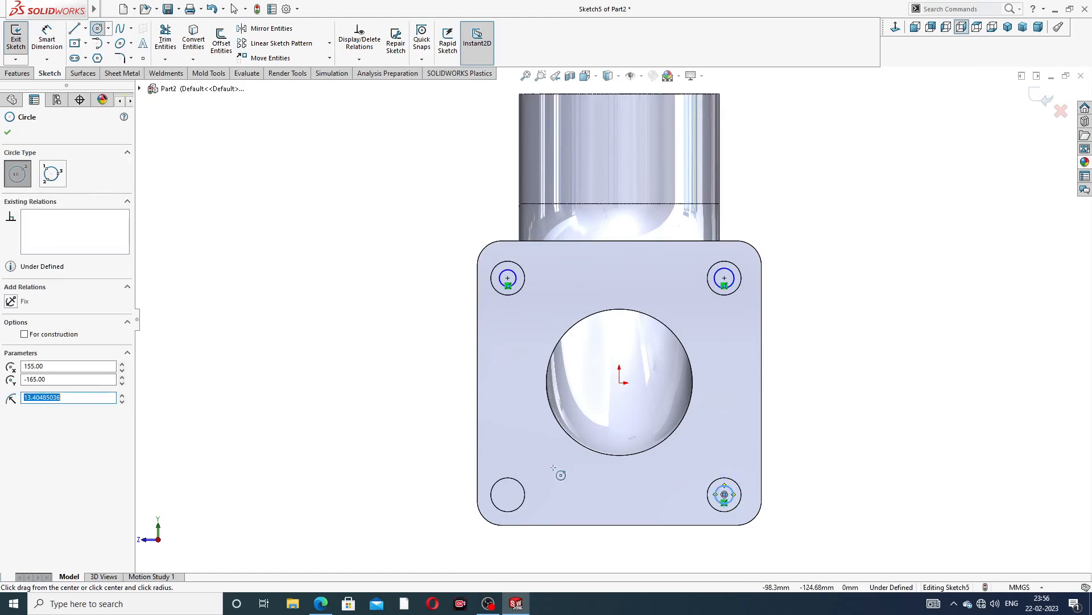
scroll(538, 502, "down", 3)
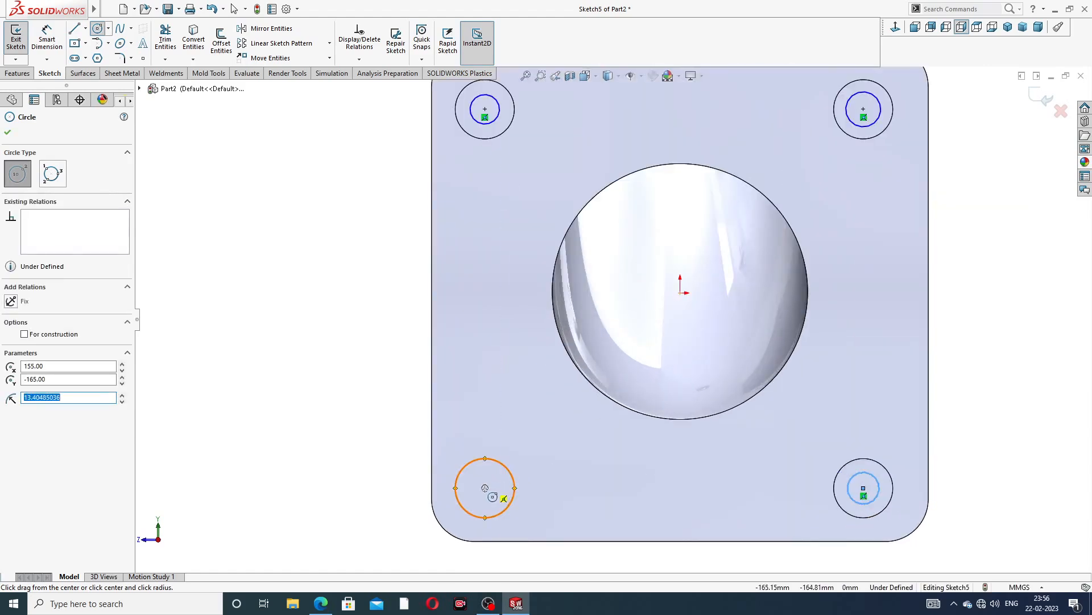
left_click(485, 487)
left_click(496, 477)
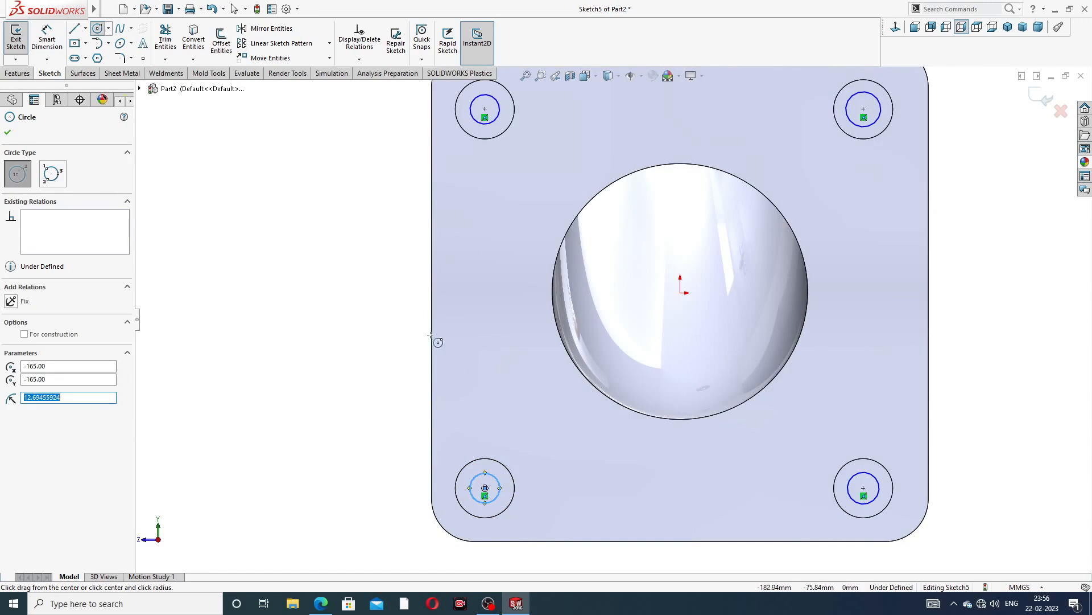
Make the four bolt-hole circles equal to one another
right_click(358, 237)
left_click(376, 238)
left_click(501, 105)
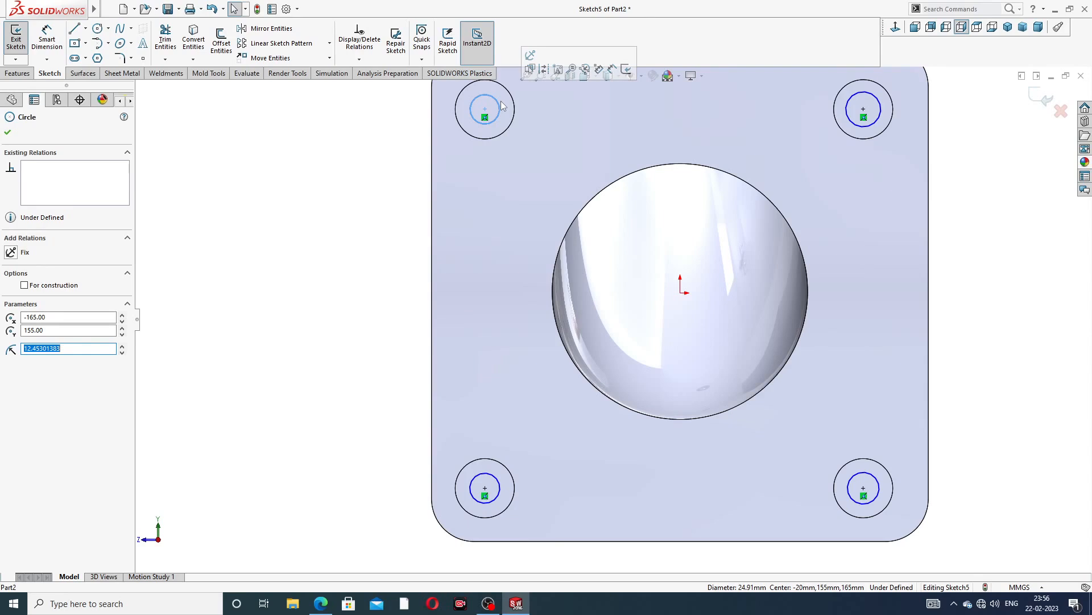
left_click(496, 476, "ctrl")
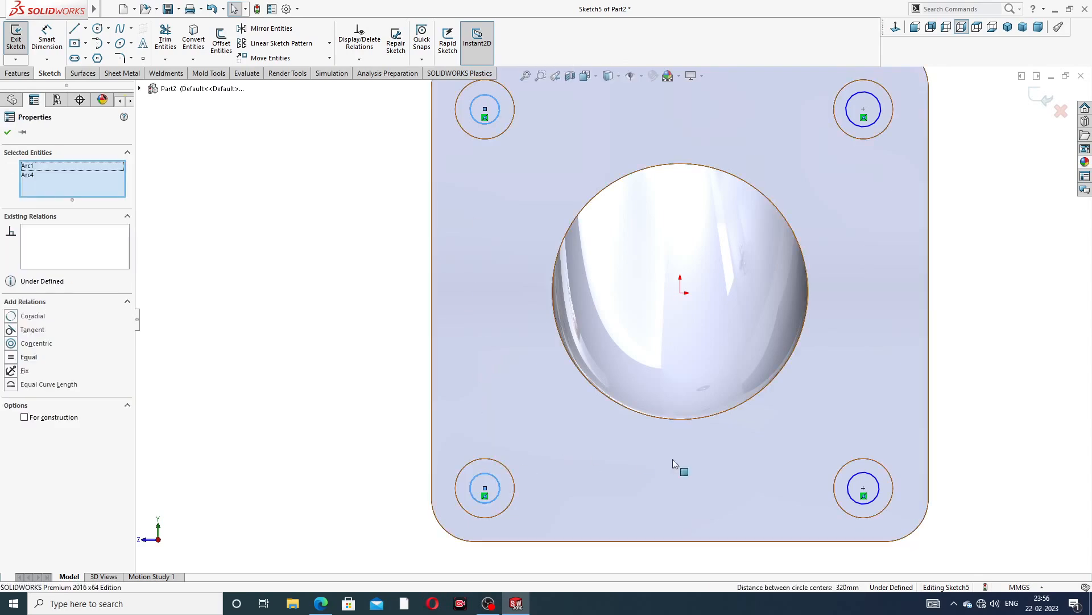
left_click(847, 485, "ctrl")
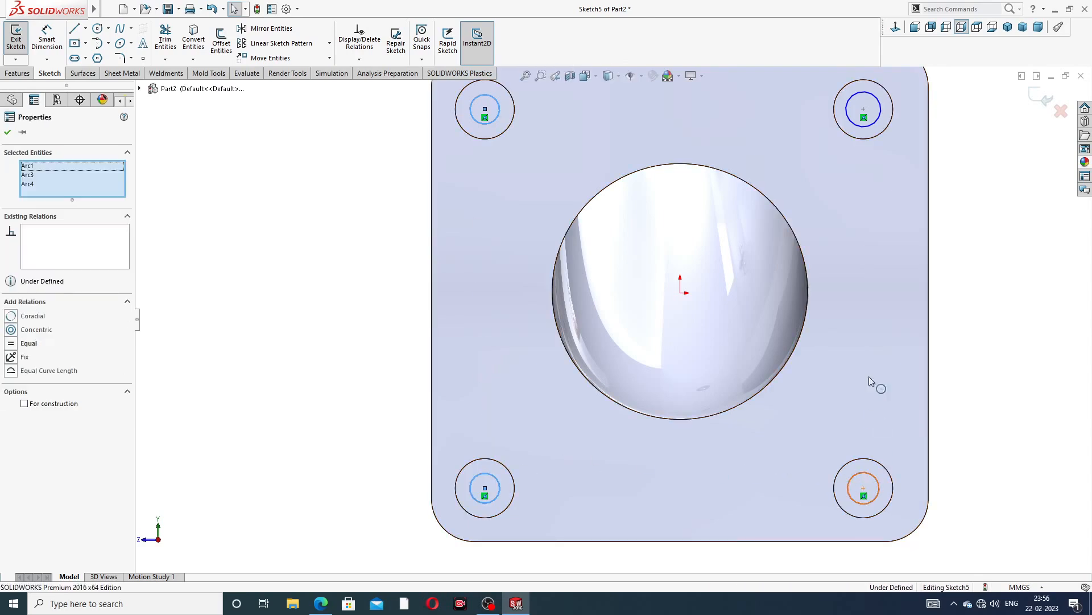
left_click(869, 127, "ctrl")
left_click(933, 82)
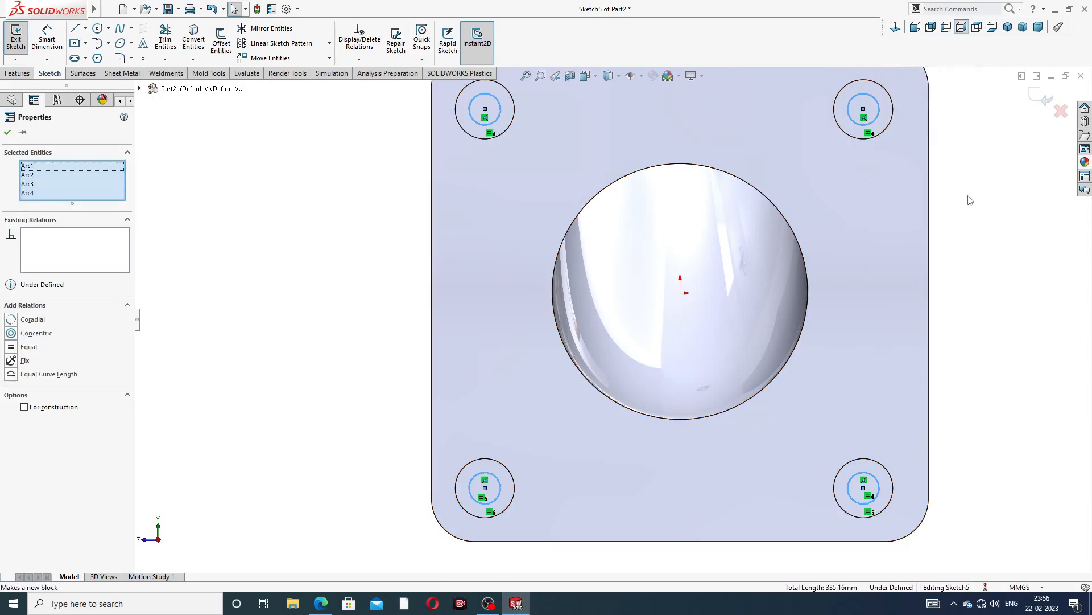
key("Escape")
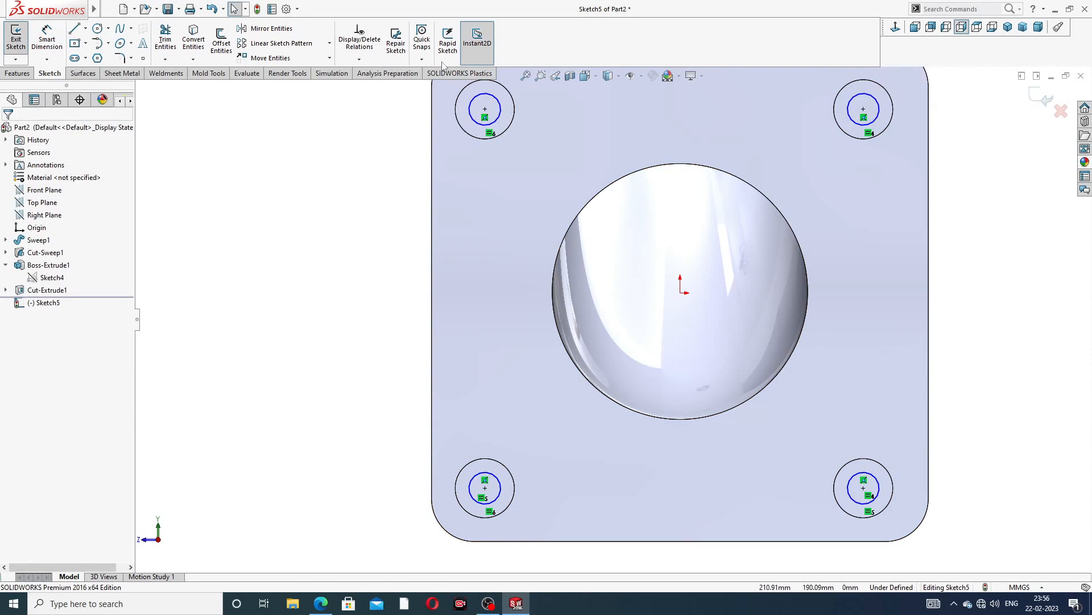
Dimension the upper-left circle's diameter as 24 mm
left_click(47, 40)
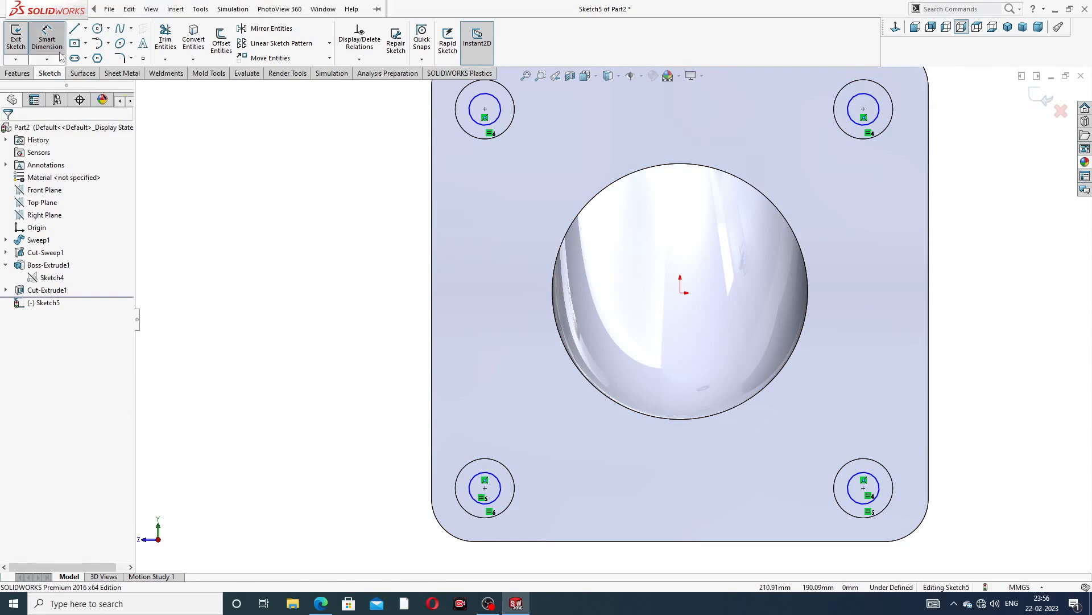
left_click(474, 113)
left_click(390, 116)
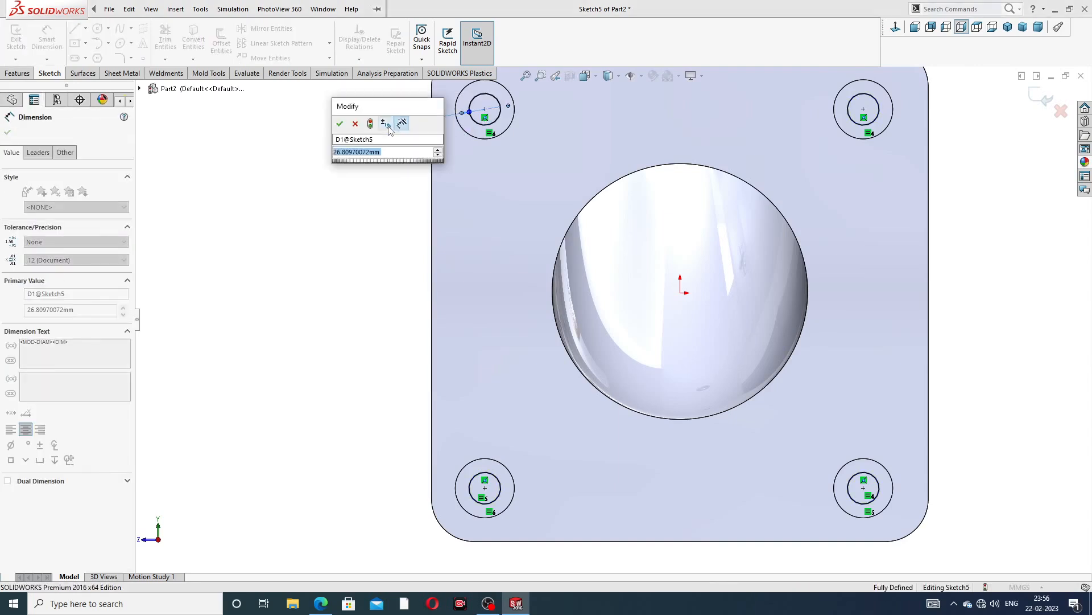
type("24")
key("Return")
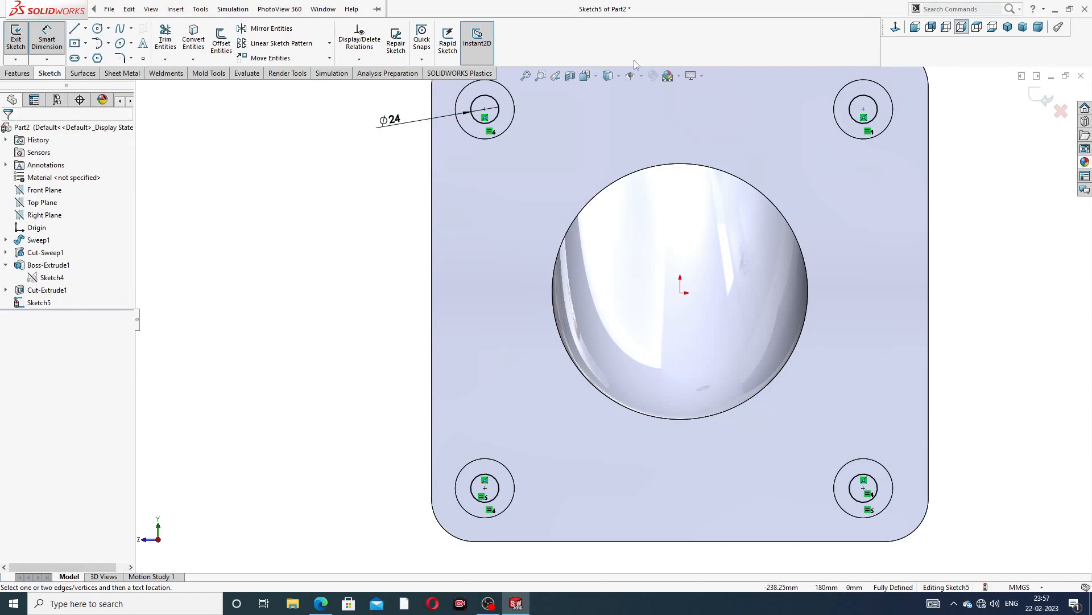
scroll(740, 158, "up", 4)
scroll(656, 185, "down", 2)
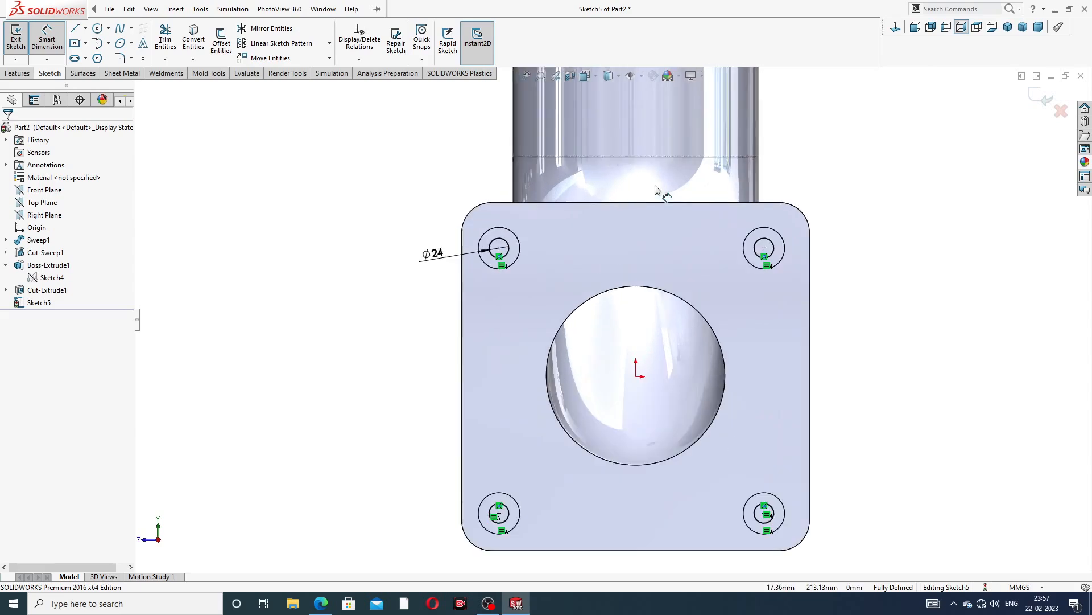
right_click(395, 178)
left_click(421, 170)
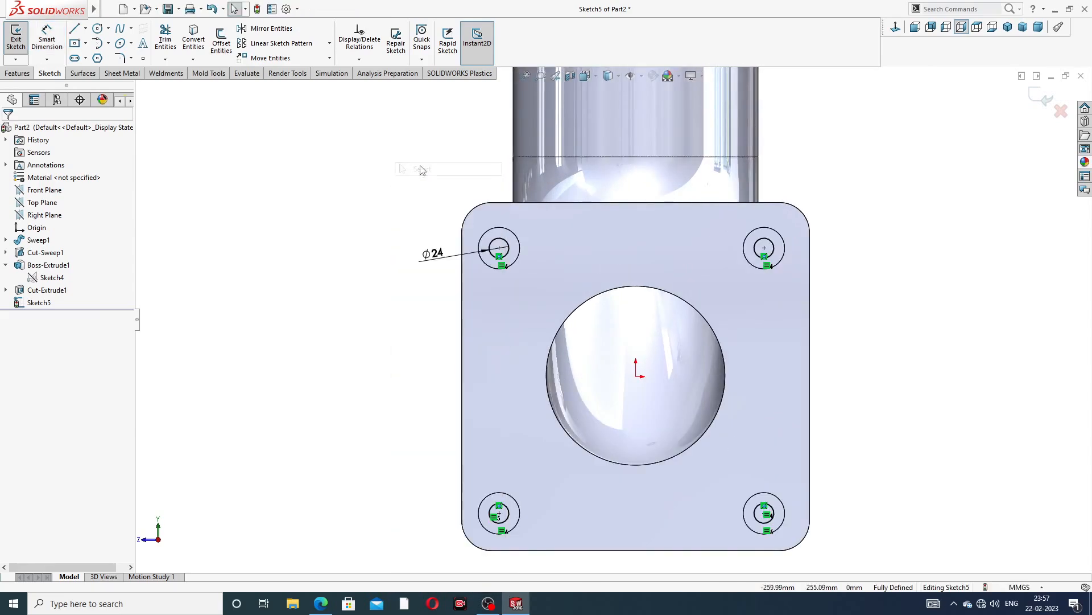
Extruded Cut the four 24 mm circles Up To Surface, ending at the flange's face toward the pipe
left_click(18, 73)
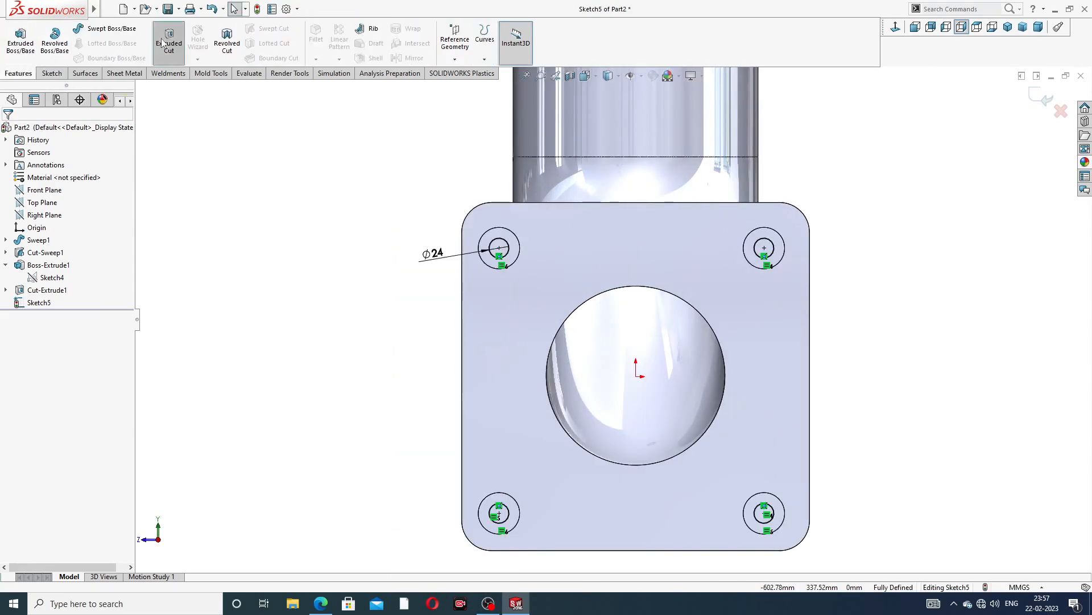
left_click(169, 40)
middle_click_drag(352, 235, 483, 272)
scroll(588, 255, "up", 3)
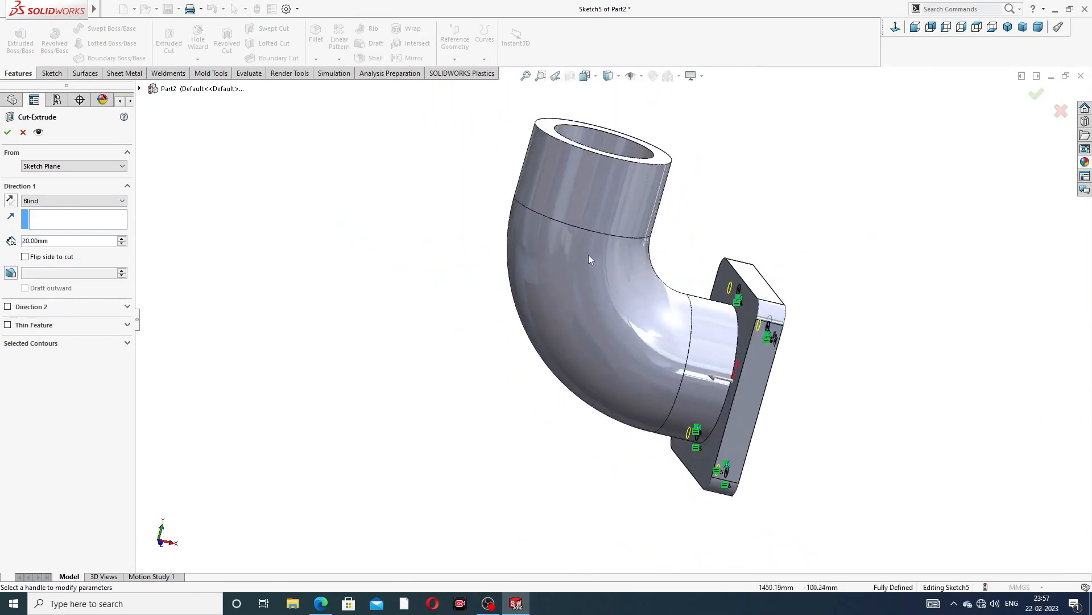
scroll(622, 300, "down", 2)
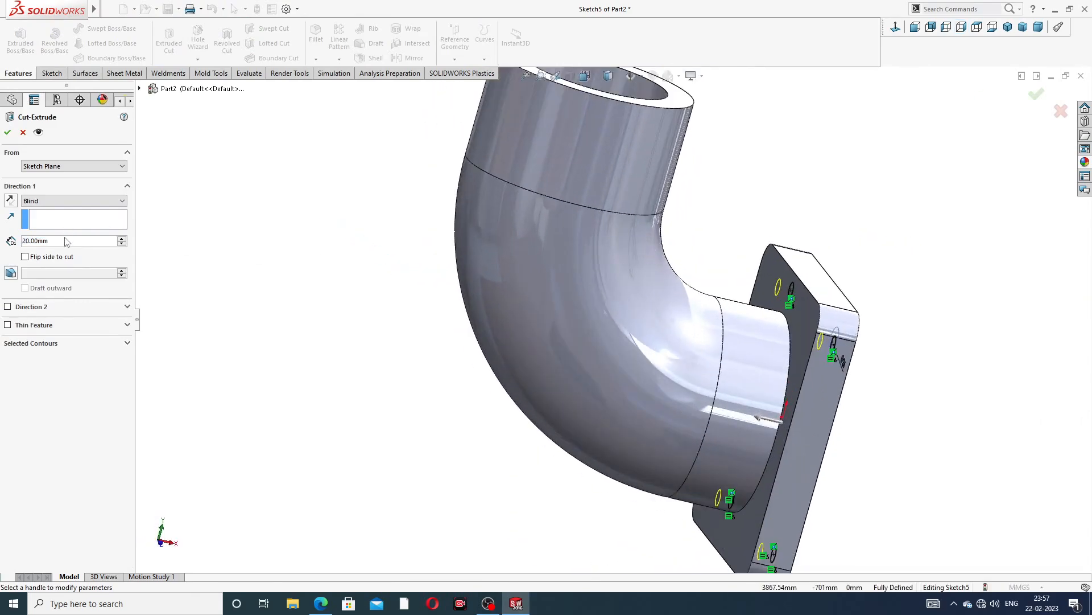
left_click(60, 202)
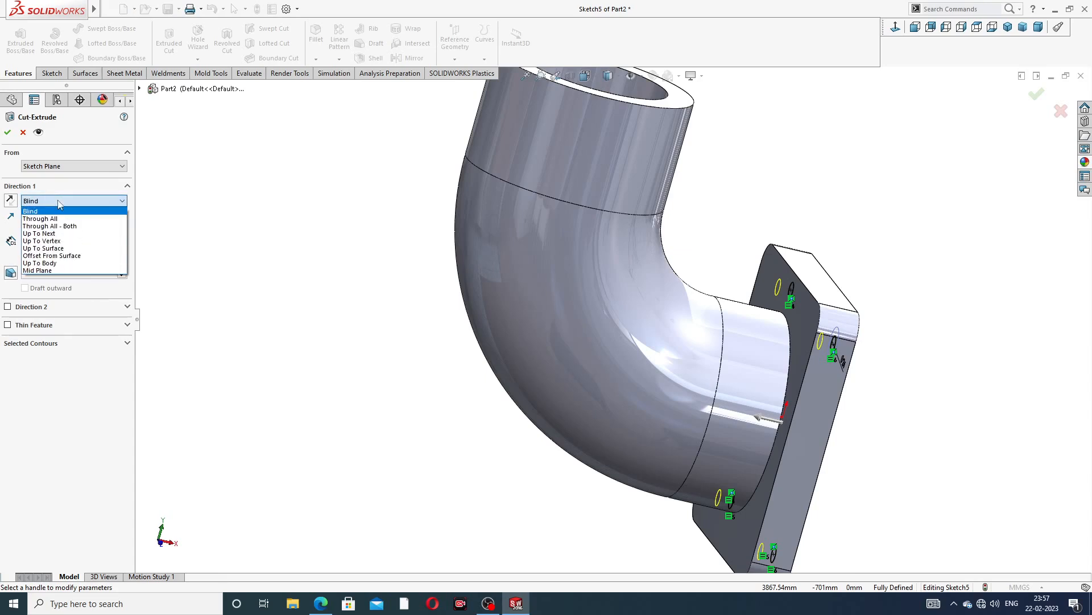
left_click(66, 249)
scroll(780, 352, "down", 5)
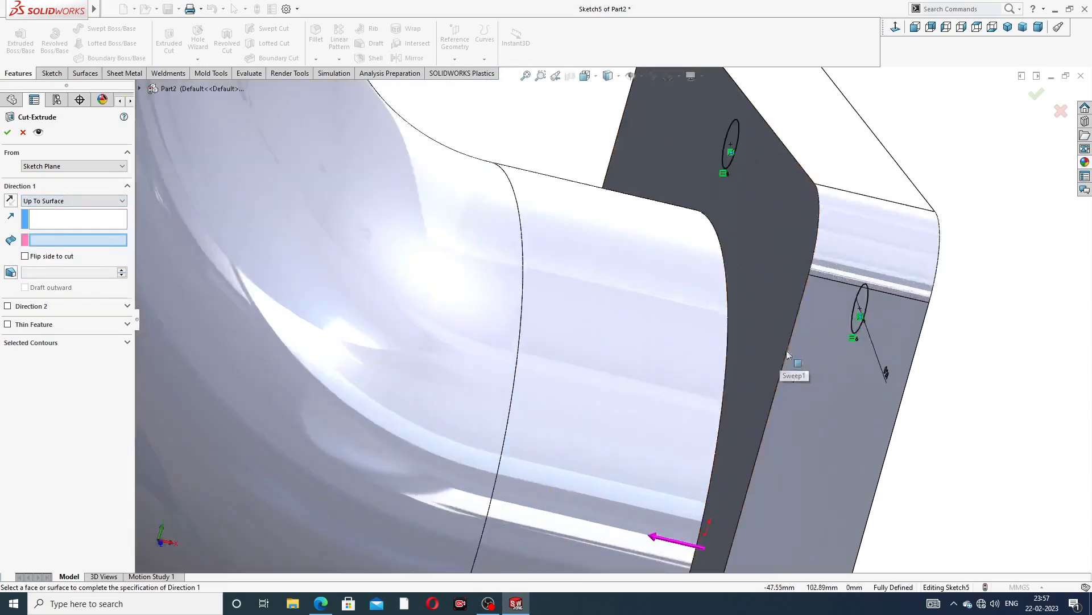
left_click(783, 253)
scroll(793, 270, "up", 4)
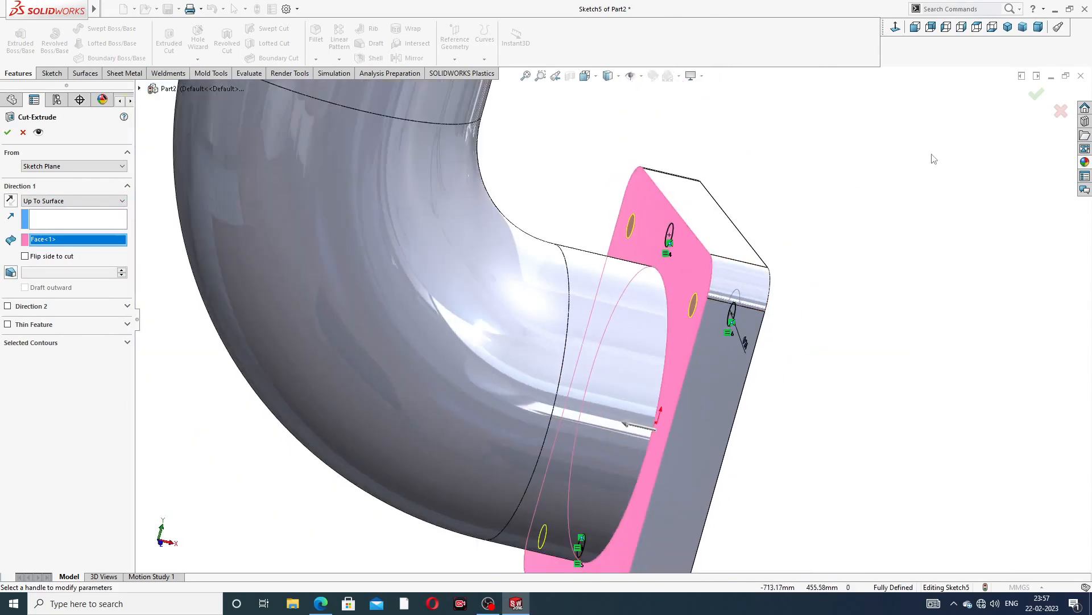
left_click(1035, 95)
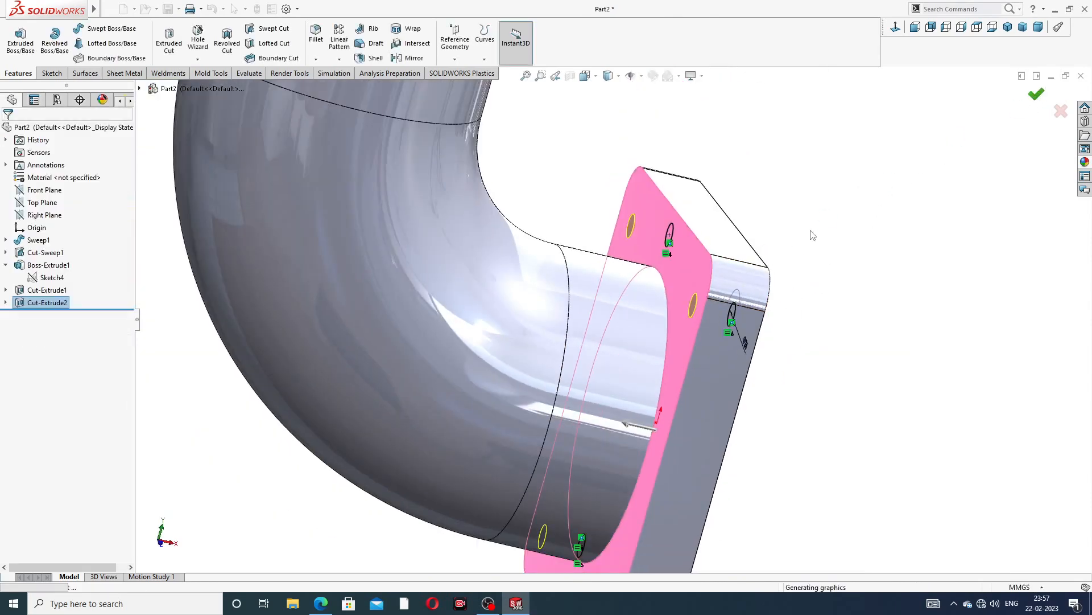
Open a new sketch on the top end face of the upper pipe and view it face-on
scroll(813, 236, "up", 3)
middle_click_drag(749, 285, 716, 269)
scroll(548, 184, "up", 2)
scroll(539, 159, "down", 2)
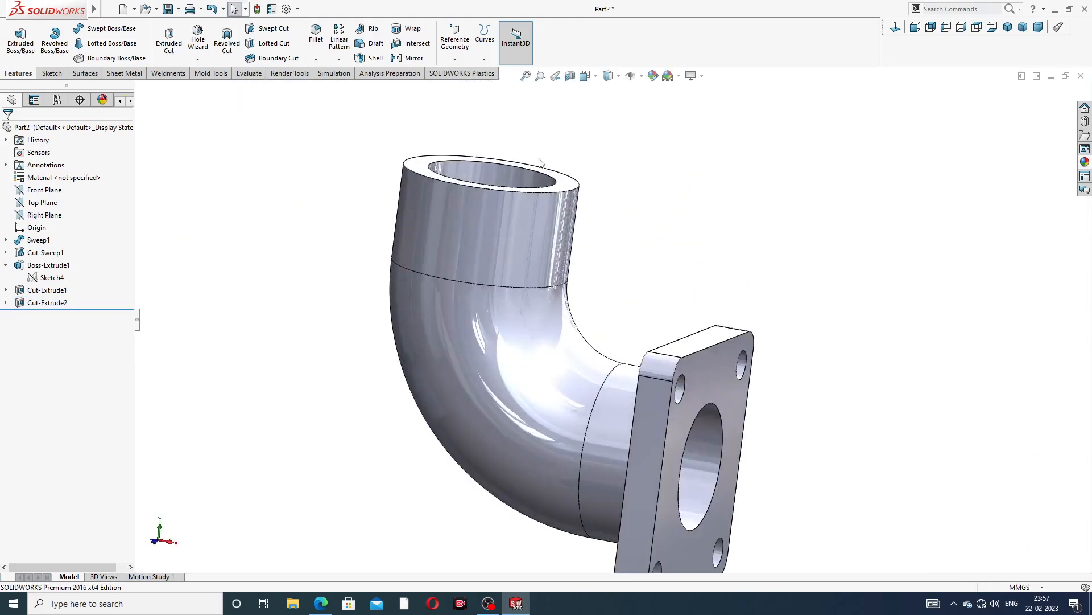
middle_click_drag(539, 159, 544, 221)
left_click(569, 202)
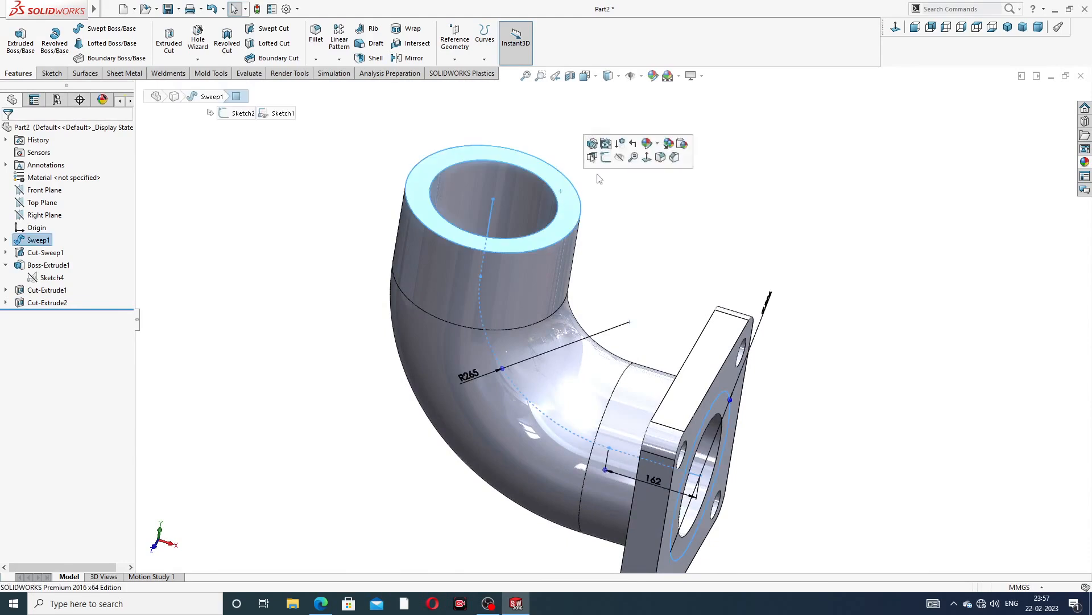
left_click(609, 164)
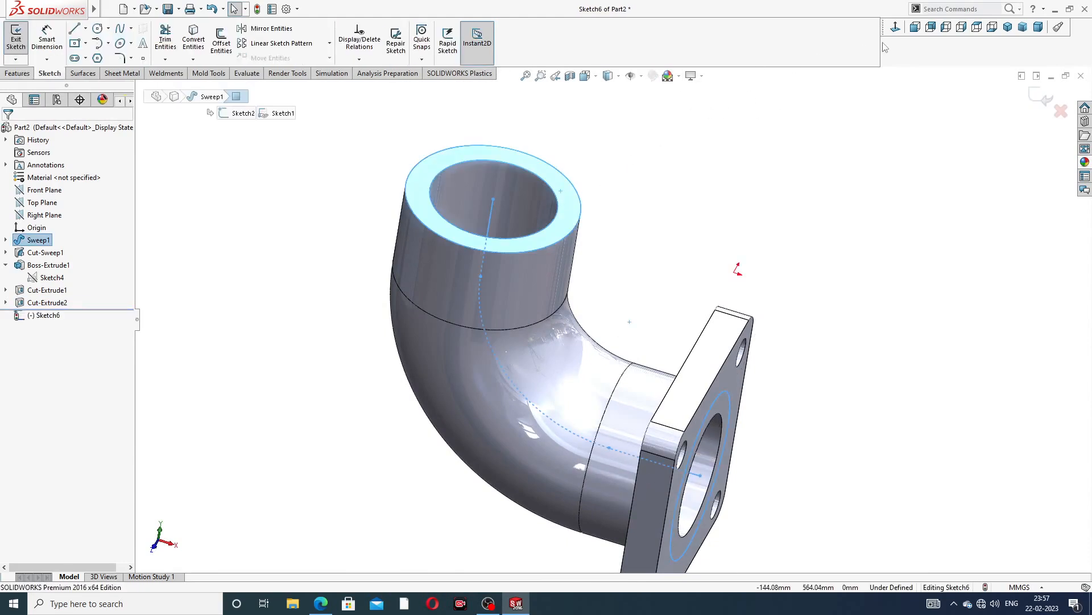
left_click(896, 28)
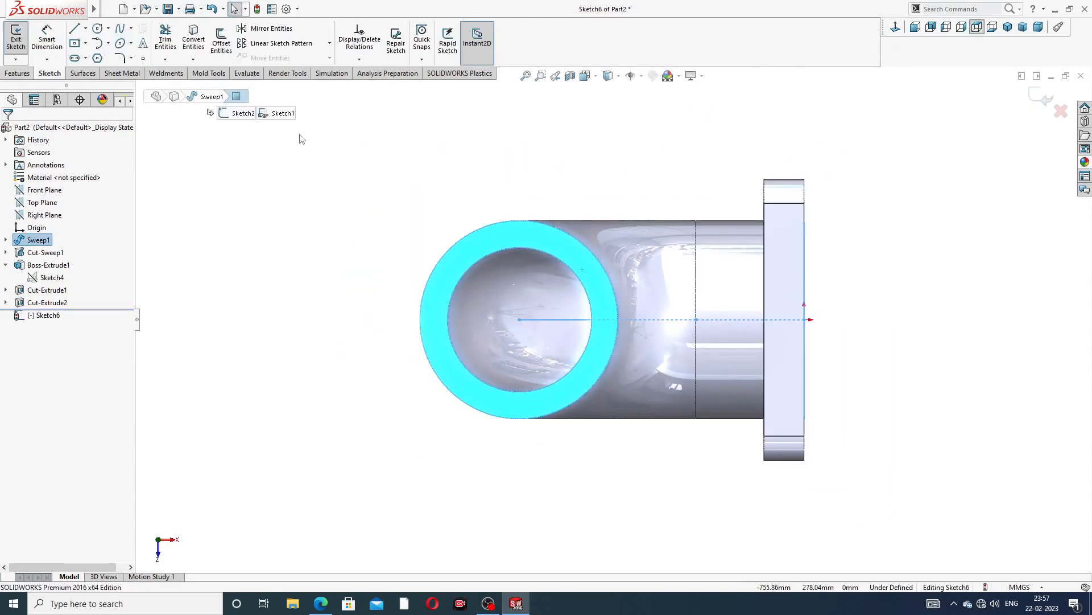
Check the practice drawing, then sketch a circle of about 195 mm radius centred on the pipe's top end face
left_click(320, 604)
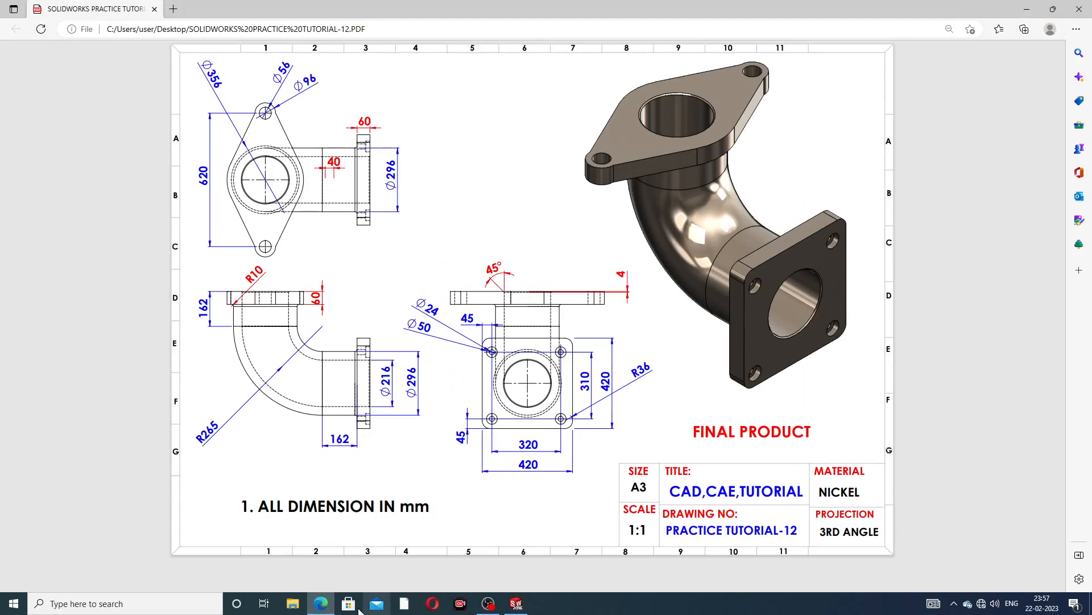
left_click(323, 604)
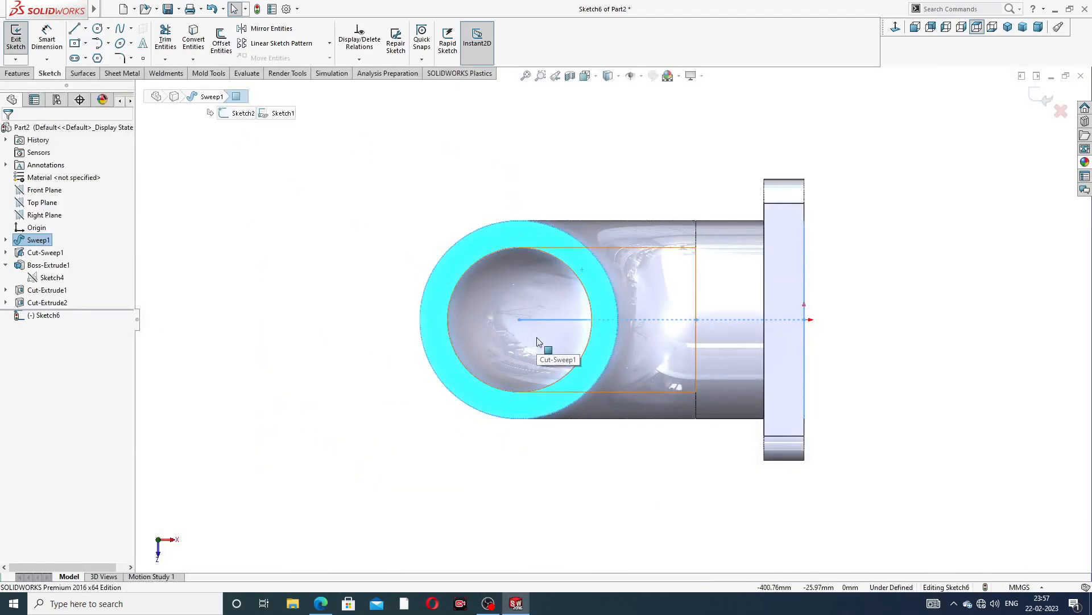
left_click(98, 30)
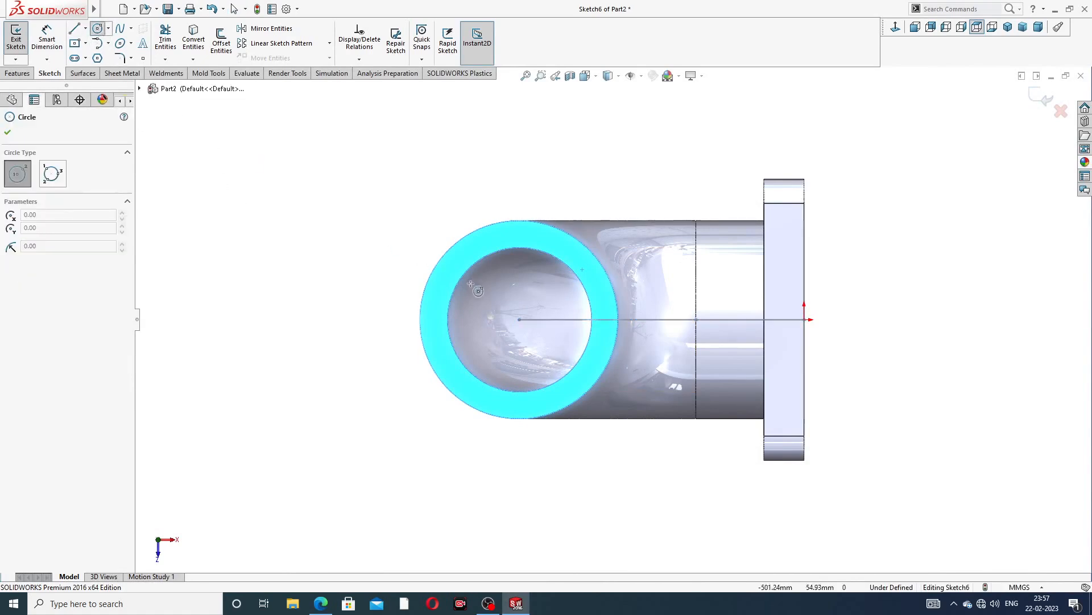
left_click(520, 319)
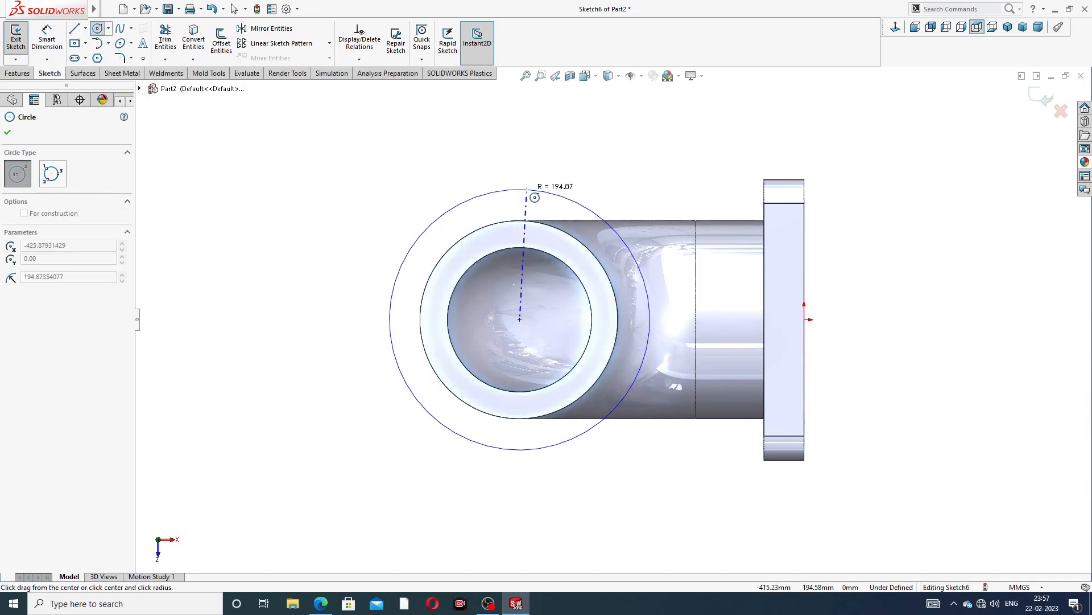
left_click(527, 190)
right_click(411, 164)
left_click(424, 166)
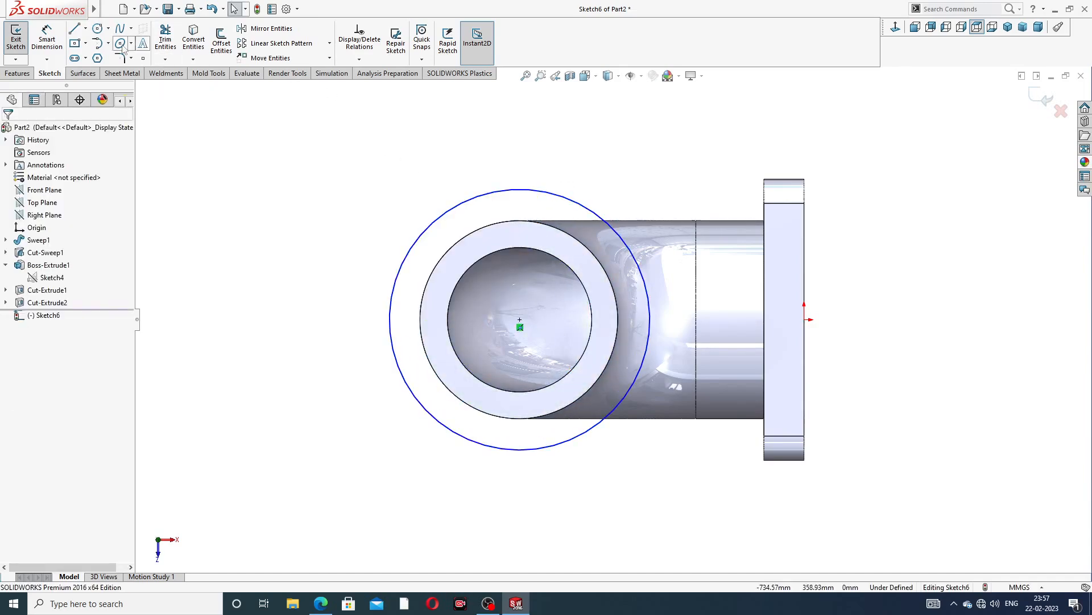
Draw a vertical construction centerline about 565 mm long through the circle's centre
left_click(86, 30)
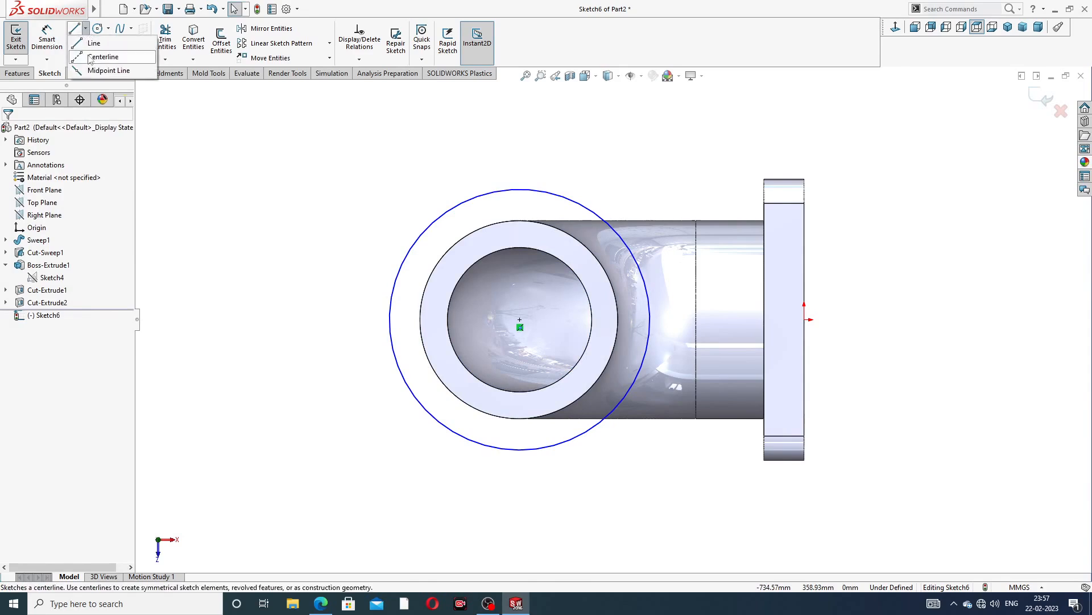
left_click(102, 51)
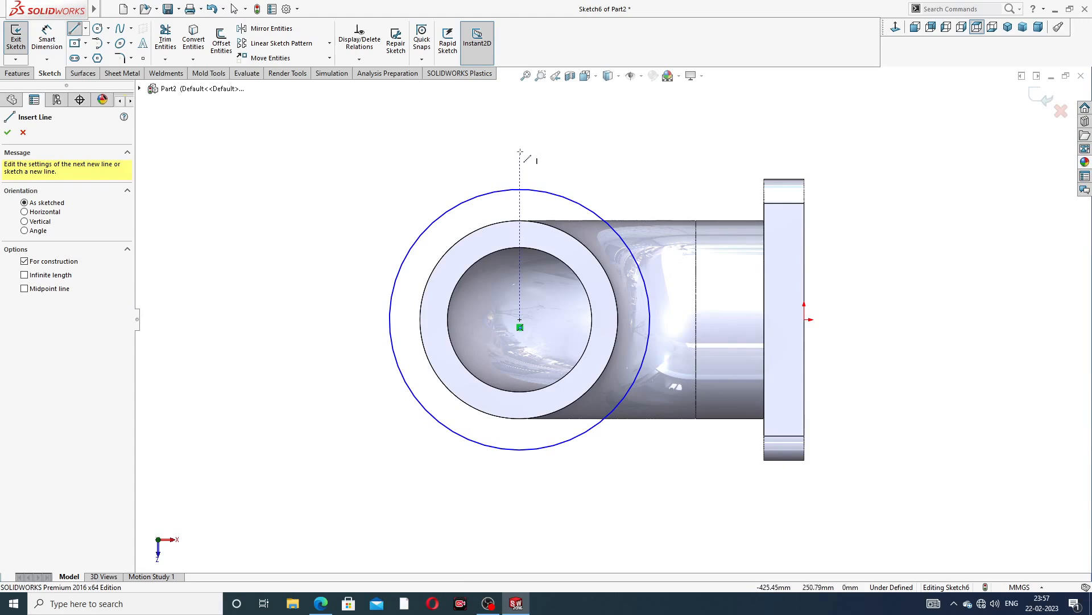
left_click(519, 131)
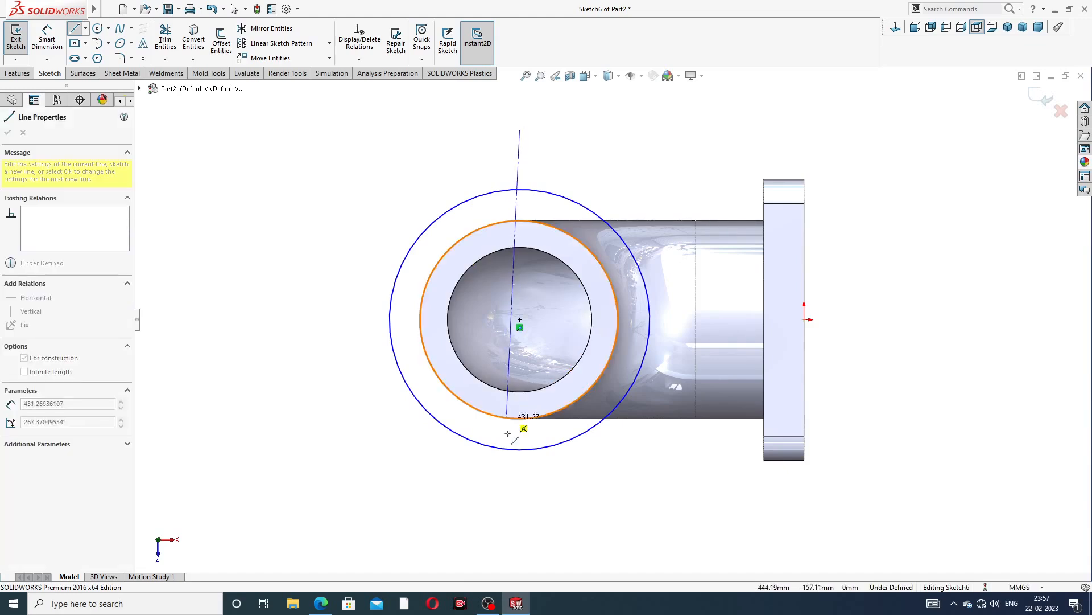
left_click(518, 508)
right_click(601, 409)
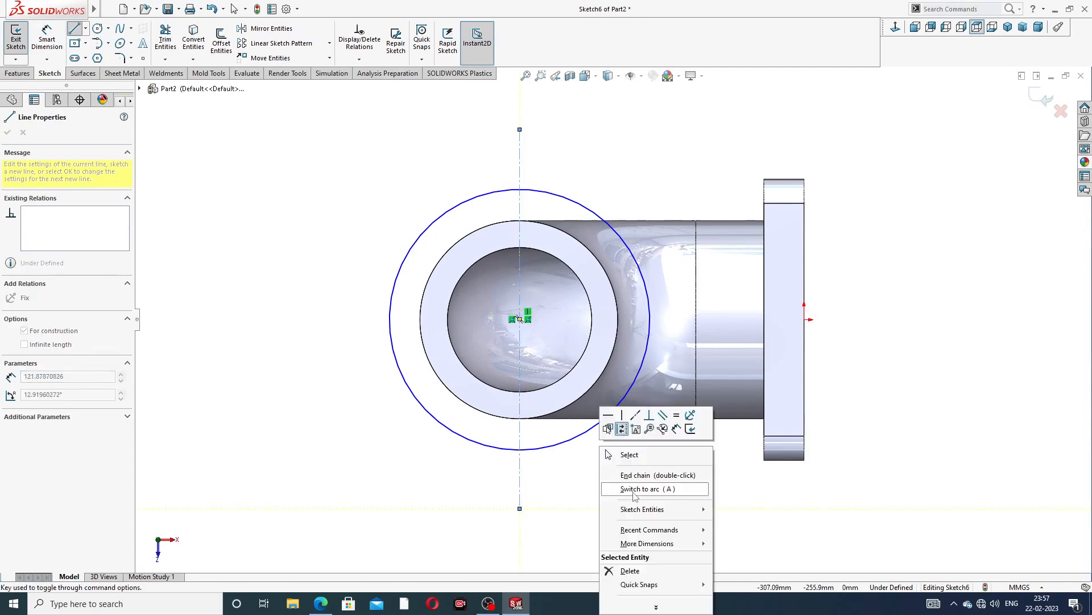
left_click(680, 451)
Sketch two concentric circles centred at the centerline's upper endpoint
scroll(612, 272, "up", 5)
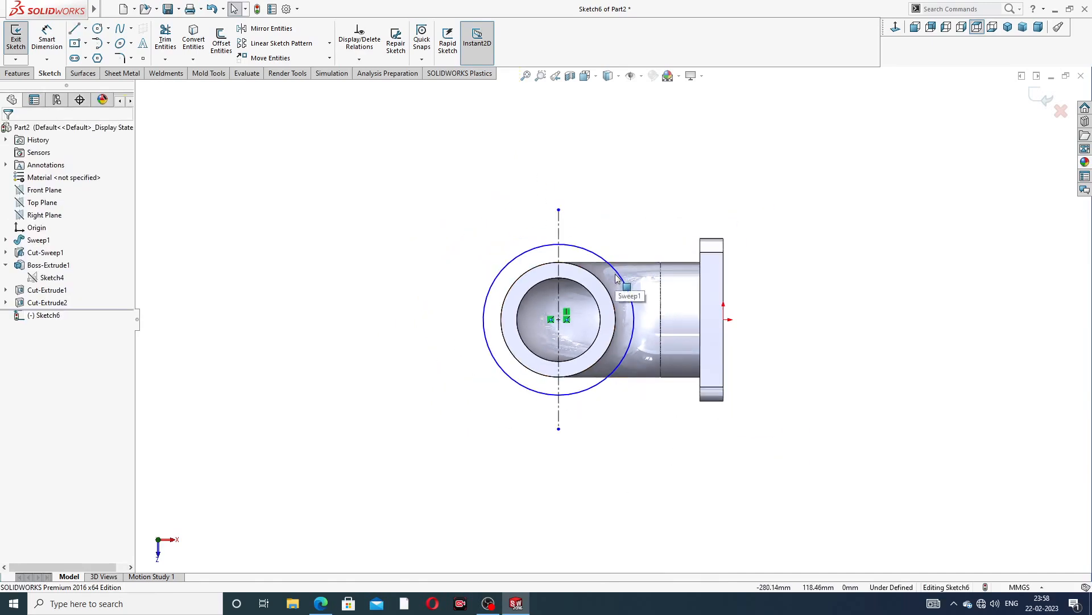
scroll(618, 276, "down", 3)
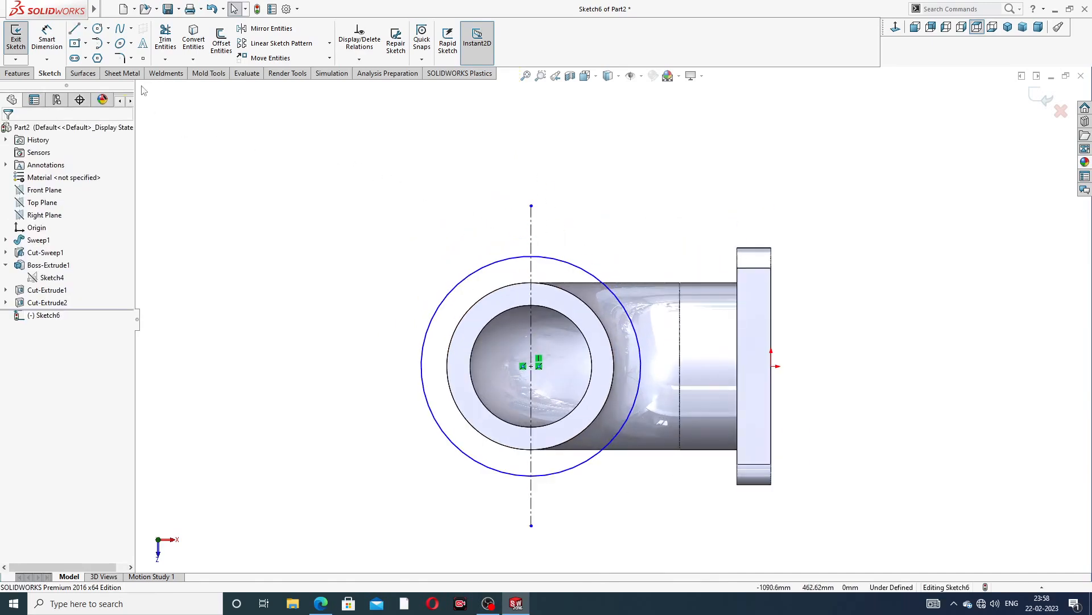
left_click(100, 29)
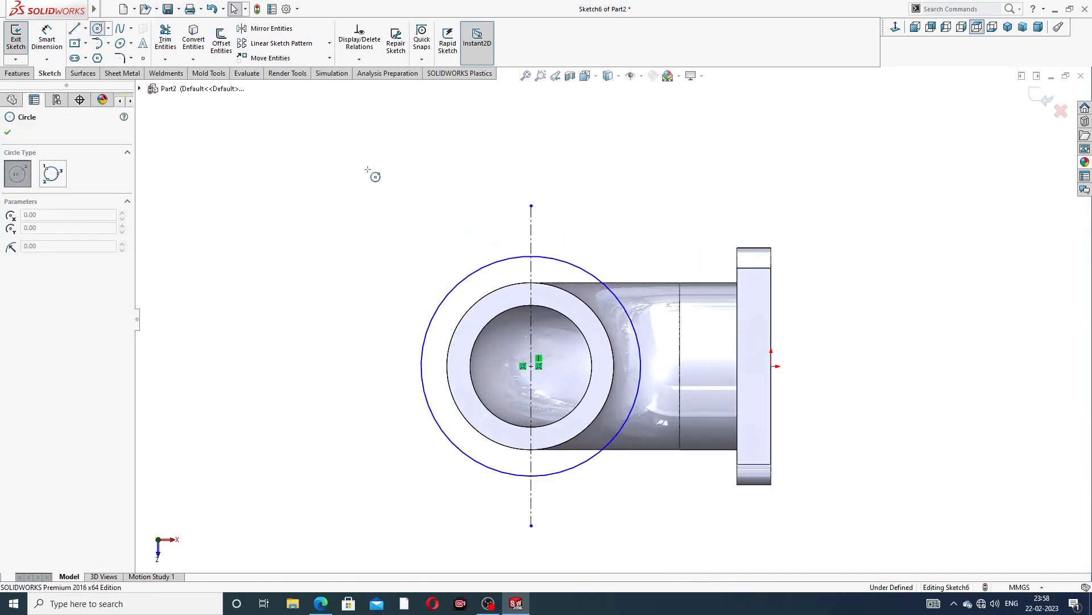
left_click(530, 205)
left_click(566, 196)
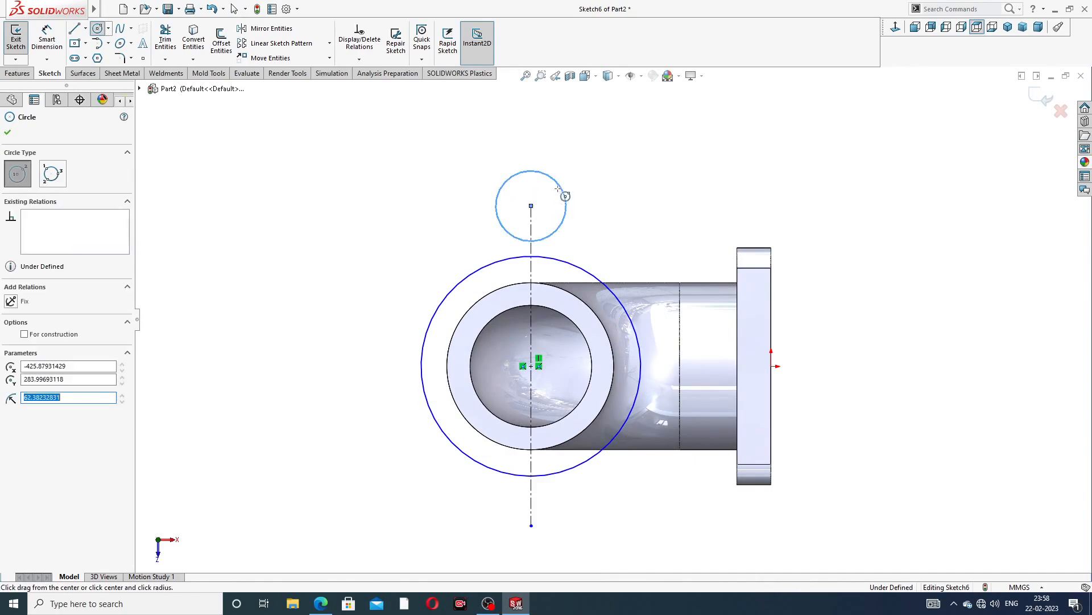
left_click(531, 205)
left_click(541, 189)
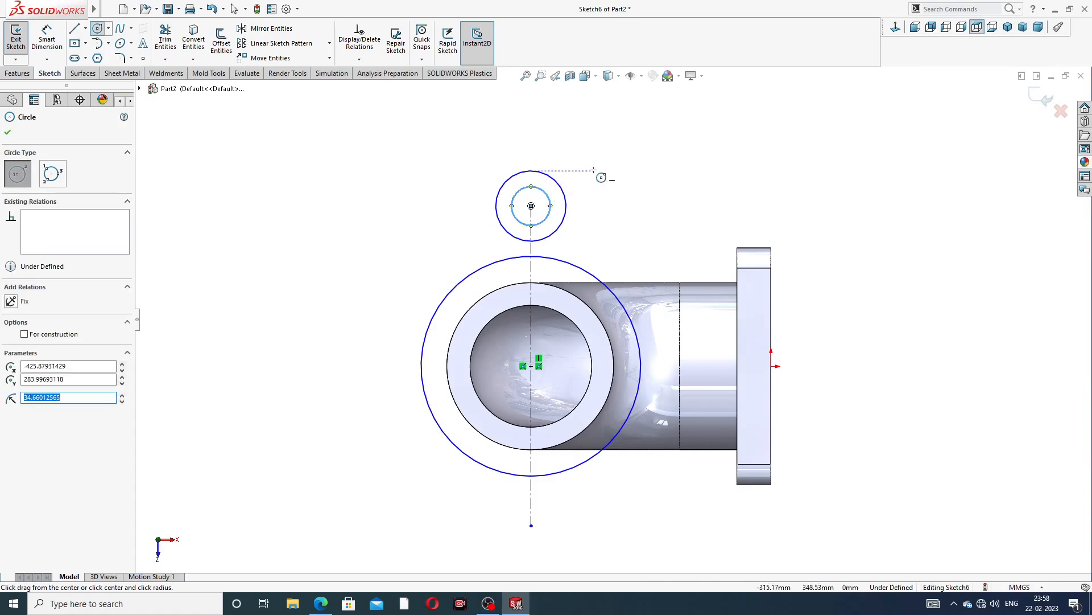
Draw a line from the upper bolt circle's outer edge down to the large flange circle
right_click(605, 178)
left_click(621, 179)
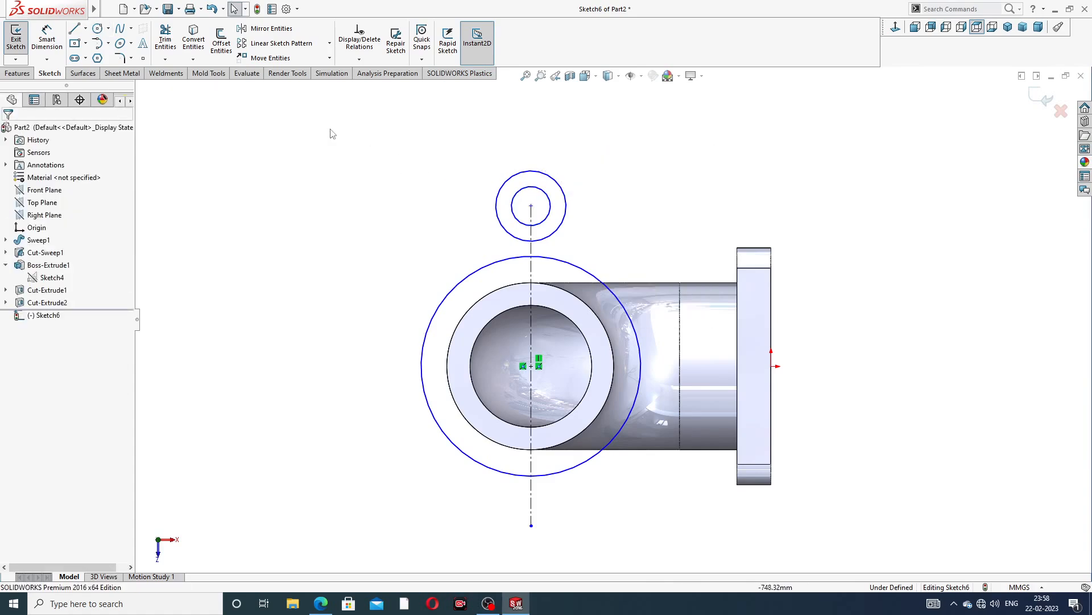
left_click(75, 33)
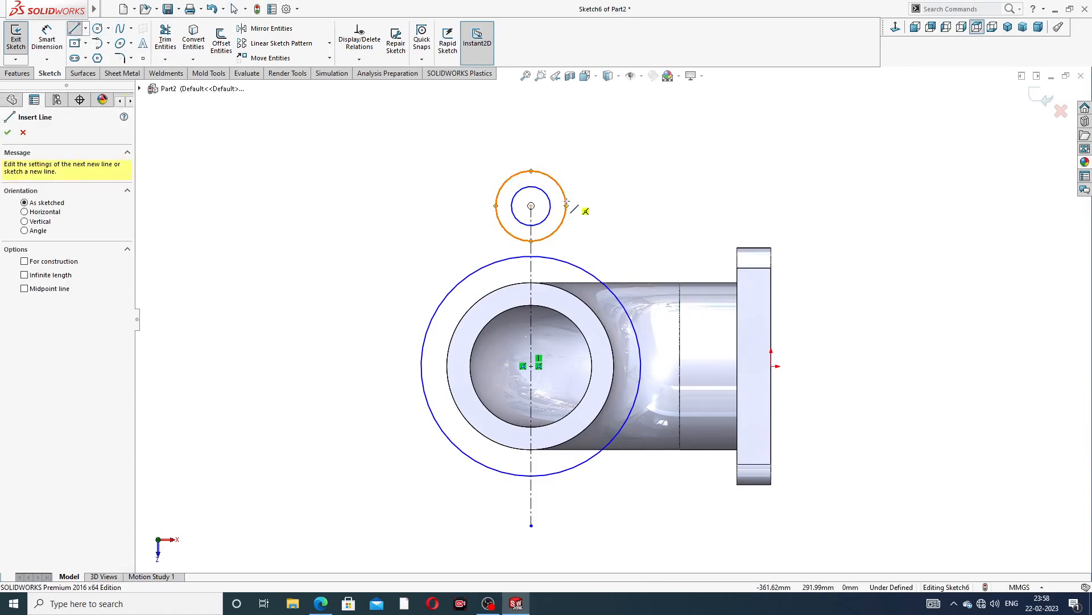
left_click(567, 206)
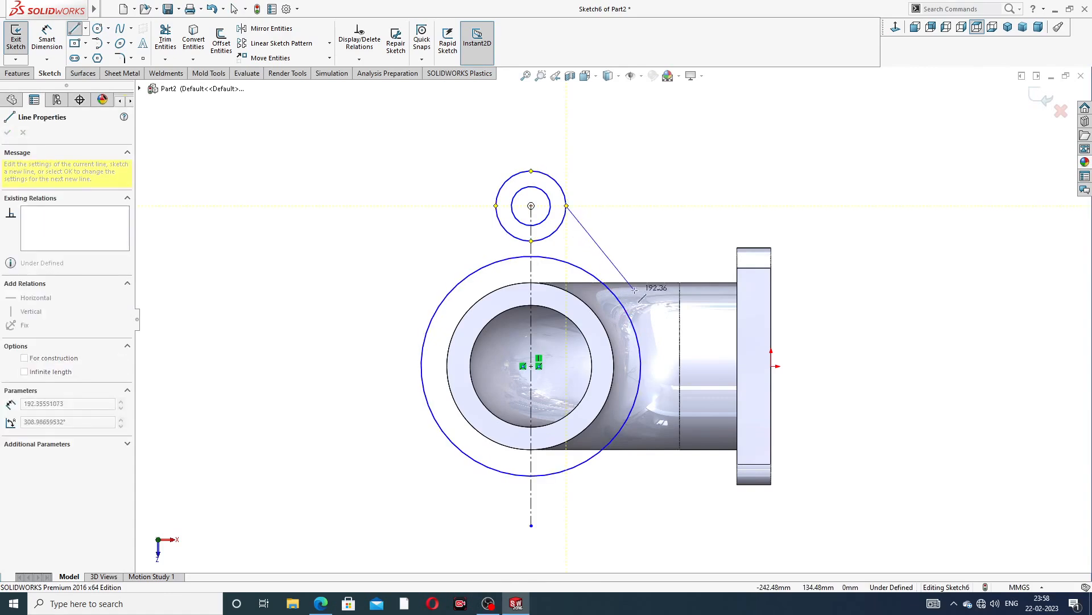
left_click(633, 322)
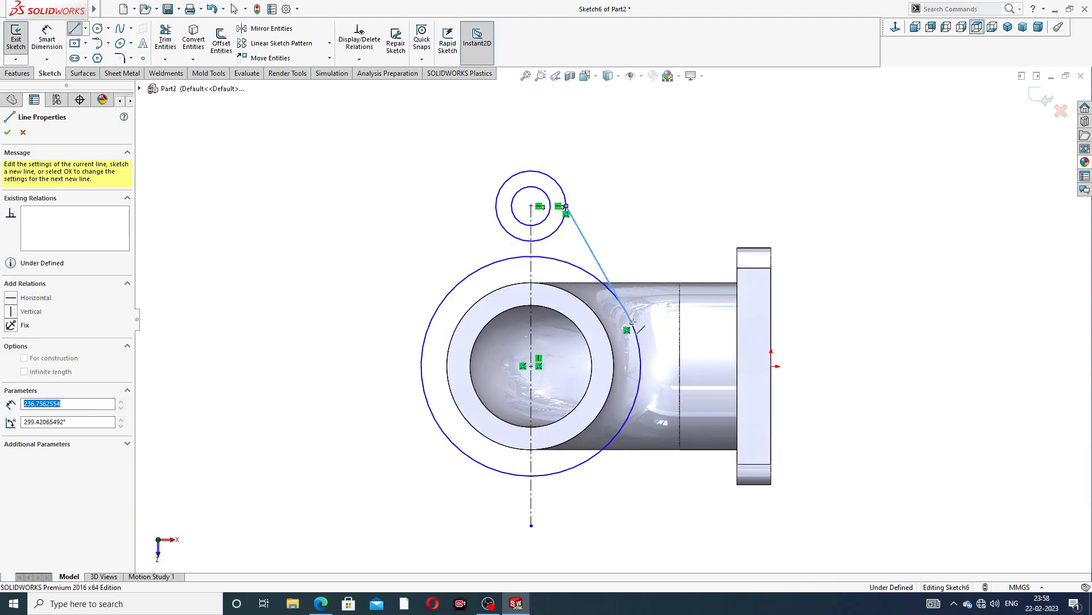
right_click(669, 253)
left_click(685, 270)
Make the new line tangent to the large flange circle
scroll(643, 335, "down", 3)
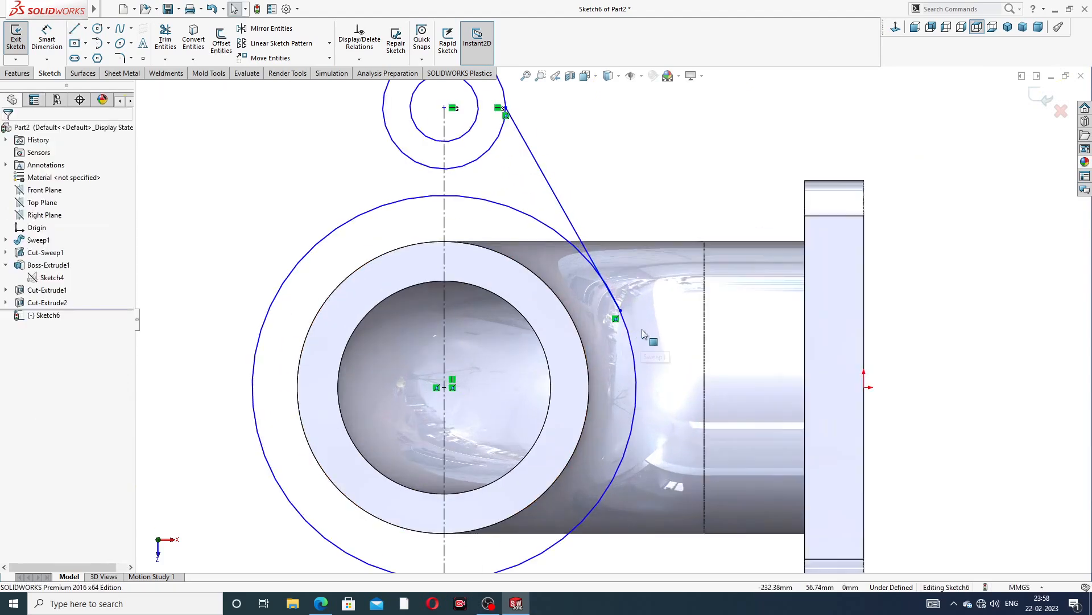
left_click(618, 298)
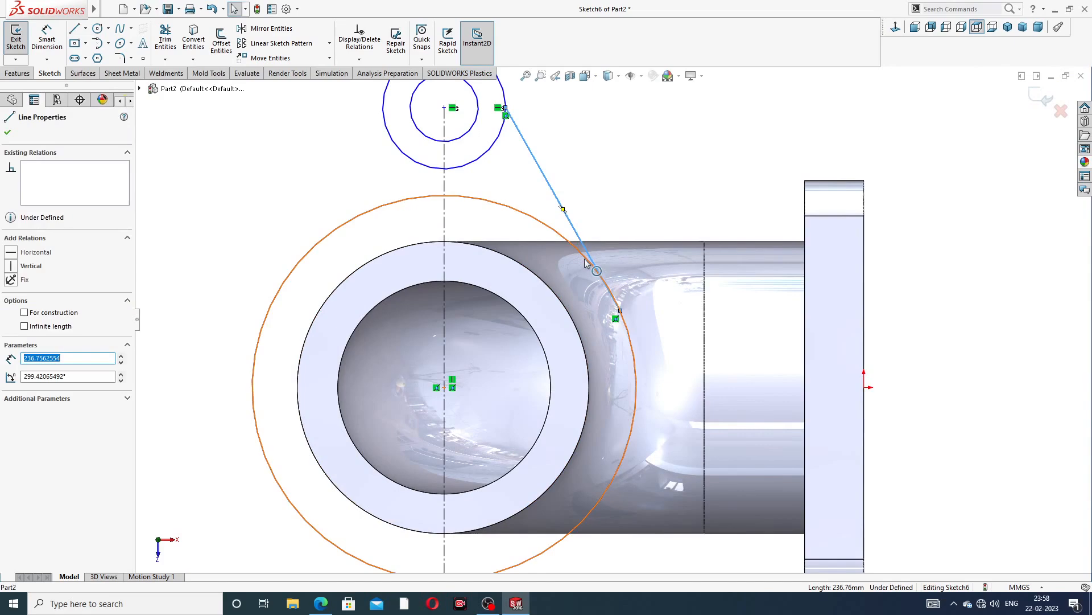
left_click(586, 262, "ctrl")
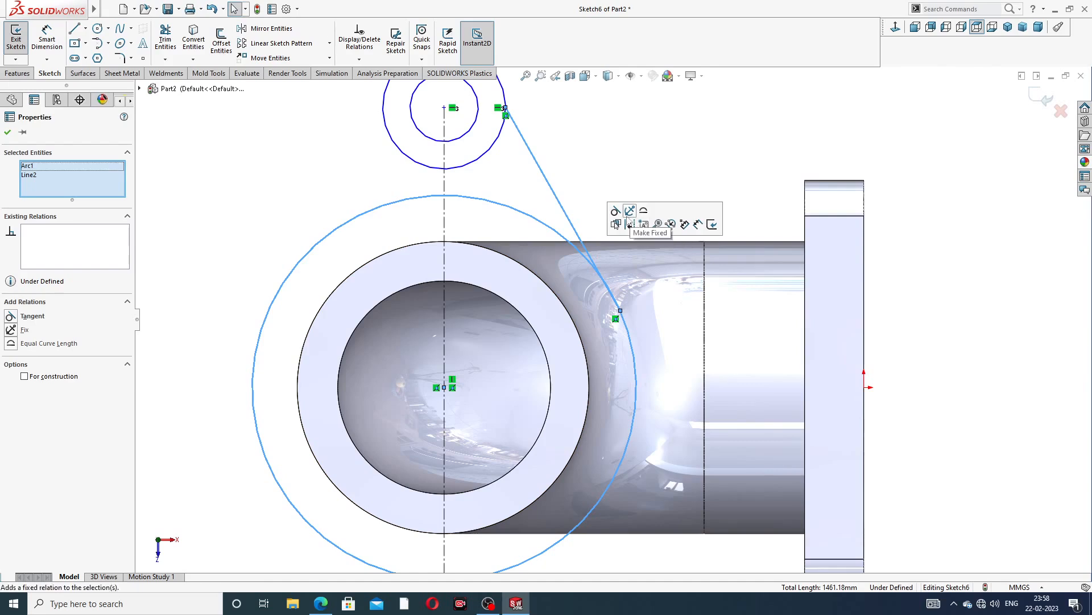
left_click(617, 212)
left_click(628, 134)
Mirror the tangent line about the vertical centerline to the other side
scroll(615, 163, "up", 2)
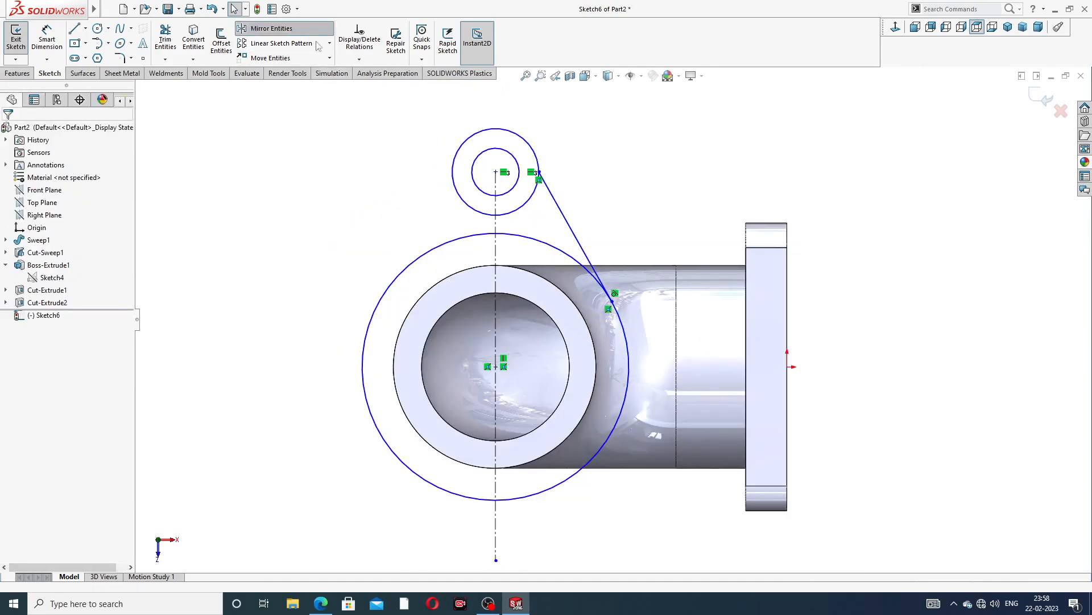
left_click(268, 29)
left_click(555, 201)
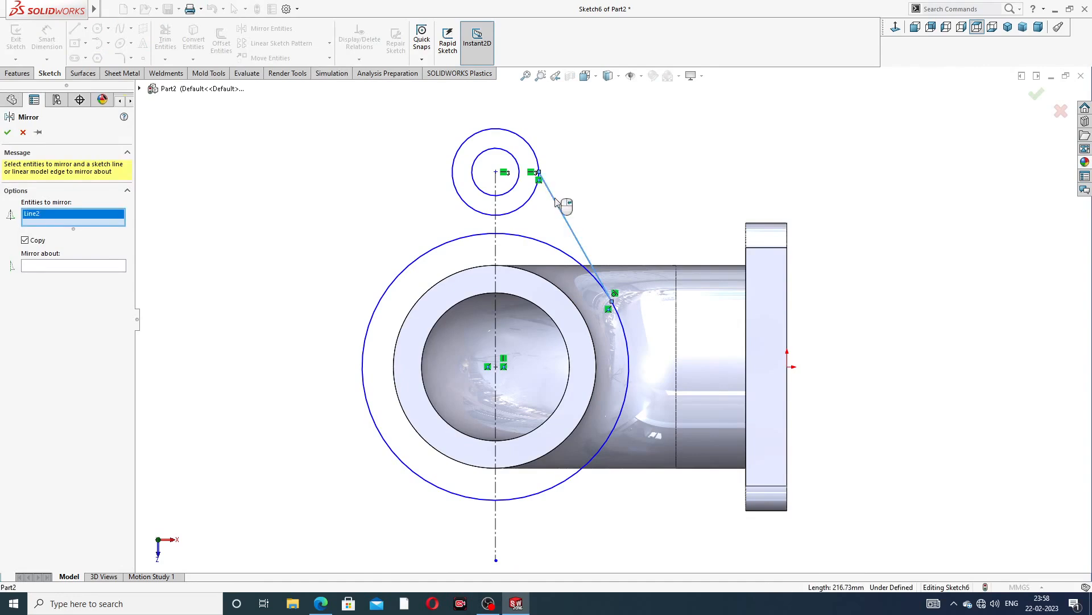
left_click(113, 267)
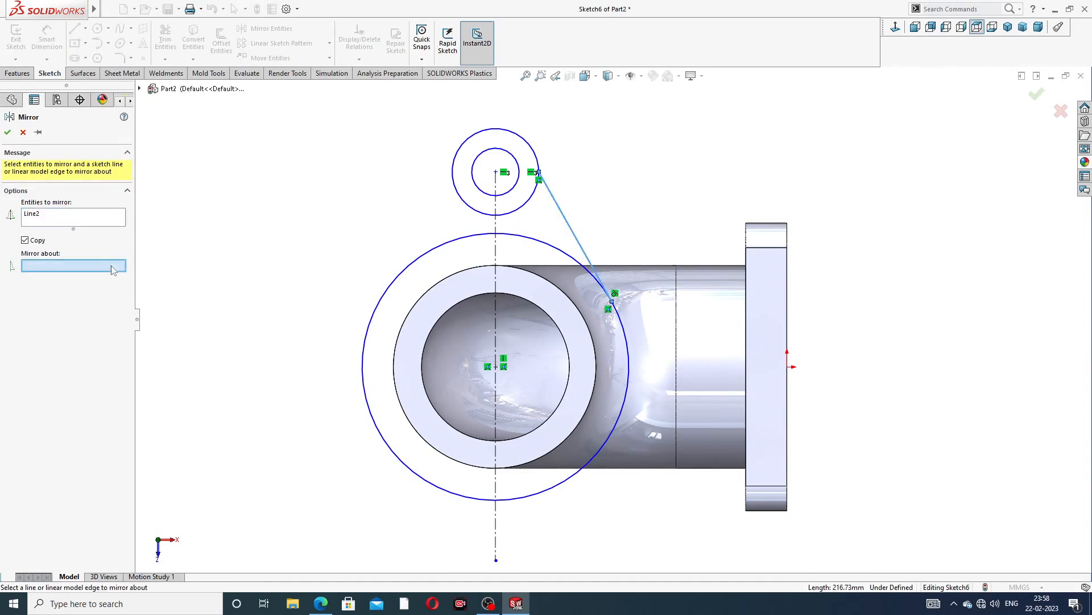
left_click(497, 245)
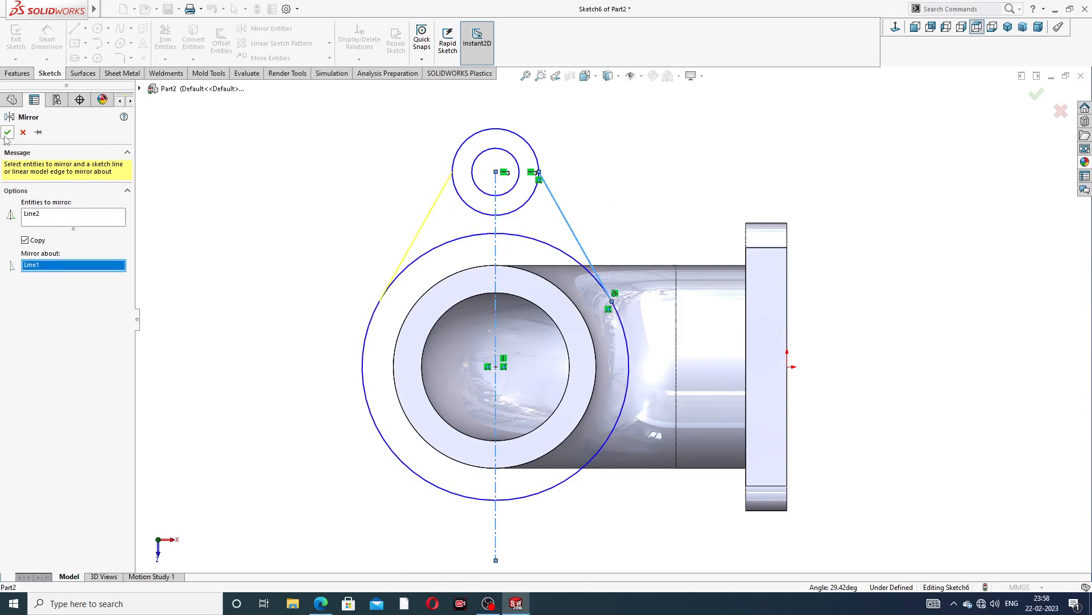
left_click(7, 133)
Draw a horizontal construction centerline from the pipe centre to the large circle's edge
left_click(85, 29)
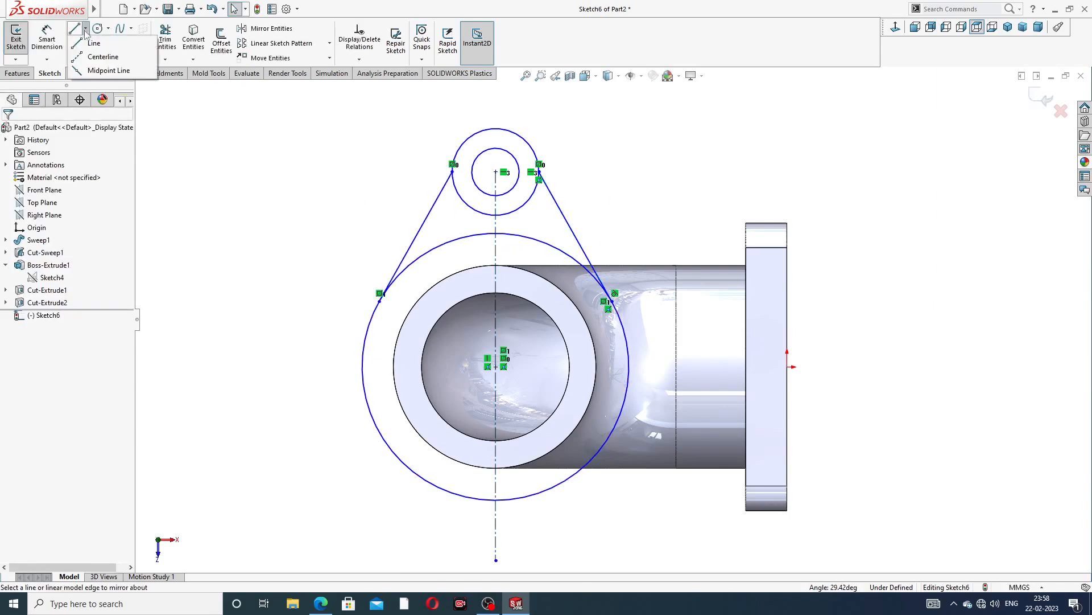
left_click(98, 53)
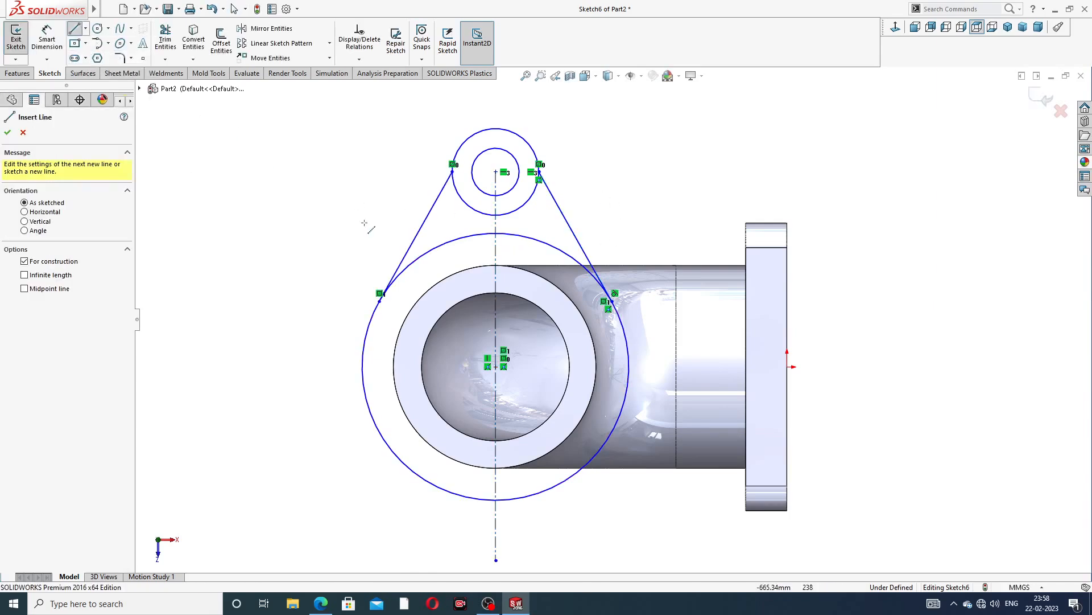
left_click(496, 367)
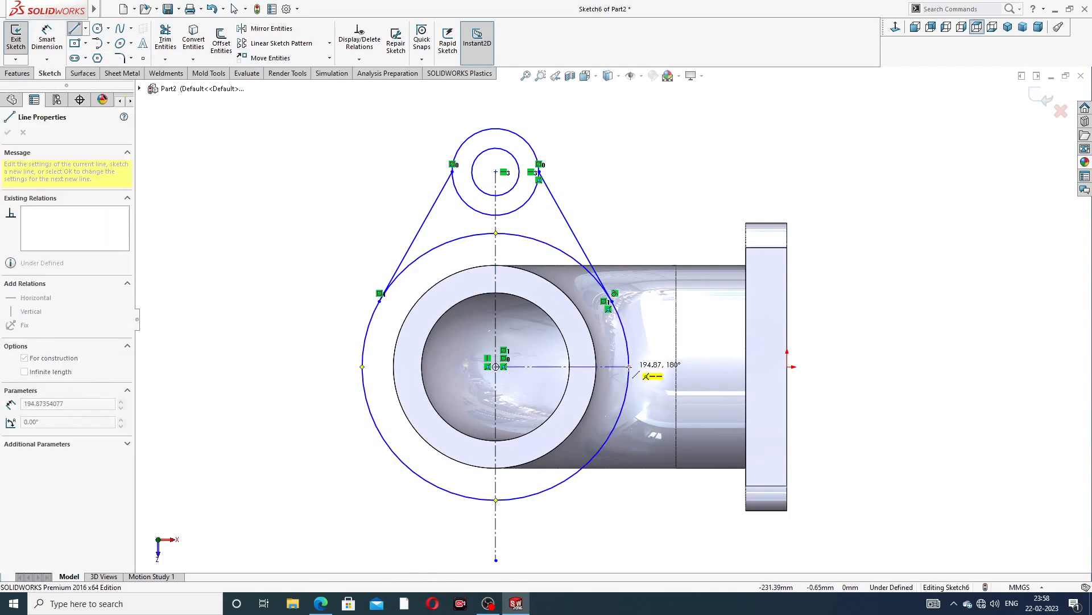
left_click(629, 367)
right_click(670, 231)
left_click(695, 235)
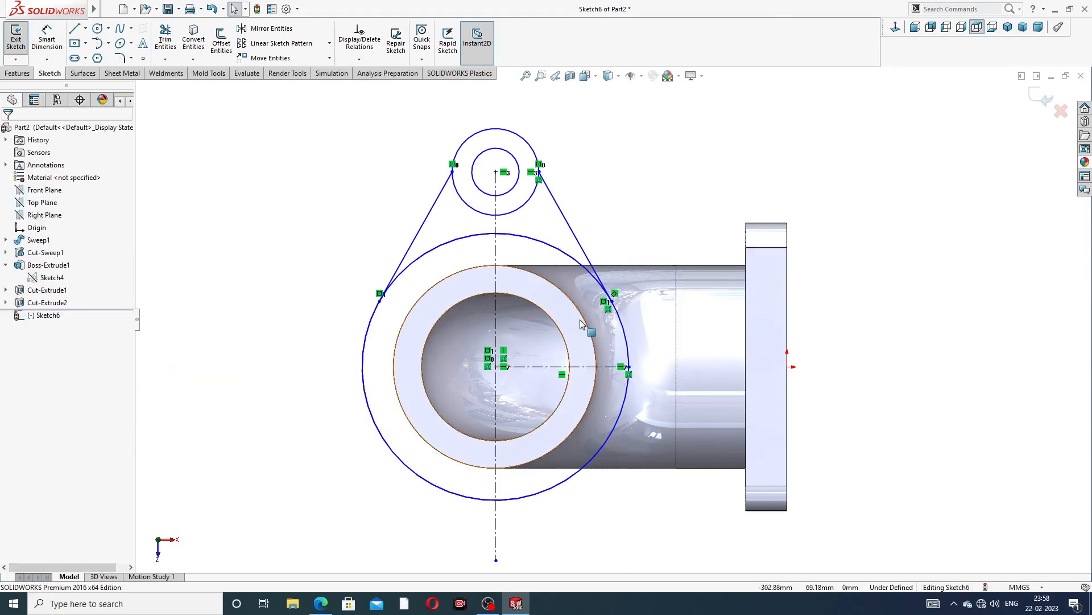
Mirror the two upper bolt circles and both tangent lines about the horizontal centerline
scroll(583, 310, "up", 5)
scroll(584, 311, "down", 6)
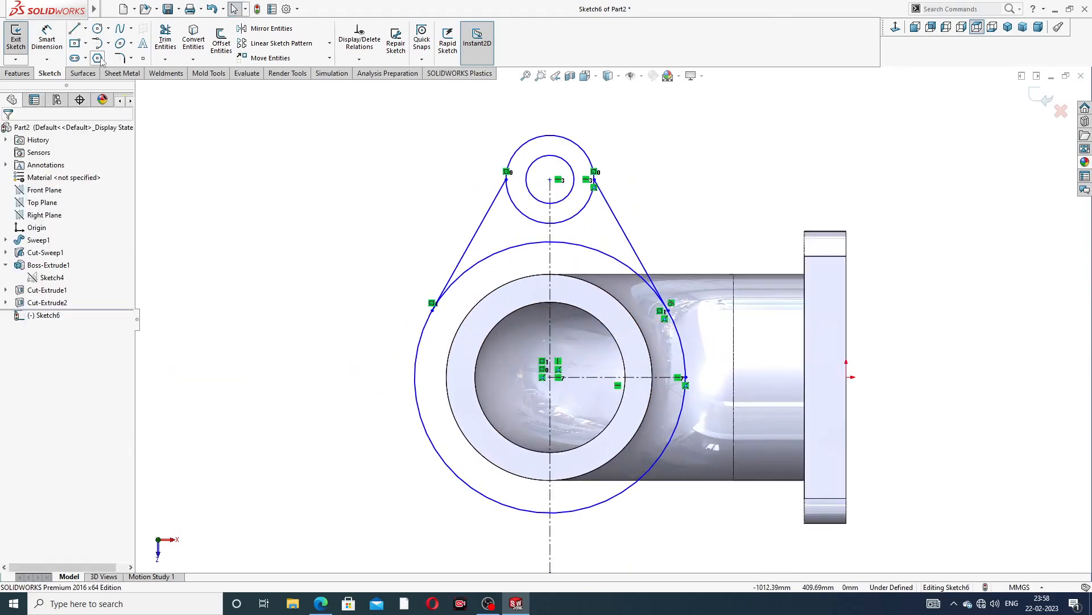
left_click(272, 28)
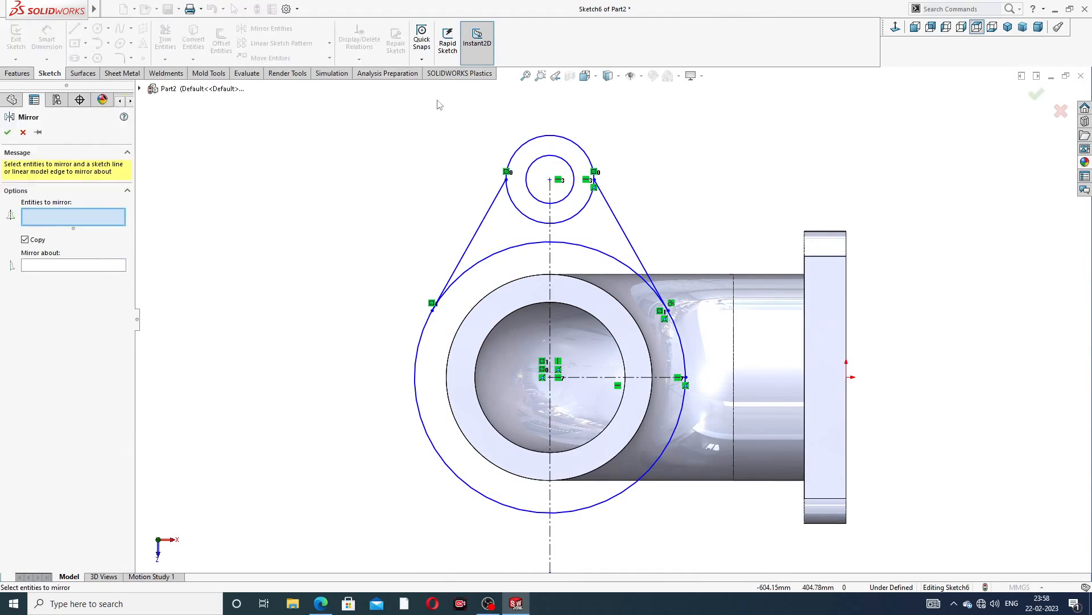
left_click(565, 139)
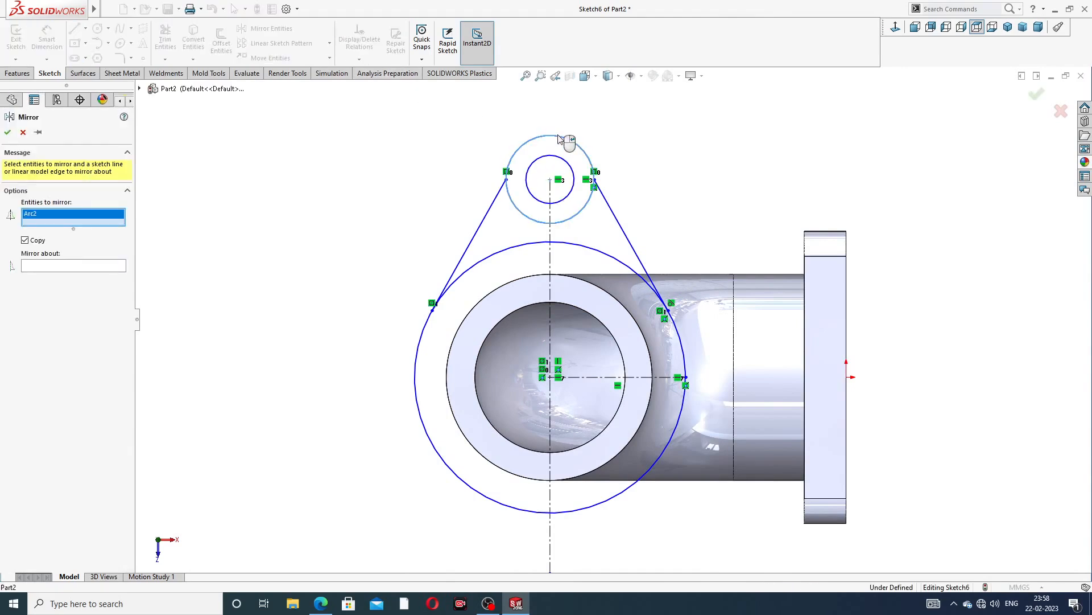
left_click(570, 164)
left_click(497, 207)
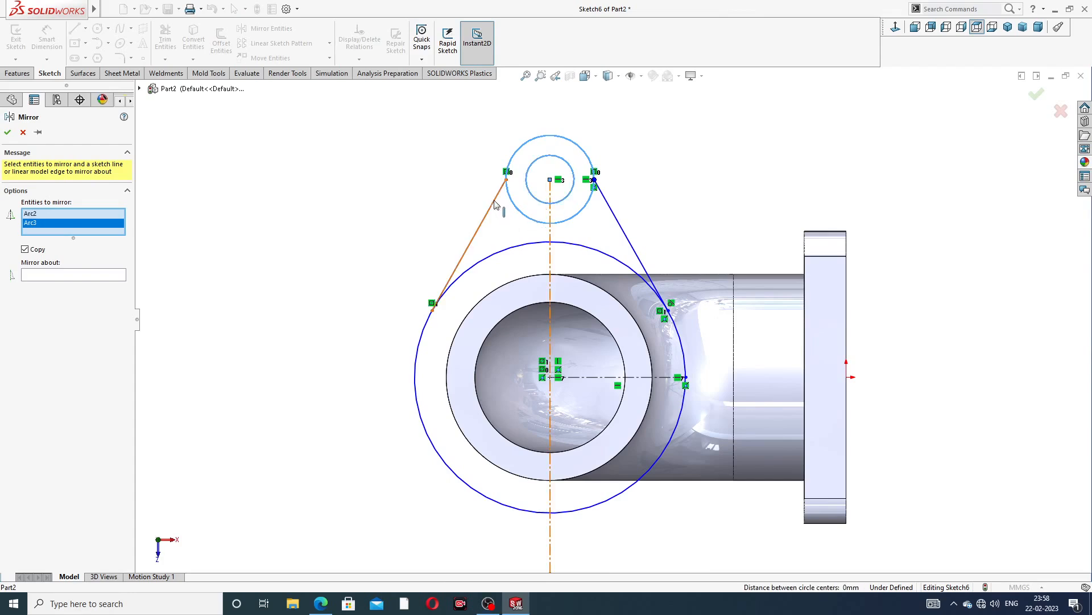
left_click(618, 220)
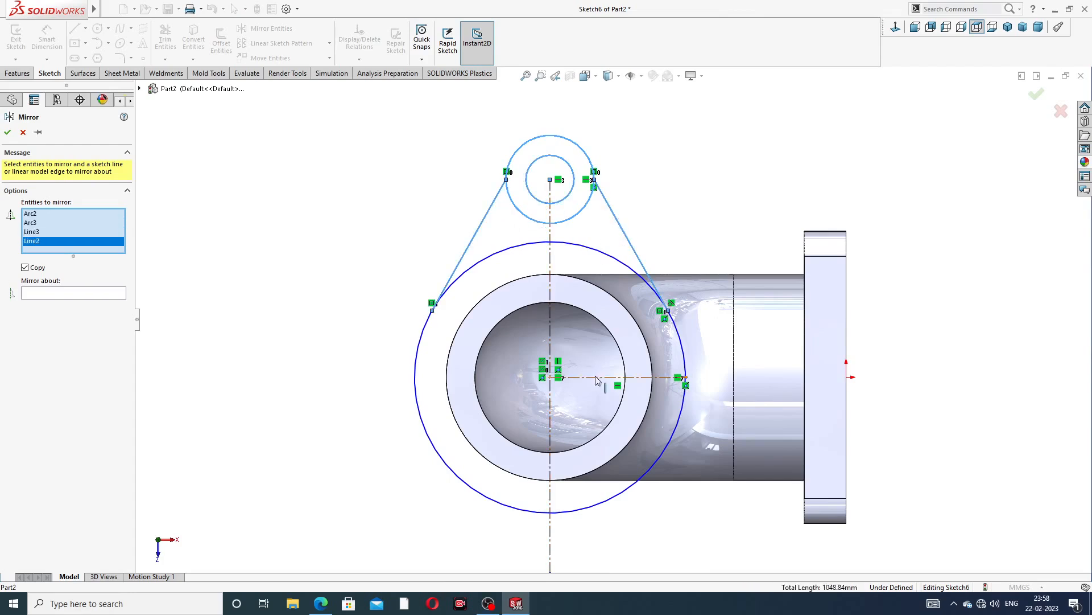
left_click(70, 294)
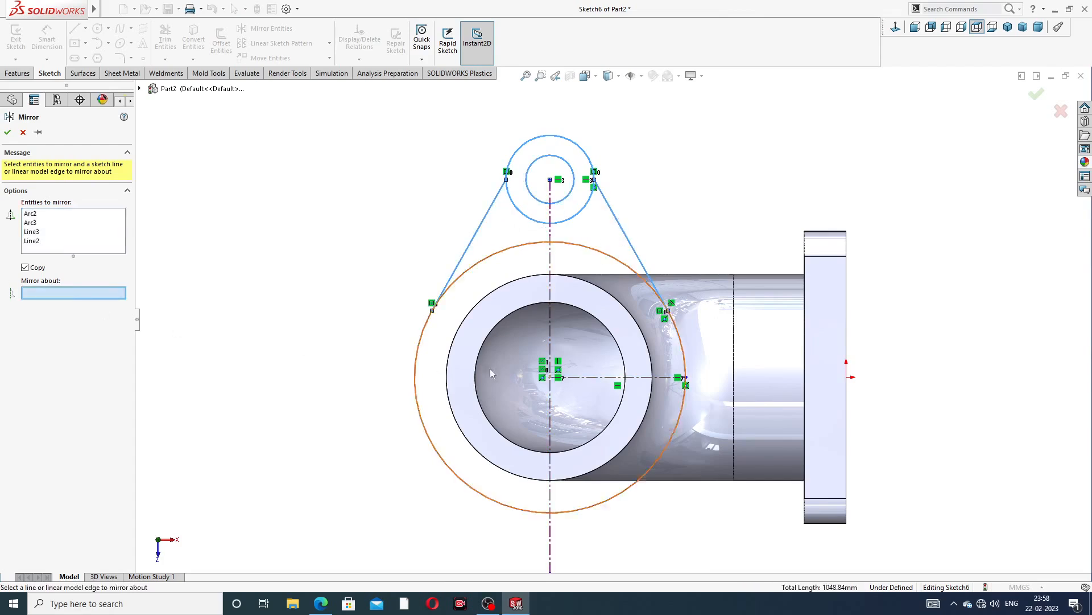
left_click(586, 377)
scroll(586, 389, "up", 4)
scroll(592, 389, "down", 3)
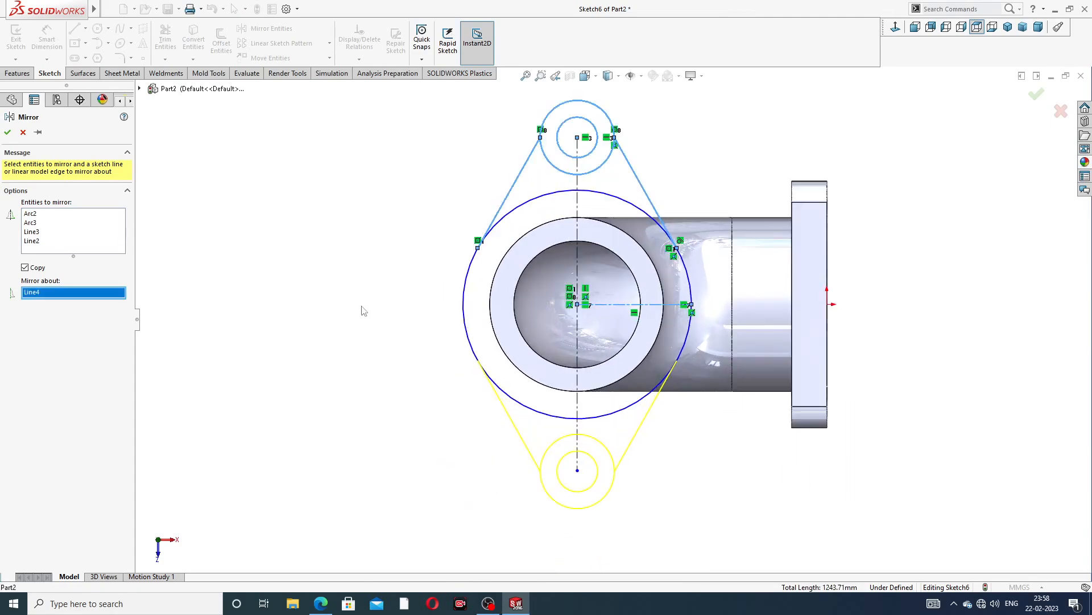
left_click(7, 133)
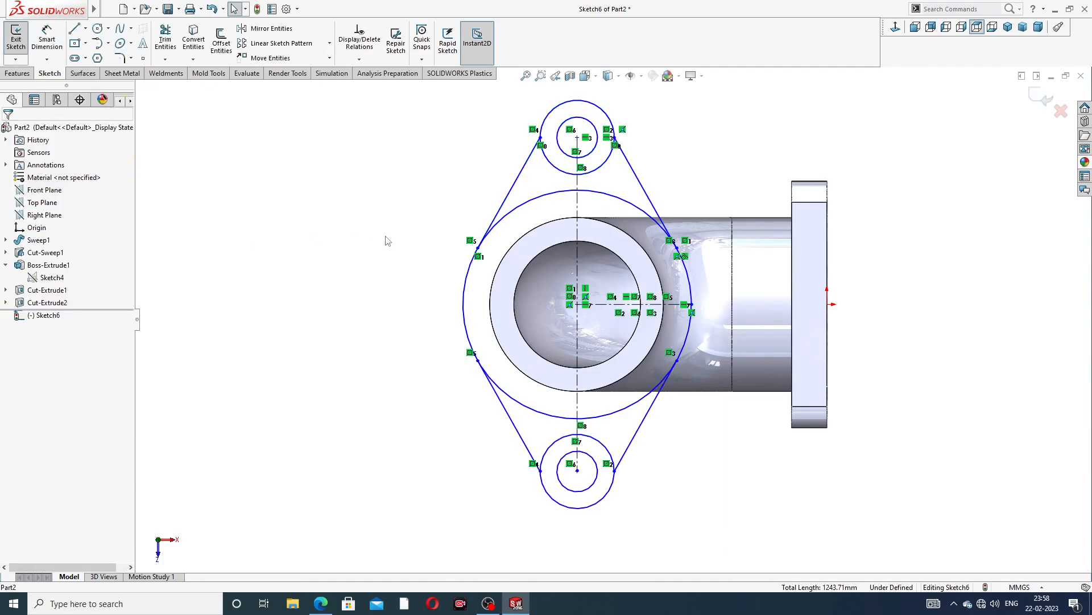
Switch to the practice drawing PDF to check the flange dimensions
key("z")
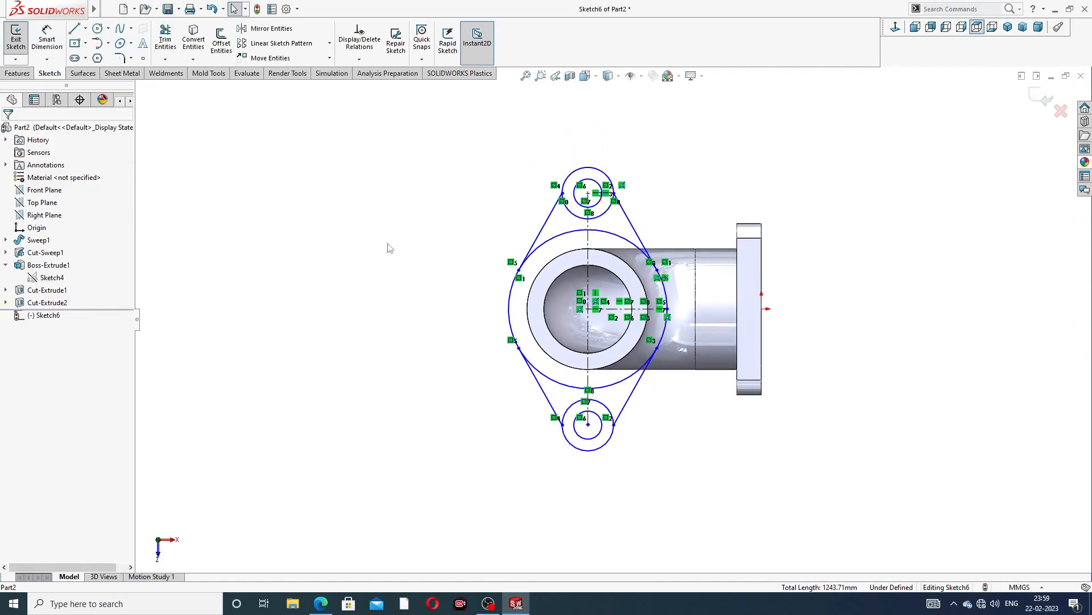
left_click(320, 604)
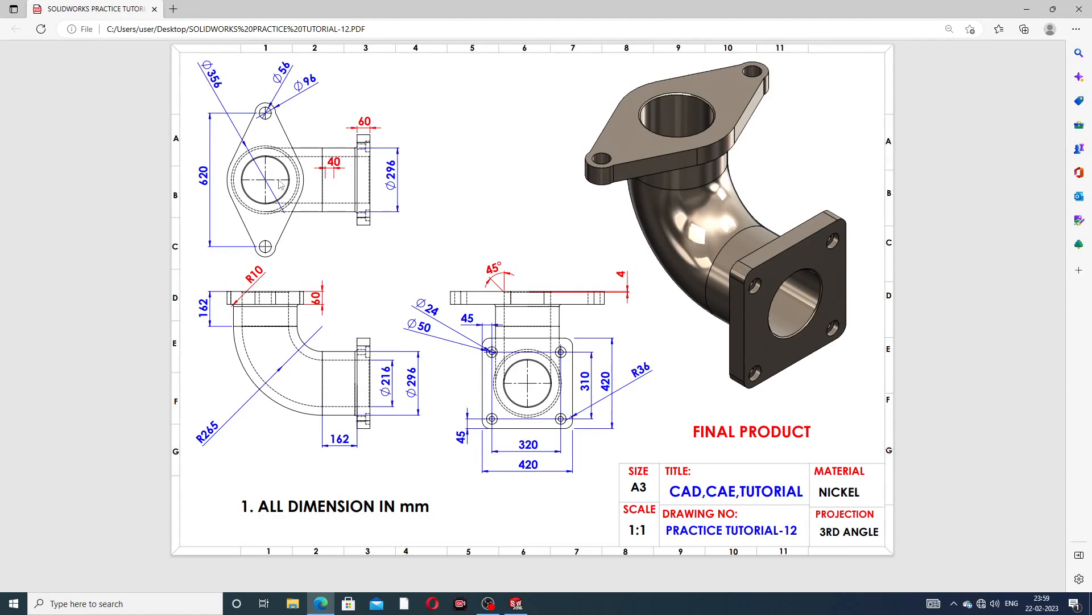
Return to the sketch and dimension the upper bolt boss's outer circle diameter as 96 mm
left_click(323, 605)
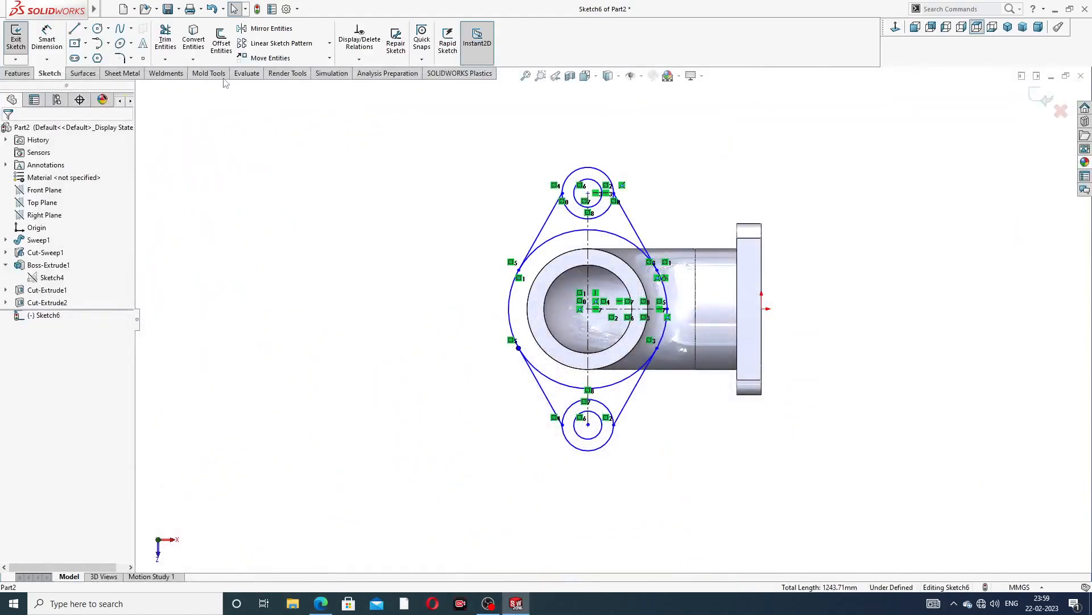
left_click(47, 39)
scroll(622, 185, "down", 2)
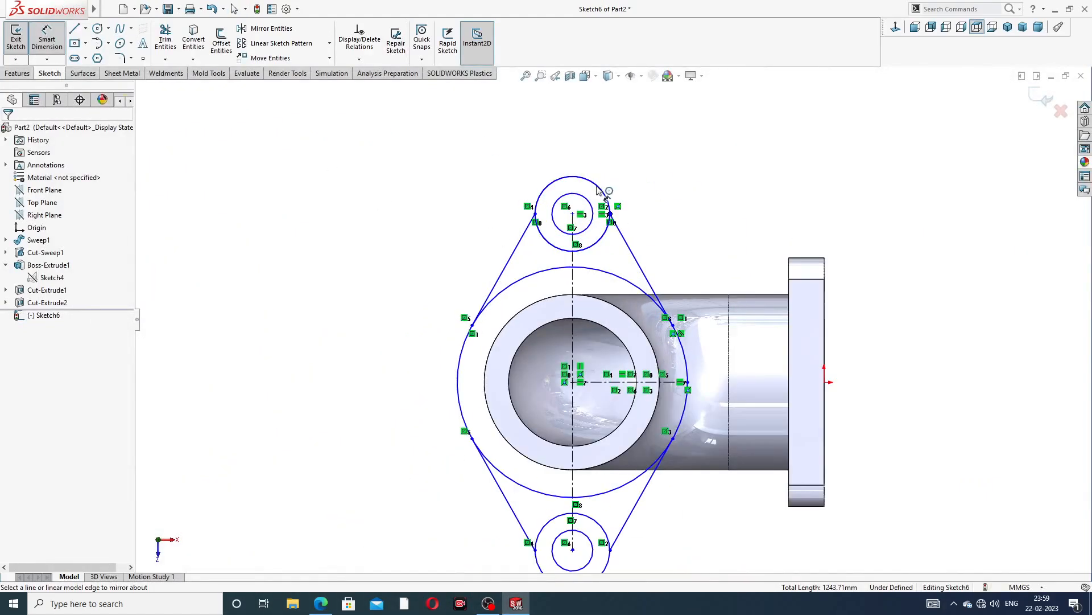
left_click(598, 189)
left_click(589, 140)
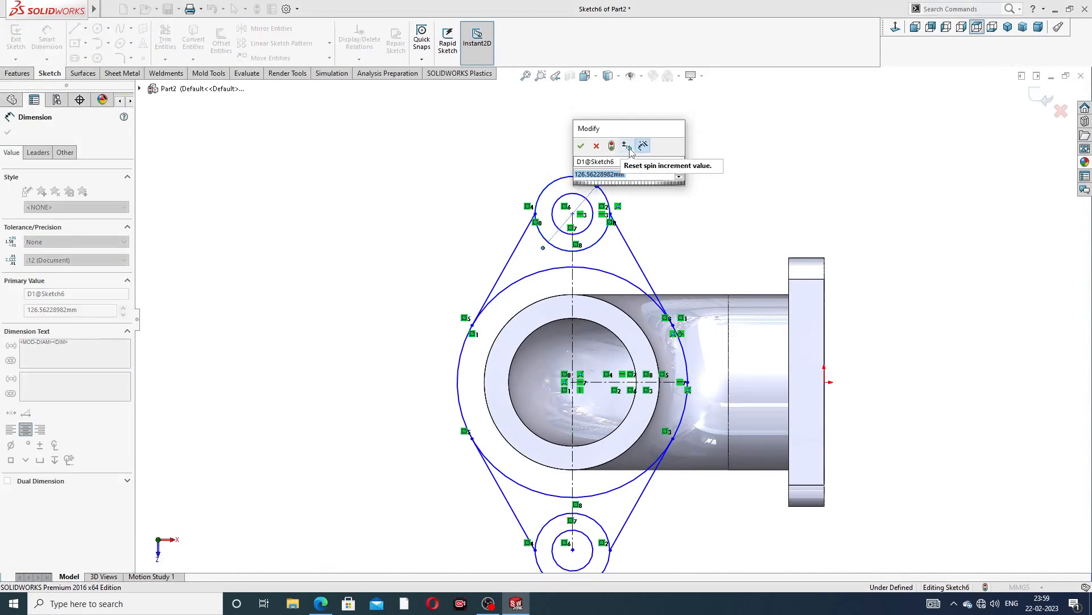
type("96")
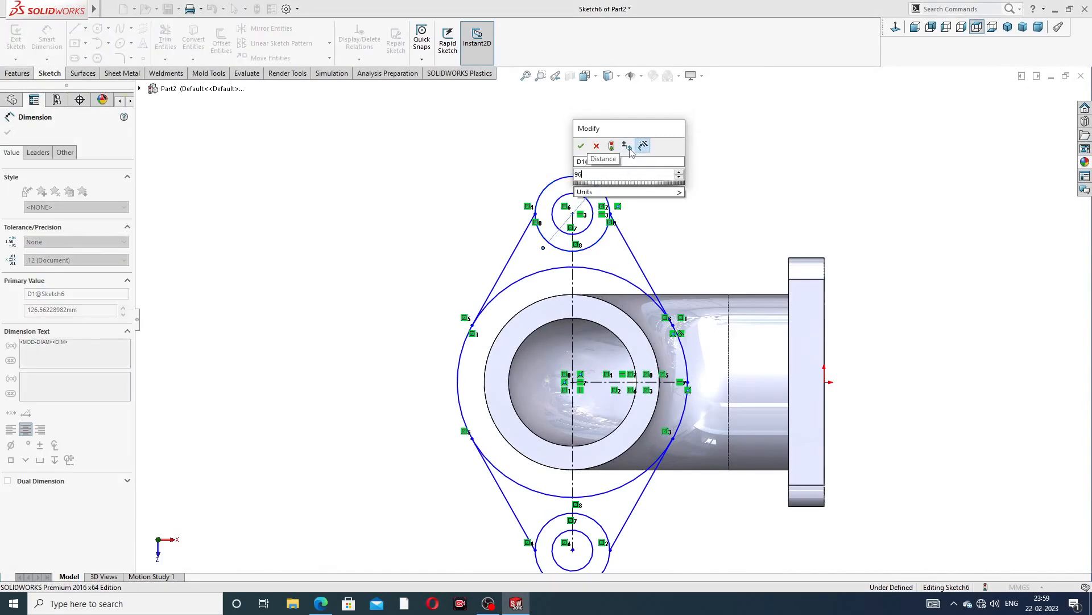
key("Return")
Dimension the upper bolt hole's inner circle diameter as 56 mm
scroll(620, 153, "down", 2)
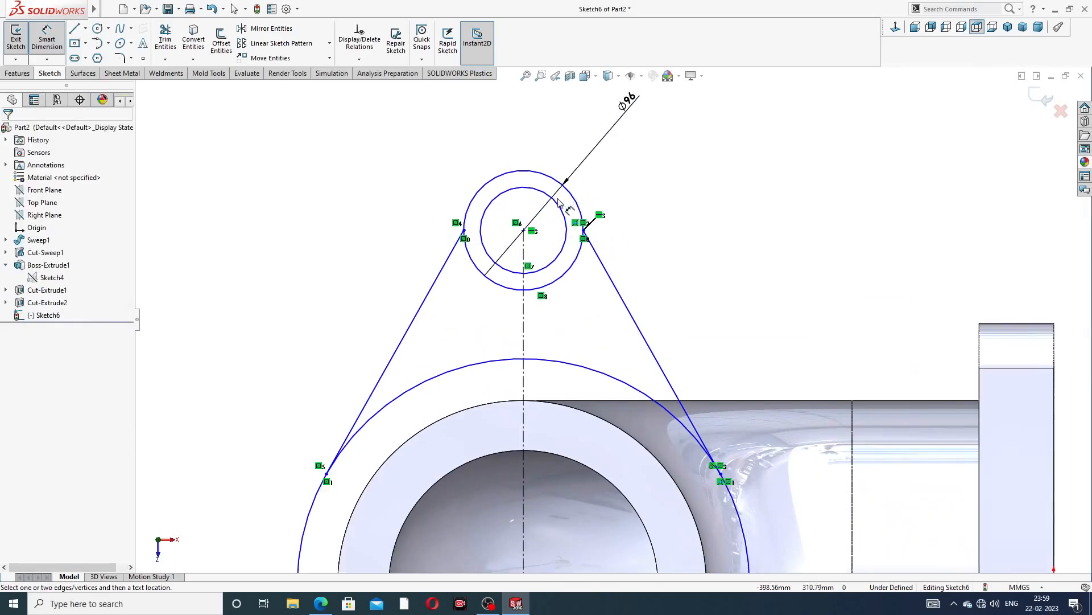
left_click(558, 200)
left_click(615, 151)
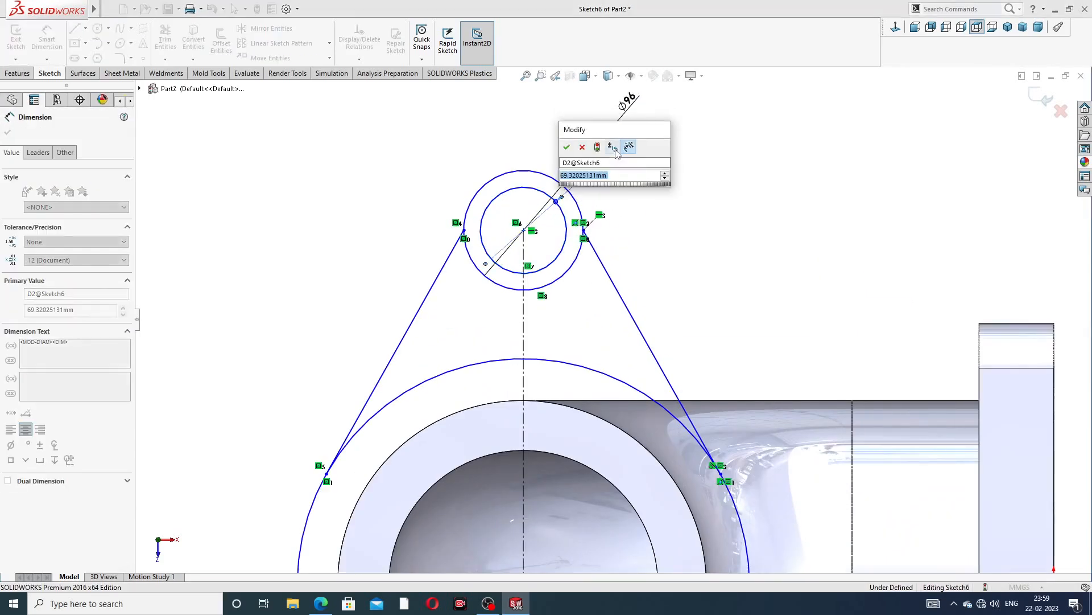
type("56")
key("Return")
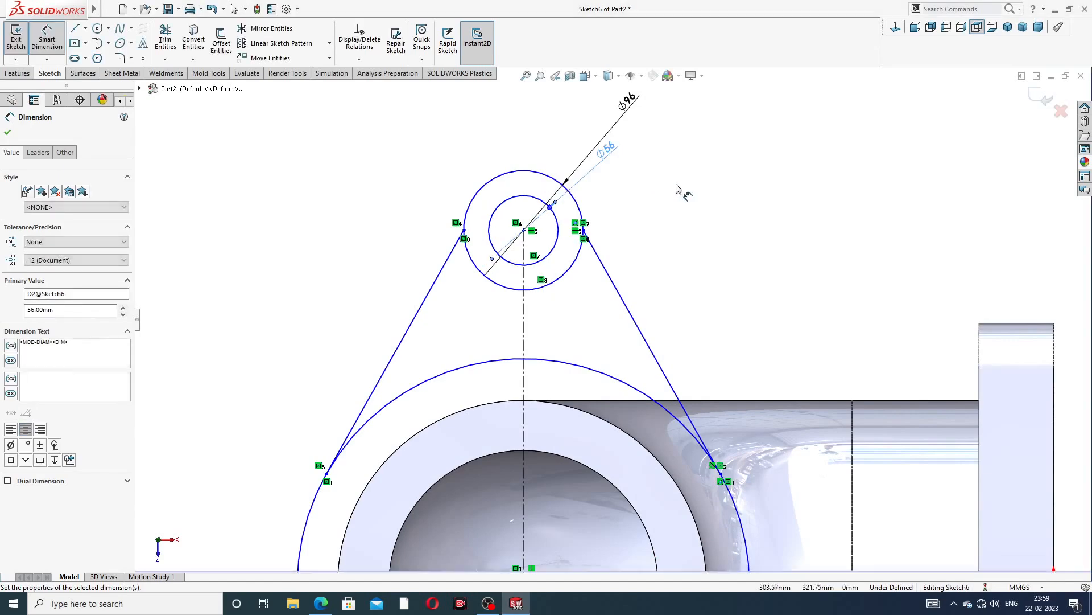
Dimension the vertical distance between the upper and lower bolt circles as 620 mm
scroll(664, 210, "up", 5)
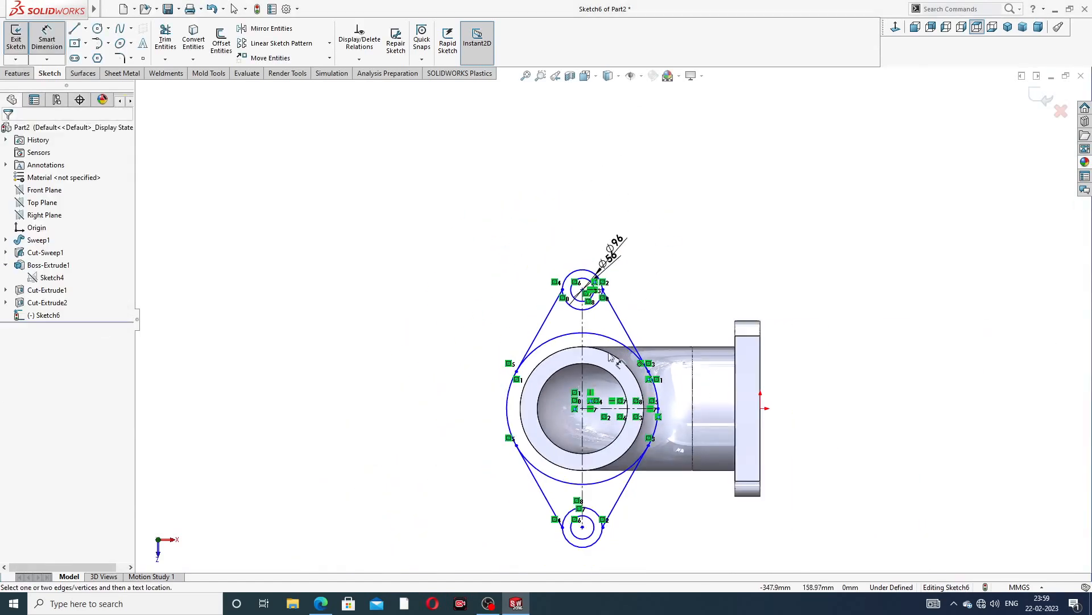
scroll(588, 418, "down", 1)
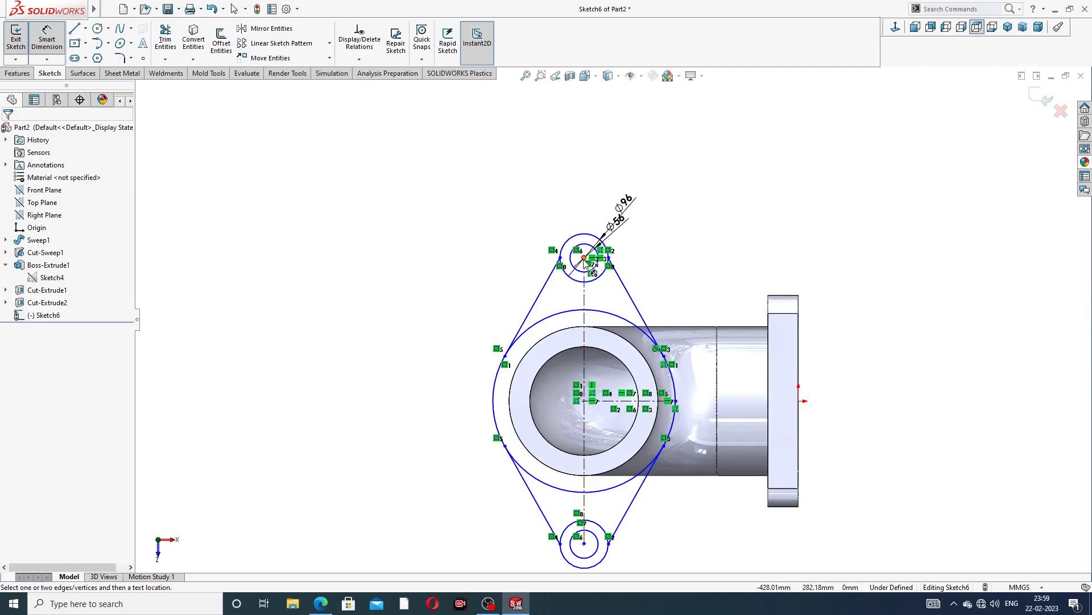
left_click(585, 258)
left_click(585, 544)
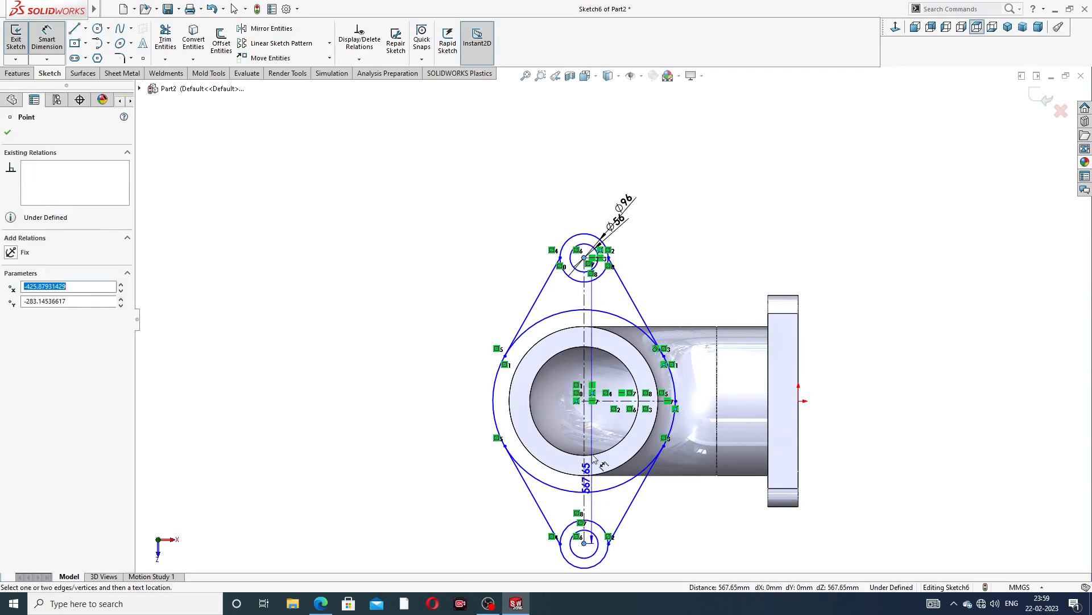
left_click(453, 367)
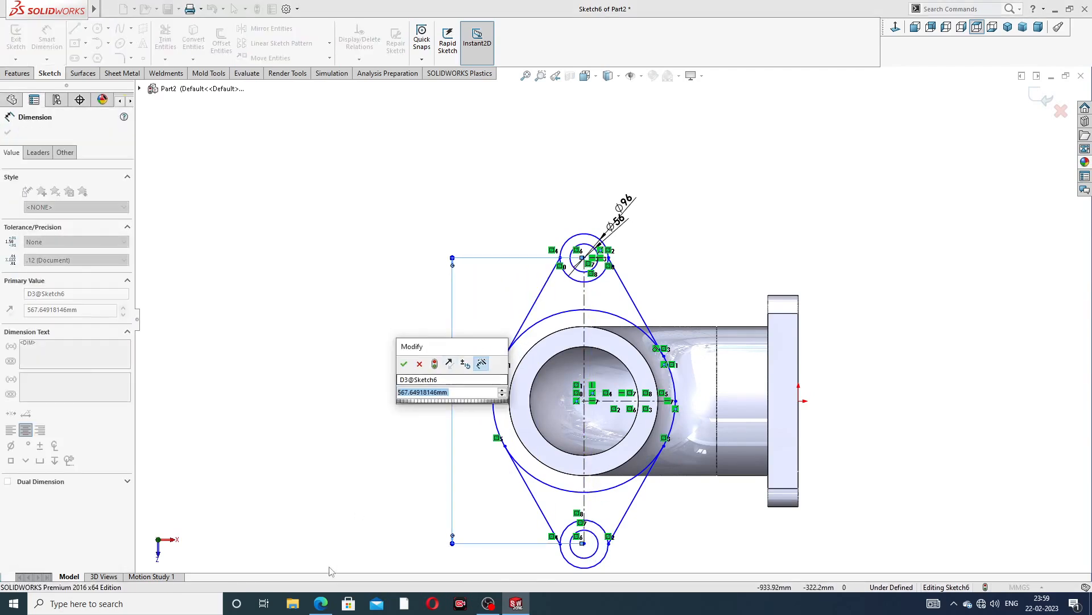
left_click(321, 604)
left_click(321, 604)
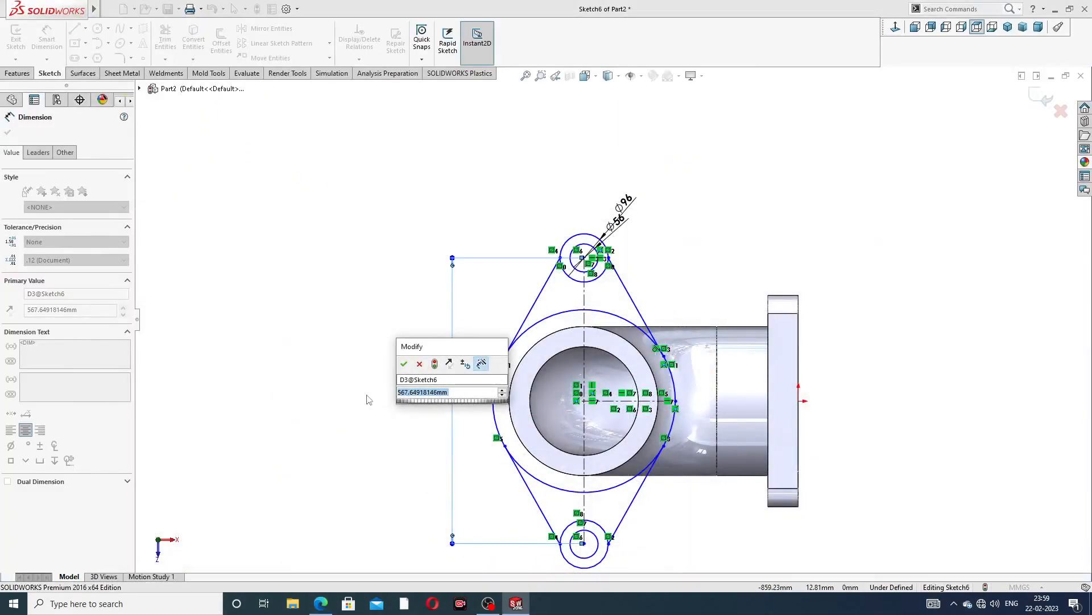
type("620")
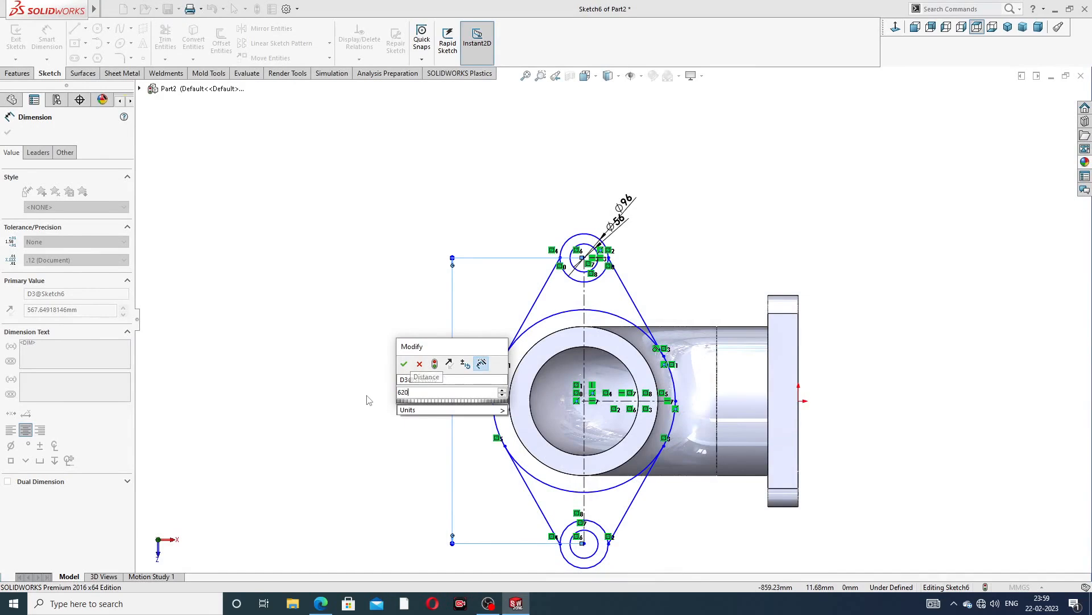
key("Return")
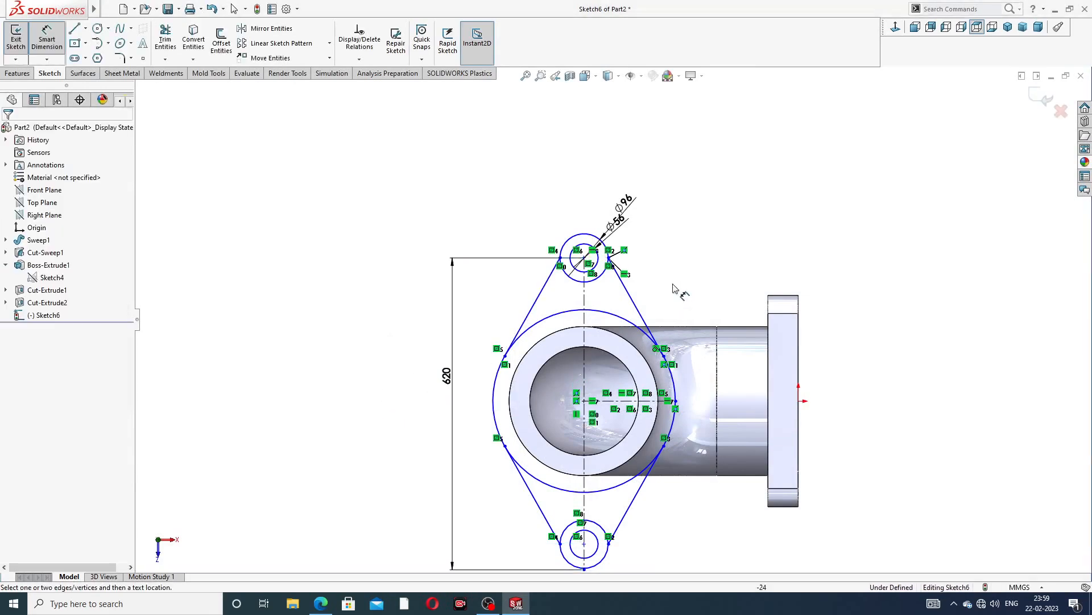
Dimension the large circle around the pipe with a diameter of 356 mm
scroll(629, 392, "down", 2)
scroll(612, 323, "up", 2)
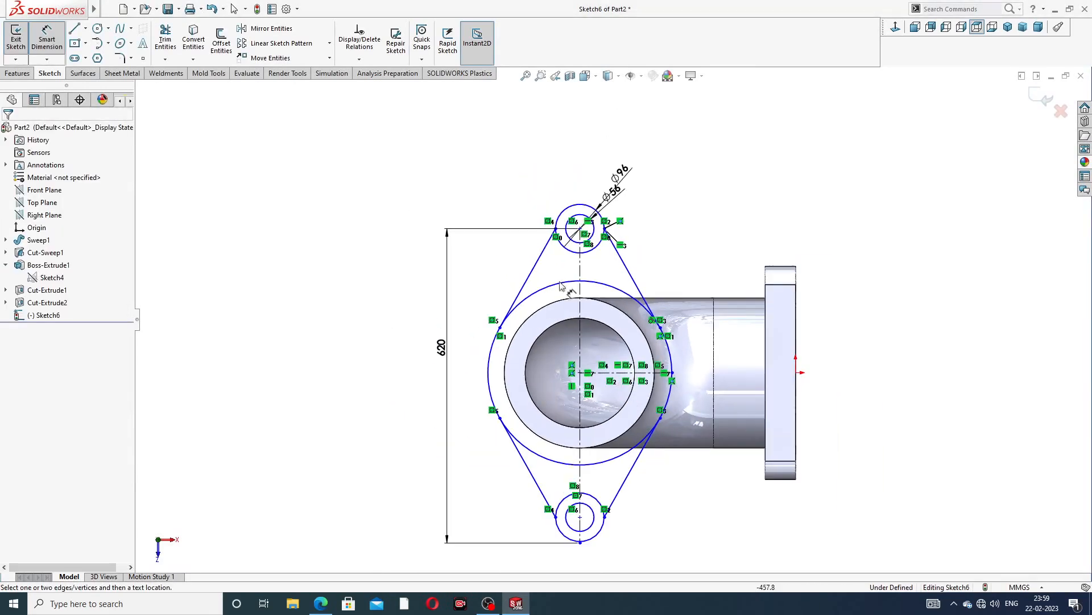
left_click(320, 604)
left_click(321, 604)
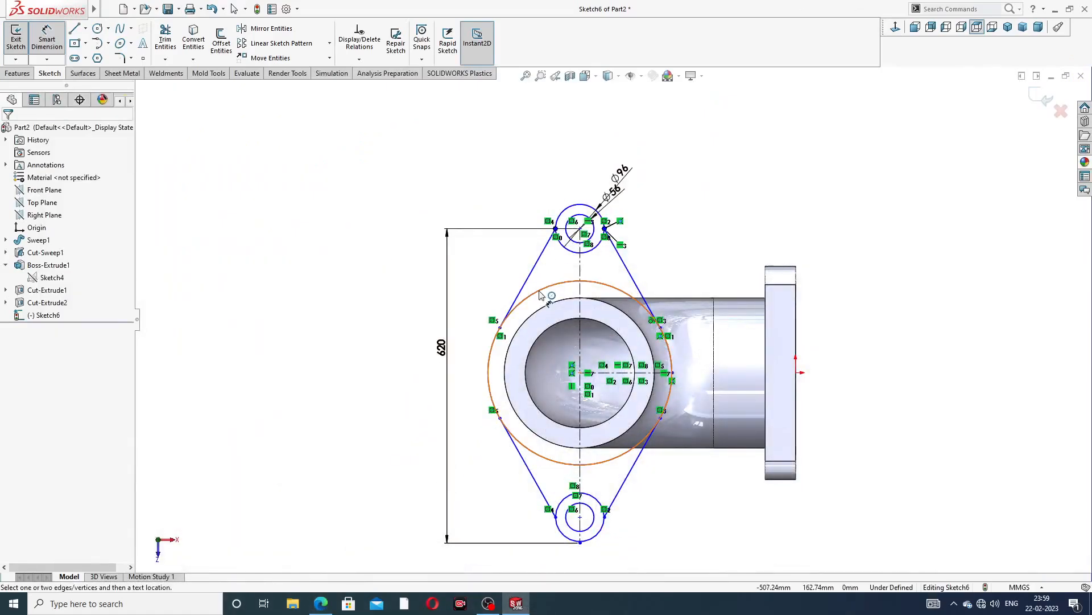
left_click(514, 308)
left_click(470, 270)
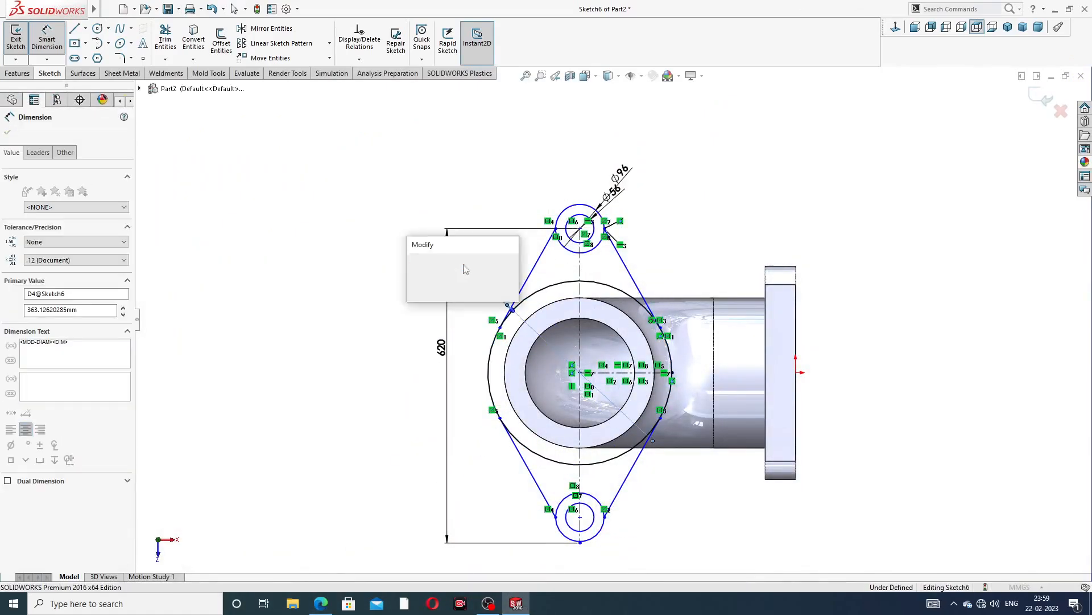
type("356")
key("Return")
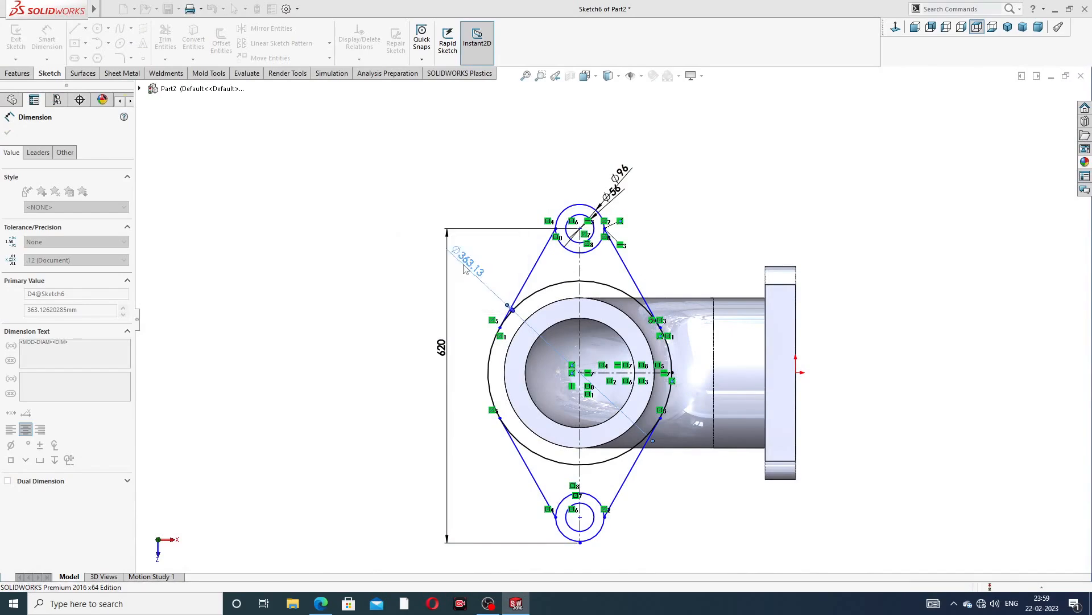
left_click(723, 209)
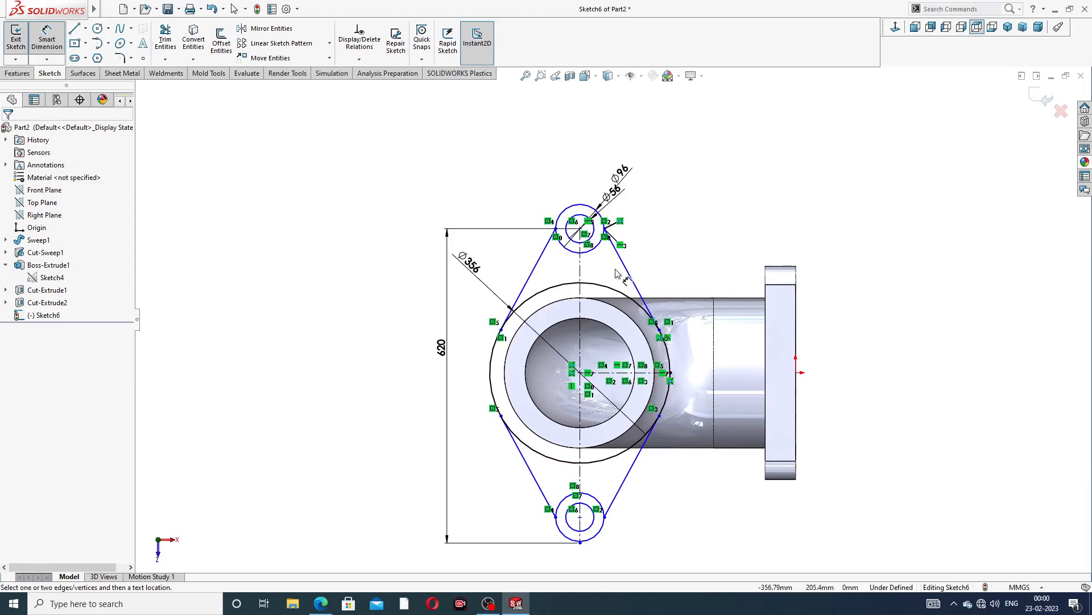
Select the lower right tangent line together with the large circle and make them tangent
scroll(615, 273, "down", 4)
right_click(658, 166)
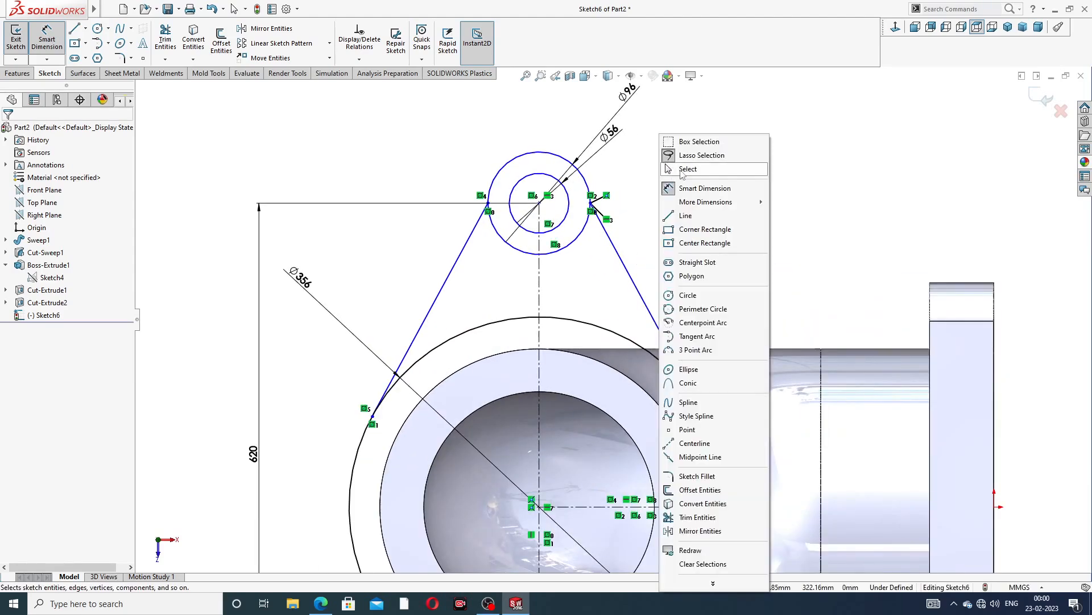
left_click(682, 174)
scroll(615, 216, "down", 5)
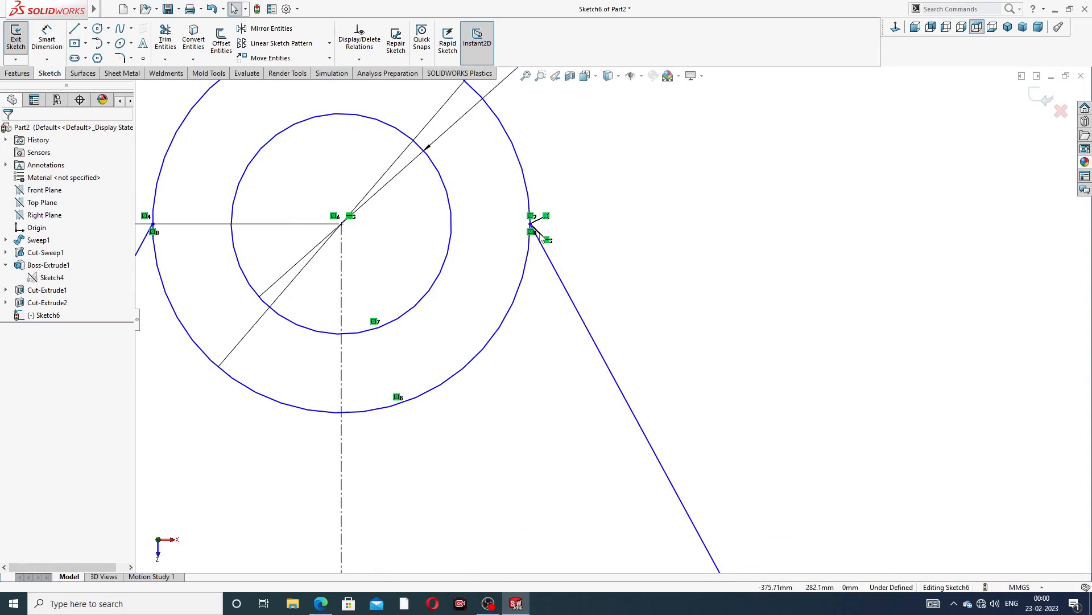
scroll(535, 227, "down", 5)
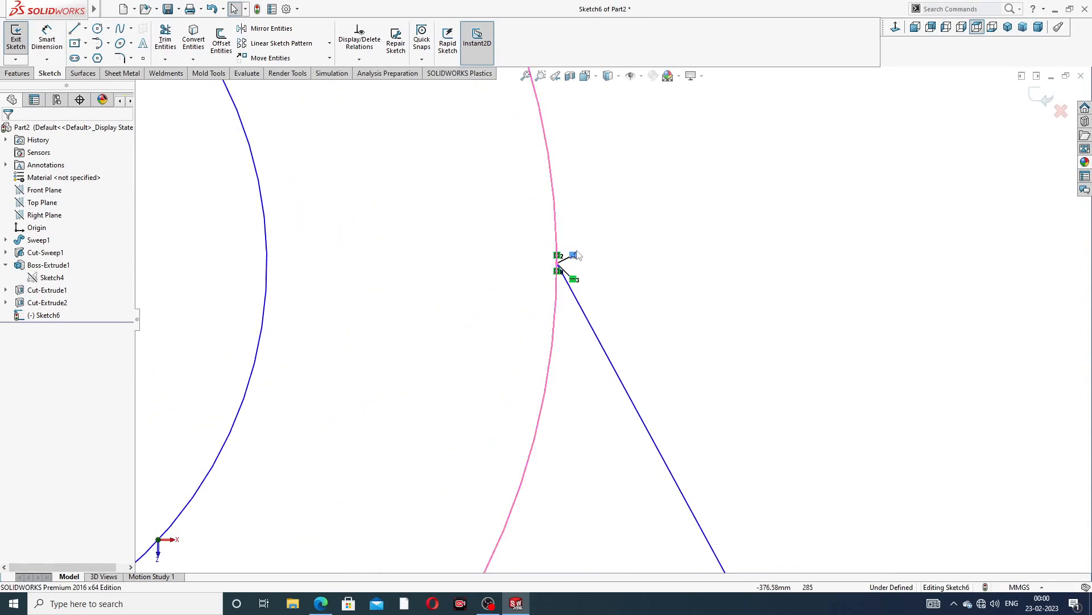
scroll(588, 253, "up", 10)
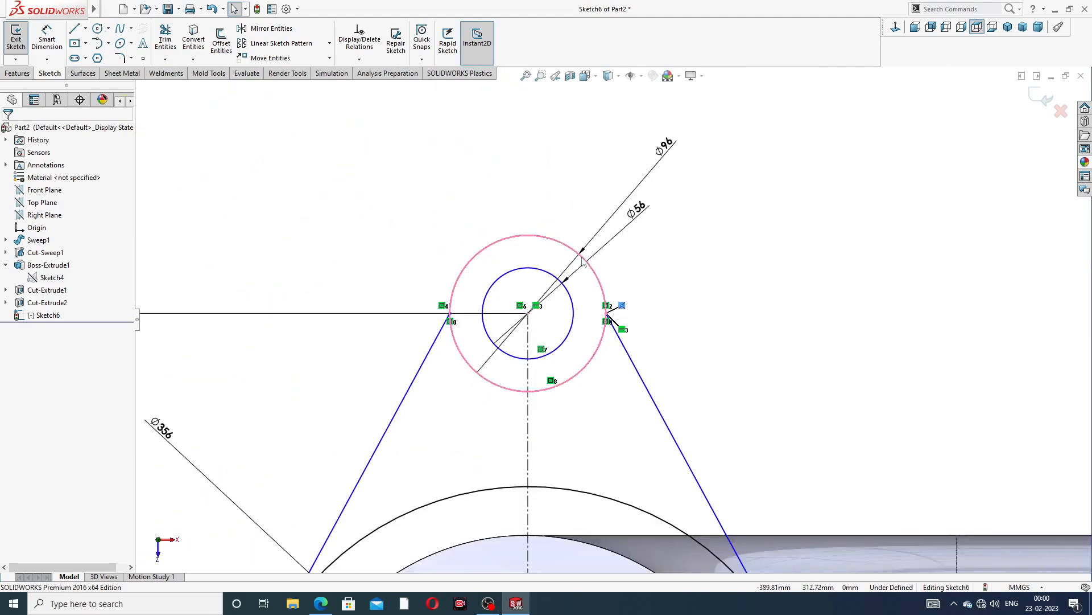
scroll(585, 387, "up", 6)
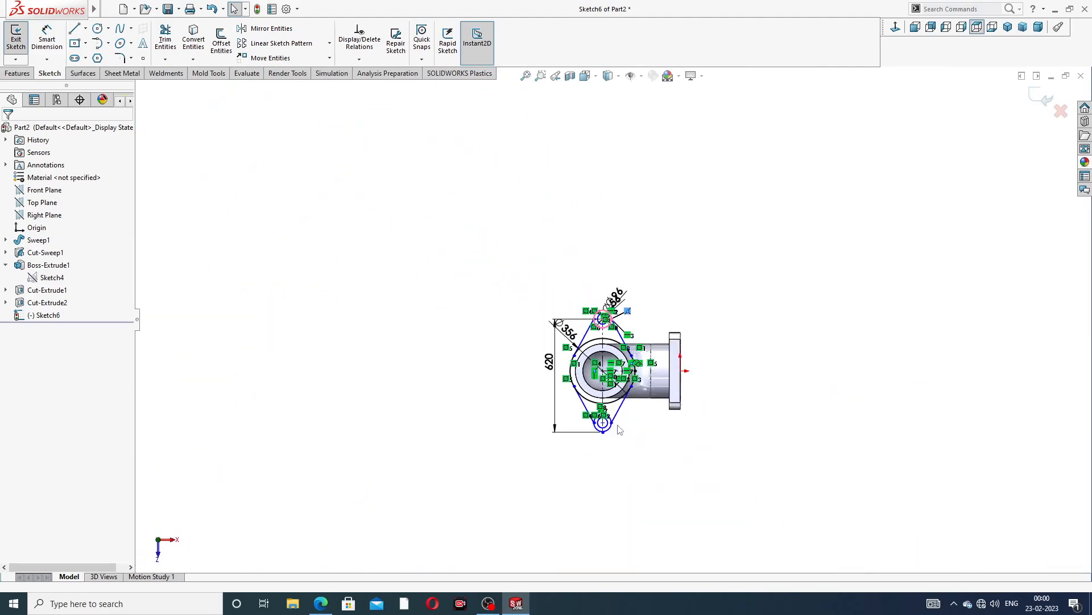
scroll(615, 424, "down", 5)
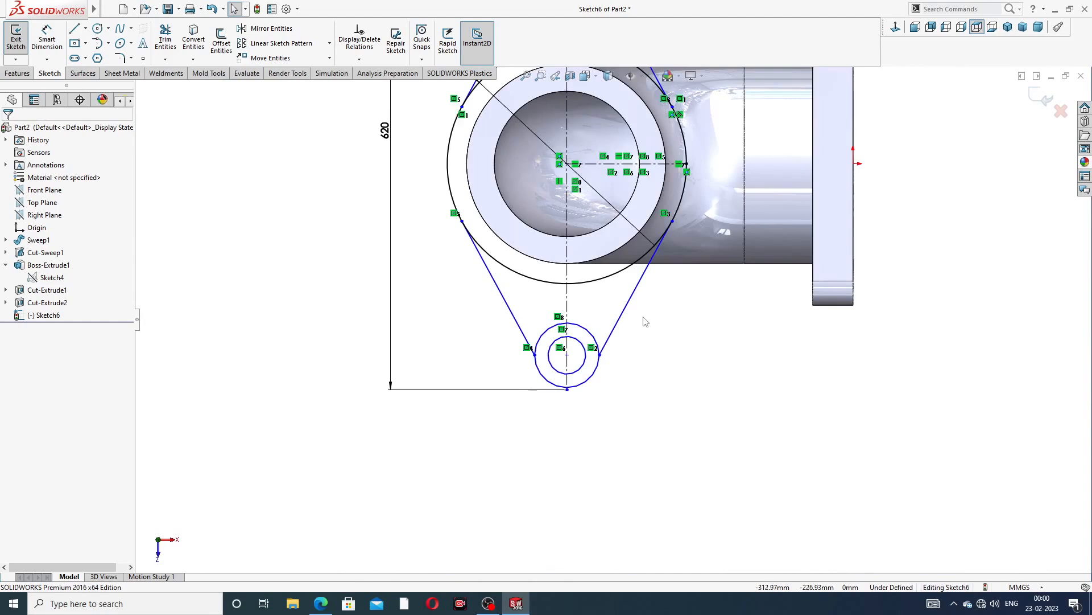
scroll(645, 322, "down", 1)
left_click(637, 283)
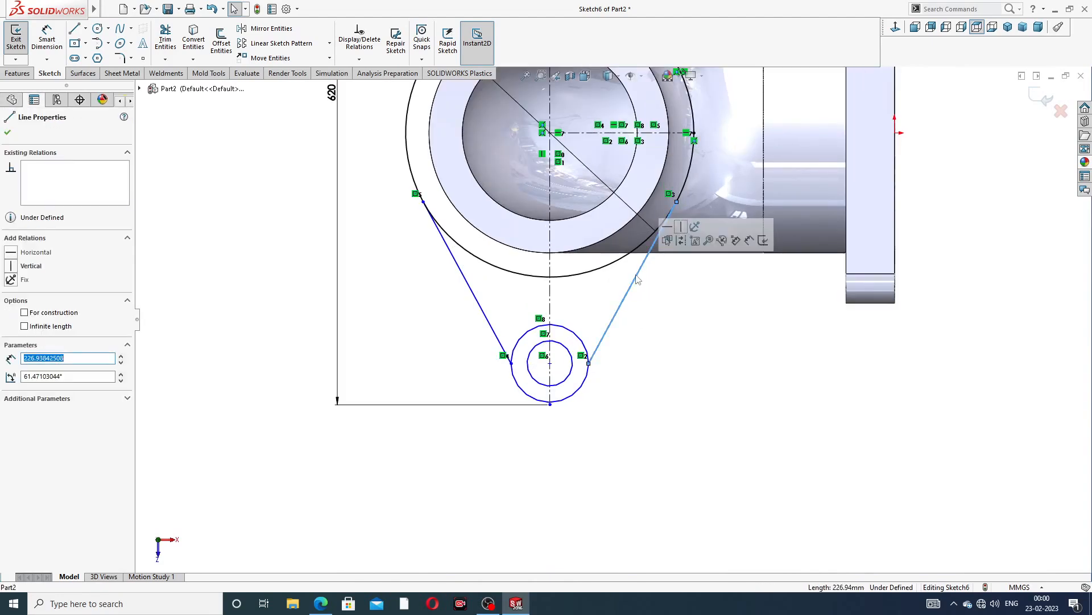
left_click(630, 261, "ctrl")
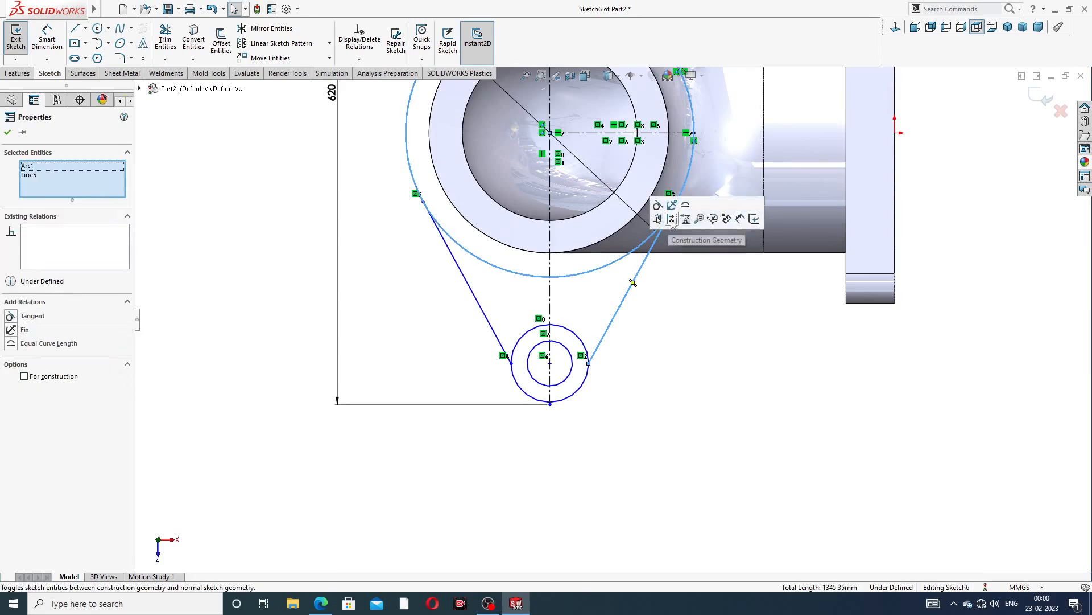
left_click(679, 282)
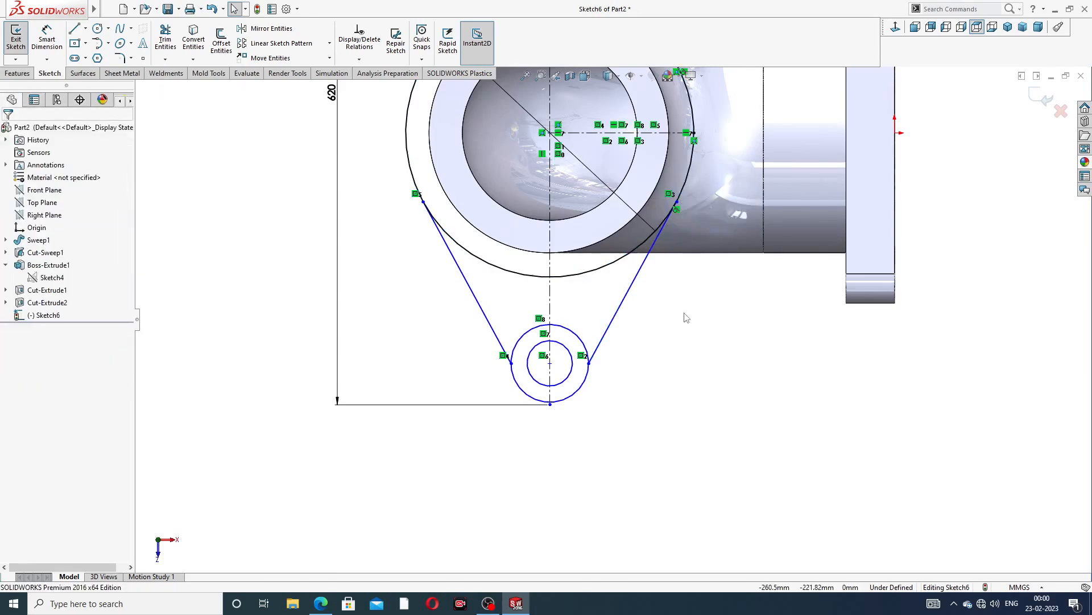
Fully define the flange sketch automatically, calculating for all entities in the sketch
scroll(684, 313, "up", 3)
scroll(665, 119, "up", 1)
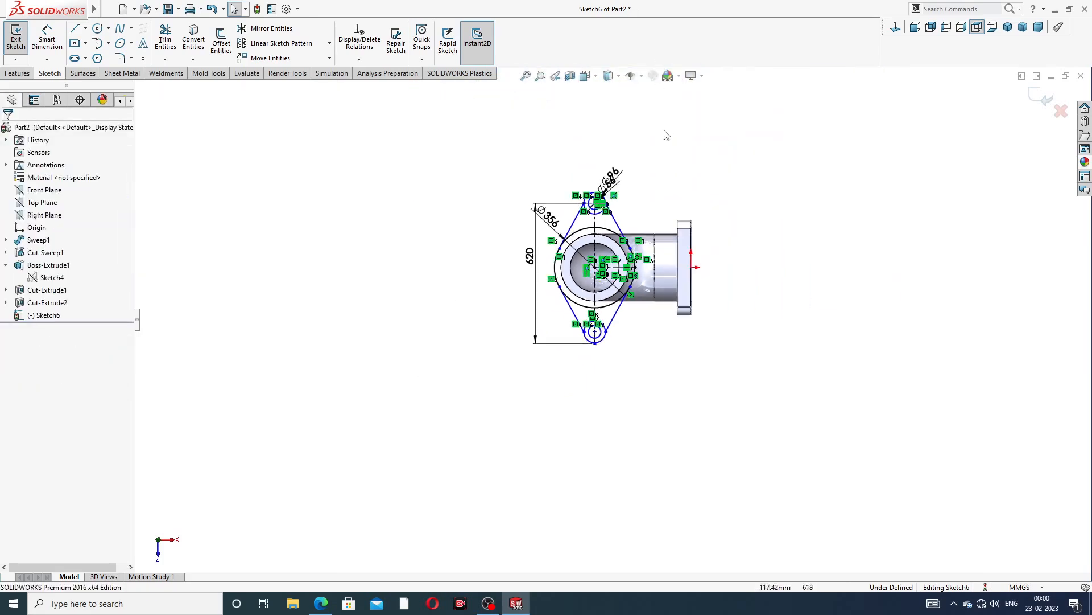
scroll(666, 136, "down", 3)
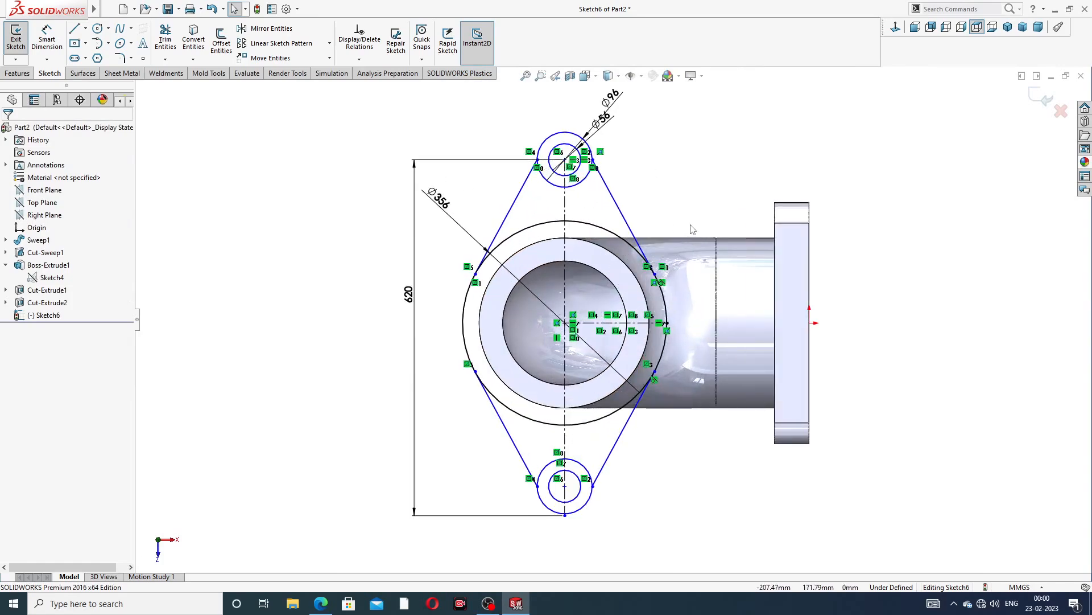
middle_click_drag(687, 229, 685, 233)
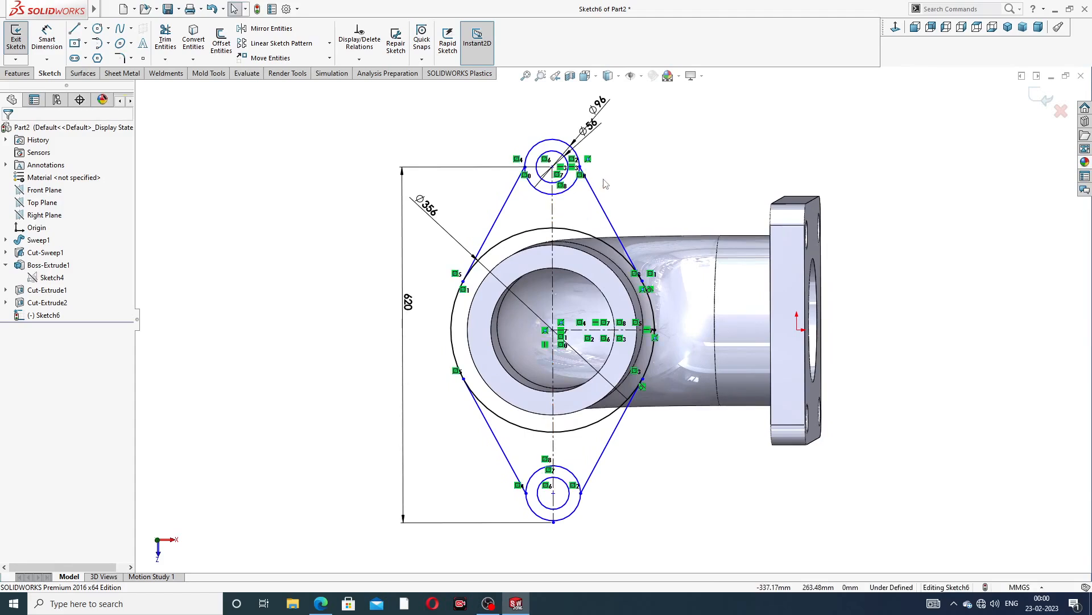
scroll(686, 273, "down", 5)
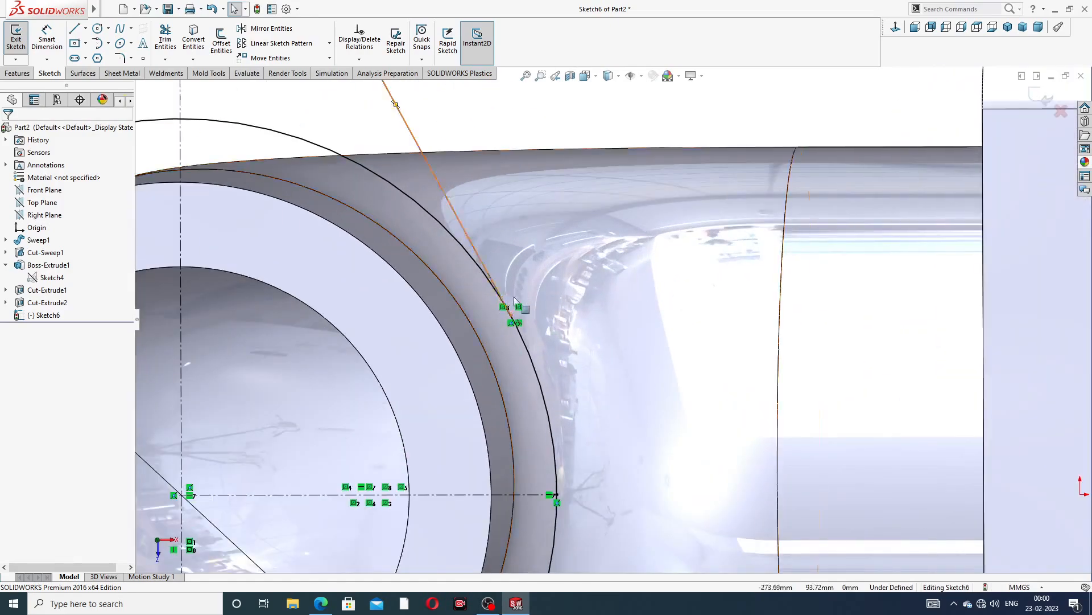
scroll(515, 301, "up", 5)
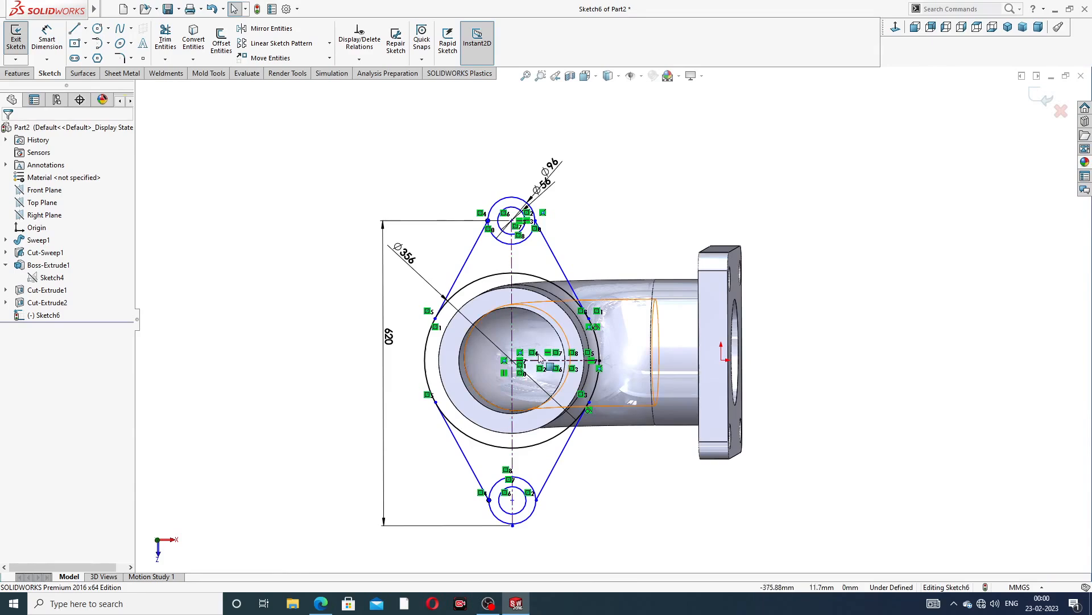
left_click(366, 60)
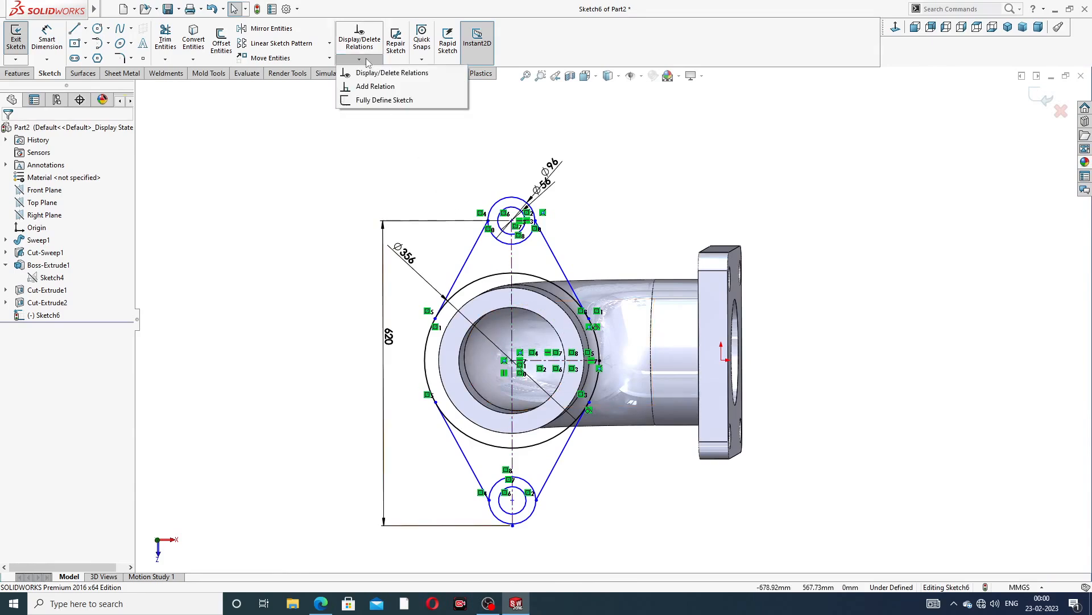
left_click(385, 101)
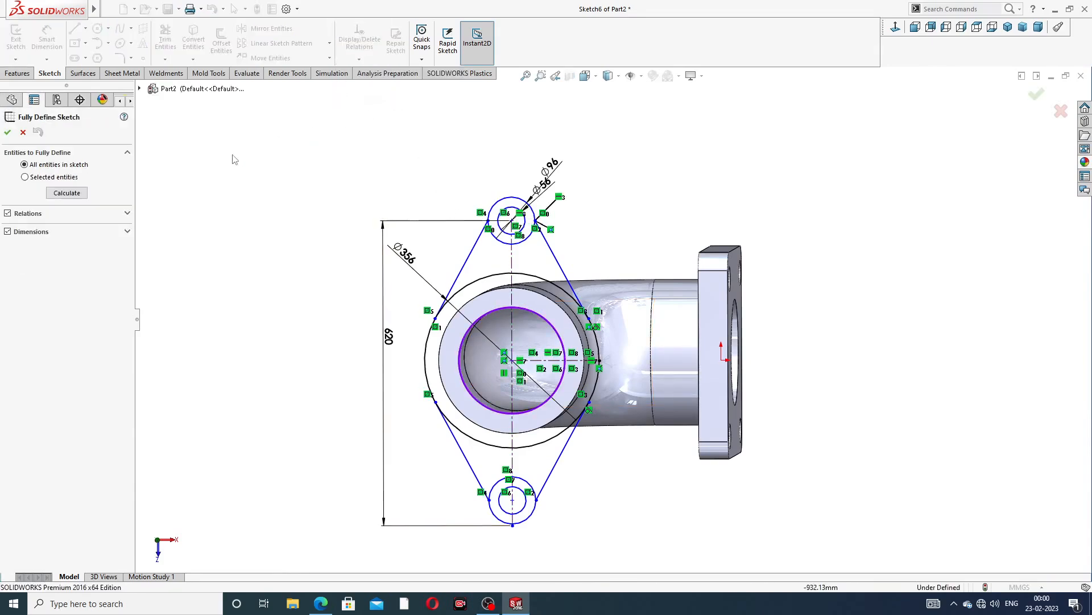
left_click(76, 194)
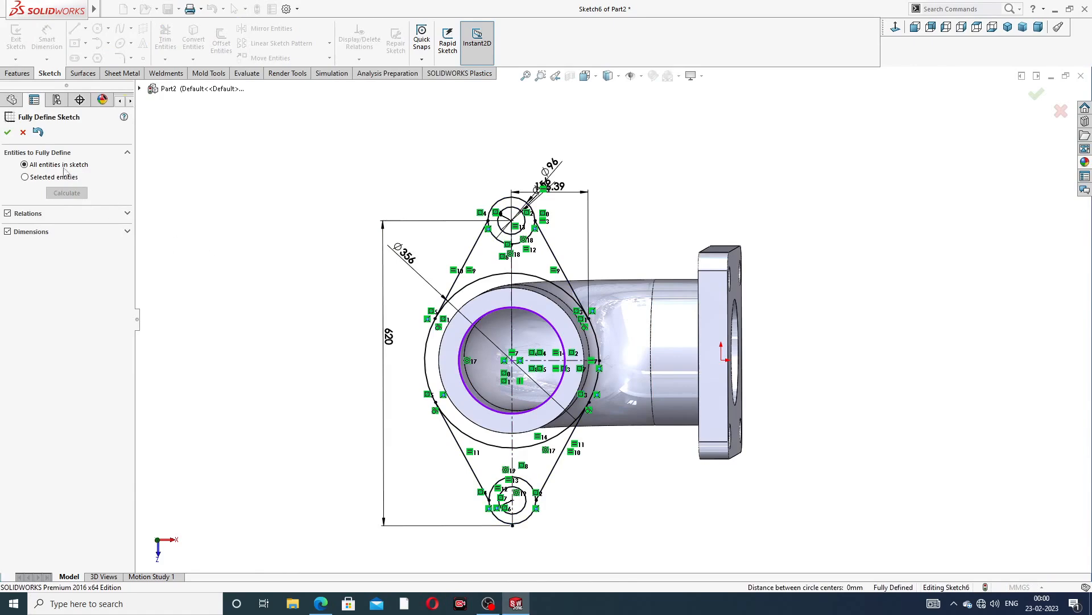
left_click(8, 133)
Start an Extruded Boss/Base from the flange sketch and select the upper lug and pipe-ring regions as contours
scroll(414, 373, "down", 3)
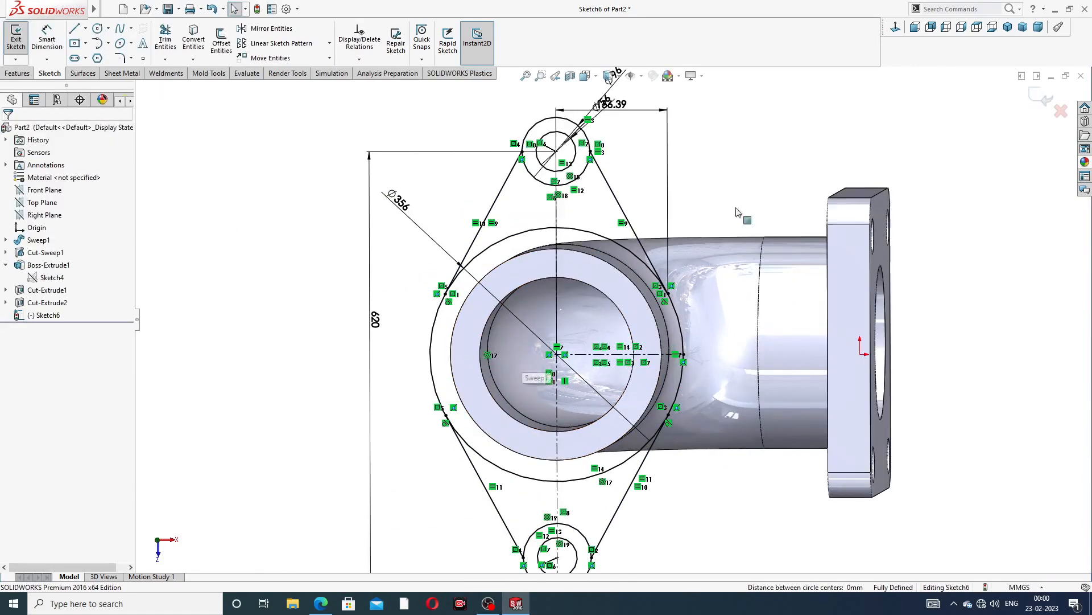
mouse_move(677, 255)
middle_mouse_down()
mouse_move(575, 247)
mouse_move(636, 248)
mouse_move(688, 291)
mouse_move(647, 303)
middle_mouse_up()
scroll(632, 256, "up", 2)
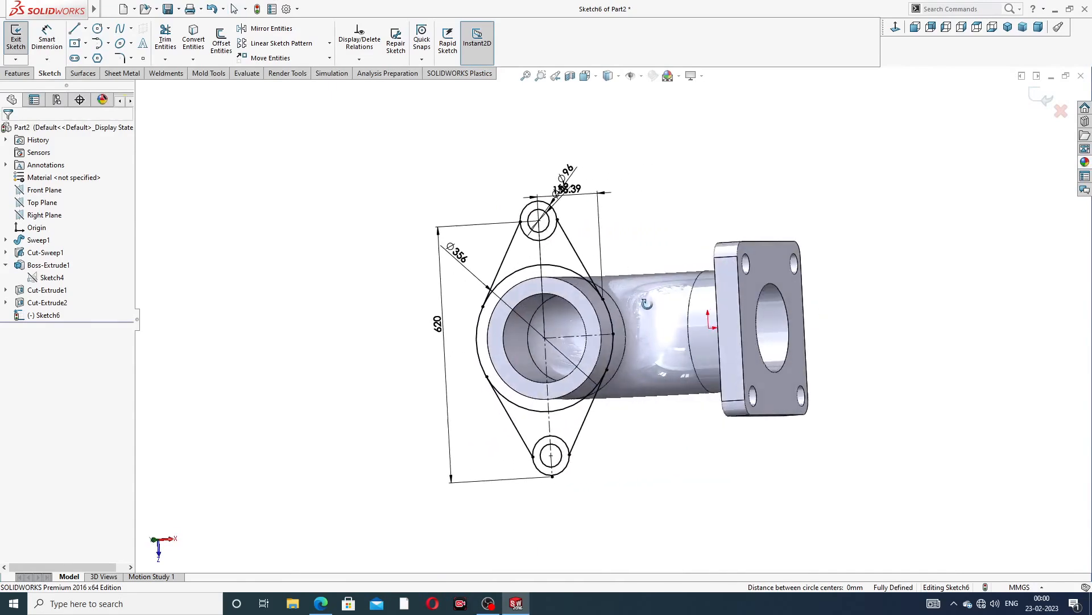
scroll(640, 301, "up", 1)
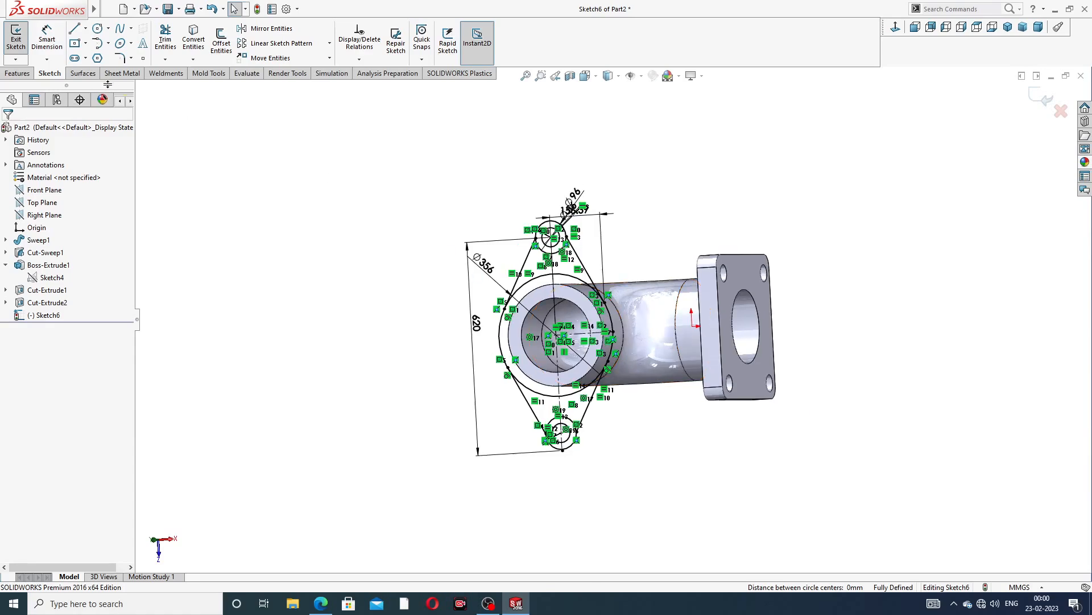
left_click(18, 72)
left_click(29, 49)
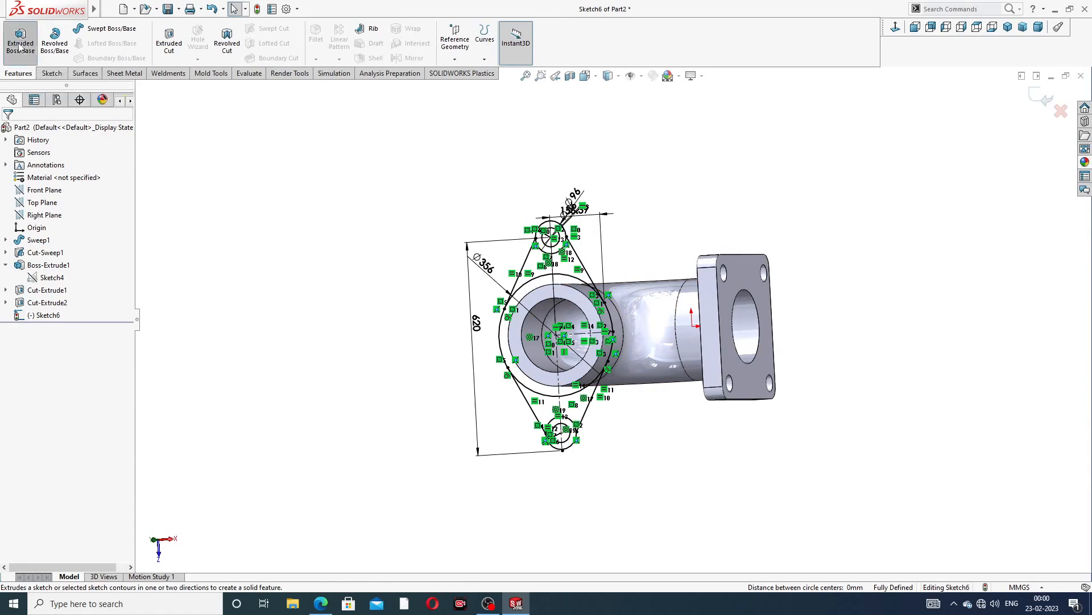
scroll(564, 259, "down", 3)
scroll(563, 259, "down", 1)
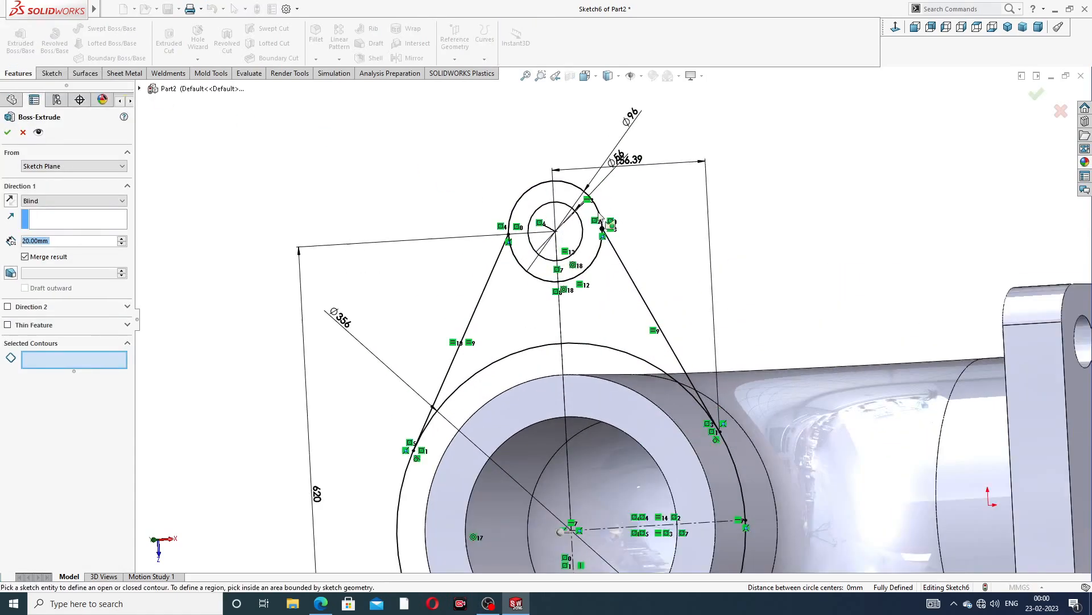
left_click(589, 240)
left_click(613, 313)
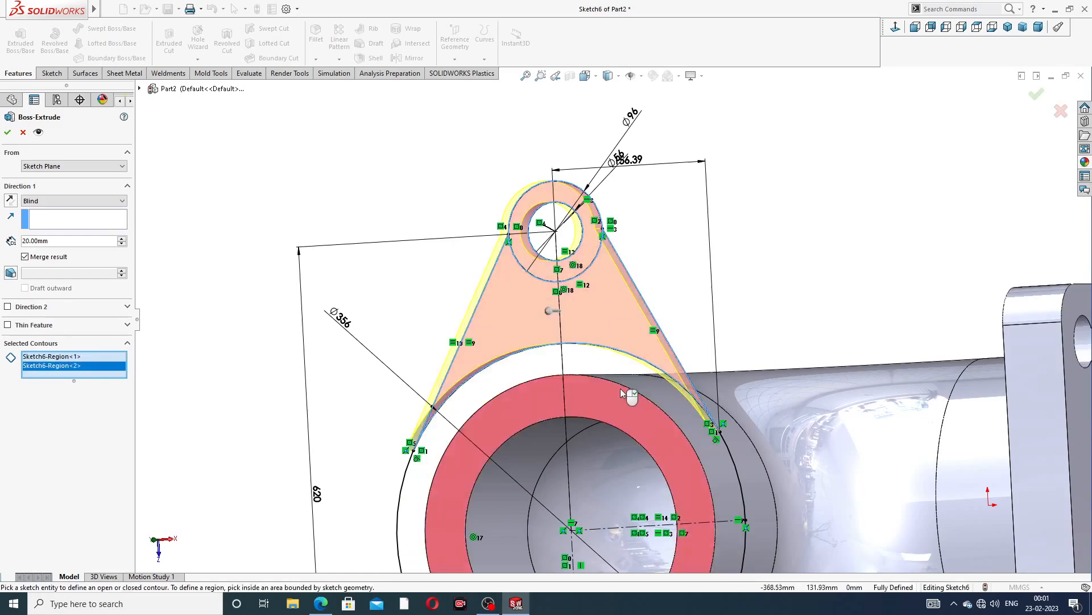
scroll(611, 319, "up", 2)
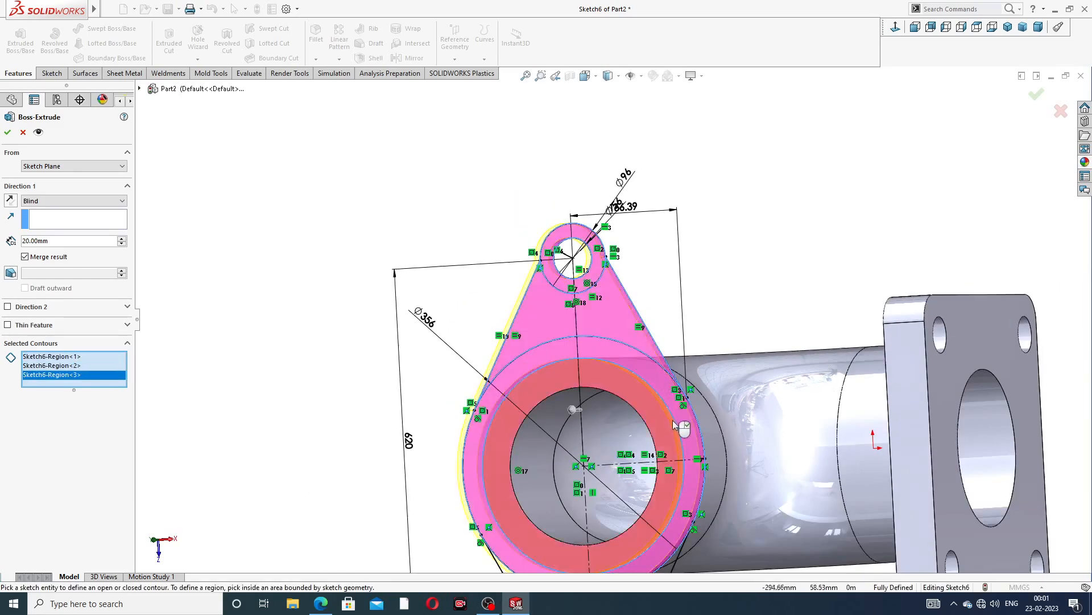
scroll(637, 364, "up", 3)
scroll(614, 411, "down", 6)
Add the lower lug and remaining flange regions to the selected contours
left_click(615, 411)
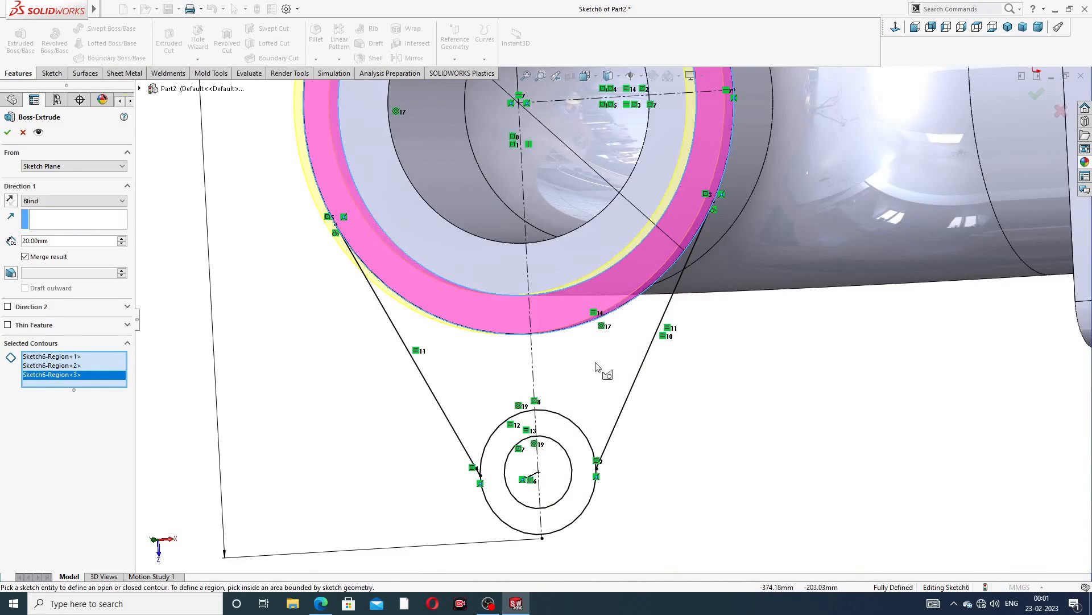
left_click(654, 309)
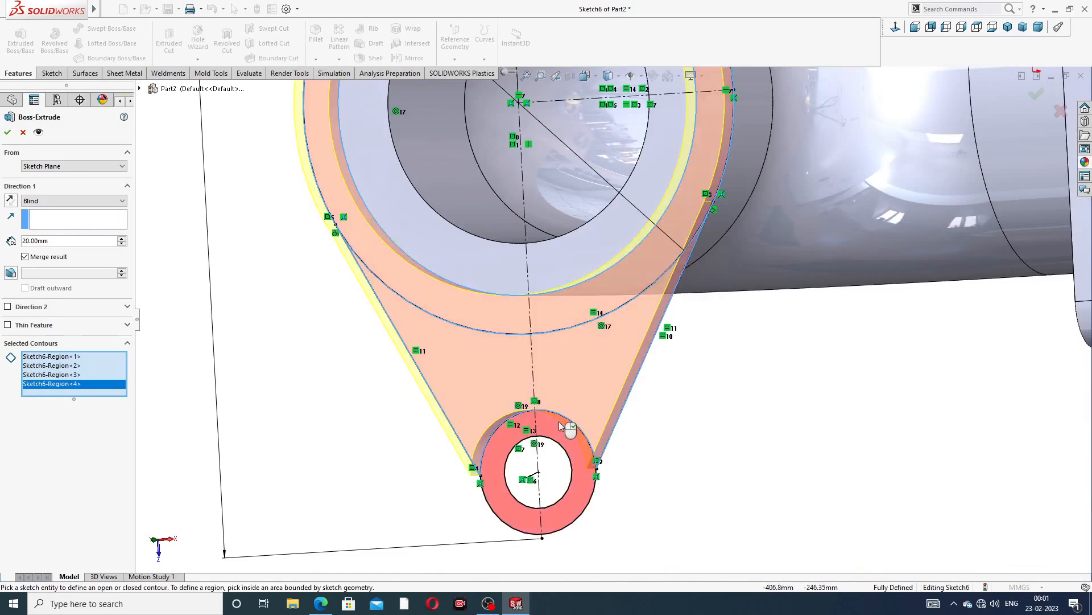
left_click(563, 427)
scroll(561, 427, "up", 2)
scroll(613, 211, "up", 2)
scroll(618, 213, "up", 2)
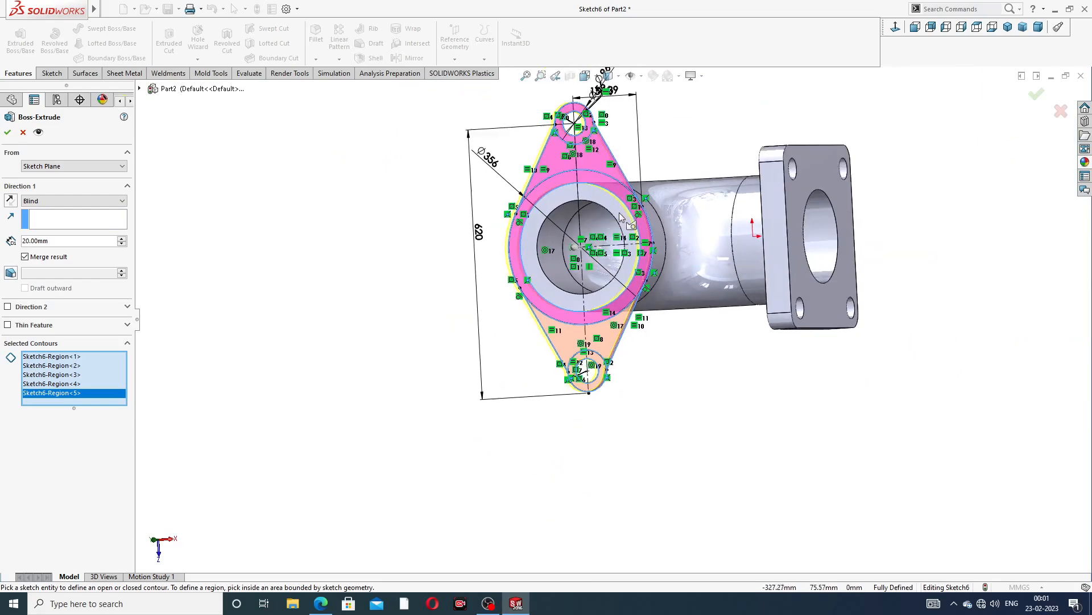
scroll(616, 220, "down", 1)
mouse_move(573, 226)
middle_mouse_down()
mouse_move(534, 233)
mouse_move(530, 217)
mouse_move(591, 225)
mouse_move(568, 236)
middle_mouse_up()
left_click(531, 199)
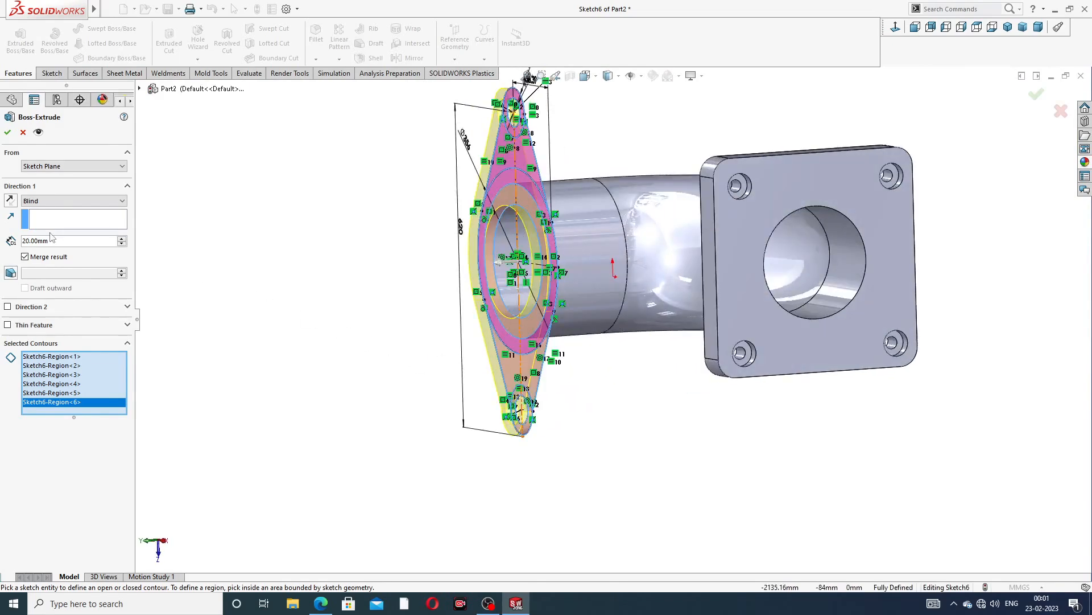
Extrude the selected flange regions 60 mm in the reversed direction, checking the practice drawing before confirming
left_click_drag(50, 240, 2, 245)
type("60")
key("Return")
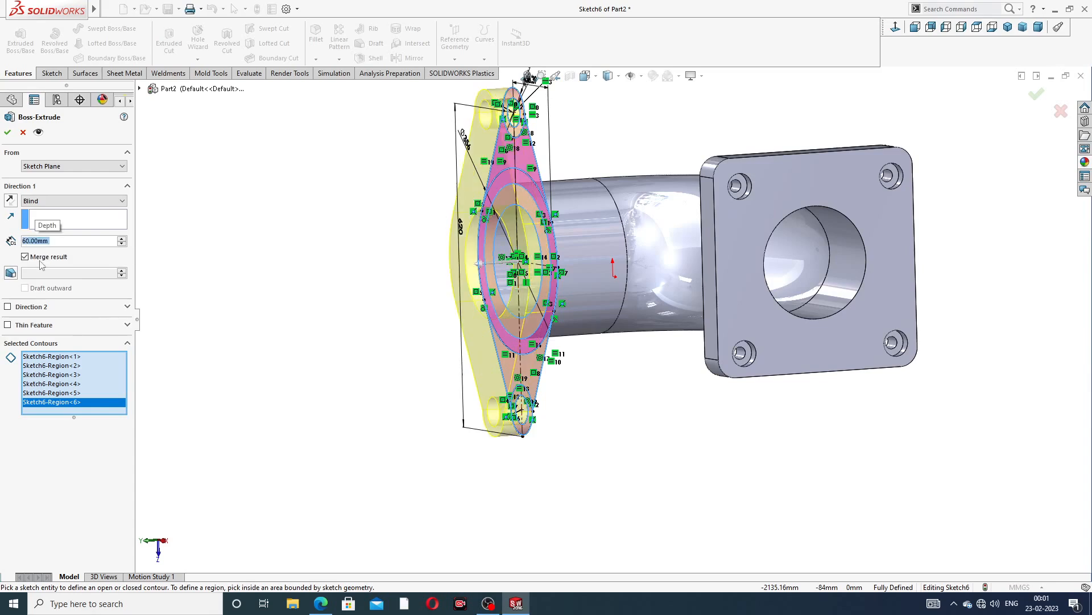
left_click(10, 200)
middle_click_drag(444, 298, 385, 302)
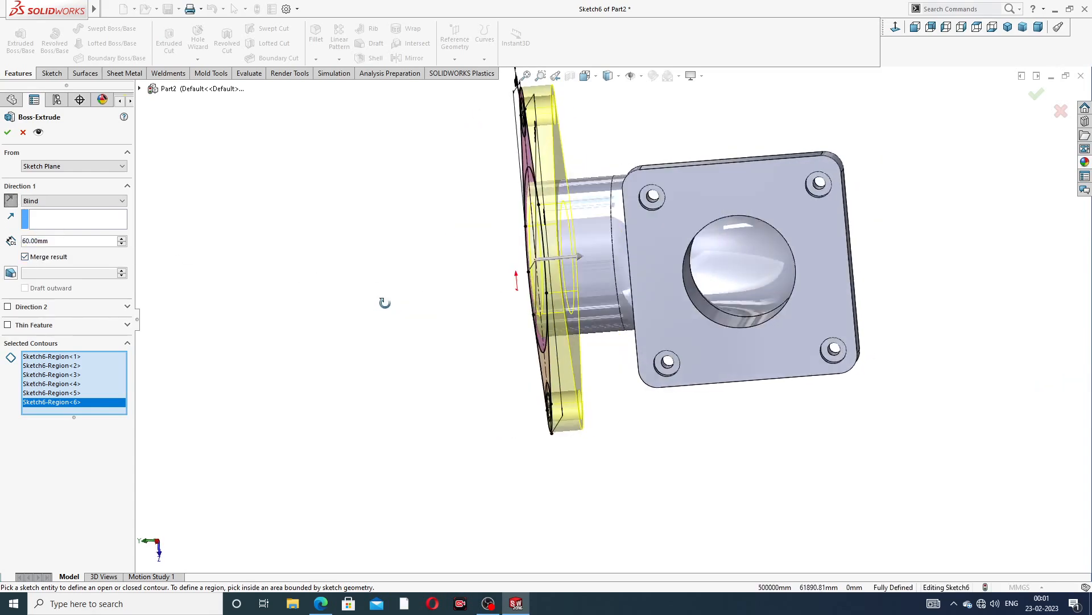
left_click(320, 603)
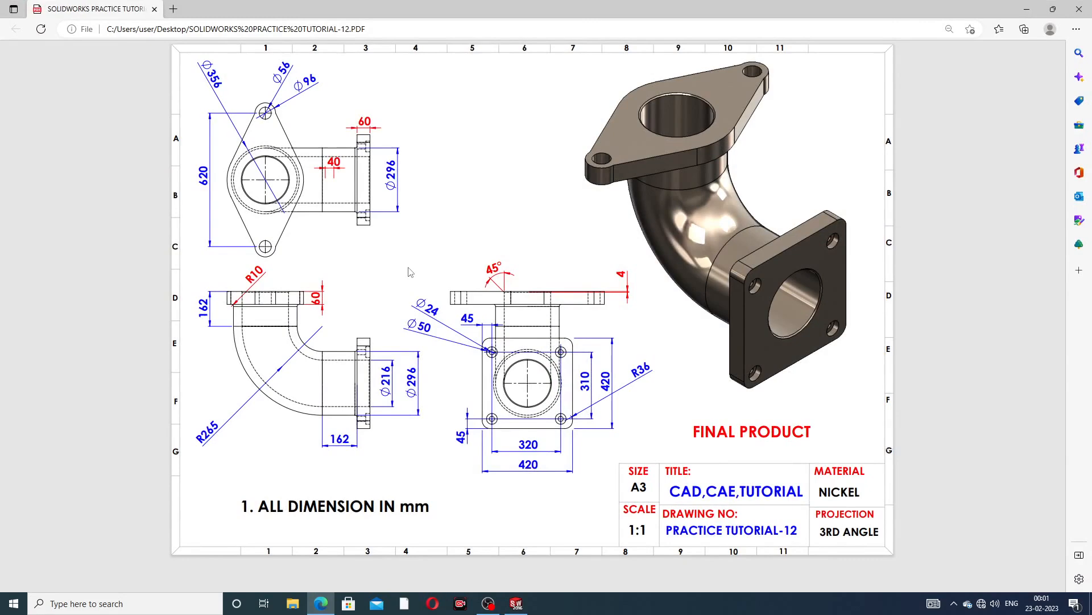
left_click(326, 610)
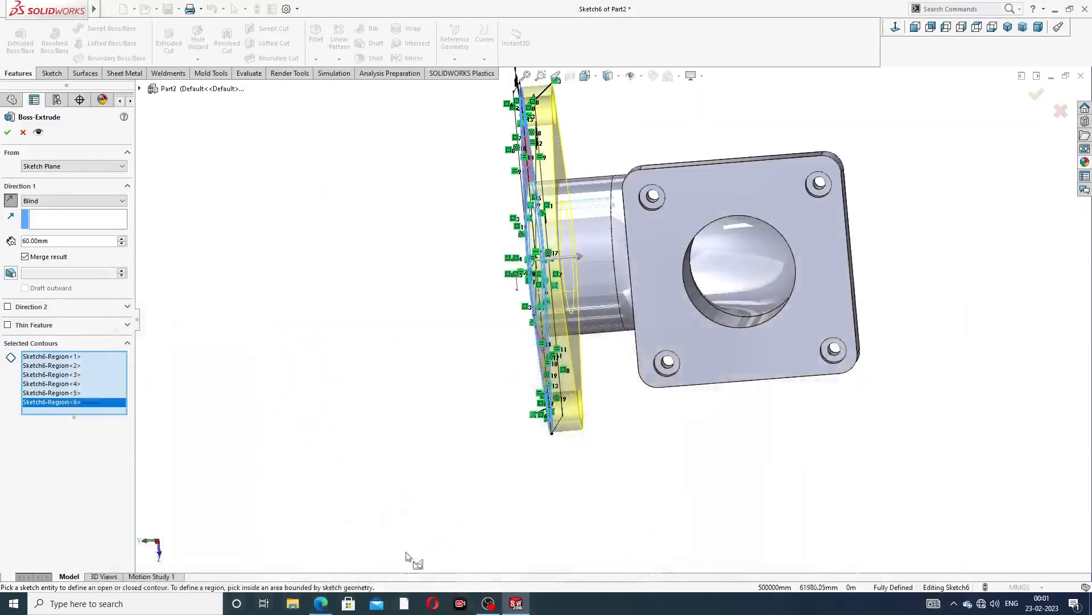
left_click(8, 132)
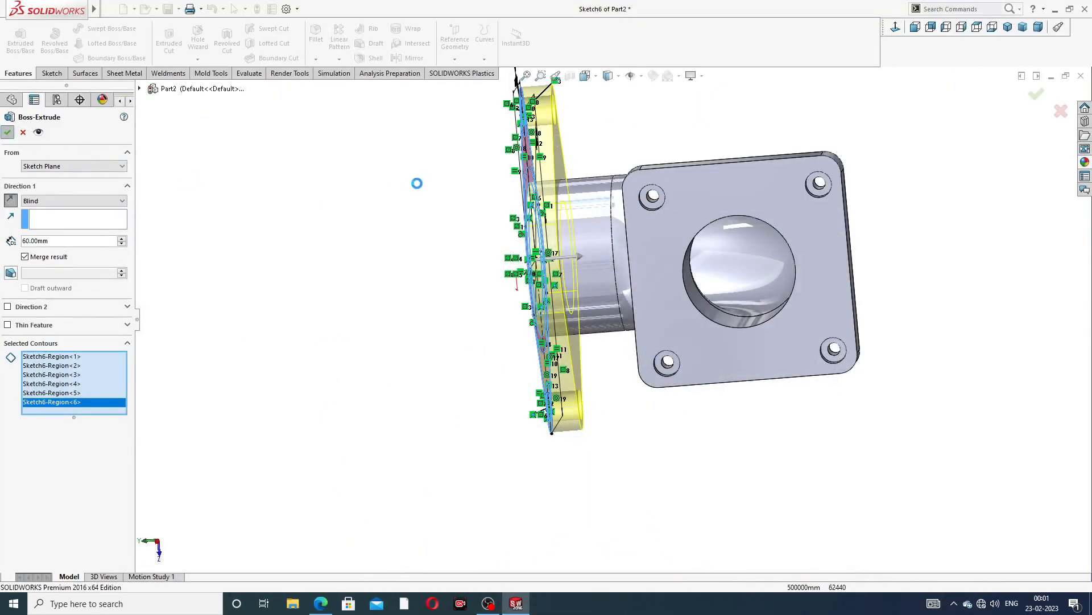
Apply the polished nickel appearance to the part
middle_click_drag(421, 199, 705, 168)
scroll(701, 171, "up", 1)
scroll(699, 175, "down", 3)
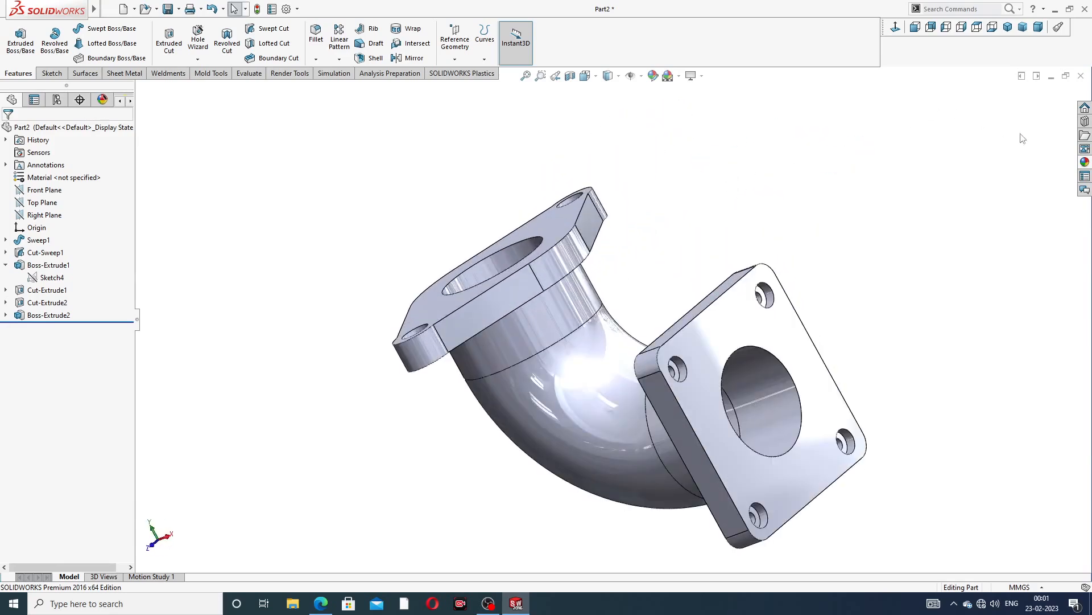
left_click(1085, 162)
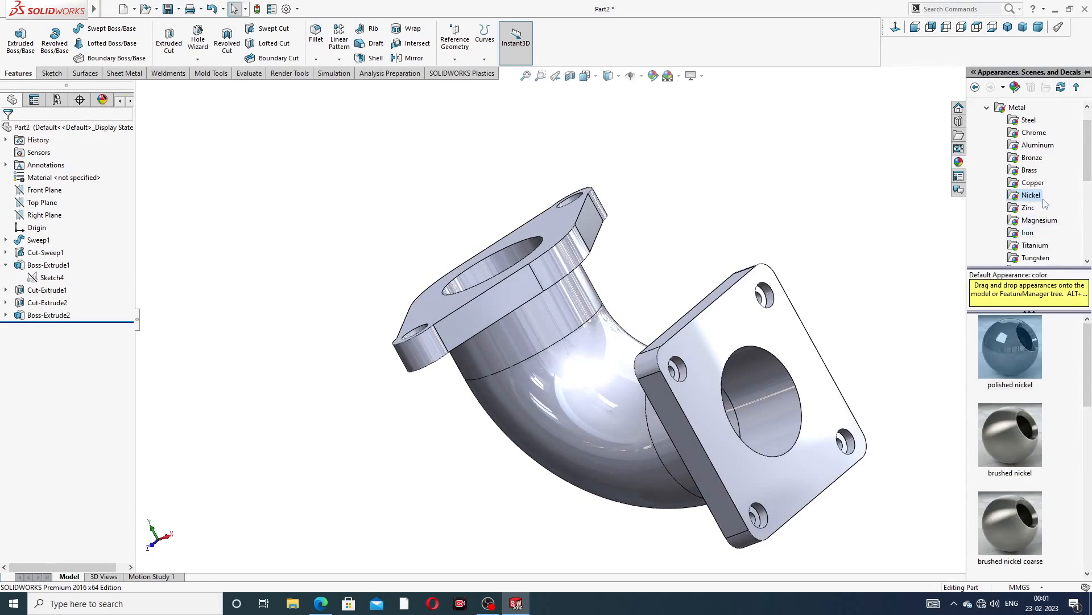
double_click(1008, 358)
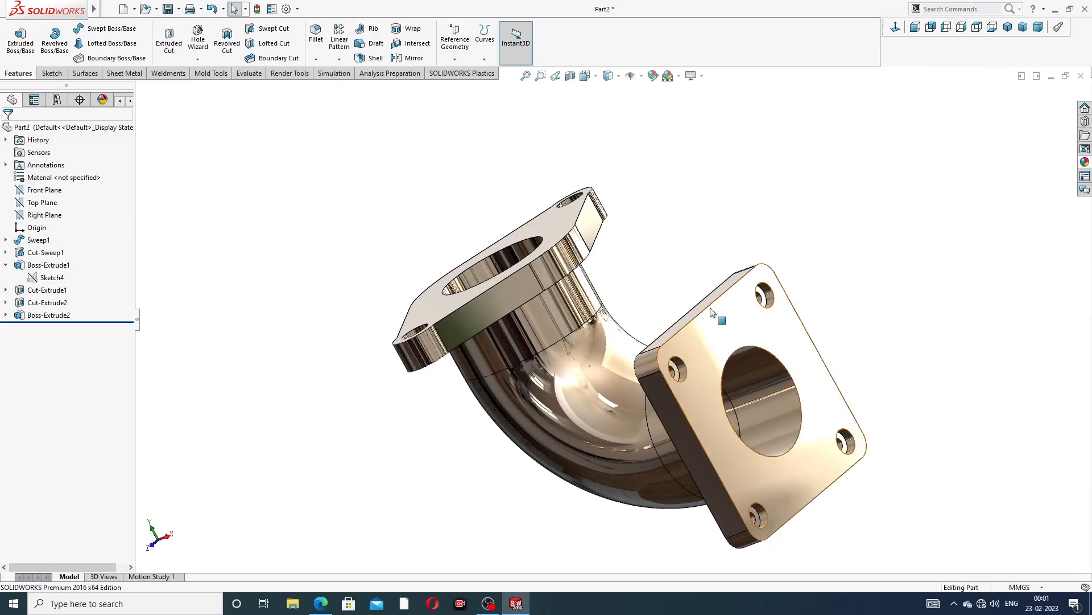
Change the part's appearance to polished brass after browsing the metal appearances
middle_click_drag(715, 312, 667, 292)
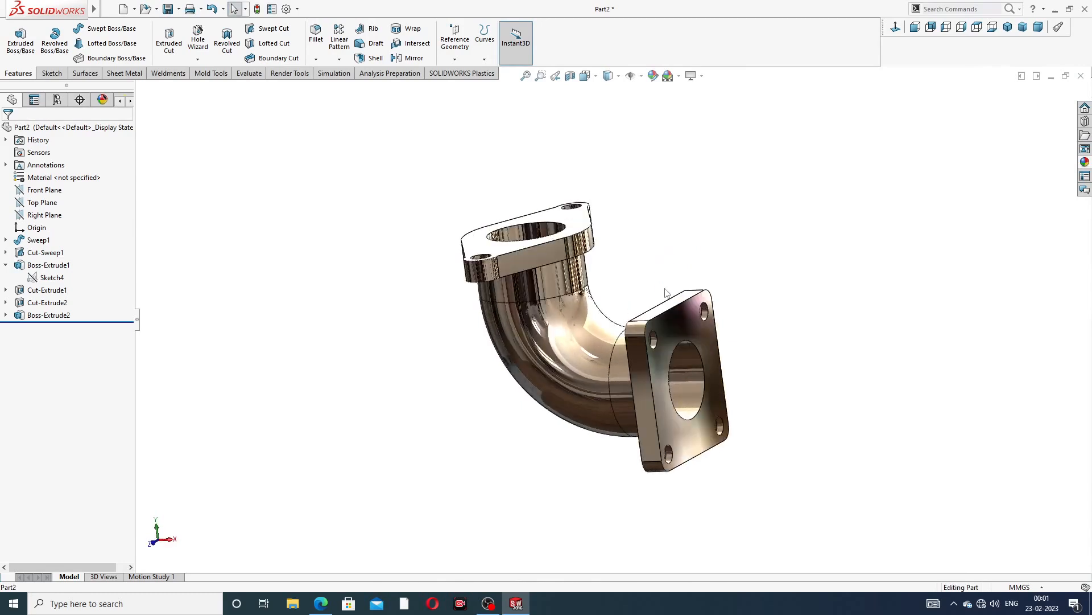
scroll(604, 298, "down", 2)
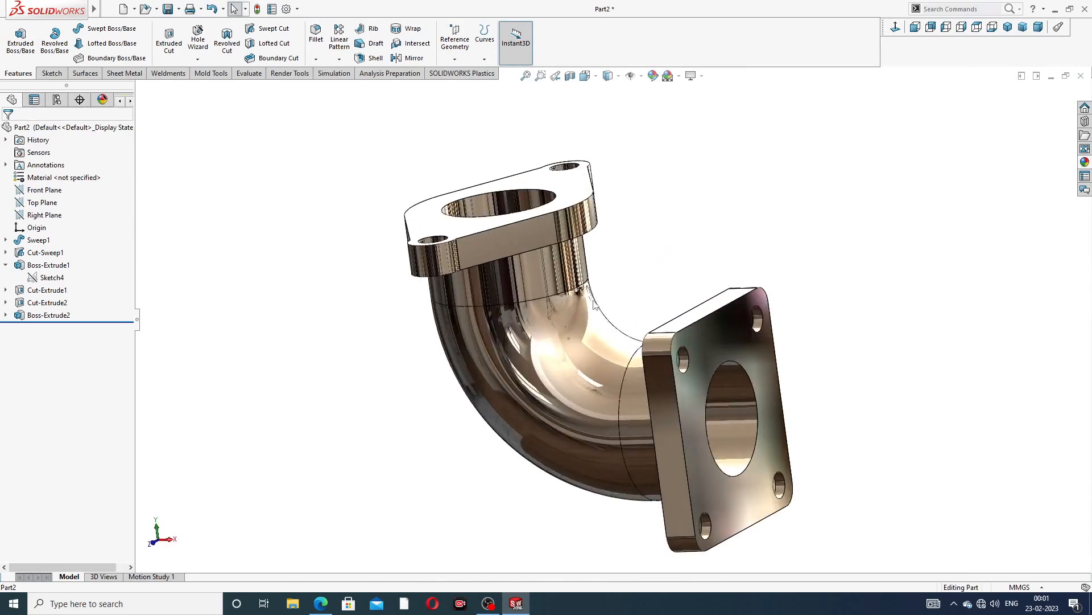
left_click(1084, 162)
left_click(1039, 160)
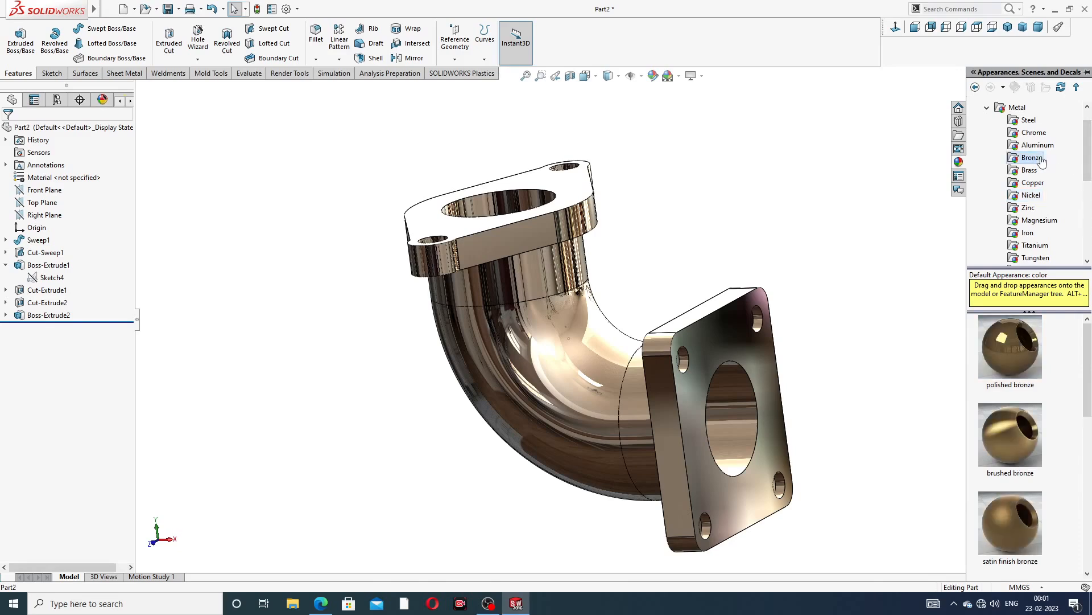
left_click(1032, 187)
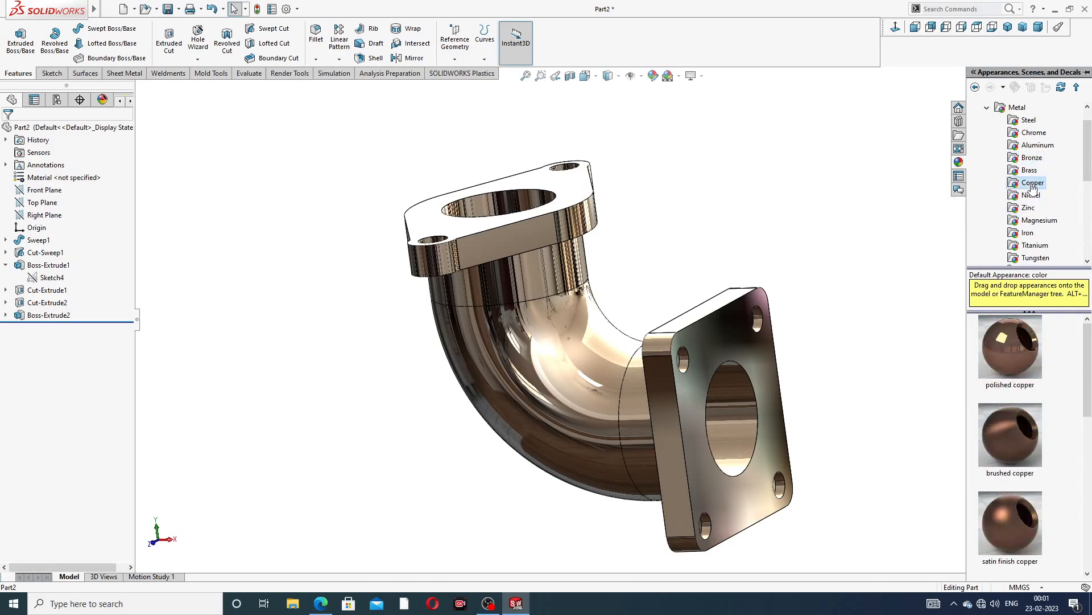
left_click(1029, 170)
double_click(1010, 346)
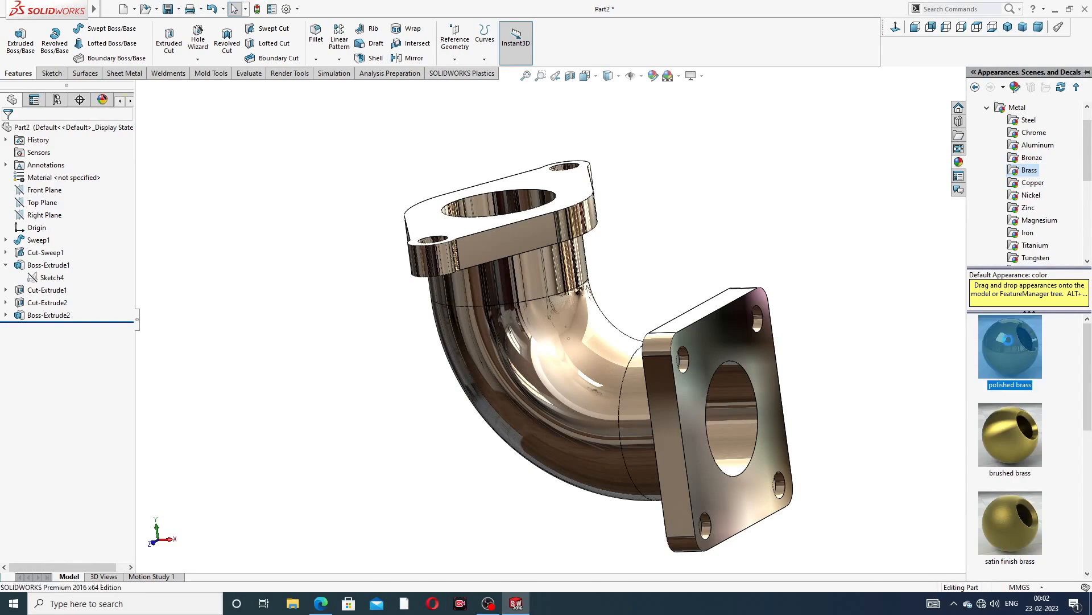
middle_click_drag(877, 317, 620, 249)
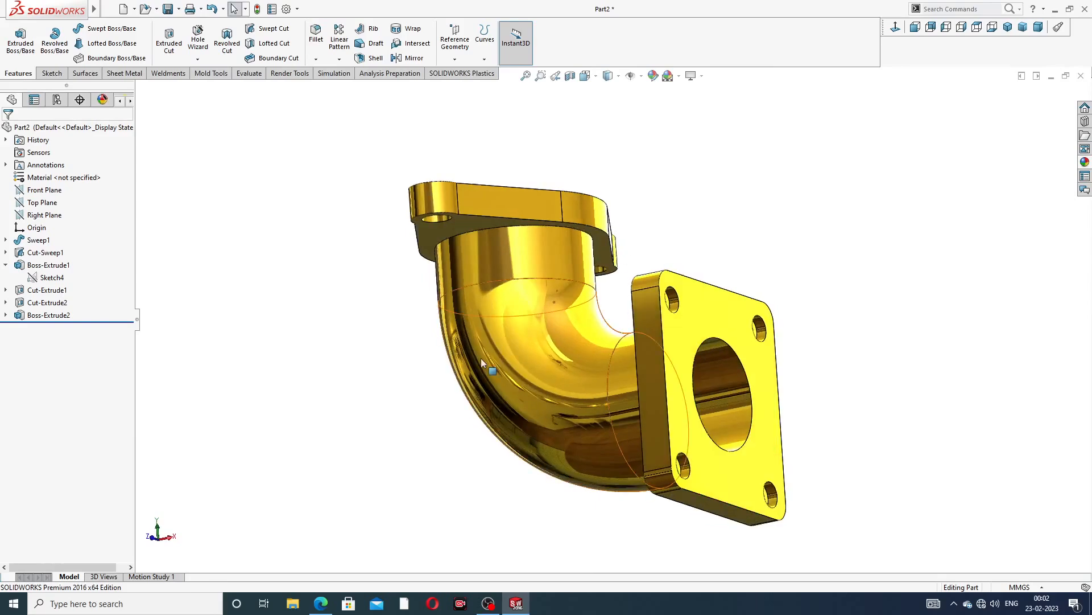
Compare the finished model with the practice drawing
scroll(480, 364, "up", 1)
left_click(321, 603)
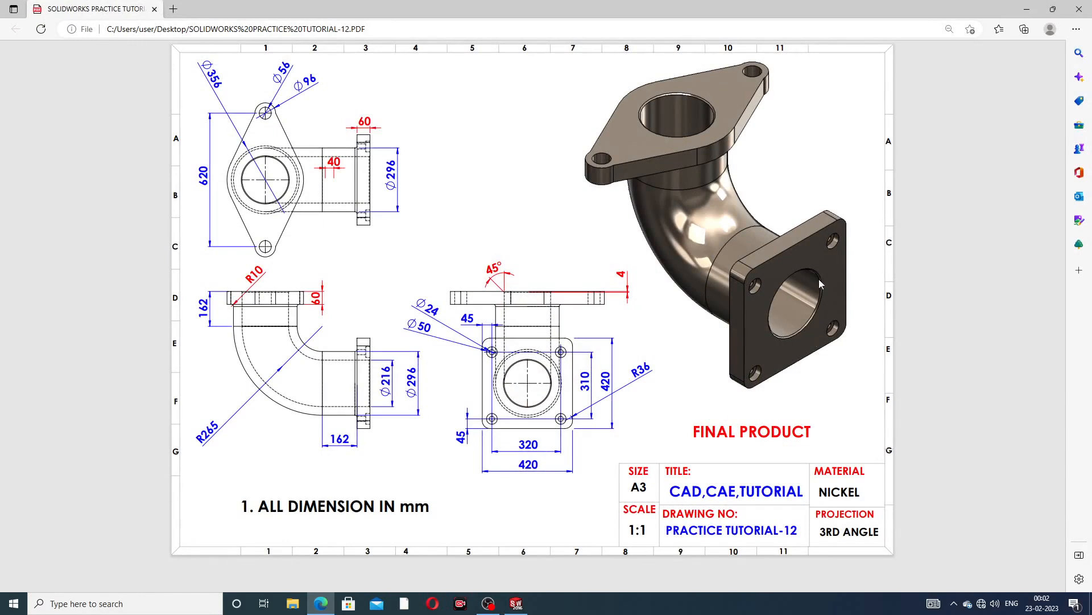
left_click(321, 603)
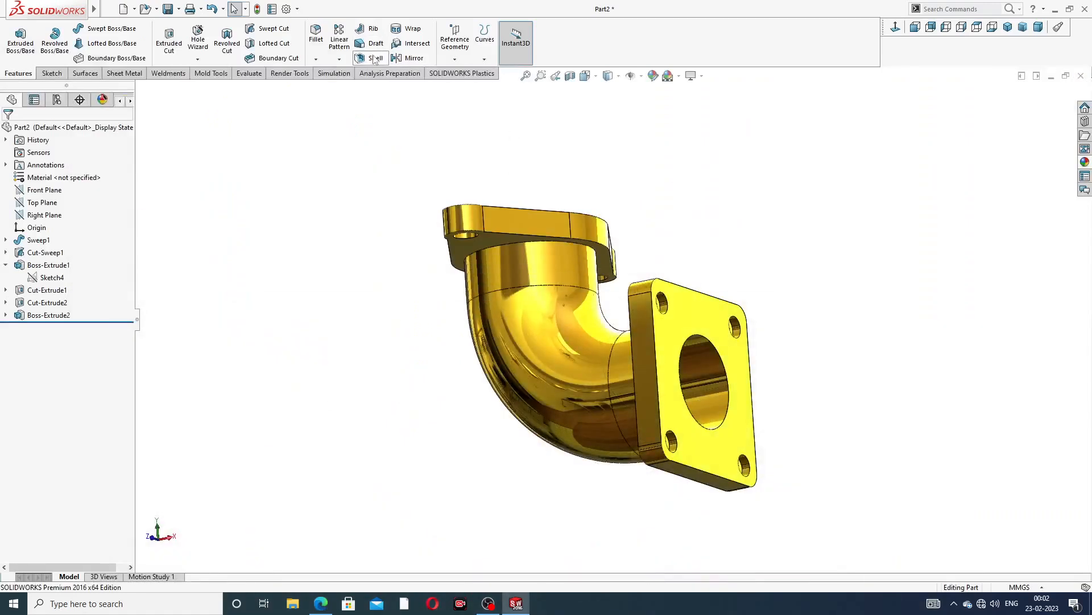
Chamfer the inner bore edge of the square flange 4 mm at 45 degrees
left_click(316, 59)
left_click(341, 86)
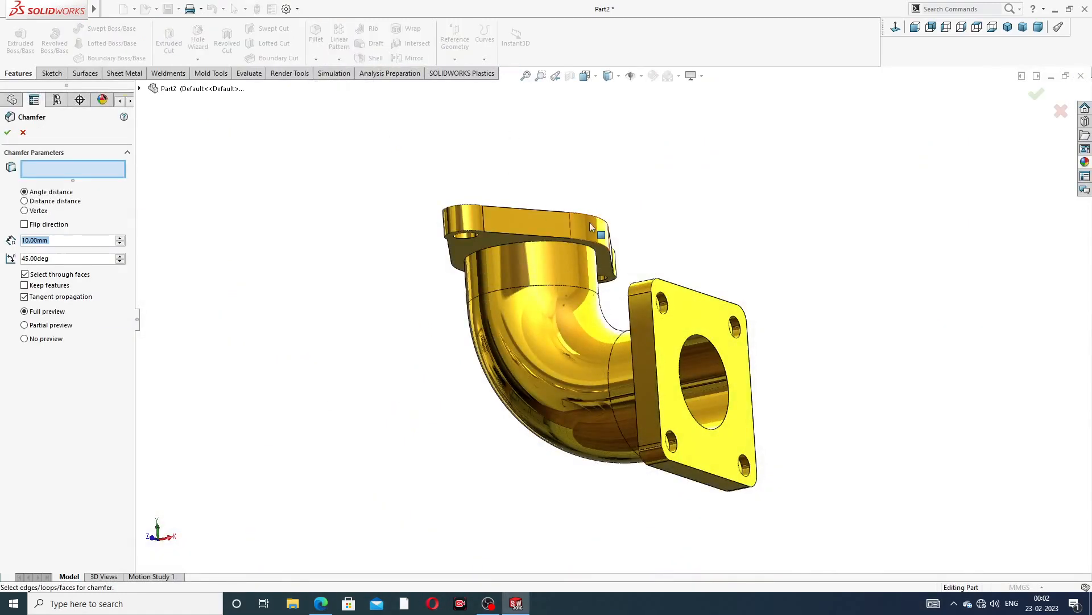
scroll(598, 227, "down", 3)
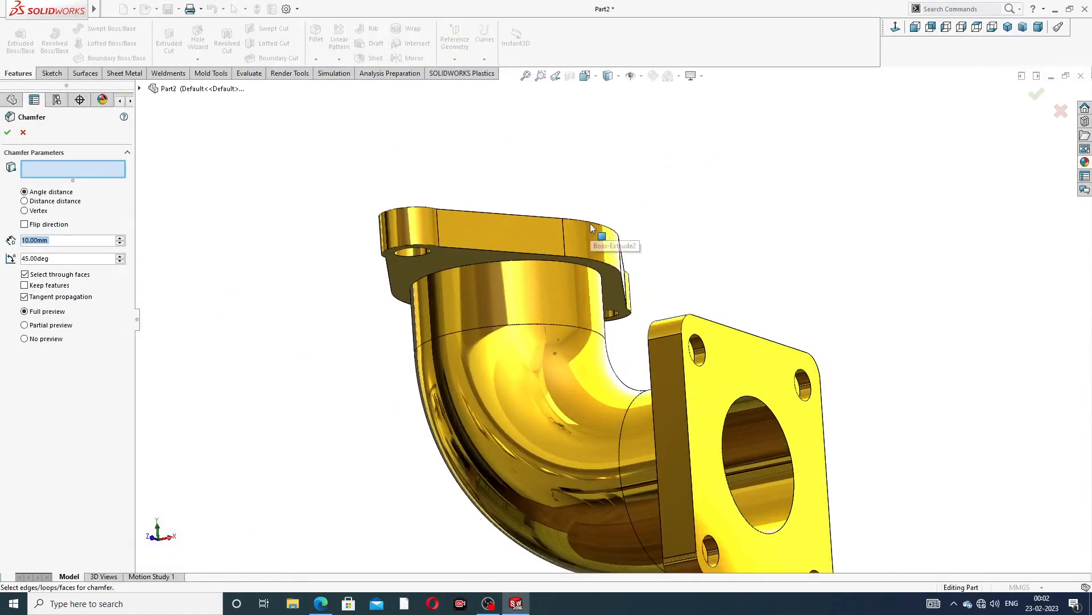
left_click(761, 399)
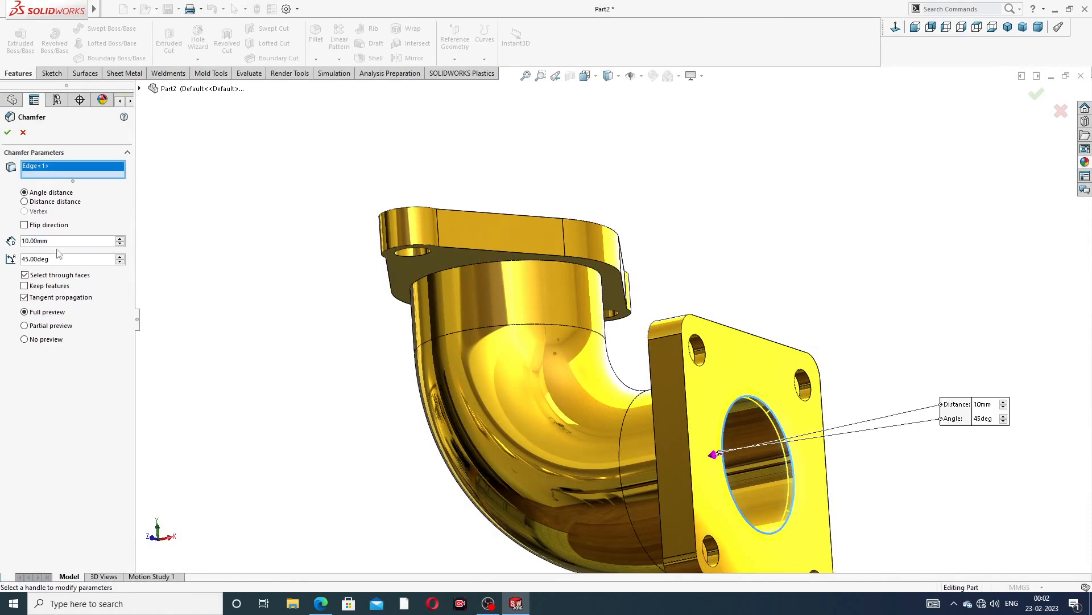
left_click_drag(45, 242, 3, 250)
type("4")
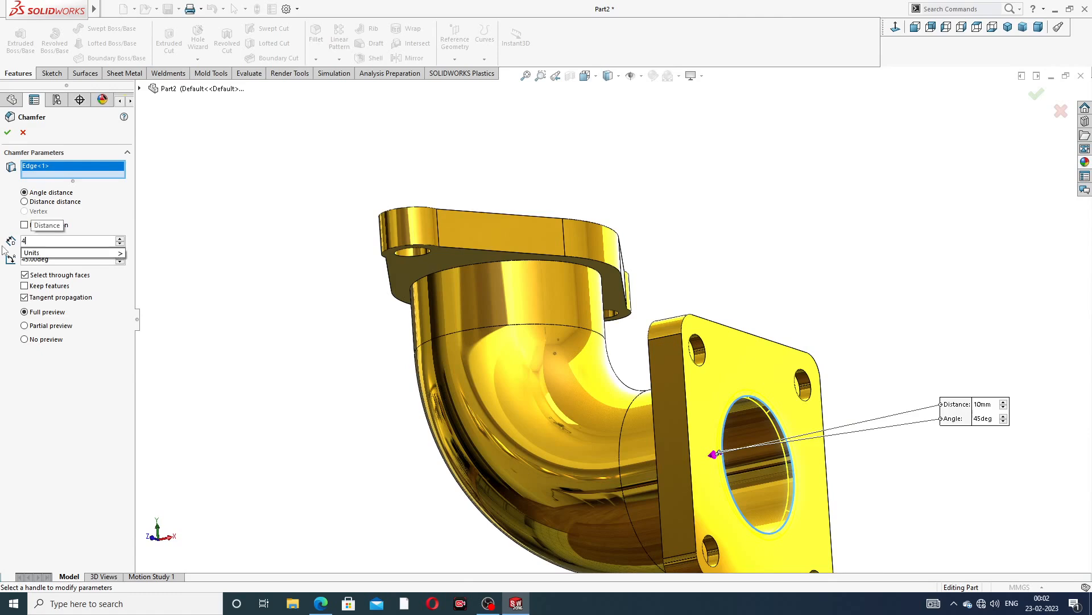
key("Return")
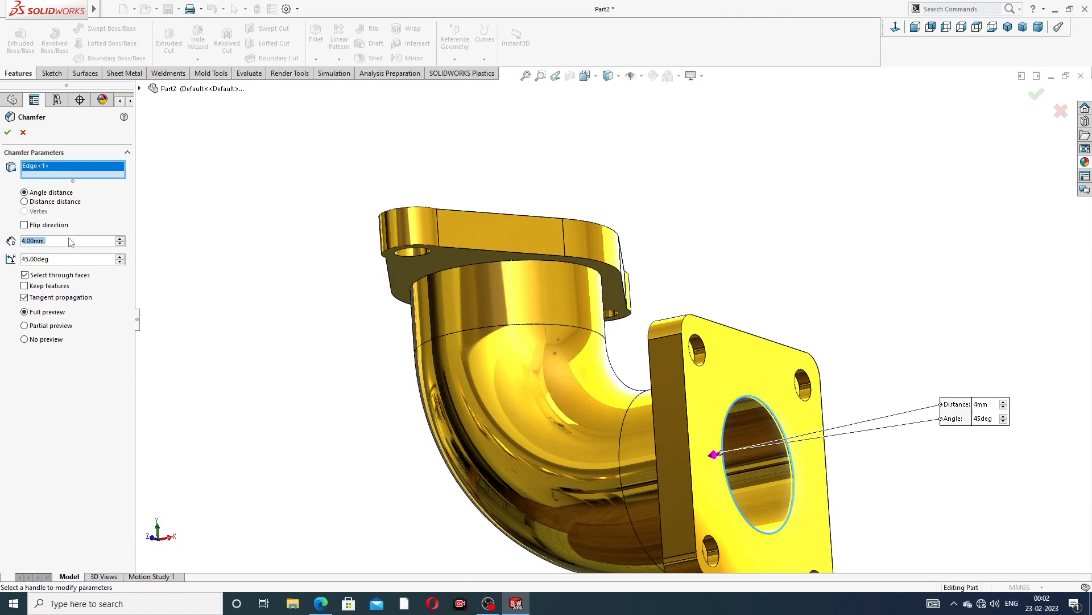
left_click(8, 132)
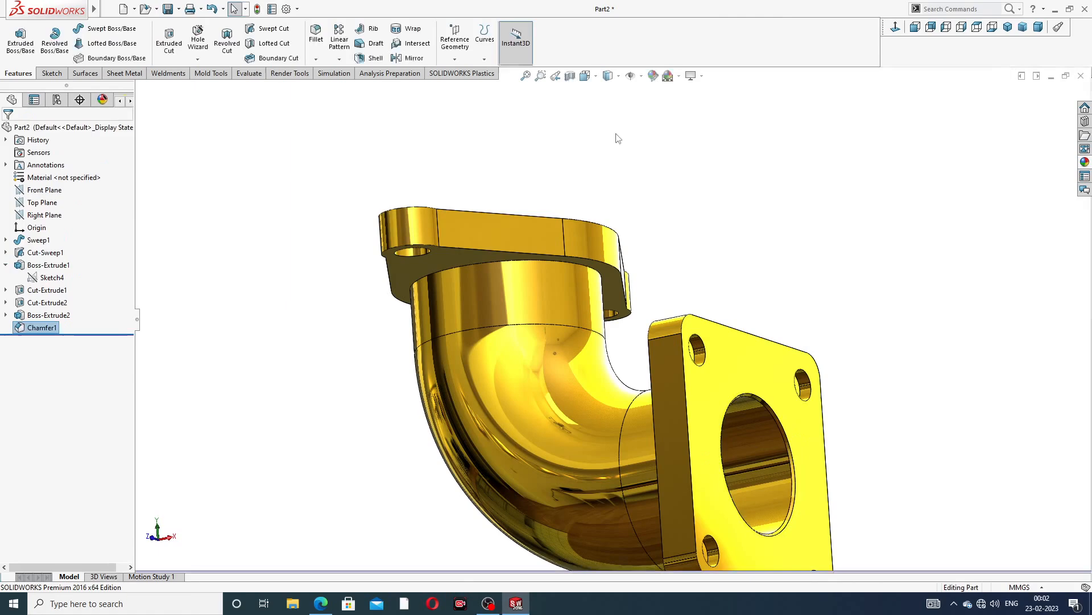
Chamfer the inner bore edge of the oval flange 4 mm at 45 degrees
middle_click_drag(598, 187, 594, 254)
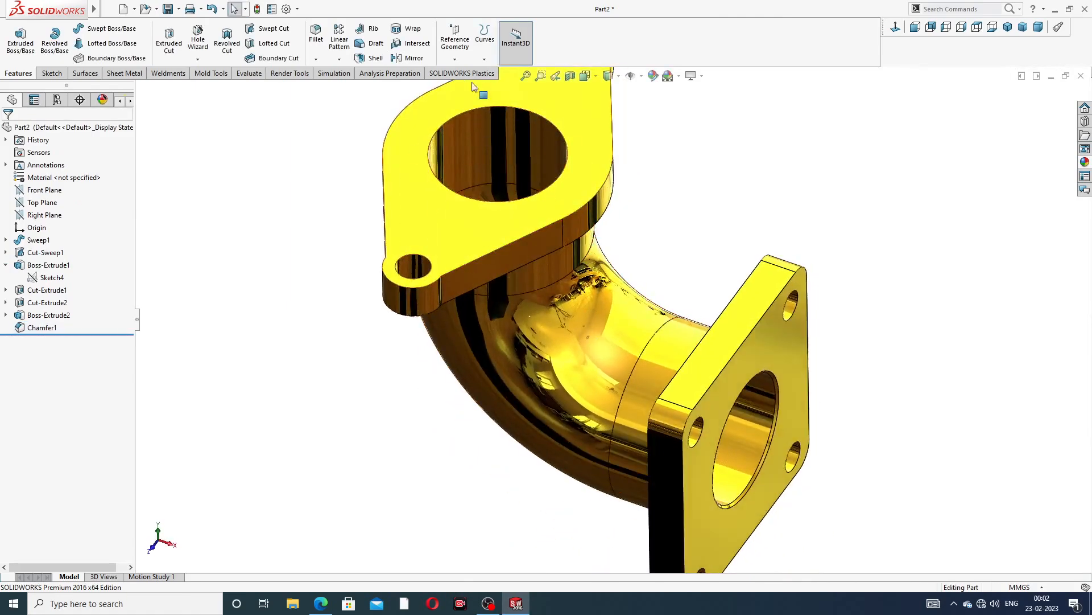
scroll(476, 90, "up", 1)
scroll(511, 130, "down", 2)
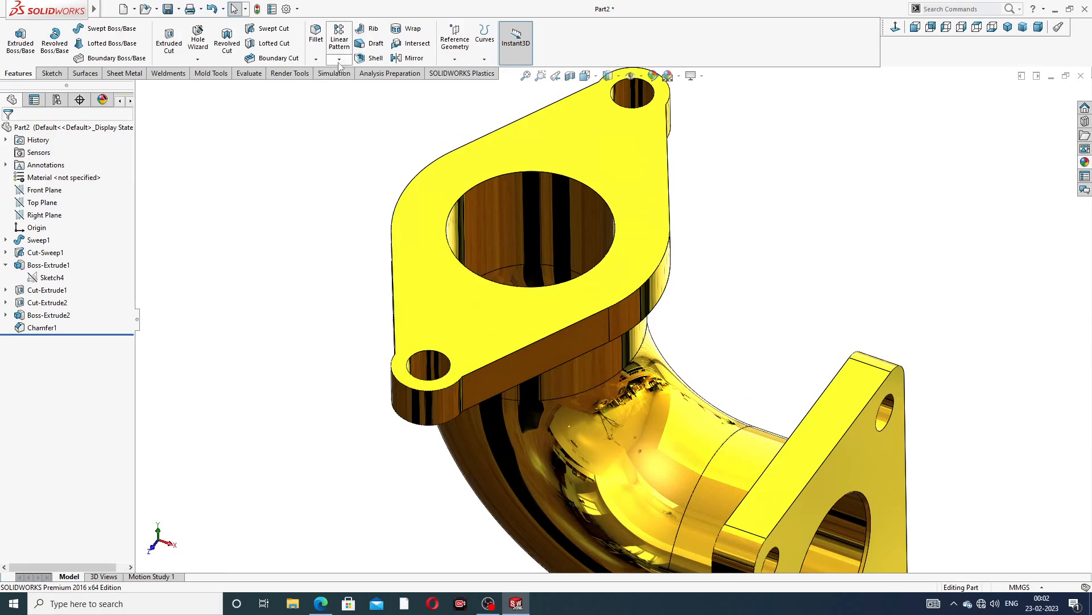
left_click(316, 60)
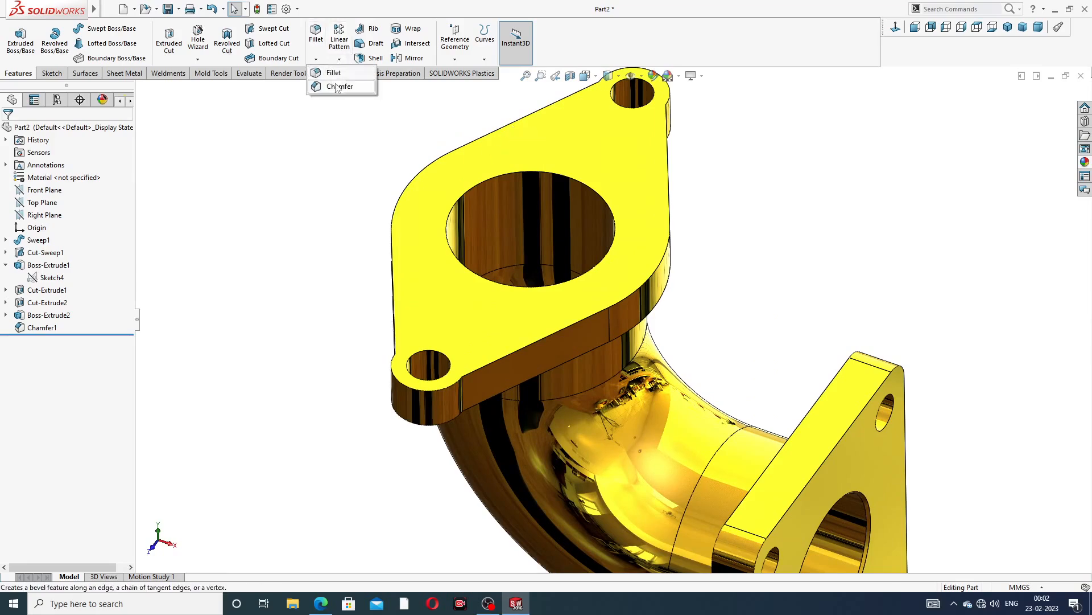
left_click(335, 86)
scroll(494, 193, "down", 2)
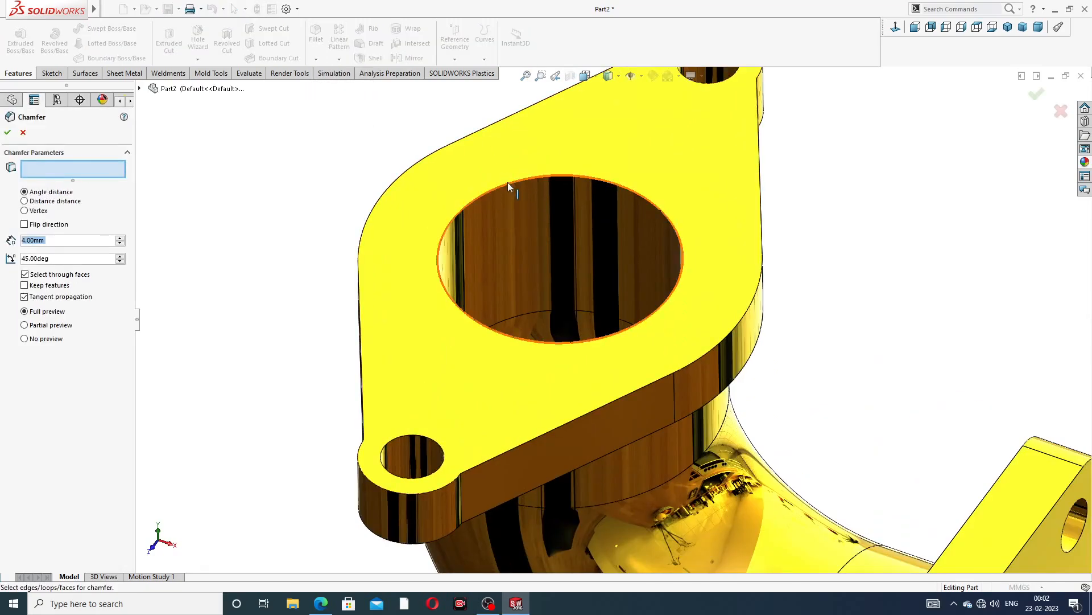
left_click(507, 183)
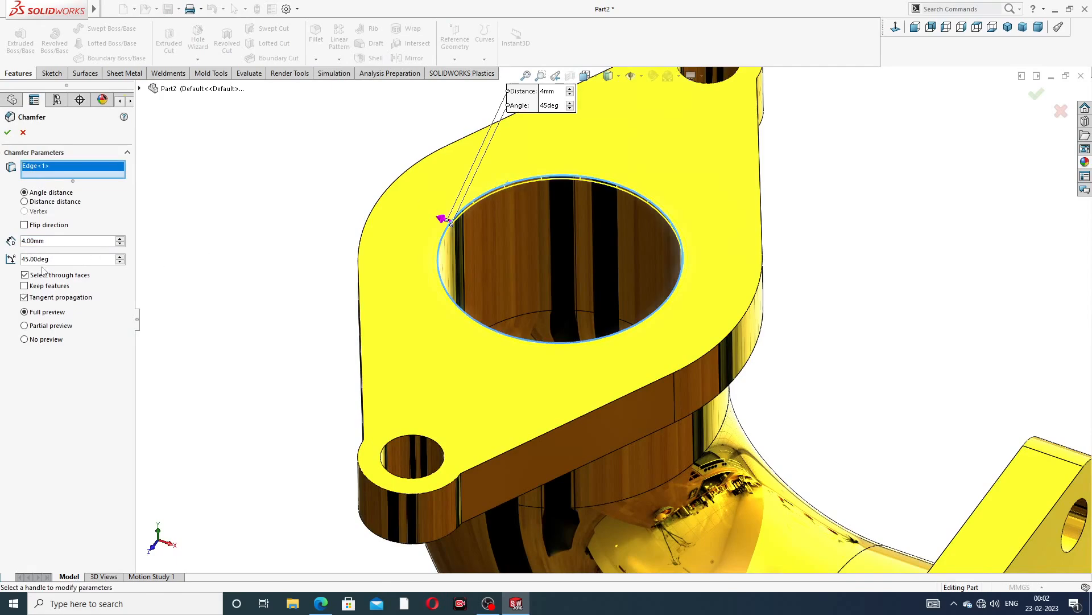
left_click(7, 132)
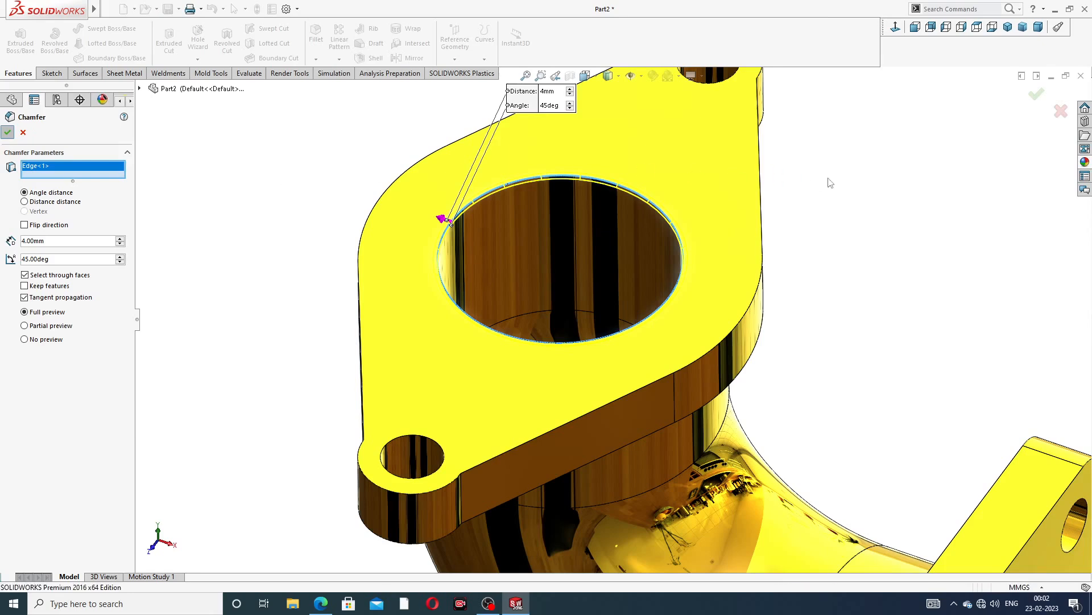
Change the part's appearance to a nickel finish
left_click(837, 184)
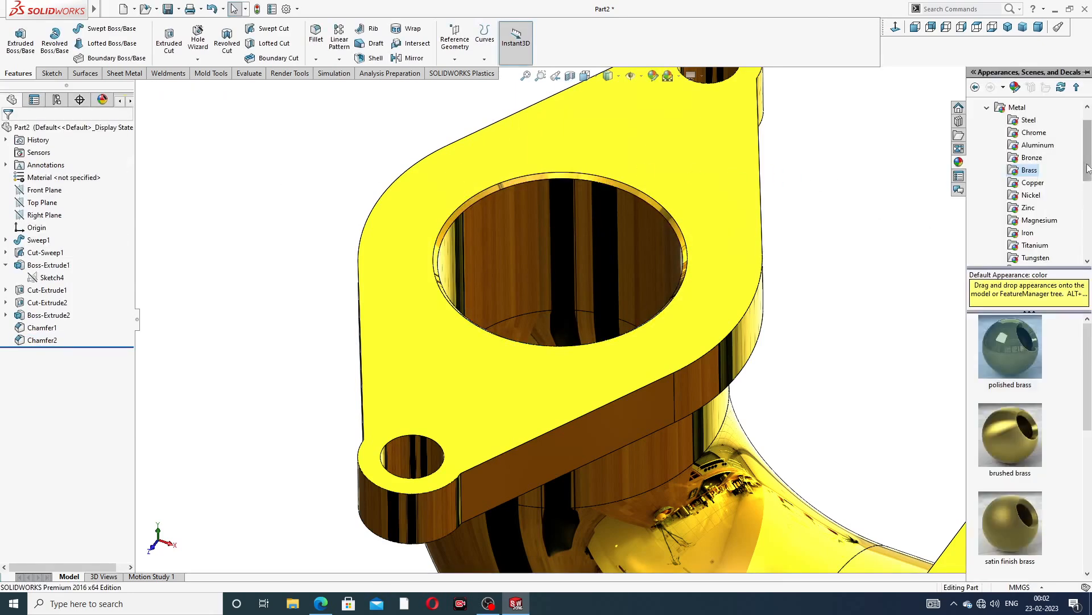
left_click(1085, 163)
left_click(1031, 195)
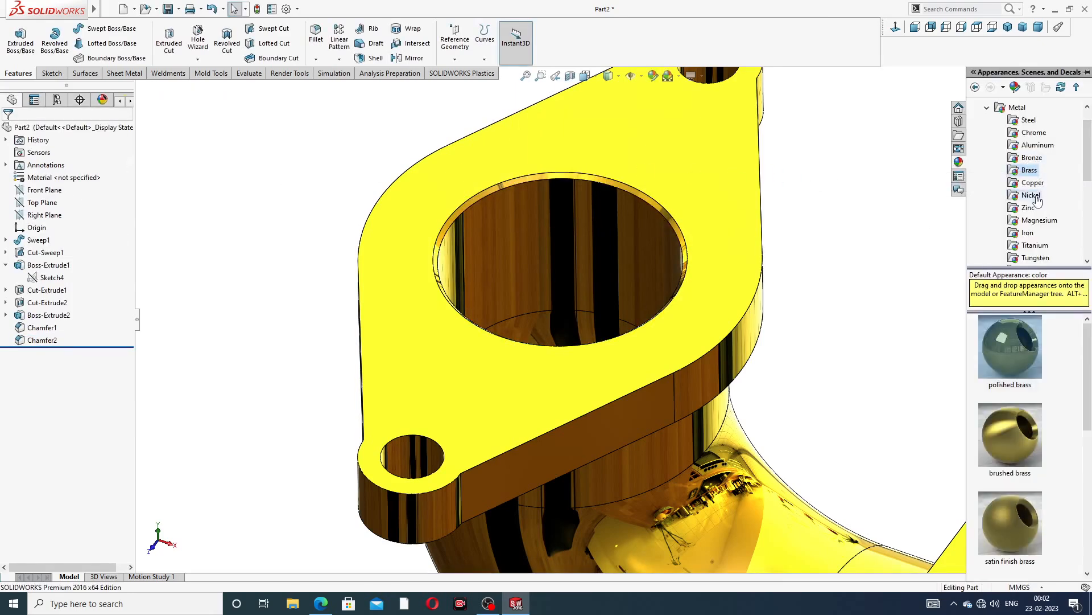
double_click(1007, 340)
left_click(819, 340)
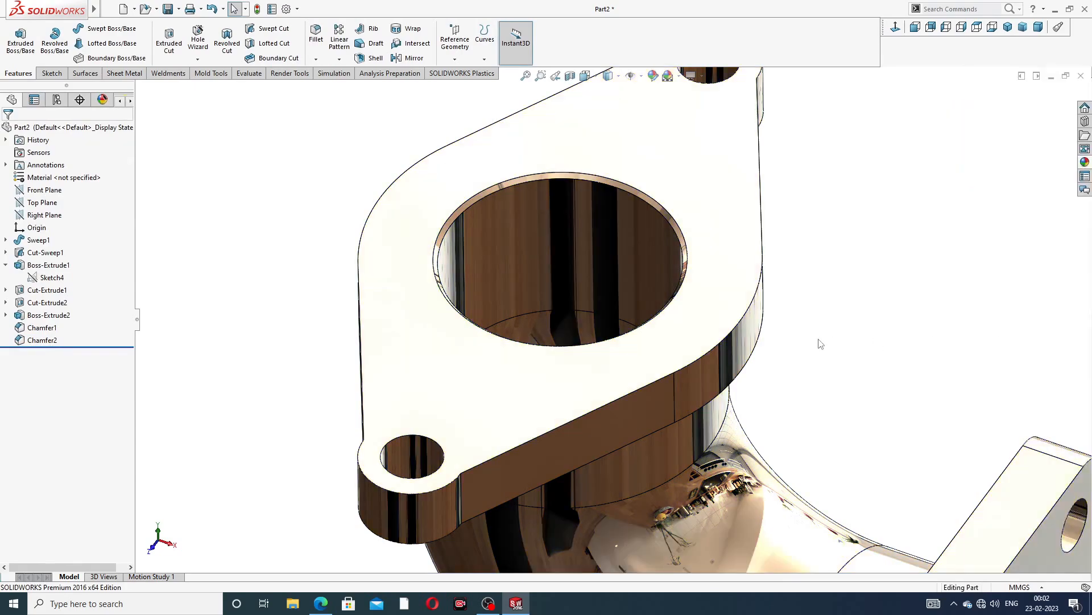
Compare the nickel-finished model with the practice drawing
scroll(818, 332, "up", 4)
middle_click_drag(806, 371, 763, 399)
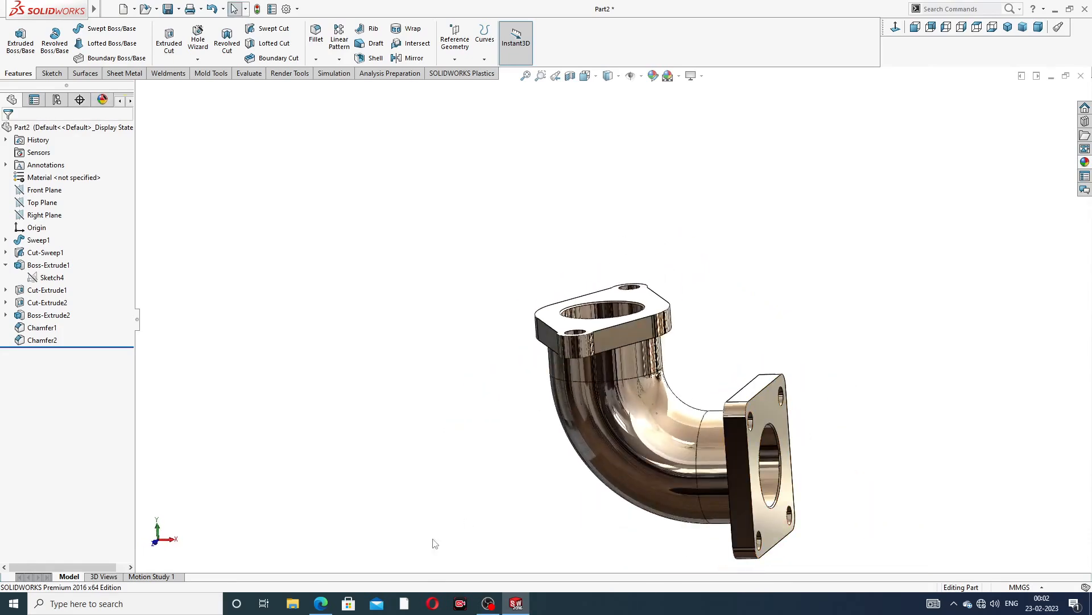
left_click(322, 604)
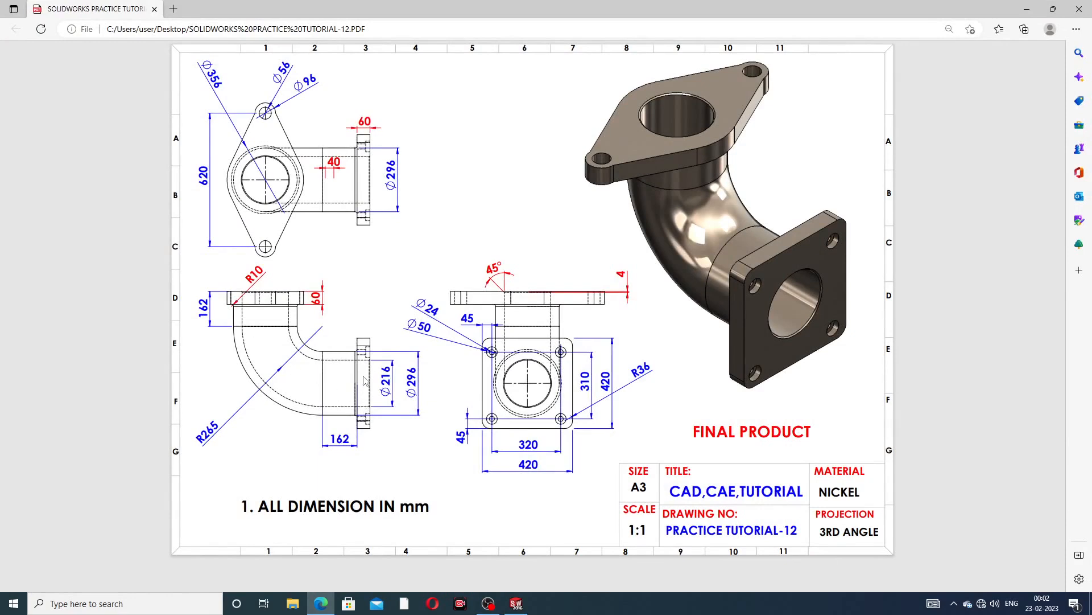
left_click(322, 607)
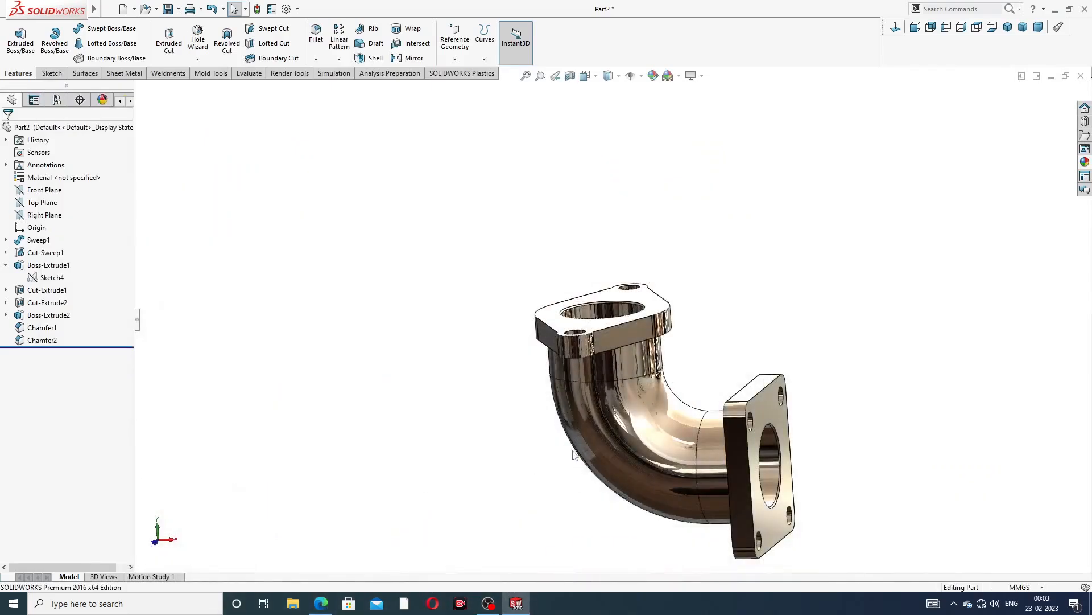
Fillet the pipe-to-flange junction edges at both flanges with a 10 mm radius
left_click(316, 59)
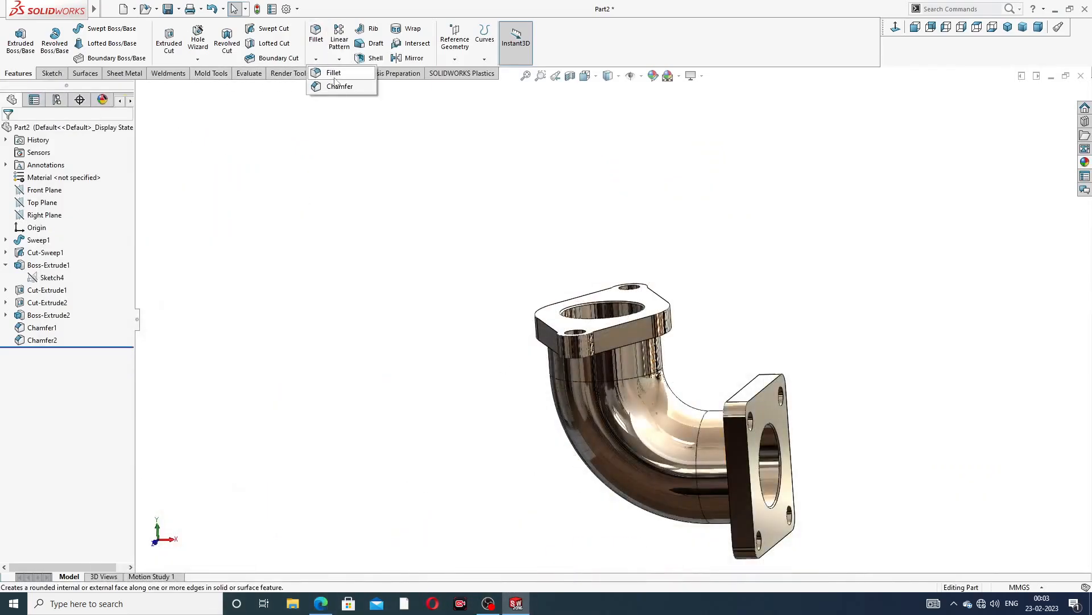
left_click(335, 74)
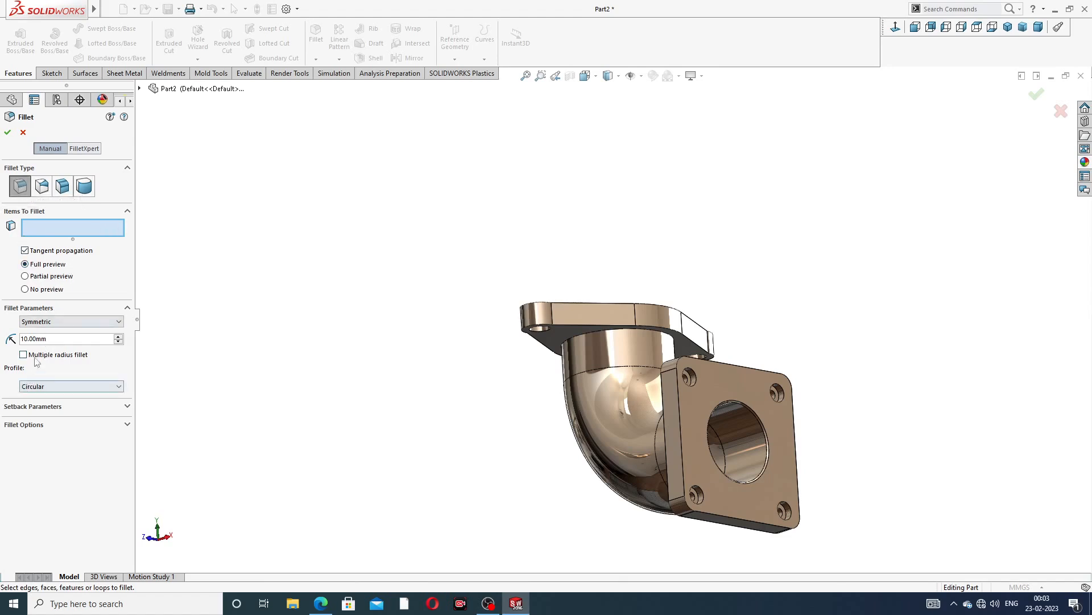
scroll(662, 296, "down", 6)
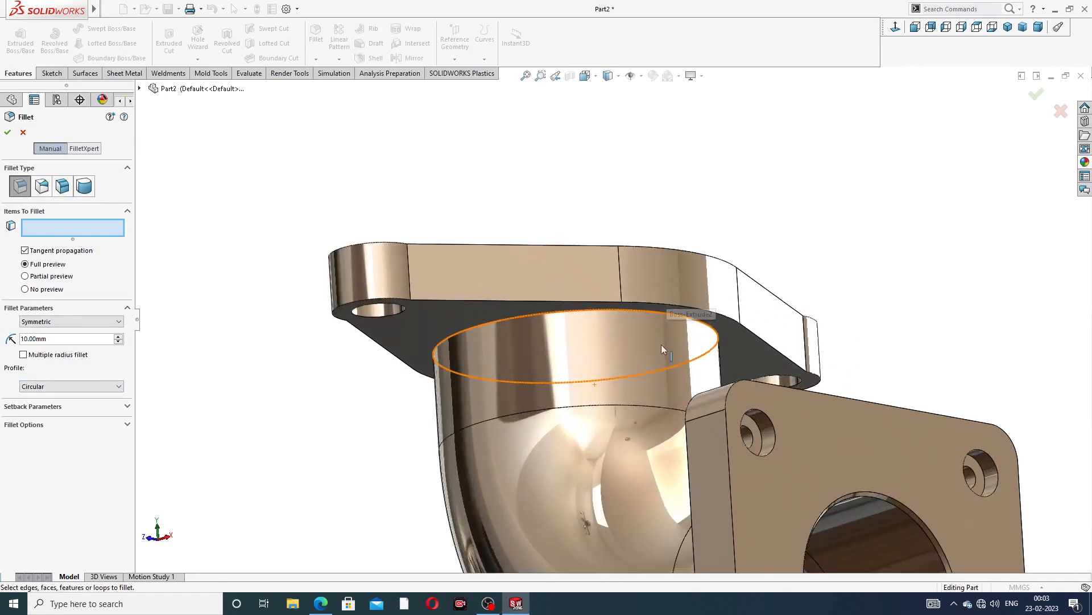
scroll(665, 256, "up", 2)
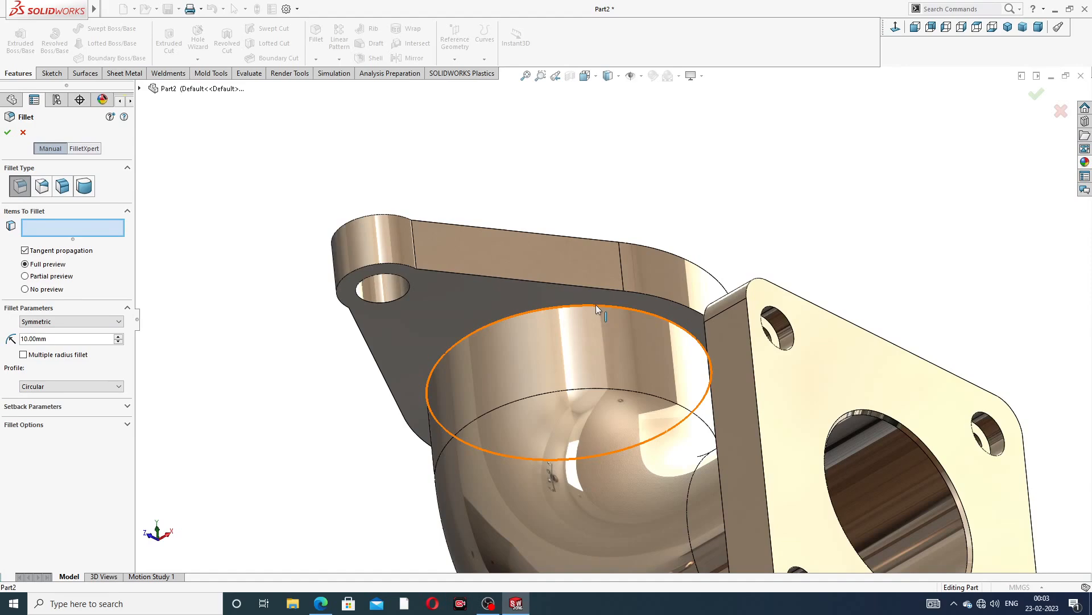
left_click(595, 305)
middle_click_drag(643, 370, 885, 312)
left_click(788, 398)
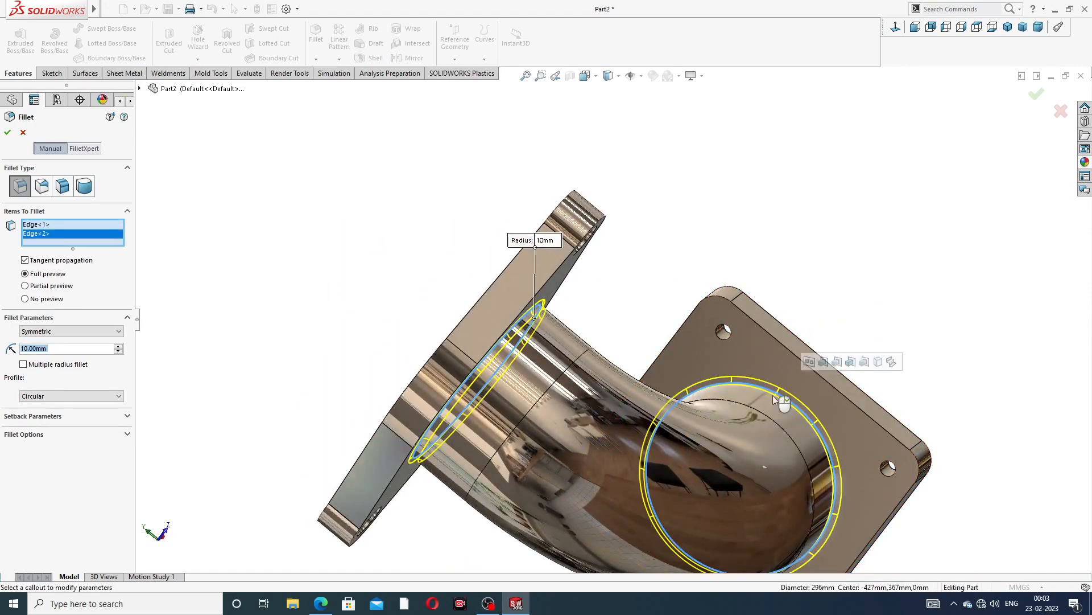
middle_click_drag(789, 398, 819, 359)
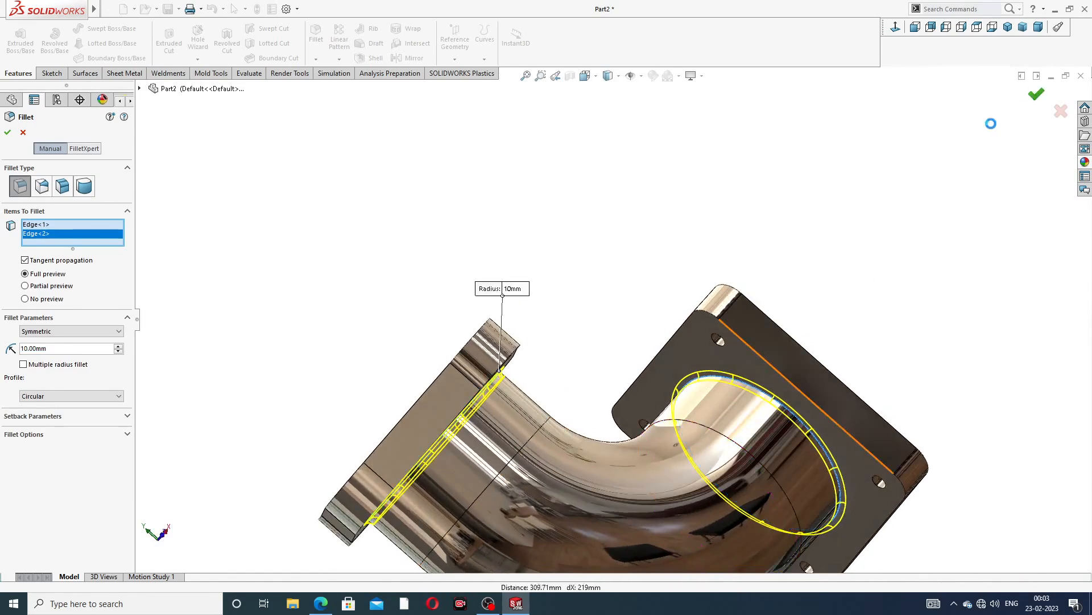
key("Return")
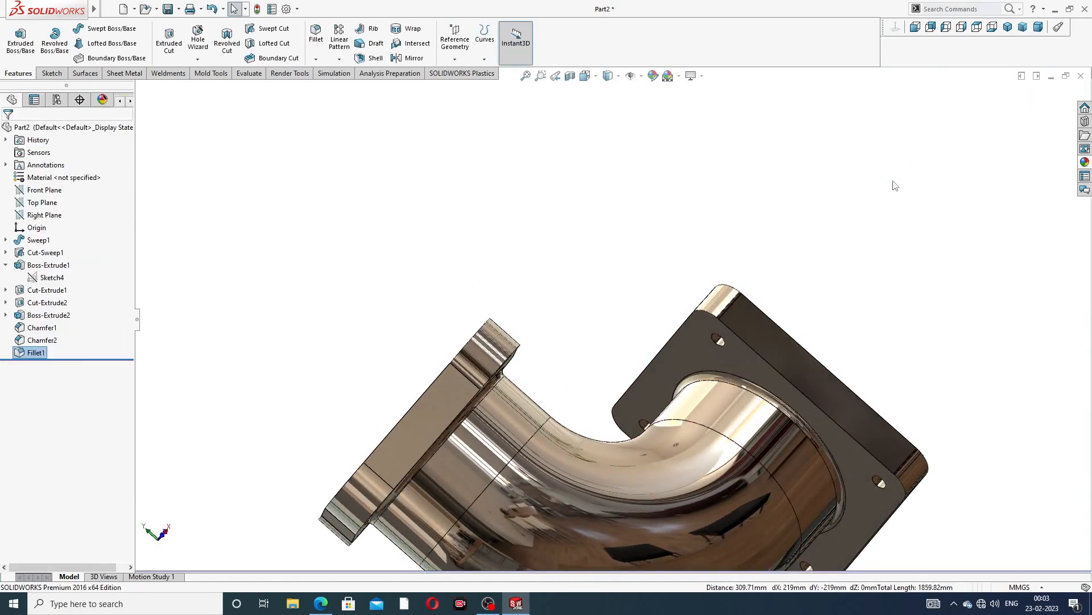
Inspect the finished elbow from several angles, including the isometric view
scroll(596, 395, "up", 3)
mouse_move(595, 394)
middle_mouse_down()
mouse_move(598, 416)
mouse_move(551, 488)
mouse_move(649, 458)
mouse_move(571, 488)
mouse_move(608, 407)
middle_mouse_up()
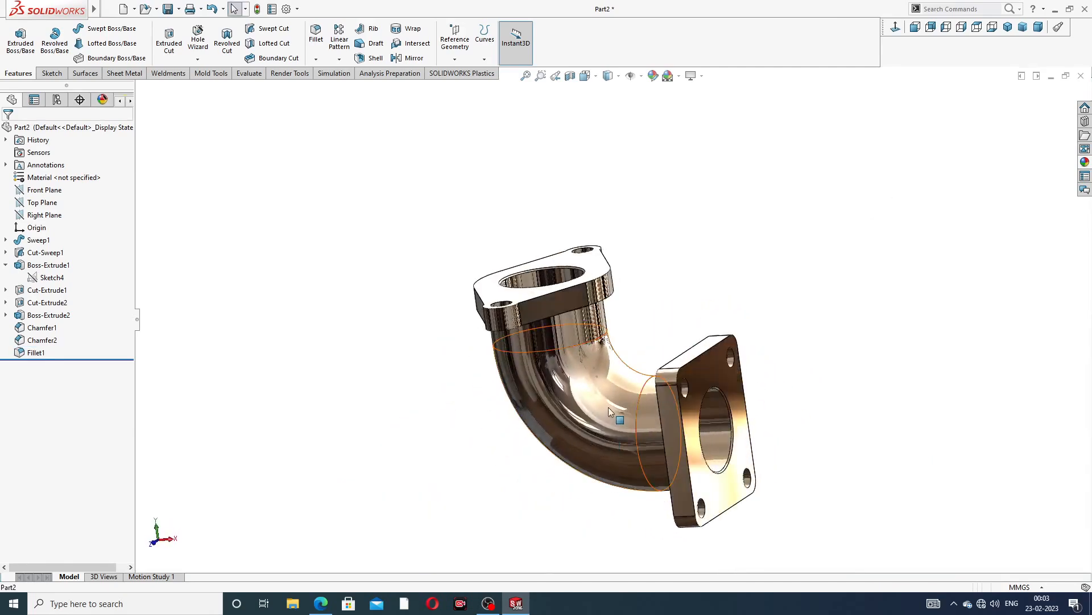
scroll(609, 407, "down", 3)
middle_click_drag(695, 219, 734, 257)
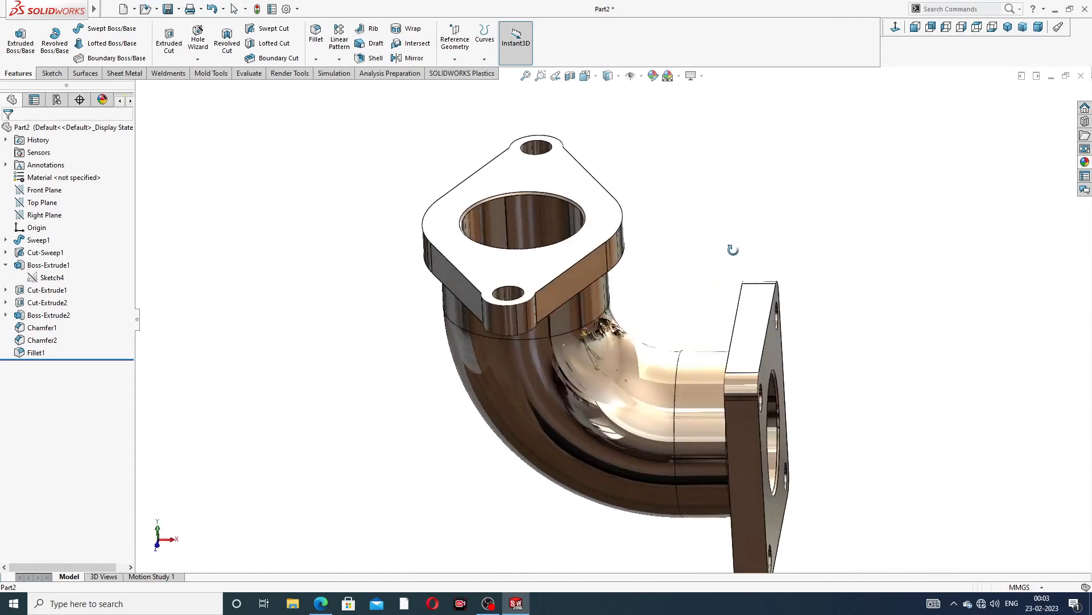
scroll(734, 256, "up", 1)
scroll(731, 310, "down", 2)
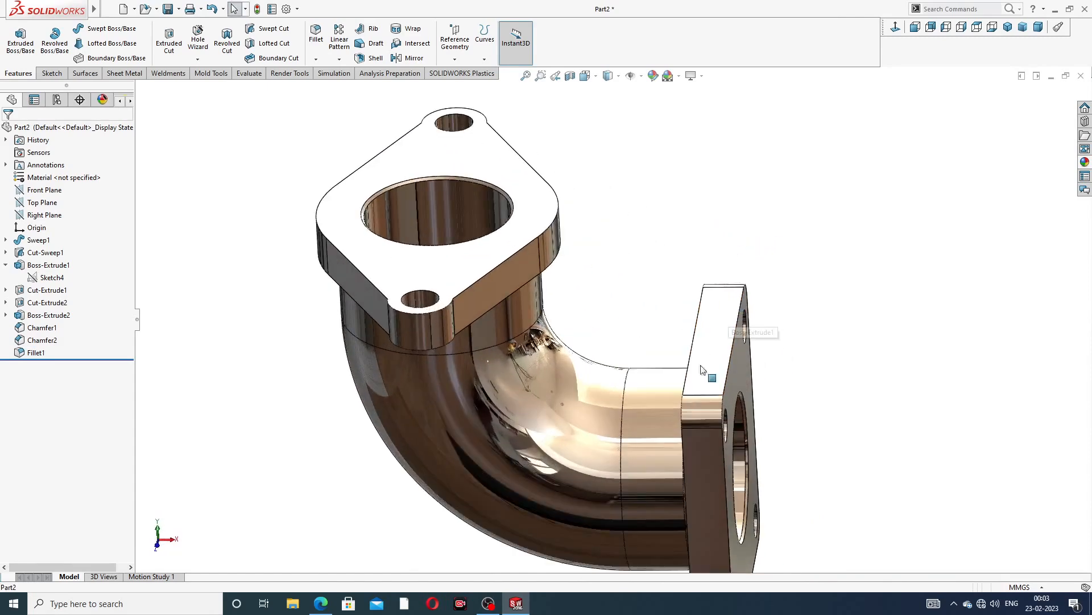
scroll(664, 421, "up", 2)
scroll(653, 425, "down", 2)
scroll(483, 177, "up", 2)
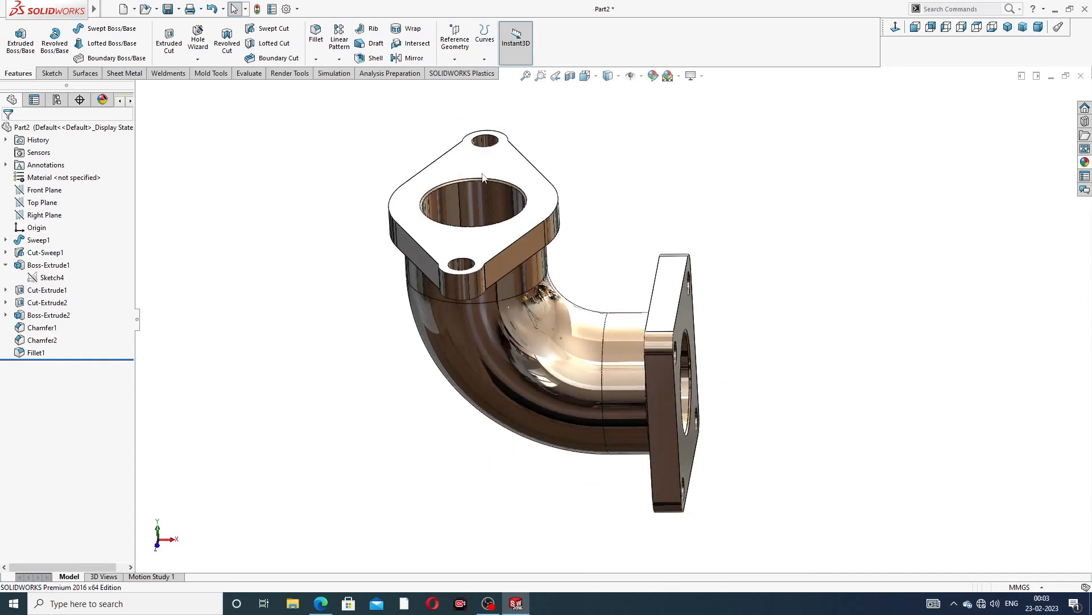
scroll(483, 177, "down", 1)
middle_click_drag(737, 361, 708, 340)
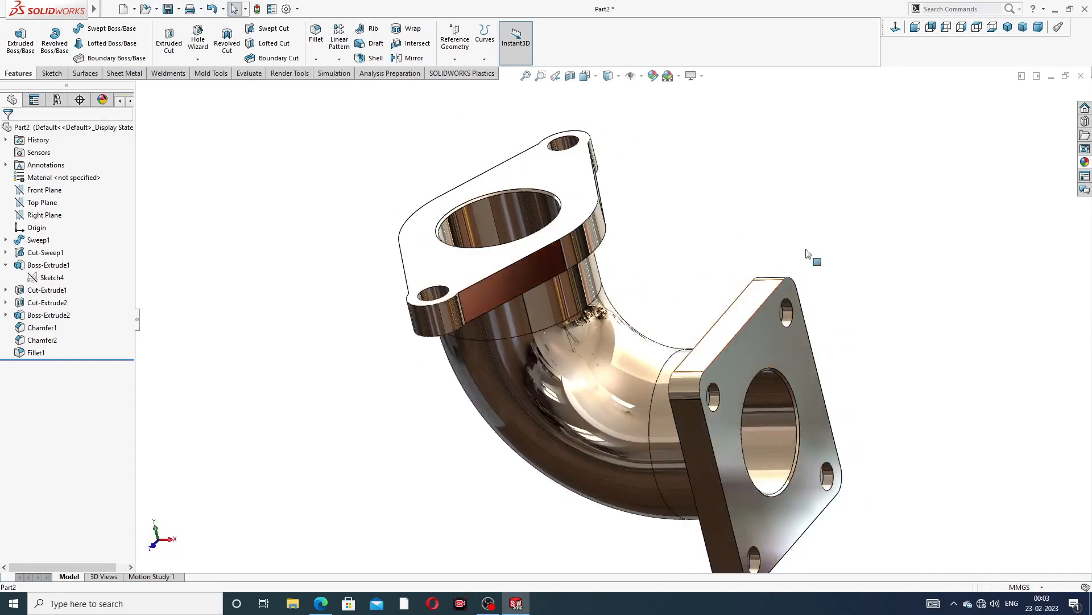
left_click(1008, 27)
middle_click_drag(749, 215, 797, 227)
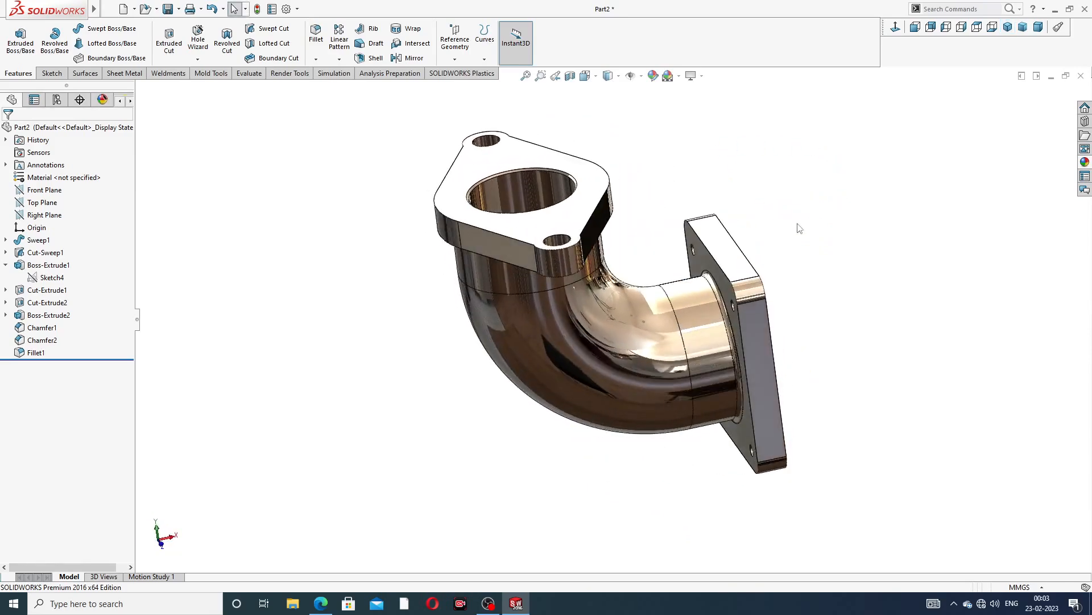
scroll(677, 229, "down", 2)
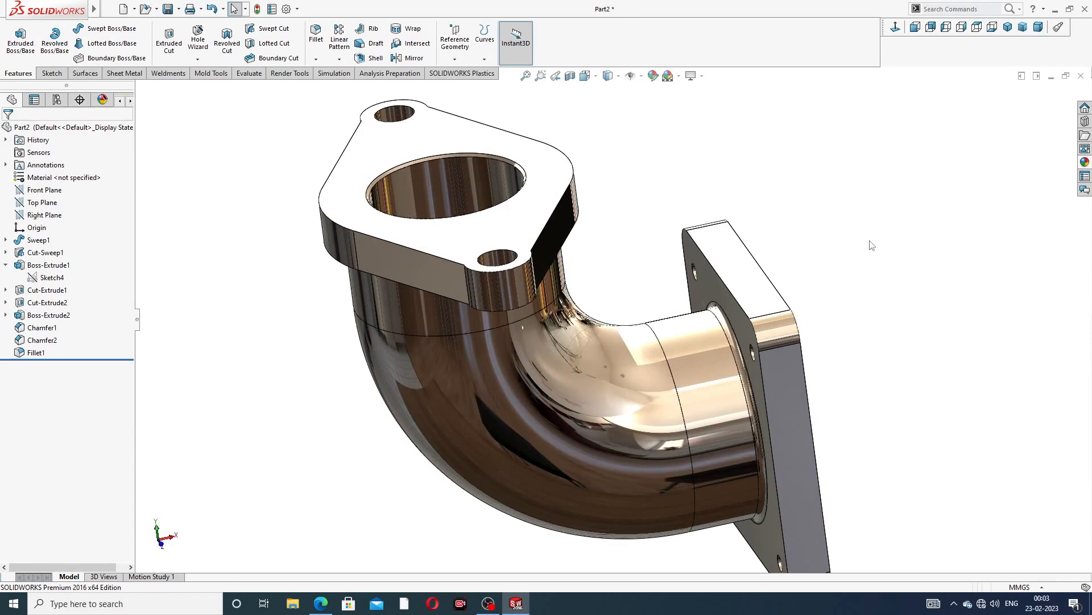
scroll(871, 245, "up", 1)
middle_click_drag(865, 199, 806, 251)
scroll(815, 254, "down", 2)
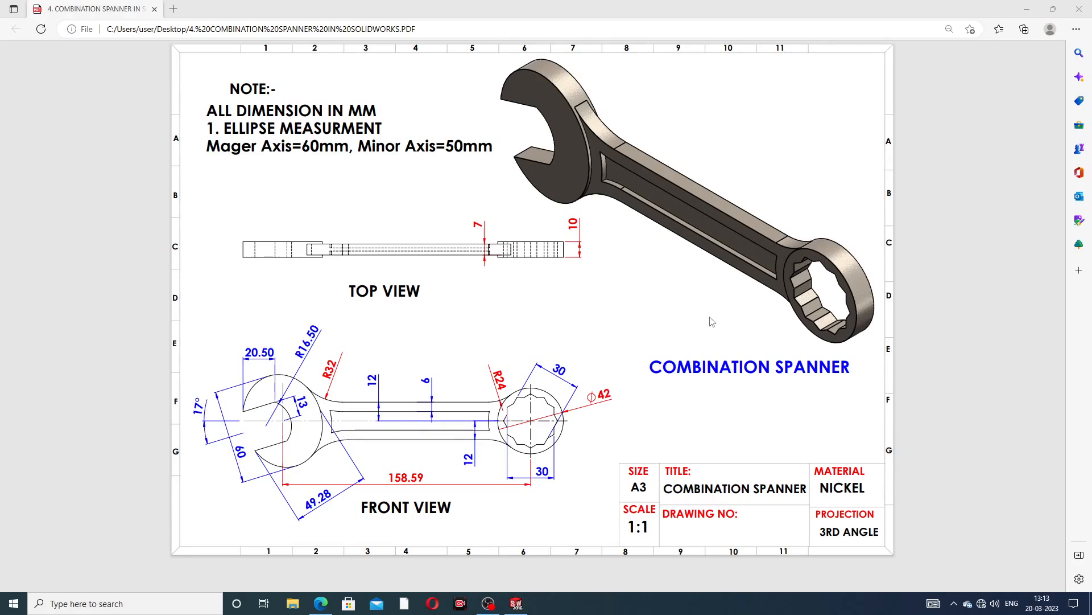
Switch to the combination spanner model and rotate it for viewing
left_click(516, 603)
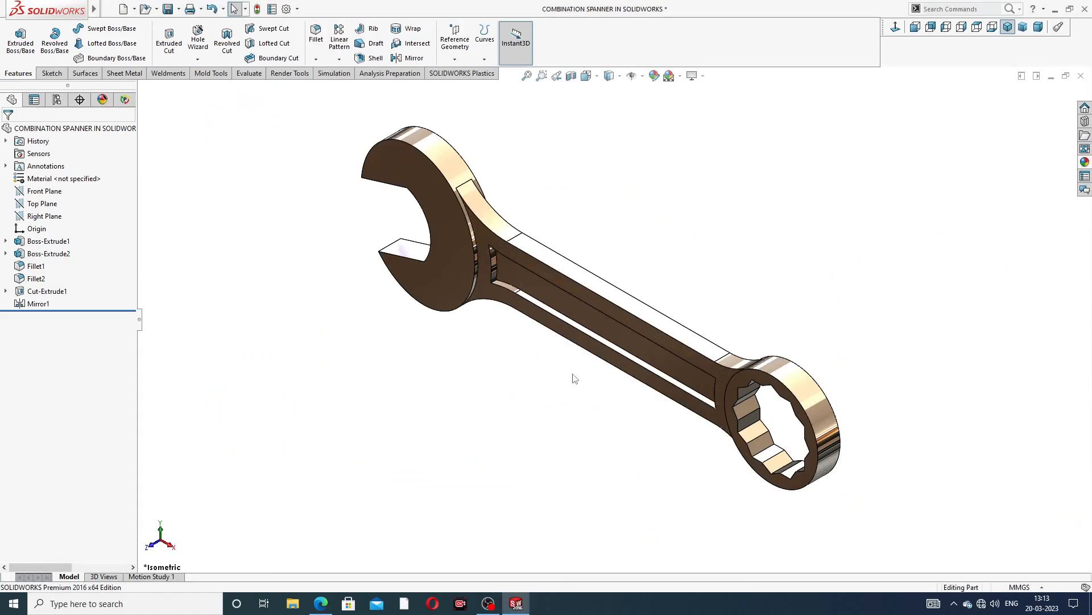
mouse_move(579, 384)
middle_mouse_down()
mouse_move(639, 312)
mouse_move(531, 303)
mouse_move(580, 366)
mouse_move(421, 377)
mouse_move(433, 392)
mouse_move(626, 369)
mouse_move(691, 376)
mouse_move(711, 346)
mouse_move(703, 313)
middle_mouse_up()
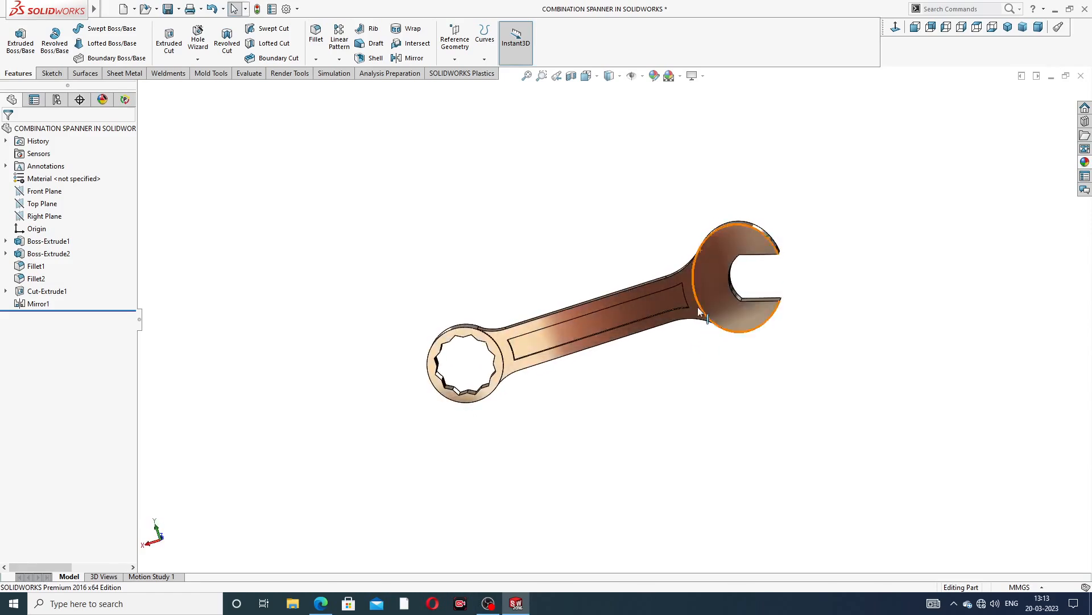
Rotate and zoom the combination spanner model to inspect it from several angles
scroll(639, 316, "down", 2)
scroll(788, 234, "up", 2)
middle_click_drag(775, 268, 809, 263)
scroll(631, 338, "down", 2)
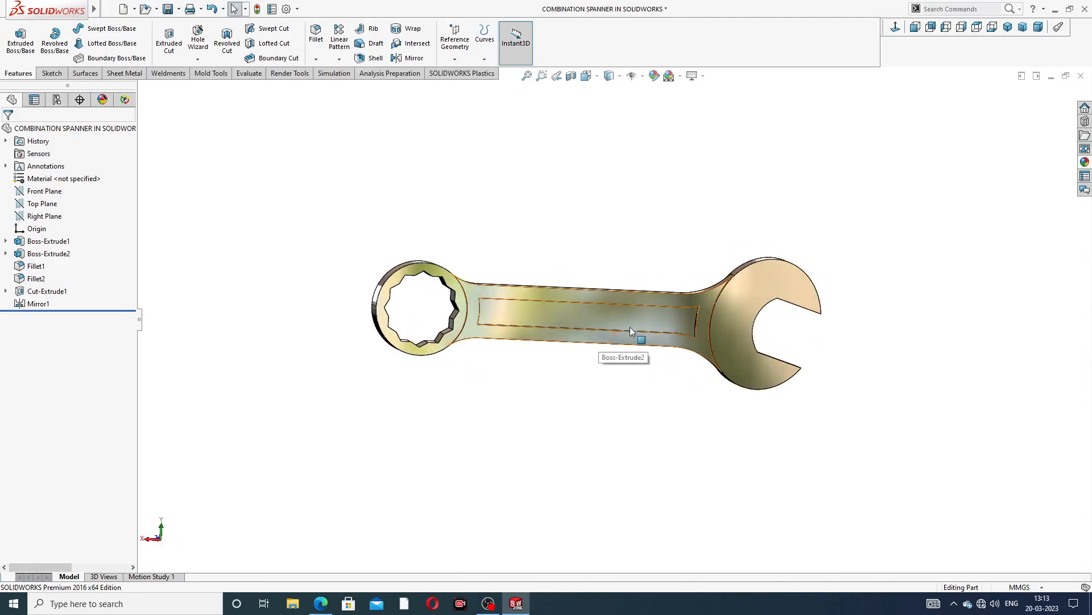
mouse_move(639, 336)
middle_mouse_down()
mouse_move(688, 320)
mouse_move(588, 319)
mouse_move(792, 347)
mouse_move(812, 372)
middle_mouse_up()
scroll(691, 316, "down", 2)
scroll(647, 318, "up", 3)
mouse_move(531, 313)
middle_mouse_down()
mouse_move(551, 383)
mouse_move(527, 398)
mouse_move(503, 342)
mouse_move(527, 336)
mouse_move(624, 232)
mouse_move(607, 262)
mouse_move(543, 259)
middle_mouse_up()
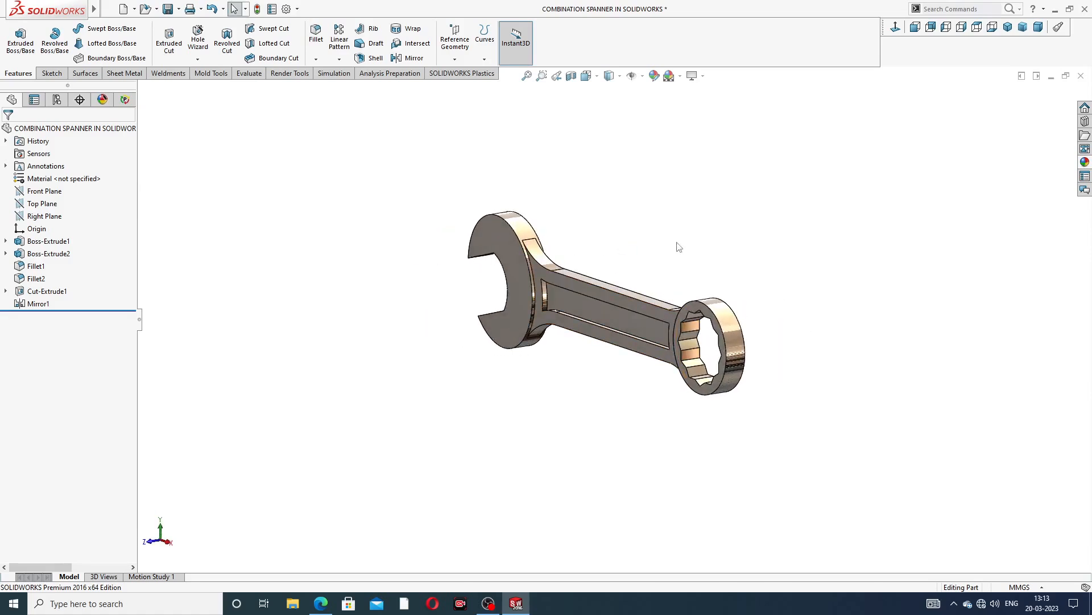
Save the spanner part in isometric view and close the document
key("ctrl+s")
left_click(1009, 30)
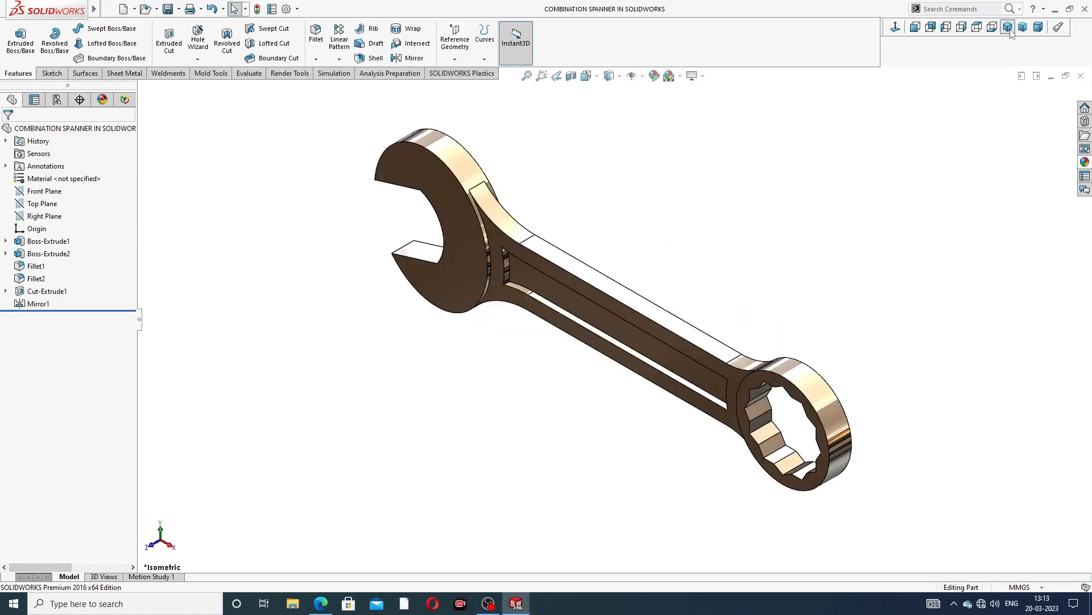
left_click(1080, 76)
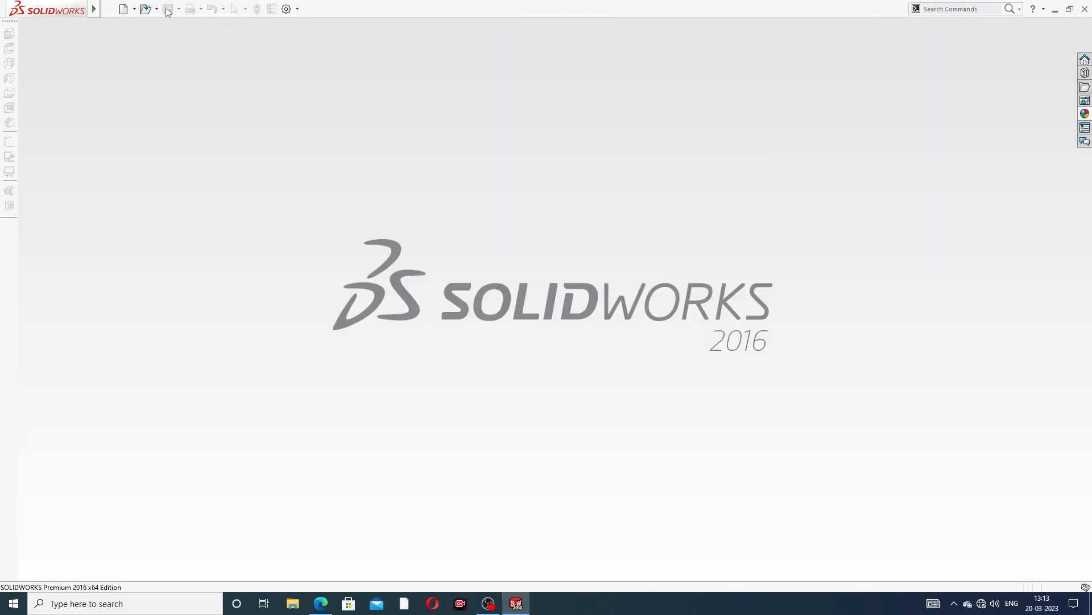
Create a new part document
left_click(123, 9)
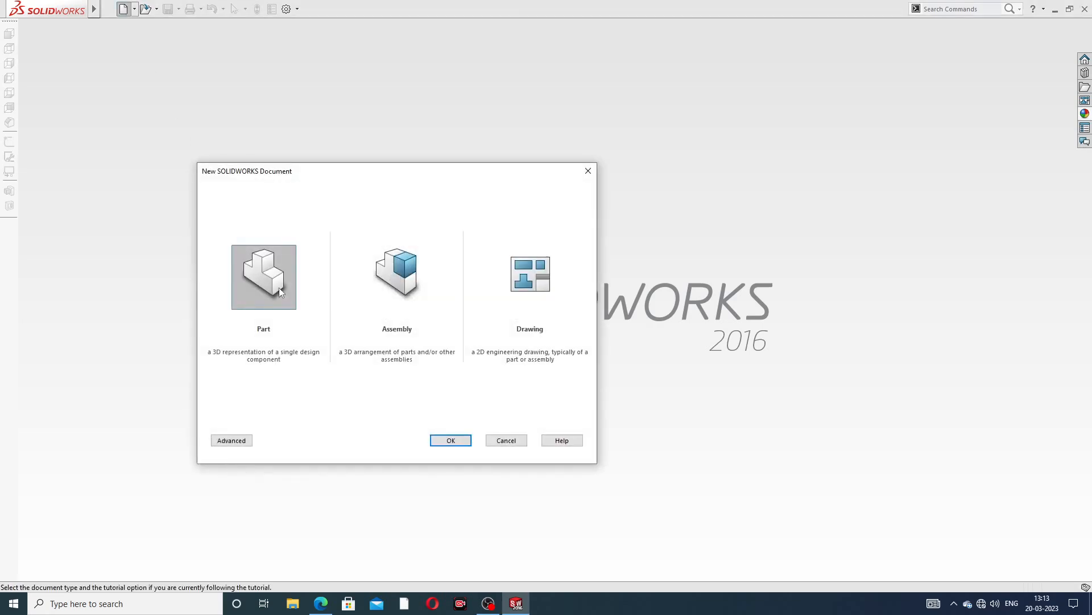
left_click(433, 441)
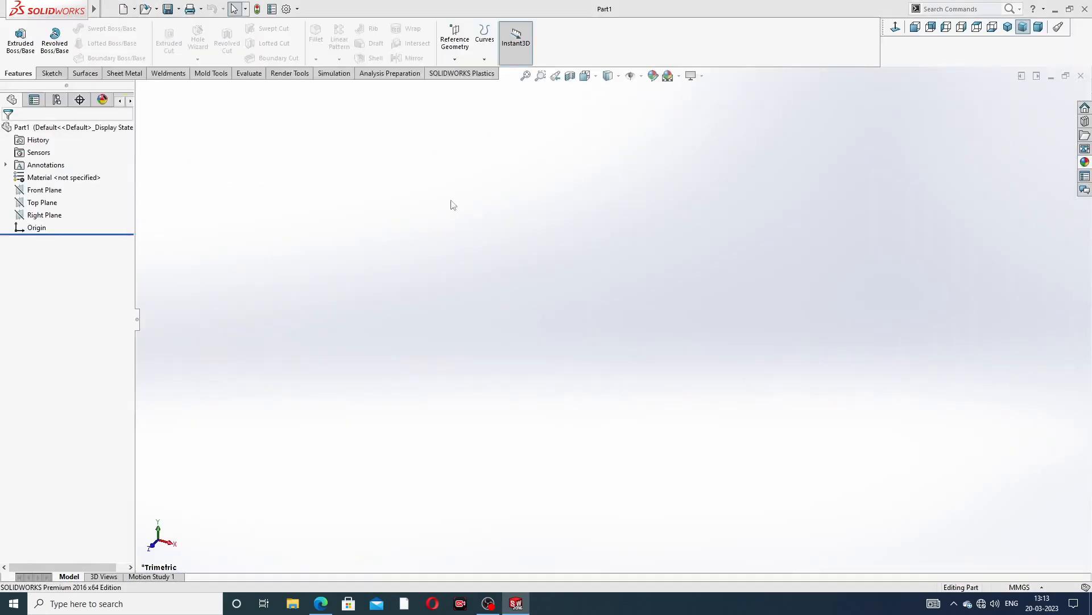
left_click(678, 75)
left_click(698, 32)
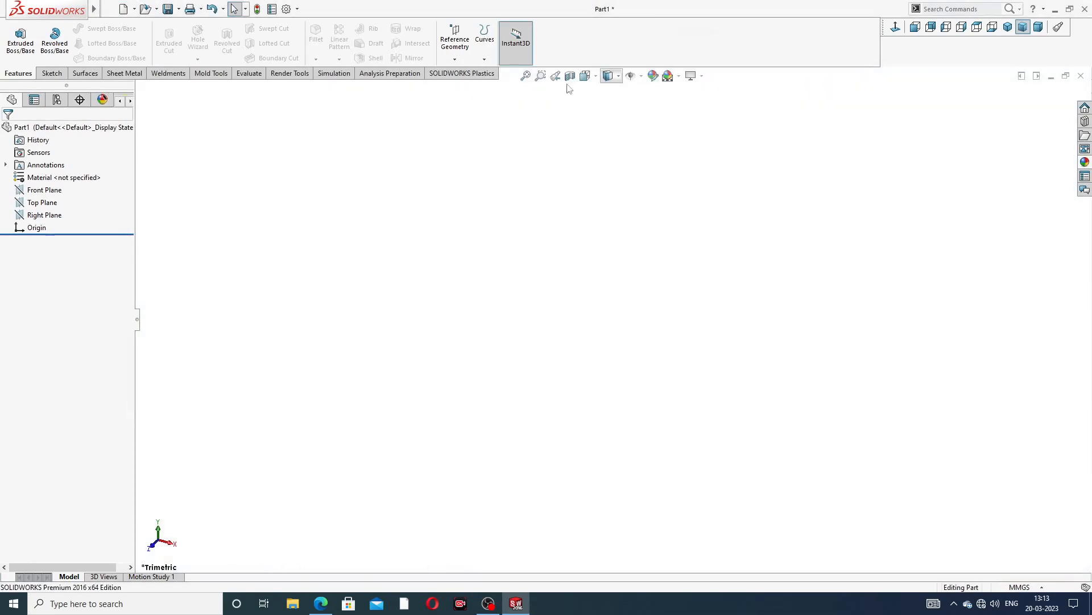
Set the document's shaded and wireframe image quality resolution sliders to their highest setting
left_click(286, 9)
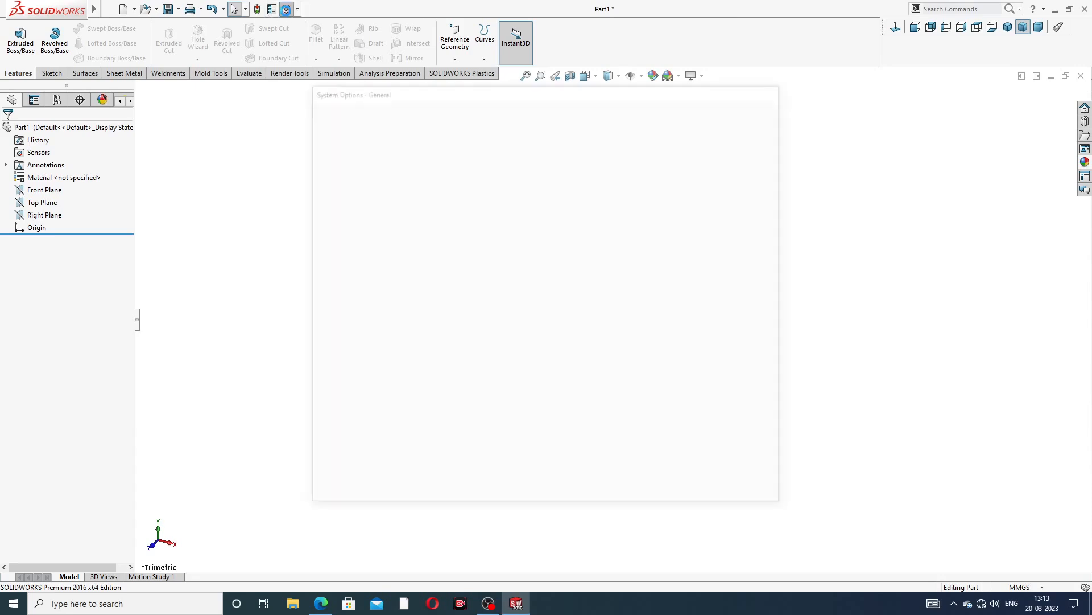
left_click(398, 111)
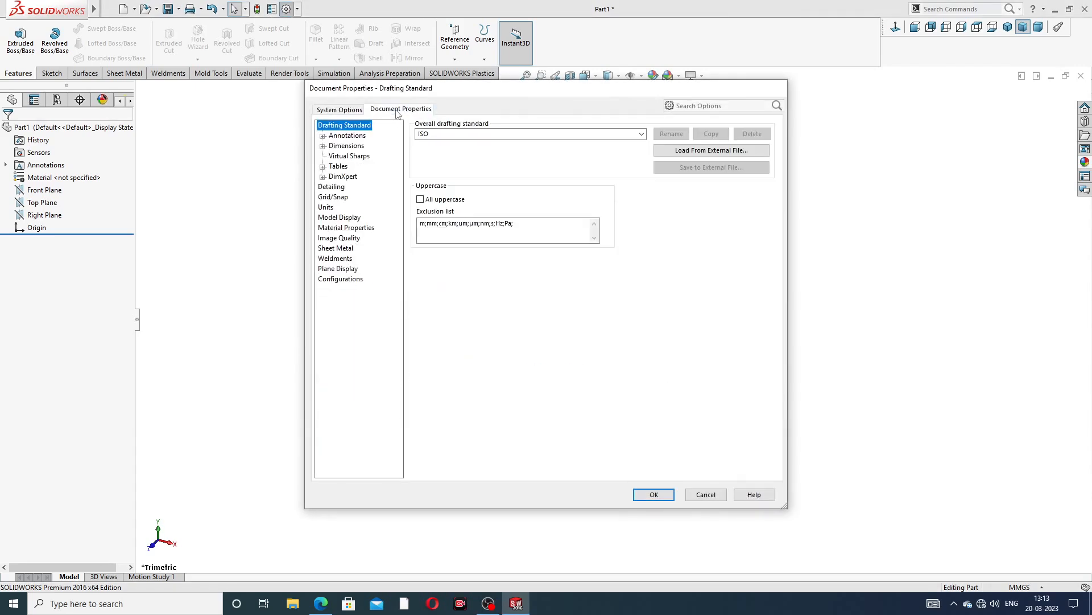
left_click(339, 238)
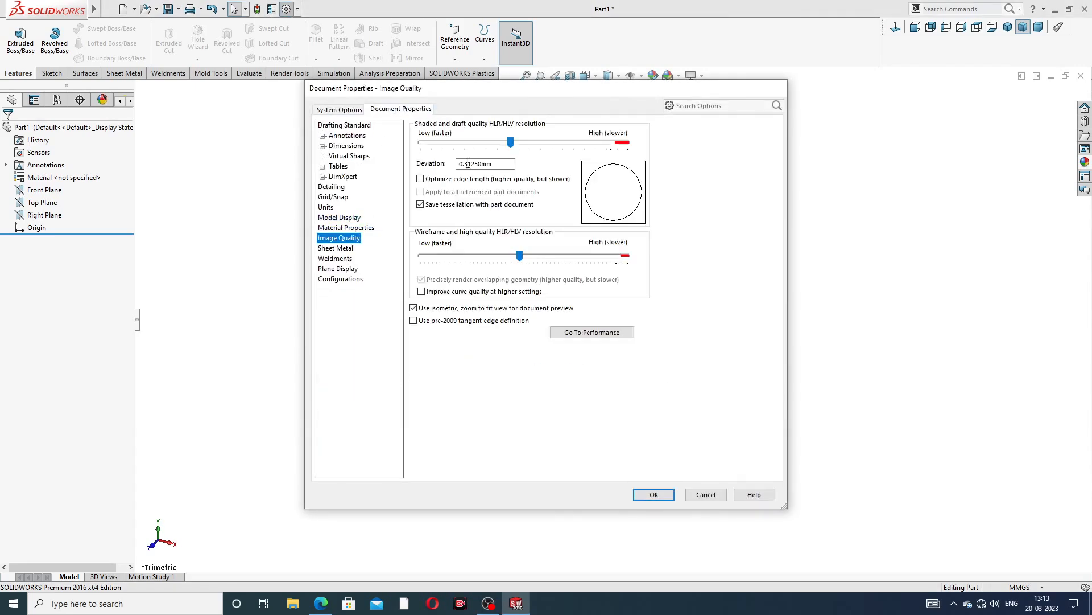
left_click_drag(510, 142, 627, 143)
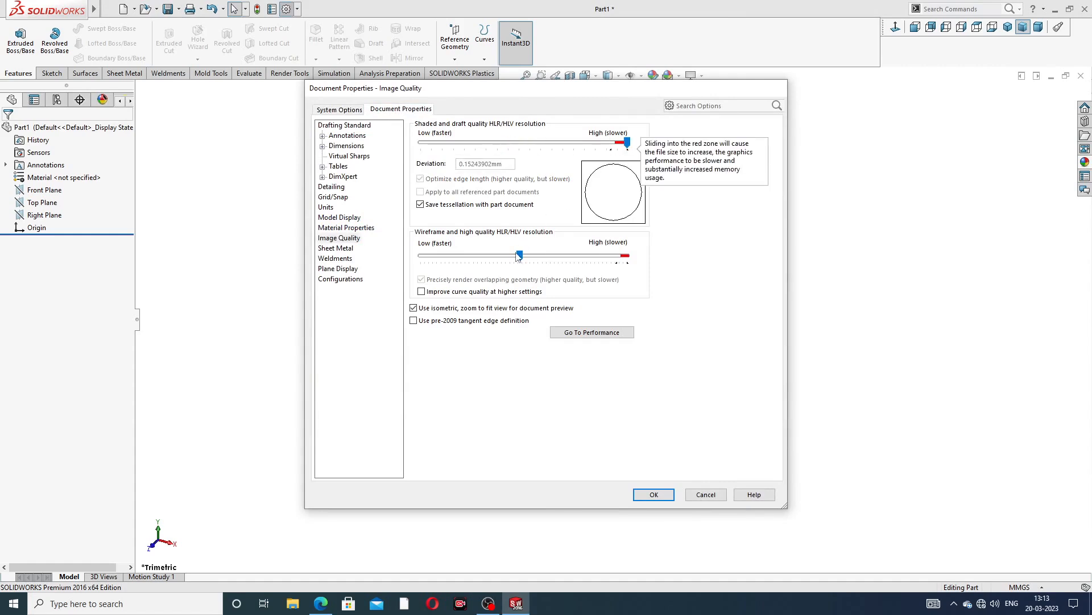
left_click_drag(516, 253, 623, 254)
left_click_drag(481, 254, 627, 256)
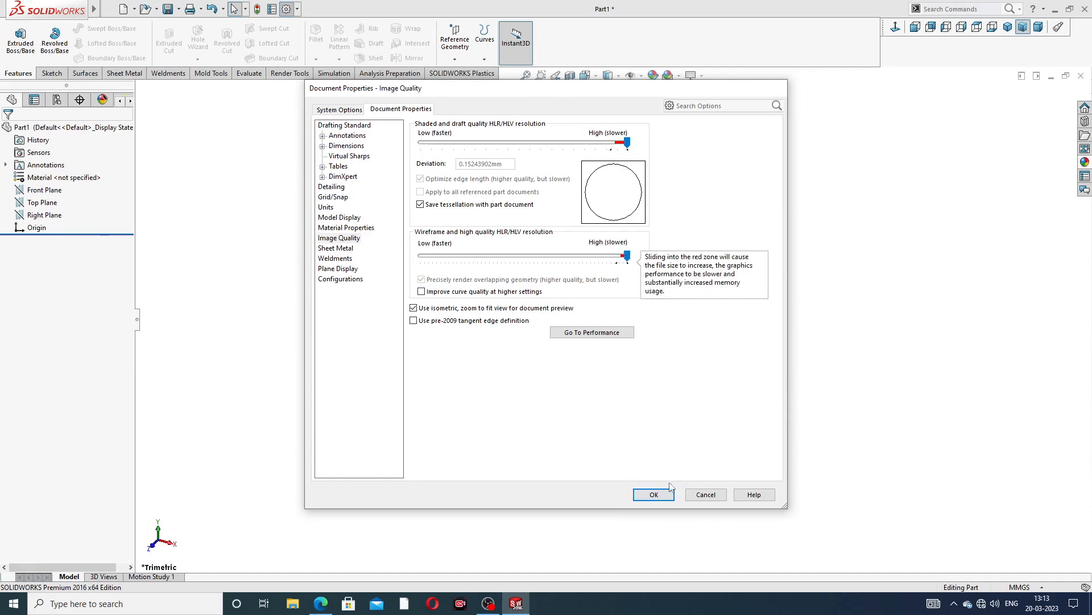
left_click(654, 494)
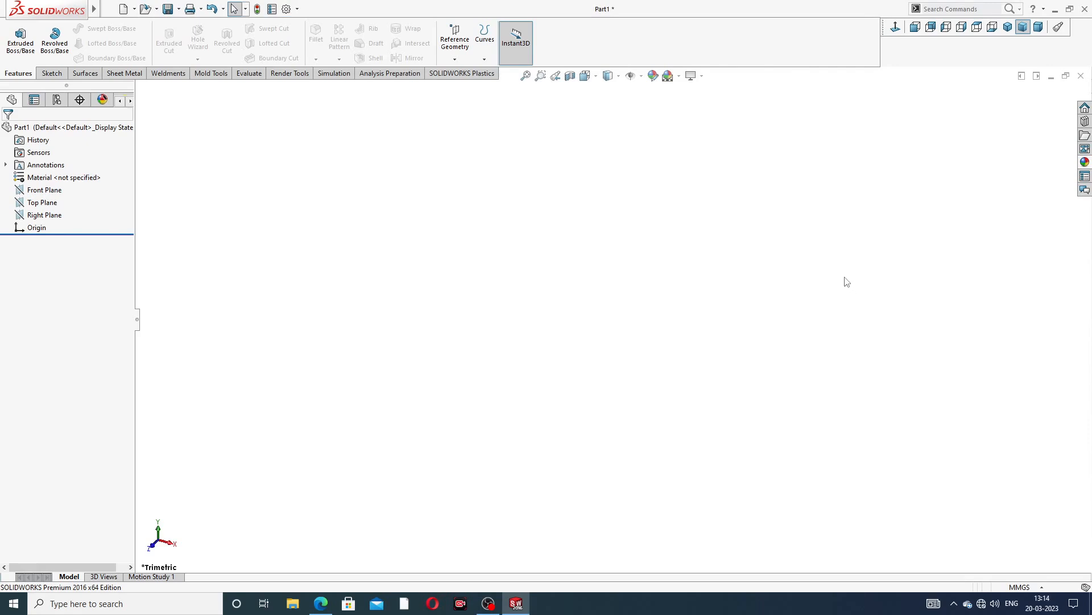
Check the spanner drawing and open a new sketch on the Front Plane
left_click(321, 603)
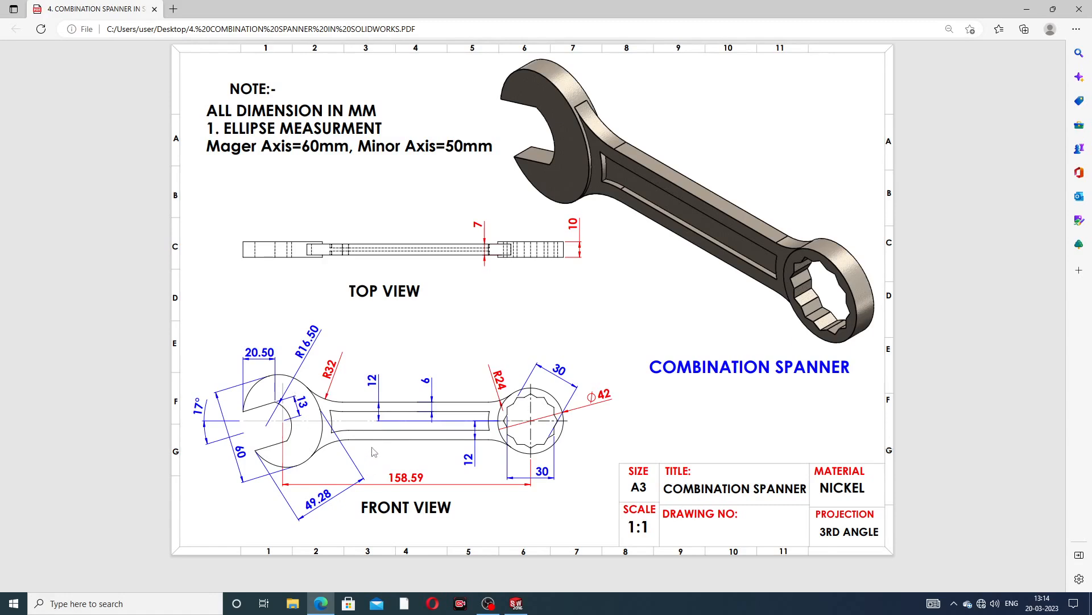
left_click(321, 603)
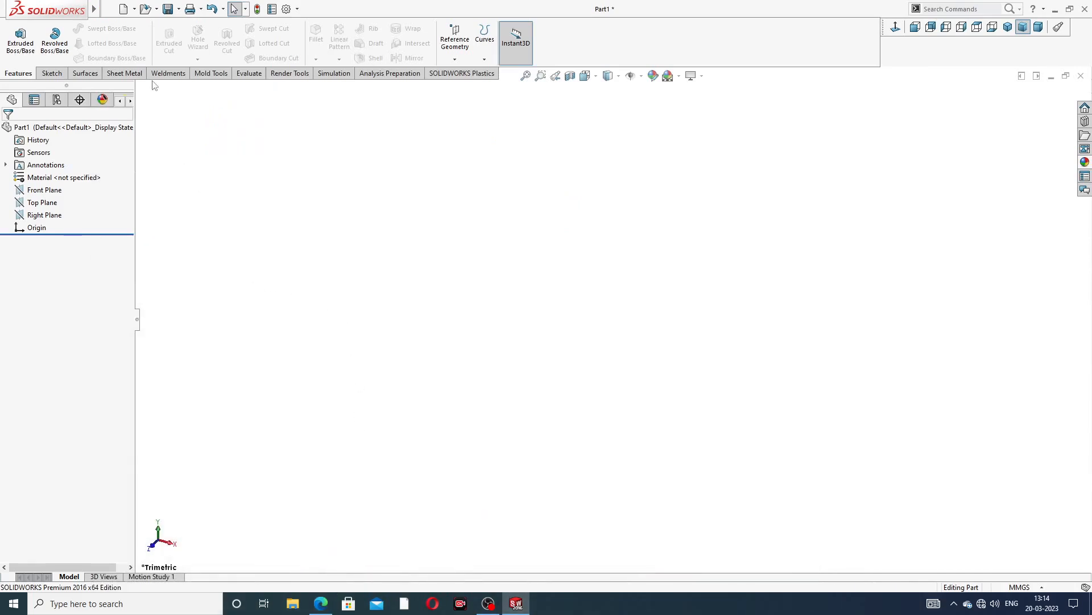
left_click(57, 75)
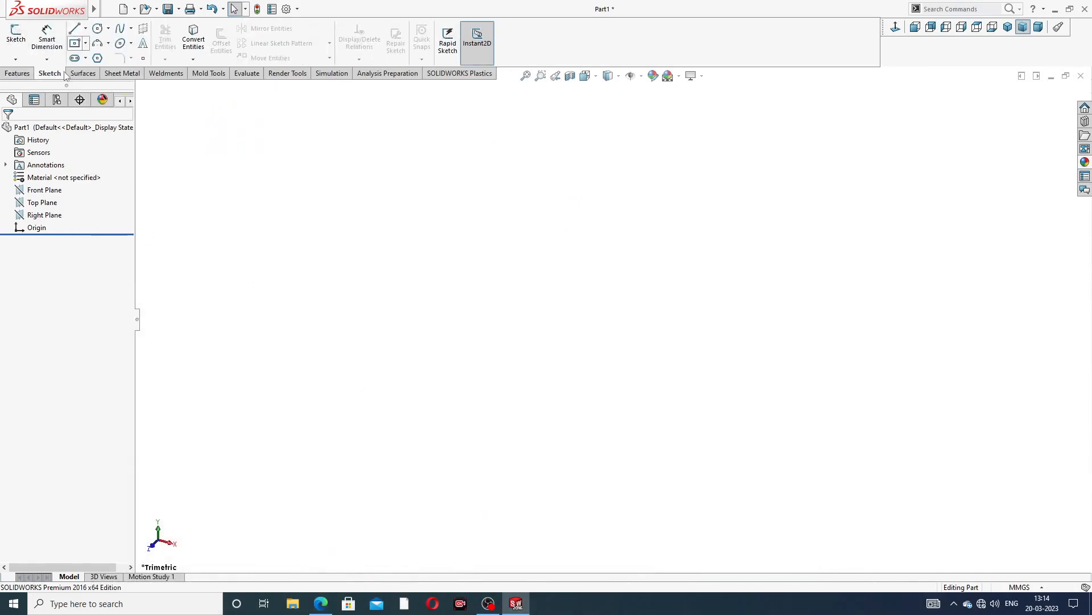
left_click(50, 192)
left_click(60, 181)
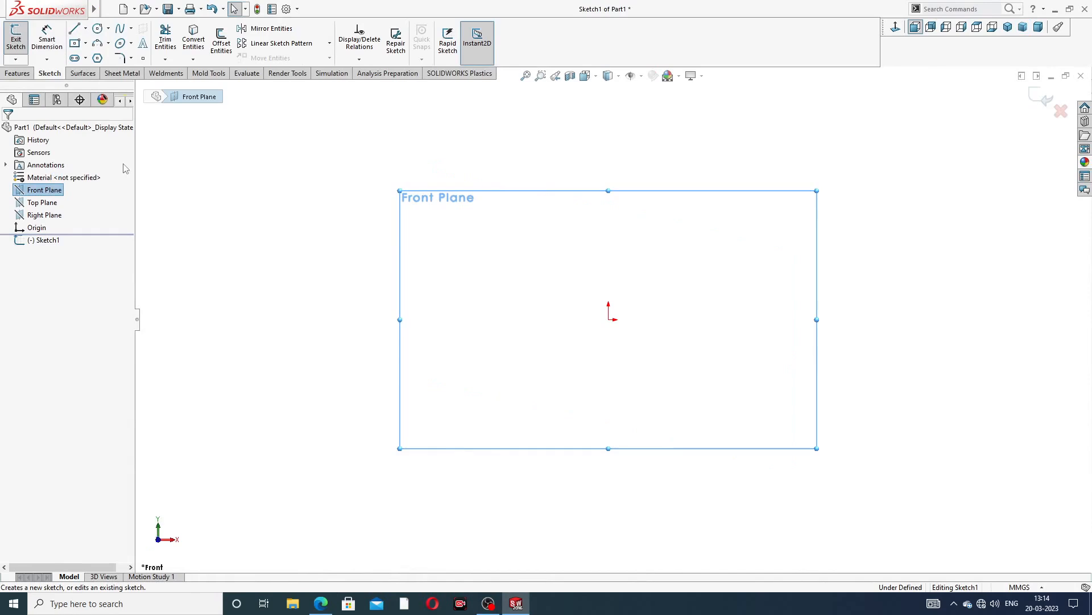
Draw a horizontal construction centerline about 101 mm long ending at the origin
left_click(85, 28)
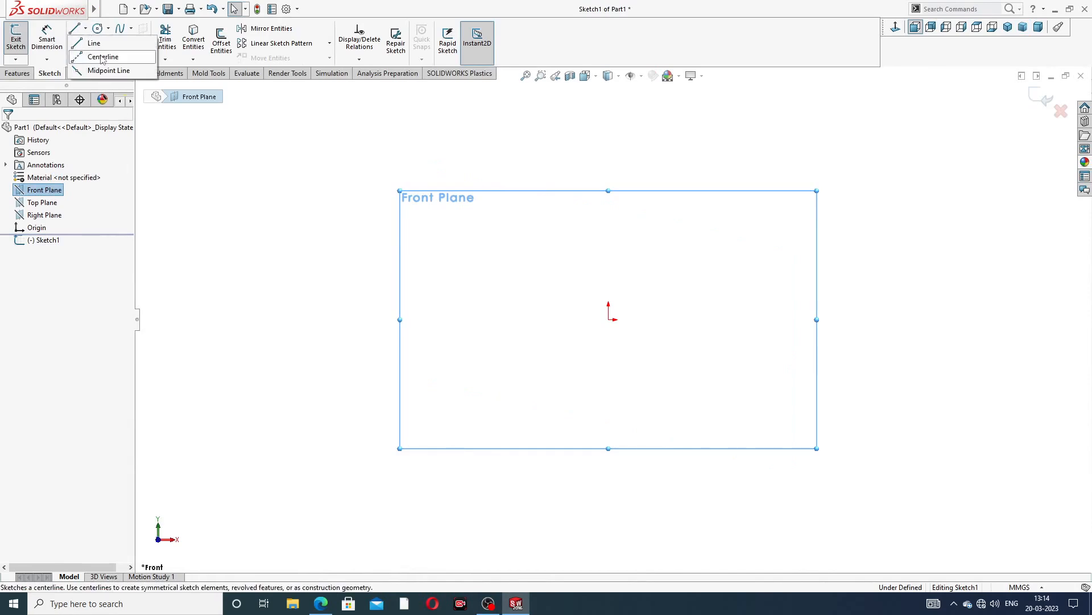
left_click(100, 57)
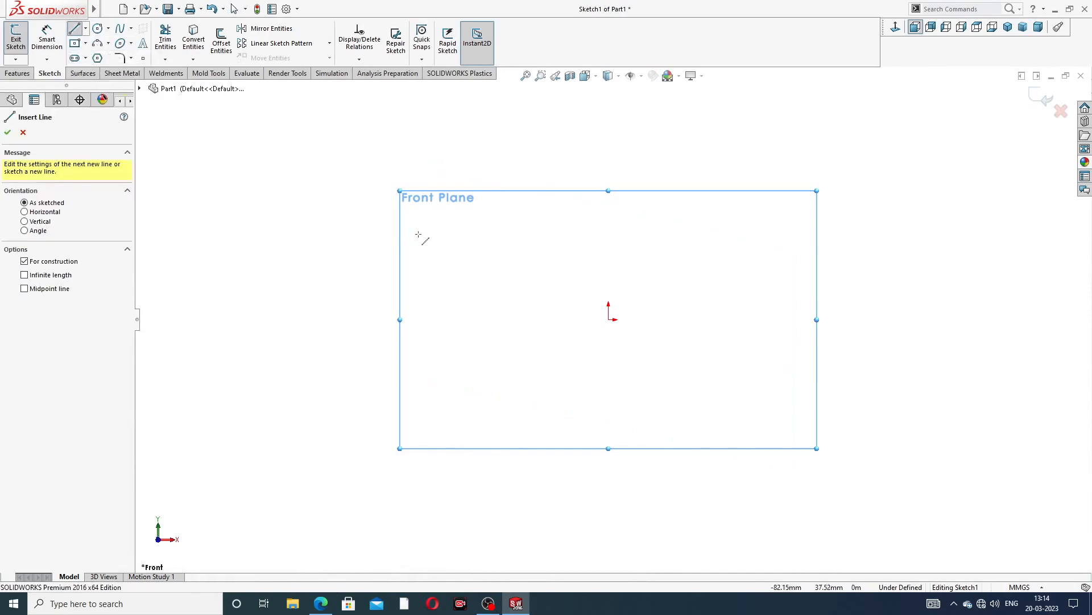
left_click(373, 319)
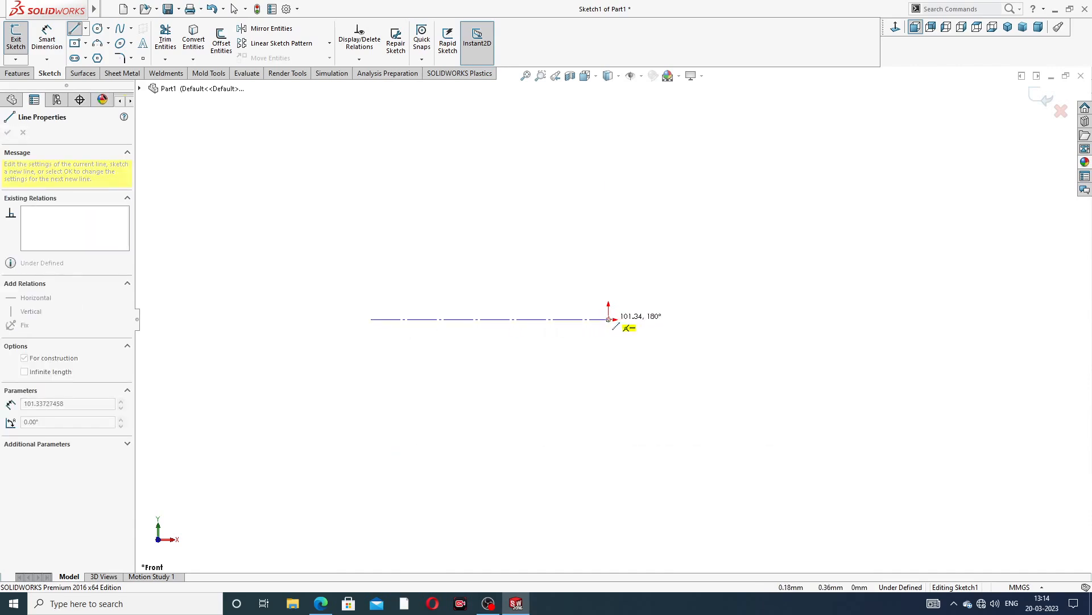
left_click(609, 319)
right_click(668, 188)
left_click(687, 233)
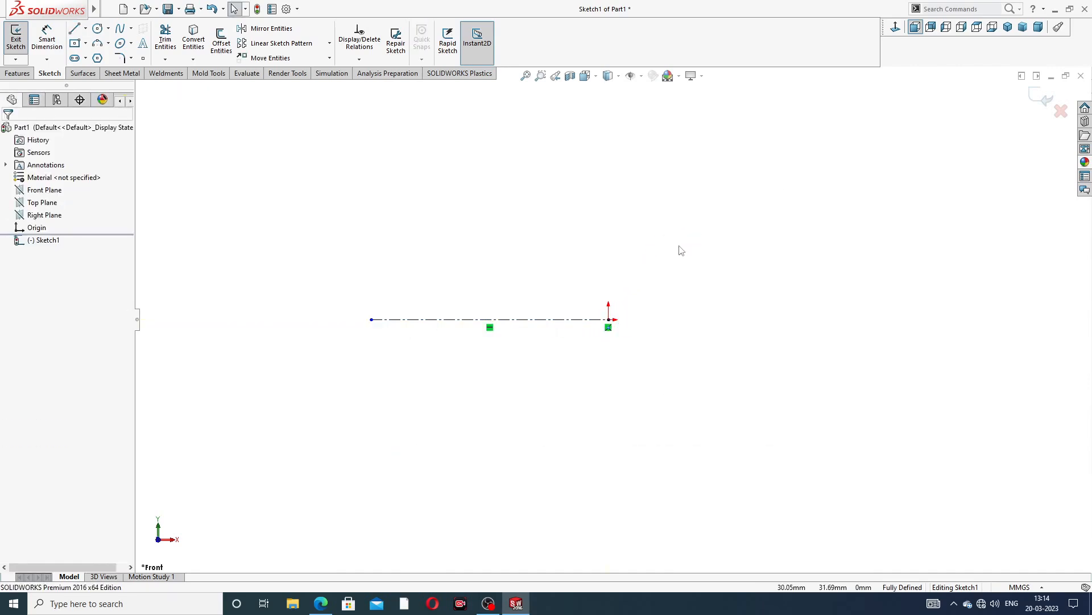
Dimension the centerline's length as 158.4 mm
left_click(47, 38)
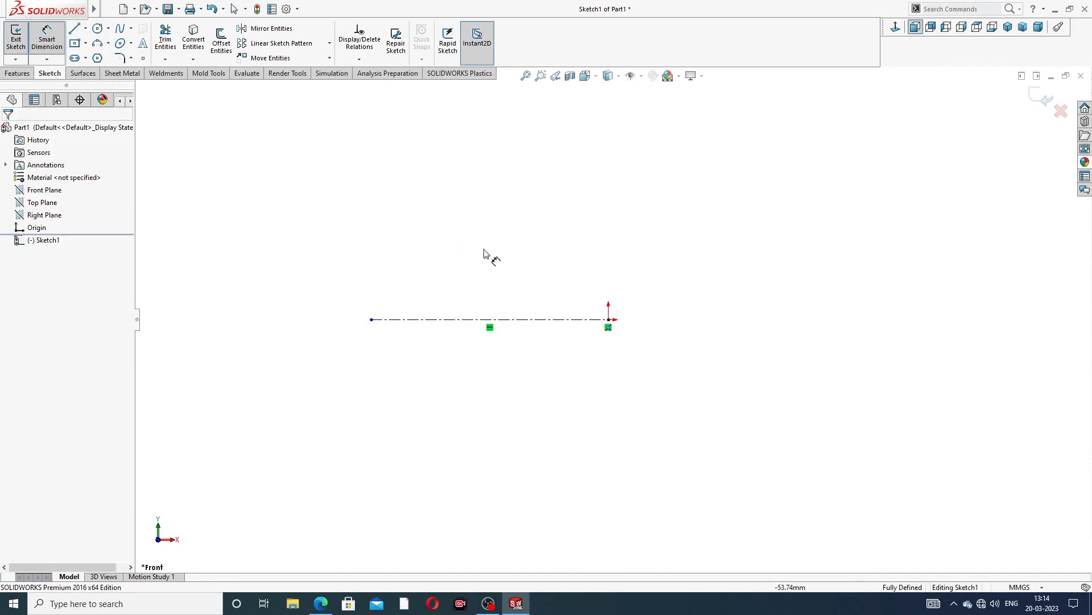
left_click(510, 322)
left_click(506, 263)
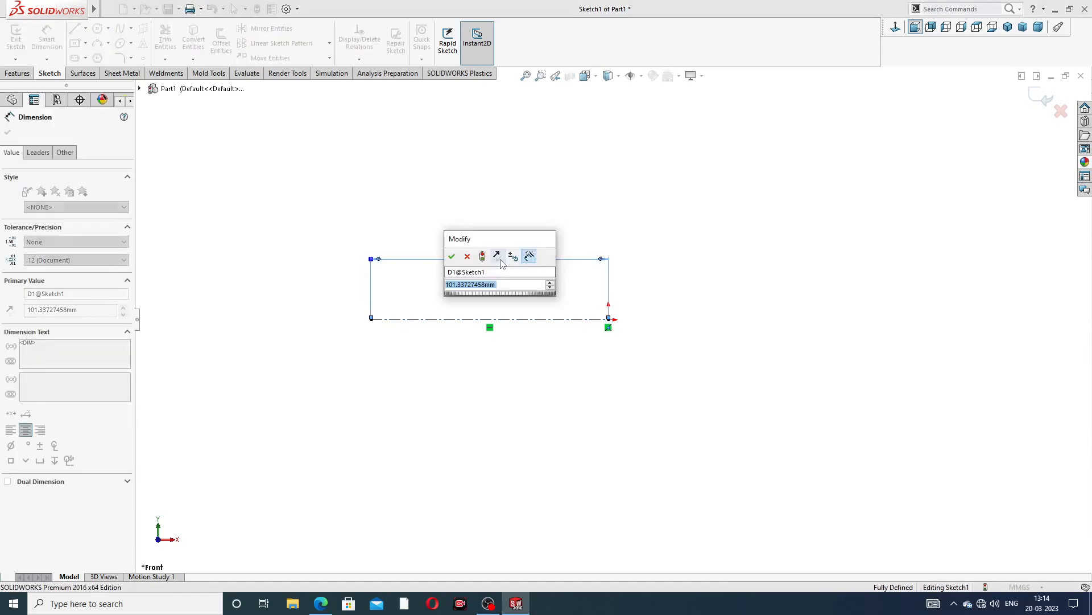
type("15")
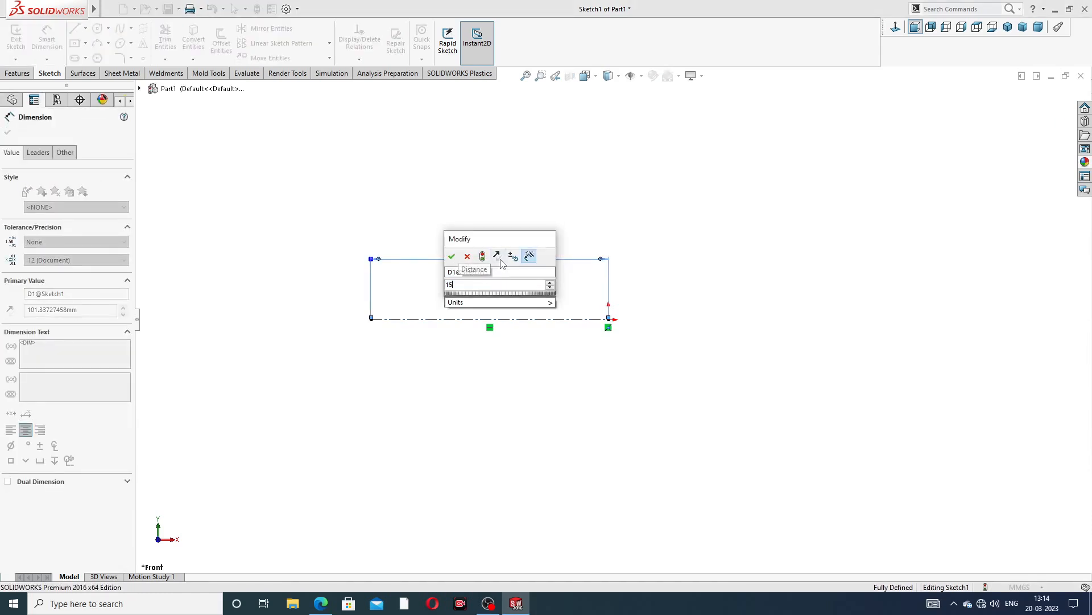
type("8.4")
key("Return")
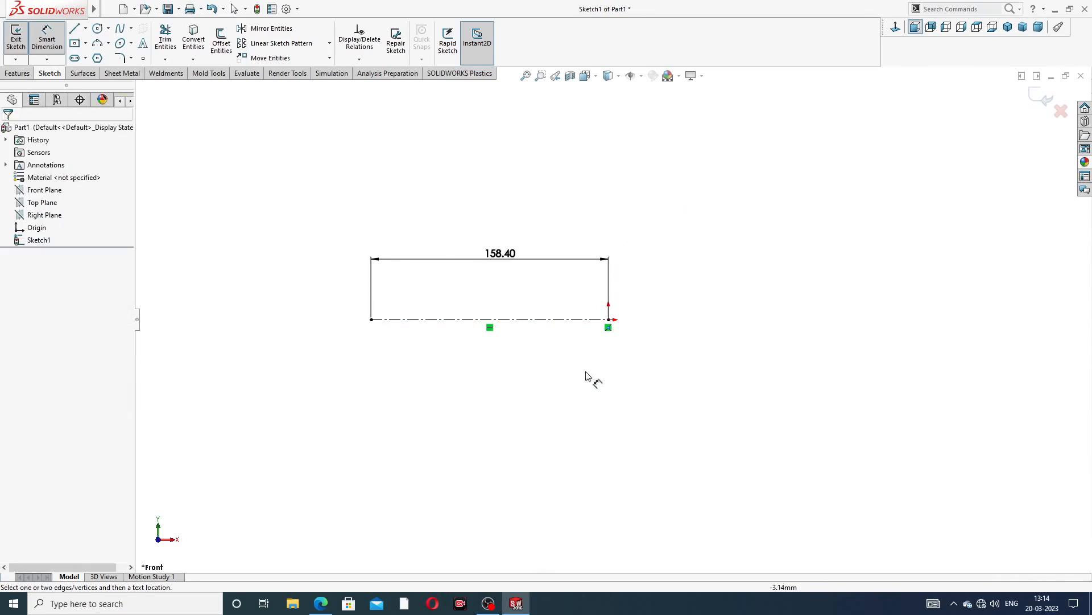
Check the drawing and set the centerline's length dimension to 158.6 mm
left_click(322, 603)
left_click(321, 604)
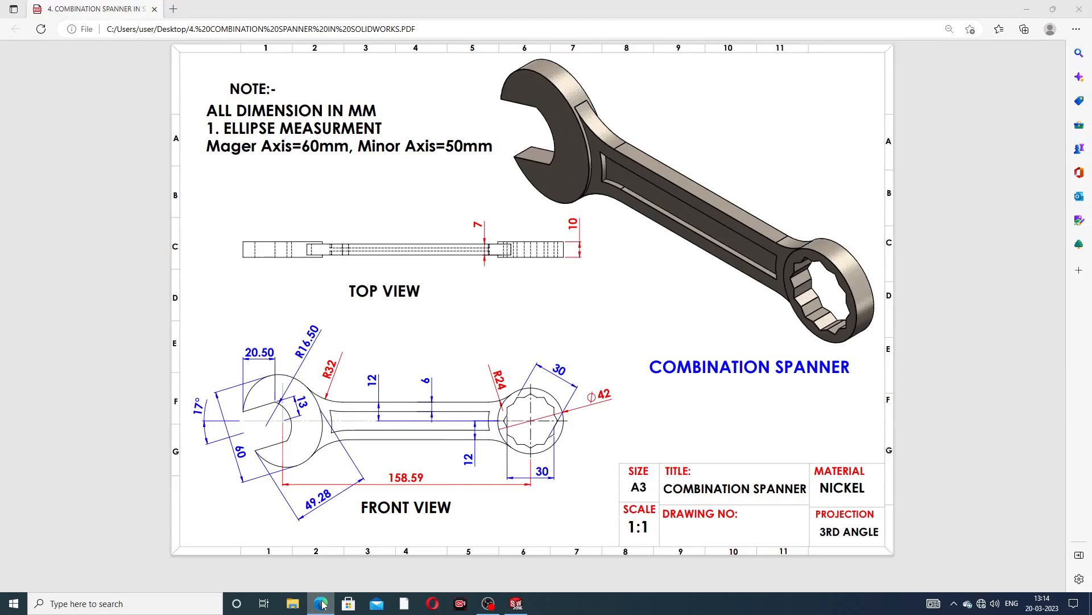
double_click(512, 254)
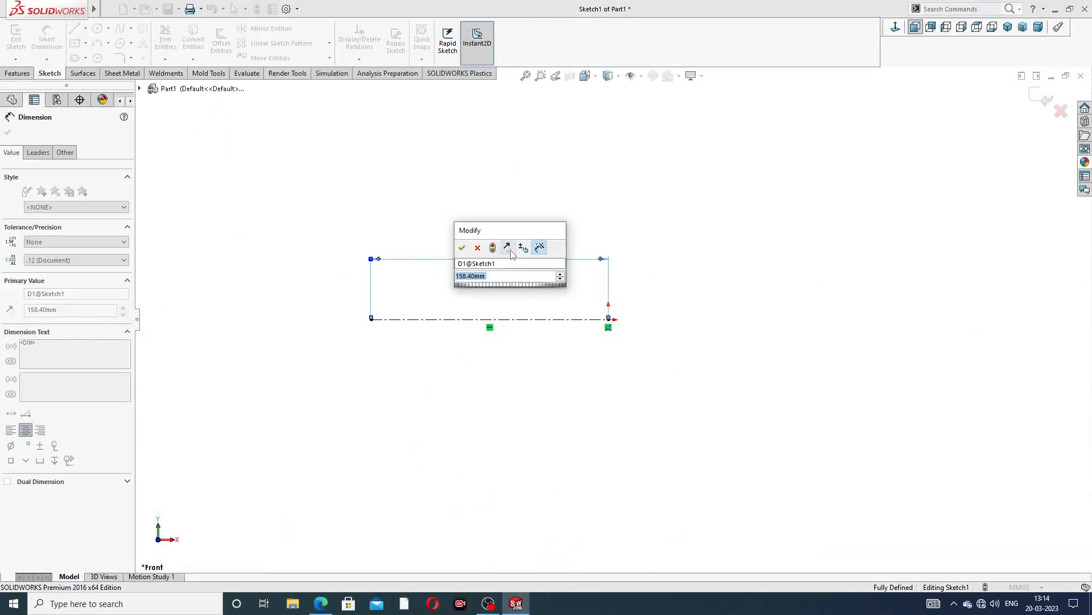
left_click(498, 277)
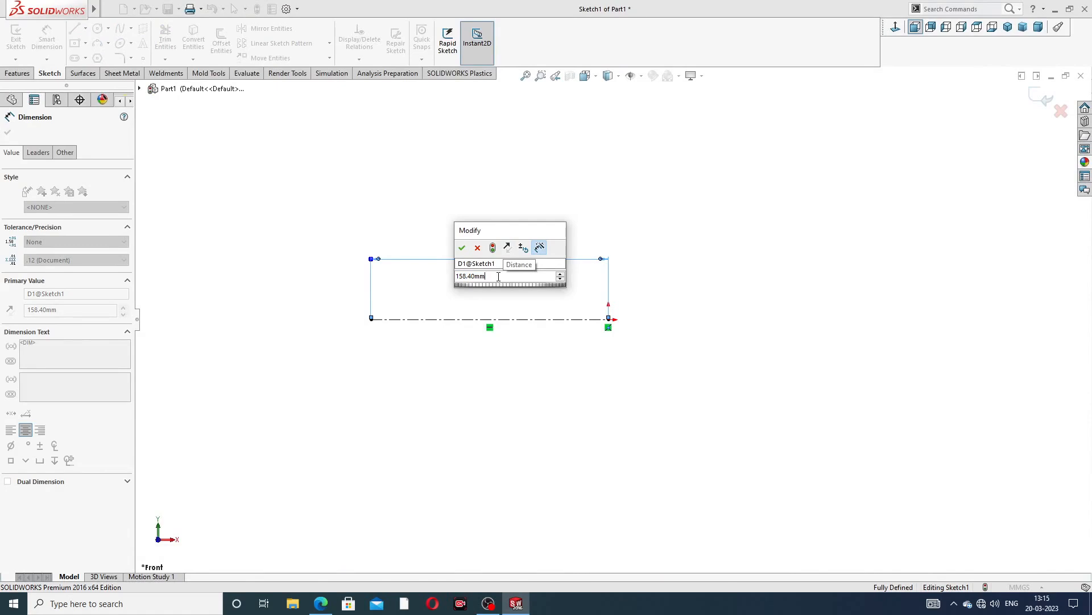
key("BackSpace")
key("BackSpace")
key("BackSpace")
key("BackSpace")
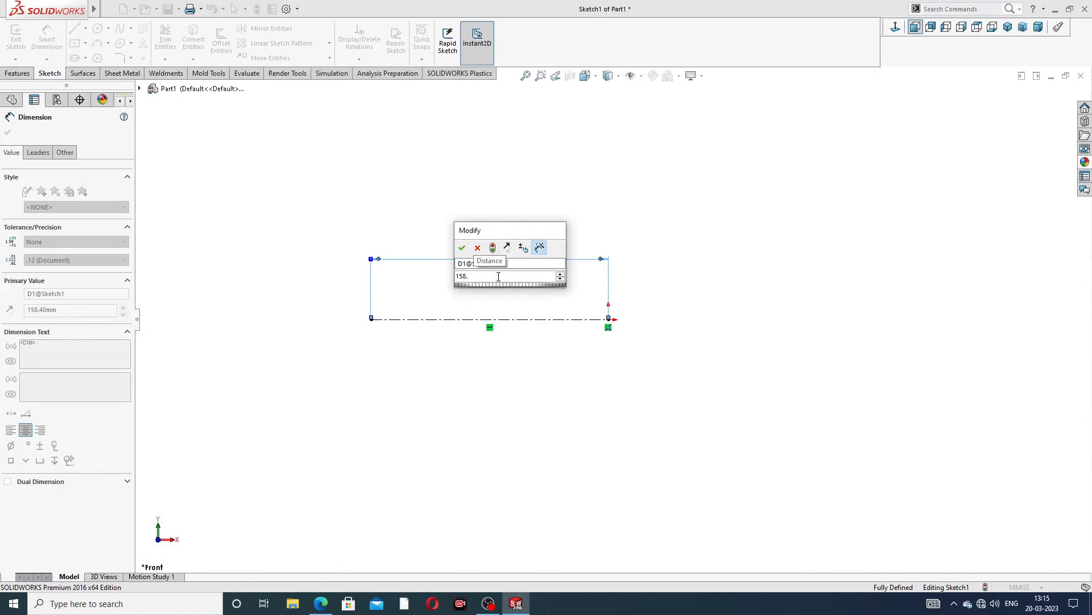
type("6")
key("Return")
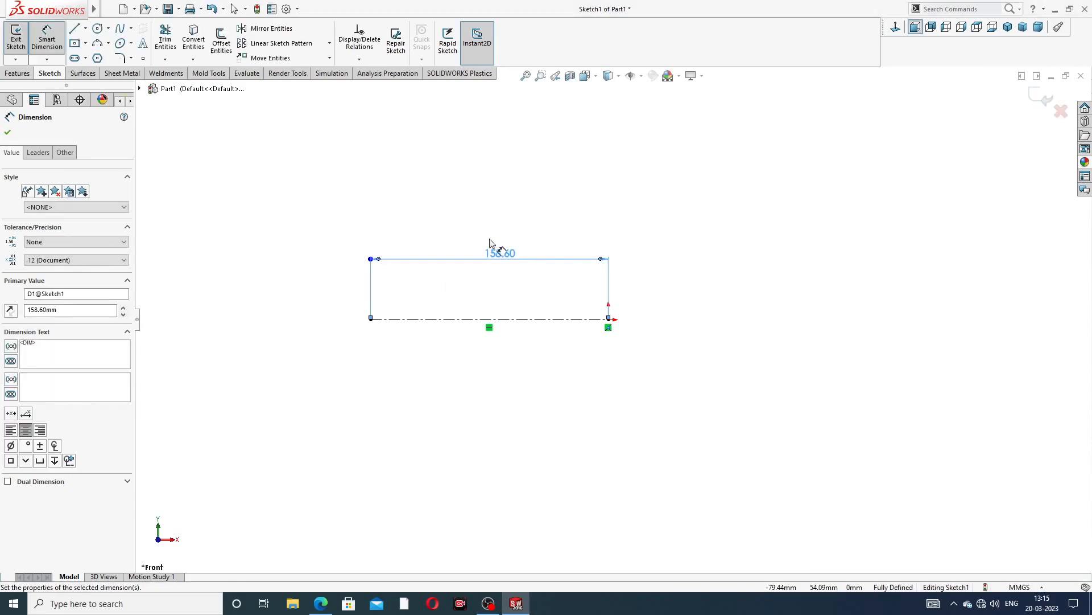
Sketch an ellipse centred on the centerline's left end, about 85 mm along its major axis and 51 mm across
left_click(506, 216)
right_click(531, 190)
left_click(567, 172)
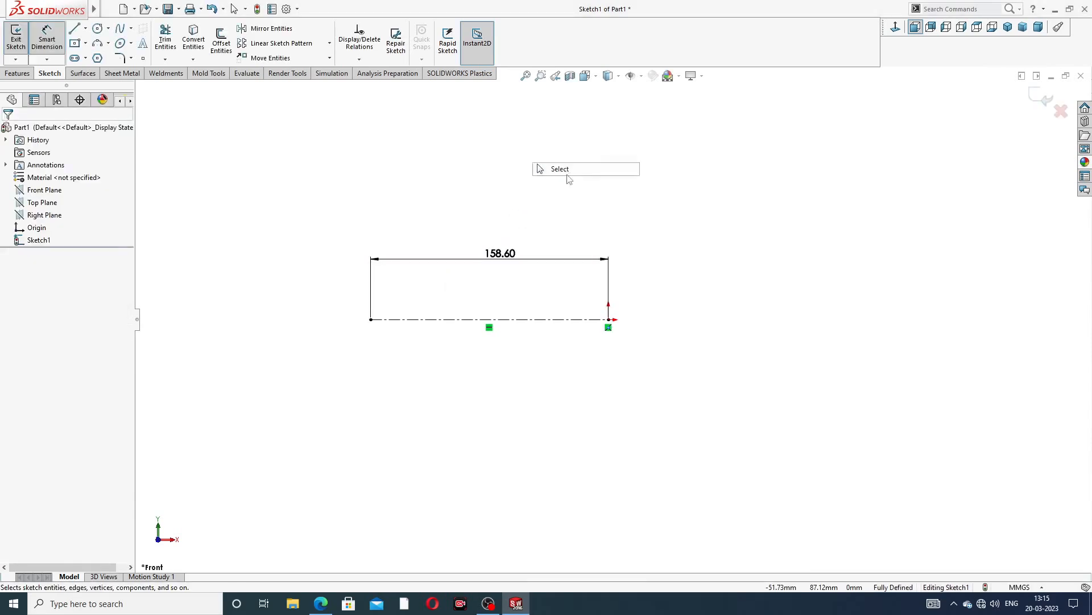
scroll(395, 304, "down", 2)
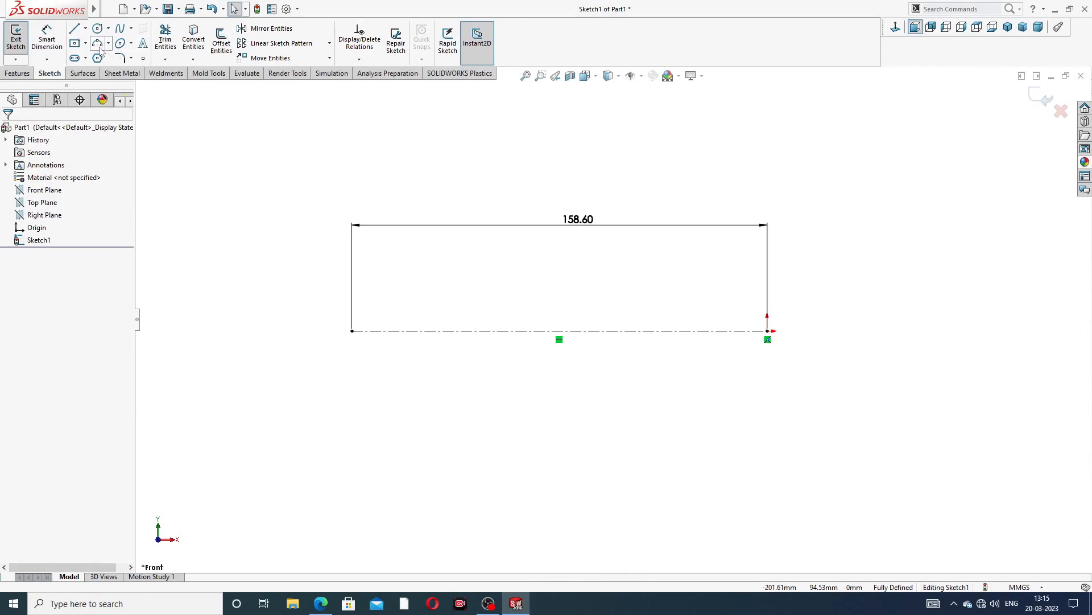
left_click(130, 44)
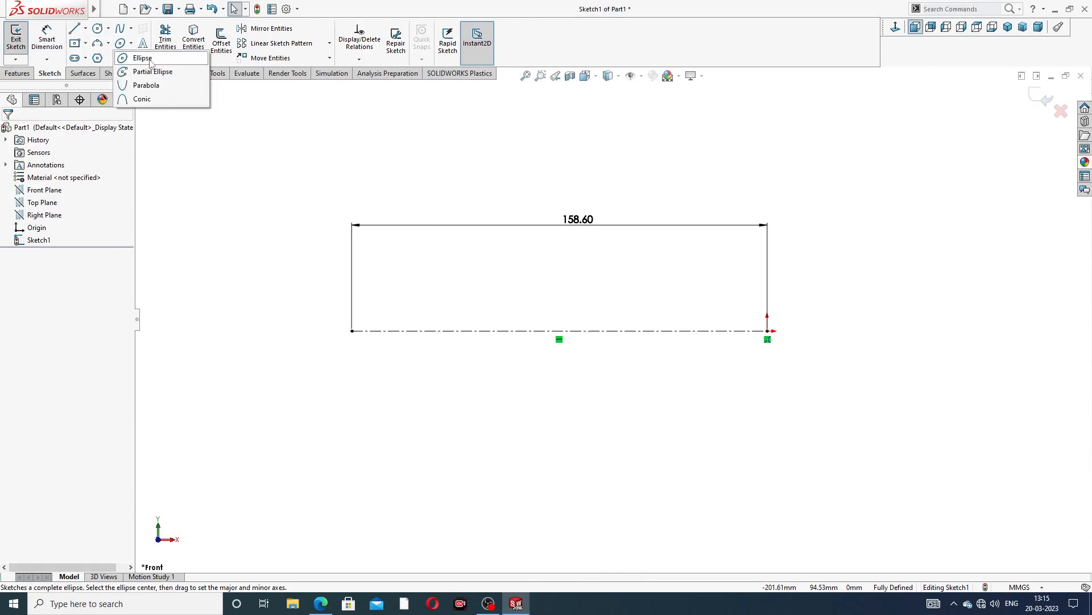
left_click(144, 58)
scroll(373, 330, "down", 1)
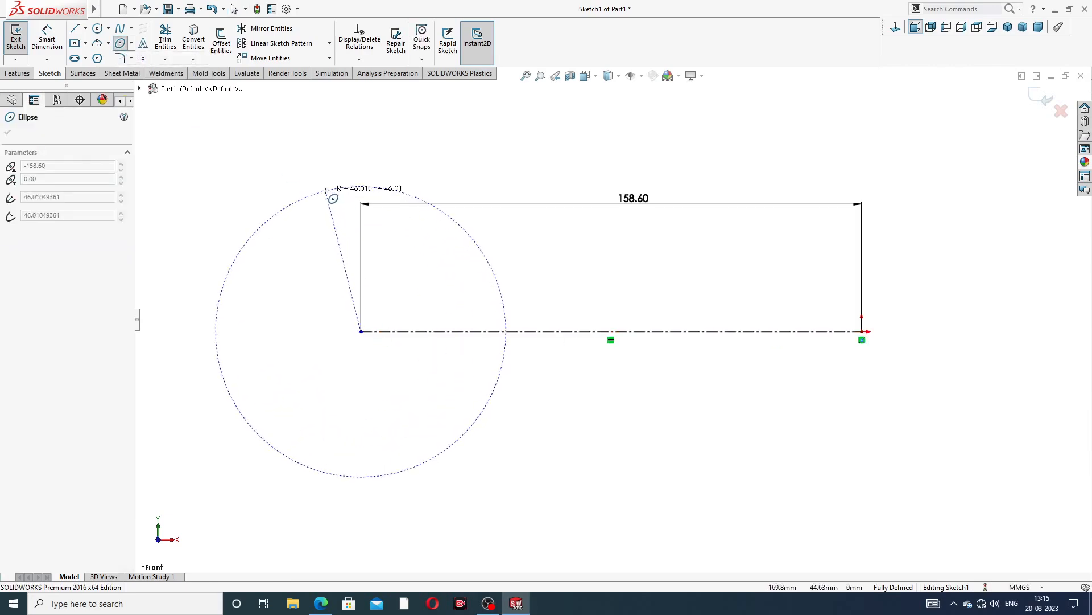
left_click(329, 202)
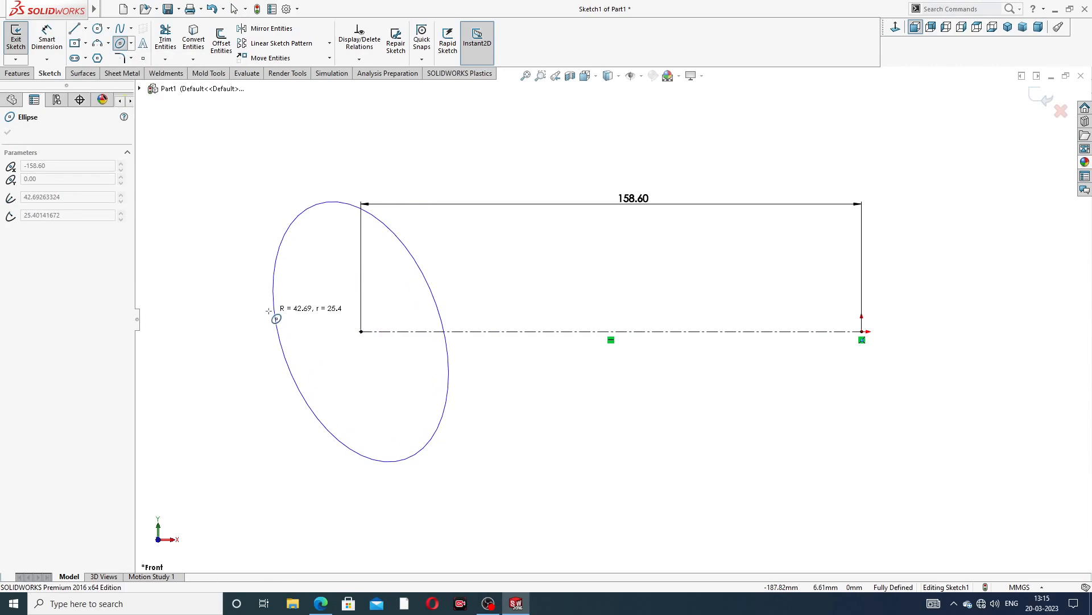
left_click(275, 306)
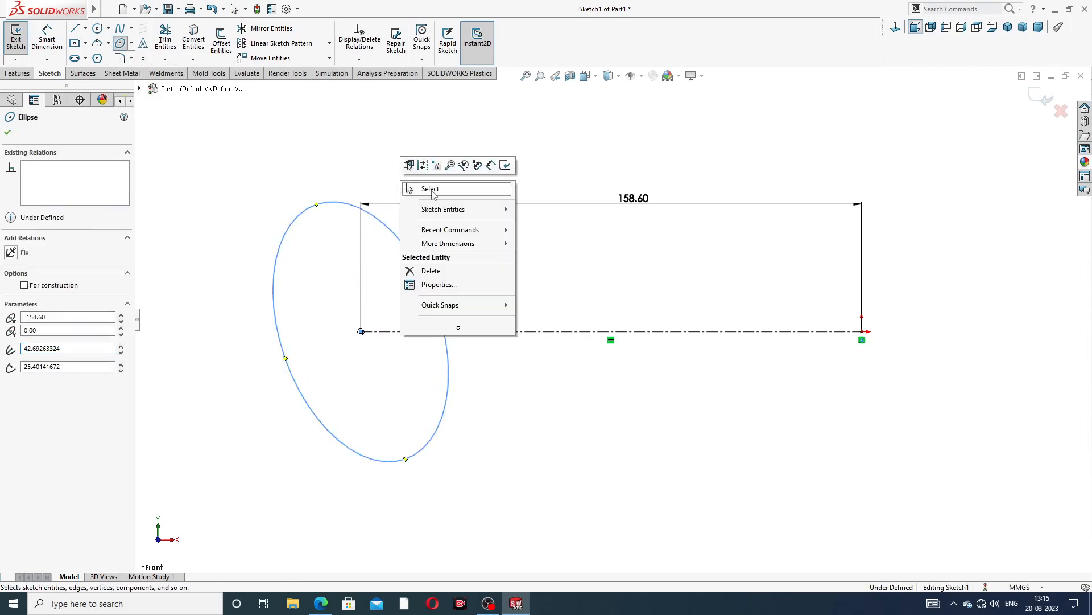
left_click(431, 189)
Sketch a circle about 60 mm in diameter centred on the origin at the centerline's right end
left_click(97, 29)
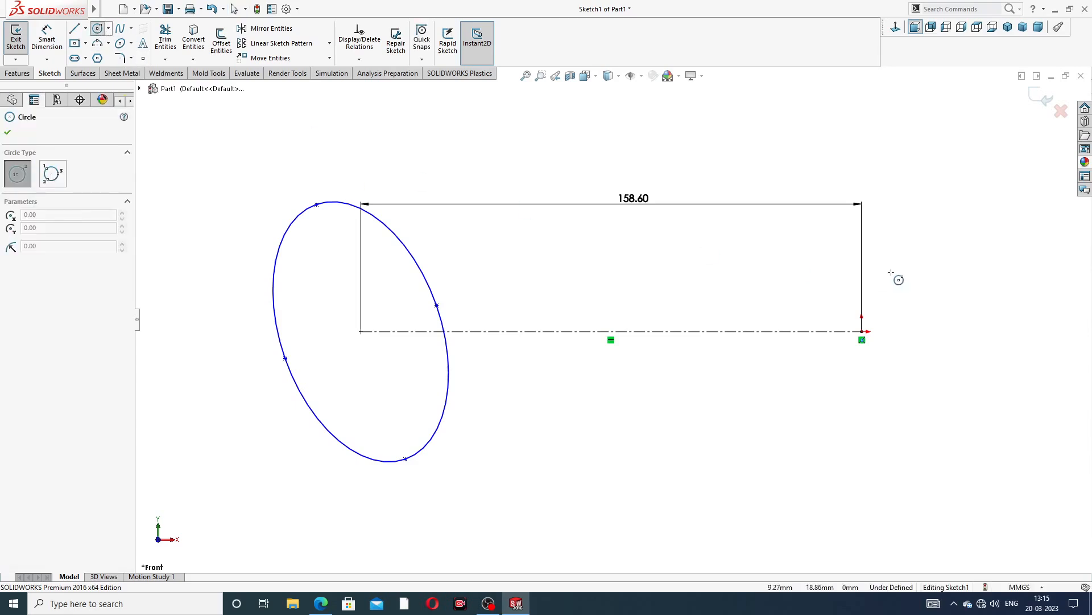
left_click(862, 332)
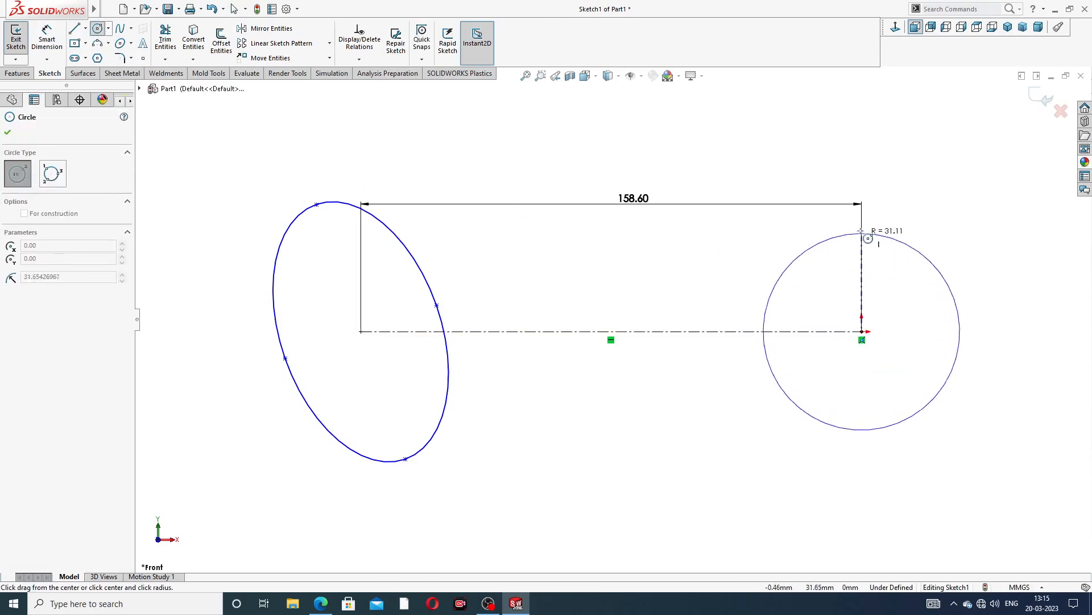
left_click(861, 237)
right_click(905, 192)
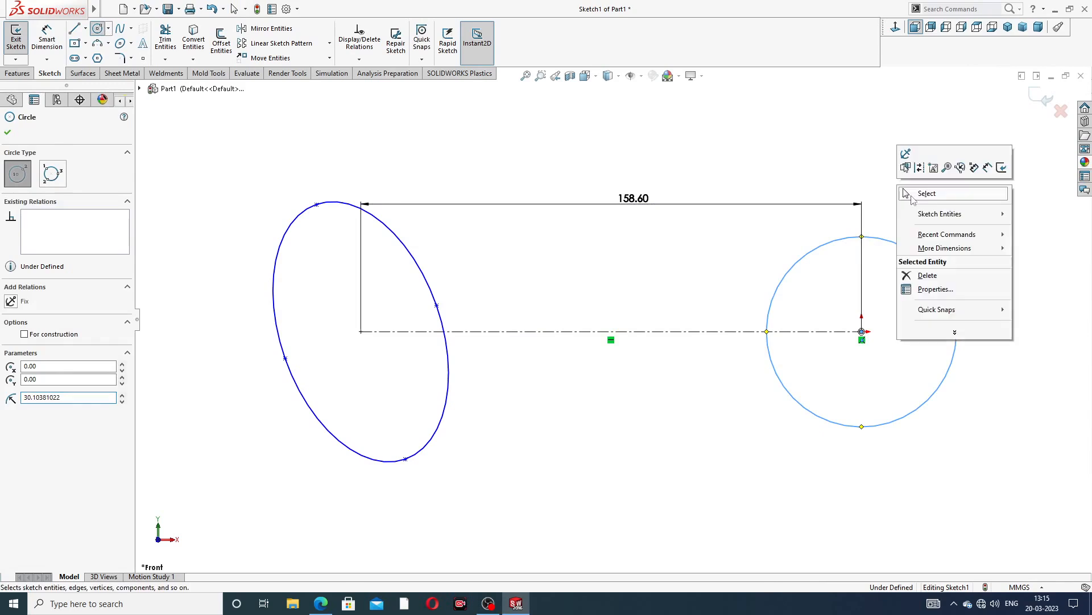
left_click(924, 194)
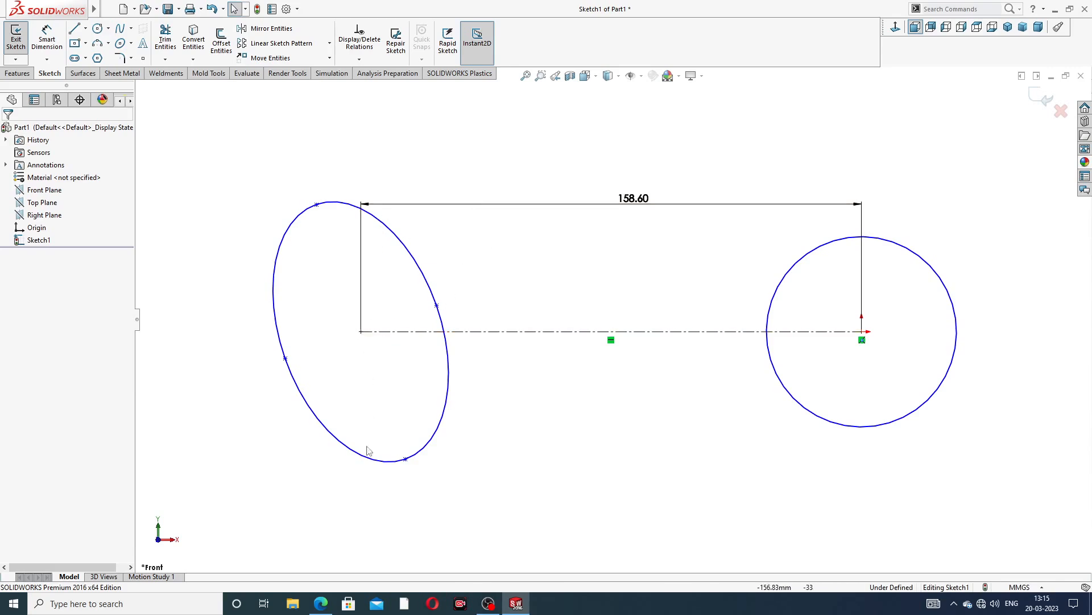
Check the spanner drawing and dimension the ellipse's major axis as 60 mm
left_click(322, 604)
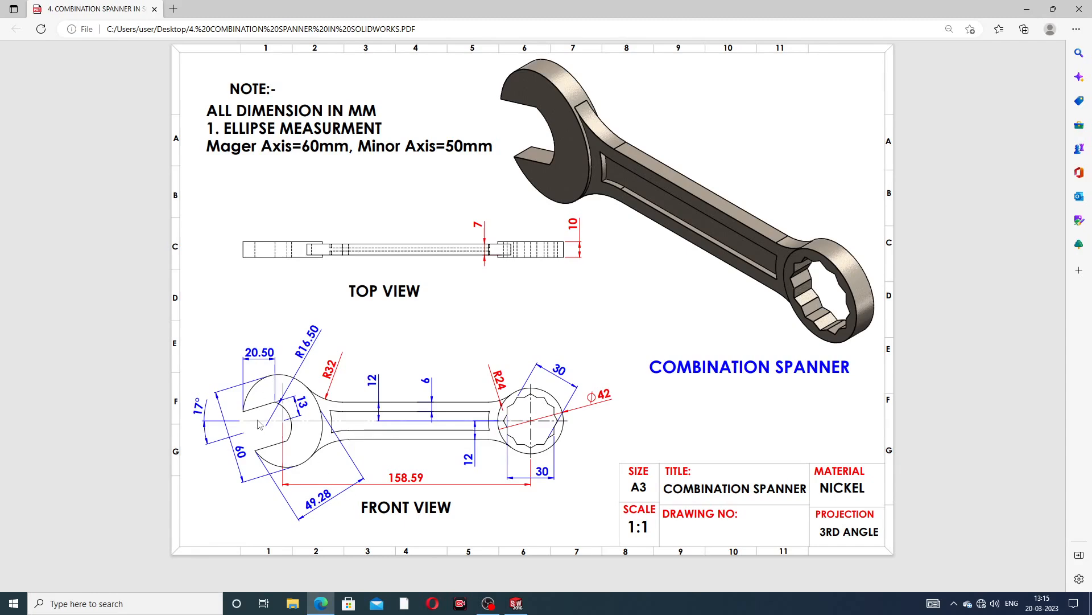
left_click(319, 605)
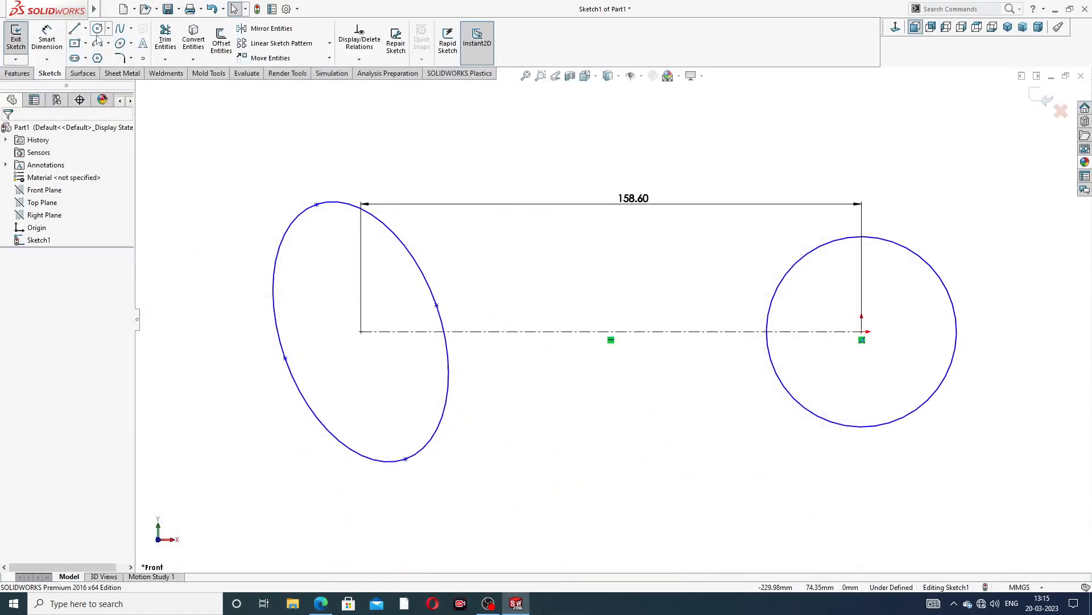
left_click(47, 38)
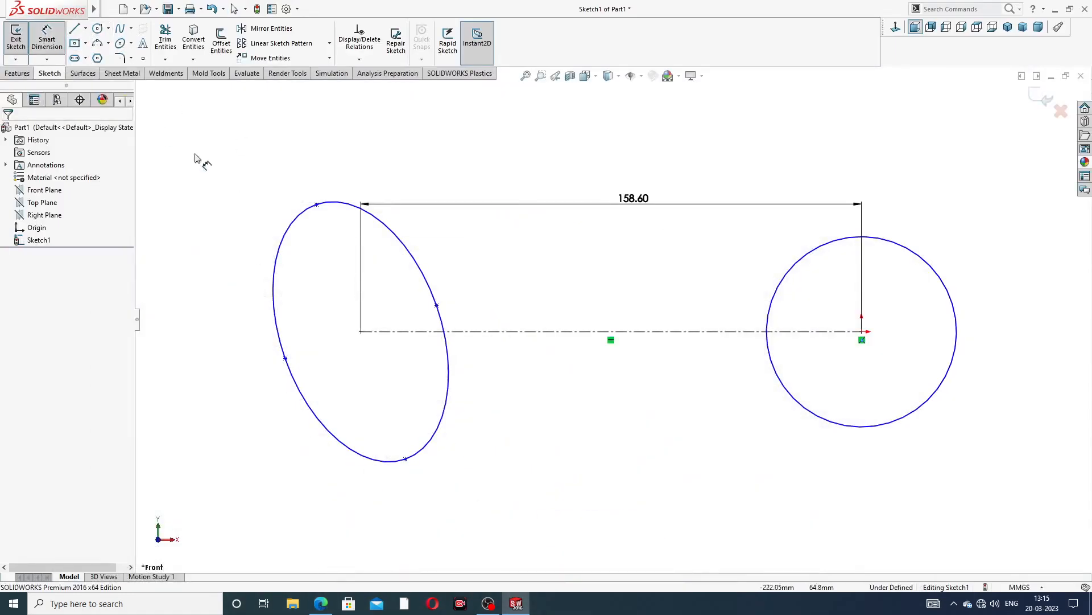
left_click(317, 205)
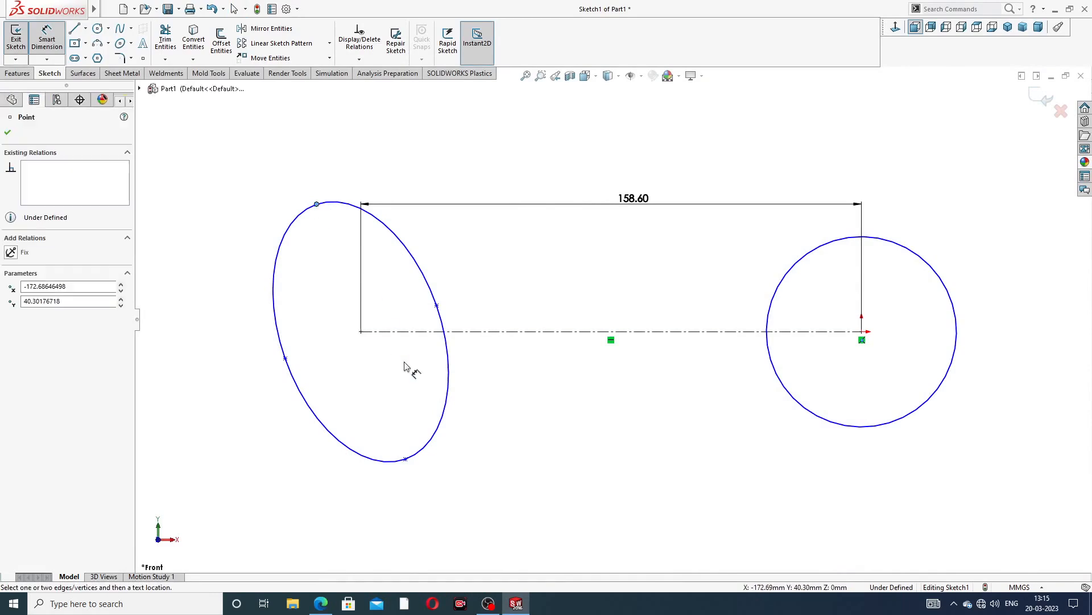
left_click(405, 461)
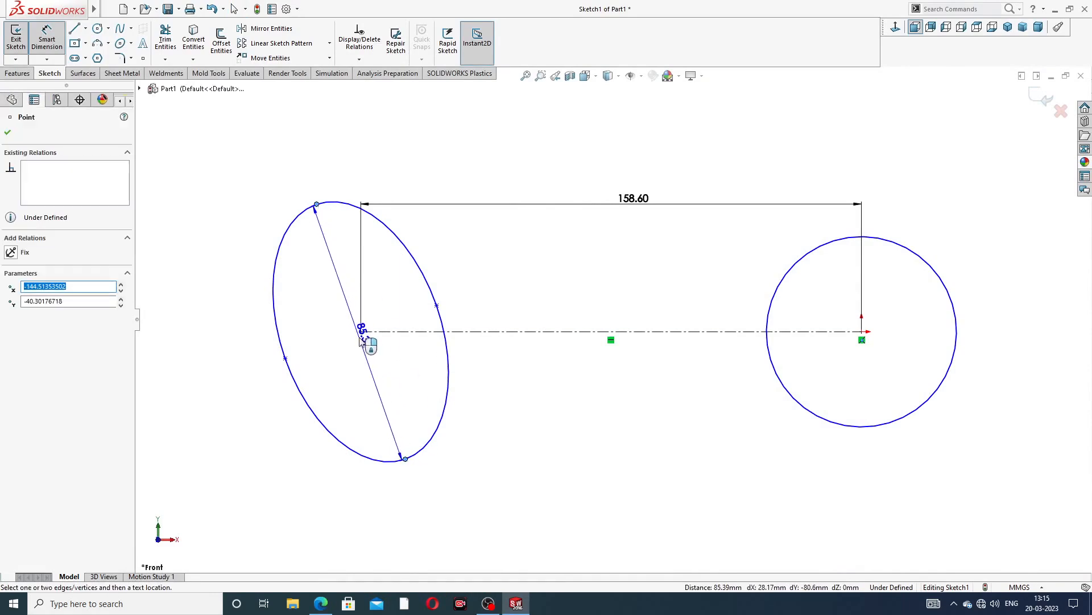
left_click(346, 350)
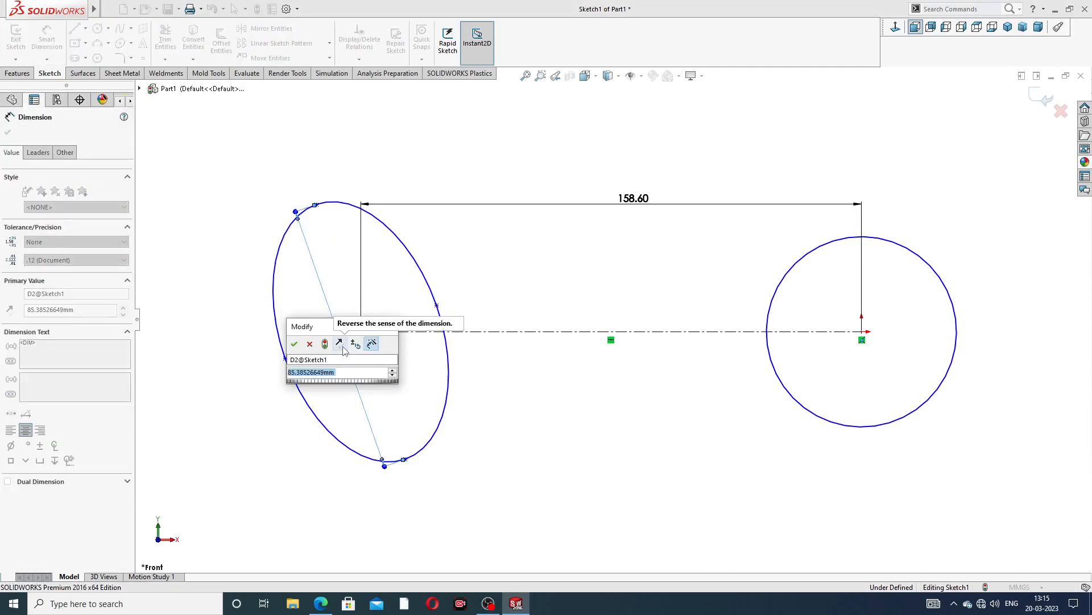
type("80")
key("Return")
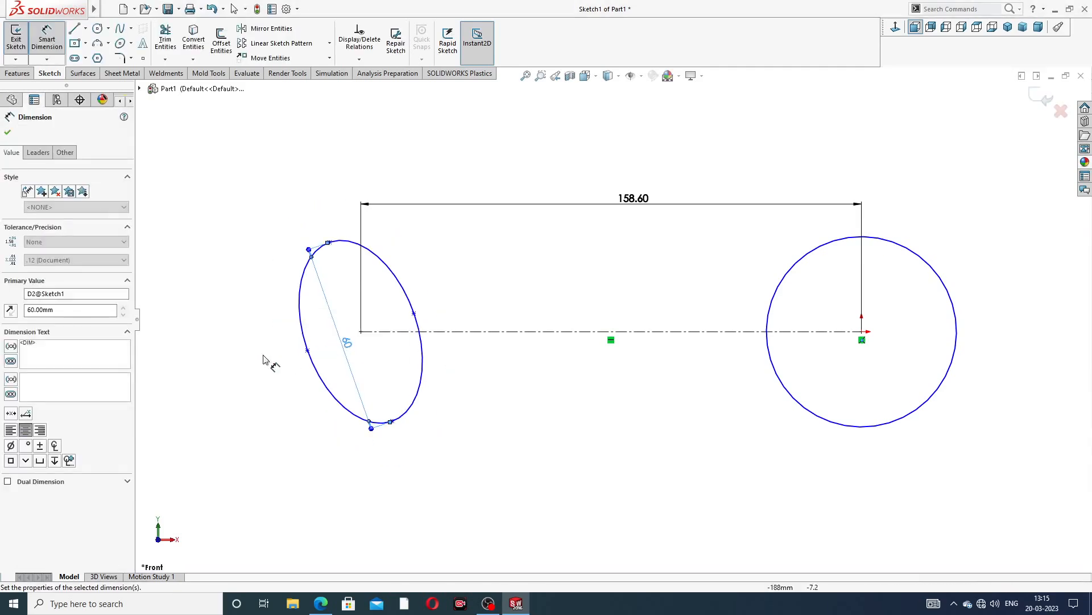
Dimension the ellipse's minor axis as 50 mm and reposition the dimension below the ellipse
left_click(308, 350)
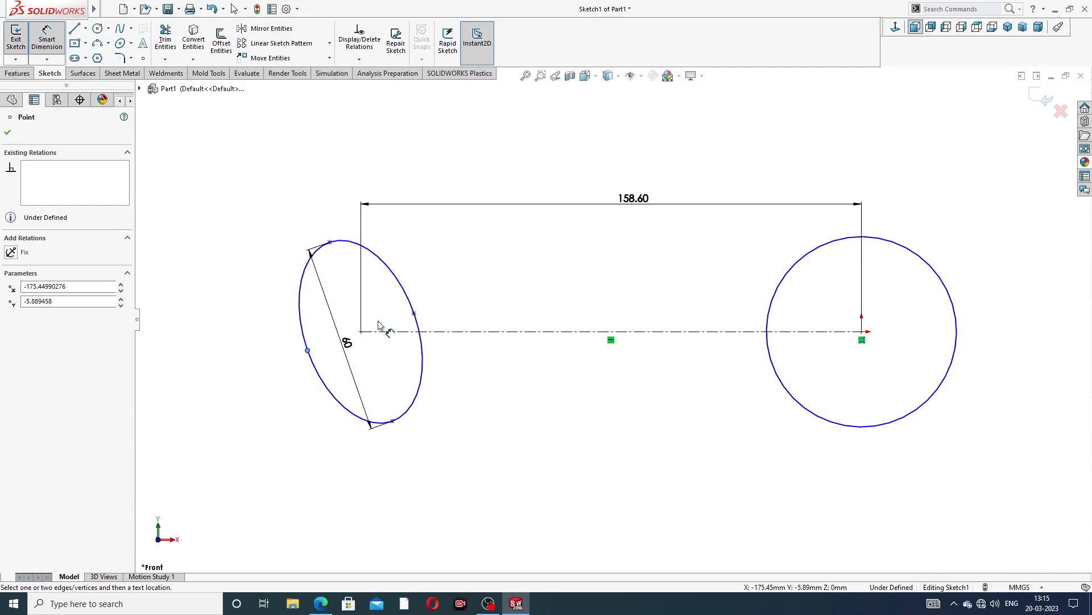
left_click(413, 313)
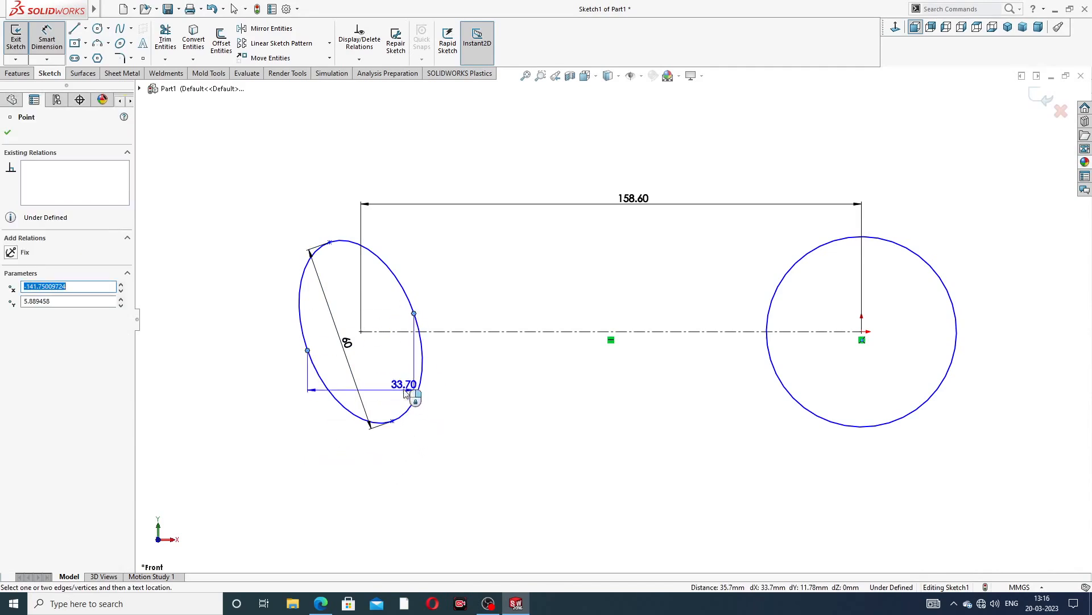
left_click(403, 341)
key("Return")
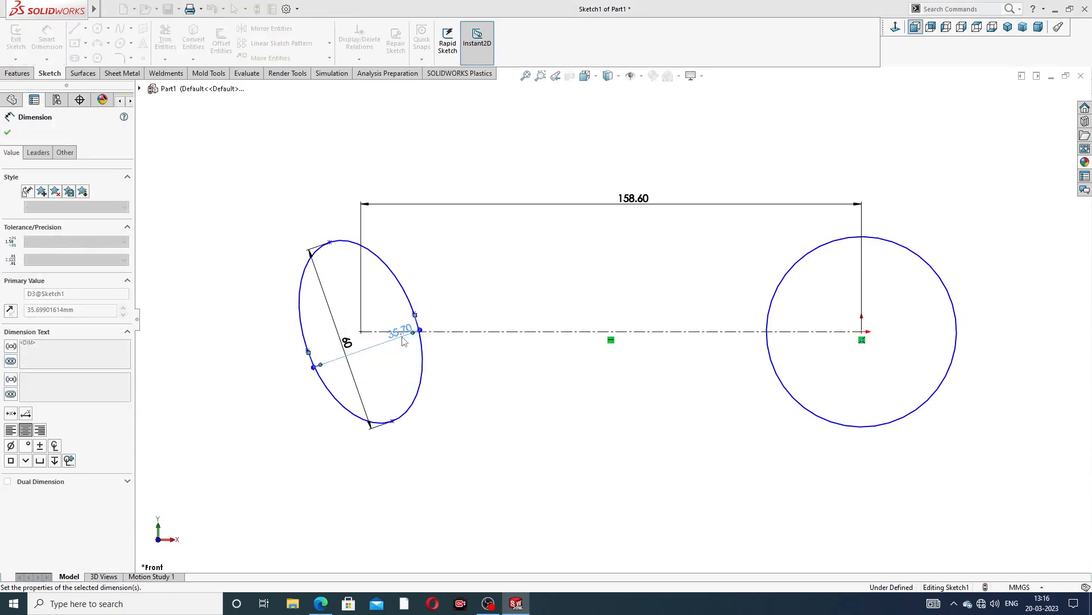
left_click(481, 416)
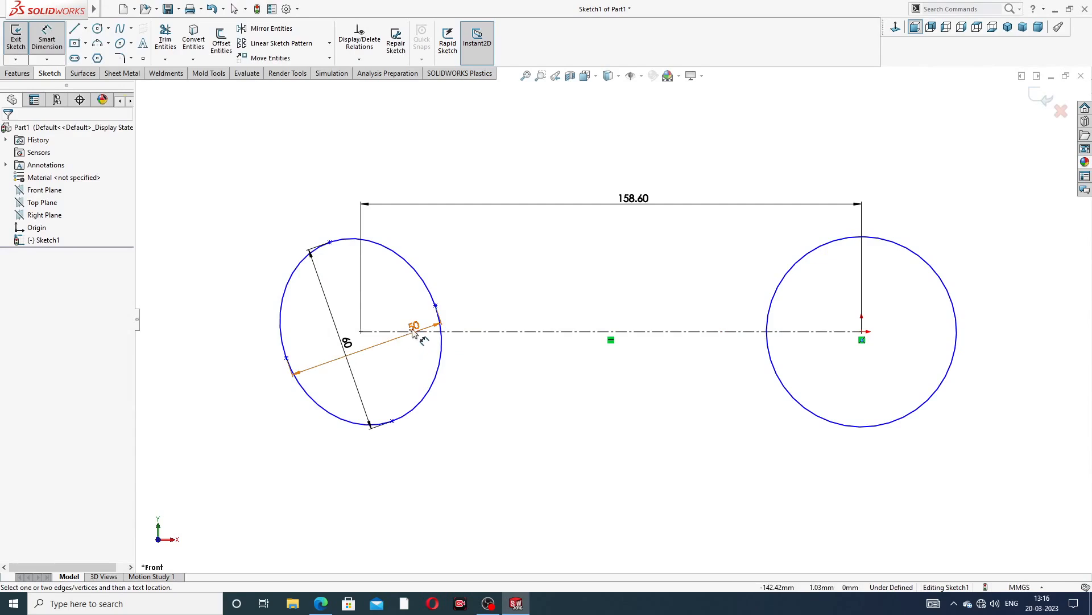
left_click_drag(413, 333, 416, 431)
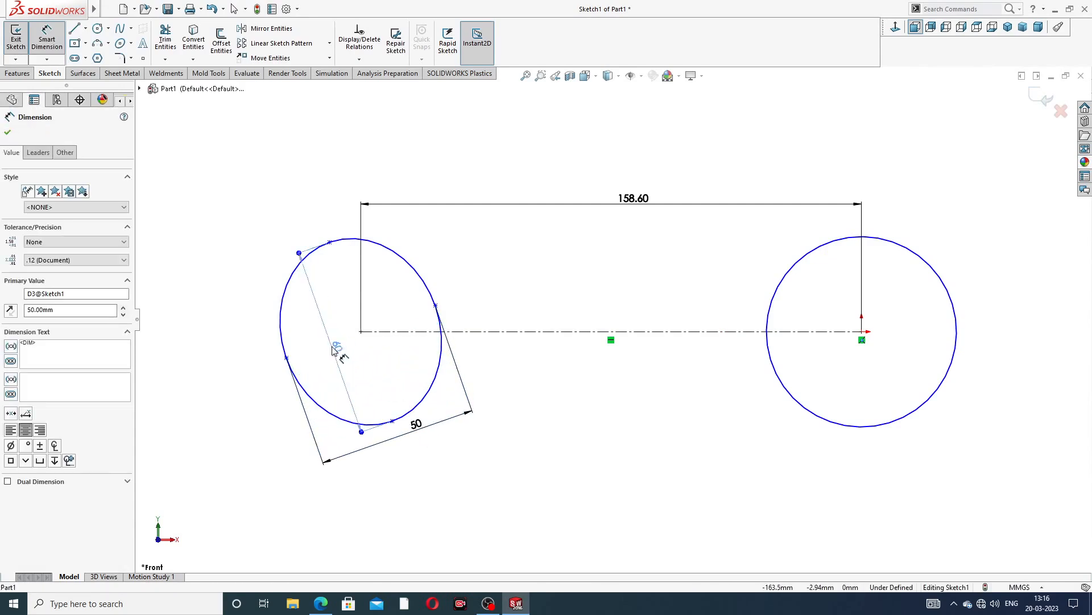
left_click(265, 367)
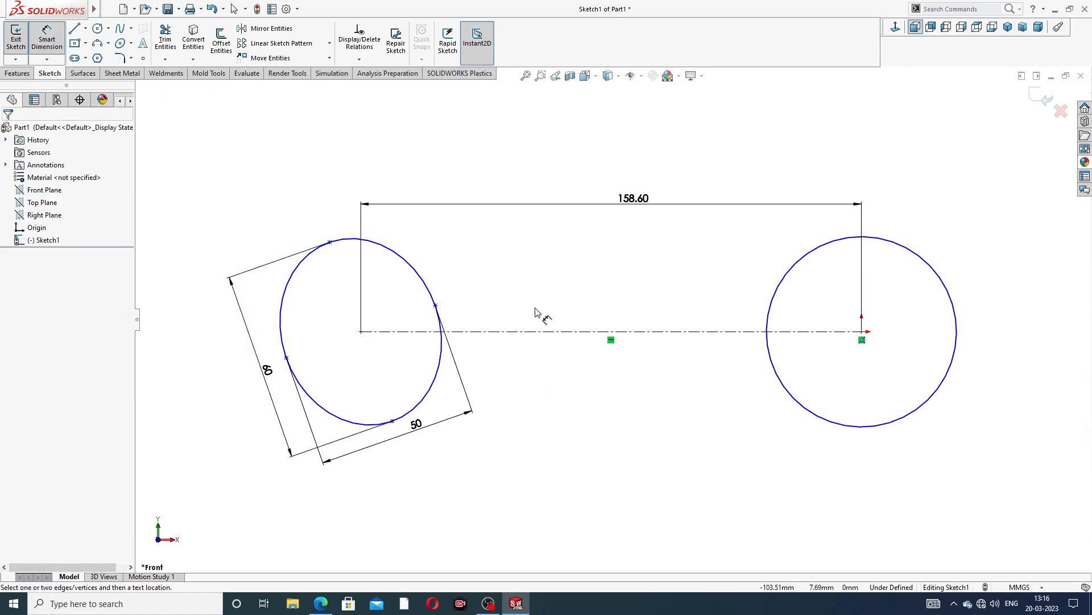
Check the drawing again and dimension the circle's diameter as 42 mm
left_click(322, 604)
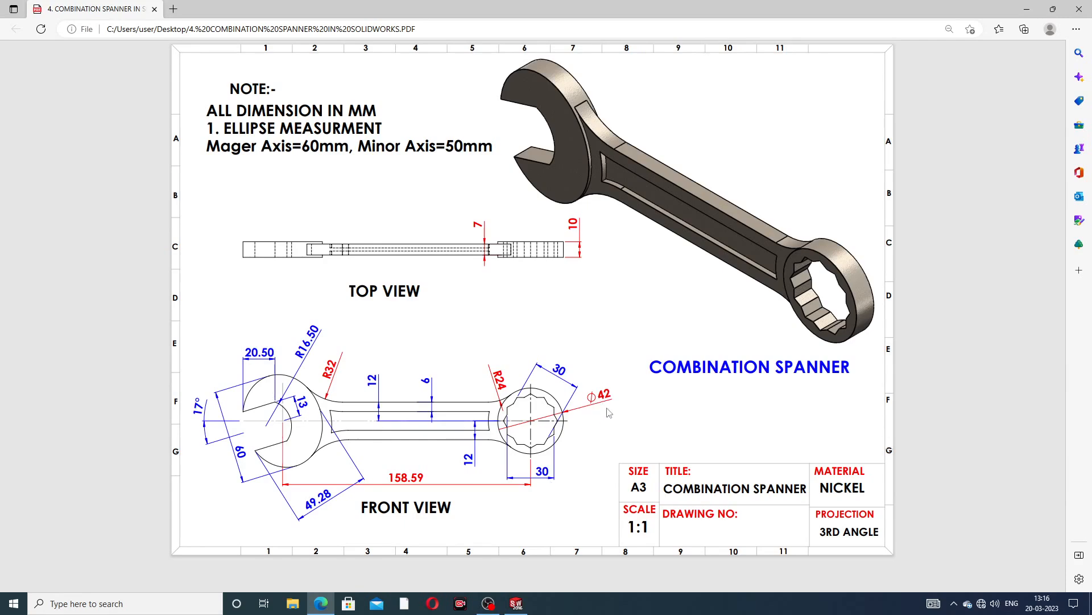
left_click(315, 610)
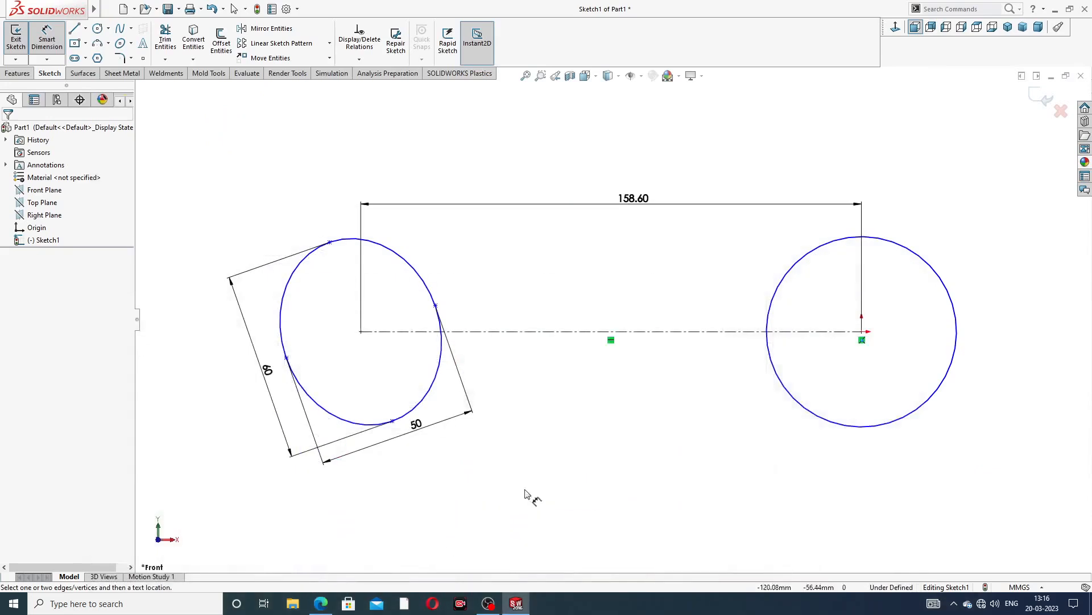
left_click(922, 256)
left_click(961, 181)
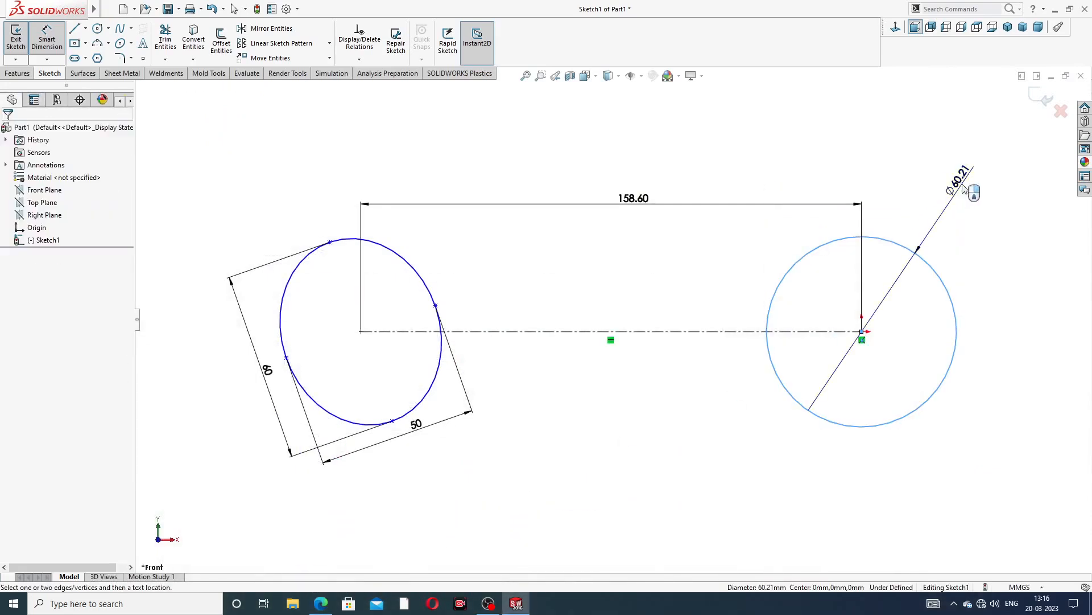
type("42")
key("Return")
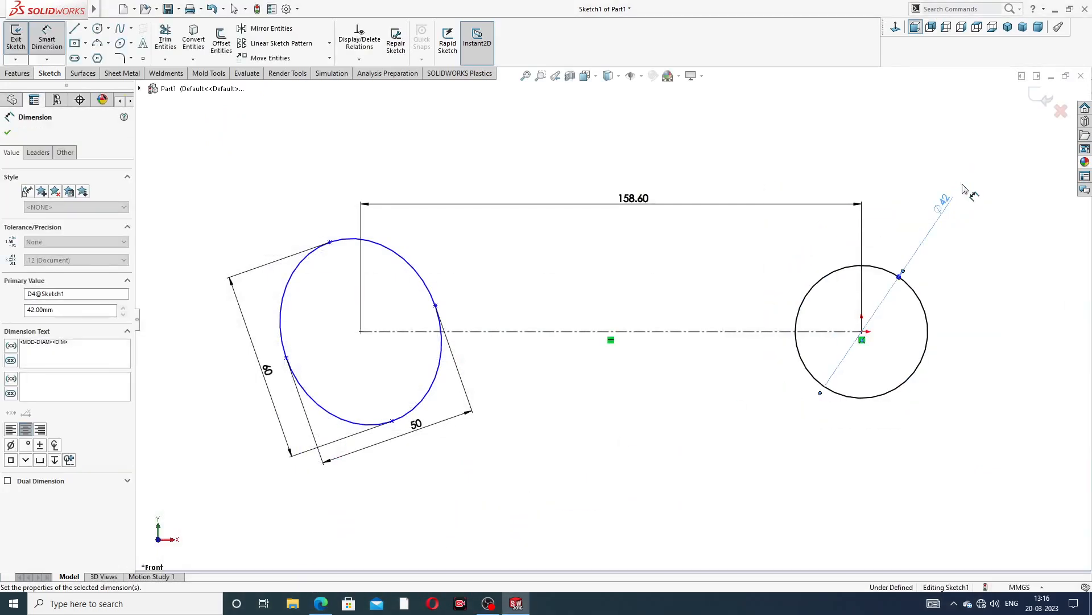
Sketch a hexagon centred on the origin with a corner pointing straight up, about 18 mm per side, and make its left side vertical
scroll(879, 350, "down", 3)
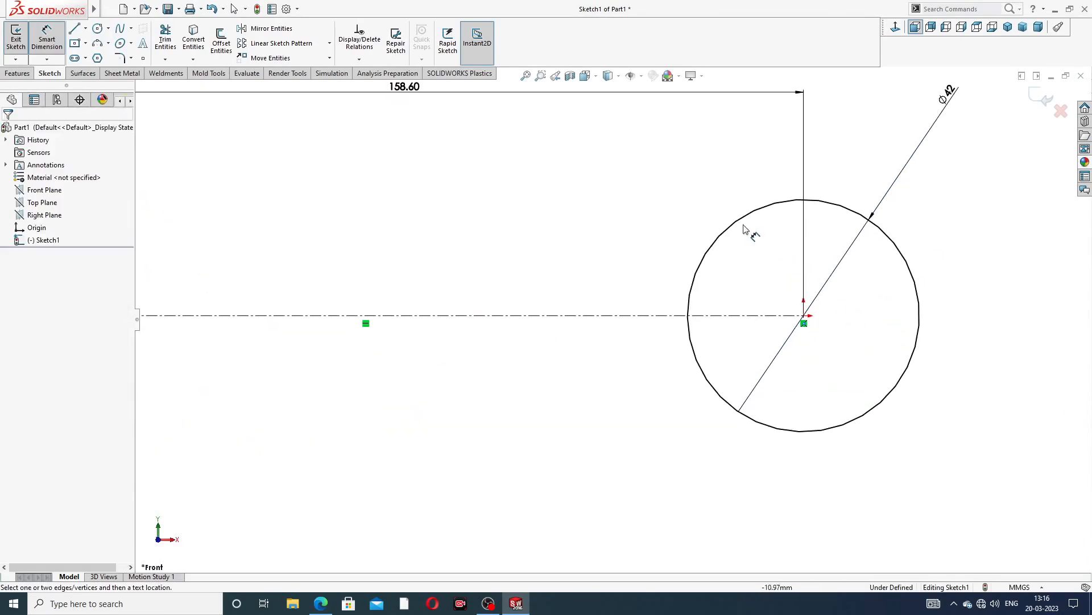
right_click(663, 283)
left_click(701, 168)
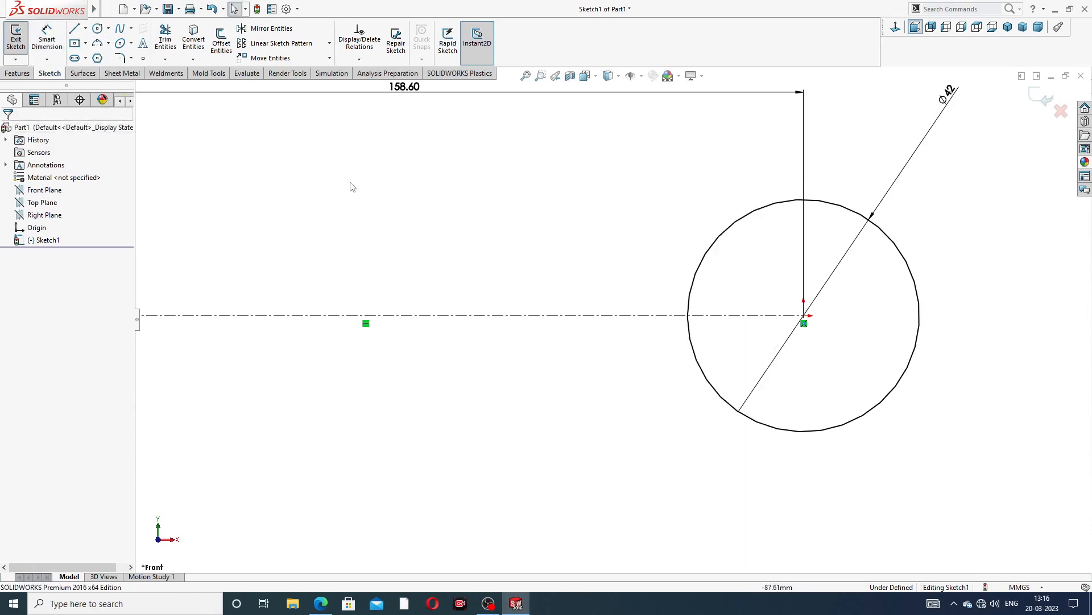
left_click(804, 322)
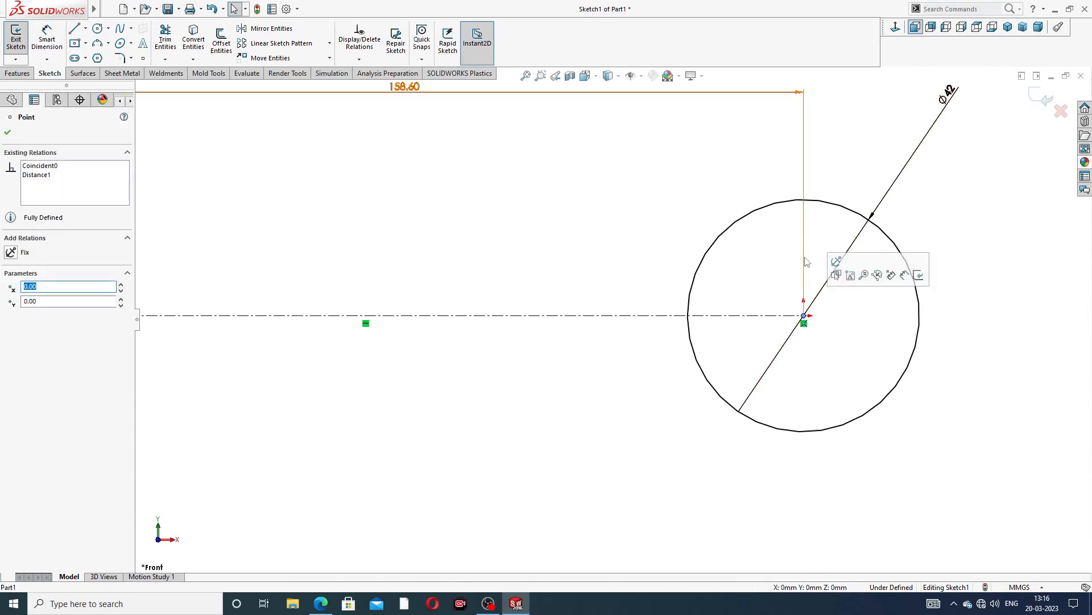
left_click(487, 224)
left_click(97, 58)
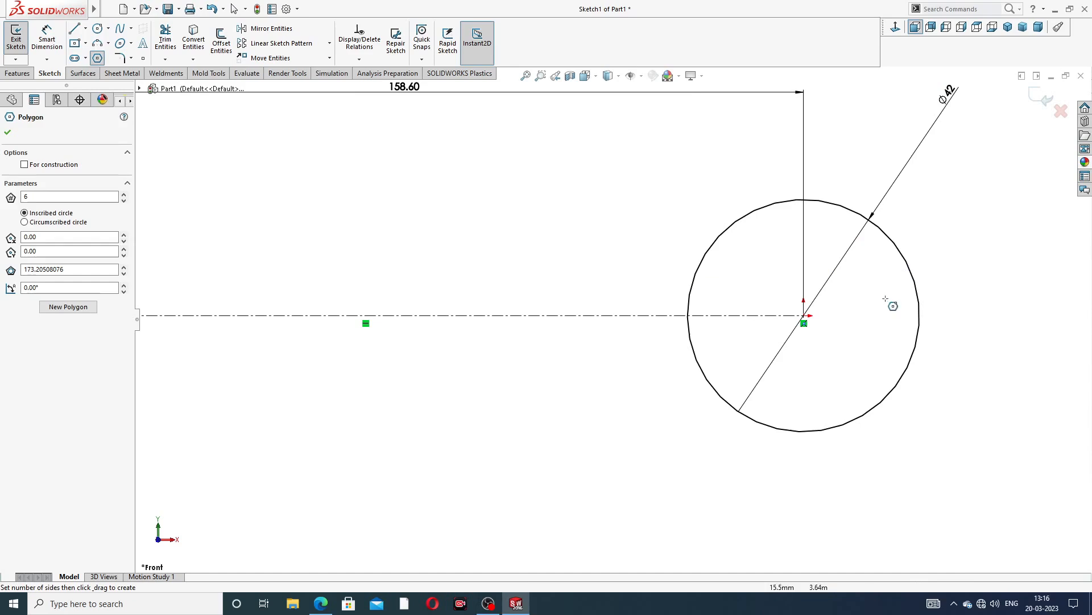
left_click(804, 316)
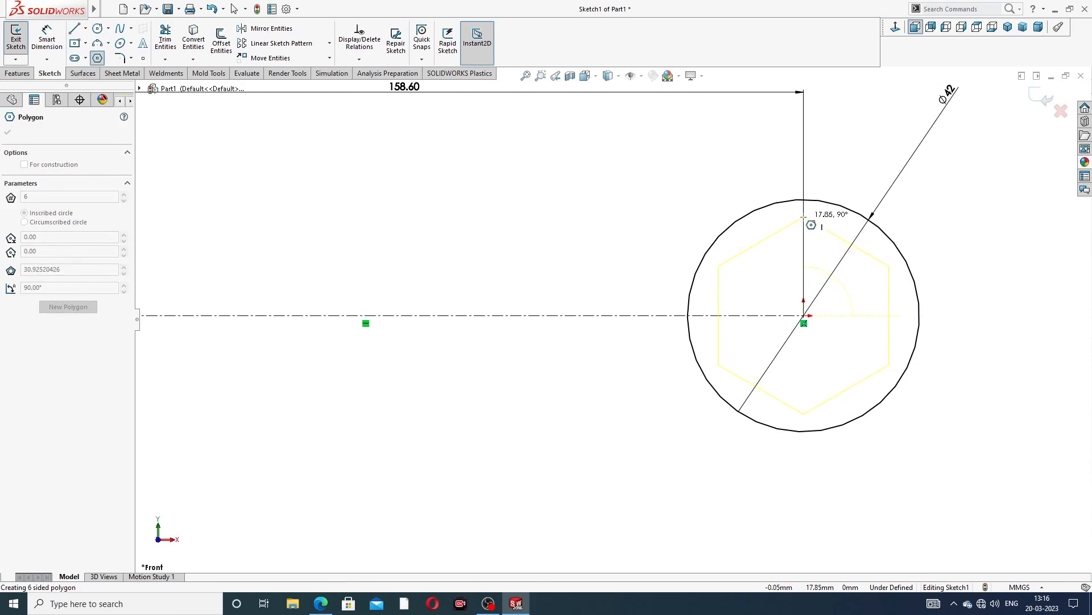
left_click(803, 216)
right_click(849, 167)
left_click(876, 176)
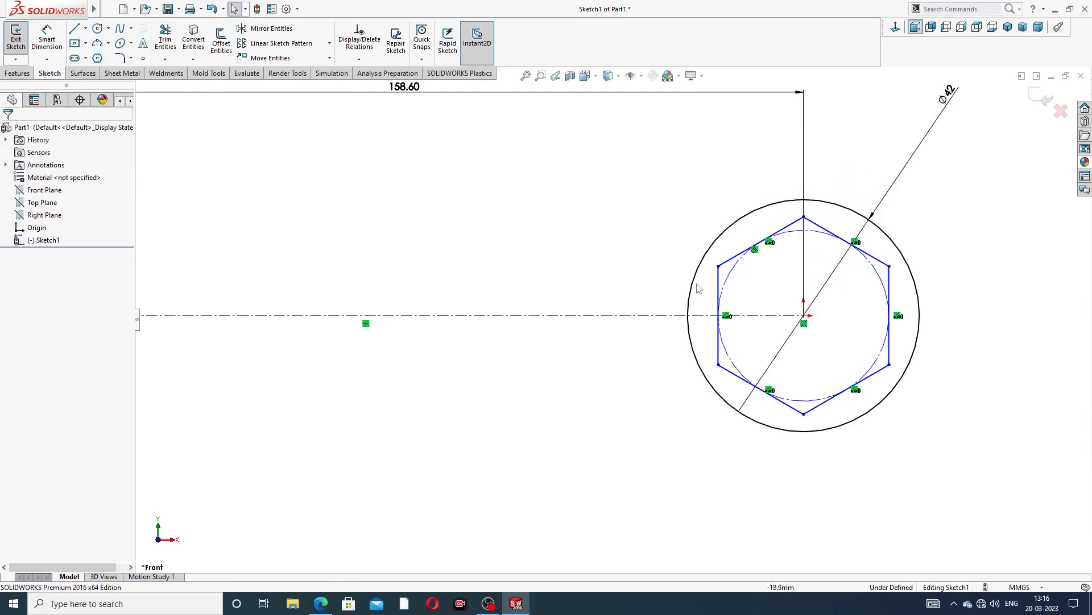
left_click(719, 280)
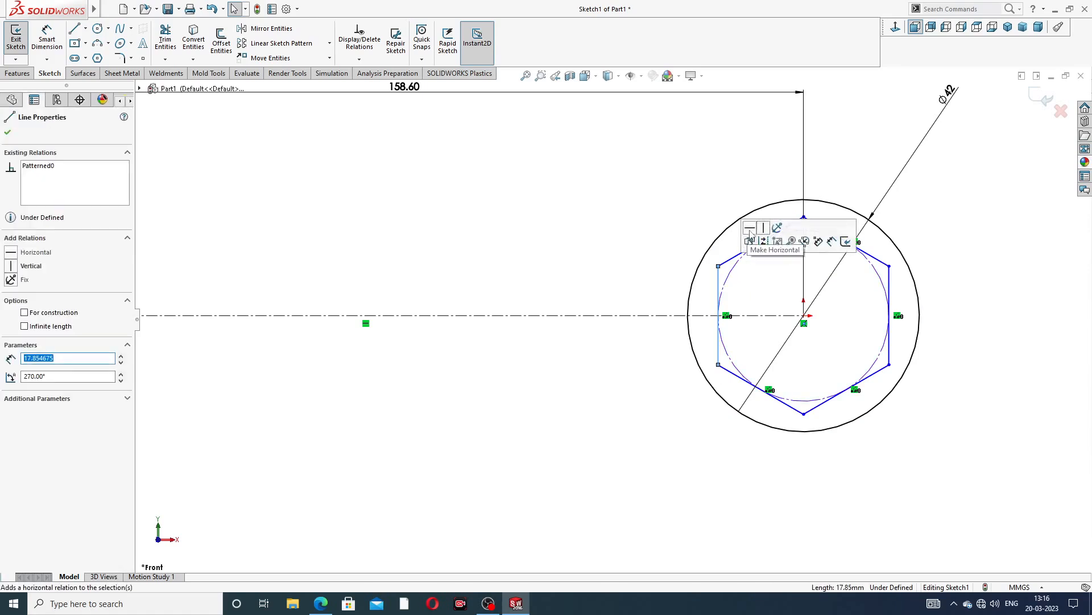
left_click(833, 159)
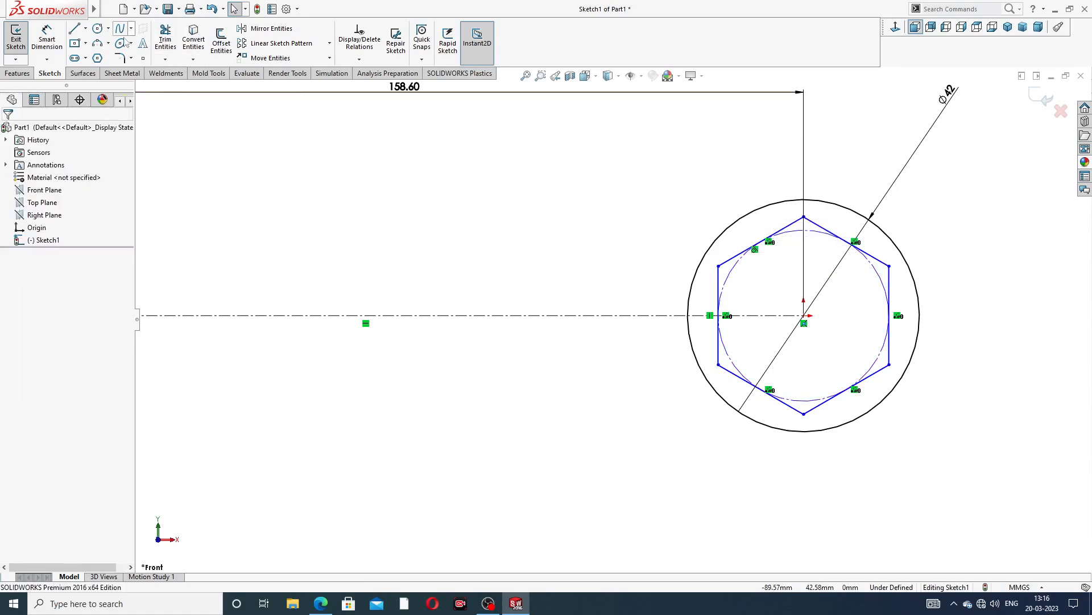
Sketch a second hexagon centred on the origin with a corner pointing left, about 34 mm across flats
key("Return")
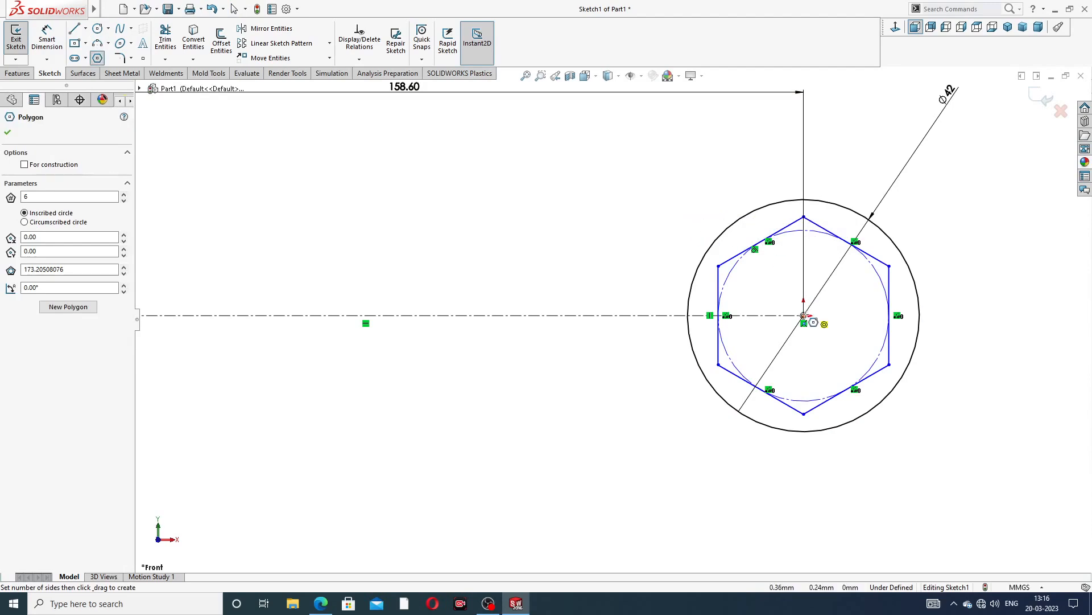
left_click(804, 316)
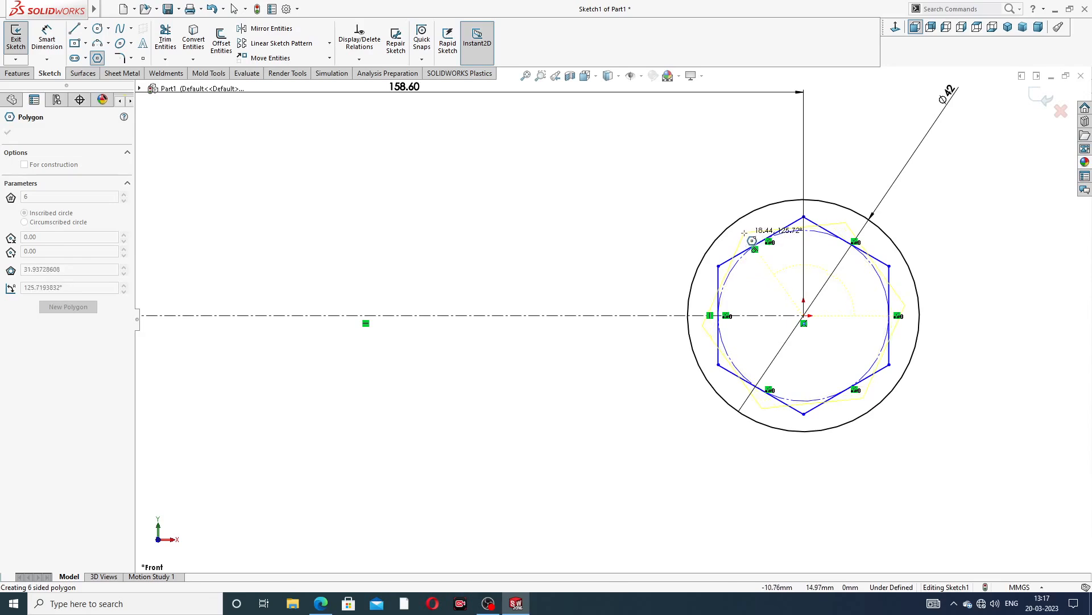
left_click(696, 315)
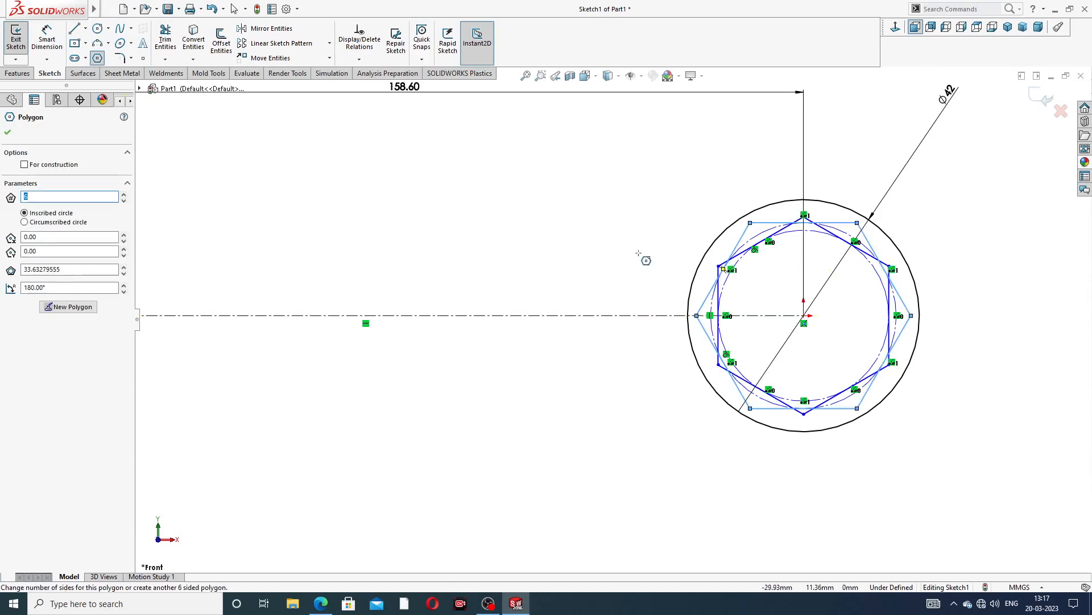
right_click(636, 251)
left_click(672, 262)
scroll(770, 291, "down", 1)
scroll(782, 278, "down", 1)
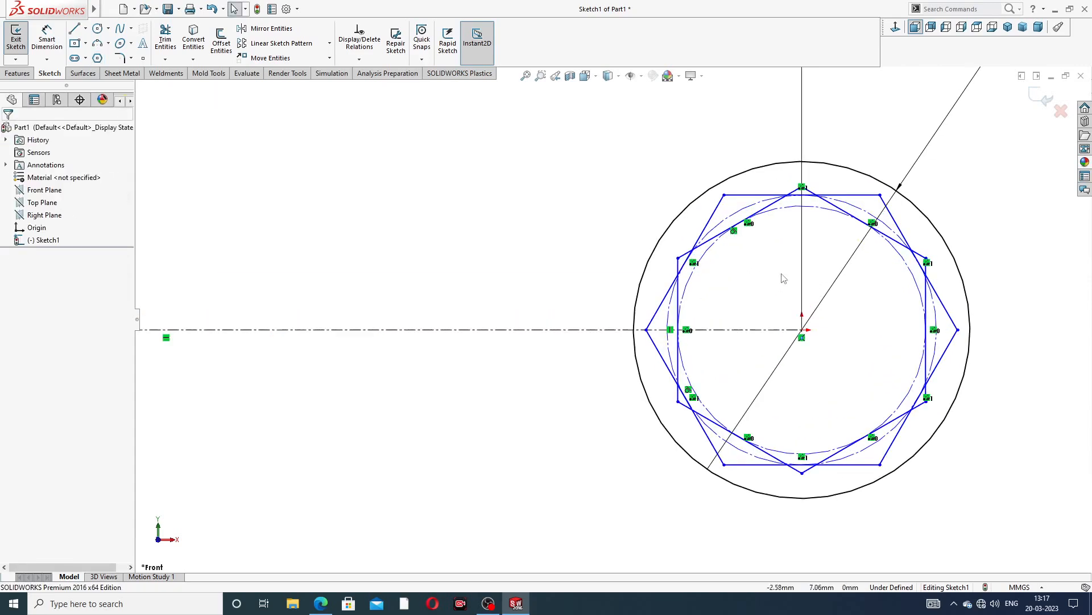
Add a horizontal relation to the top side of the second hexagon
left_click(46, 39)
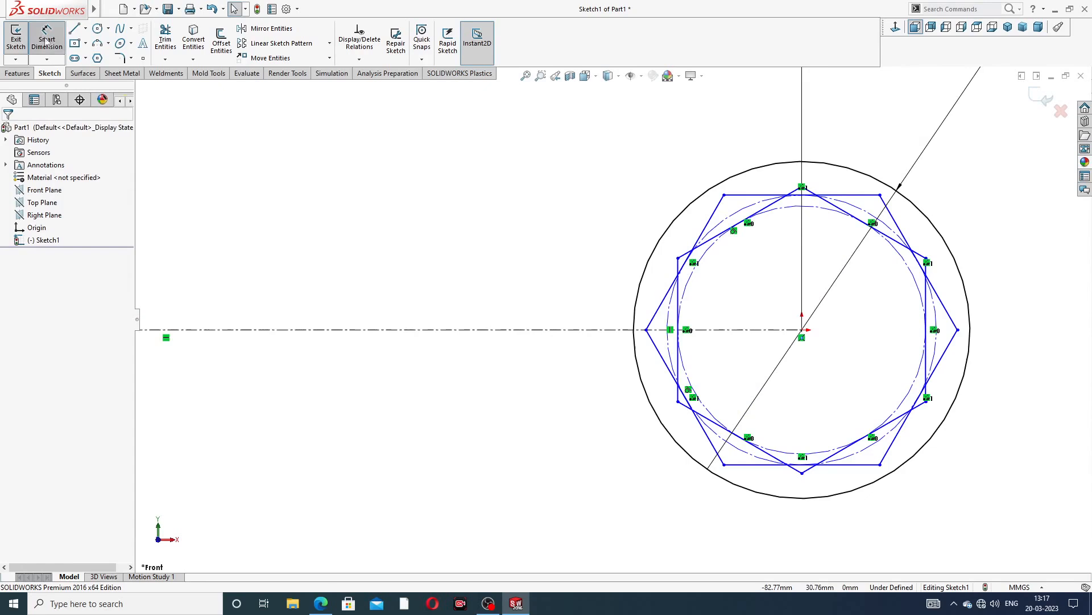
right_click(617, 188)
left_click(657, 170)
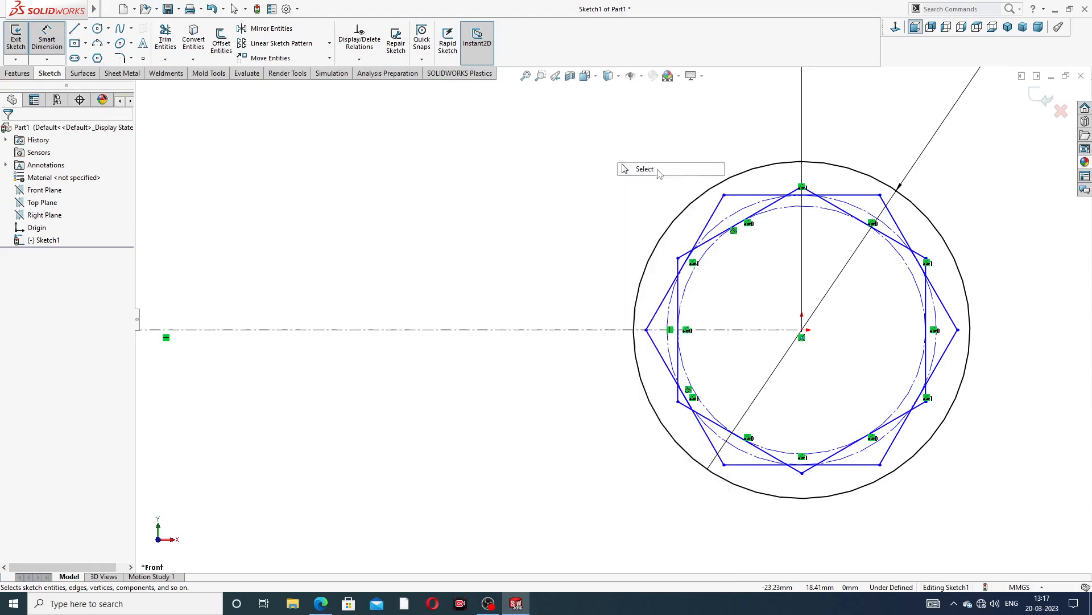
left_click(753, 195)
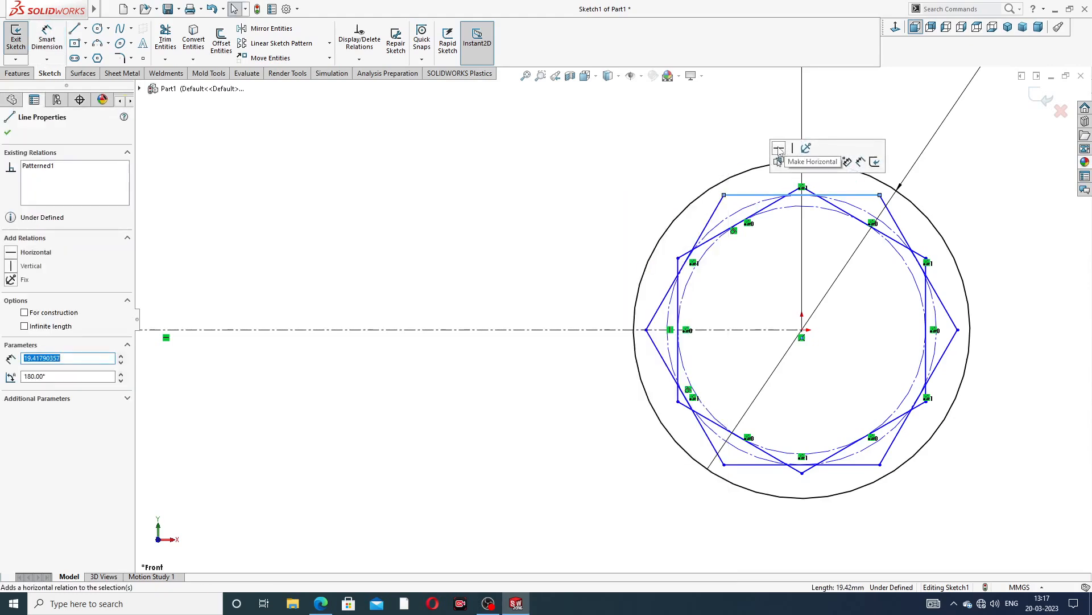
left_click(793, 149)
left_click(783, 123)
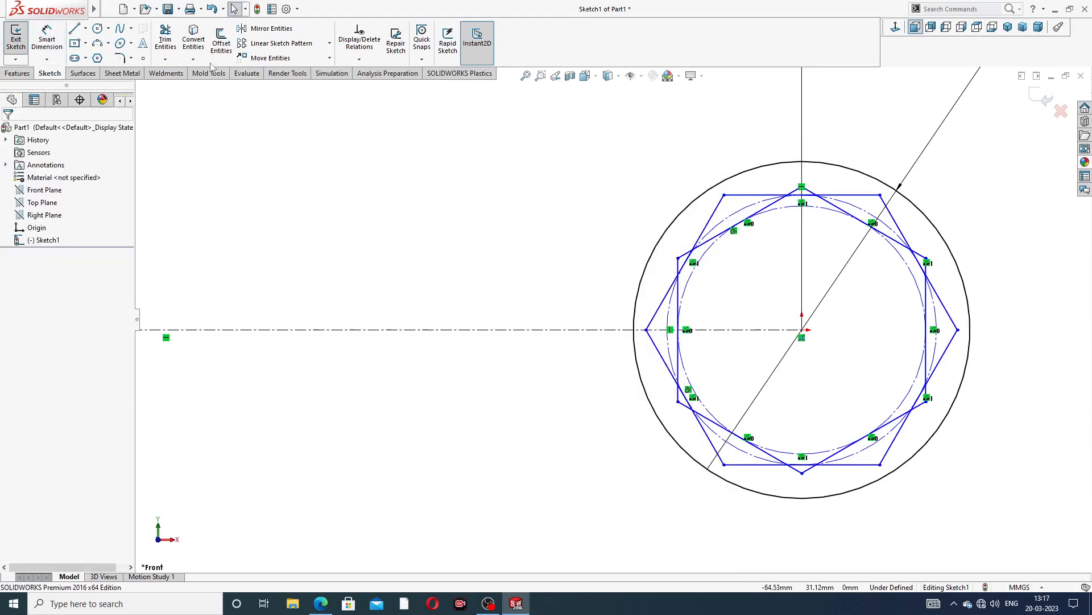
Dimension the distance between the first hexagon's two vertical sides as 30 mm
left_click(46, 39)
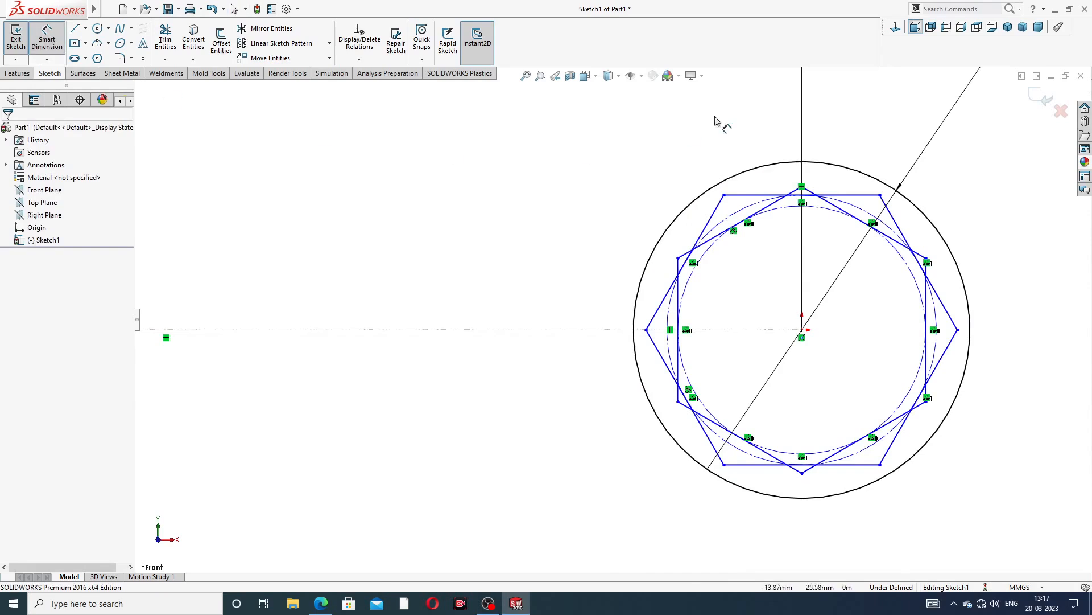
left_click(680, 296)
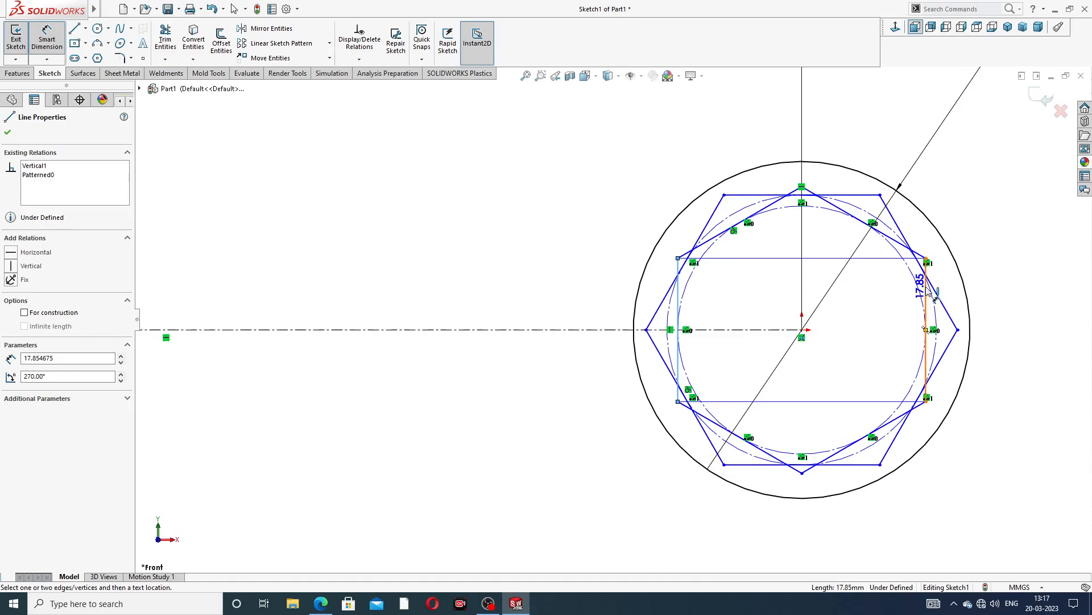
left_click(926, 318)
left_click(799, 129)
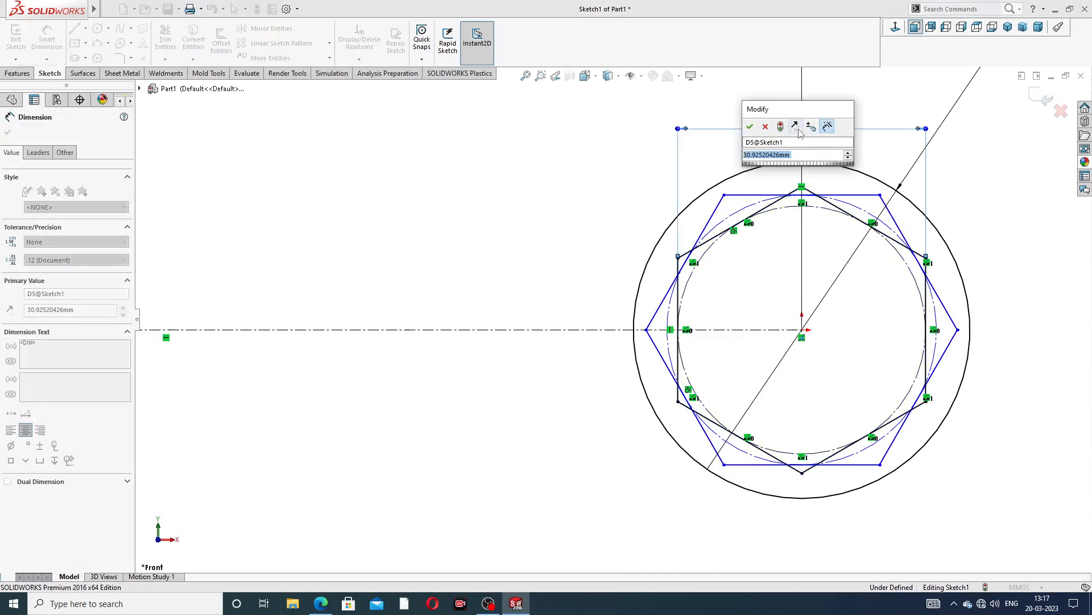
type("30")
key("Return")
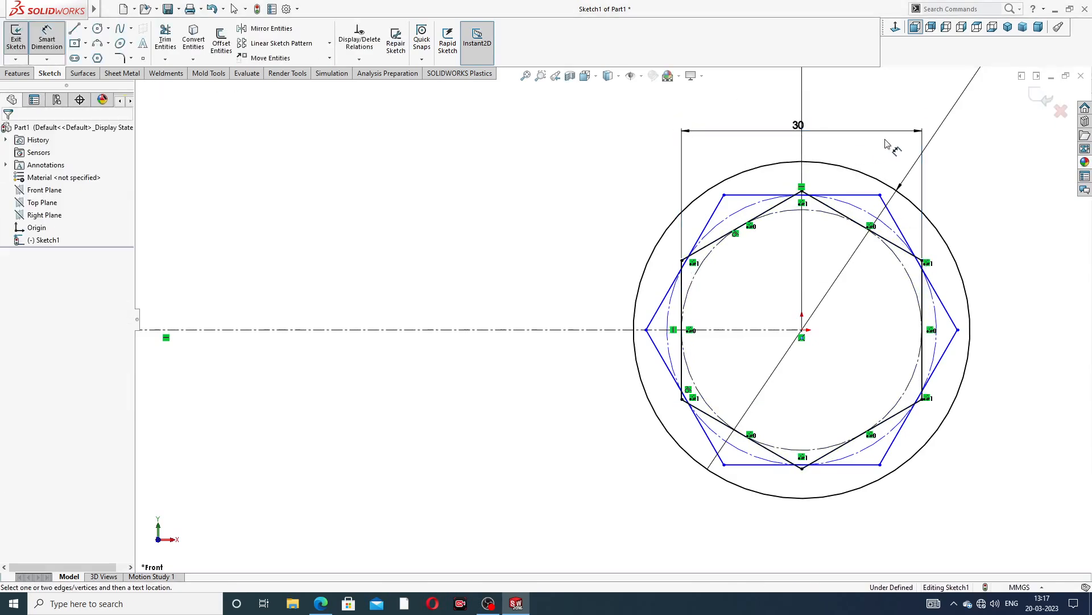
Dimension the distance between the second hexagon's top and bottom sides as 30 mm
left_click(765, 195)
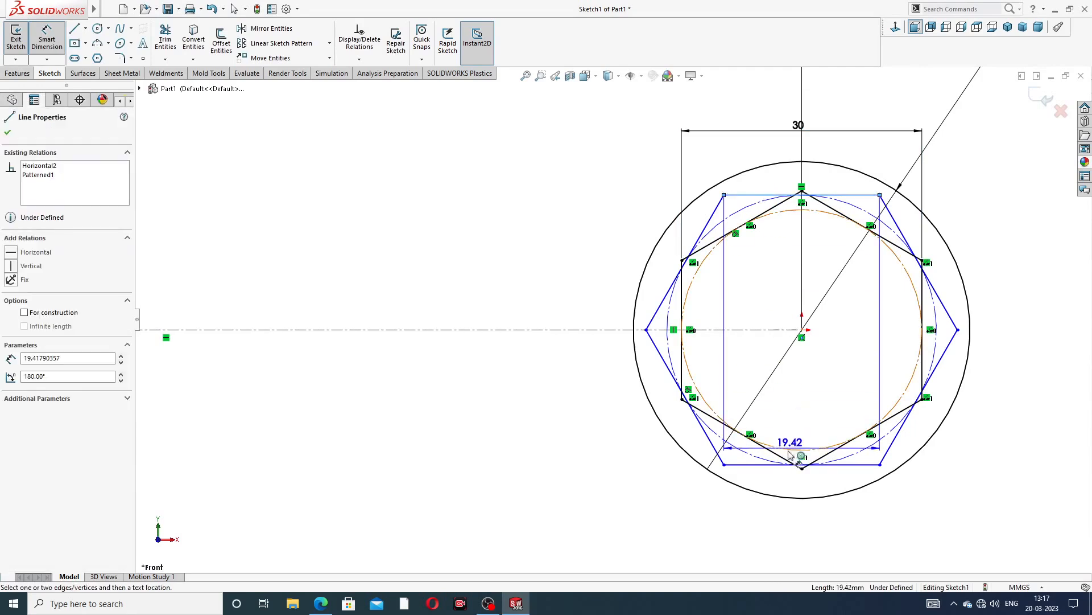
left_click(775, 466)
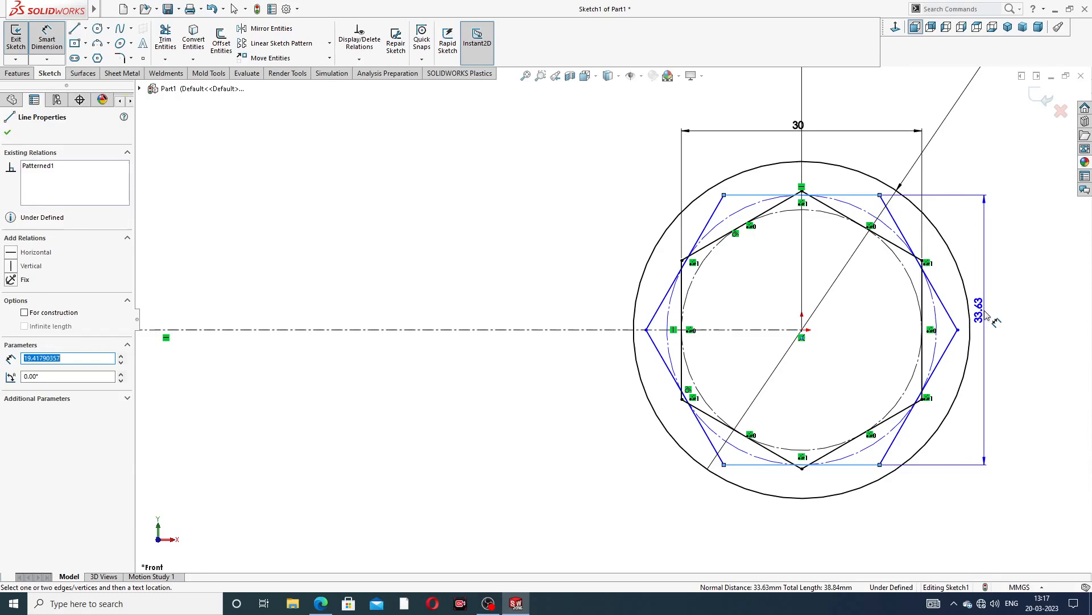
left_click(983, 330)
type("30")
key("Return")
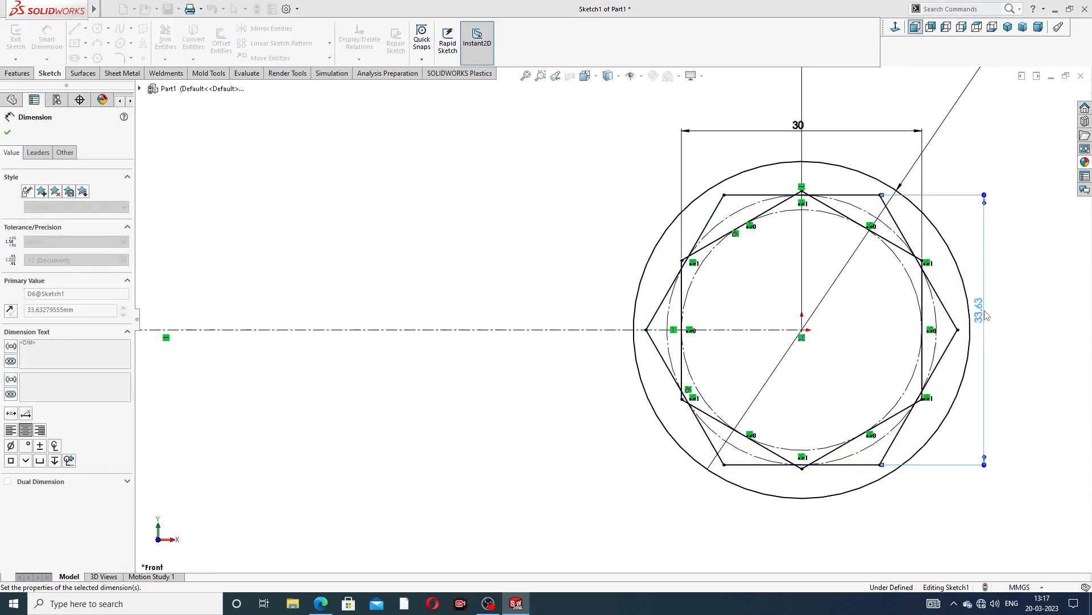
right_click(589, 213)
left_click(614, 170)
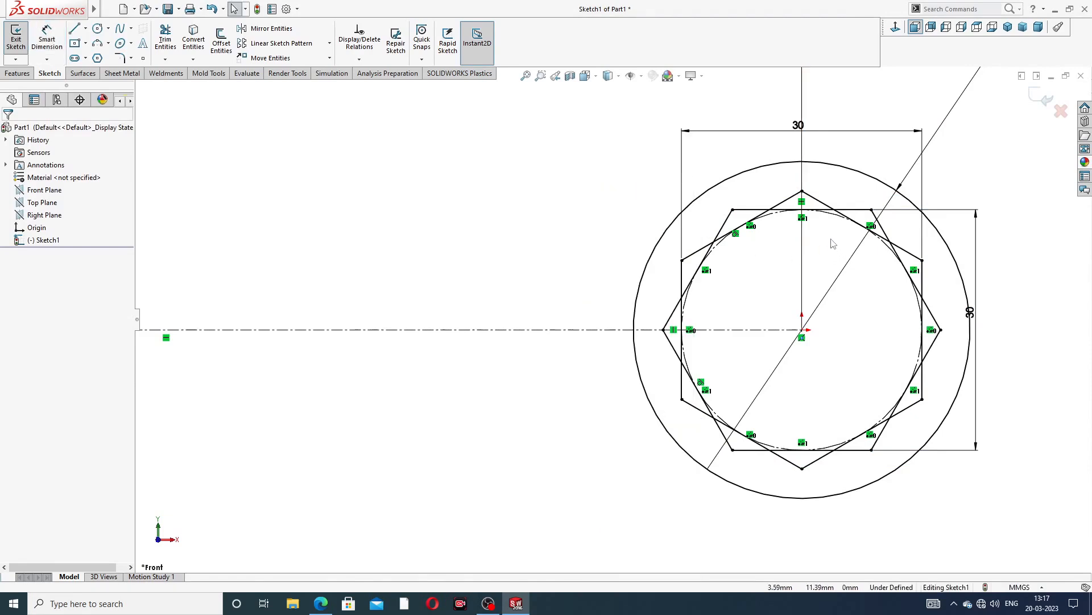
Trim the overlapping inner hexagon segments around the top and right to form a twelve-point star outline
scroll(832, 243, "down", 2)
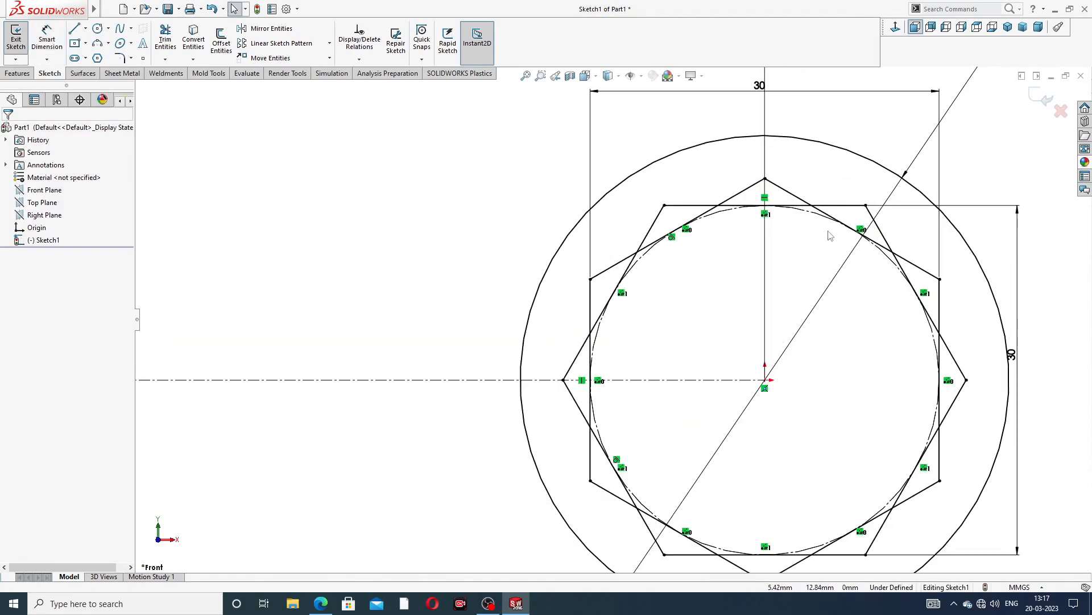
left_click(165, 40)
scroll(746, 221, "down", 2)
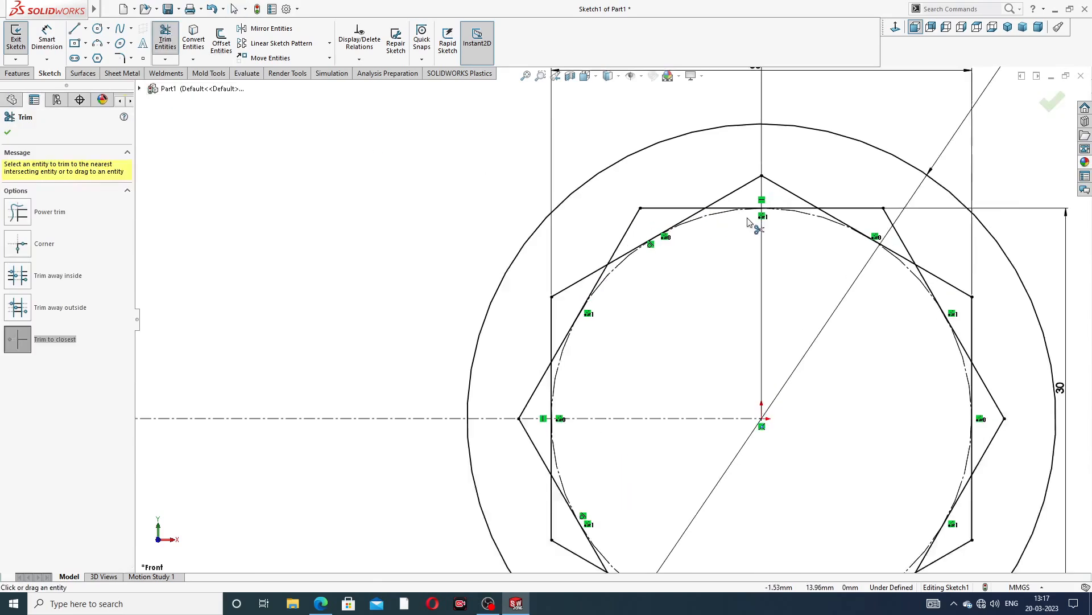
left_click(676, 221)
left_click(604, 261)
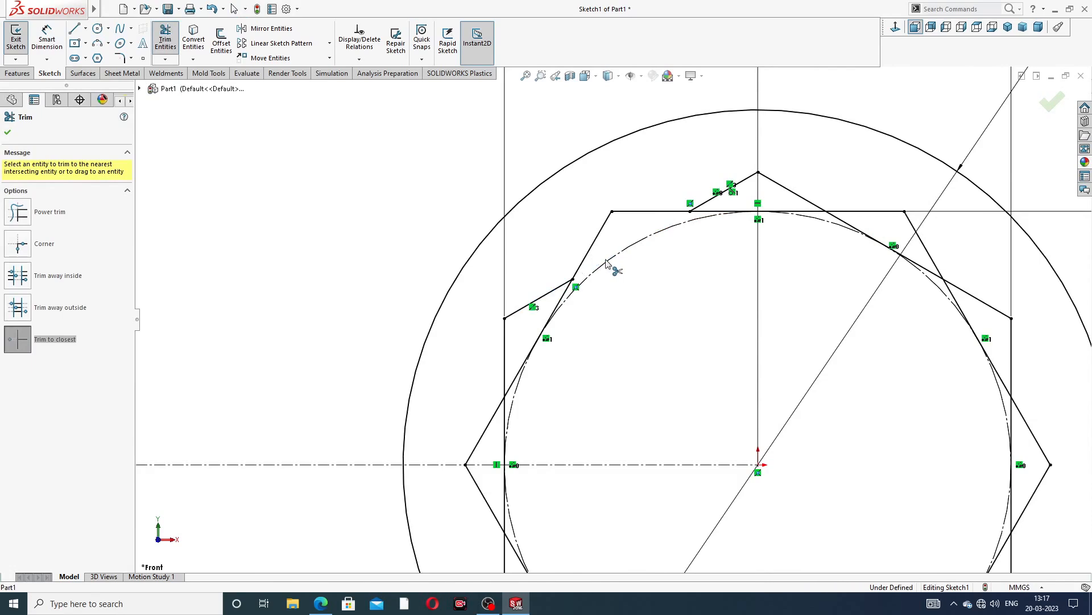
left_click(737, 214)
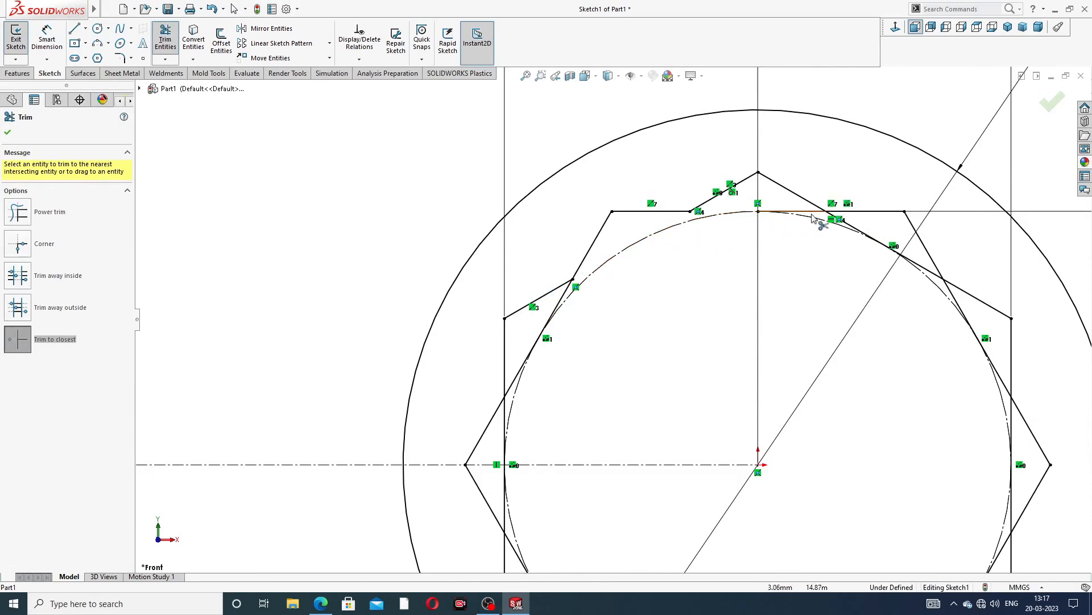
left_click(808, 212)
left_click(860, 239)
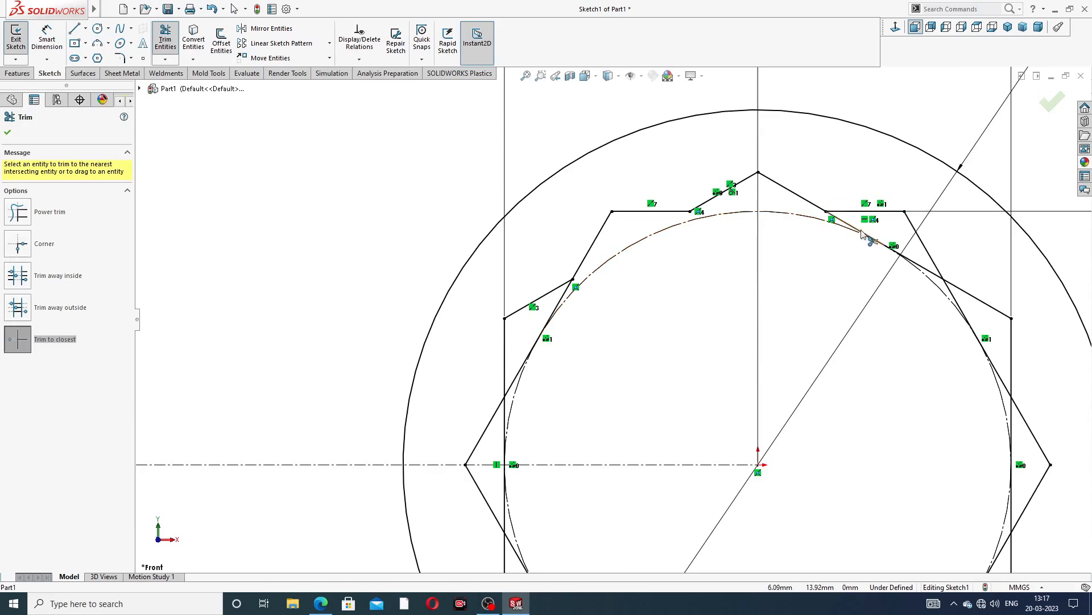
left_click(919, 265)
key("f")
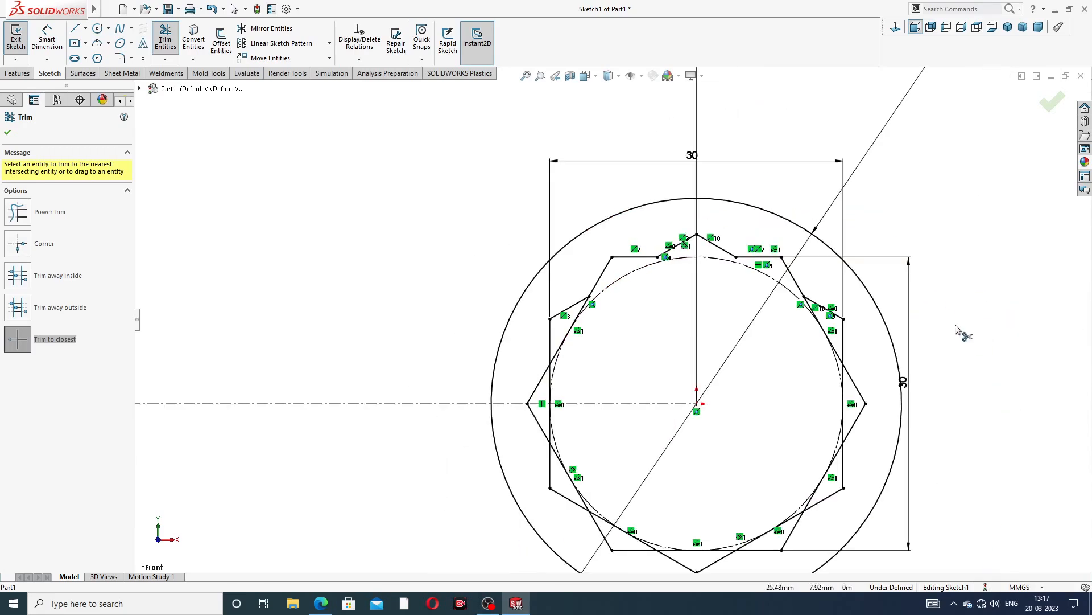
scroll(812, 365, "down", 2)
left_click(799, 297)
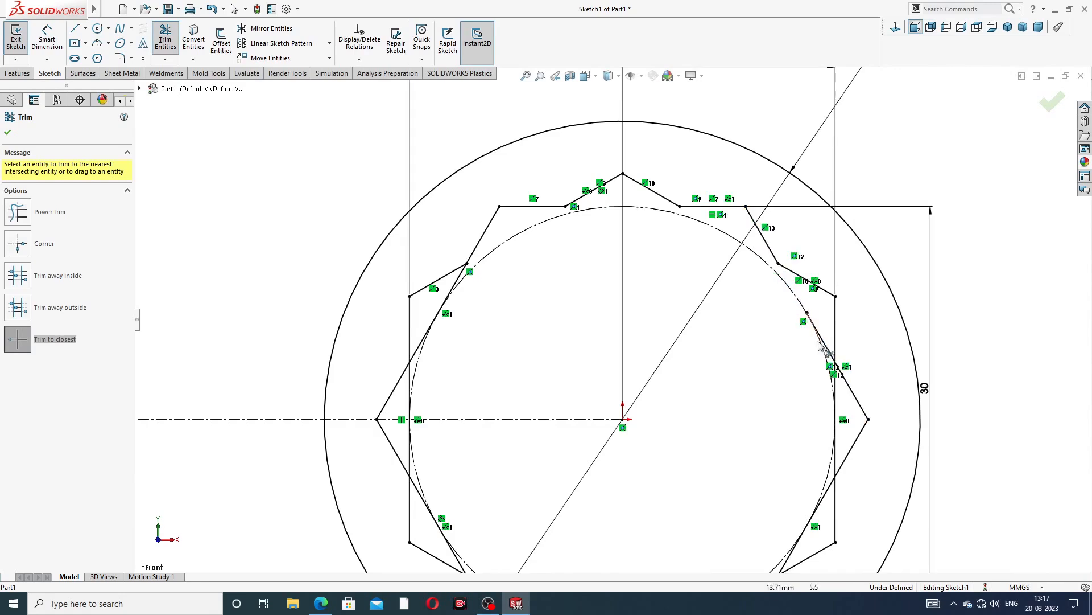
left_click(824, 338)
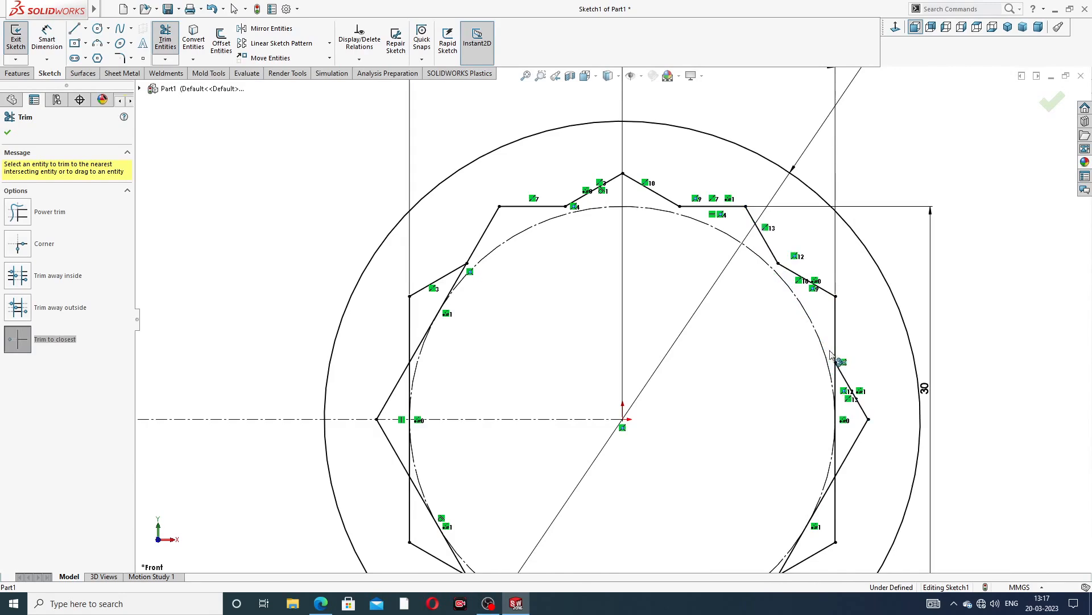
left_click(839, 435)
left_click(838, 402)
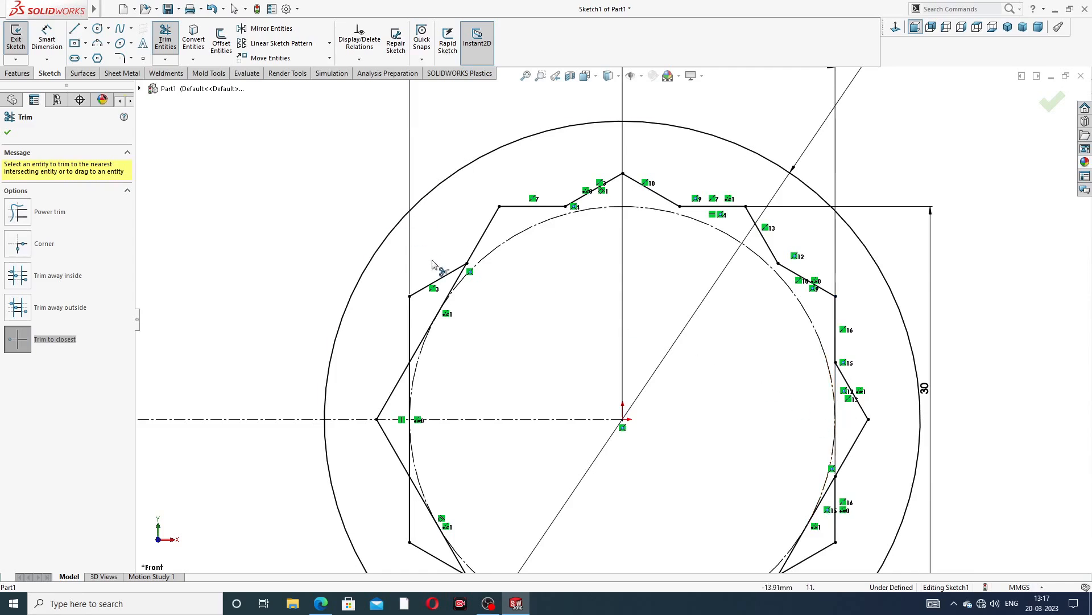
left_click(449, 294)
left_click(419, 344)
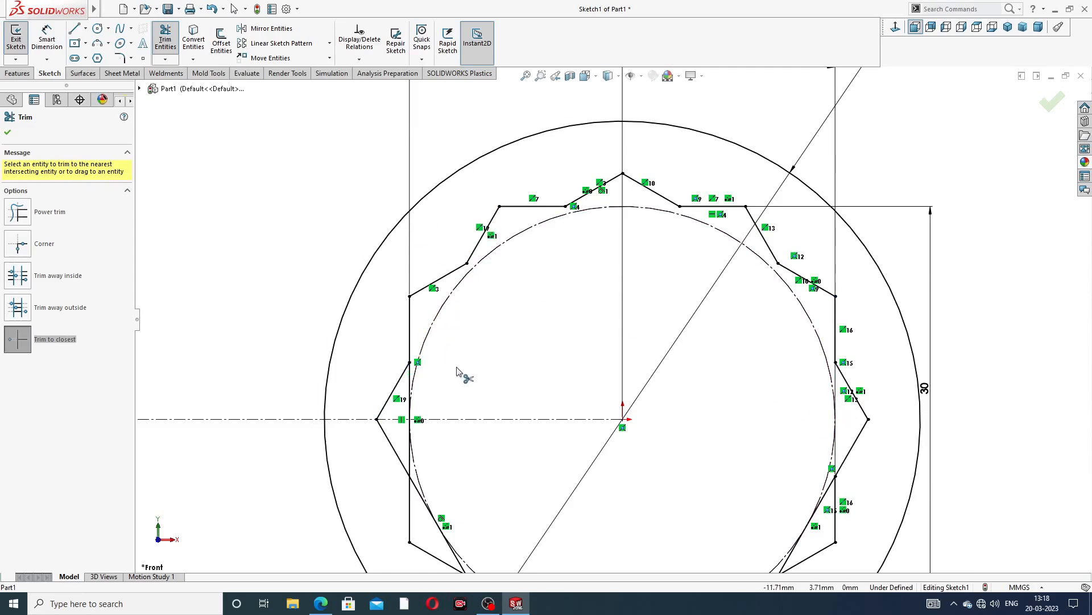
Trim the overlapping hexagon segments along the left side and lower-left of the star outline
scroll(457, 367, "up", 3)
scroll(492, 423, "down", 3)
left_click(499, 313)
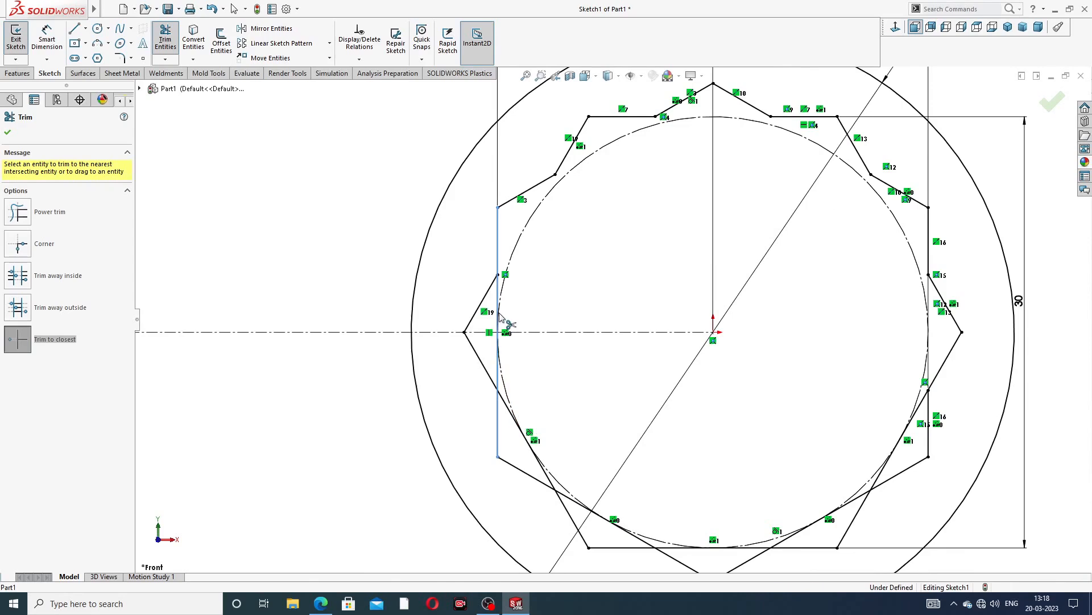
left_click(499, 370)
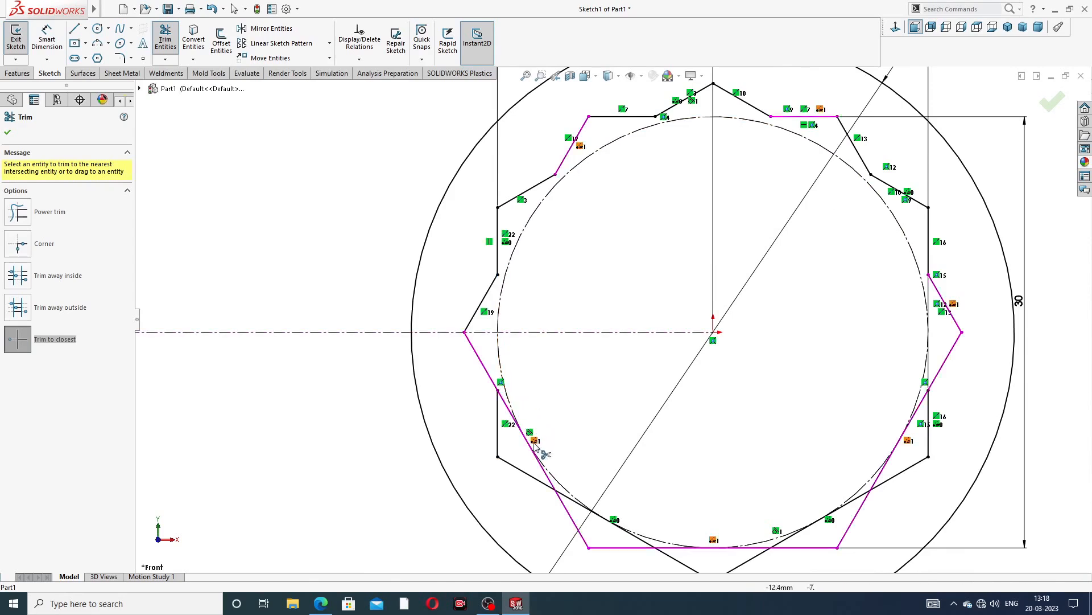
scroll(530, 455, "down", 2)
left_click(544, 437)
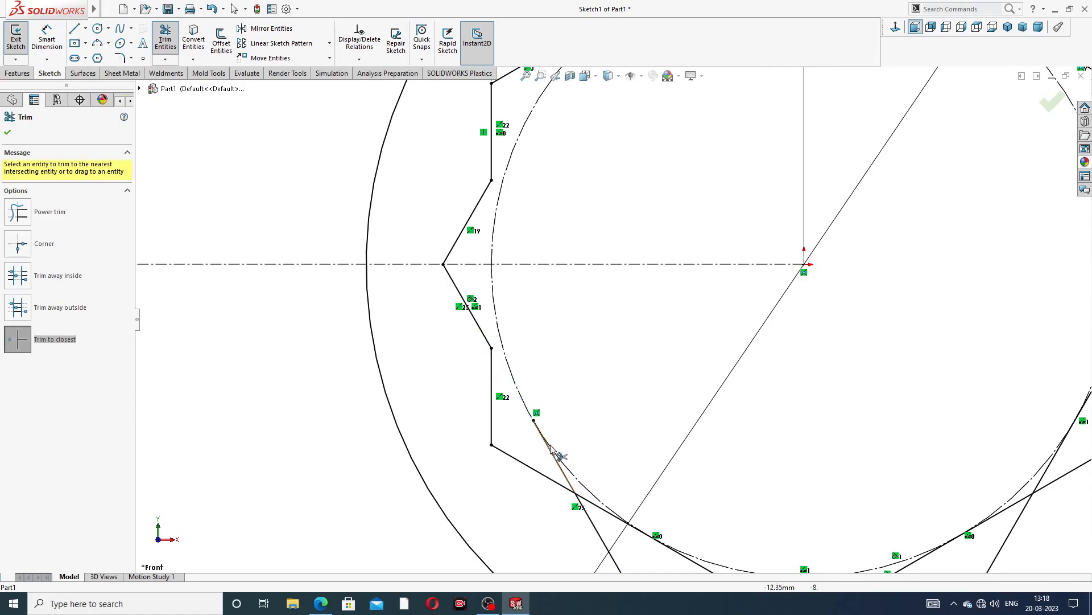
scroll(691, 528, "up", 2)
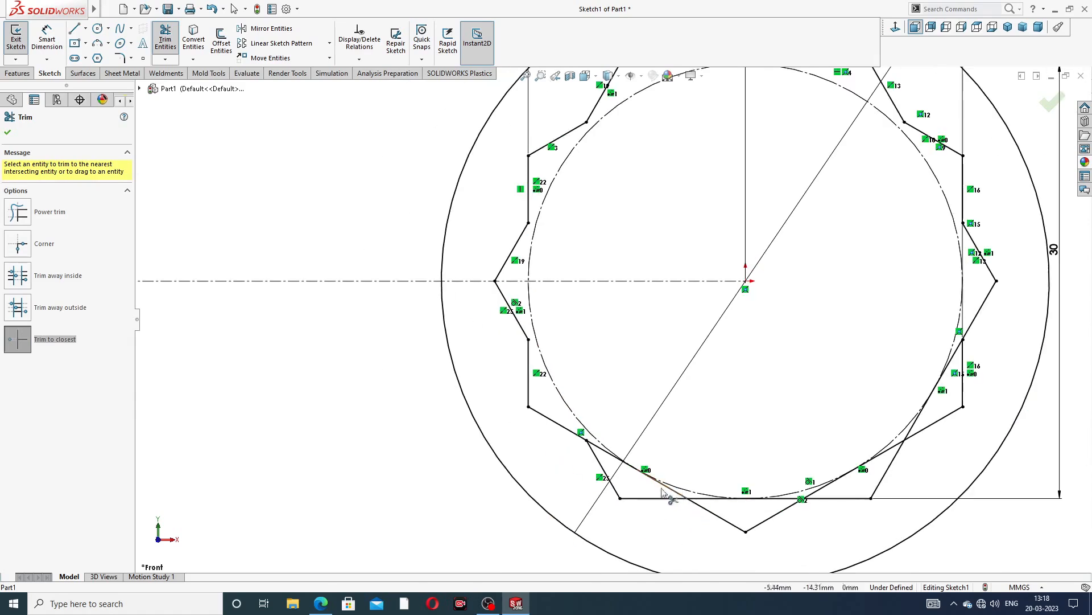
left_click(625, 464)
left_click(660, 485)
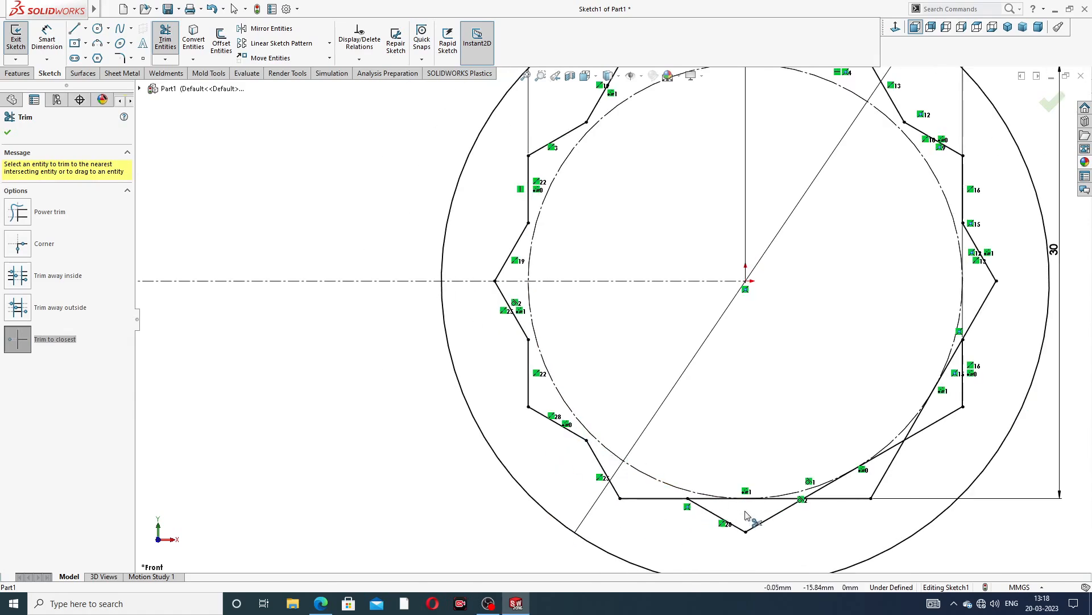
Trim the overlapping hexagon segments along the bottom and lower-right to complete the twelve-point star outline
scroll(691, 473, "down", 2)
left_click(708, 455)
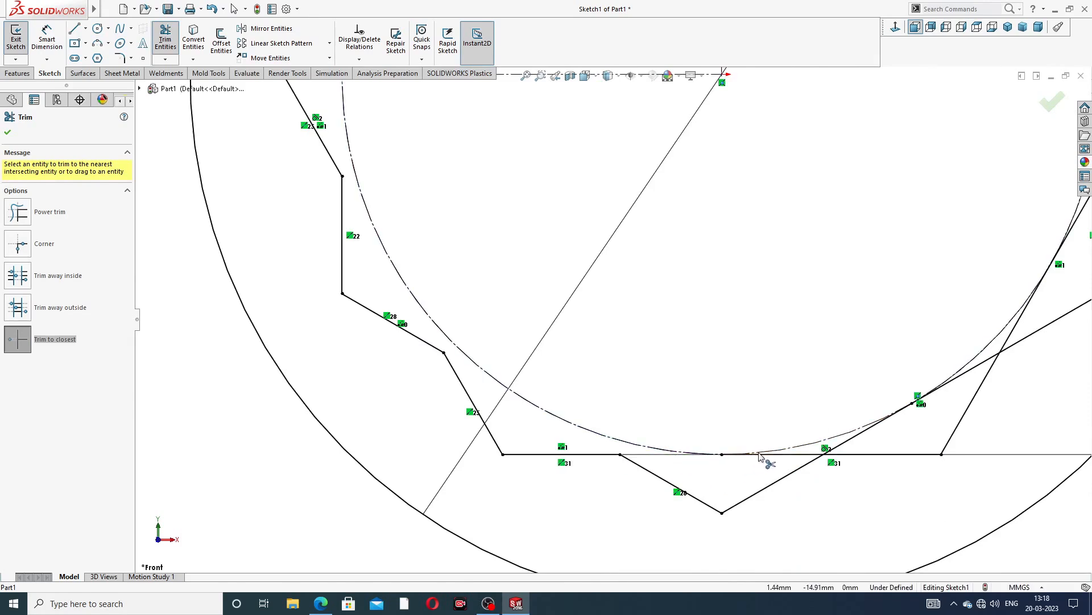
left_click(765, 455)
scroll(854, 427, "up", 1)
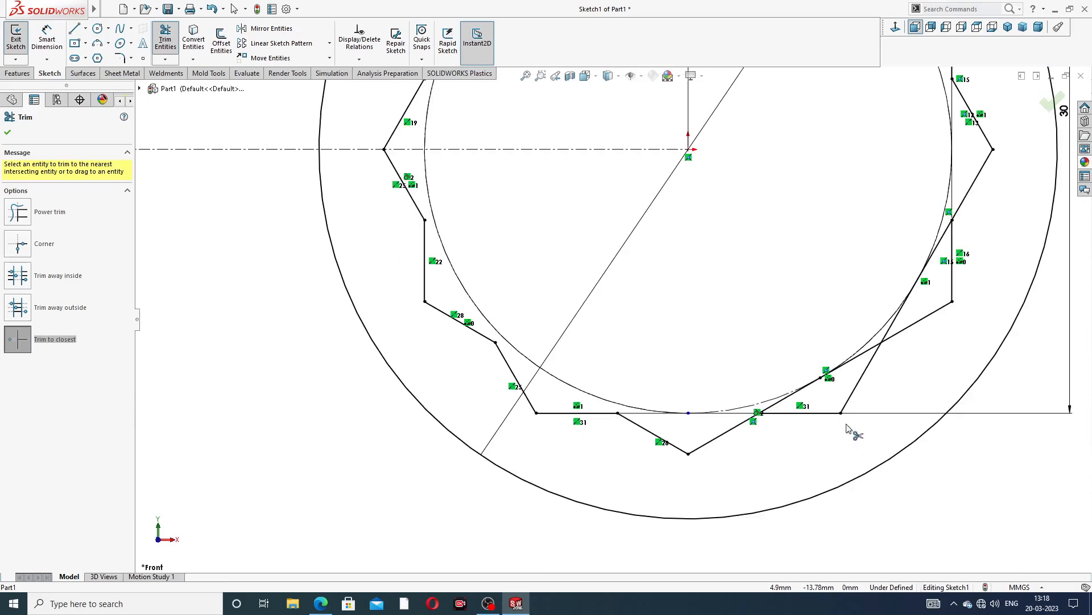
scroll(785, 359, "down", 2)
left_click(738, 365)
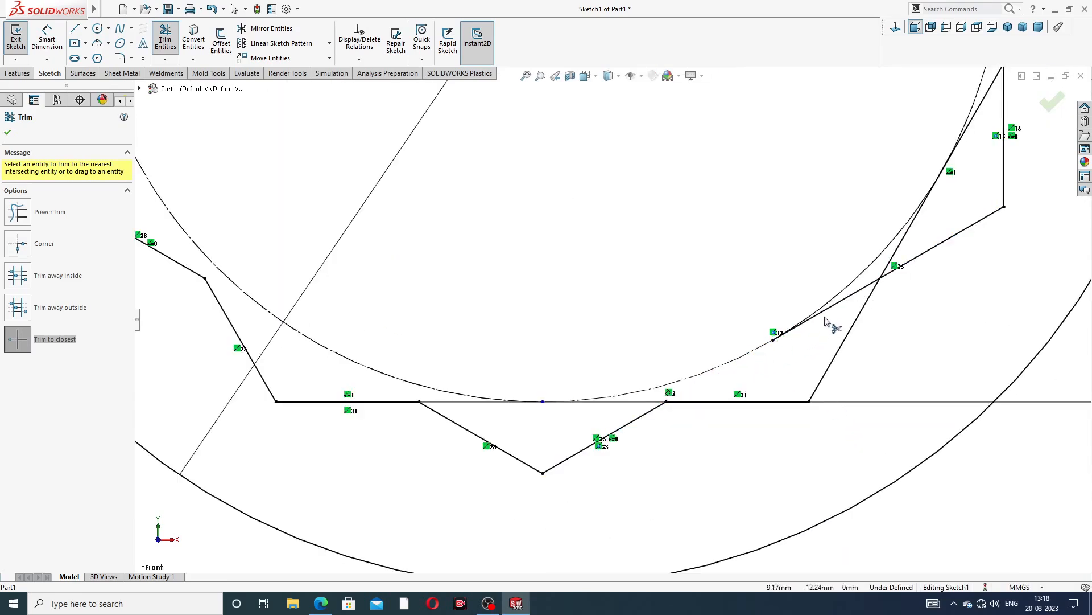
left_click(838, 309)
left_click(896, 257)
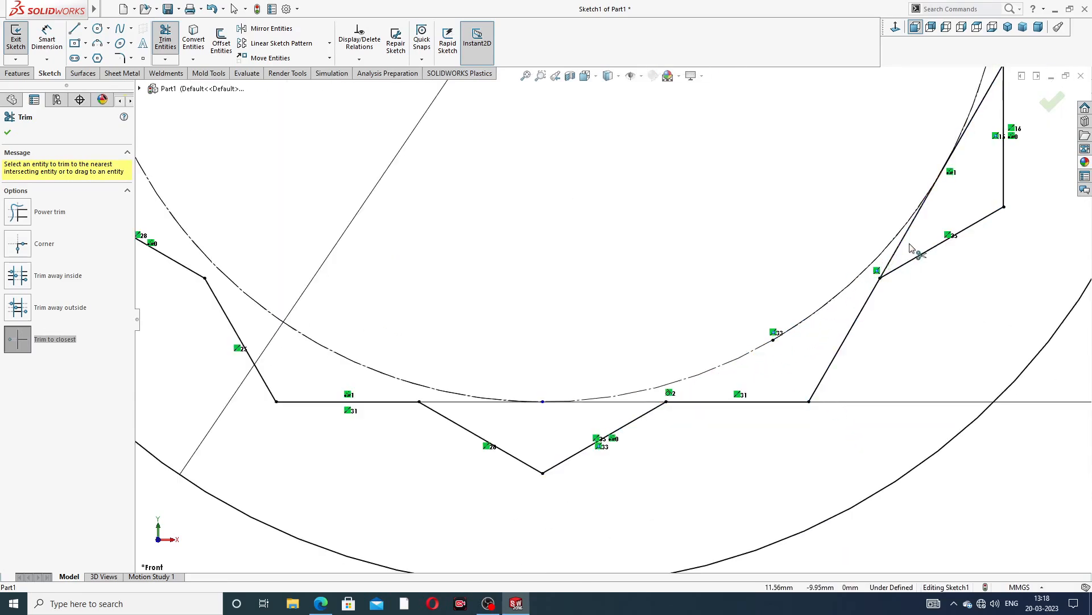
left_click(972, 122)
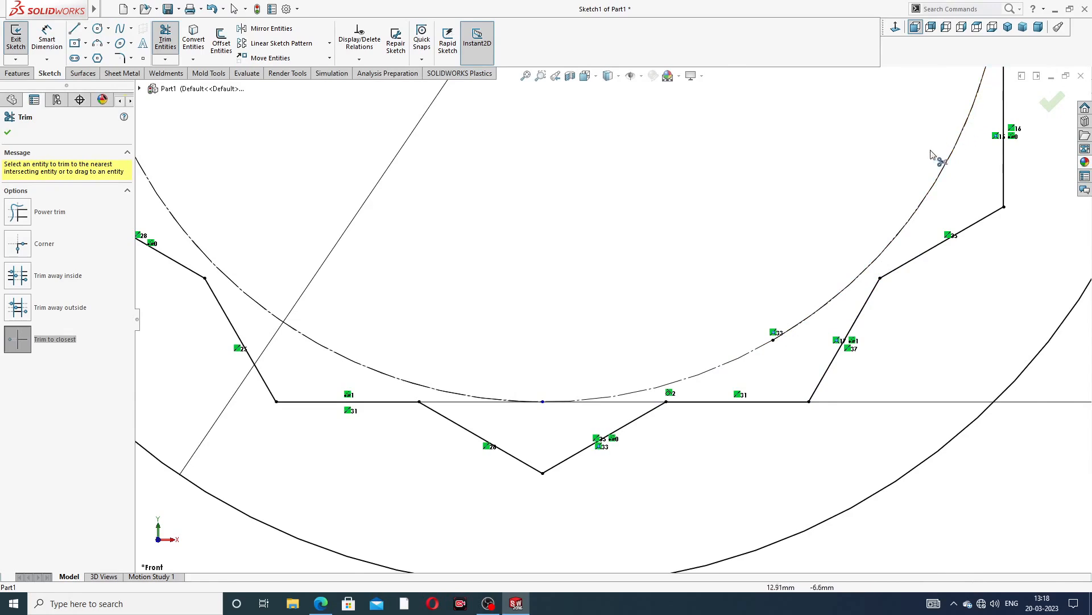
Try trimming the bottom edge where it touches the inner circle, then undo that trim
scroll(760, 239, "up", 1)
scroll(680, 252, "up", 1)
scroll(651, 224, "up", 2)
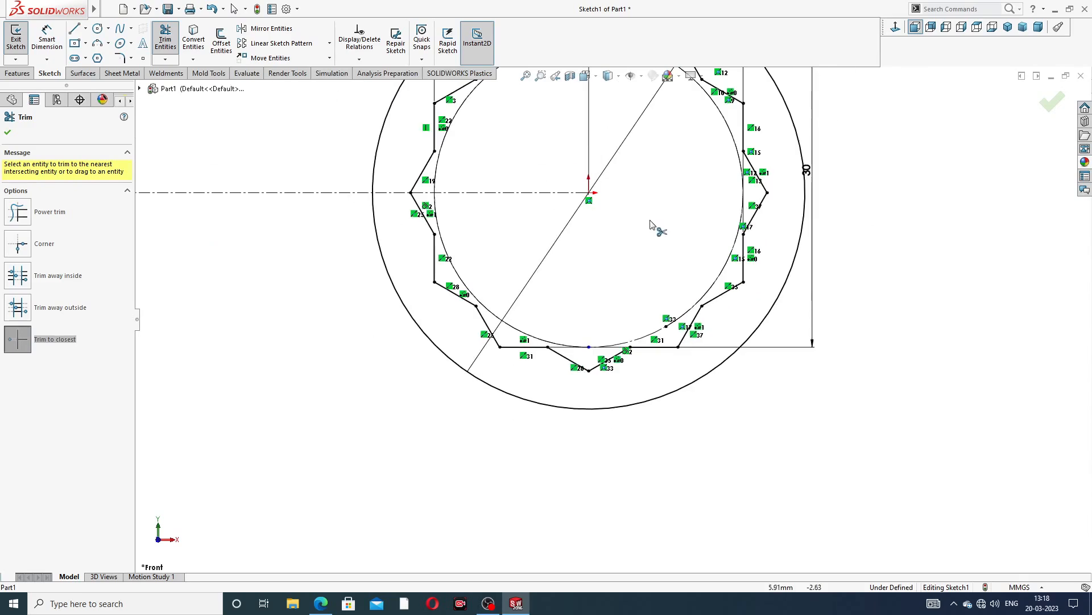
scroll(639, 185, "down", 2)
scroll(521, 512, "down", 2)
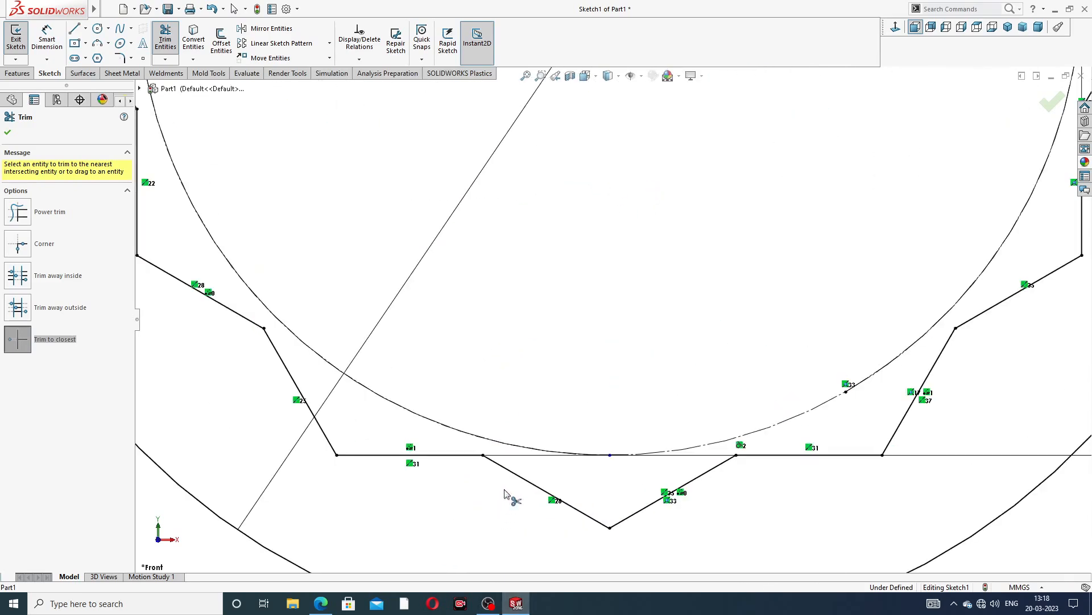
left_click(658, 455)
scroll(671, 319, "up", 2)
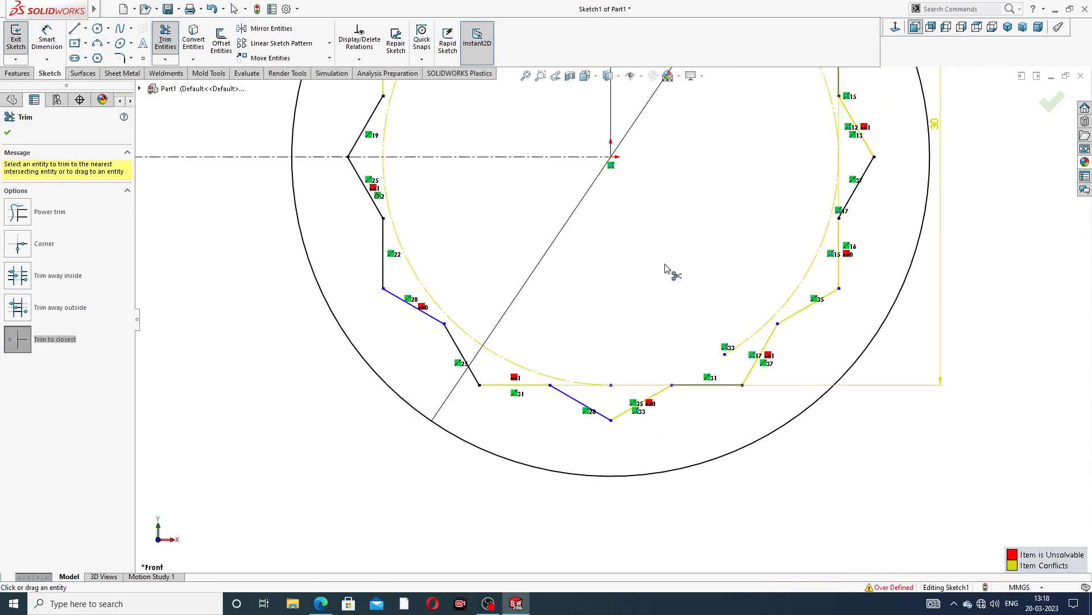
left_click(7, 132)
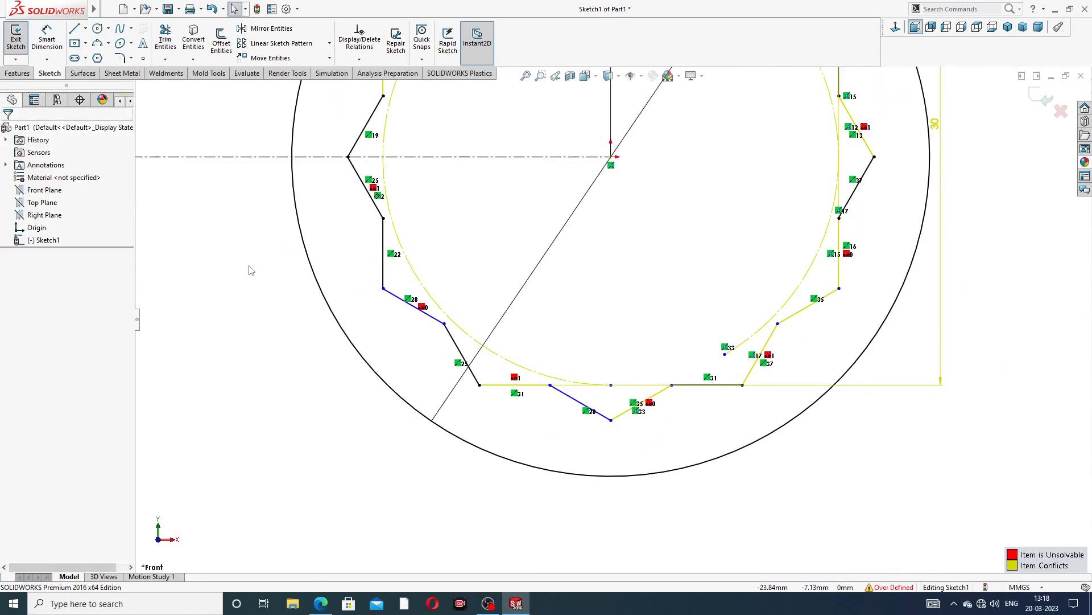
key("ctrl+z")
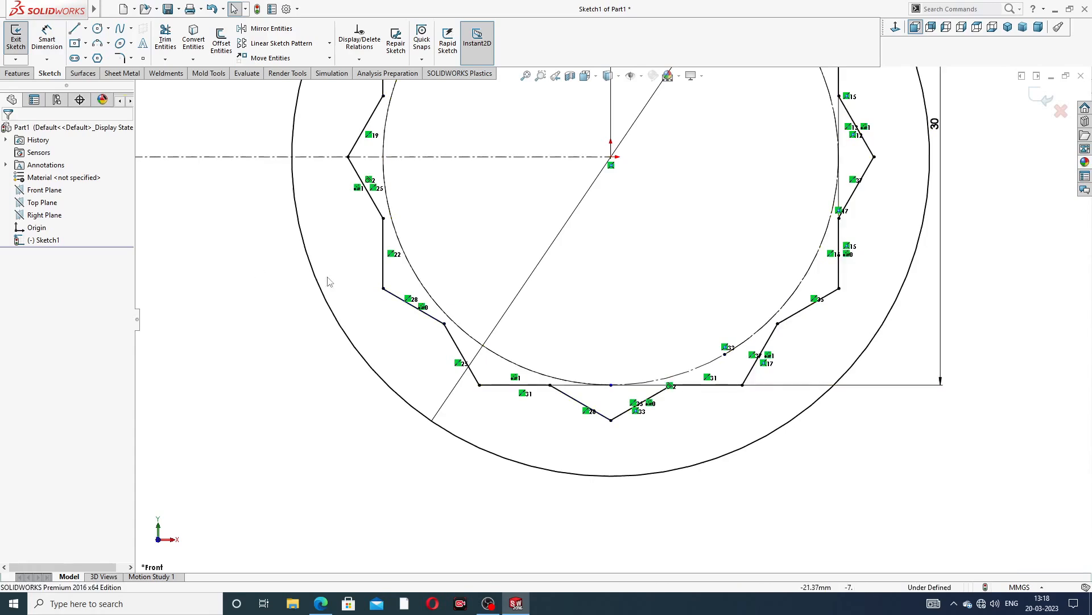
Reposition the two 30 mm dimensions outward, clear of the star outline
scroll(653, 317, "down", 3)
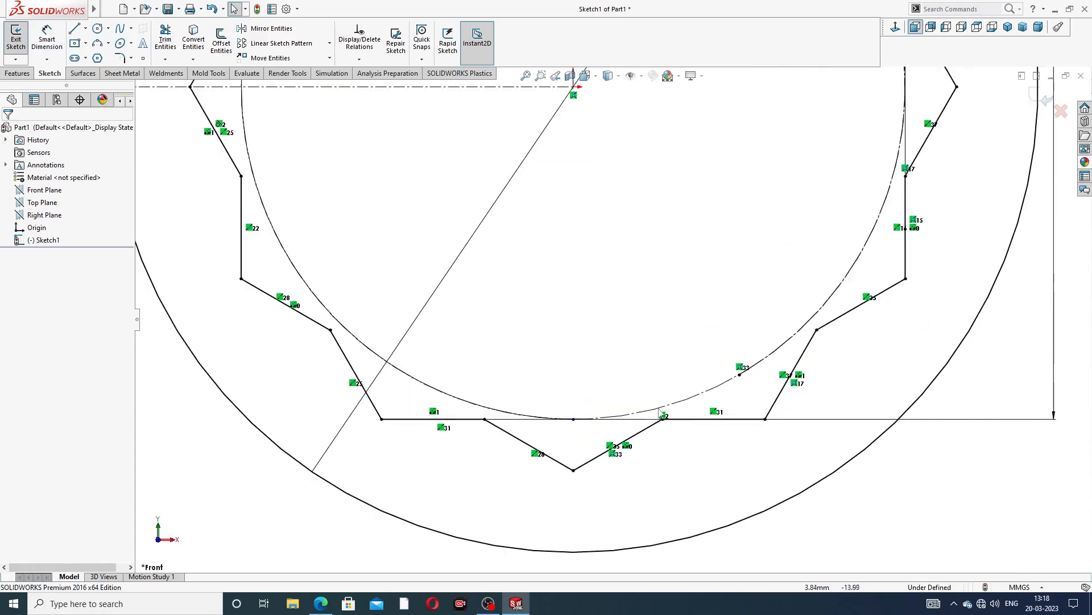
scroll(688, 206, "up", 2)
scroll(688, 206, "up", 4)
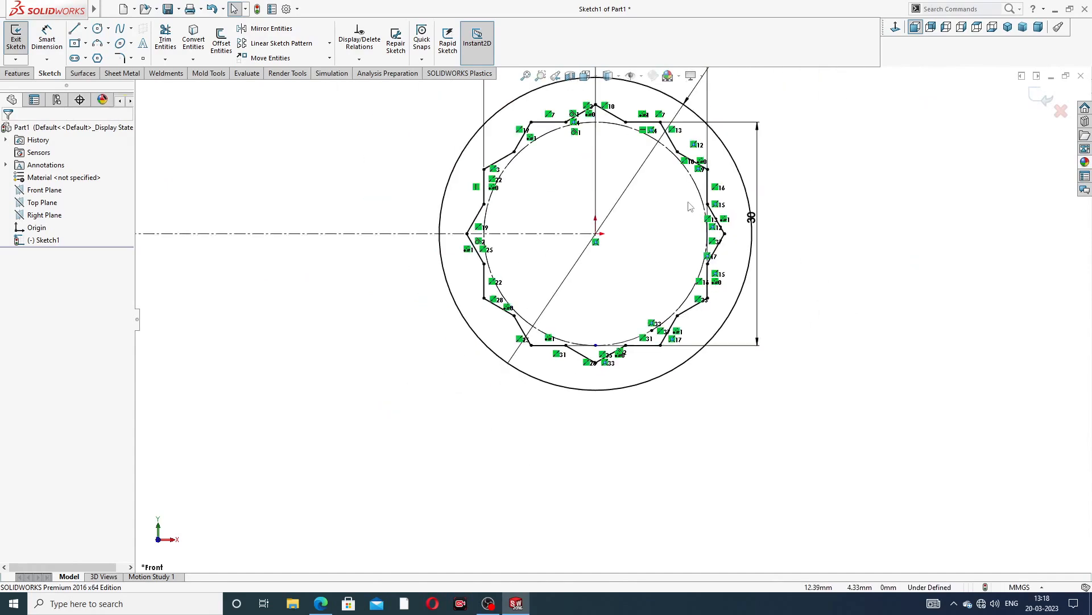
scroll(751, 267, "down", 3)
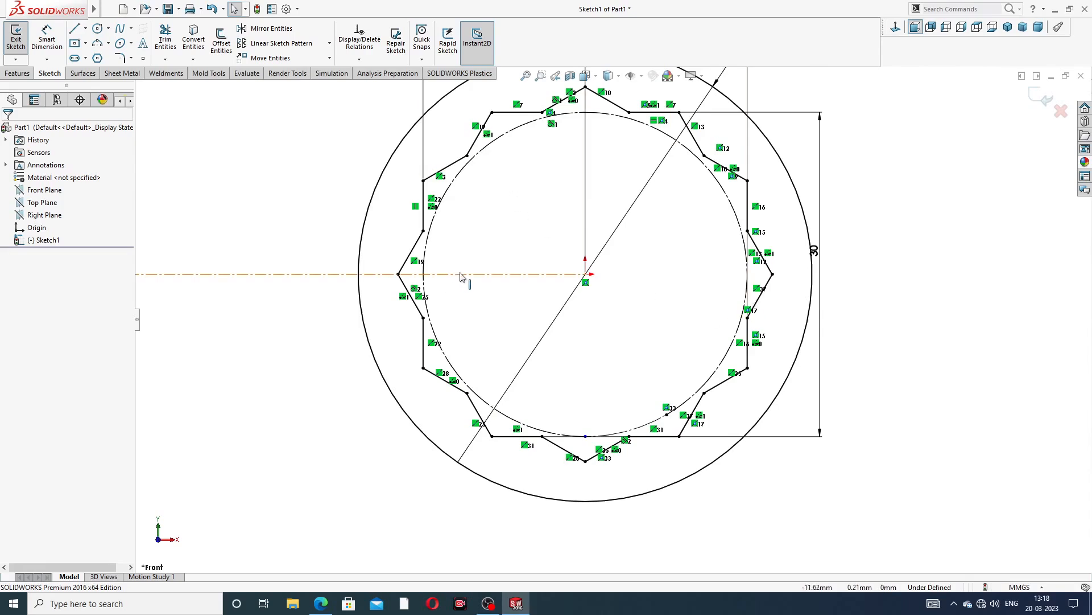
scroll(611, 319, "up", 3)
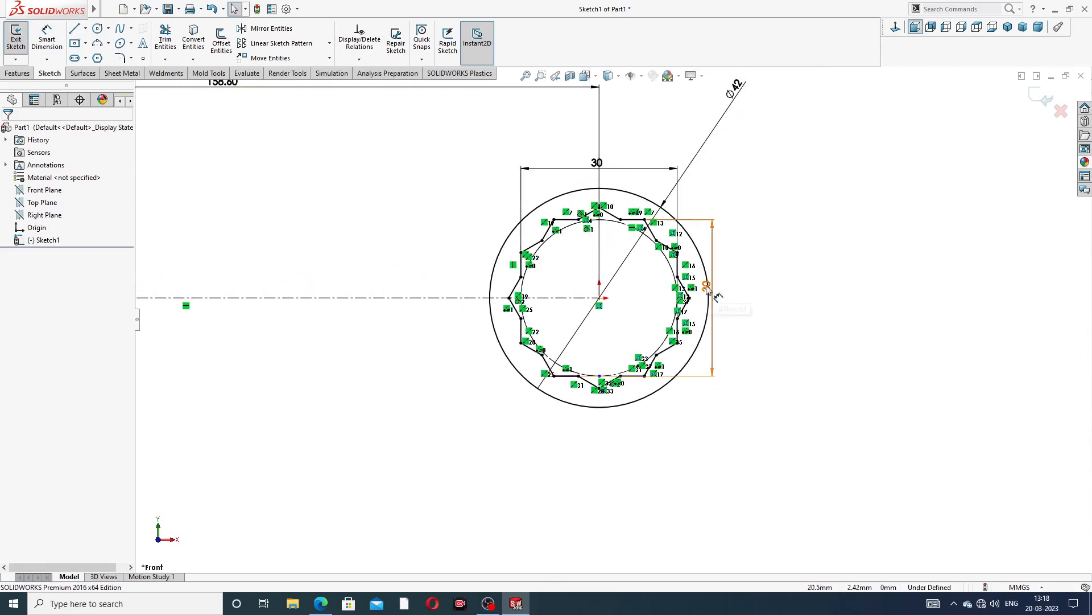
left_click_drag(707, 288, 751, 293)
left_click_drag(598, 169, 600, 175)
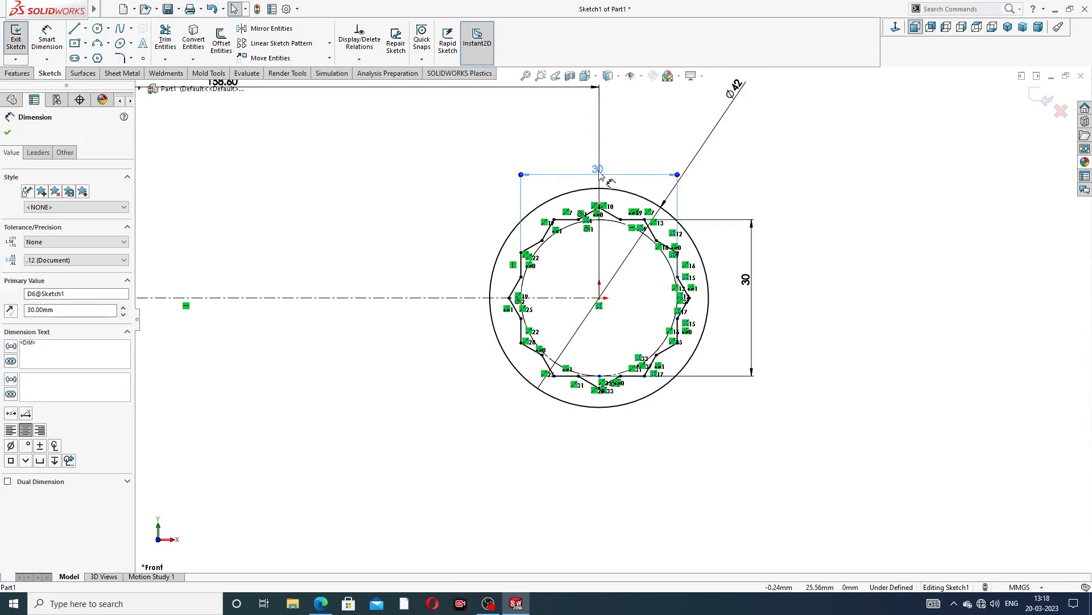
Draw a short horizontal construction centerline from the ellipse's centre about 15 mm to the left
scroll(348, 179, "up", 4)
scroll(284, 309, "up", 2)
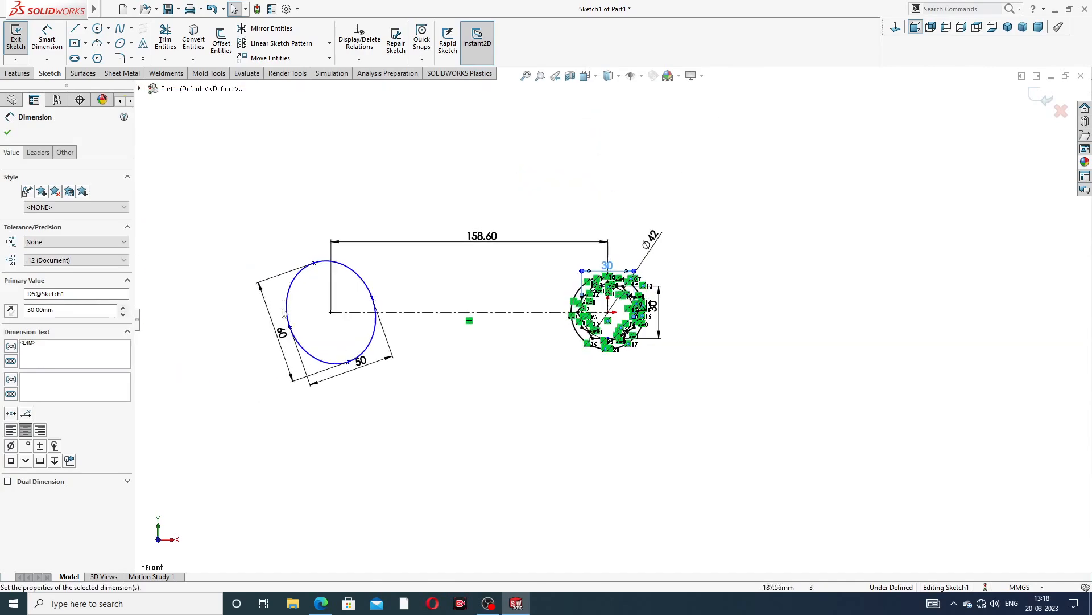
scroll(283, 312, "down", 2)
scroll(322, 243, "down", 2)
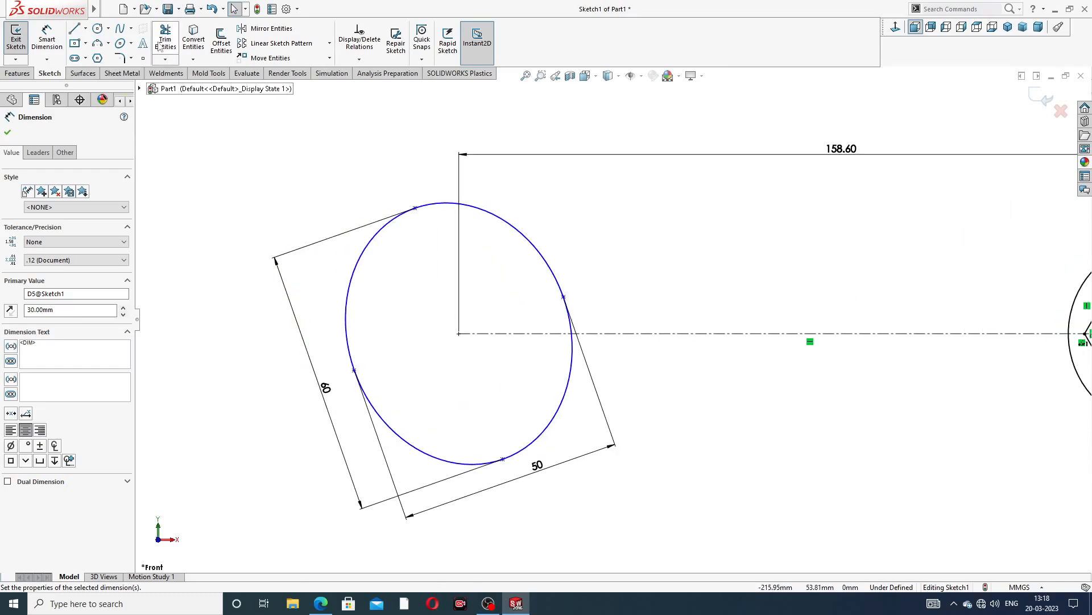
left_click(86, 28)
left_click(105, 57)
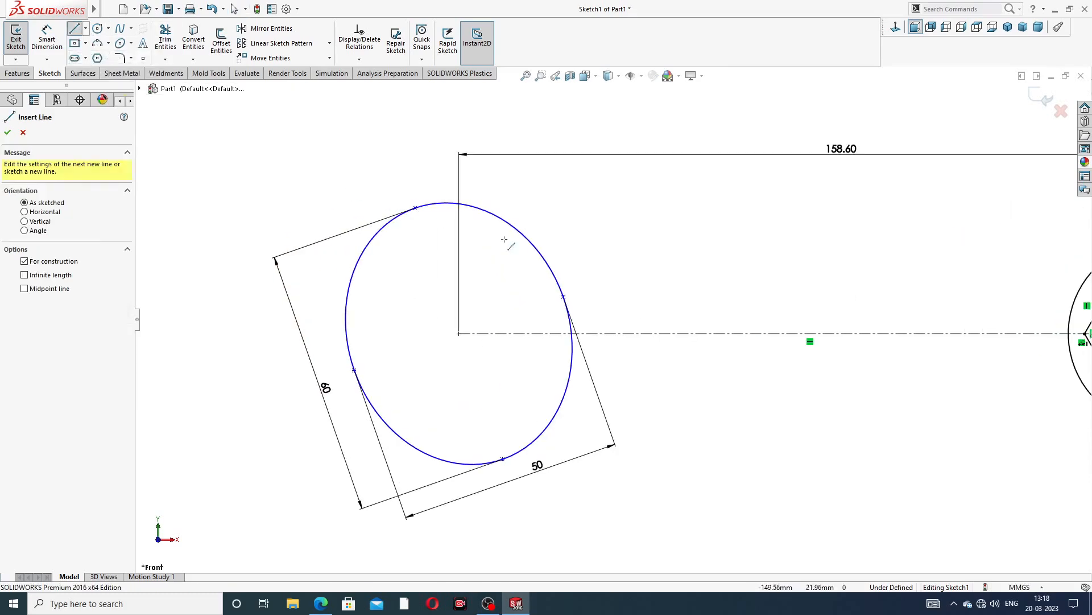
left_click(459, 333)
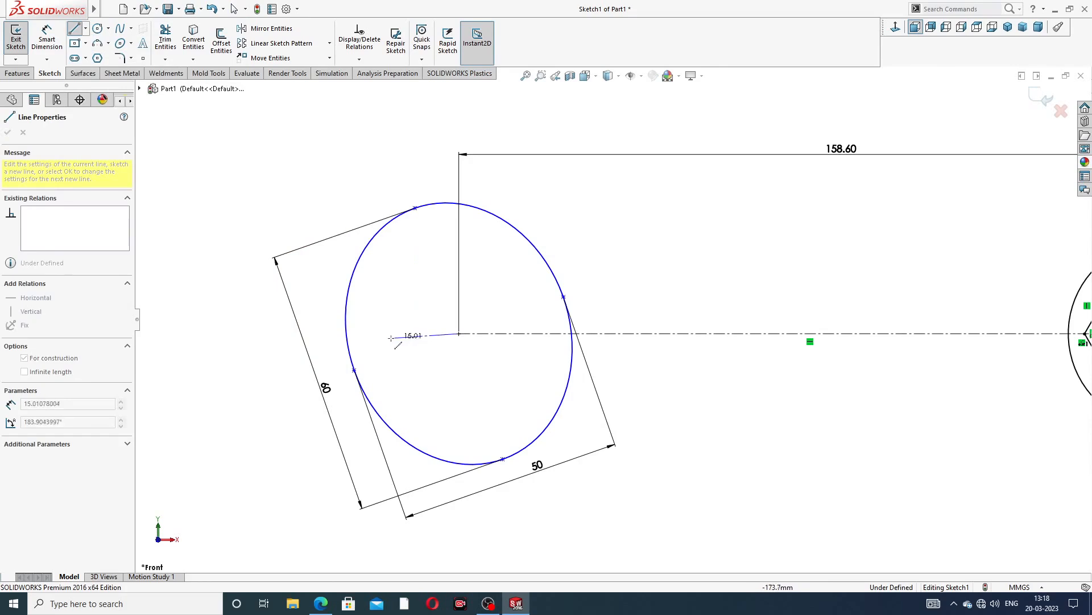
left_click(391, 334)
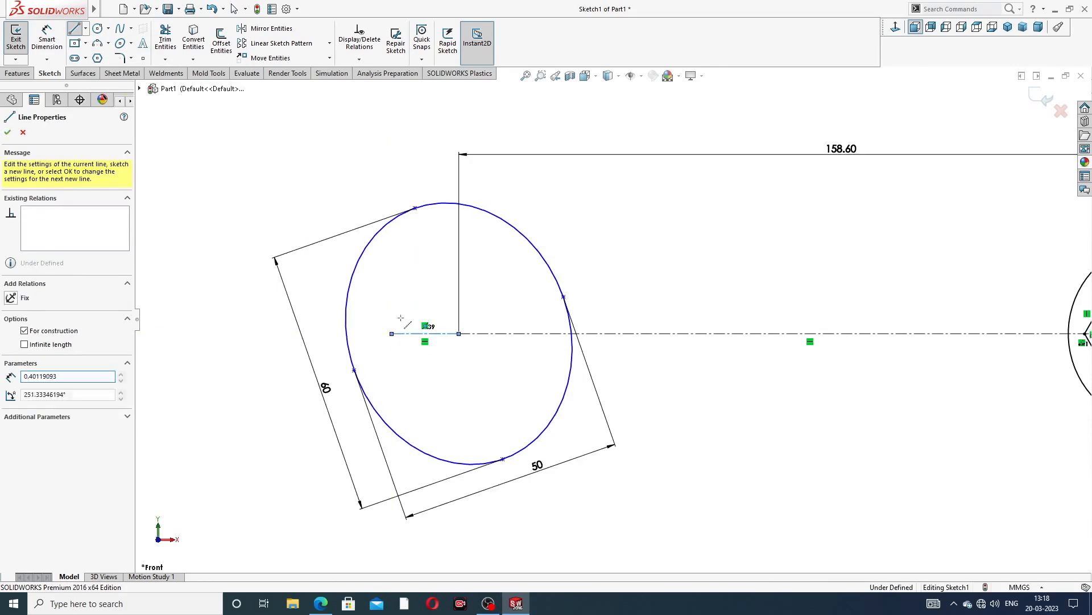
right_click(427, 284)
left_click(428, 286)
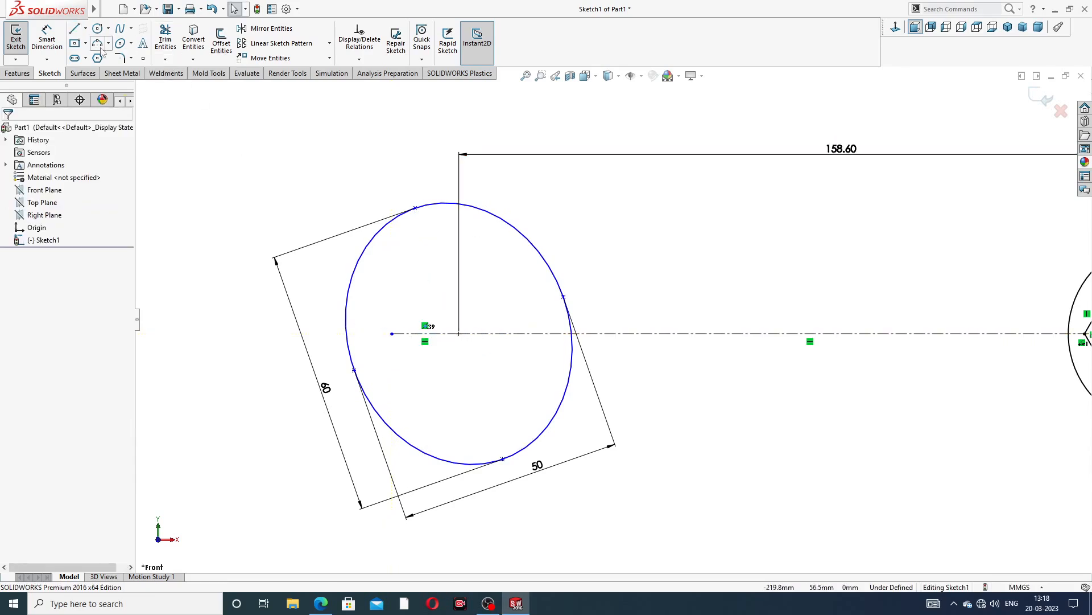
Draw a construction centerline along the ellipse's major axis, between its top and bottom endpoints
left_click(86, 28)
left_click(100, 55)
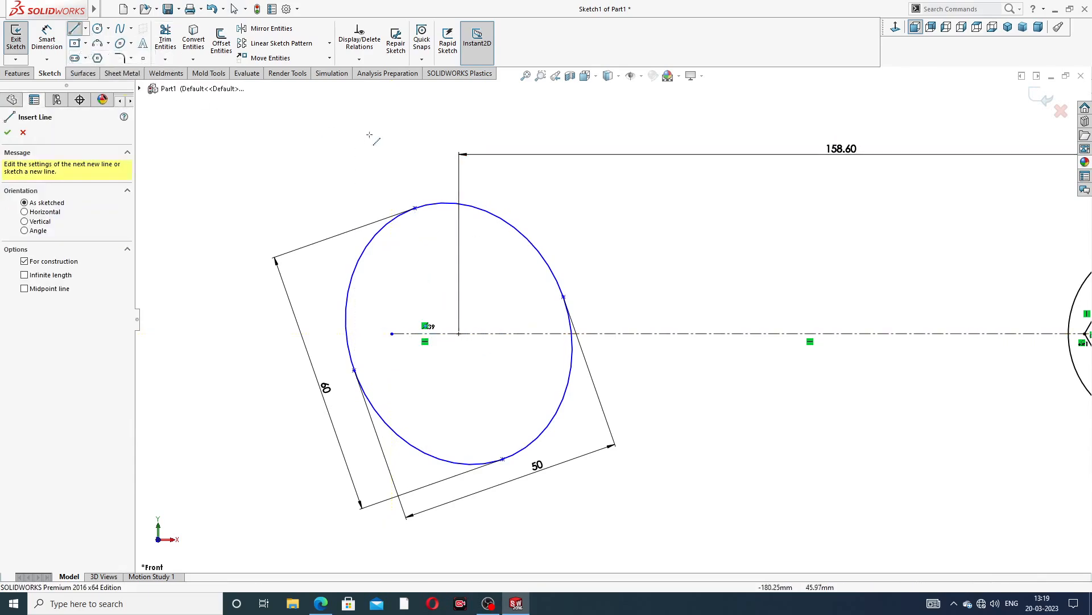
left_click(415, 208)
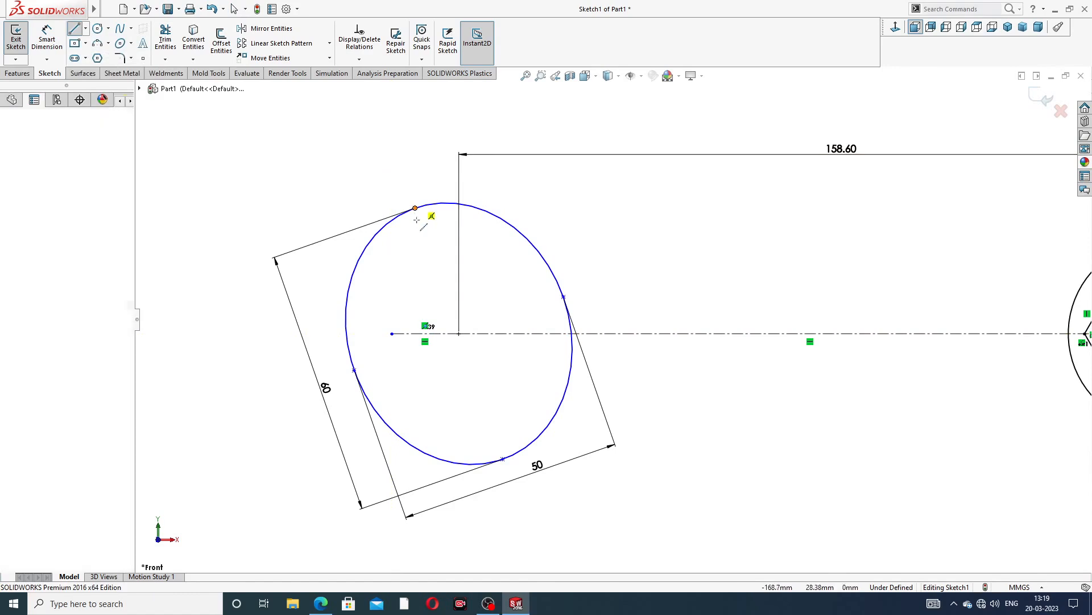
left_click(503, 458)
left_click(502, 459)
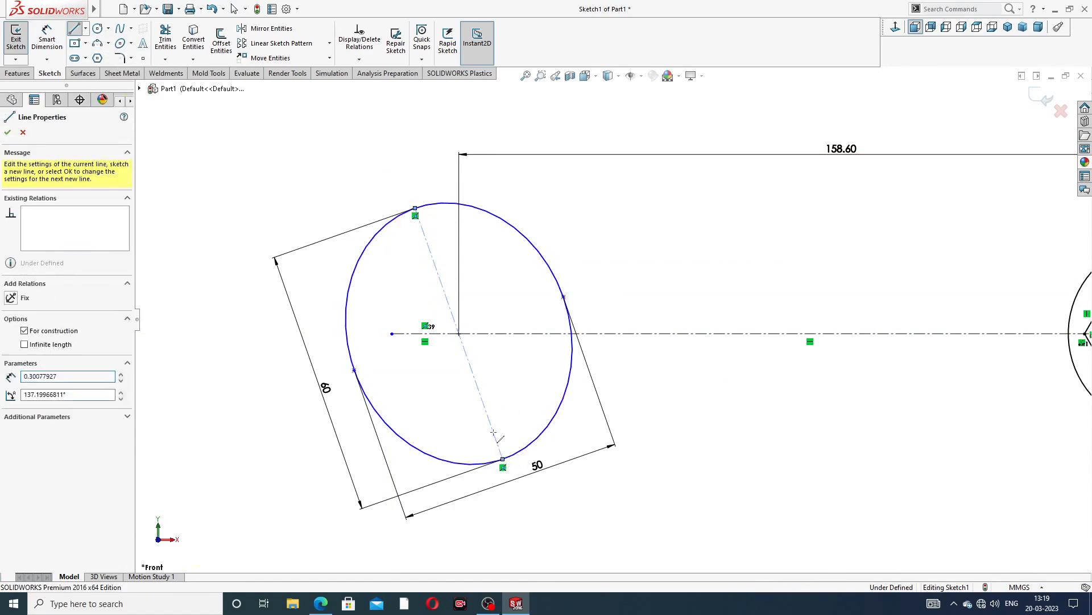
right_click(515, 257)
left_click(524, 260)
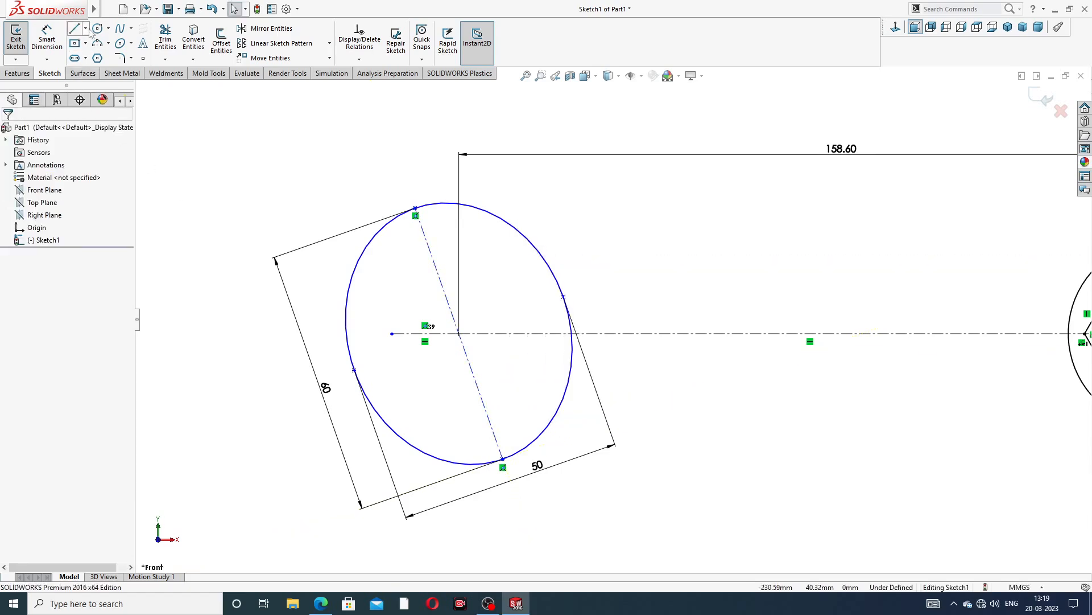
Draw a construction centerline from the ellipse's centre to the endpoint of its minor axis
left_click(86, 28)
left_click(96, 54)
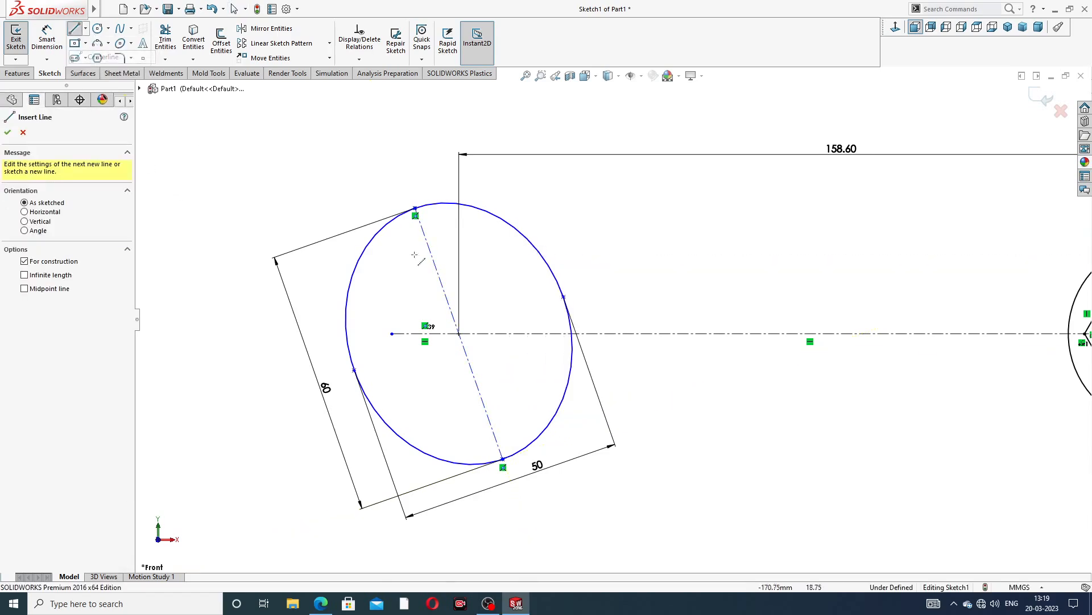
left_click(459, 333)
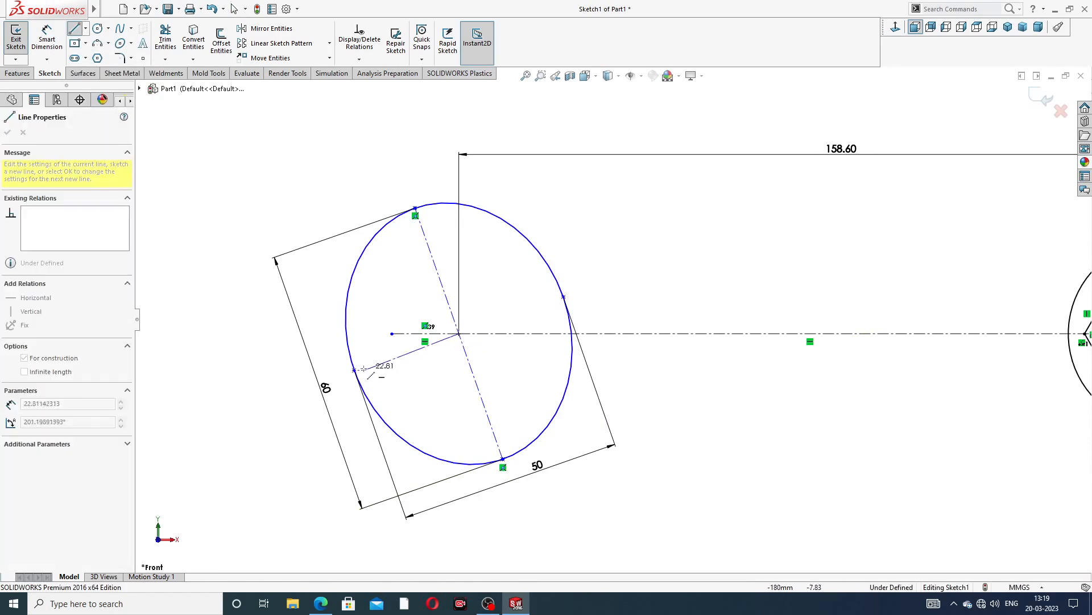
left_click(354, 370)
right_click(317, 266)
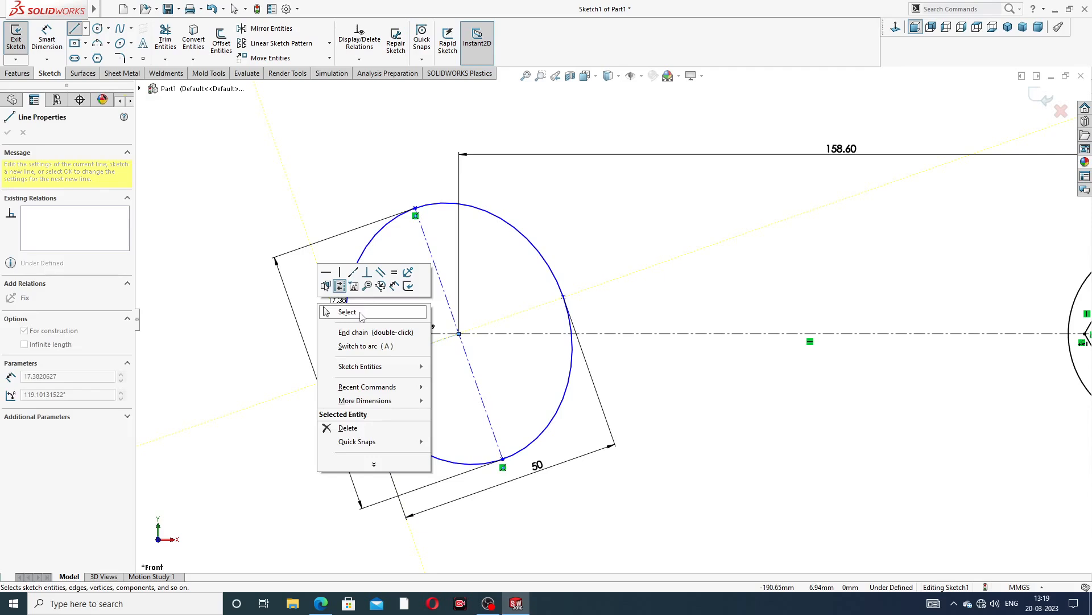
left_click(362, 316)
Dimension the angle between the horizontal centerline and the minor-axis centerline, checking the drawing, and set it to 17°
scroll(481, 350, "down", 1)
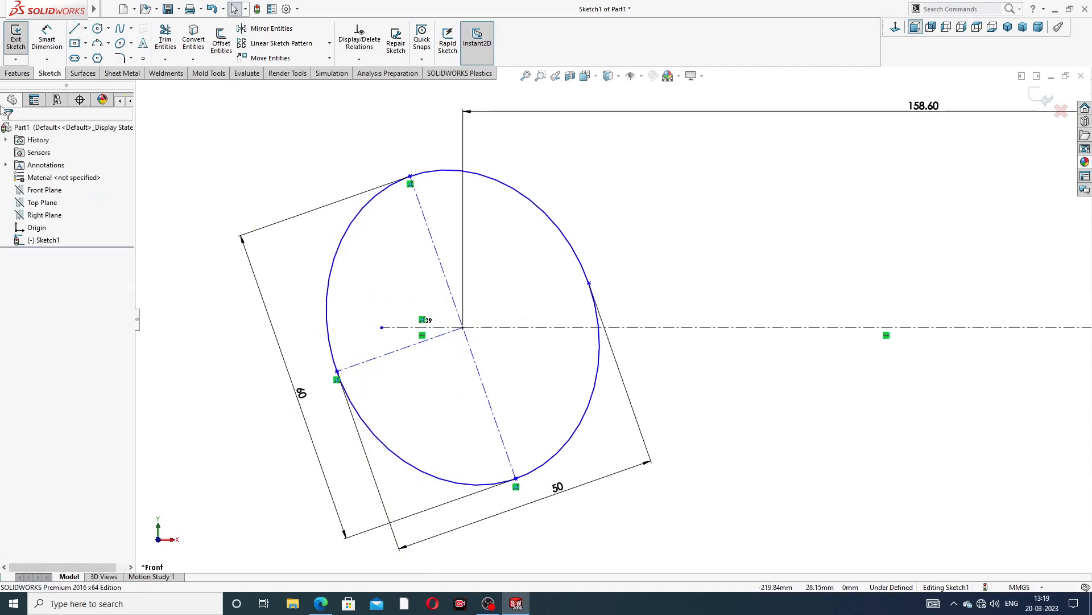
left_click(47, 37)
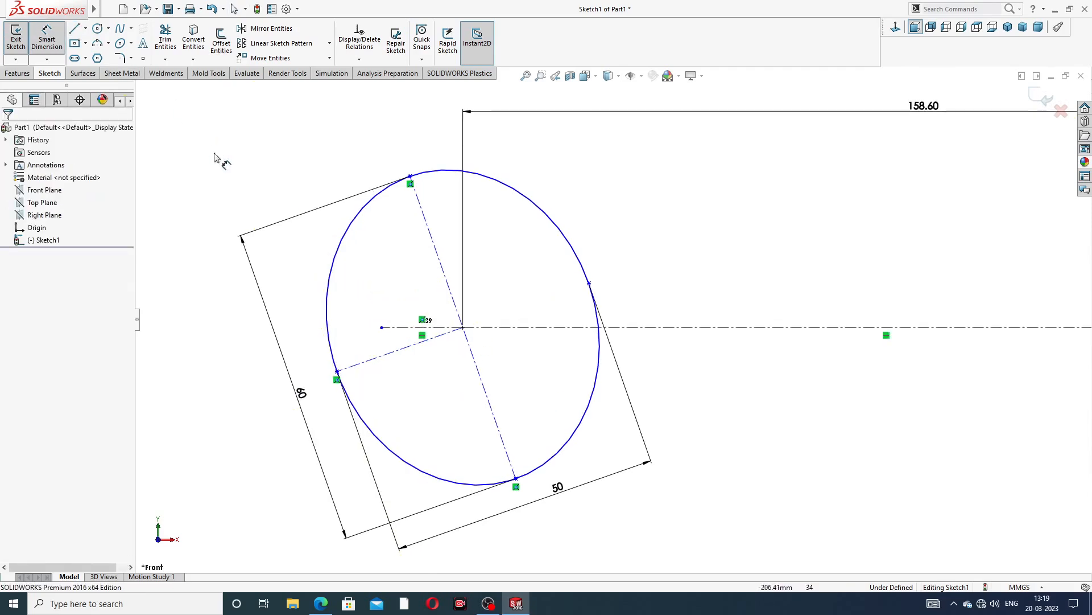
left_click(391, 327)
left_click(390, 352)
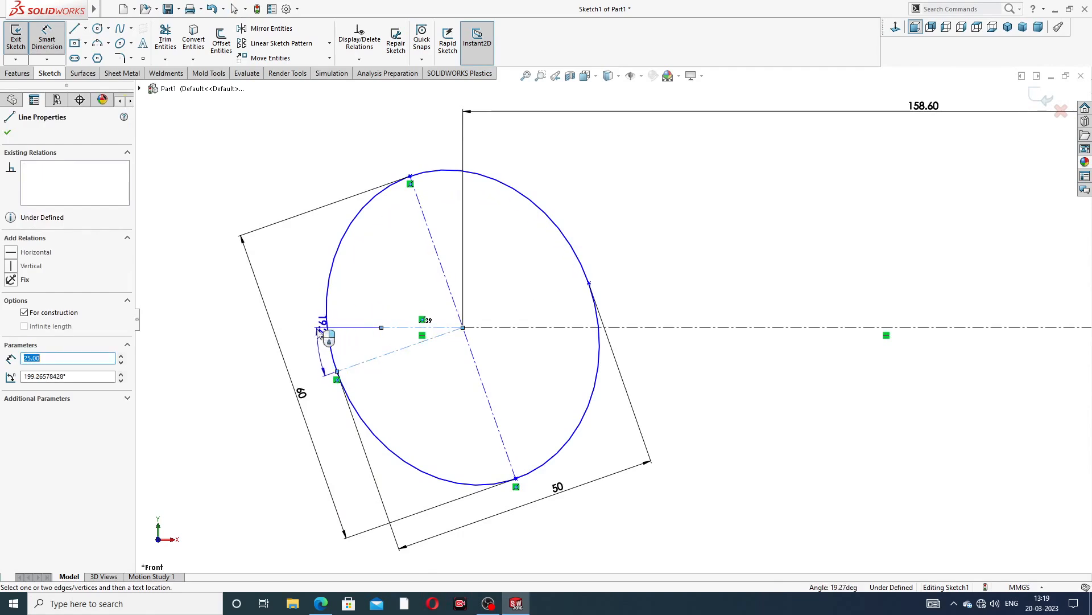
left_click(318, 349)
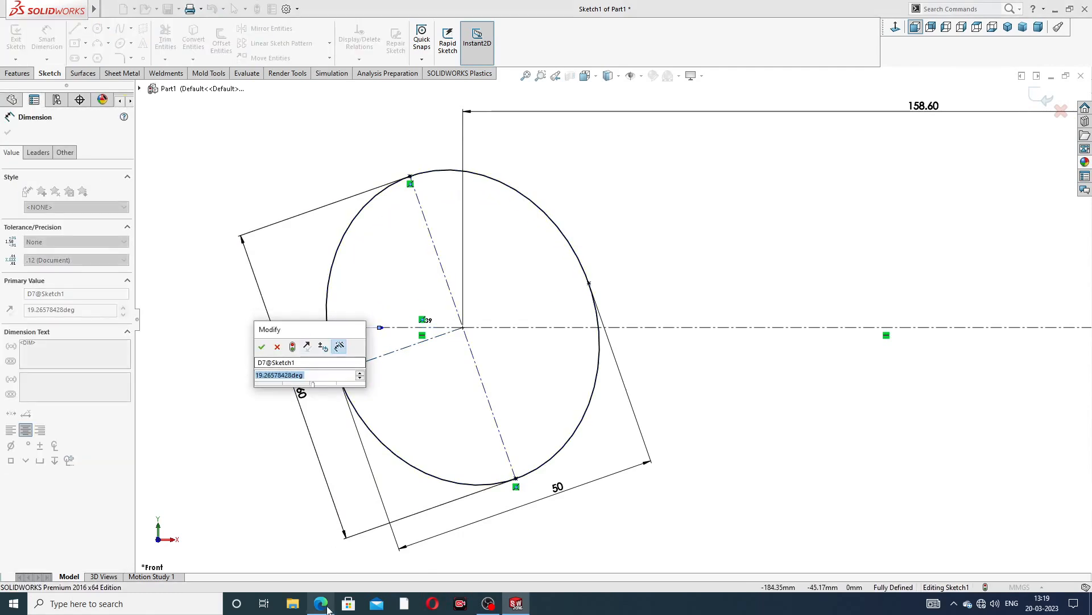
mouse_move(321, 603)
left_click(332, 571)
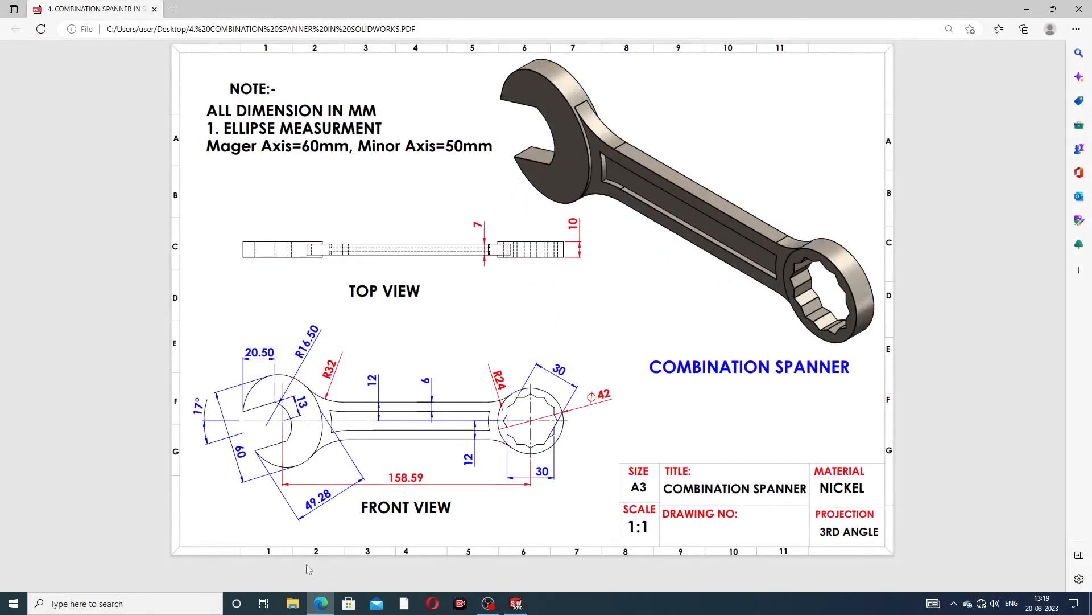
left_click(321, 603)
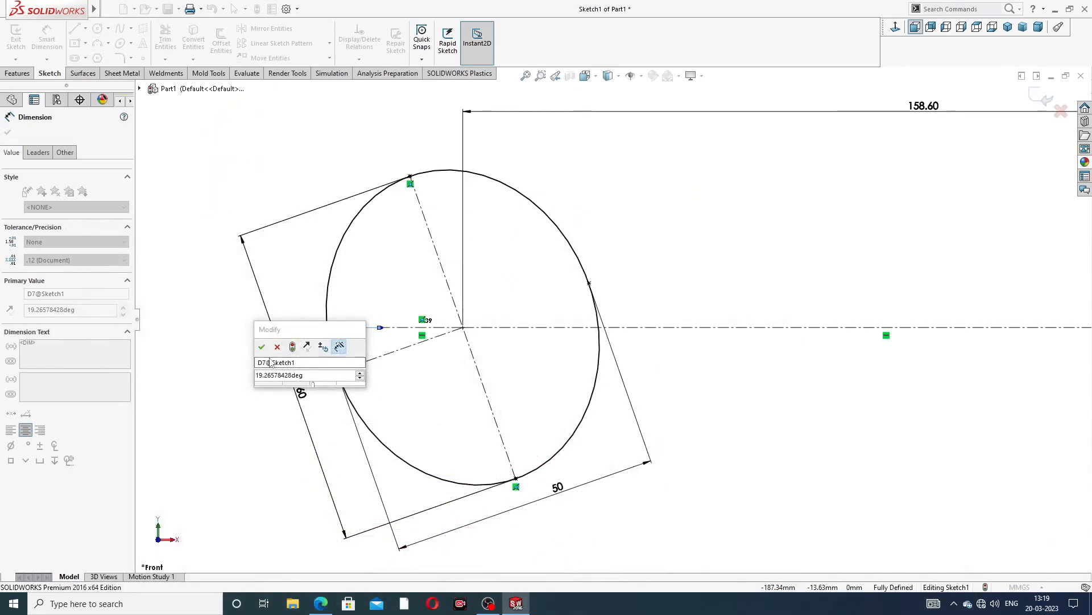
double_click(307, 375)
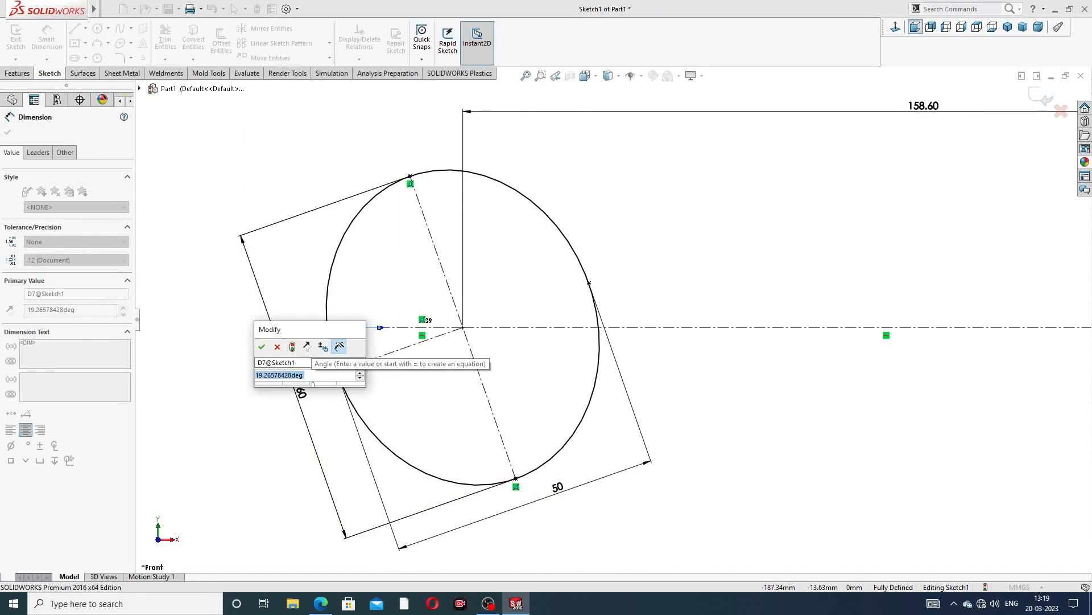
type("17")
key("Return")
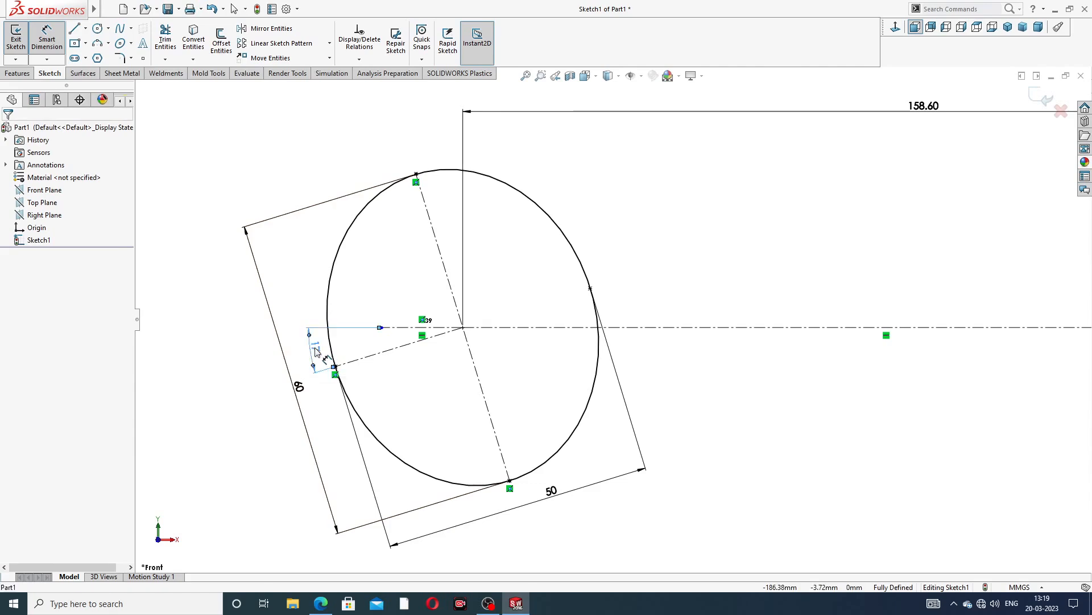
Move the 17° and 60 mm dimensions outward, clear of the ellipse, and leave the dimension tool
left_click_drag(322, 351, 315, 354)
left_click(235, 371)
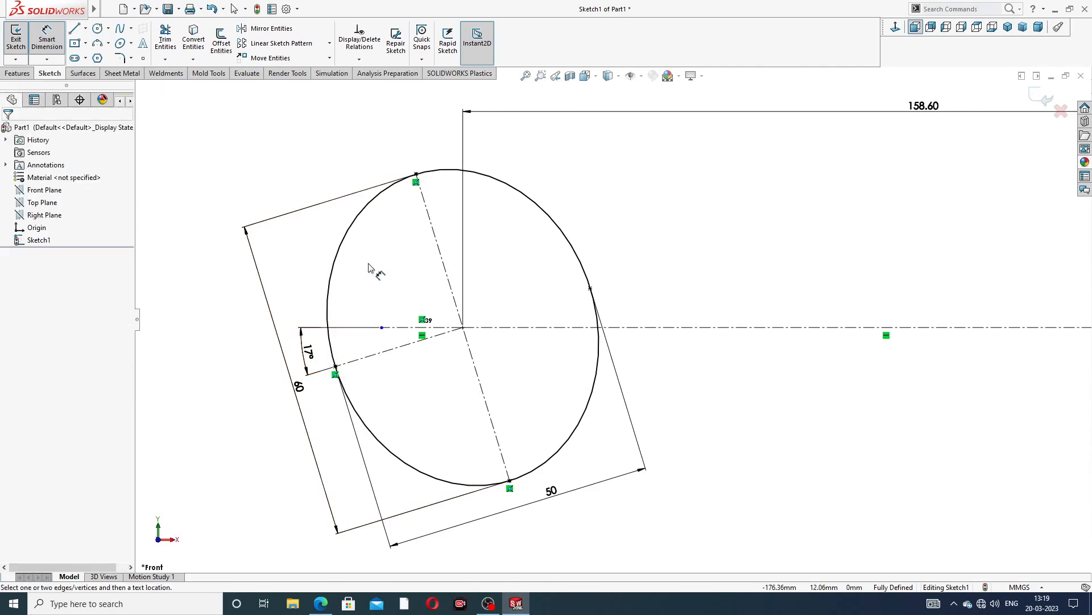
left_click_drag(297, 388, 283, 391)
left_click(244, 407)
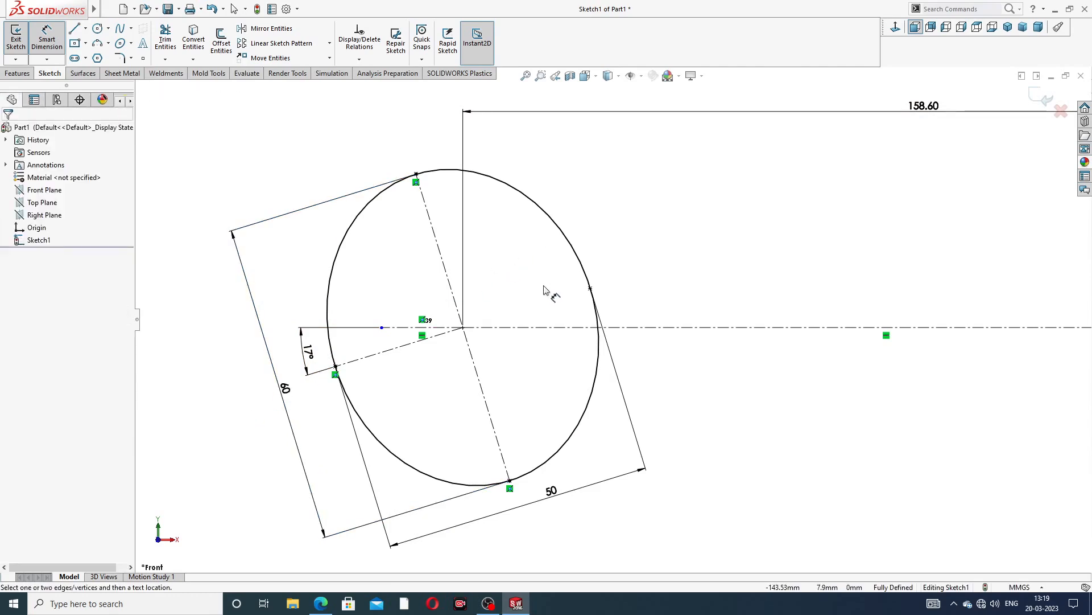
right_click(626, 192)
left_click(626, 169)
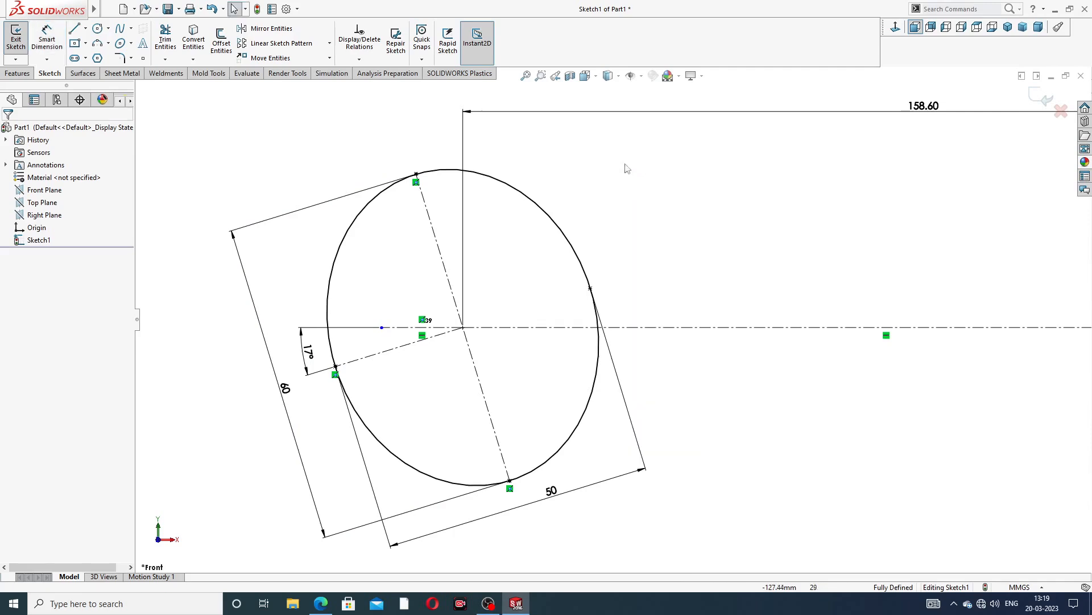
Start the Offset Entities command and consult the drawing for the offset outline around the ellipse
left_click(223, 50)
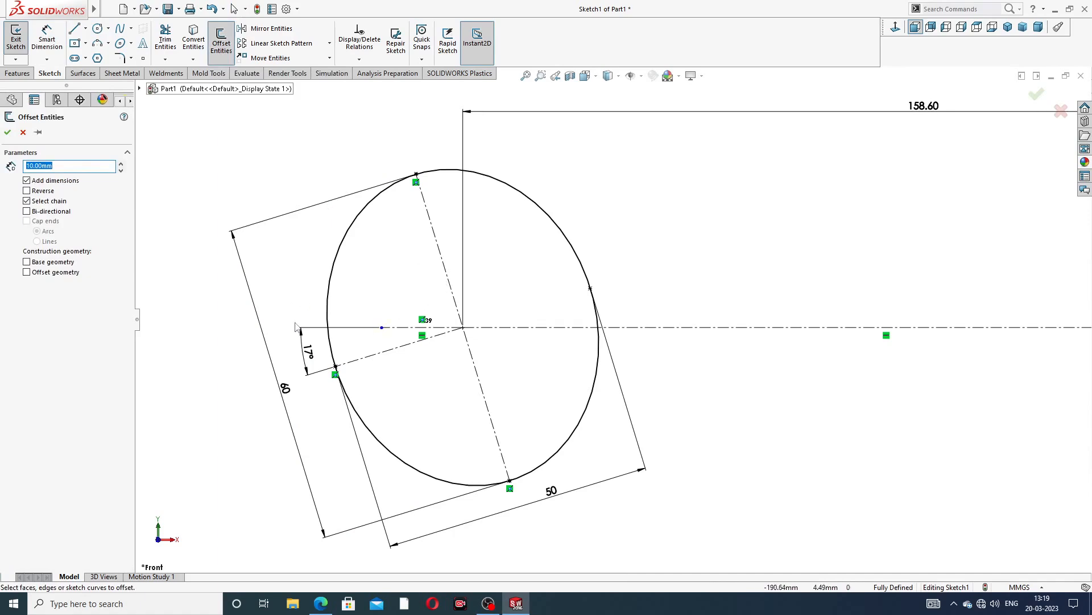
key("alt+Tab")
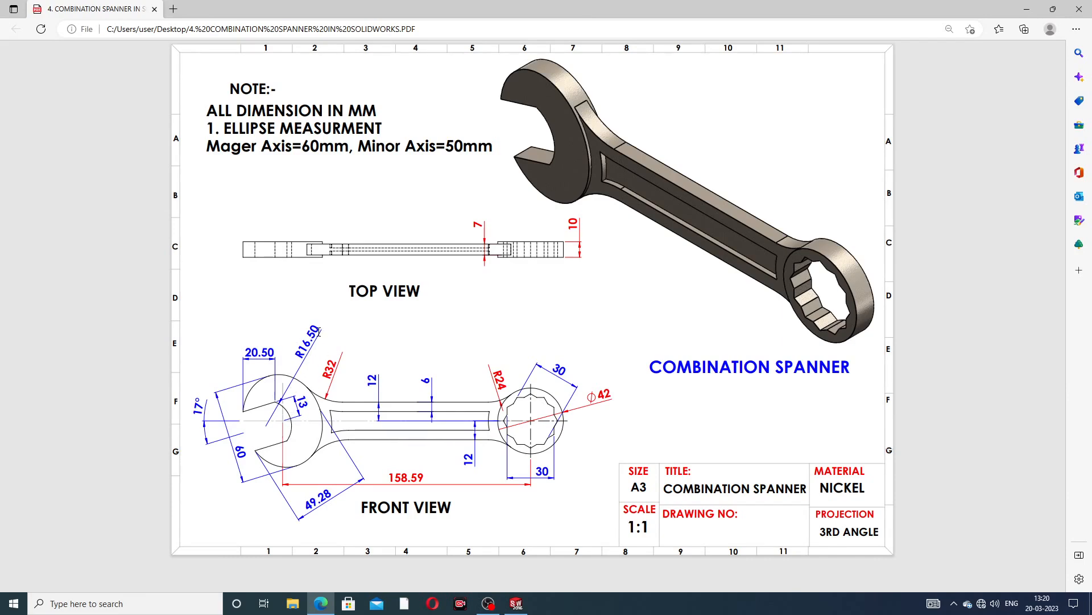
Offset the minor-axis centerline 13 mm bi-directionally to create the two parallel jaw lines
left_click(321, 602)
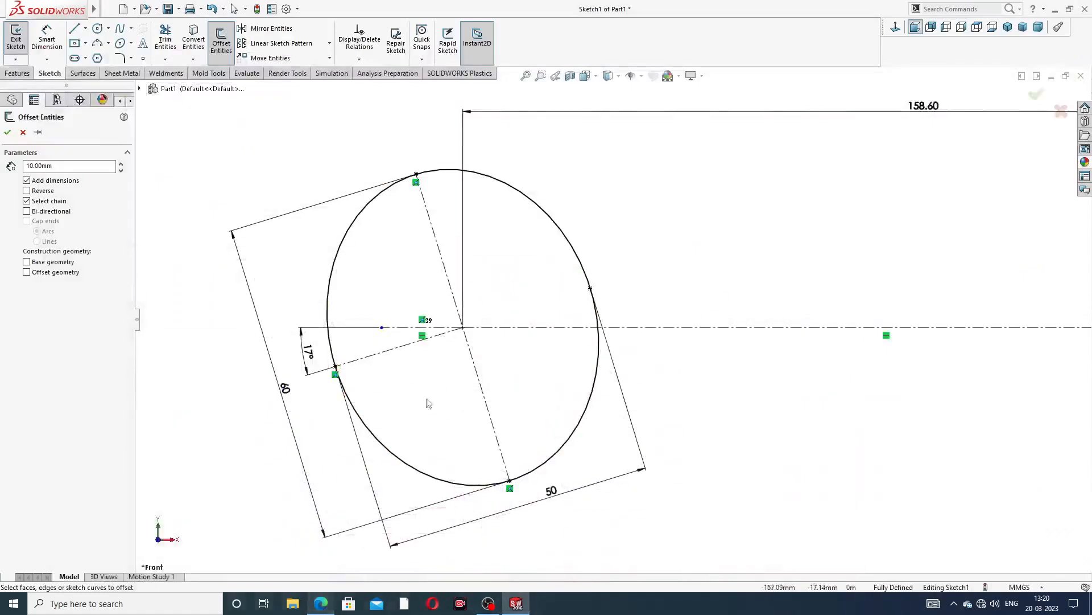
double_click(77, 165)
type("1")
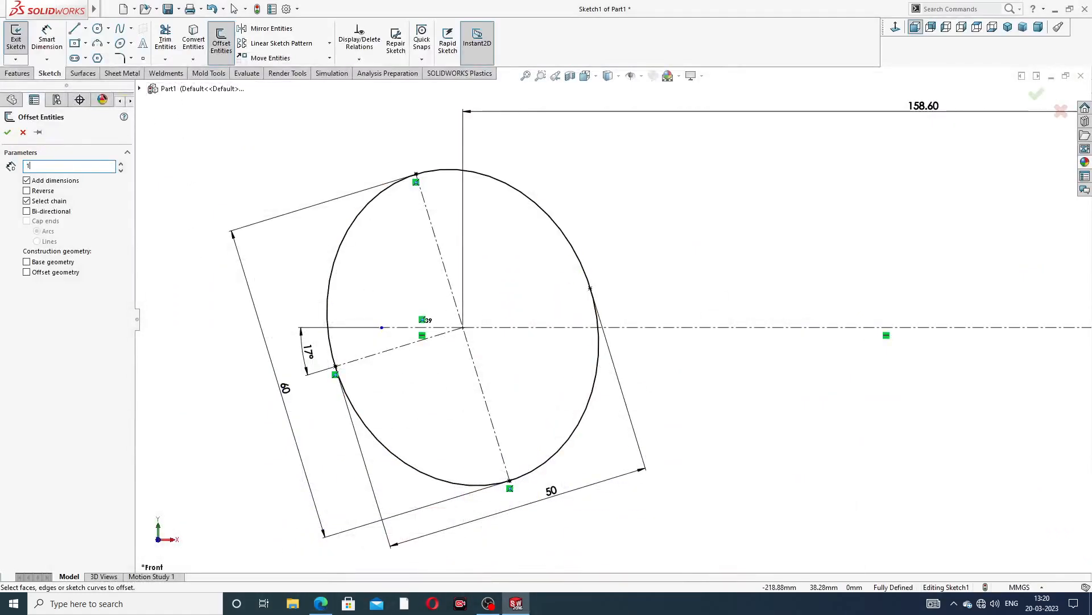
type("3.00mm")
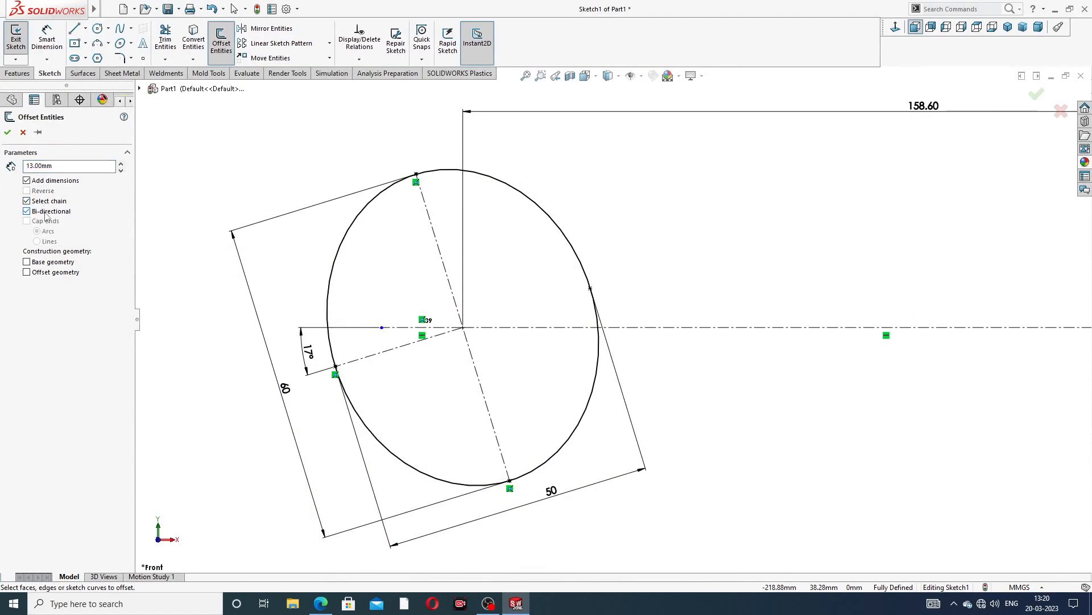
left_click(387, 351)
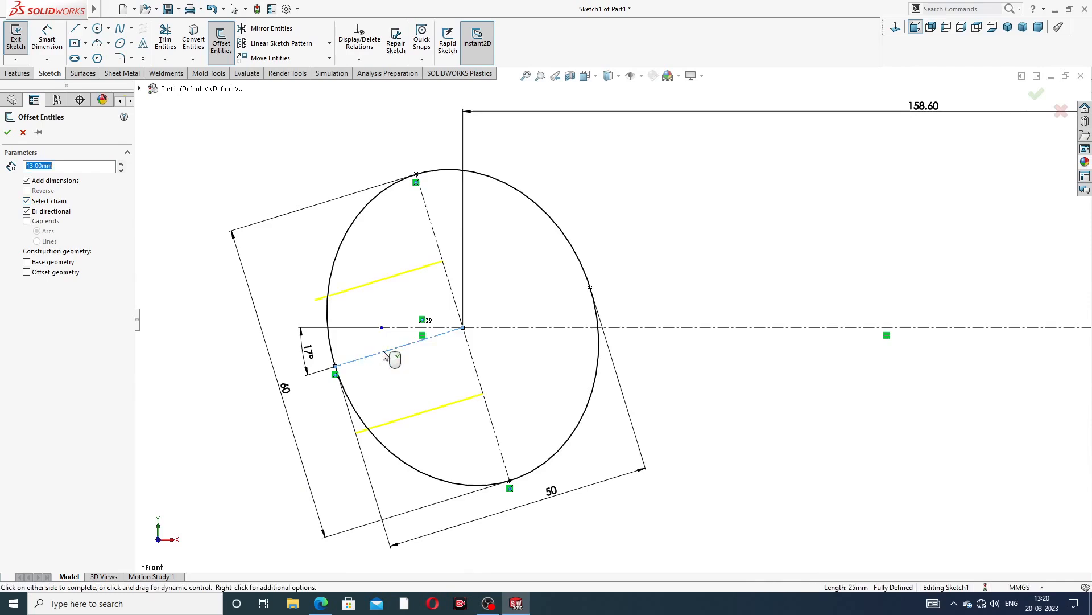
left_click(8, 133)
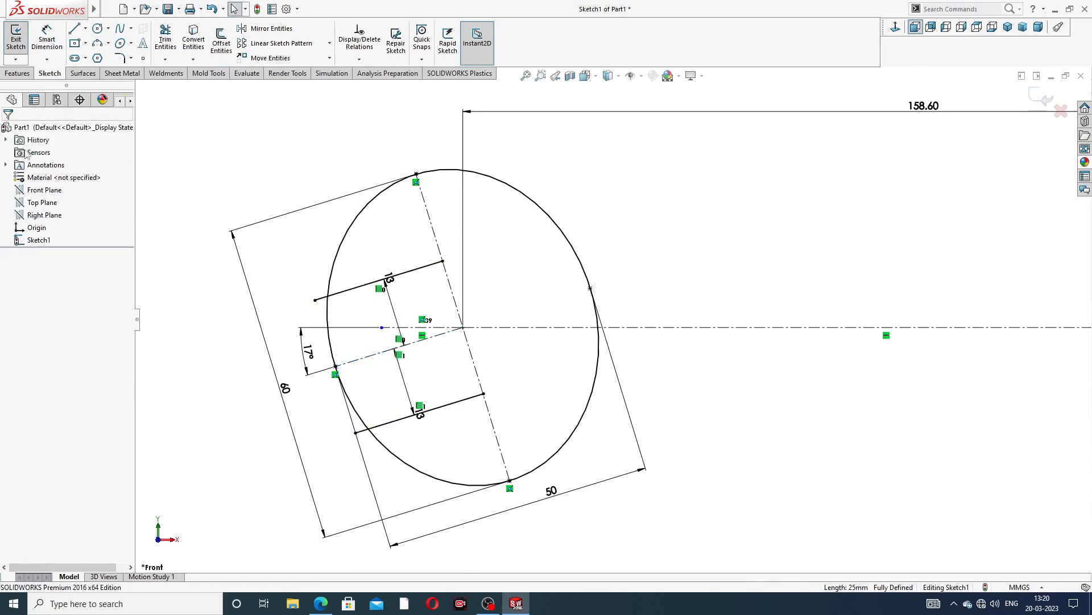
Draw a 3 Point Arc joining the inner ends of the two jaw lines around the ellipse centre
left_click(109, 44)
left_click(126, 87)
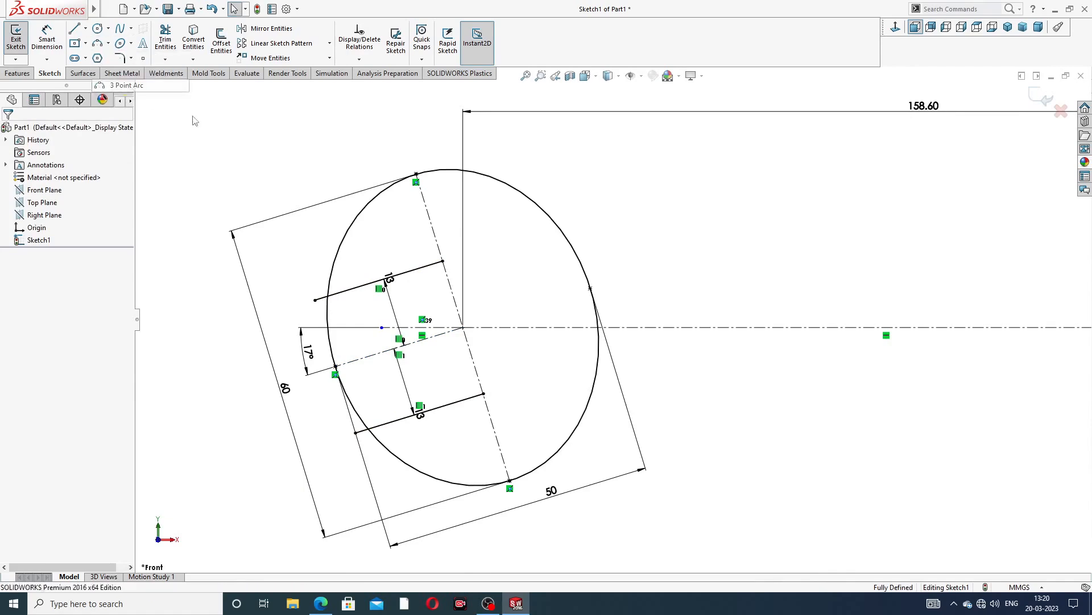
left_click(443, 261)
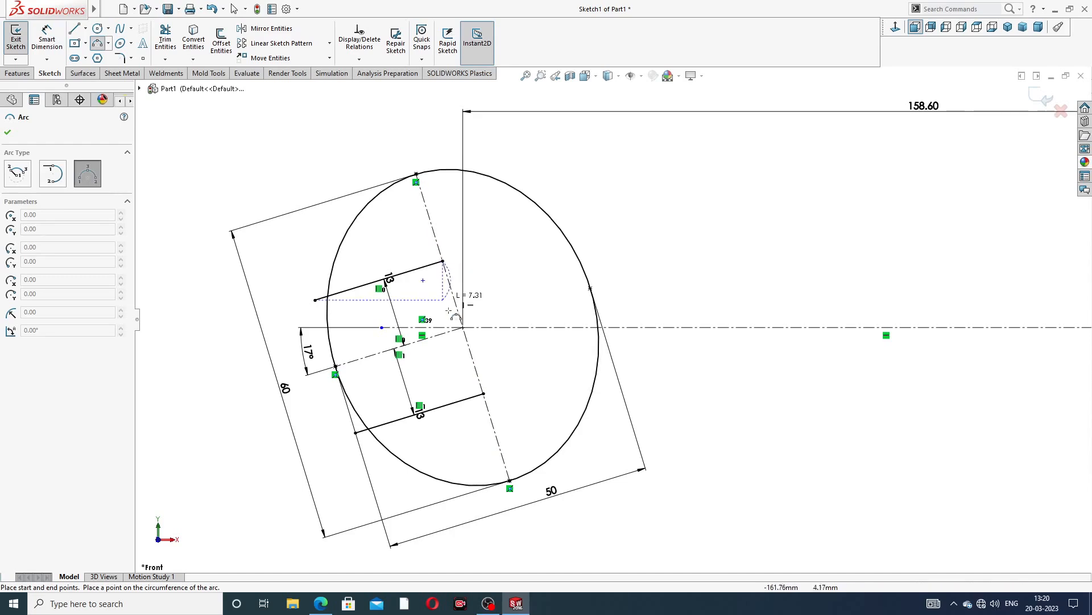
left_click(484, 393)
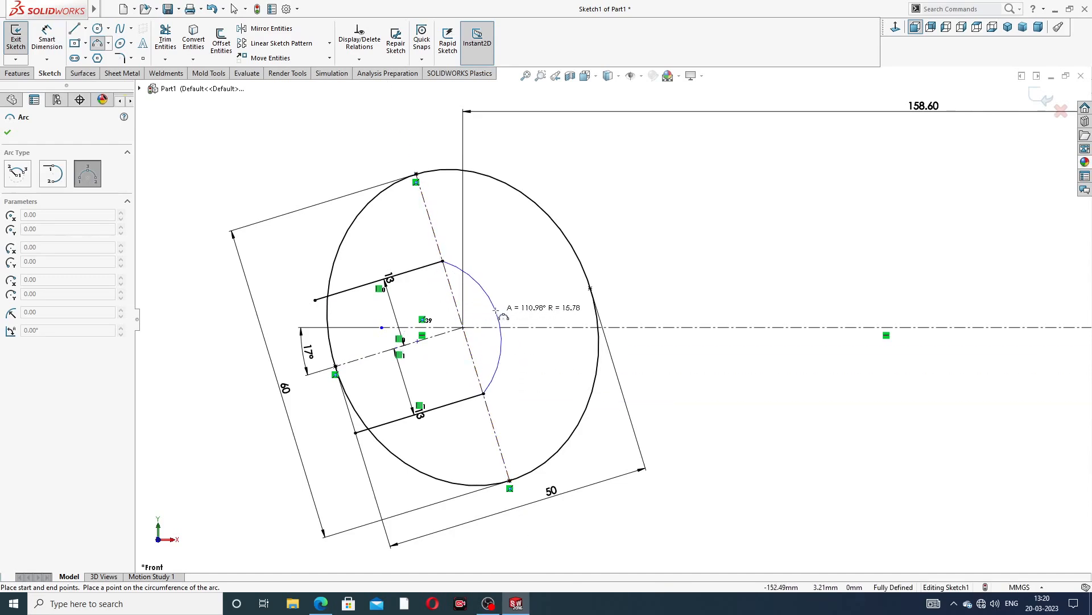
left_click(496, 378)
right_click(629, 208)
left_click(652, 209)
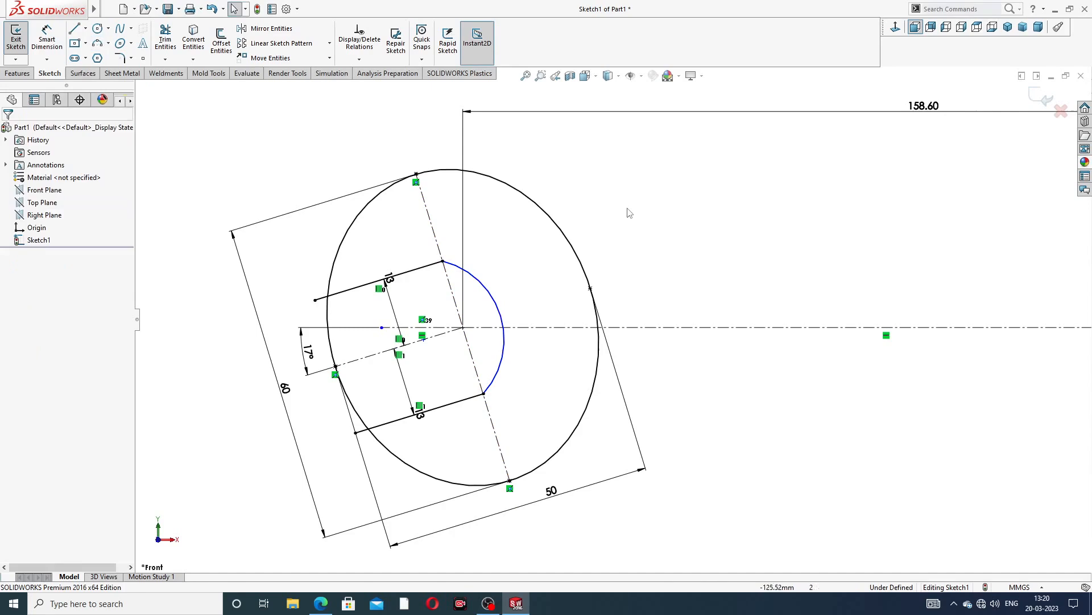
Dimension the arc's radius and set it to 16.5 mm, then leave the dimension tool
left_click(47, 42)
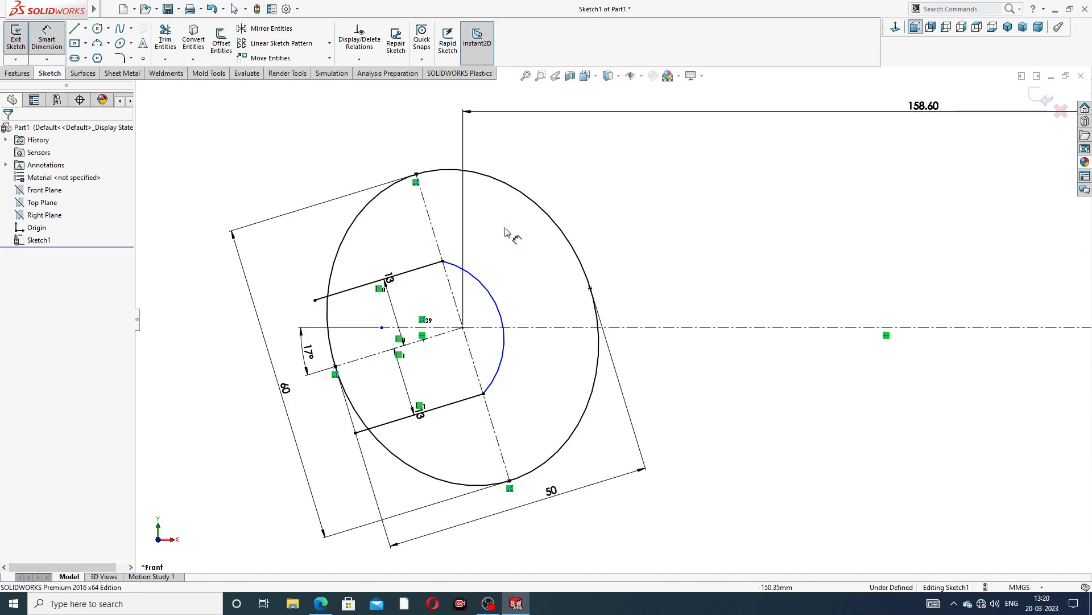
left_click(495, 297)
left_click(587, 219)
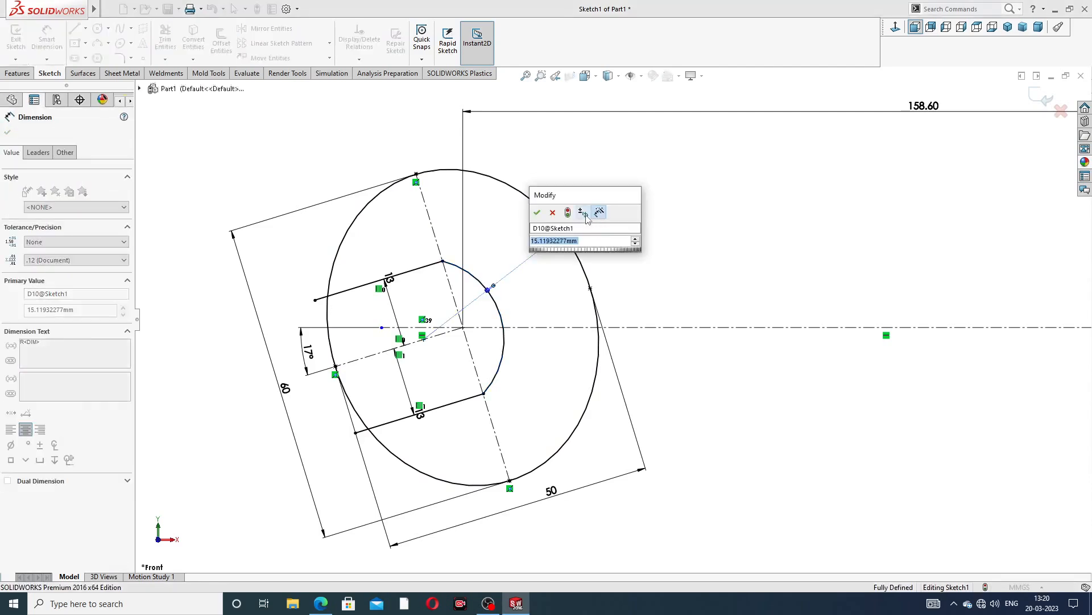
type("16")
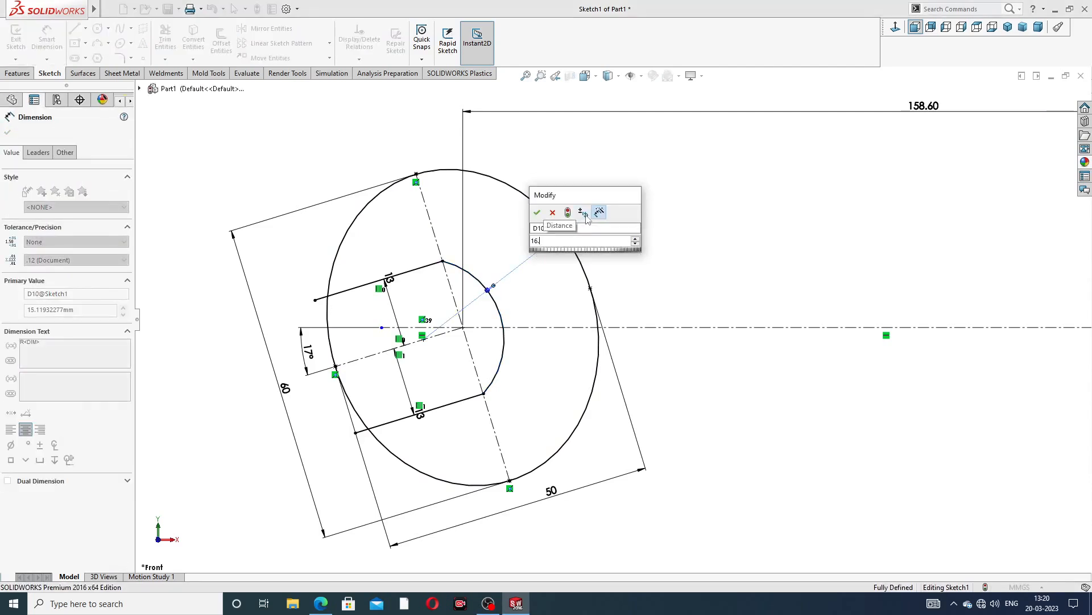
type(".5")
key("Return")
left_click(677, 238)
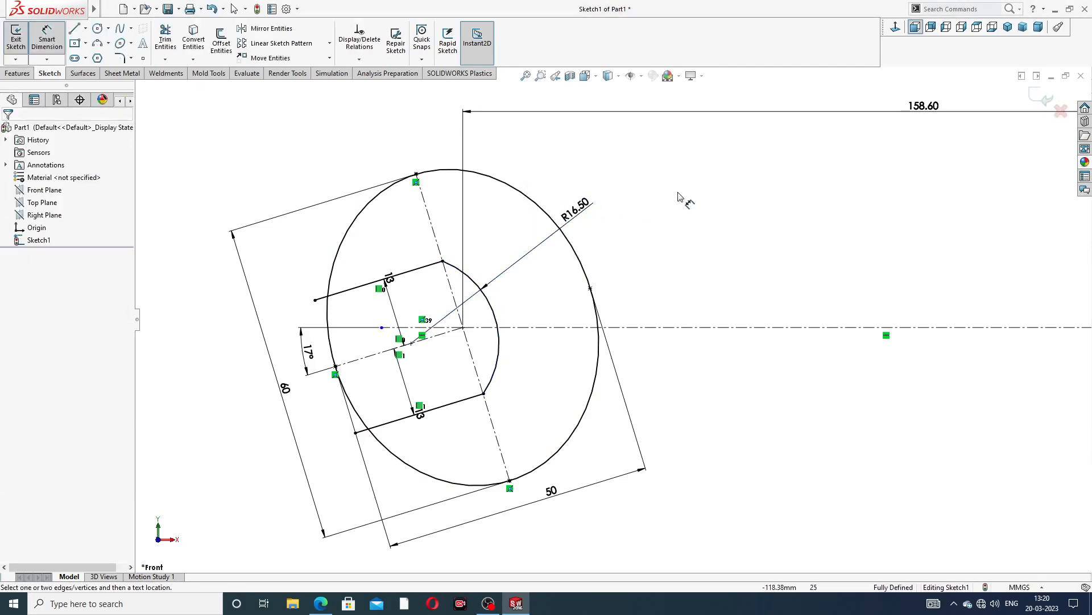
right_click(683, 200)
left_click(708, 168)
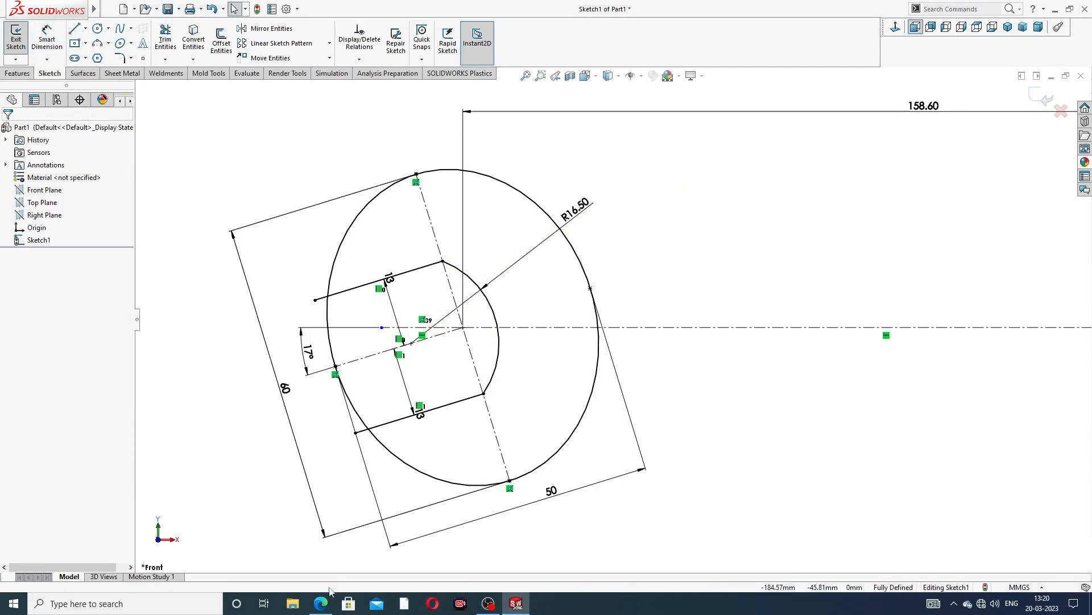
Trim the jaw line overhangs and the ellipse segment across the jaw opening
left_click(321, 604)
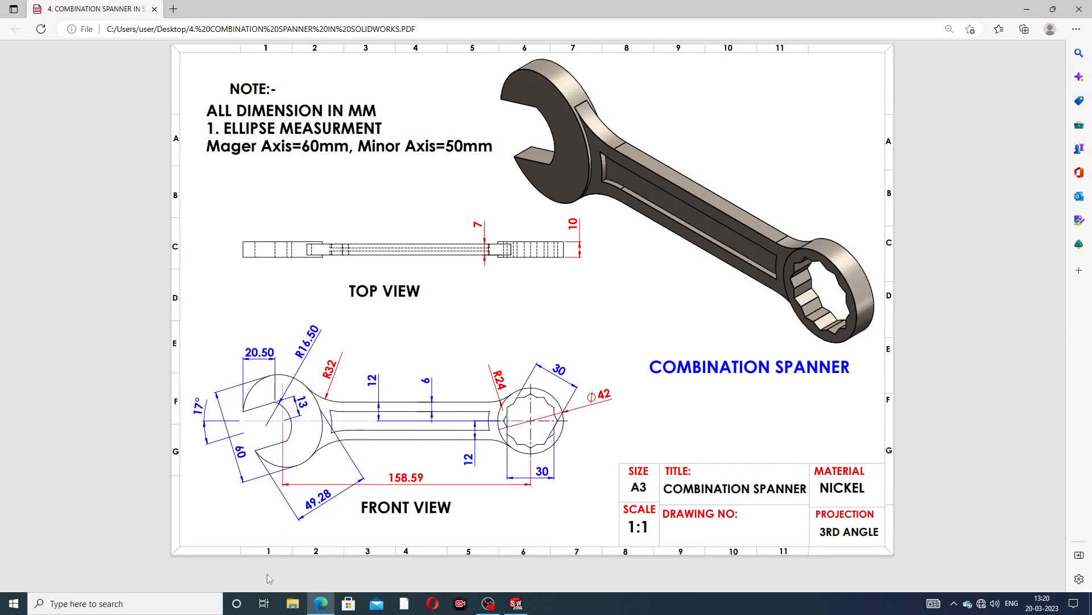
left_click(316, 608)
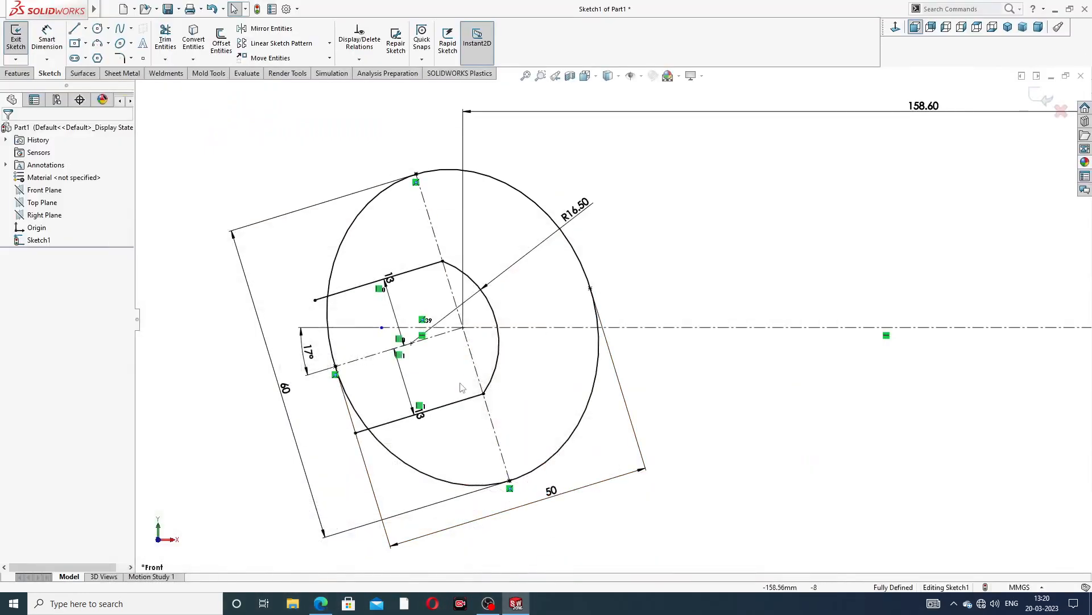
scroll(449, 392, "down", 4)
scroll(622, 321, "up", 3)
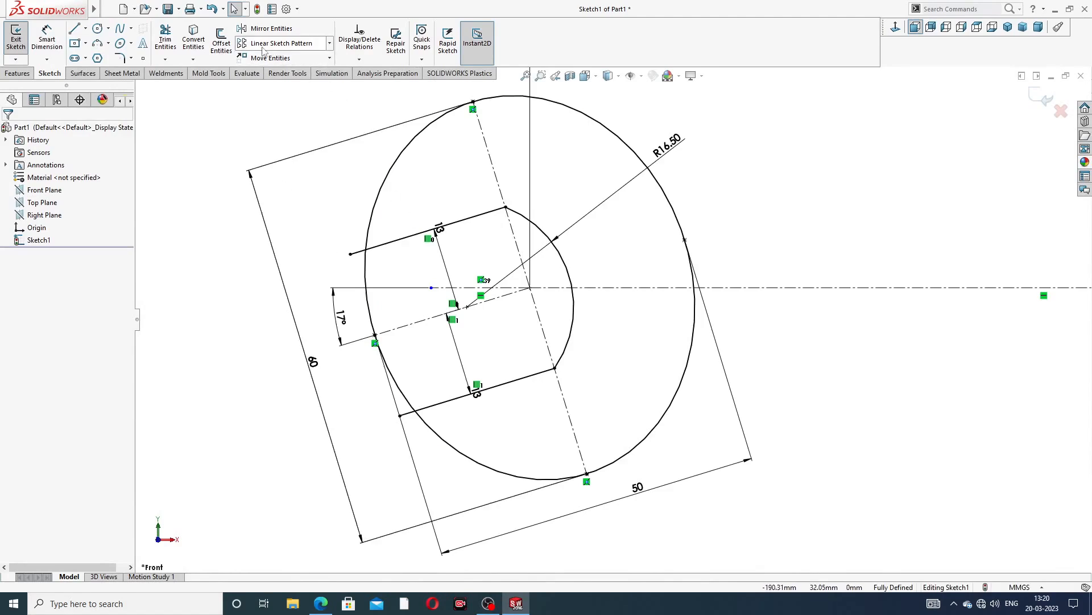
left_click(165, 39)
scroll(388, 265, "down", 2)
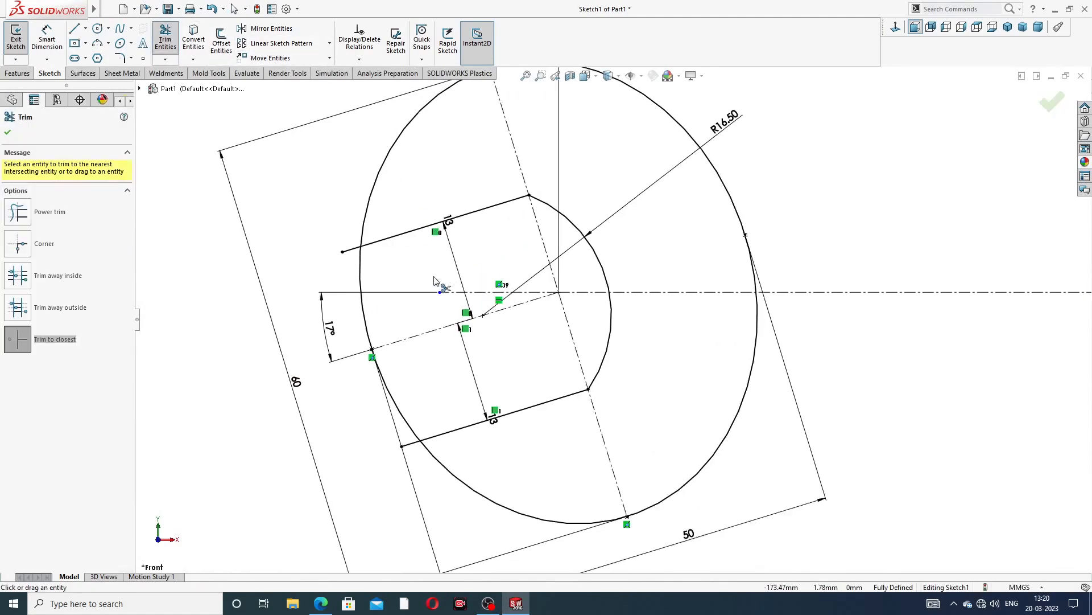
left_click(340, 247)
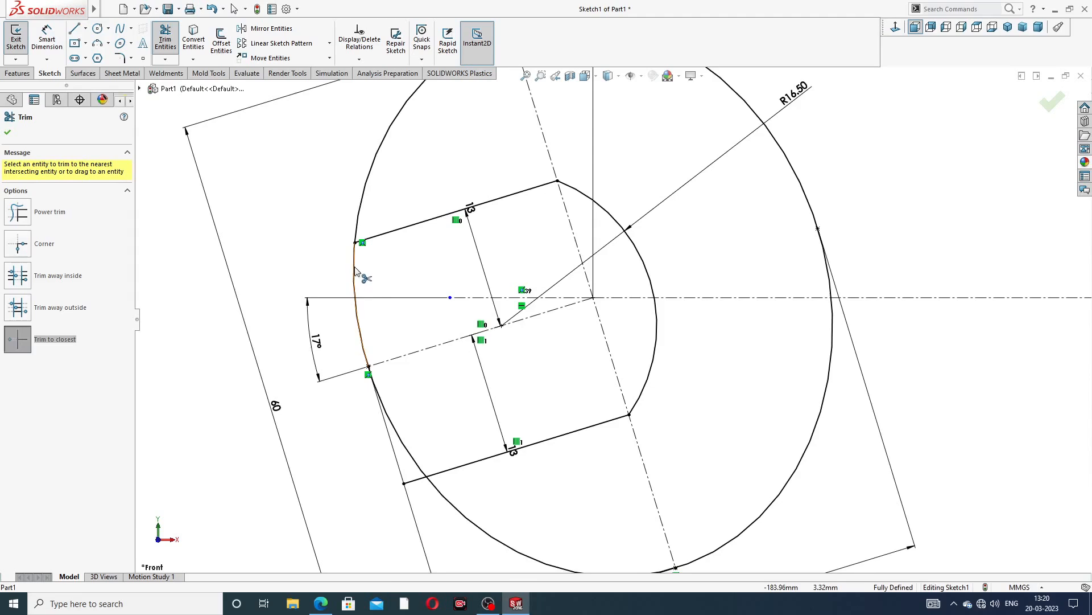
left_click(355, 267)
left_click(402, 442)
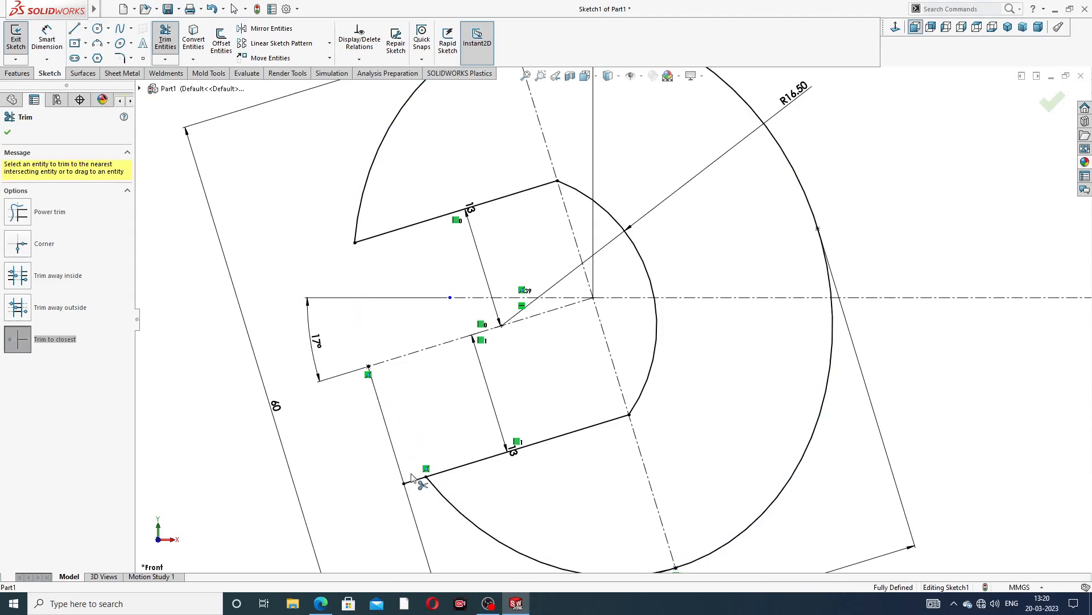
left_click(414, 485)
scroll(484, 364, "up", 2)
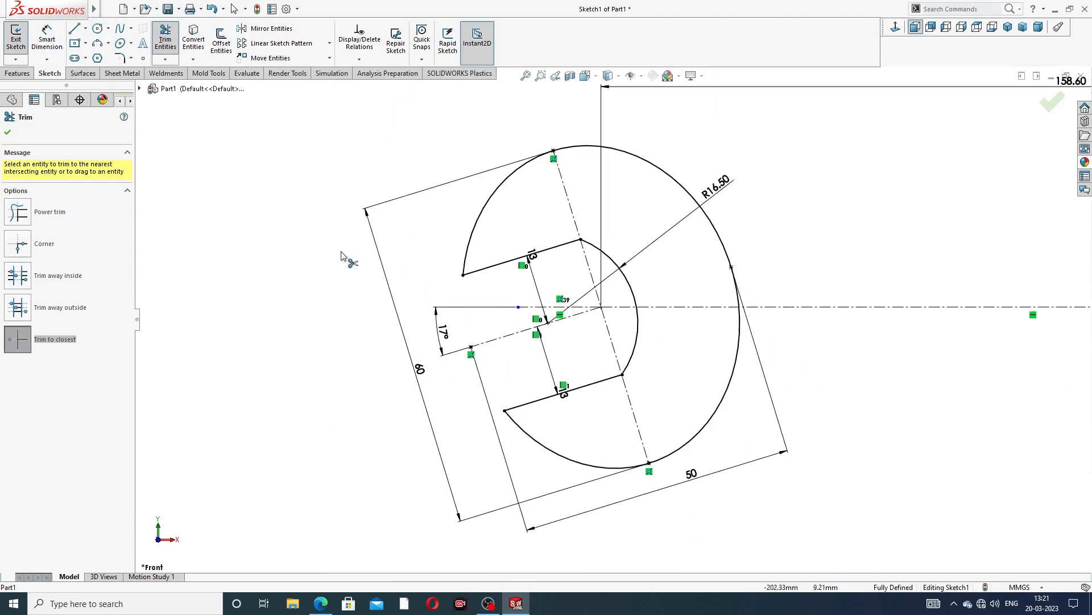
right_click(310, 249)
left_click(341, 168)
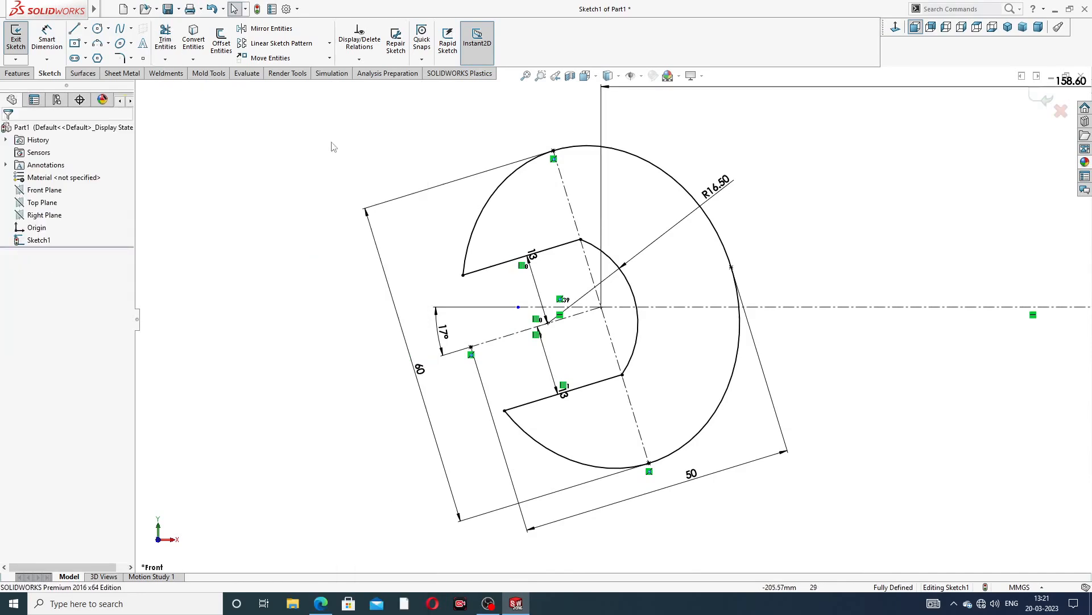
Try to dimension the length of the upper jaw line
left_click(47, 38)
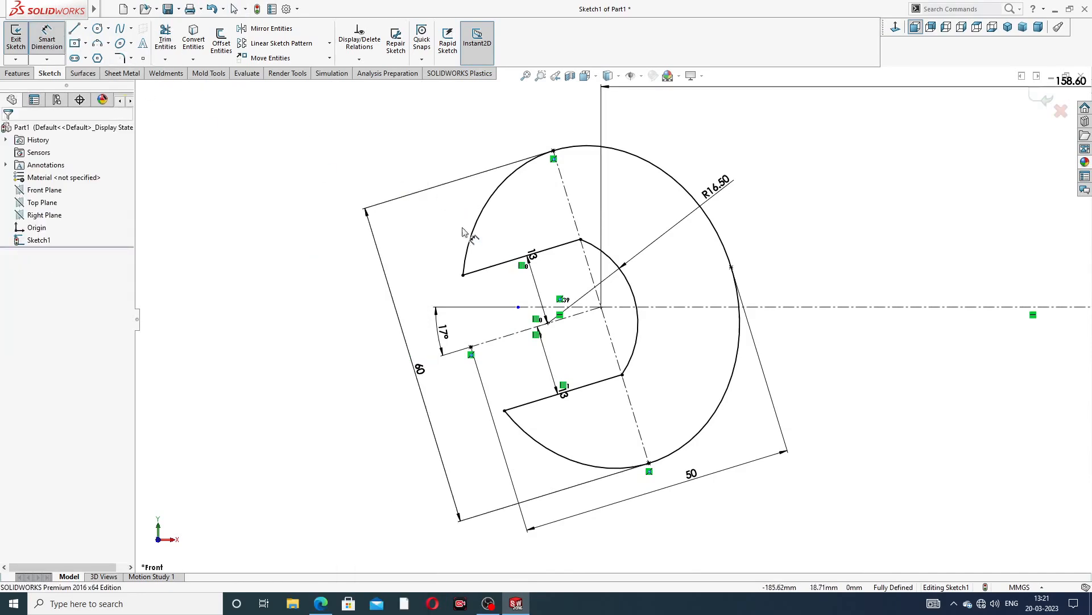
left_click(501, 264)
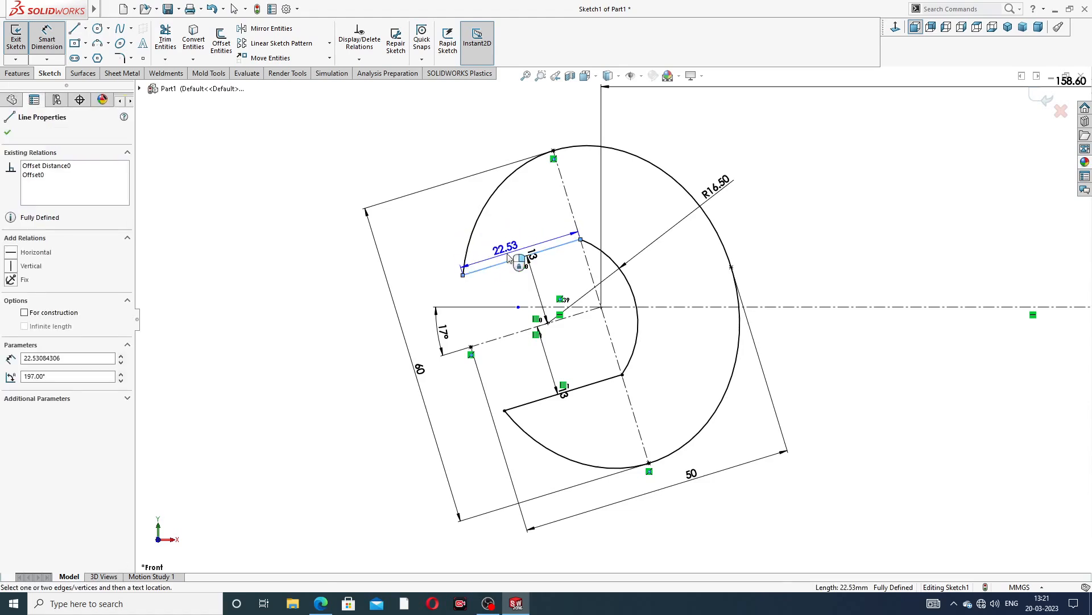
left_click(508, 255)
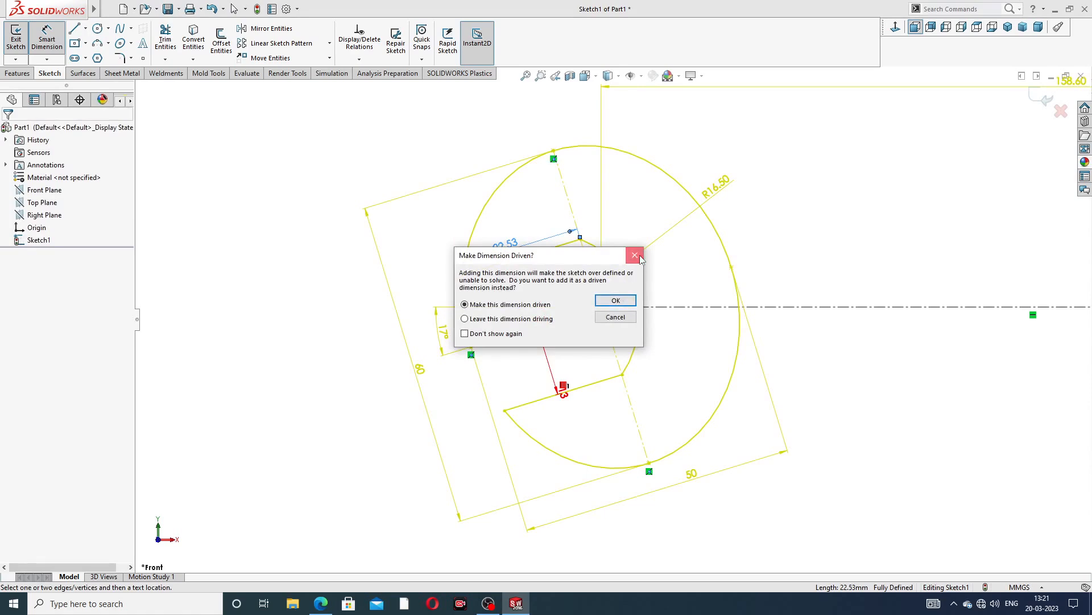
left_click(639, 257)
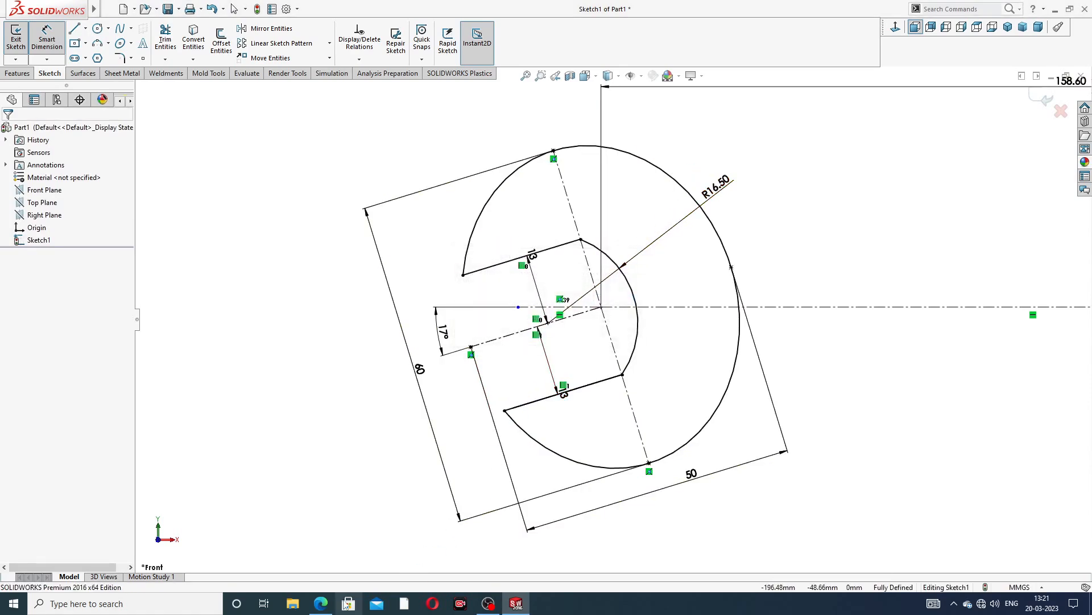
Move the two 13 mm offset dimensions into the jaw opening, checking the drawing
left_click(322, 604)
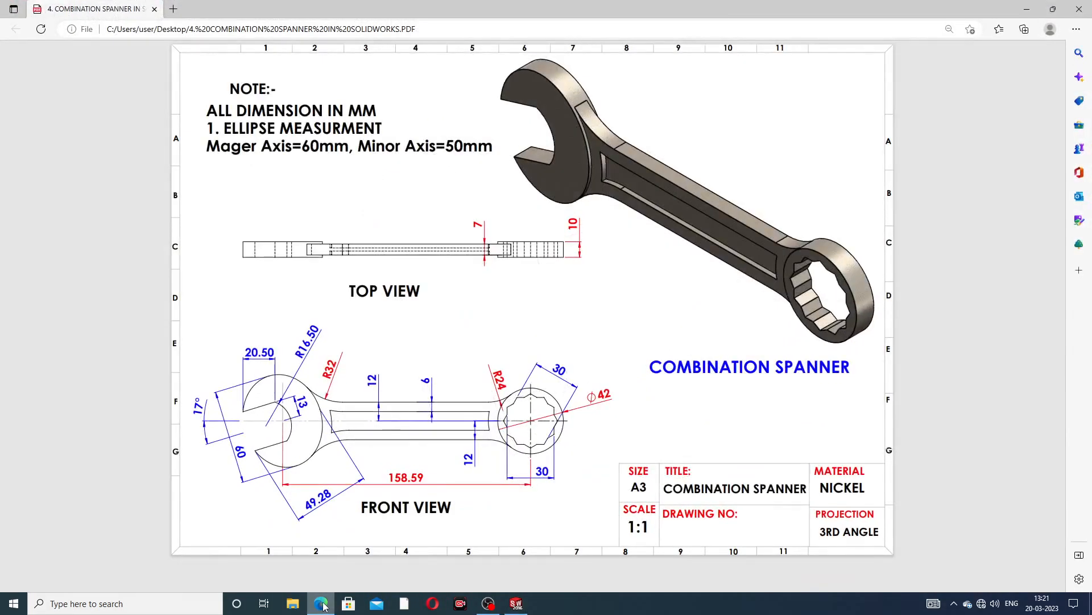
left_click(322, 604)
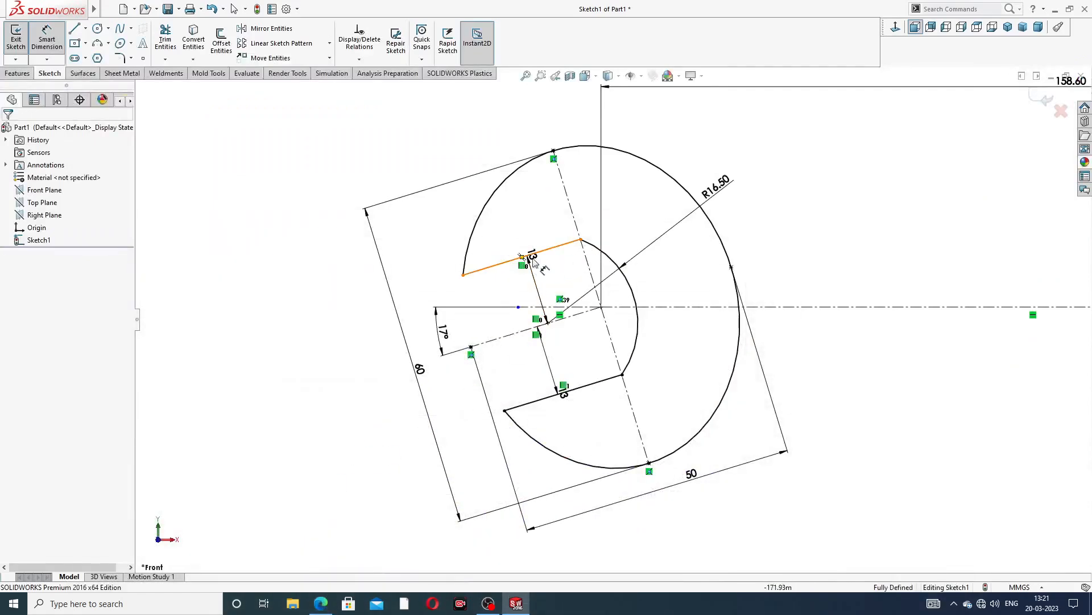
left_click_drag(534, 259, 554, 277)
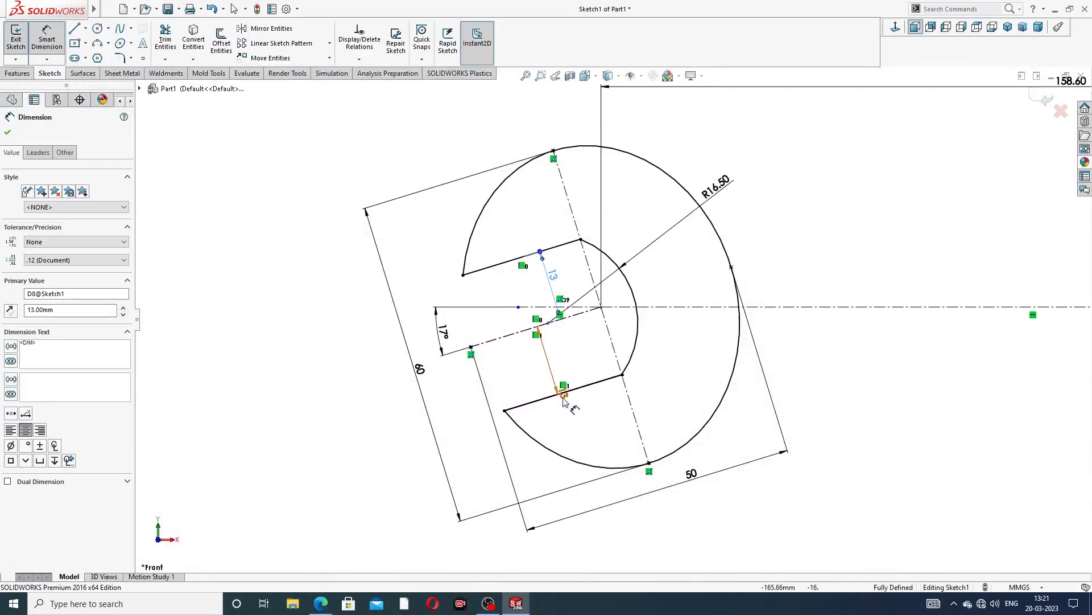
left_click_drag(562, 398, 563, 355)
left_click(786, 233)
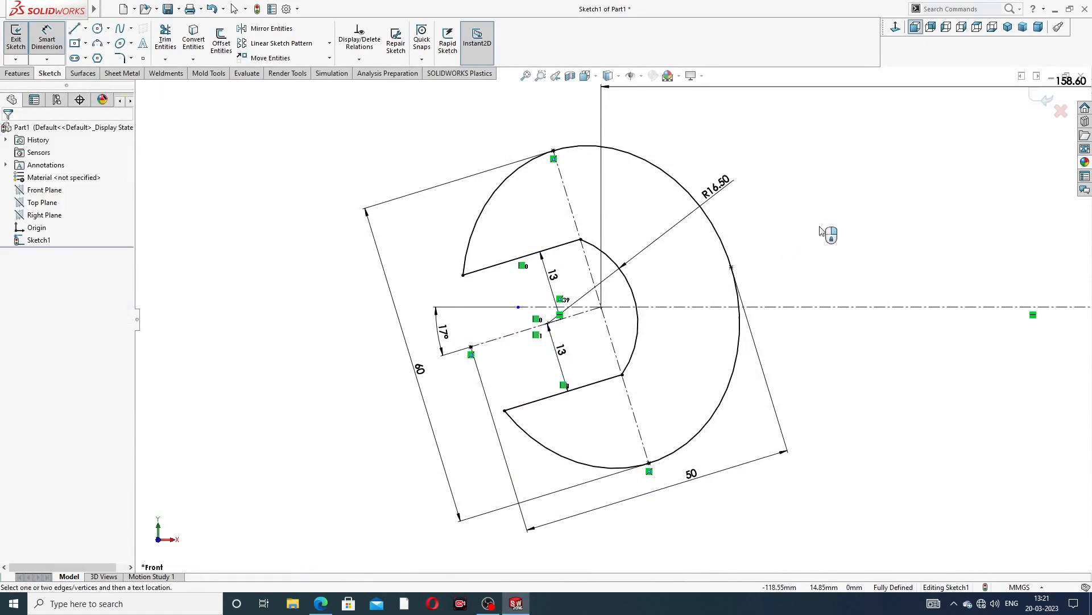
Compare the whole sketch against the front view of the spanner drawing
scroll(828, 239, "up", 4)
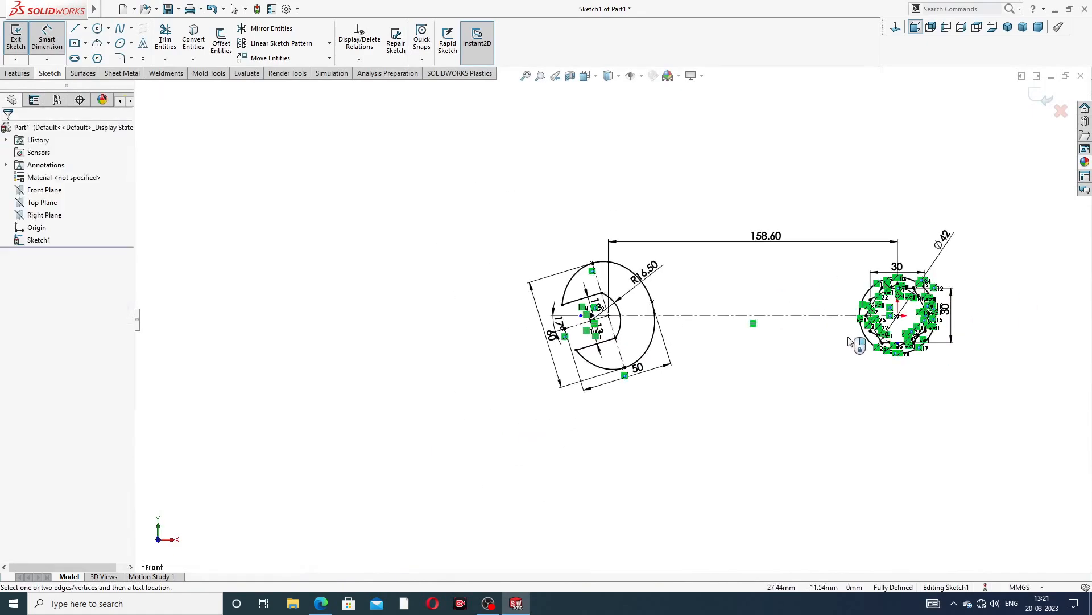
scroll(841, 333, "down", 1)
scroll(841, 333, "down", 3)
scroll(569, 227, "up", 4)
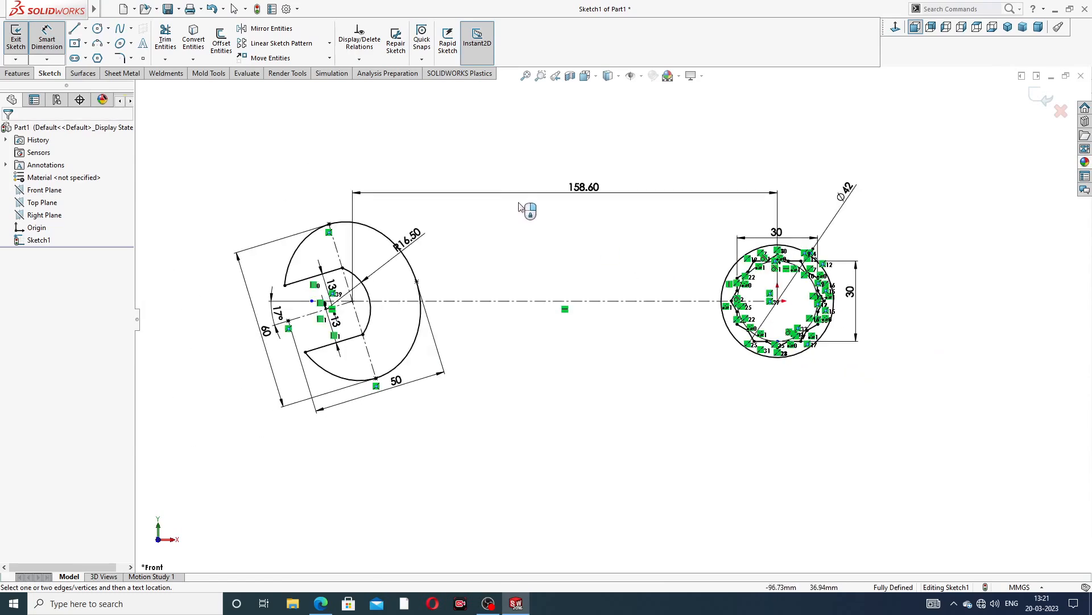
left_click(320, 603)
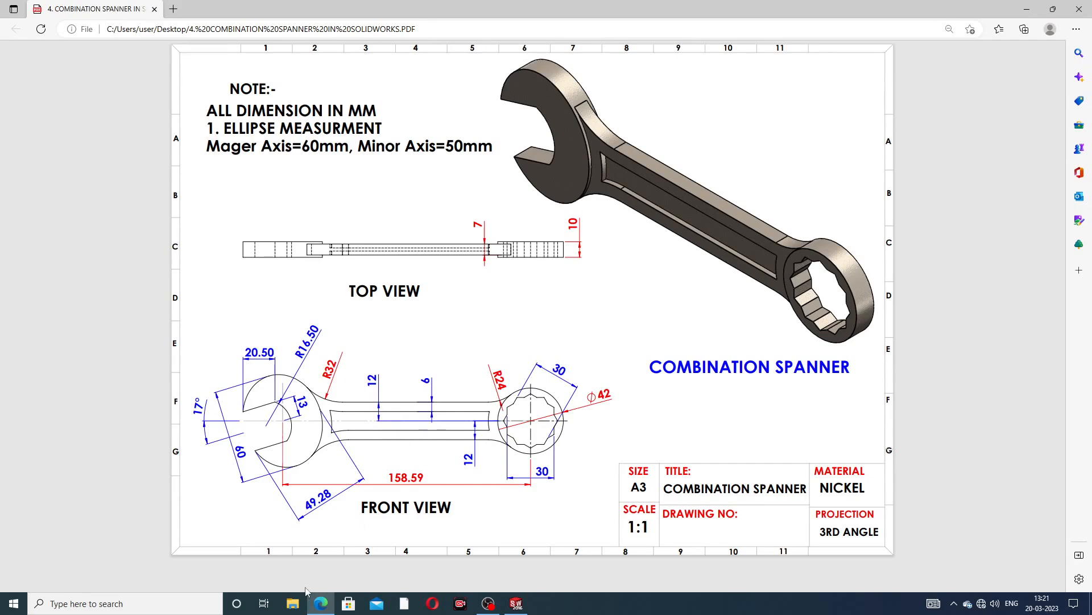
left_click(321, 603)
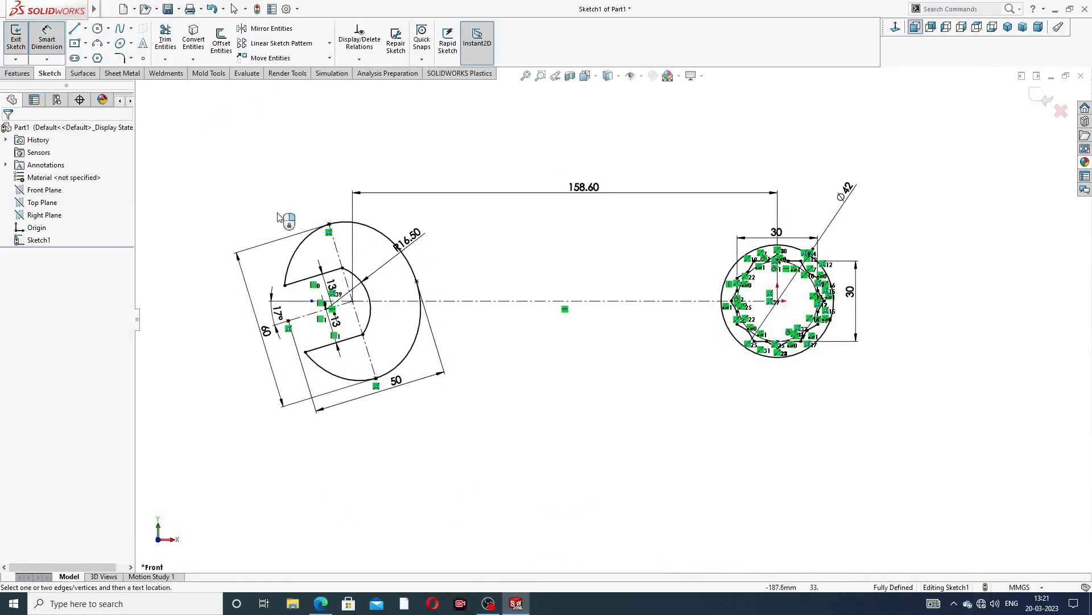
Offset the horizontal centerline 12 mm to both sides to create the handle edges
left_click(57, 44)
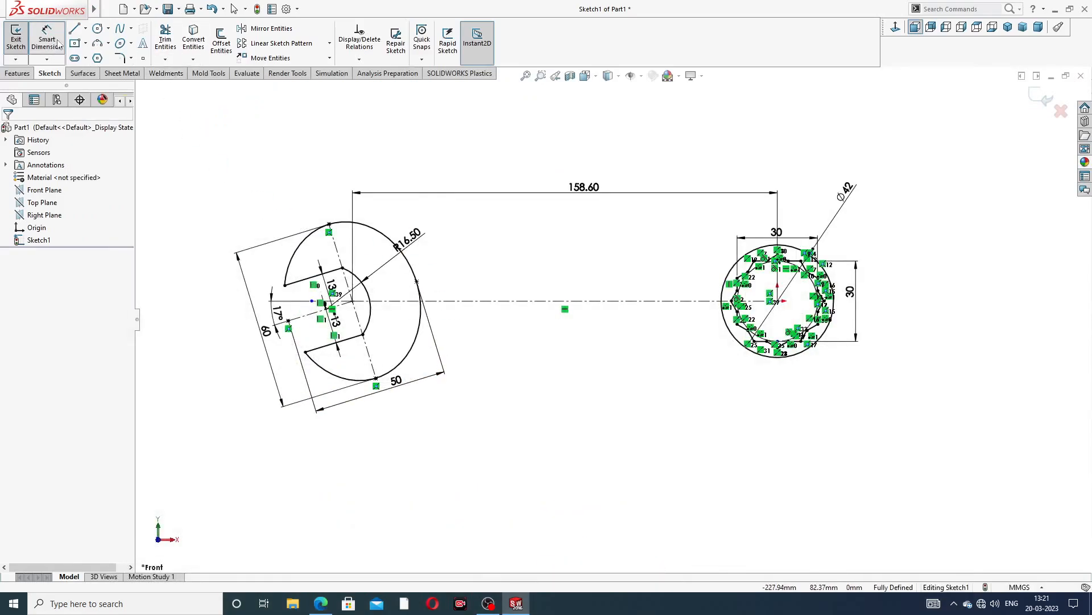
left_click(221, 40)
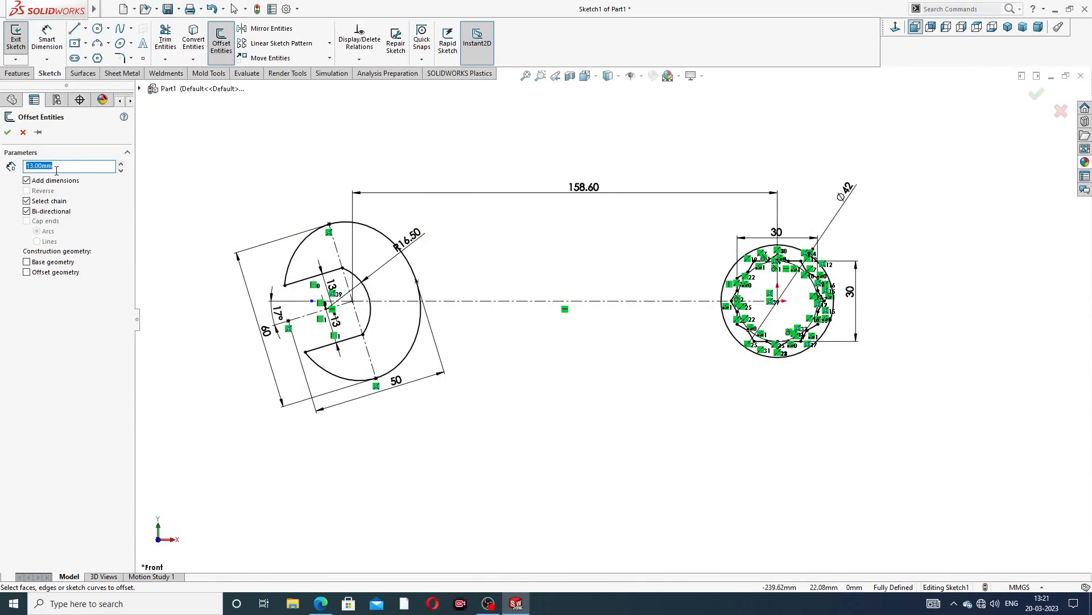
type("12")
left_click(495, 301)
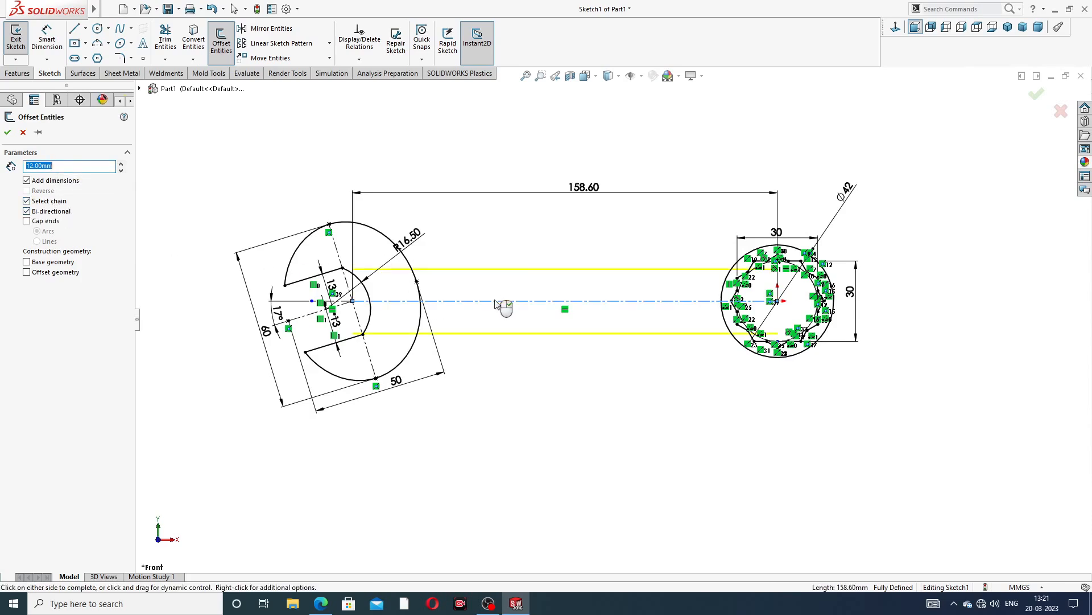
left_click(8, 132)
Trim the handle lines inside the jaw ellipse and the small overhang where the lower line meets the arc
scroll(417, 279, "up", 5)
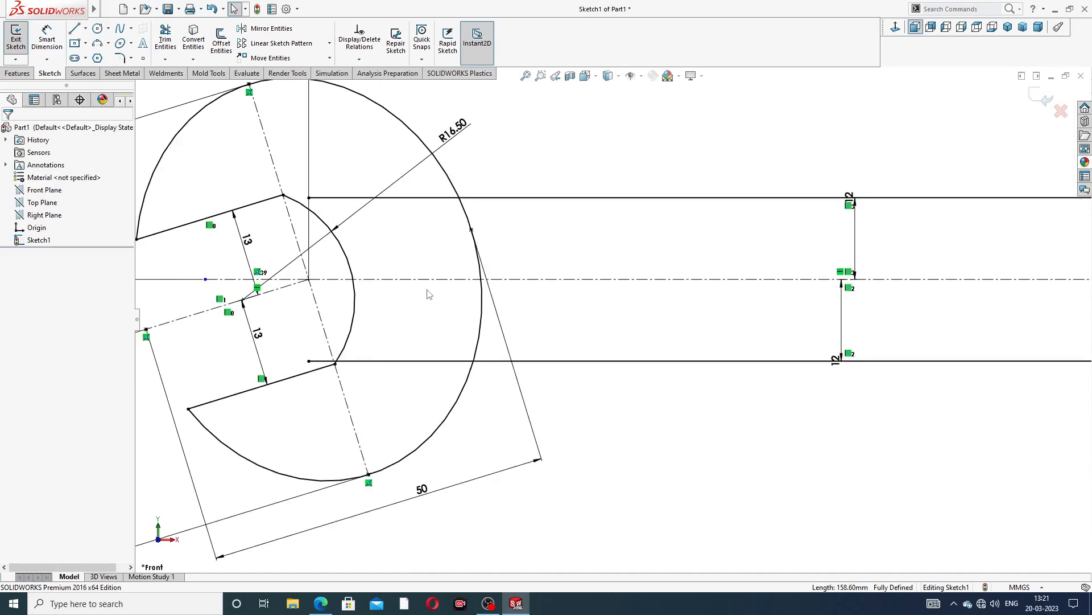
left_click(166, 42)
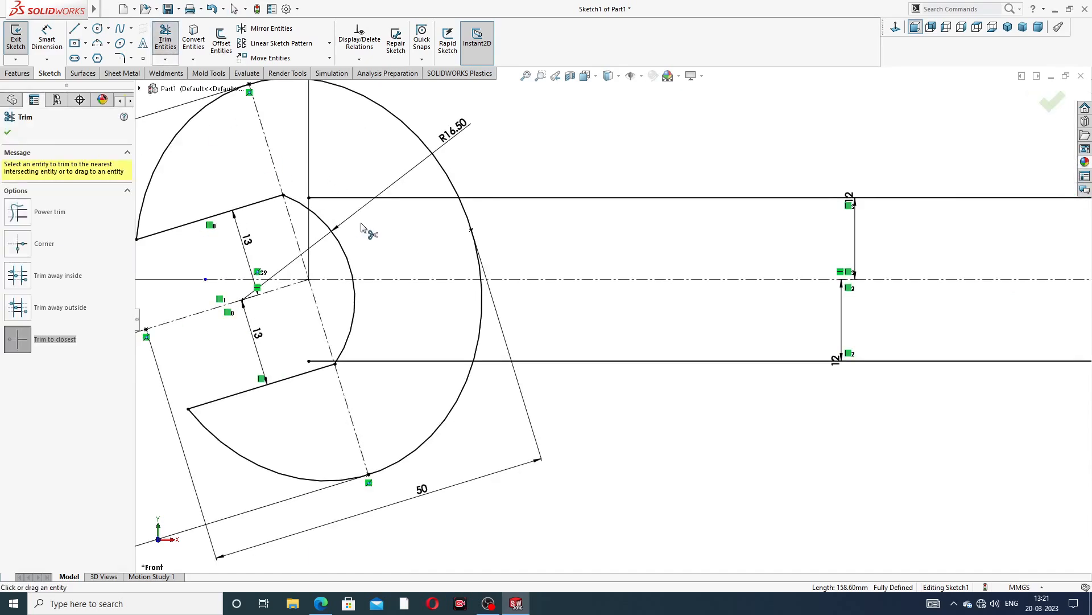
left_click(356, 199)
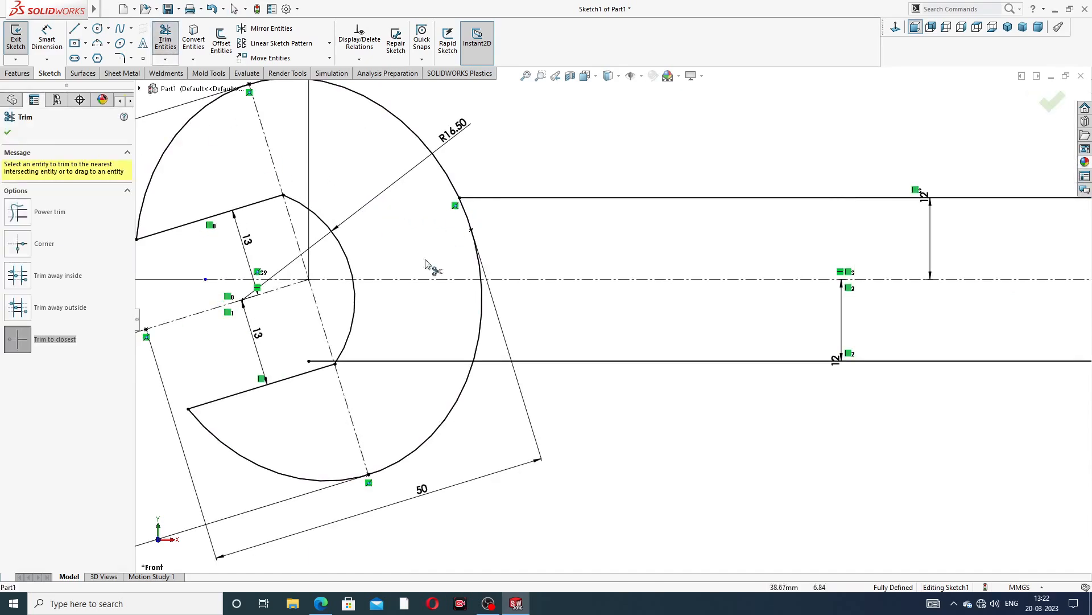
left_click(357, 366)
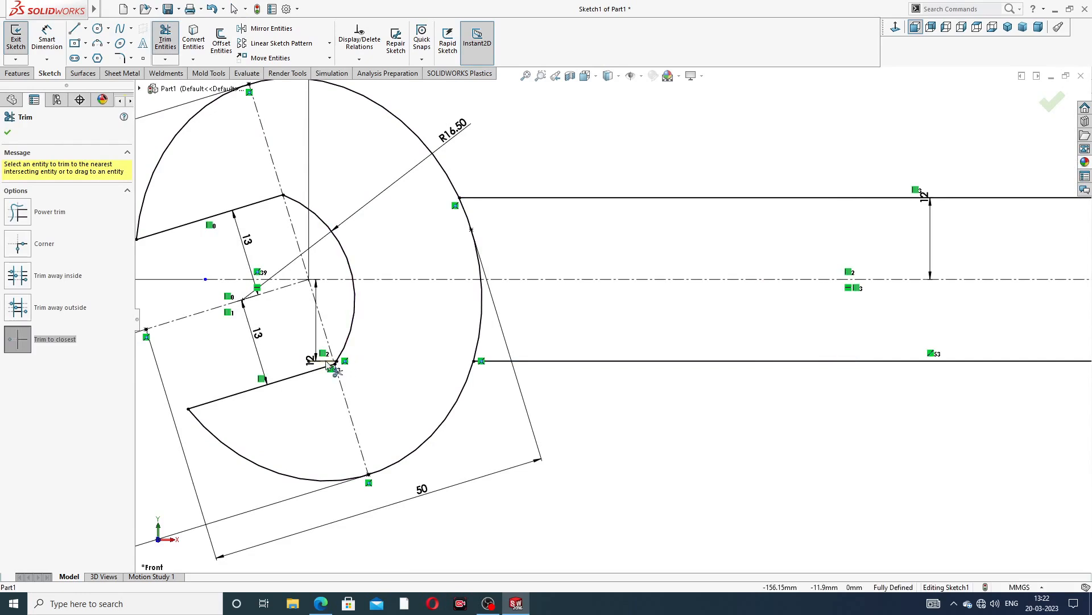
scroll(373, 360, "down", 2)
left_click(378, 354)
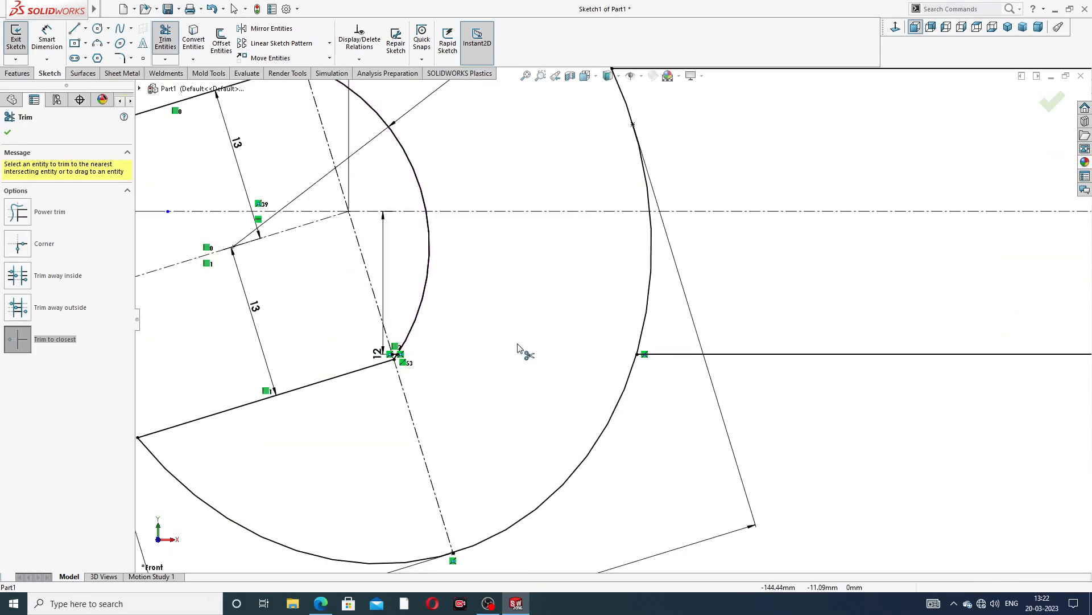
scroll(518, 345, "up", 2)
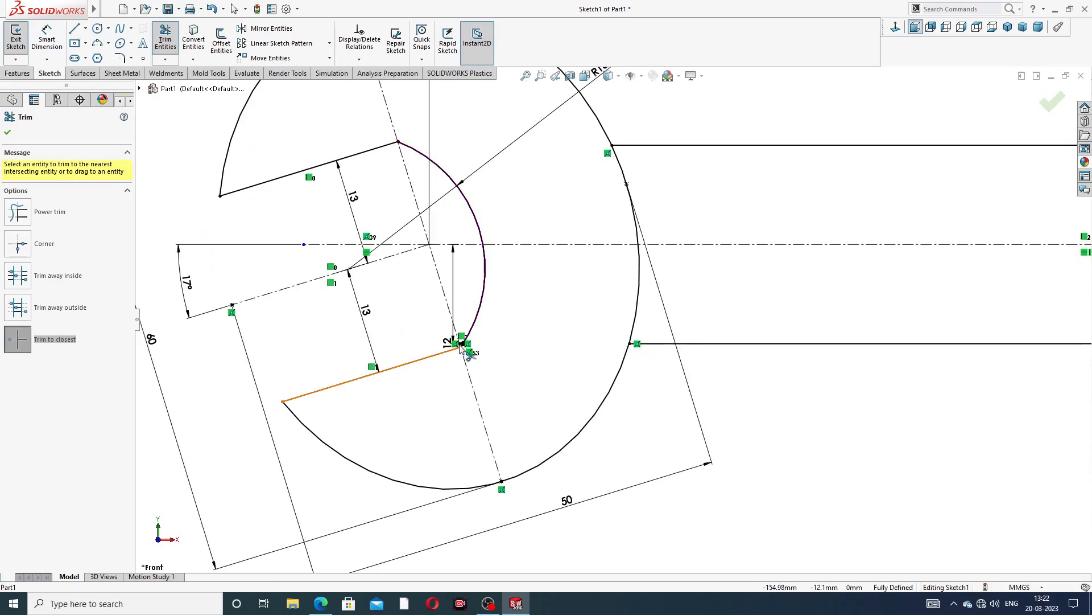
scroll(463, 349, "down", 4)
scroll(648, 313, "up", 1)
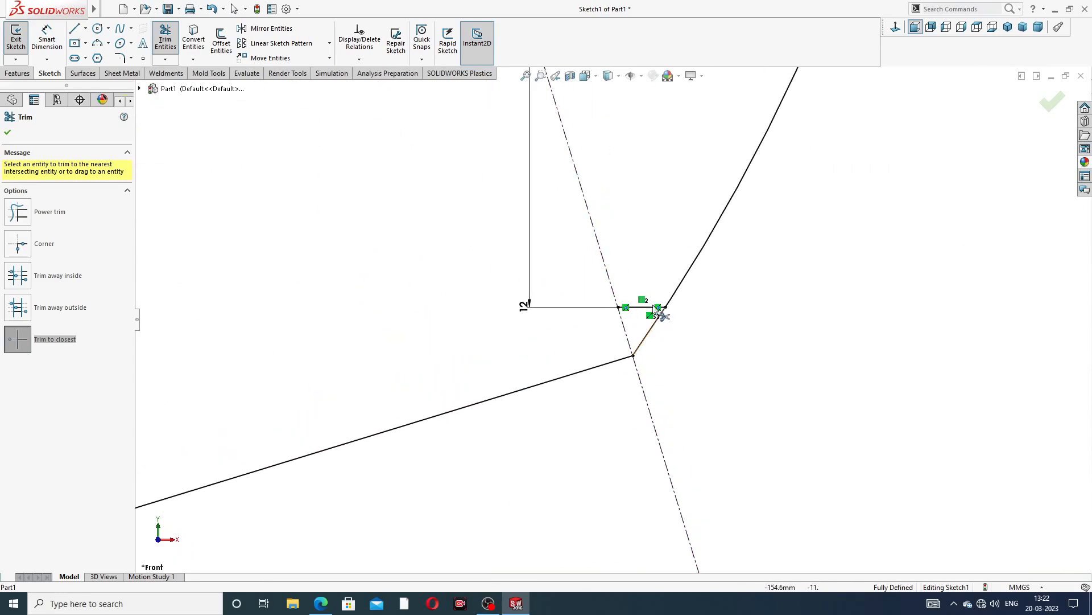
left_click(641, 309)
Trim the handle lines' ends inside the ring circle and close the Trim tool
scroll(726, 289, "down", 1)
scroll(769, 196, "up", 4)
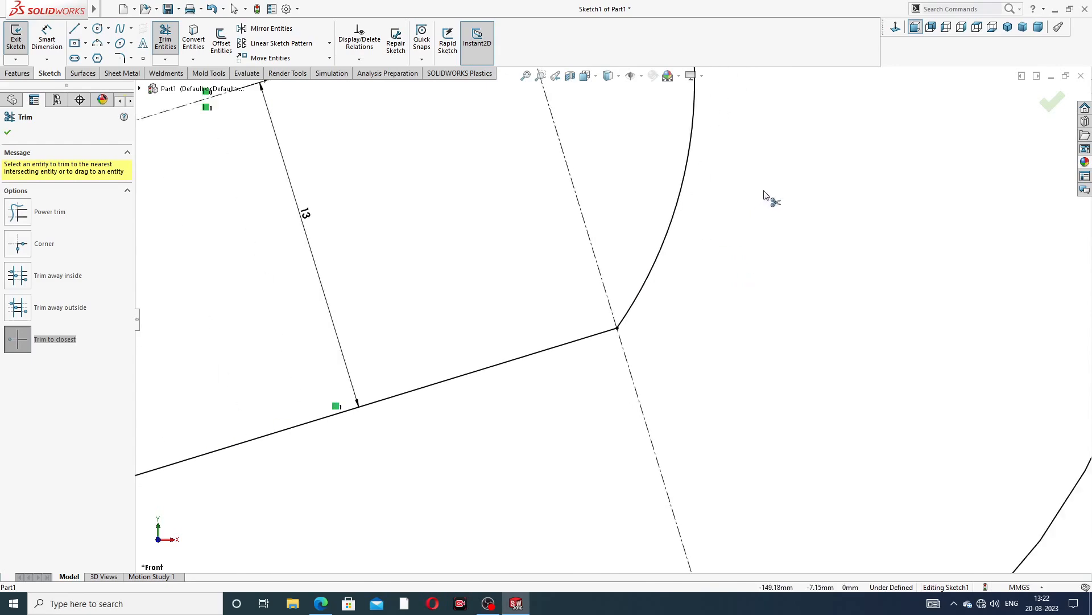
scroll(835, 301, "down", 1)
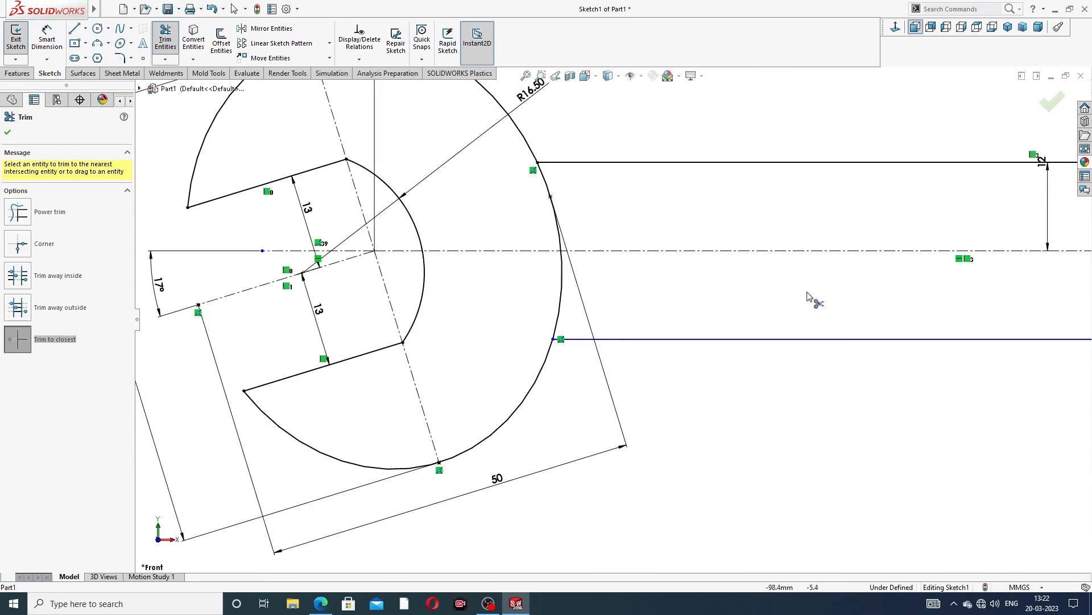
scroll(812, 297, "up", 4)
scroll(874, 308, "down", 5)
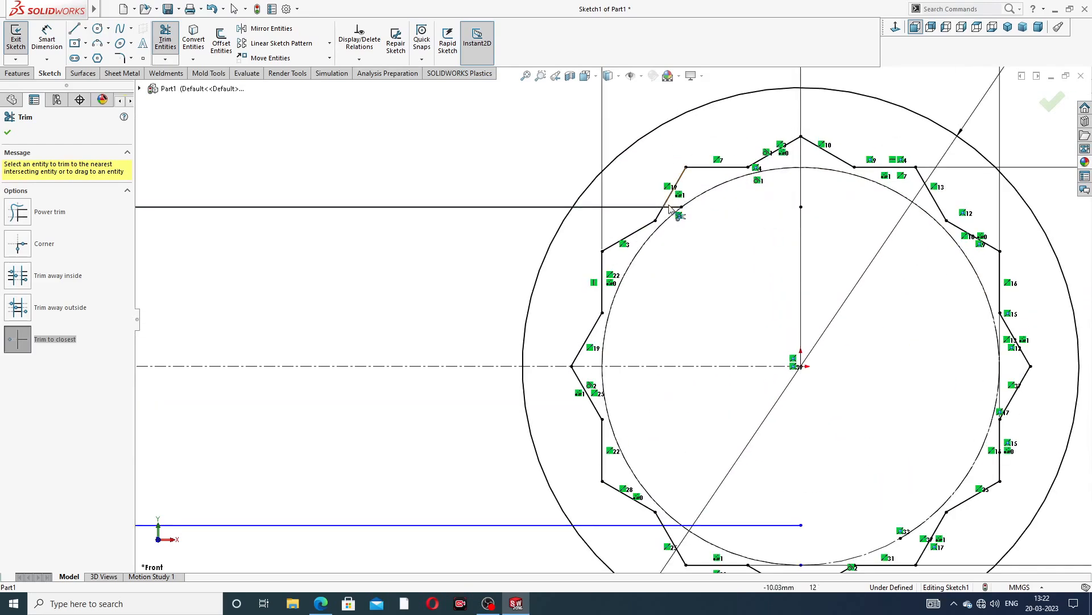
left_click(652, 207)
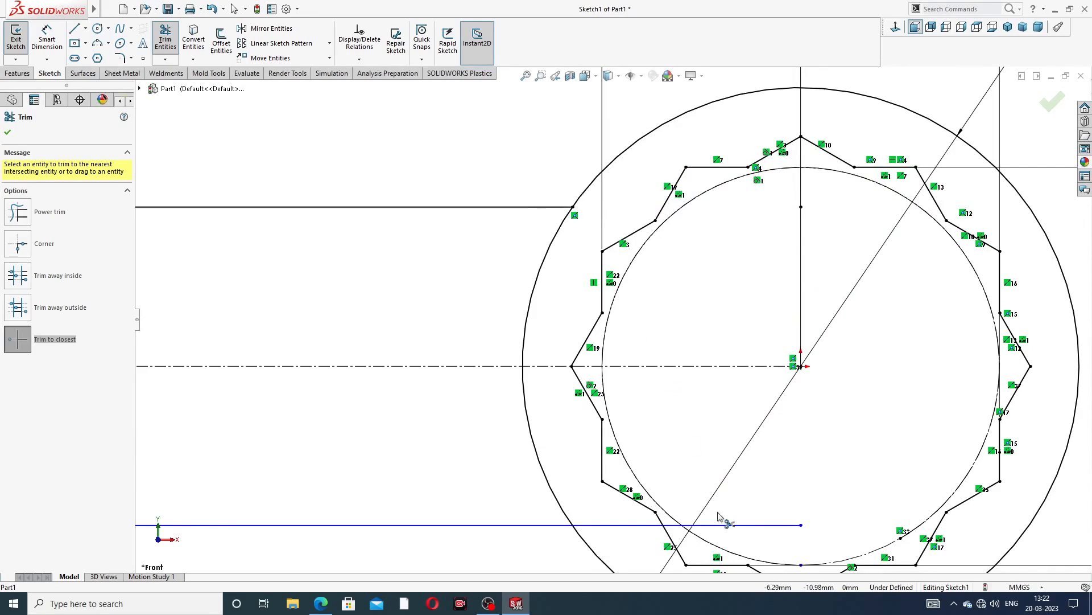
left_click(734, 524)
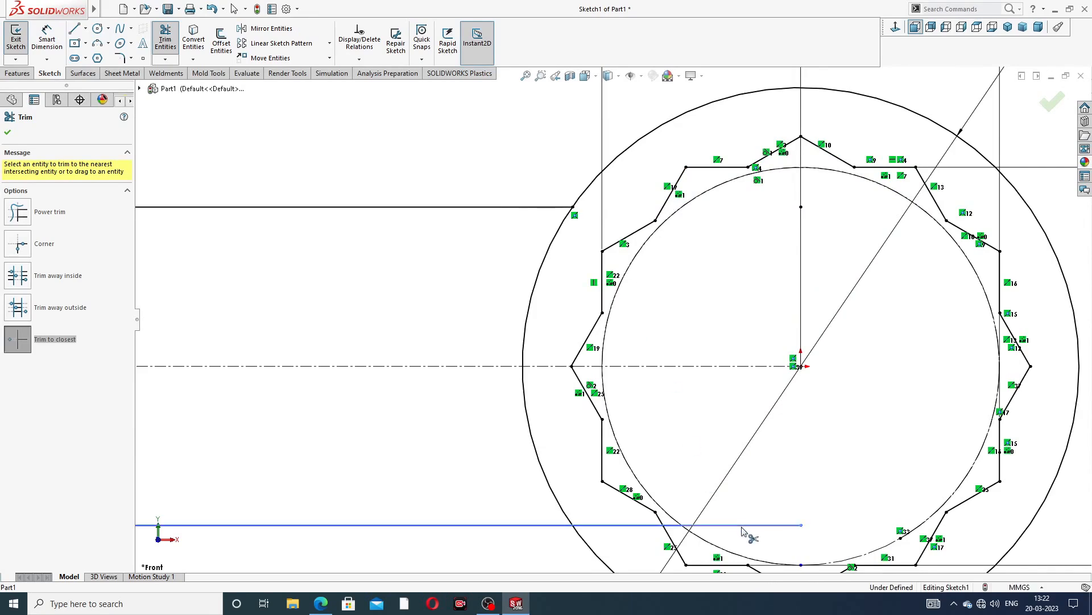
left_click(673, 525)
left_click(642, 525)
scroll(520, 461, "up", 5)
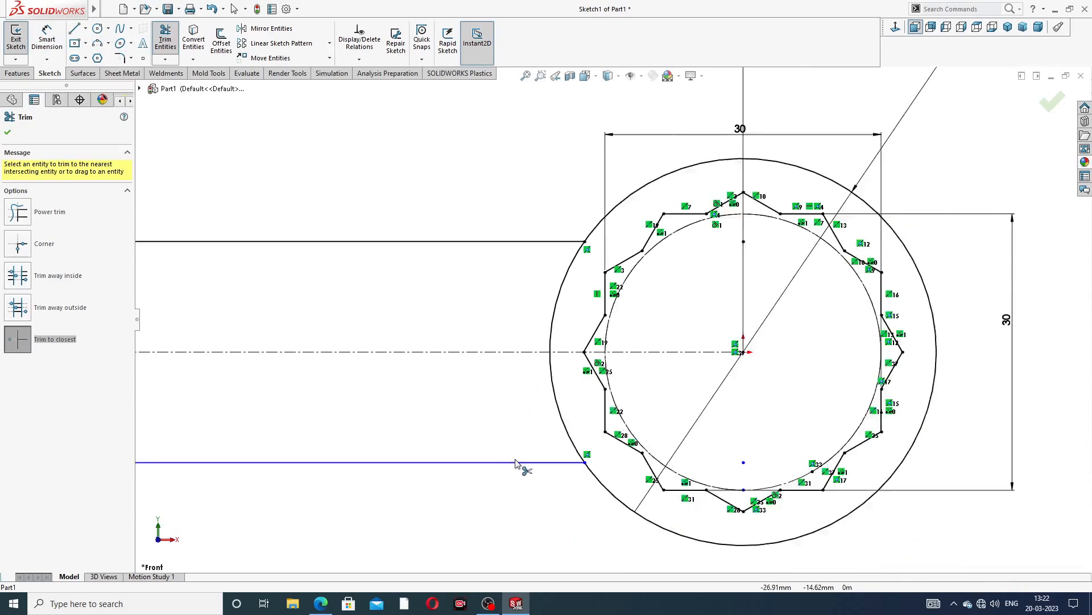
scroll(527, 367, "up", 3)
scroll(459, 371, "down", 4)
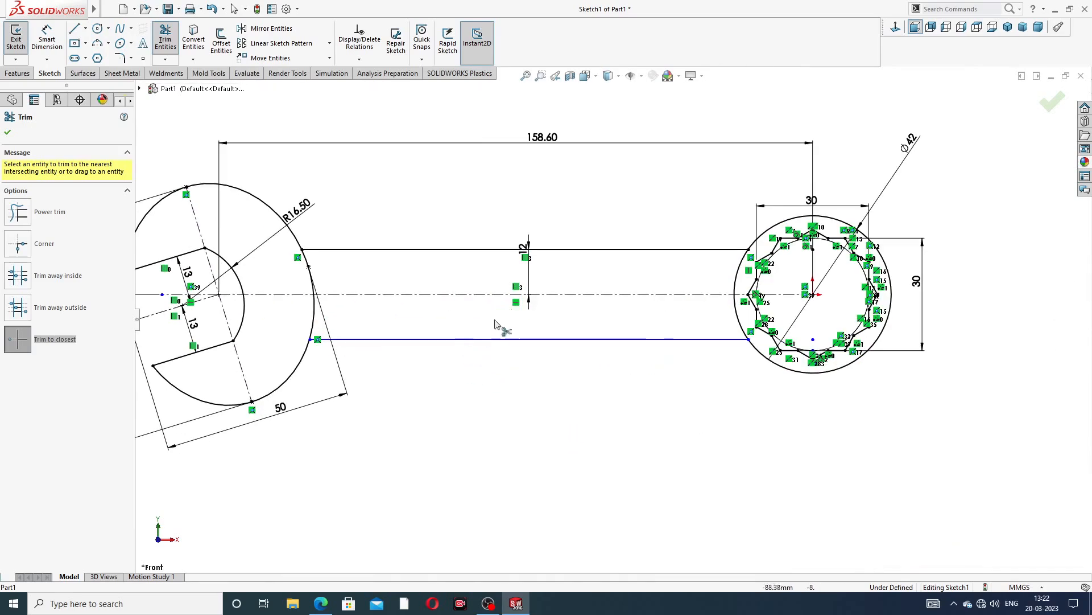
left_click(8, 133)
Dimension the lower handle line's distance from the centerline, then leave the dimension tool
left_click(46, 38)
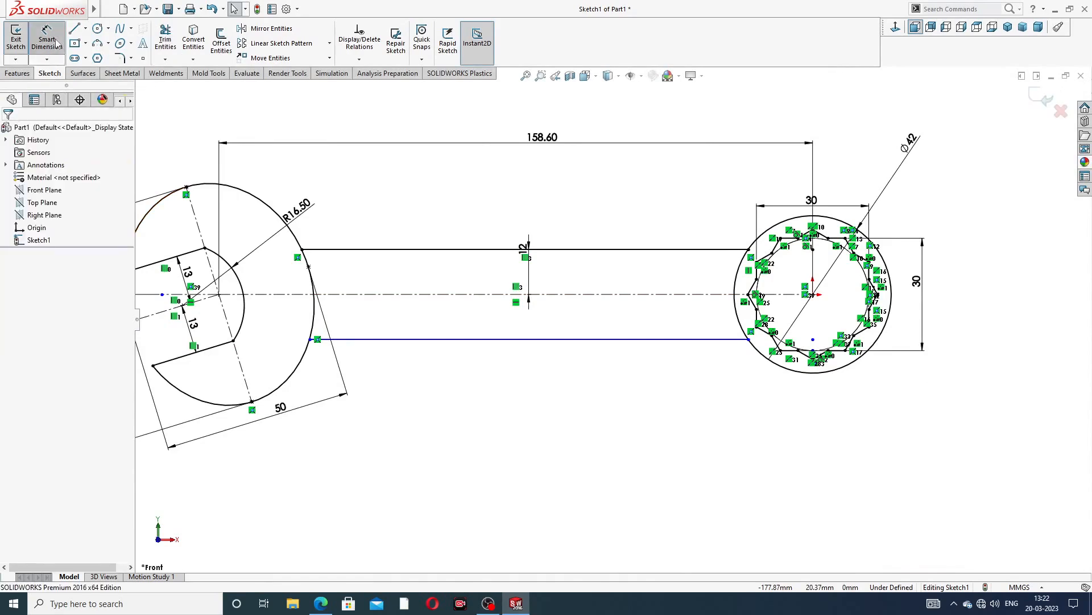
left_click(441, 298)
left_click(447, 339)
left_click(449, 324)
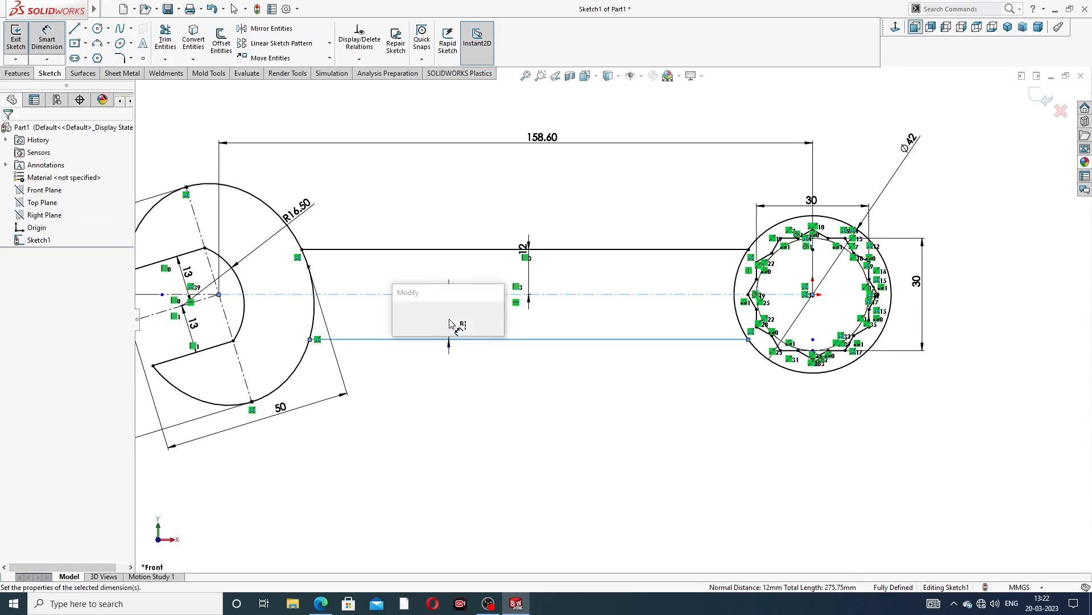
left_click(399, 317)
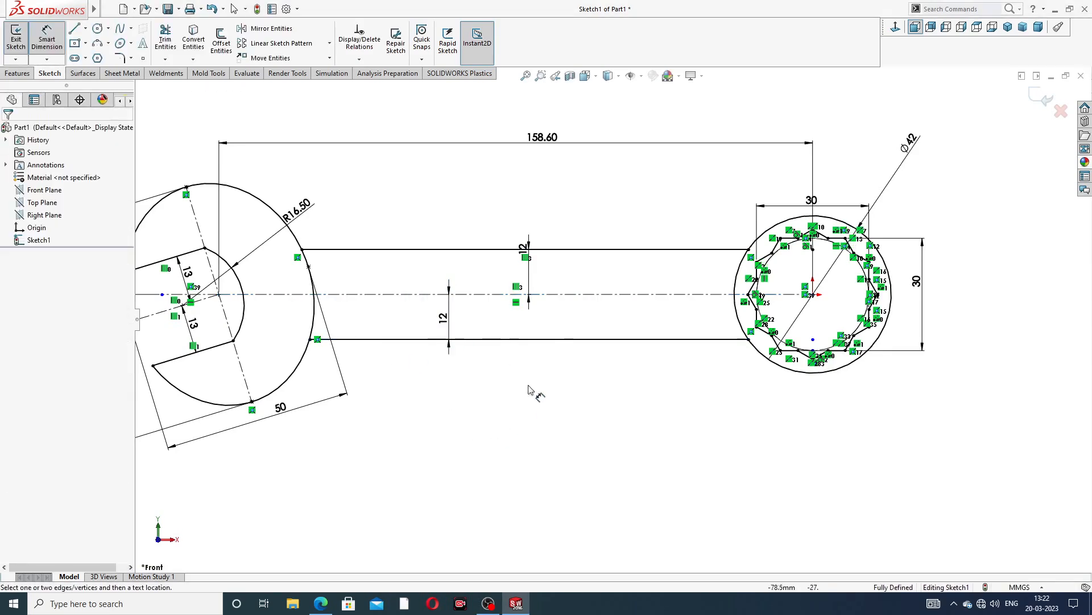
left_click(511, 264)
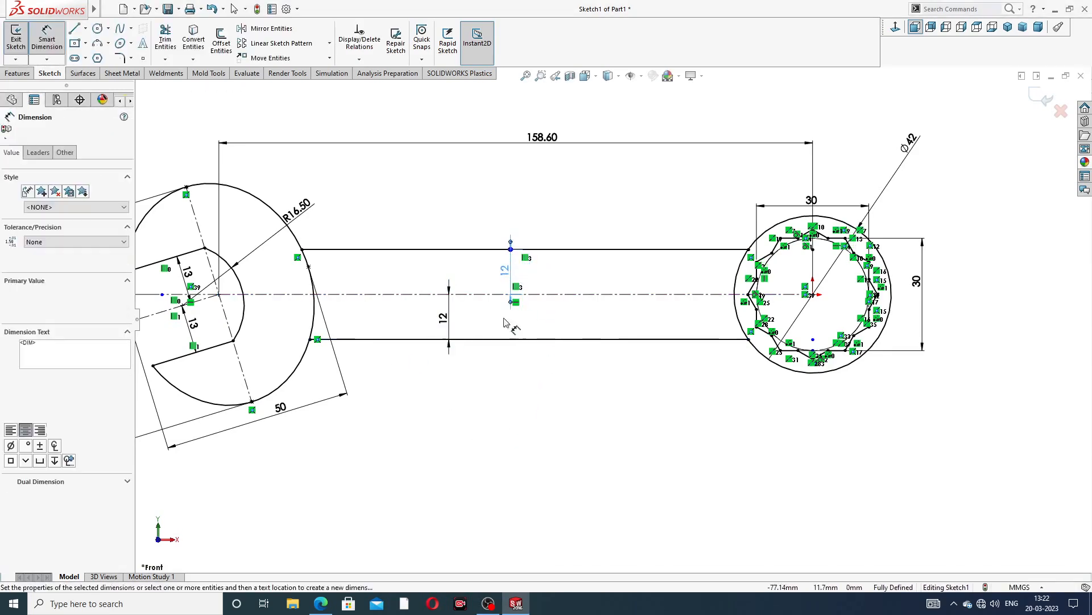
scroll(533, 361, "up", 3)
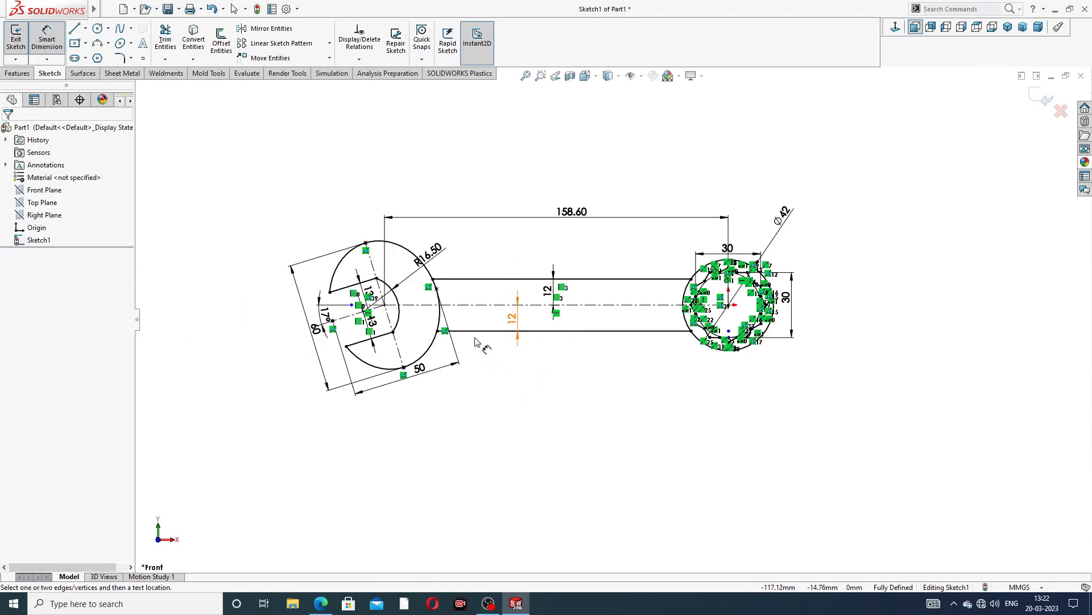
scroll(415, 350, "down", 3)
right_click(726, 149)
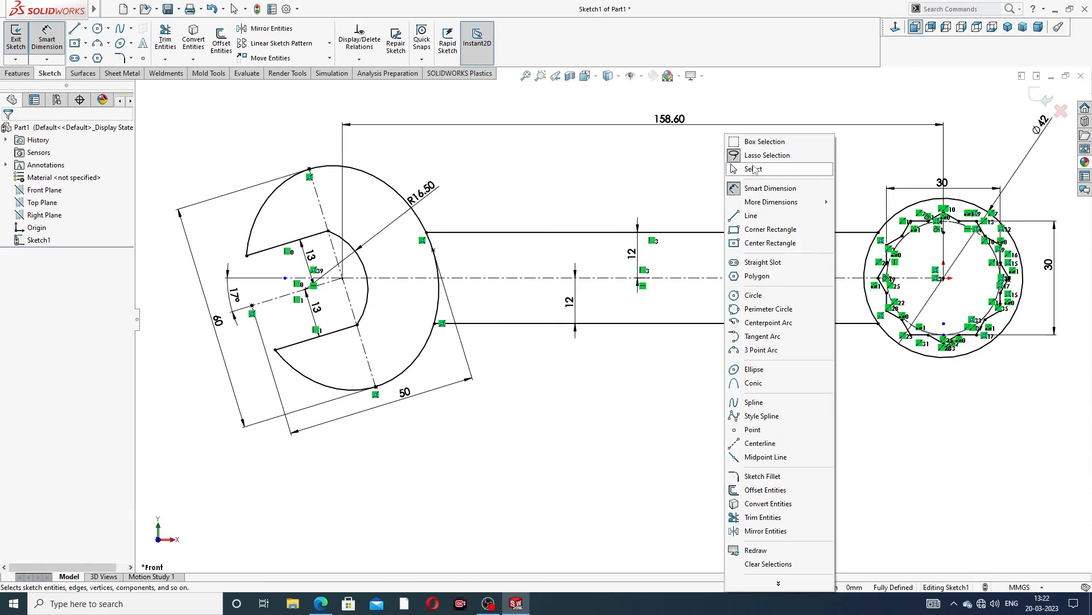
left_click(756, 169)
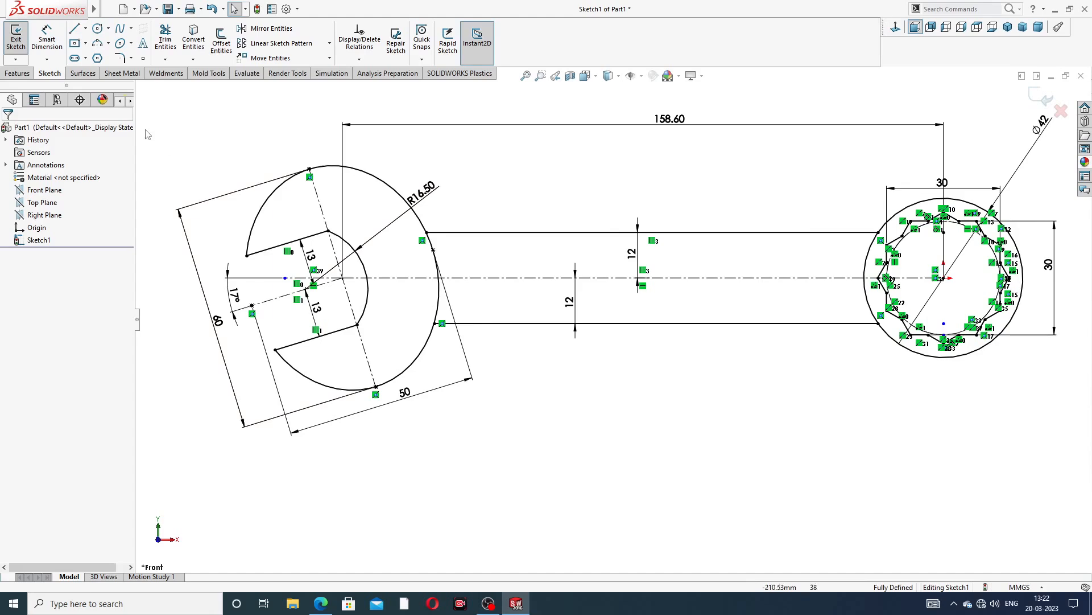
Boss-extrude the jaw and ring regions of the sketch 10 mm with the Mid Plane end condition
left_click(17, 73)
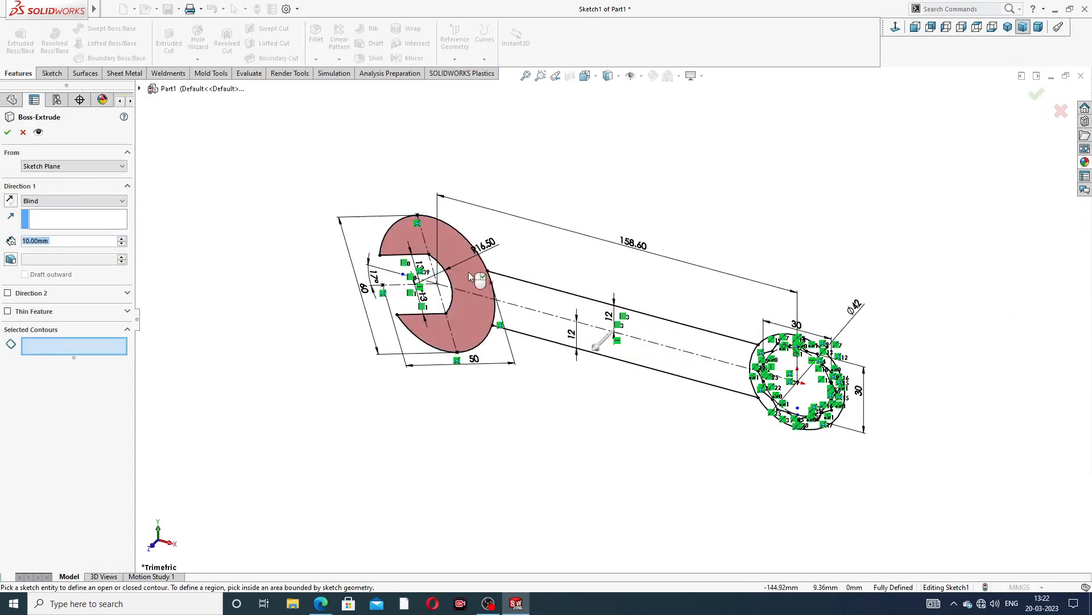
left_click(469, 271)
scroll(805, 370, "down", 5)
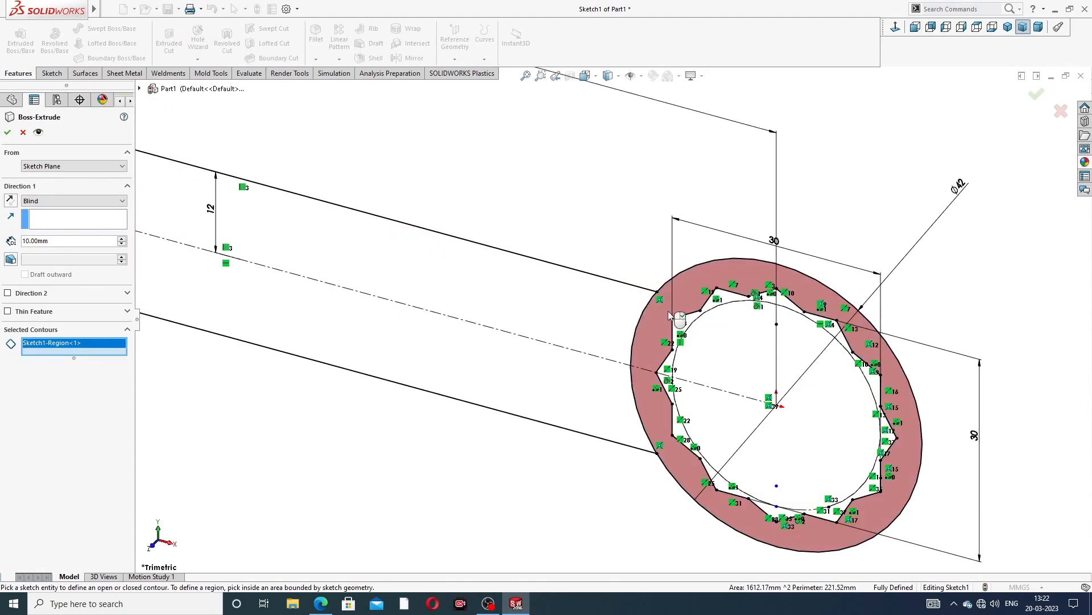
left_click(668, 310)
scroll(589, 364, "up", 3)
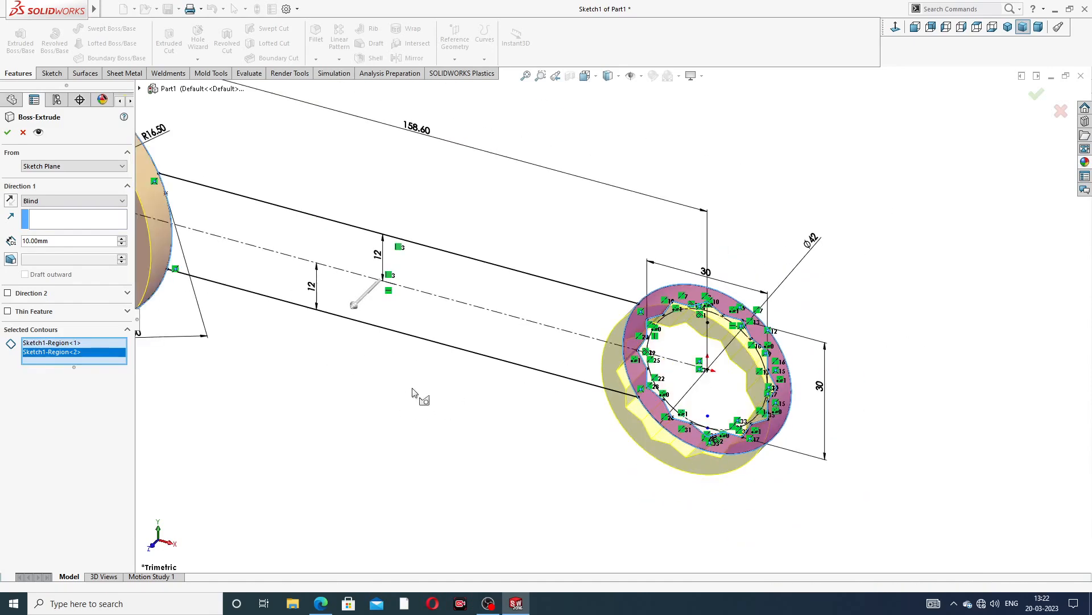
scroll(398, 421, "up", 3)
left_click(72, 200)
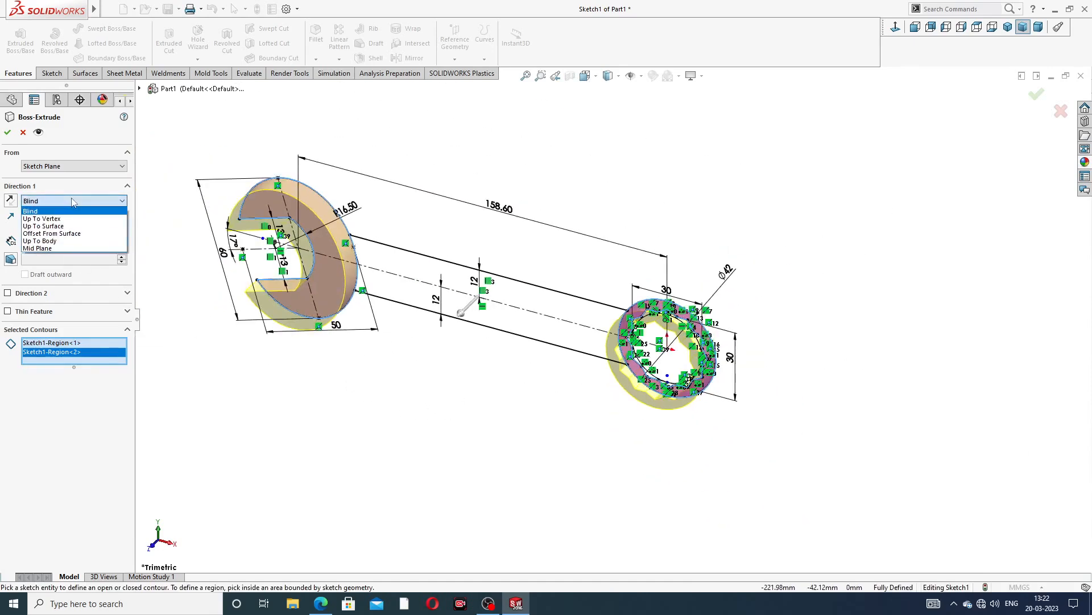
left_click(63, 248)
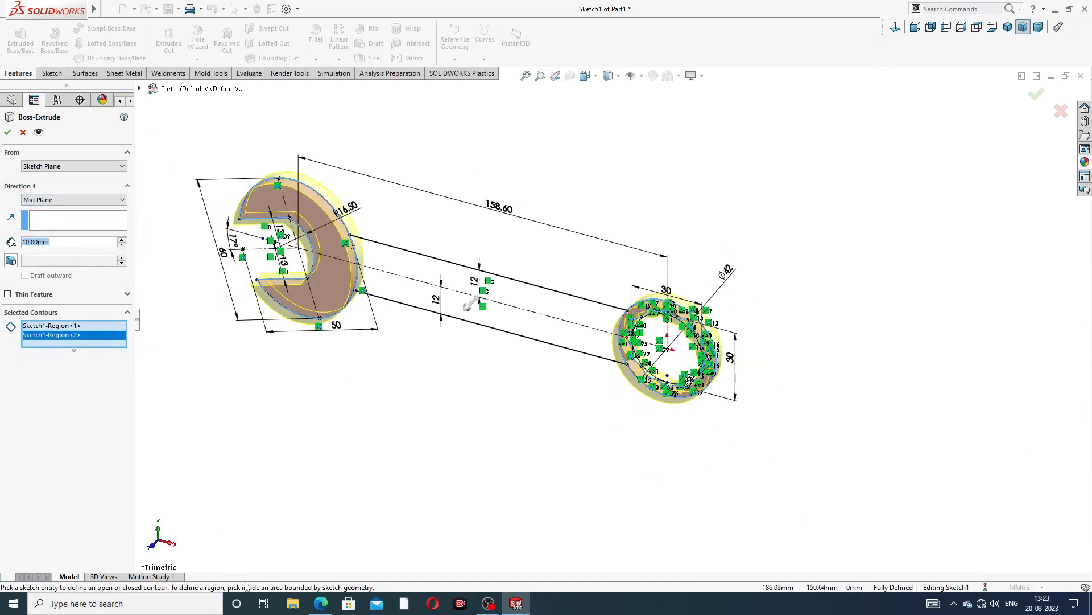
left_click(320, 604)
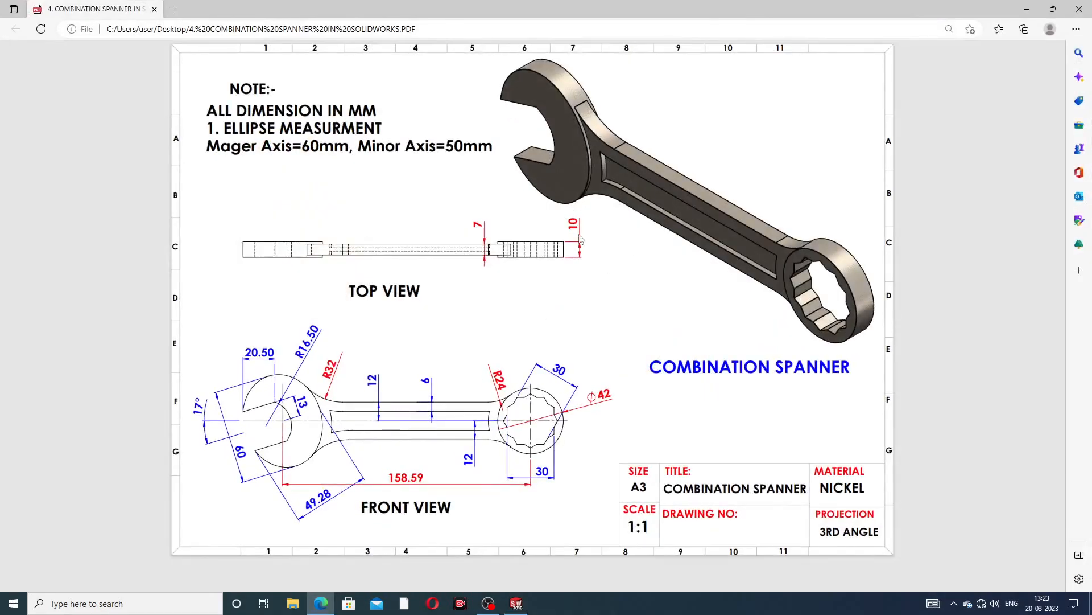
left_click(314, 602)
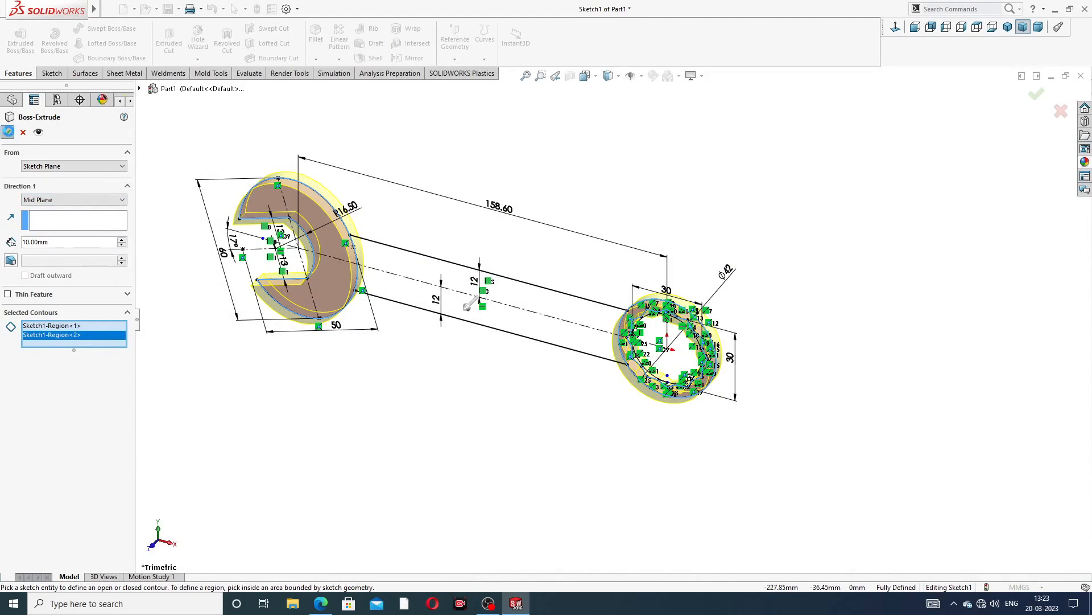
left_click(7, 132)
left_click(195, 307)
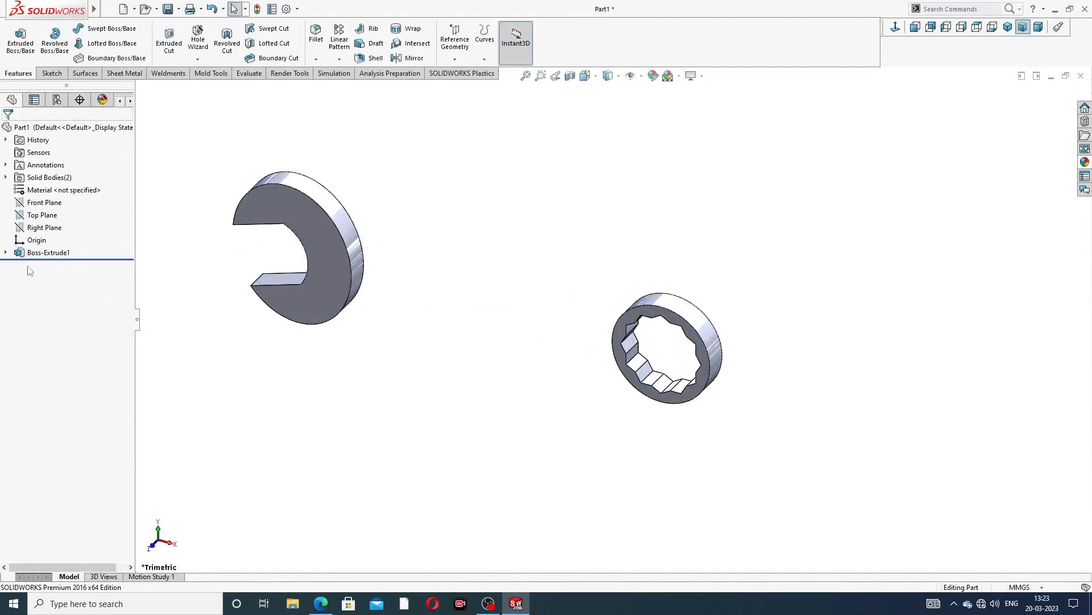
Boss-extrude the handle region of the same sketch 7 mm with the Mid Plane end condition
left_click(6, 252)
left_click(43, 265)
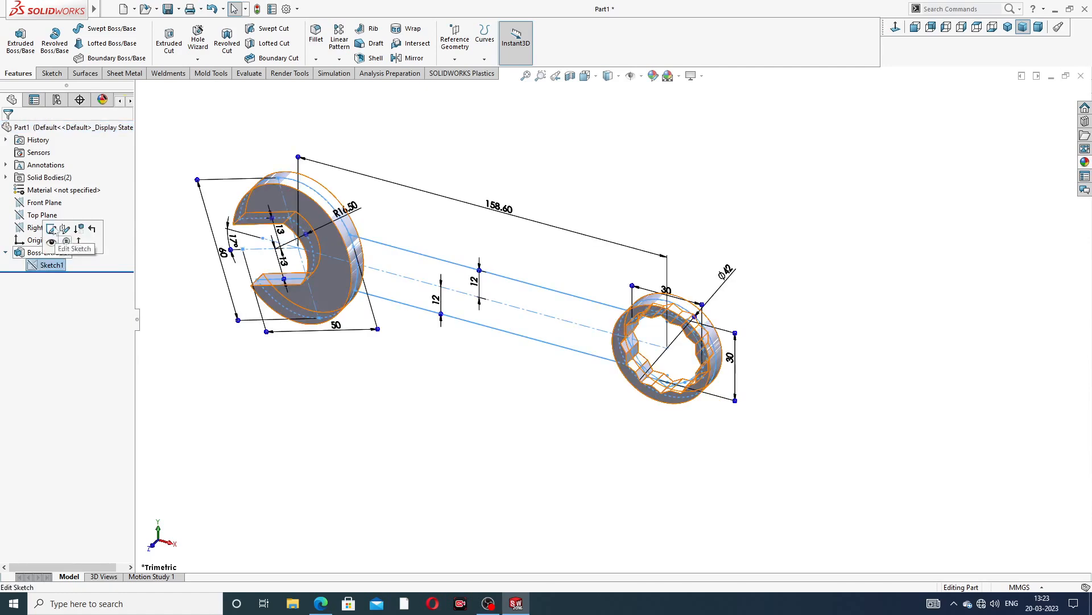
left_click(20, 40)
left_click(444, 283)
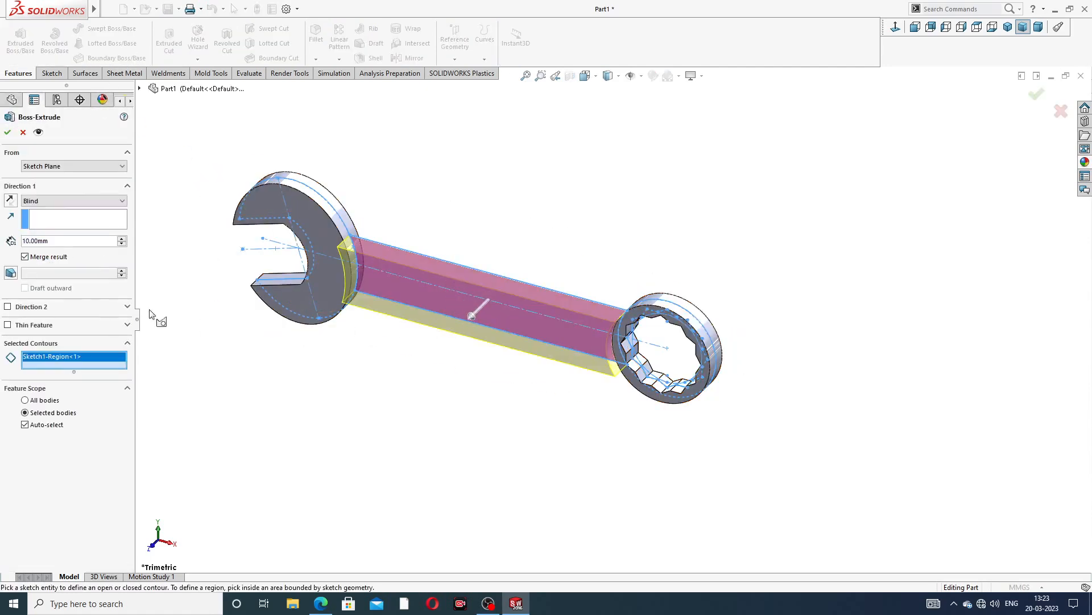
left_click(103, 201)
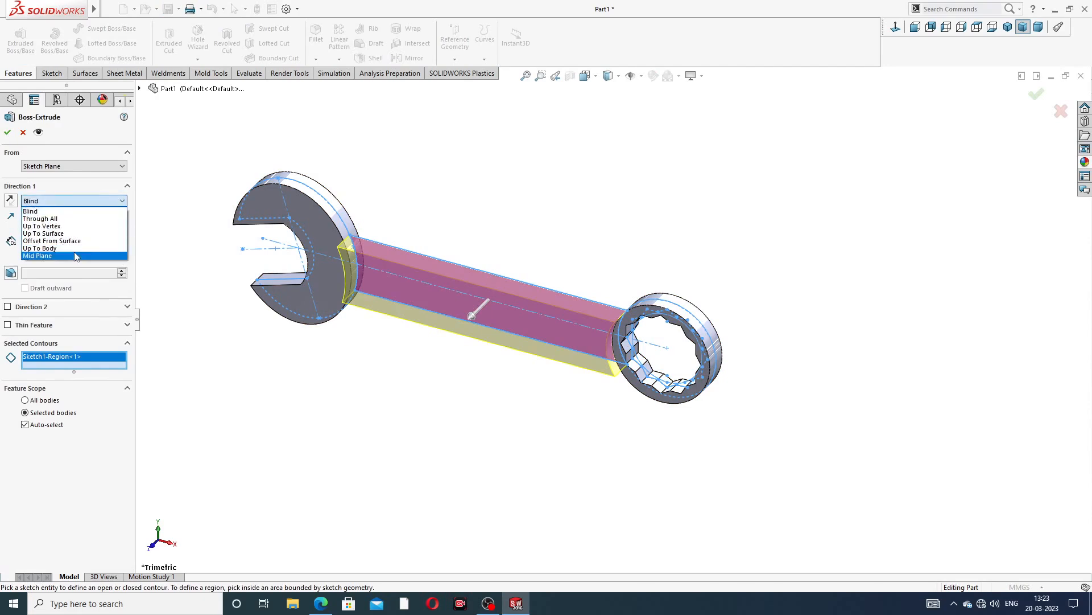
left_click(75, 256)
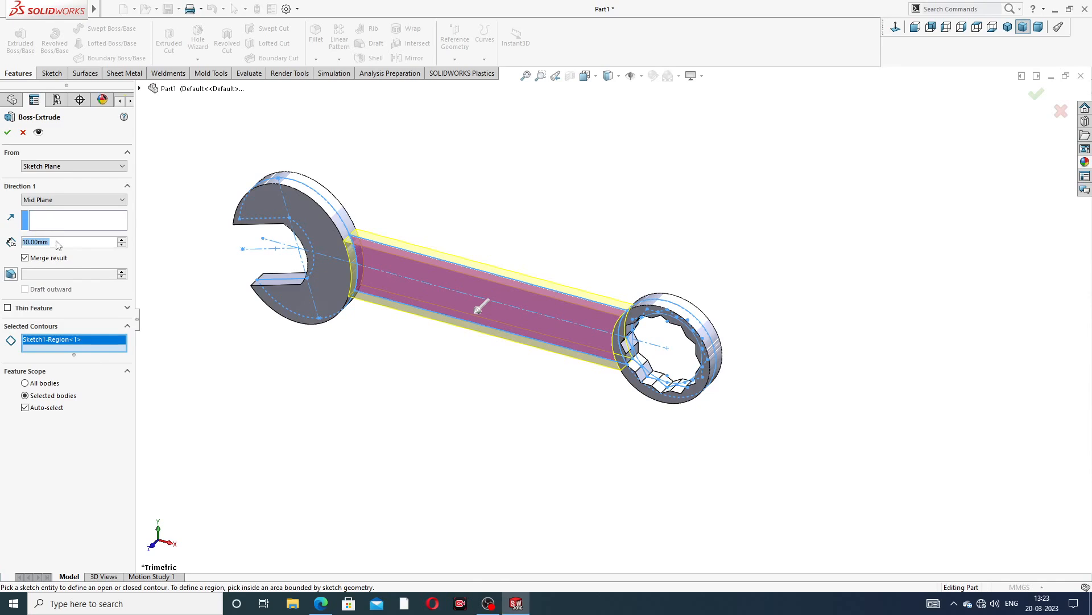
type("7")
key("Return")
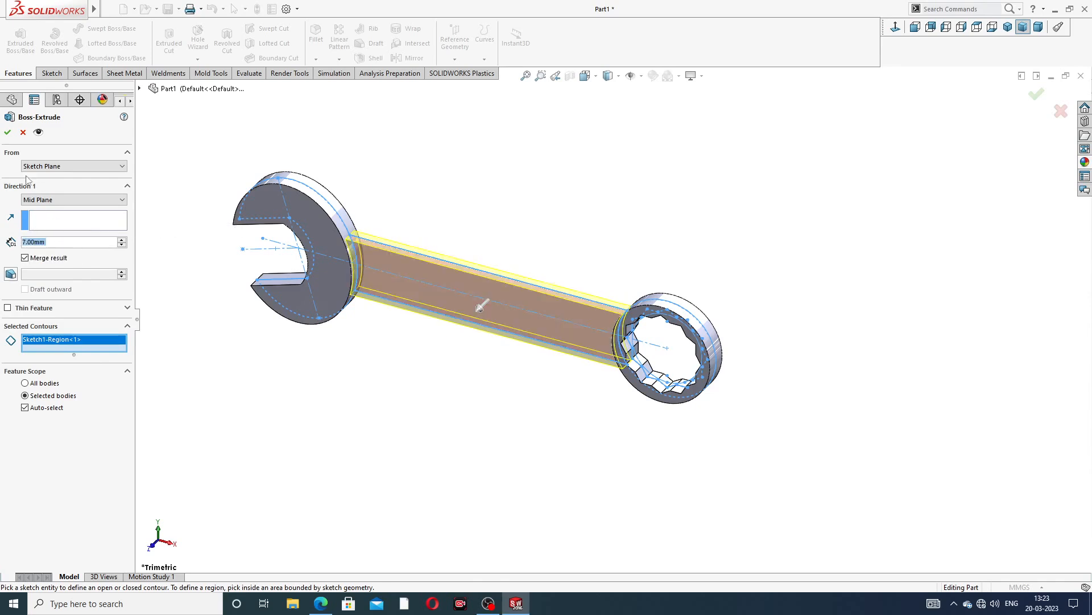
left_click(7, 133)
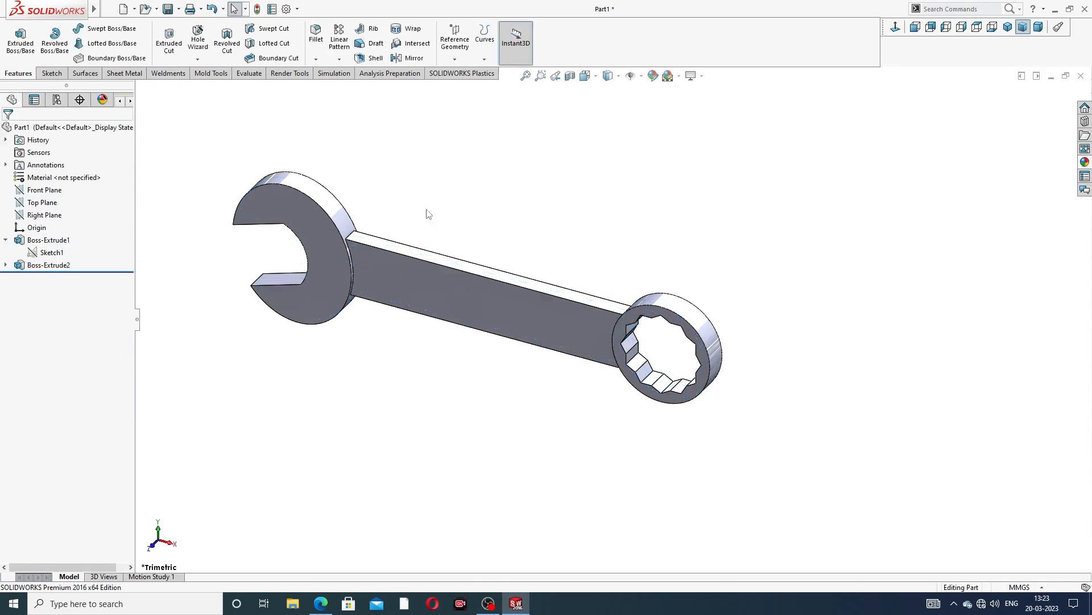
Apply the polished nickel appearance to the spanner
middle_click_drag(438, 363, 429, 293)
scroll(505, 297, "up", 3)
scroll(430, 312, "down", 3)
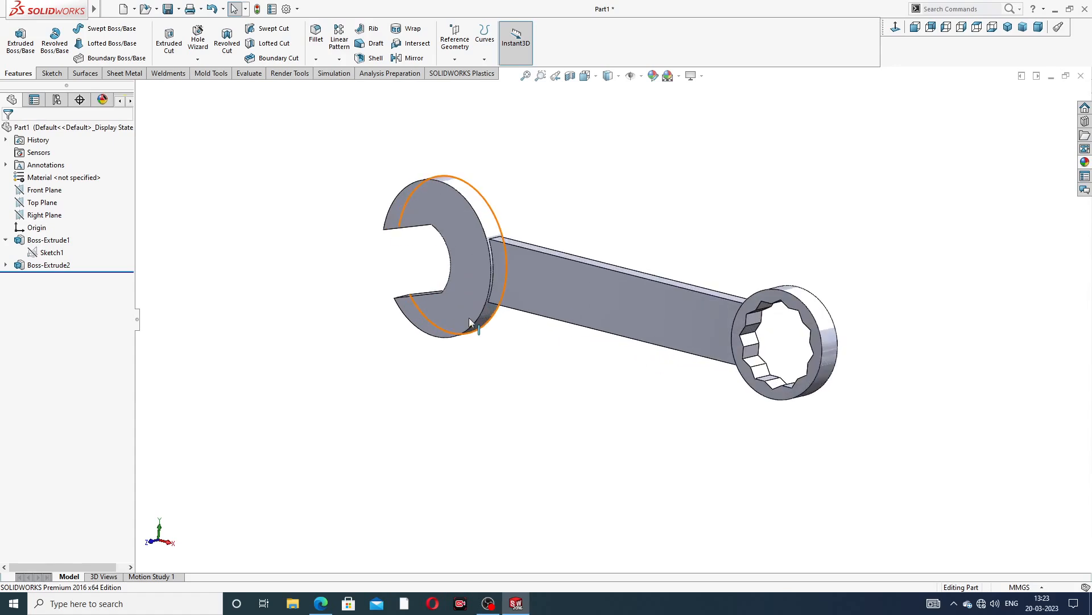
left_click(1085, 162)
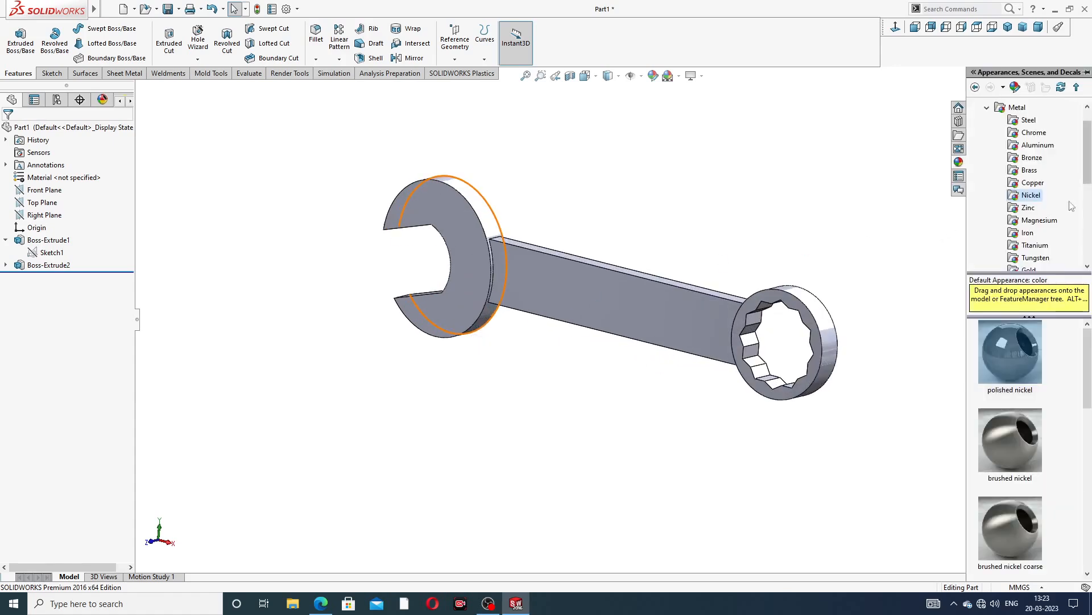
double_click(1020, 353)
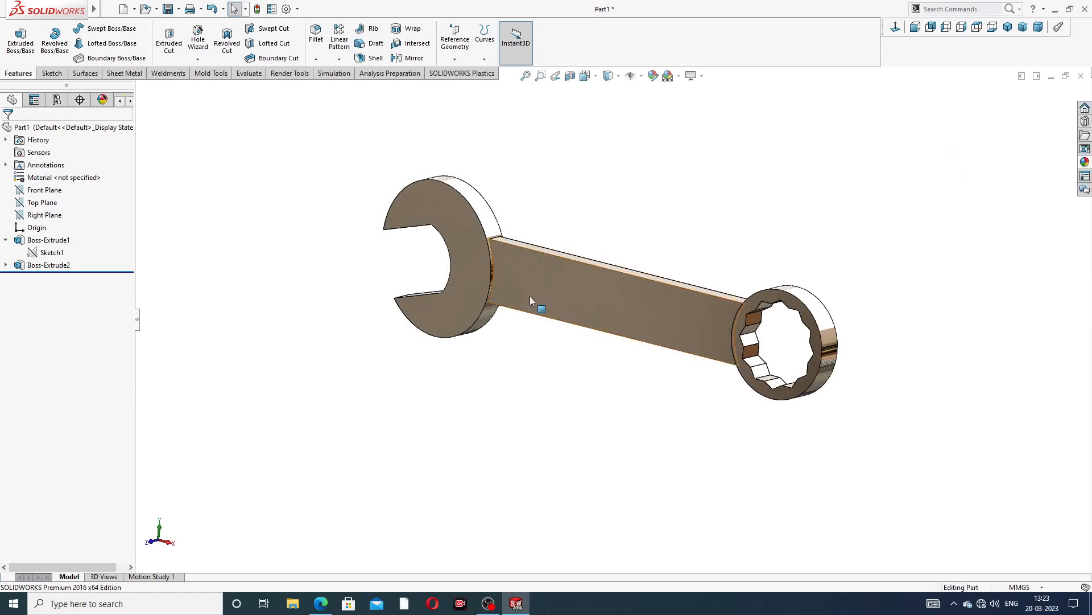
Inspect the spanner in isometric view and compare it with the drawing
mouse_move(530, 295)
middle_mouse_down()
mouse_move(564, 359)
mouse_move(534, 454)
middle_mouse_up()
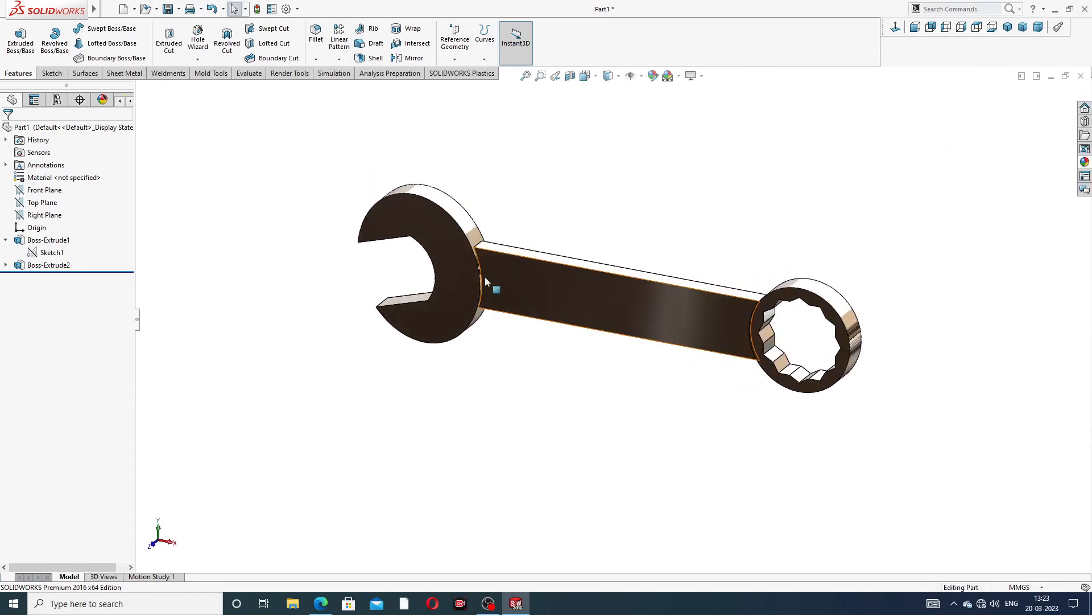
scroll(485, 277, "down", 3)
scroll(709, 186, "up", 2)
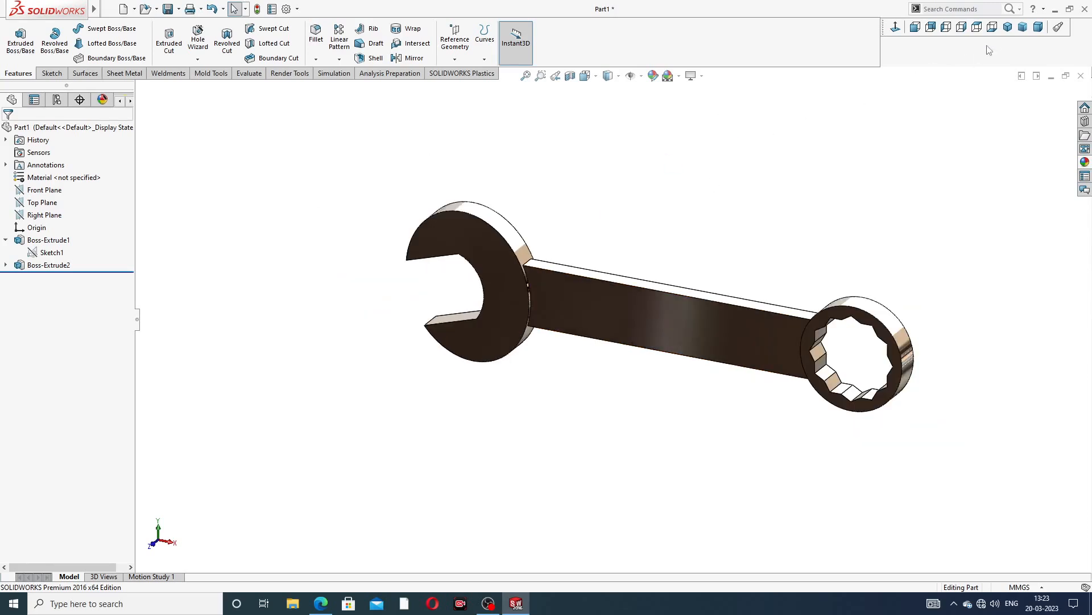
left_click(1007, 28)
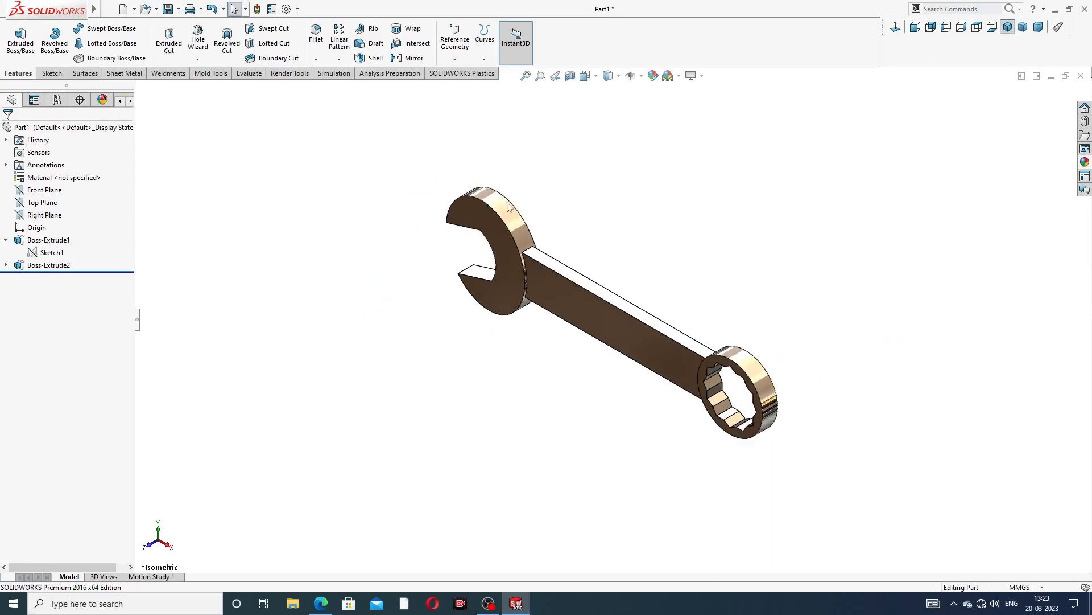
left_click(321, 603)
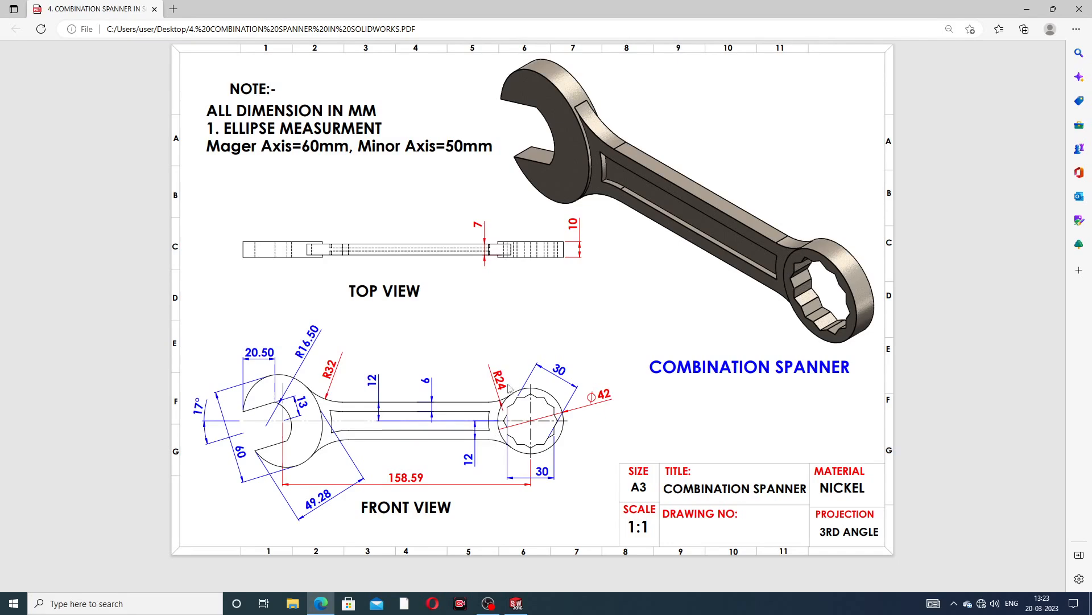
left_click(323, 602)
scroll(450, 271, "down", 2)
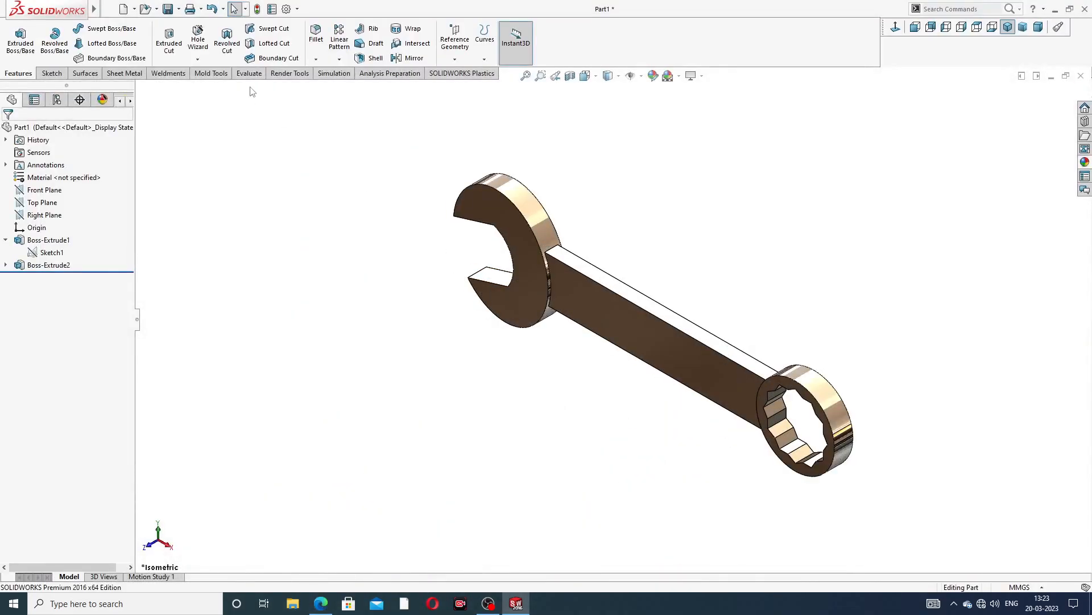
Fillet the two edges where the handle meets the jaw with a 32 mm radius
left_click(316, 34)
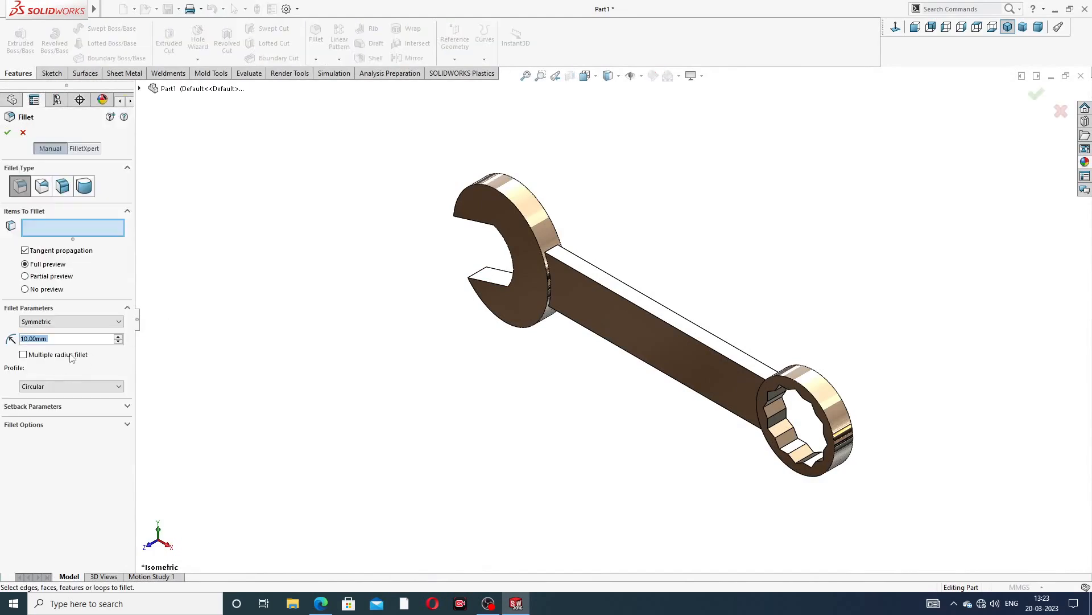
type("32")
key("Return")
scroll(509, 352, "down", 3)
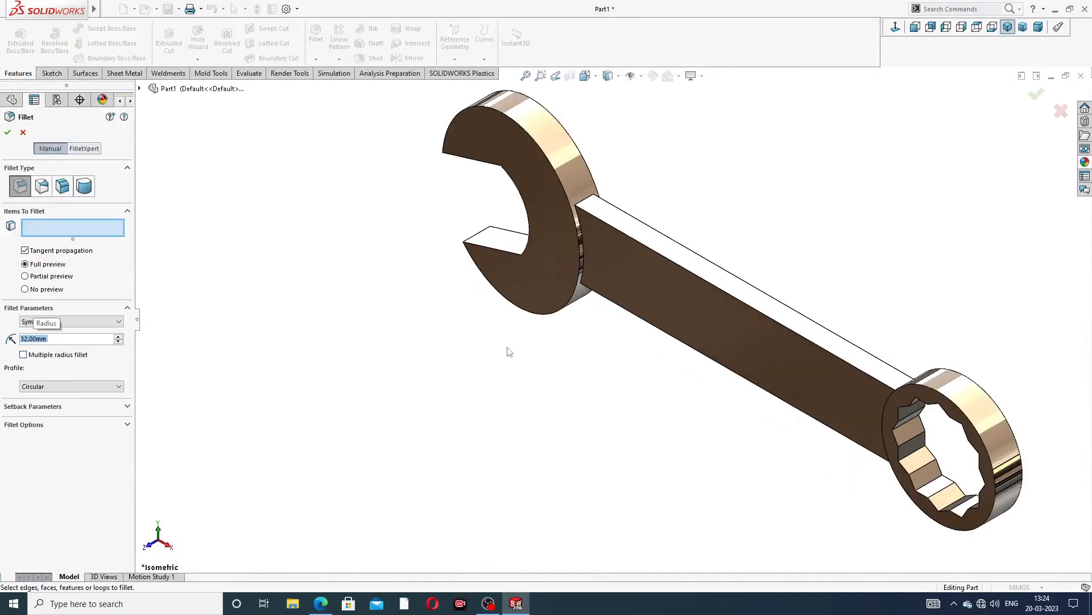
left_click(590, 202)
scroll(630, 369, "down", 5)
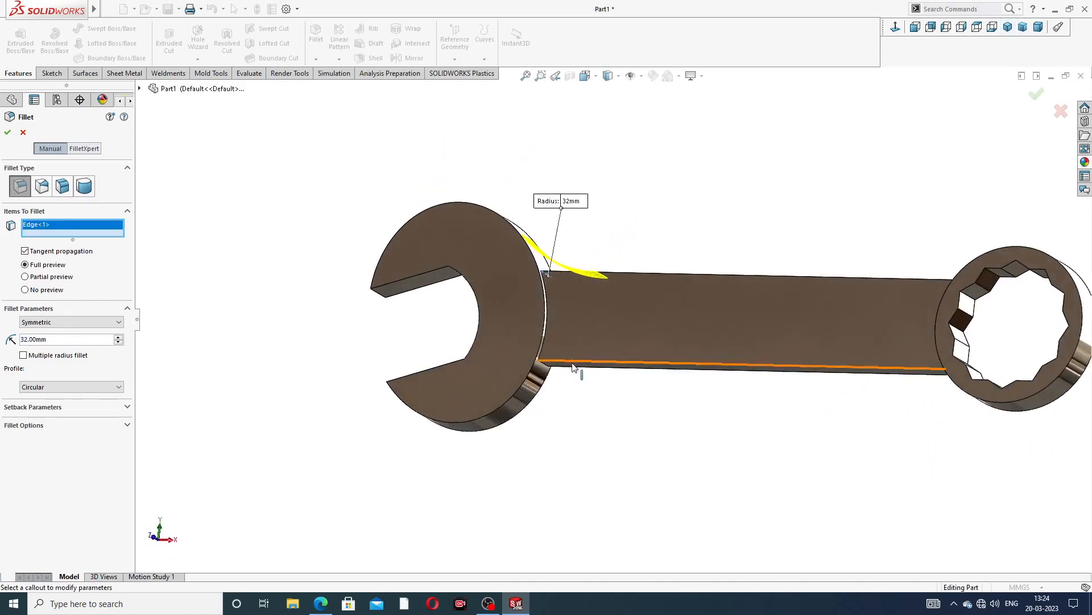
left_click(531, 367)
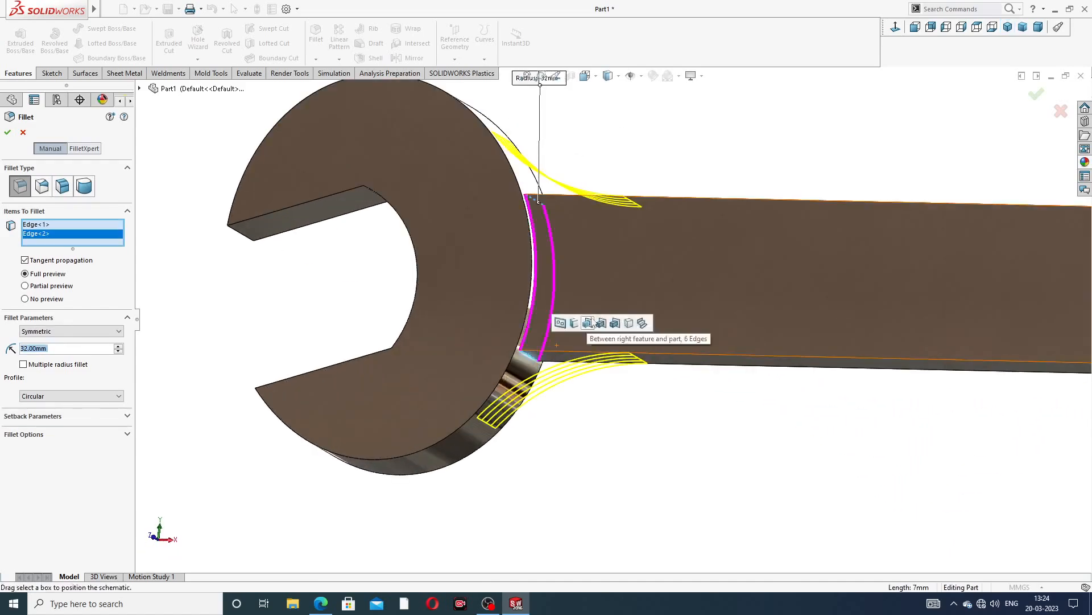
scroll(742, 192, "up", 5)
left_click(1035, 93)
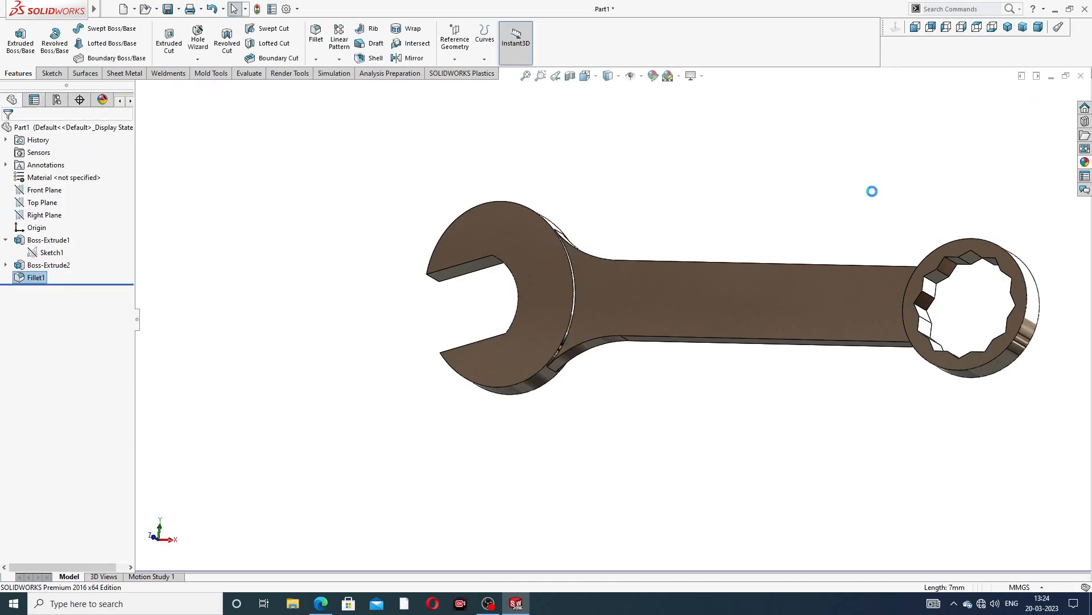
Fillet the two edges where the handle meets the ring with a 24 mm radius
middle_click_drag(643, 177, 586, 290)
left_click(321, 46)
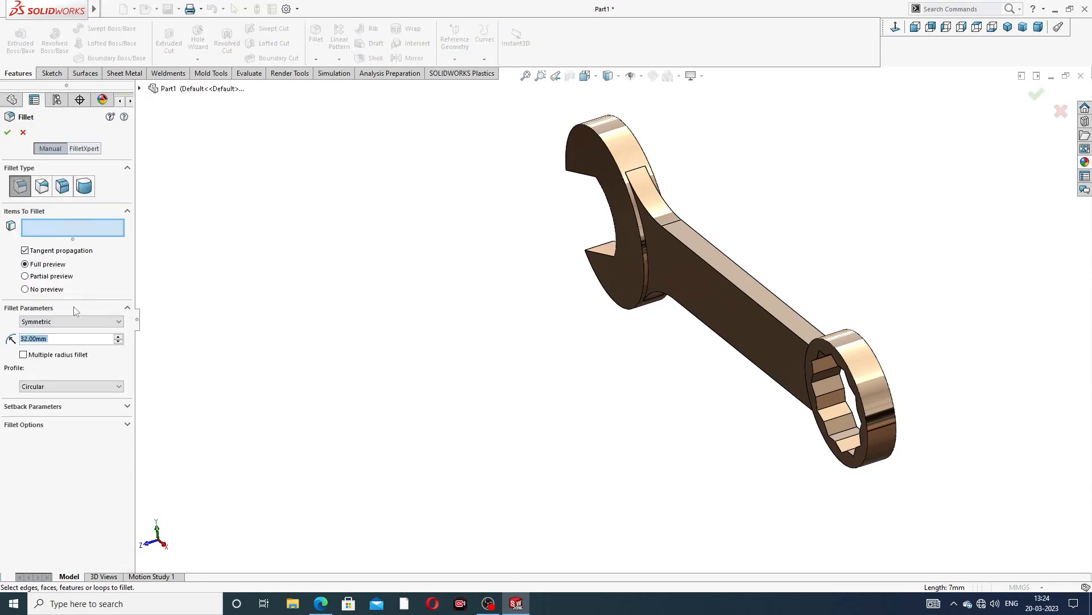
type("24")
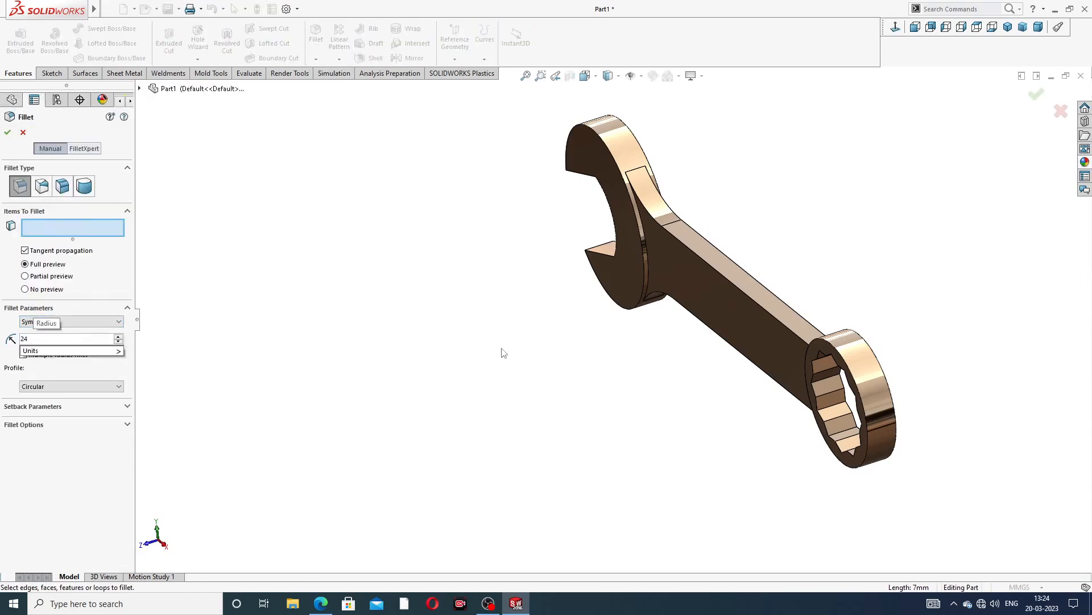
key("Return")
scroll(873, 319, "down", 5)
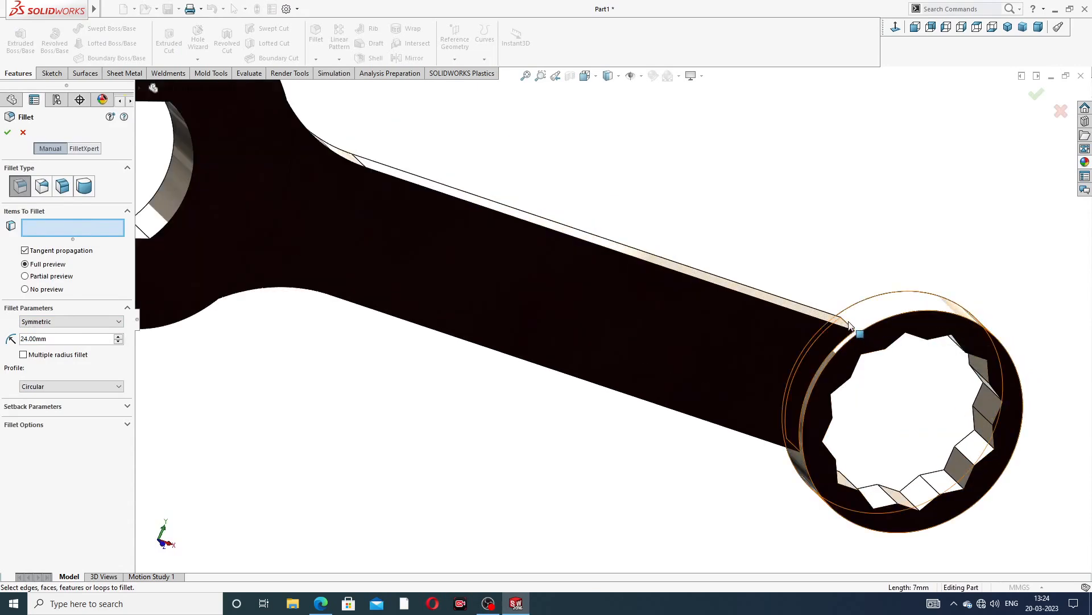
middle_click_drag(793, 239, 763, 280)
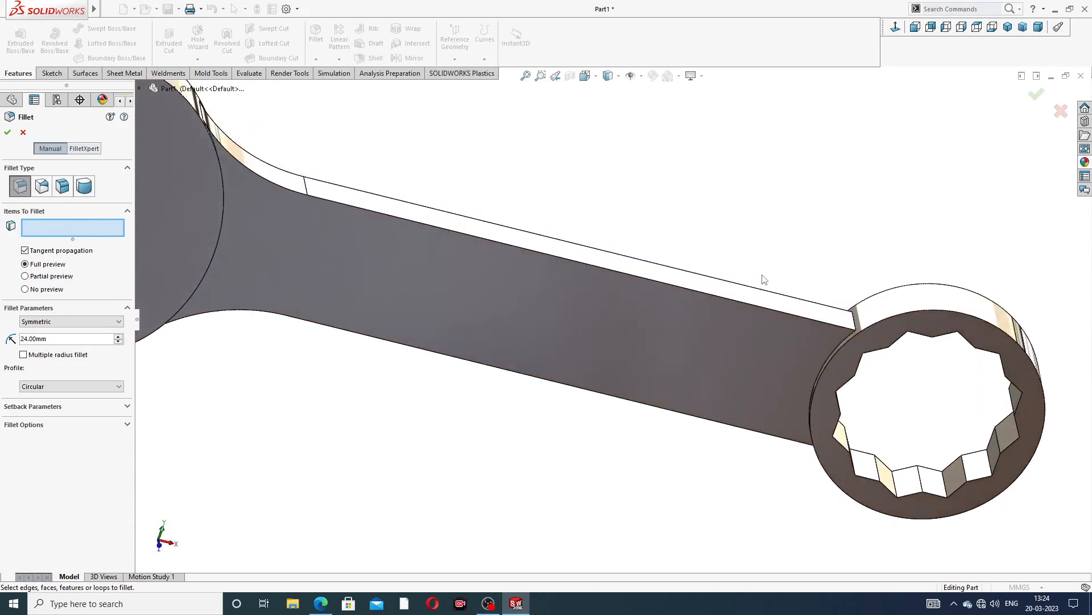
left_click(856, 327)
middle_click_drag(853, 316, 812, 464)
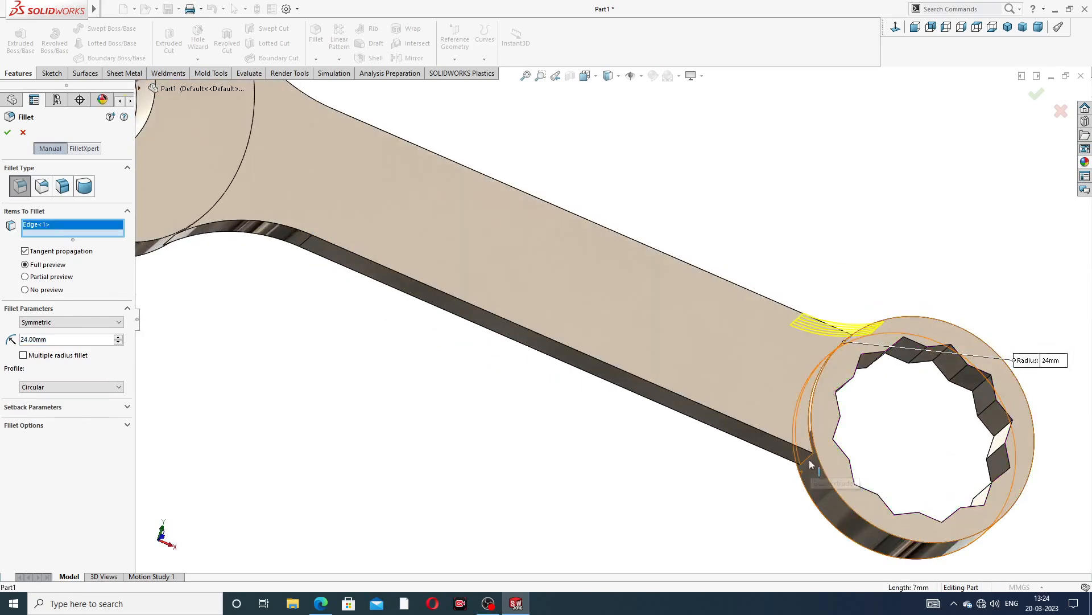
left_click(812, 465)
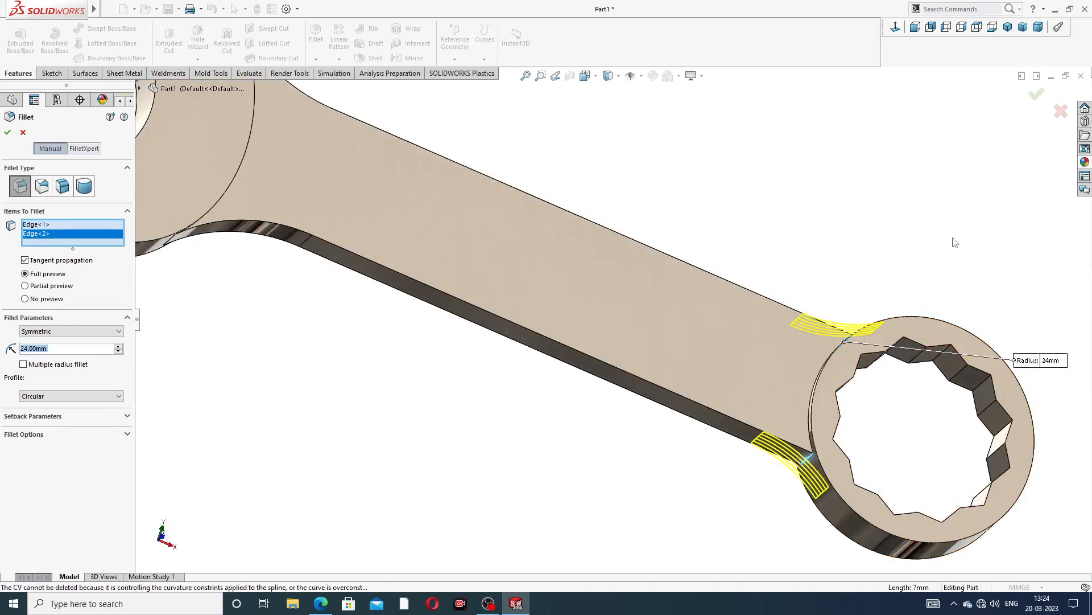
left_click(1036, 94)
scroll(706, 278, "up", 5)
scroll(705, 279, "up", 2)
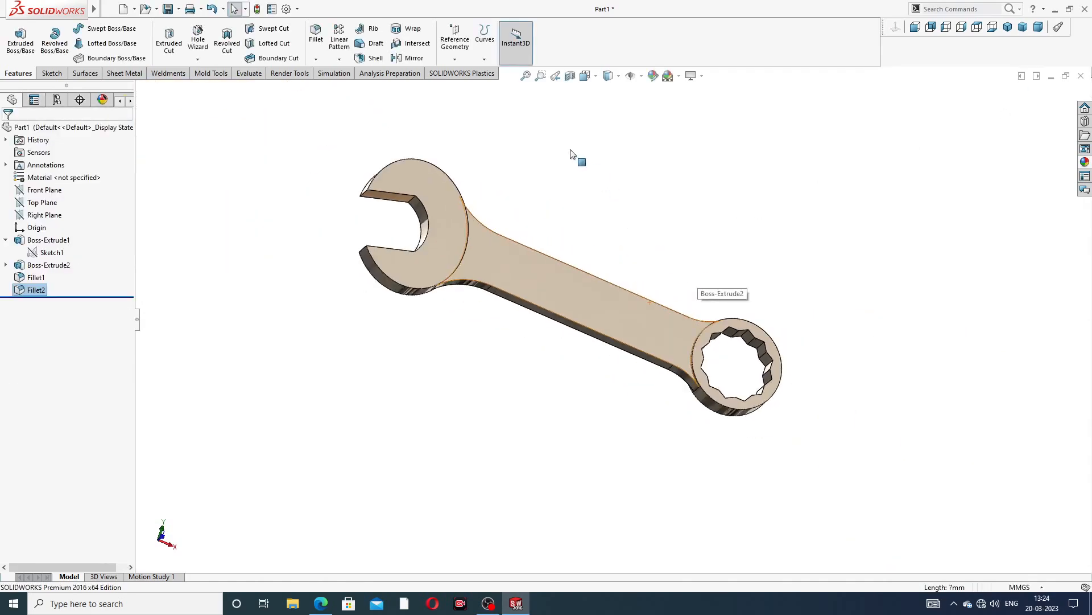
middle_click_drag(579, 158, 472, 252)
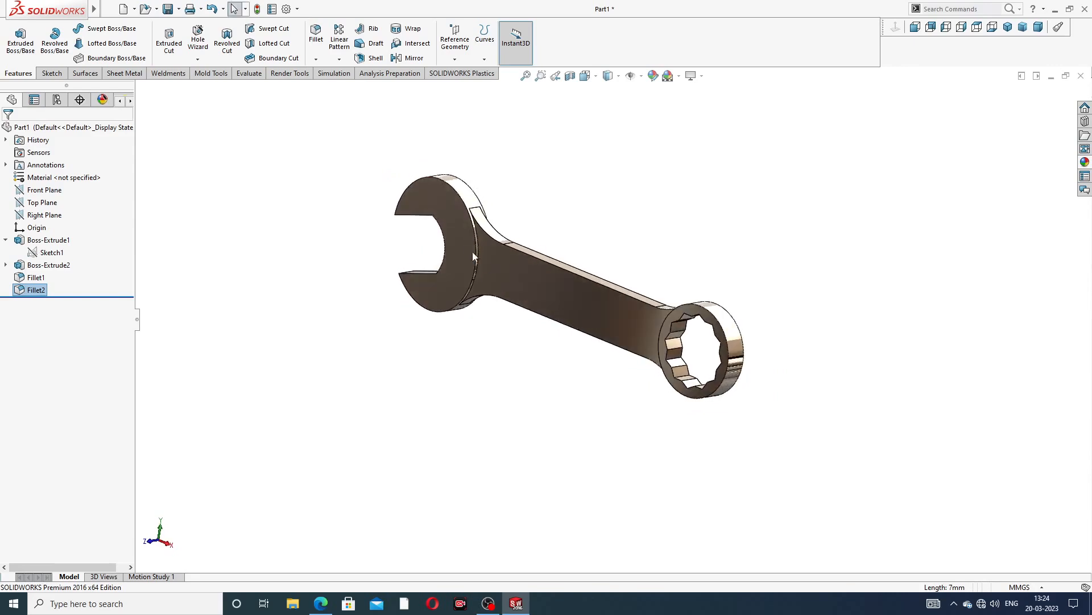
Start a 0.5 mm fillet and select the two edges bordering the junction fillet on the jaw side
scroll(482, 257, "down", 3)
left_click(321, 44)
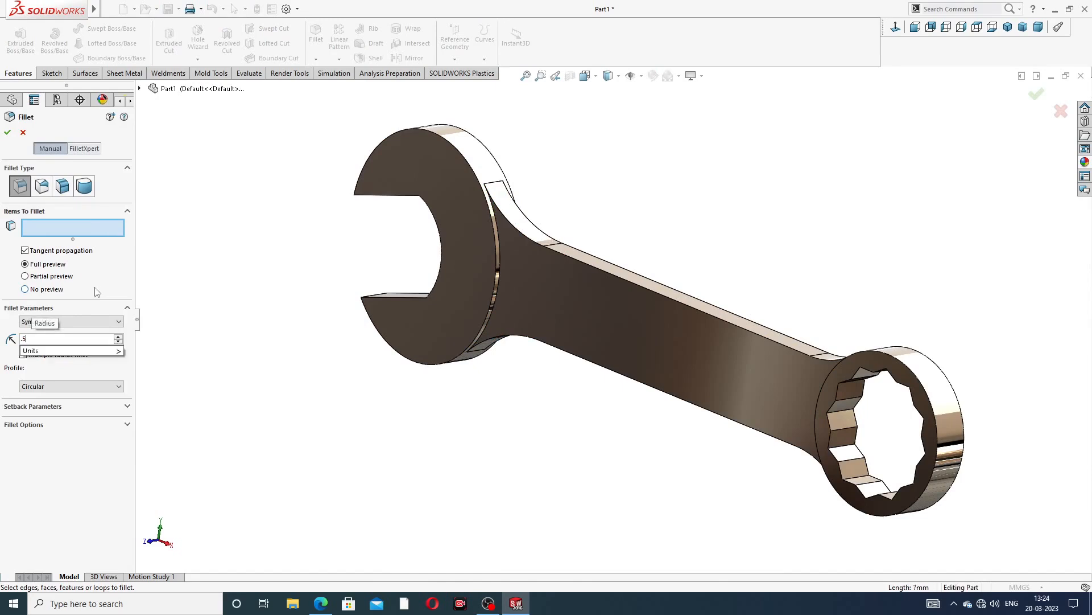
scroll(528, 313, "down", 3)
scroll(527, 310, "down", 1)
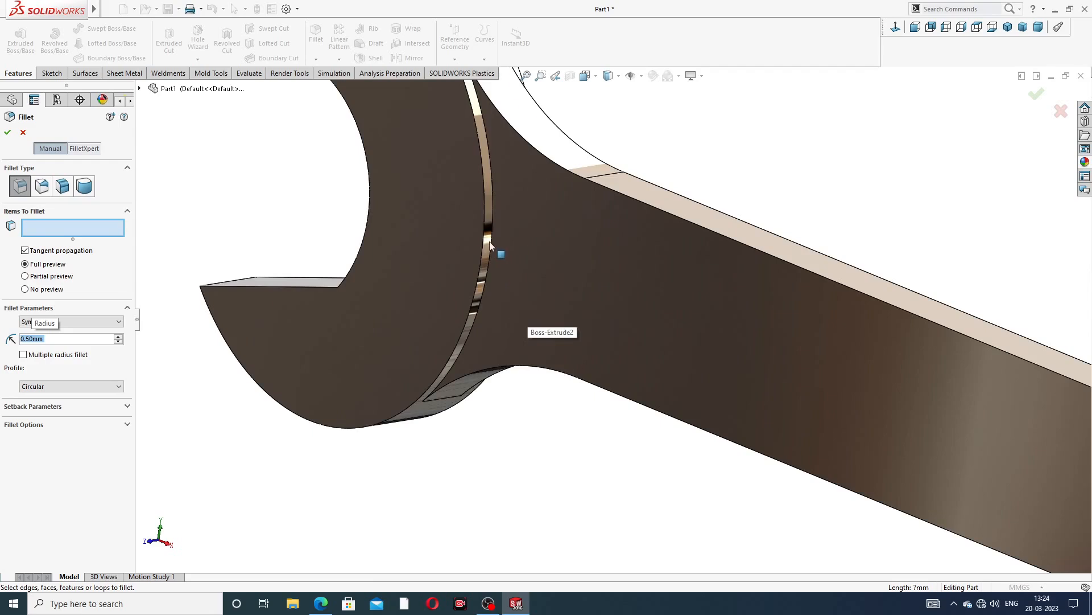
left_click(493, 235)
scroll(705, 187, "up", 3)
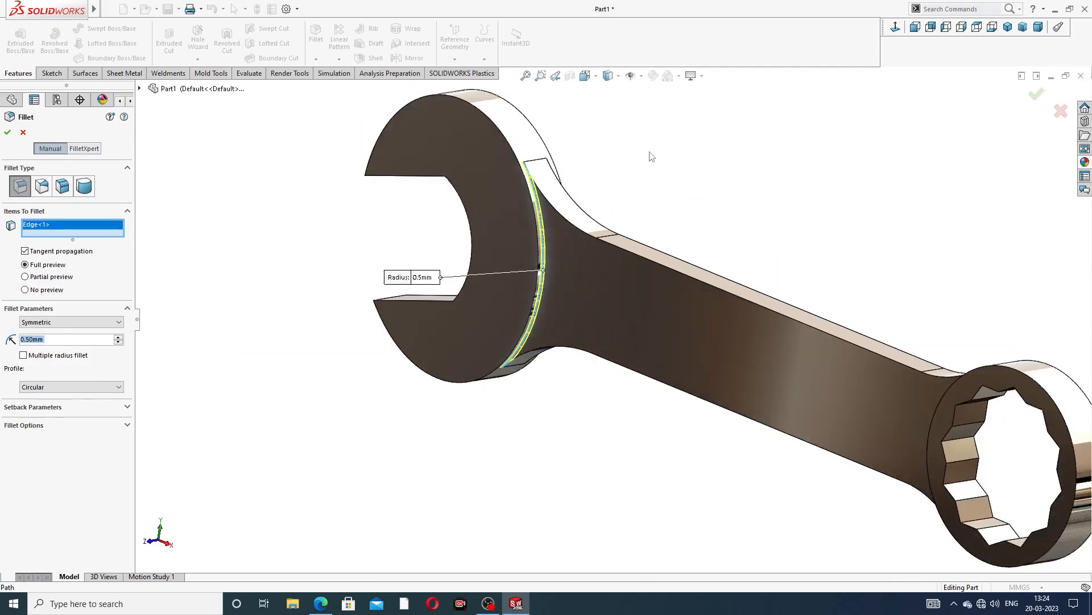
middle_click_drag(650, 153, 573, 173)
scroll(739, 202, "down", 3)
middle_click_drag(754, 202, 695, 206)
left_click(697, 209)
scroll(665, 364, "up", 5)
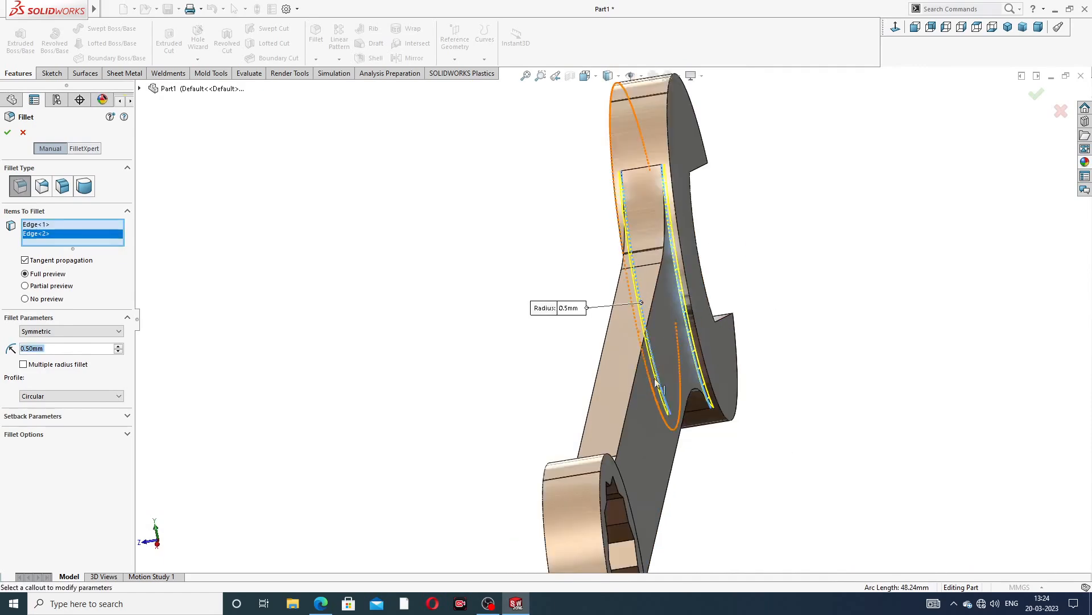
middle_click_drag(637, 412, 692, 406)
middle_click_drag(761, 427, 810, 430)
scroll(800, 425, "down", 3)
middle_click_drag(753, 404, 796, 426)
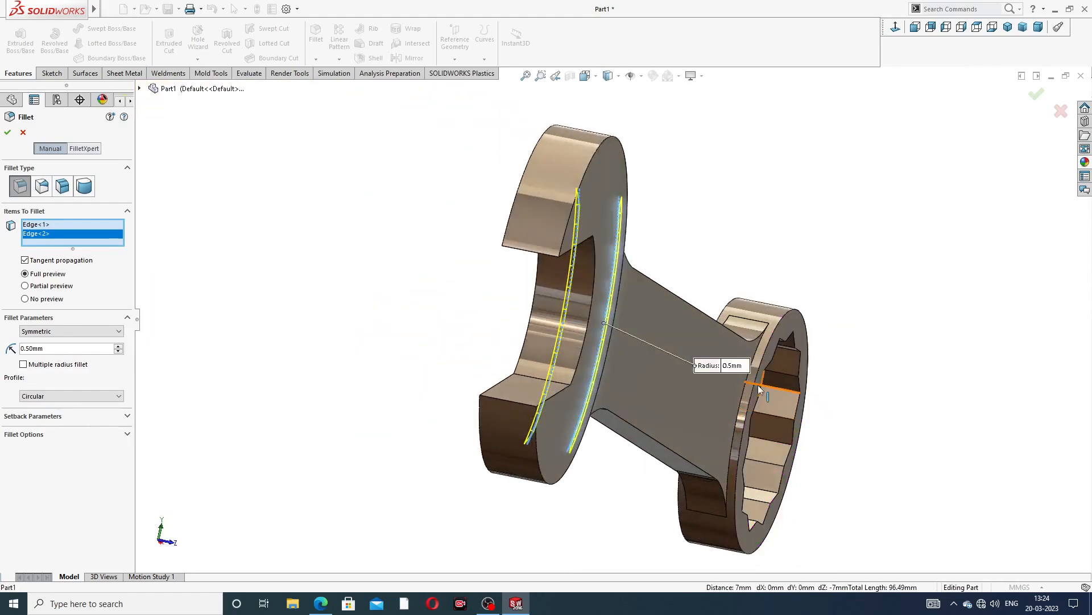
Add the two edges bordering the ring-side junction fillet and apply the 0.5 mm fillet
scroll(761, 387, "down", 3)
left_click(716, 364)
scroll(707, 370, "up", 4)
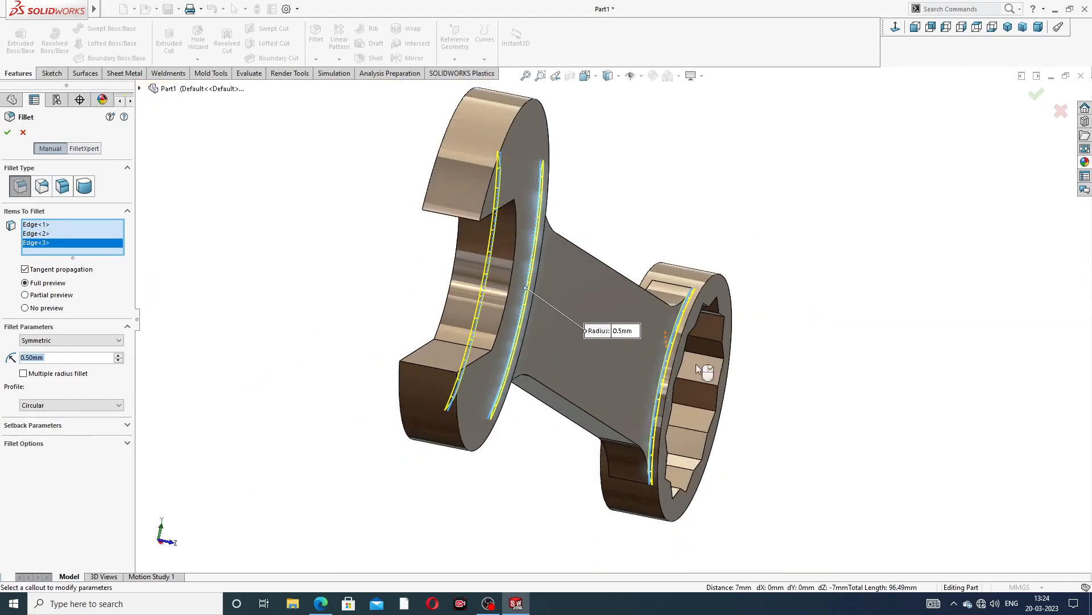
scroll(619, 356, "up", 1)
middle_click_drag(618, 358, 692, 378)
middle_click_drag(443, 265, 414, 264)
scroll(449, 262, "down", 4)
left_click(477, 251)
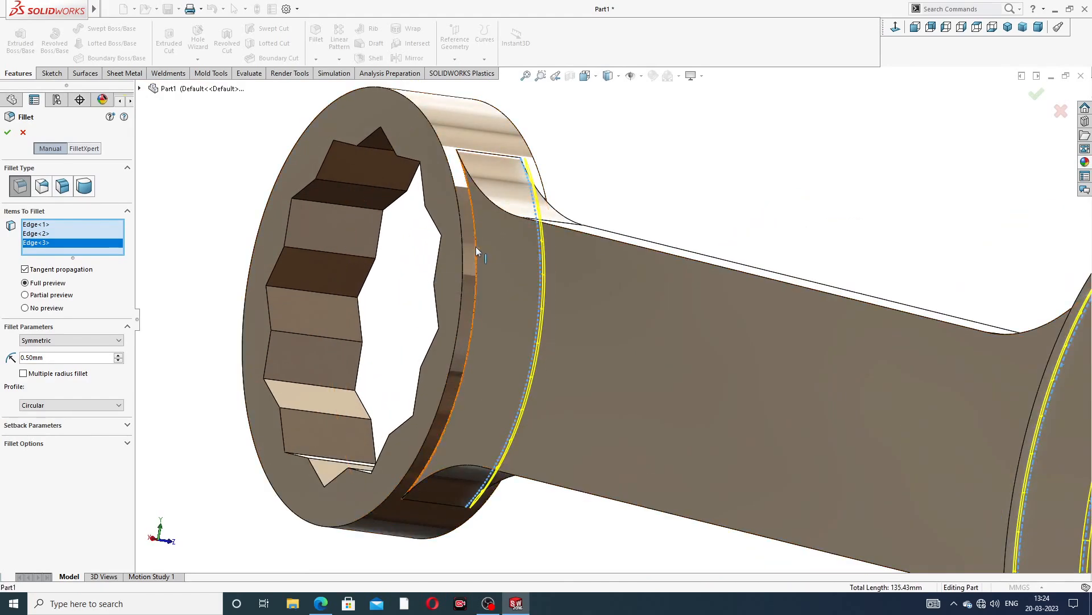
scroll(620, 225, "up", 3)
left_click(1032, 101)
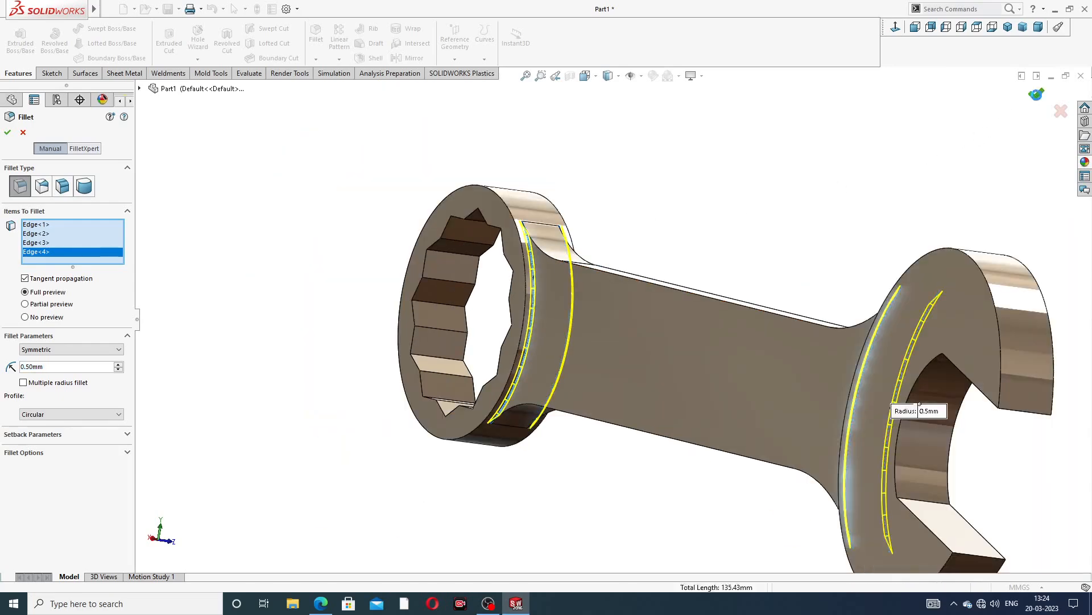
scroll(714, 267, "up", 2)
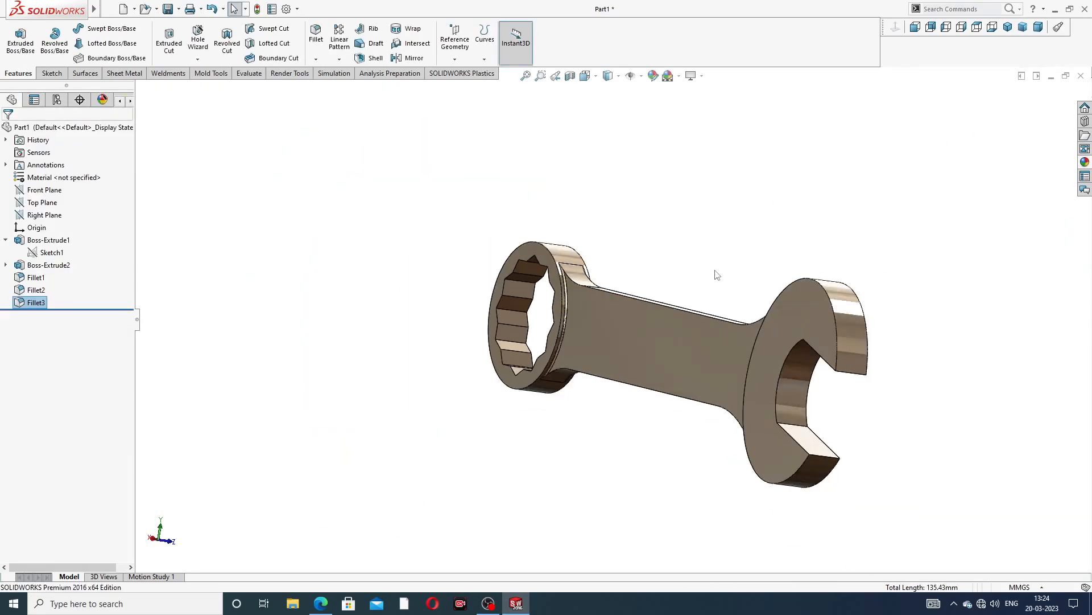
Review the spanner from the front and compare it with the drawing's front view
middle_click_drag(716, 272, 545, 232)
scroll(630, 285, "up", 3)
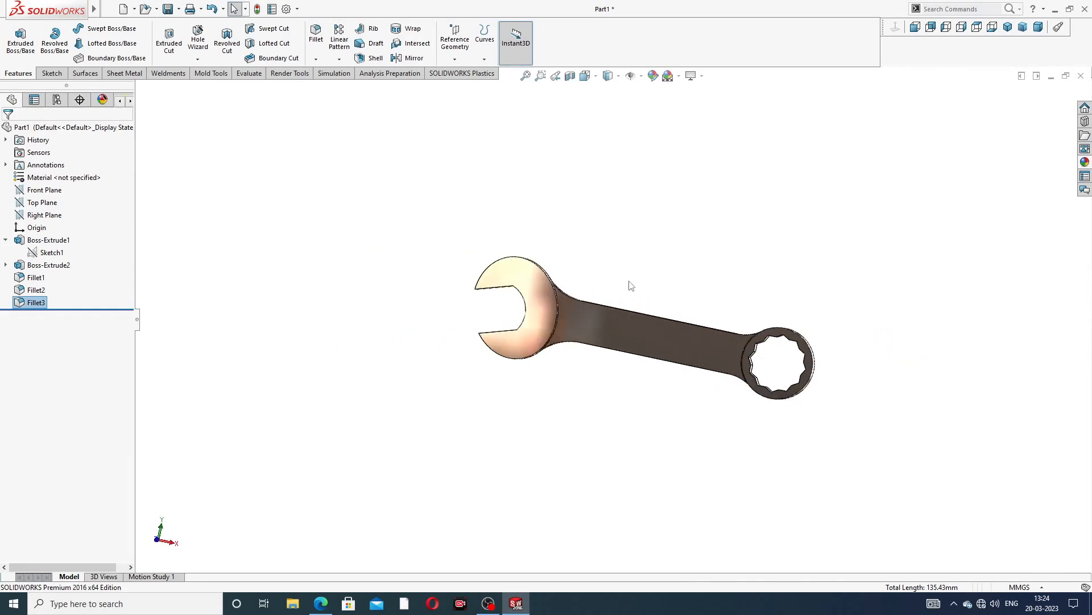
middle_click_drag(675, 312, 627, 323)
left_click(321, 603)
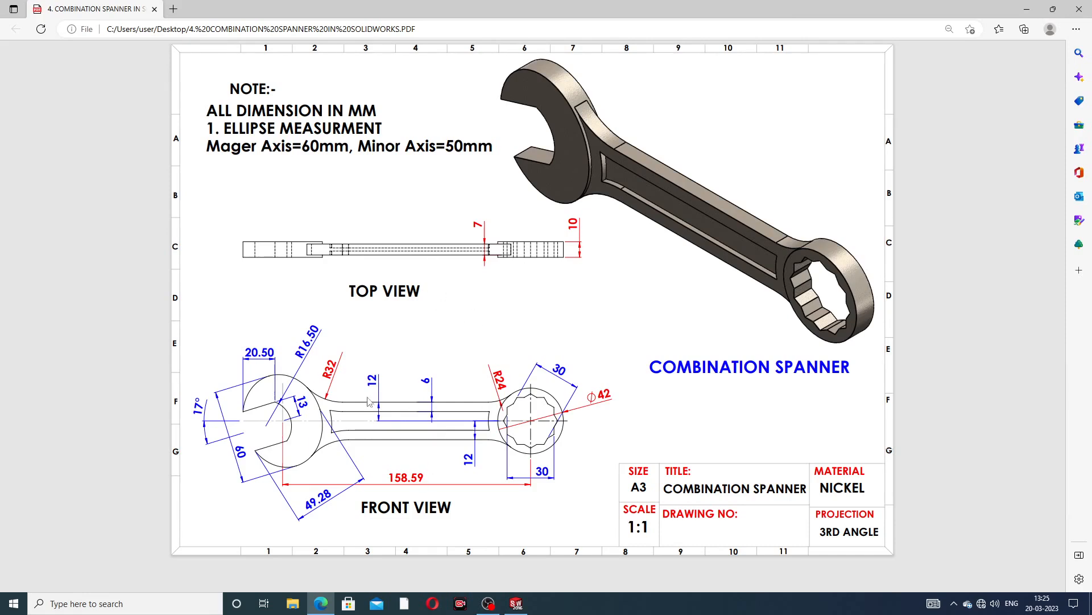
left_click(327, 595)
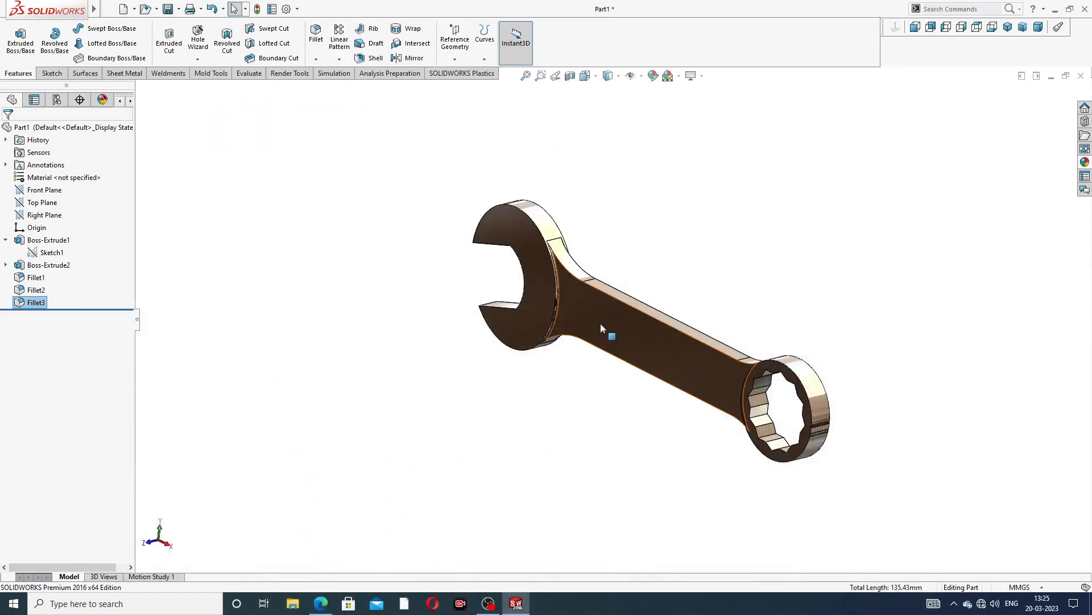
Open a new sketch on the handle's front face and convert the face's edges into it
left_click(669, 349)
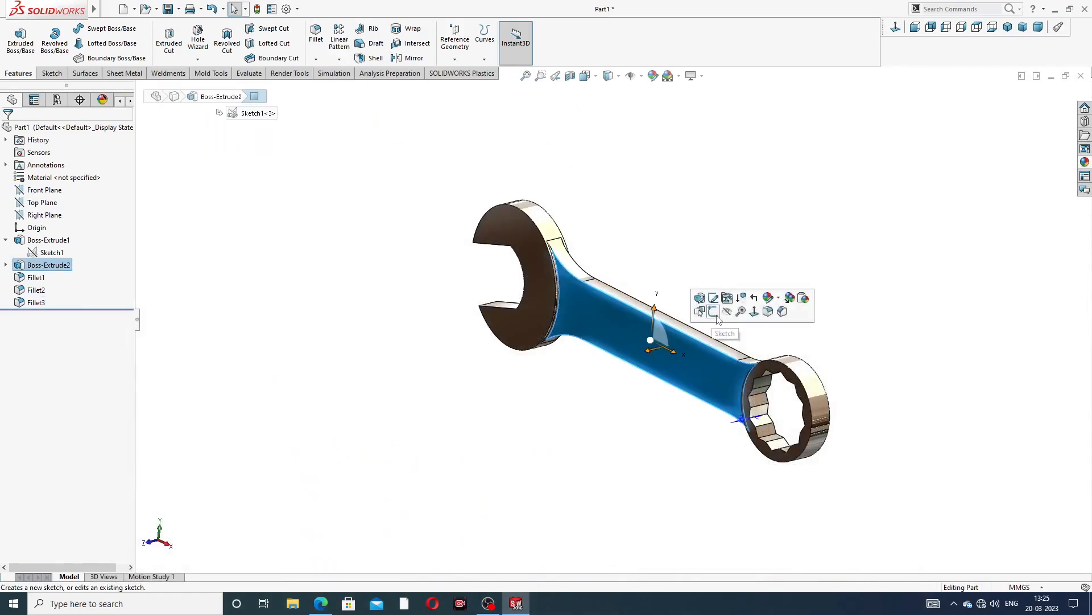
middle_click_drag(694, 374, 720, 365)
left_click(754, 250)
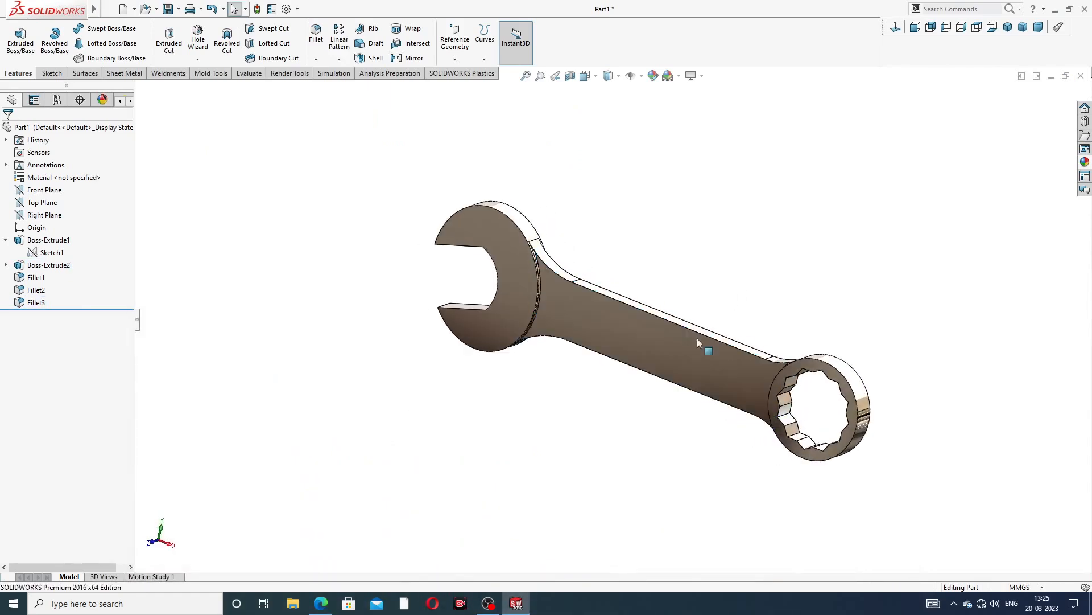
left_click(679, 353)
left_click(724, 317)
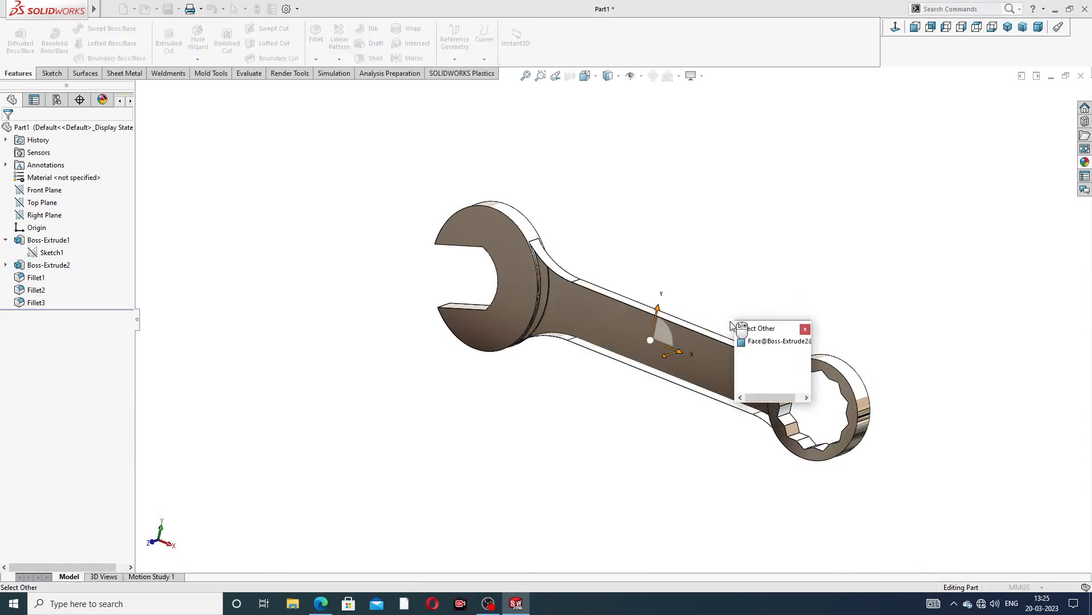
left_click(805, 329)
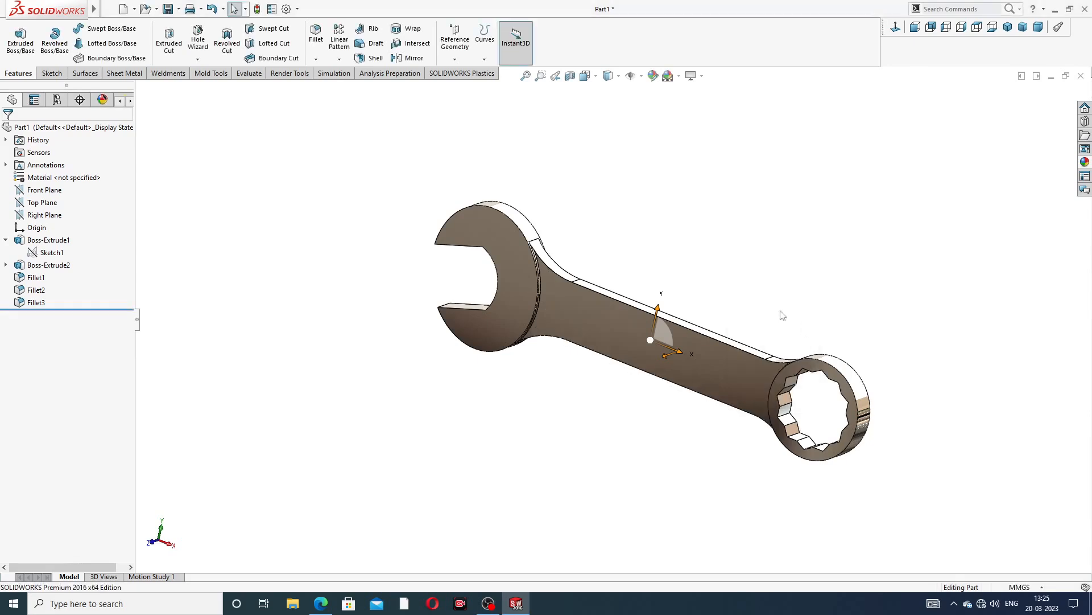
left_click(659, 333)
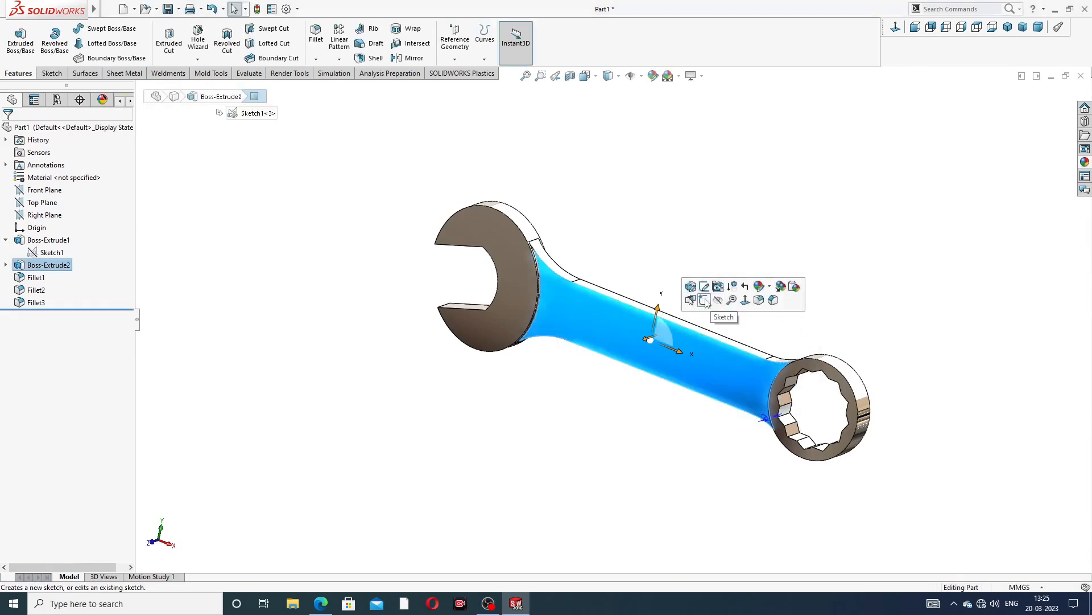
left_click(690, 297)
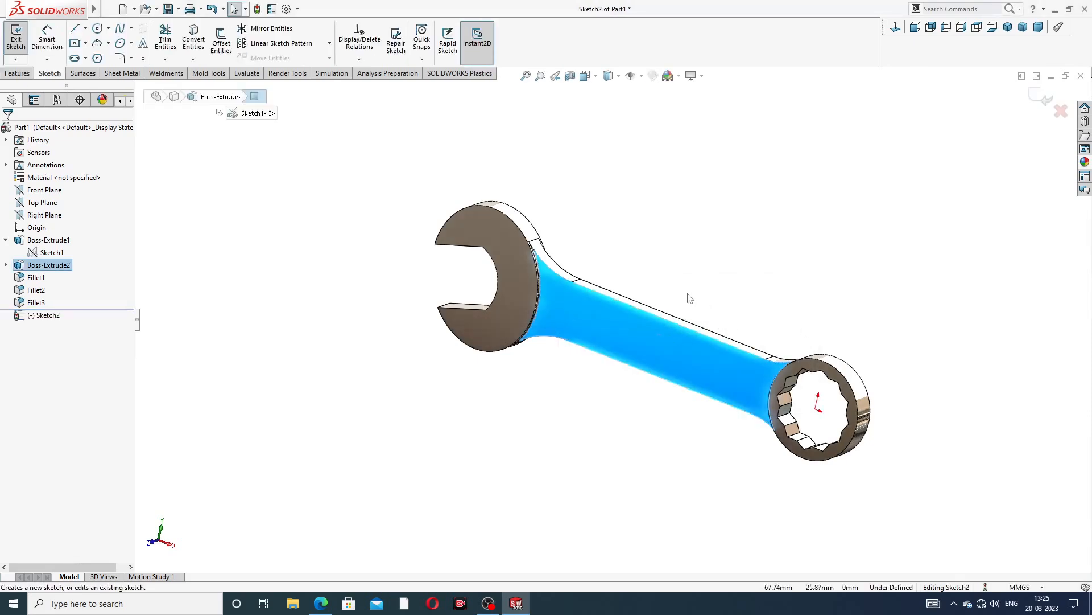
left_click(194, 42)
scroll(612, 320, "up", 2)
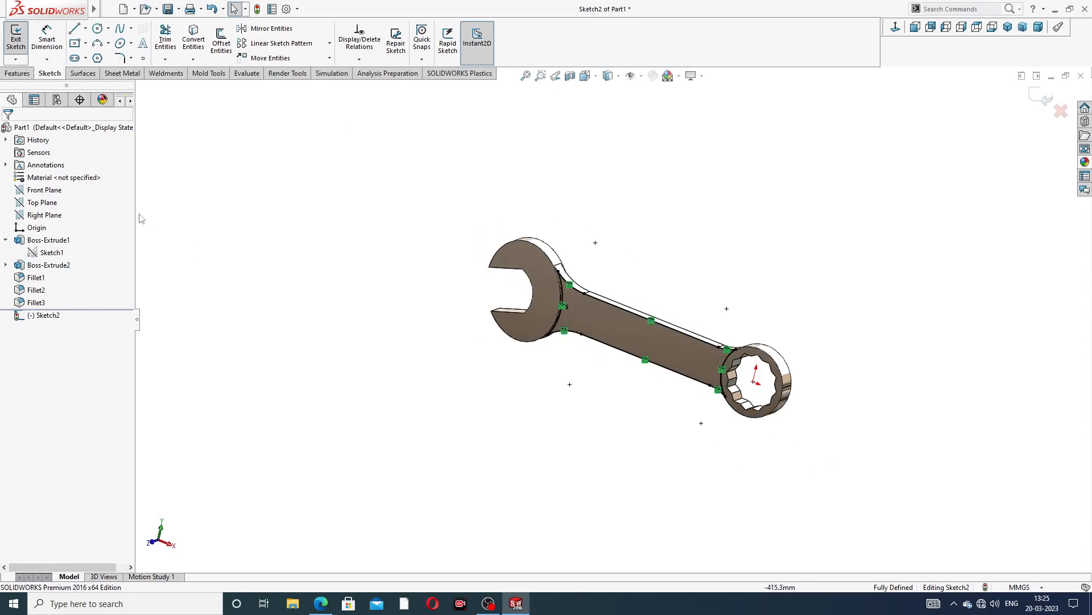
Offset the handle outline 6 mm inward to form the recess boundary
left_click(228, 50)
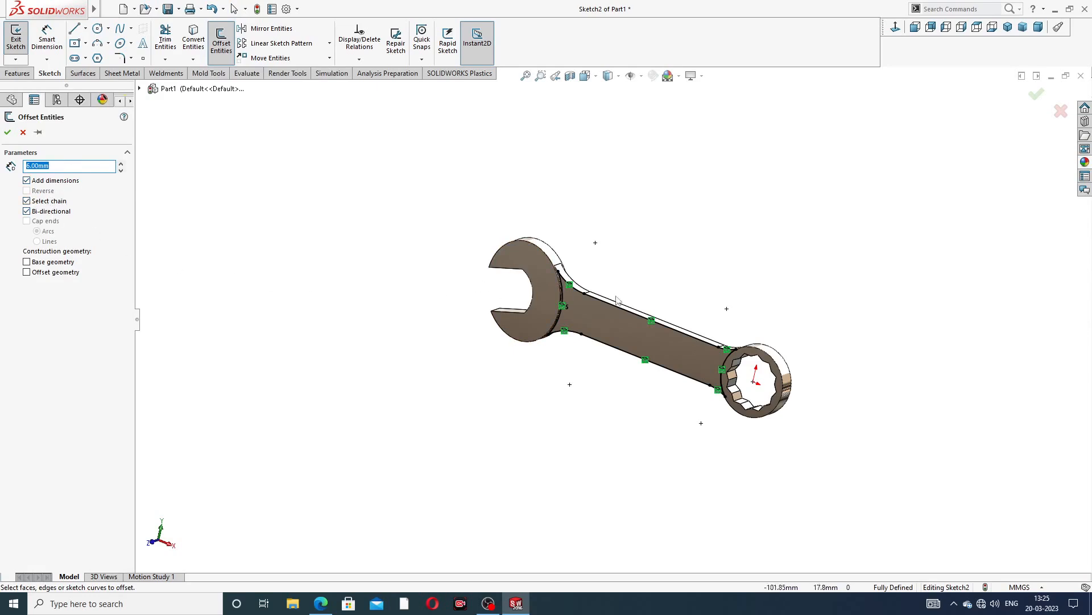
scroll(650, 322, "down", 3)
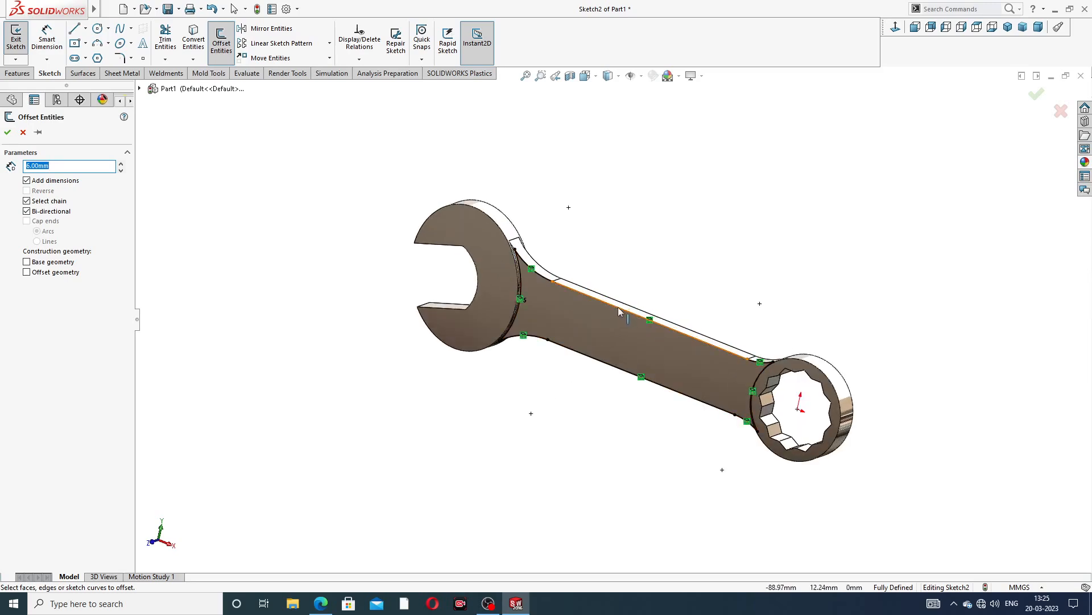
left_click(626, 315)
middle_click_drag(673, 367, 673, 346)
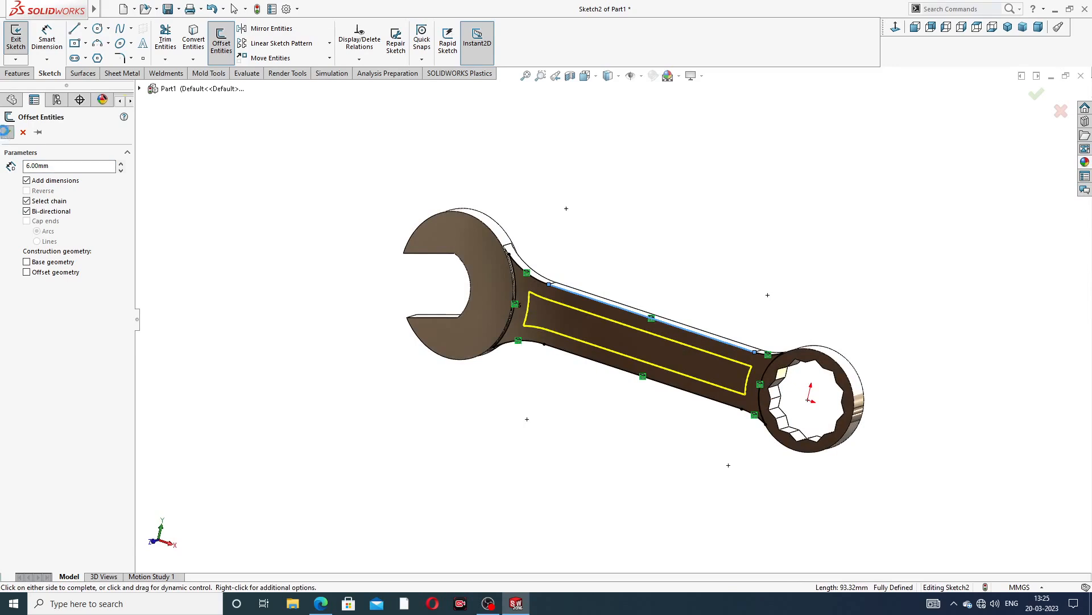
left_click(437, 198)
left_click(625, 304)
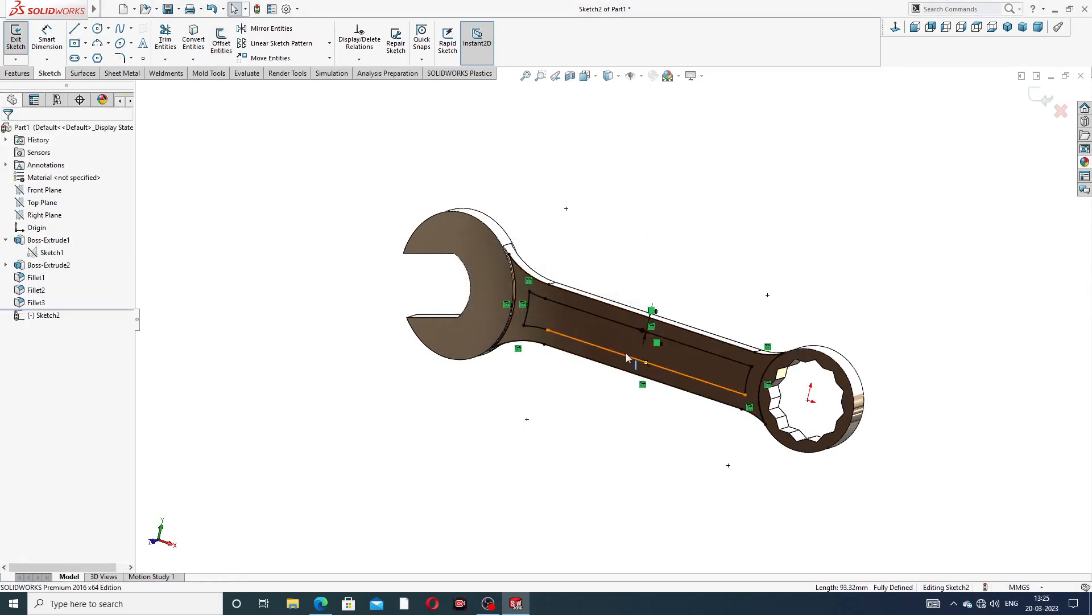
middle_click_drag(628, 358, 626, 327)
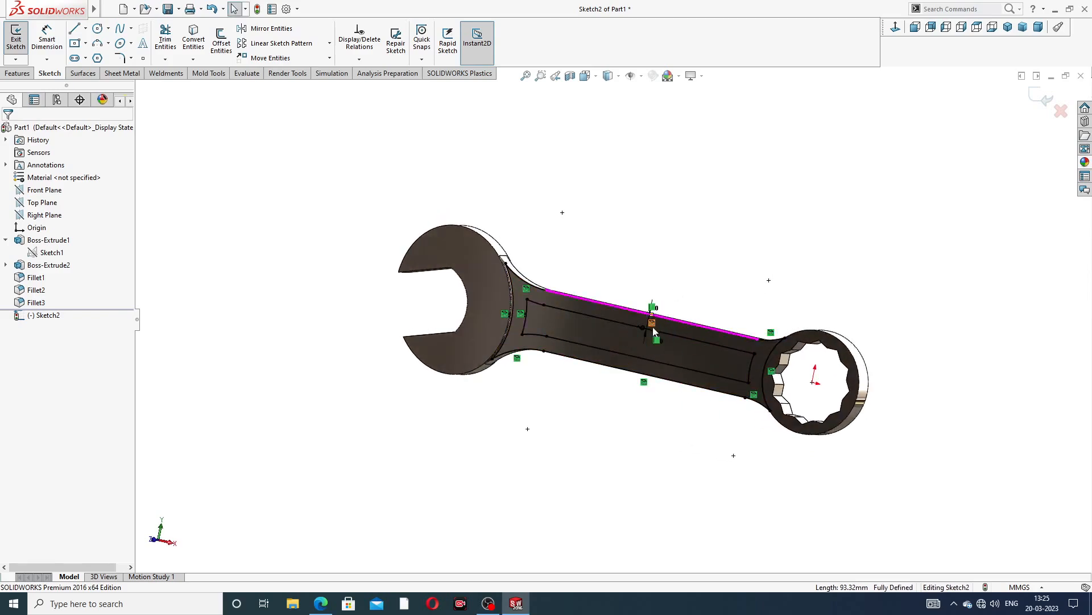
scroll(650, 318, "down", 3)
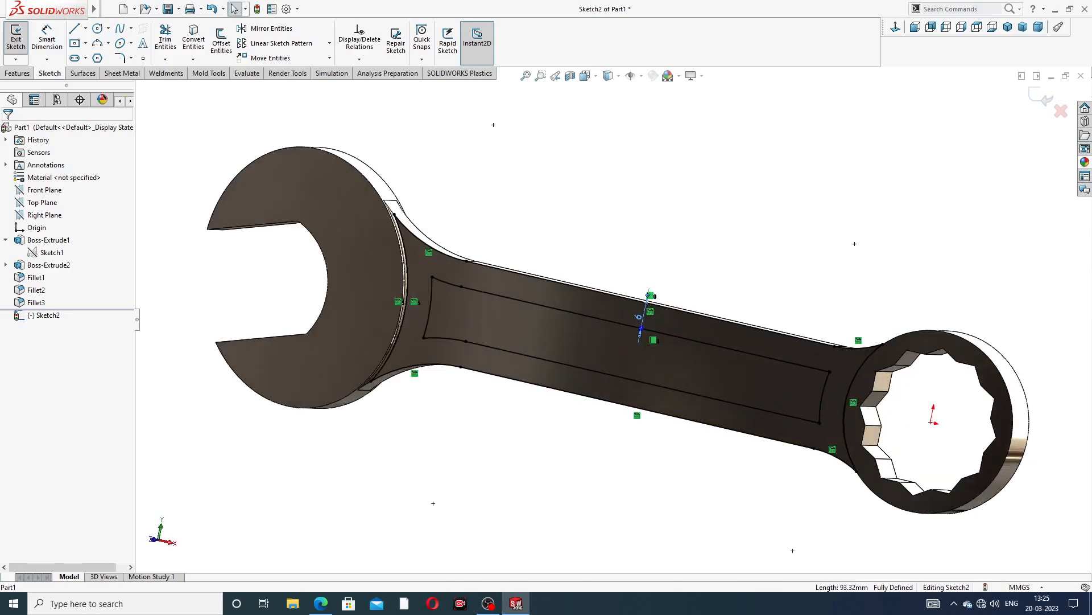
Cut-extrude the inner offset region of the handle 2 mm deep
left_click(25, 73)
left_click(169, 40)
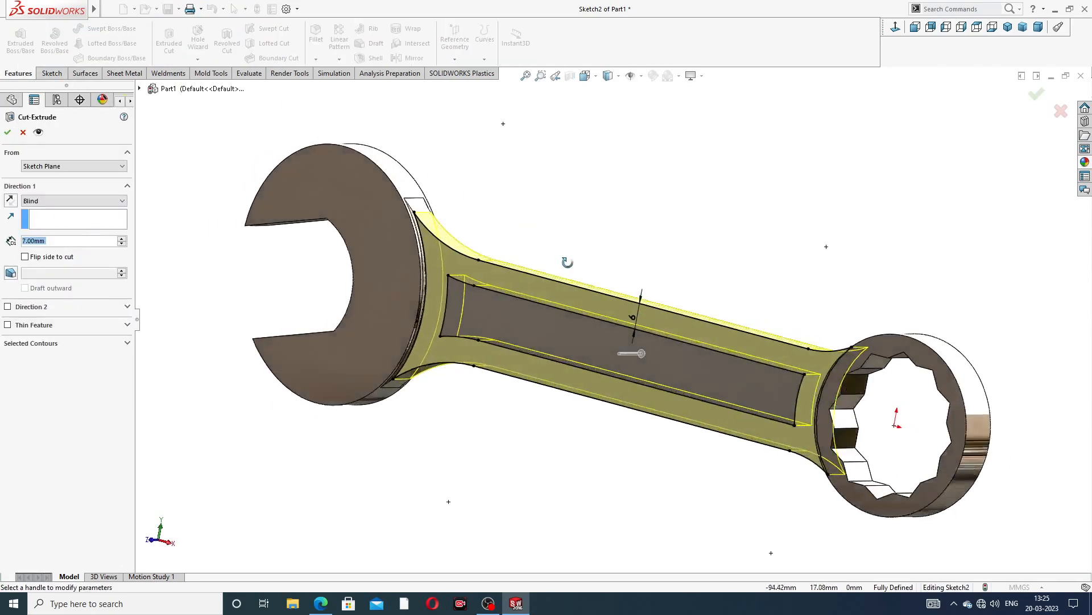
left_click(45, 344)
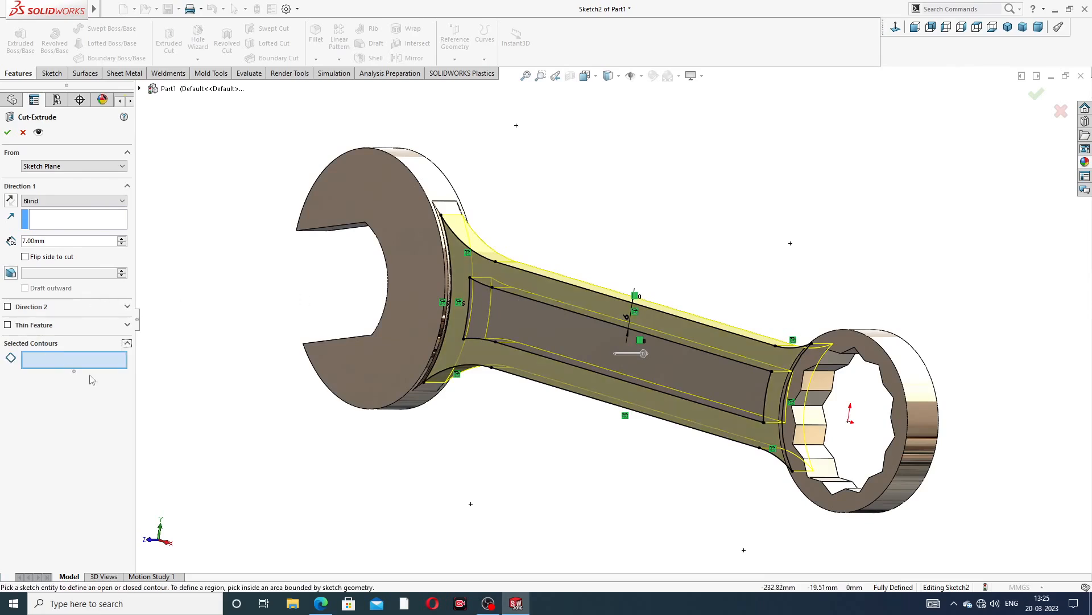
left_click(536, 329)
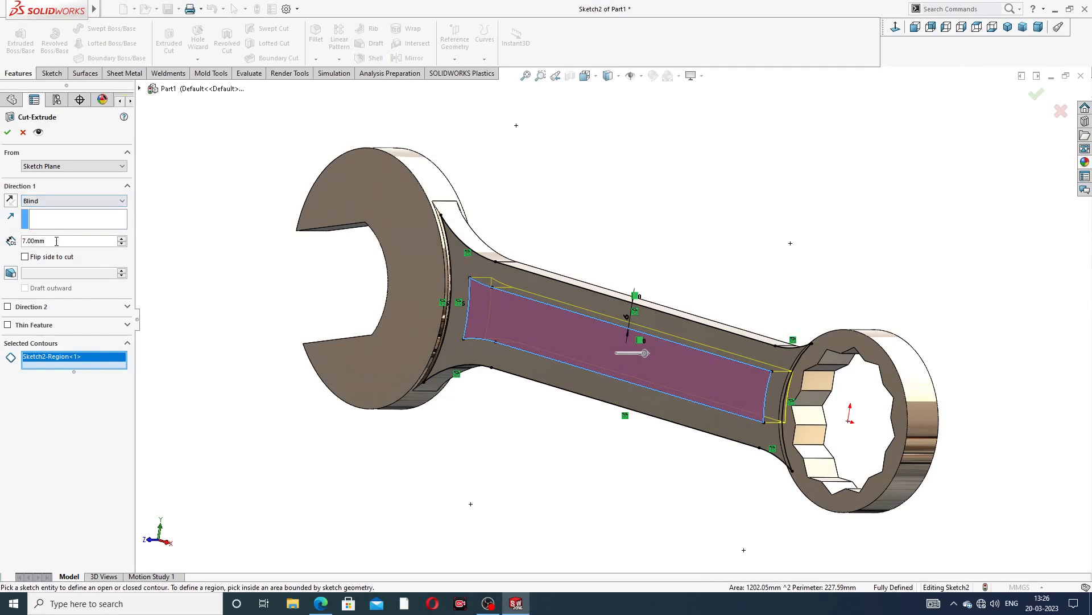
type("2")
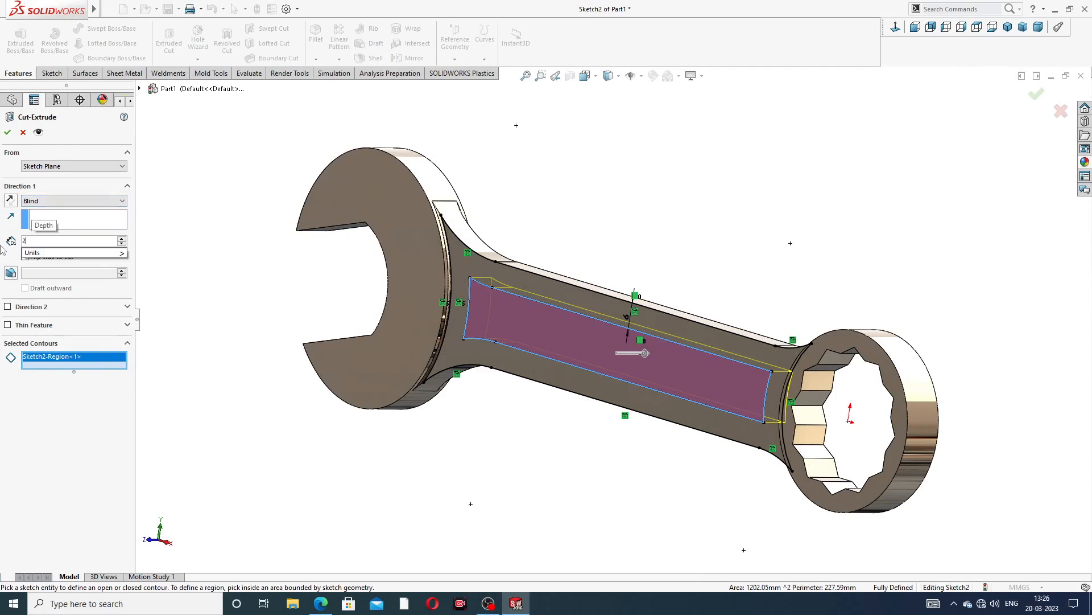
key("Return")
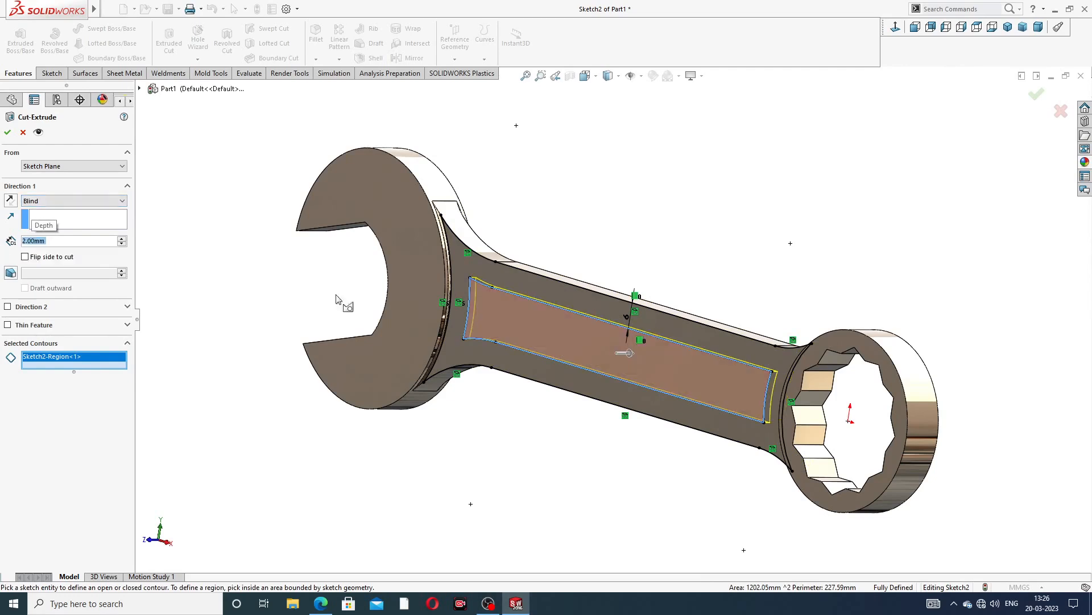
left_click(8, 133)
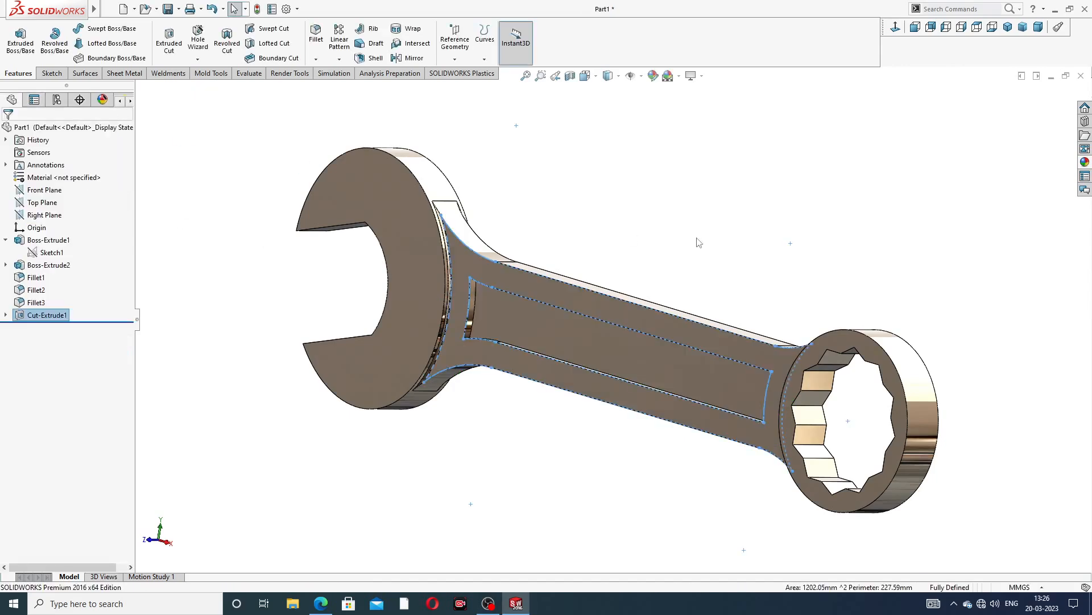
Try to fillet the recess's corner edges near the jaw end with a 2 mm radius
mouse_move(713, 263)
middle_mouse_down()
mouse_move(675, 261)
mouse_move(725, 236)
mouse_move(723, 259)
mouse_move(711, 261)
middle_mouse_up()
scroll(537, 305, "down", 2)
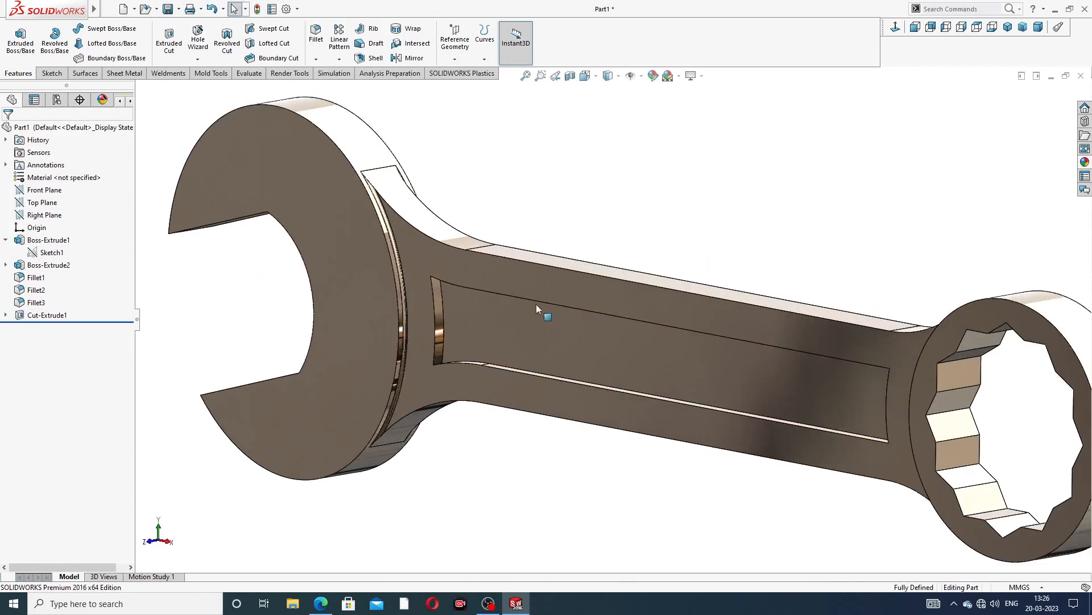
left_click(316, 34)
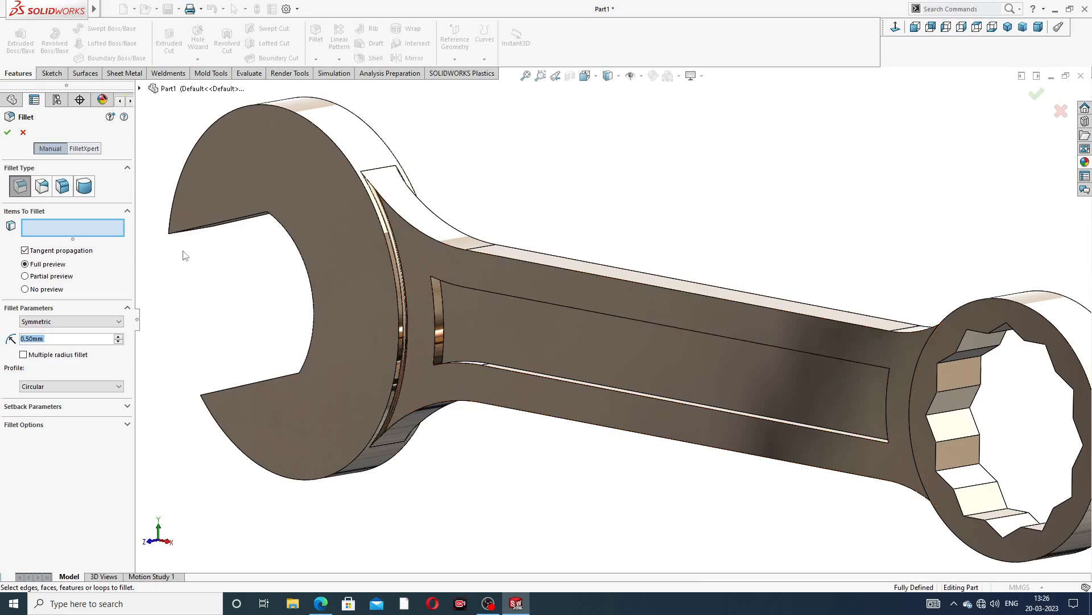
type("2.")
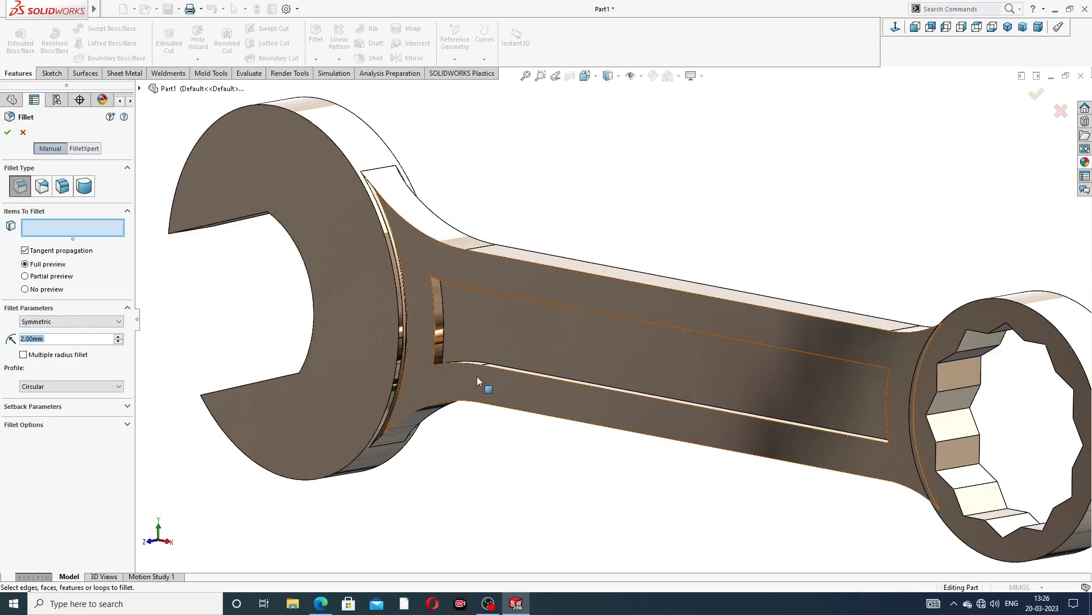
middle_click_drag(483, 381, 471, 294)
scroll(471, 294, "down", 3)
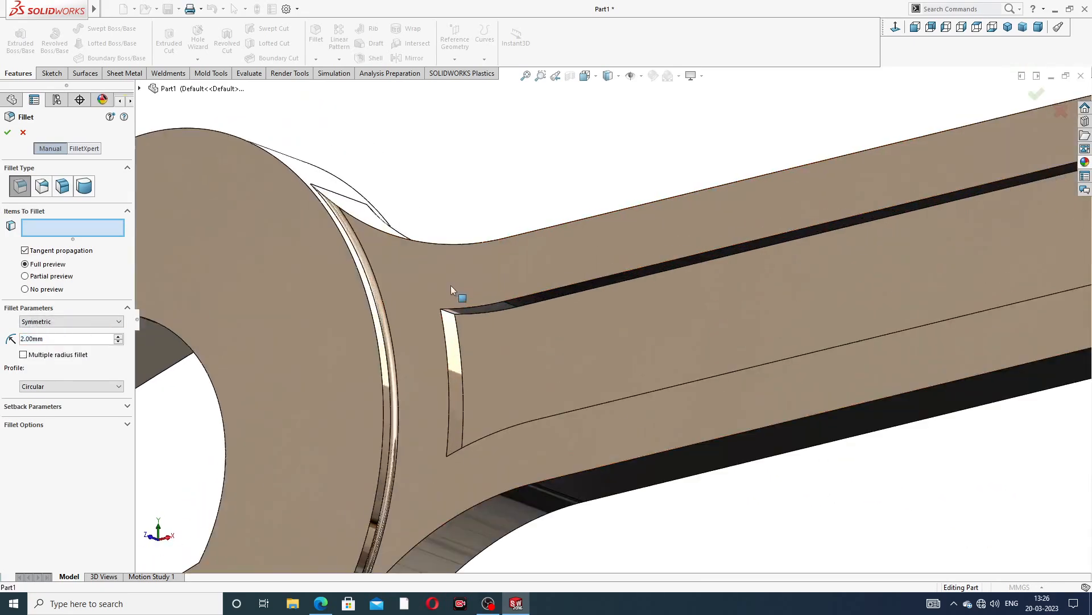
left_click(456, 322)
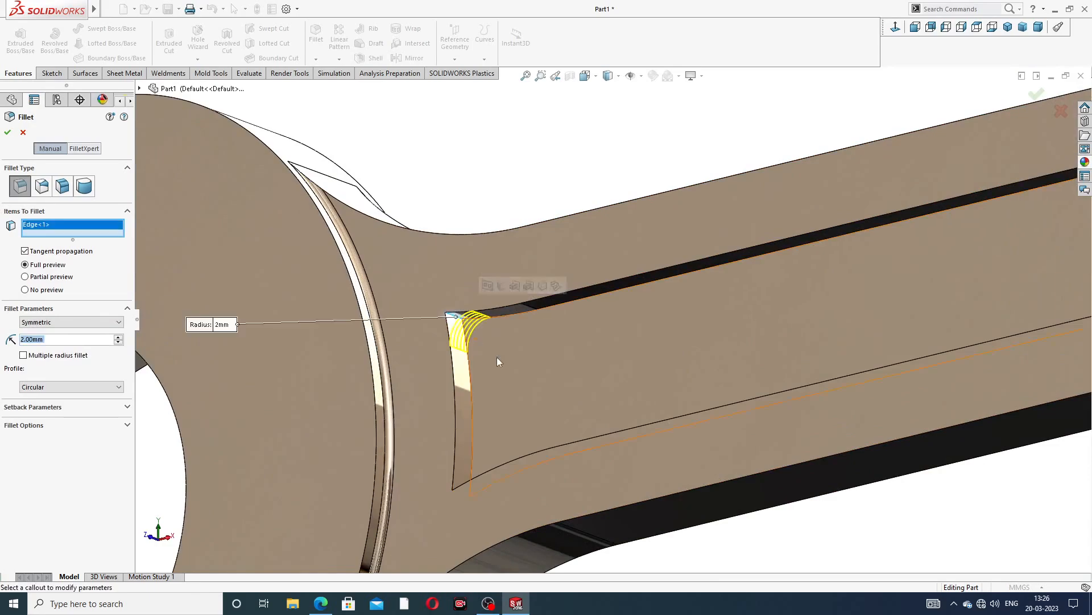
scroll(524, 380, "up", 3)
middle_click_drag(525, 381, 547, 439)
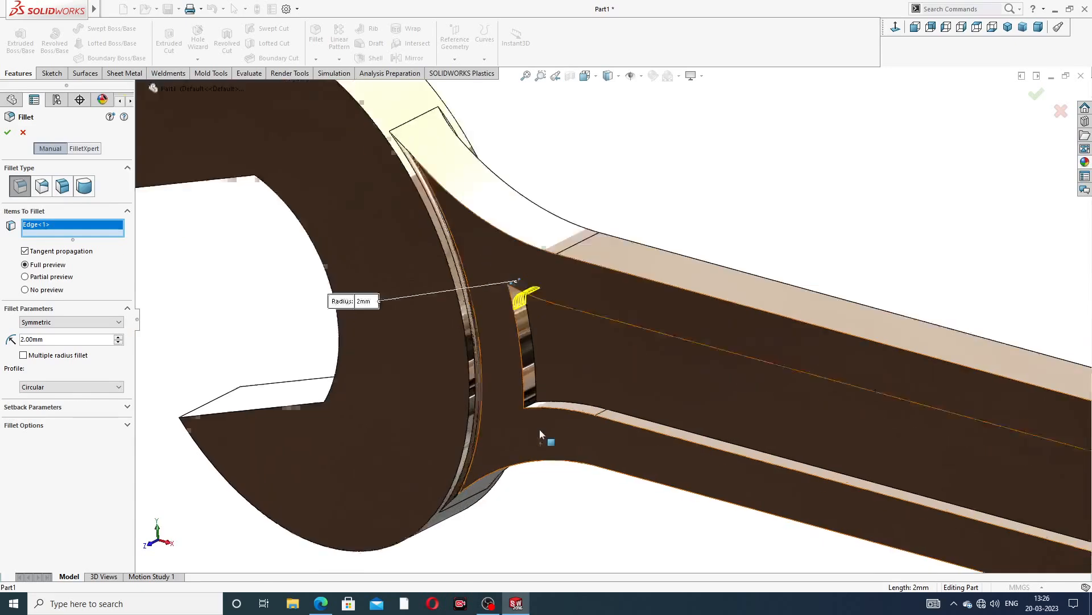
scroll(547, 439, "down", 3)
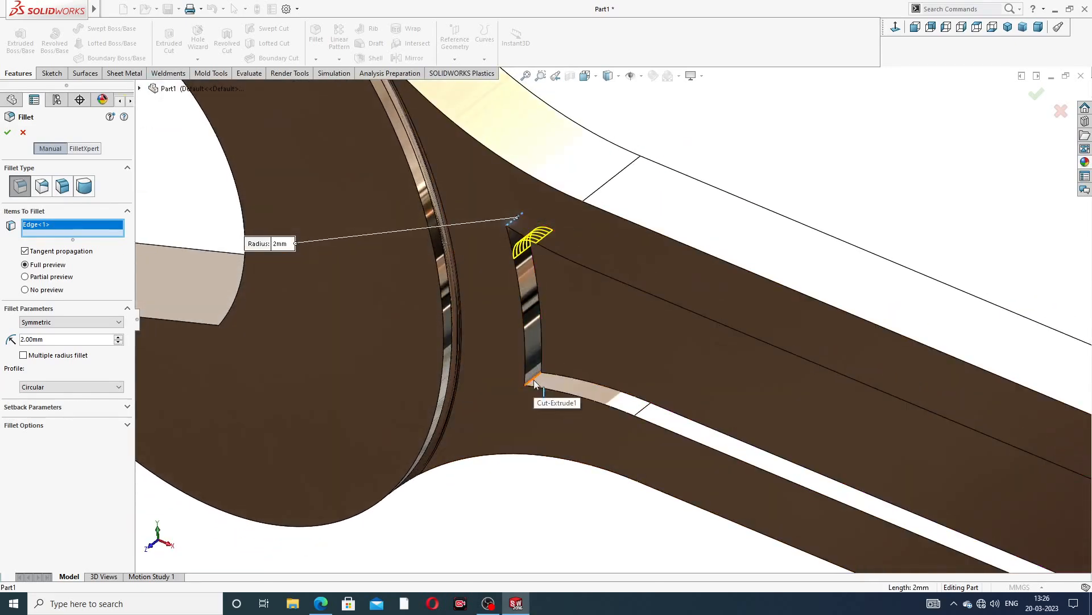
left_click(533, 386)
scroll(734, 437, "up", 5)
scroll(820, 469, "up", 1)
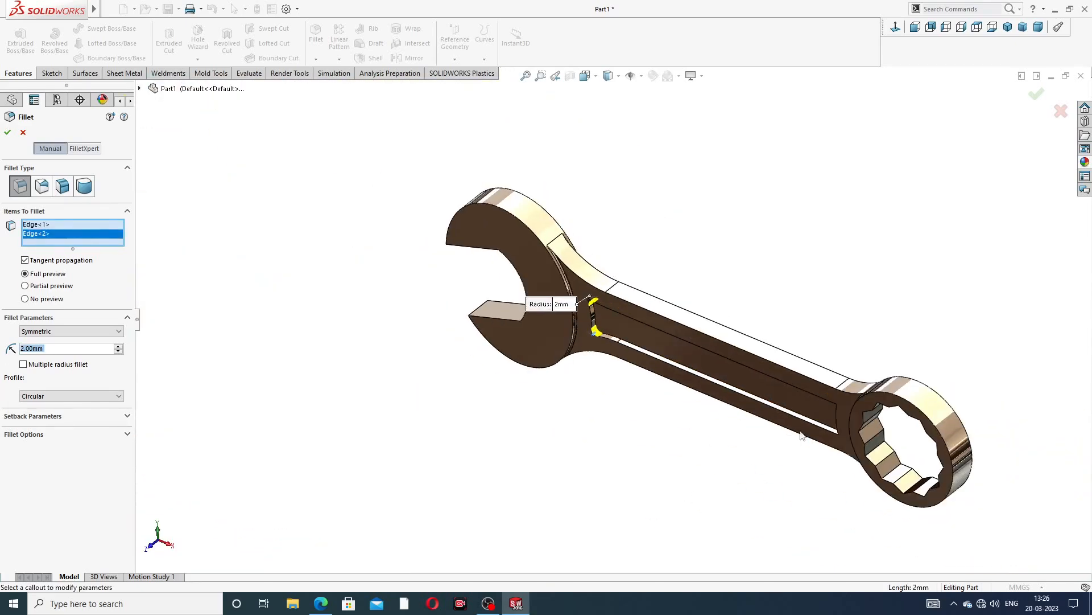
middle_click_drag(800, 431, 939, 299)
scroll(814, 422, "down", 3)
scroll(813, 425, "down", 2)
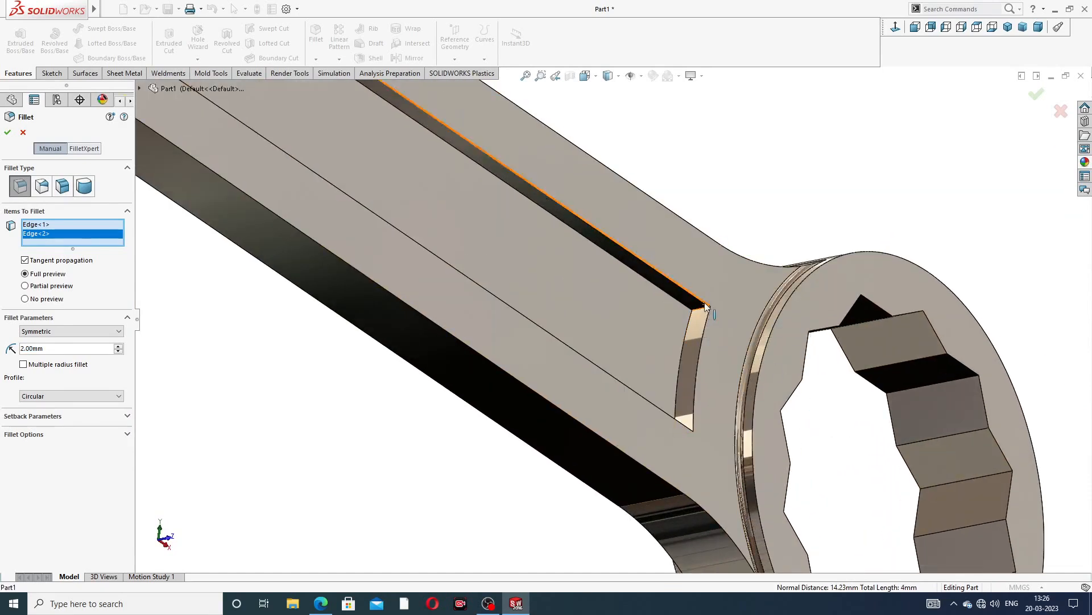
left_click(694, 343)
scroll(692, 345, "down", 1)
mouse_move(693, 344)
middle_mouse_down()
mouse_move(649, 410)
mouse_move(712, 410)
mouse_move(719, 442)
middle_mouse_up()
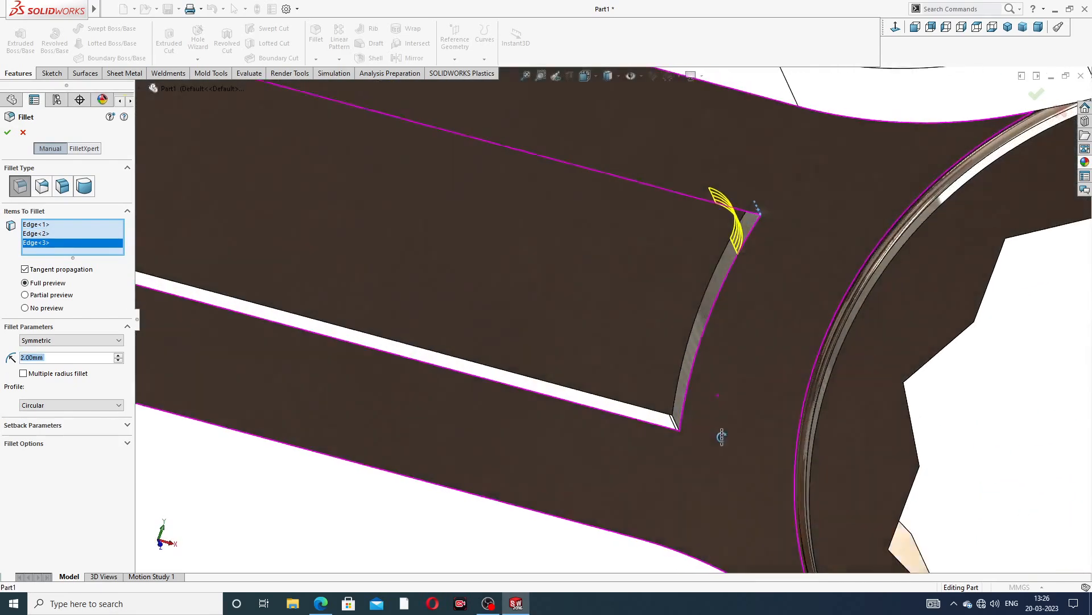
left_click(682, 431)
middle_click_drag(695, 412, 673, 417)
left_click(671, 421)
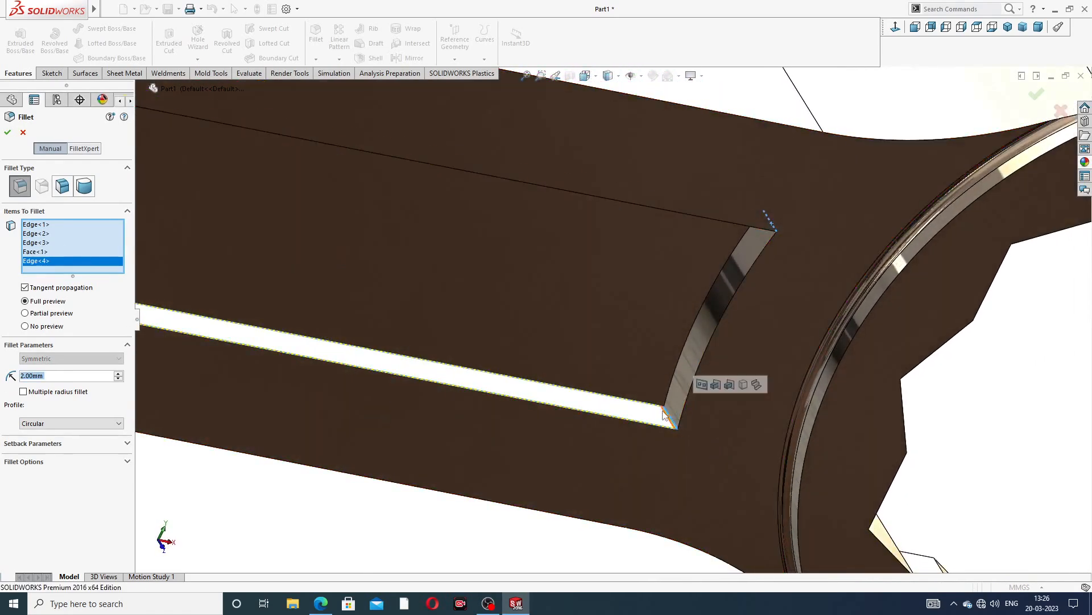
Clear the fillet's selected items, inspect the recess ends, and cancel the fillet
right_click(42, 252)
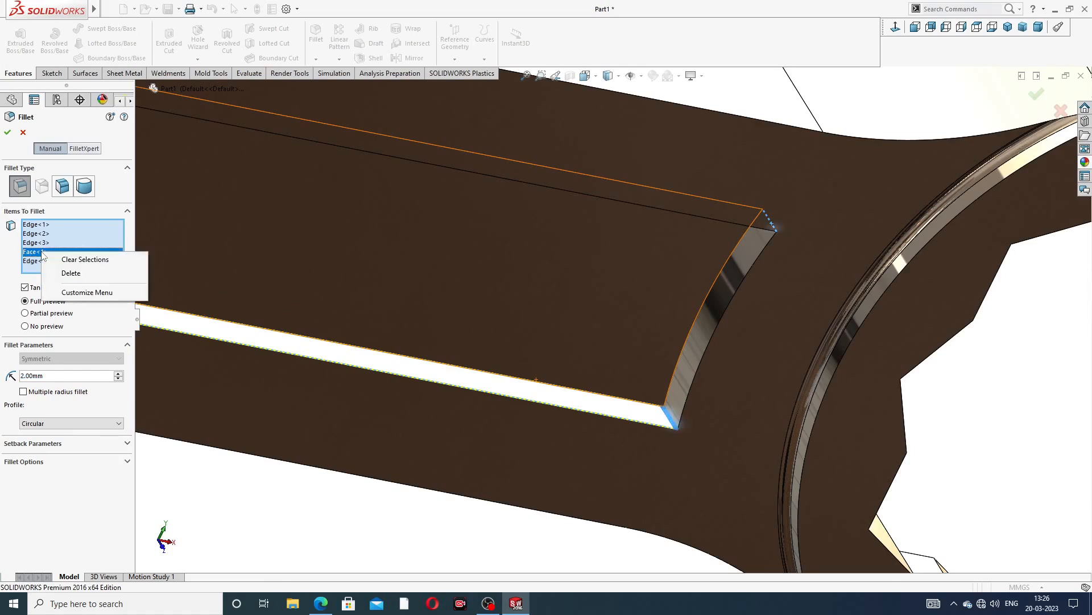
left_click(84, 259)
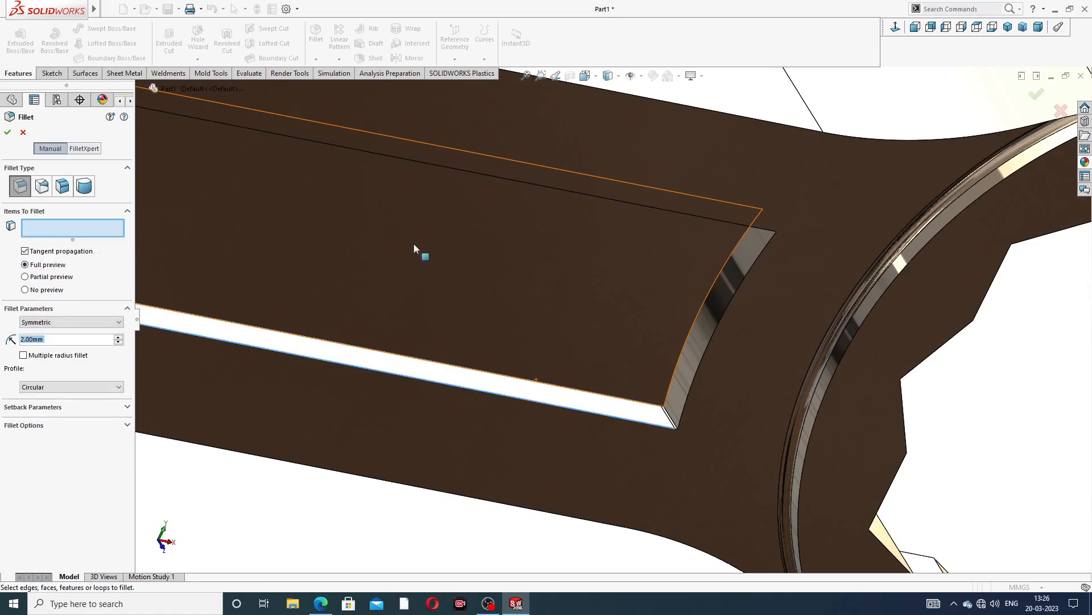
mouse_move(692, 256)
middle_mouse_down()
mouse_move(695, 285)
mouse_move(709, 203)
mouse_move(705, 223)
mouse_move(727, 259)
mouse_move(685, 241)
mouse_move(695, 273)
mouse_move(561, 356)
mouse_move(555, 477)
middle_mouse_up()
scroll(731, 261, "down", 3)
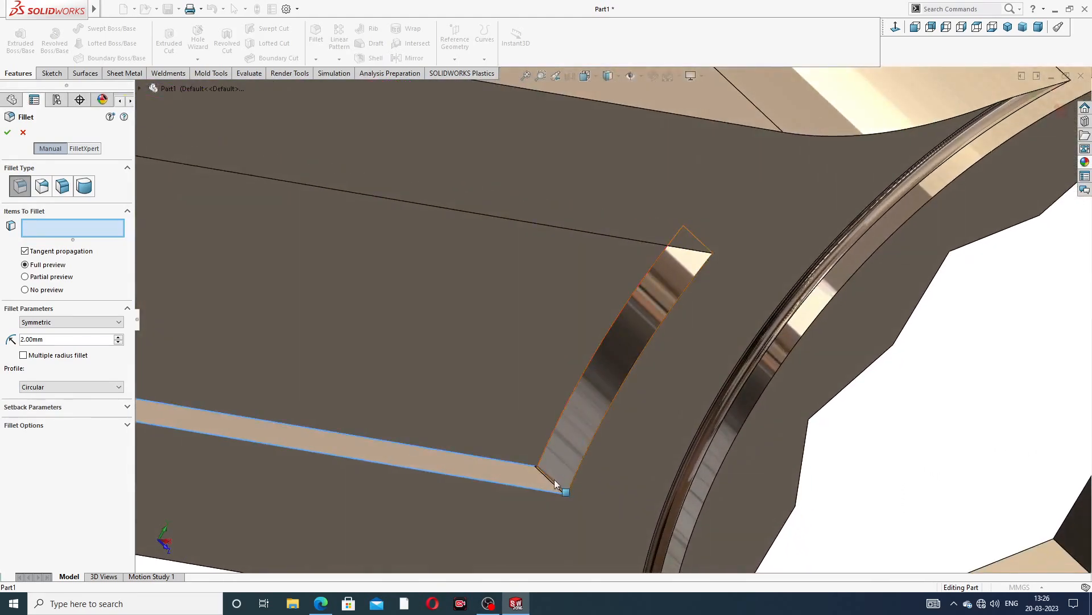
scroll(585, 434, "up", 8)
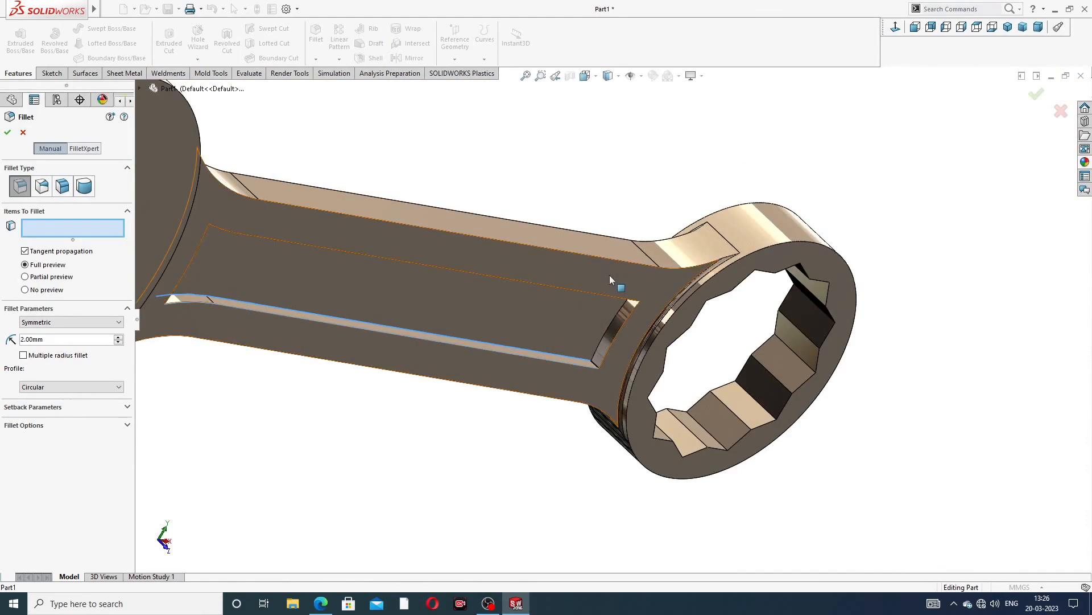
middle_click_drag(610, 279, 699, 240)
scroll(667, 293, "down", 3)
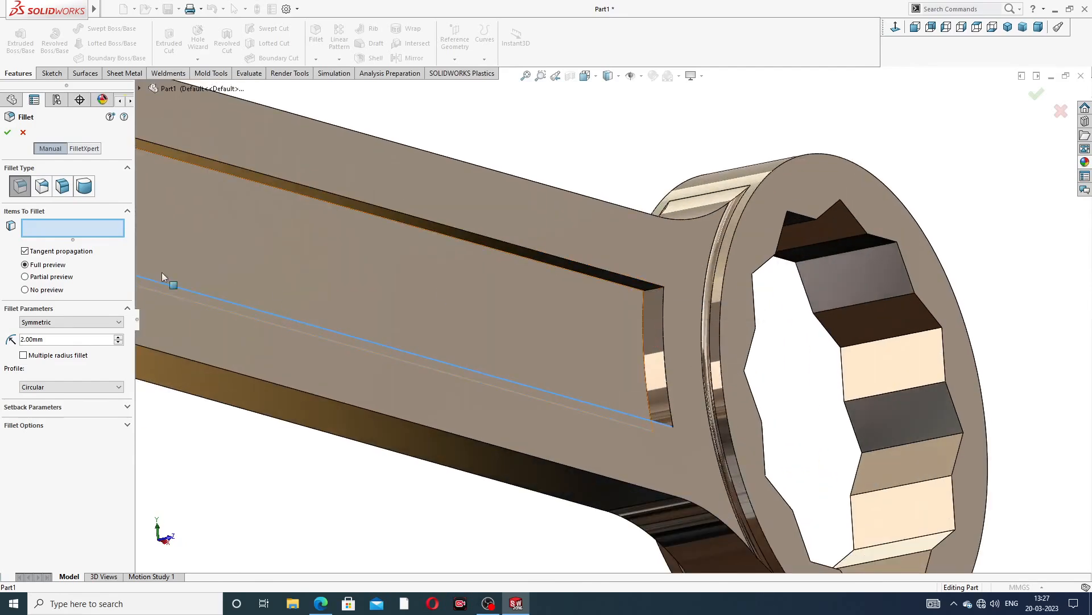
left_click(22, 133)
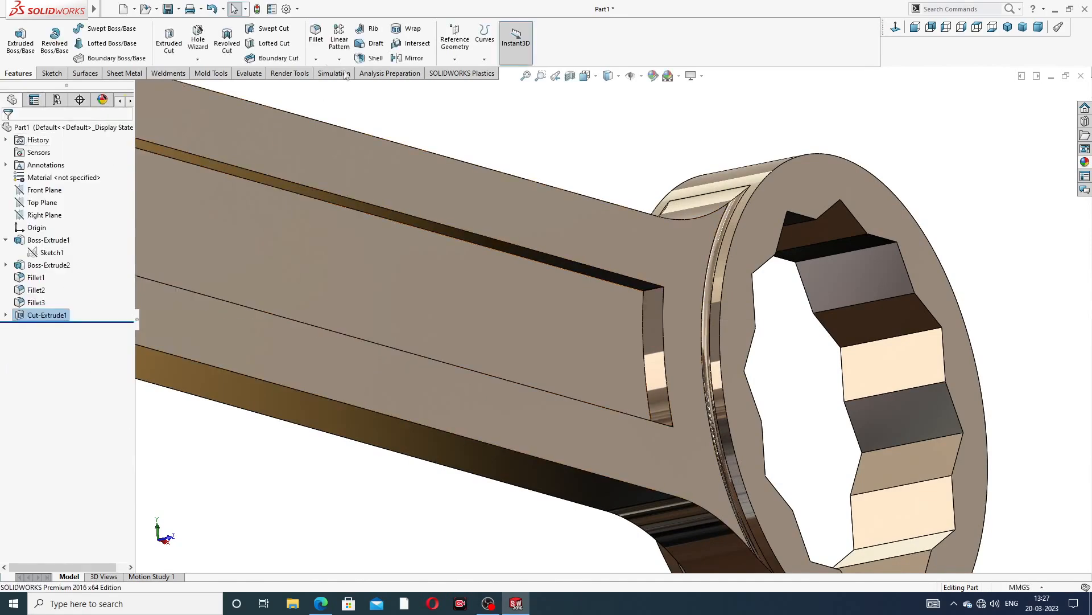
left_click(315, 40)
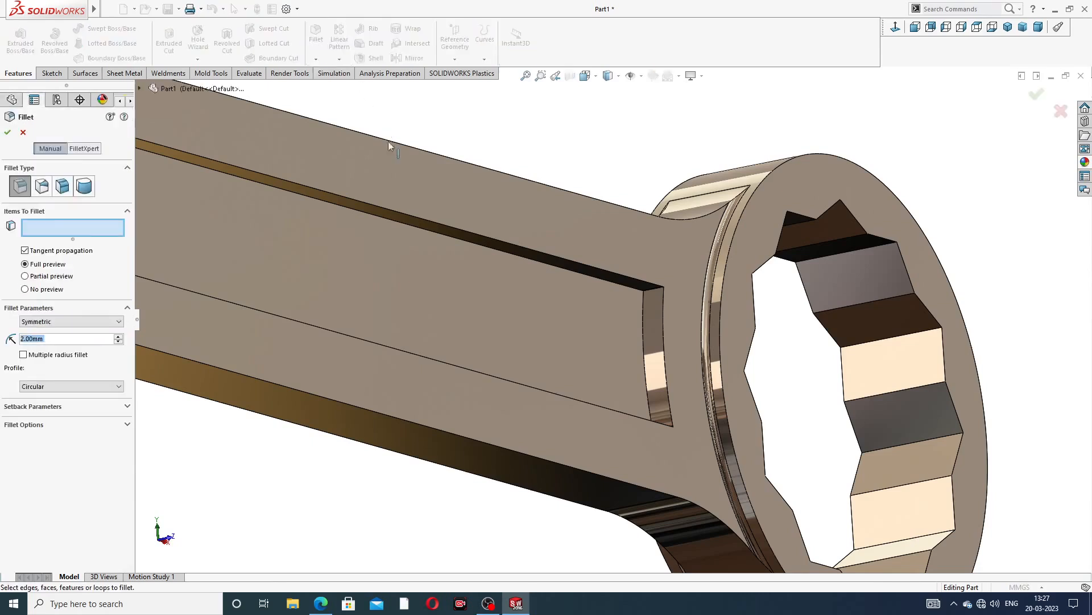
left_click(658, 293)
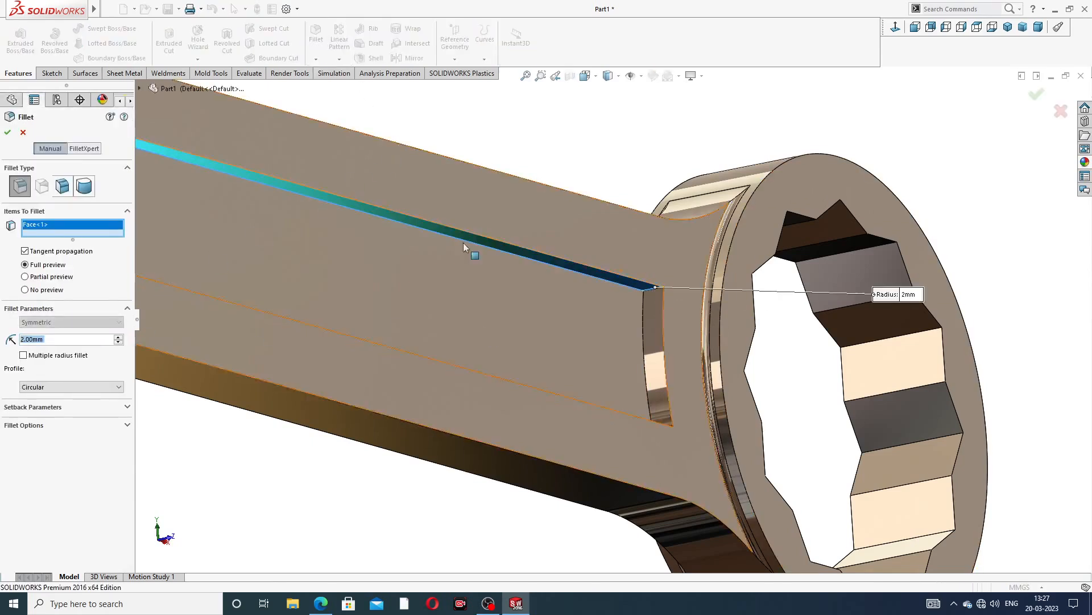
left_click(23, 133)
Start a 2 mm fillet and select the recess's two short corner edges at the ring end
left_click(316, 40)
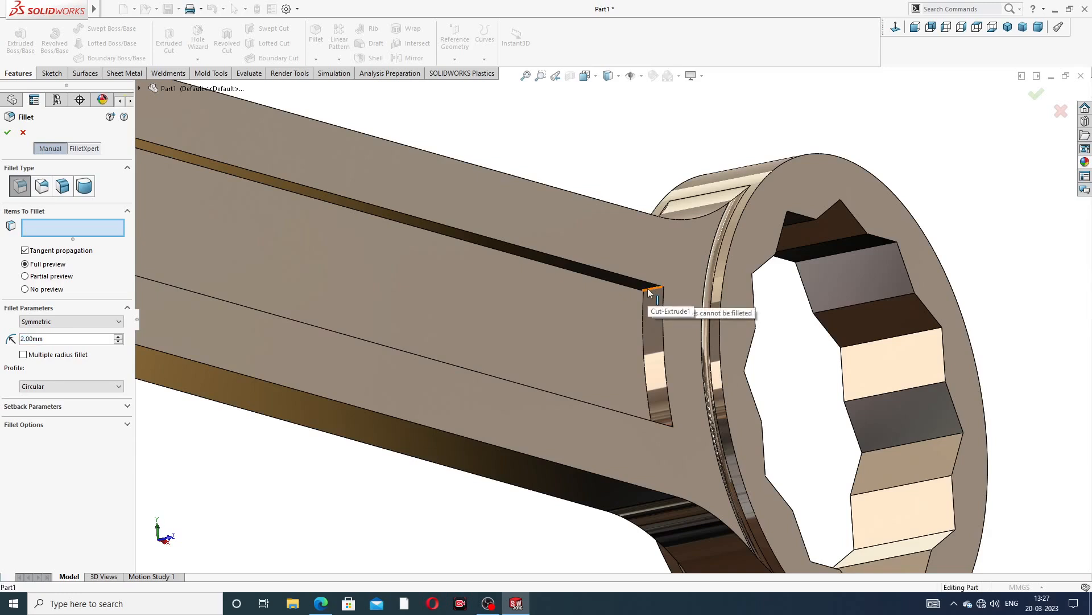
scroll(652, 287, "down", 5)
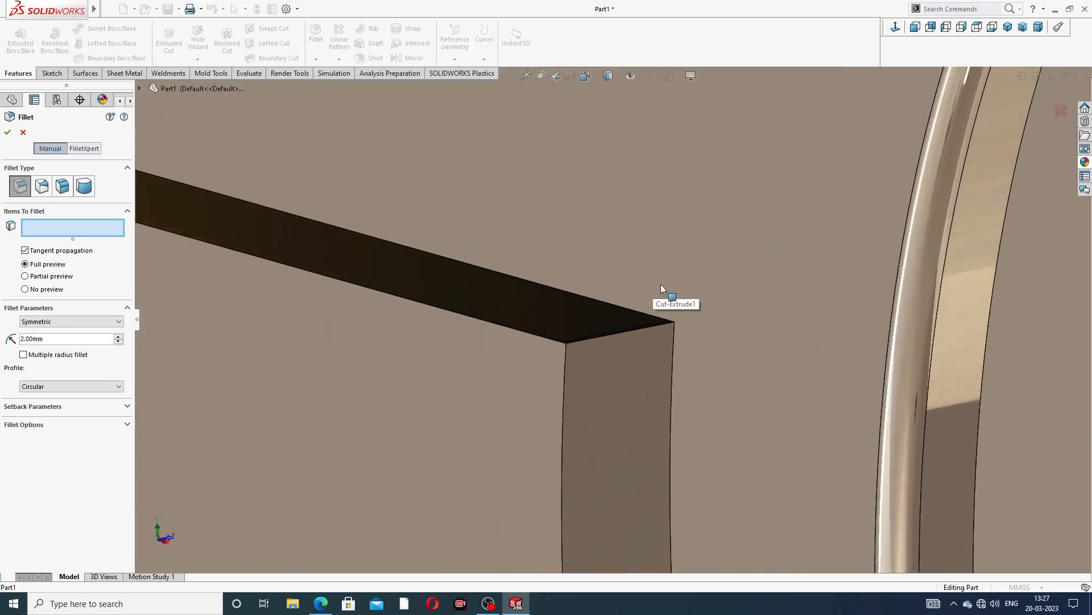
scroll(628, 333, "down", 2)
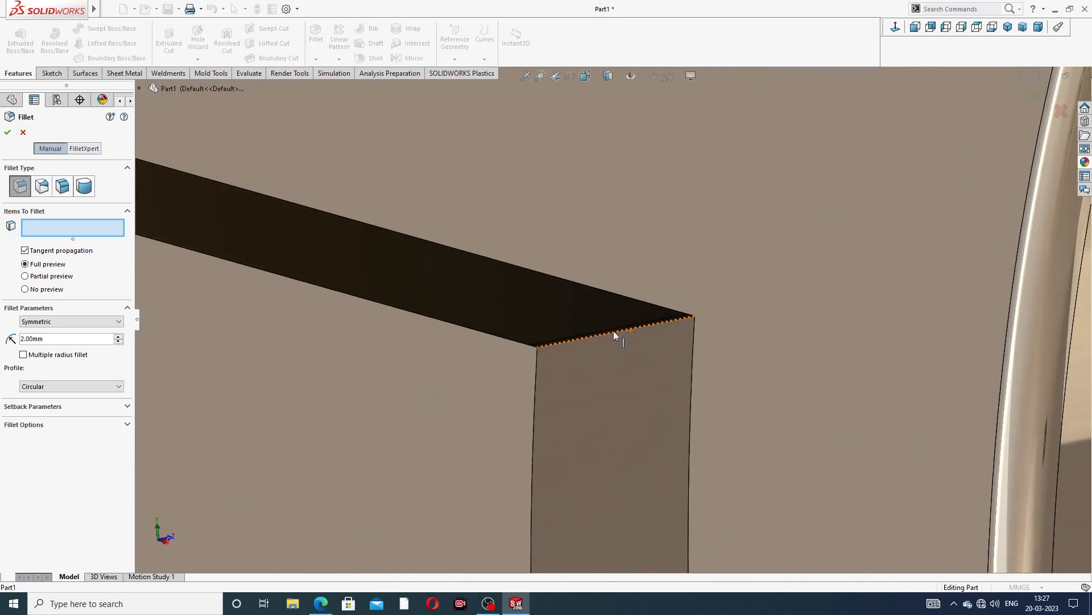
left_click(550, 345)
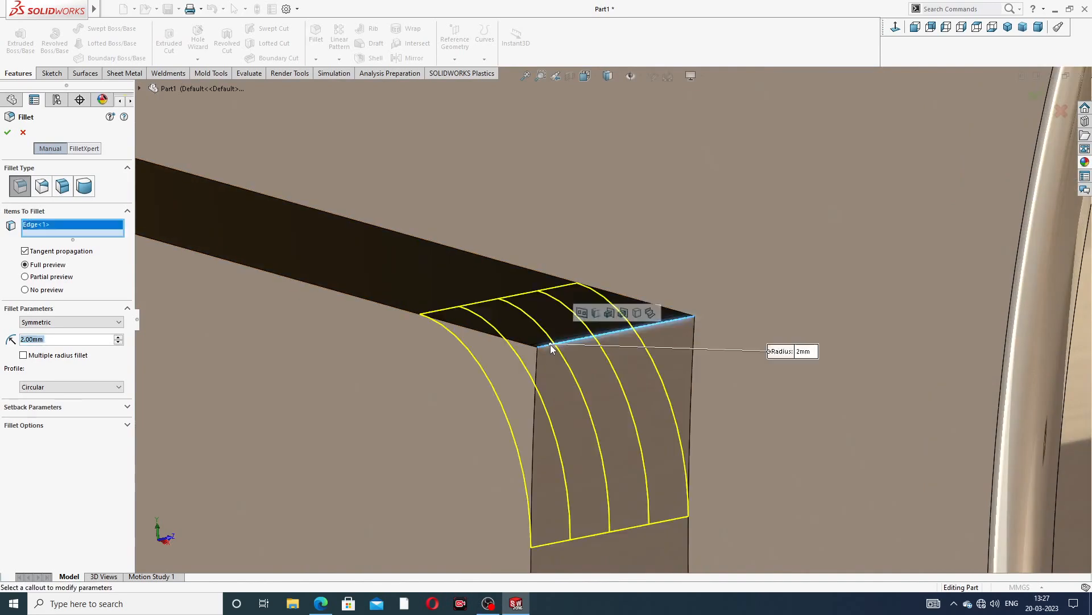
scroll(555, 346, "up", 6)
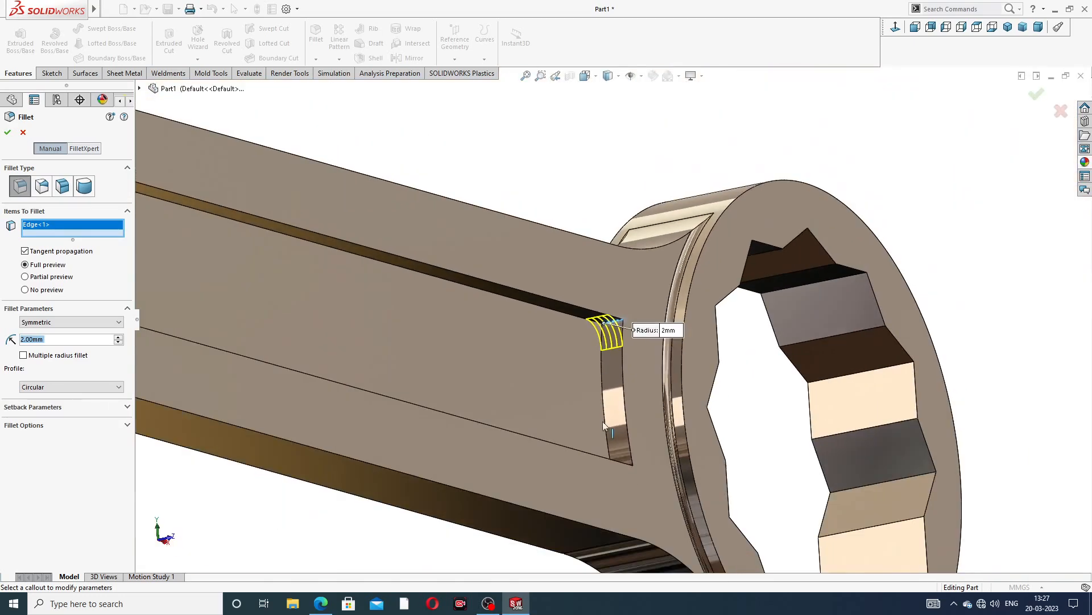
scroll(608, 427, "down", 4)
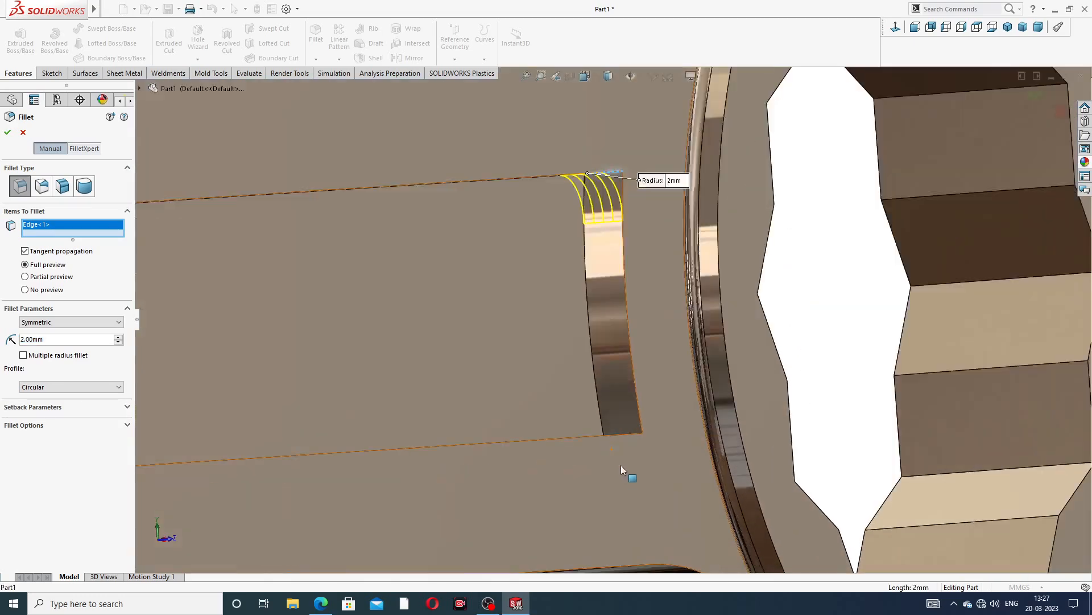
scroll(633, 423, "down", 8)
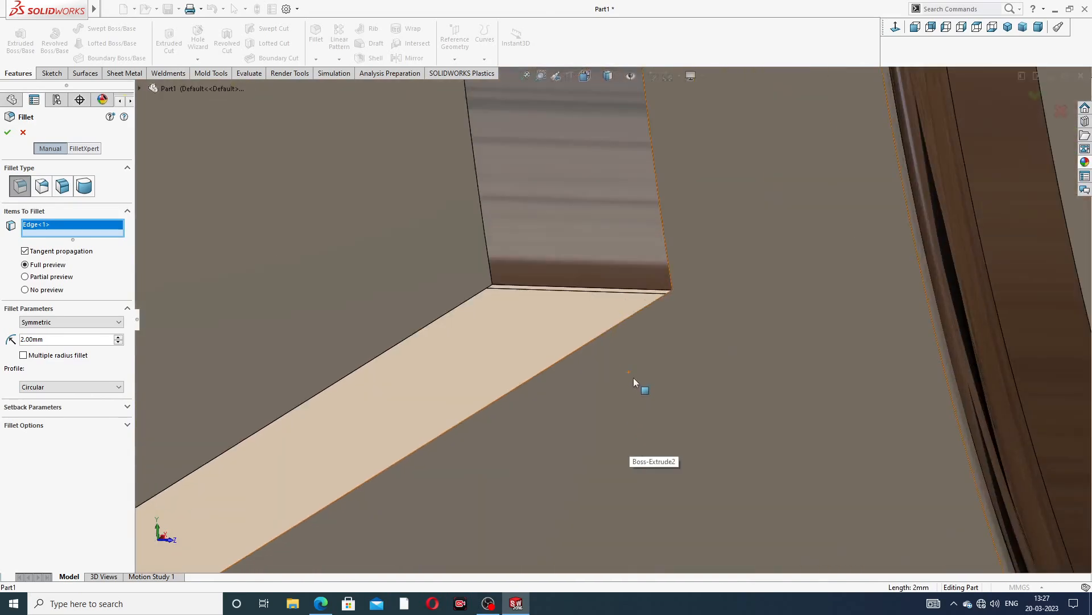
left_click(516, 289)
Add the recess's two corner edges at the jaw end and apply the 2 mm fillet
scroll(516, 289, "up", 8)
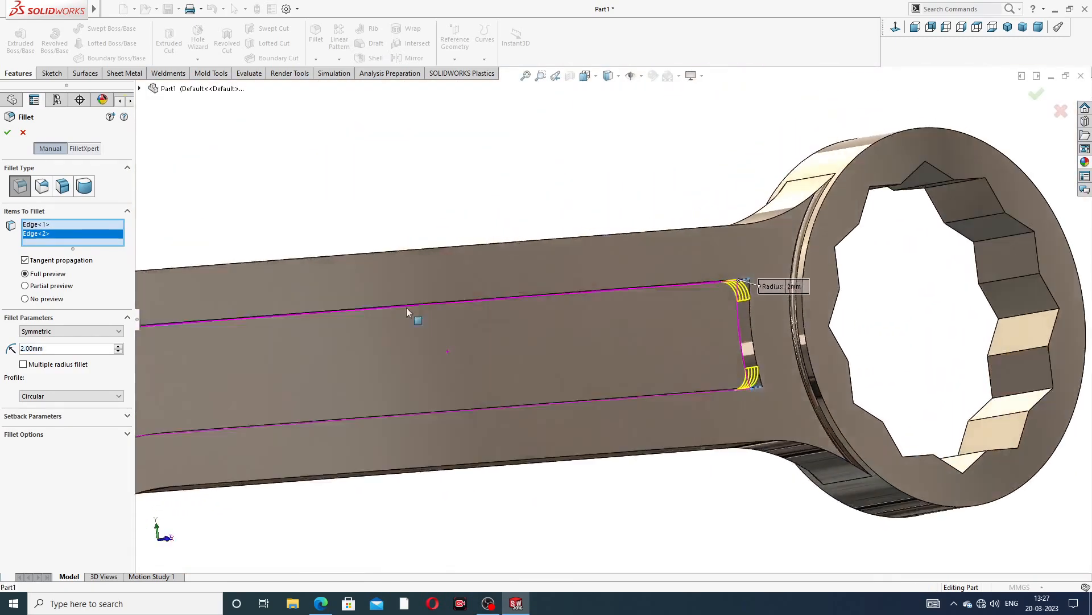
middle_click_drag(406, 307, 258, 316)
scroll(250, 313, "down", 10)
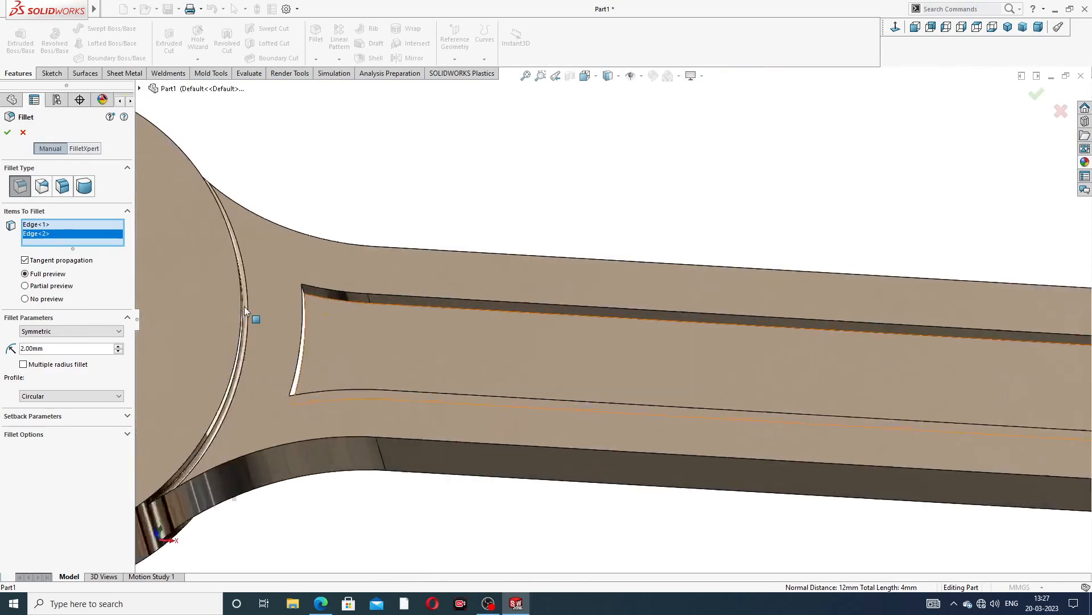
scroll(543, 296, "down", 3)
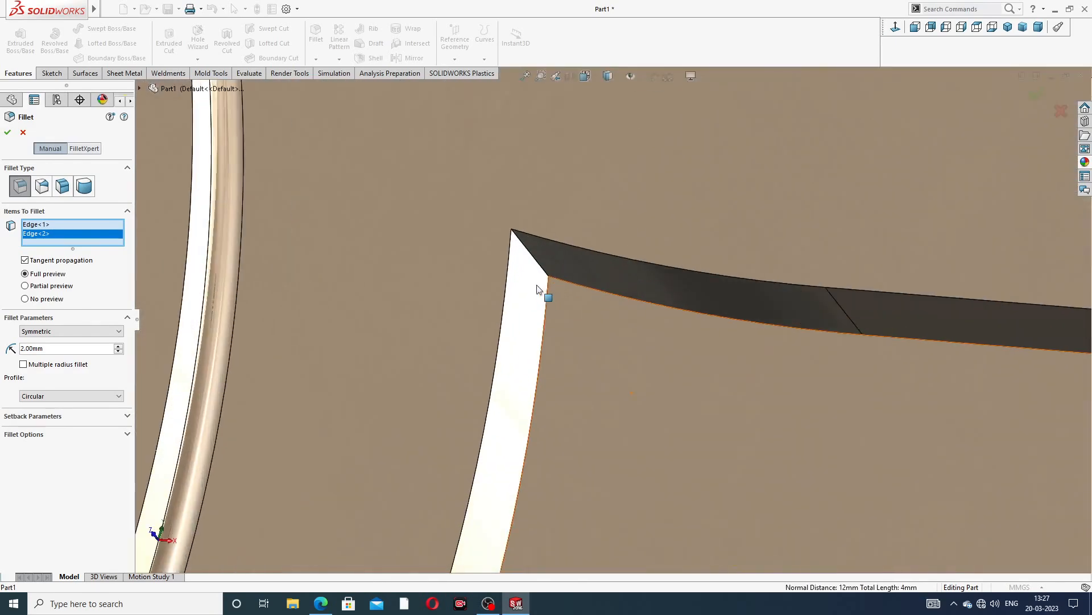
left_click(538, 265)
scroll(609, 353, "up", 8)
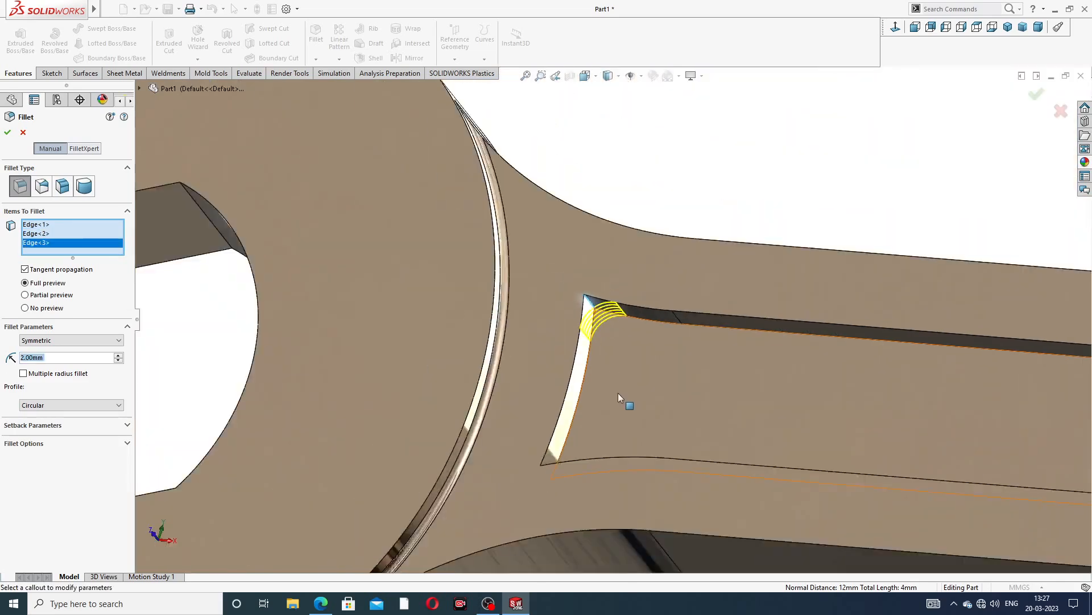
scroll(610, 361, "down", 10)
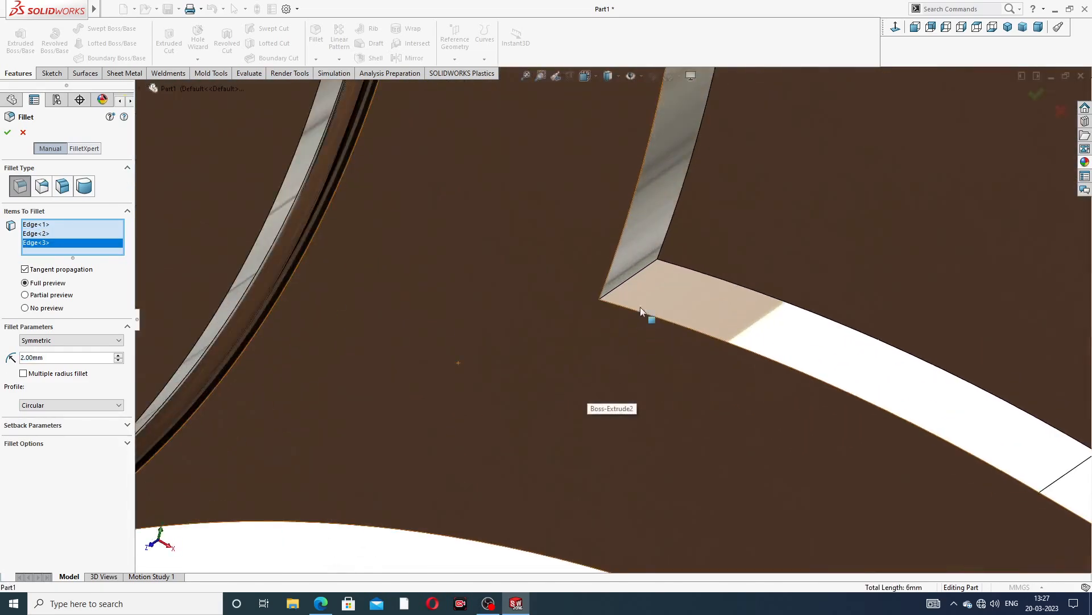
left_click(626, 282)
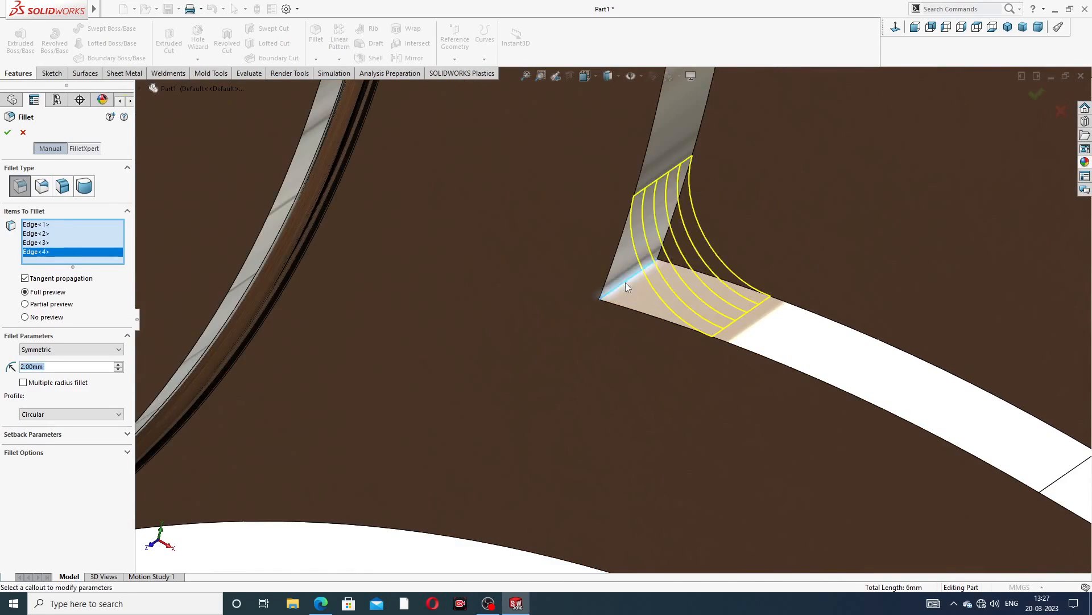
scroll(808, 246, "up", 3)
scroll(812, 248, "up", 5)
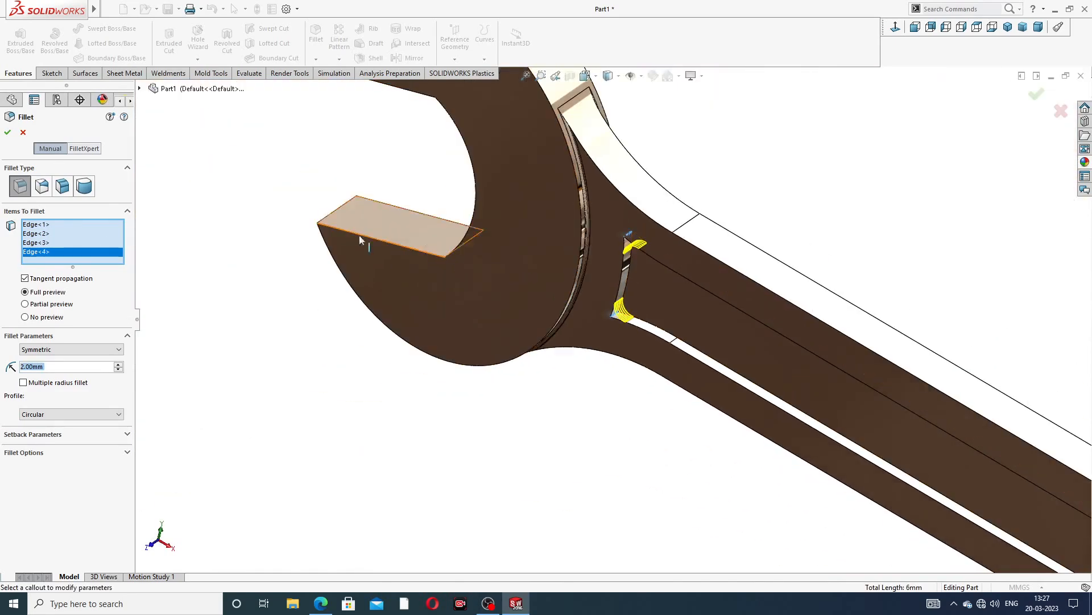
scroll(57, 370, "up", 1)
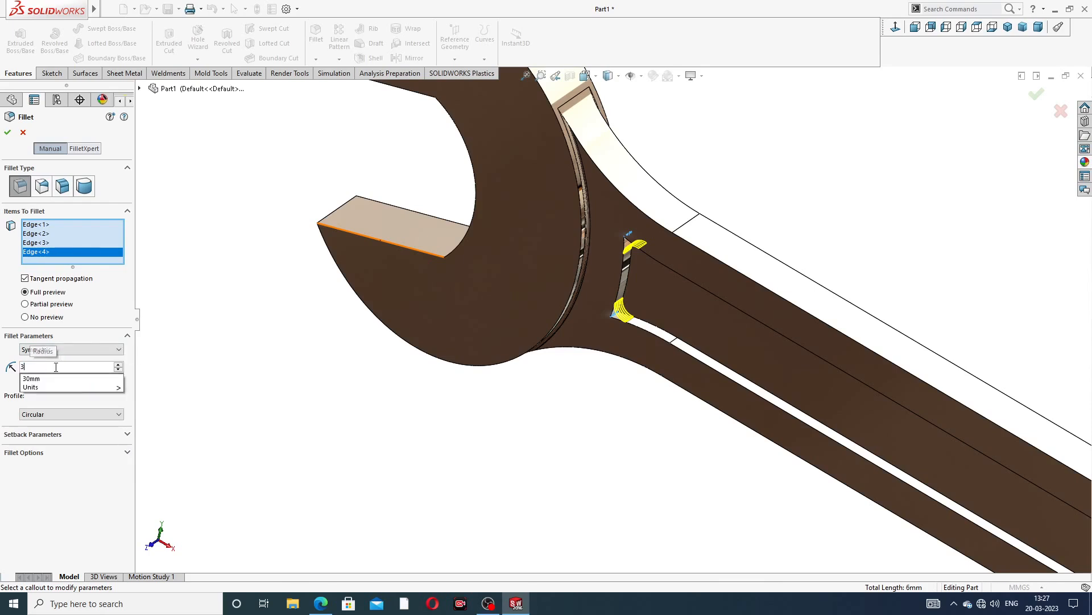
left_click(9, 132)
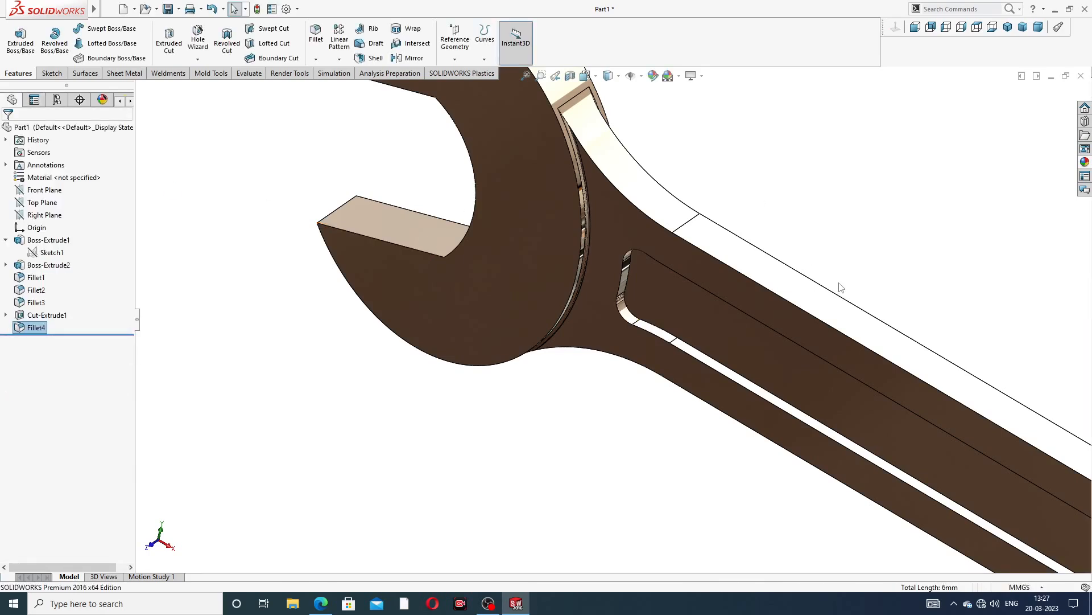
Mirror the handle recess cut and its fillet about the Front Plane
scroll(853, 301, "up", 5)
middle_click_drag(849, 351, 817, 250)
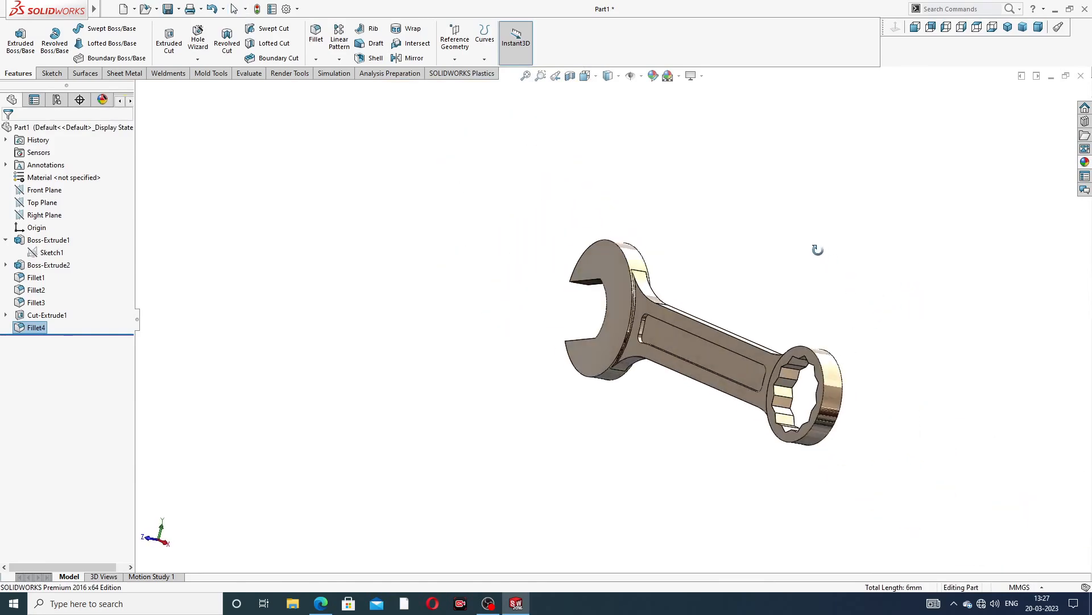
scroll(749, 367, "down", 2)
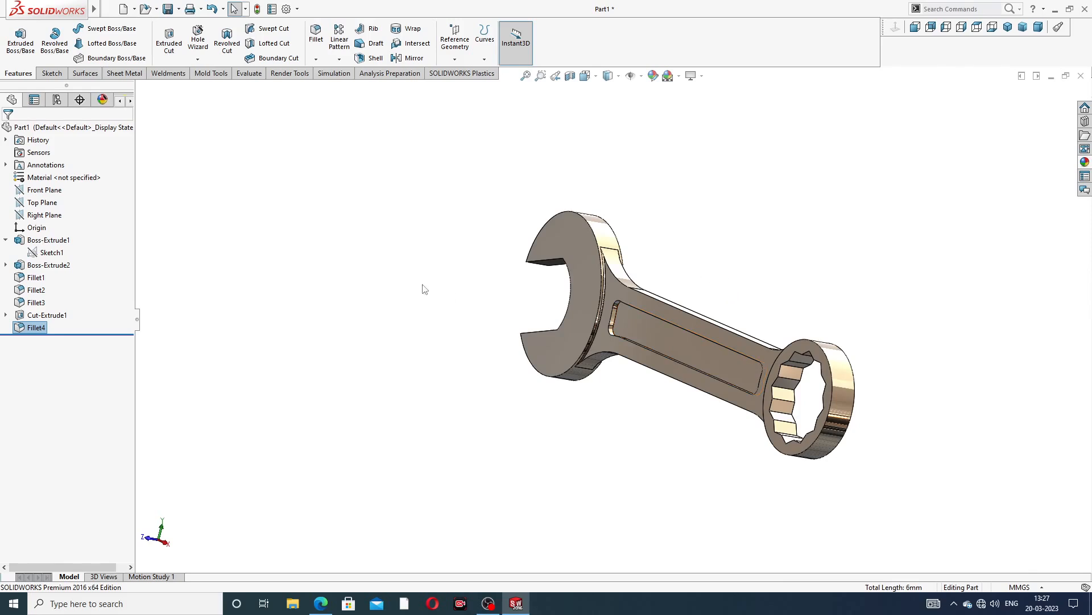
left_click(7, 241)
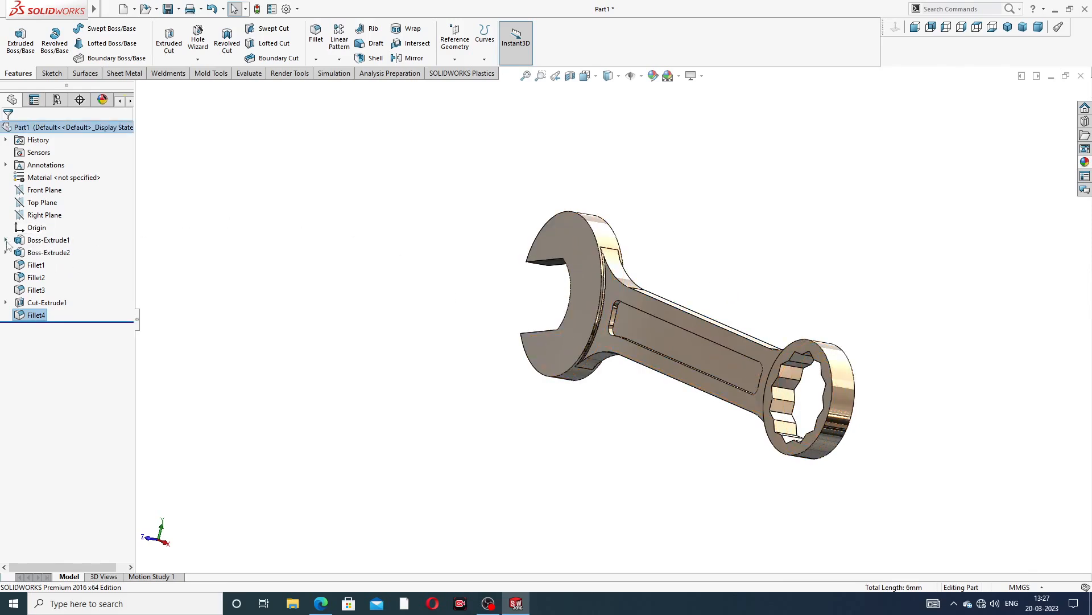
left_click(52, 191)
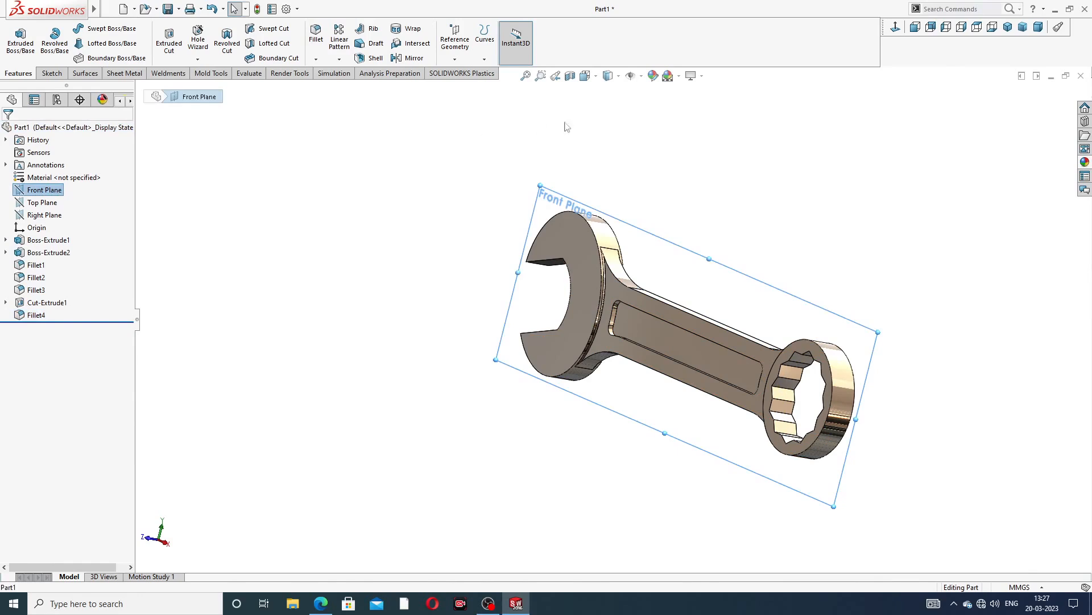
left_click(416, 58)
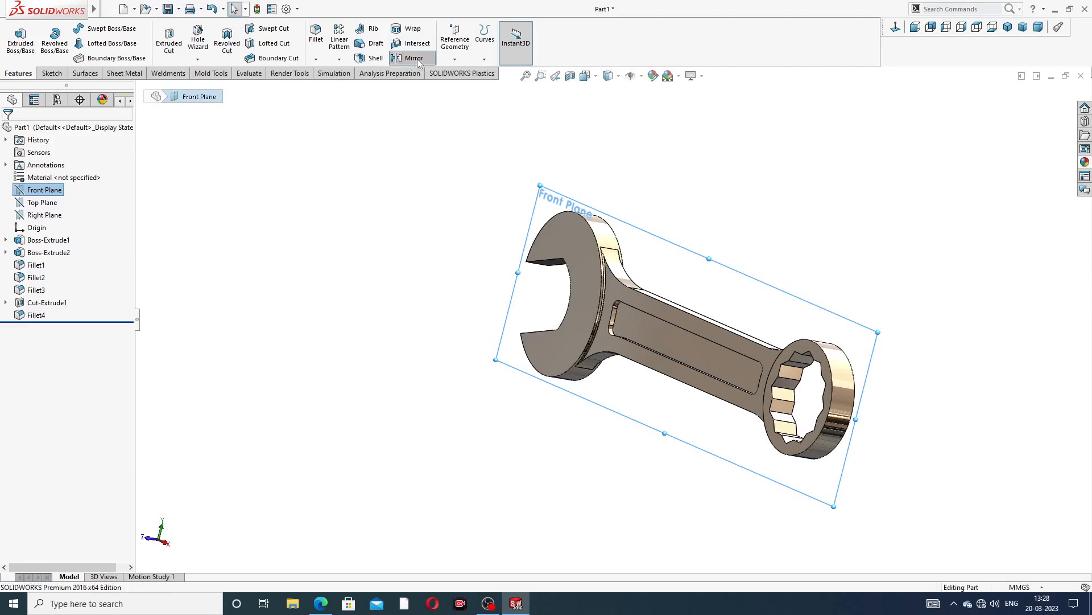
left_click(138, 89)
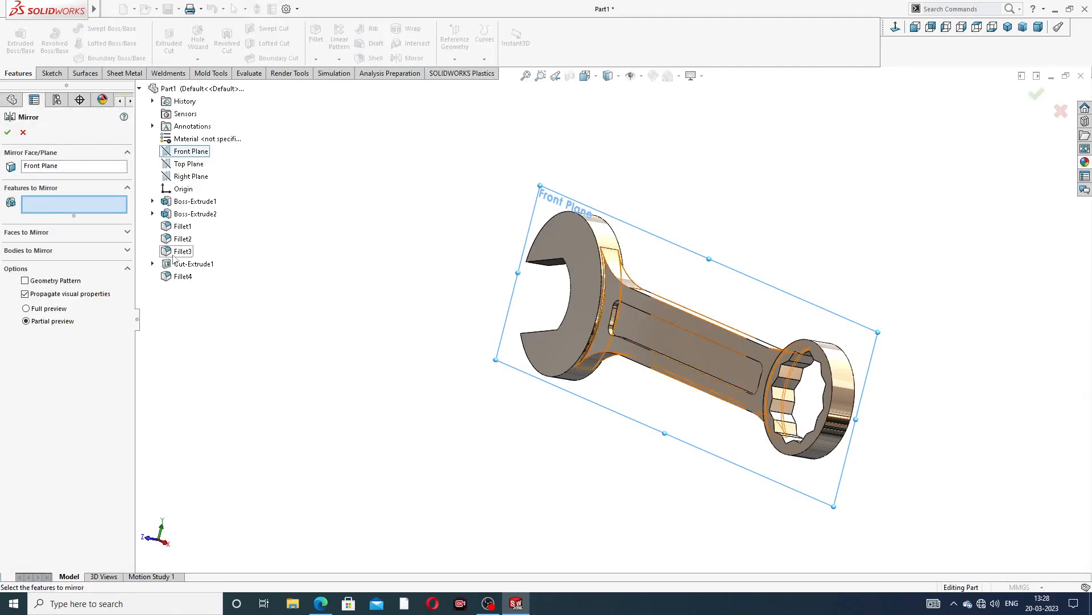
left_click(194, 265)
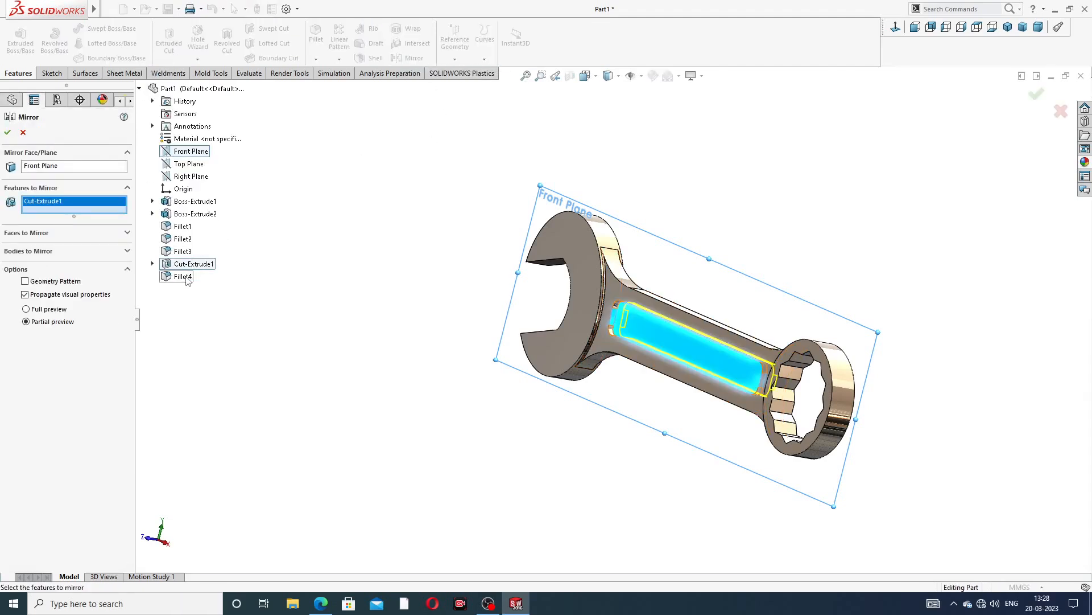
left_click(185, 277)
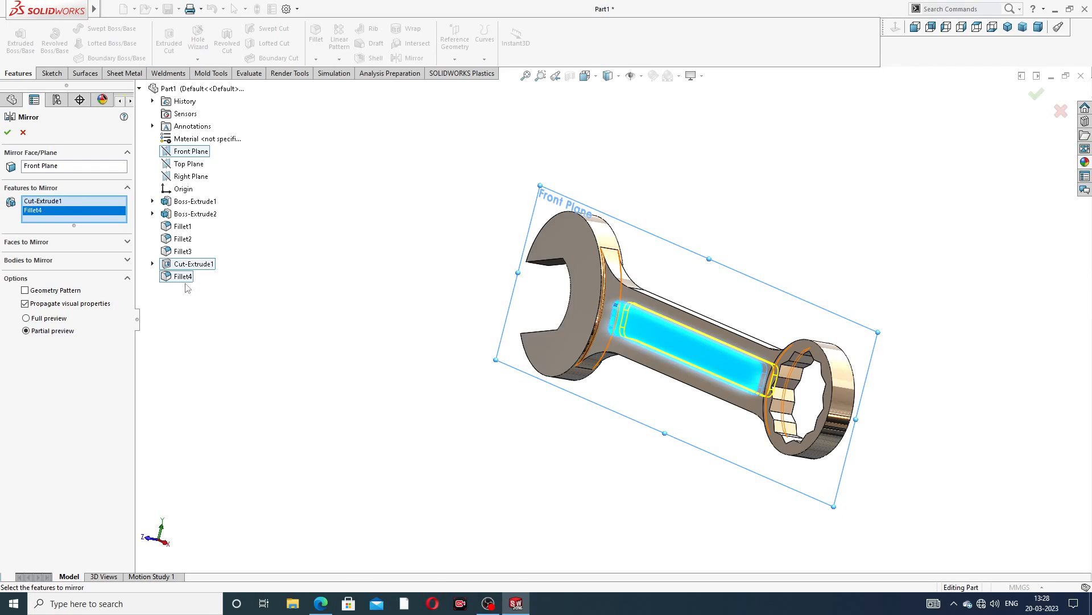
left_click(7, 133)
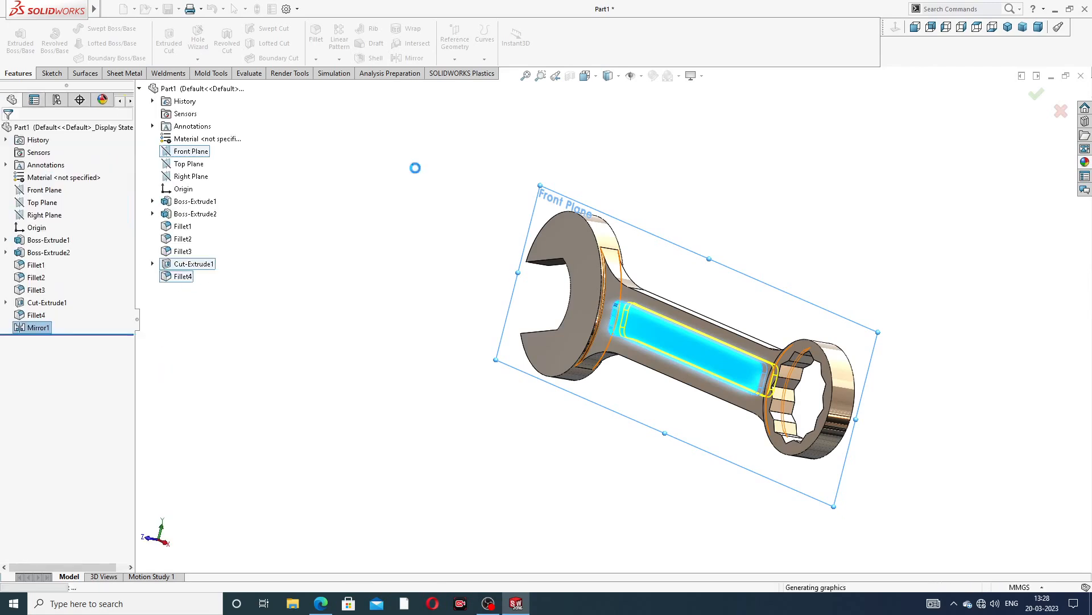
Orbit and zoom around the finished spanner to inspect the recesses on both faces, ending in isometric view
middle_click_drag(700, 239, 810, 445)
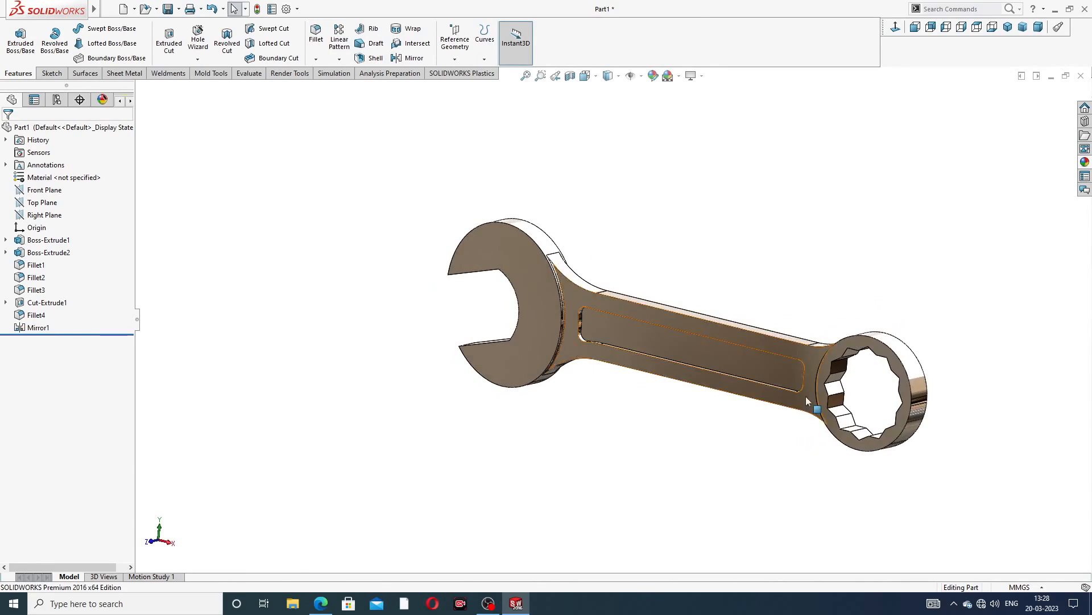
middle_click_drag(804, 394, 783, 375)
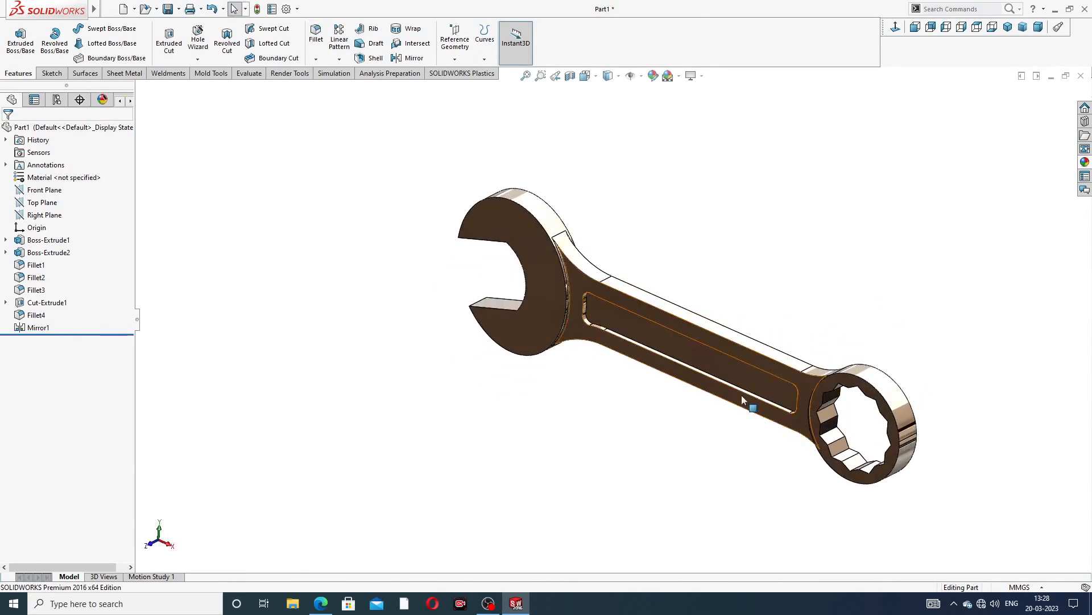
scroll(742, 395, "down", 2)
left_click(1008, 28)
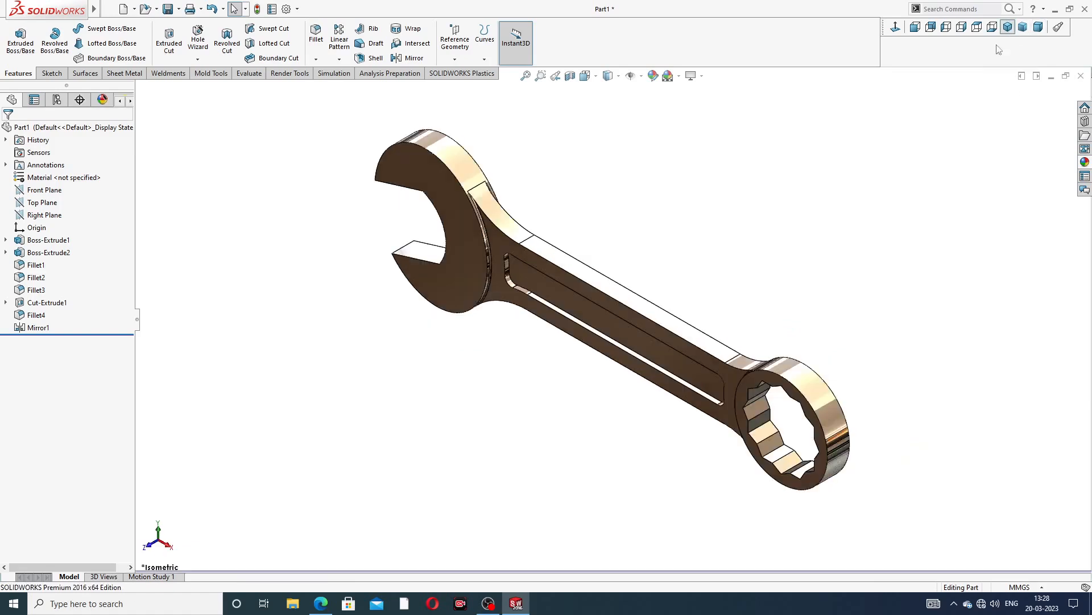
middle_click_drag(705, 253, 719, 217)
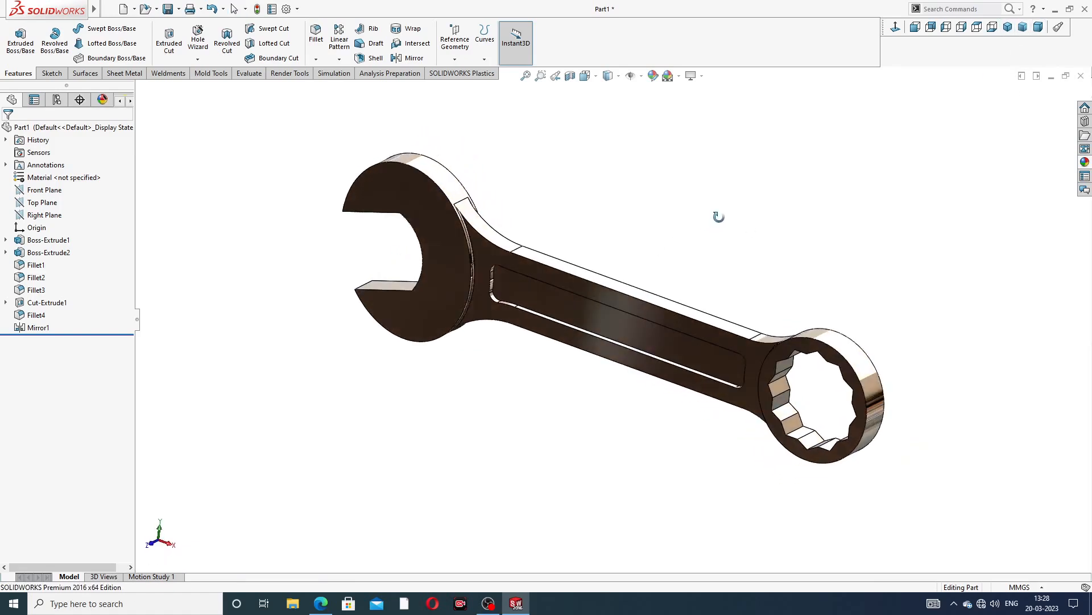
scroll(512, 256, "down", 5)
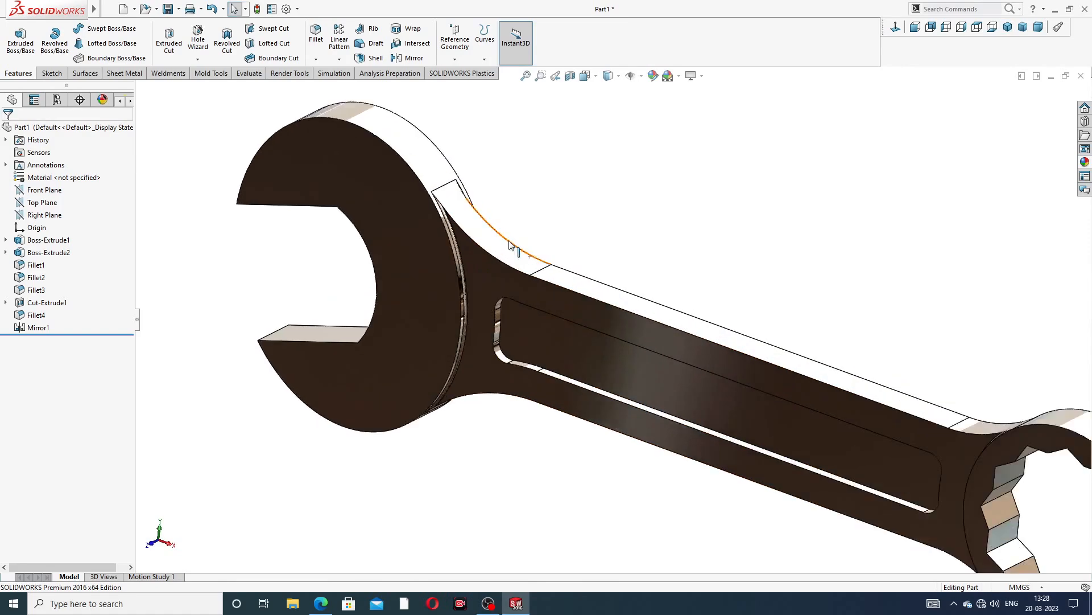
middle_click_drag(471, 267, 455, 282)
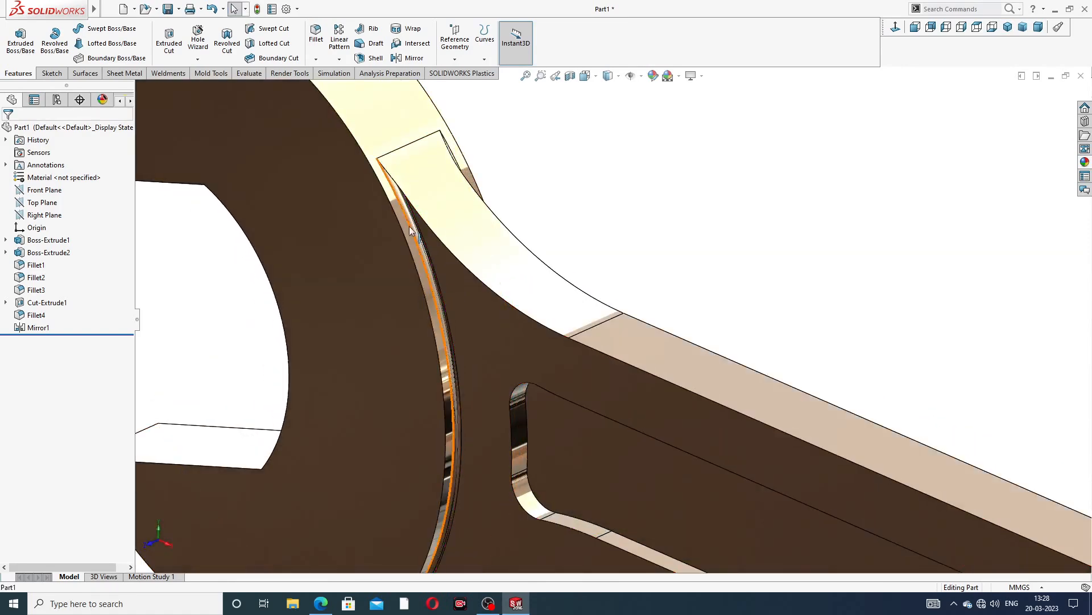
scroll(445, 298, "up", 5)
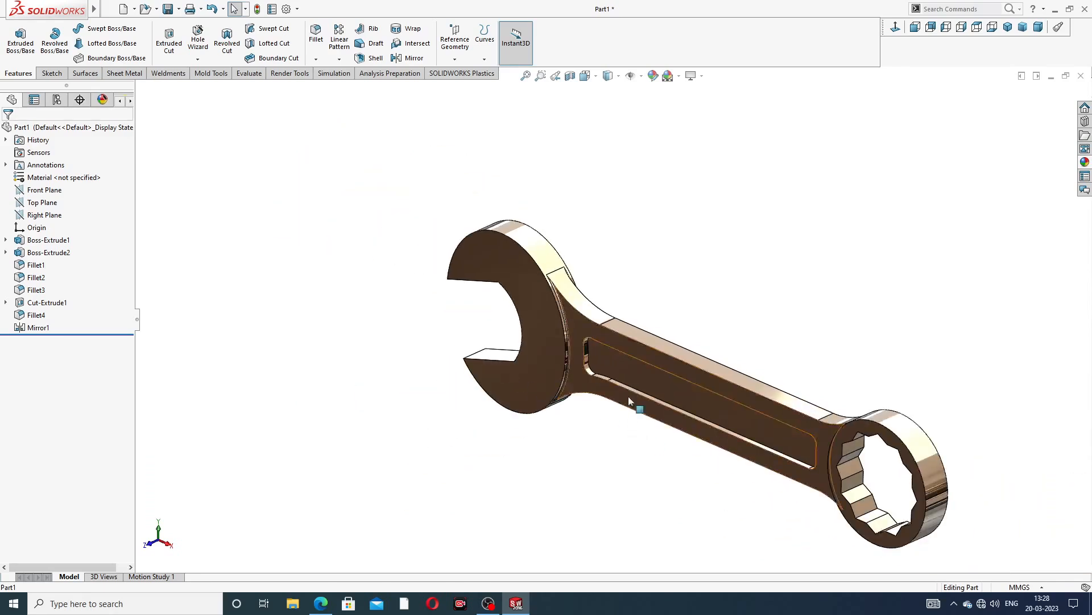
middle_click_drag(681, 377, 701, 391)
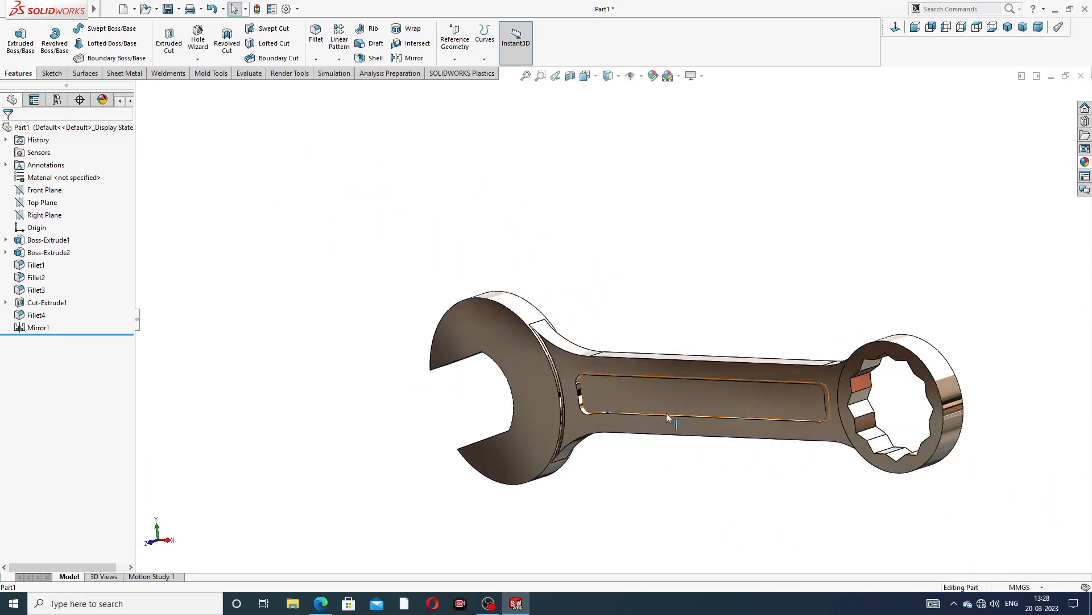
left_click(516, 603)
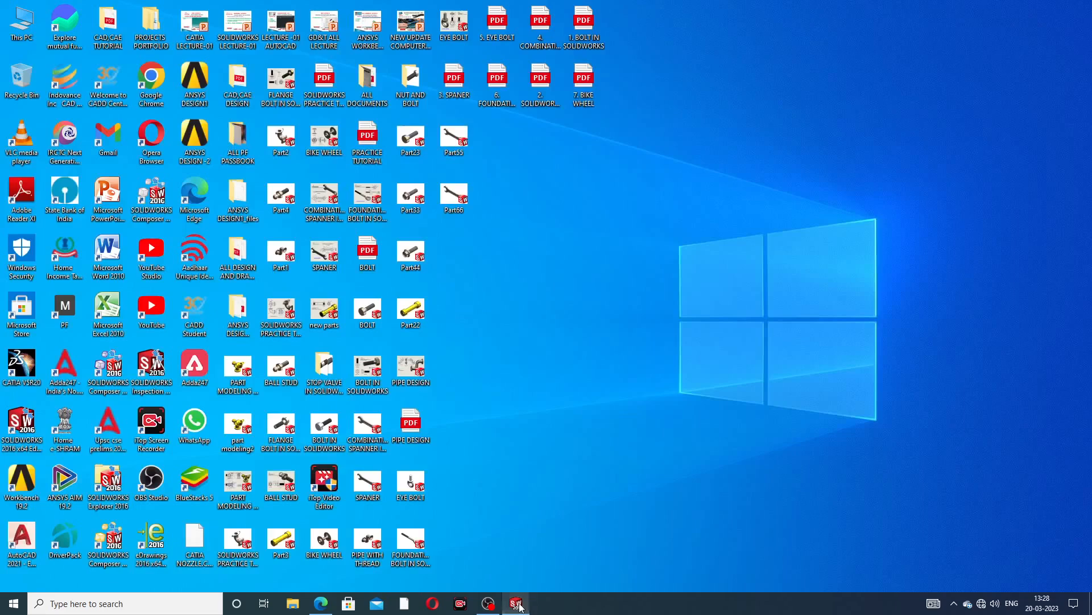
left_click(516, 603)
key("ctrl+7")
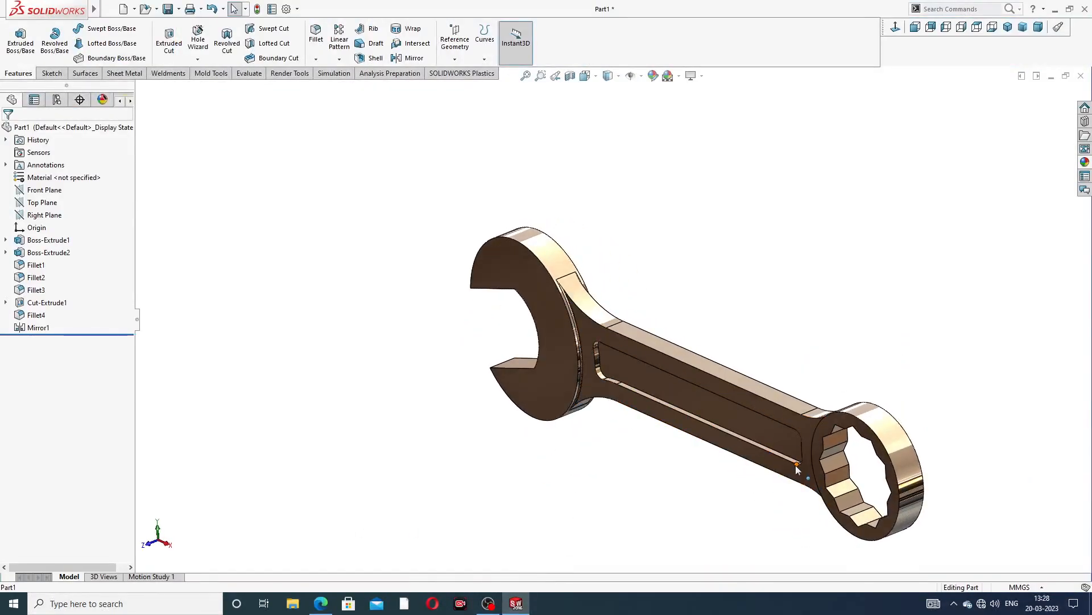
scroll(797, 464, "down", 1)
scroll(797, 463, "up", 2)
scroll(797, 463, "down", 1)
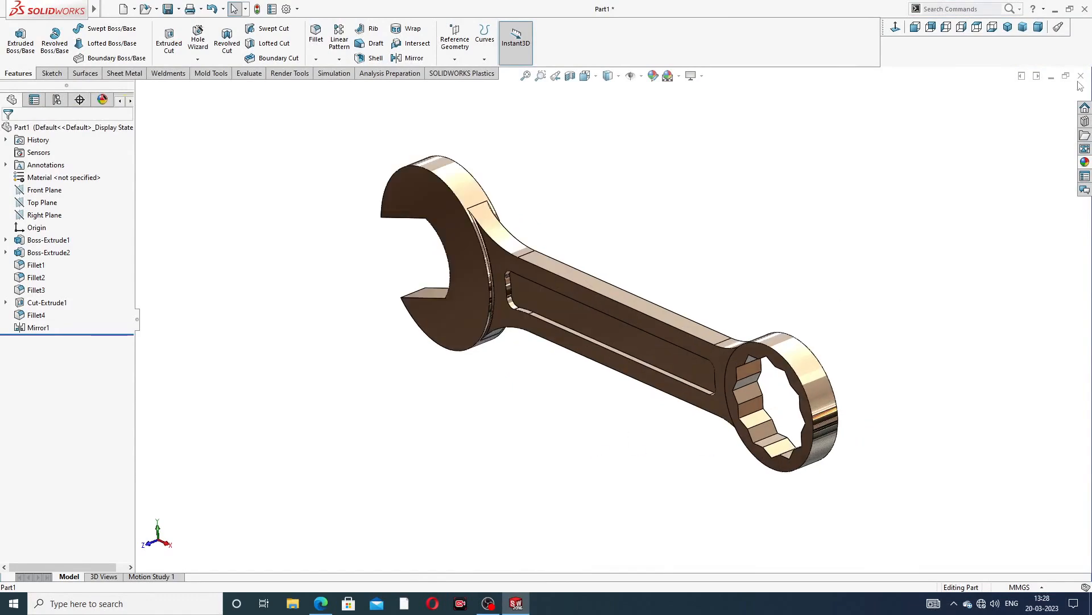
left_click(1008, 27)
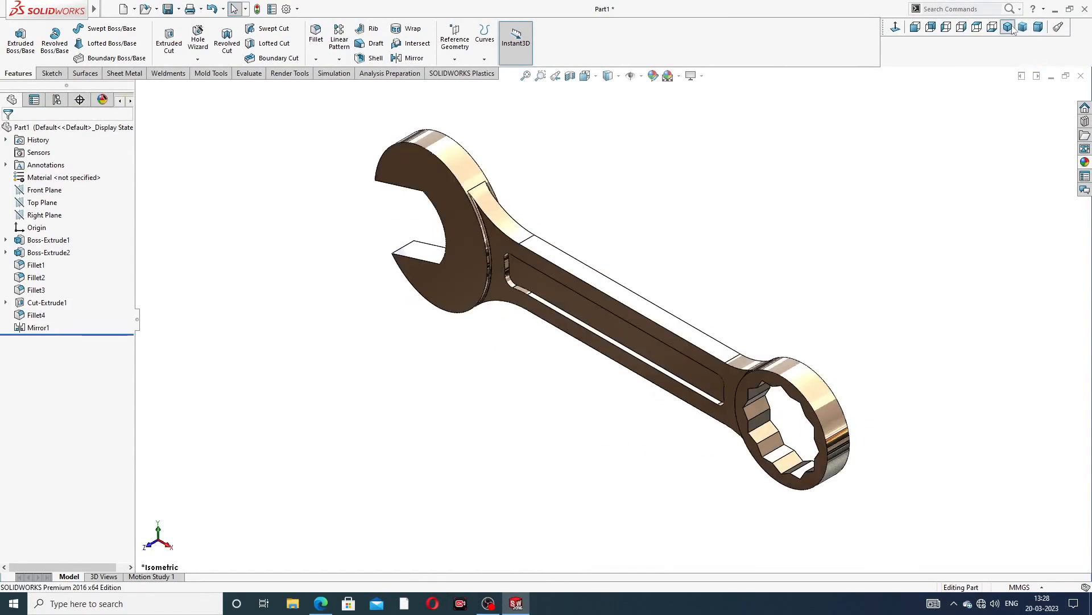
Compare the spanner model against the combination spanner drawing and inspect it again from the isometric view
left_click(320, 603)
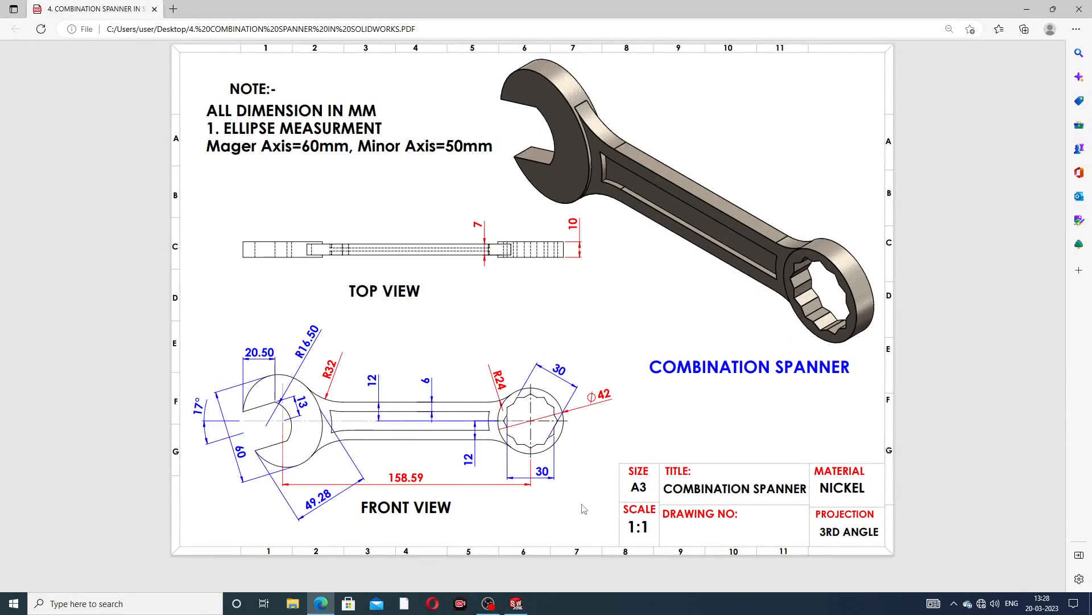
left_click(323, 604)
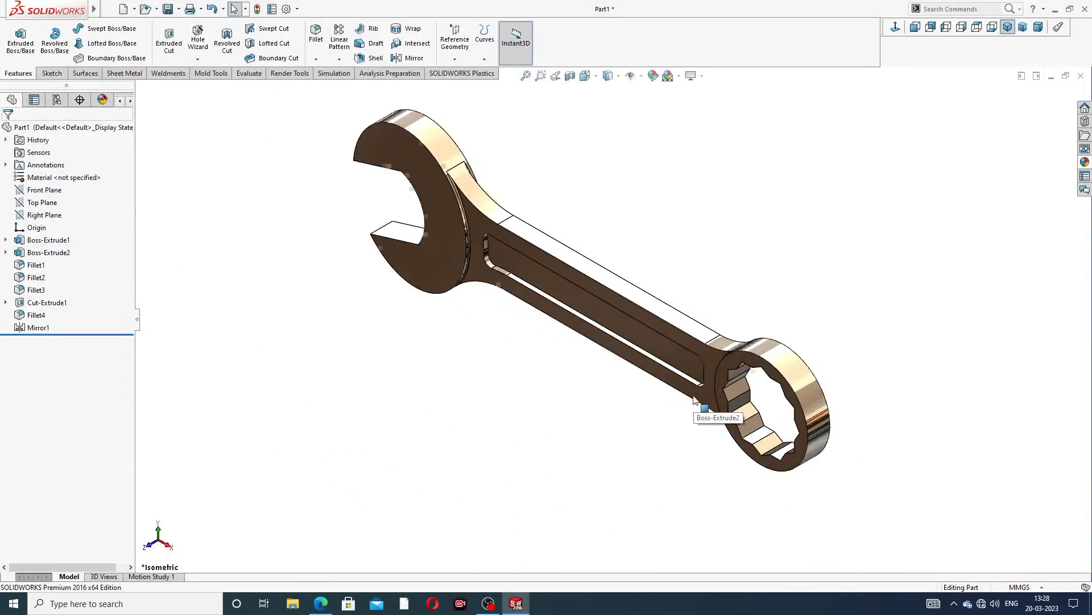
scroll(694, 399, "down", 2)
scroll(569, 273, "up", 4)
scroll(525, 276, "down", 3)
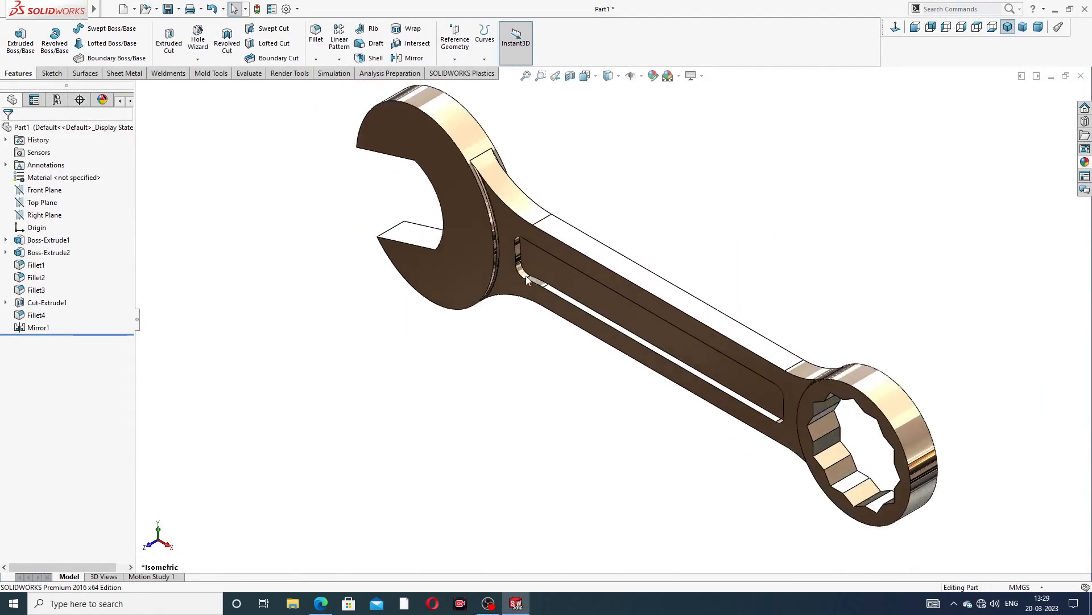
scroll(499, 137, "up", 2)
mouse_move(488, 178)
middle_mouse_down()
mouse_move(515, 192)
mouse_move(507, 177)
middle_mouse_up()
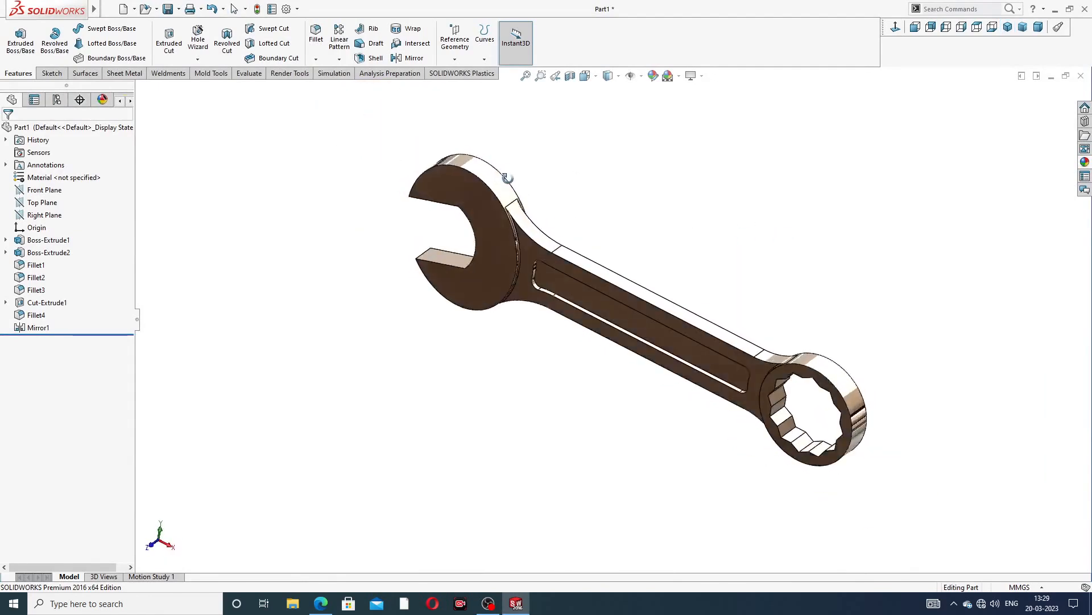
scroll(590, 278, "down", 4)
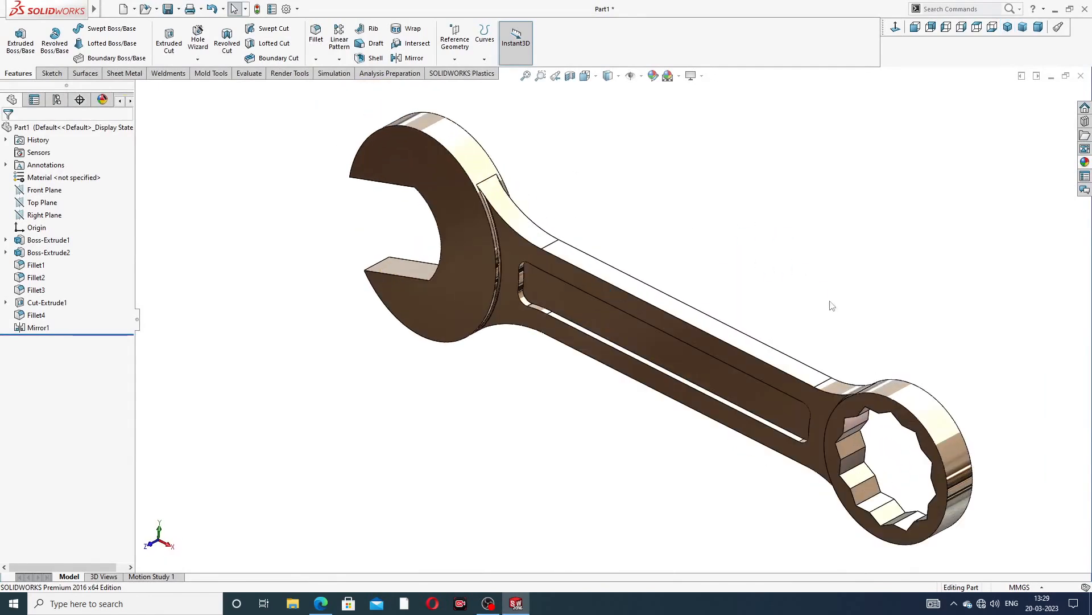
left_click(1009, 28)
scroll(651, 251, "down", 2)
scroll(670, 257, "up", 1)
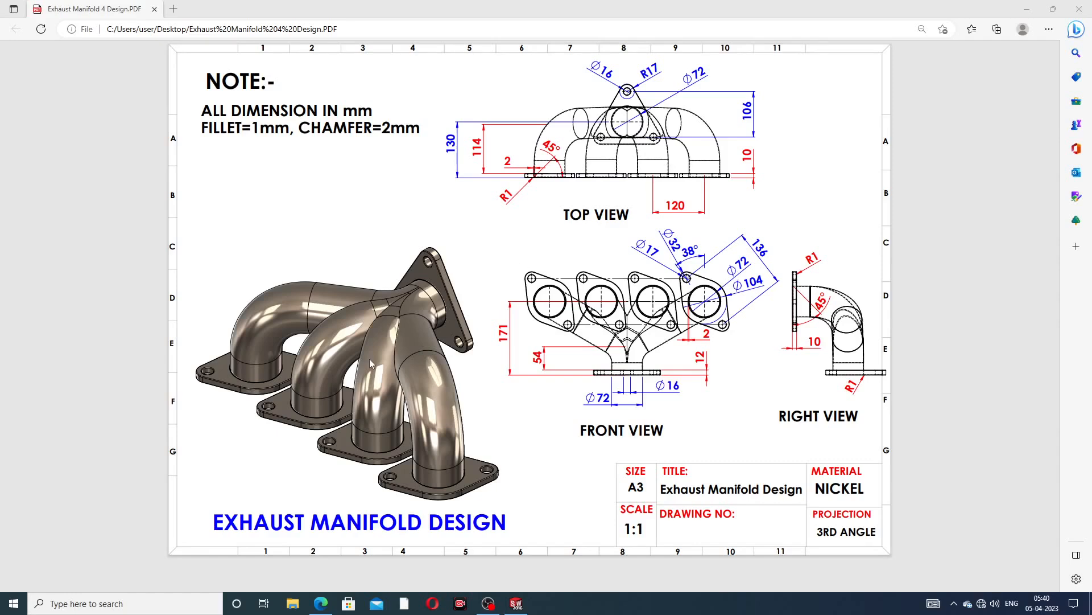
Orbit and zoom around the exhaust manifold model to examine its flanges and pipes from several angles
left_click(517, 603)
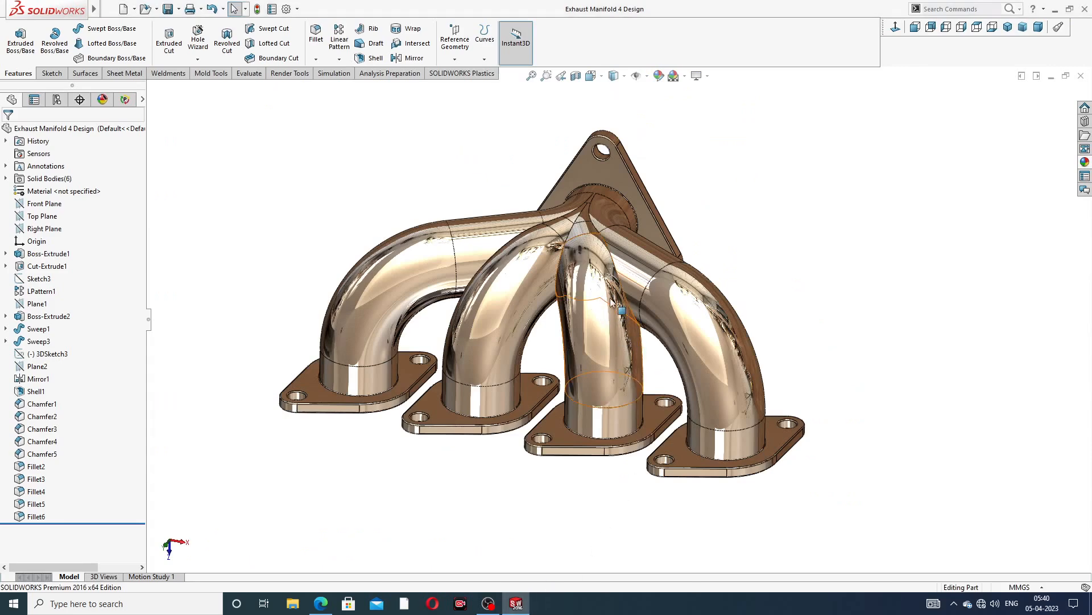
middle_click_drag(617, 307, 631, 221)
scroll(626, 236, "up", 4)
middle_click_drag(596, 268, 844, 210)
scroll(592, 273, "down", 3)
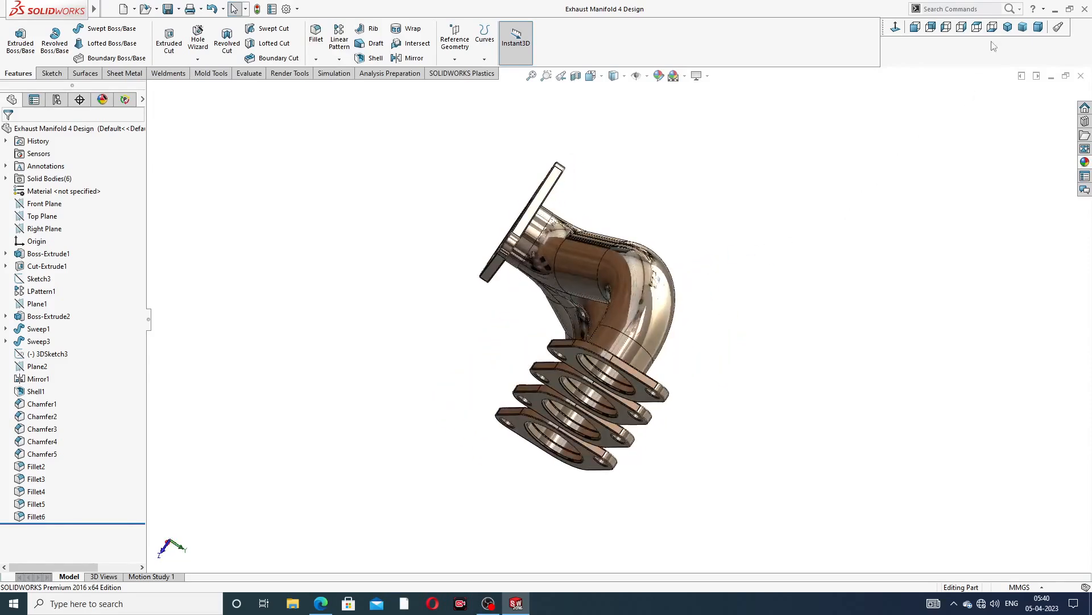
left_click(1008, 27)
scroll(559, 309, "down", 3)
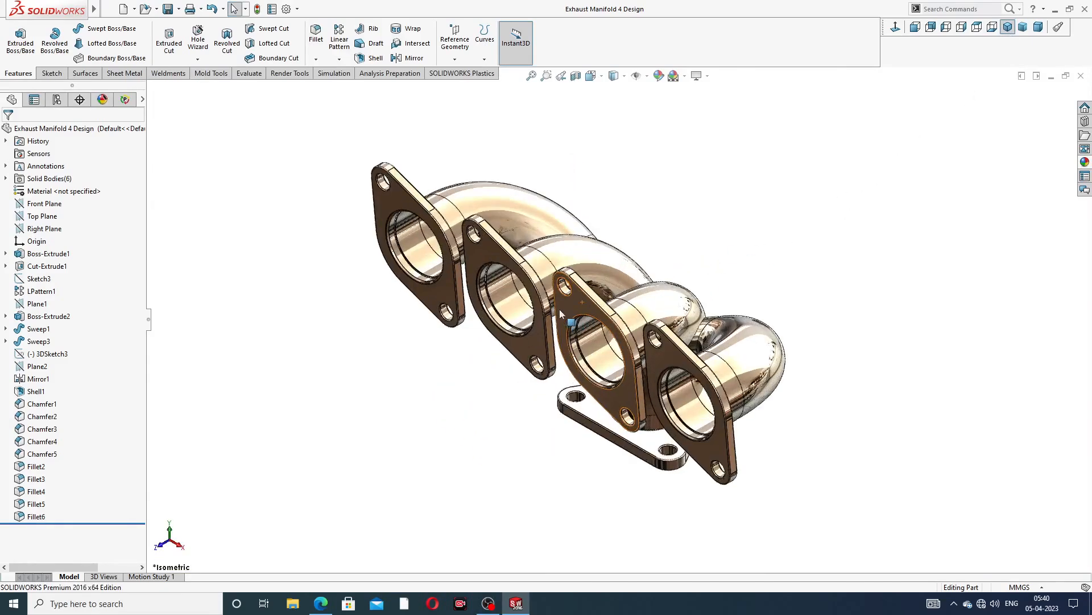
middle_click_drag(630, 328, 674, 318)
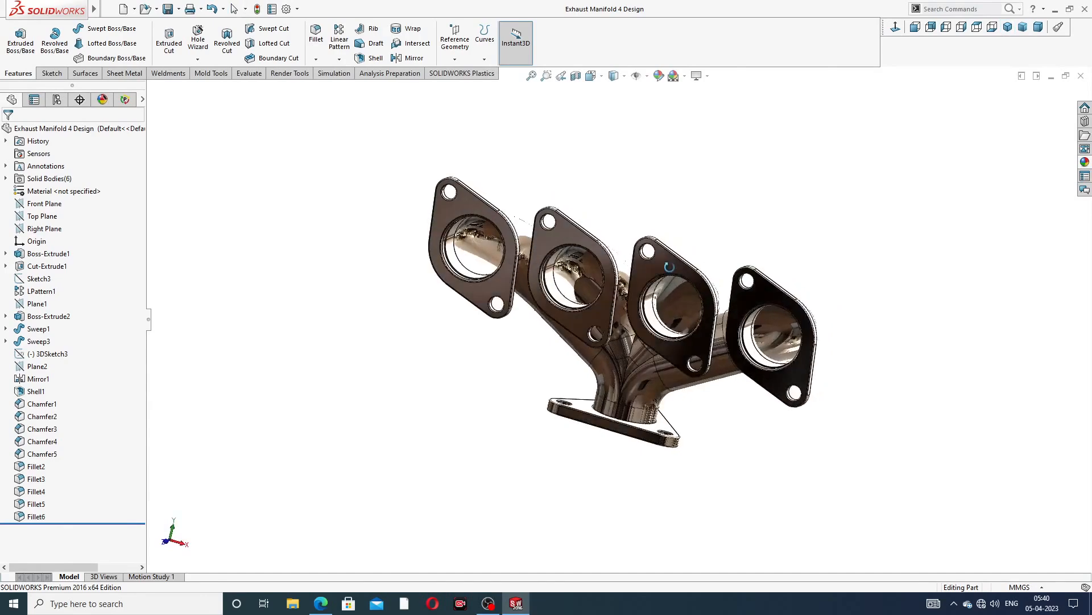
scroll(674, 318, "down", 5)
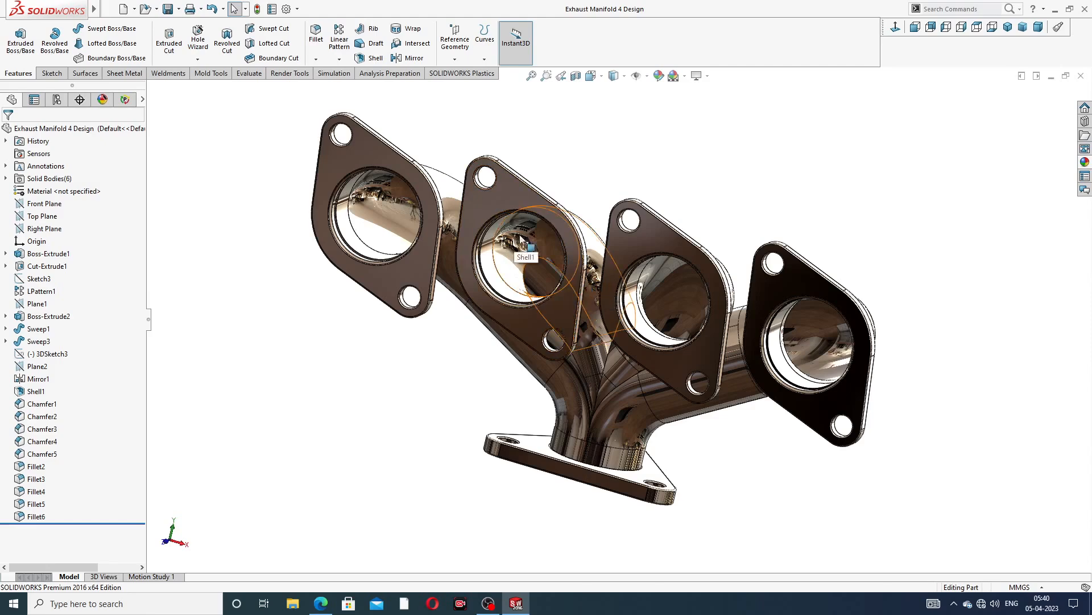
middle_click_drag(542, 272, 574, 165)
middle_click_drag(641, 299, 644, 277)
scroll(644, 278, "up", 3)
middle_click_drag(611, 316, 620, 207)
scroll(602, 297, "down", 4)
middle_click(644, 277)
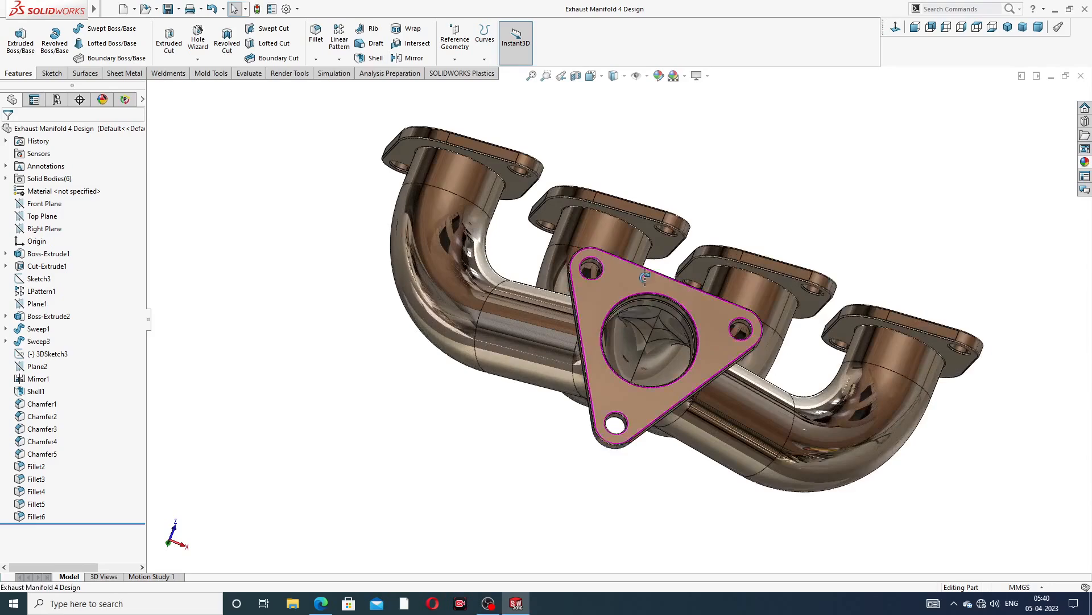
middle_click_drag(645, 276, 735, 293)
scroll(626, 309, "up", 3)
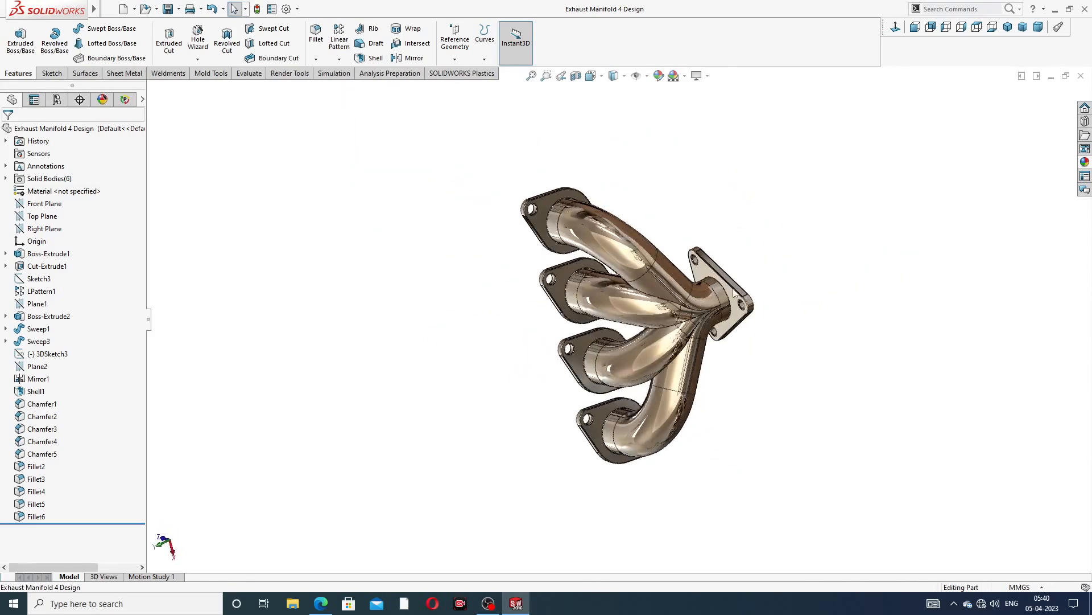
middle_click_drag(733, 342, 689, 341)
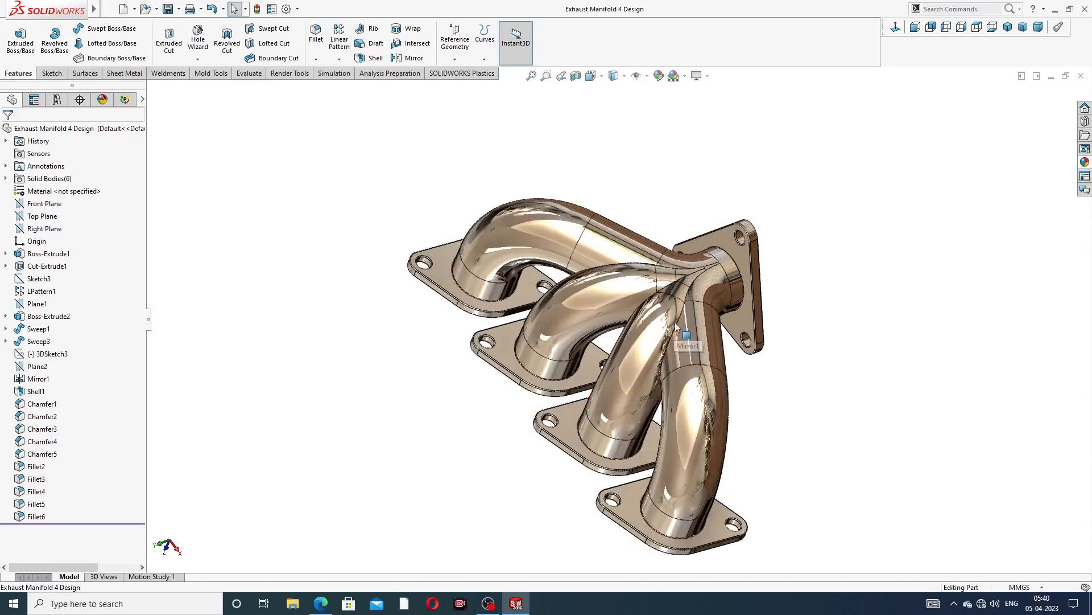
Close the completed exhaust manifold model
middle_click_drag(798, 322, 831, 269)
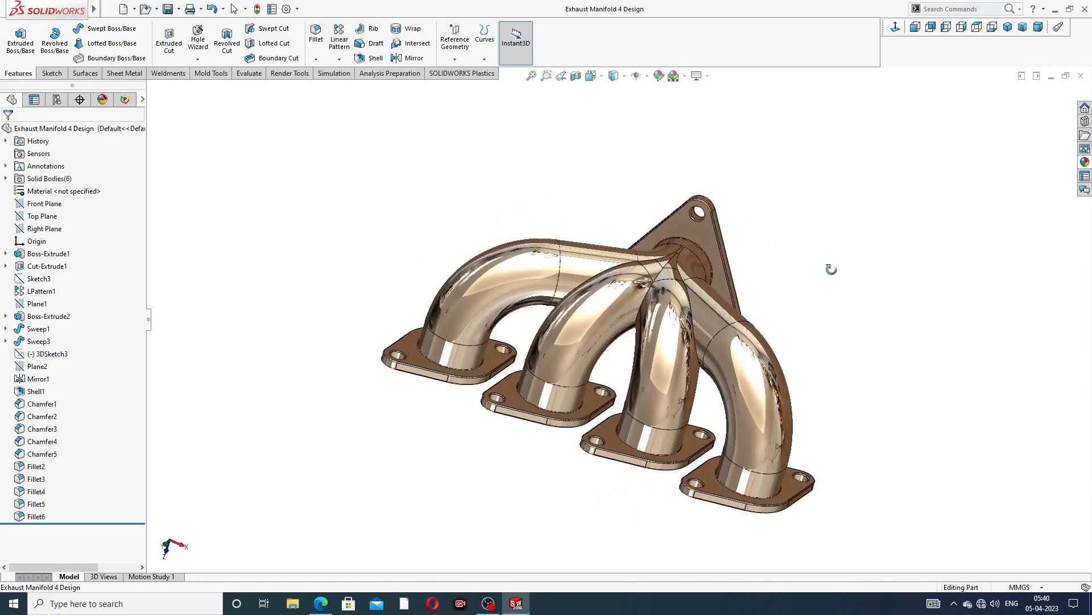
scroll(646, 368, "down", 3)
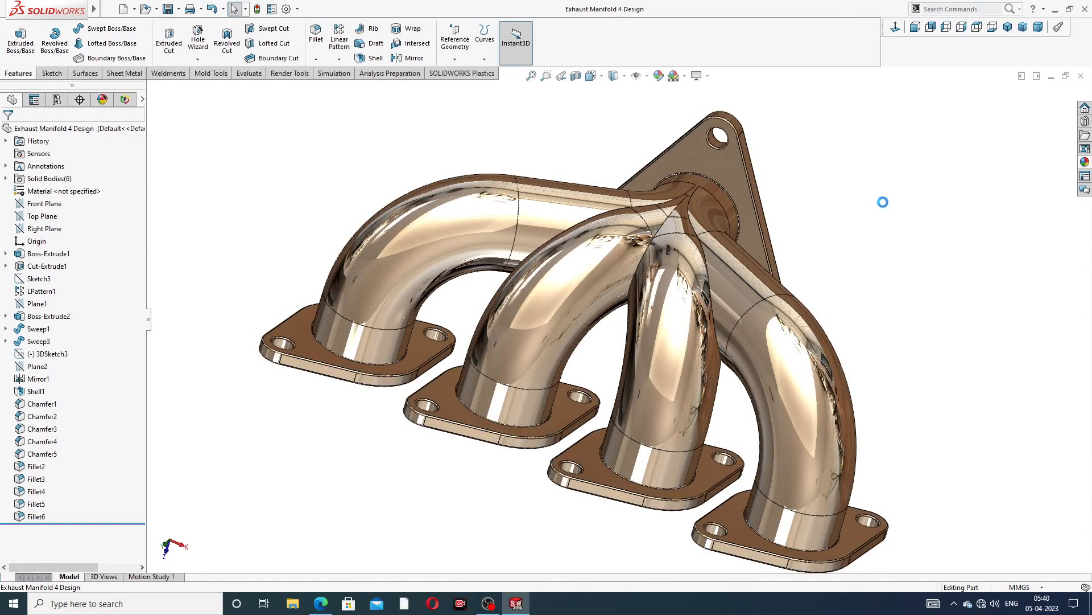
left_click(1080, 77)
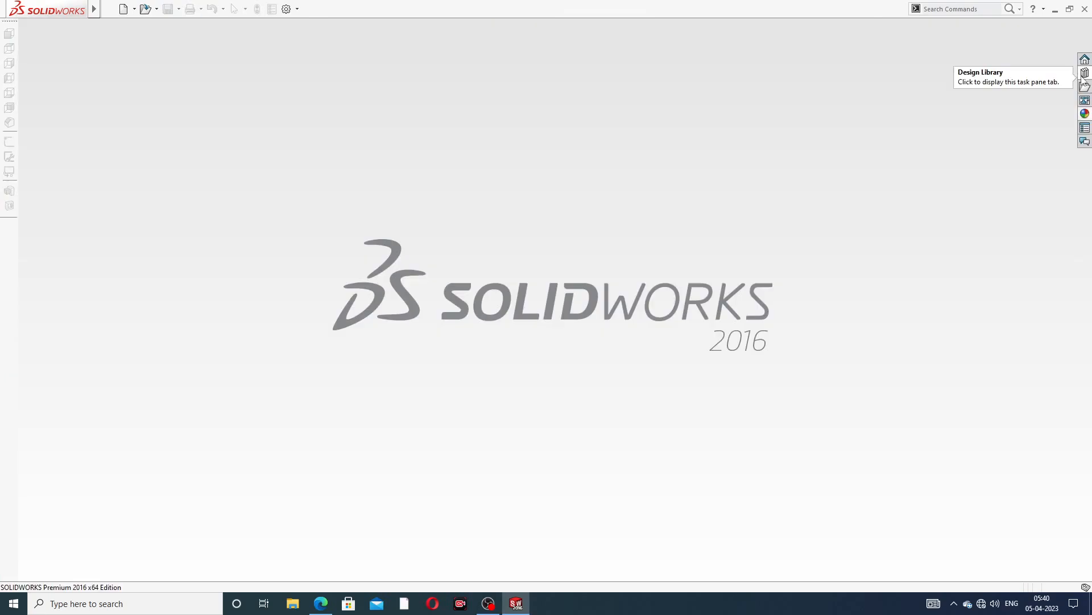
Create a new part document and apply the Plain White scene
left_click(123, 8)
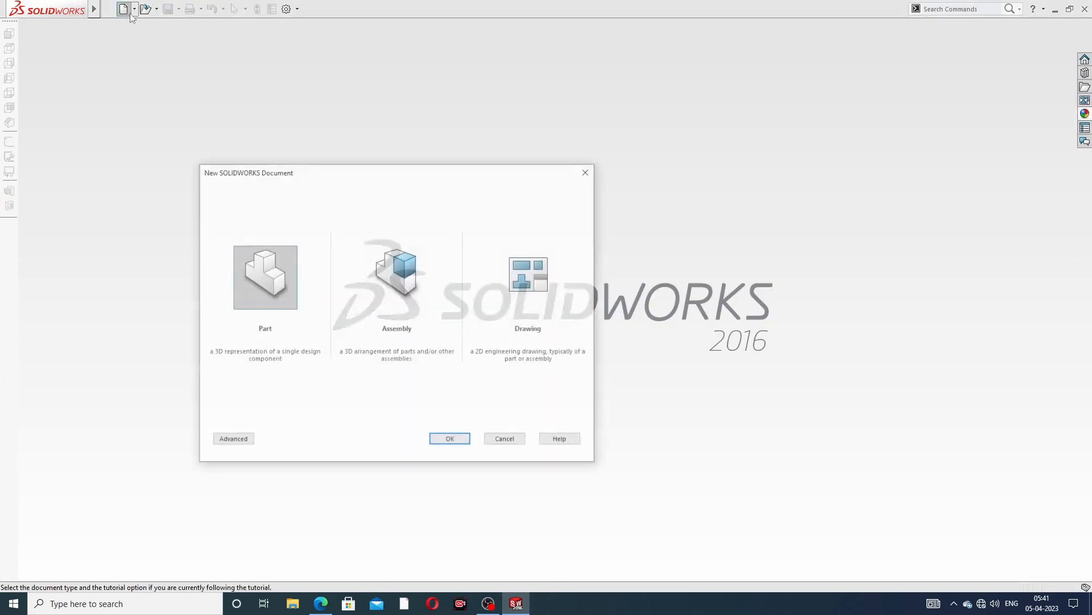
left_click(448, 442)
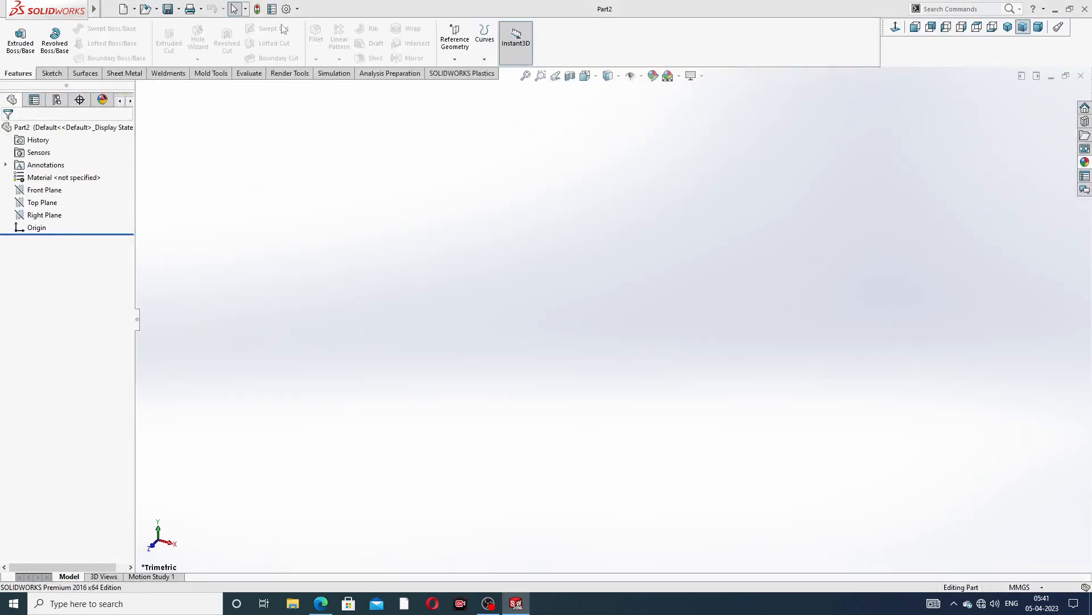
left_click(679, 76)
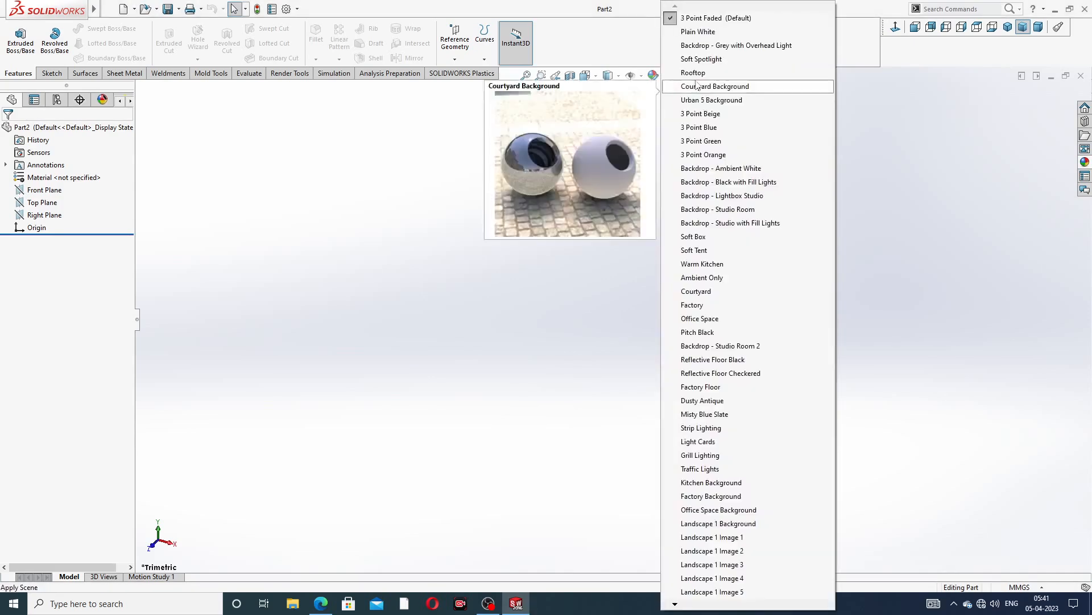
left_click(708, 35)
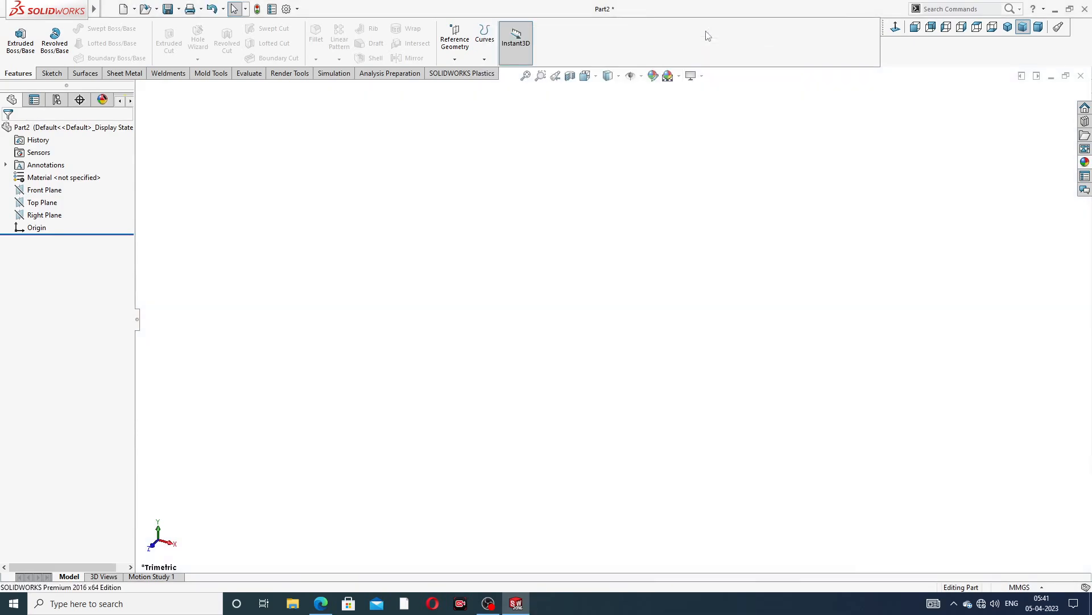
Raise the document's shaded and wireframe image quality resolution to maximum and confirm
left_click(286, 9)
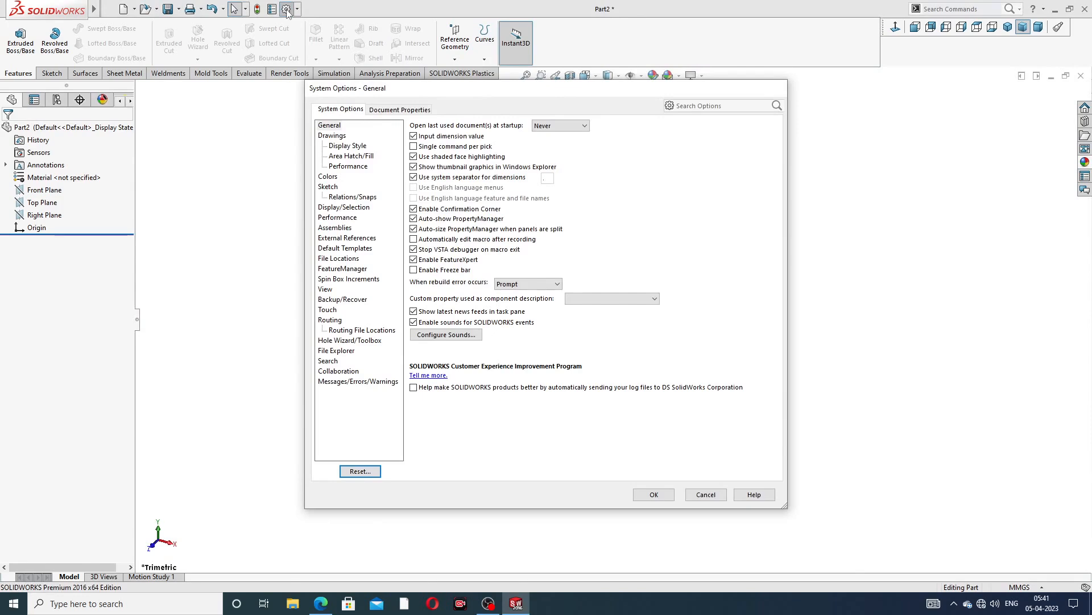
left_click(411, 111)
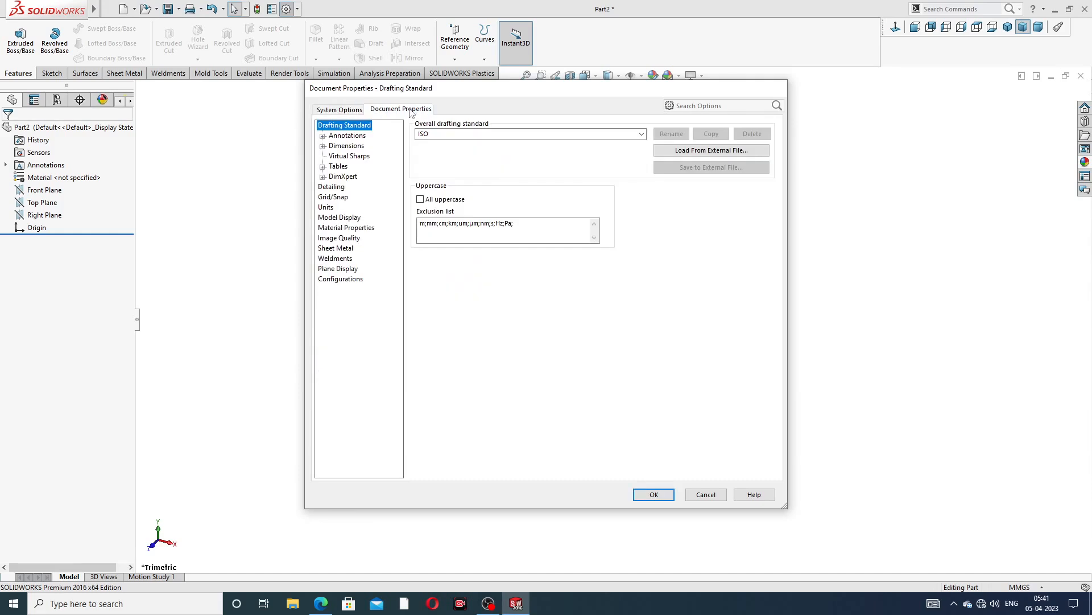
left_click(339, 238)
left_click_drag(510, 143, 627, 143)
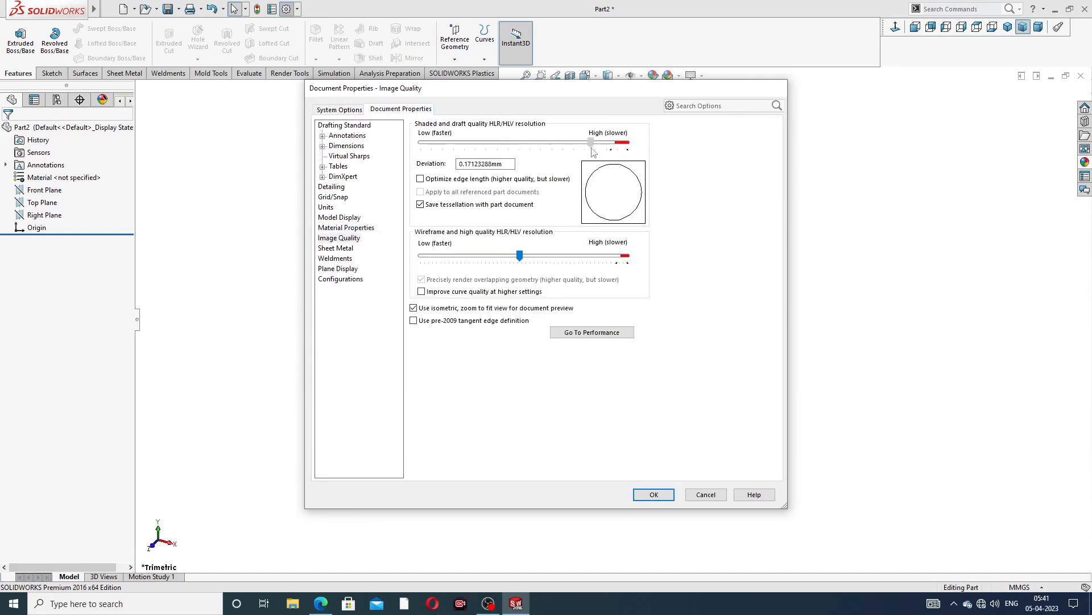
left_click_drag(519, 255, 625, 255)
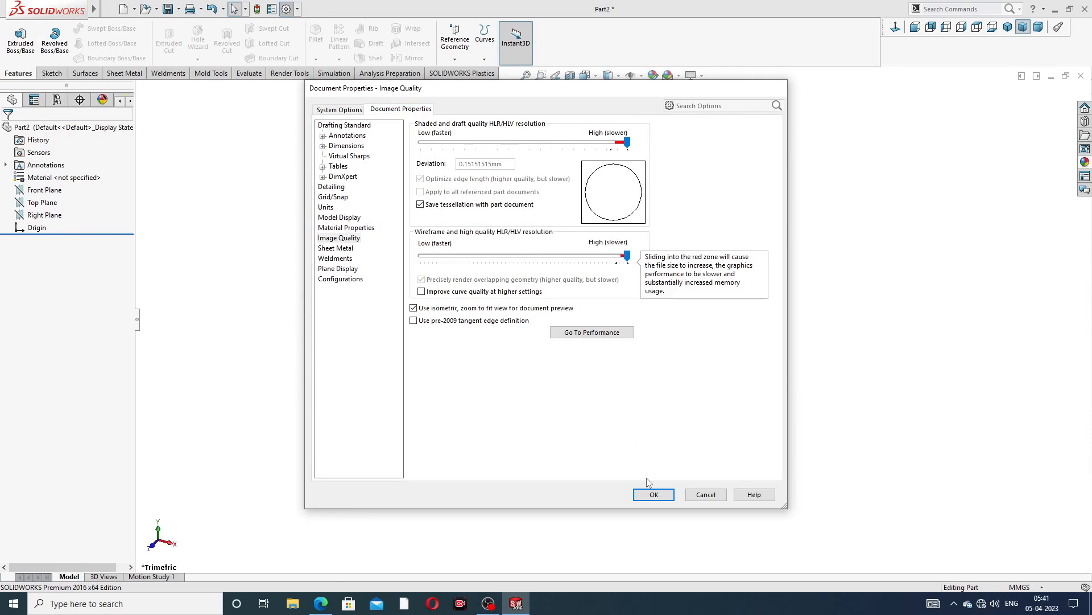
left_click(653, 495)
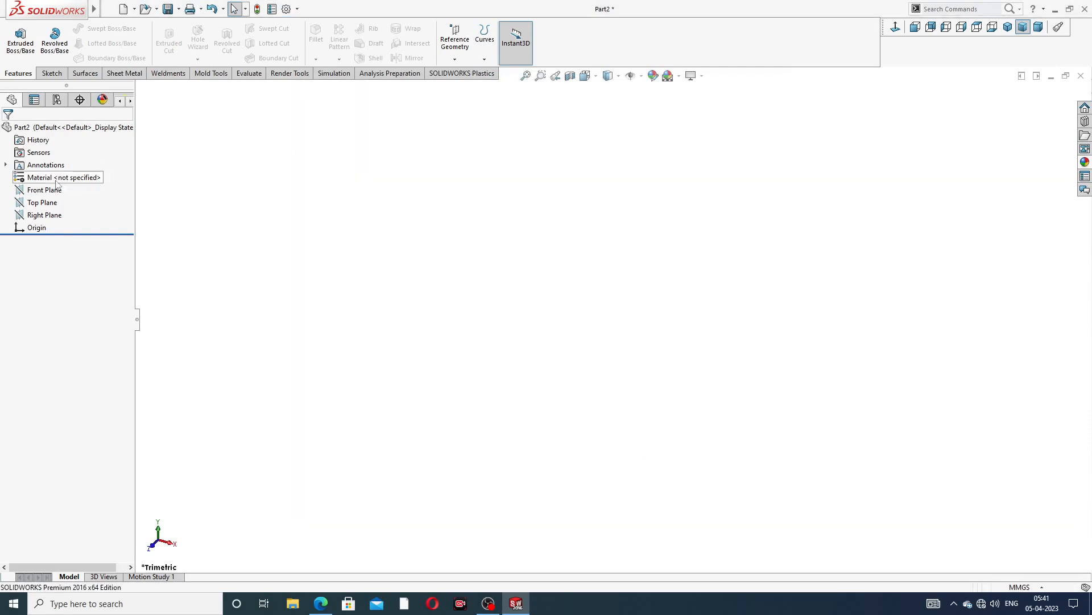
Open the exhaust manifold drawing to check its views and dimensions, then return to the part
left_click(329, 597)
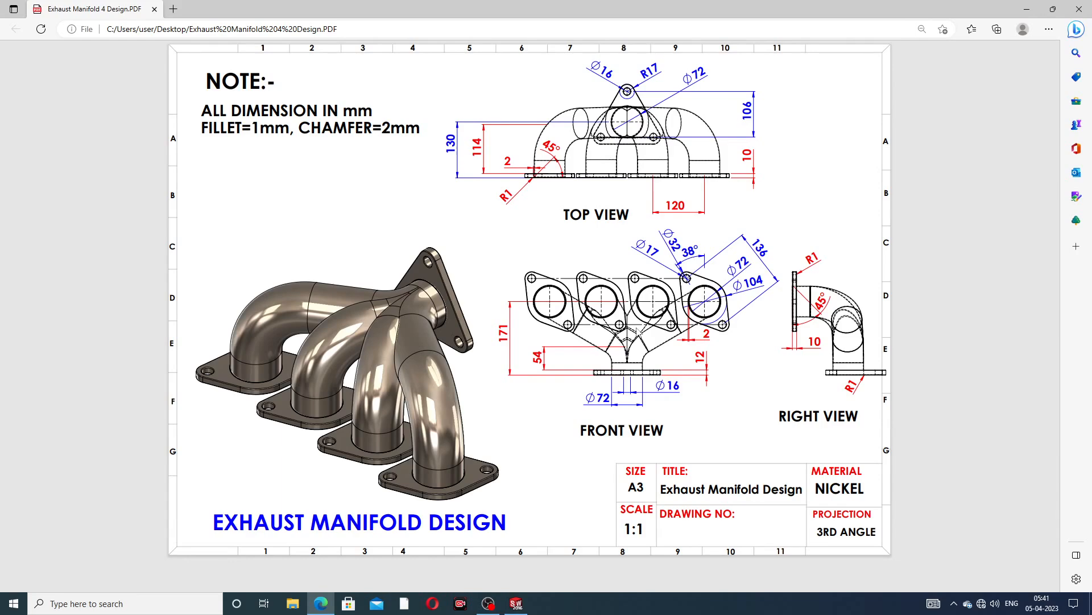
left_click(321, 603)
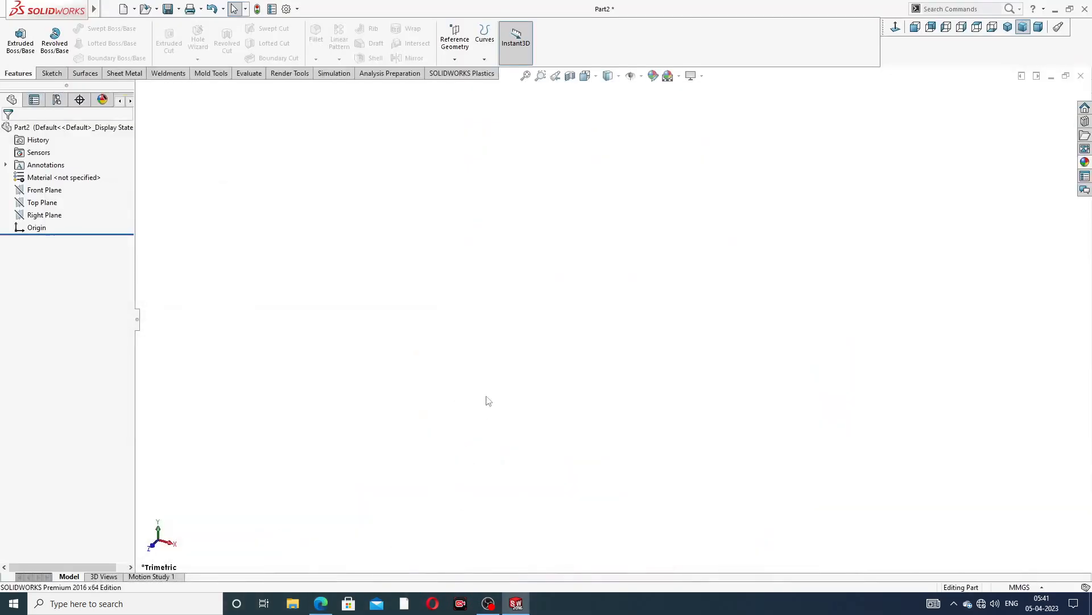
Start a sketch on the Front Plane and draw a vertical centerline through the origin
left_click(48, 190)
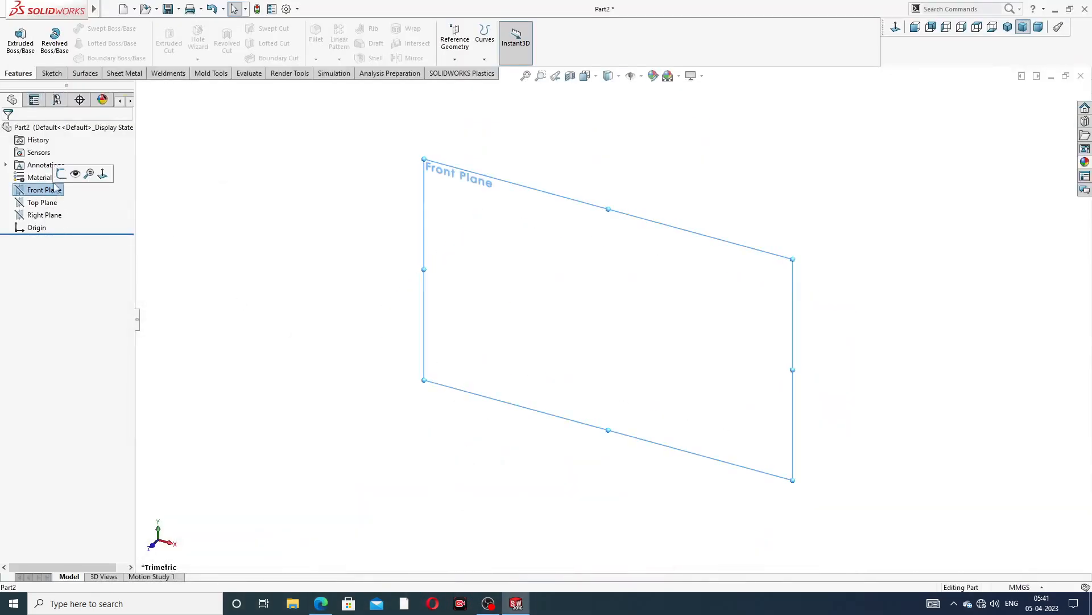
left_click(60, 173)
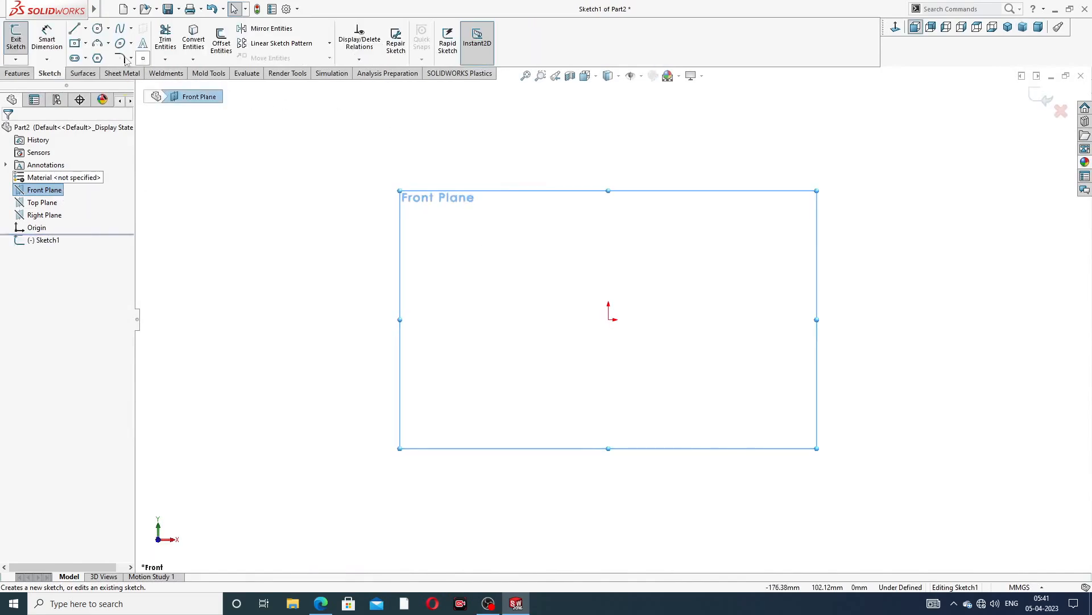
left_click(85, 29)
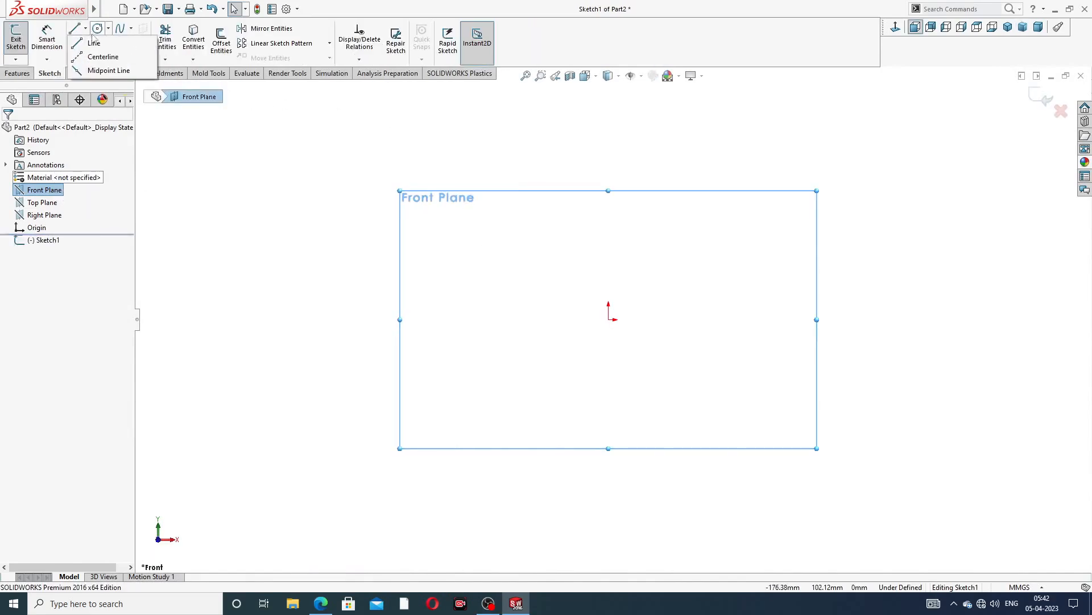
mouse_move(106, 29)
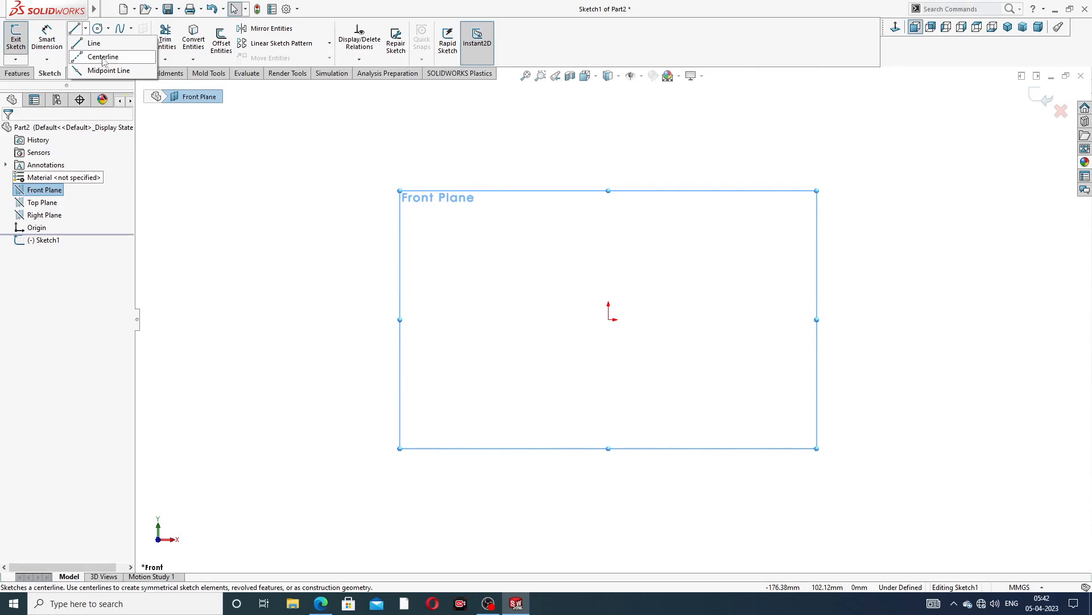
left_click(108, 56)
left_click(607, 137)
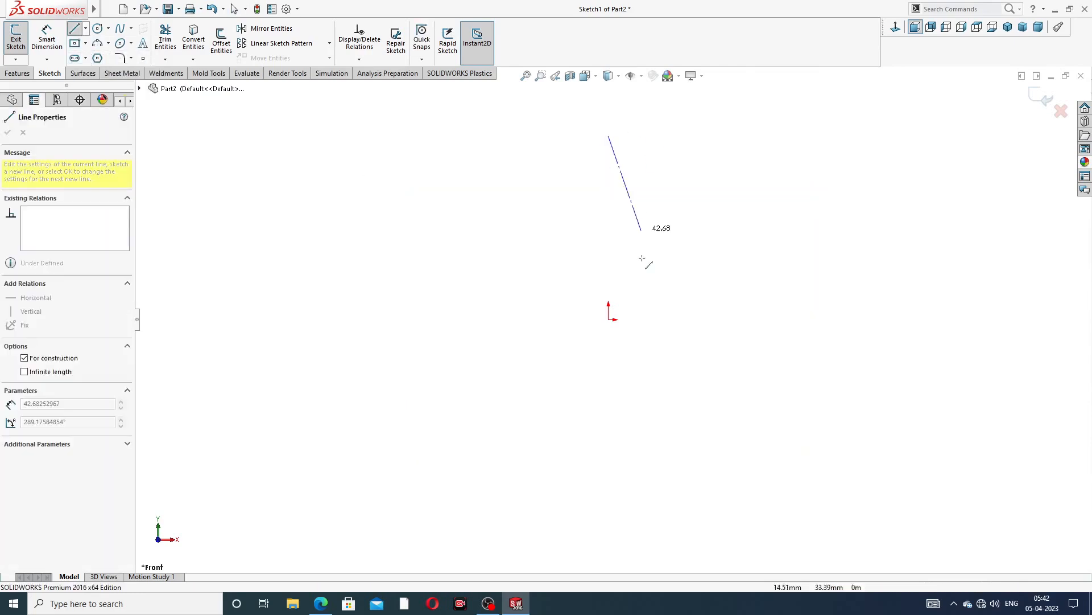
left_click(609, 500)
right_click(676, 367)
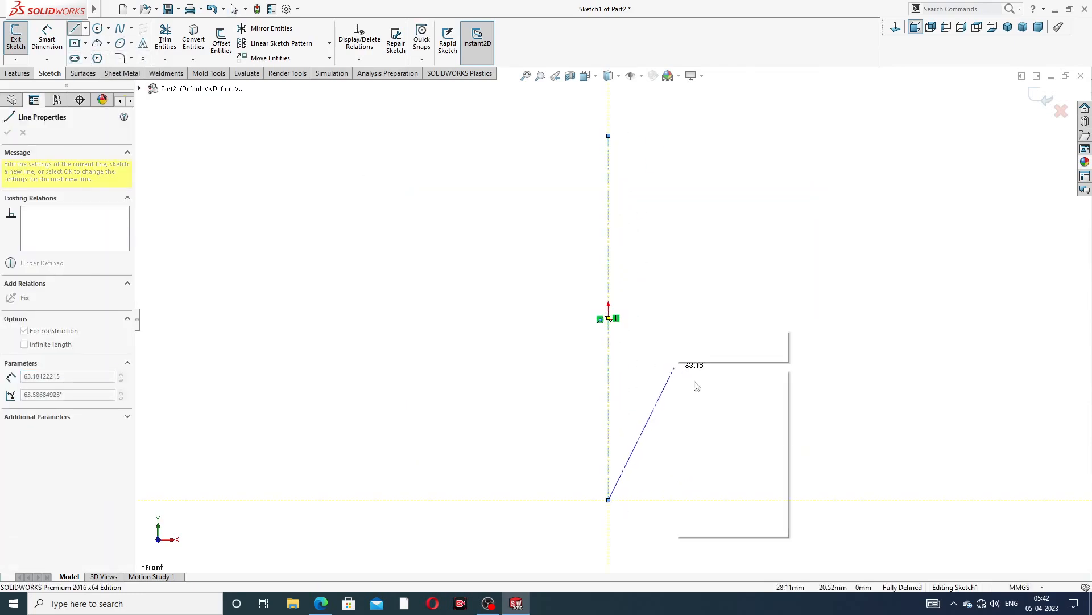
left_click(711, 378)
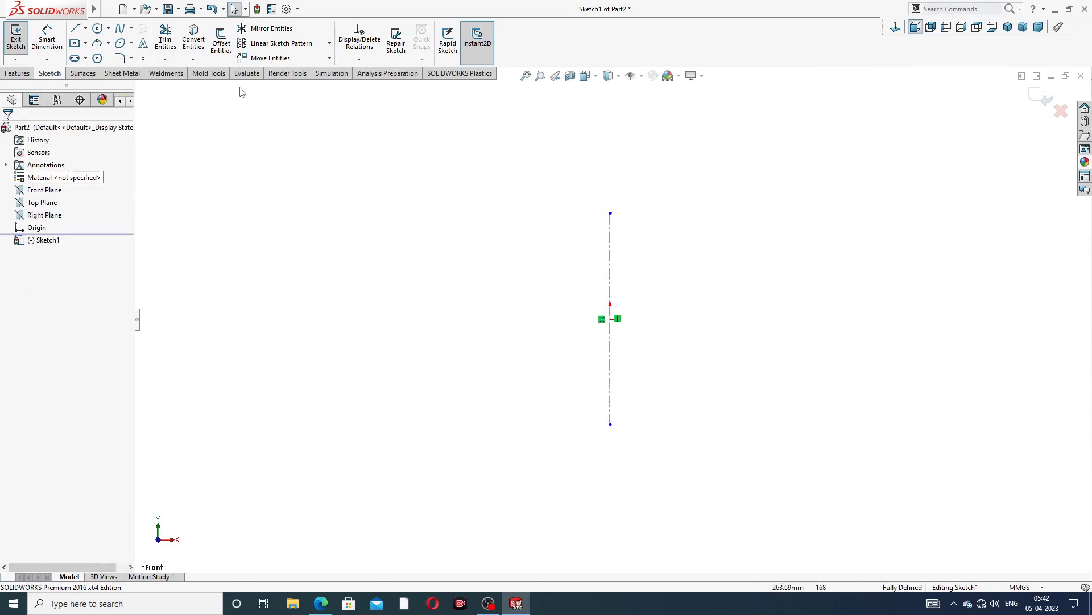
Draw an inclined construction line crossing the vertical centerline near the origin
left_click(85, 28)
left_click(91, 55)
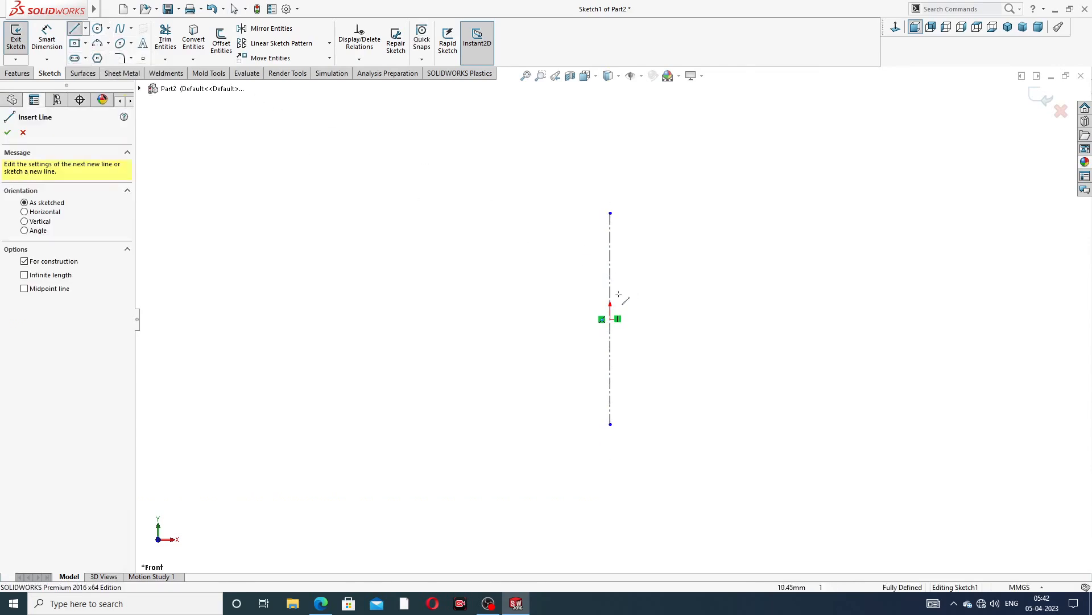
left_click(500, 263)
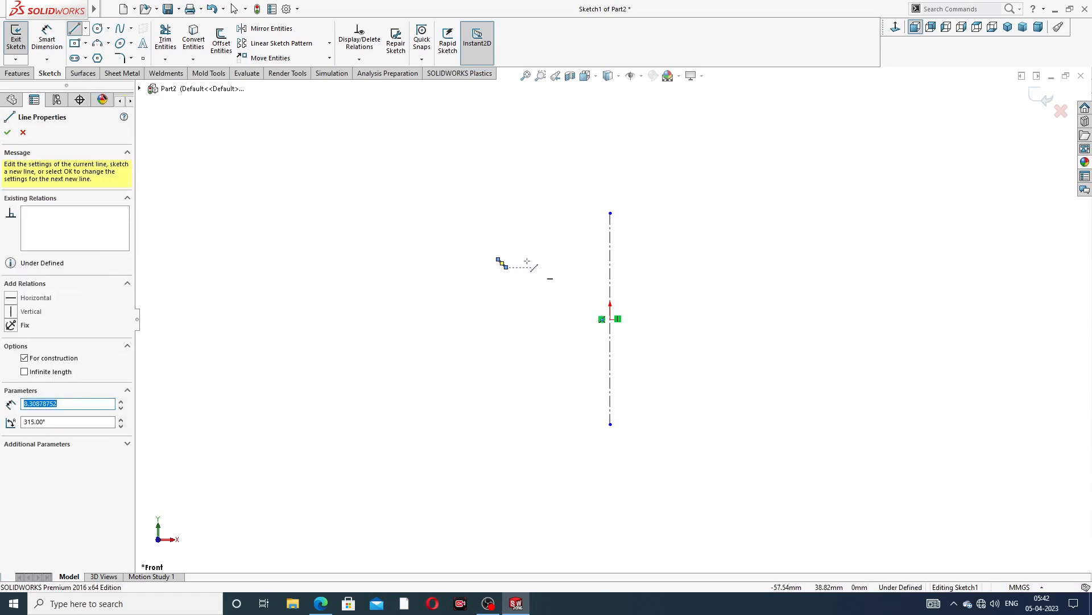
right_click(504, 263)
left_click(545, 256)
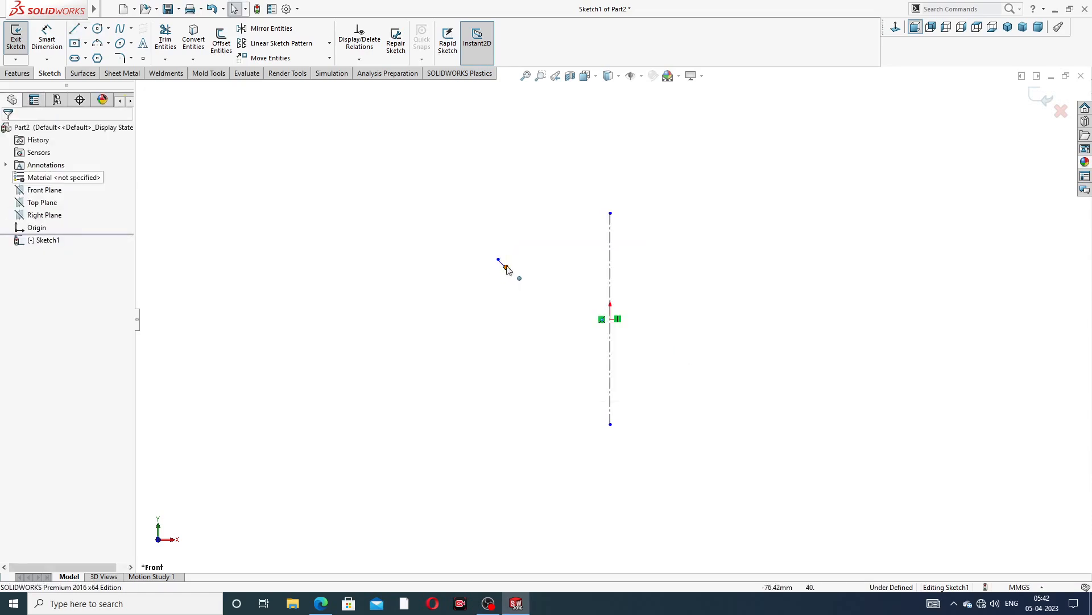
left_click_drag(519, 278, 713, 398)
left_click(746, 254)
scroll(613, 363, "down", 2)
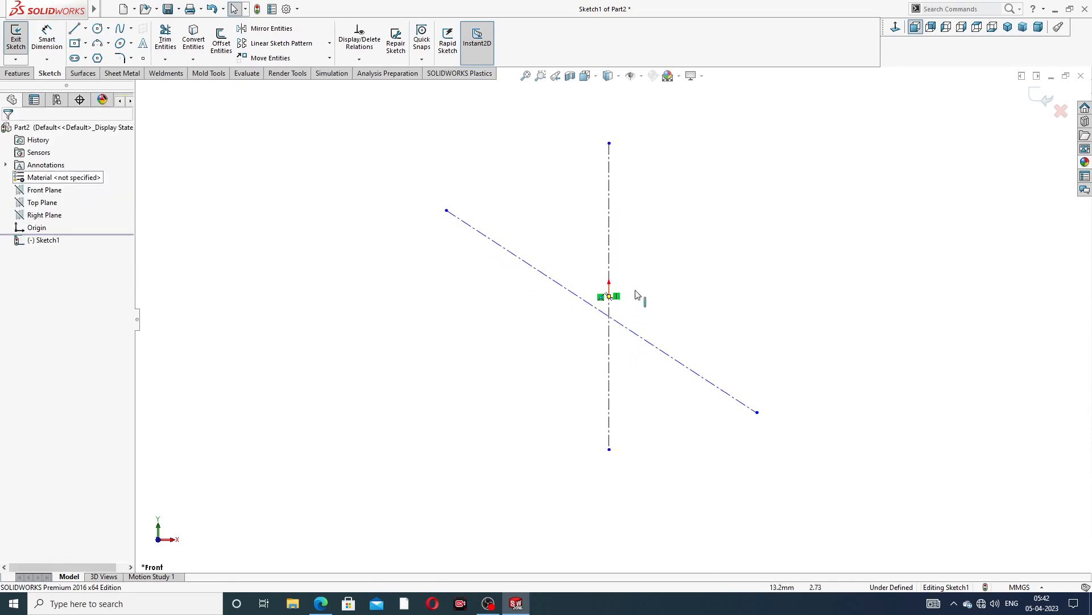
Make the inclined centerline coincident with the origin and set the origin as its midpoint
left_click(585, 304)
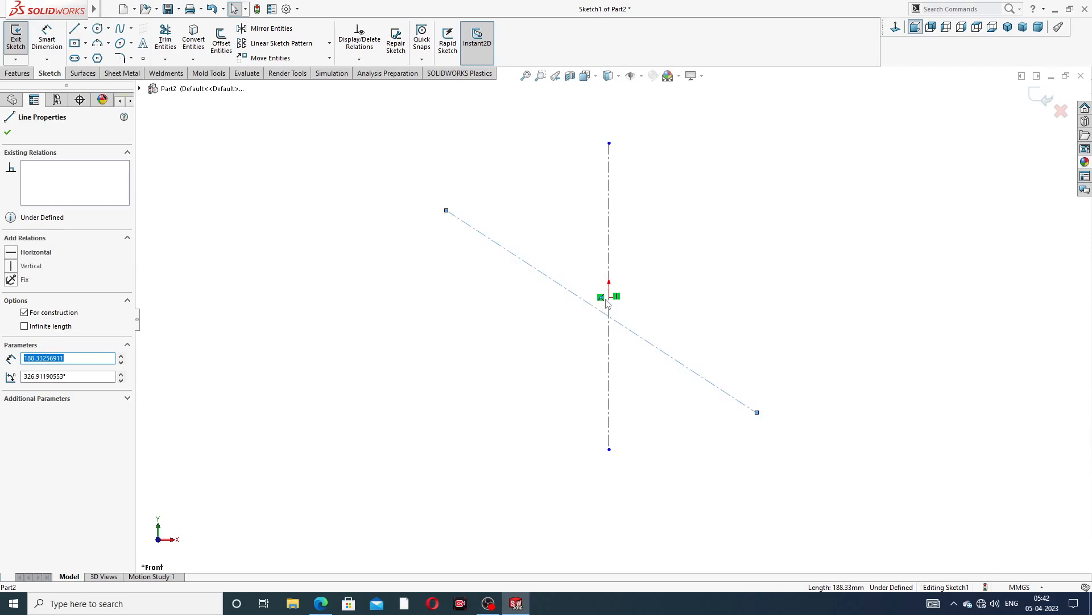
left_click(609, 298, "ctrl")
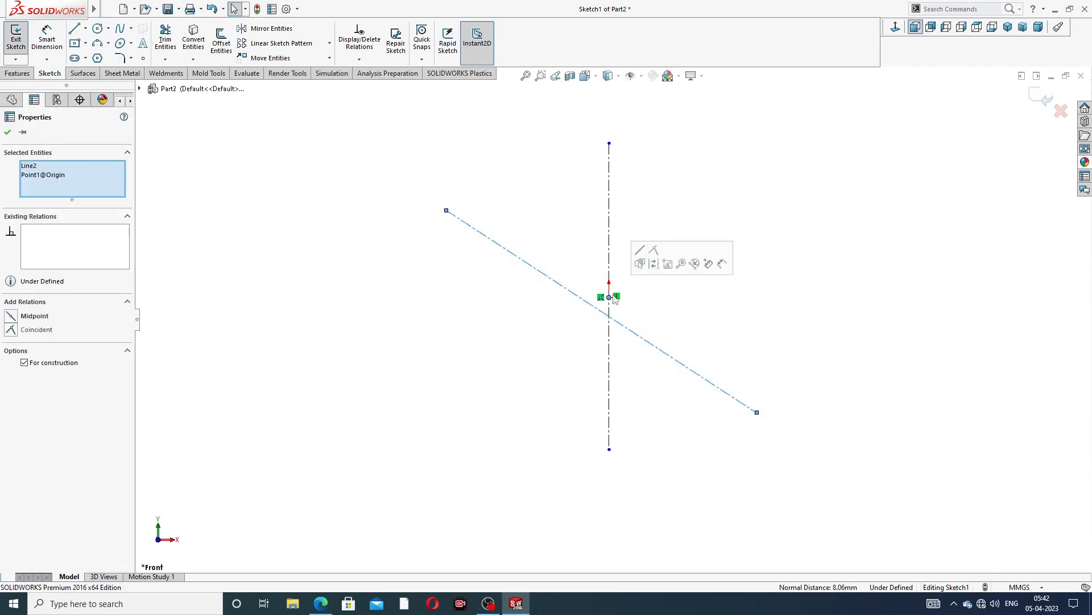
left_click(654, 251)
key("Escape")
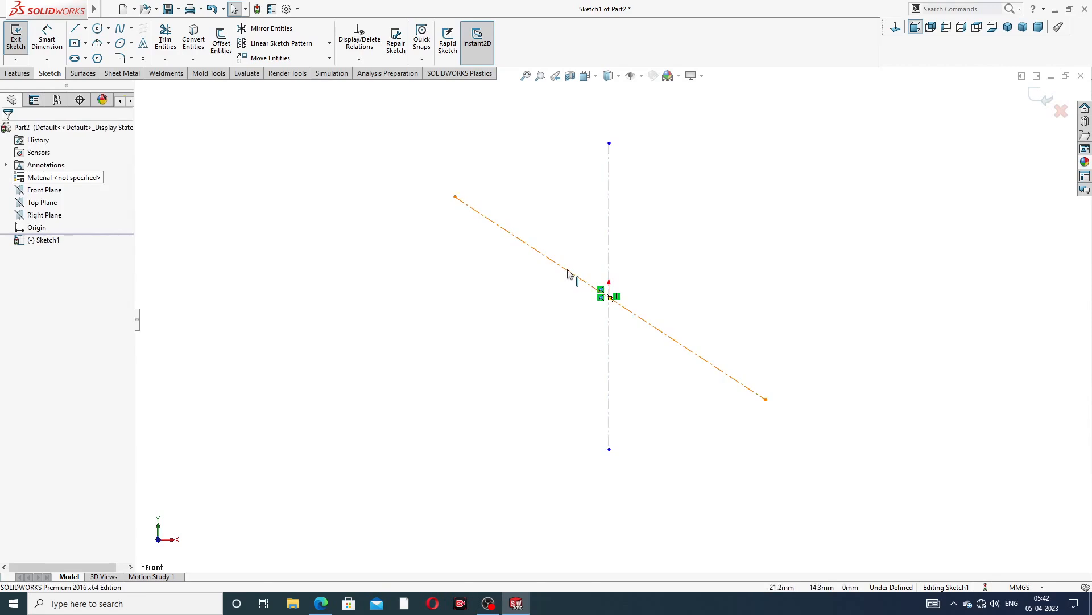
left_click(568, 275)
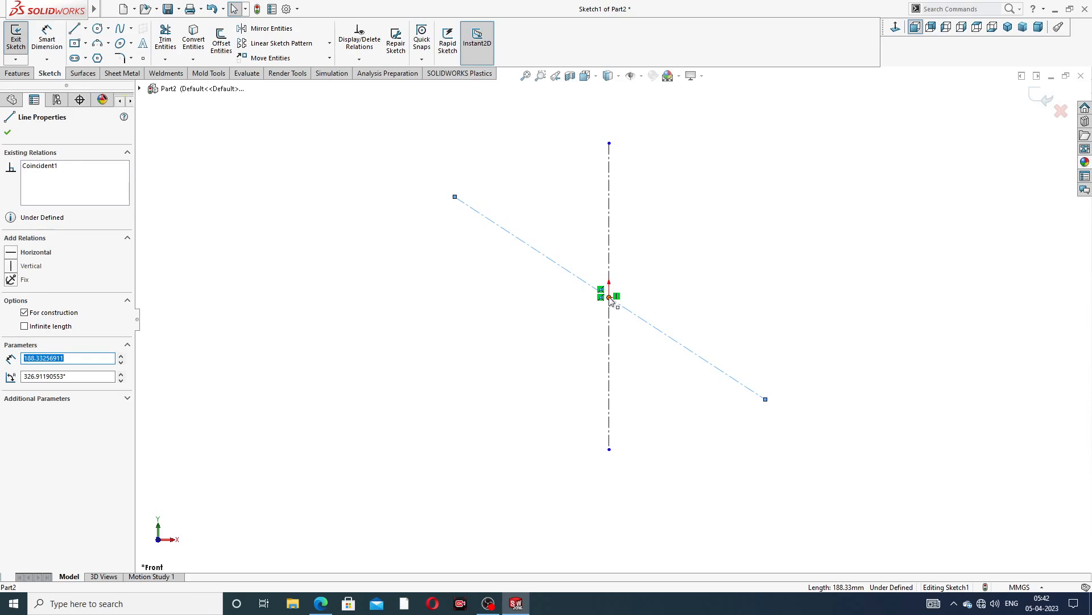
left_click(609, 297, "ctrl")
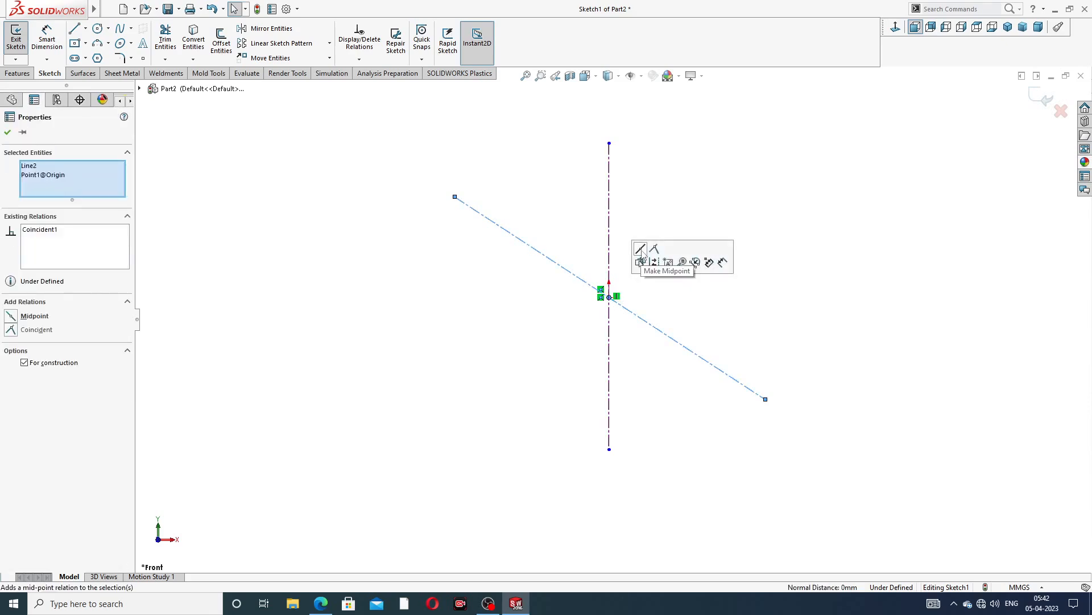
left_click(642, 261)
Dimension the angle between the inclined and vertical centerlines as 38°
scroll(661, 286, "down", 1)
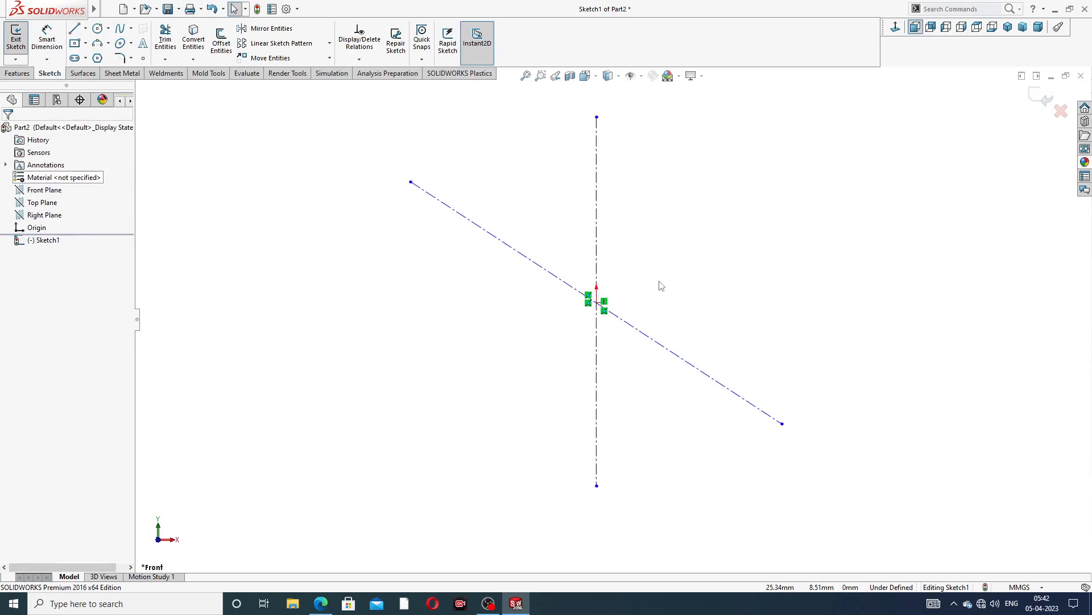
scroll(677, 254, "down", 1)
scroll(637, 239, "up", 2)
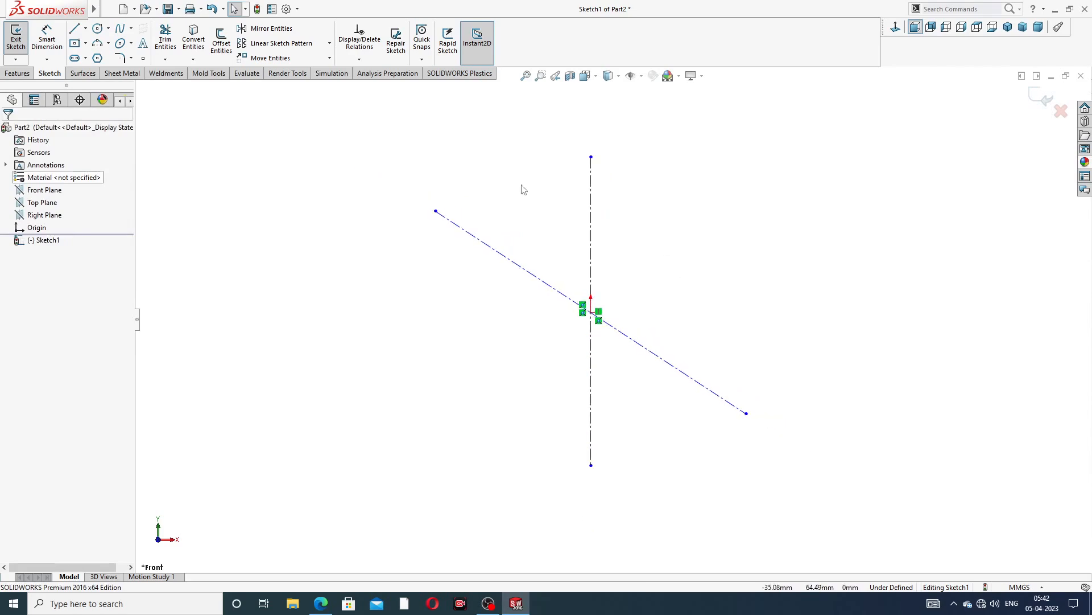
left_click(48, 45)
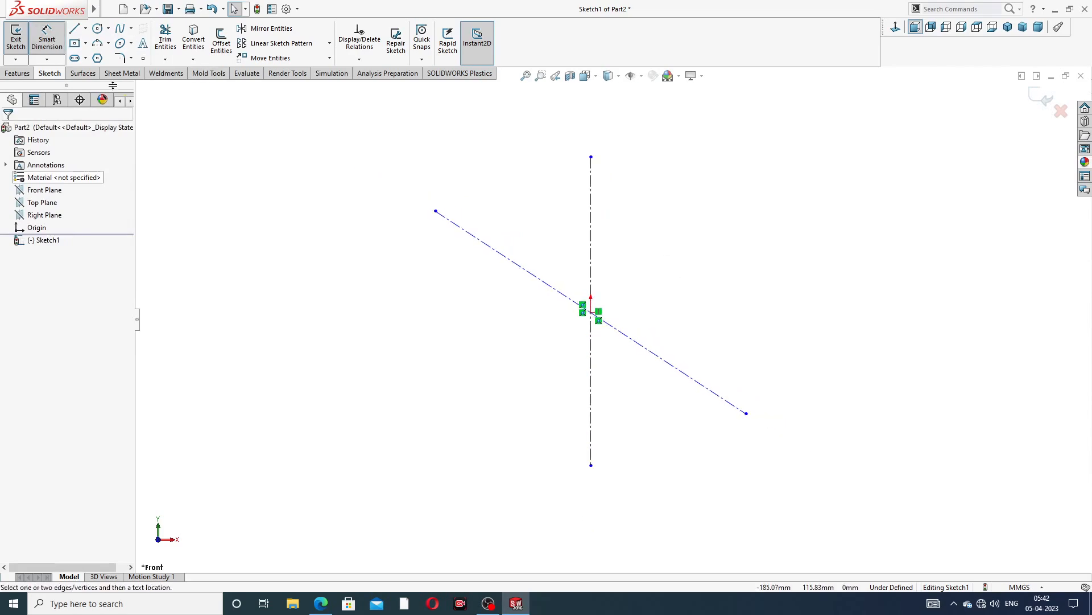
left_click(547, 290)
left_click(592, 251)
left_click(559, 250)
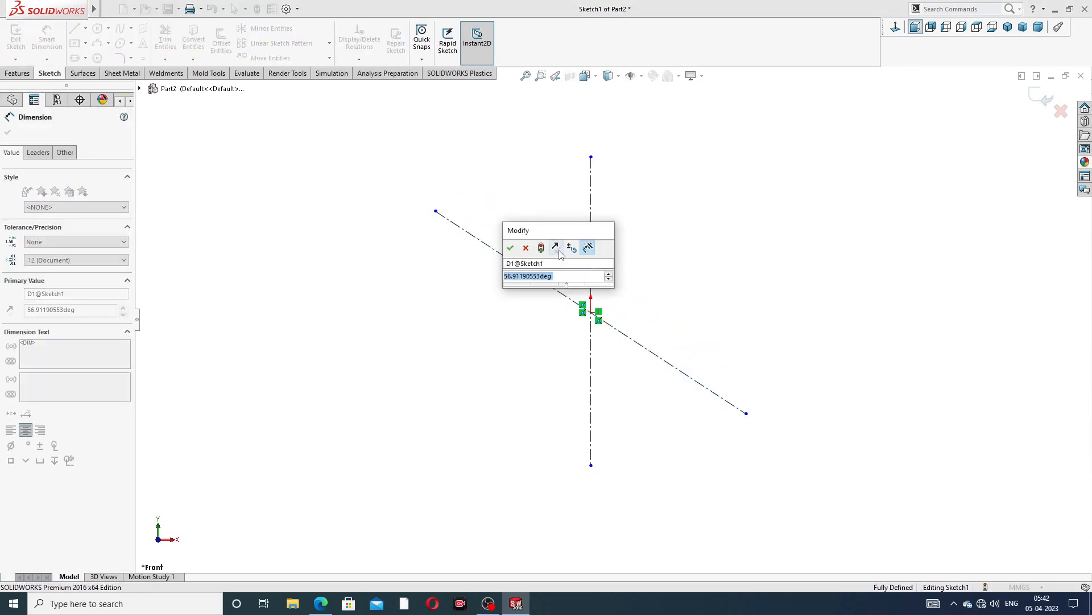
type("38")
key("Return")
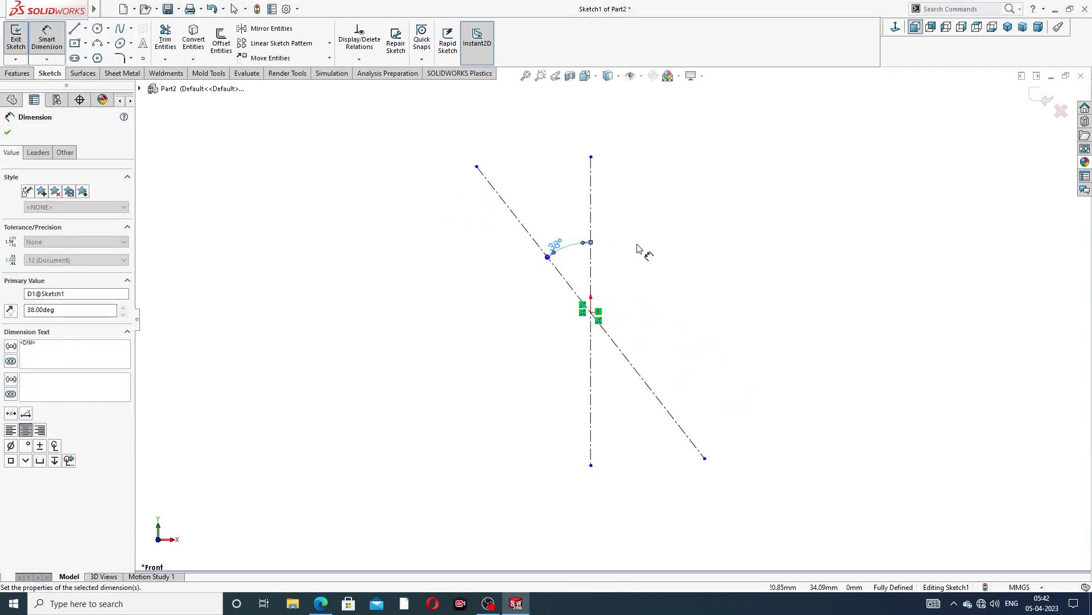
Reposition the 38° angle dimension label between the two centerlines
right_click(672, 184)
left_click(700, 170)
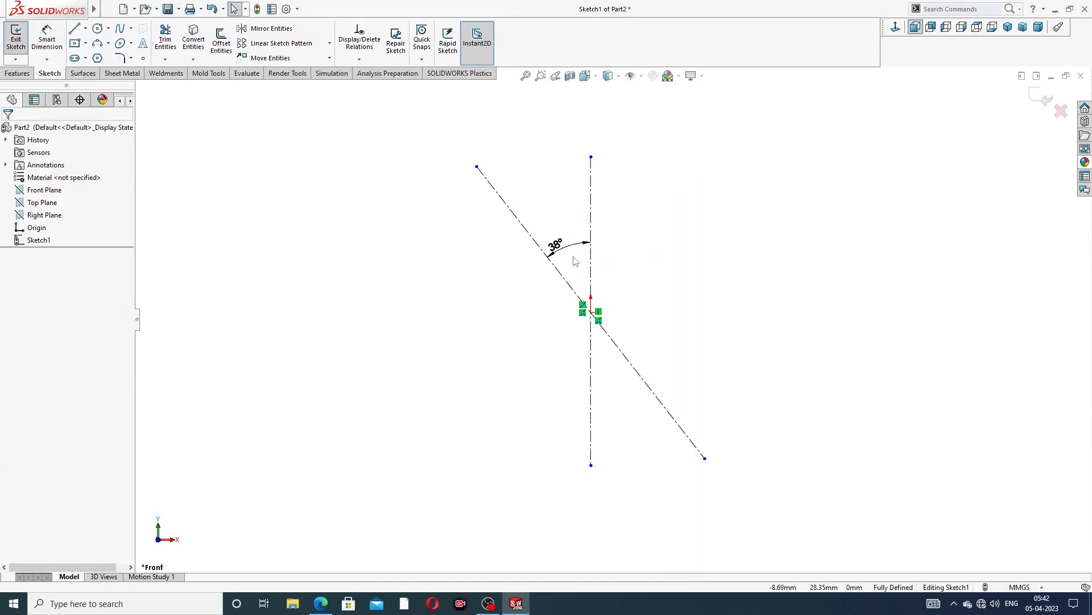
left_click_drag(556, 246, 565, 240)
Shorten the lower end of the inclined centerline slightly
scroll(615, 253, "up", 3)
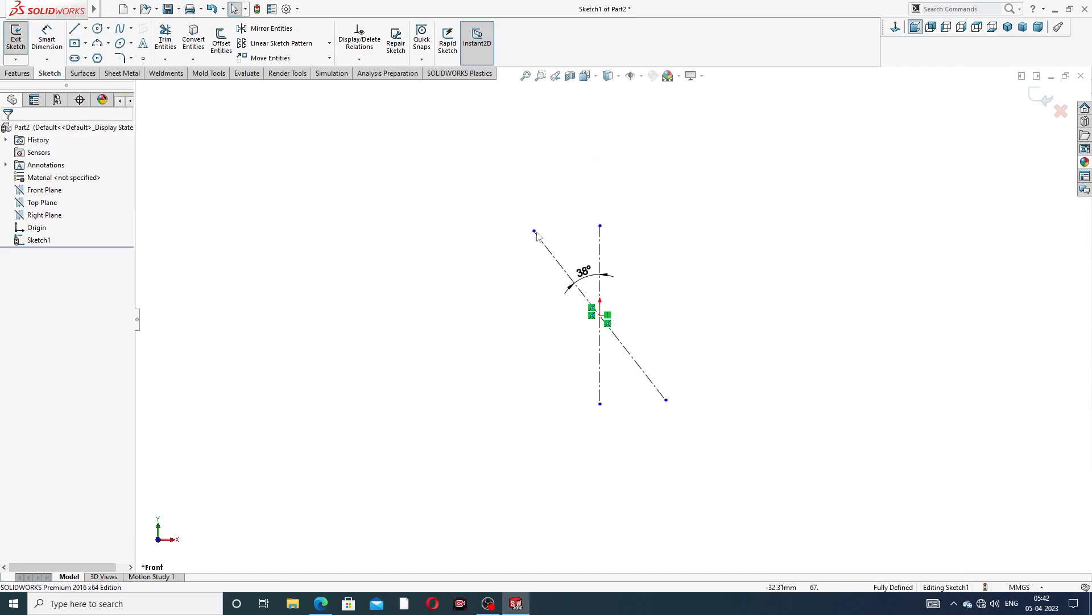
left_click_drag(666, 401, 659, 390)
left_click(689, 270)
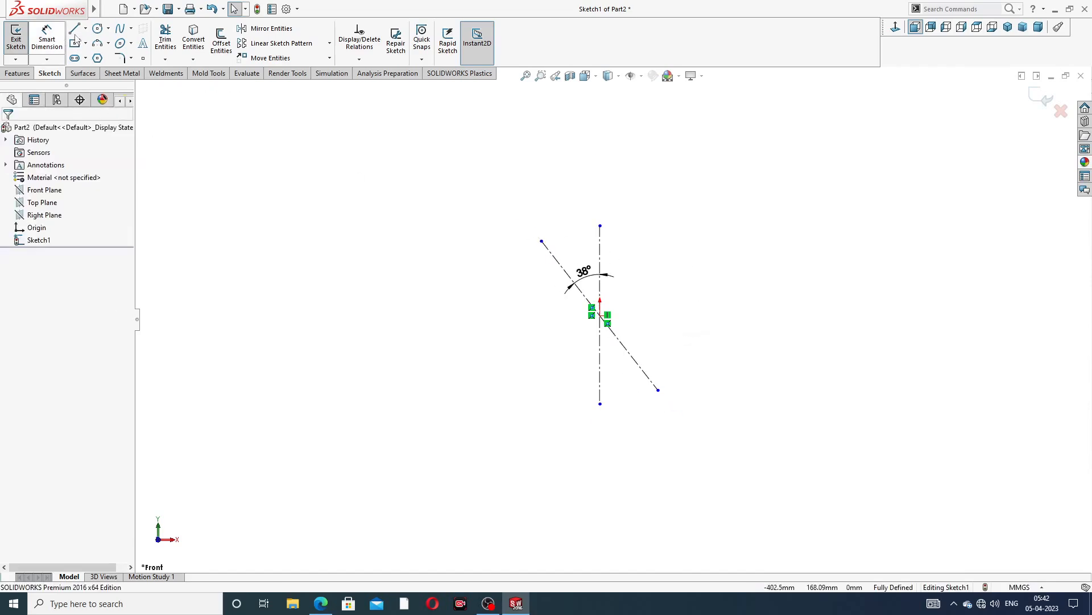
Draw a circle centred on the origin with a radius of about 37 mm
left_click(97, 28)
scroll(599, 281, "down", 1)
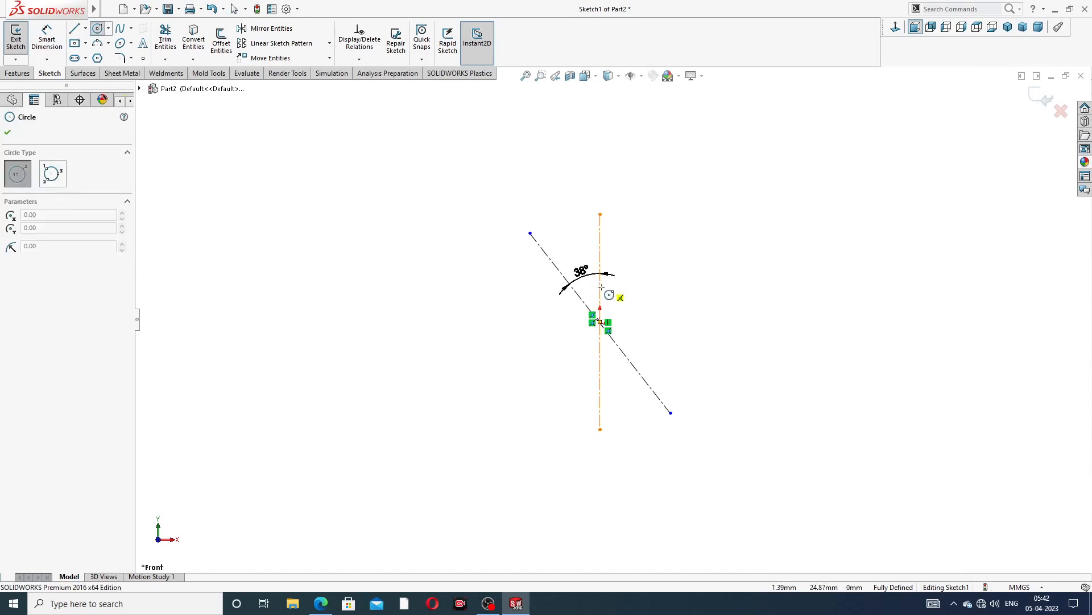
scroll(602, 323, "down", 3)
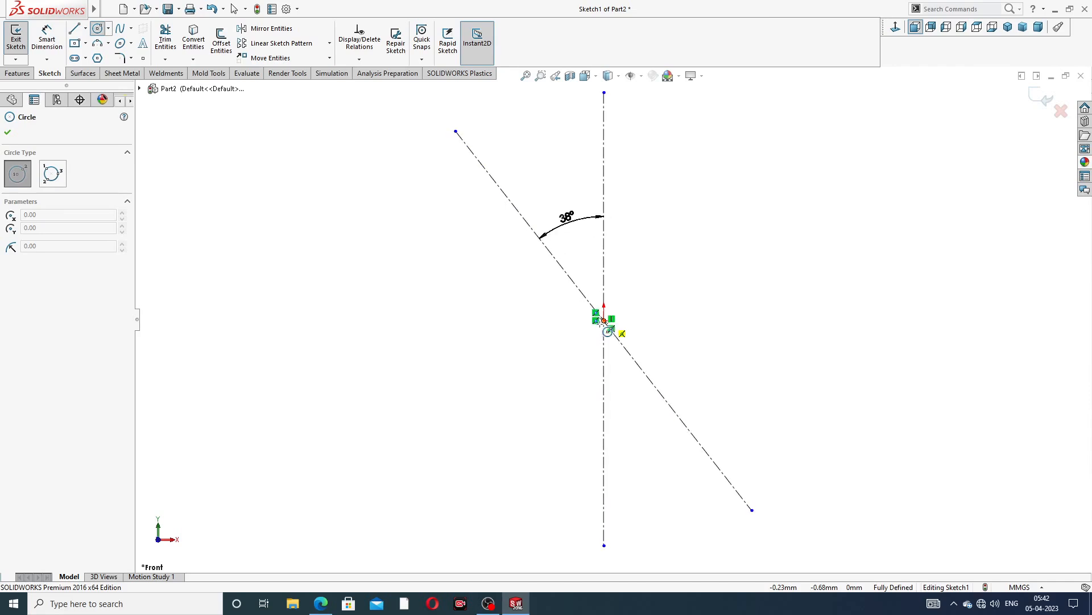
left_click(604, 320)
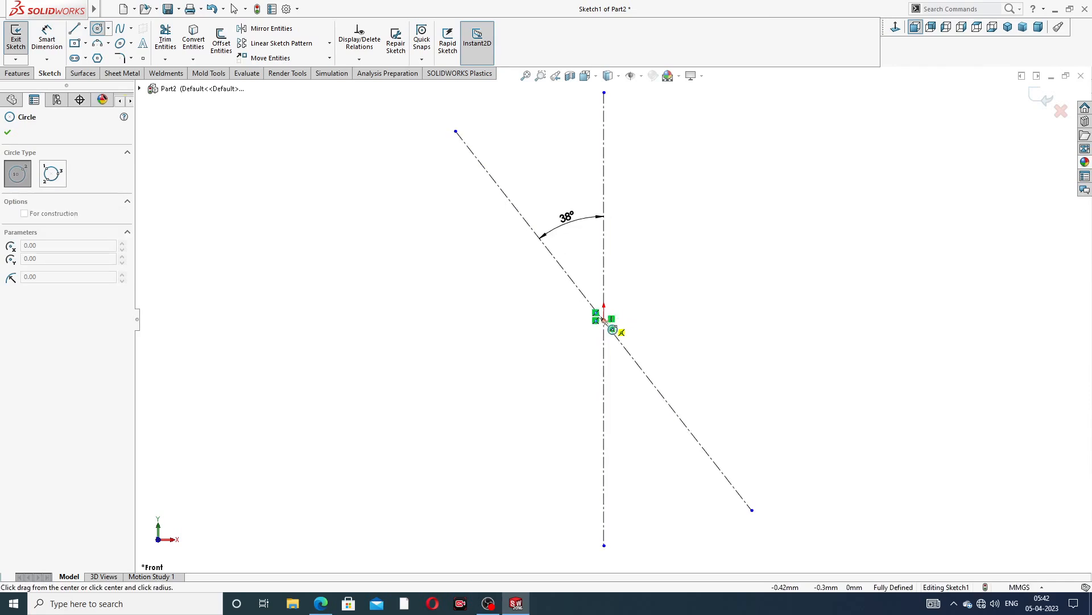
left_click(638, 220)
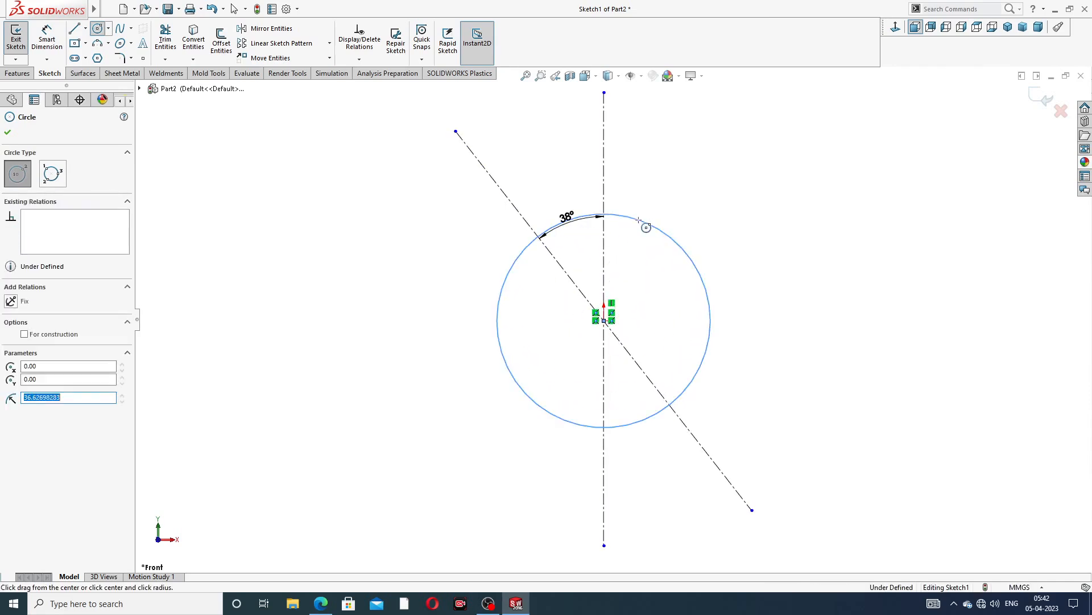
right_click(654, 222)
left_click(688, 224)
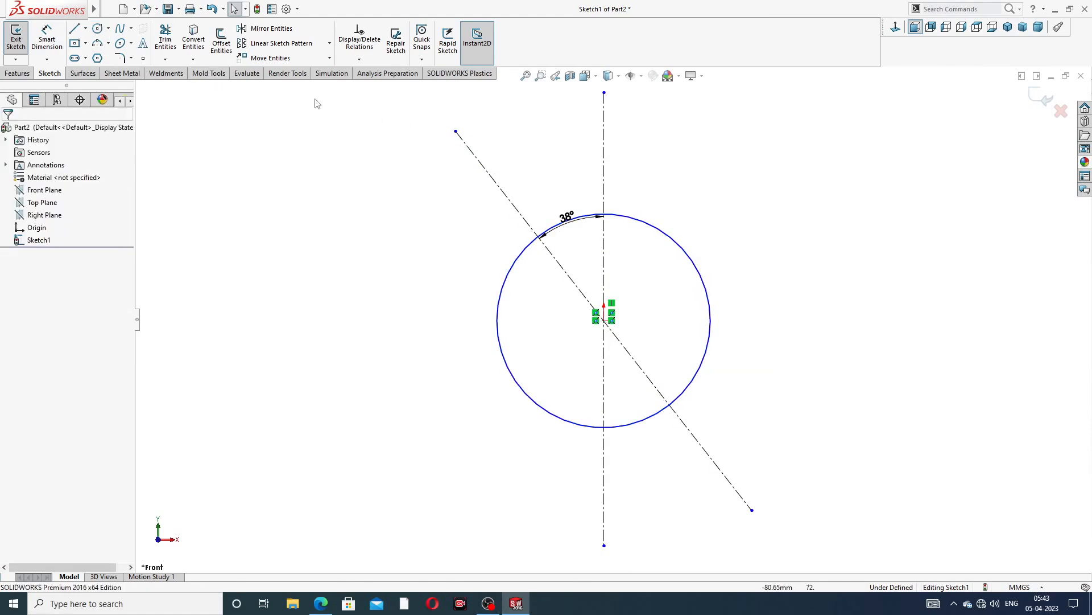
Draw small circles centred on both ends of the inclined centerline, about 9.5 mm and 12.6 mm in radius
left_click(456, 132)
left_click(479, 146)
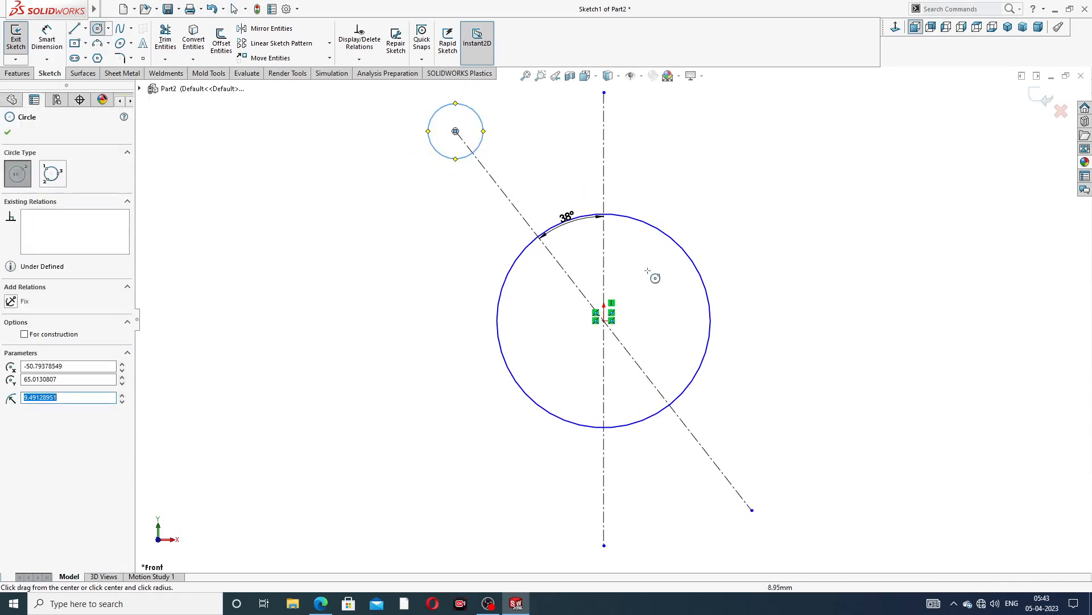
left_click(752, 510)
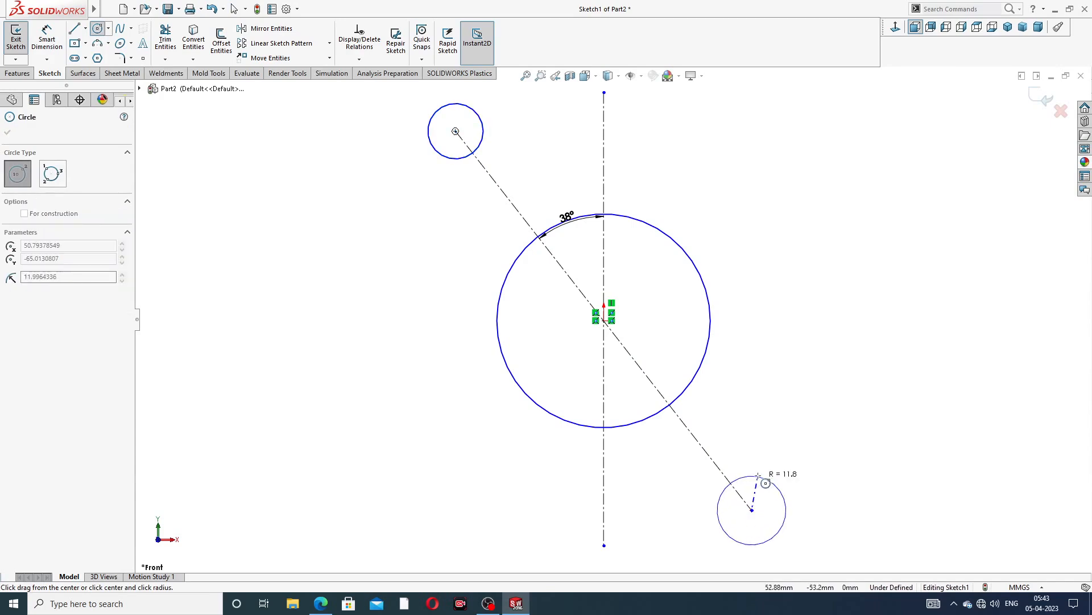
left_click(769, 479)
right_click(830, 160)
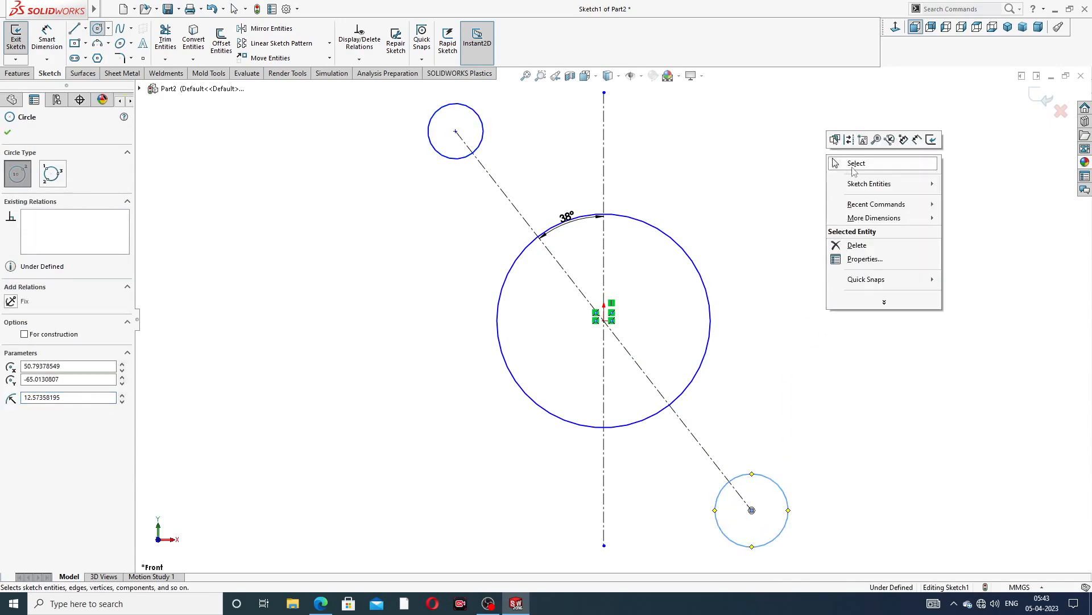
left_click(847, 165)
Draw a line from the upper small circle down to the left side of the large circle, tangent to both
key("f")
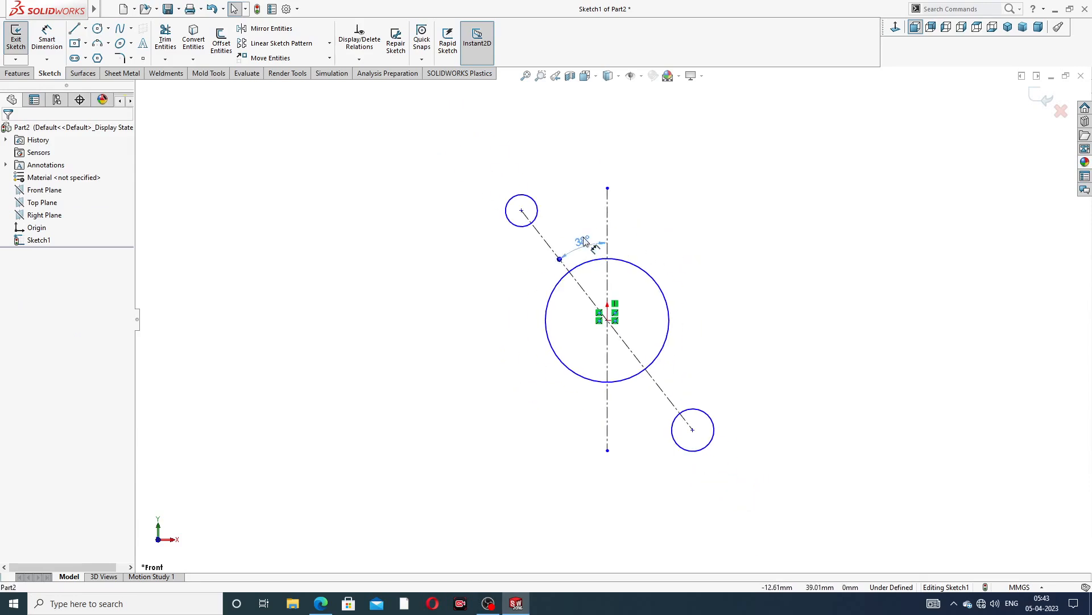
left_click(583, 242)
key("Escape")
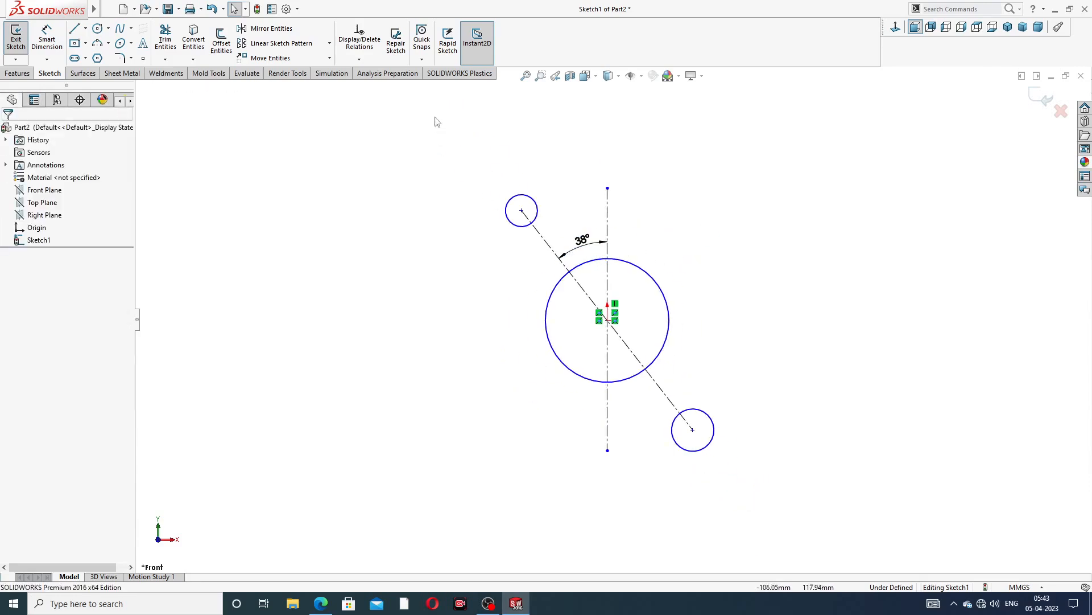
left_click(74, 30)
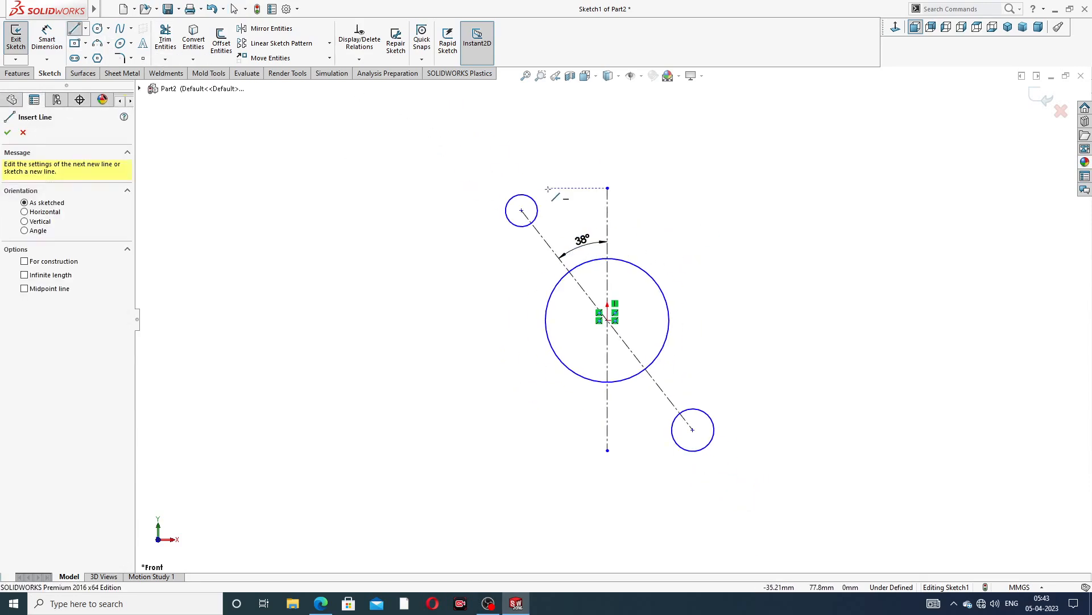
left_click(507, 214)
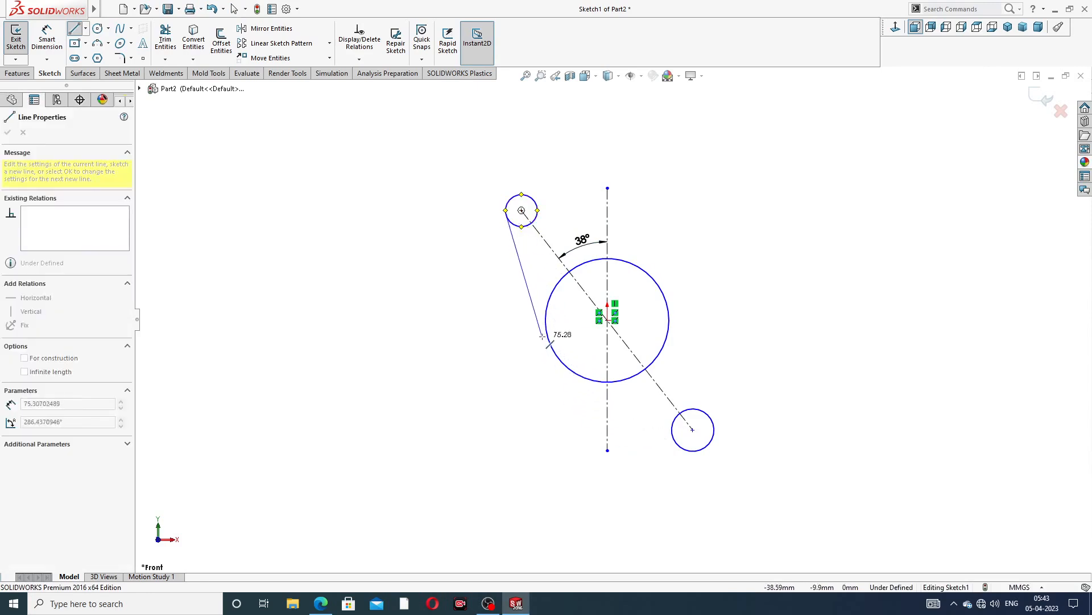
left_click(549, 340)
right_click(594, 167)
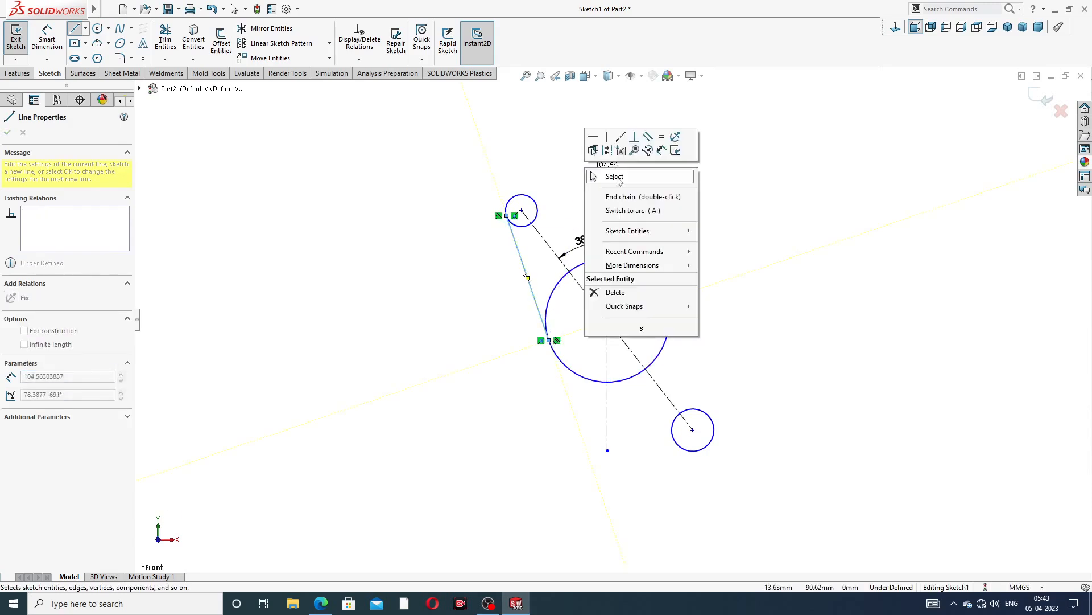
left_click(614, 177)
Draw a line from the upper small circle to the upper right side of the large circle, tangent to both
left_click(73, 29)
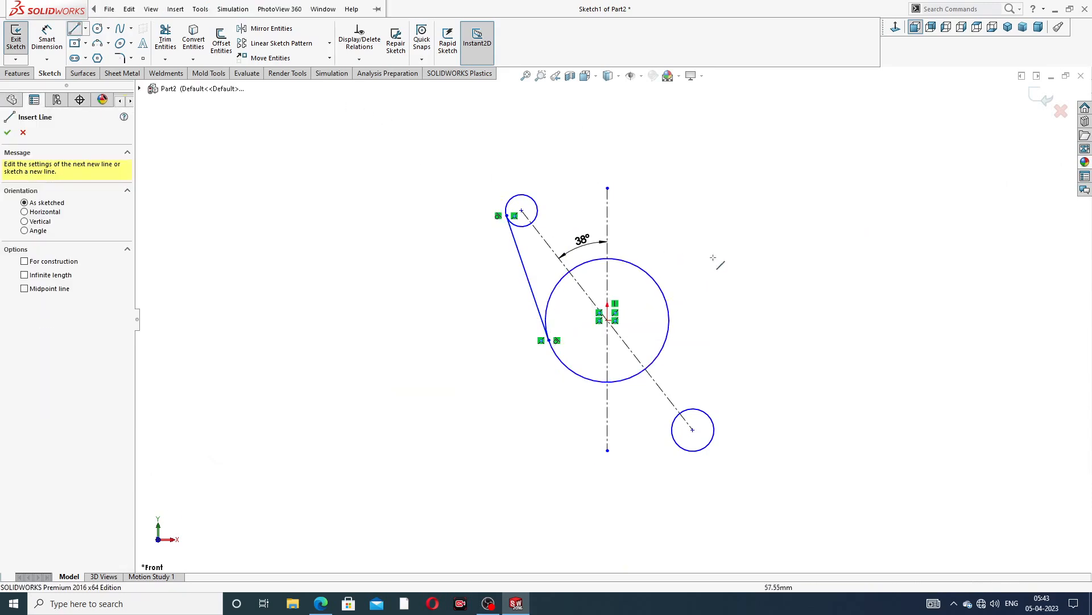
scroll(675, 275, "down", 2)
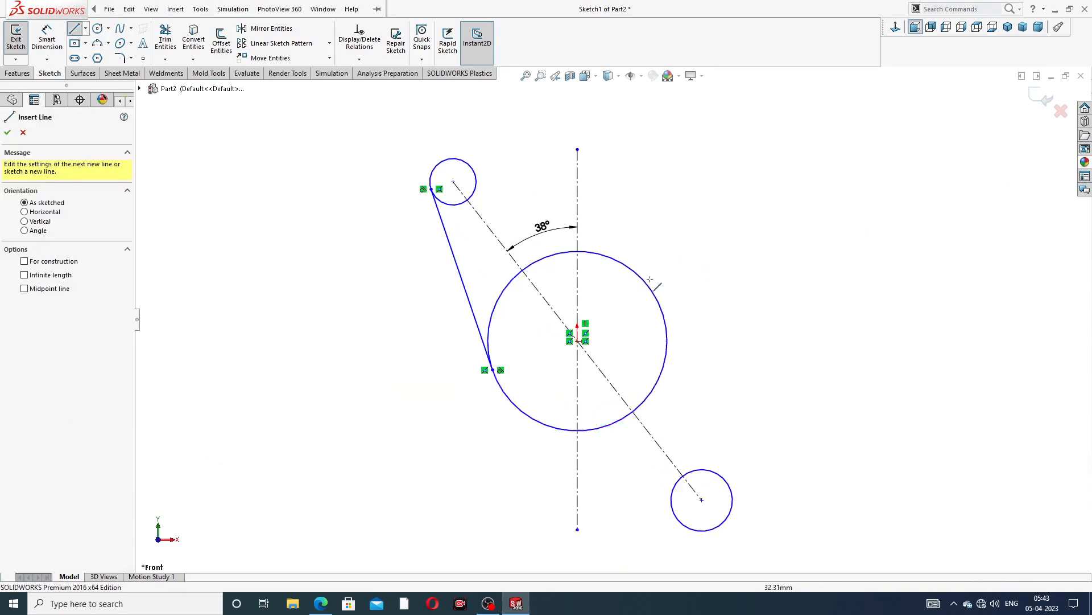
left_click(474, 167)
left_click(631, 273)
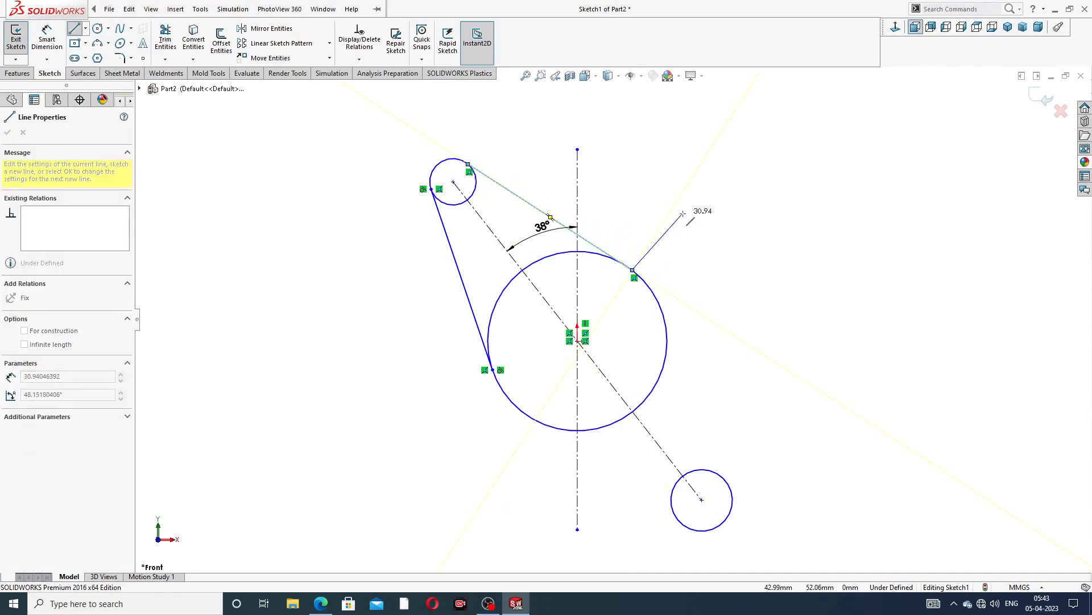
right_click(683, 216)
left_click(700, 225)
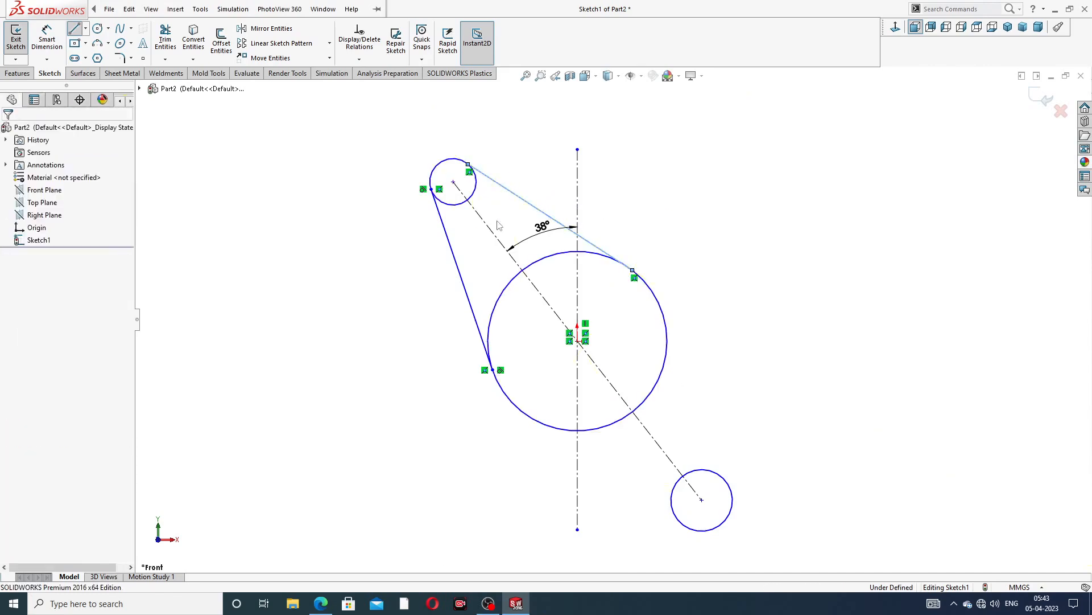
Draw a line from the large circle's right side down to the lower small circle, tangent to both
left_click(75, 30)
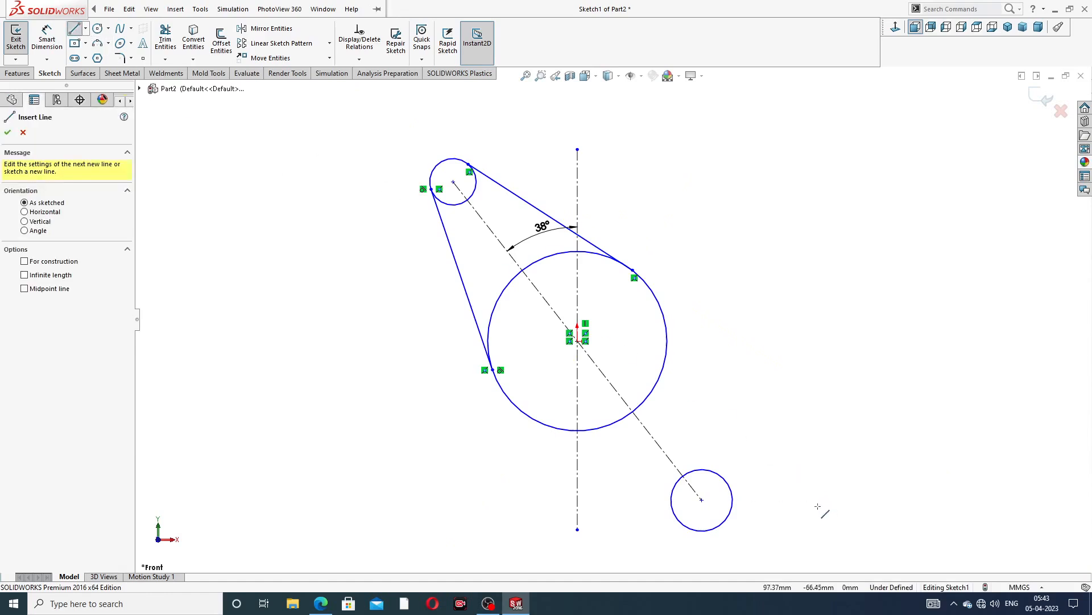
left_click(666, 319)
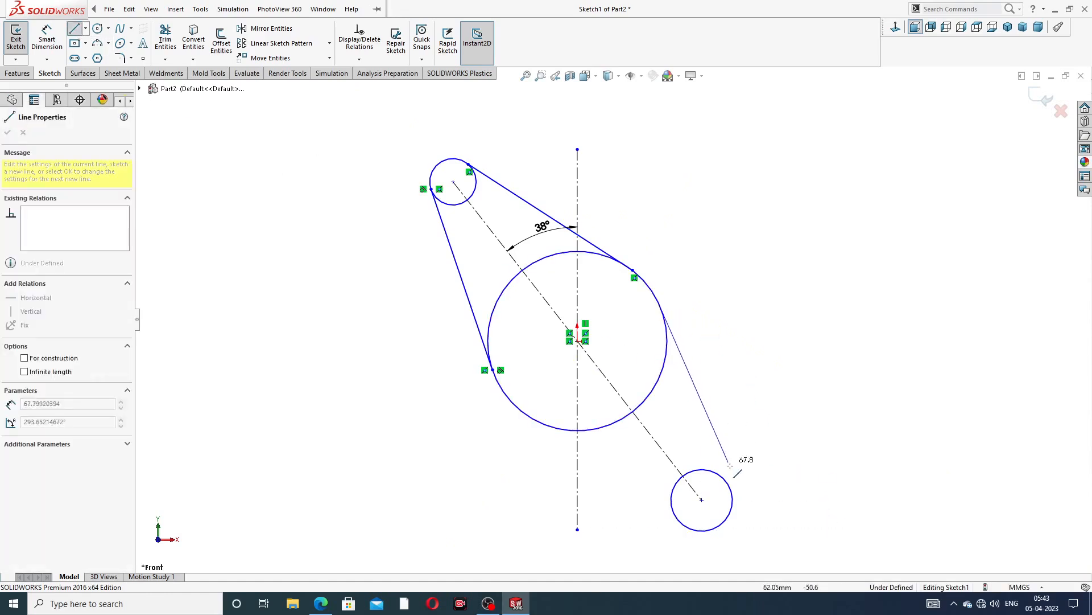
left_click(729, 487)
right_click(796, 370)
left_click(803, 377)
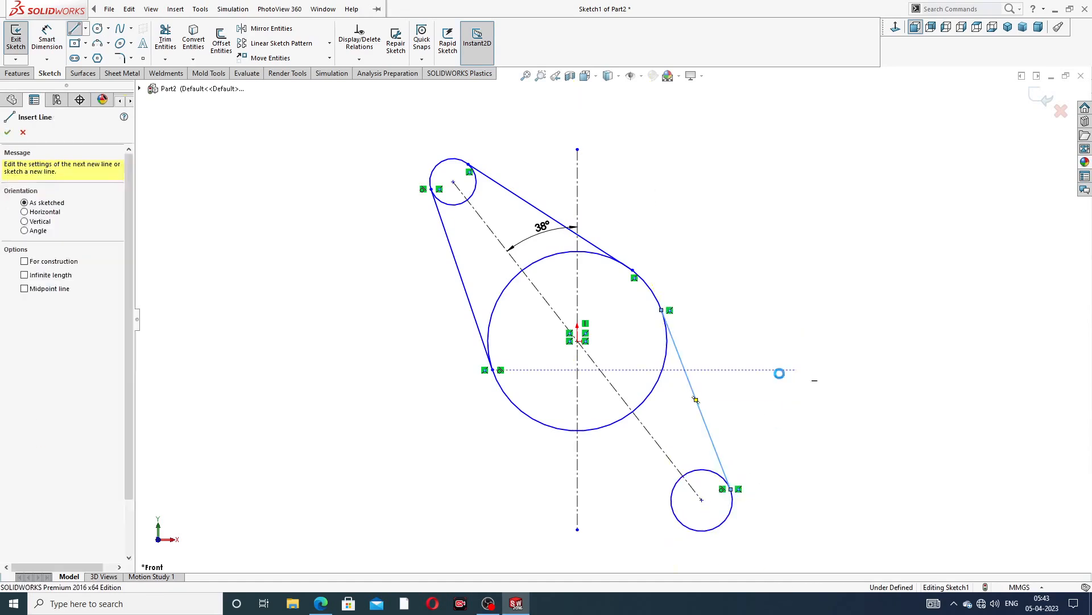
Draw a line from the lower small circle up to the large circle's lower left side, tangent to both
left_click(74, 29)
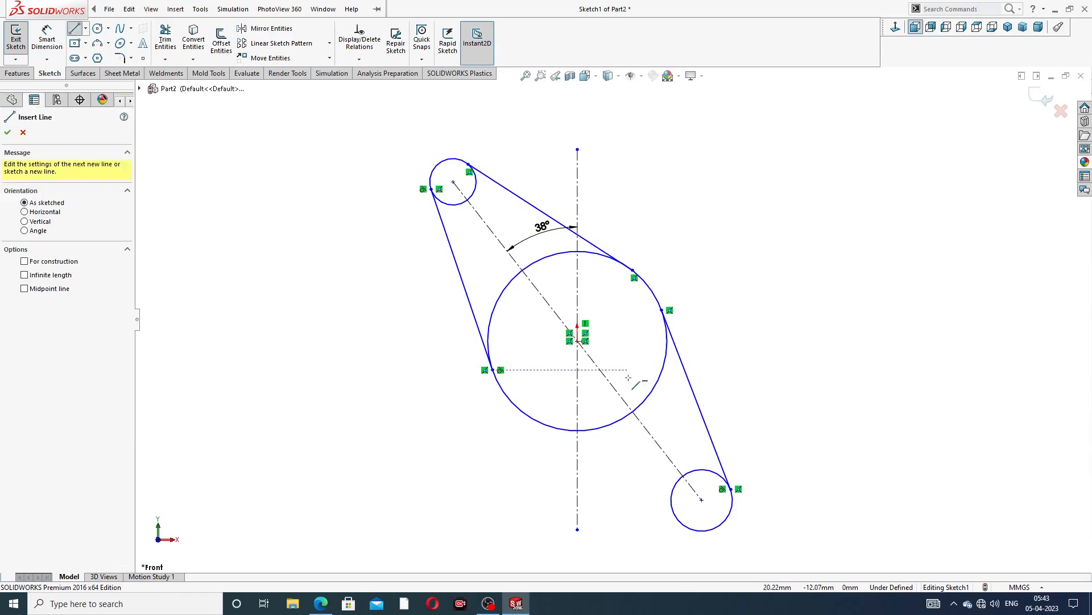
left_click(523, 412)
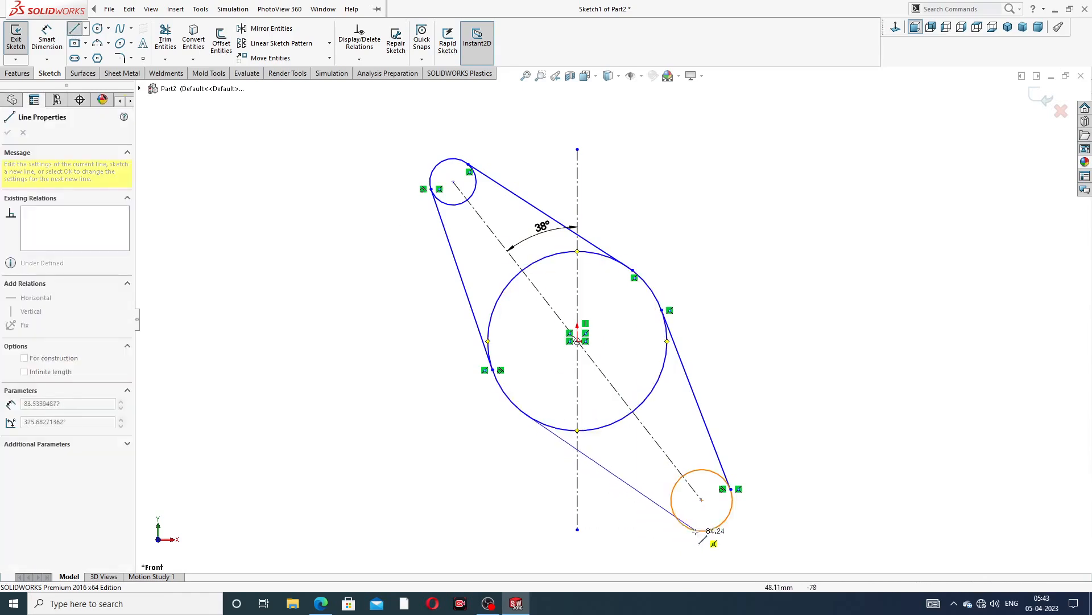
left_click(686, 526)
right_click(791, 380)
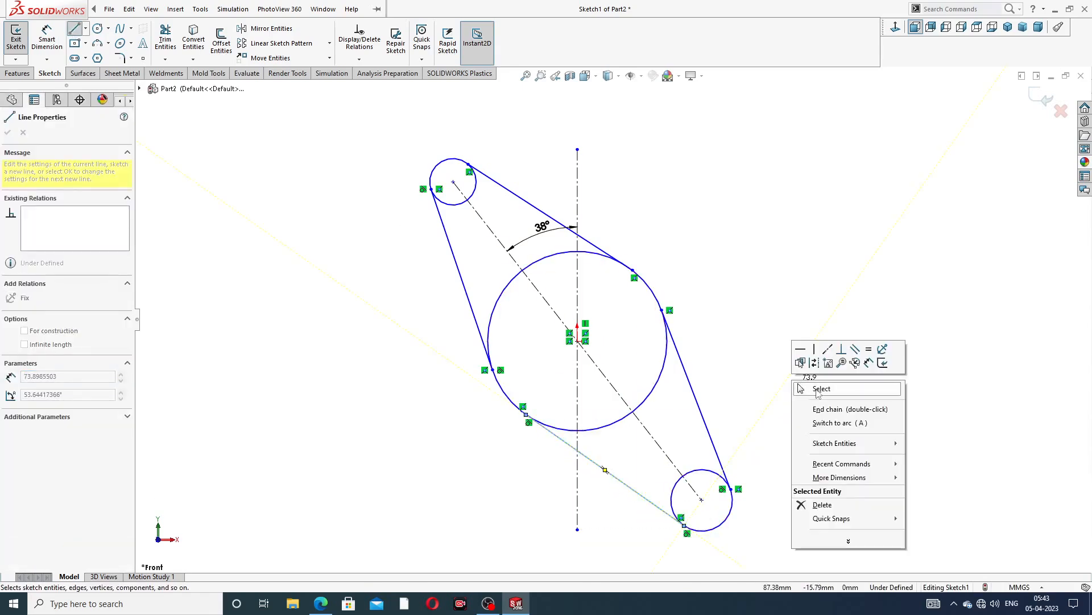
left_click(798, 387)
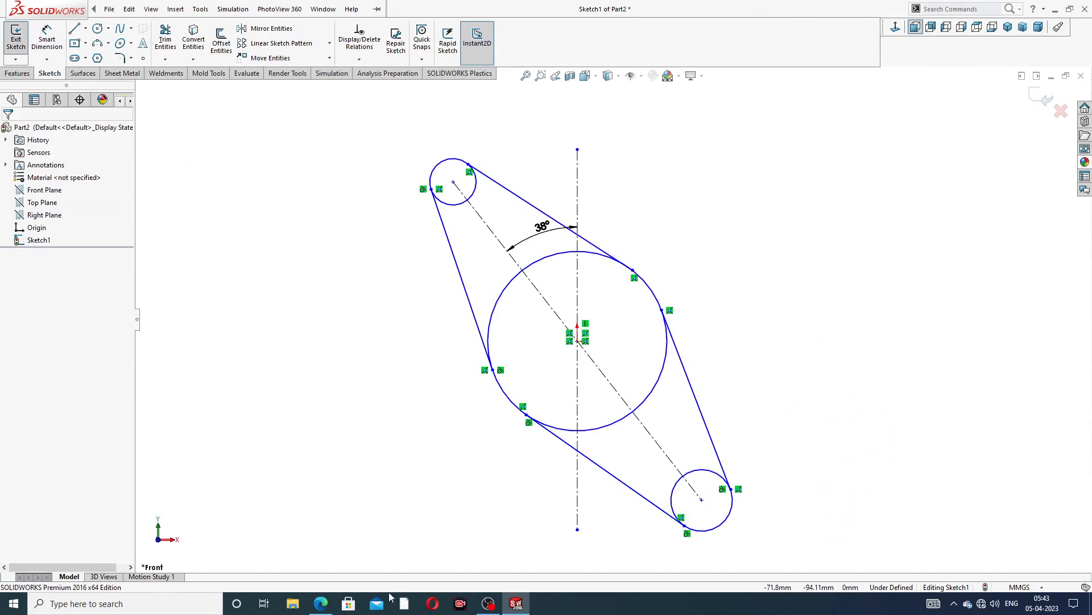
Switch to the Exhaust Manifold Design PDF drawing to check its dimensions
key("alt+Tab")
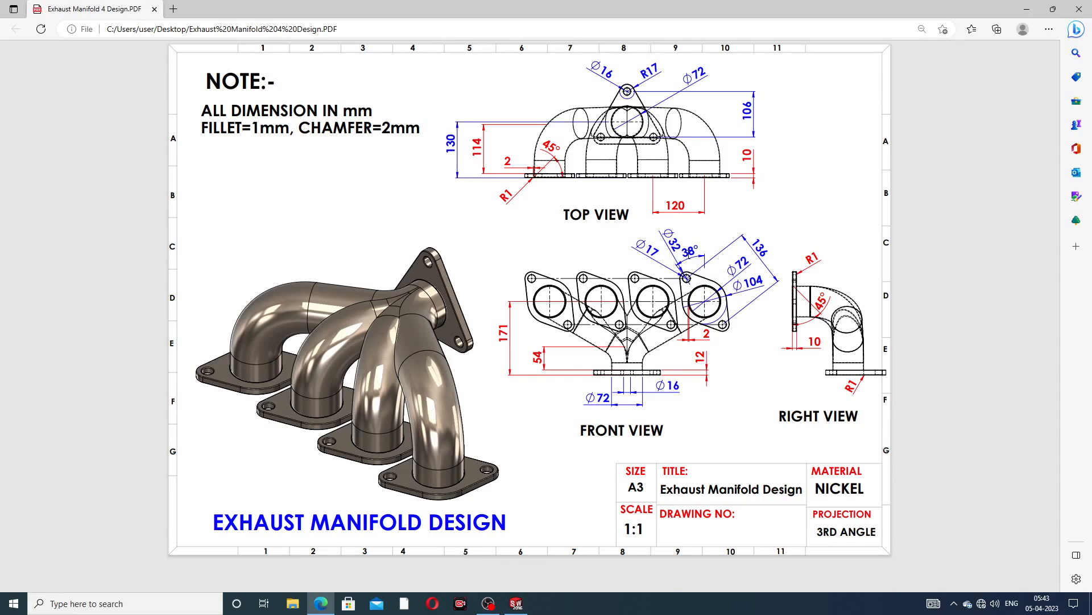
Return to SolidWorks and dimension the distance between the two small circles' centres as 104 mm
left_click(321, 603)
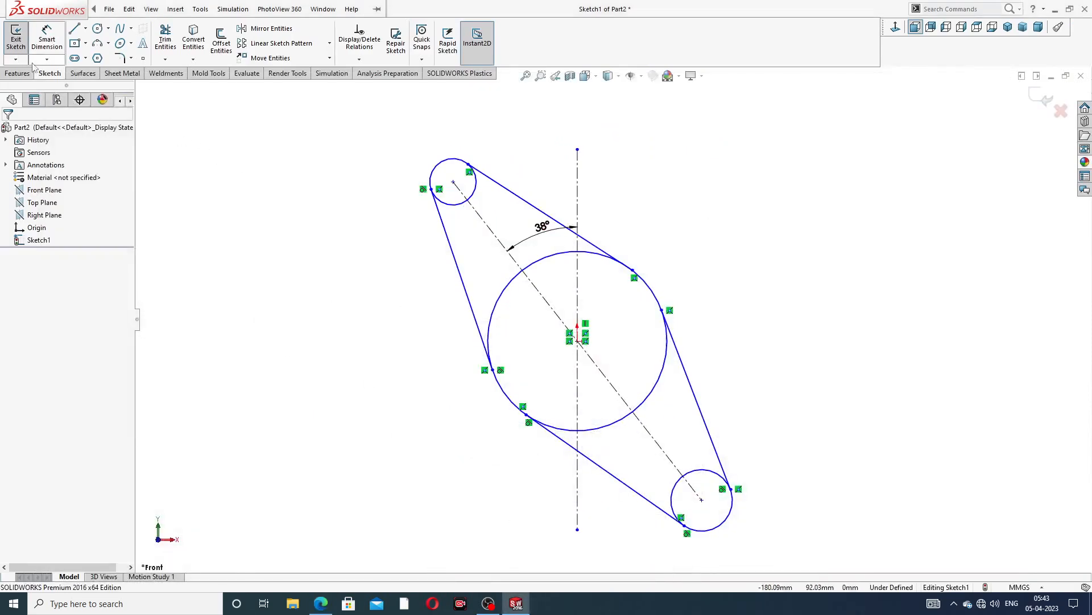
left_click(47, 39)
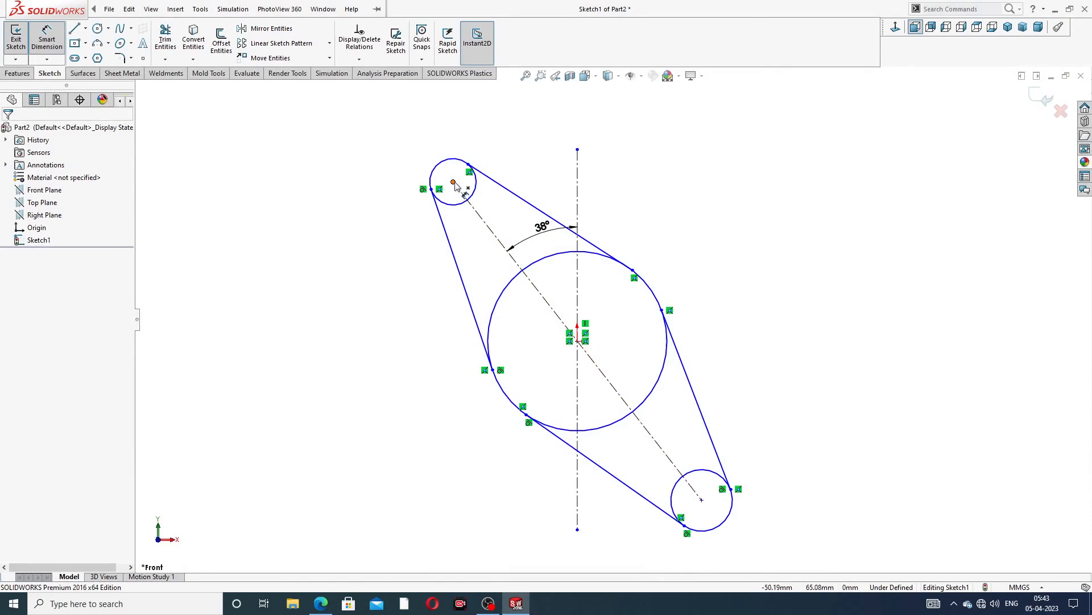
left_click(454, 182)
left_click(703, 501)
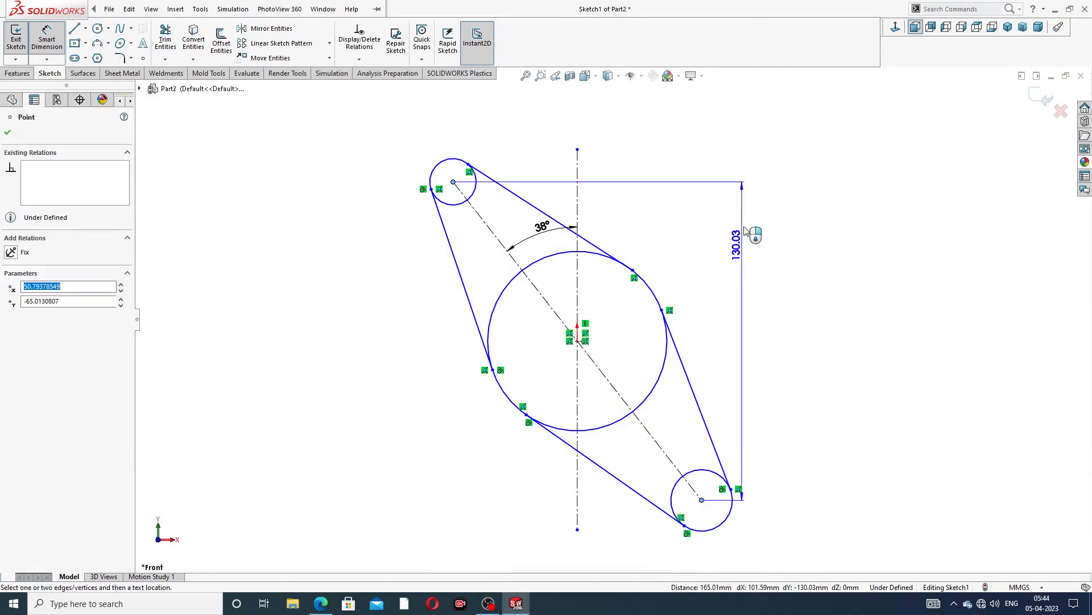
left_click(683, 195)
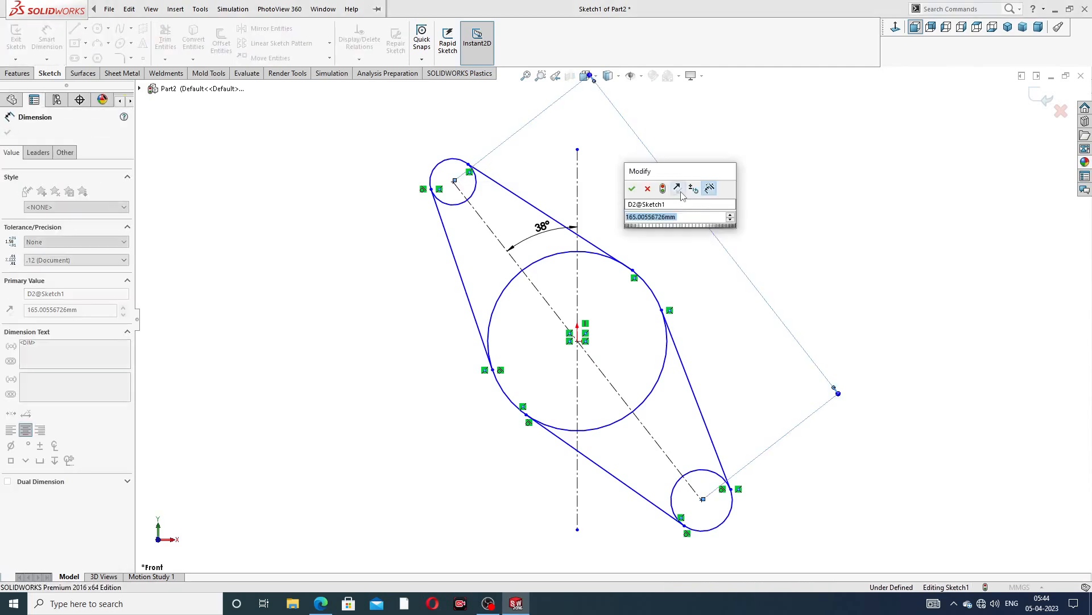
type("104")
key("Return")
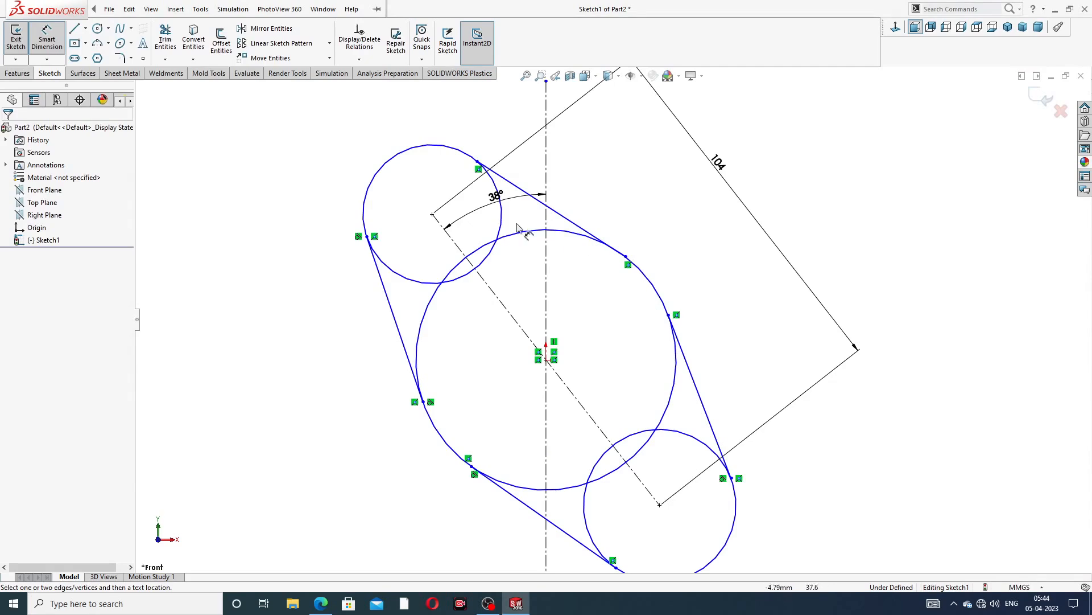
Dimension the upper small circle's diameter as 32 mm
left_click(415, 146)
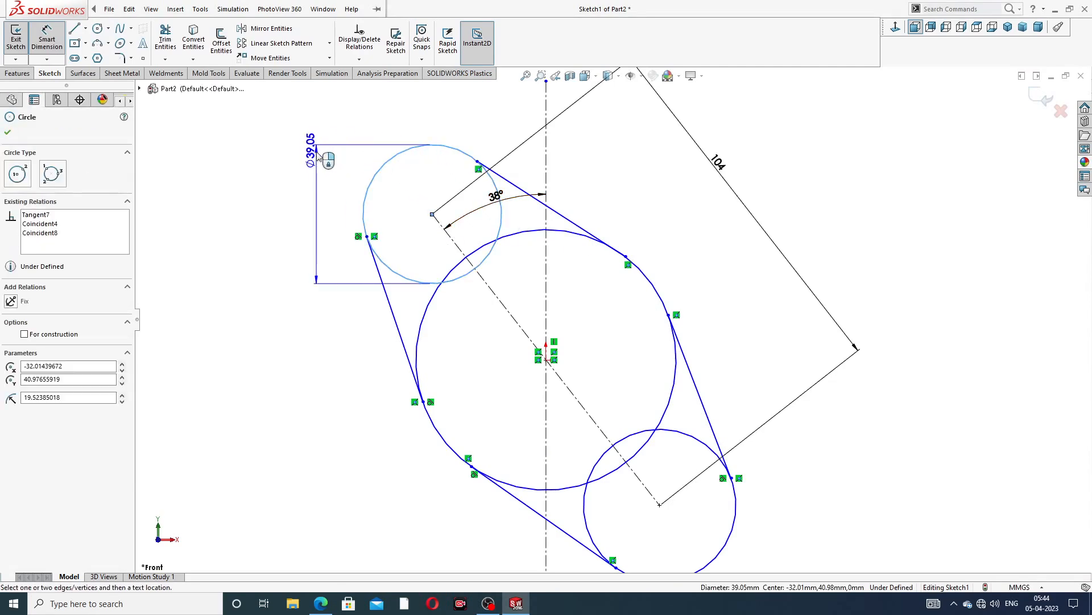
left_click(312, 145)
type("32")
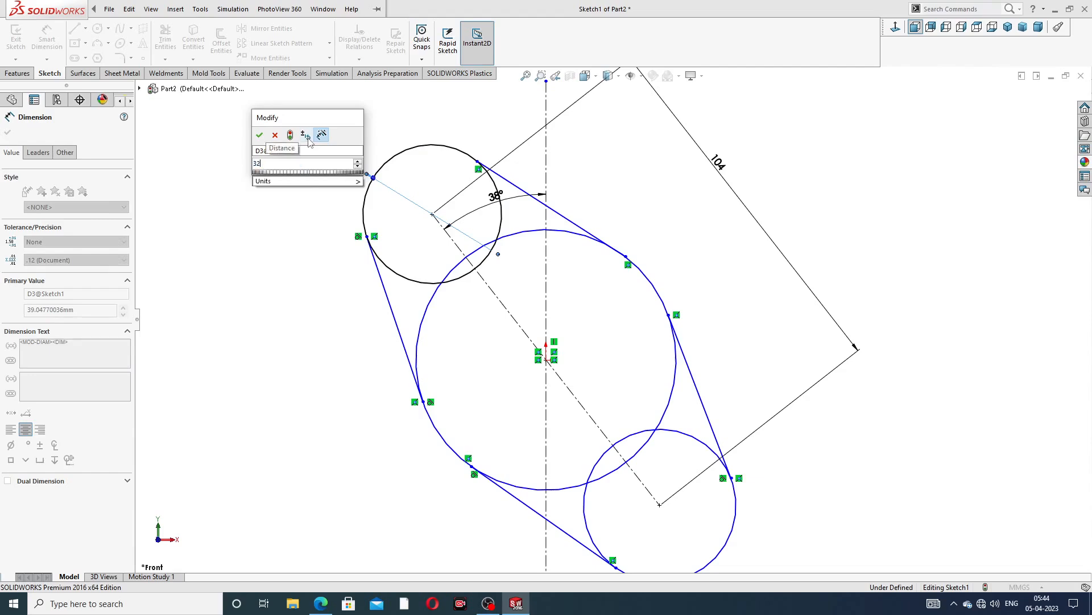
key("Return")
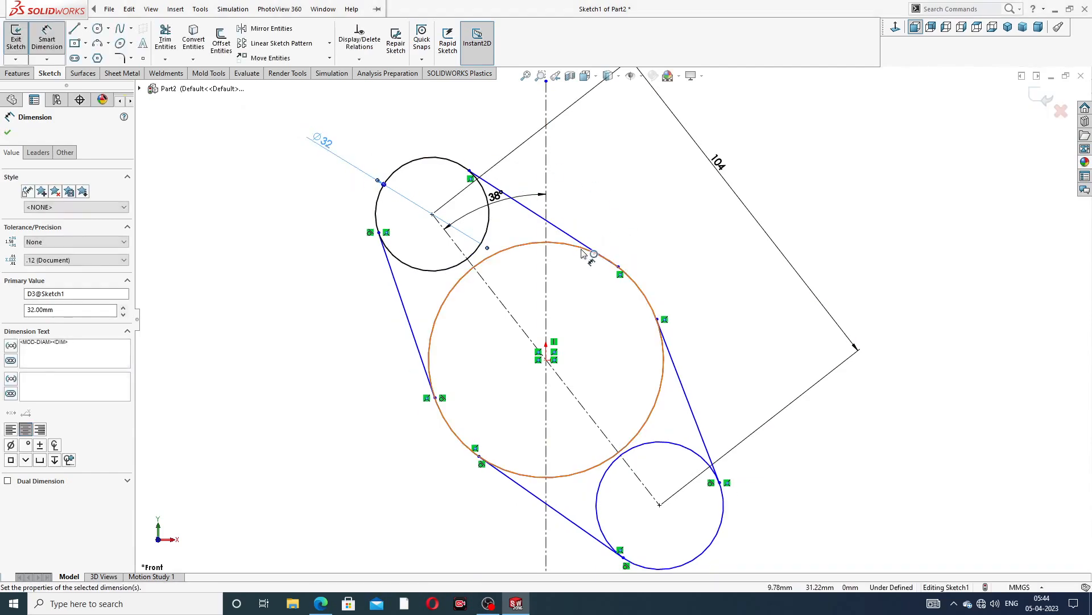
Dimension the large circle's diameter as 104 mm
left_click(582, 254)
left_click(683, 223)
type("1")
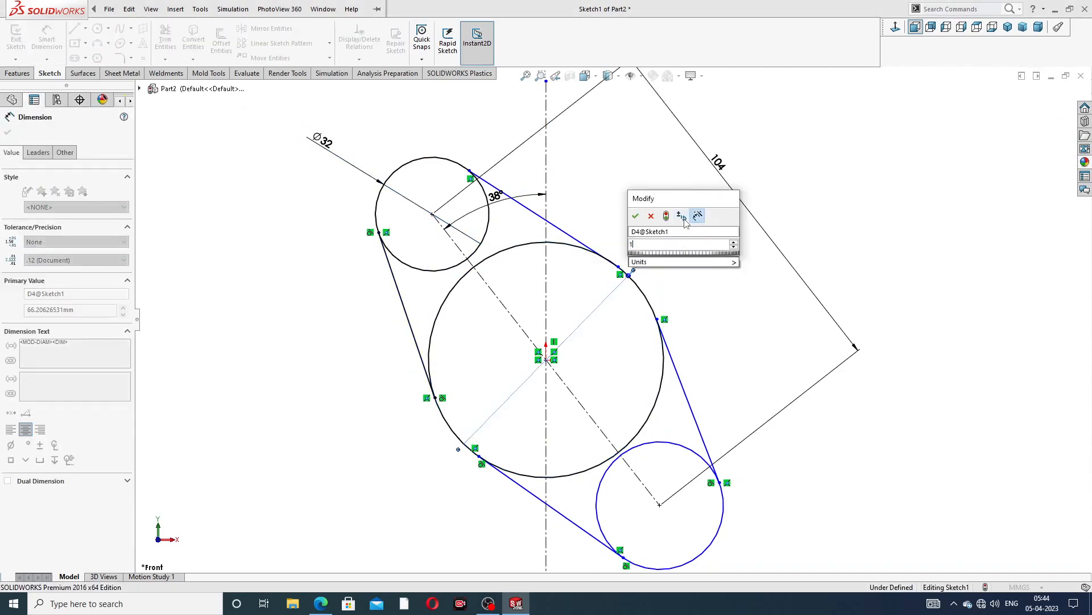
type("04")
key("Return")
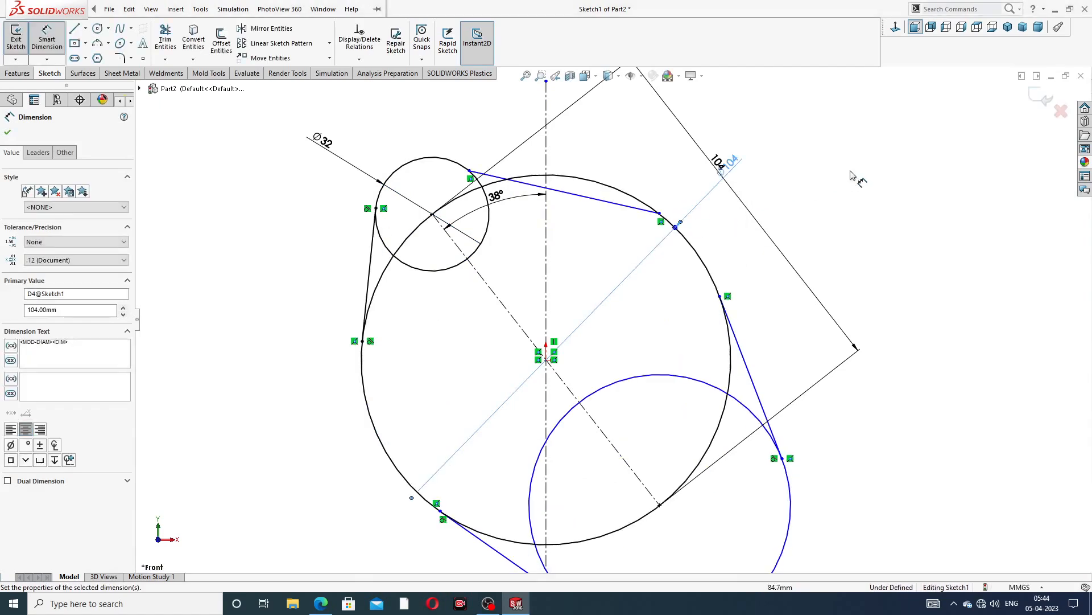
Leave dimensioning and add an Equal relation between the two small circles
left_click(848, 159)
right_click(845, 154)
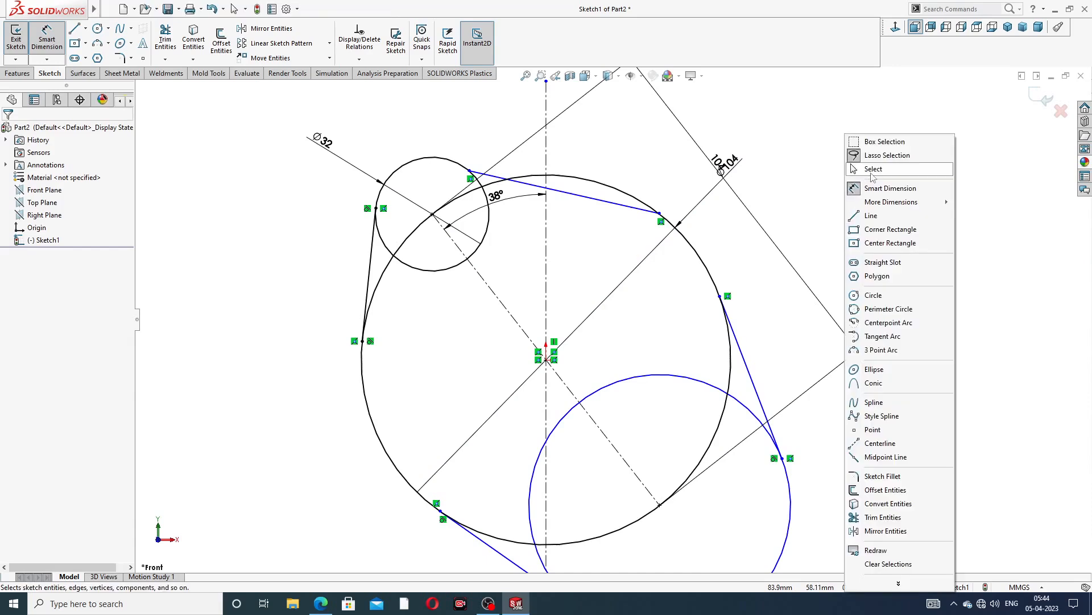
left_click(866, 171)
scroll(725, 262, "up", 3)
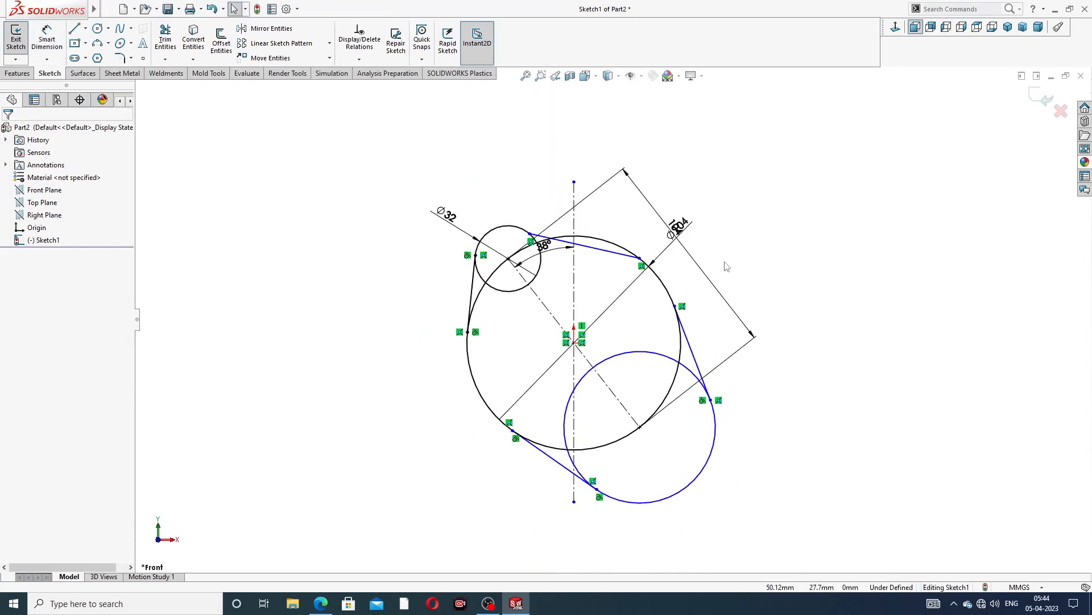
left_click(542, 270)
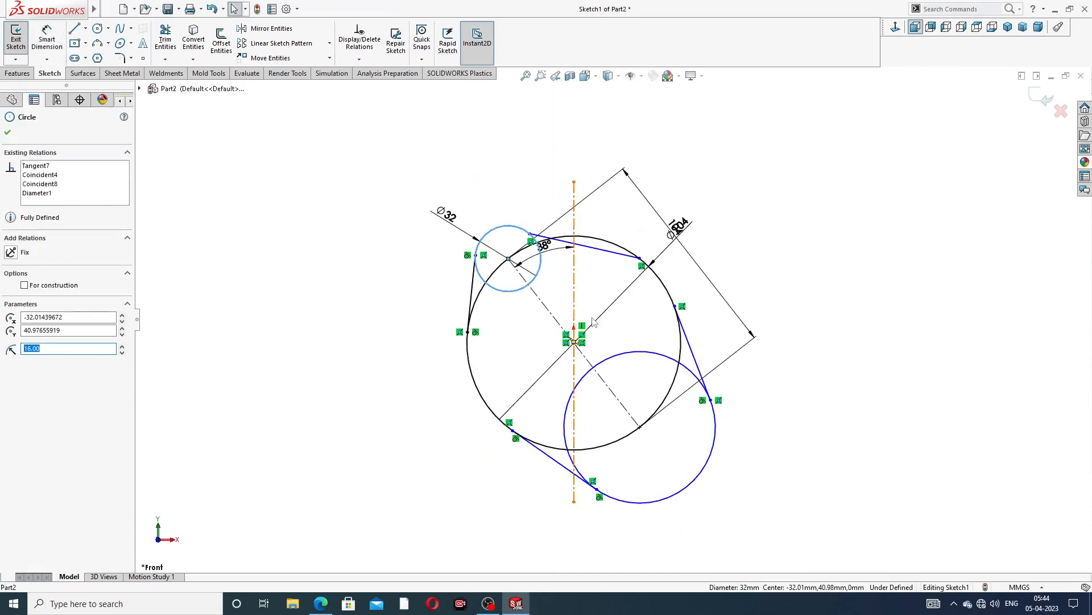
left_click(659, 353, "ctrl")
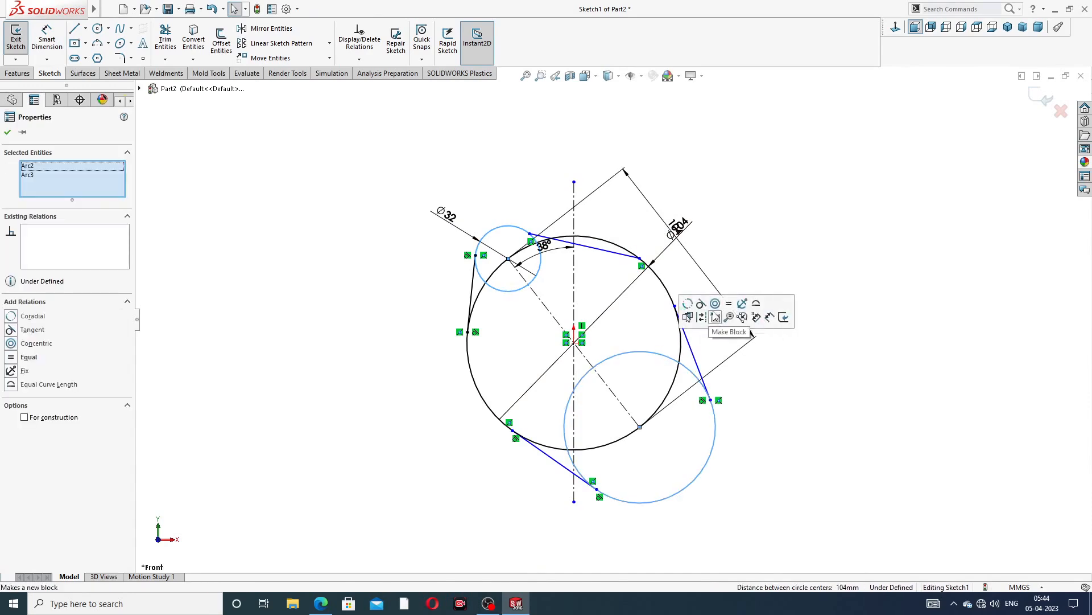
left_click(729, 304)
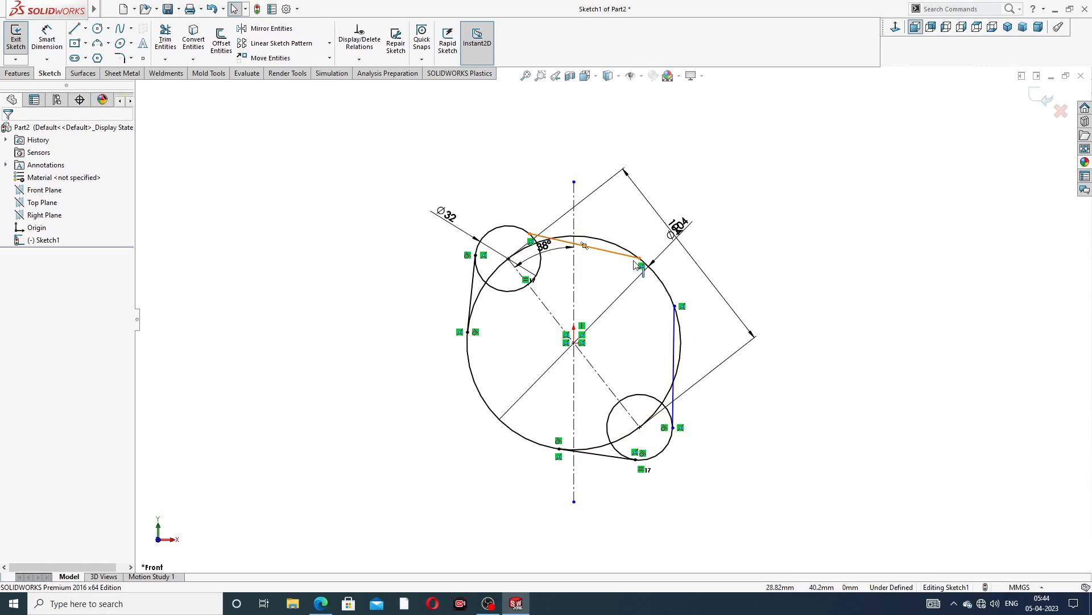
Make the upper tangent line tangent to the upper small circle
scroll(583, 217, "down", 3)
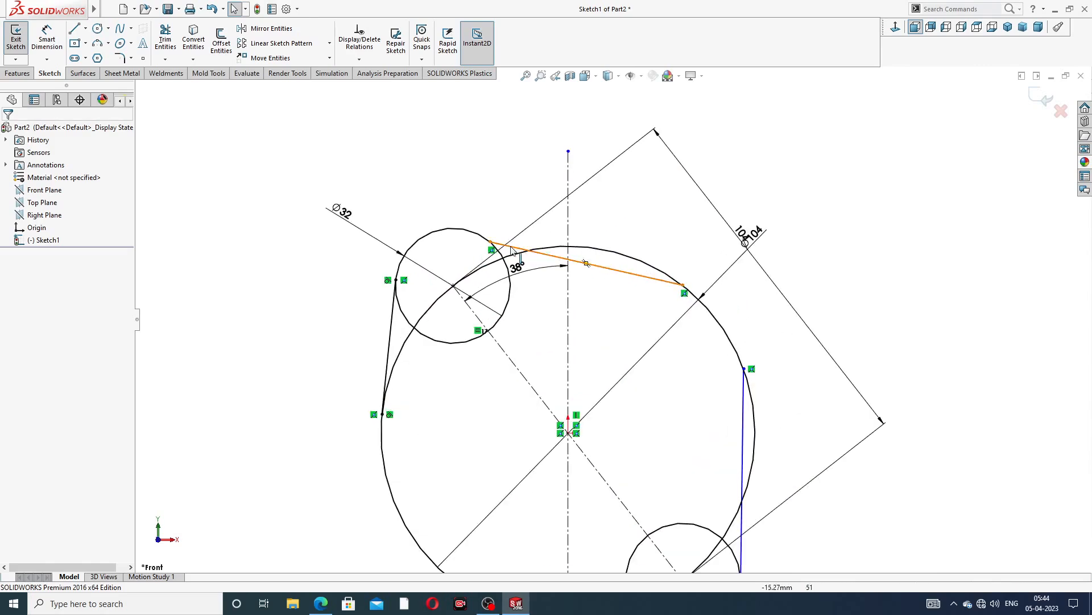
left_click(587, 264)
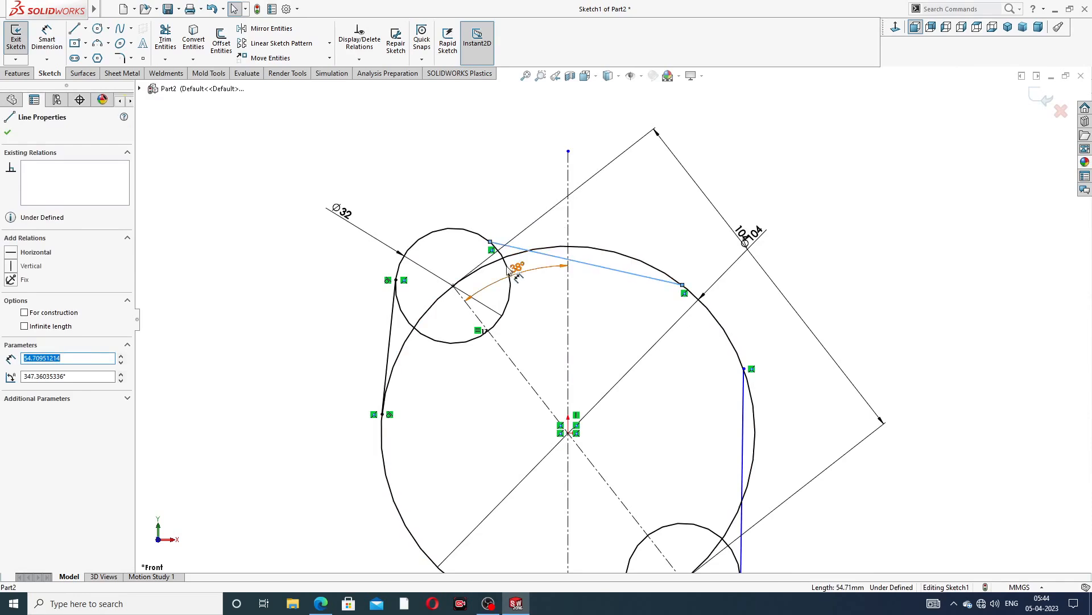
left_click(493, 195)
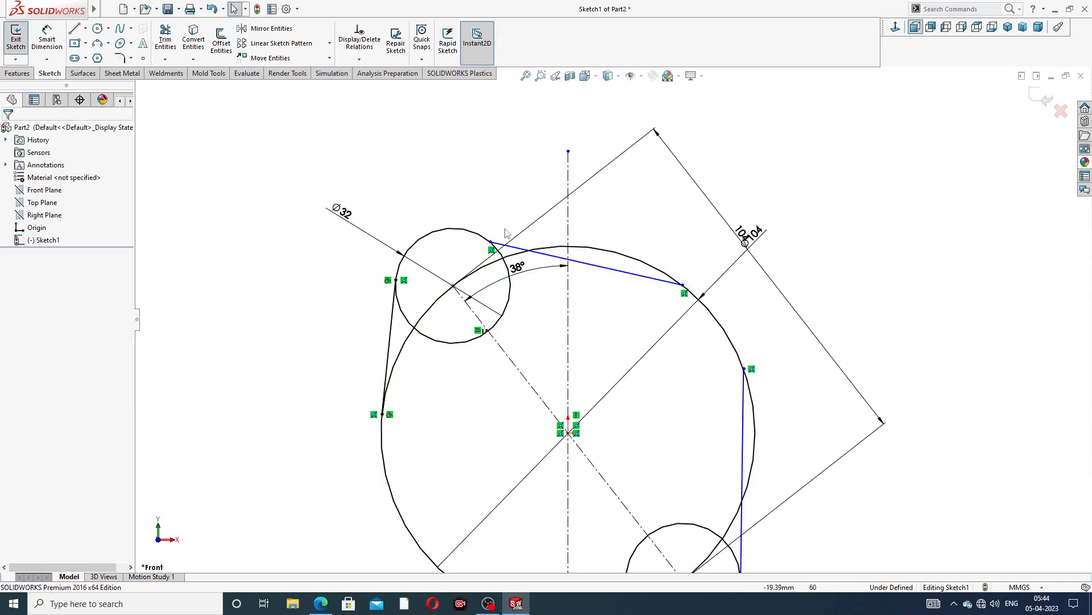
scroll(491, 278, "down", 4)
left_click(521, 233)
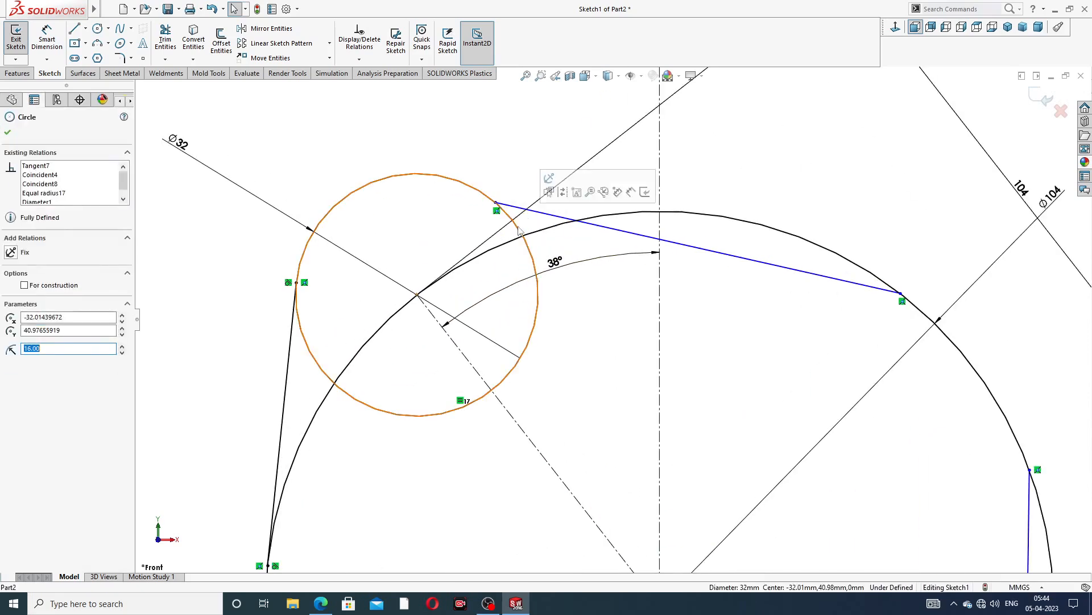
left_click(552, 215, "ctrl")
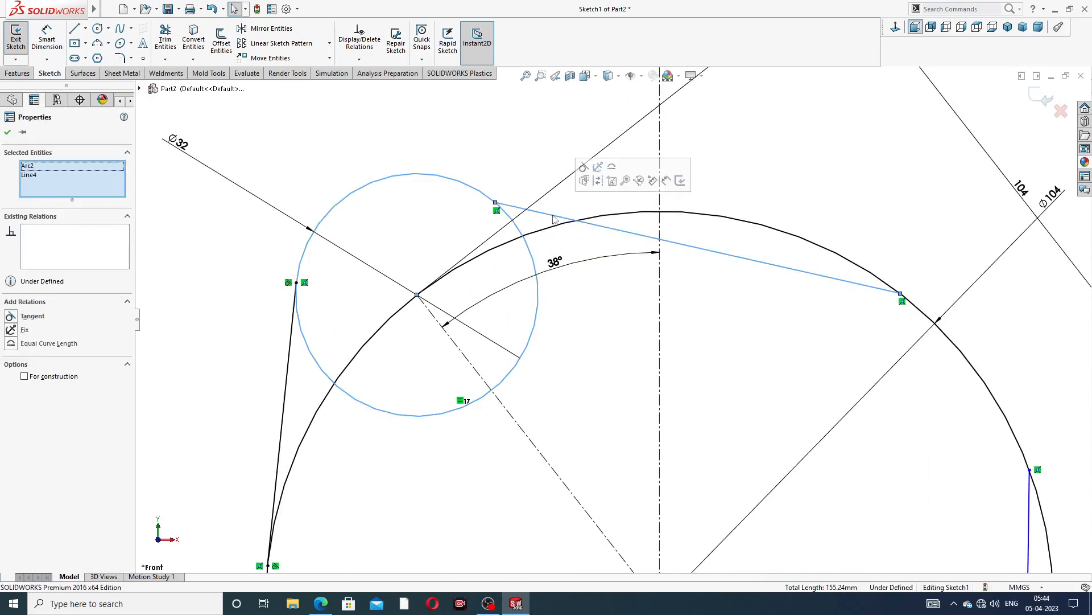
left_click(584, 166)
Make the upper tangent line tangent to the large circle
left_click(629, 307)
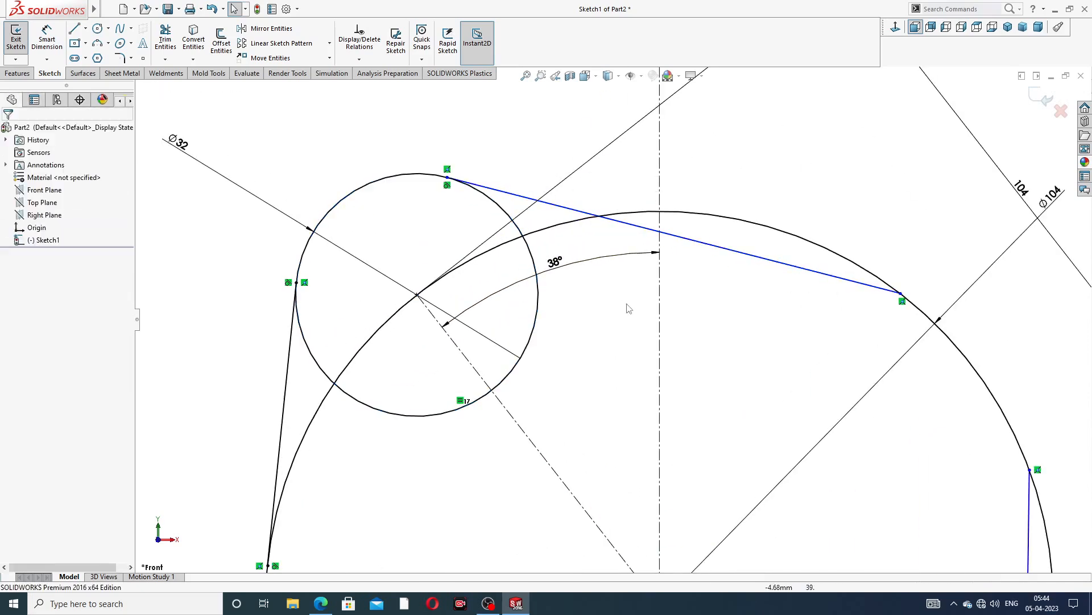
left_click(859, 288)
left_click(865, 275, "ctrl")
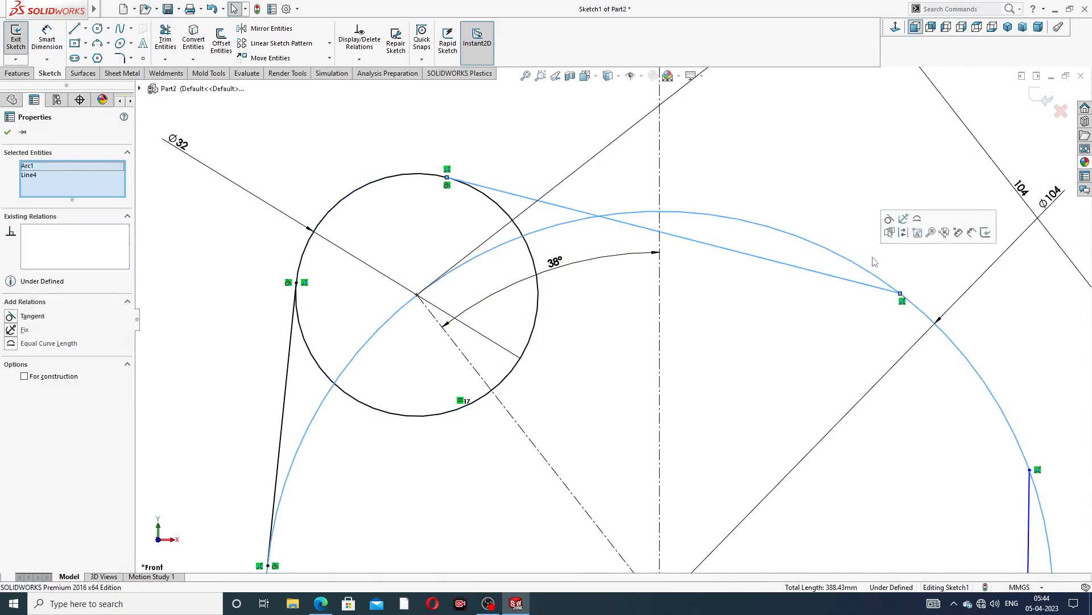
left_click(890, 225)
Make the right-side line tangent to the large circle
scroll(848, 312, "up", 5)
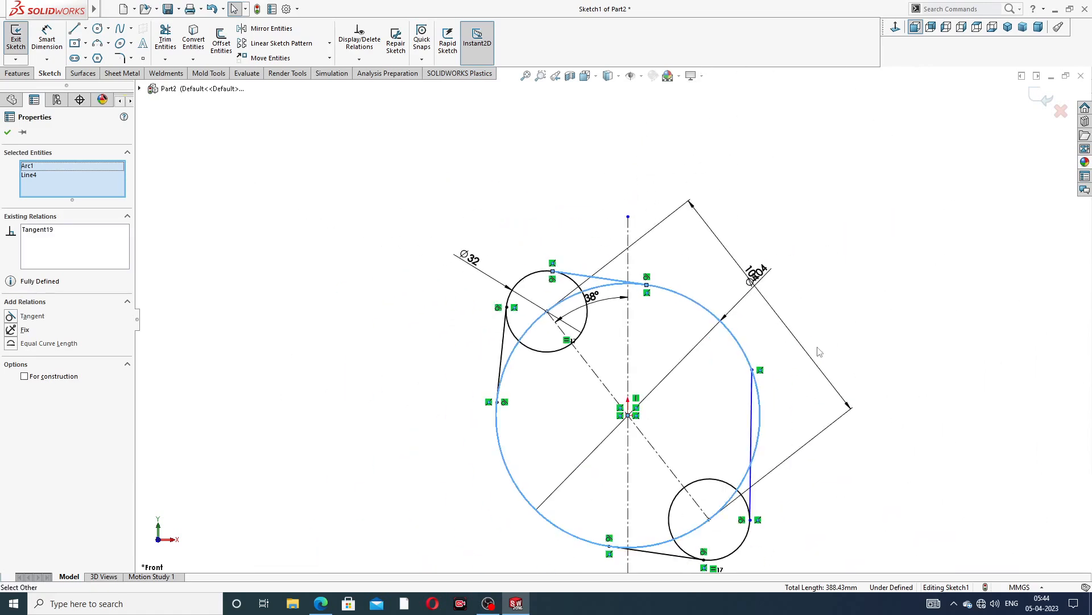
left_click(789, 435)
scroll(777, 450, "down", 3)
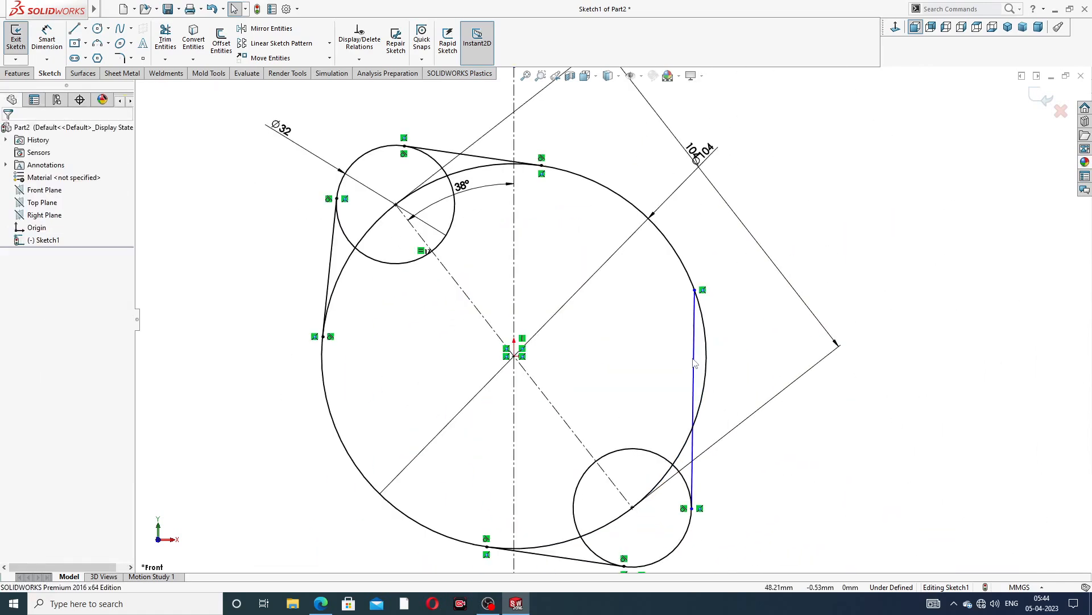
left_click(694, 360)
left_click(710, 357, "ctrl")
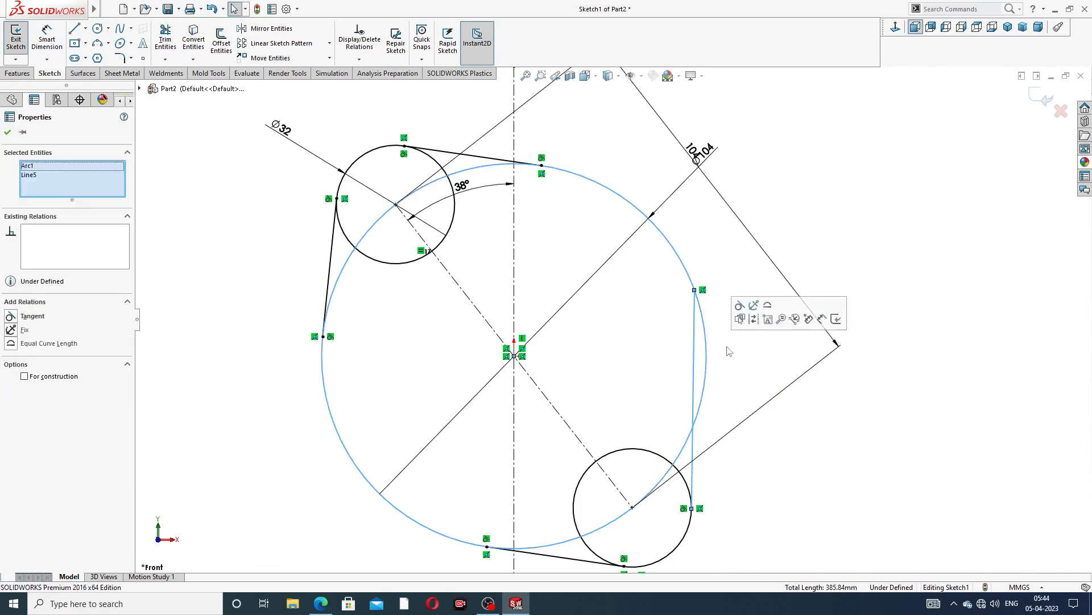
left_click(739, 306)
left_click(780, 410)
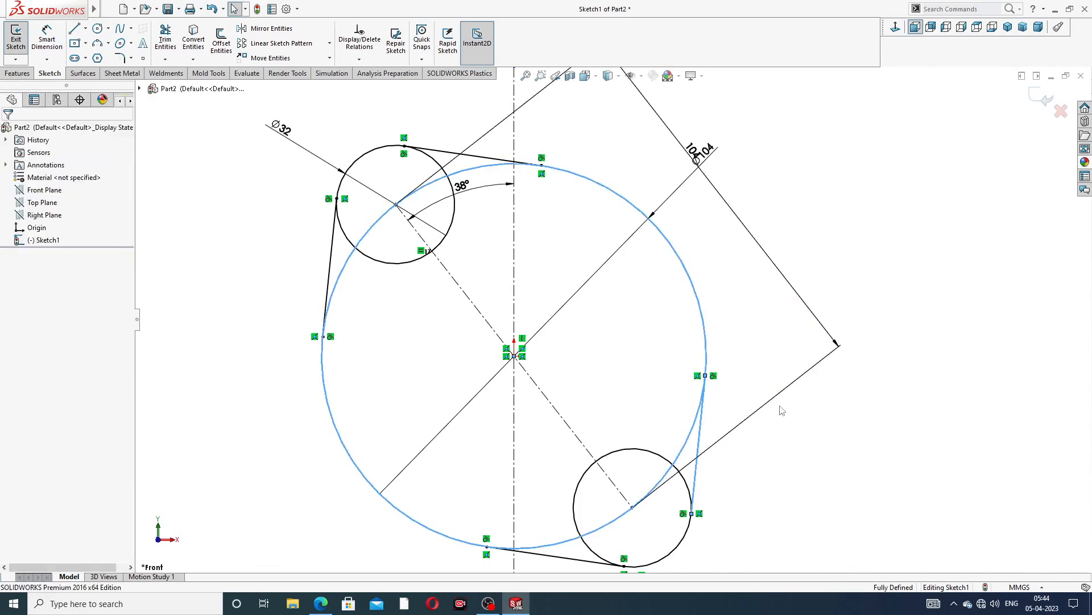
Move the centre-distance dimension outward and set it to 136 mm
scroll(626, 336, "up", 4)
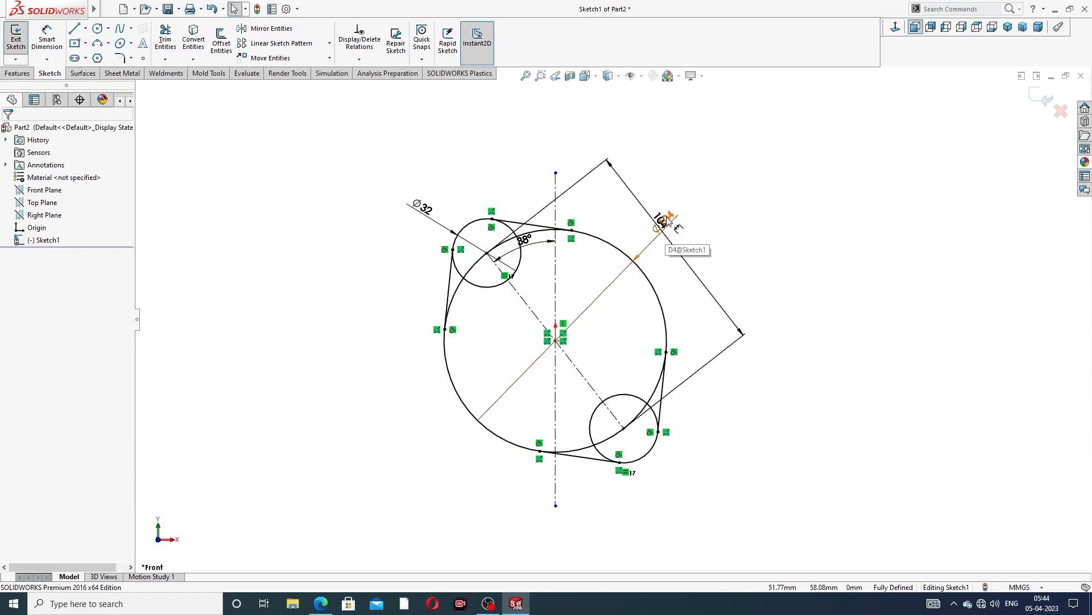
left_click_drag(667, 220, 674, 212)
left_click(673, 236)
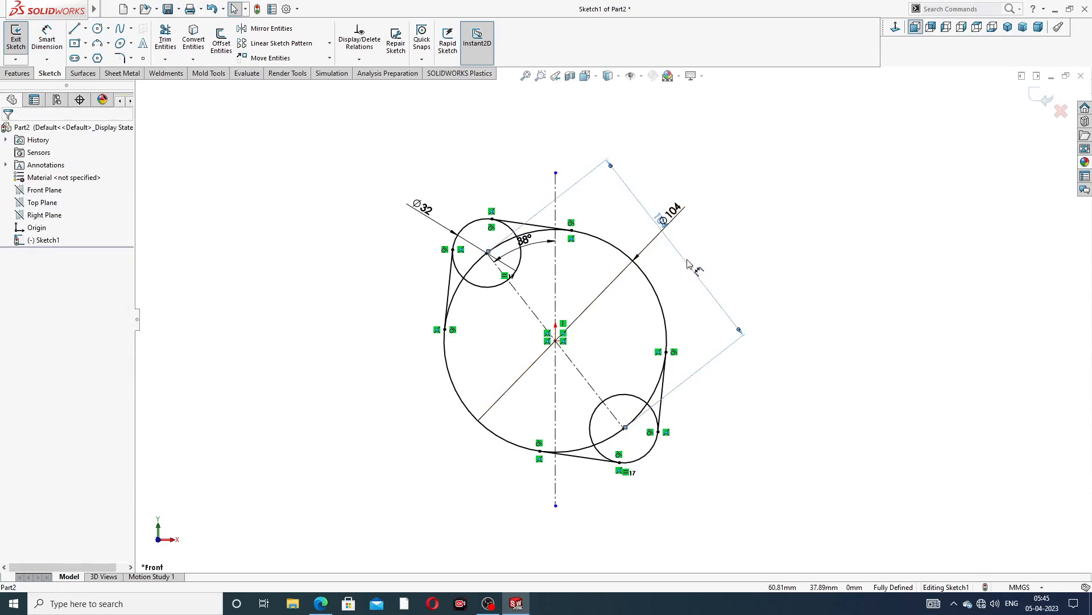
left_click_drag(687, 263, 709, 193)
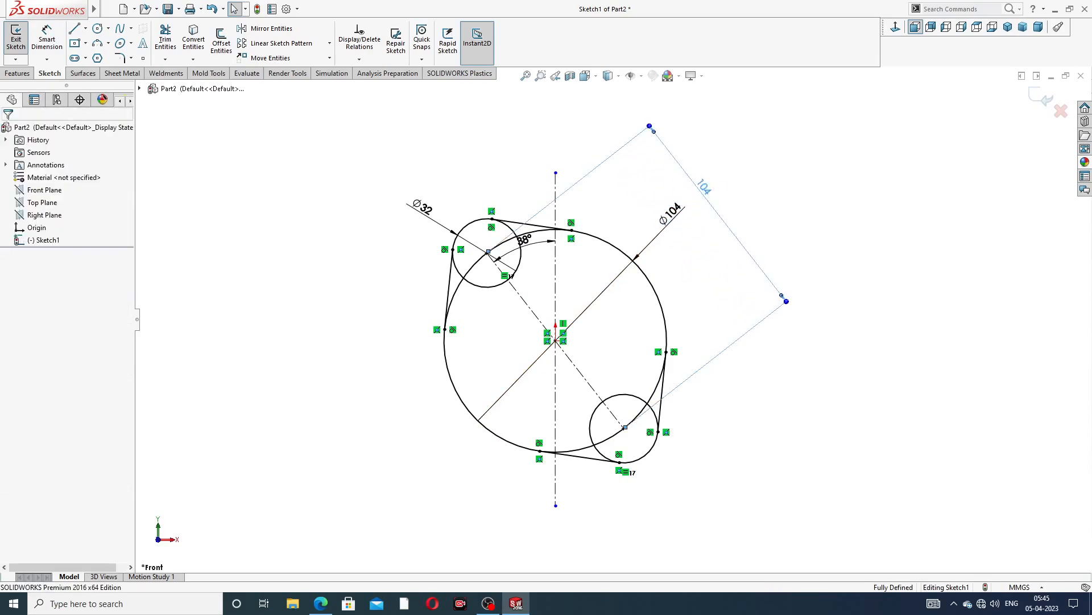
double_click(709, 193)
type("1")
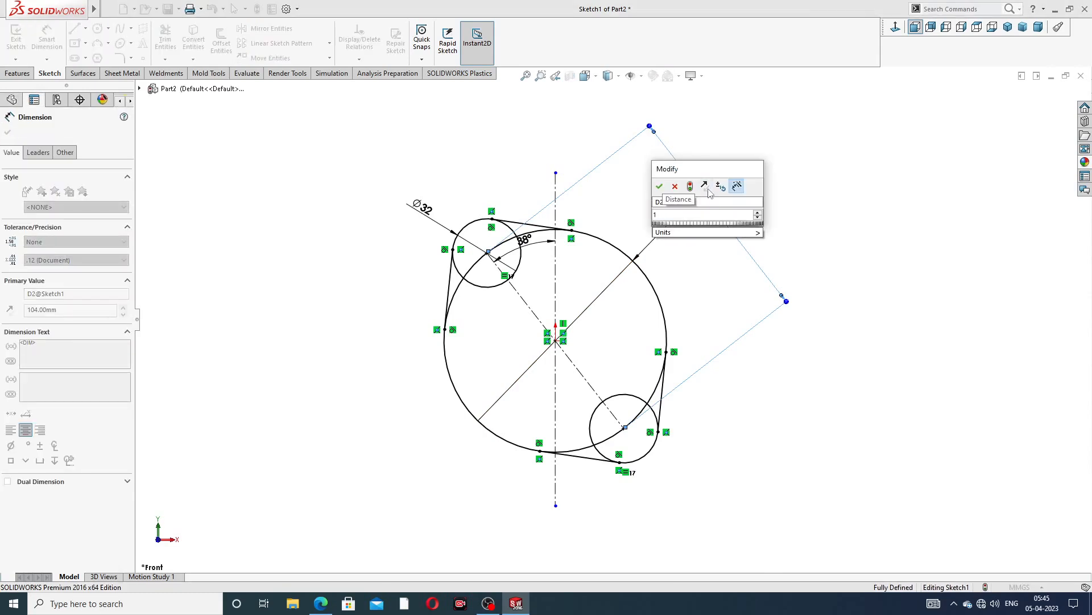
type("36")
key("Return")
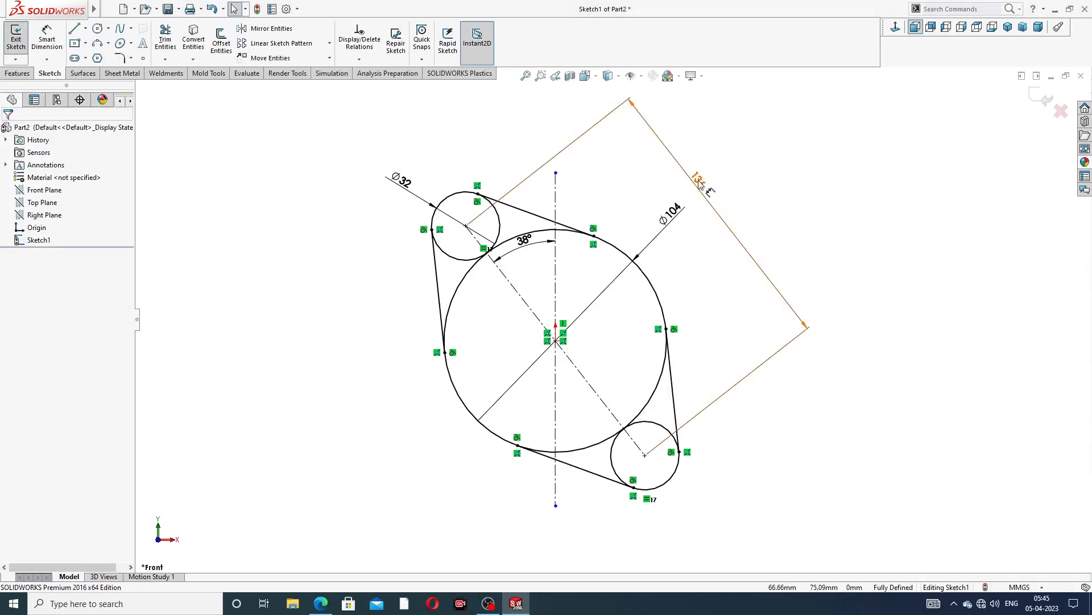
Reposition the 136 mm and 38° dimension labels for clarity
left_click_drag(698, 181, 674, 240)
left_click(762, 201)
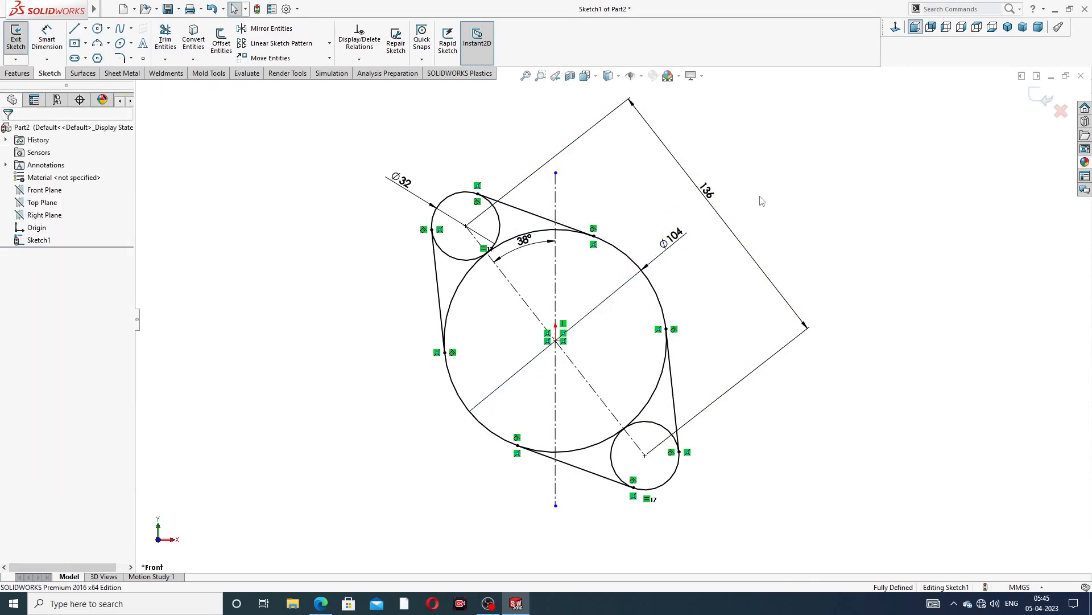
mouse_move(514, 250)
left_mouse_down()
mouse_move(524, 227)
mouse_move(534, 247)
left_mouse_up()
left_click(785, 200)
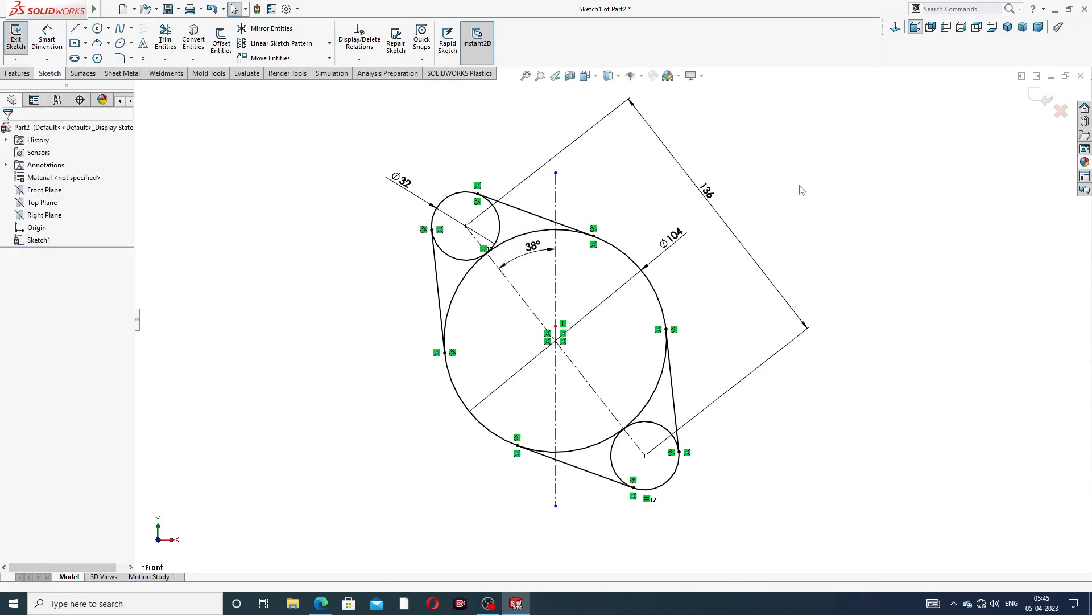
Power-trim away the inner arc portions of the circles inside the flange outline
left_click(165, 40)
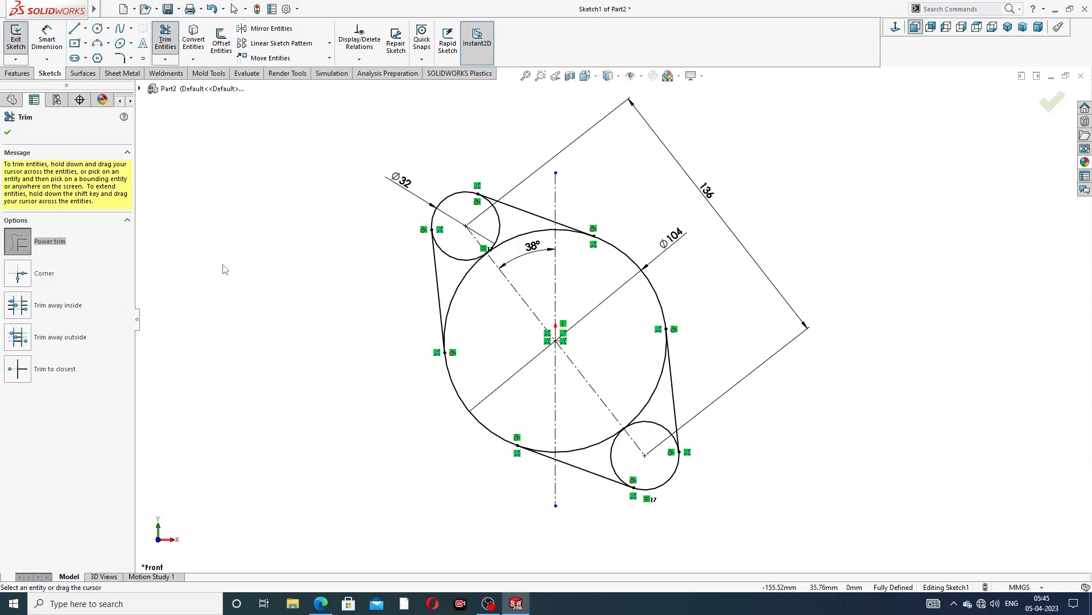
scroll(443, 292, "down", 1)
mouse_move(484, 285)
left_mouse_down()
mouse_move(485, 245)
mouse_move(514, 215)
mouse_move(629, 398)
mouse_move(645, 480)
mouse_move(671, 451)
mouse_move(695, 455)
left_mouse_up()
scroll(603, 250, "down", 5)
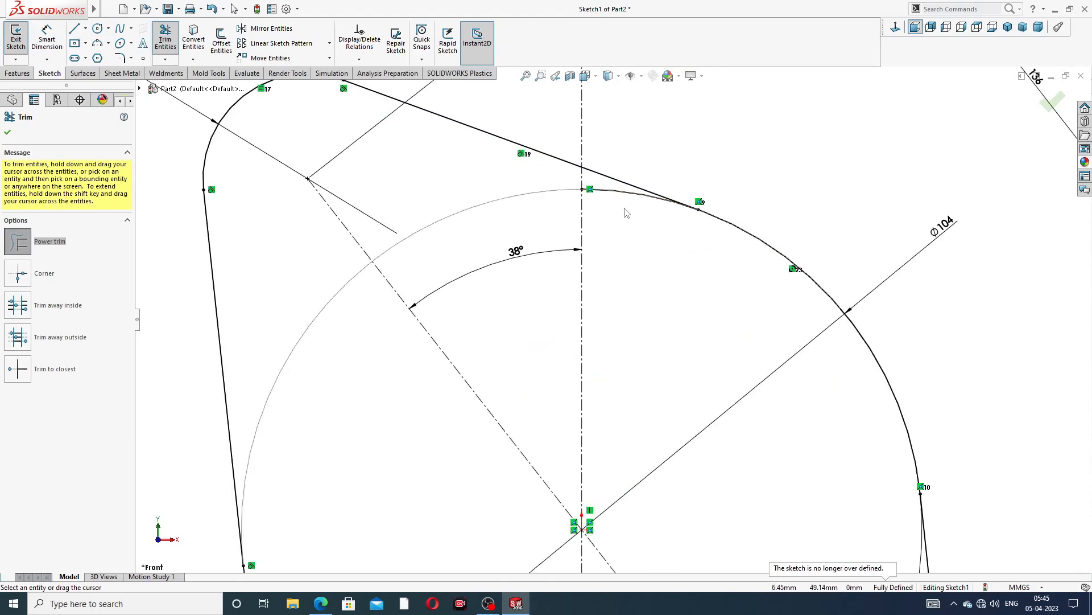
Trim the leftover large-circle arc segments near the upper and lower tangent lines and close Trim
left_click_drag(624, 208, 621, 186)
scroll(619, 274, "up", 8)
scroll(588, 432, "down", 5)
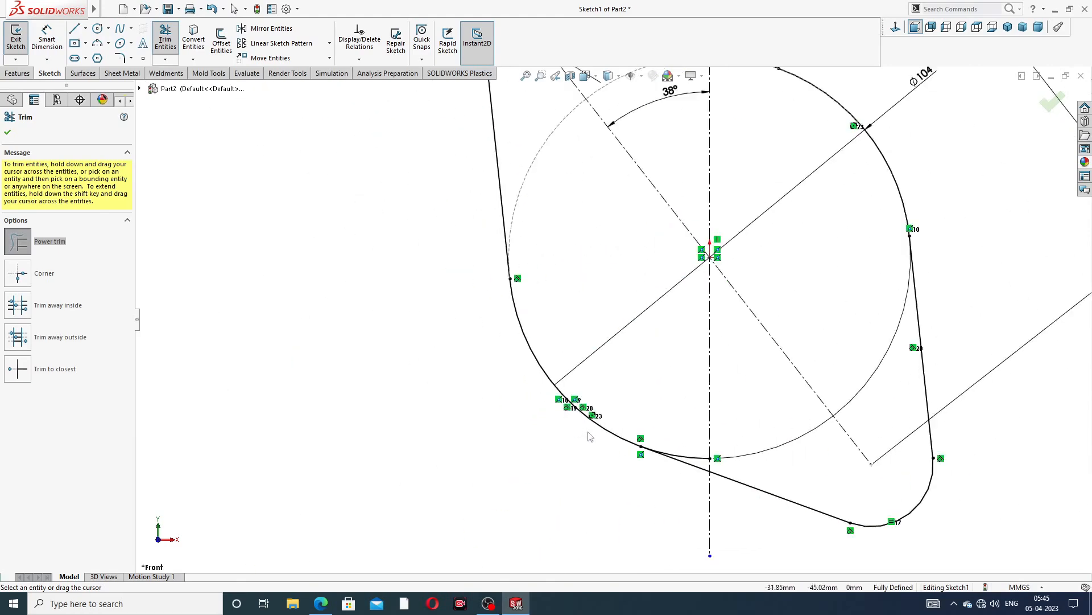
scroll(590, 436, "down", 5)
scroll(563, 254, "up", 3)
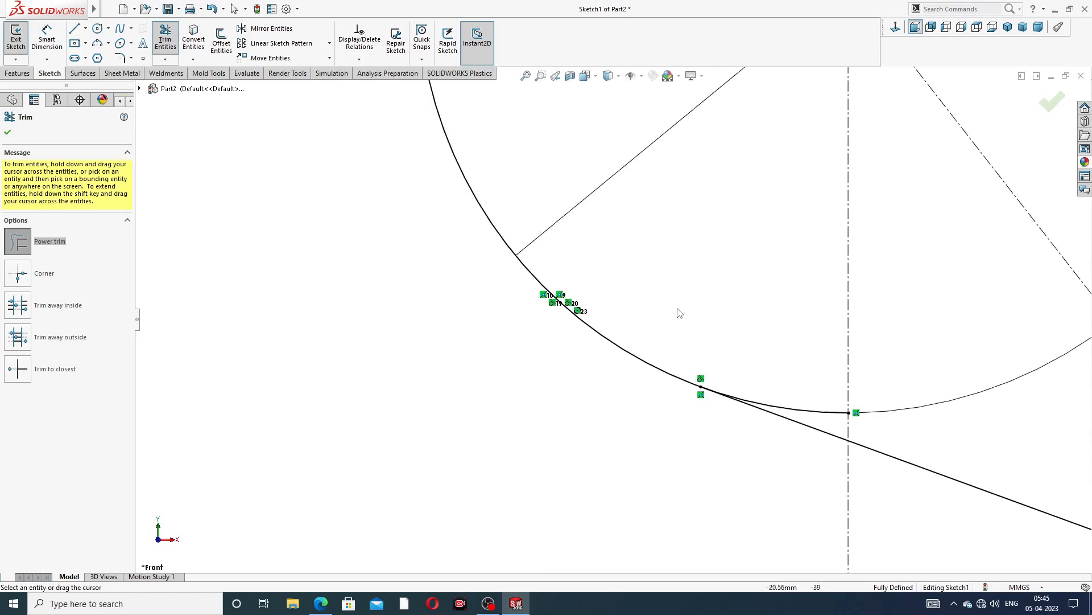
scroll(682, 311, "up", 4)
scroll(714, 344, "down", 3)
left_click_drag(711, 347, 710, 412)
scroll(748, 221, "up", 5)
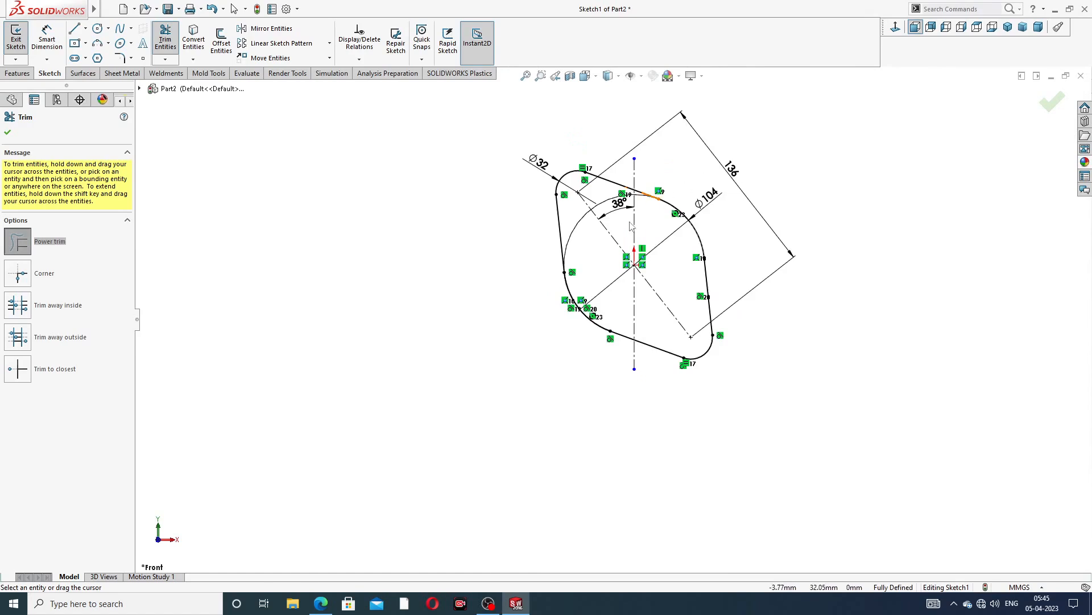
scroll(631, 227, "down", 2)
left_click(1052, 102)
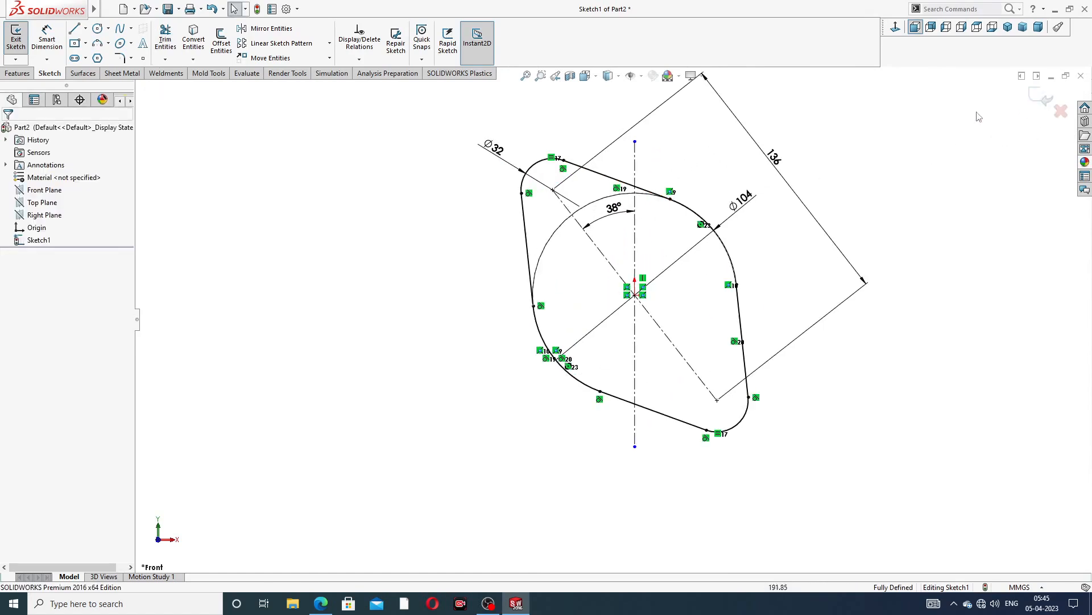
Extrude the closed flange sketch as a boss 10 mm thick, checking the thickness on the drawing
scroll(673, 230, "down", 2)
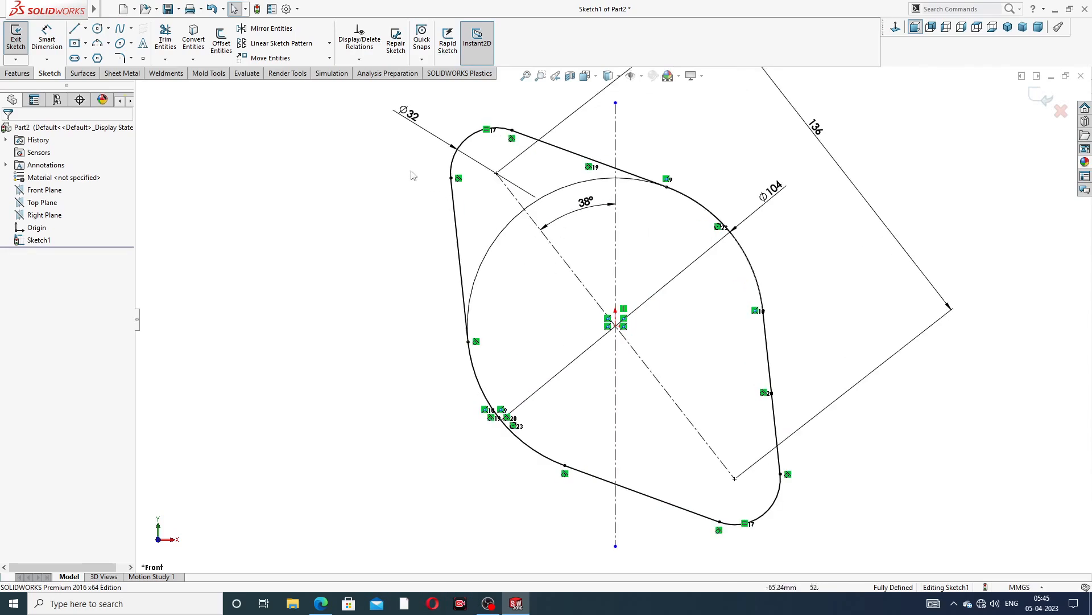
left_click(17, 73)
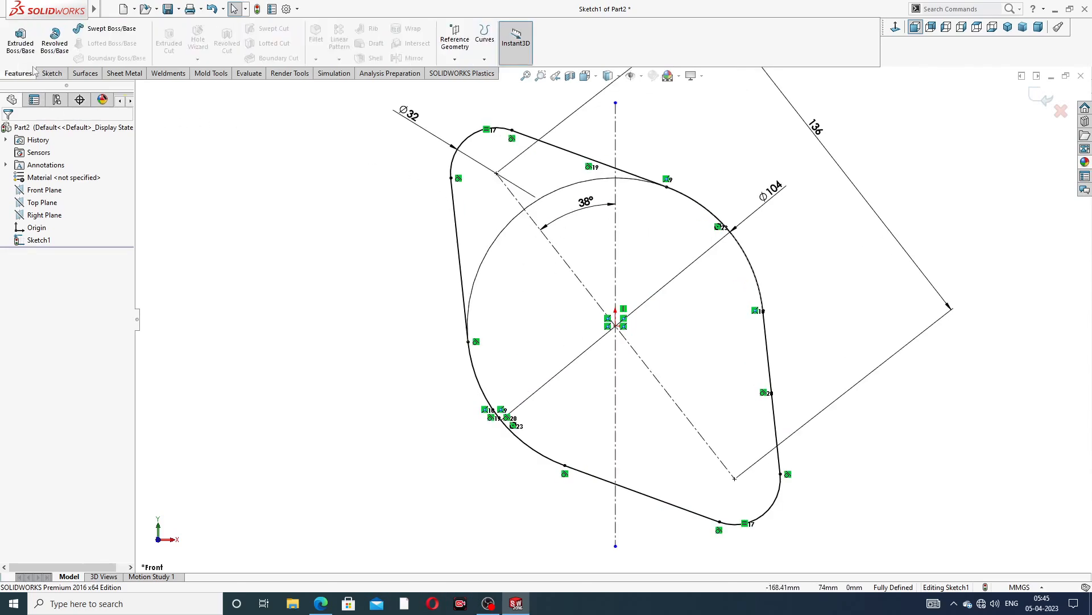
left_click(21, 40)
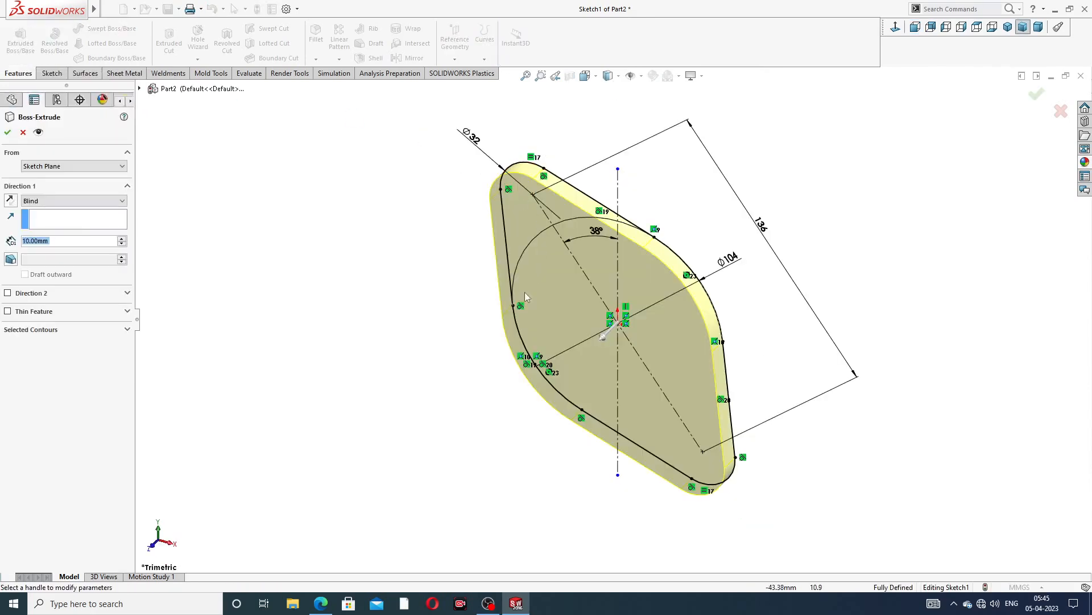
left_click(321, 605)
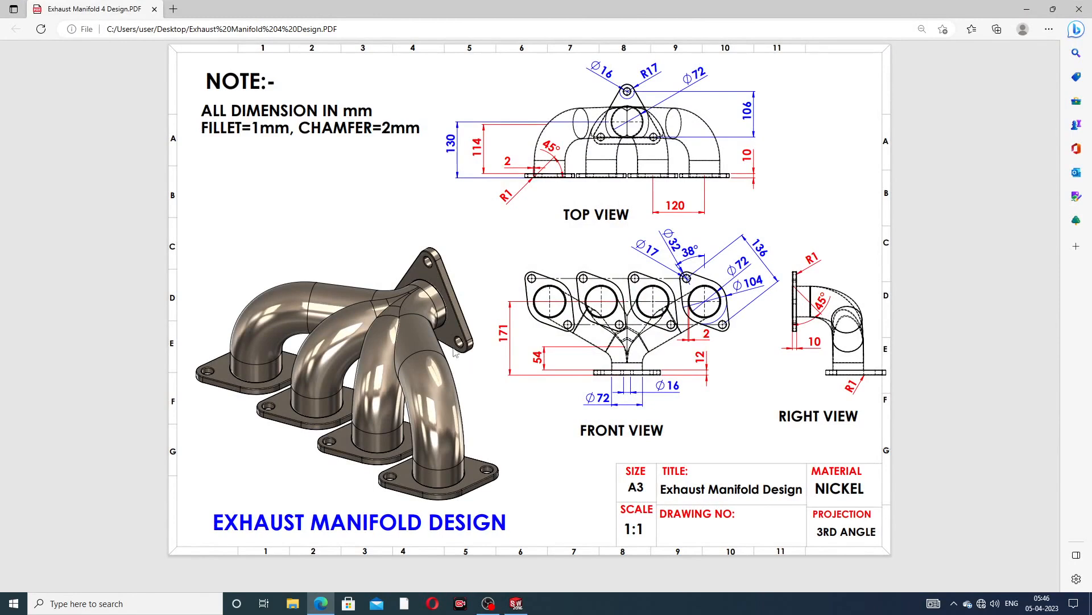
left_click(320, 605)
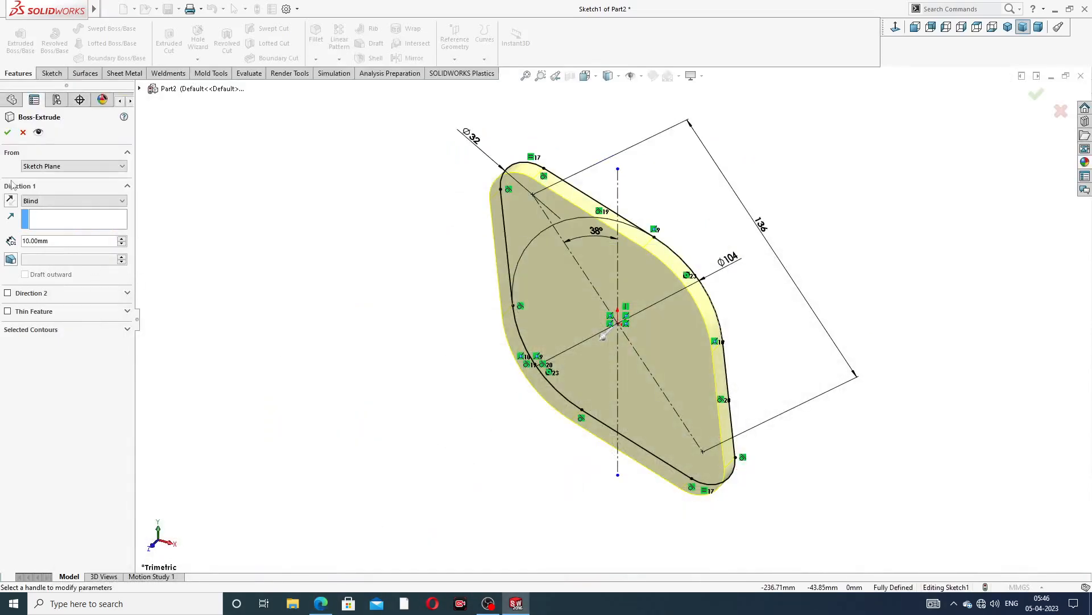
left_click(7, 133)
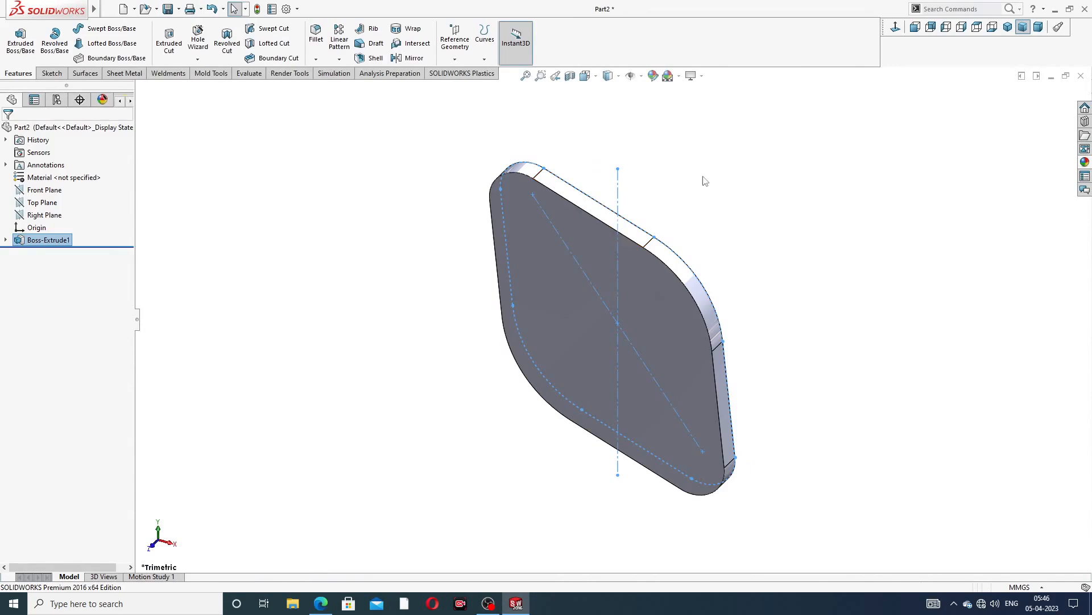
Sketch three circles on the flange's front face, centred on the upper corner arc, the origin and the lower corner arc
middle_click_drag(663, 278, 649, 213)
left_click(586, 258)
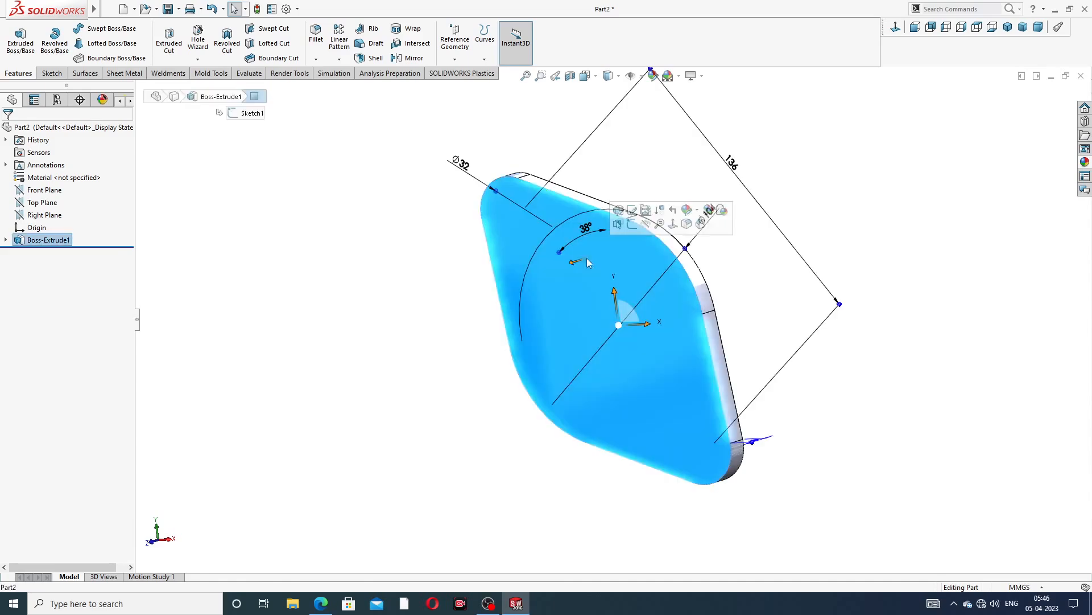
left_click(633, 224)
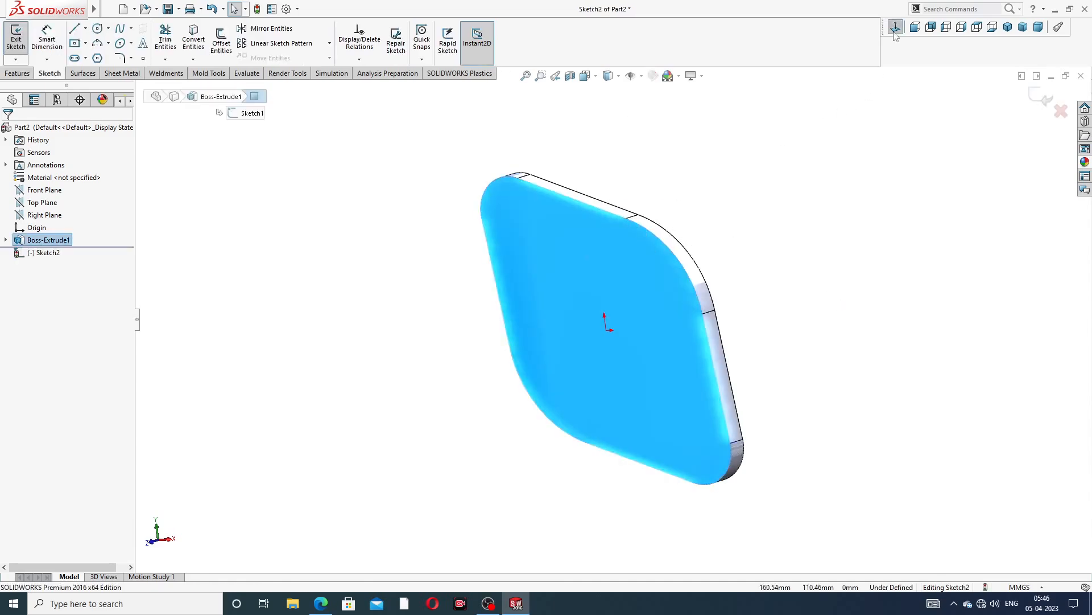
left_click(896, 30)
left_click(97, 28)
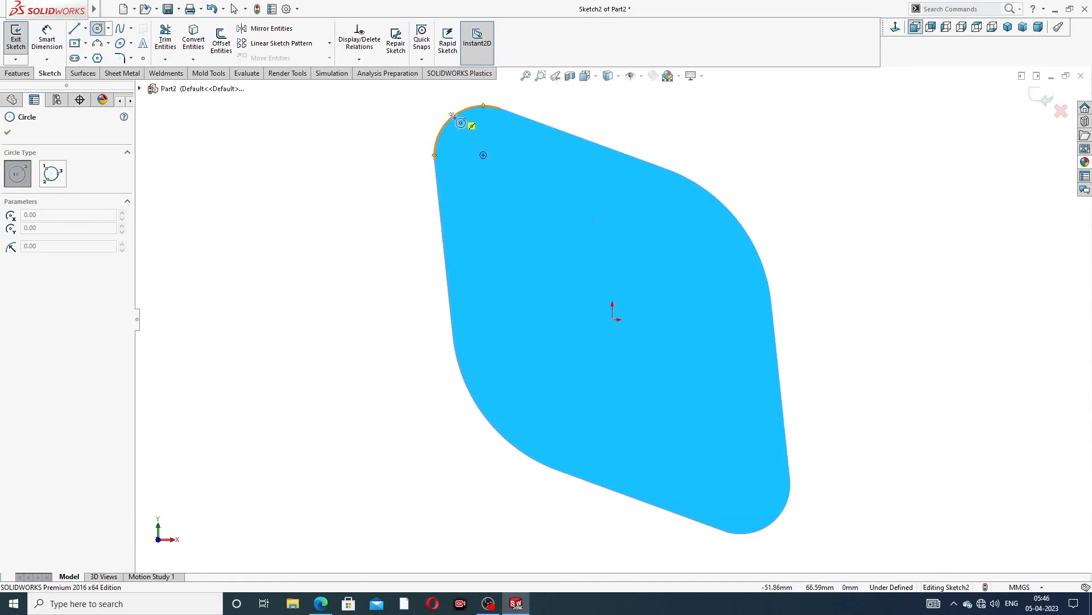
left_click(483, 154)
left_click(490, 134)
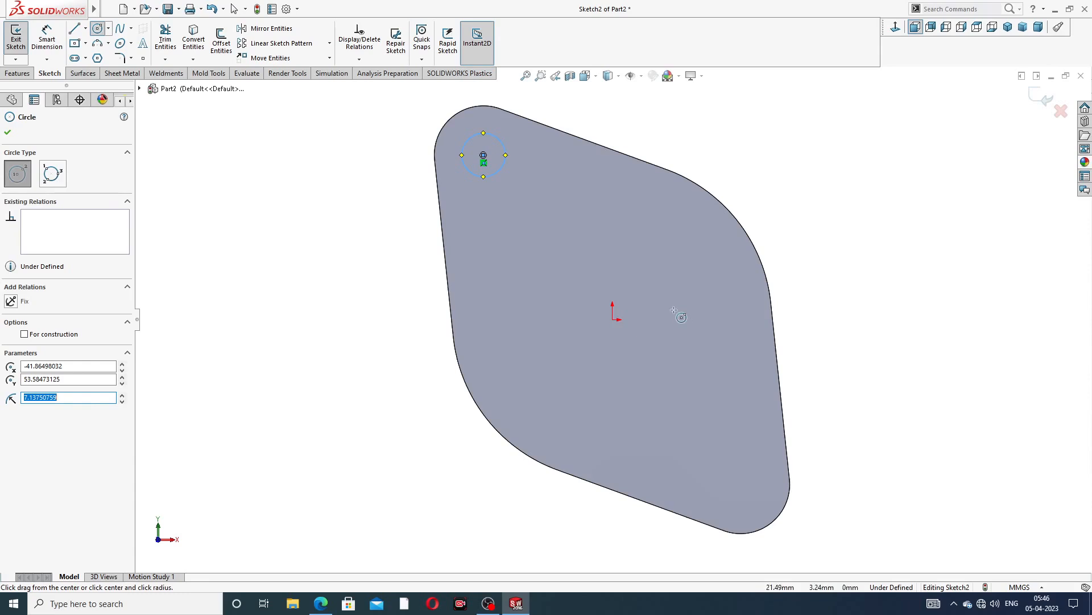
left_click(612, 319)
left_click(616, 251)
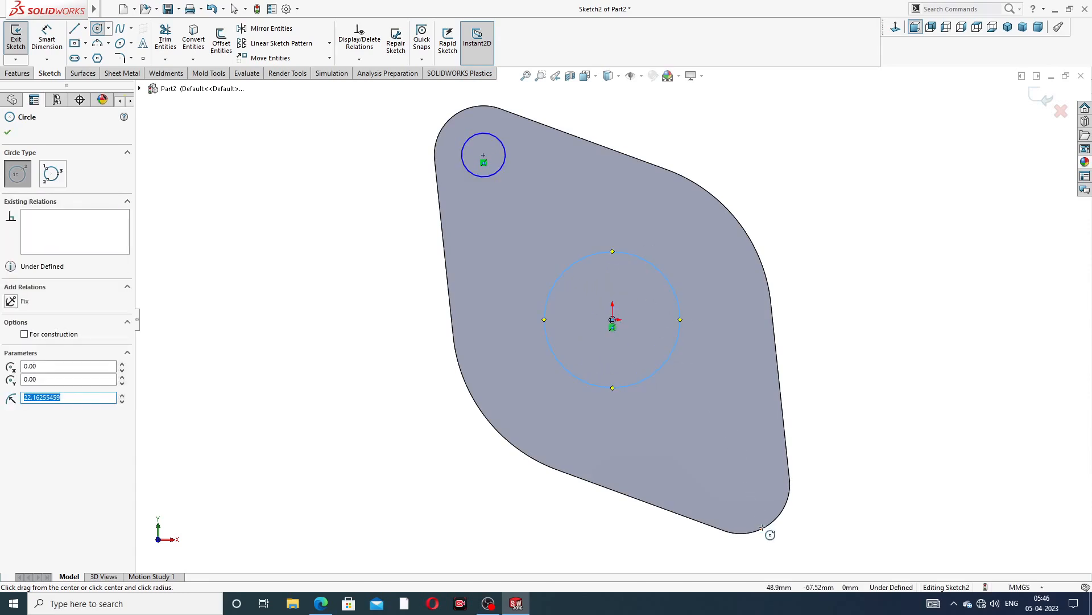
left_click(740, 484)
left_click(754, 459)
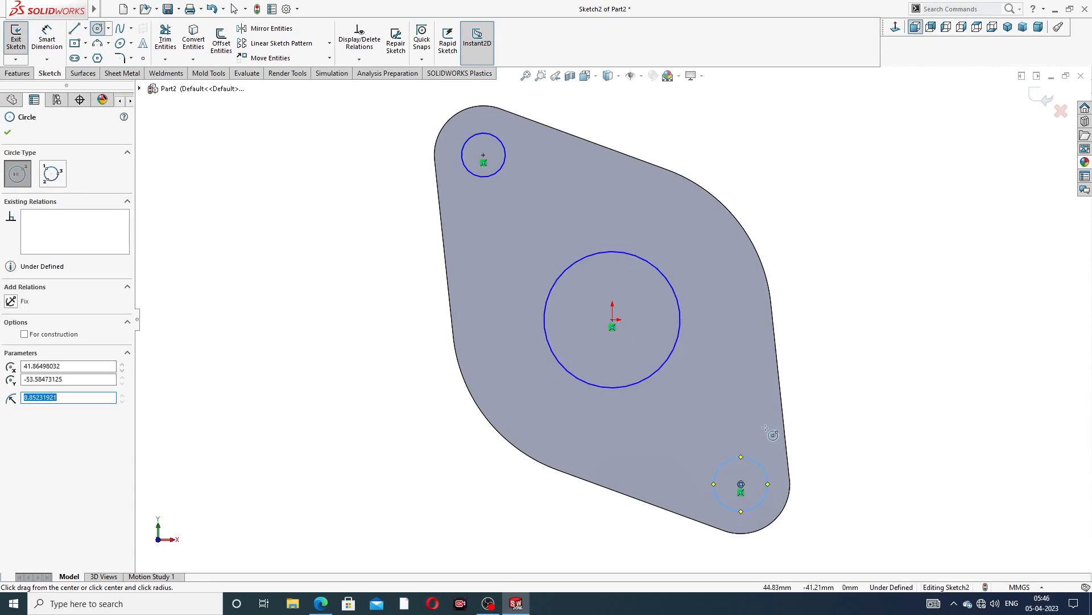
right_click(827, 347)
left_click(849, 348)
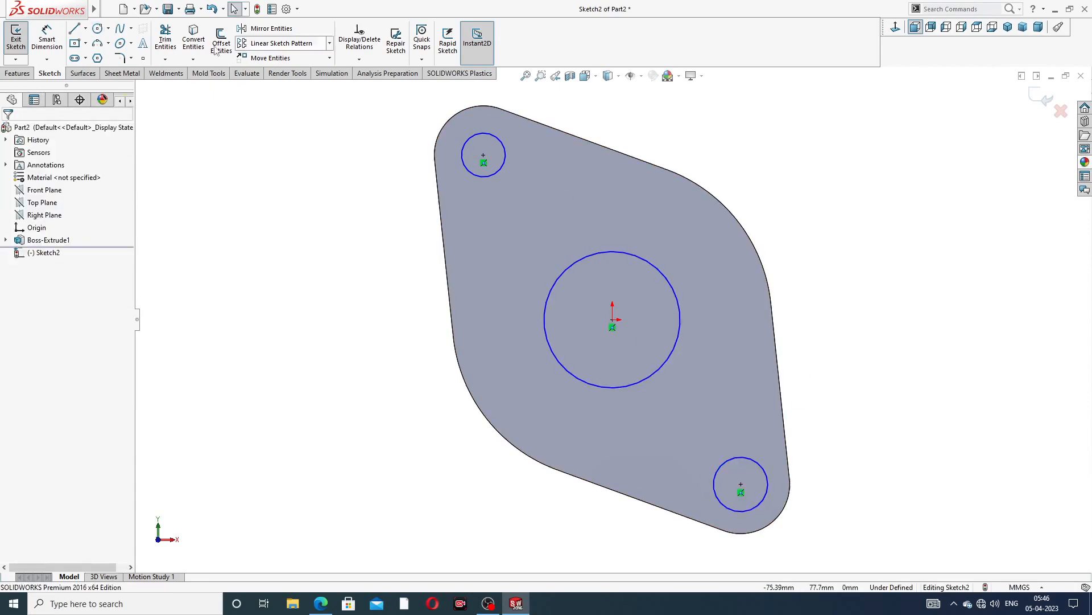
left_click(47, 40)
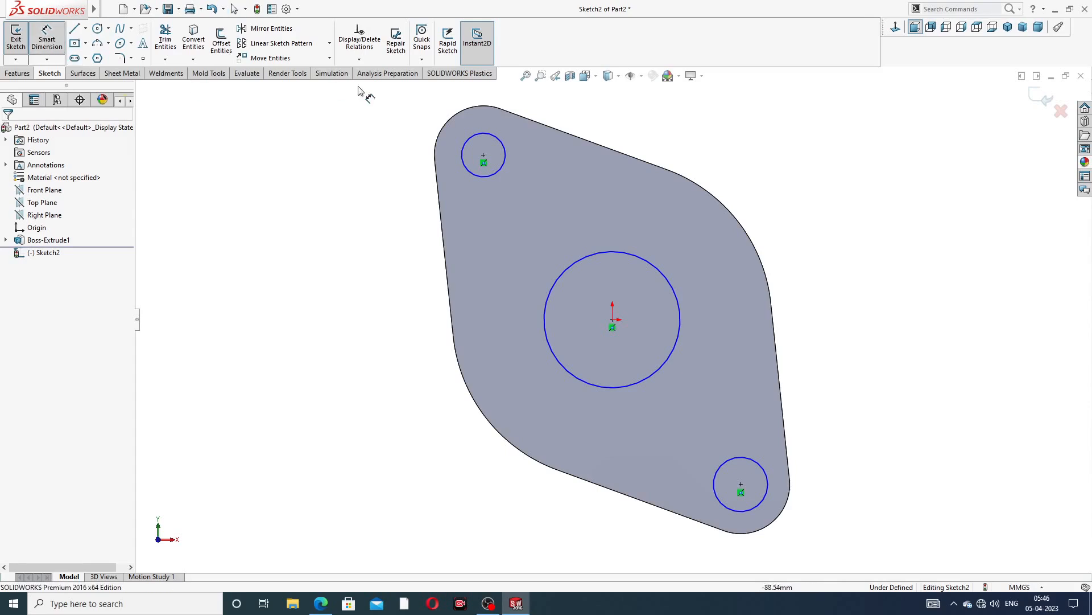
right_click(712, 149)
left_click(756, 169)
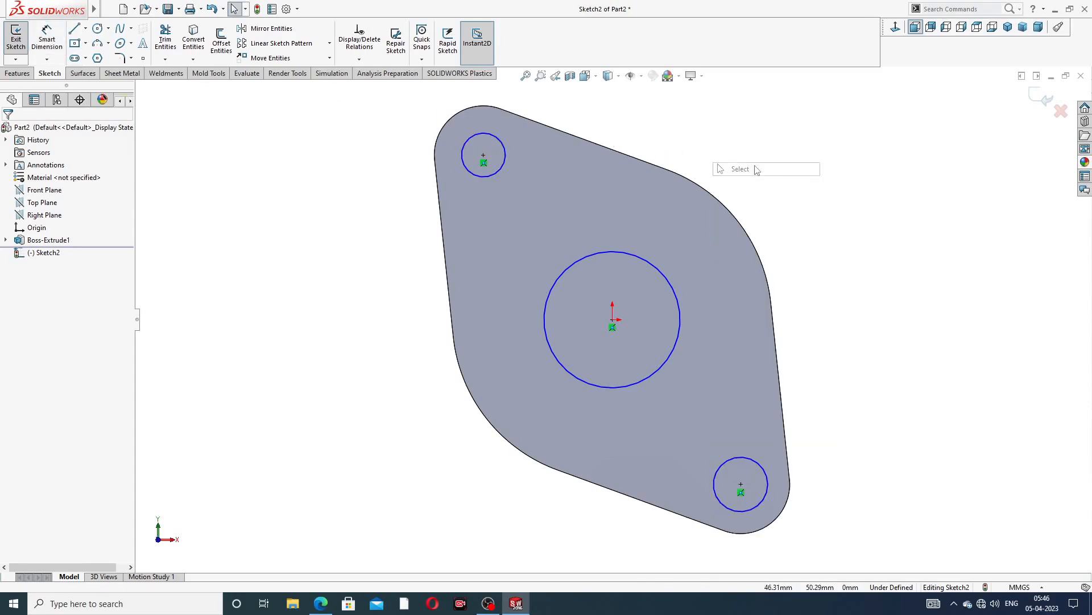
Make the two small bolt-hole circles equal in size
left_click(504, 152)
left_click(732, 459, "ctrl")
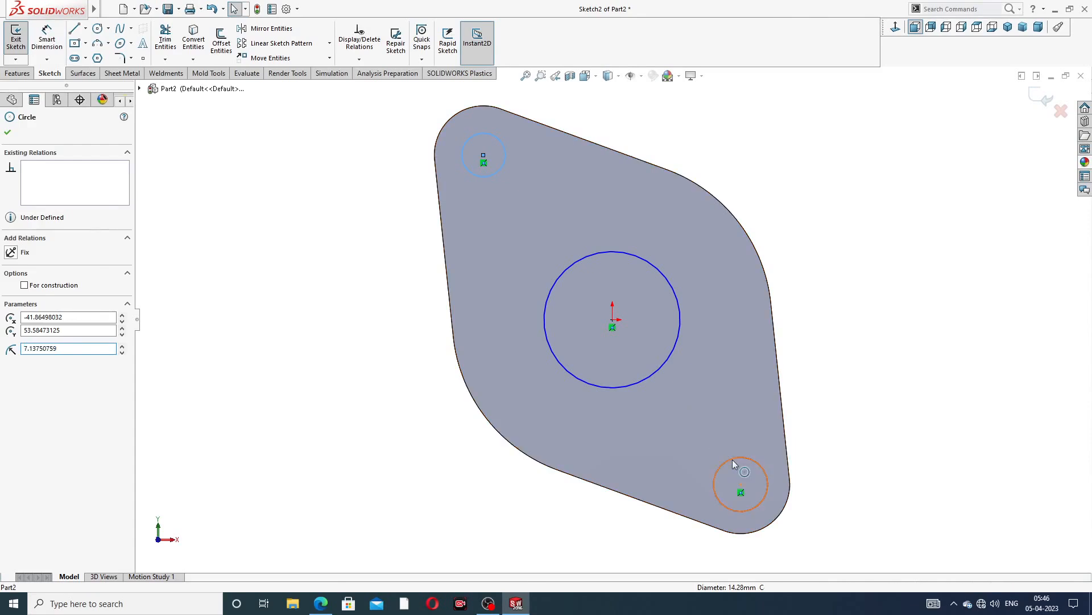
left_click(806, 413)
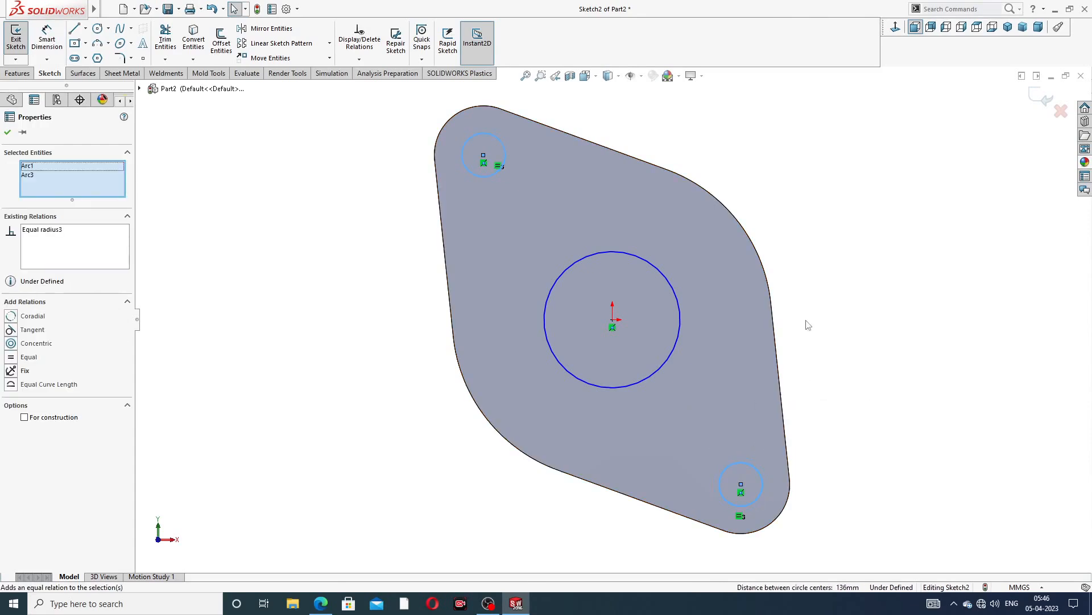
left_click(807, 265)
Dimension the central circle's diameter as 72 mm
left_click(47, 38)
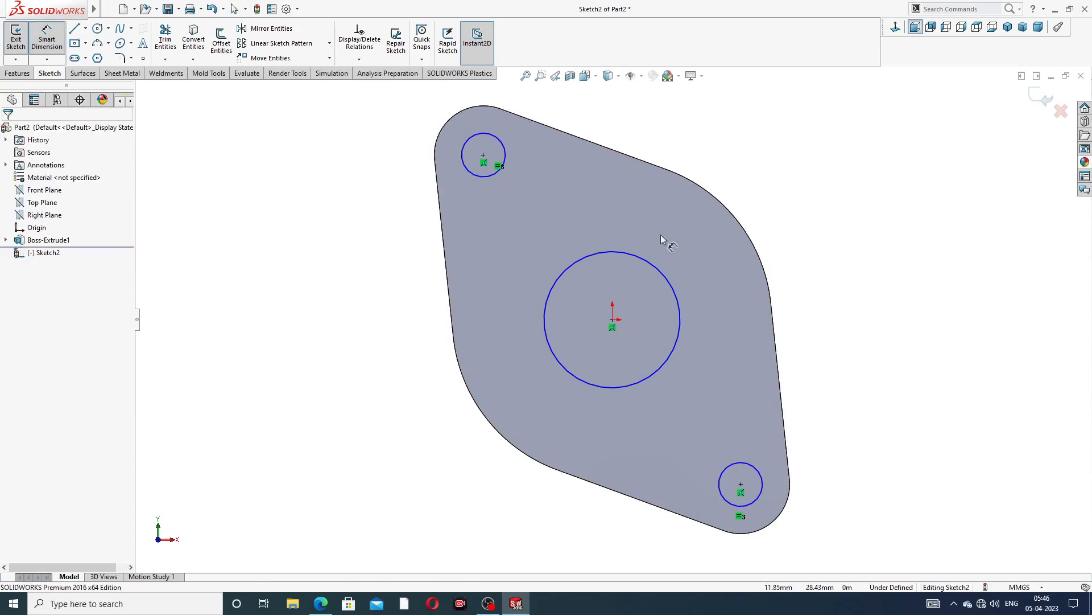
left_click(660, 274)
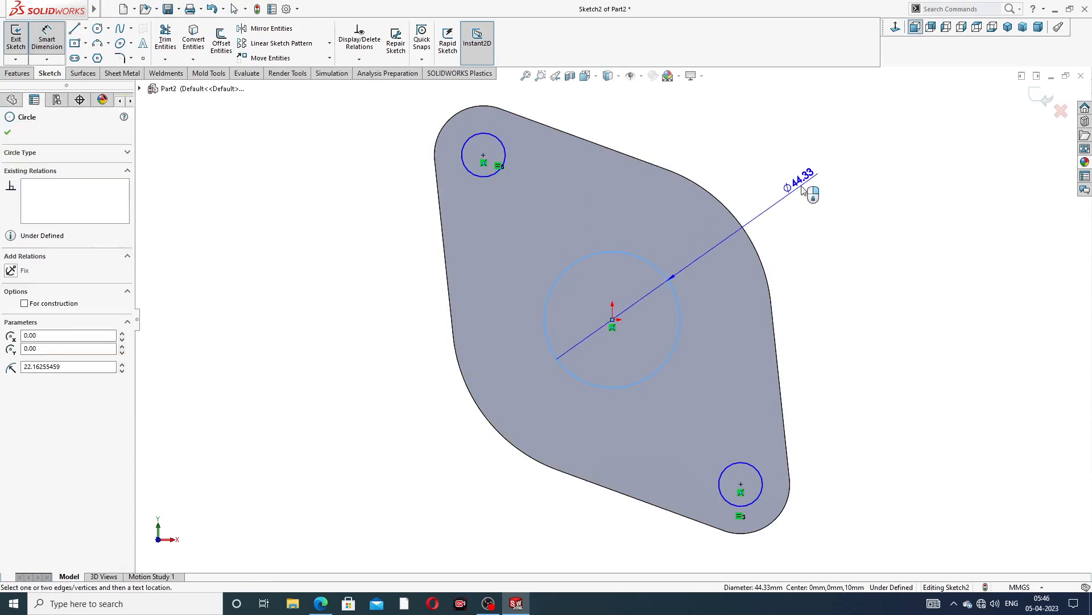
left_click(796, 179)
type("72")
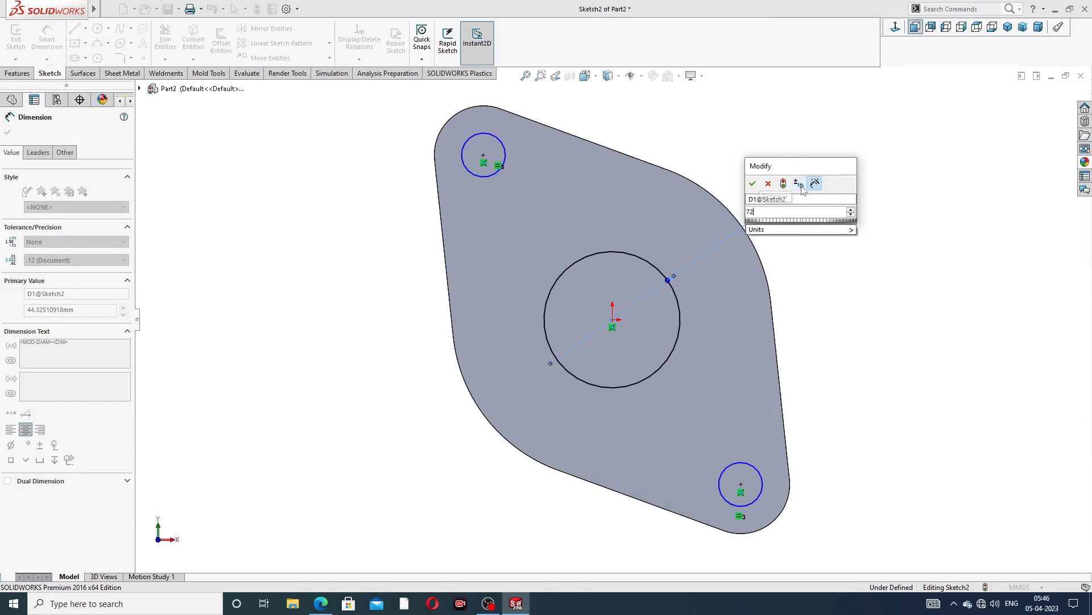
key("Return")
Dimension the upper bolt hole's diameter as 17 mm
left_click(485, 133)
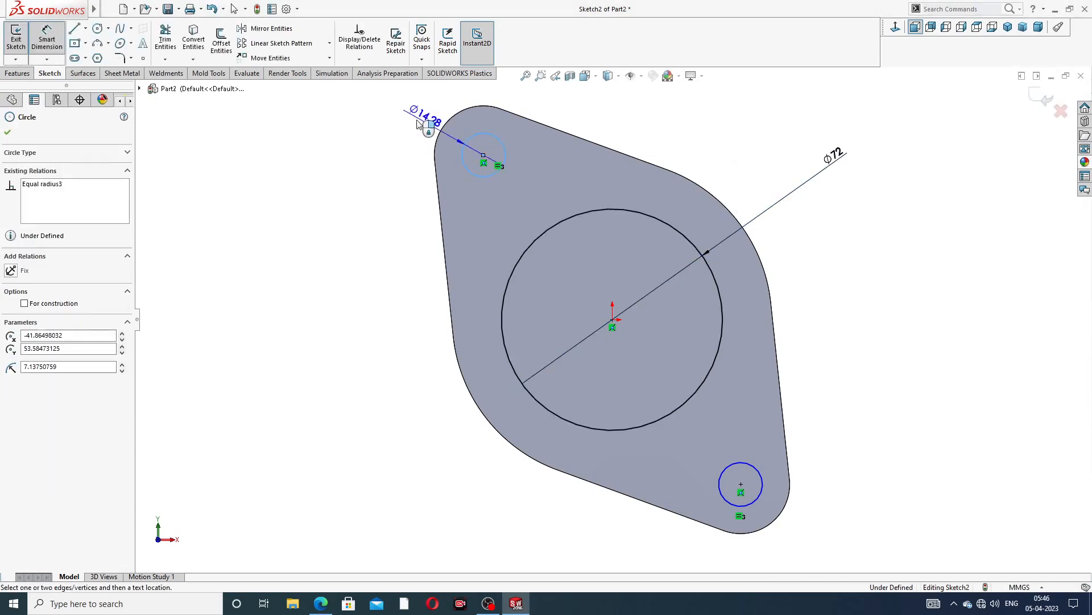
left_click(404, 116)
type("17")
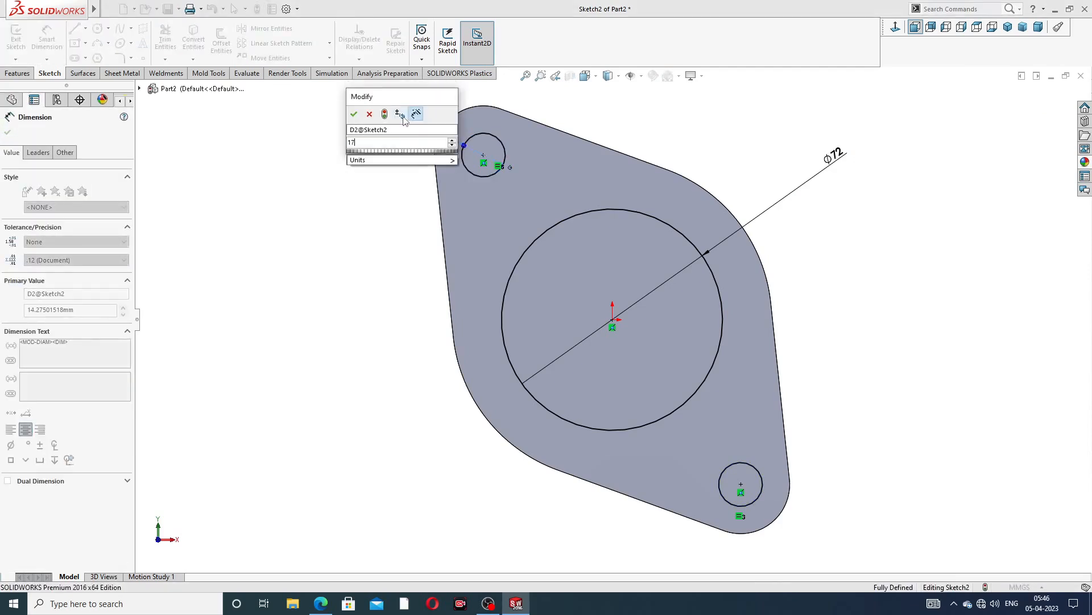
key("Return")
key("Escape")
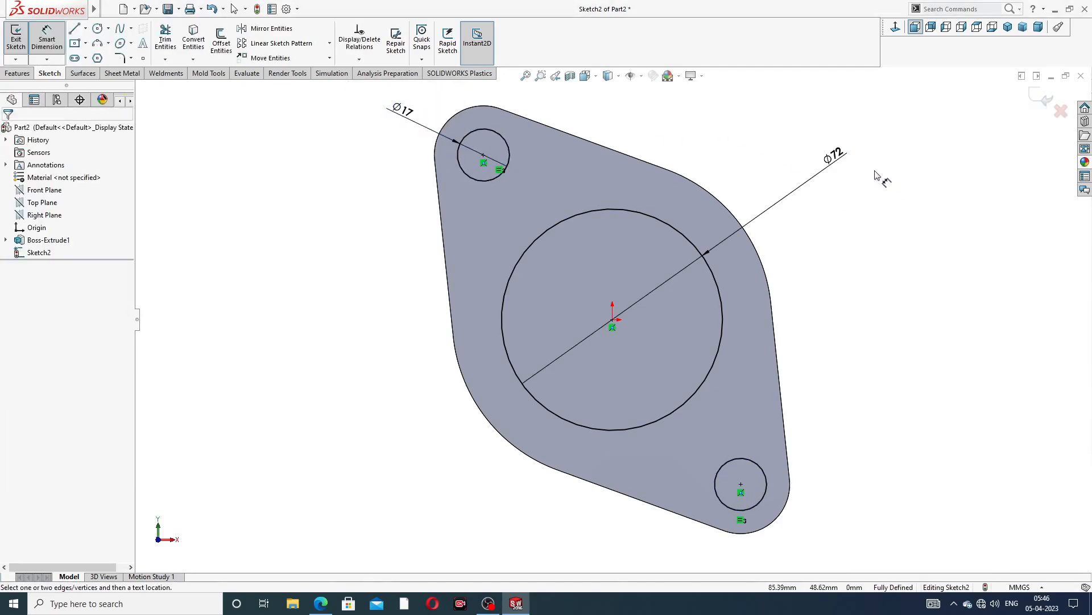
right_click(879, 170)
left_click(900, 169)
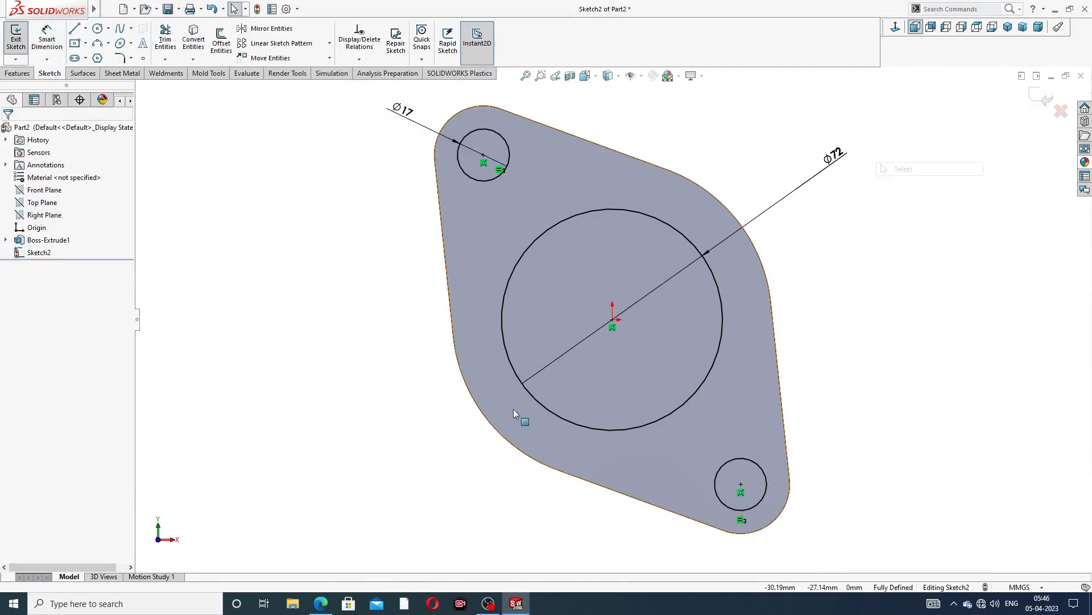
Cut-extrude the three circles through all of the flange plate
left_click(320, 603)
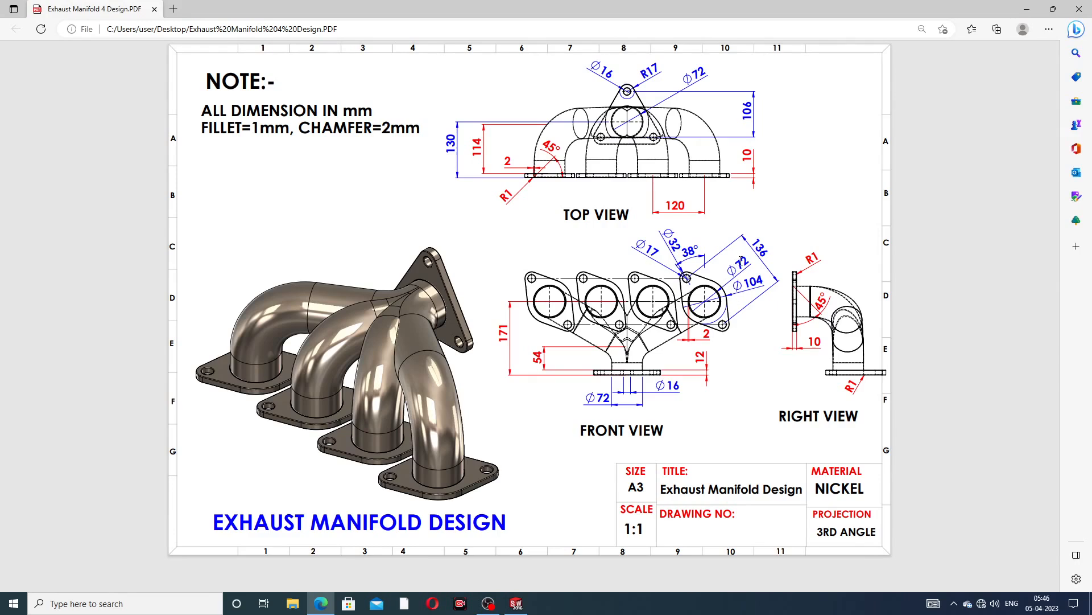
left_click(321, 604)
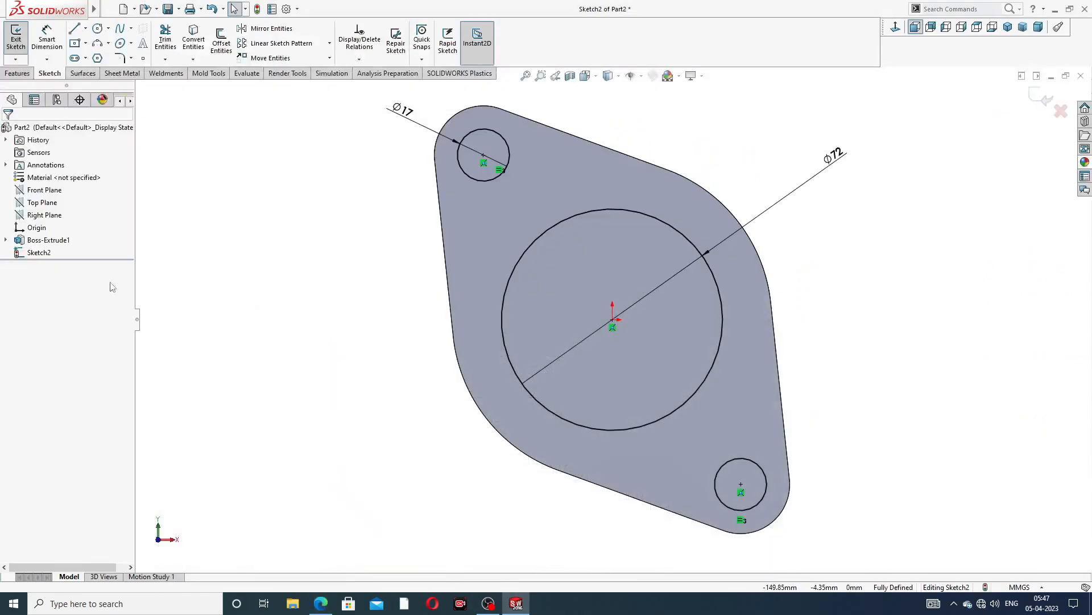
left_click(21, 74)
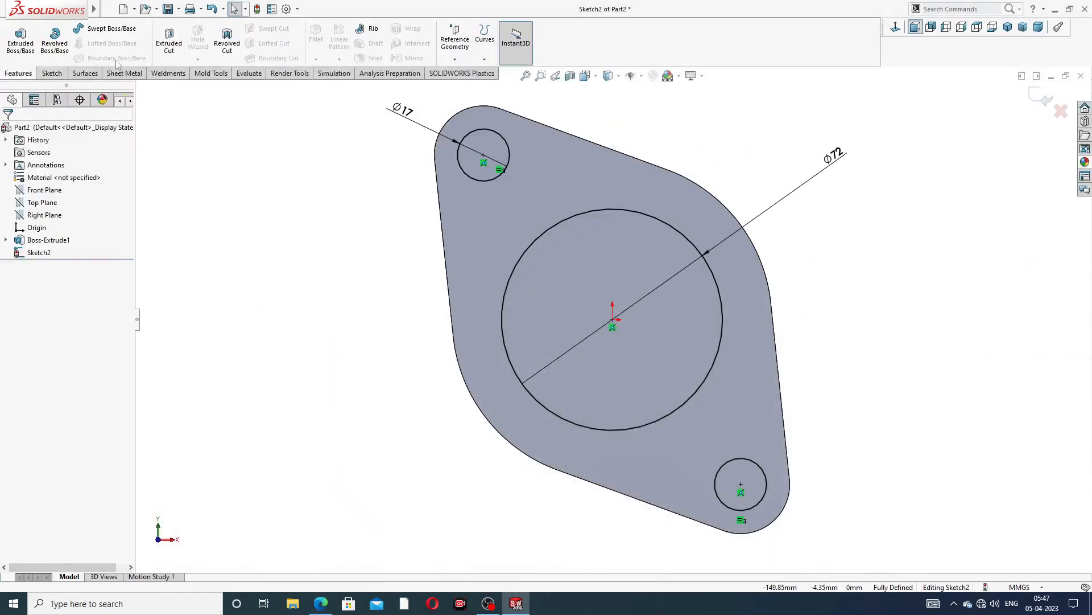
left_click(166, 43)
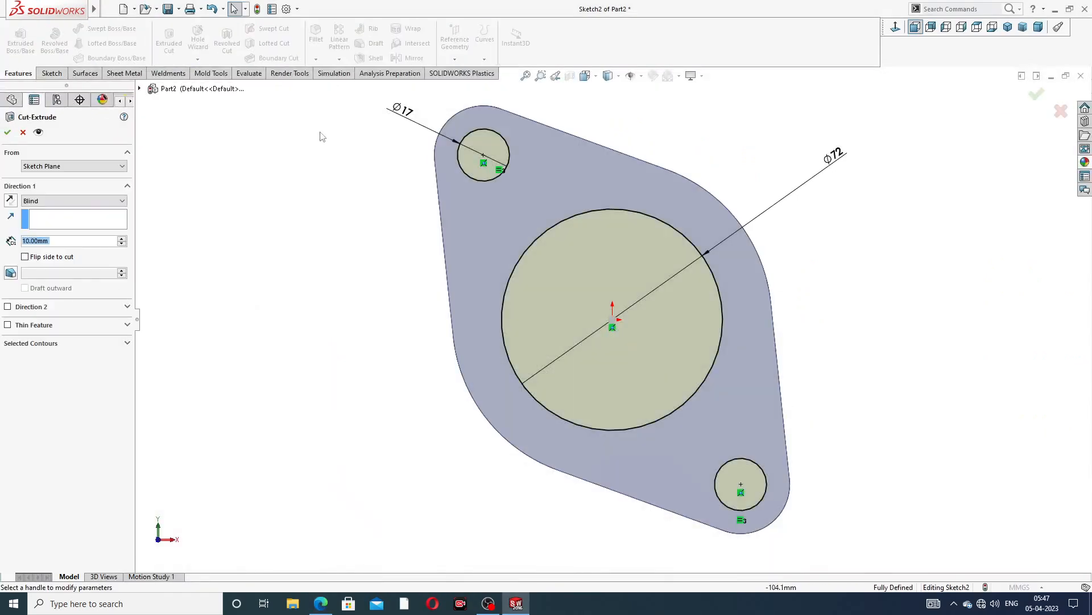
left_click(77, 201)
left_click(76, 217)
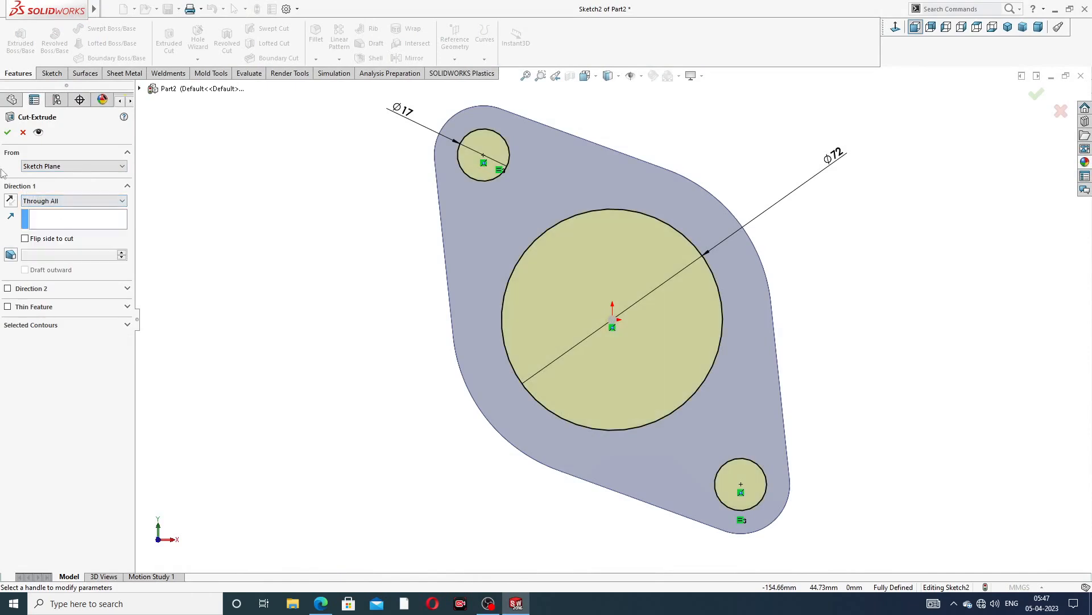
left_click(8, 133)
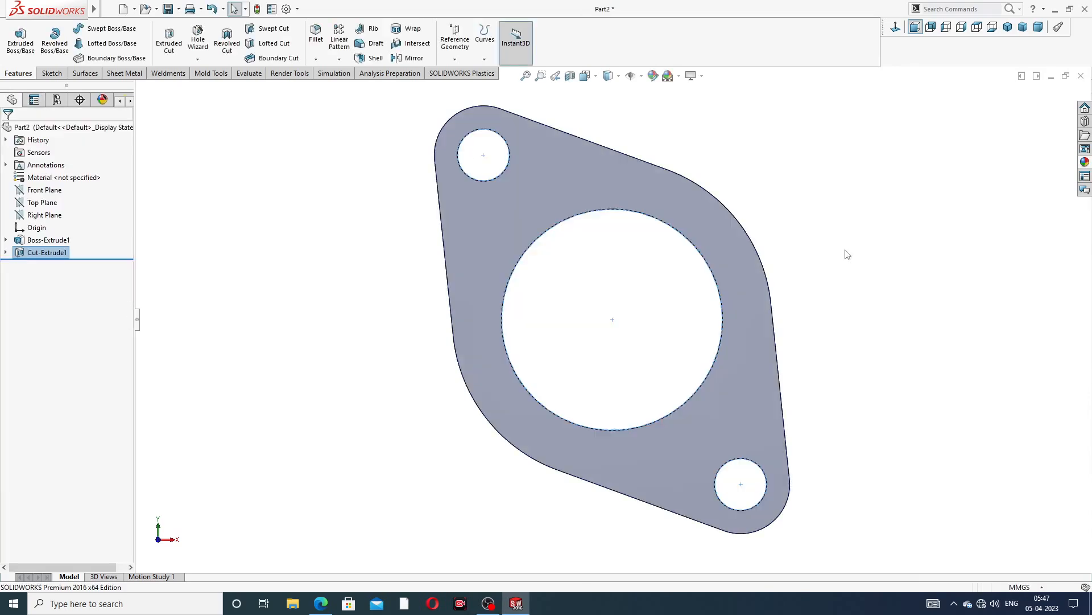
Start a new sketch on the flange plate's front face
middle_click_drag(846, 250, 777, 251)
left_click(778, 251)
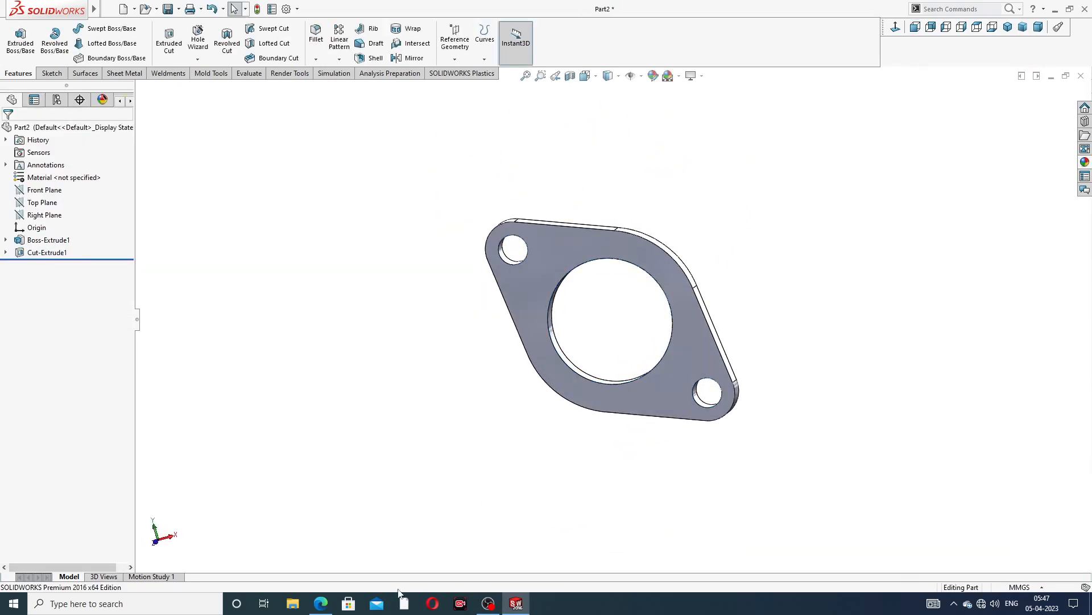
left_click(320, 603)
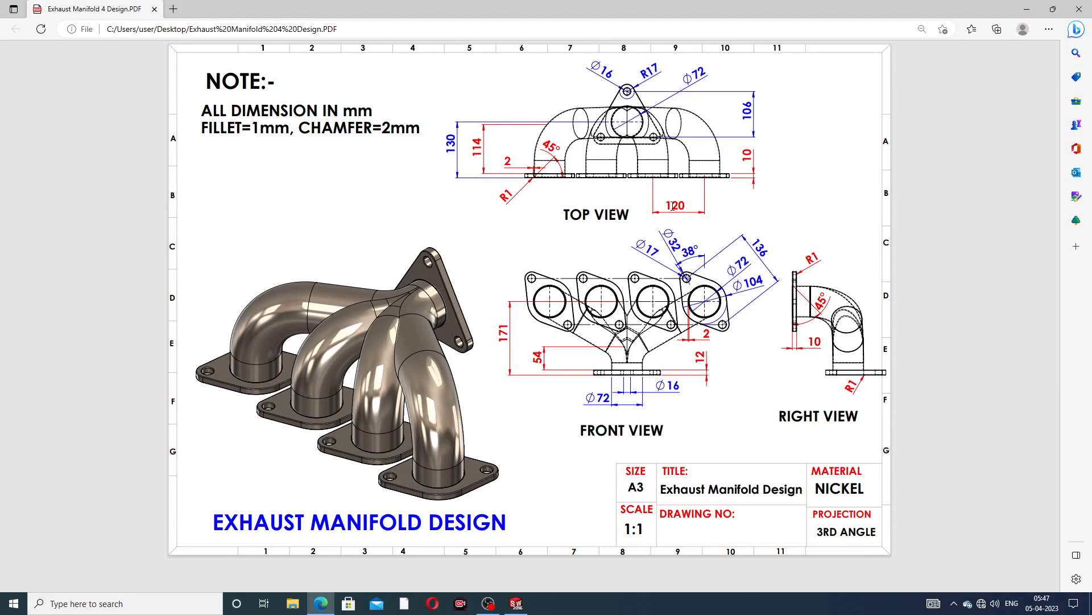
left_click(321, 603)
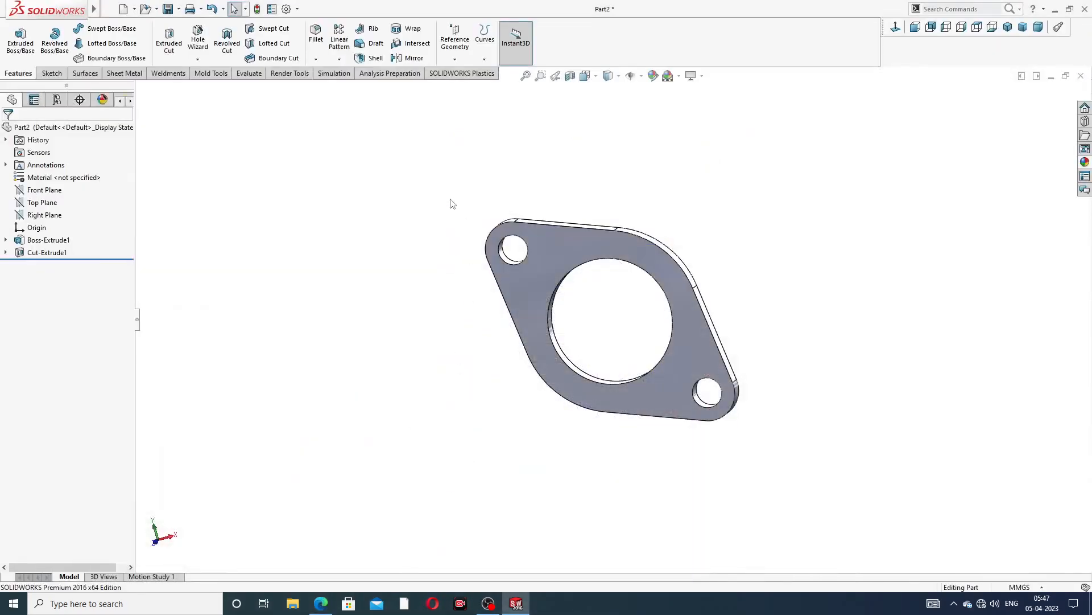
left_click(555, 238)
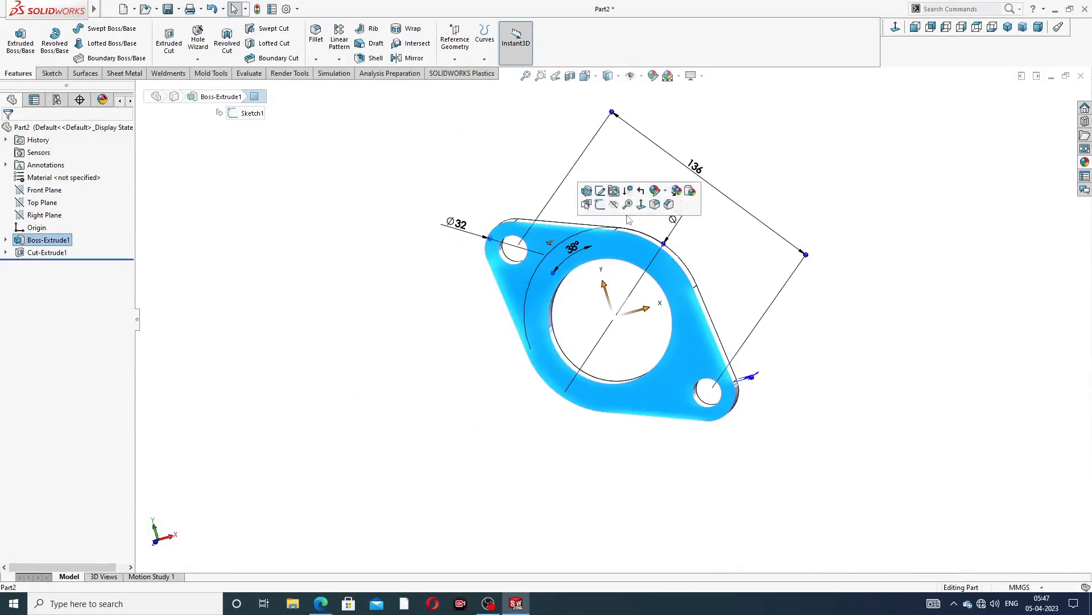
left_click(599, 206)
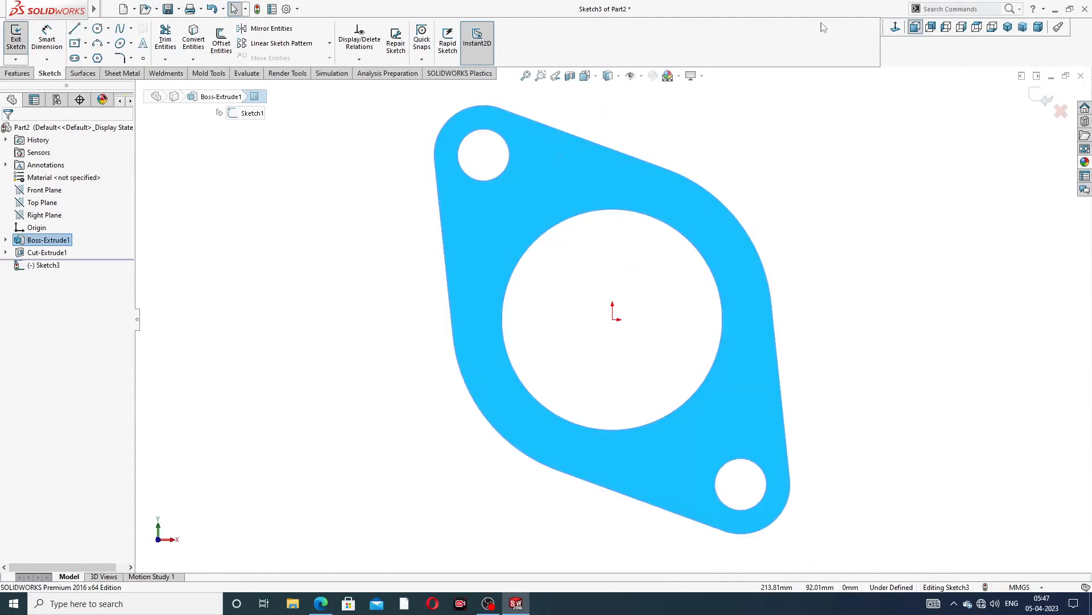
Draw a horizontal centreline from the origin about 159 mm long to the left
left_click(20, 73)
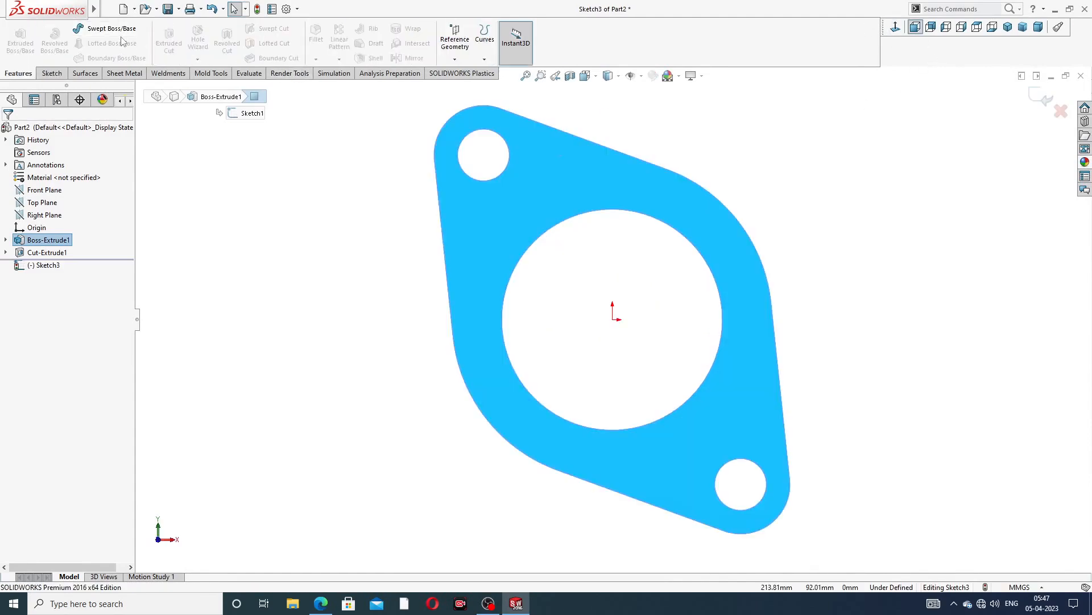
left_click(51, 73)
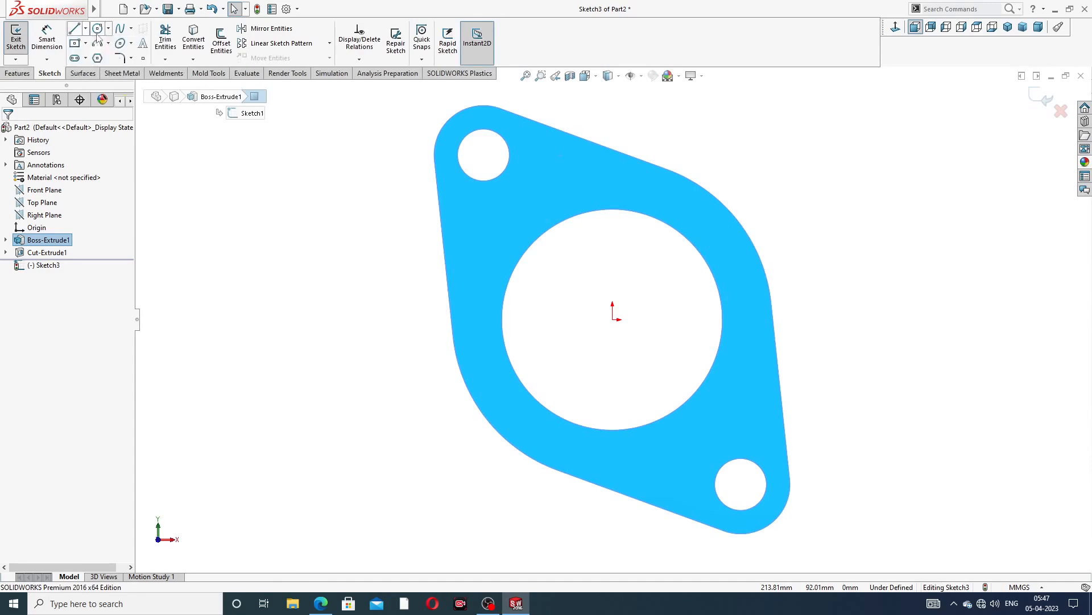
left_click(108, 29)
mouse_move(87, 28)
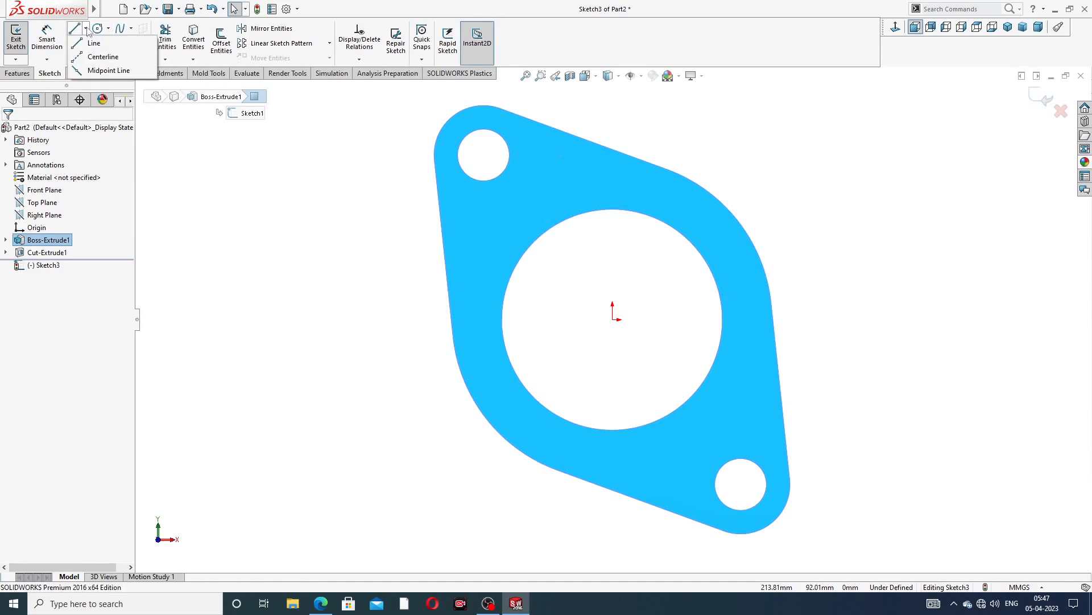
left_click(103, 56)
scroll(632, 327, "down", 3)
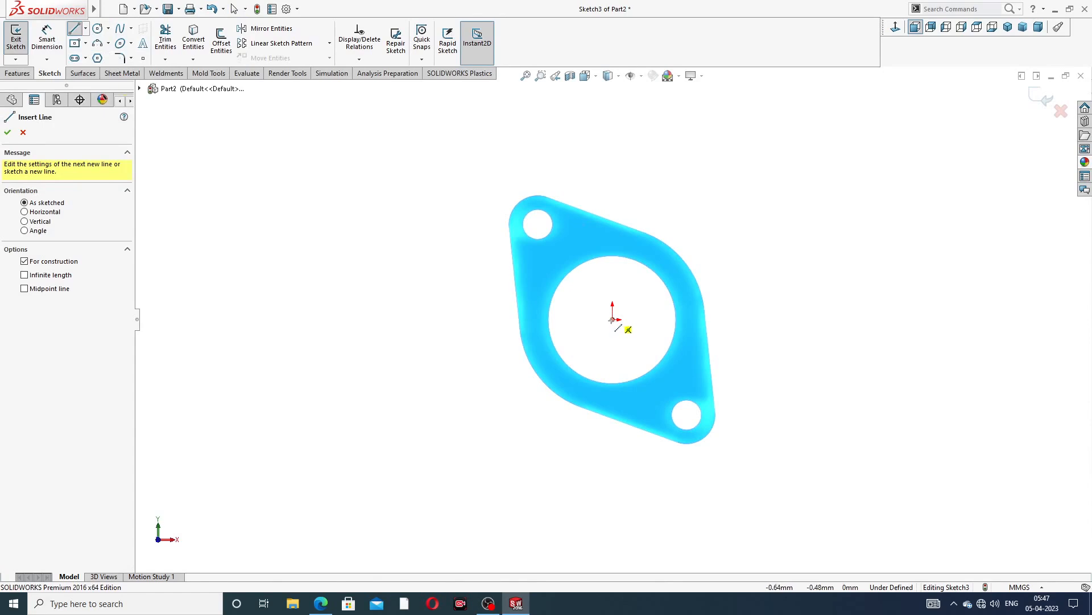
left_click(612, 319)
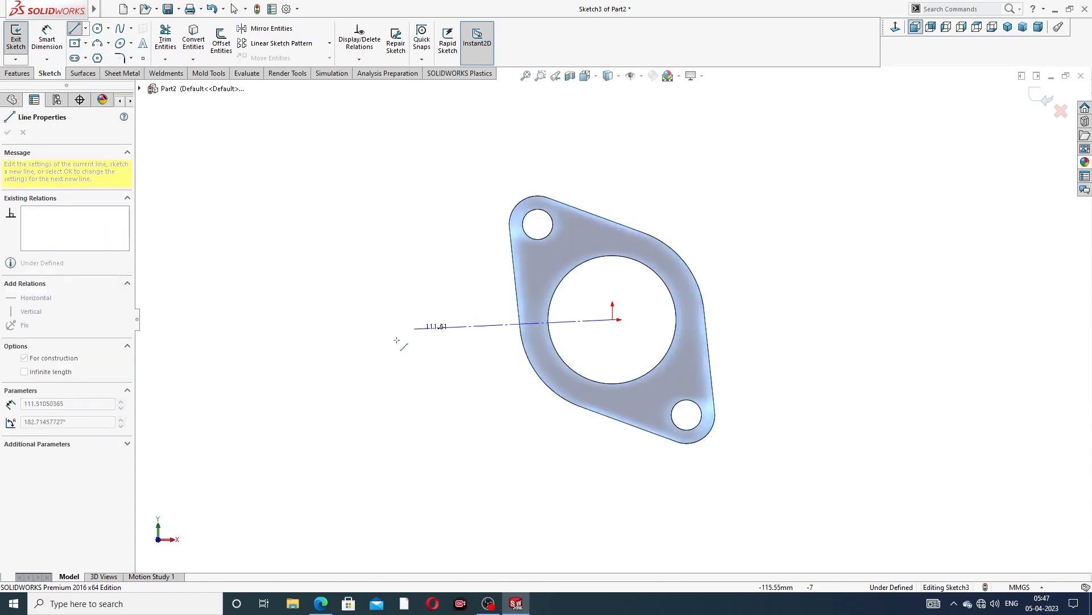
left_click(329, 320)
right_click(413, 214)
left_click(445, 267)
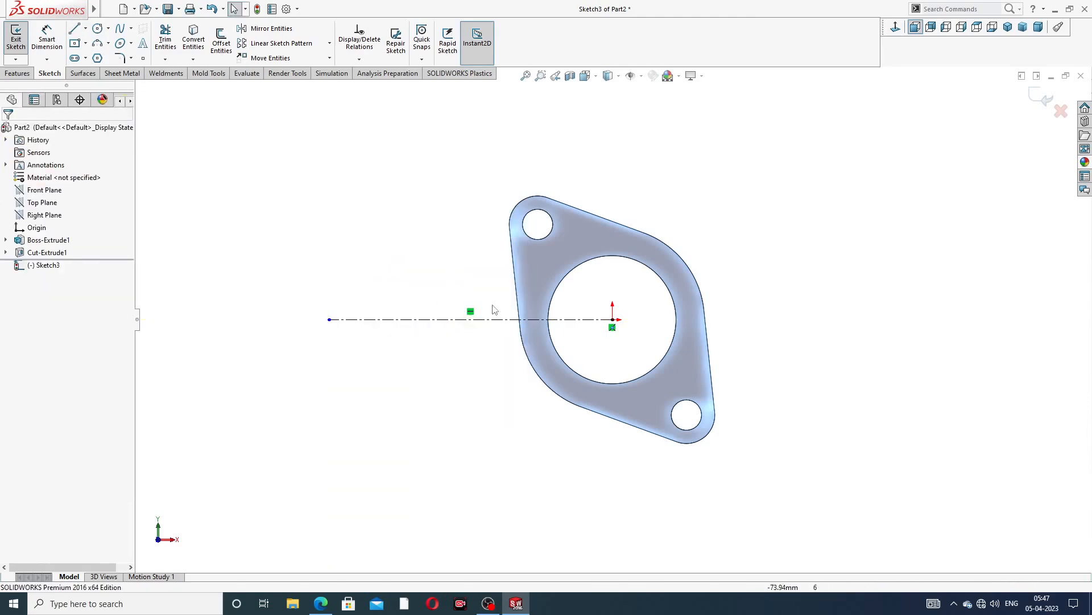
left_click(451, 322)
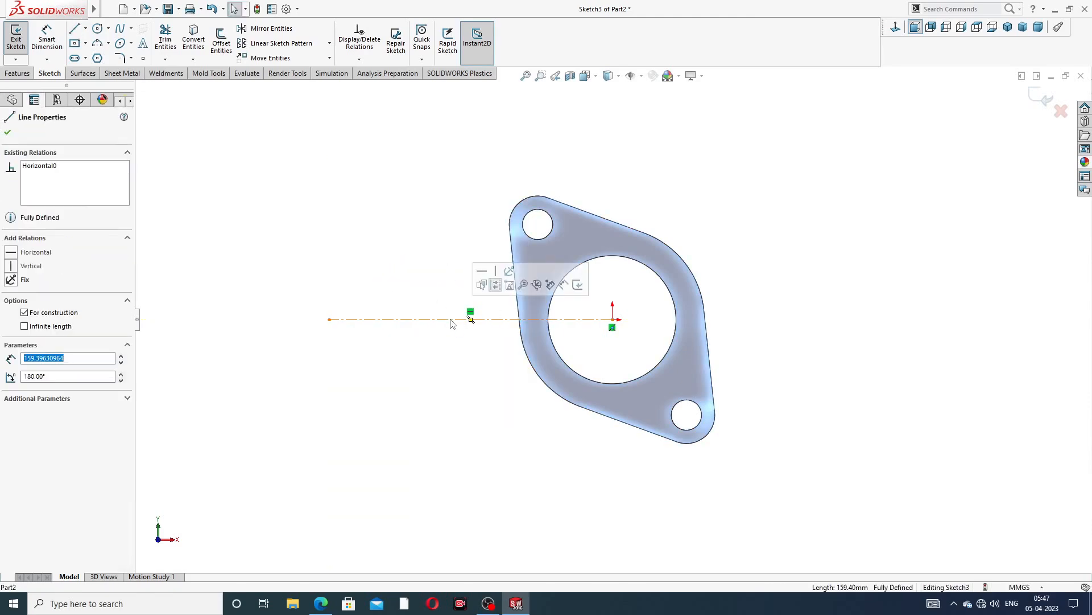
left_click(763, 163)
Exit the centreline sketch
scroll(461, 296, "up", 2)
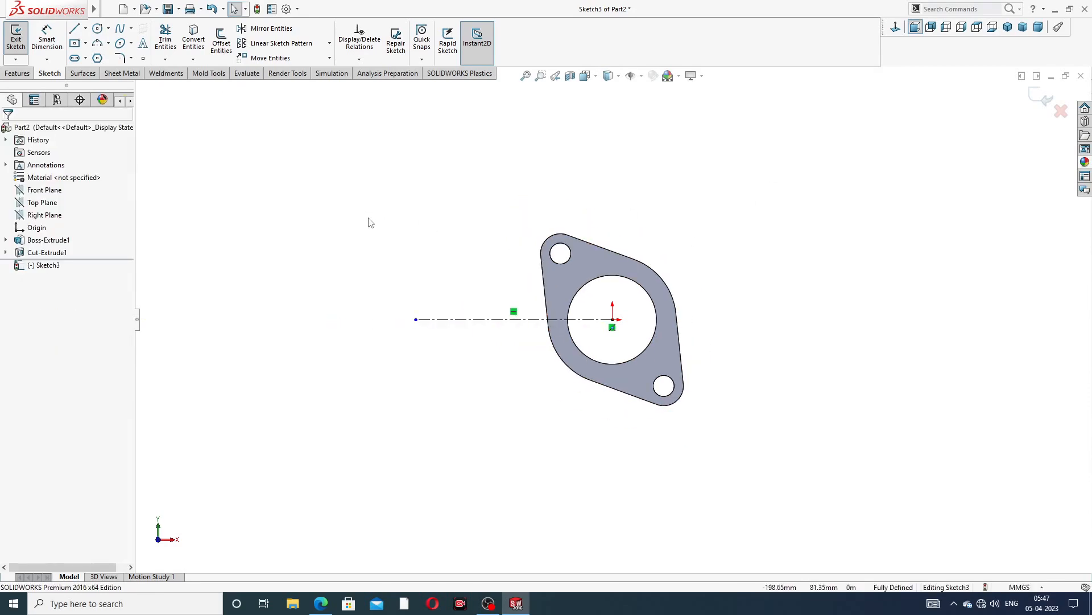
left_click(18, 74)
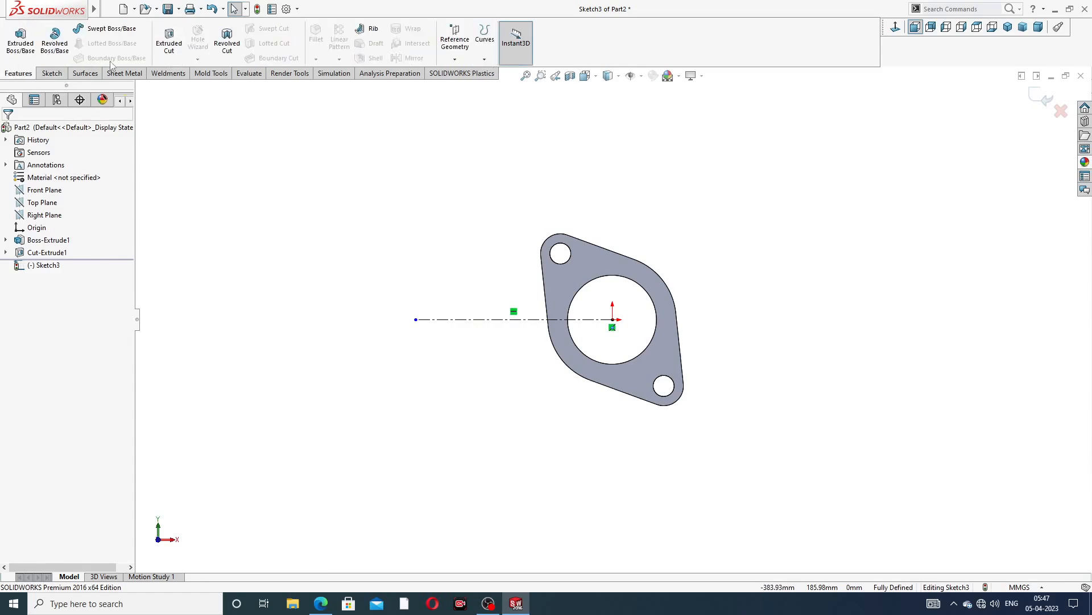
left_click(52, 73)
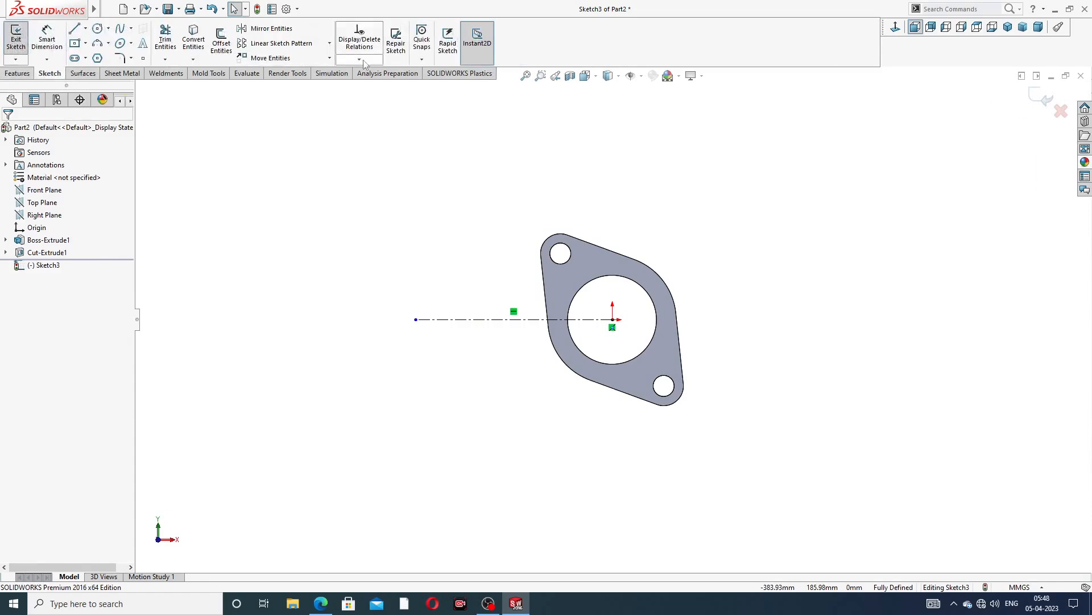
left_click(1039, 101)
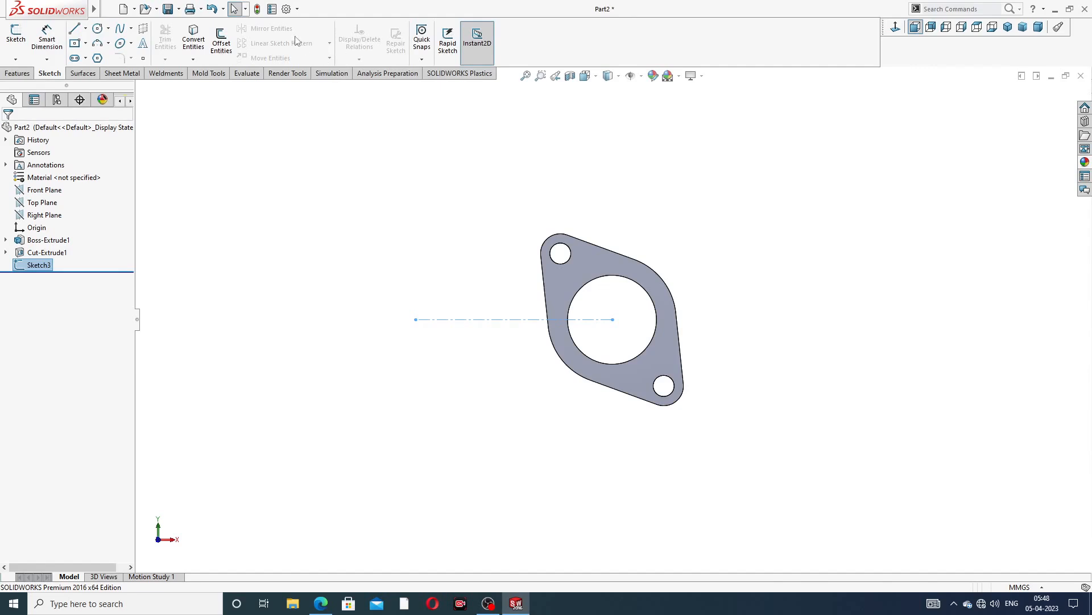
Linear-pattern the flange body along the centreline, reversed to the left, with 4 instances at 120 mm spacing
left_click(17, 73)
left_click(340, 63)
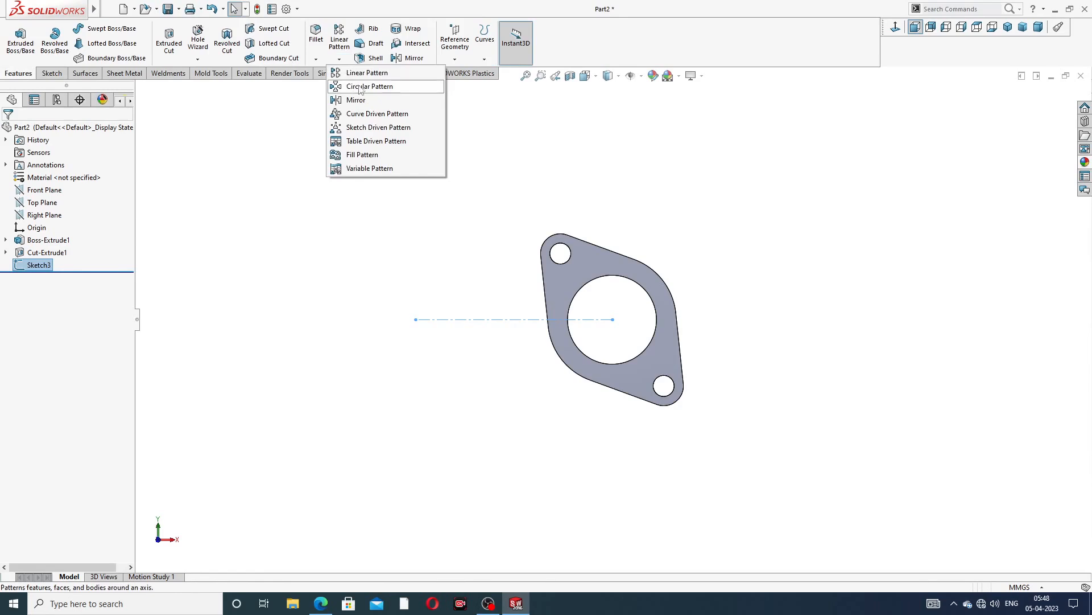
left_click(366, 78)
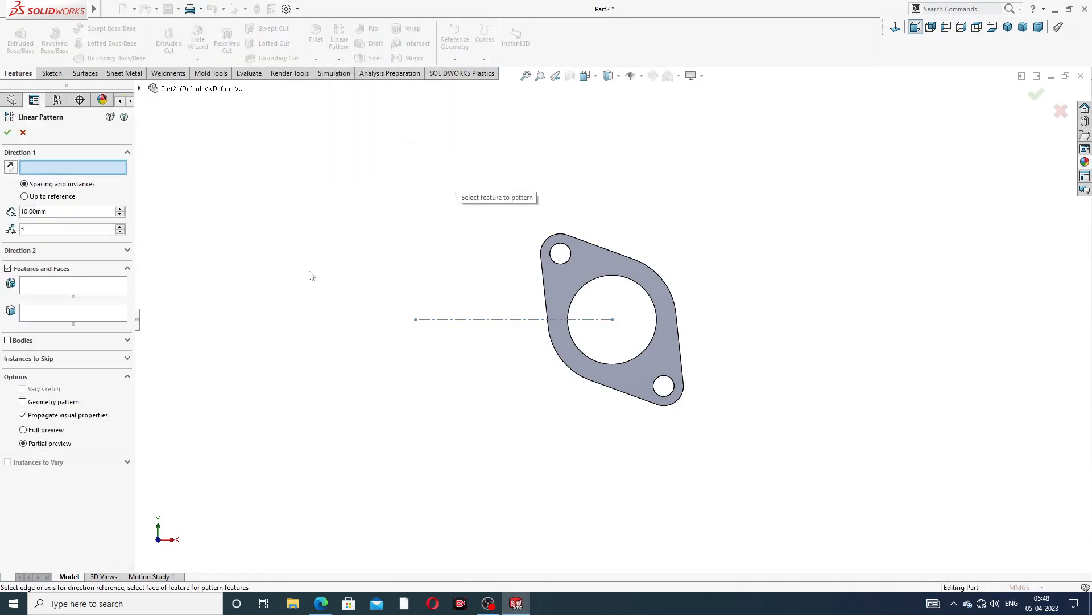
left_click(493, 320)
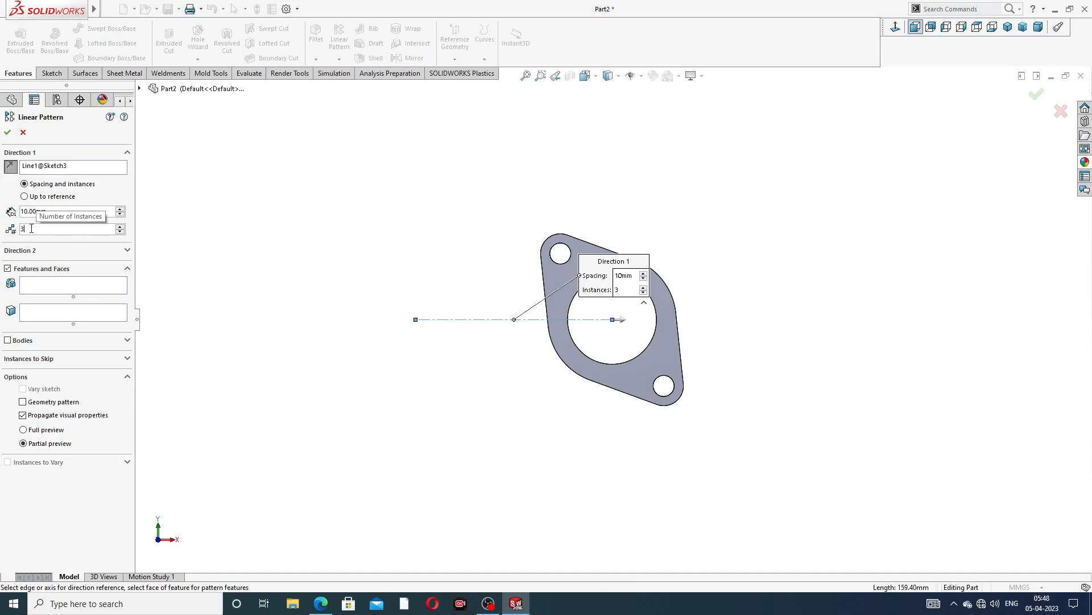
key("BackSpace")
type("4")
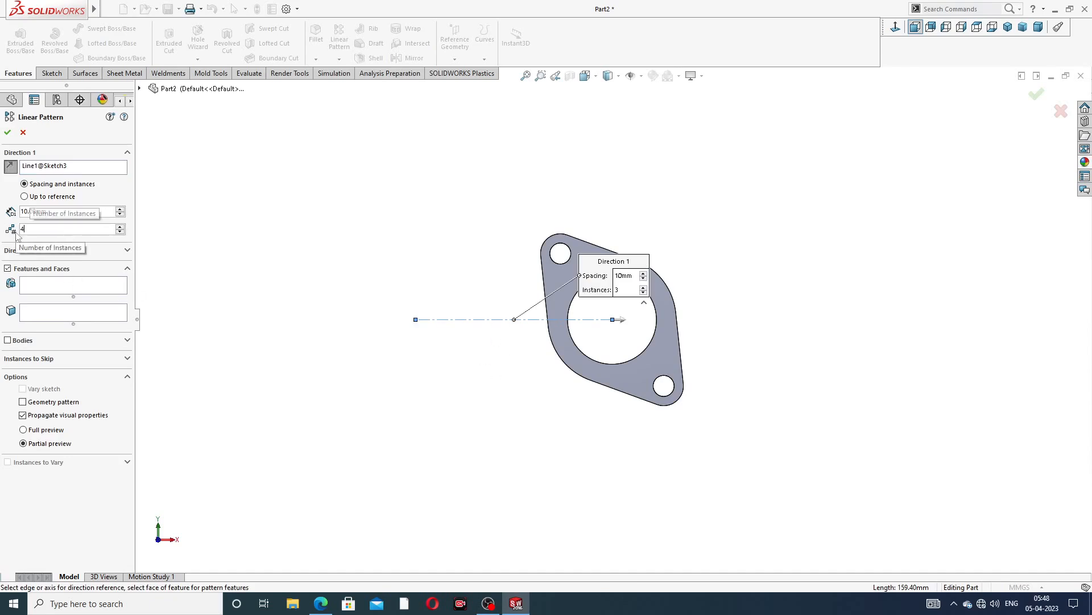
left_click_drag(54, 210, 3, 219)
type("120")
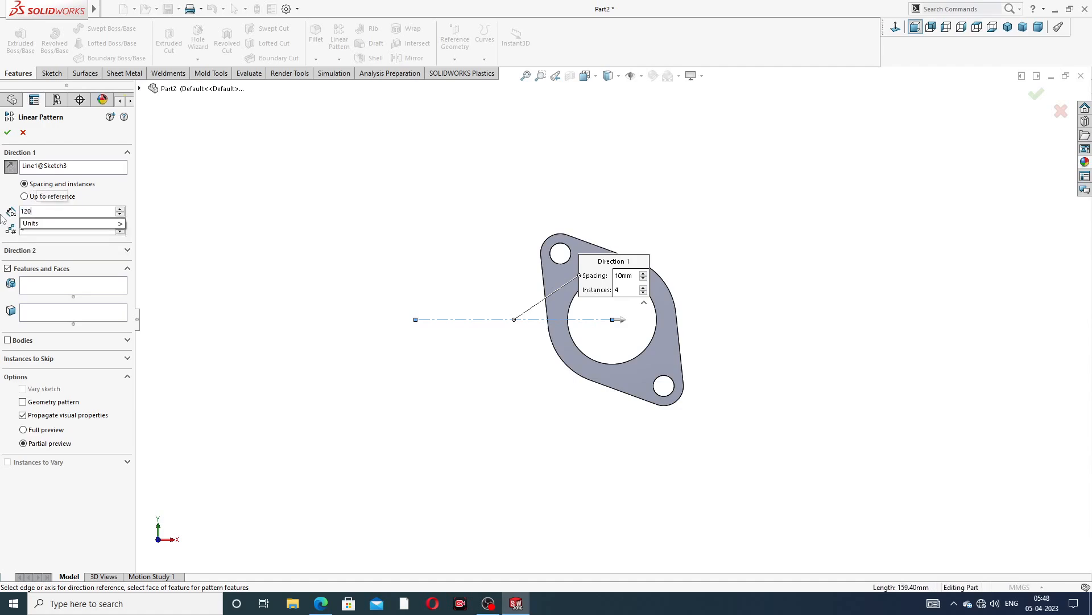
key("Return")
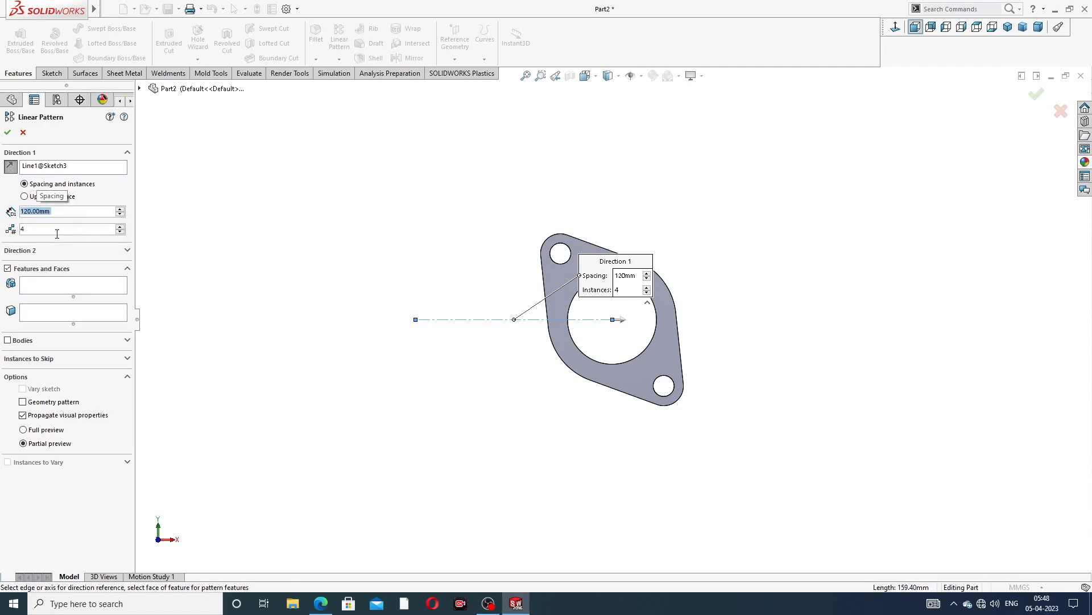
left_click(7, 340)
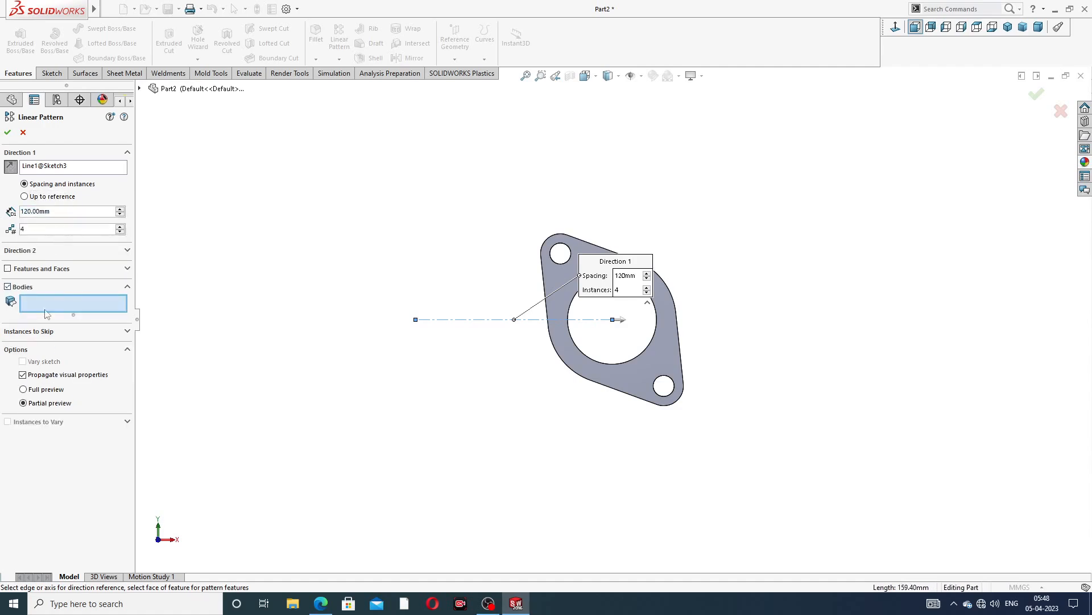
left_click(566, 327)
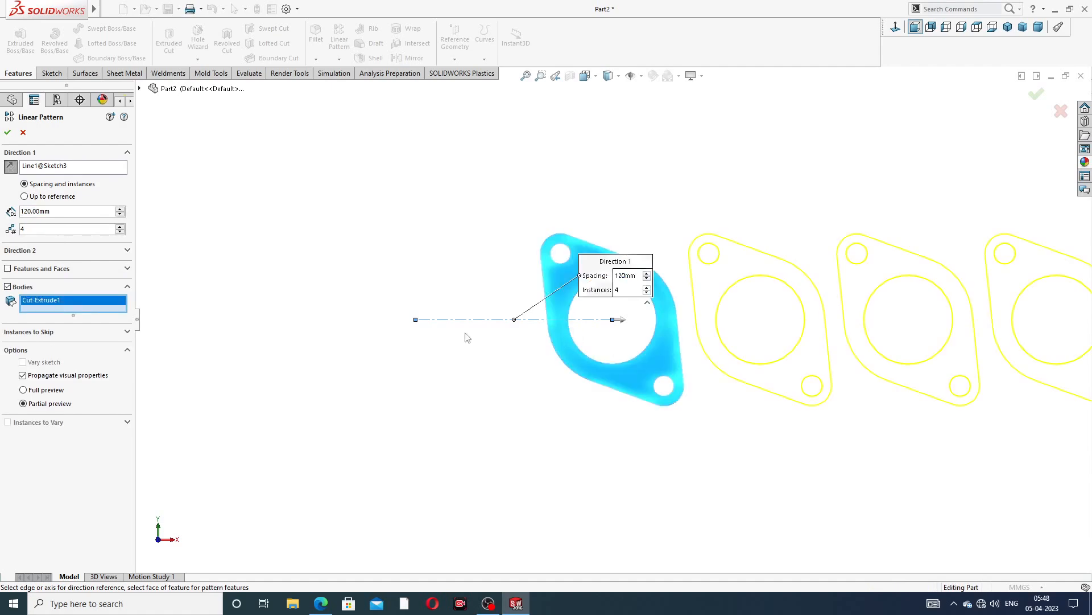
left_click(11, 167)
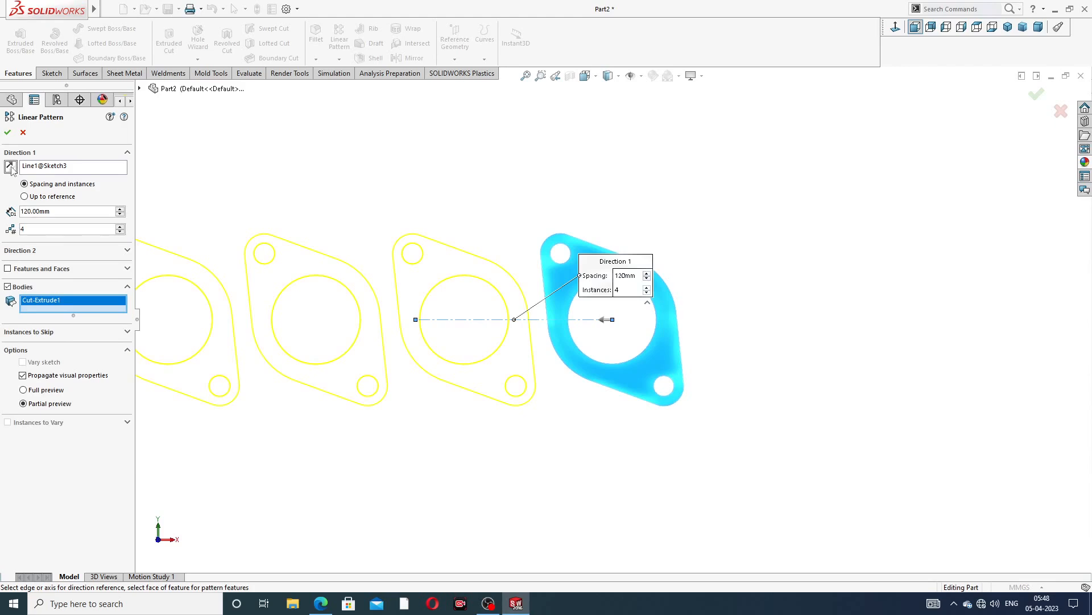
key("z")
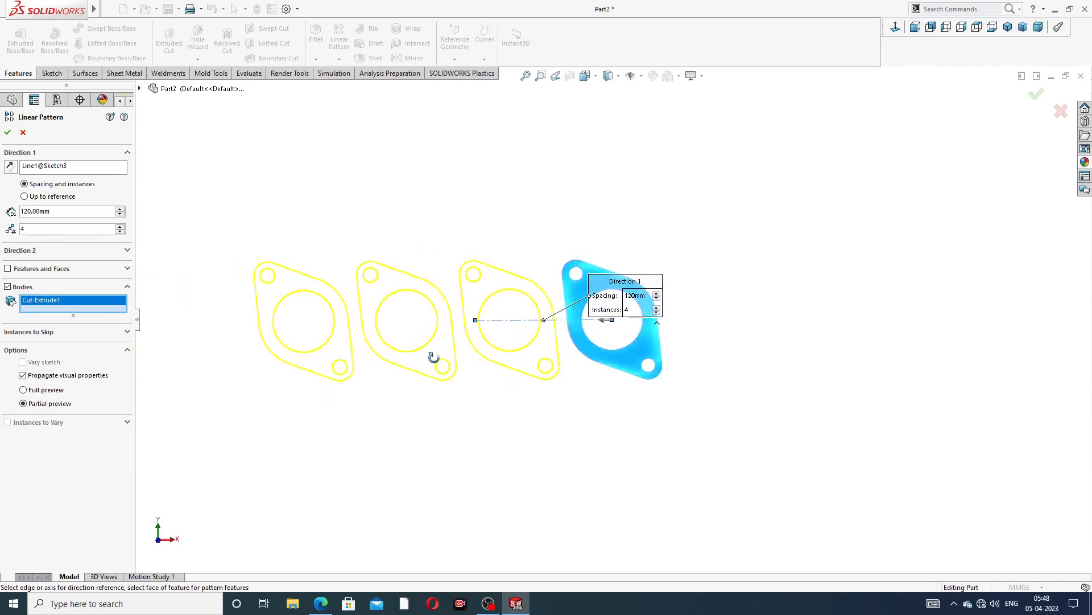
left_click(8, 132)
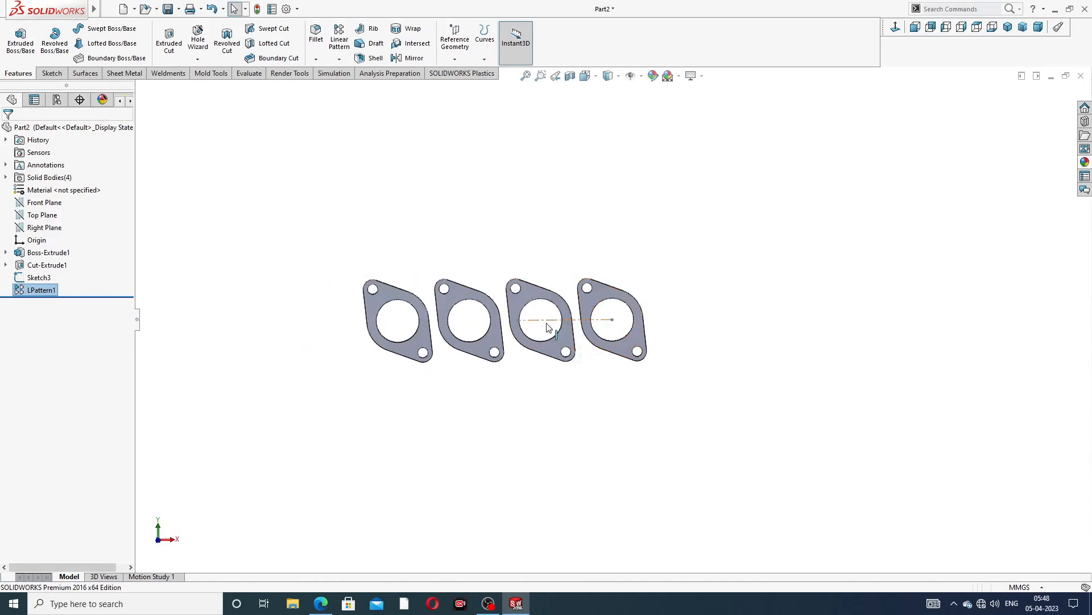
Hide the centreline sketch
scroll(572, 321, "down", 2)
left_click(568, 322)
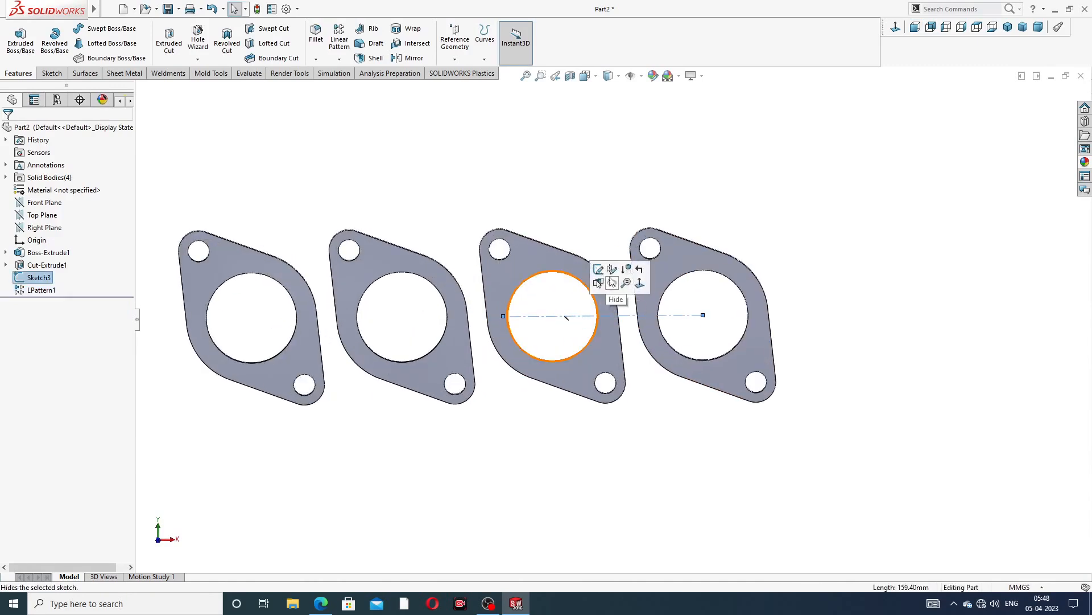
left_click(613, 283)
scroll(575, 190, "up", 3)
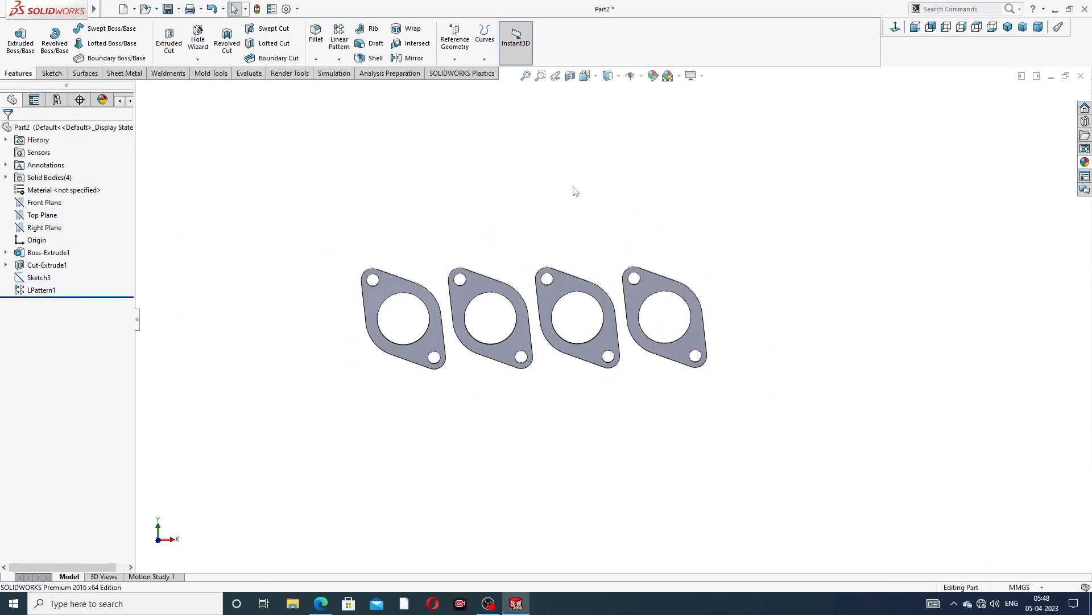
Consult the exhaust manifold drawing's views and dimensions while comparing it with the four patterned flanges
middle_click_drag(560, 267, 488, 403)
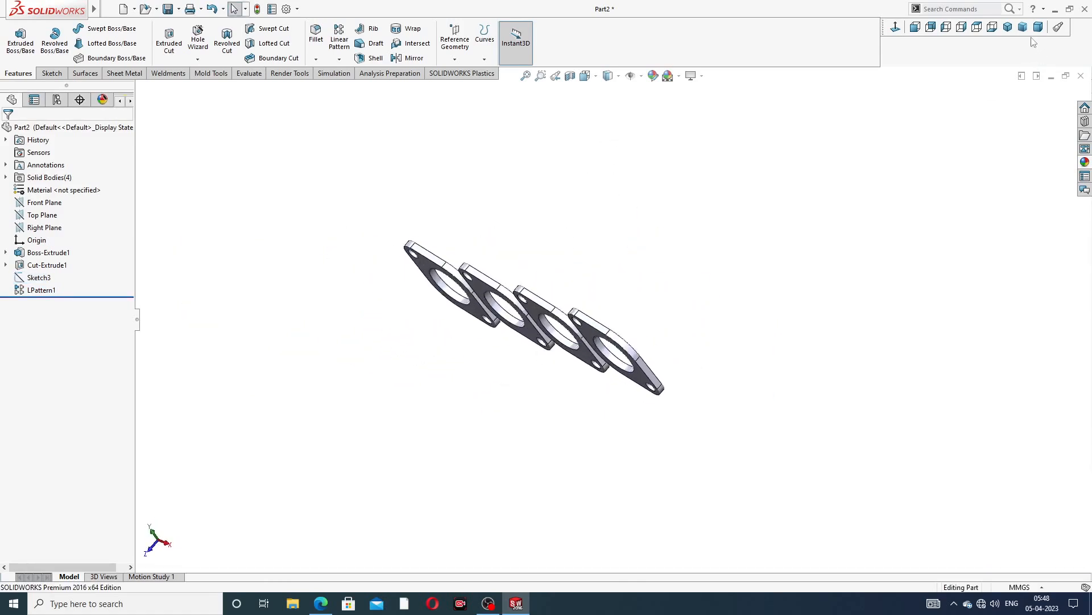
left_click(1008, 27)
key("z")
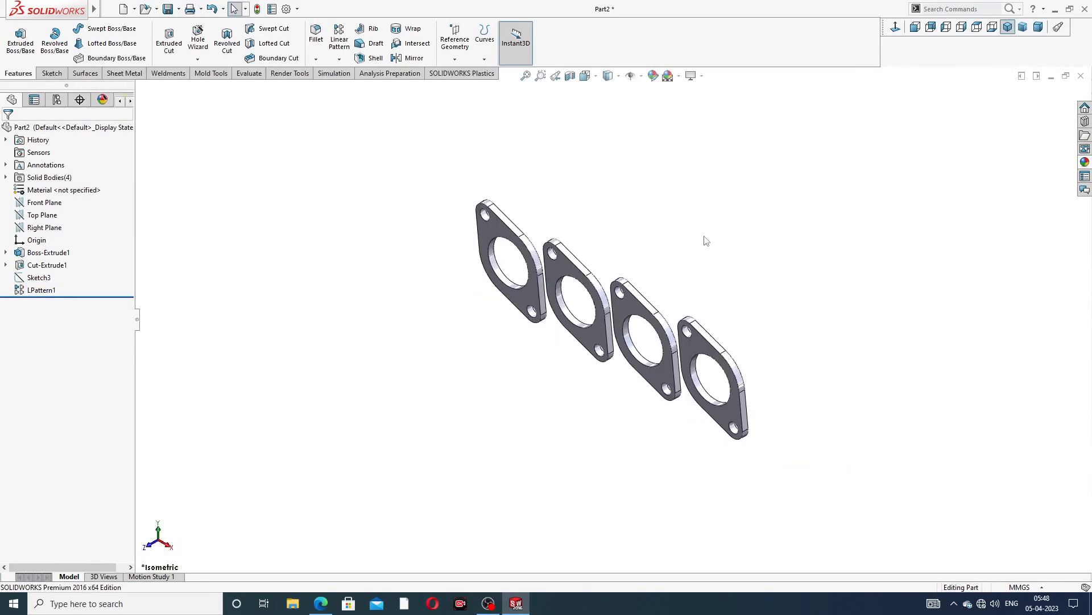
left_click(321, 603)
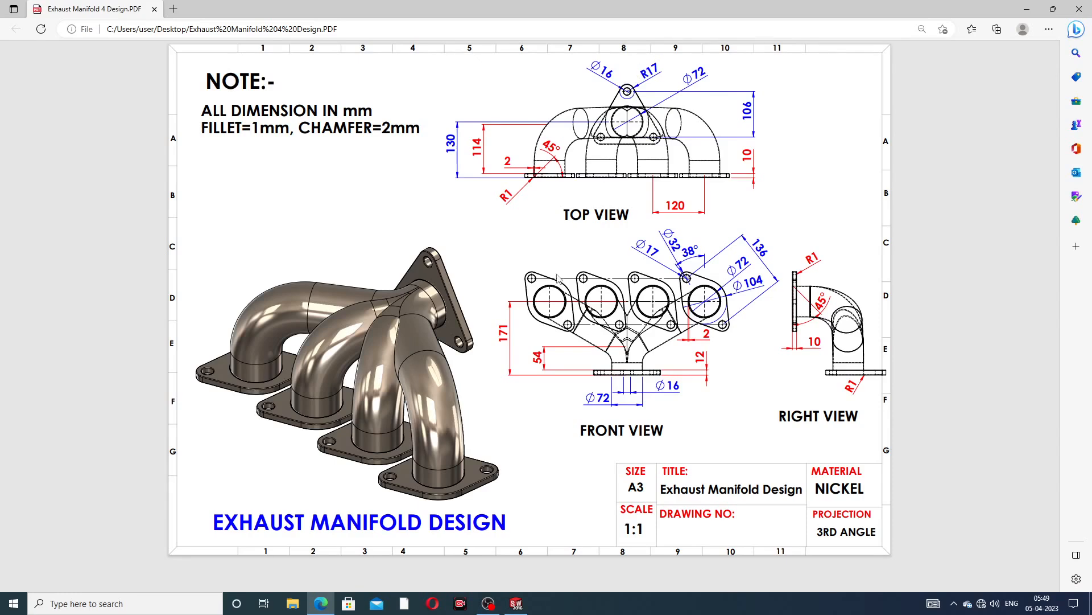
left_click(321, 602)
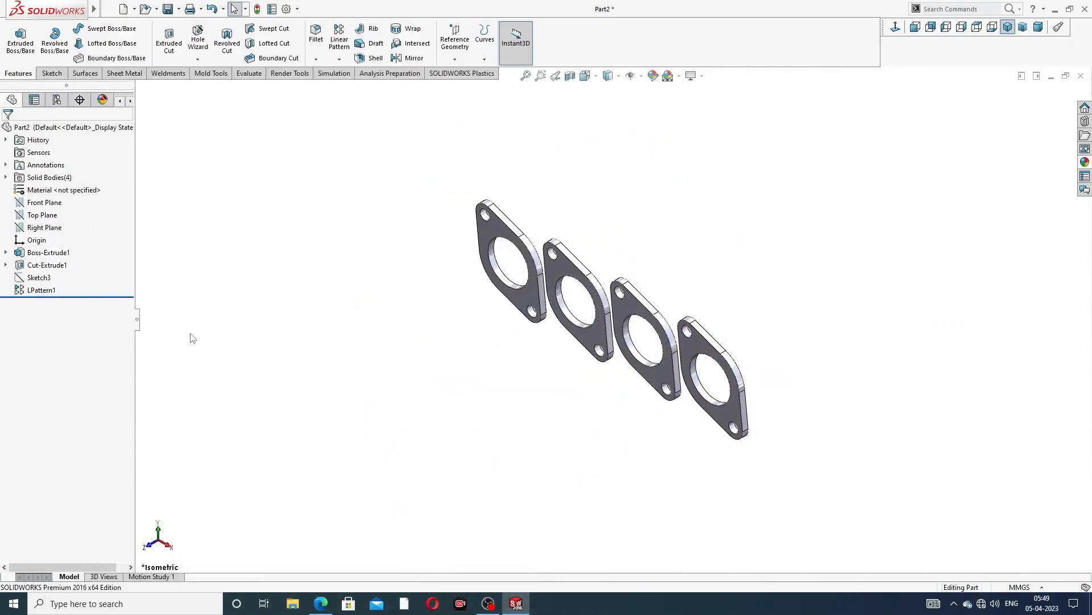
left_click(321, 604)
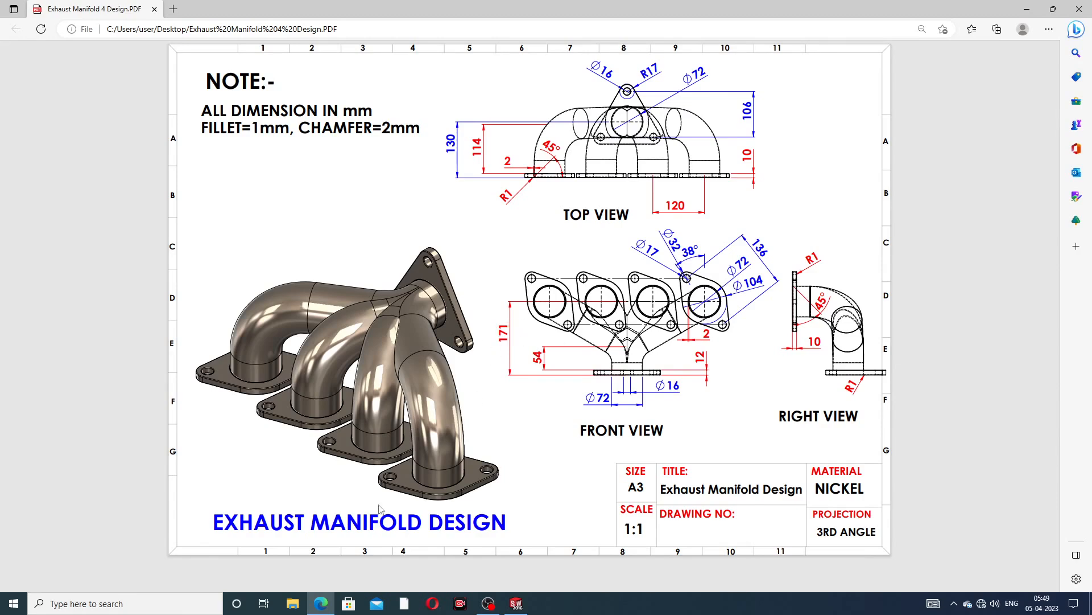
left_click(320, 603)
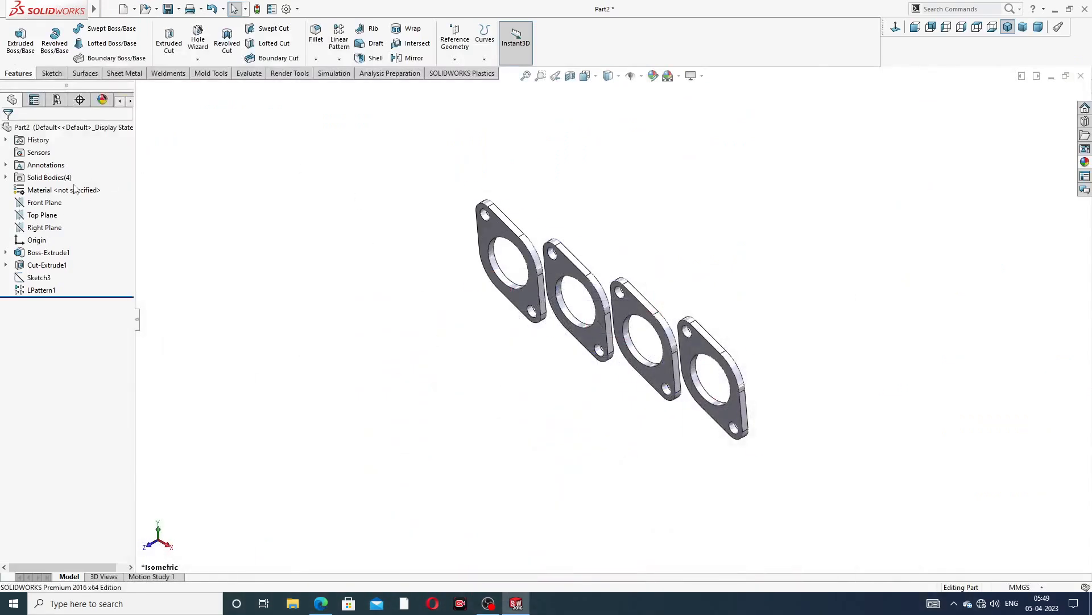
left_click(54, 215)
left_click(64, 203)
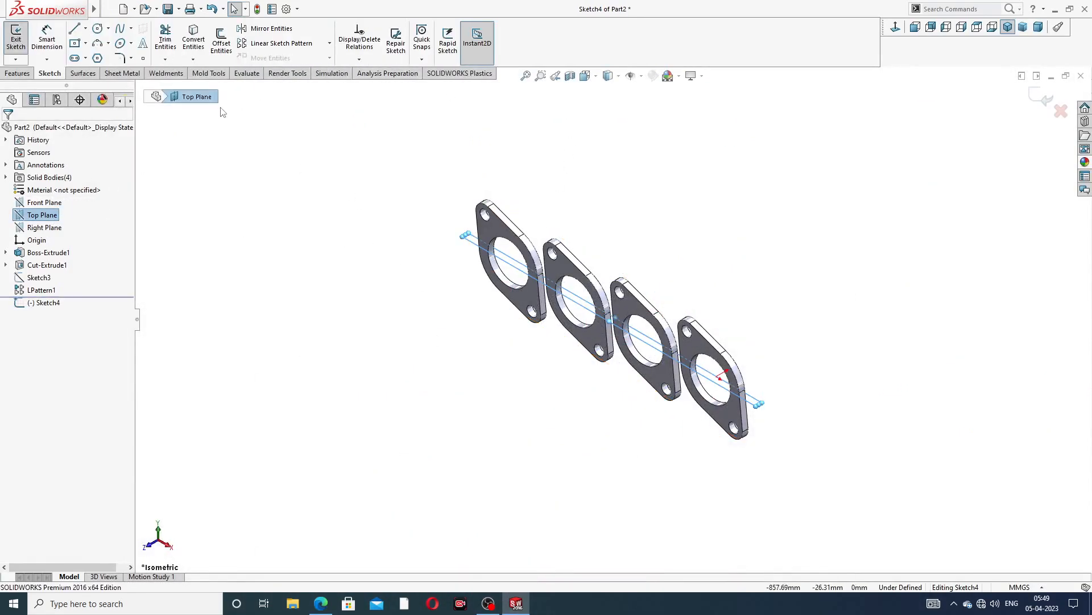
left_click(18, 73)
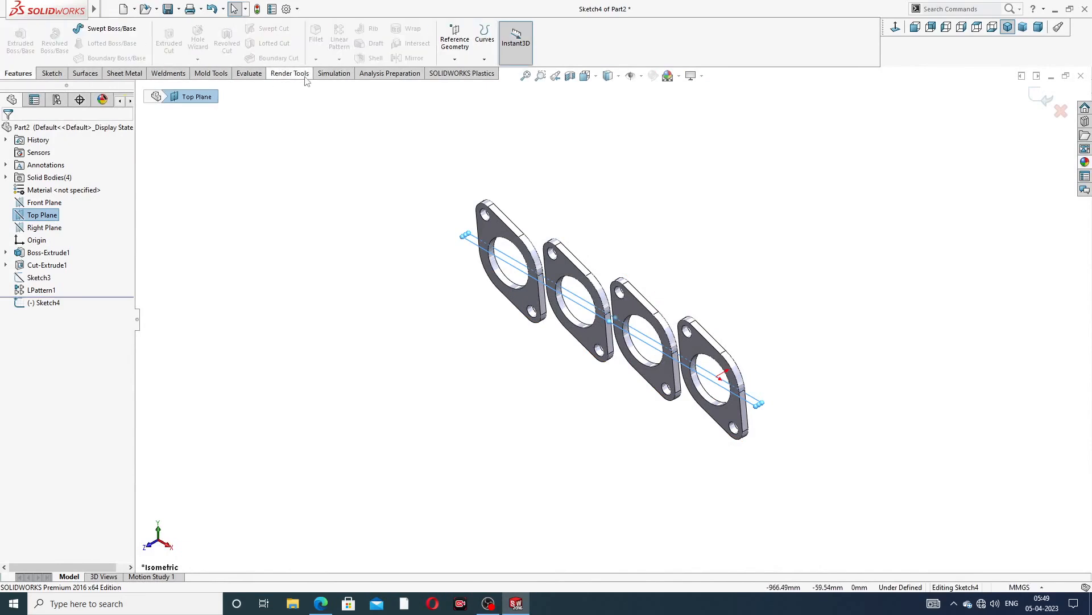
left_click(1061, 111)
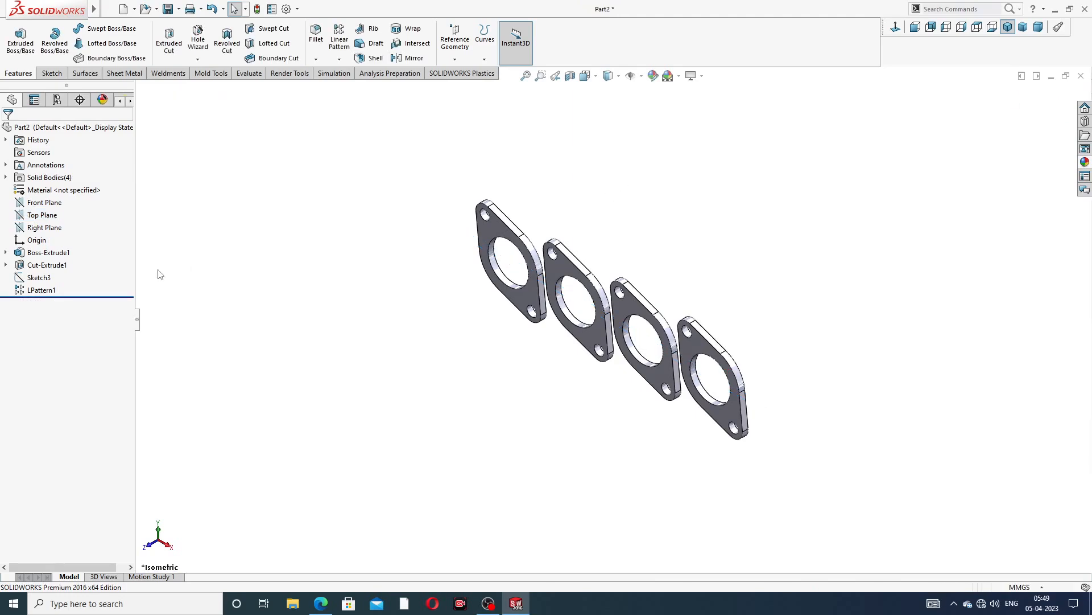
Create a reference plane offset 171 mm from the Top Plane, with the offset direction flipped
left_click(43, 215)
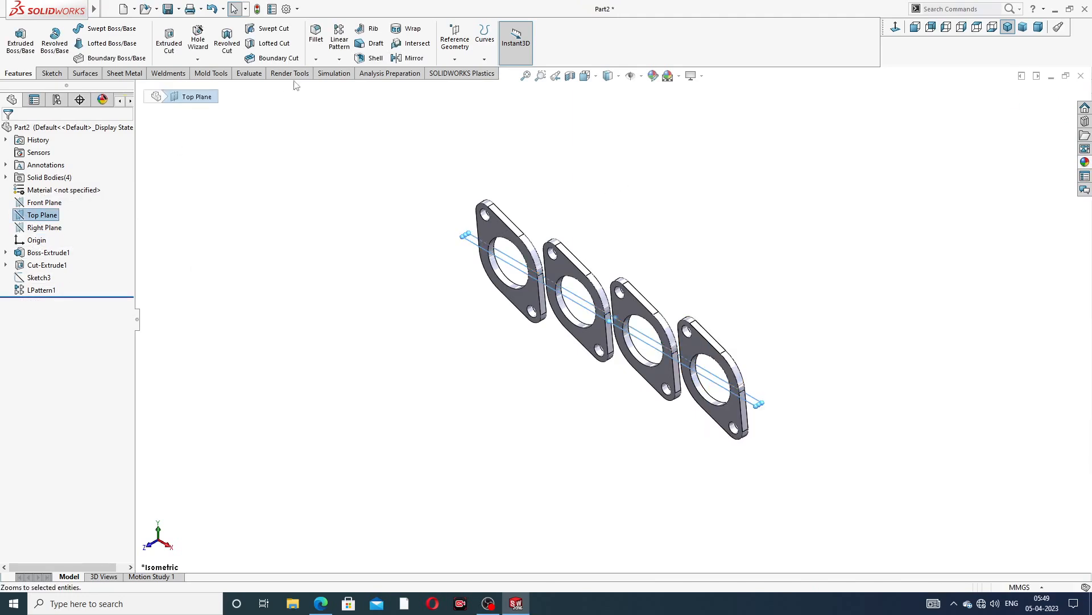
left_click(455, 59)
left_click(466, 73)
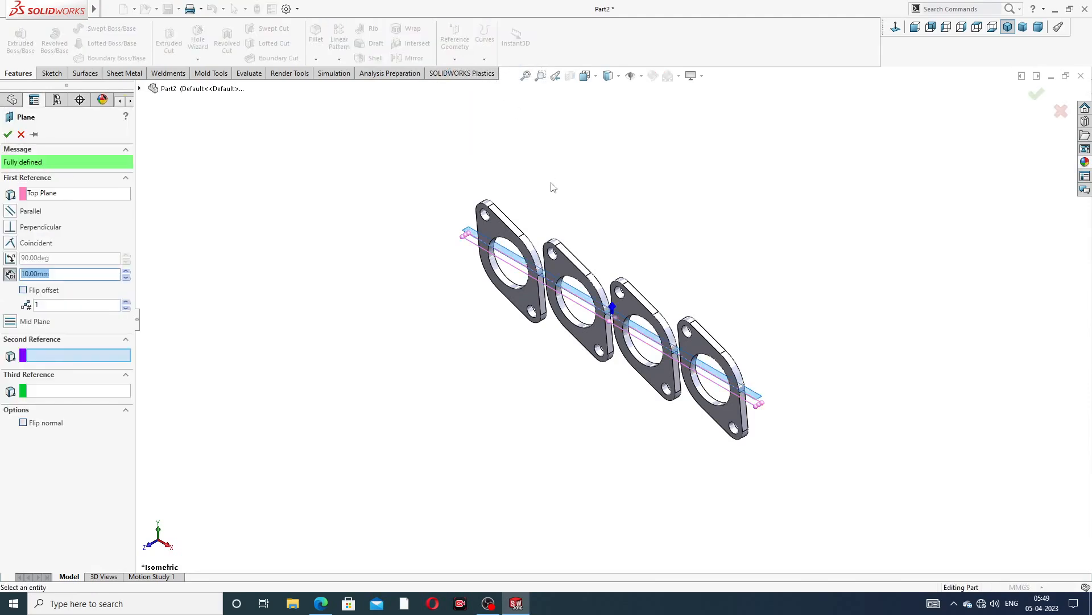
type("171")
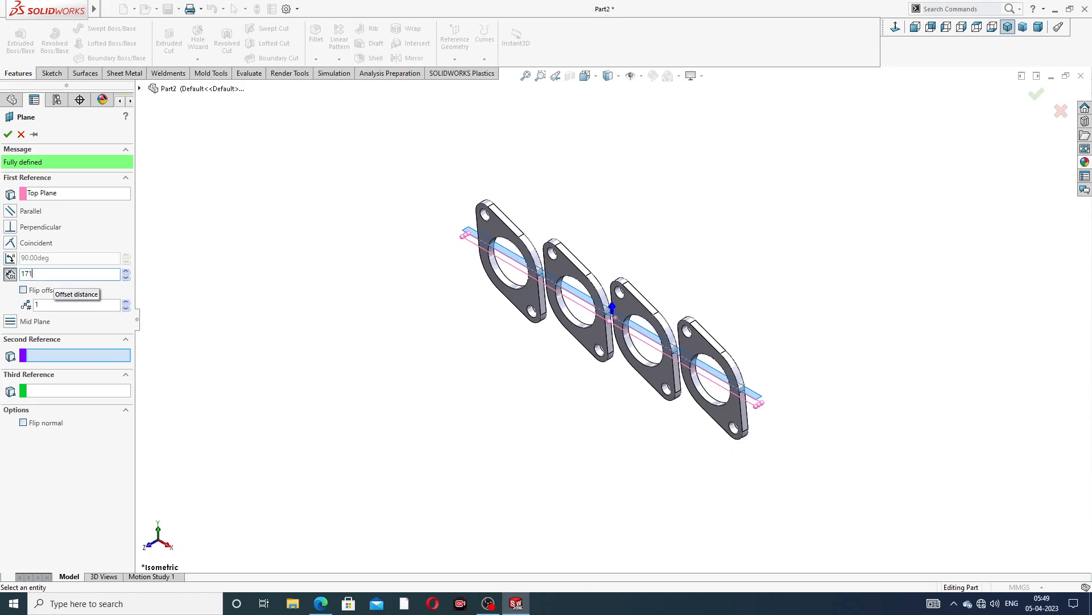
key("Return")
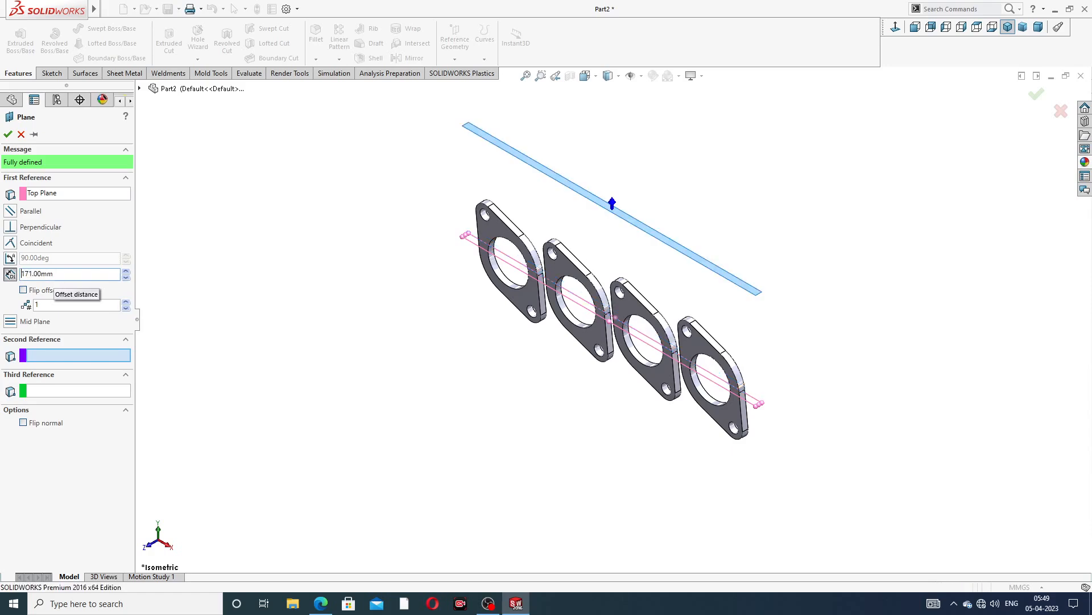
left_click(23, 290)
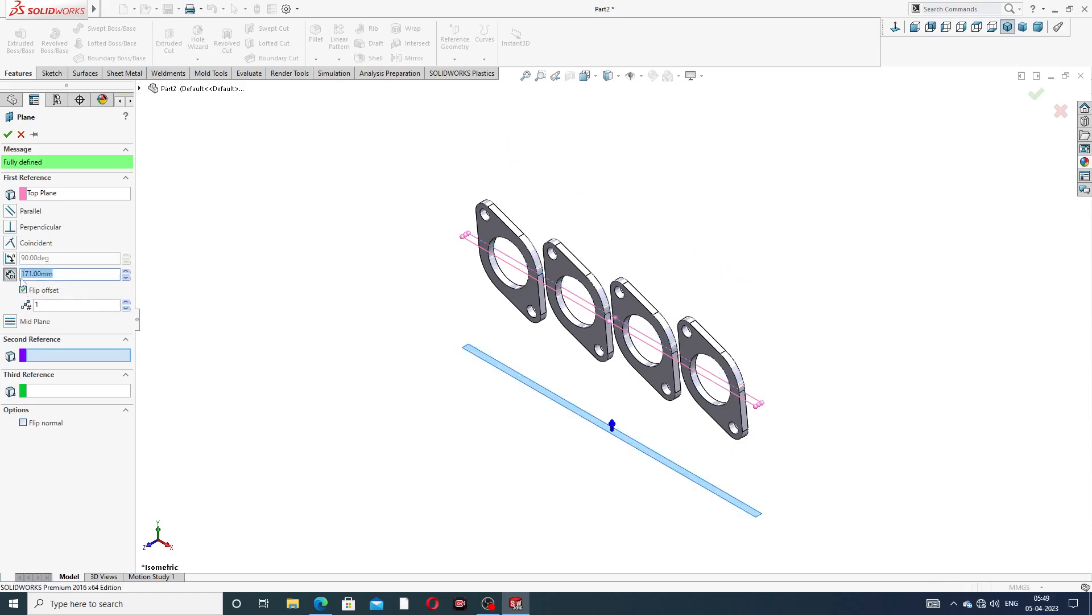
left_click(8, 134)
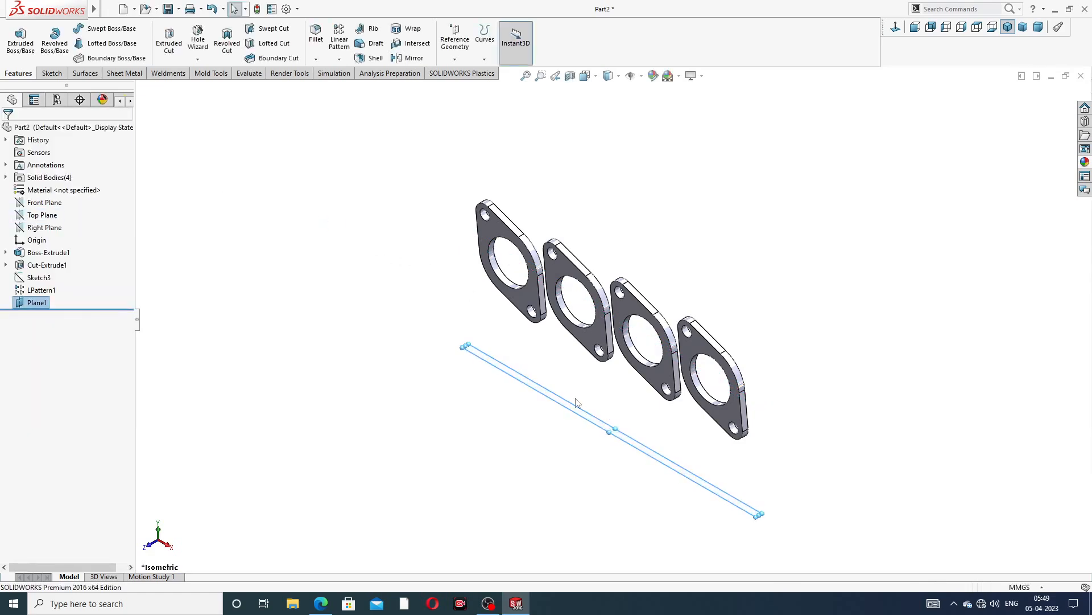
Sketch on the new plane a short horizontal centreline across the gap between the second and third flanges
left_click_drag(615, 428, 761, 340)
middle_click_drag(649, 212, 629, 279)
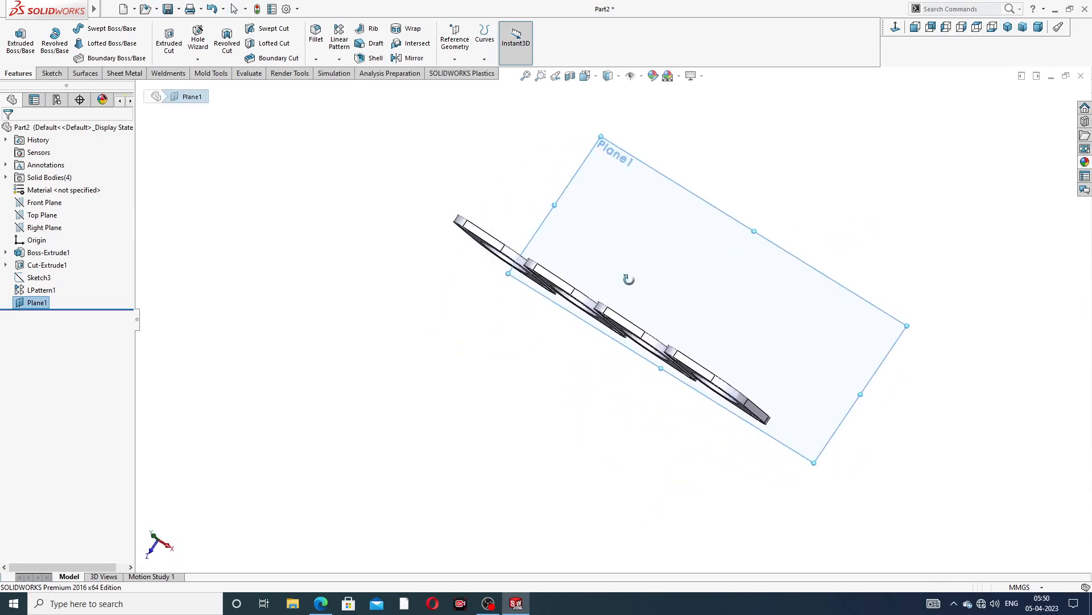
left_click(732, 245)
left_click(773, 203)
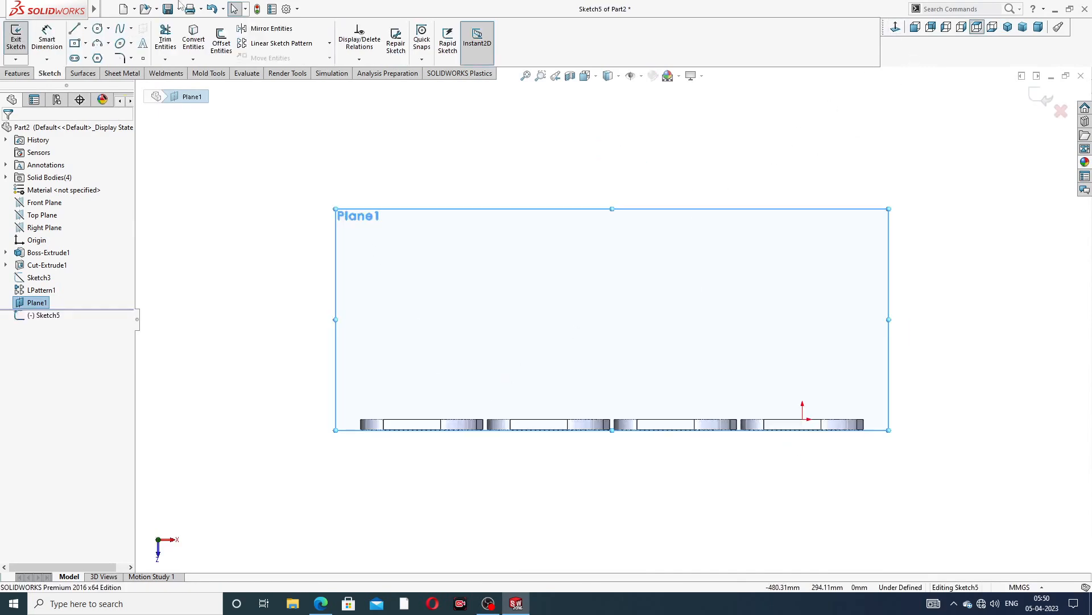
left_click(86, 30)
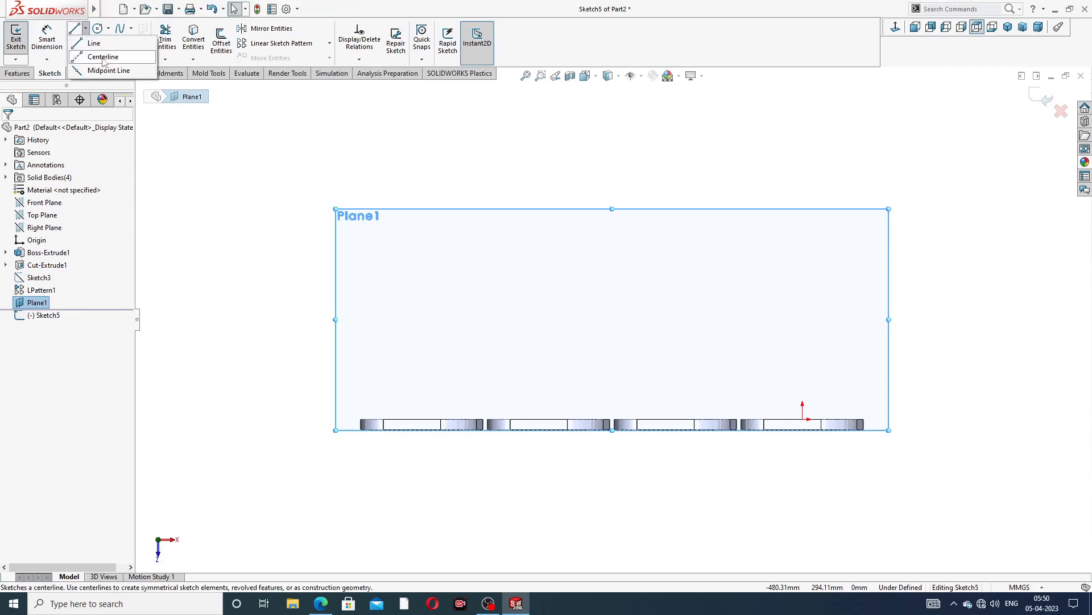
left_click(105, 57)
scroll(643, 467, "down", 3)
scroll(655, 421, "down", 2)
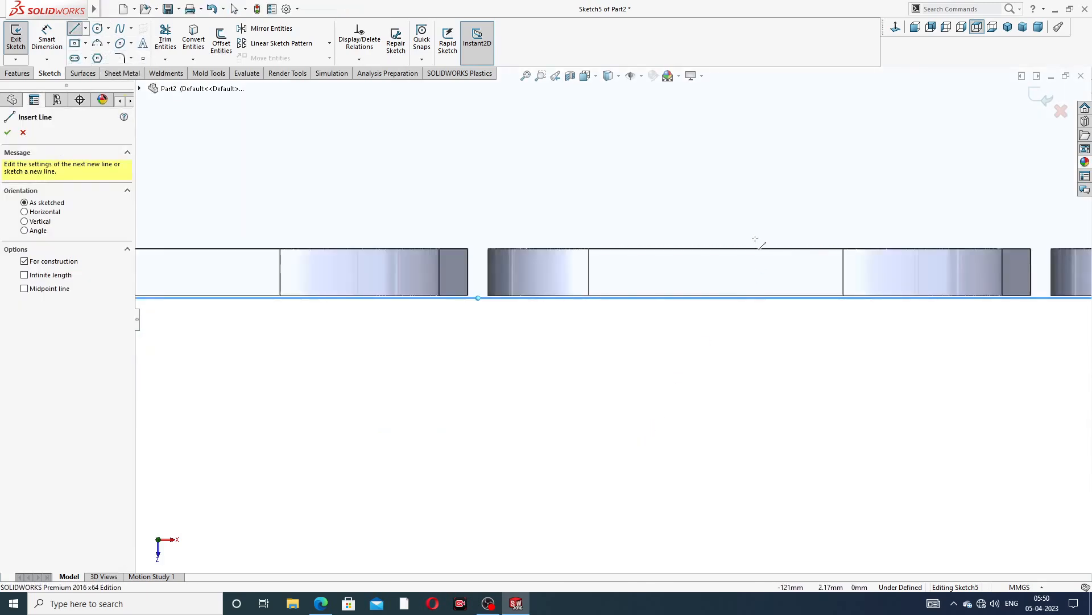
scroll(757, 240, "up", 5)
scroll(606, 297, "down", 1)
mouse_move(572, 298)
middle_mouse_down()
mouse_move(573, 325)
mouse_move(573, 309)
middle_mouse_up()
key("ctrl+8")
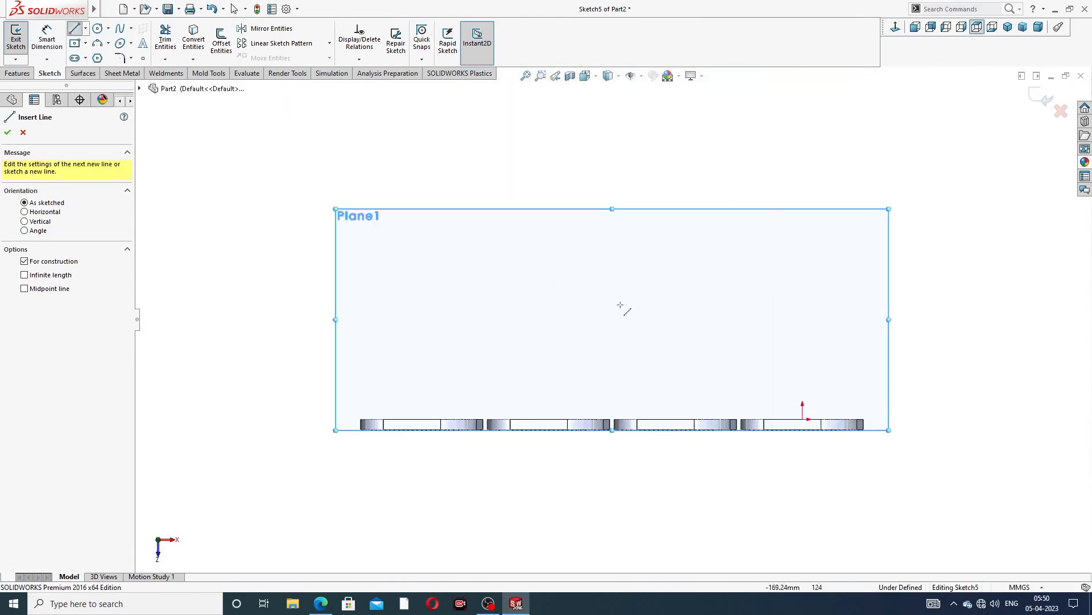
scroll(612, 420, "down", 5)
scroll(629, 420, "down", 5)
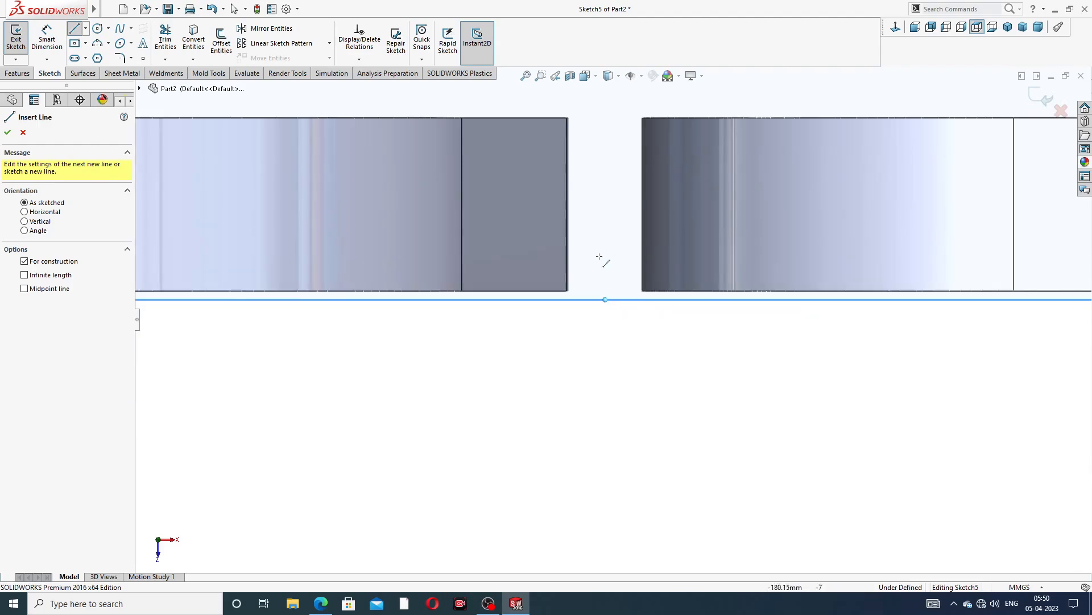
left_click(567, 291)
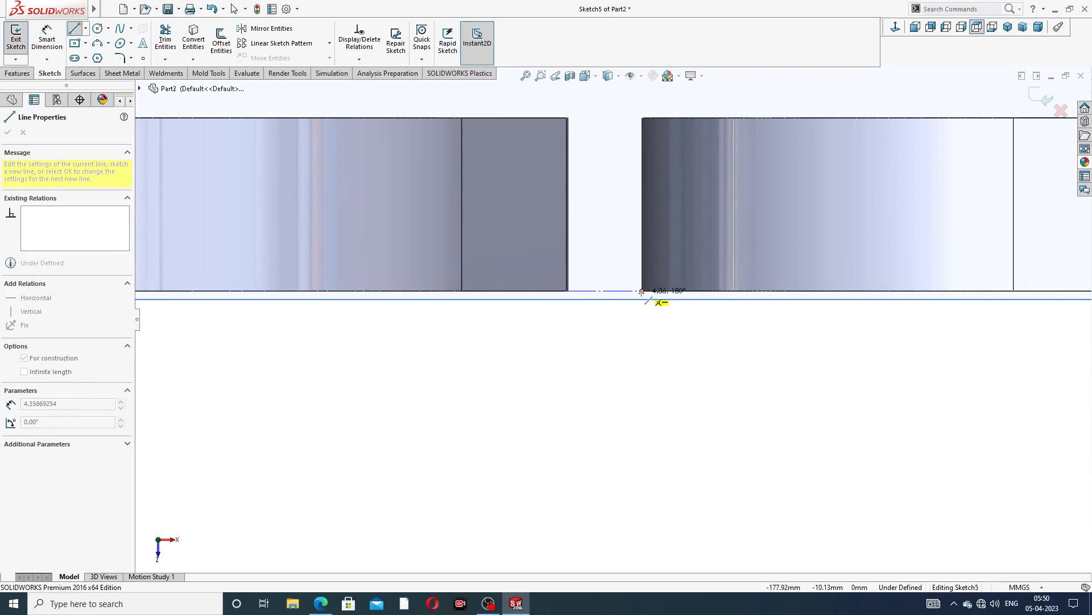
left_click(642, 291)
scroll(637, 131, "up", 3)
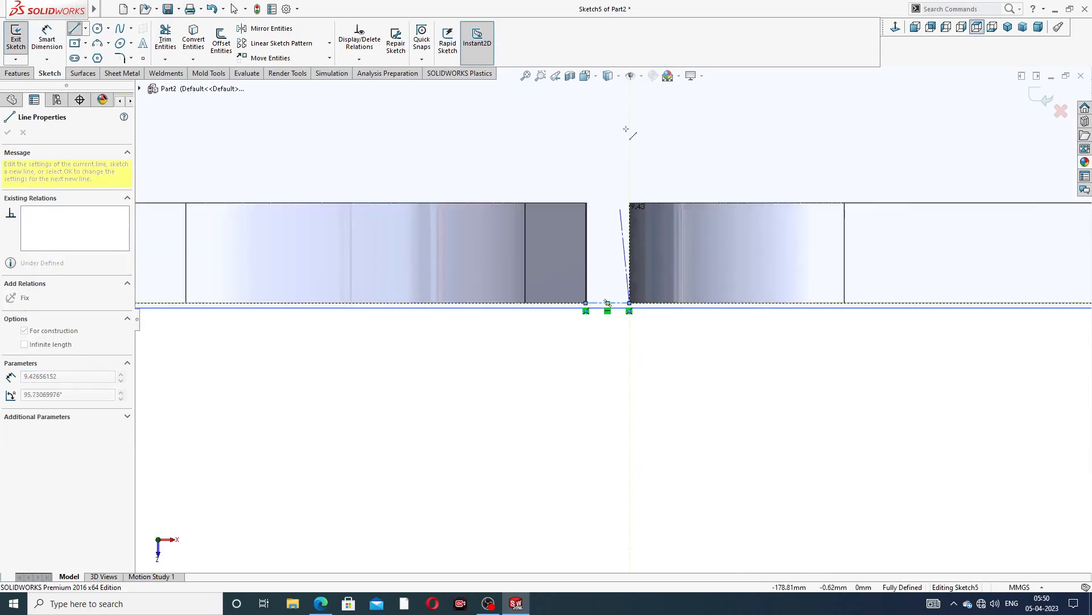
right_click(635, 145)
left_click(650, 152)
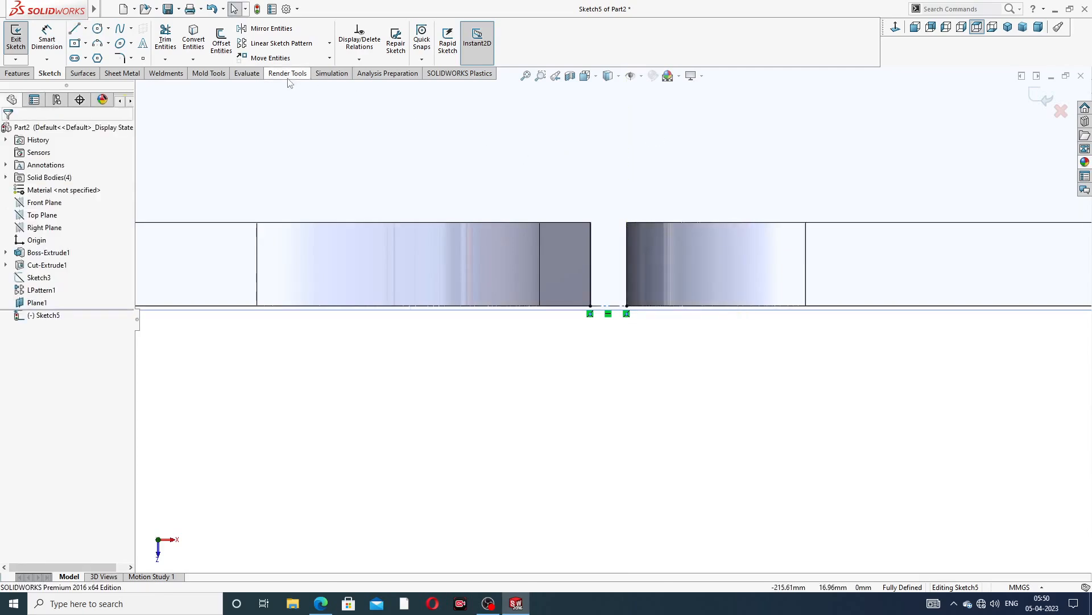
Draw a vertical centreline upward from the midpoint of the short horizontal centreline
left_click(85, 29)
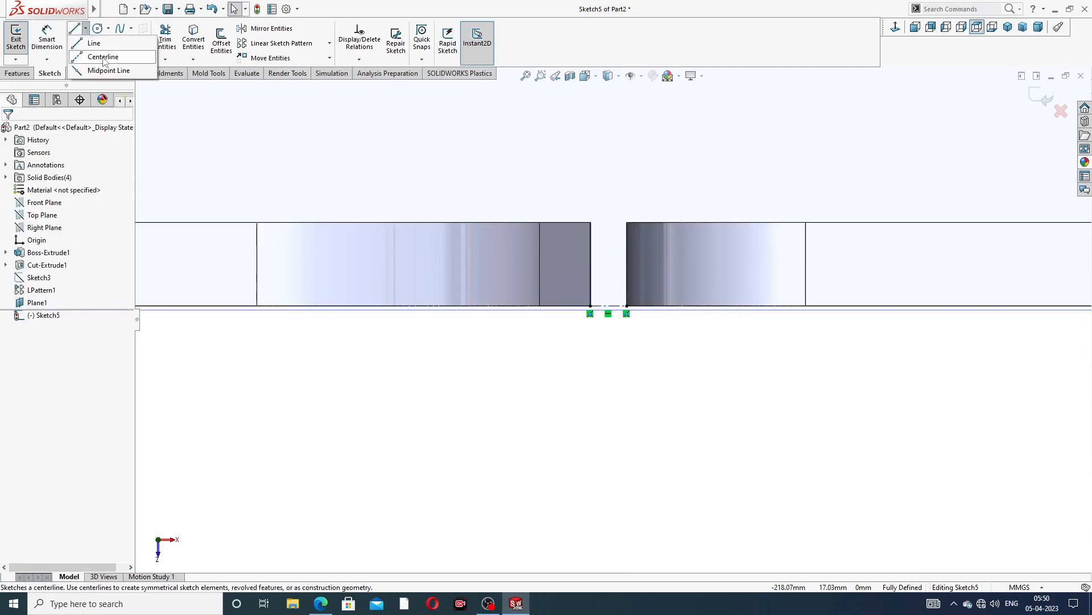
left_click(100, 53)
scroll(614, 294, "down", 1)
scroll(614, 294, "down", 3)
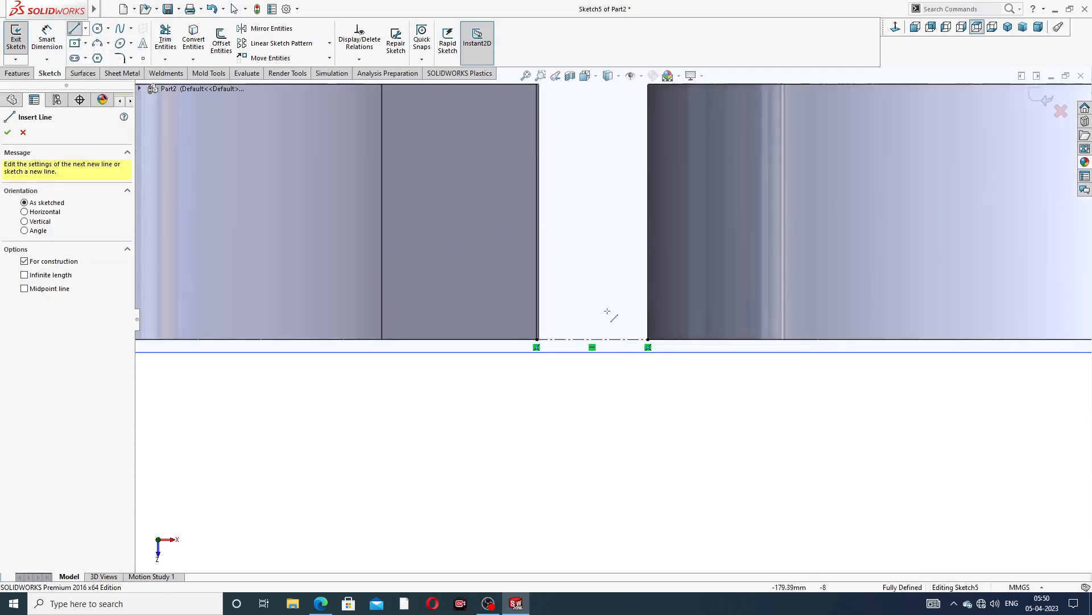
left_click(592, 340)
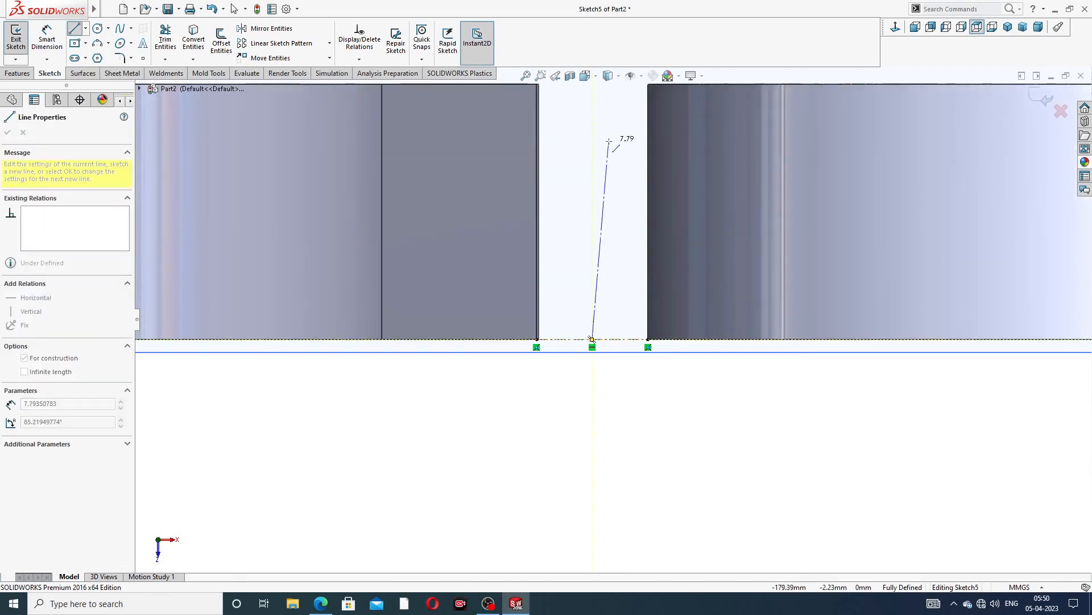
scroll(609, 143, "up", 5)
scroll(607, 143, "up", 1)
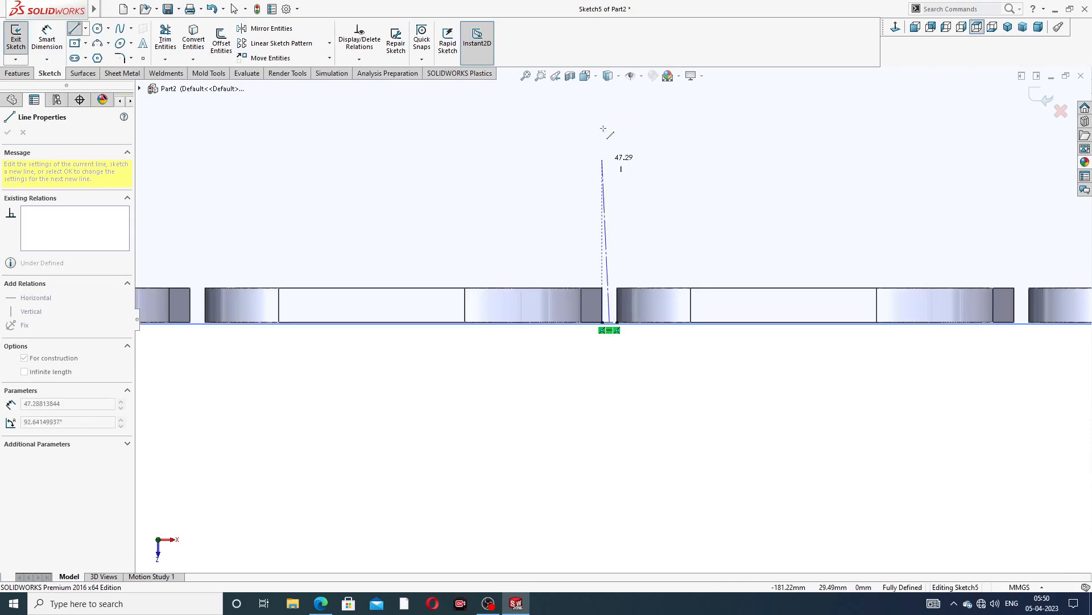
left_click(609, 116)
right_click(659, 119)
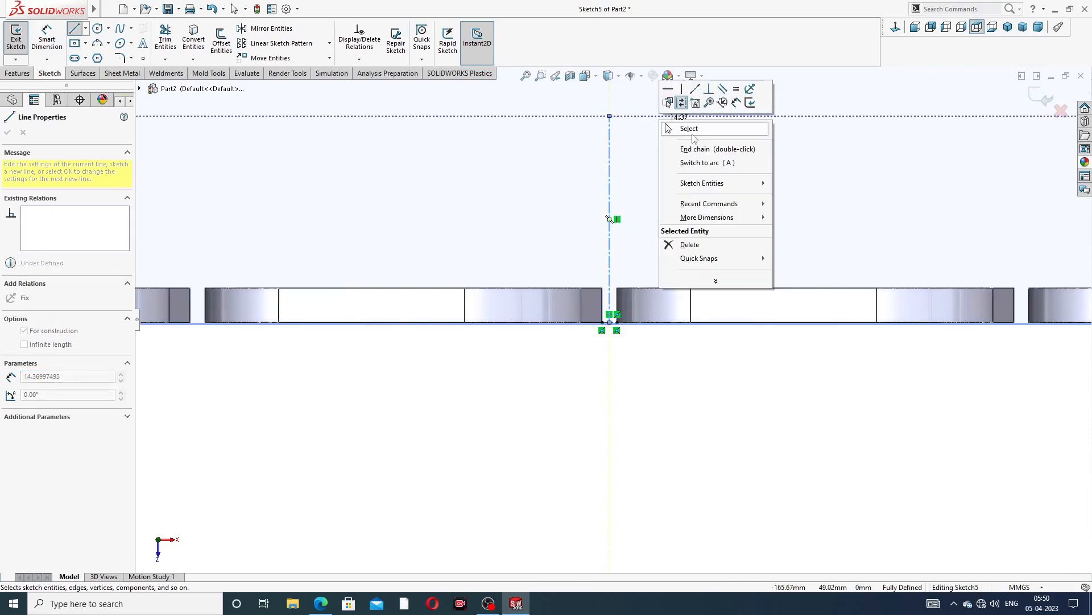
left_click(689, 129)
Lengthen the vertical centreline by moving its top endpoint further upward
scroll(658, 134, "up", 3)
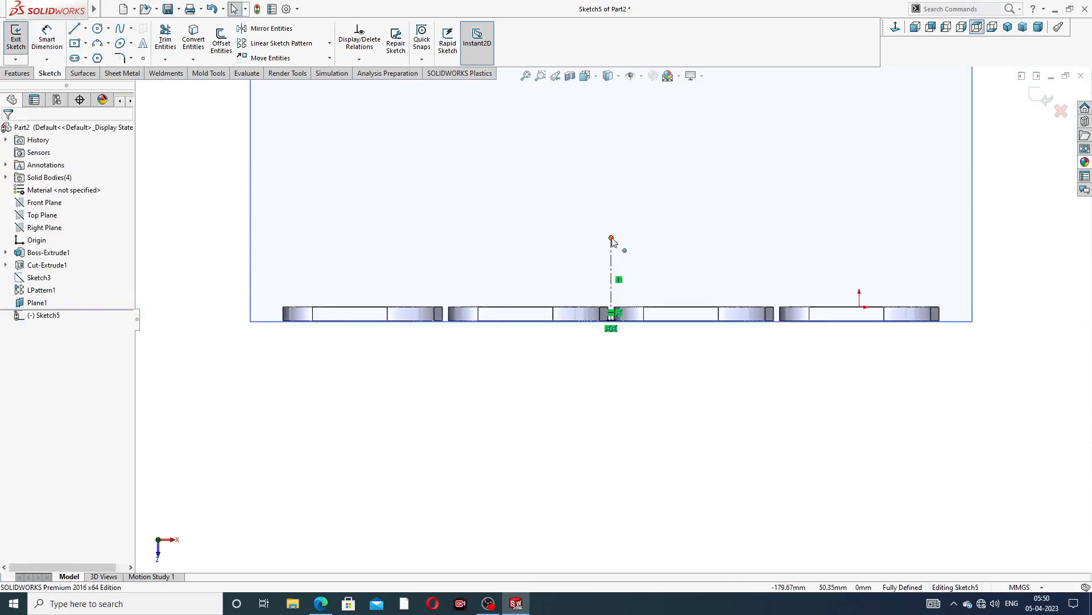
left_click_drag(617, 239, 626, 134)
scroll(664, 180, "up", 3)
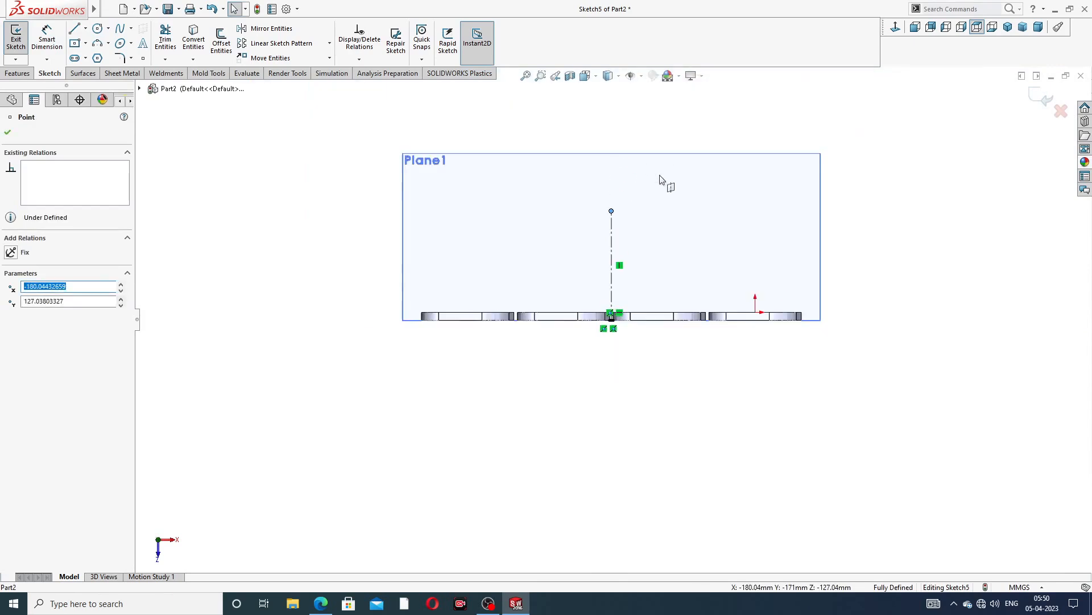
left_click(666, 191)
scroll(686, 185, "down", 2)
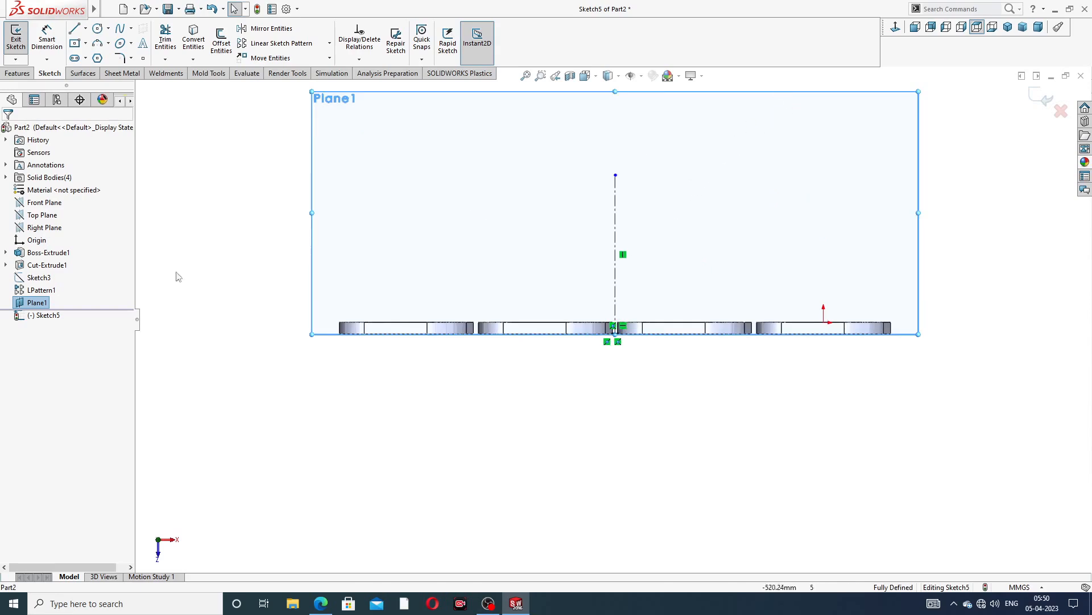
Hide the offset reference plane Plane1
left_click(43, 304)
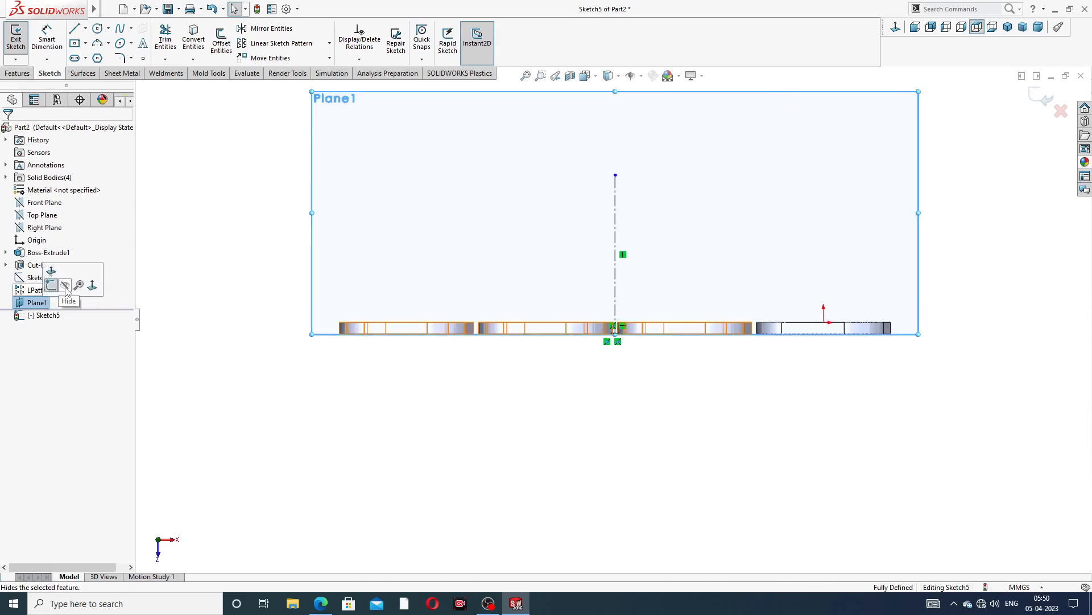
left_click(65, 287)
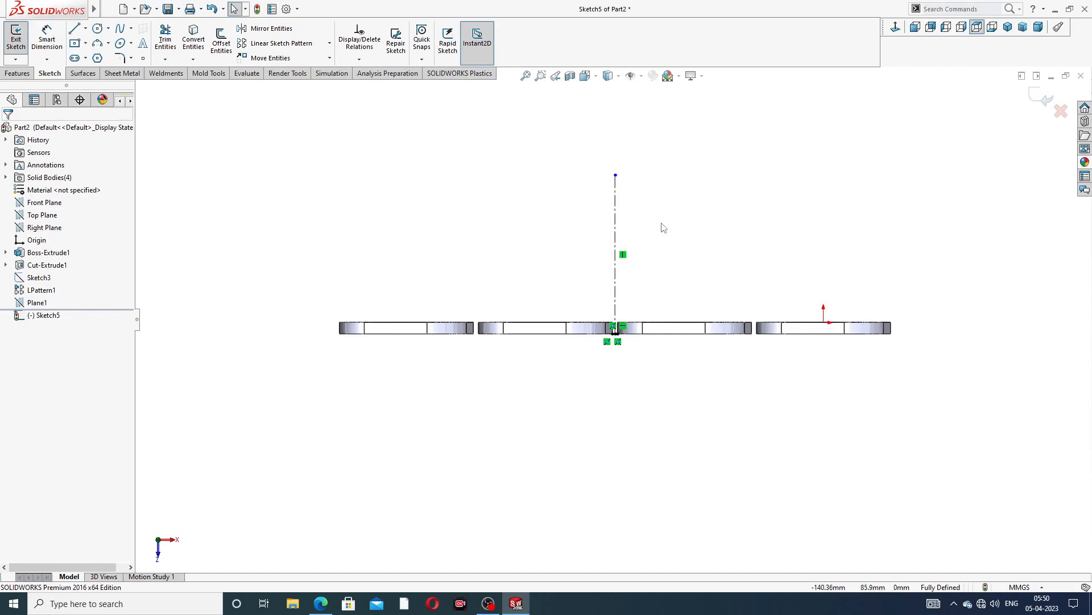
mouse_move(677, 227)
middle_mouse_down()
mouse_move(650, 278)
mouse_move(663, 248)
middle_mouse_up()
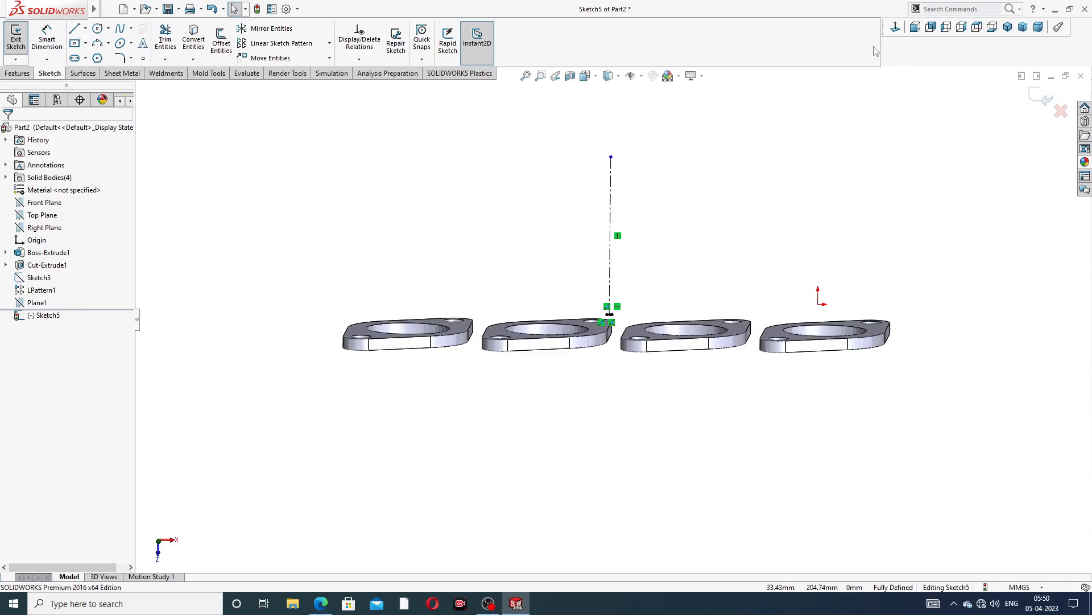
Sketch a three-sided inscribed polygon centred on the top endpoint of the vertical centreline, with one vertex pointing straight up
left_click(897, 29)
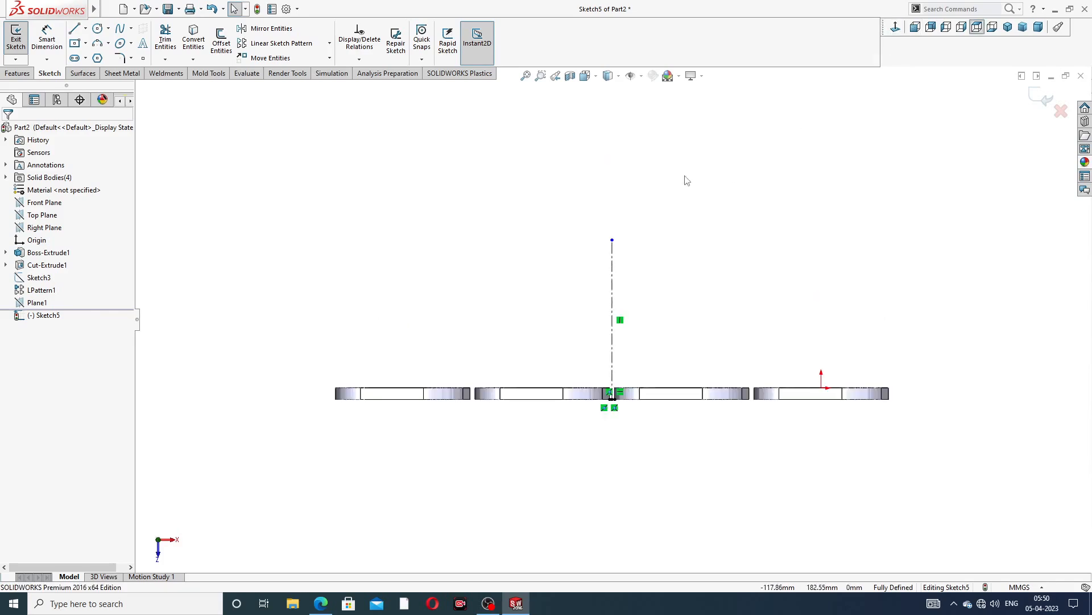
left_click(98, 58)
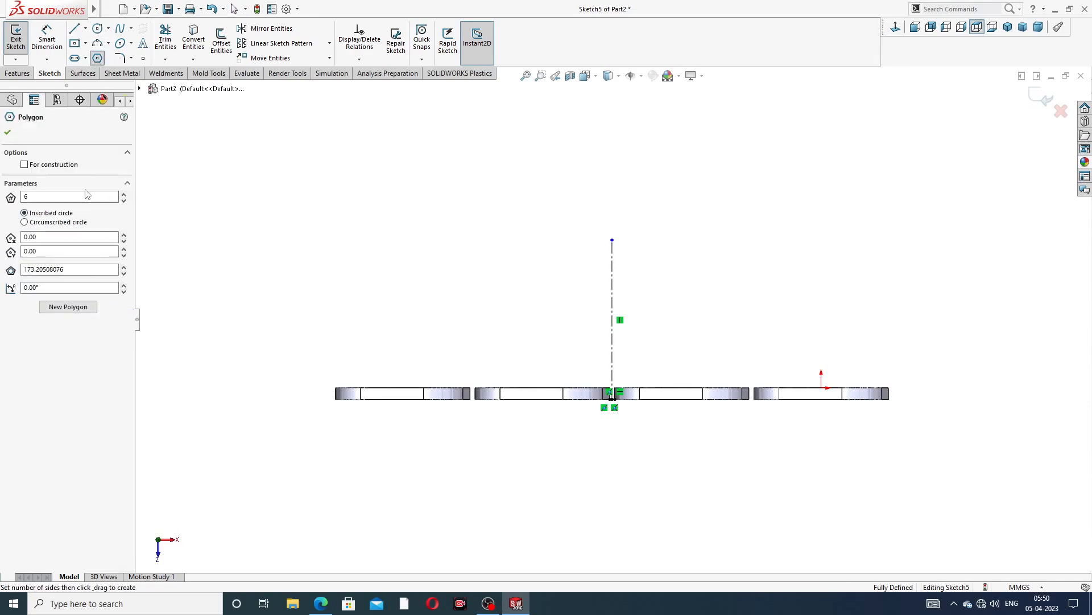
double_click(26, 196)
type("3")
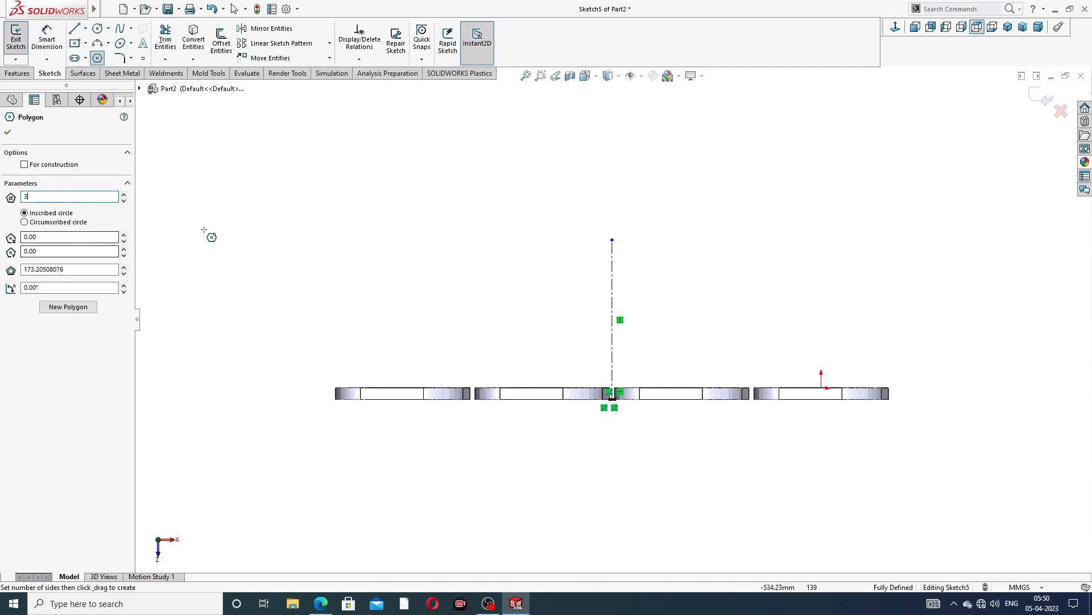
scroll(625, 227, "down", 2)
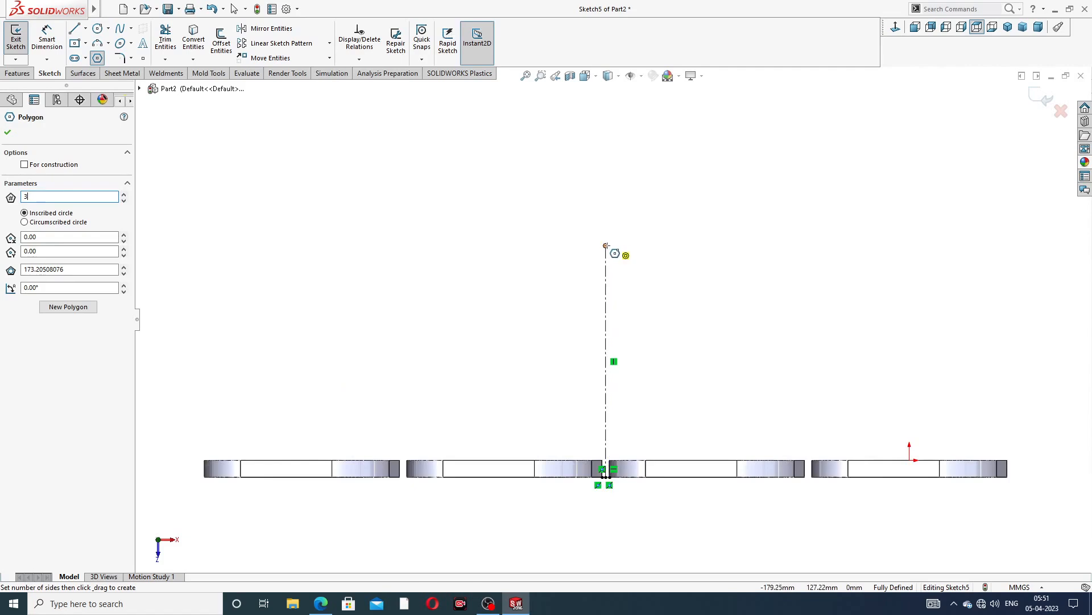
left_click(607, 246)
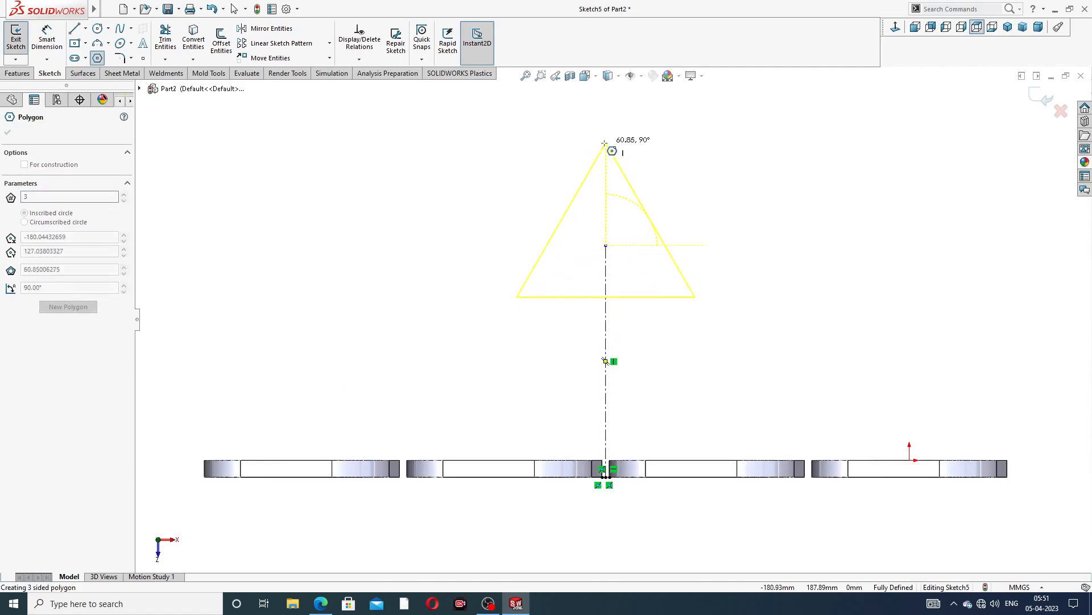
left_click(605, 135)
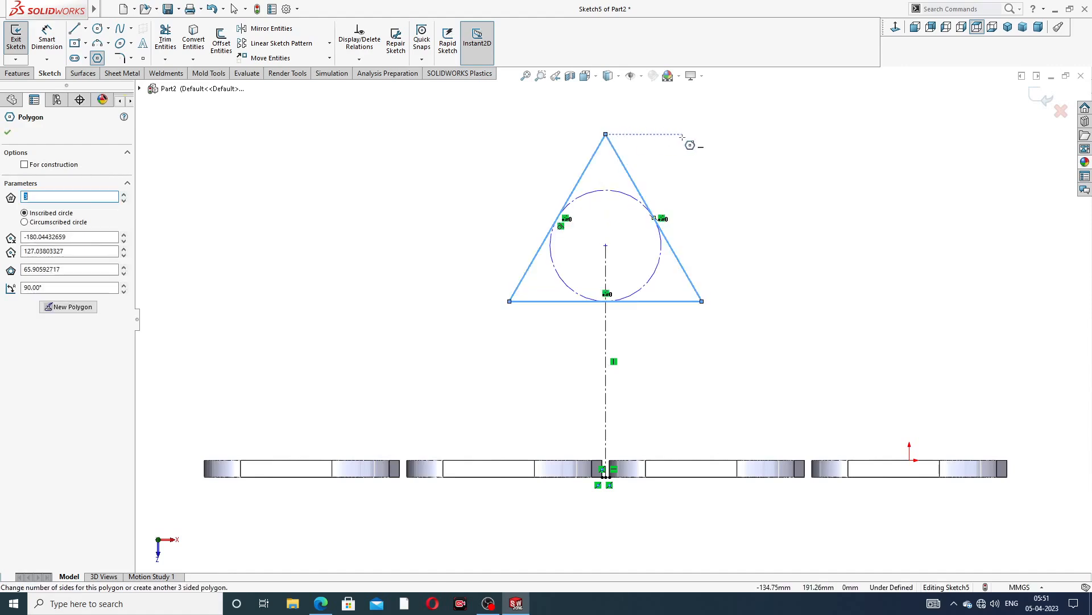
right_click(686, 117)
left_click(705, 145)
scroll(626, 226, "down", 1)
scroll(627, 226, "down", 1)
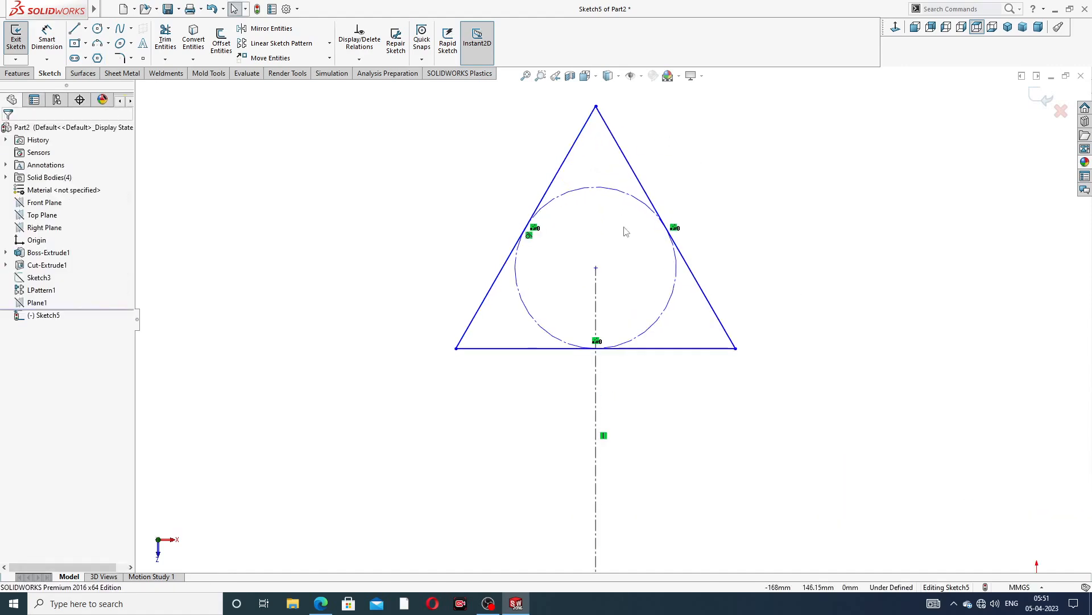
left_click(578, 348)
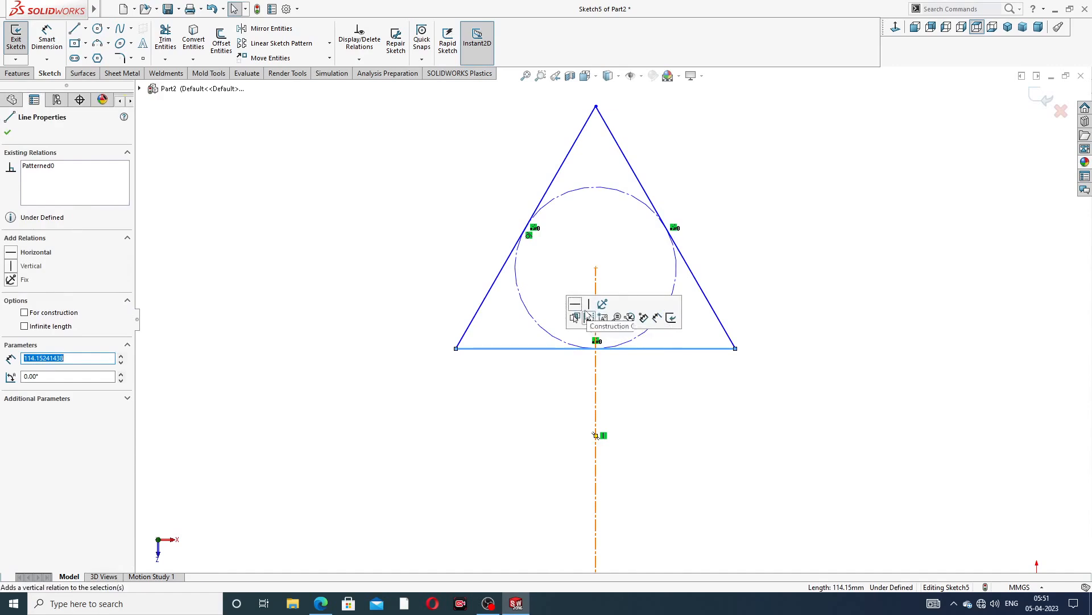
left_click(574, 304)
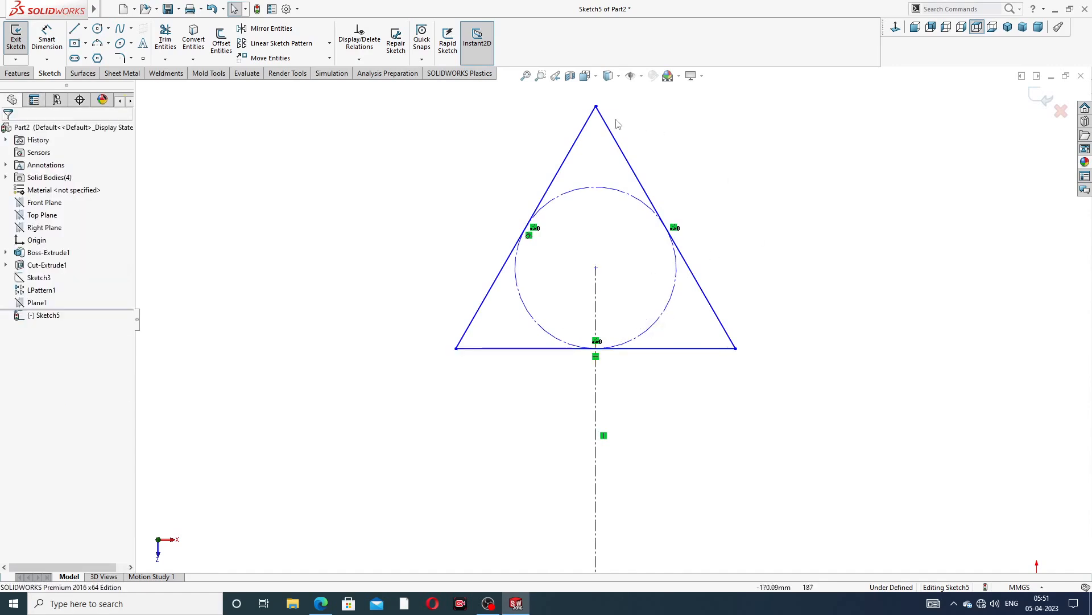
left_click(588, 126)
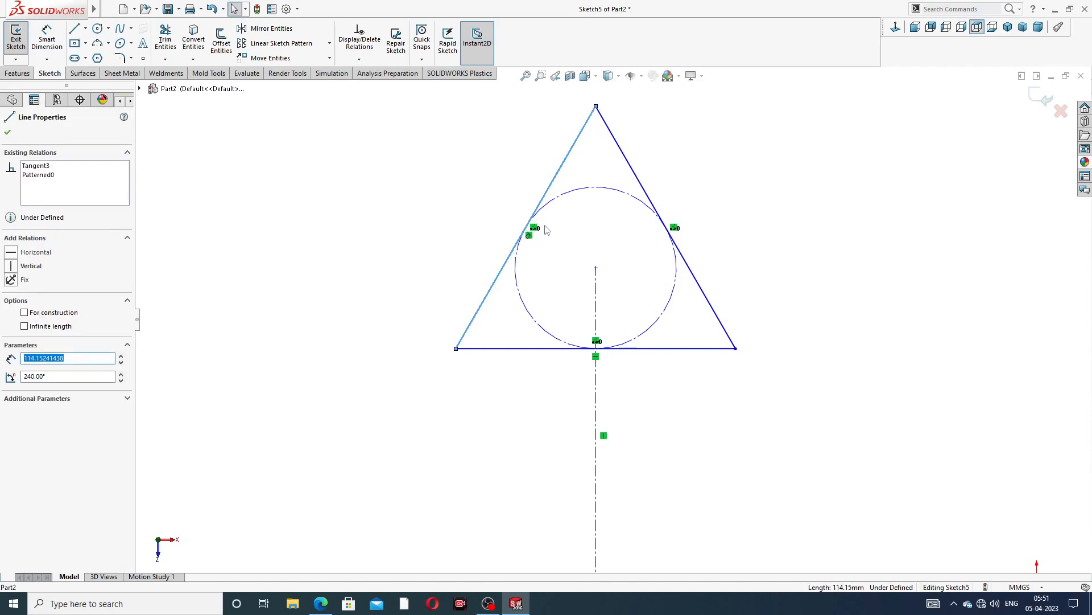
left_click(521, 349, "ctrl")
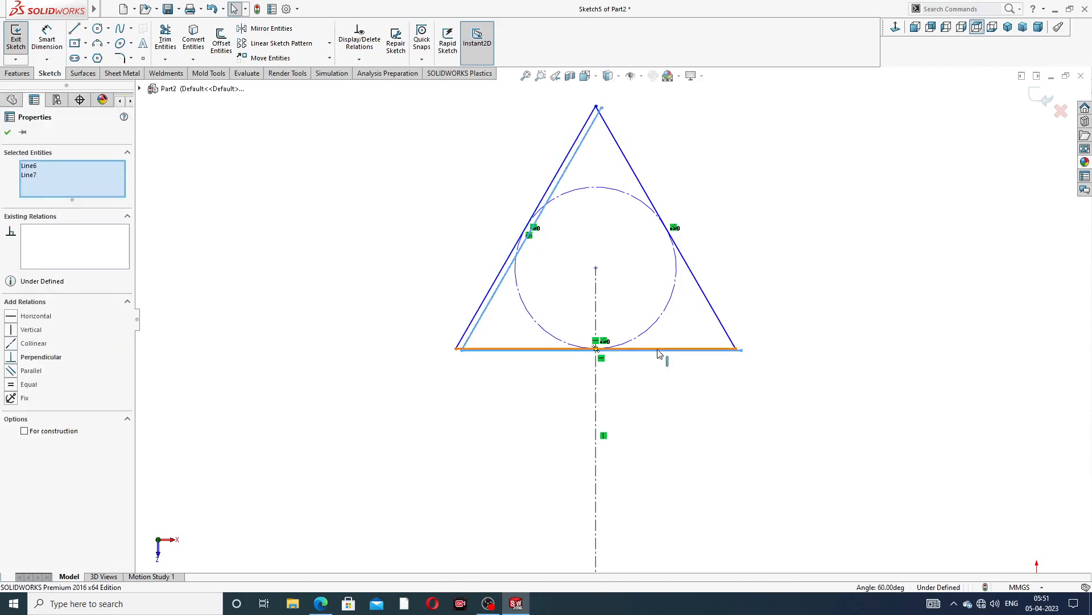
left_click(713, 311, "ctrl")
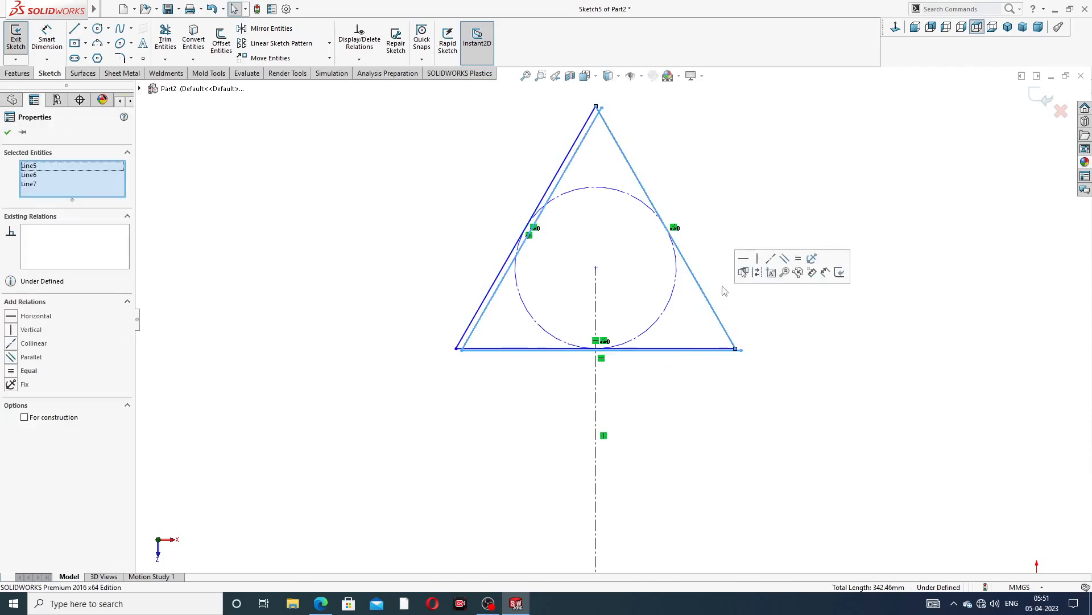
left_click(757, 273)
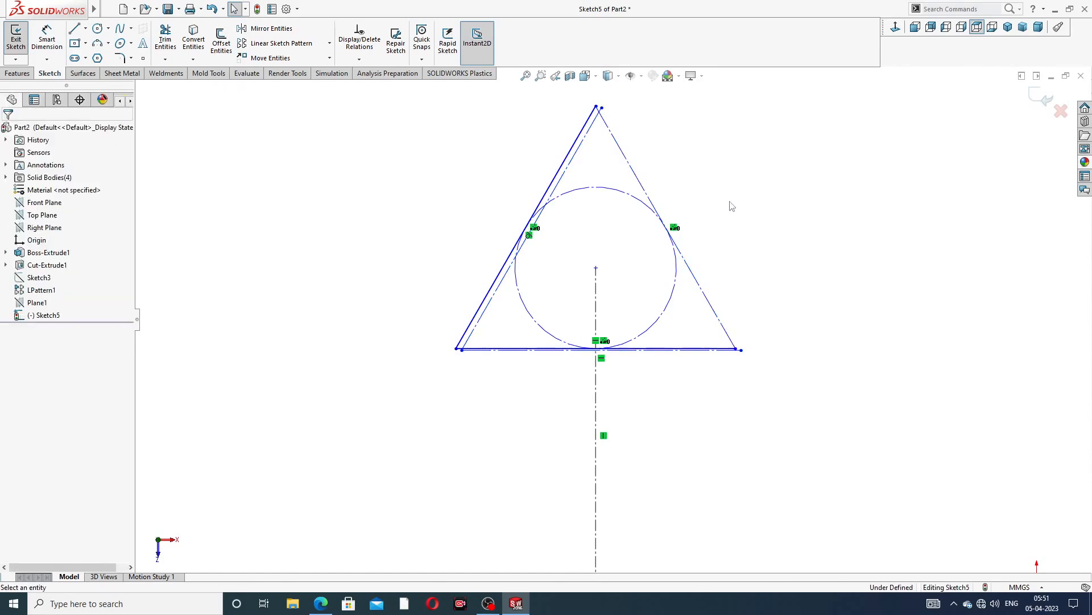
scroll(583, 159, "down", 2)
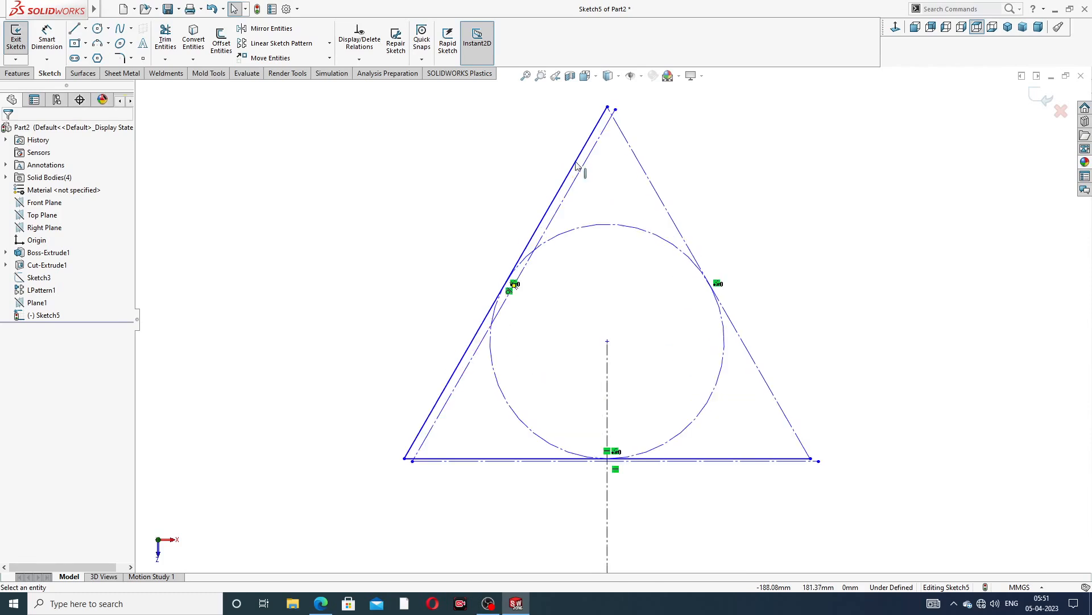
left_click(579, 172)
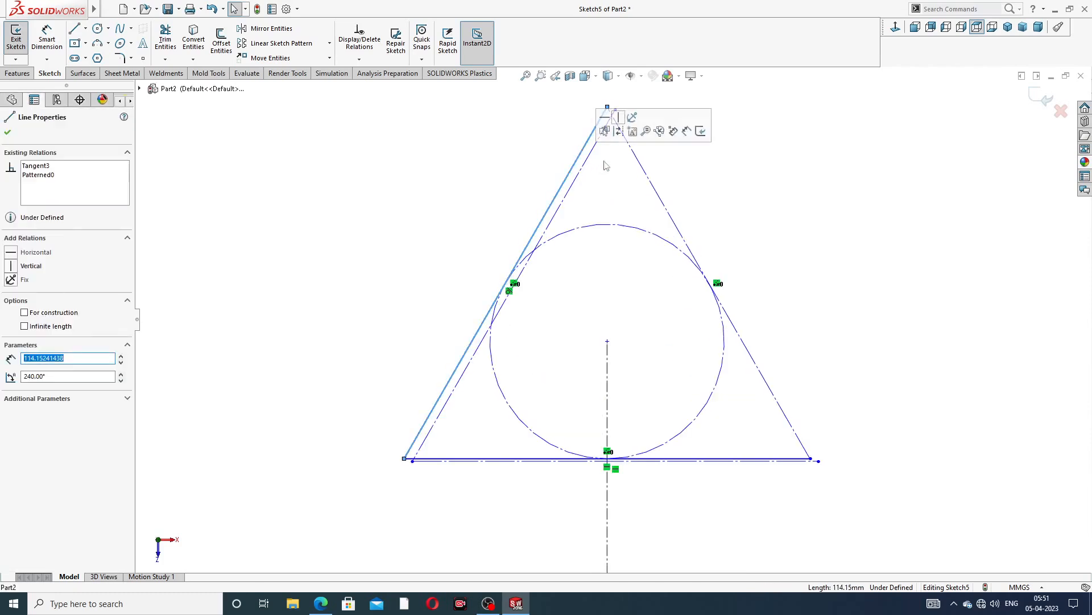
left_click(618, 131)
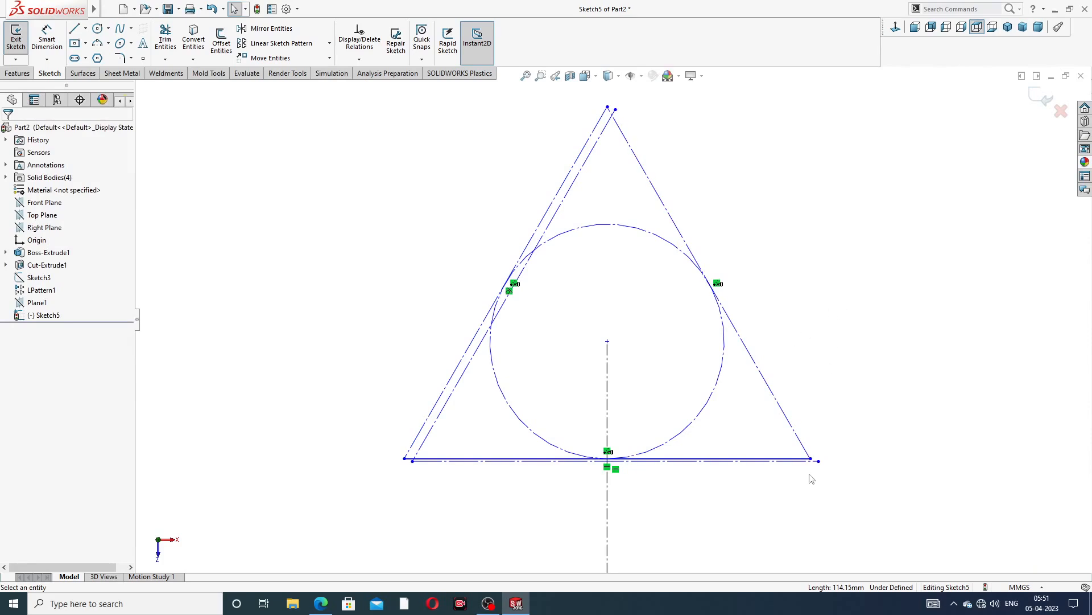
key("ctrl+z")
key("ctrl+z")
key("ctrl+z")
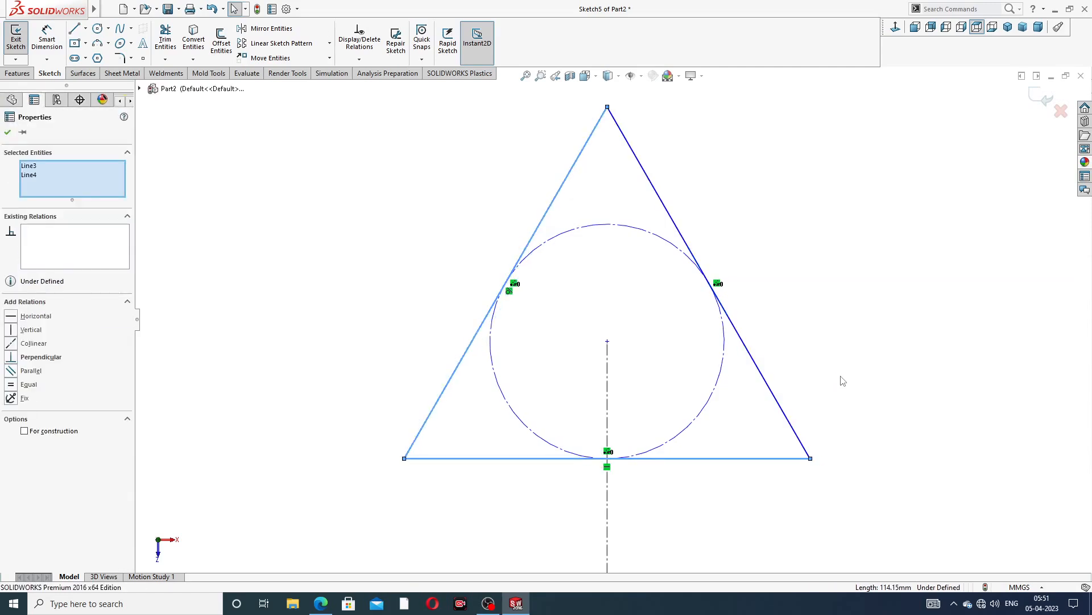
Convert all three sides of the triangle to construction geometry
left_click(843, 381)
left_click(785, 458)
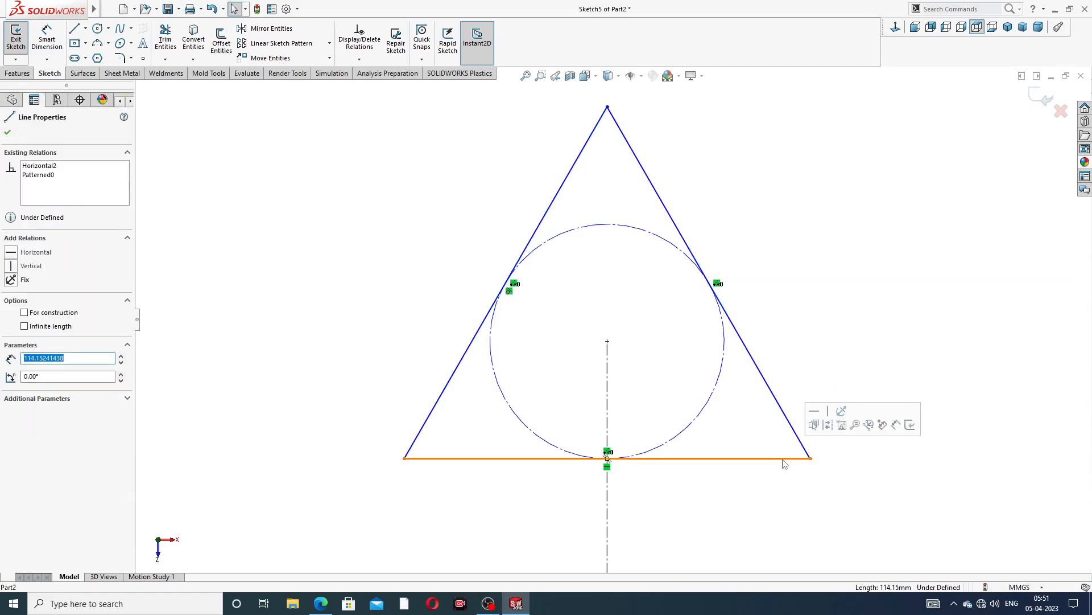
left_click(828, 425)
left_click(455, 370)
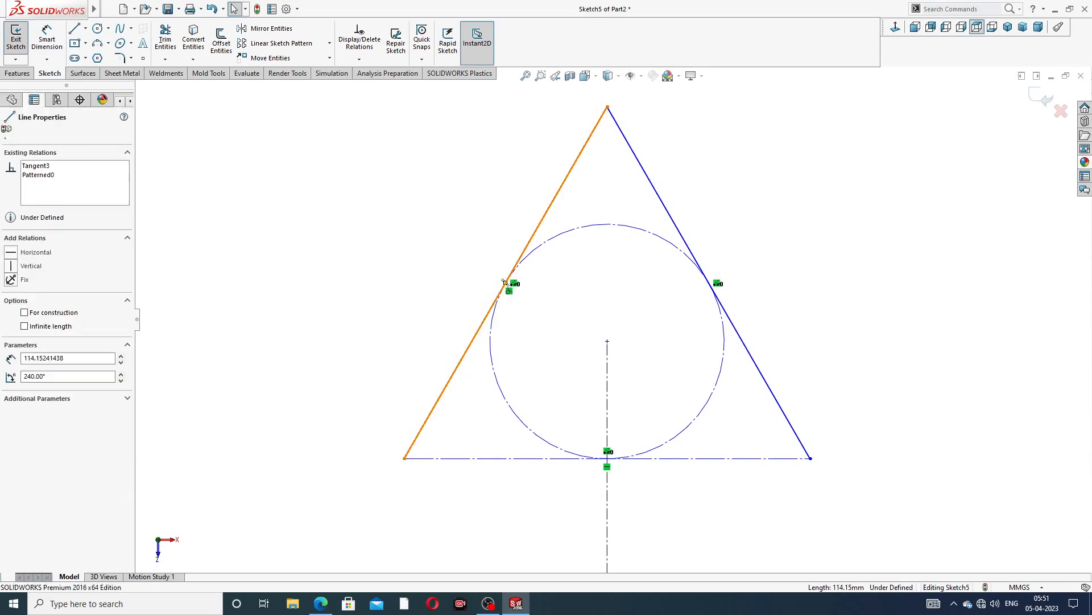
left_click(685, 231)
left_click(718, 187)
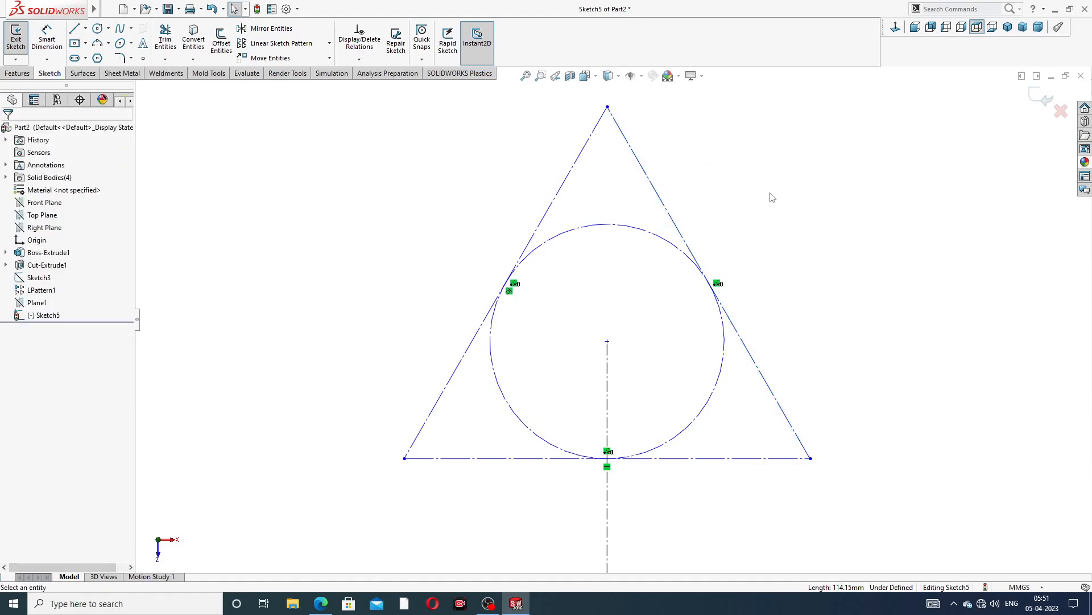
scroll(764, 201, "up", 3)
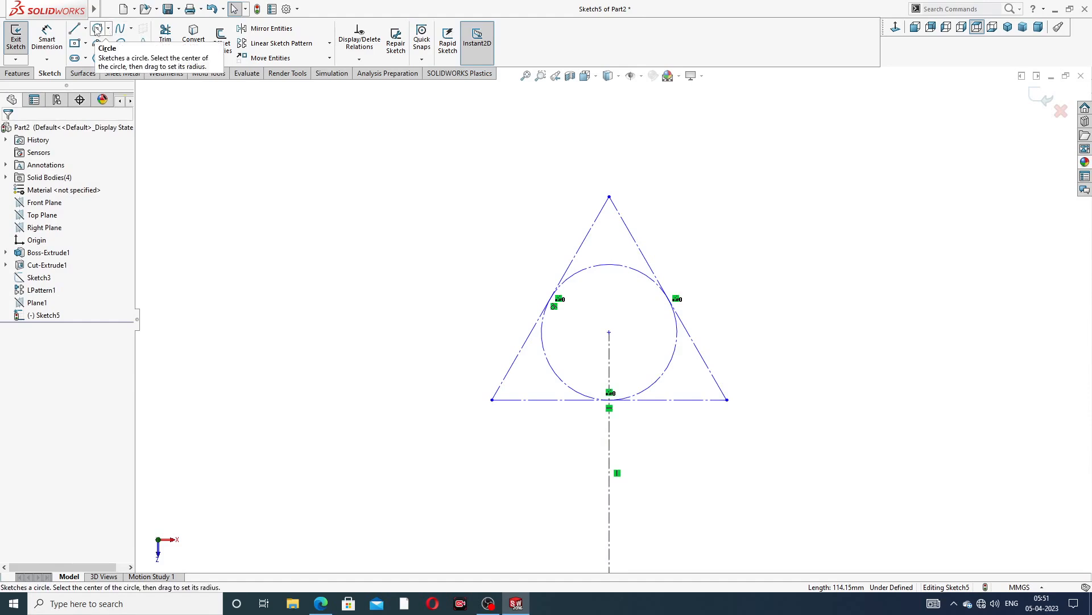
Draw a circle of about 28 mm radius at the triangle's centre, on the centreline's top endpoint
left_click(97, 28)
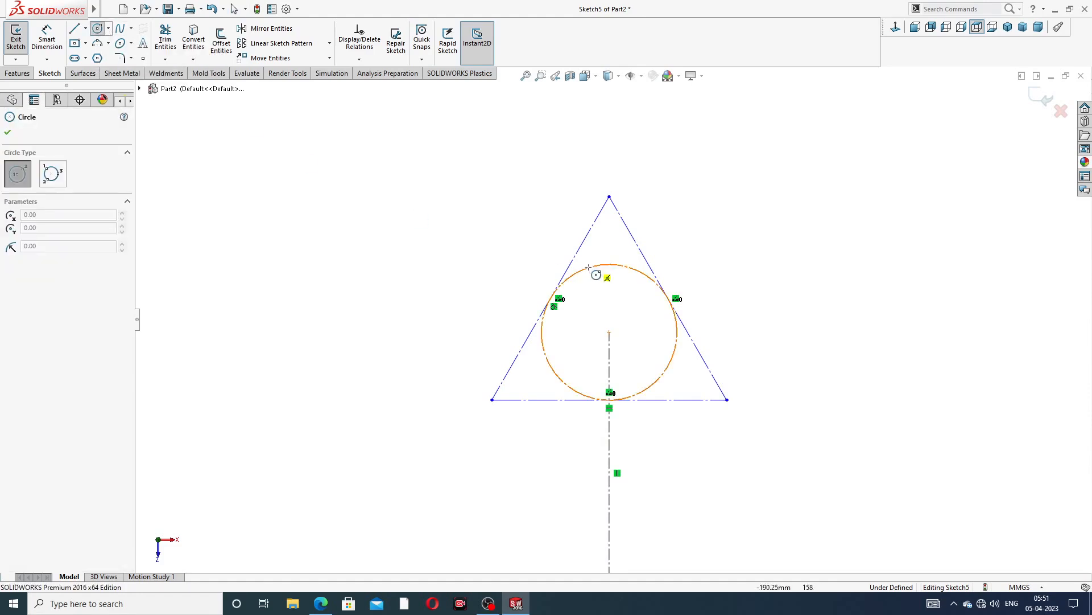
left_click(609, 333)
left_click(647, 293)
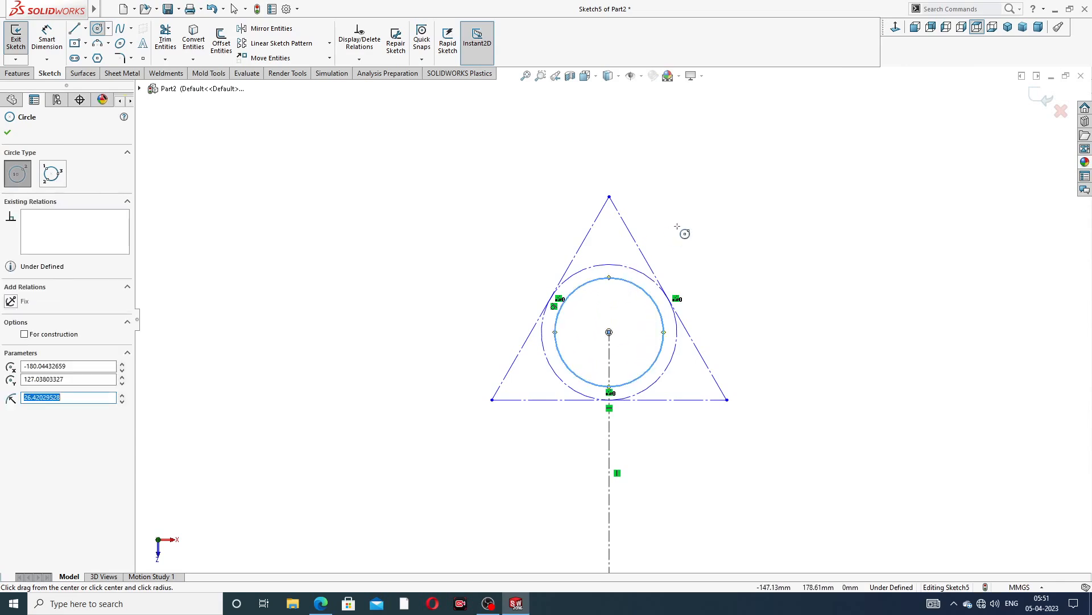
right_click(677, 227)
left_click(699, 233)
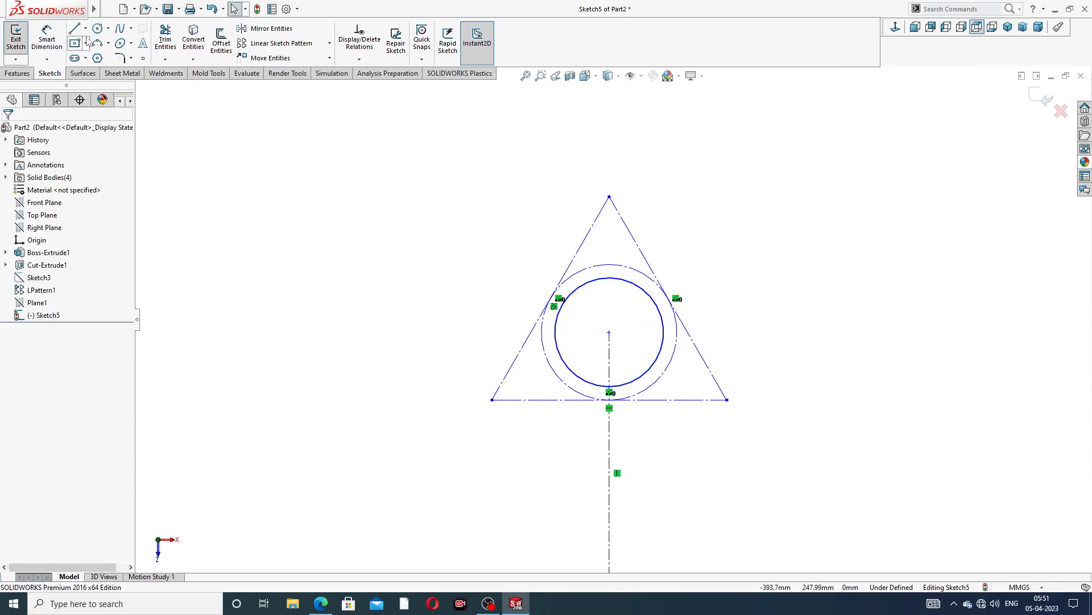
Draw two concentric circles, about 17 mm and 9 mm radius, centred on the triangle's top vertex
left_click(97, 28)
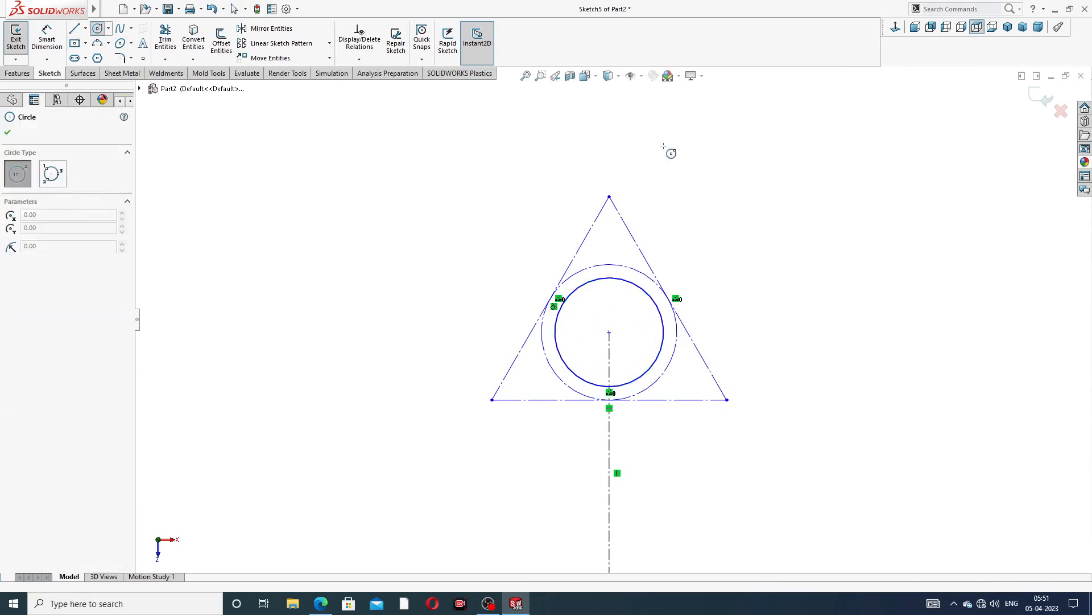
left_click(609, 197)
left_click(632, 221)
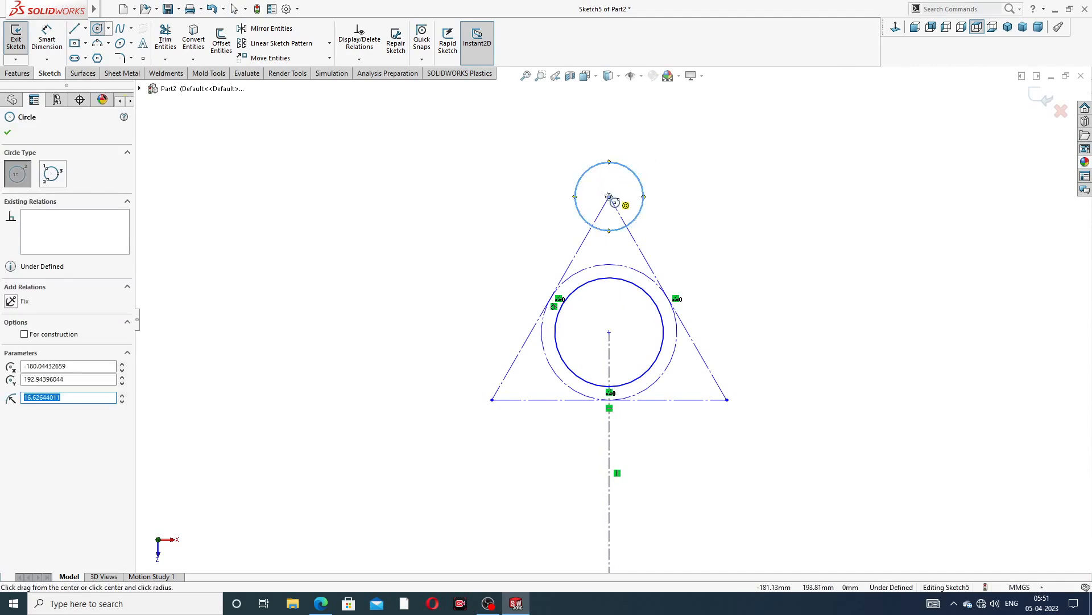
left_click(608, 197)
left_click(628, 197)
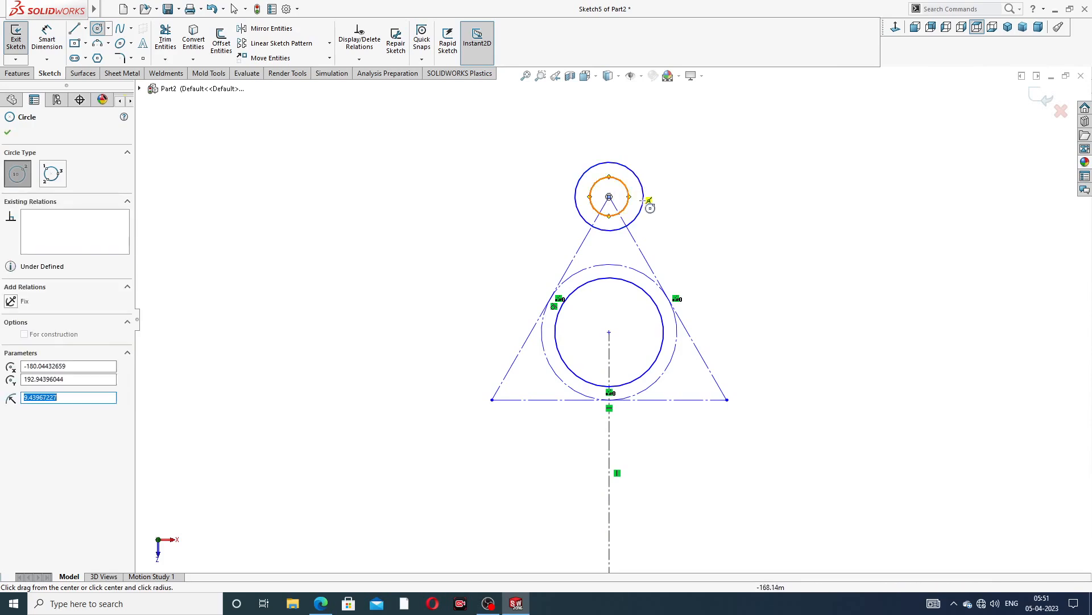
Draw two concentric circles, about 19 mm and 10 mm radius, centred on the triangle's lower right vertex
left_click(726, 399)
left_click(740, 362)
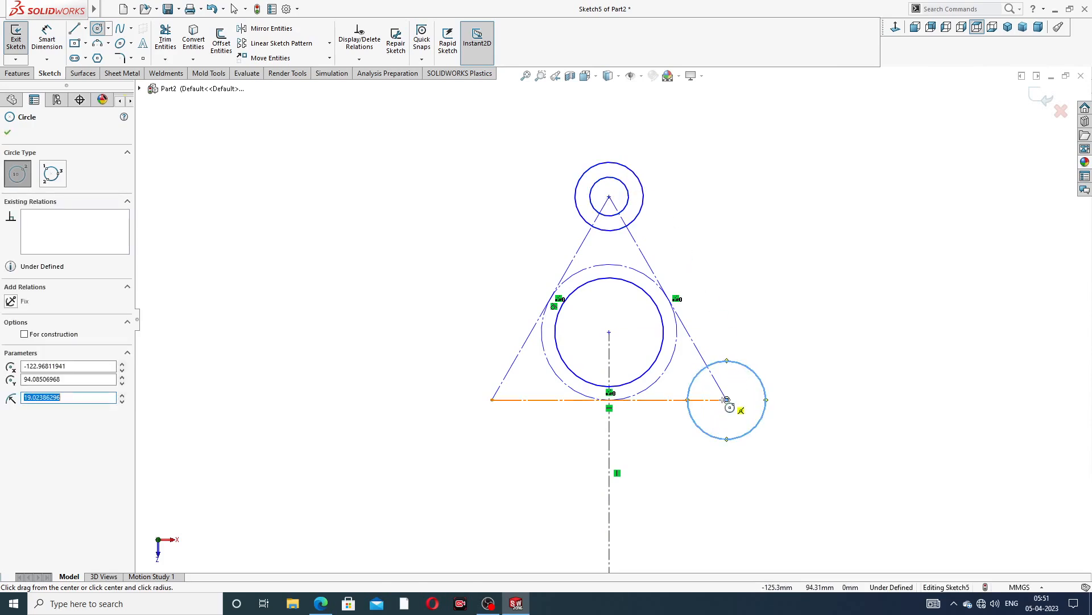
left_click(726, 400)
left_click(741, 386)
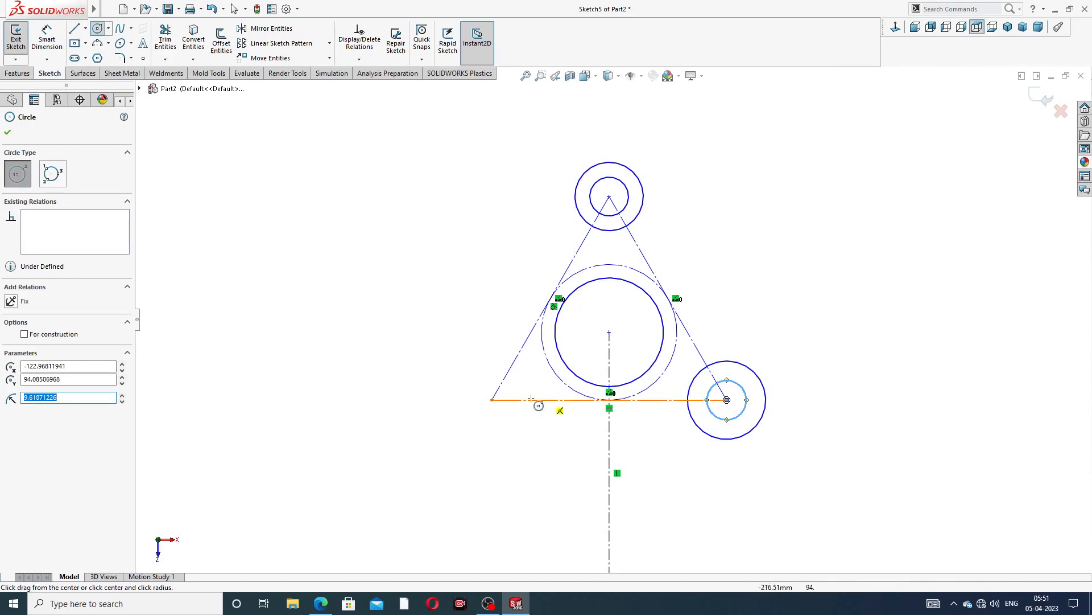
Draw two concentric circles, about 17 mm and 11 mm radius, centred on the triangle's lower left vertex
left_click(492, 399)
left_click(516, 374)
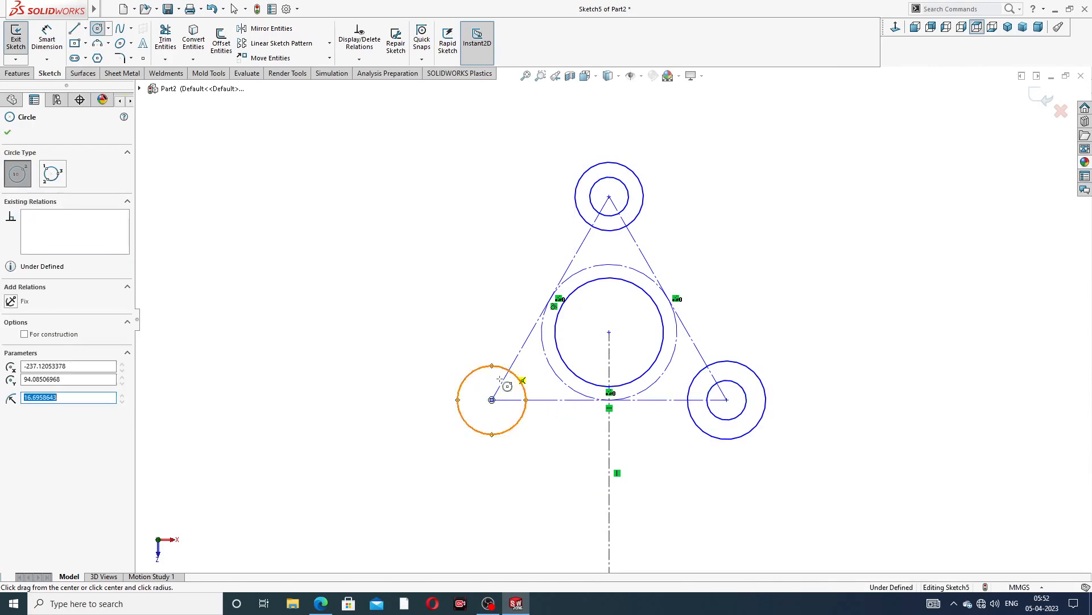
left_click(492, 399)
left_click(508, 383)
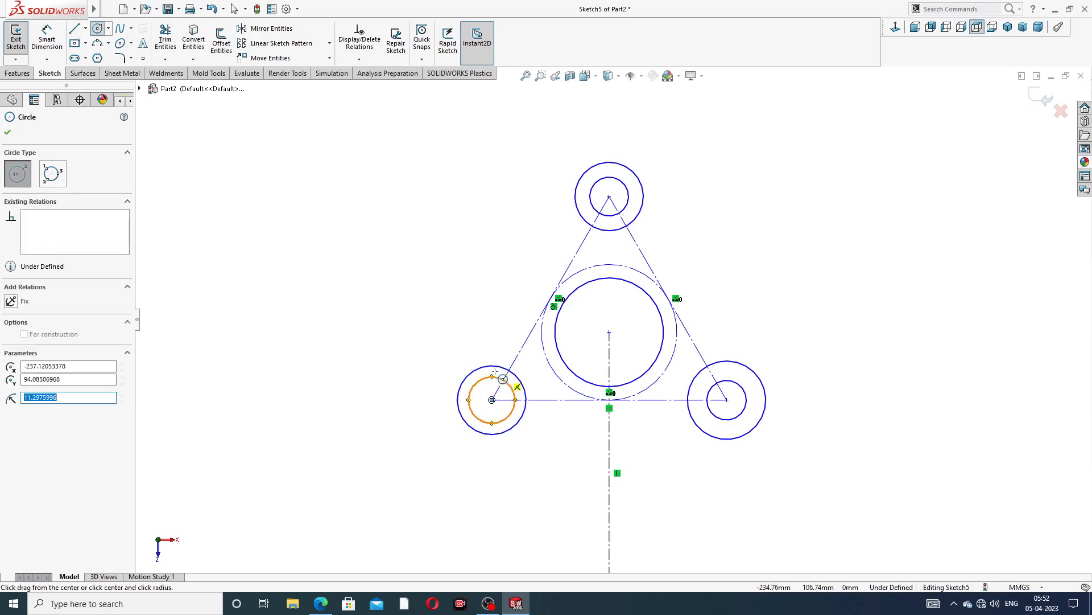
right_click(430, 165)
left_click(457, 173)
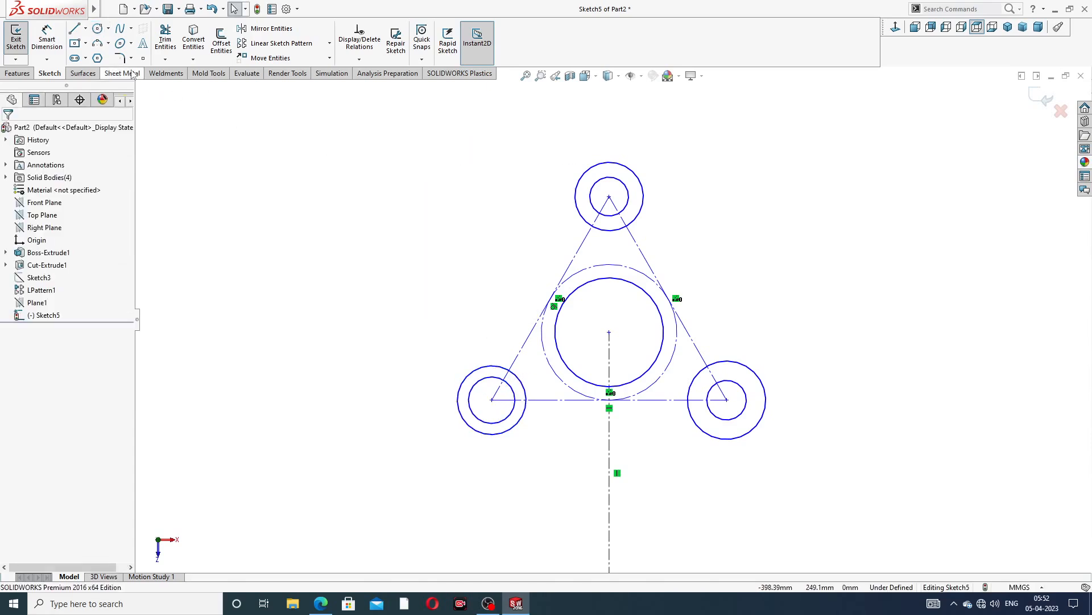
Draw a line about 40 mm long tangent to the left and top outer circles
left_click(74, 28)
left_click(461, 387)
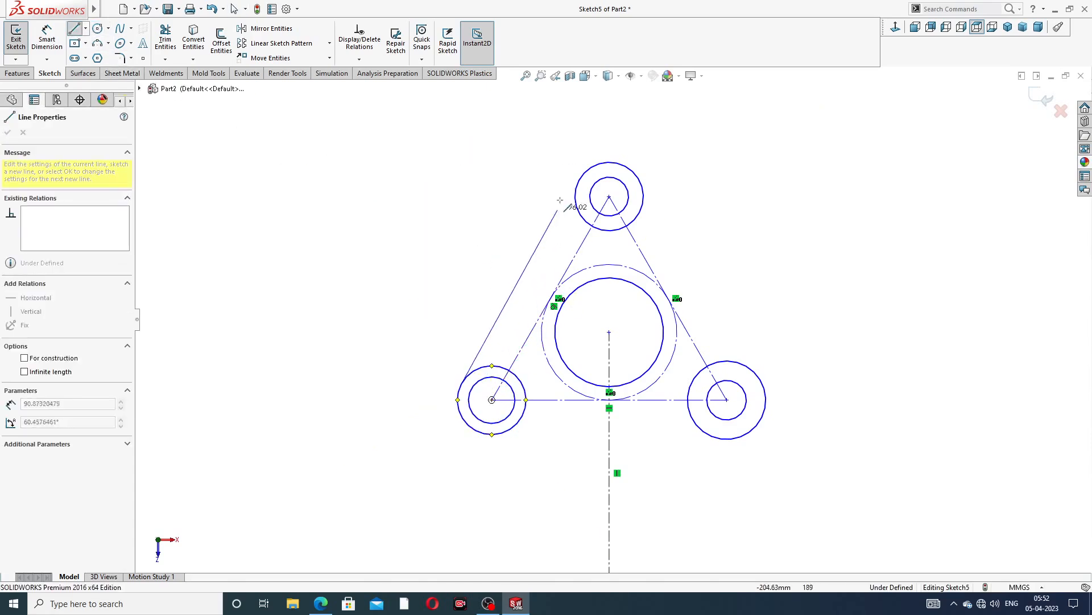
left_click(580, 180)
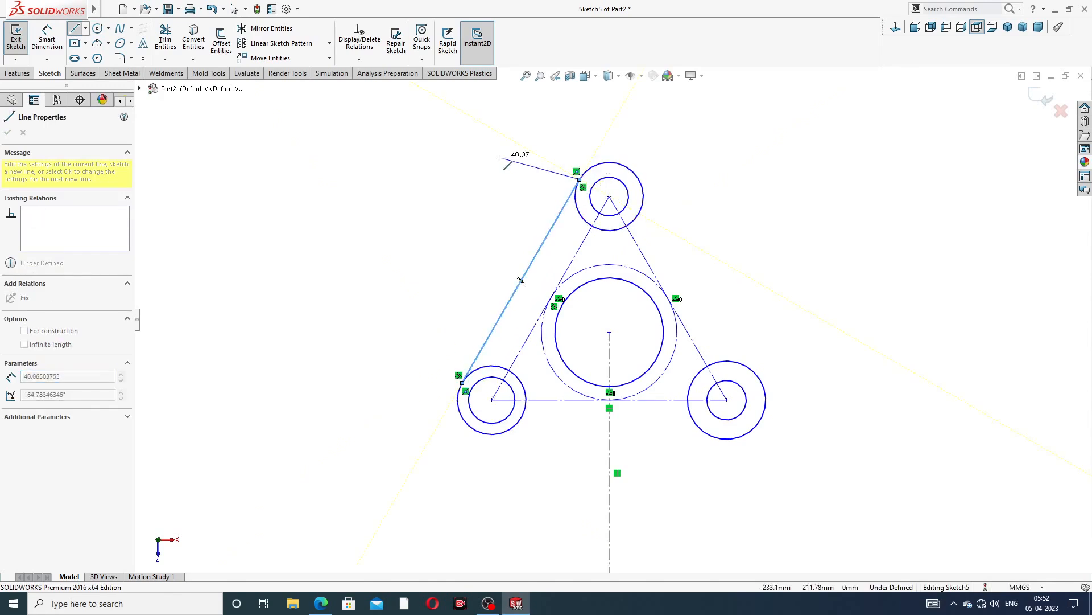
right_click(505, 163)
left_click(529, 170)
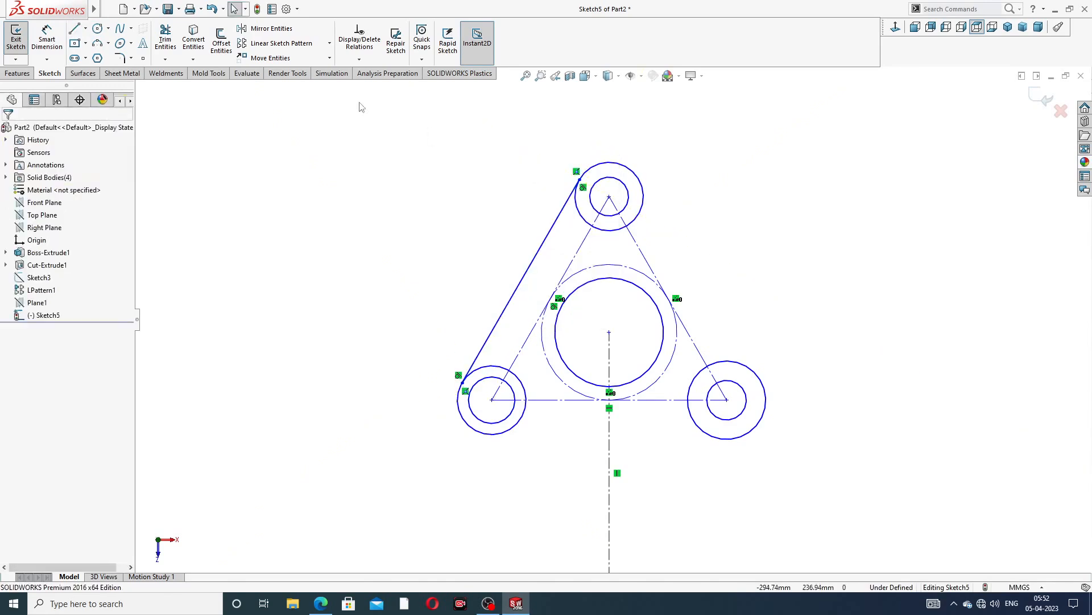
Draw a line about 103 mm long tangent to the top and lower right outer circles
left_click(74, 28)
left_click(639, 180)
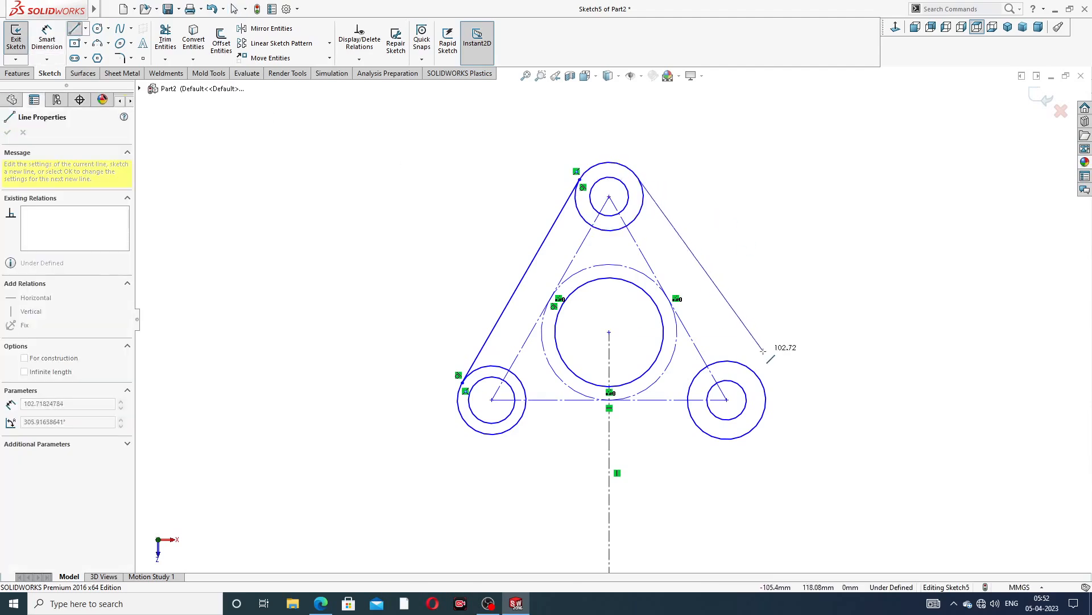
left_click(760, 378)
right_click(810, 310)
left_click(840, 318)
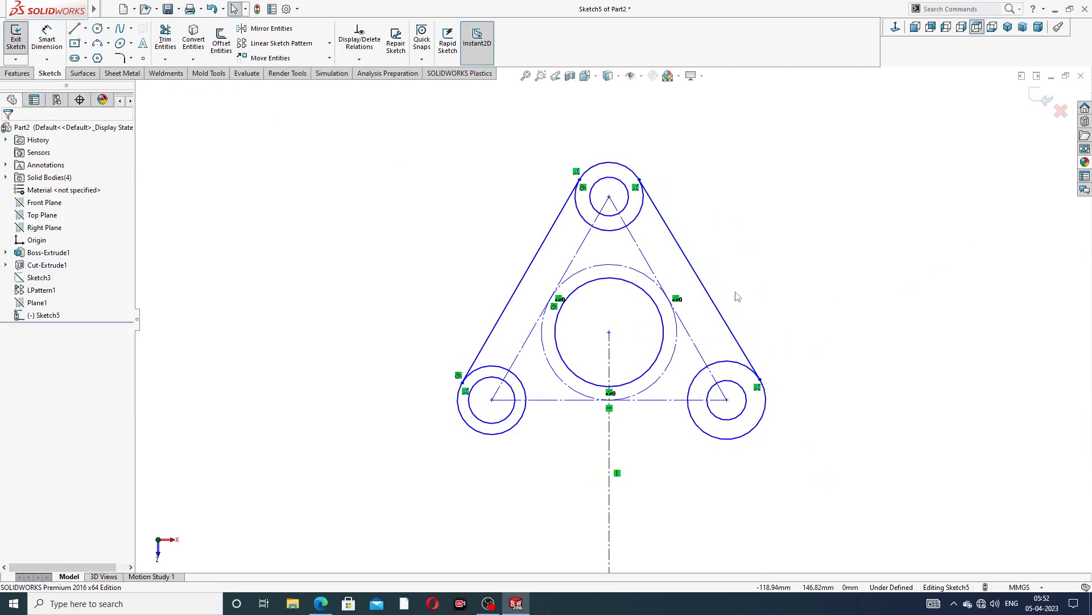
left_click(75, 29)
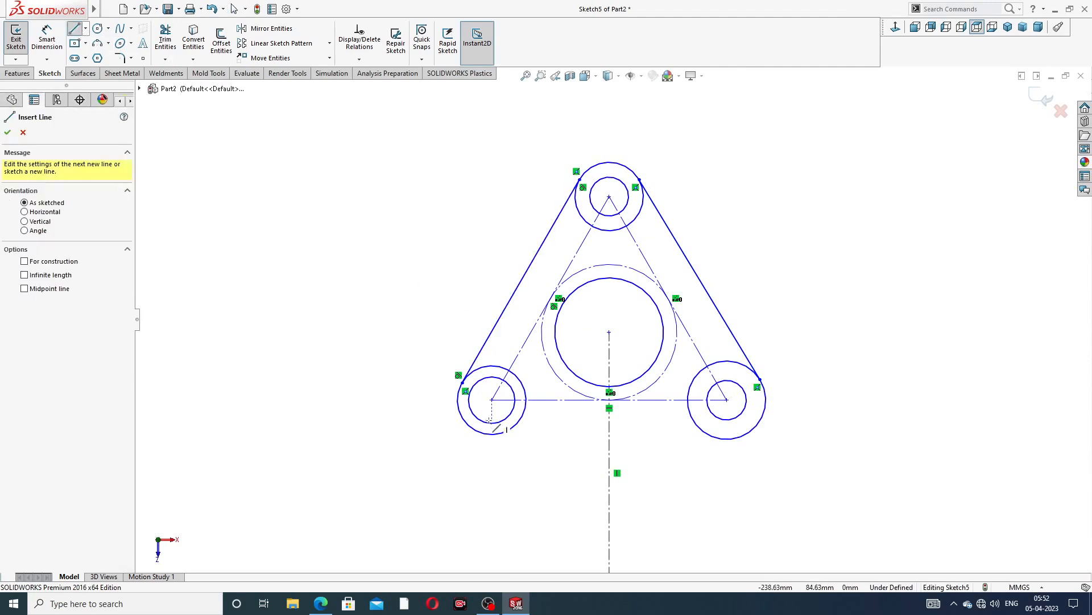
left_click(500, 433)
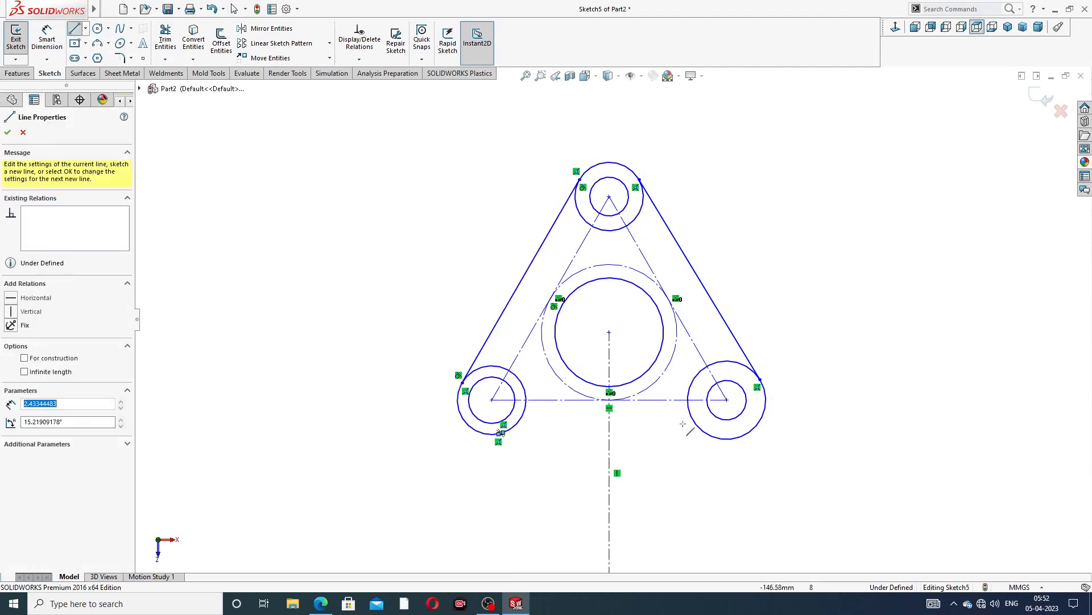
right_click(571, 442)
left_click(568, 442)
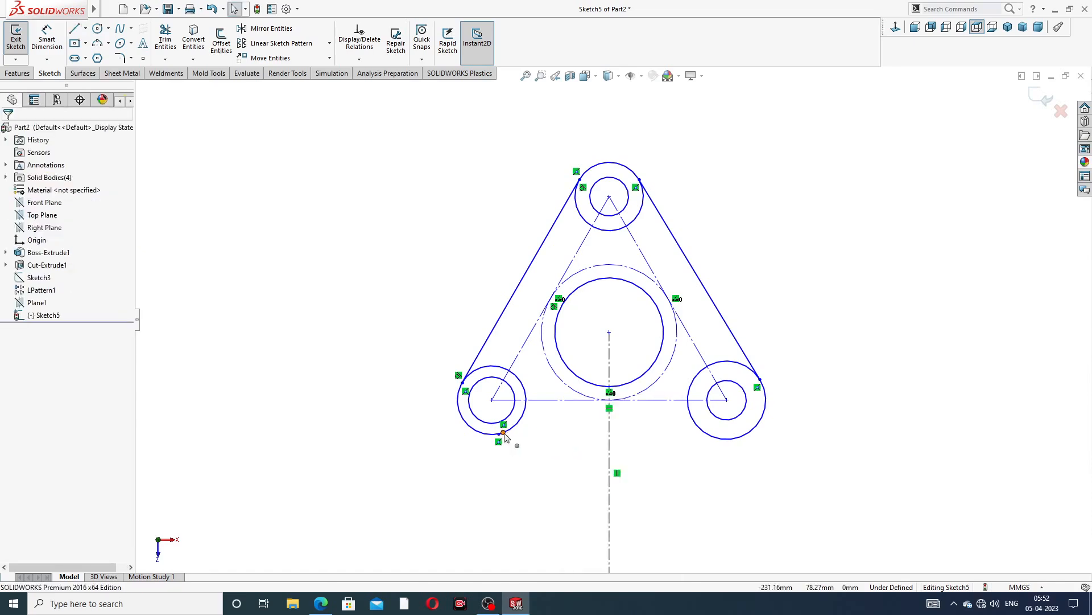
left_click_drag(504, 433, 533, 438)
scroll(529, 455, "down", 5)
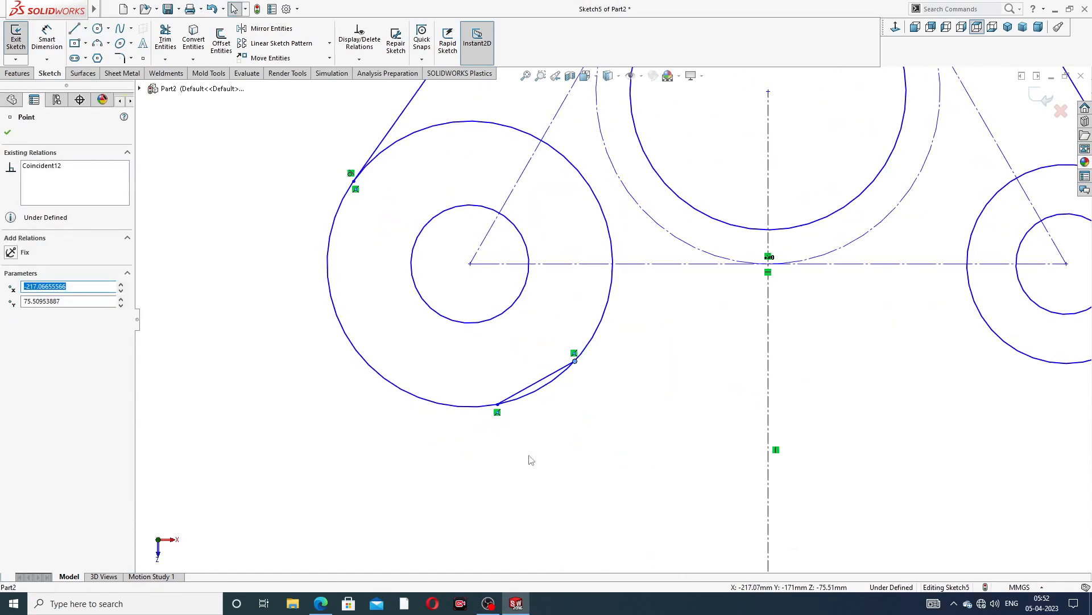
left_click(538, 383)
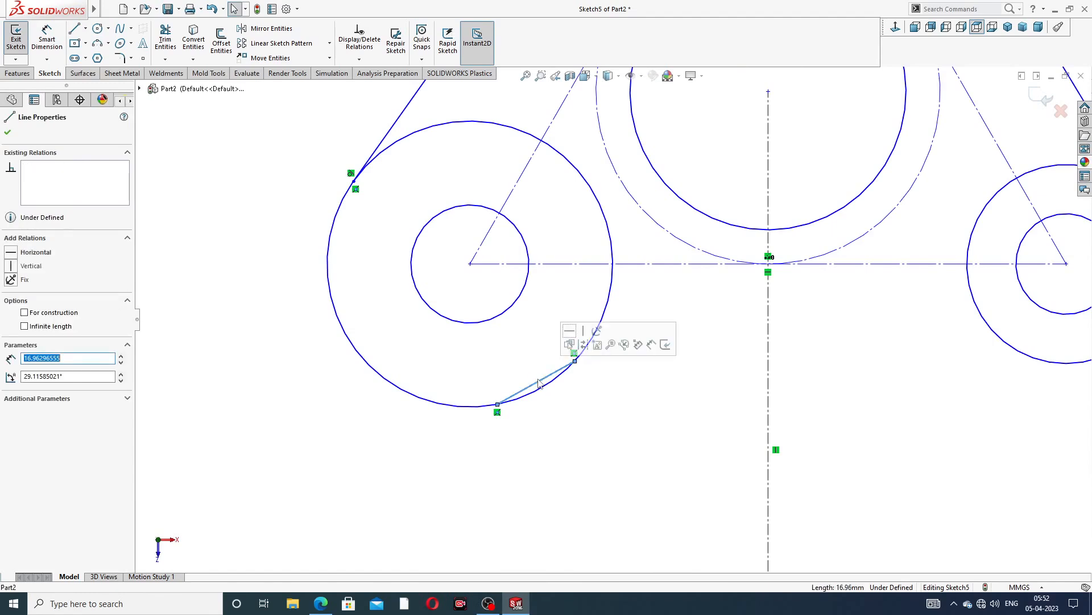
key("Delete")
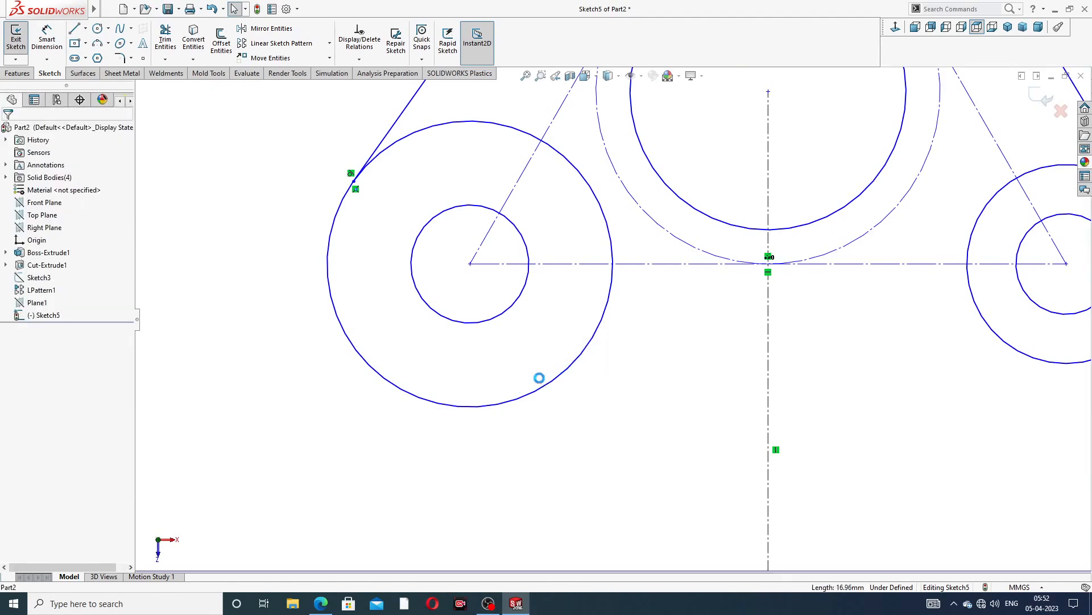
left_click(75, 29)
scroll(589, 311, "up", 3)
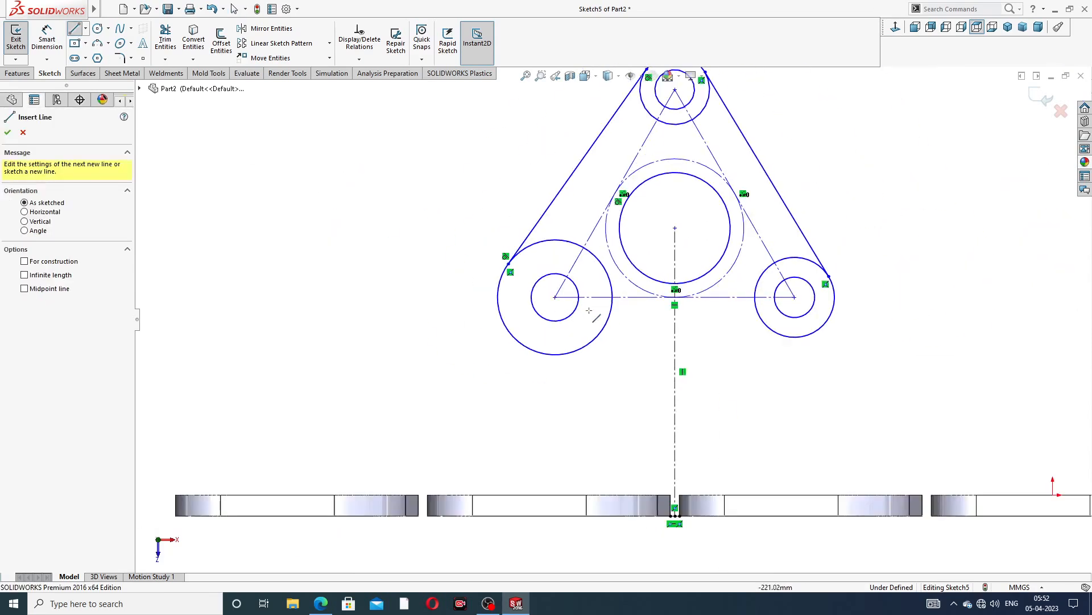
left_click(583, 356)
left_click(795, 338)
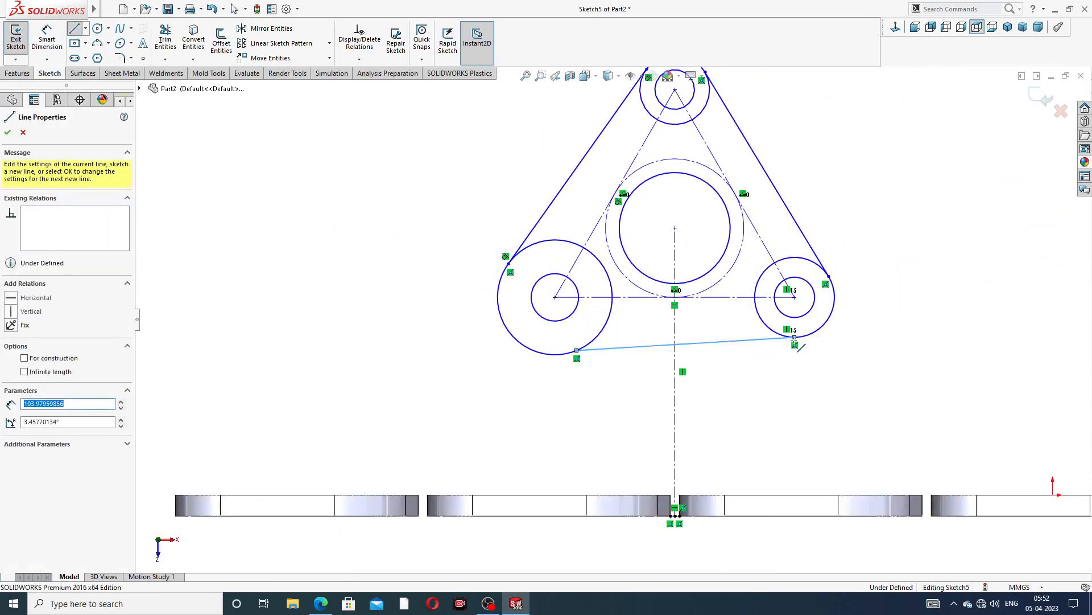
right_click(863, 250)
left_click(881, 301)
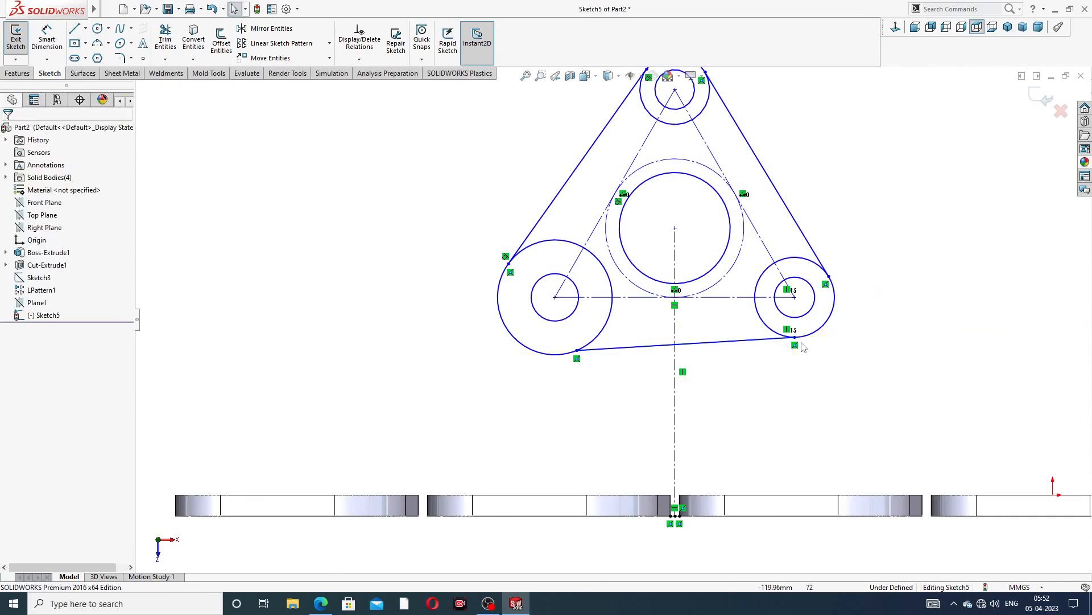
left_click(759, 343)
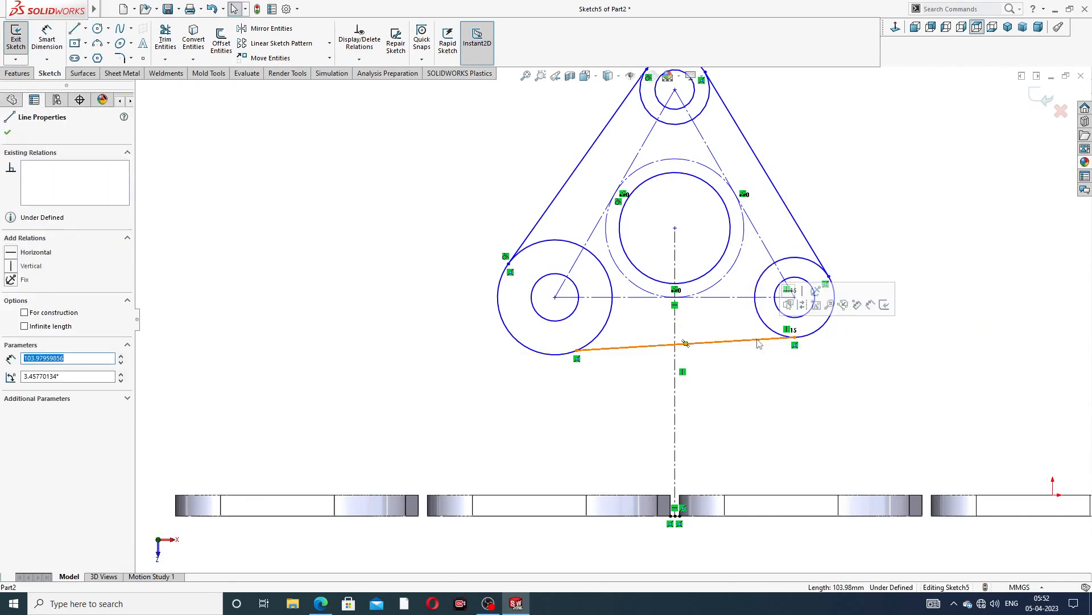
key("Delete")
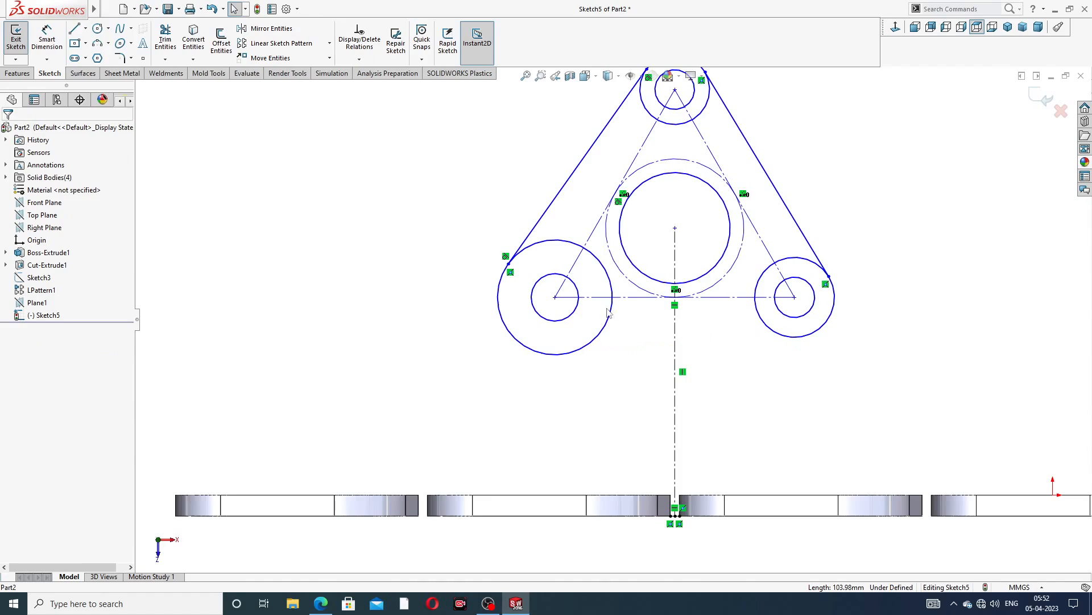
Draw a bottom line across from the lower left outer circle to the lower right outer circle
left_click(74, 30)
left_click(556, 355)
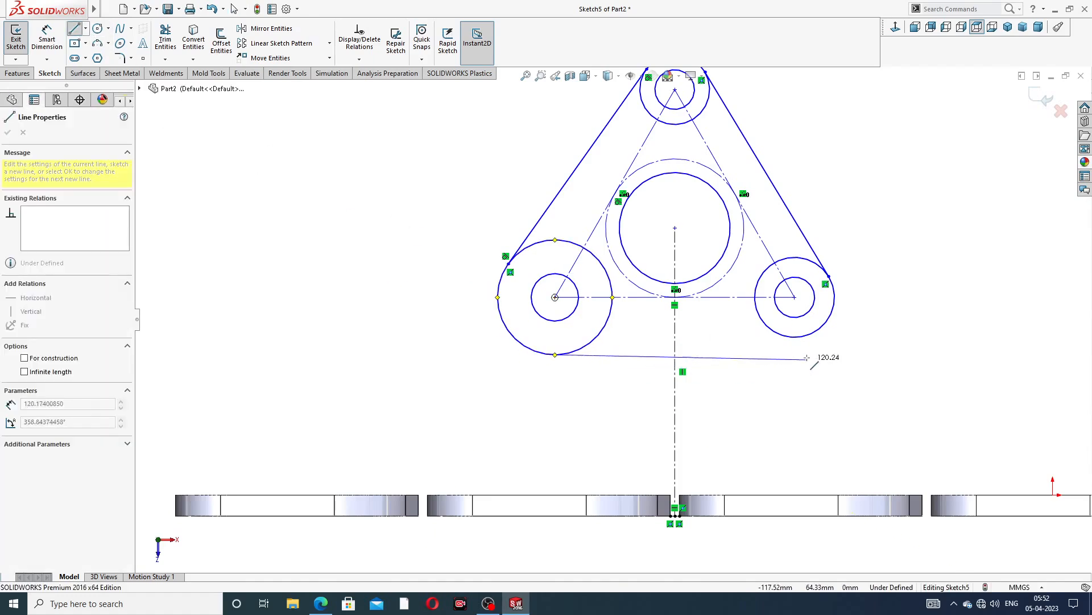
left_click(823, 344)
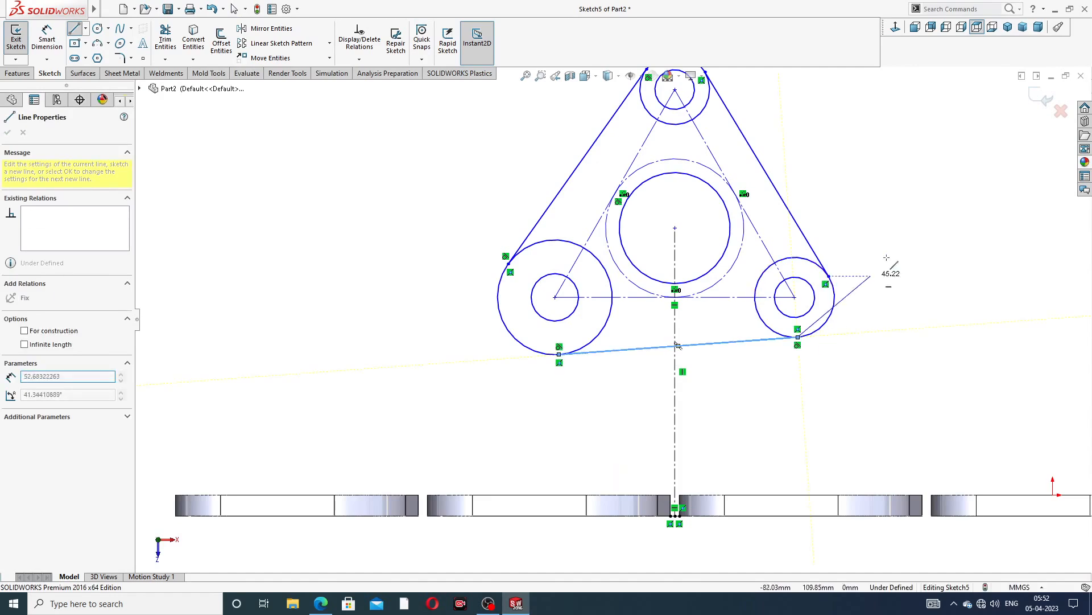
right_click(888, 259)
left_click(896, 267)
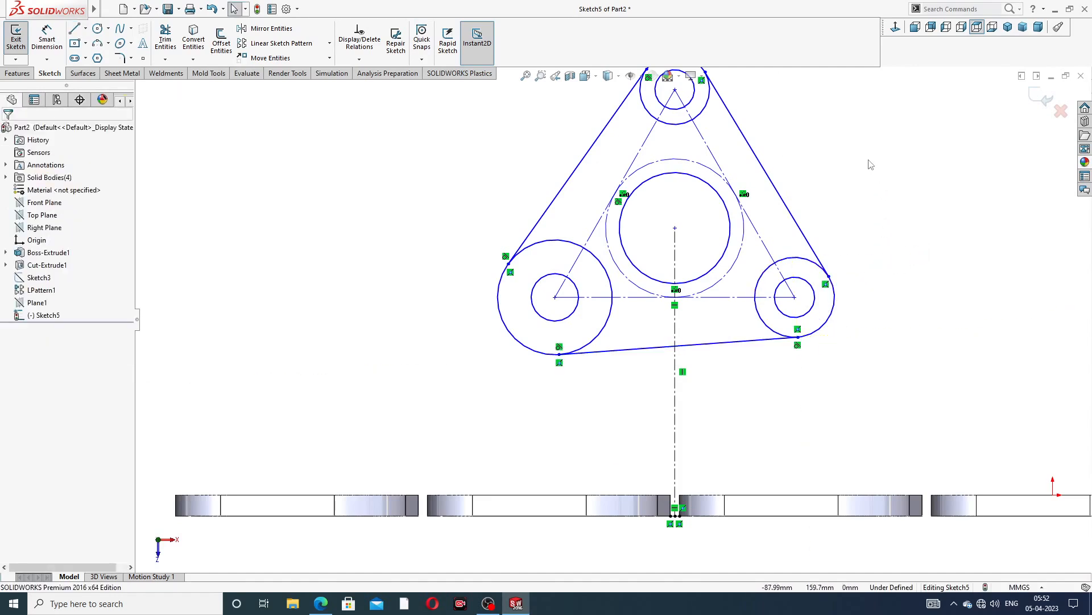
key("z")
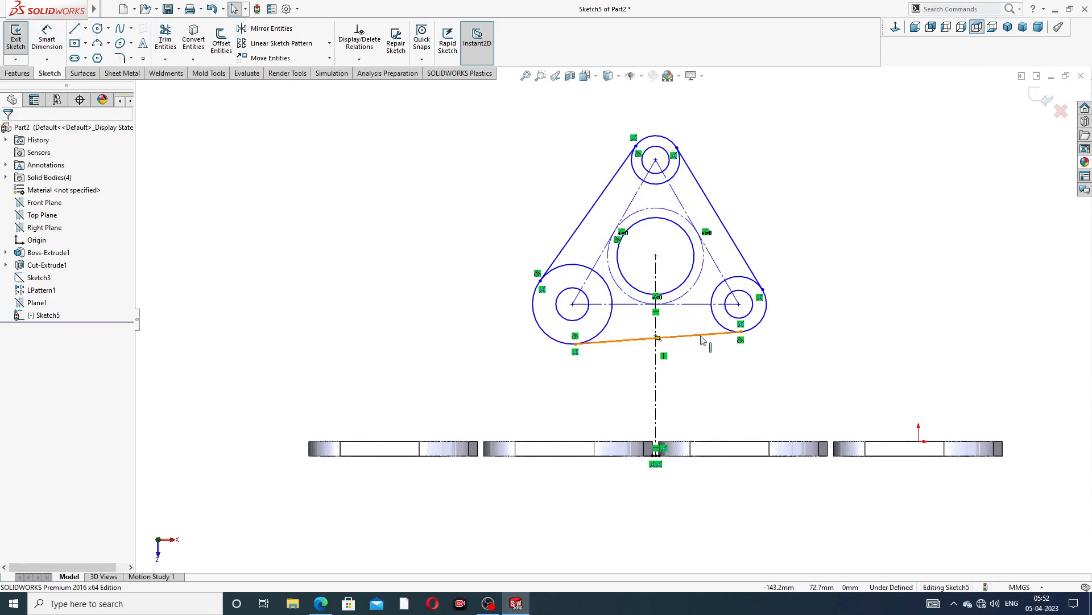
Make the bottom line tangent to the lower left and lower right outer circles
left_click(614, 343)
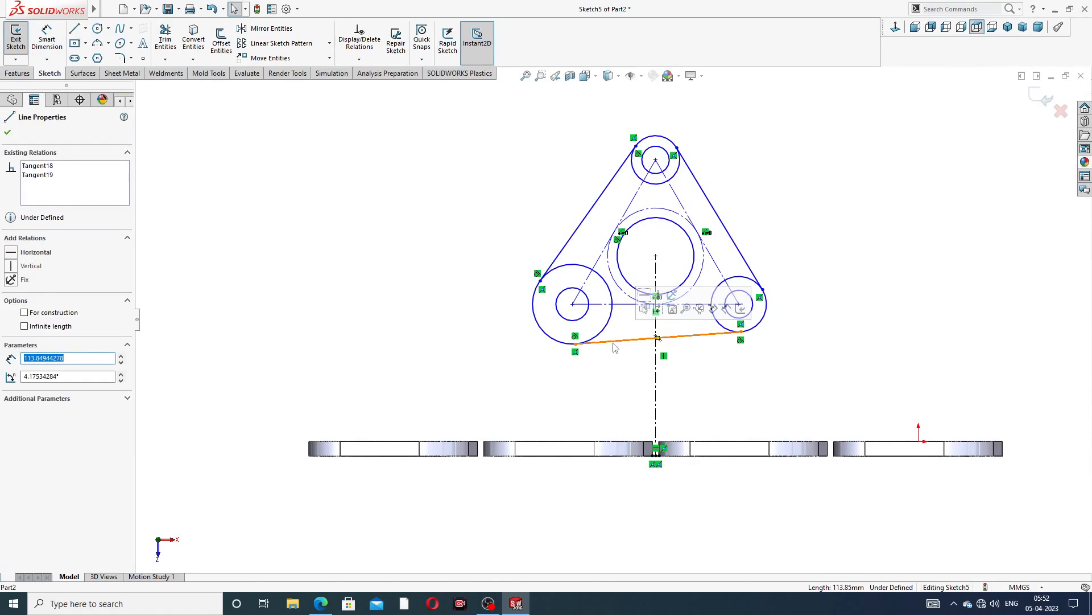
left_click(601, 333, "ctrl")
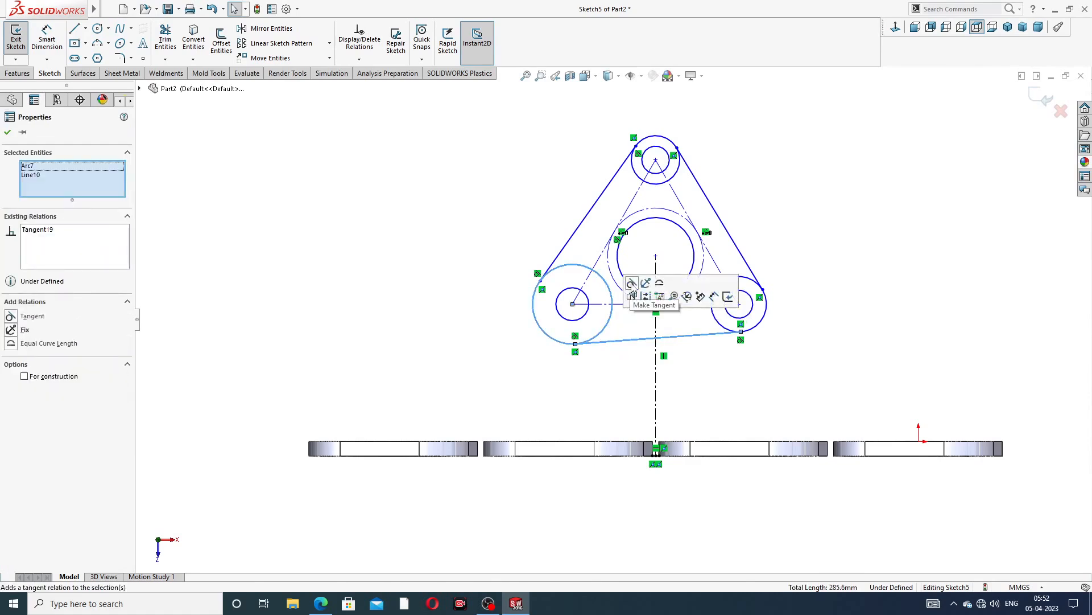
left_click(719, 356)
left_click(720, 332)
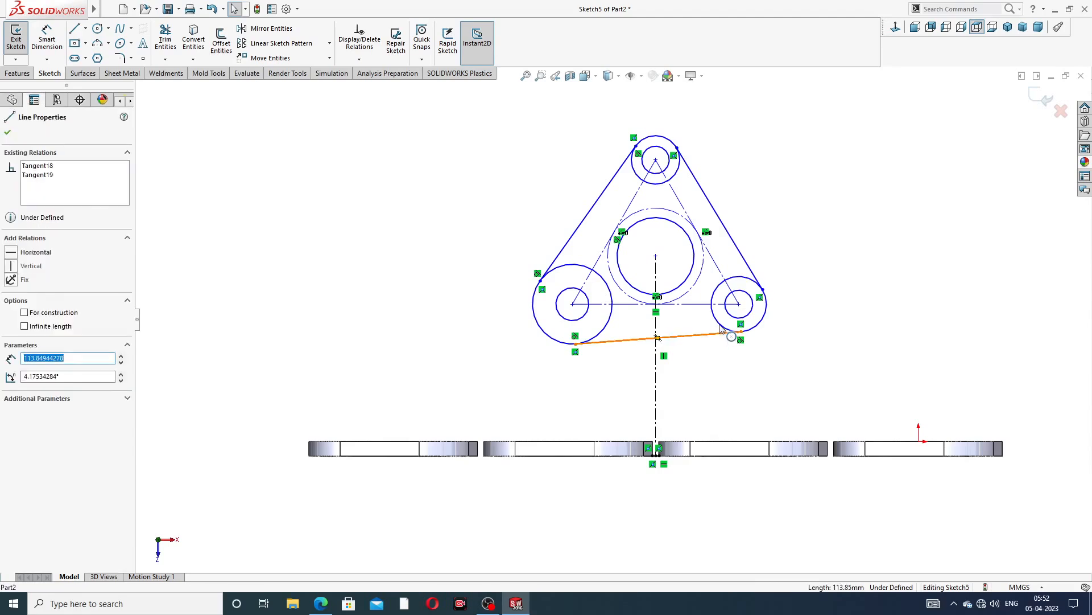
left_click(723, 325, "ctrl")
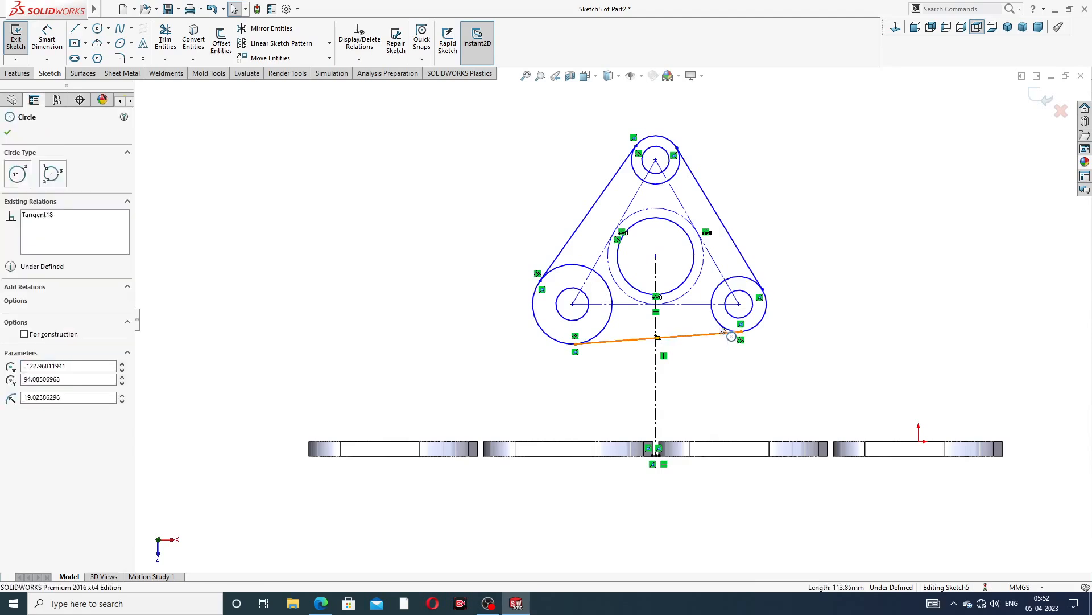
left_click(790, 233)
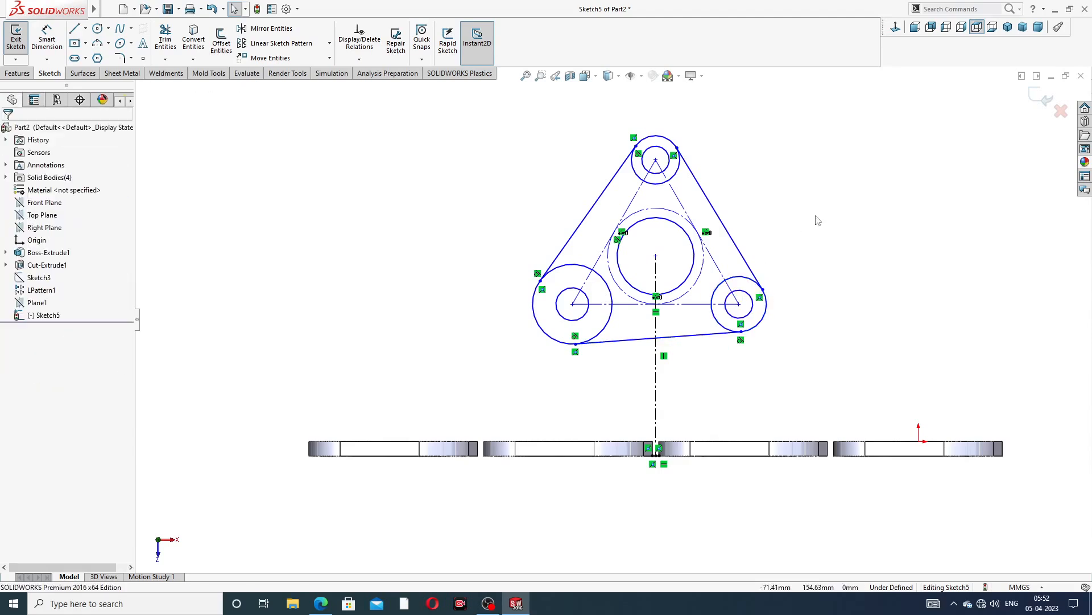
Make the three inner bolt-hole circles equal in size
left_click(669, 172)
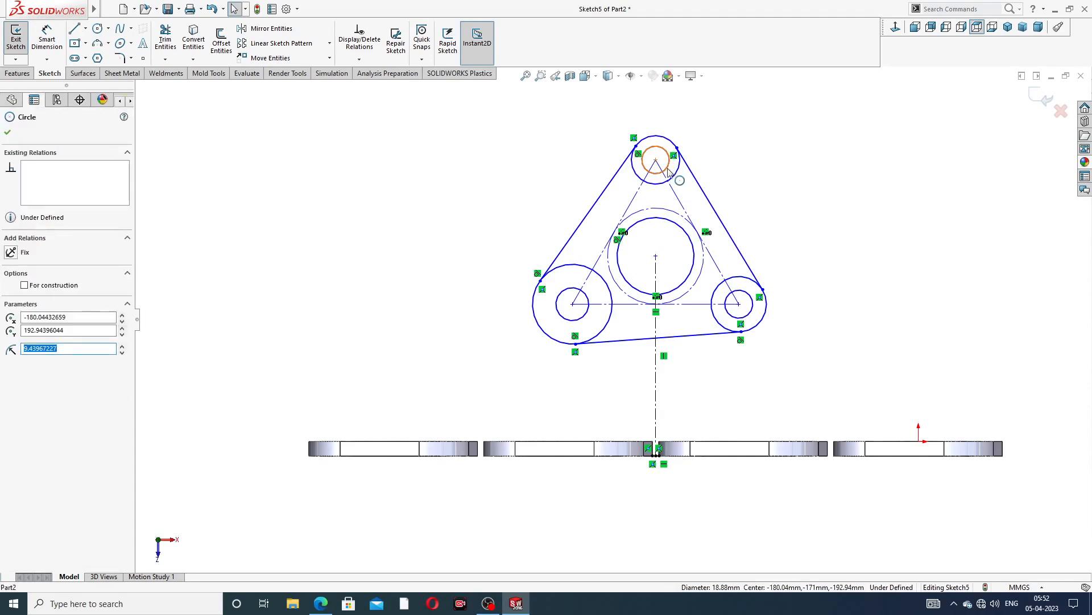
left_click(590, 300, "ctrl")
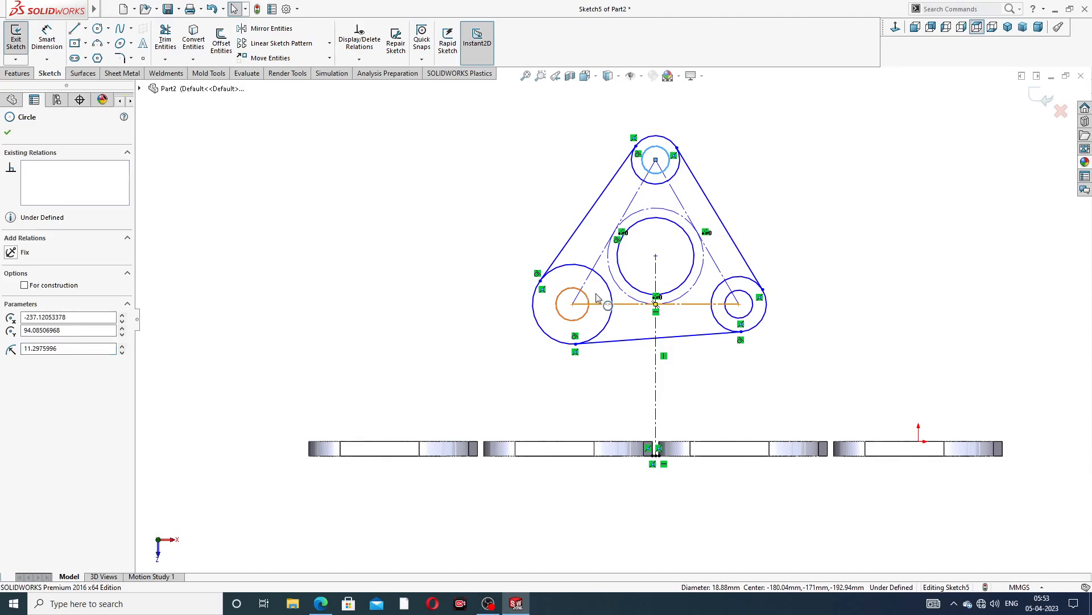
left_click(735, 302, "ctrl")
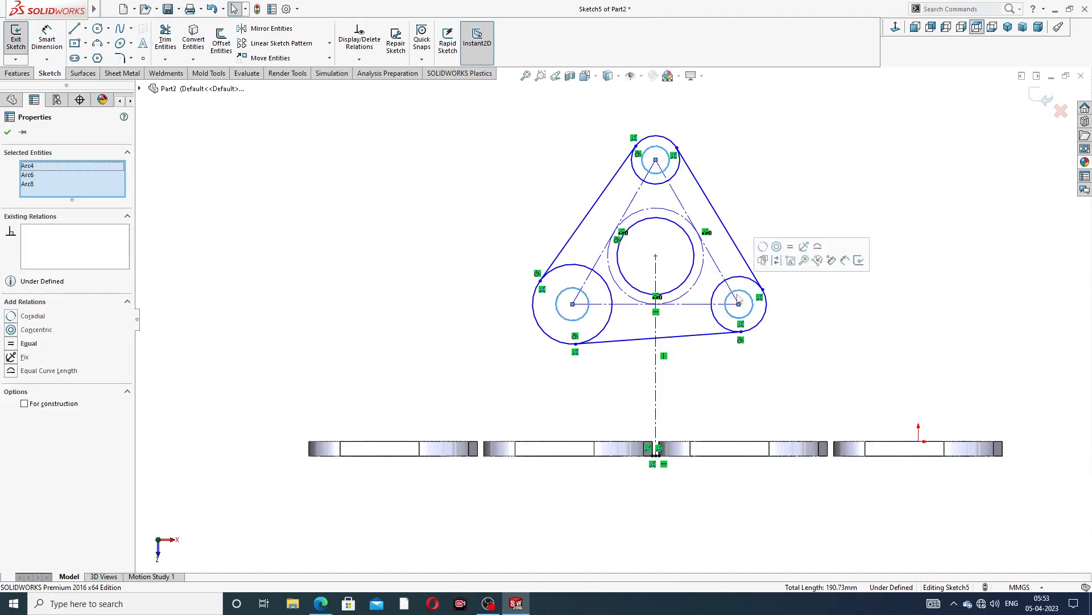
left_click(797, 253)
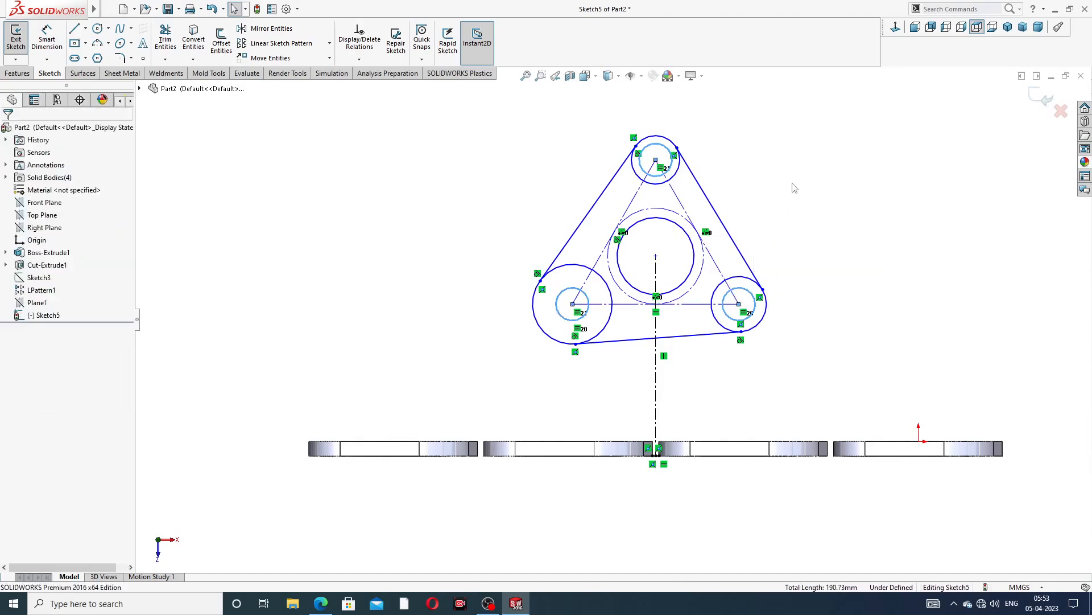
Make the three outer circles around the bolt holes equal in size
left_click(582, 268)
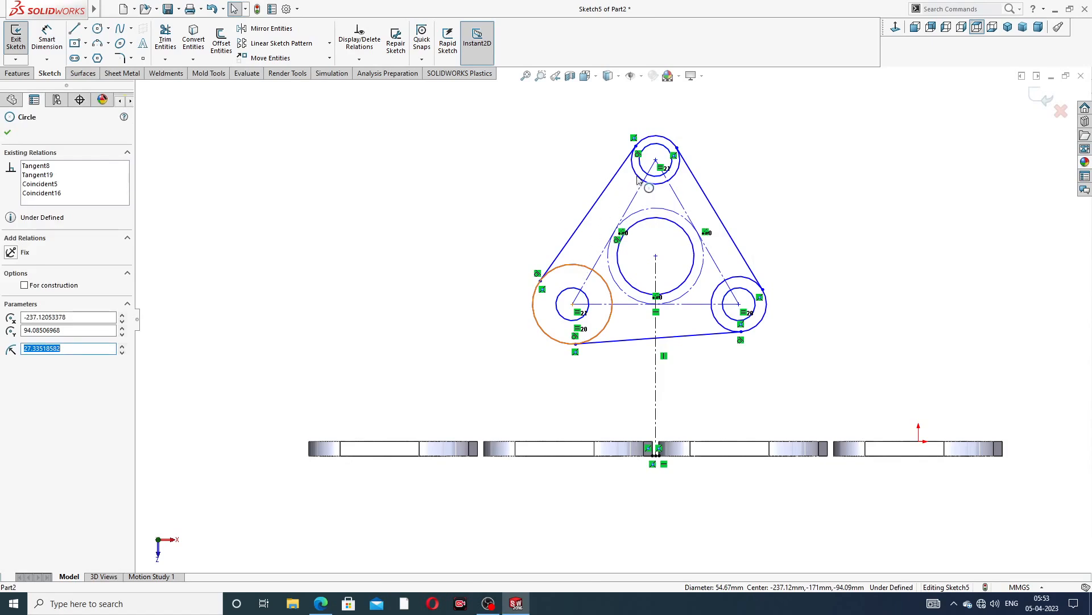
left_click(775, 150)
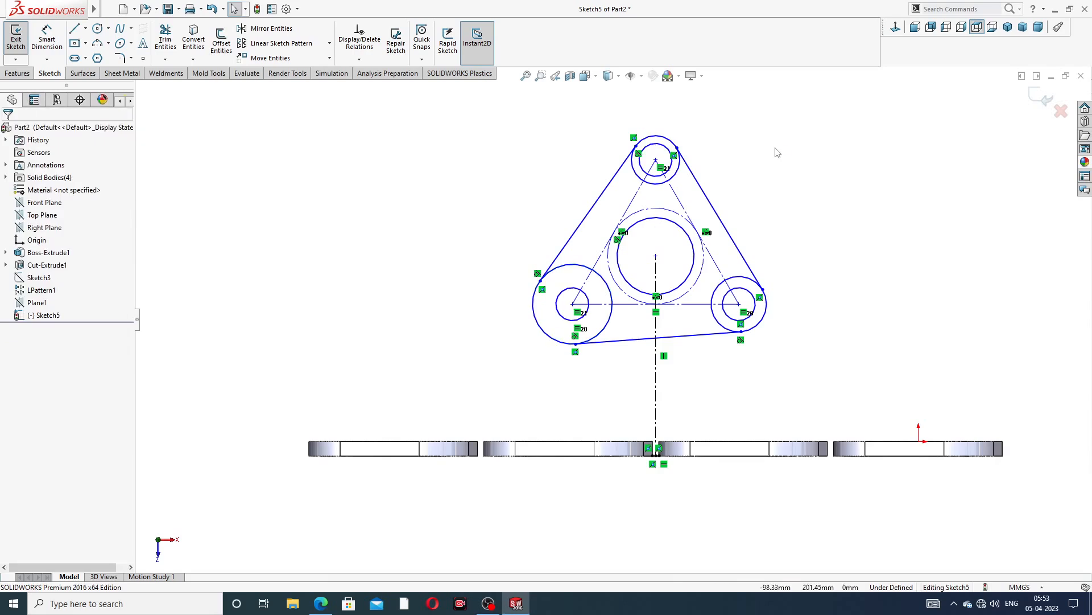
left_click(576, 265)
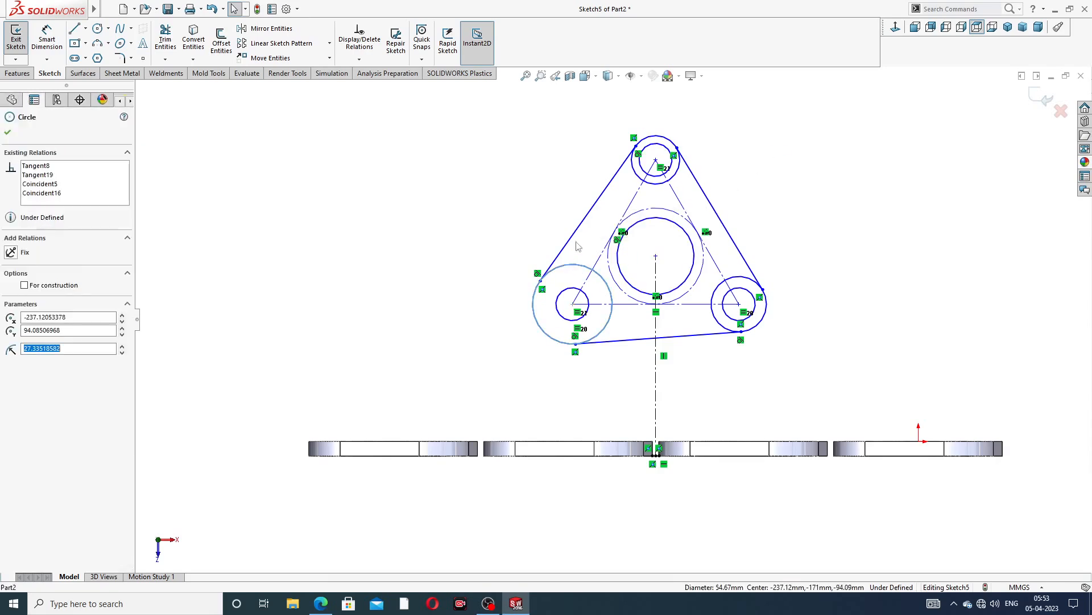
left_click(642, 173, "ctrl")
left_click(740, 278, "ctrl")
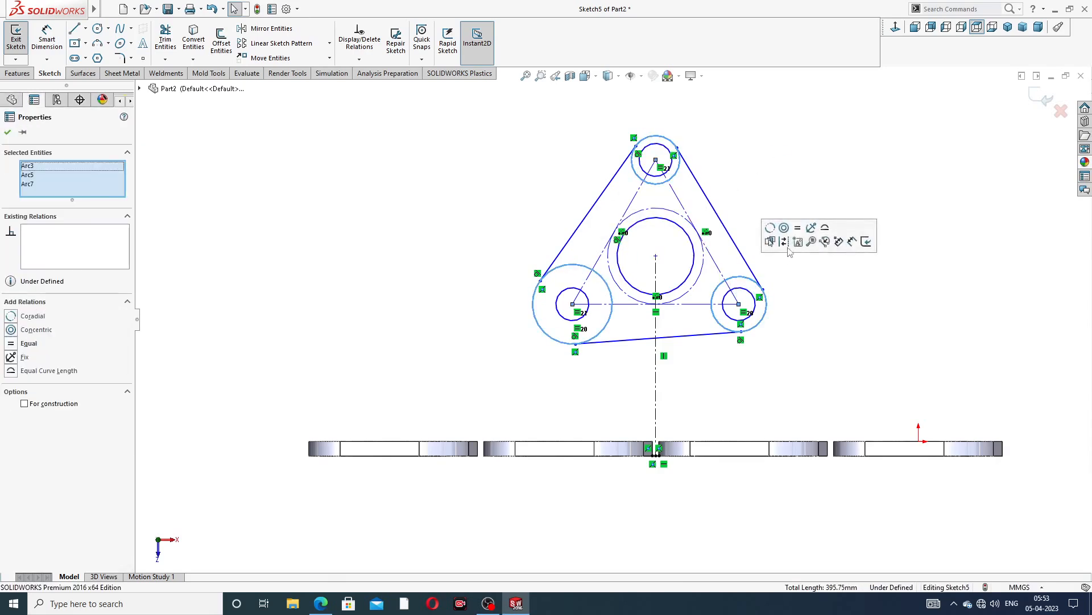
left_click(800, 238)
left_click(812, 163)
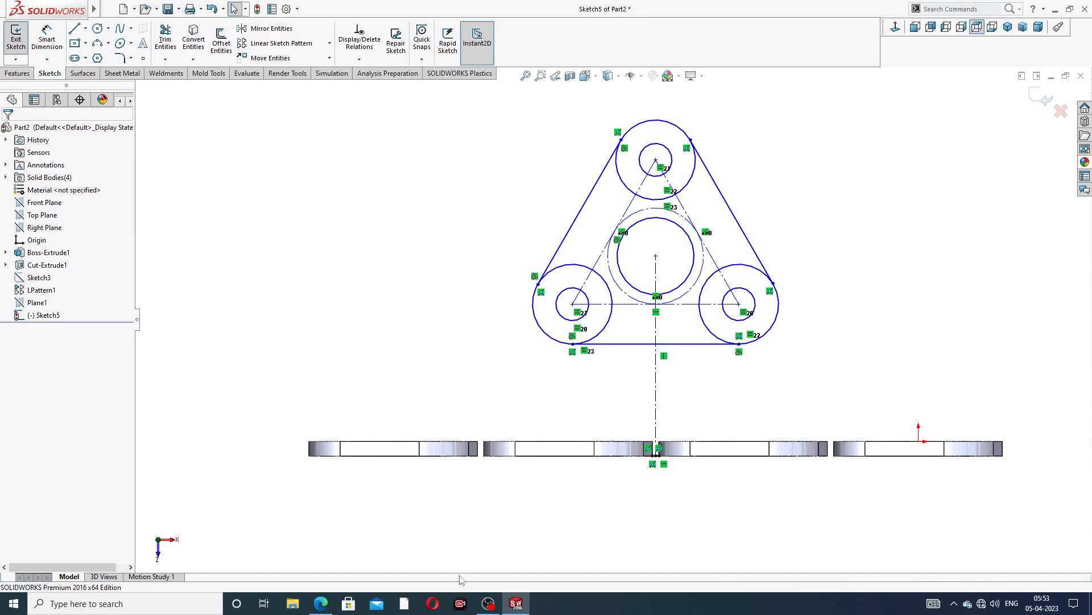
Dimension the height from the flange's bottom midpoint up to the sketch's central circle centre as 130 mm
left_click(321, 605)
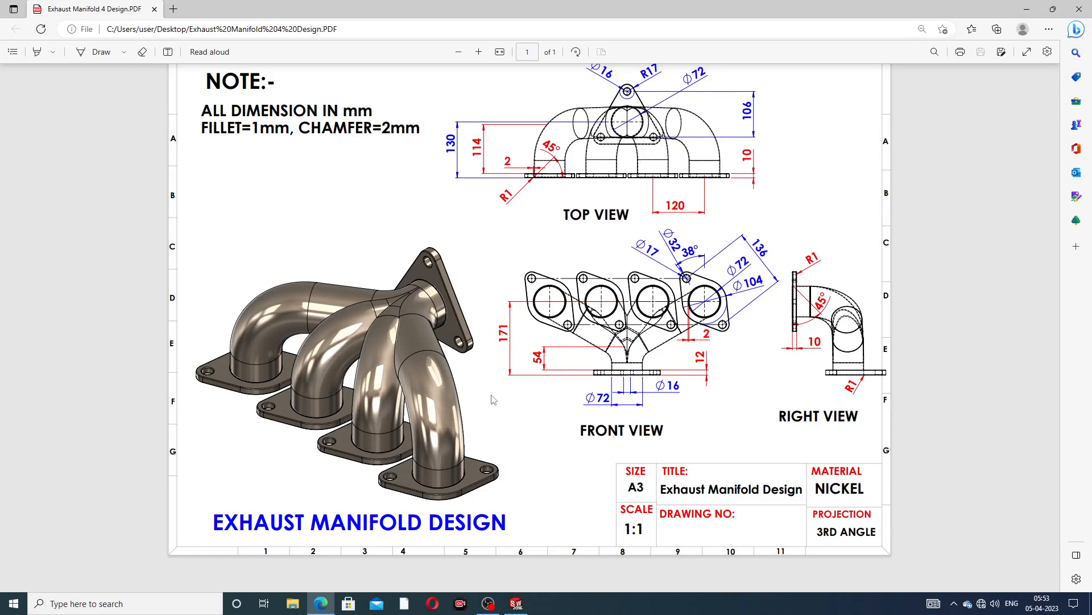
left_click(321, 603)
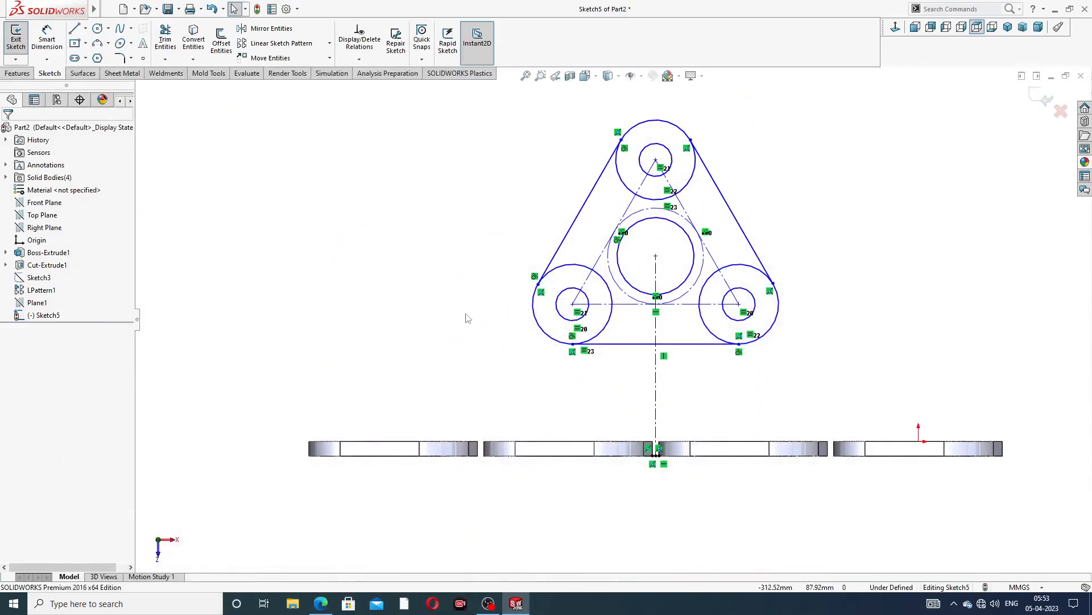
left_click(46, 39)
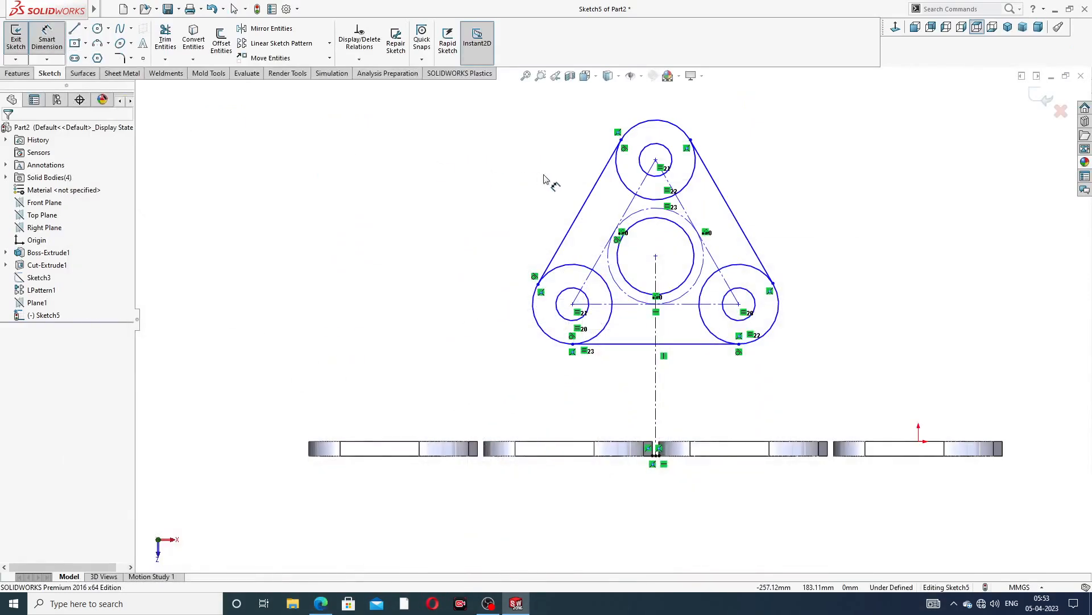
left_click(655, 257)
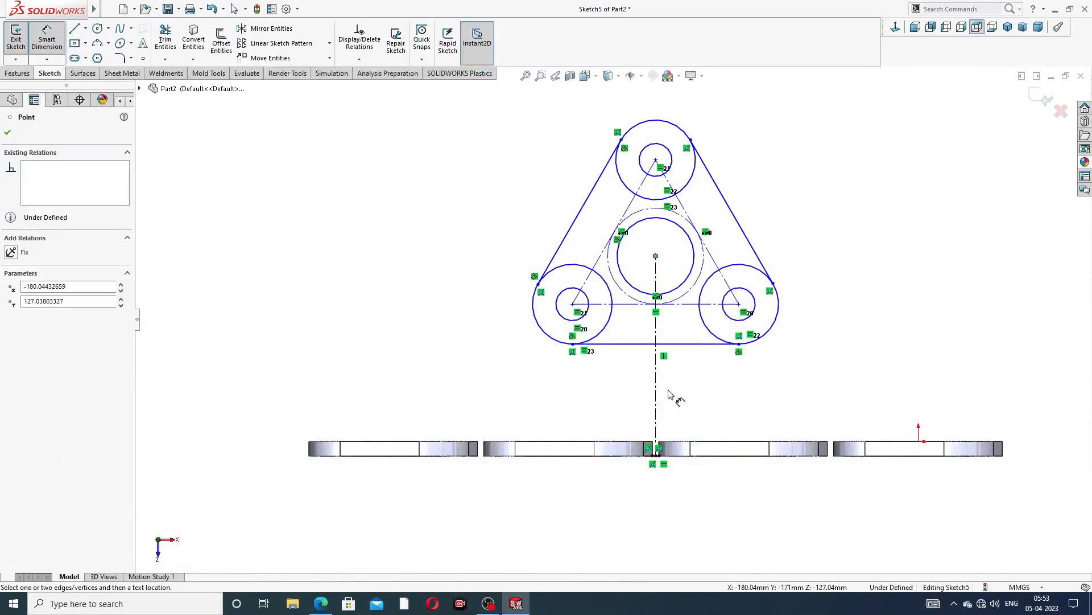
scroll(658, 453, "down", 3)
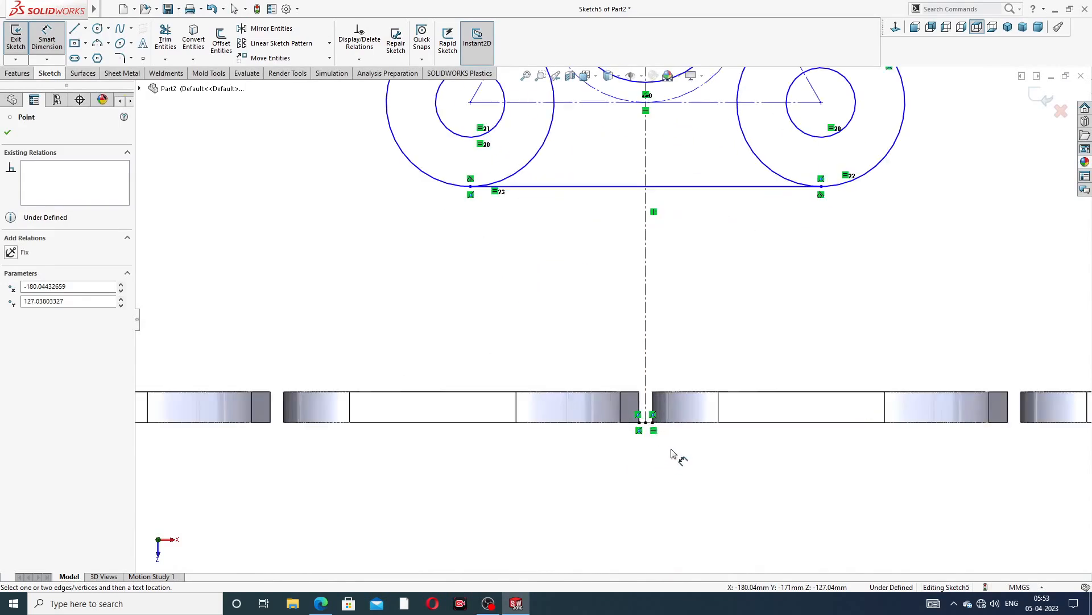
left_click(647, 423)
scroll(273, 222, "up", 4)
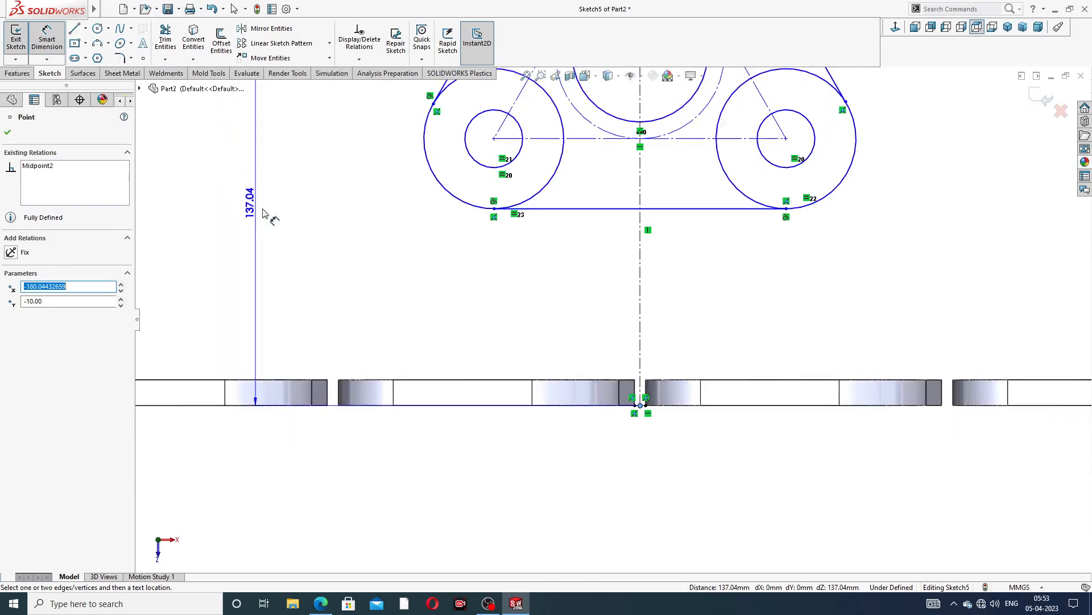
left_click(272, 257)
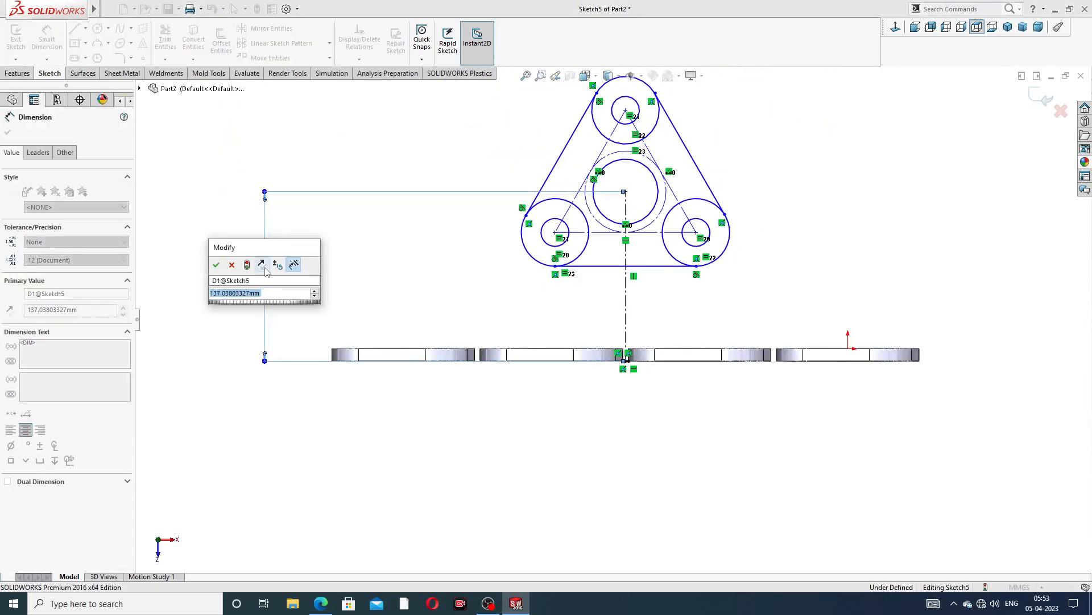
type("130")
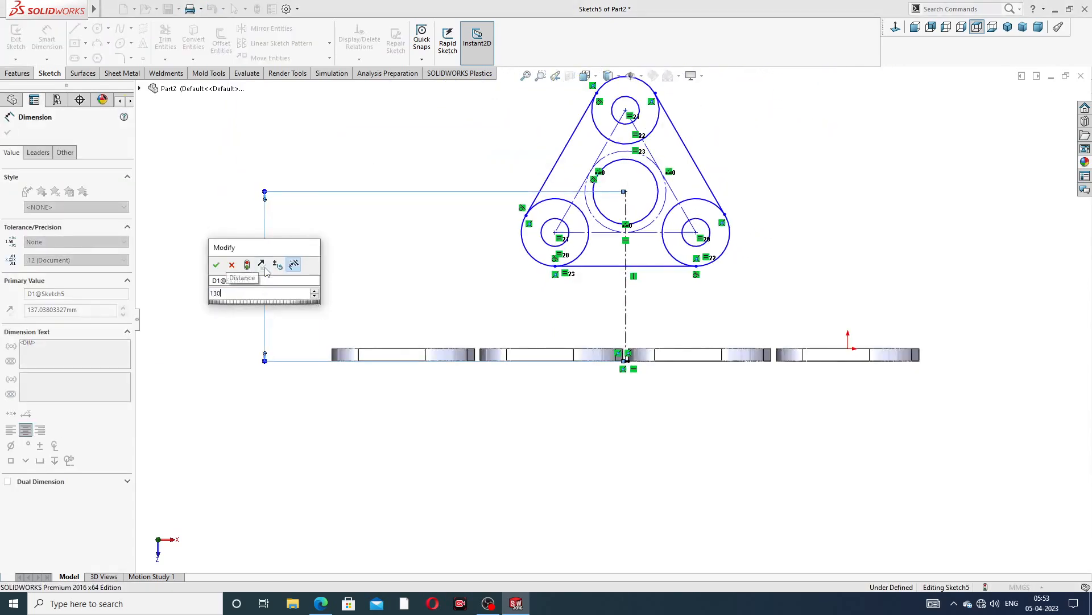
key("Return")
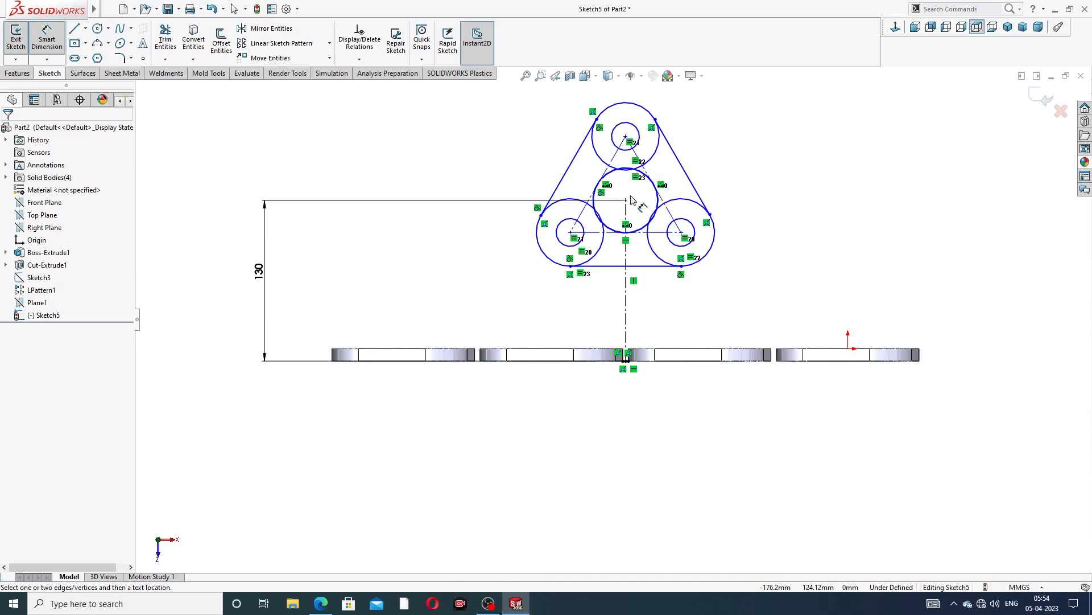
Dimension the vertical distance from the top bolt-hole centre to the lower centre line as 106 mm
scroll(660, 170, "down", 3)
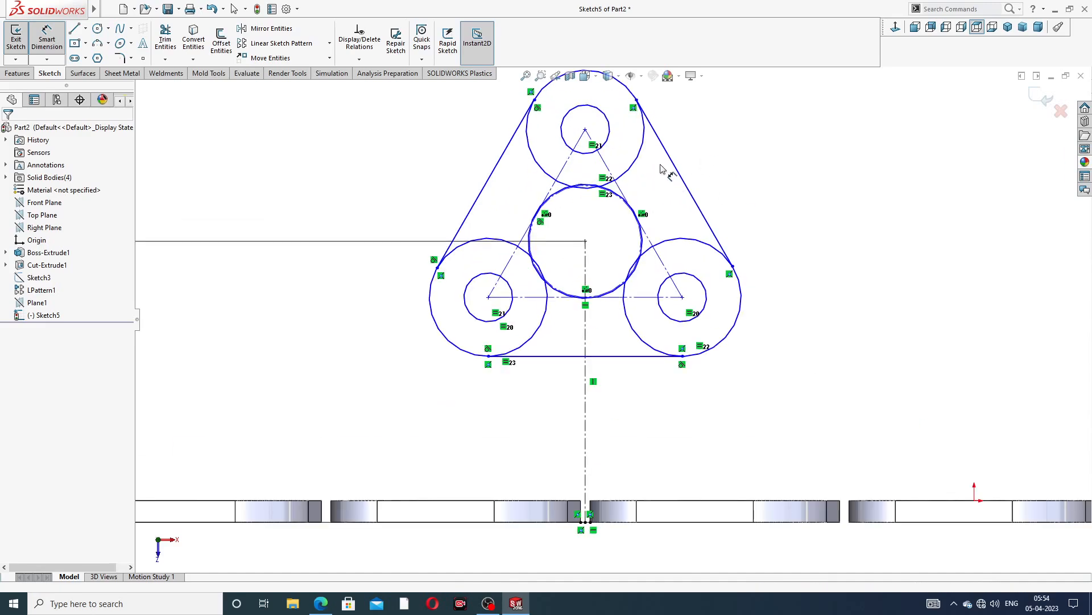
left_click(586, 130)
left_click(620, 296)
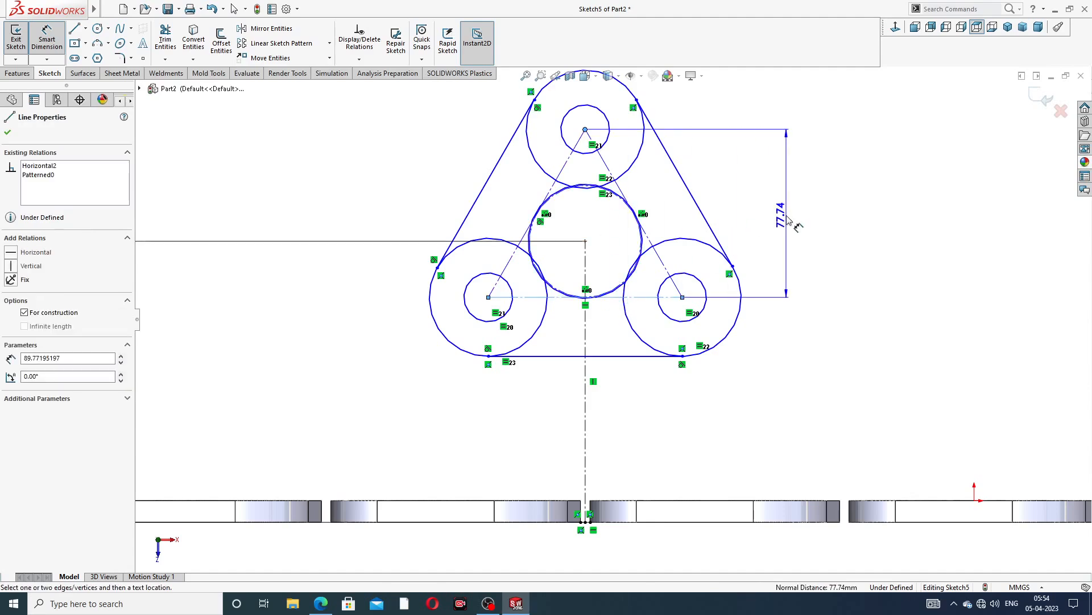
left_click(788, 221)
type("10")
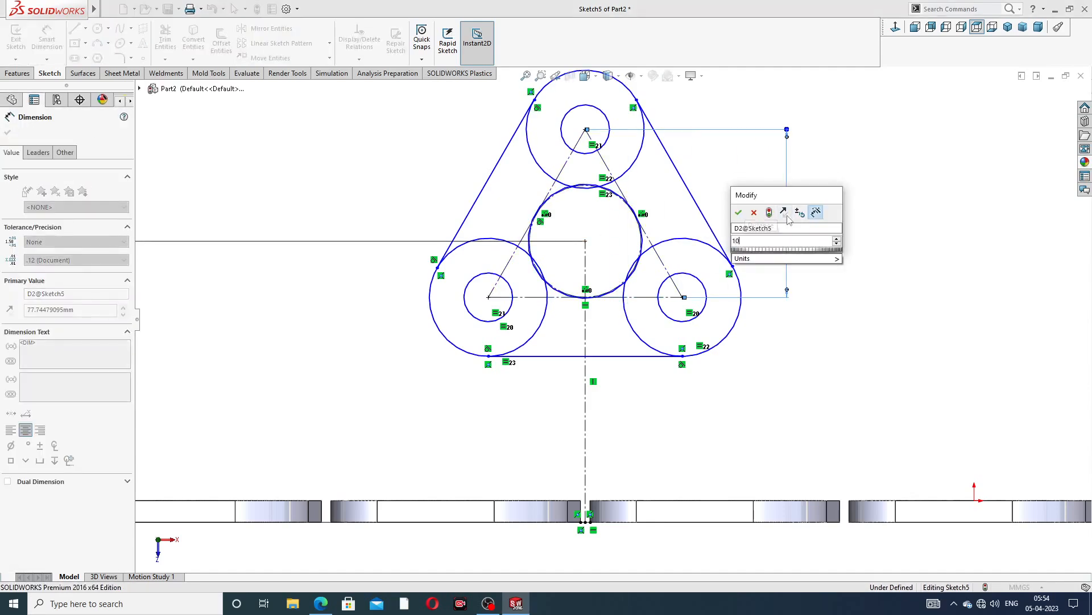
type("6")
key("Return")
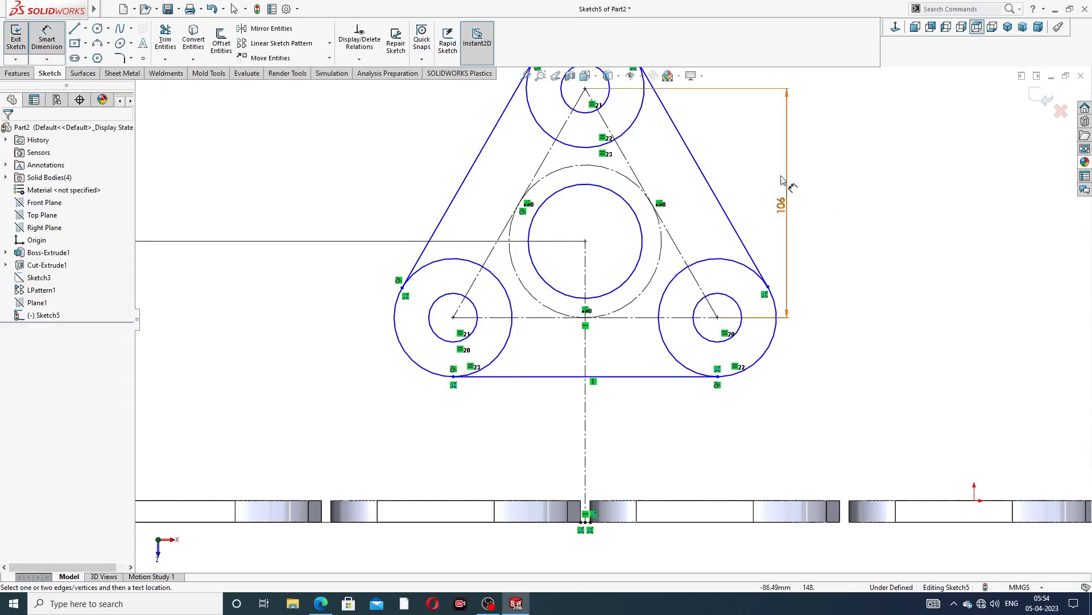
Dimension the top inner bolt-hole circle's diameter as 16 mm
key("f")
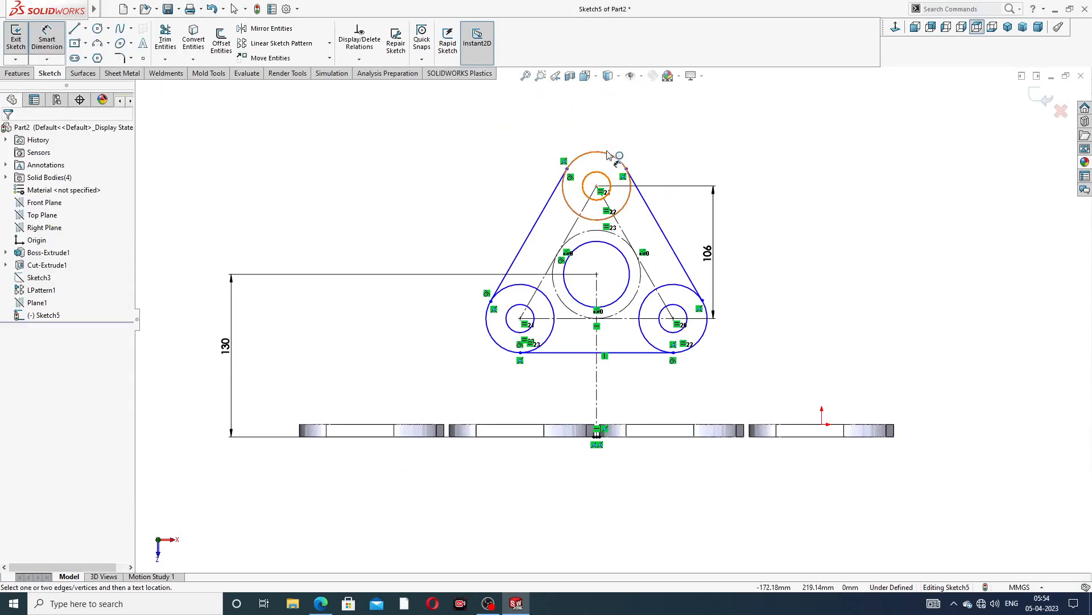
left_click(320, 604)
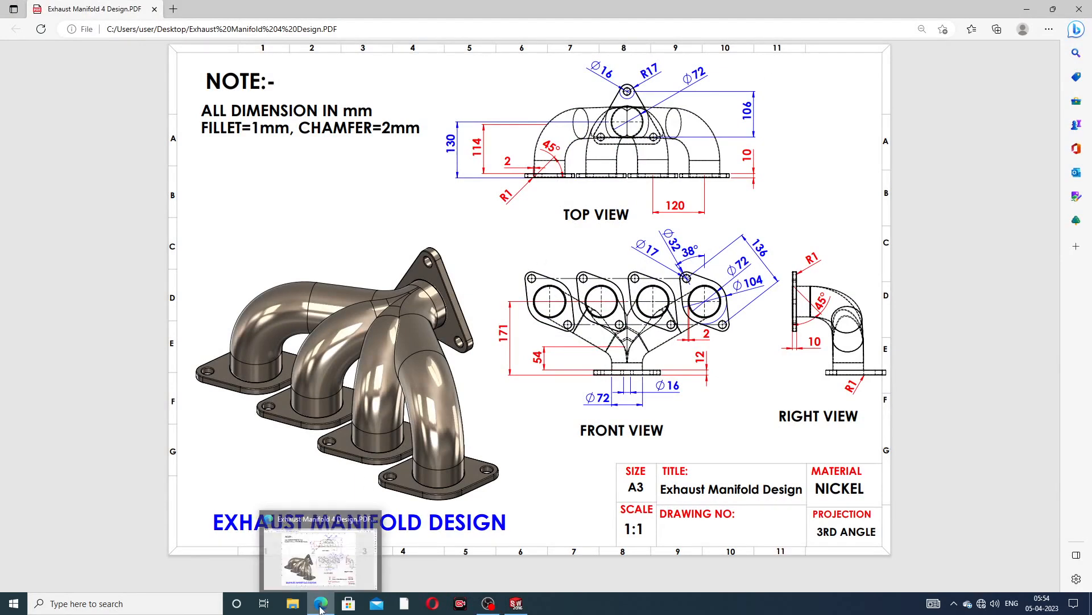
left_click(516, 603)
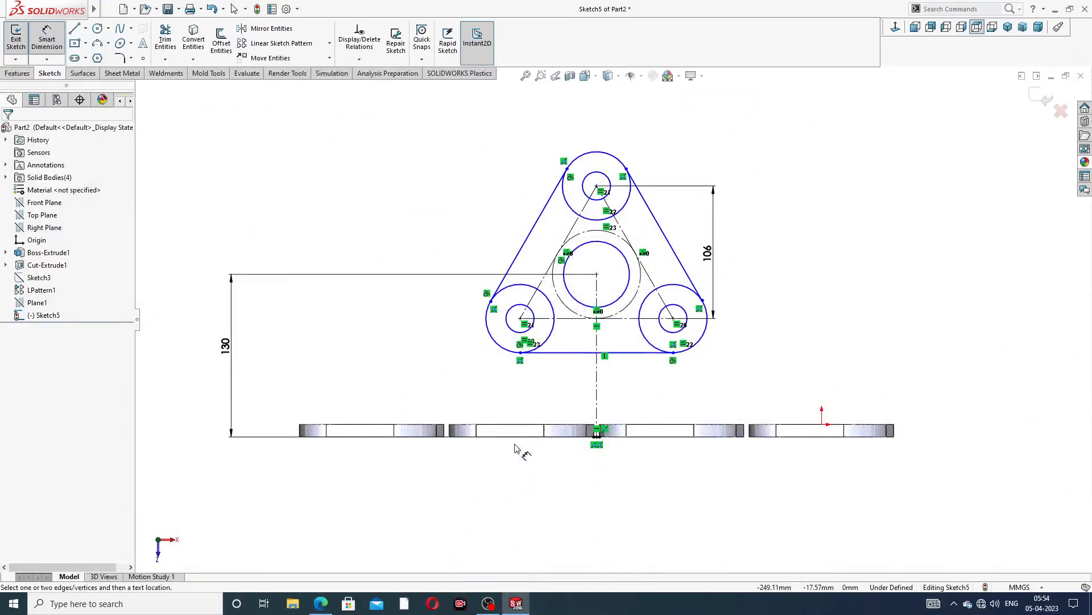
left_click(595, 177)
left_click(565, 141)
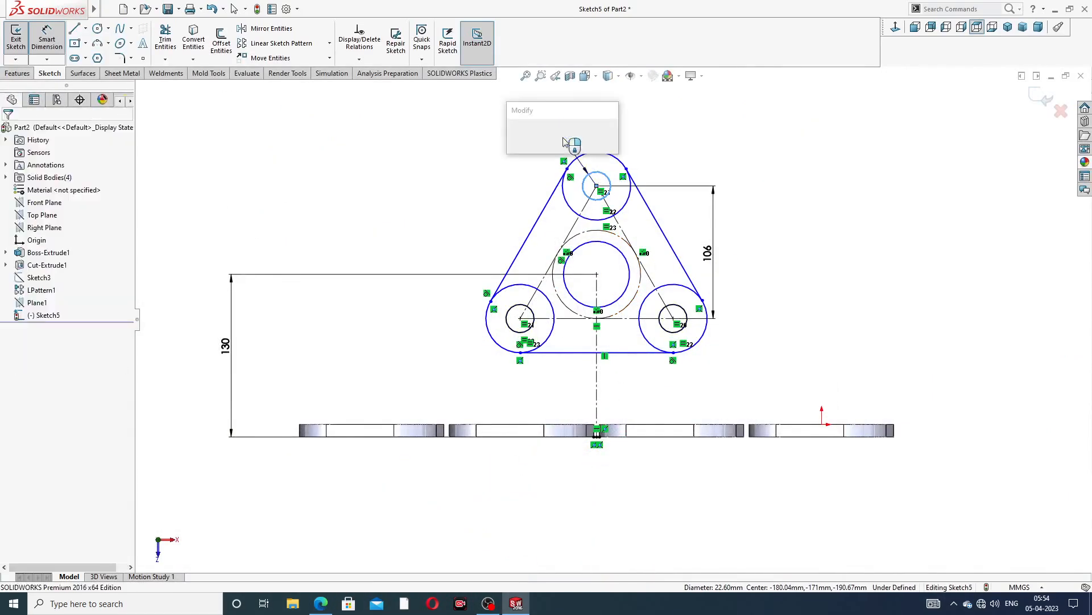
type("16")
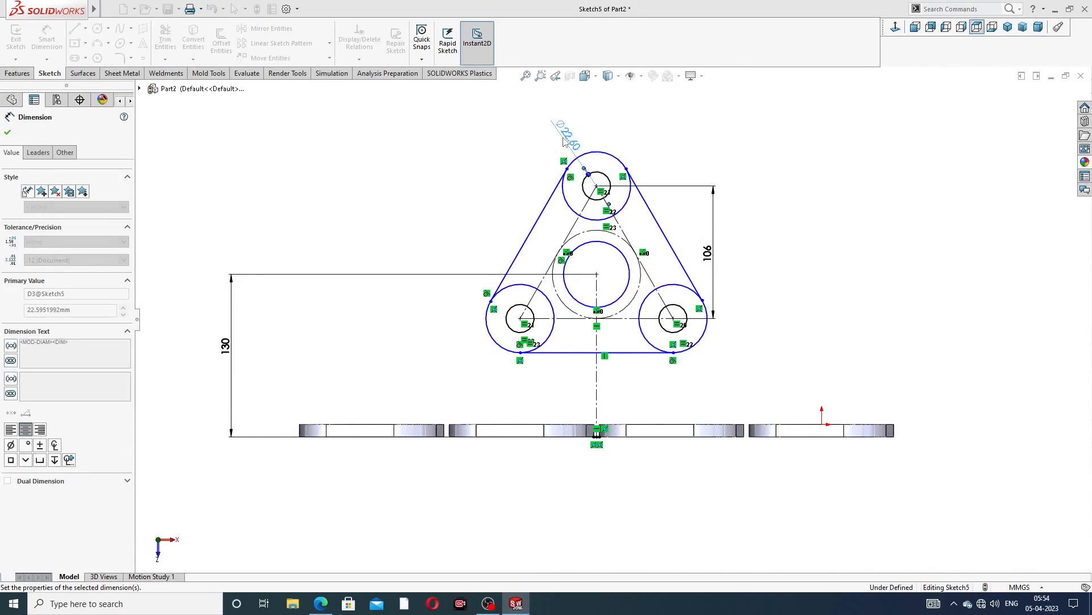
key("Return")
Dimension the top outer circle's diameter as 34 mm
left_click(610, 158)
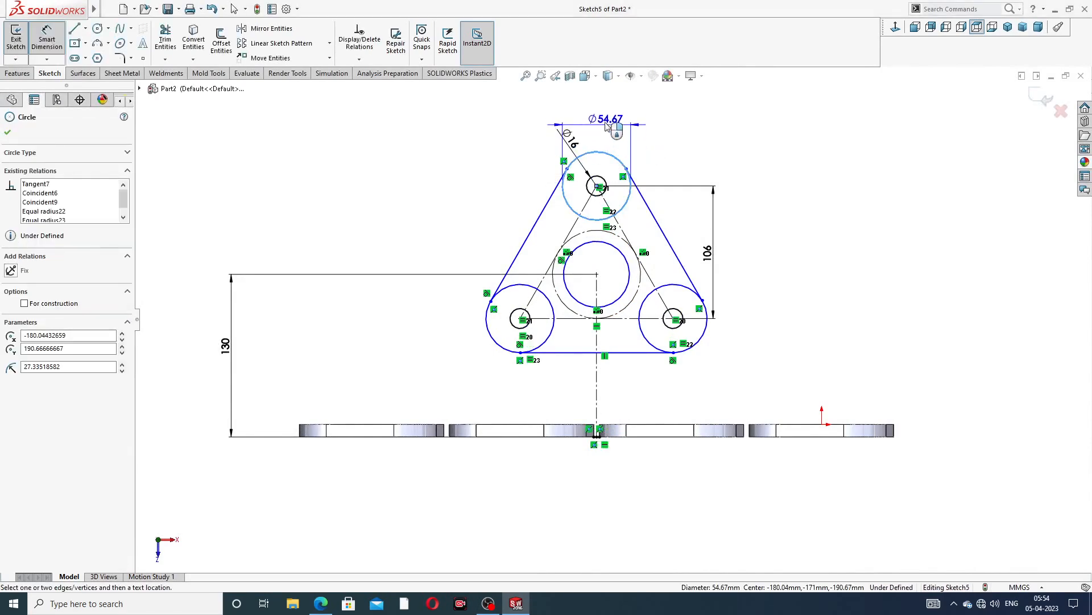
left_click(535, 129)
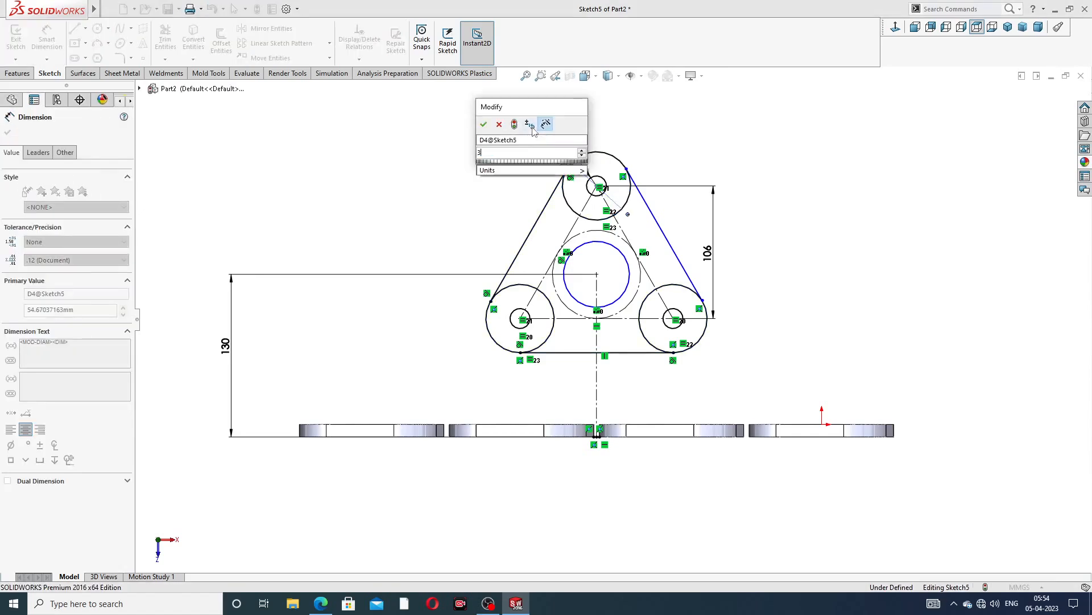
type("34")
key("Return")
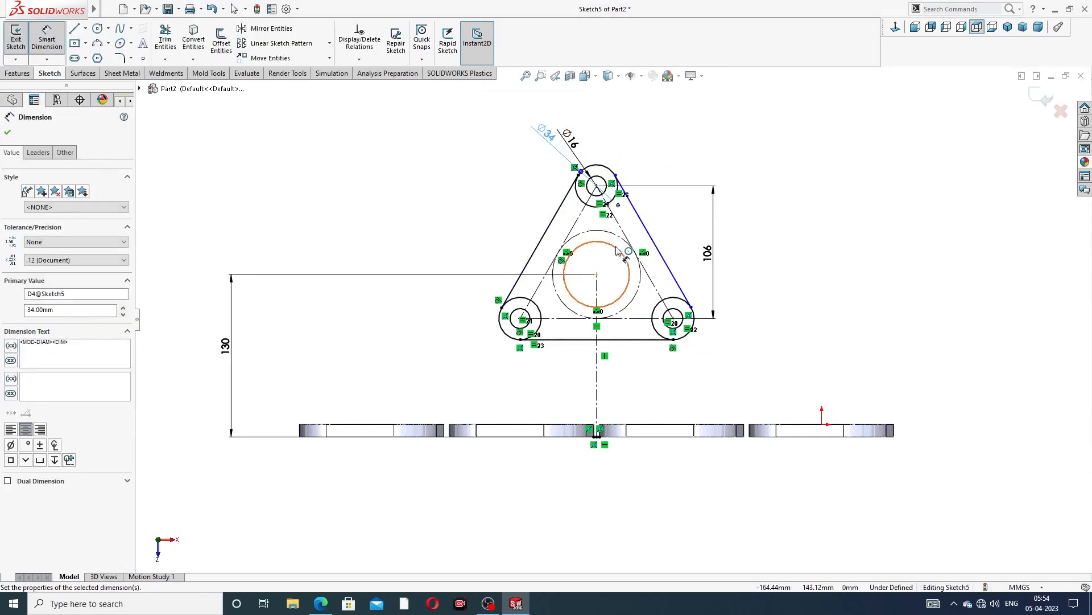
Dimension the central circle's diameter as 72 mm
left_click(620, 251)
left_click(696, 162)
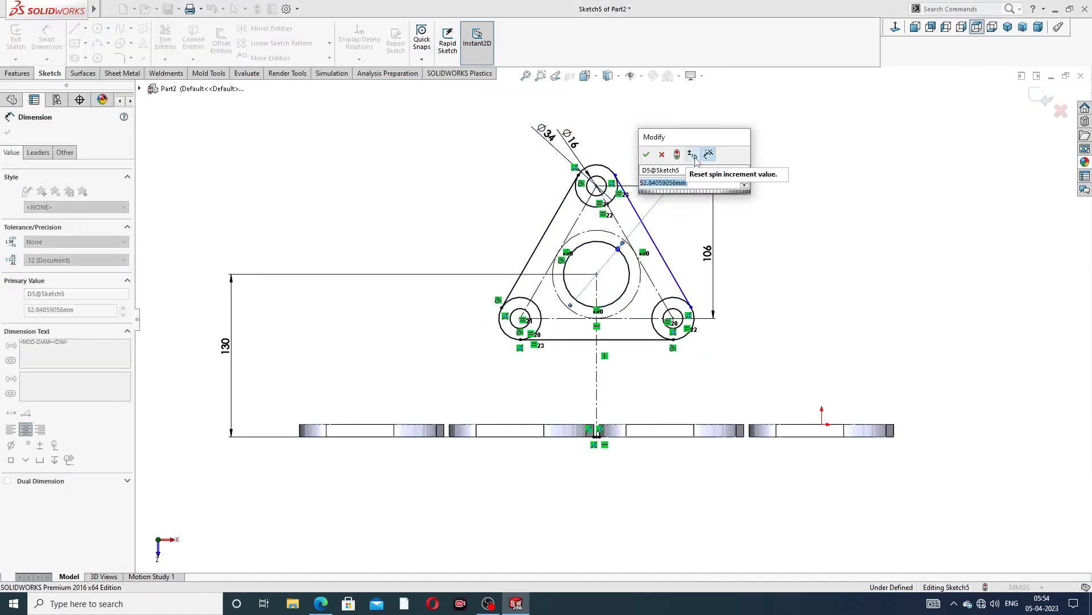
type("72")
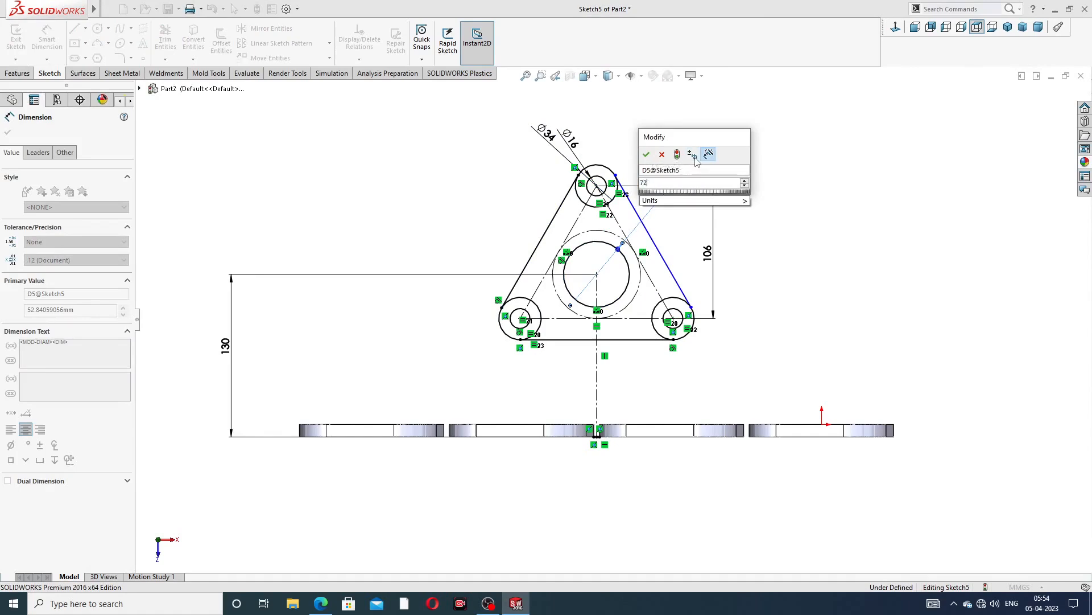
key("Escape")
key("Escape")
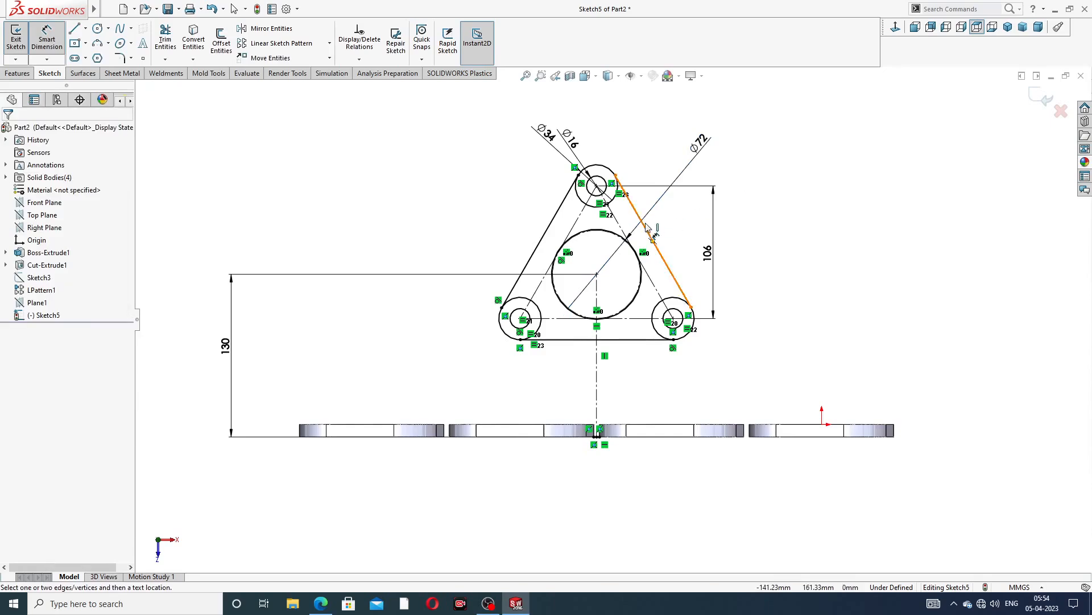
Make the right slanted line tangent to the top outer circle and the lower right outer circle
scroll(653, 197, "down", 3)
right_click(789, 136)
left_click(816, 168)
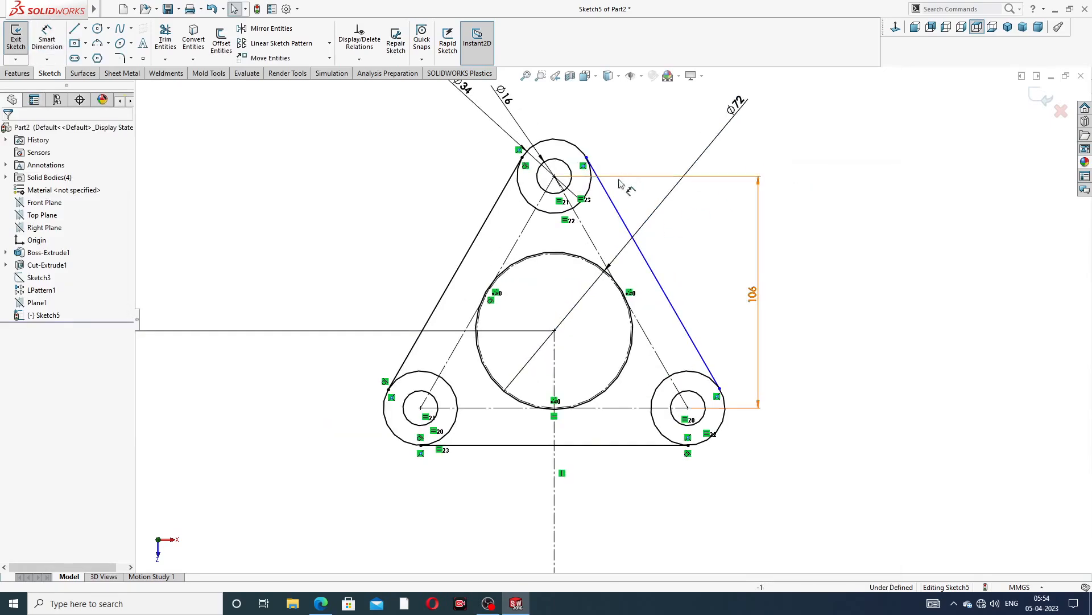
left_click(610, 197)
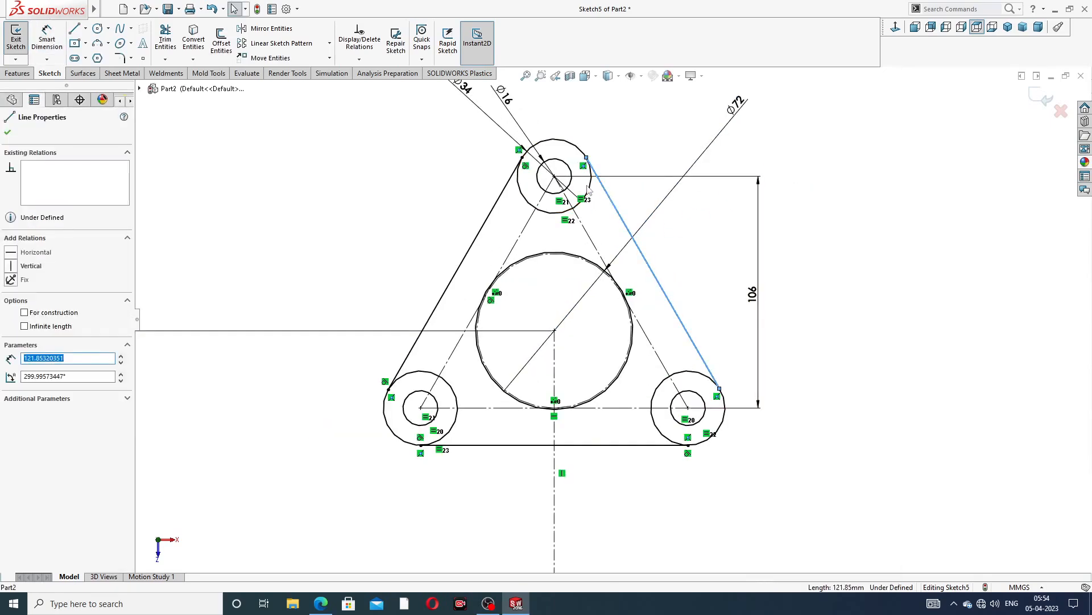
left_click(590, 194, "ctrl")
left_click(620, 137)
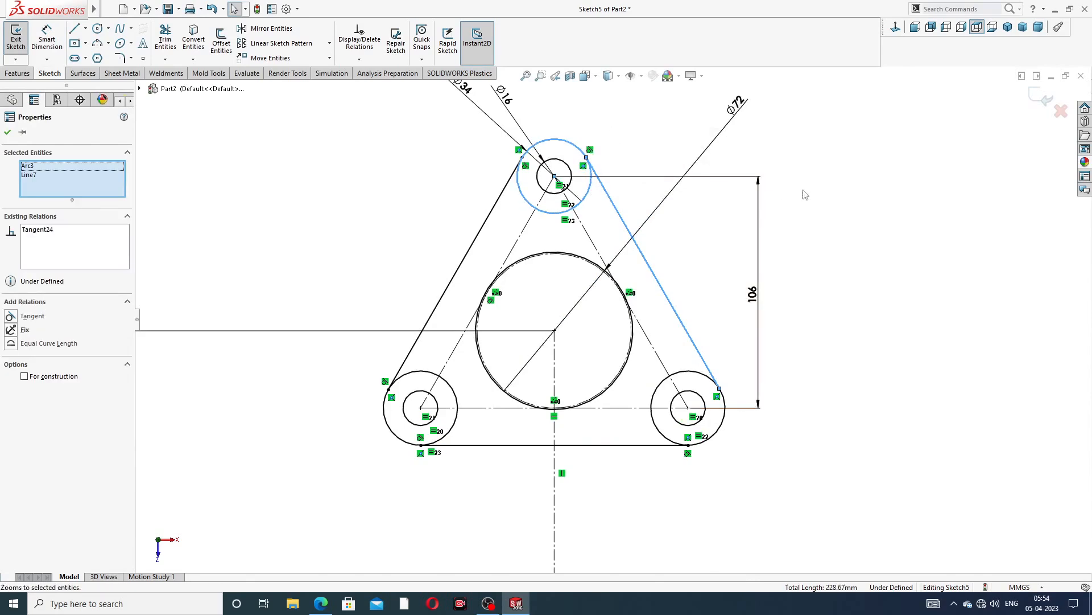
left_click(733, 366)
left_click(706, 364)
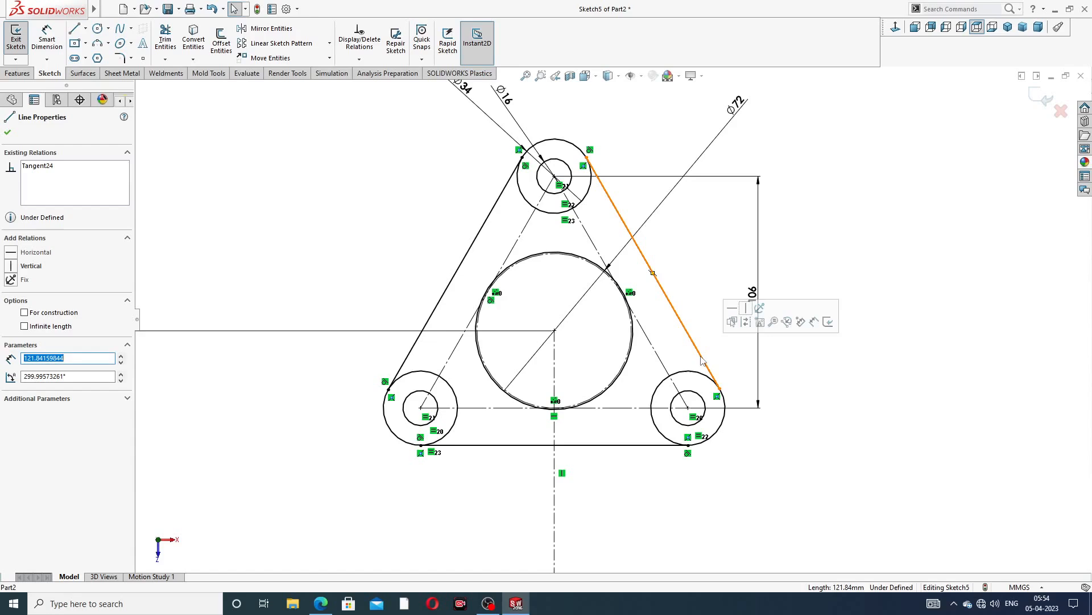
left_click(687, 376, "ctrl")
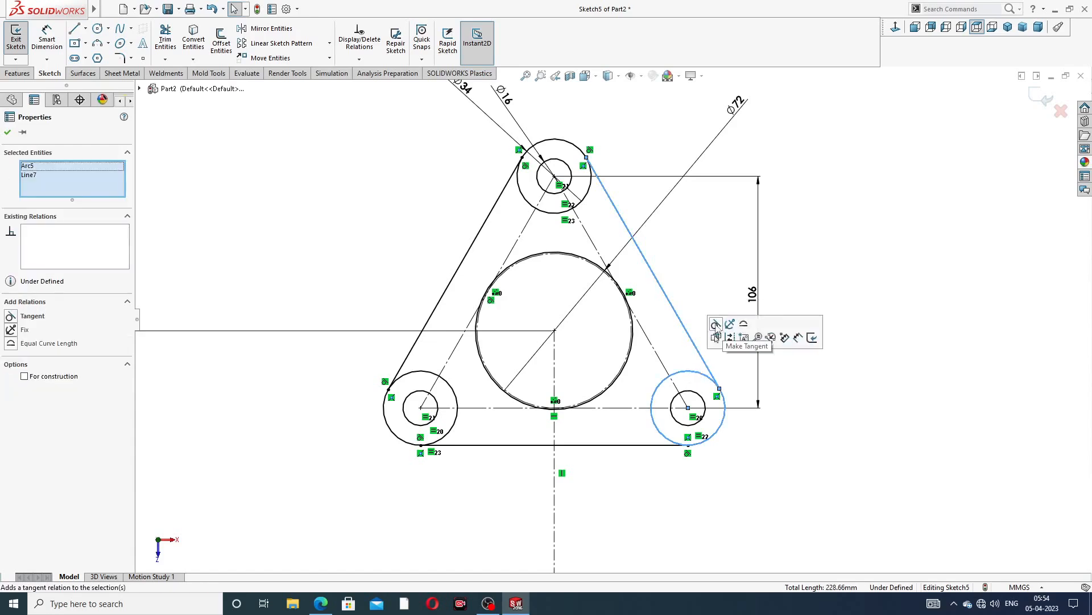
left_click(719, 329)
left_click(857, 262)
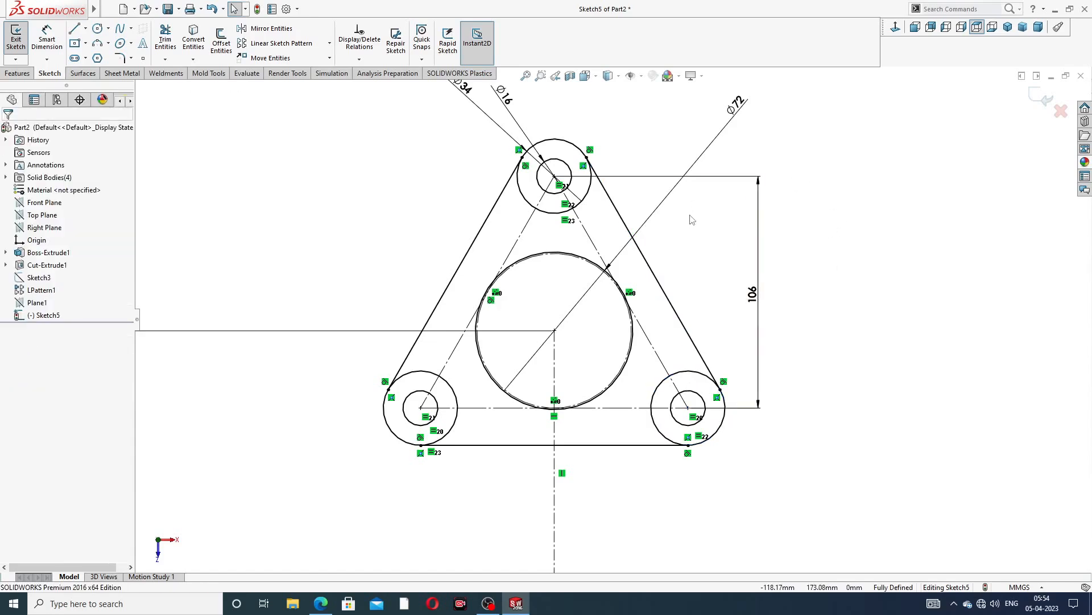
Trim away the top outer circle's arc lying inside the triangle with Power trim
scroll(663, 219, "up", 3)
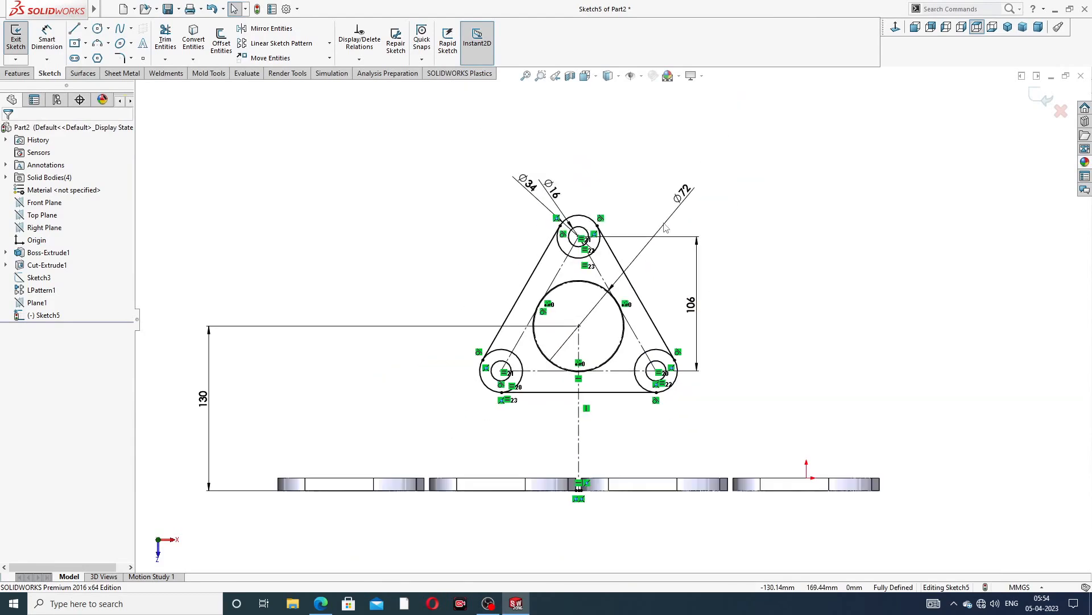
scroll(595, 321, "down", 3)
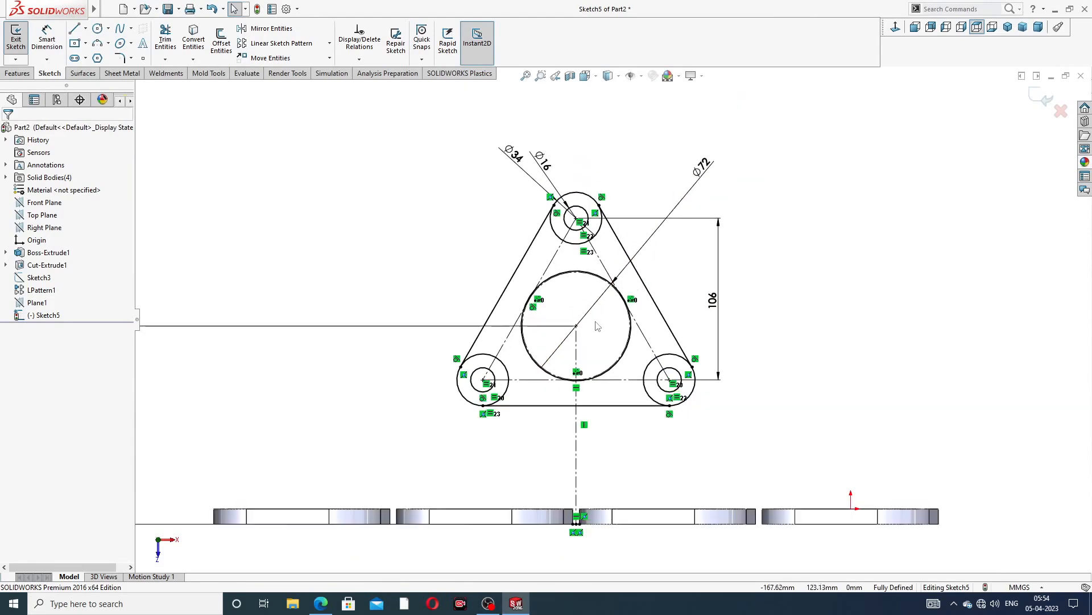
left_click(165, 40)
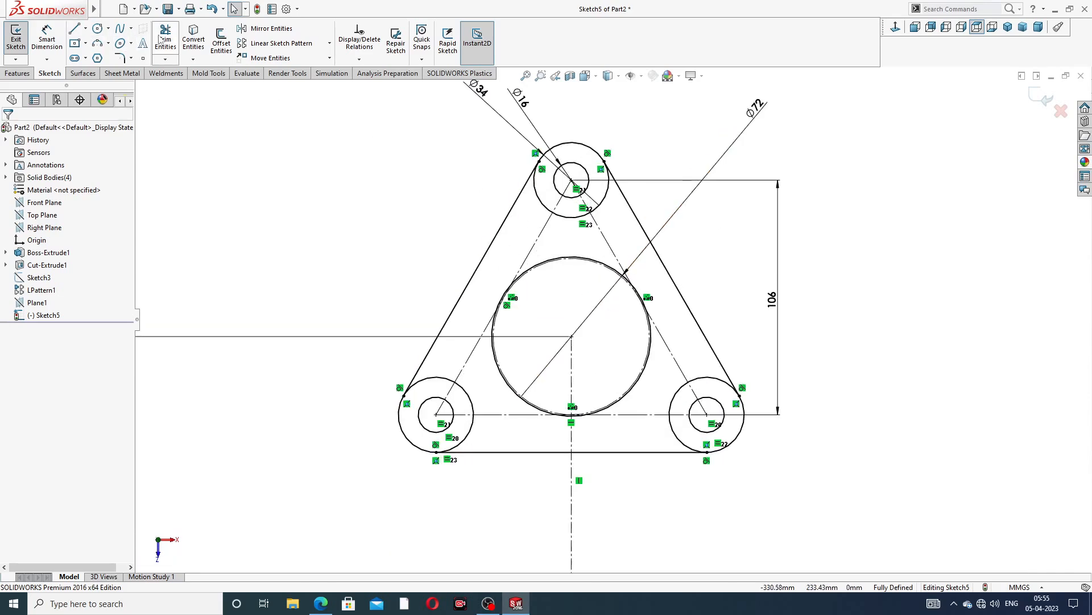
scroll(552, 225, "down", 2)
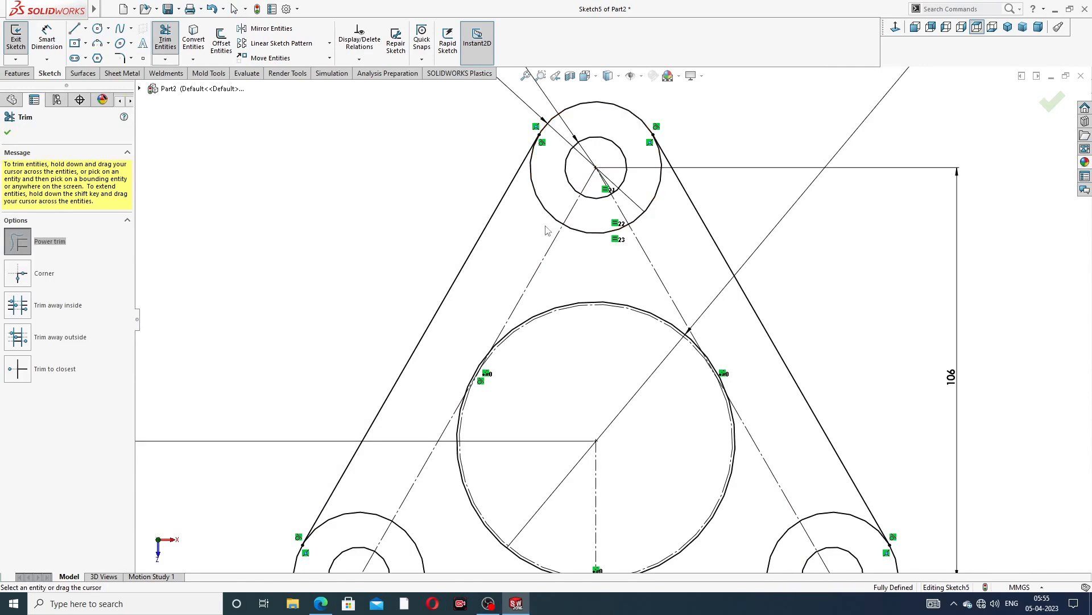
mouse_move(547, 230)
left_mouse_down()
mouse_move(556, 219)
mouse_move(706, 206)
mouse_move(651, 204)
left_mouse_up()
Trim the inner arcs of the two lower outer circles and close the Trim command
scroll(663, 274, "up", 5)
scroll(677, 360, "down", 2)
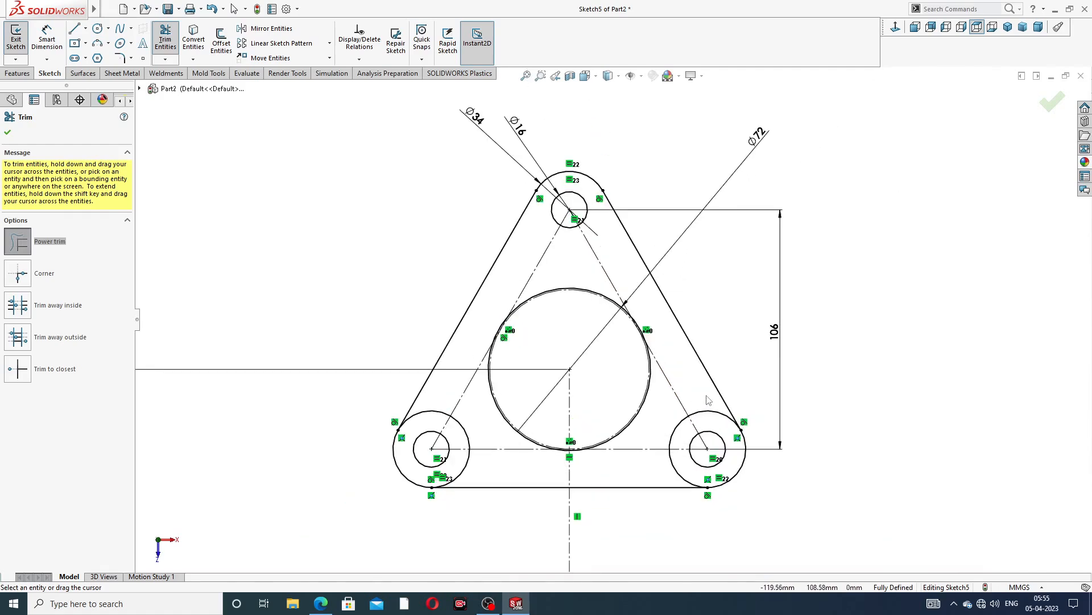
mouse_move(708, 401)
left_mouse_down()
mouse_move(667, 456)
mouse_move(689, 472)
left_mouse_up()
mouse_move(481, 424)
left_mouse_down()
mouse_move(424, 412)
mouse_move(401, 424)
left_mouse_up()
left_click_drag(478, 481, 459, 468)
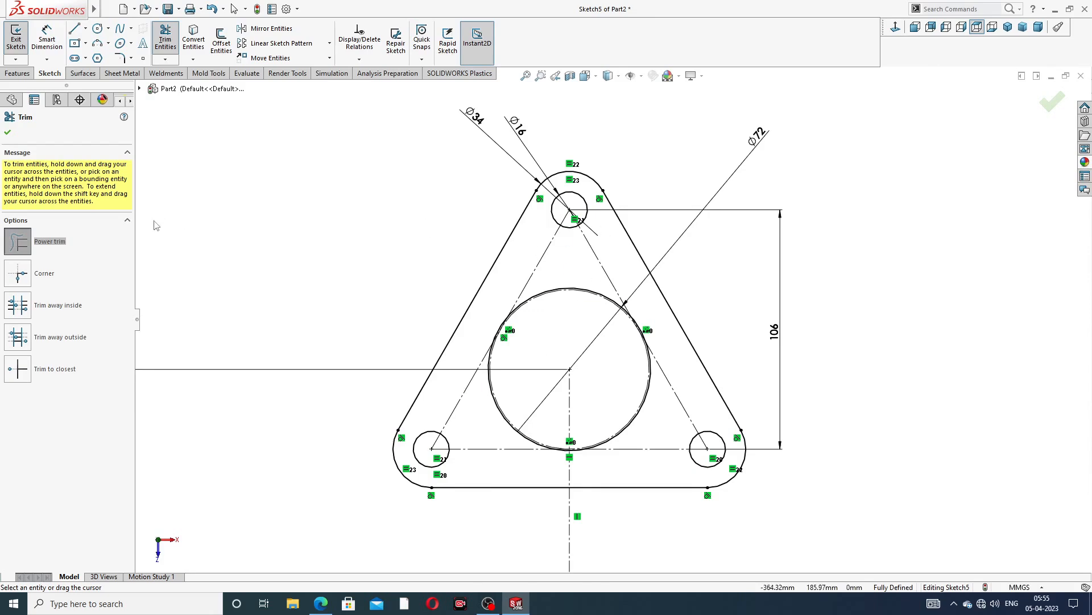
left_click(7, 133)
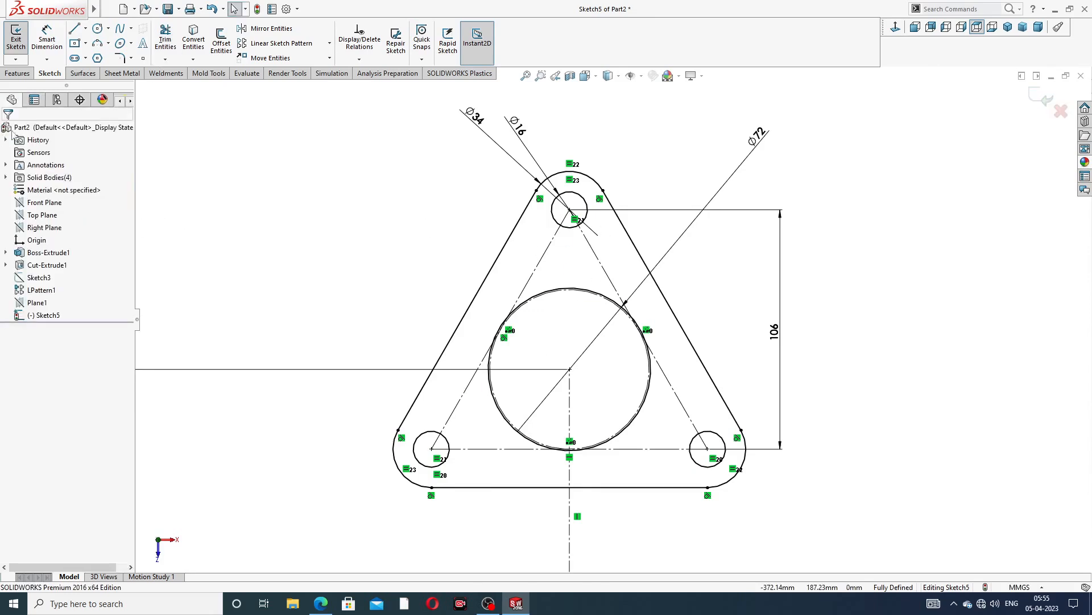
Extrude the trimmed triangular flange sketch as a boss 12 mm thick
left_click(17, 72)
left_click(21, 40)
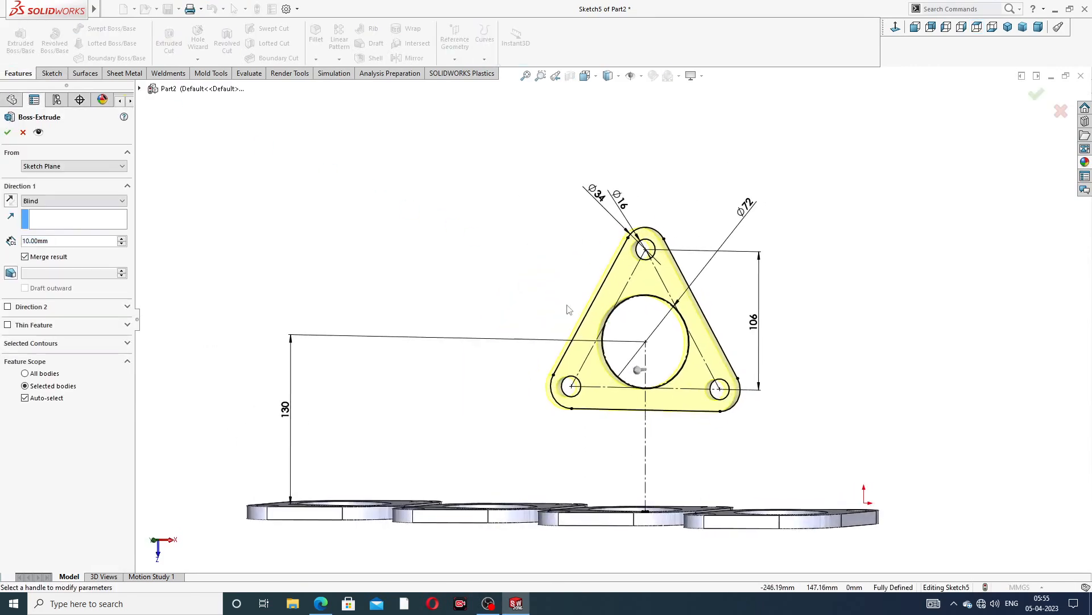
left_click(320, 603)
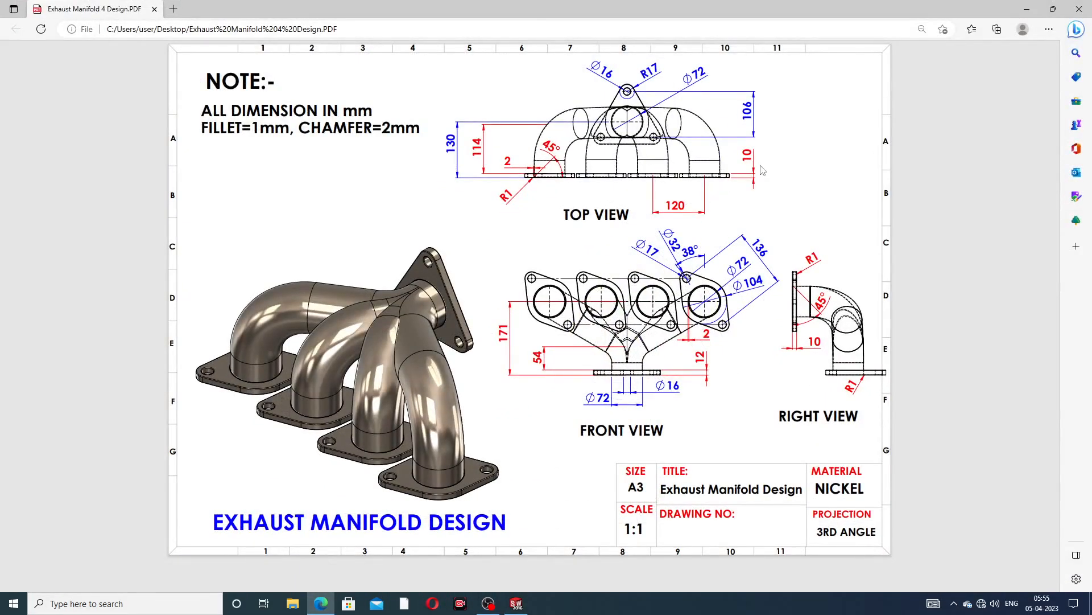
left_click(322, 601)
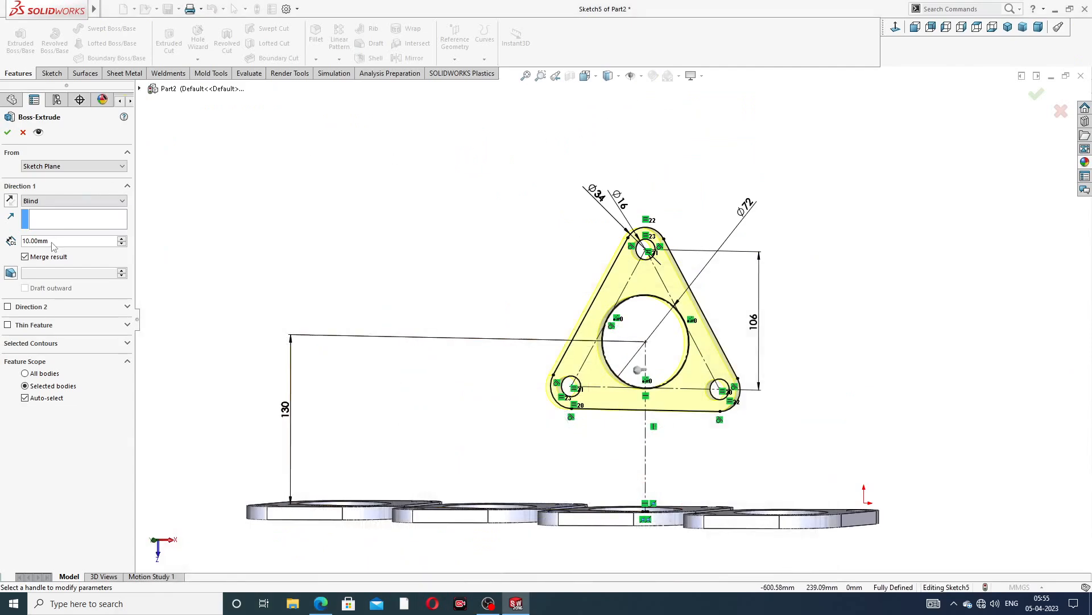
type("12")
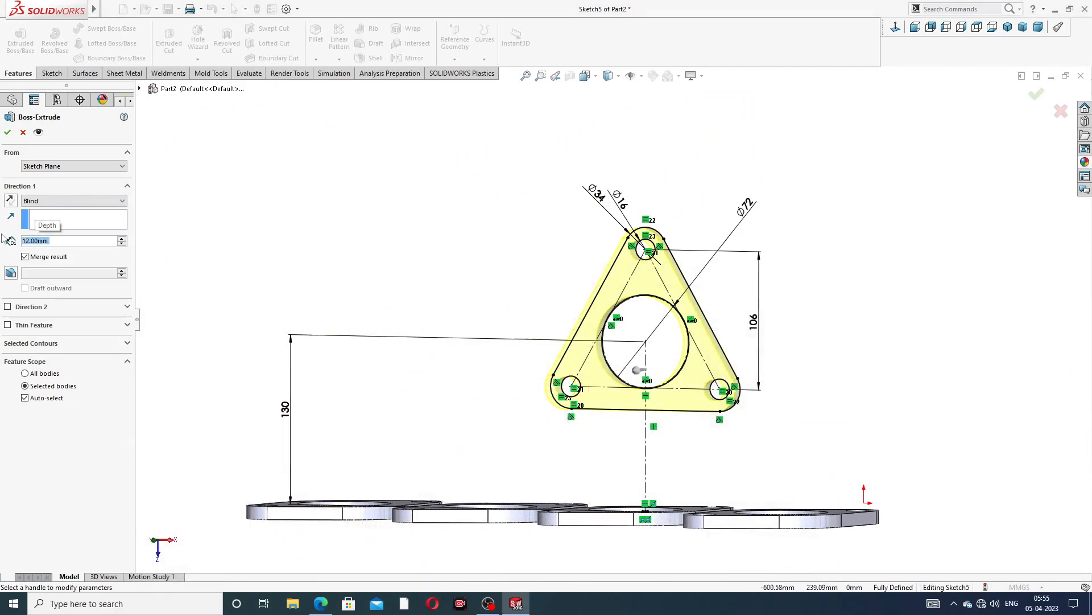
key("Return")
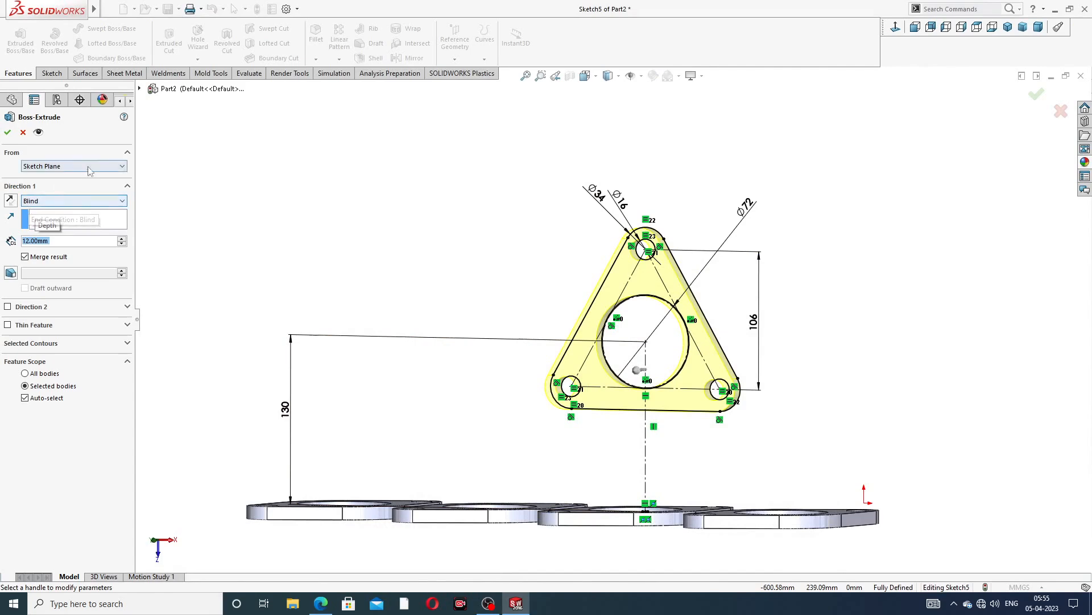
left_click(7, 134)
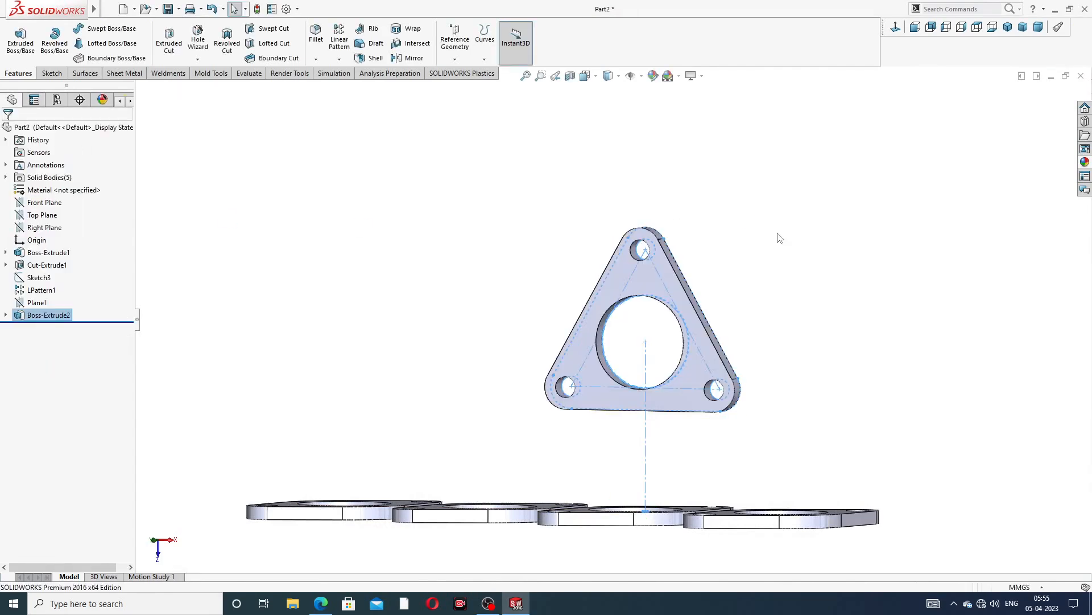
Inspect the new triangular flange from several angles and switch to the manifold drawing PDF
middle_click_drag(772, 284, 814, 273)
left_click(813, 273)
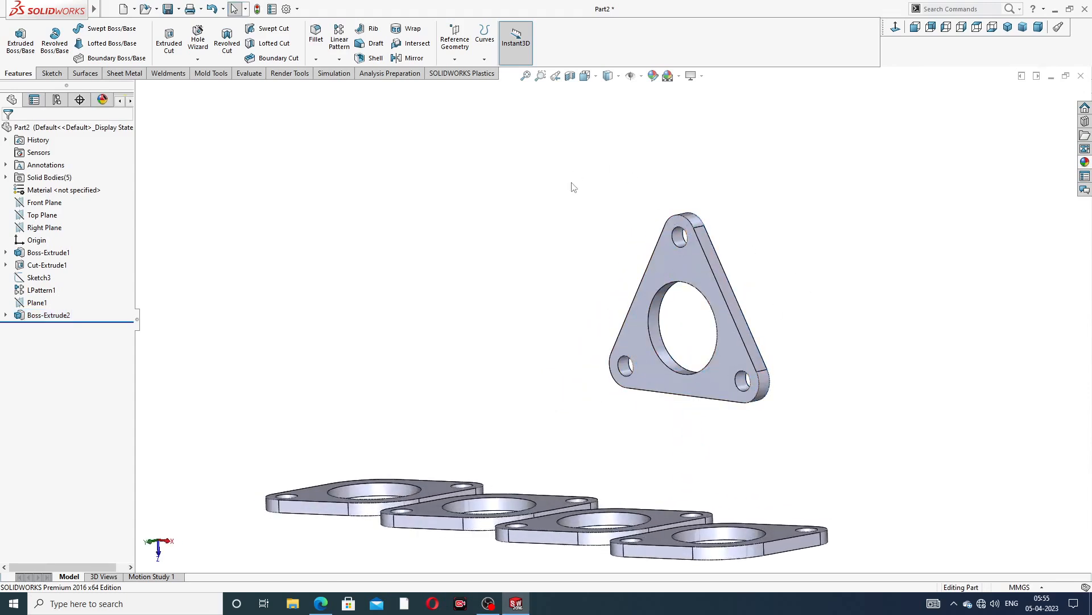
scroll(611, 280, "up", 3)
middle_click_drag(612, 283, 691, 310)
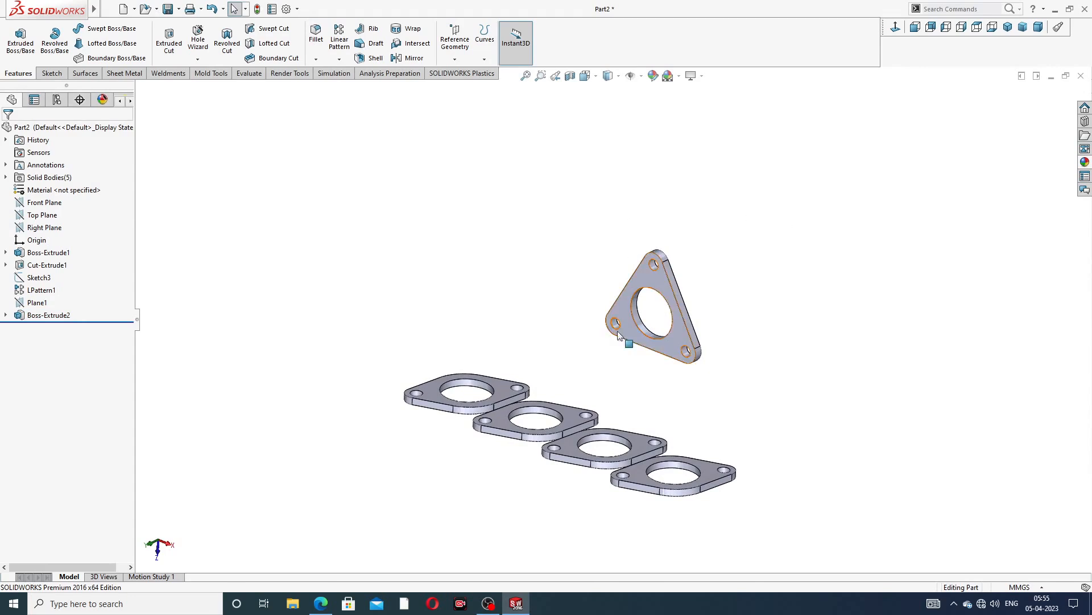
middle_click_drag(629, 342, 664, 342)
middle_click_drag(667, 265, 639, 244)
scroll(551, 401, "up", 2)
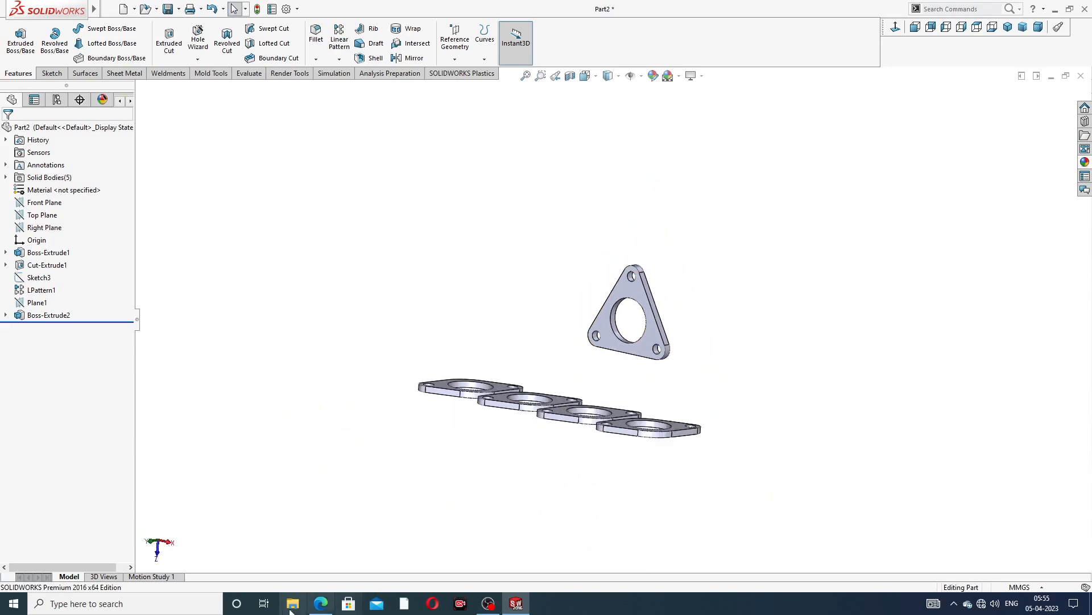
left_click(321, 603)
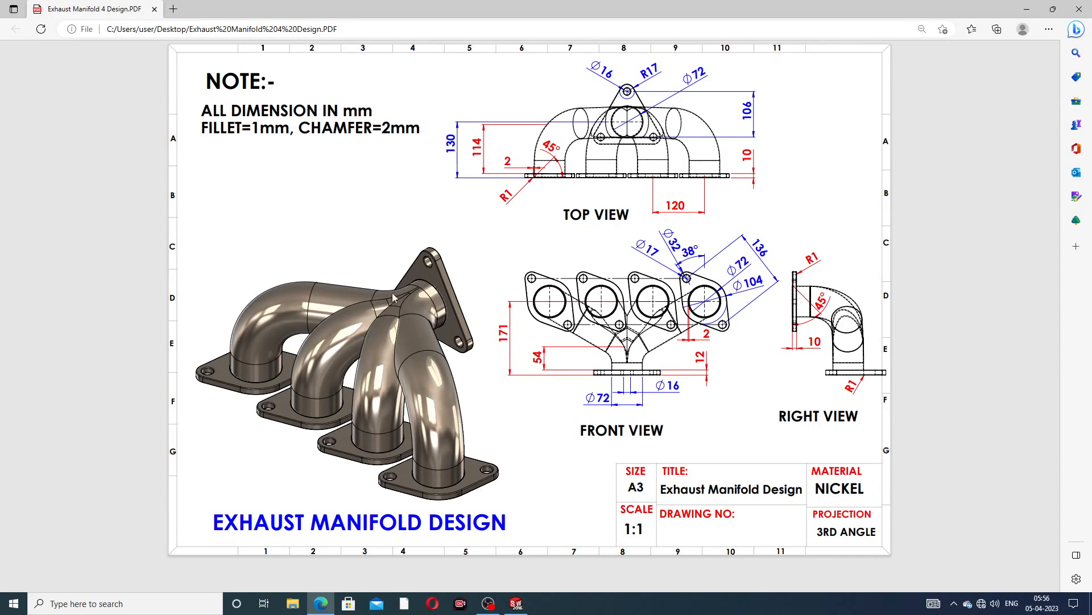
Switch to SOLIDWORKS and start a new 3D sketch on the manifold part
left_click(320, 603)
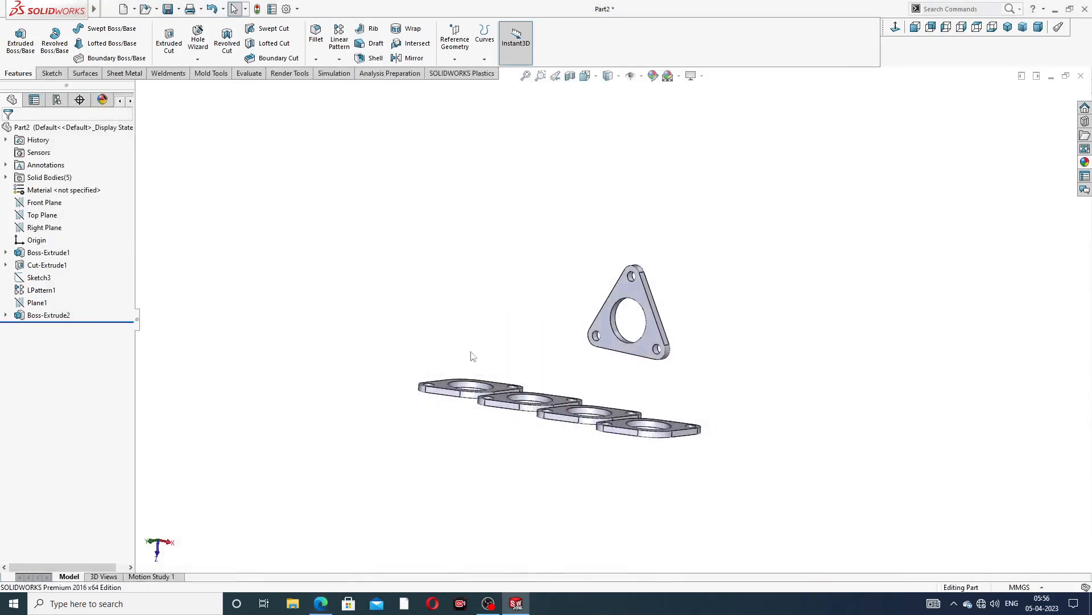
middle_click_drag(548, 295, 490, 415)
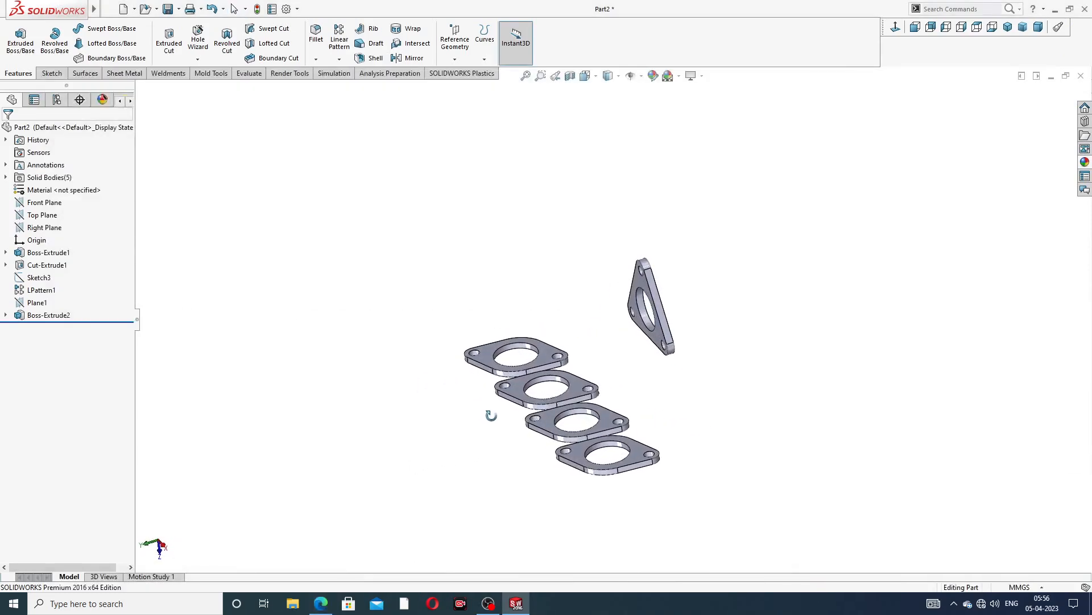
left_click(52, 75)
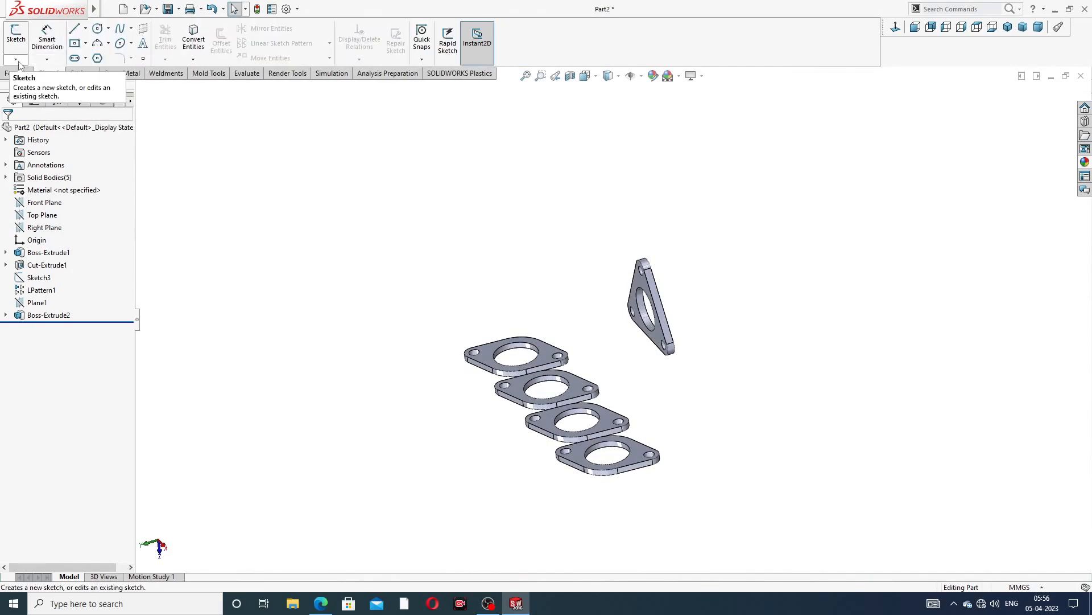
left_click(15, 59)
left_click(36, 86)
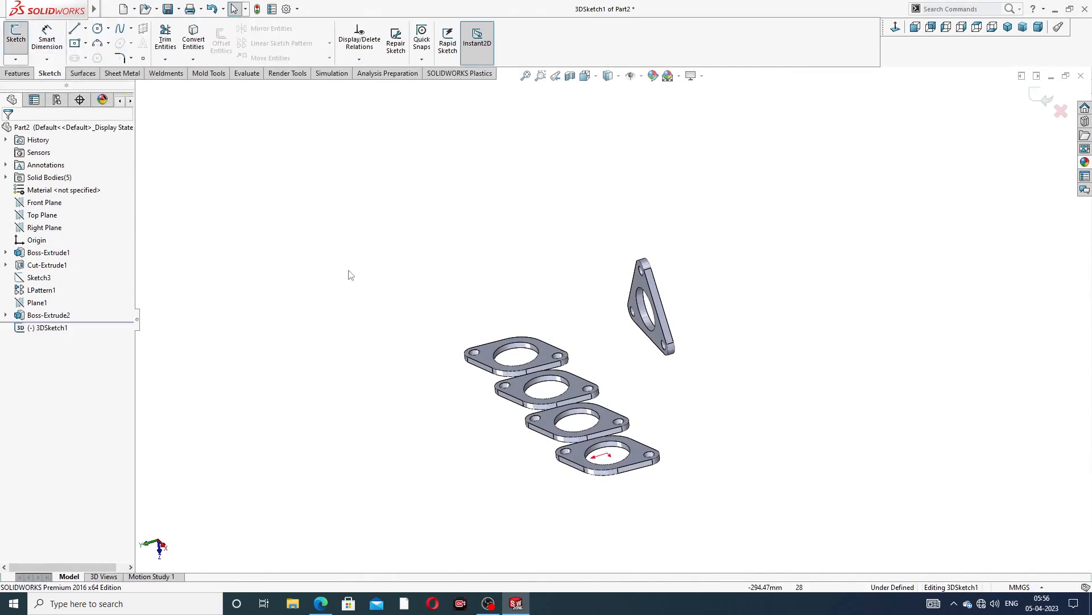
mouse_move(349, 274)
middle_mouse_down()
mouse_move(395, 258)
mouse_move(408, 311)
middle_mouse_up()
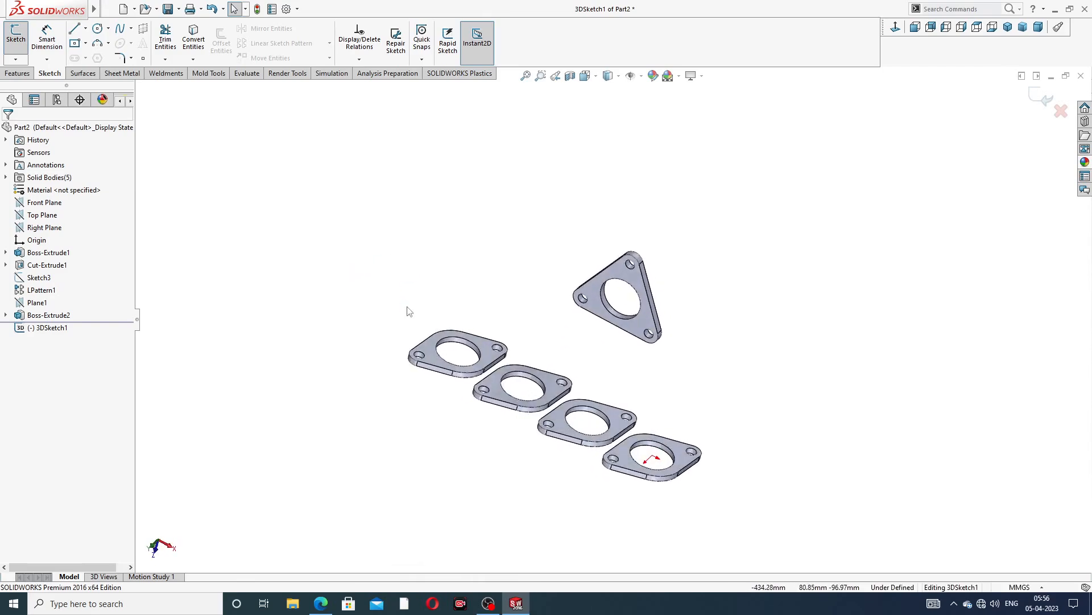
Draw a line about 109 mm long outward from the triangular flange's hole center
left_click(74, 28)
scroll(569, 382, "down", 2)
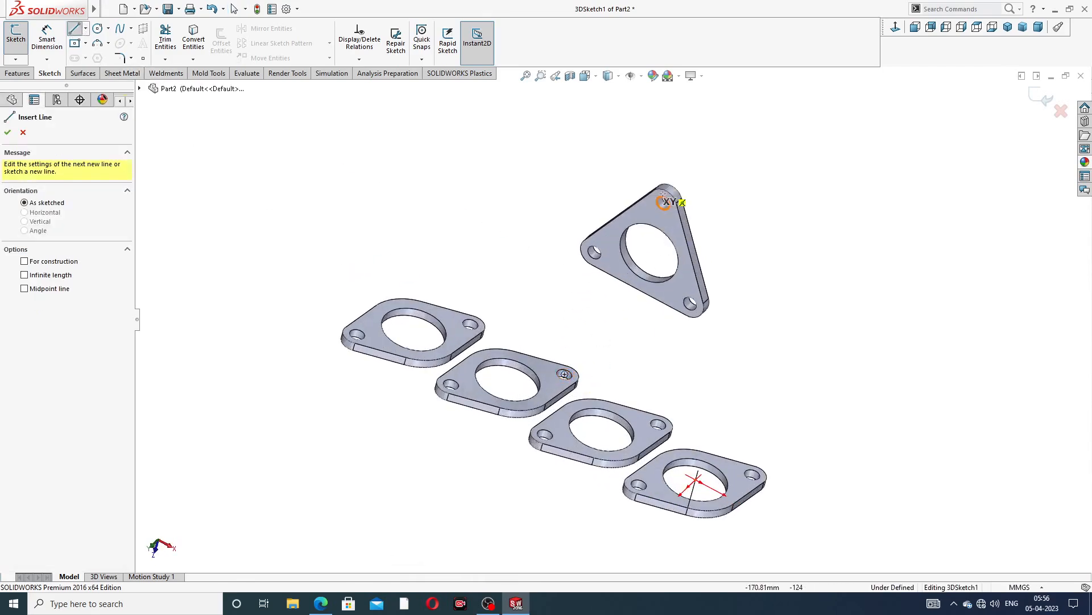
left_click(649, 253)
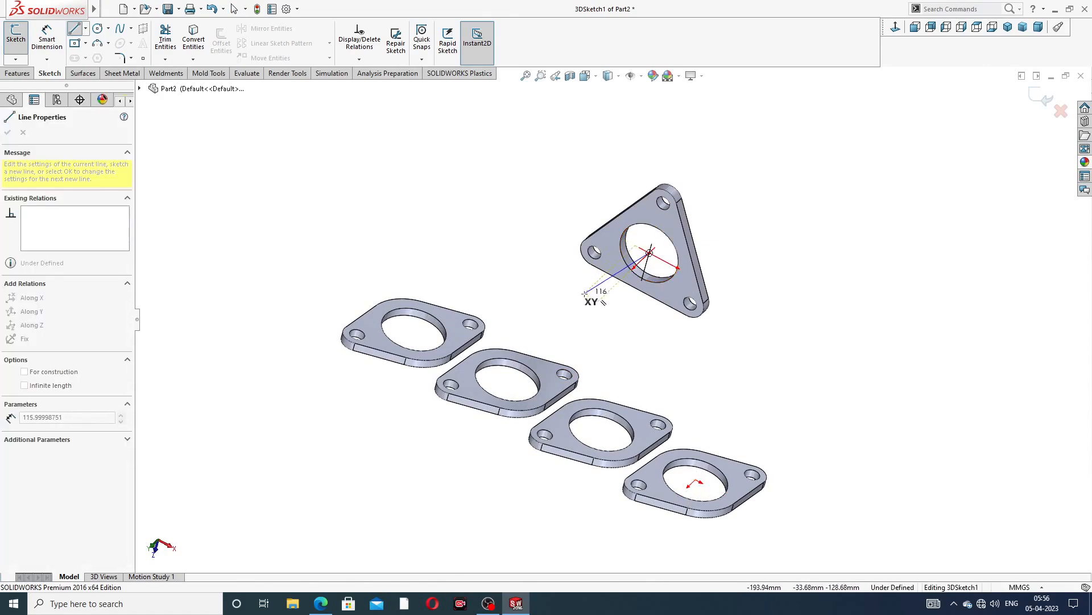
middle_click_drag(594, 296, 513, 243)
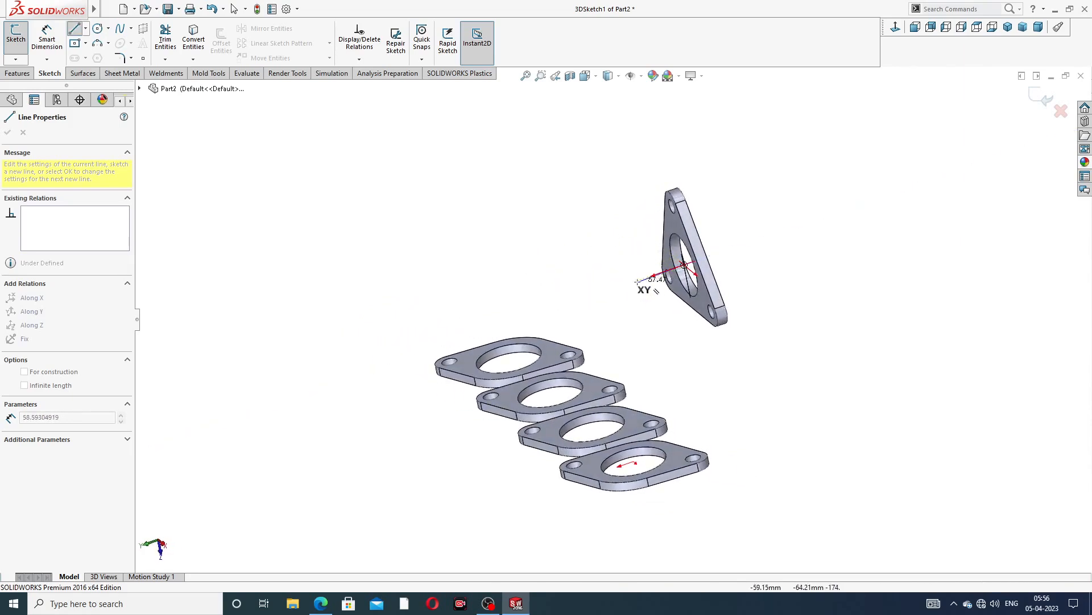
right_click(617, 240)
left_click(645, 247)
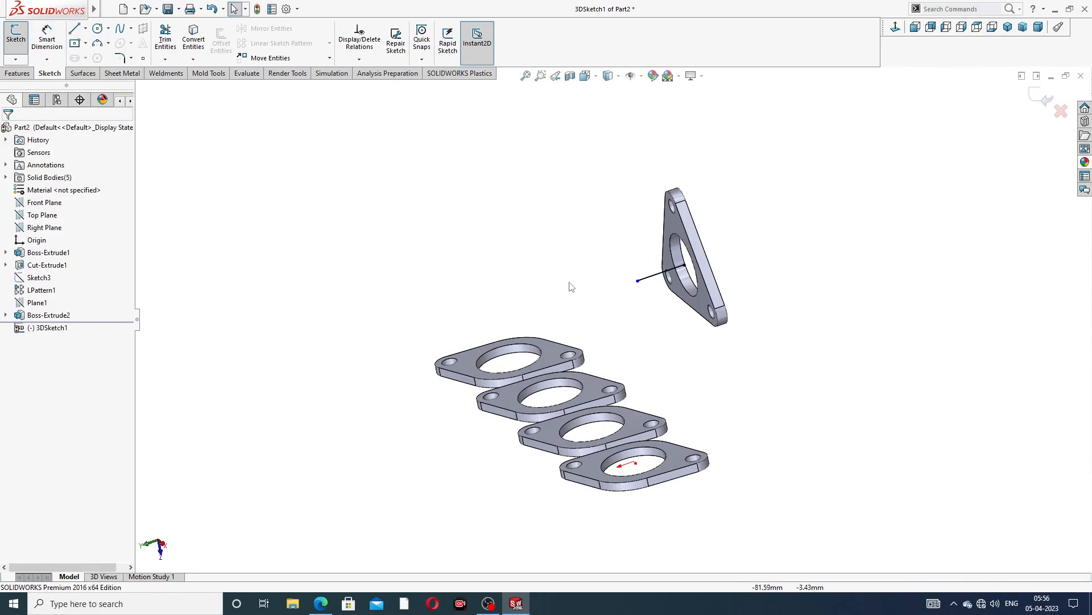
Draw a vertical line along Z about 89 mm up from the first rectangular flange's hole center
middle_click_drag(571, 285, 615, 289)
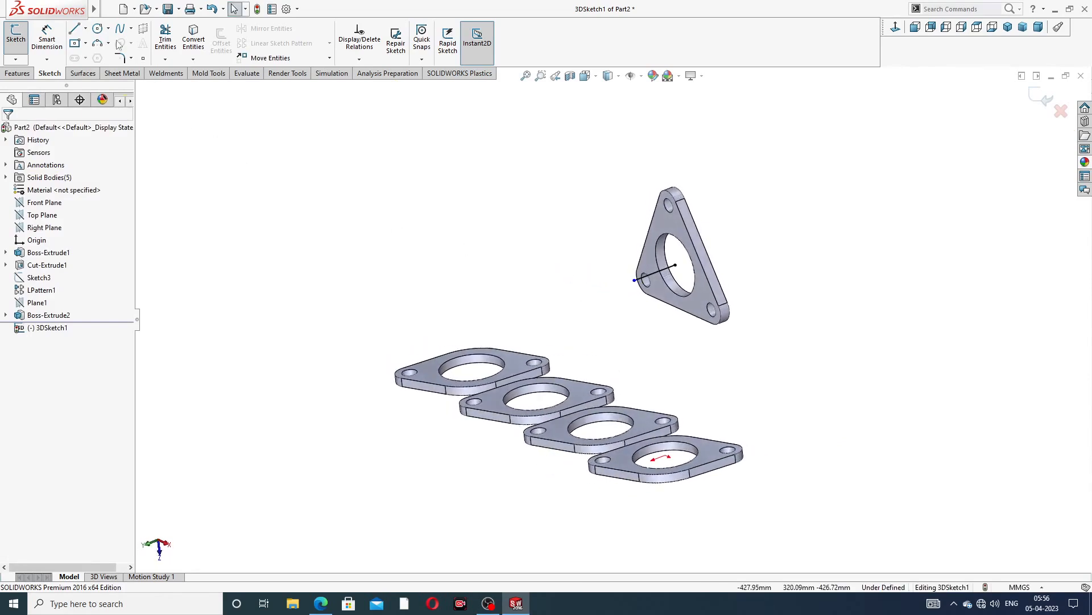
left_click(74, 30)
middle_click_drag(464, 353, 486, 312)
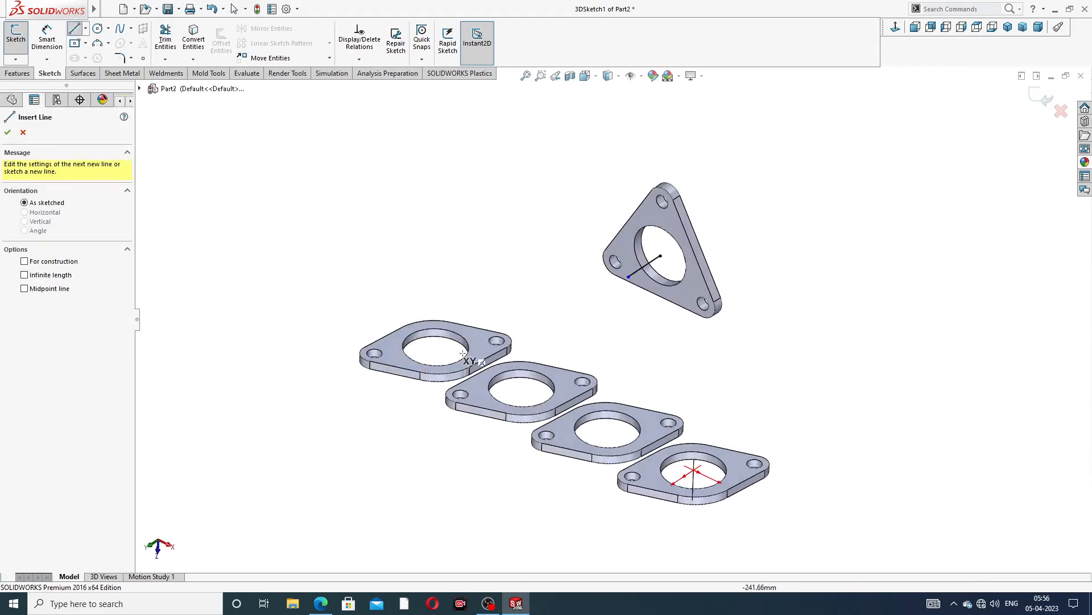
left_click(435, 346)
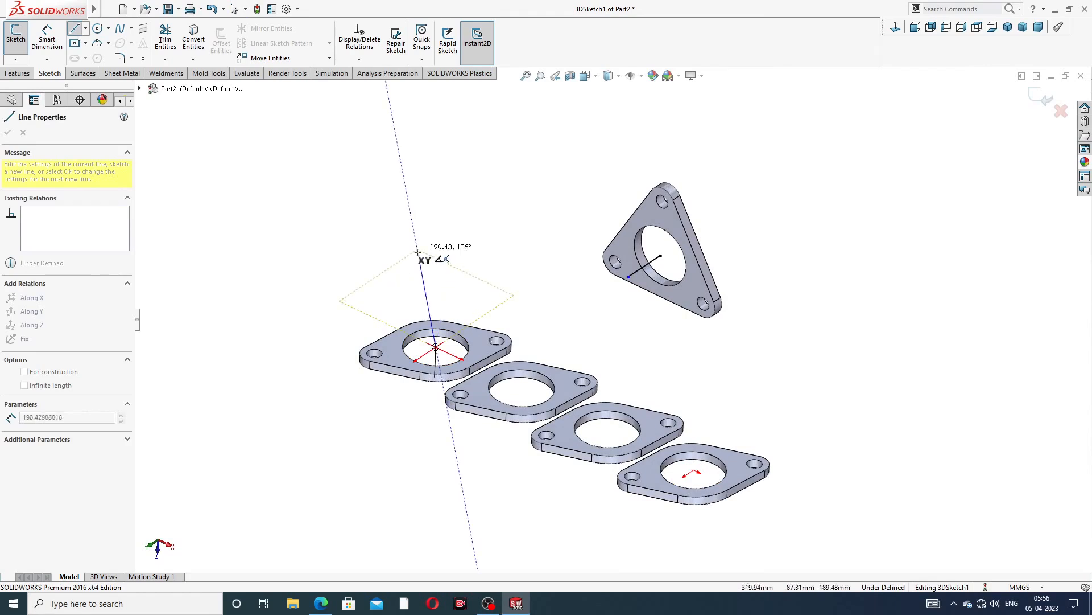
middle_click_drag(443, 251, 468, 224)
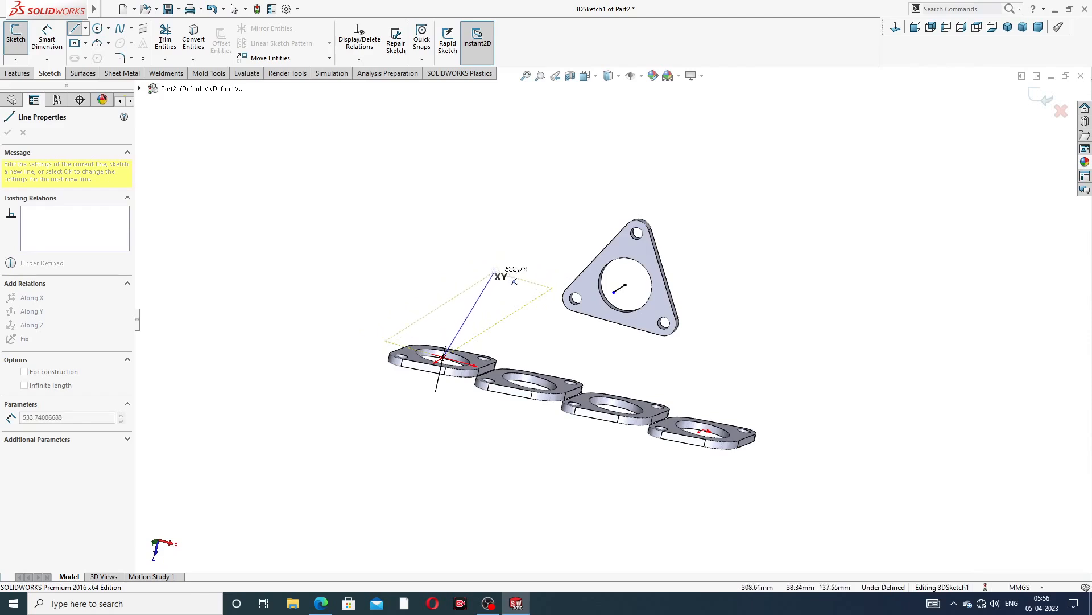
middle_click_drag(500, 275, 494, 226)
key("Tab")
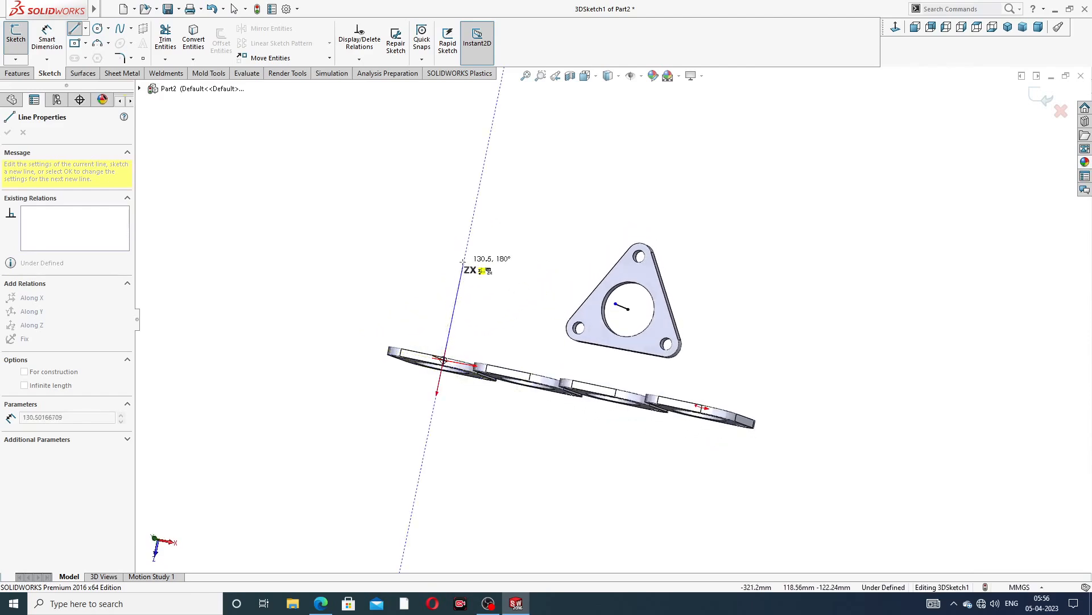
left_click(457, 292)
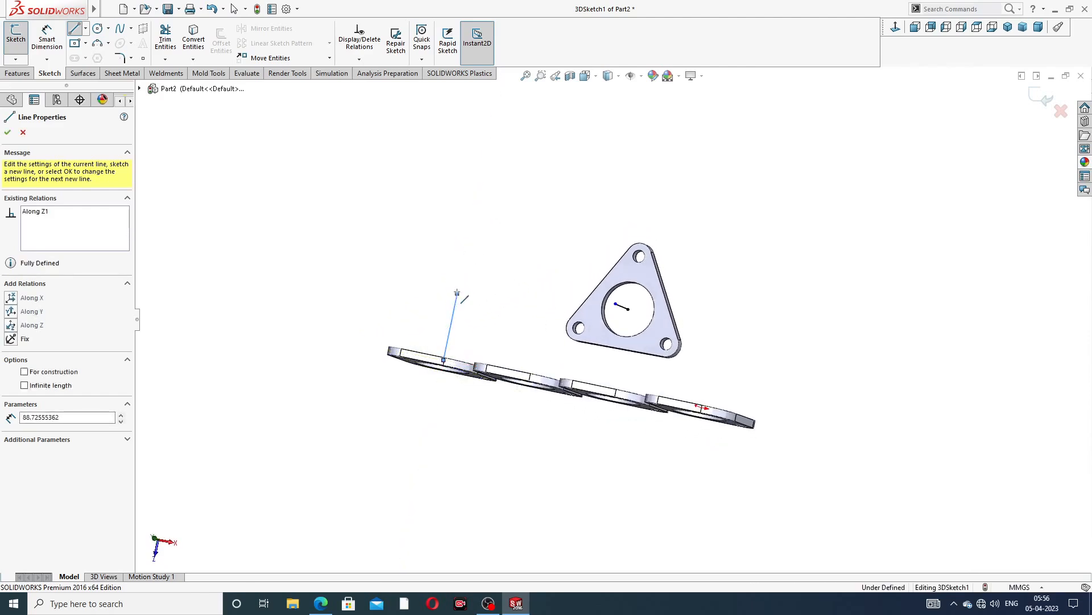
right_click(488, 233)
left_click(517, 253)
middle_click_drag(494, 292, 581, 320)
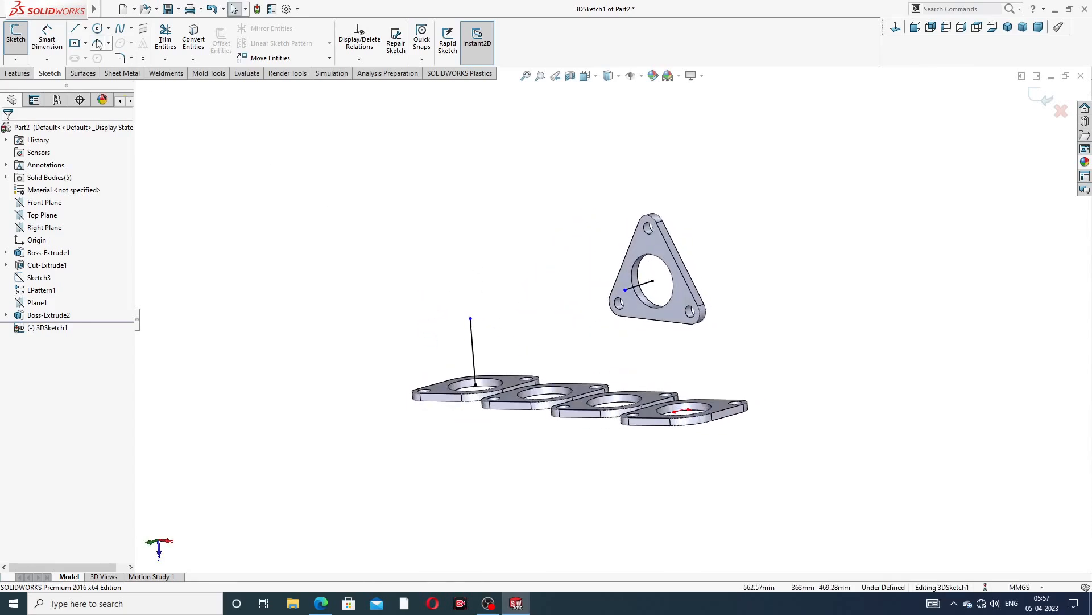
Draw a line joining the top of the vertical line to the free end of the triangular-flange line
left_click(74, 29)
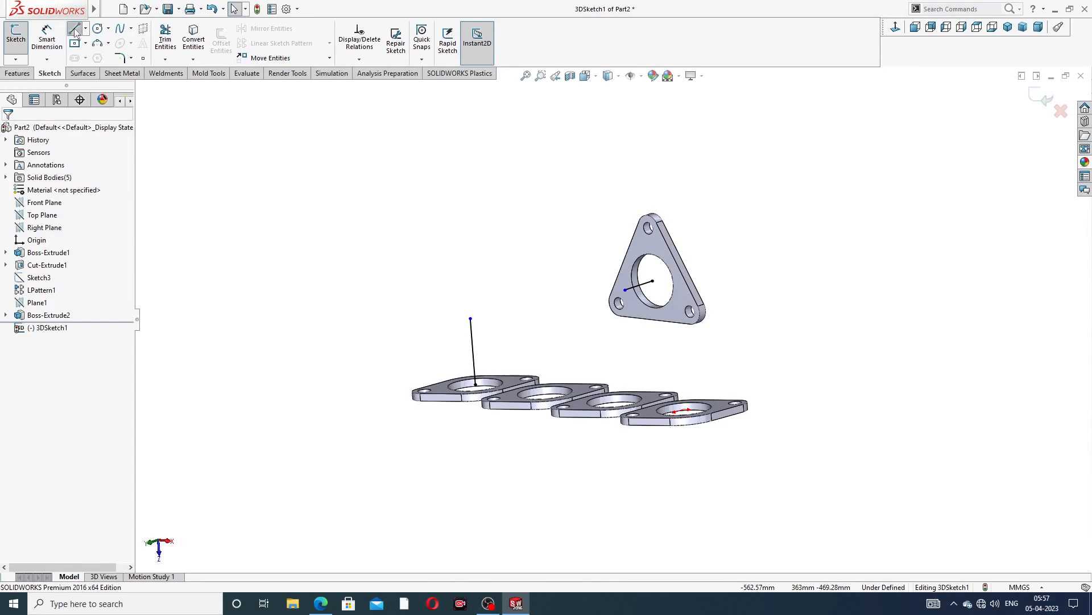
left_click(470, 317)
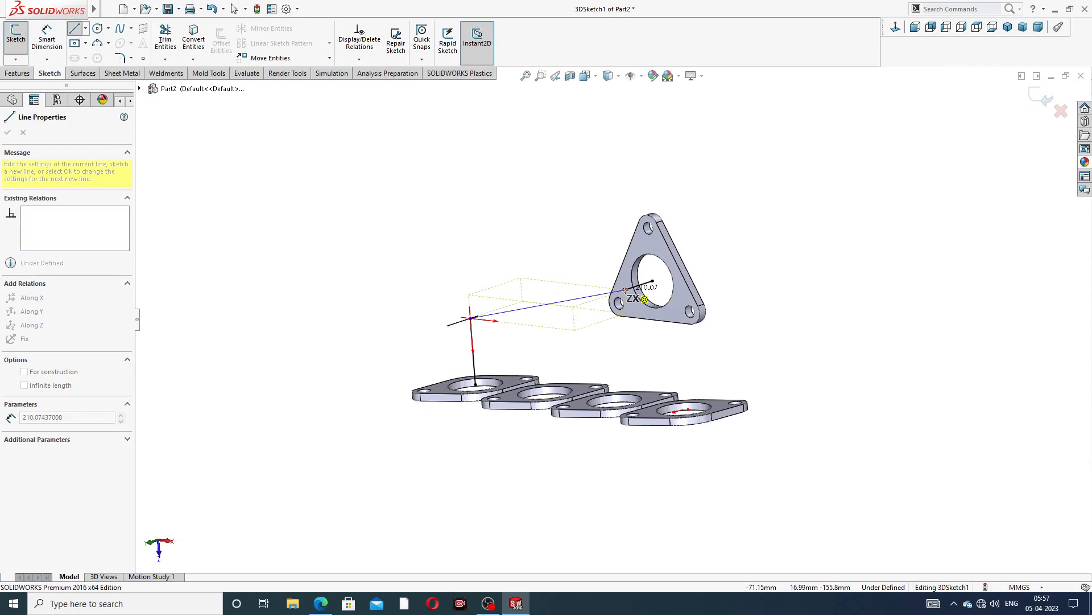
left_click(625, 290)
right_click(681, 188)
left_click(706, 198)
scroll(626, 309, "down", 1)
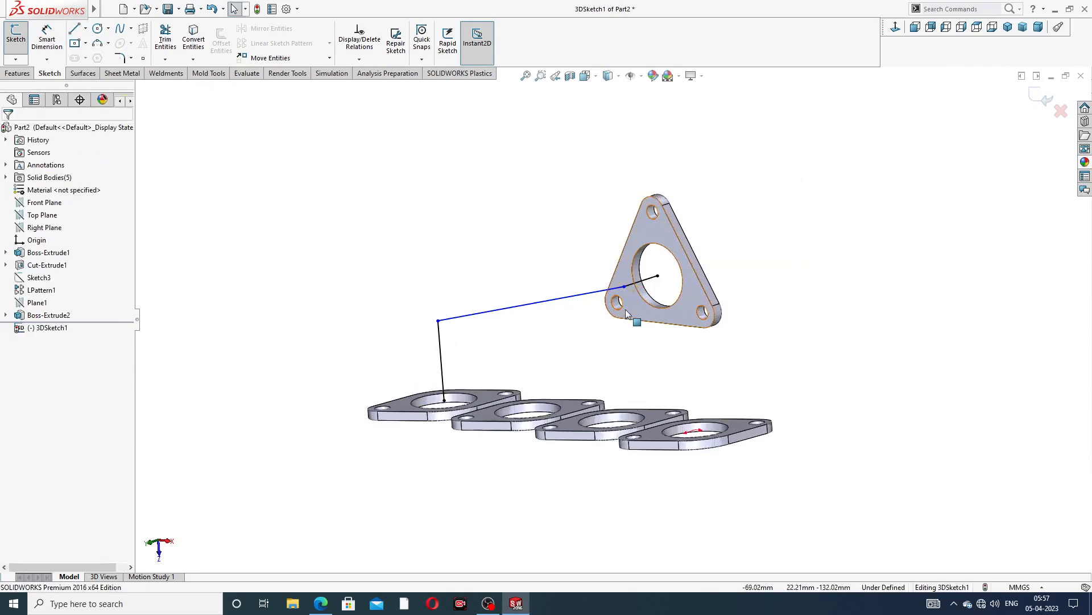
middle_click_drag(626, 309, 570, 246)
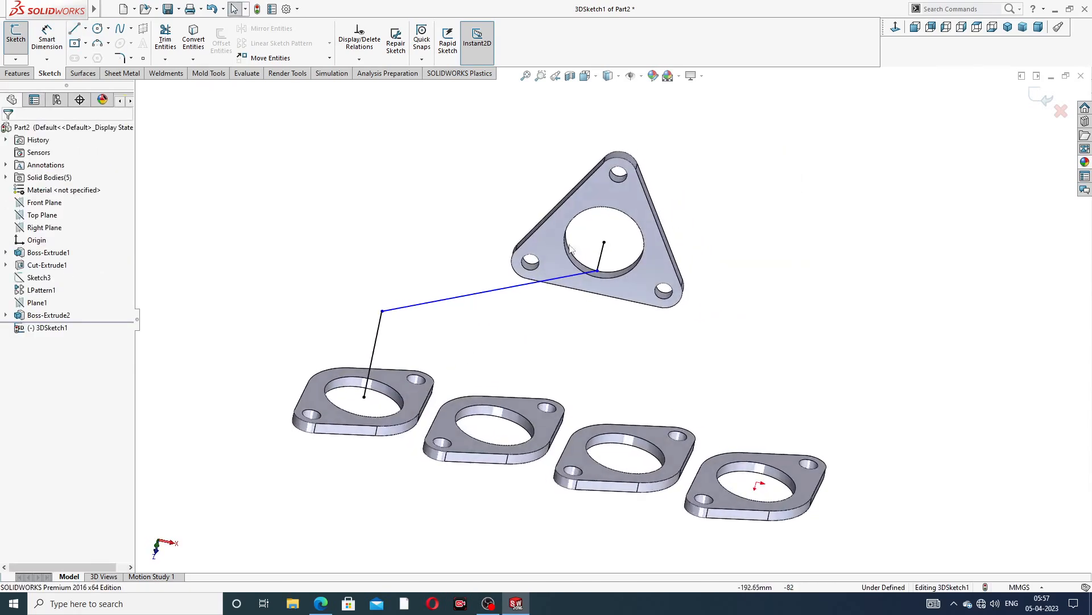
scroll(319, 217, "up", 2)
scroll(476, 283, "down", 2)
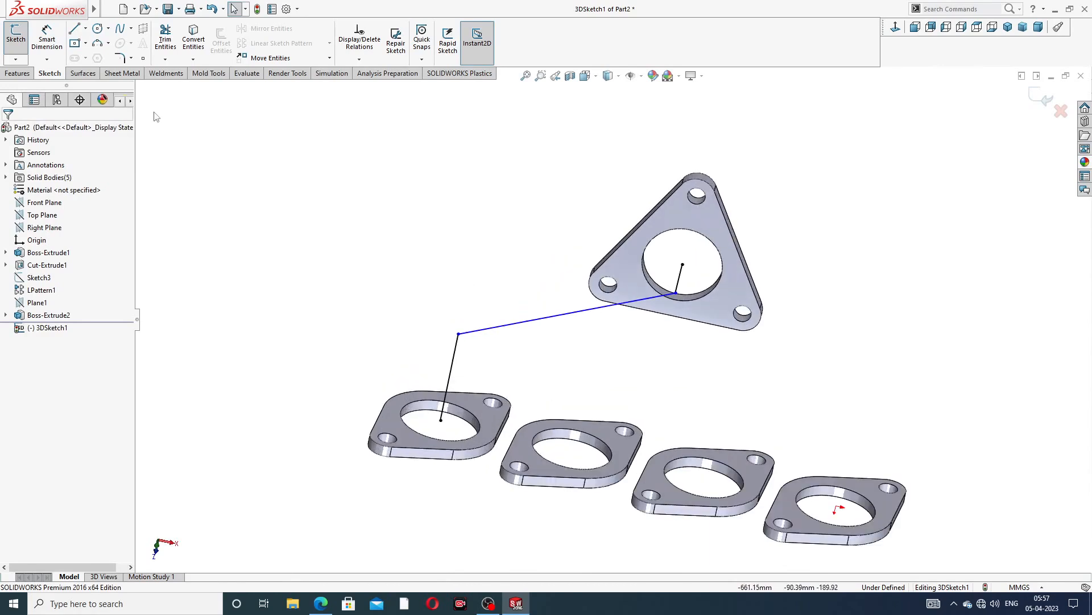
Dimension the vertical line to 114 mm
left_click(52, 44)
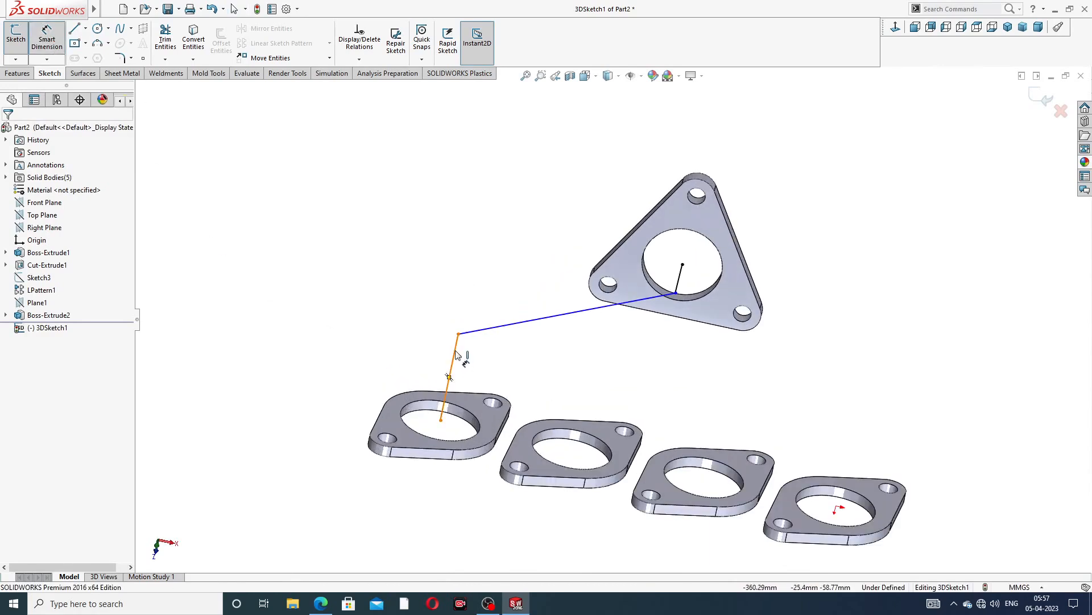
left_click(455, 354)
left_click(398, 357)
type("114")
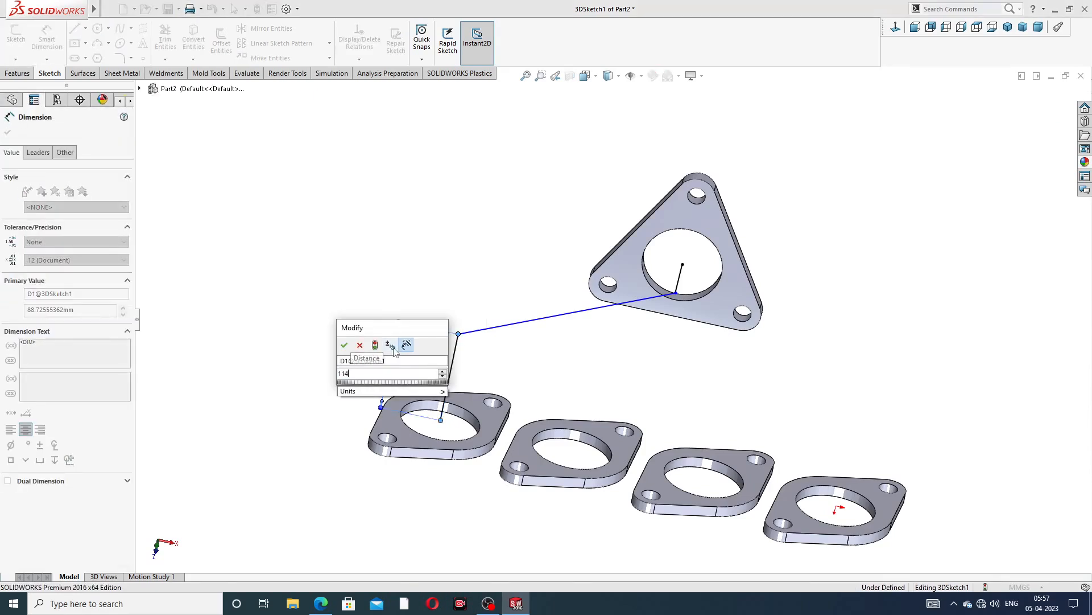
key("Return")
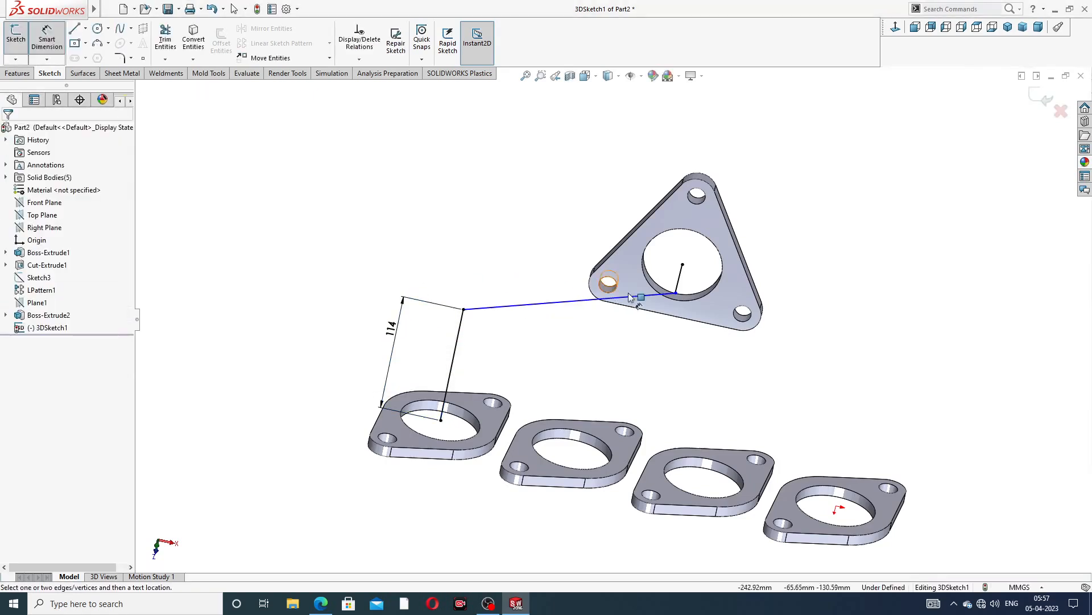
Dimension the short line at the triangular flange to 54 mm
middle_click_drag(663, 310, 694, 291)
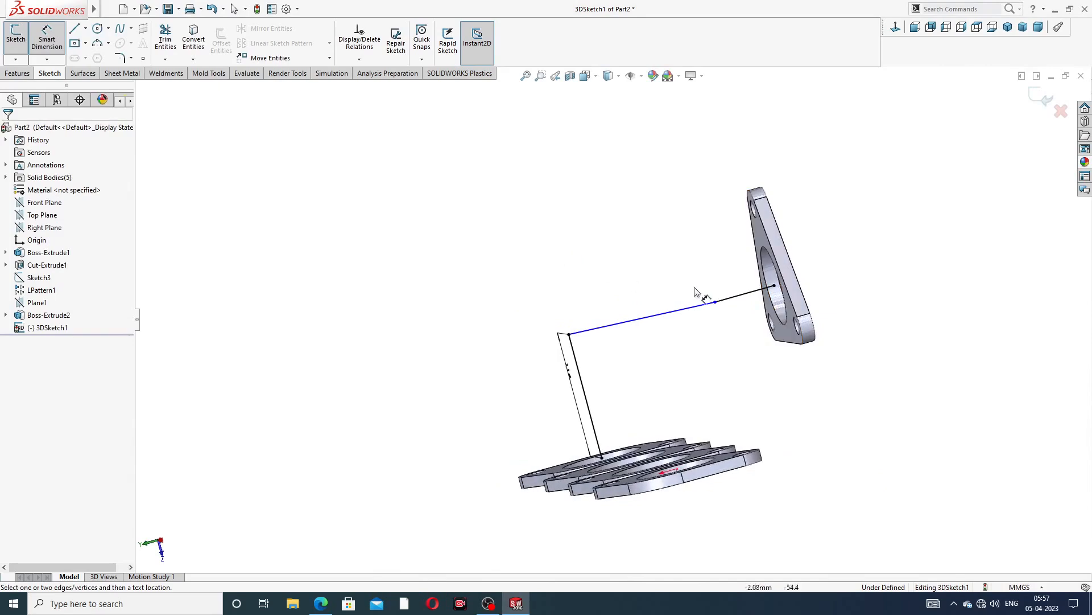
left_click(738, 295)
left_click(709, 169)
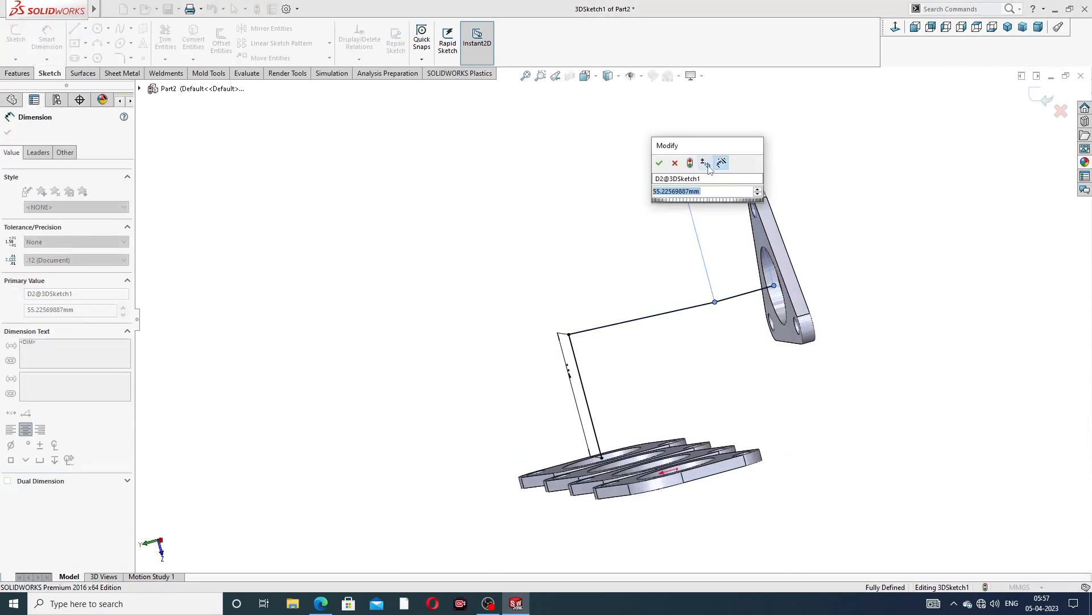
type("54")
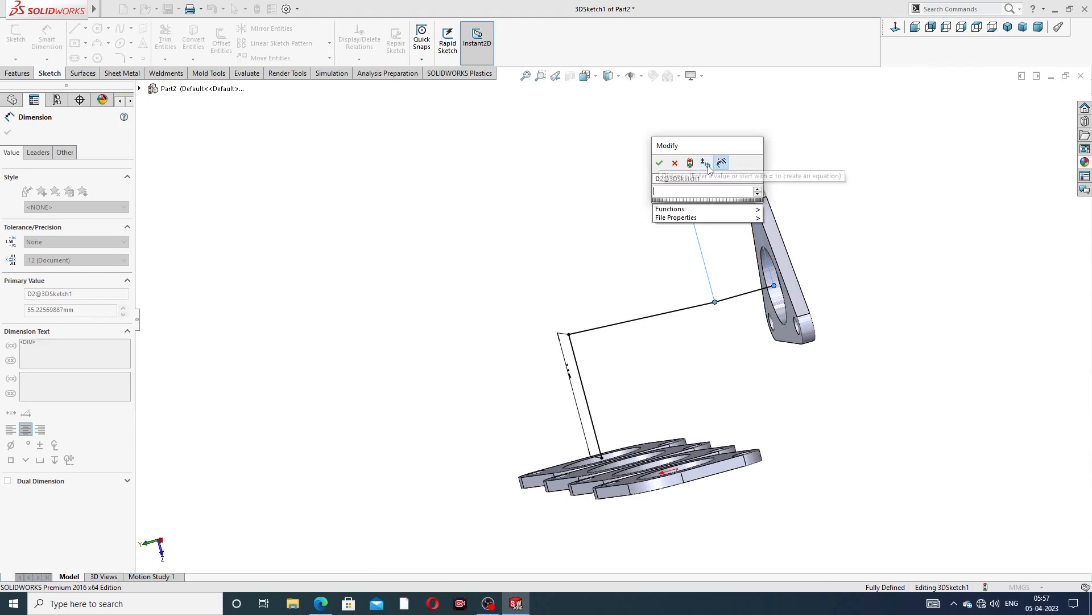
key("Return")
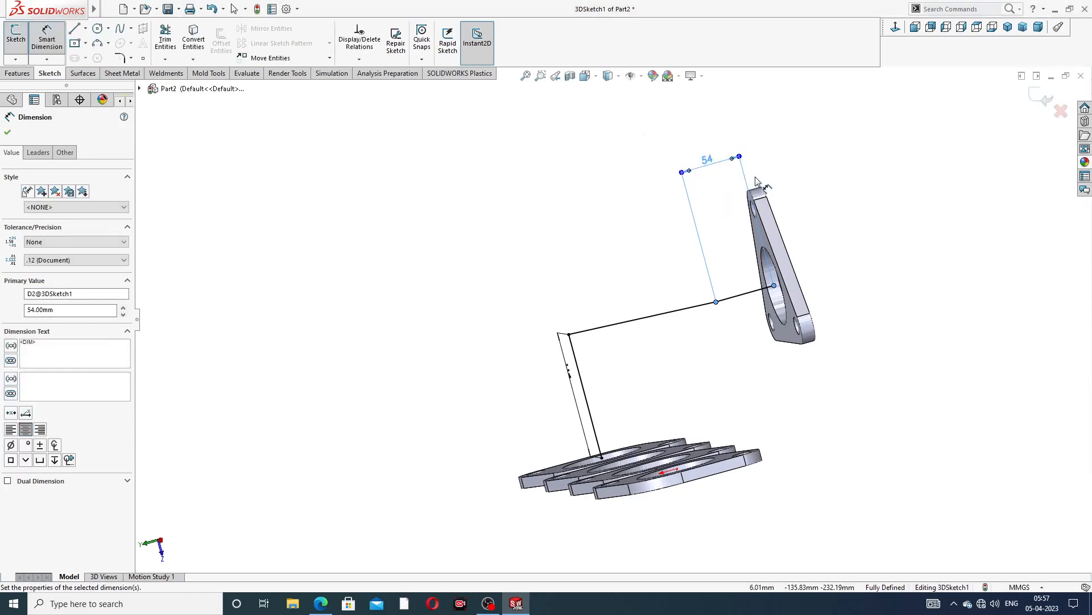
left_click(819, 134)
right_click(818, 130)
left_click(819, 166)
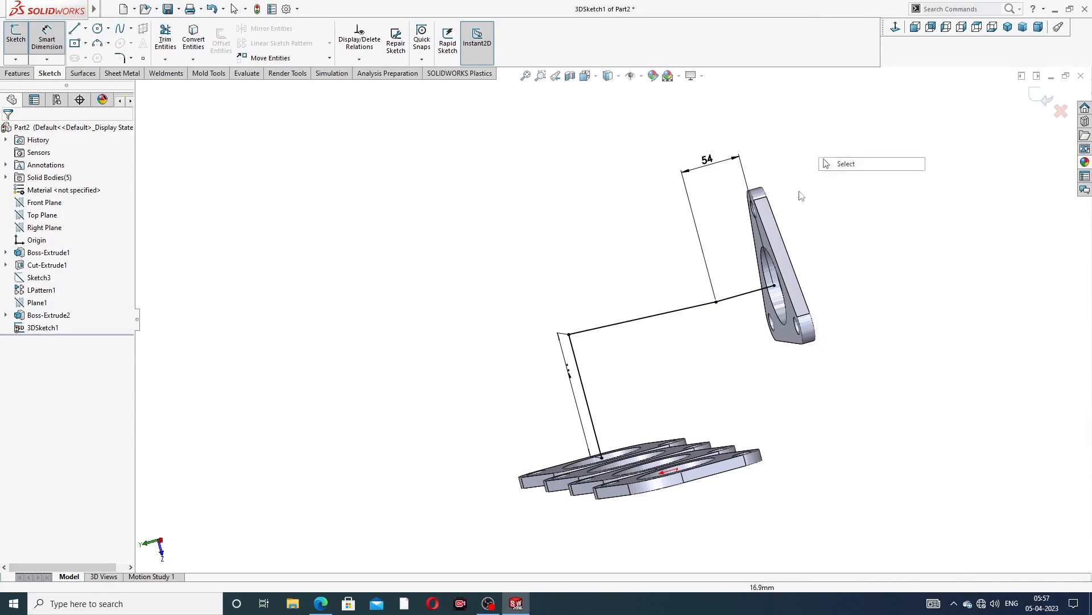
middle_click_drag(820, 165, 805, 226)
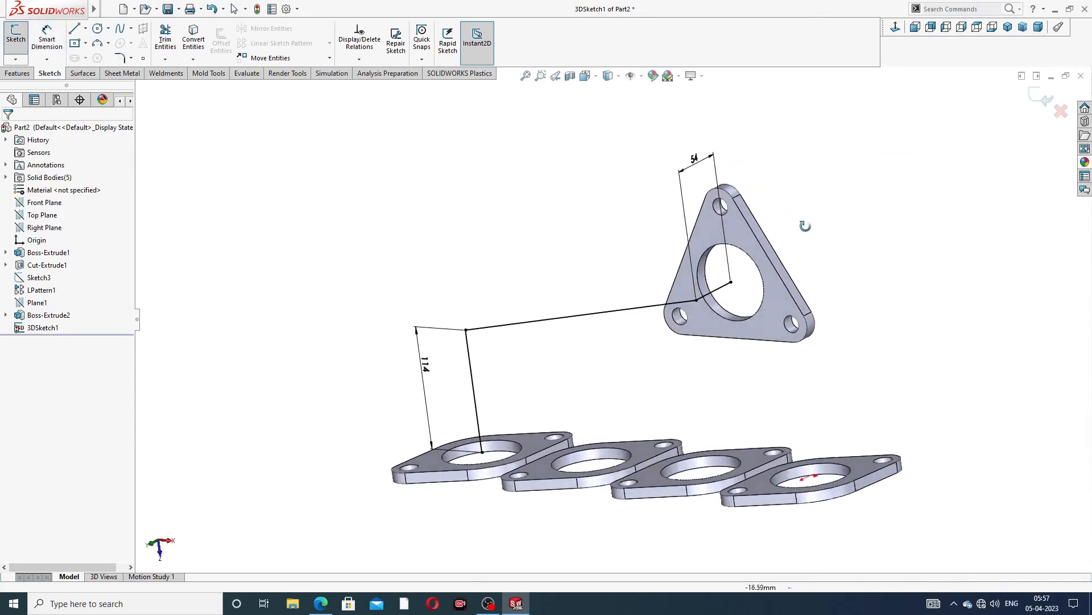
Apply a 98 mm sketch fillet at the corner between the vertical line and the connecting line
left_click(120, 58)
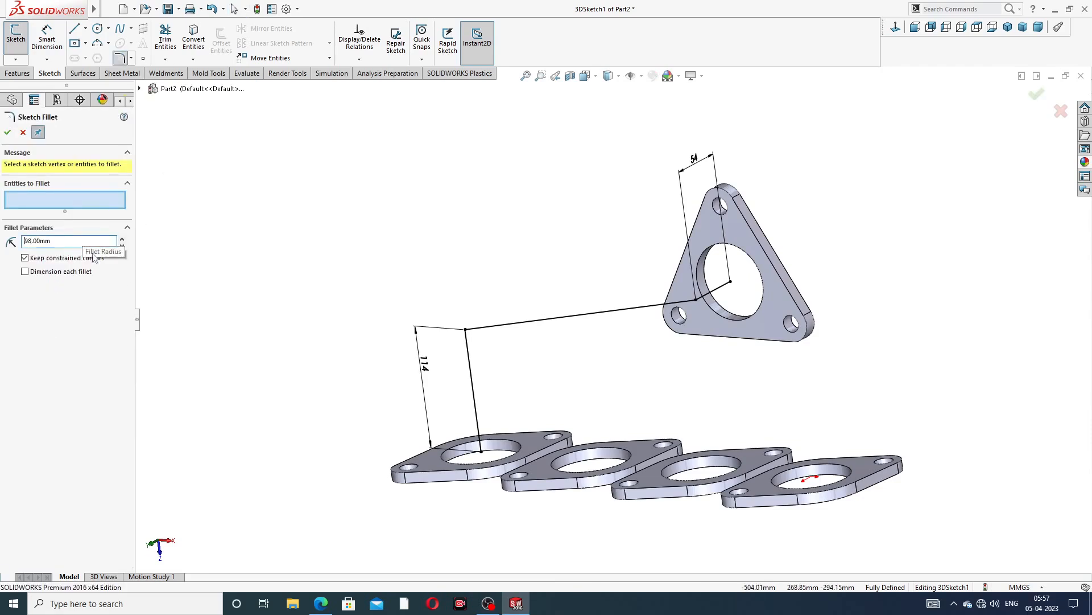
left_click(465, 329)
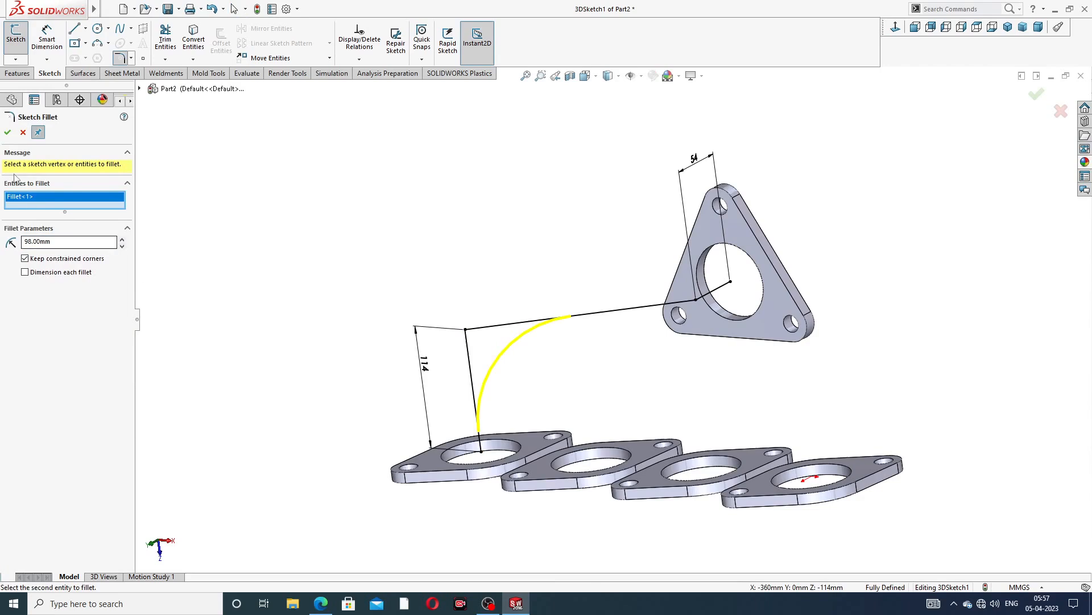
left_click(7, 132)
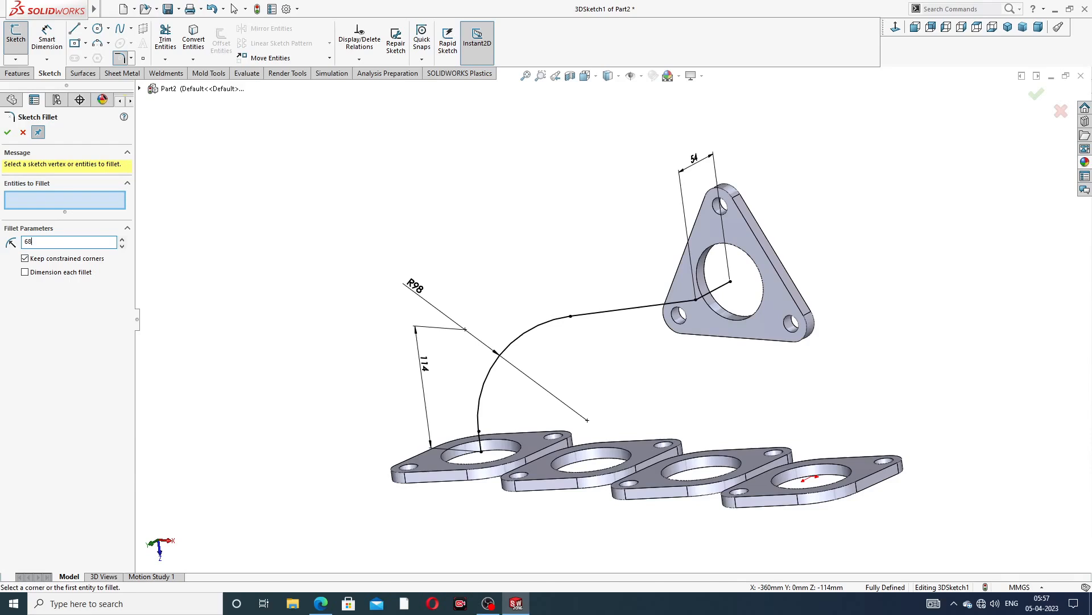
Apply a 68 mm sketch fillet at the corner between the connecting line and the triangular-flange line
left_click(695, 300)
left_click(7, 133)
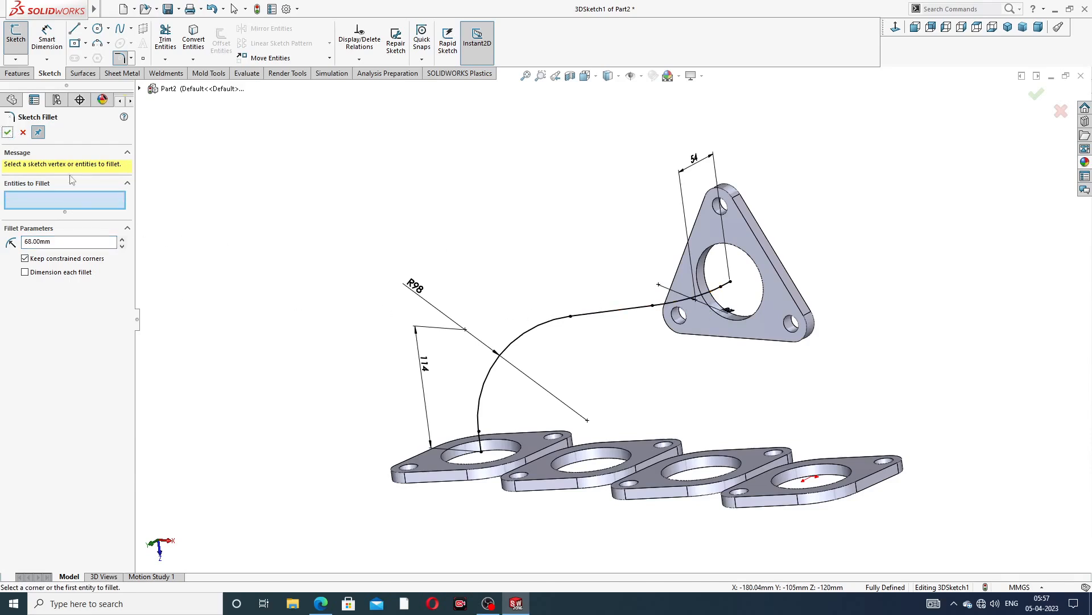
middle_click_drag(531, 279, 553, 263)
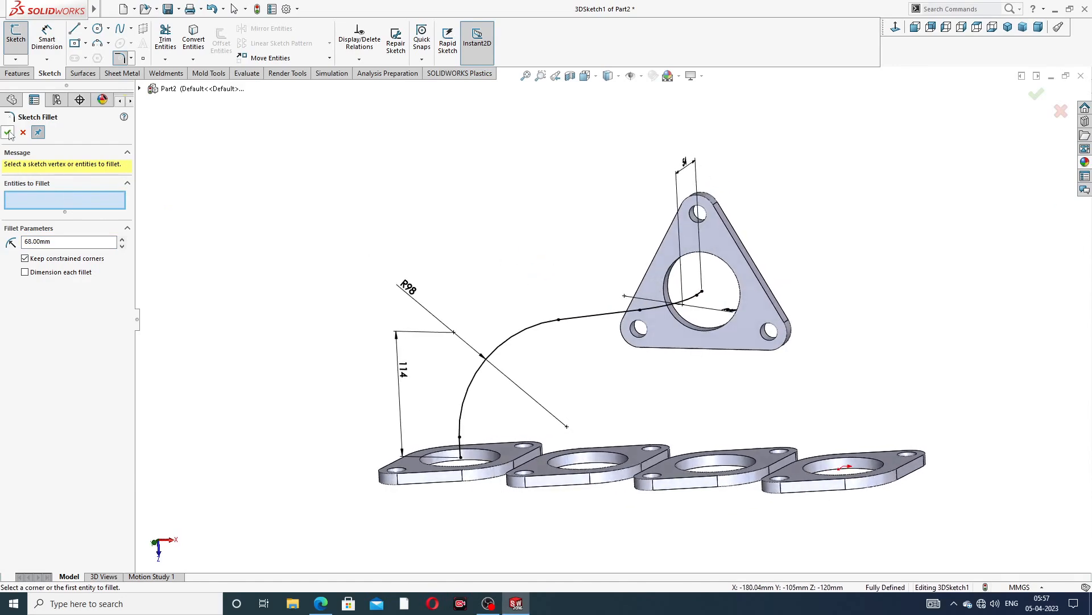
Confirm the sketch fillet, compare with the reference drawing, and exit the 3D sketch path
left_click(8, 134)
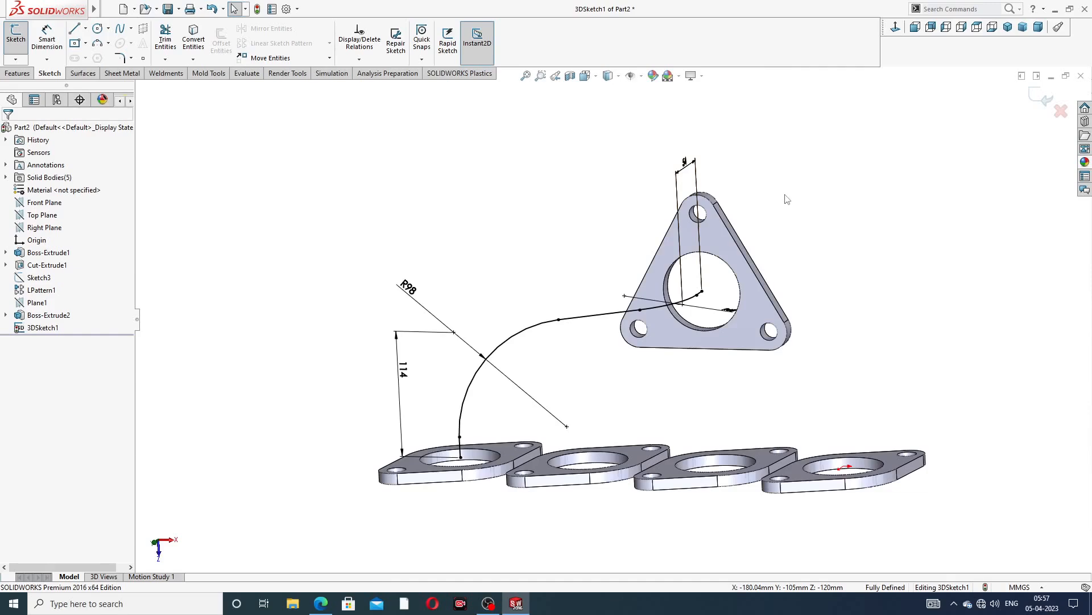
middle_click_drag(787, 199, 718, 308)
scroll(706, 303, "down", 2)
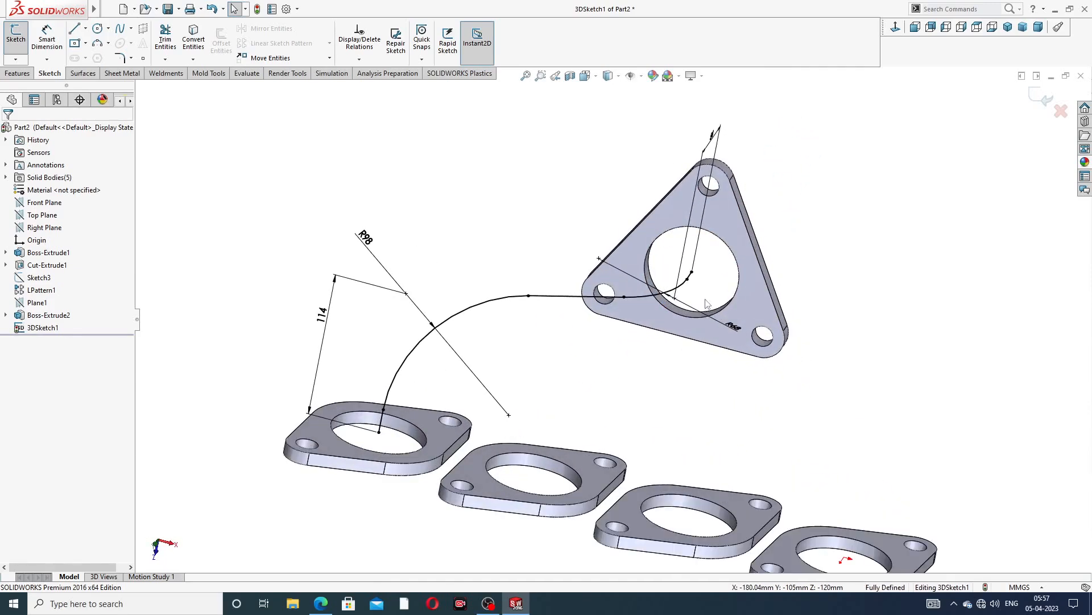
middle_click_drag(778, 258, 726, 243)
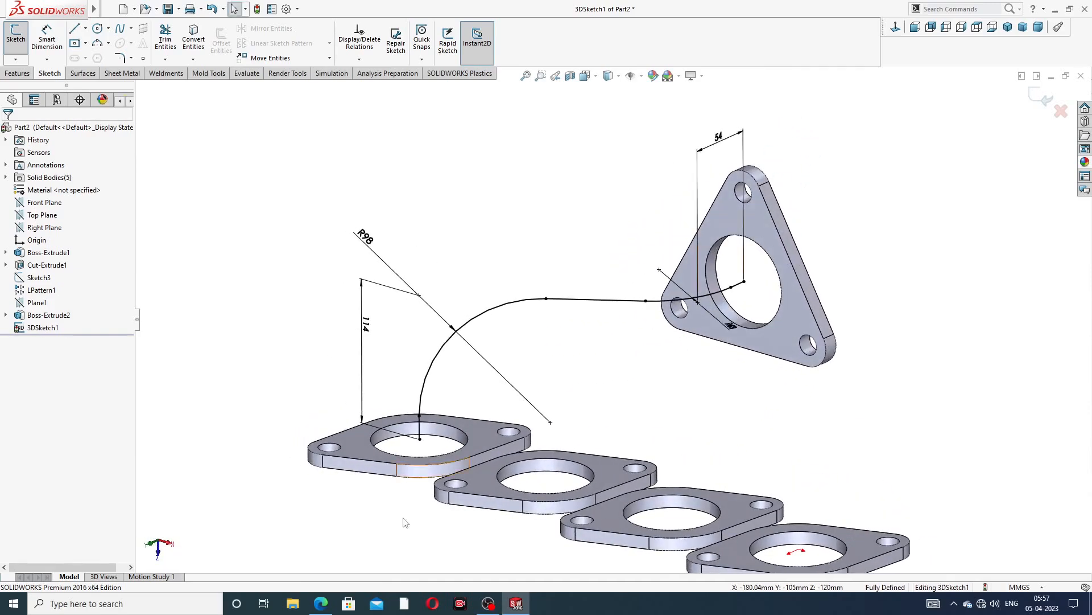
left_click(323, 603)
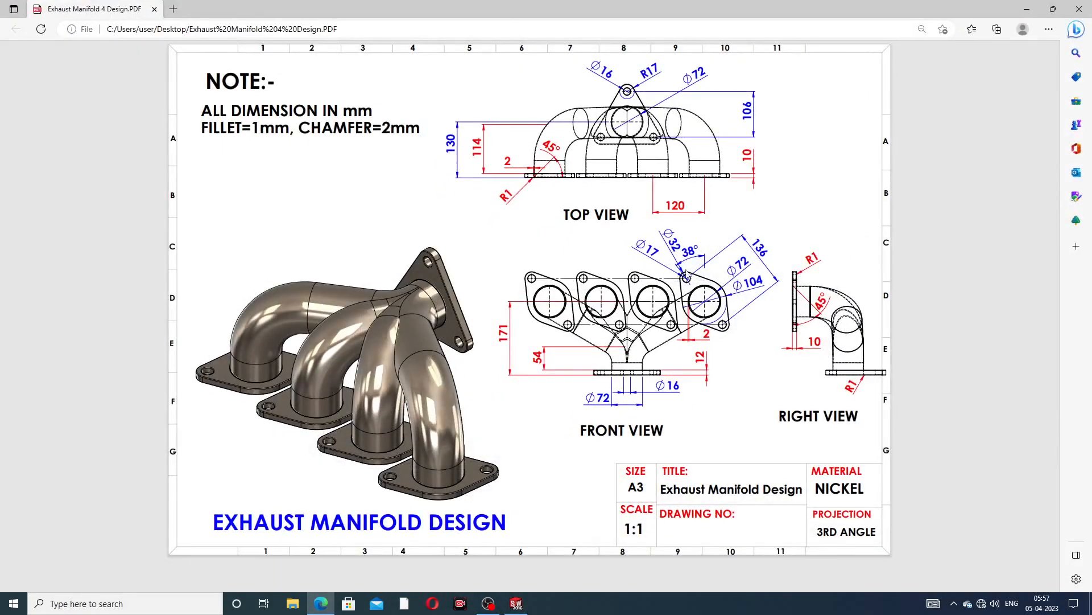
left_click(320, 603)
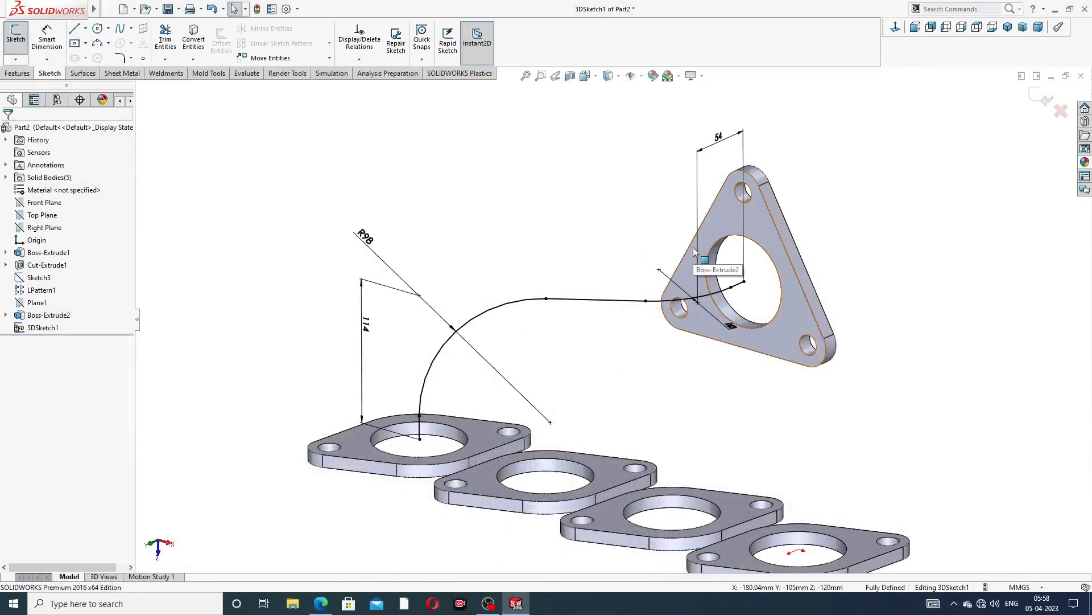
left_click(1046, 100)
mouse_move(878, 156)
middle_mouse_down()
mouse_move(760, 220)
mouse_move(779, 200)
middle_mouse_up()
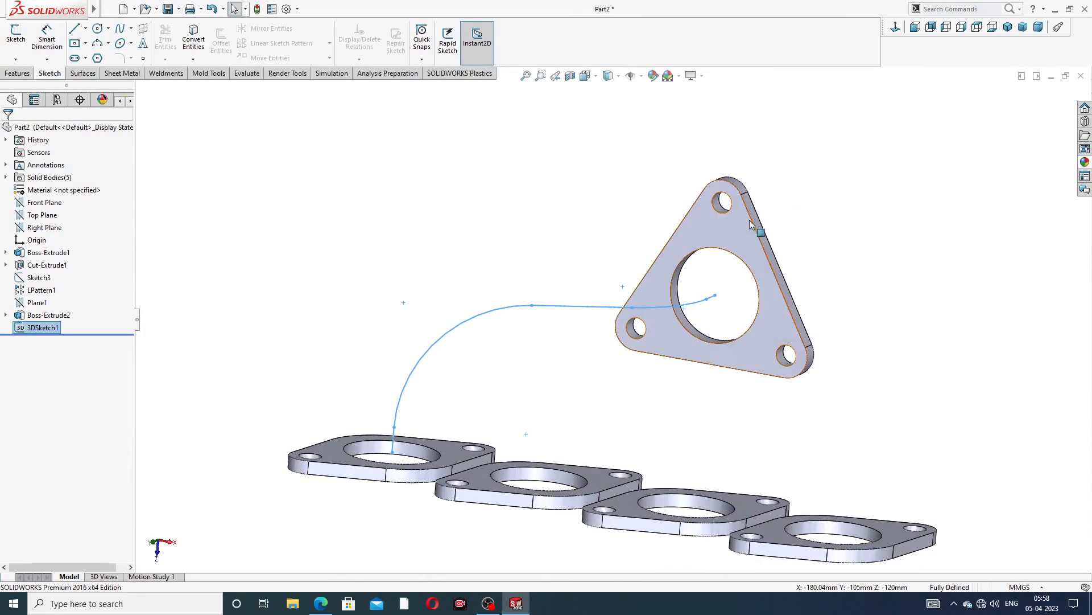
Create a sketch on the triangular flange's face by converting its bore edge into a circle, then exit the sketch
left_click(747, 223)
left_click(793, 190)
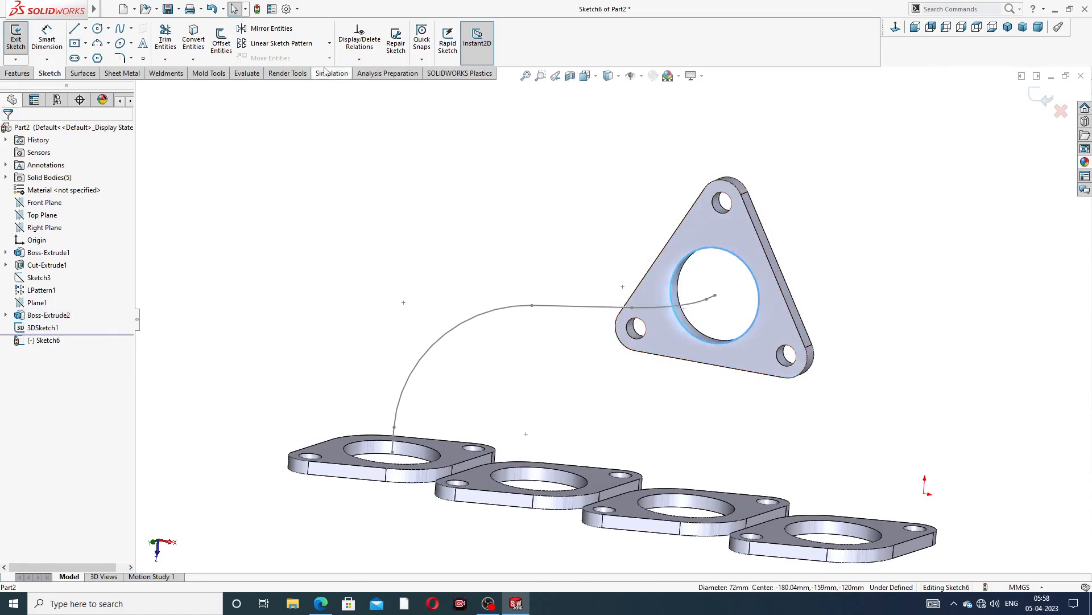
left_click(194, 48)
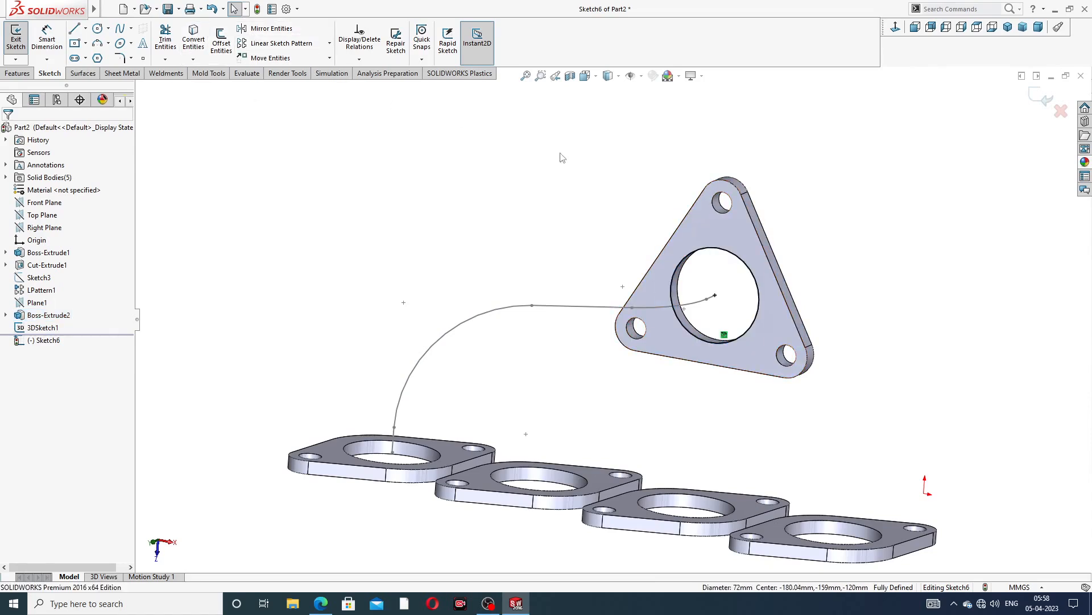
left_click(1043, 102)
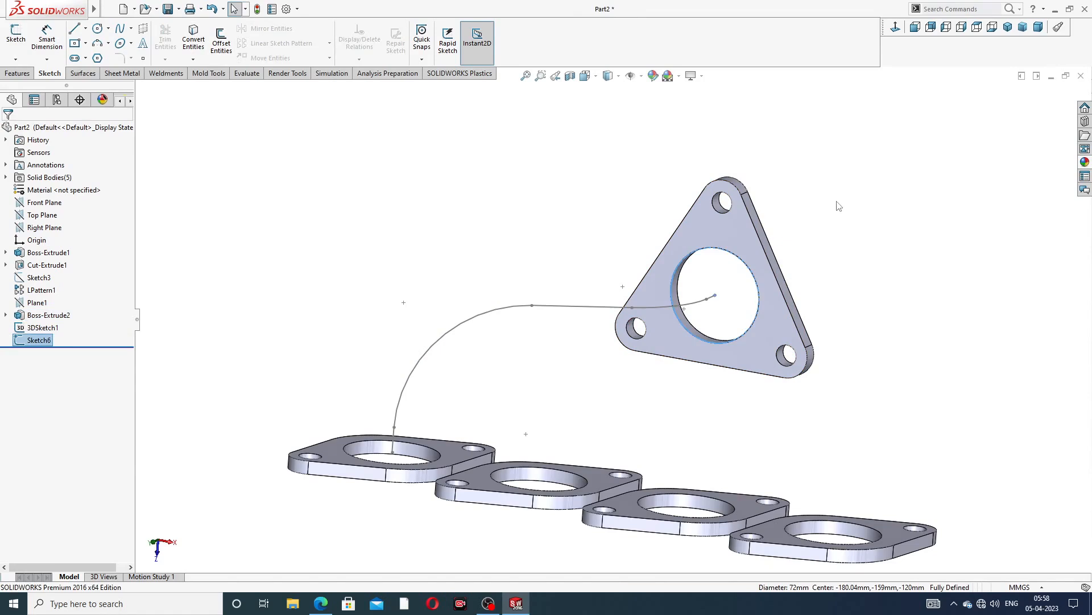
Sweep the converted circle profile along the 3D sketch path to form the first pipe
middle_click_drag(823, 195, 799, 193)
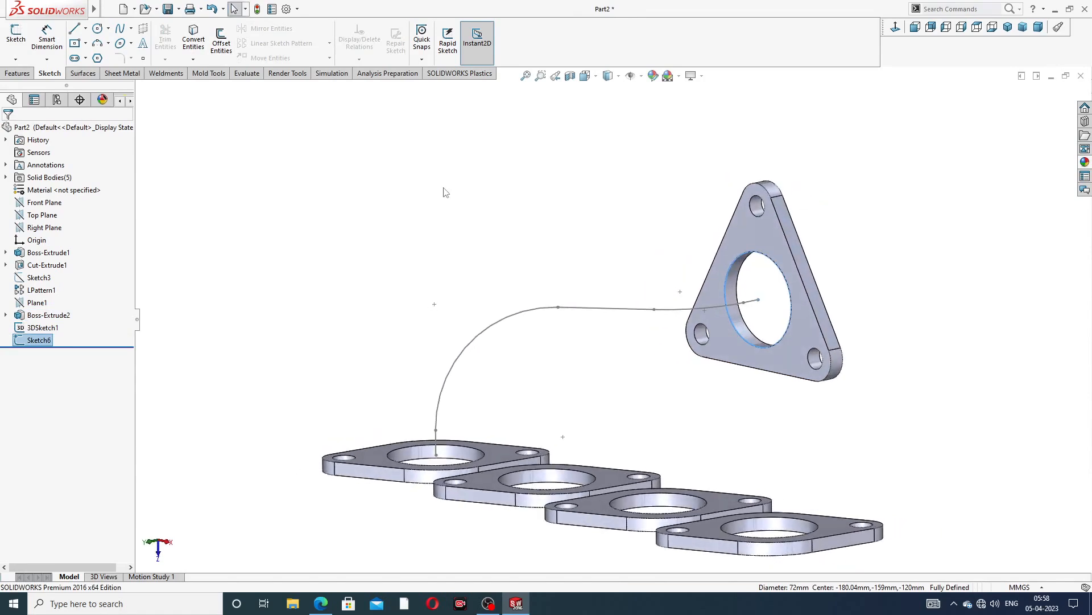
left_click(17, 73)
left_click(111, 30)
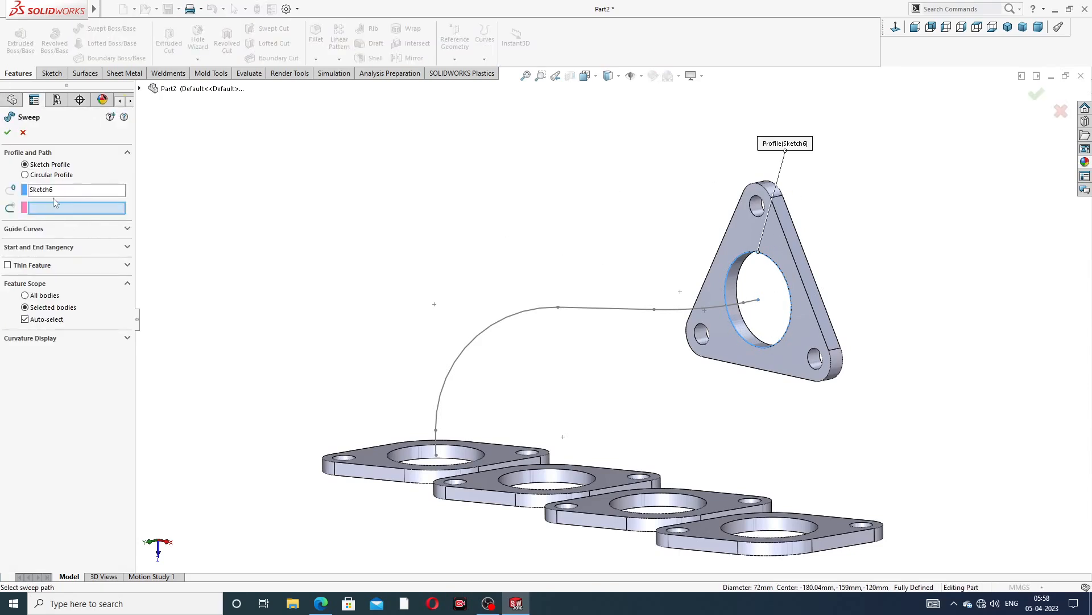
left_click(511, 322)
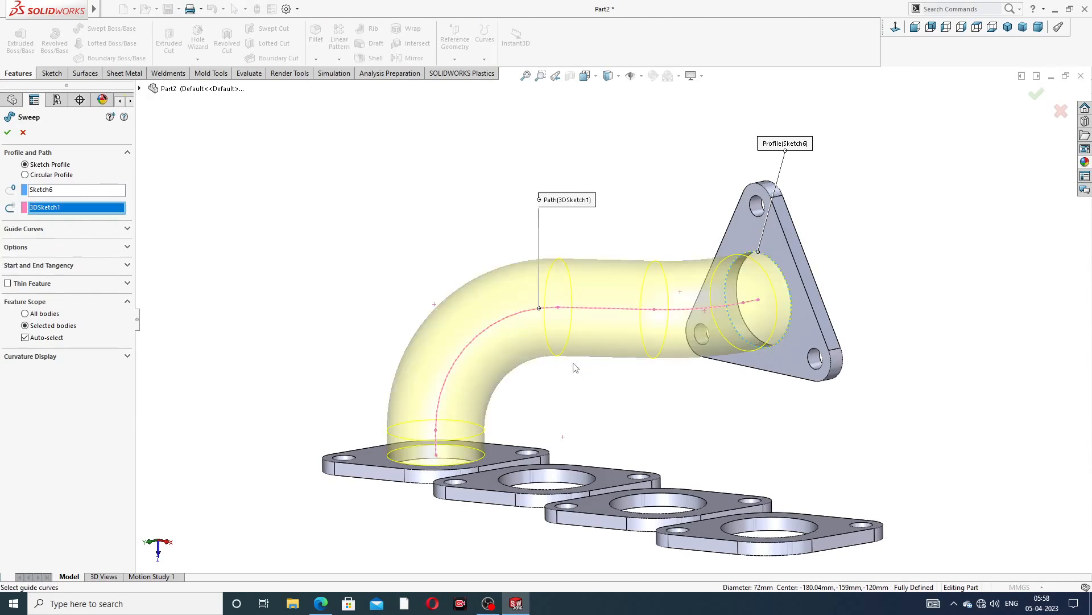
middle_click_drag(569, 366, 587, 407)
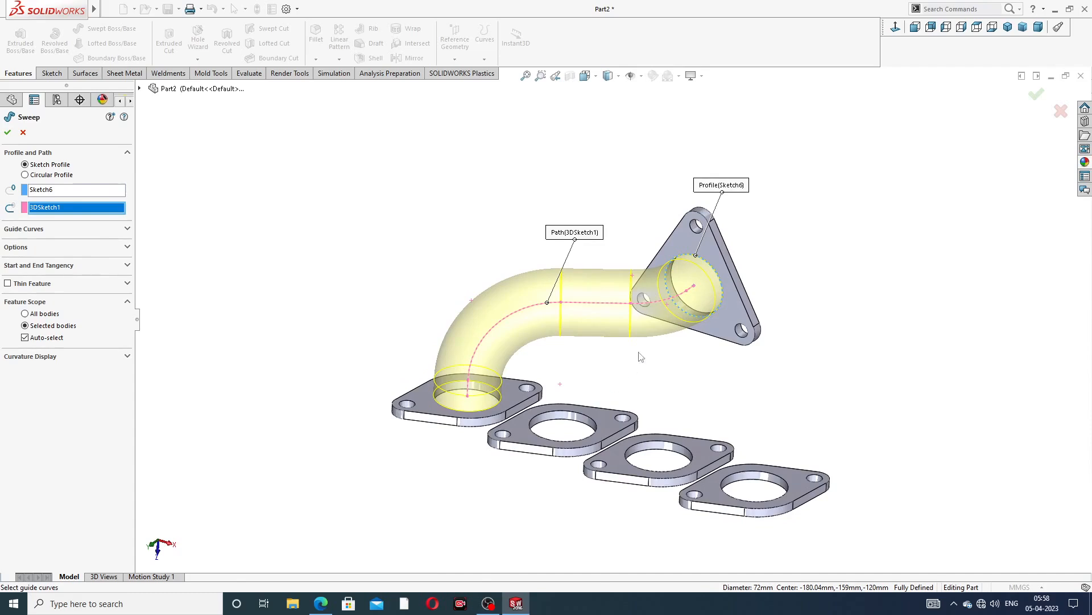
left_click(8, 134)
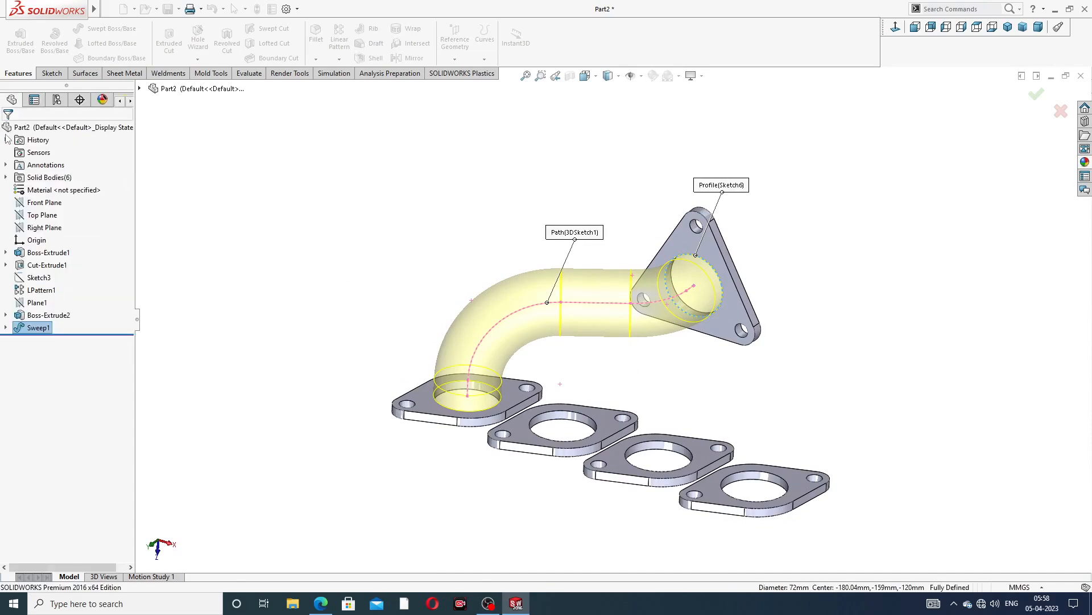
Start a new 3D sketch and draw a short line from the triangular flange's bore centre into the pipe
middle_click_drag(546, 310, 585, 310)
left_click(52, 74)
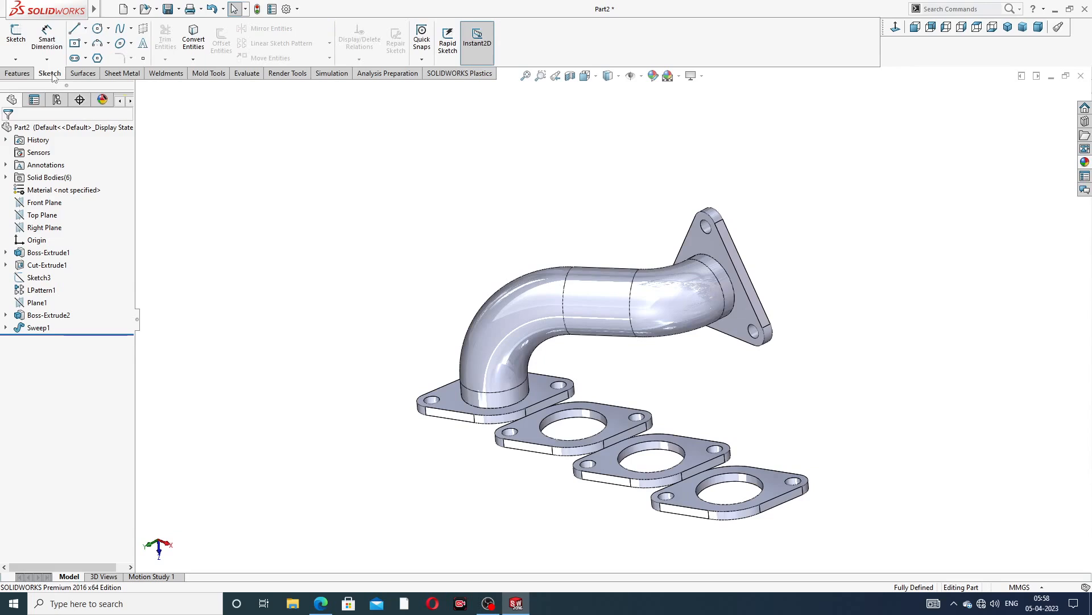
left_click(16, 59)
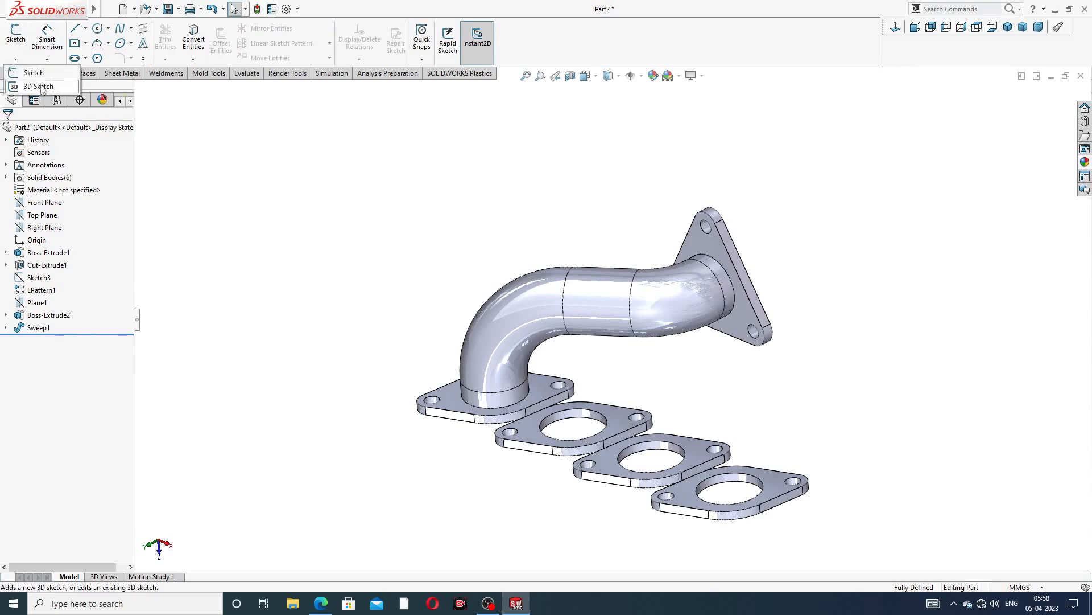
left_click(41, 87)
scroll(757, 336, "down", 2)
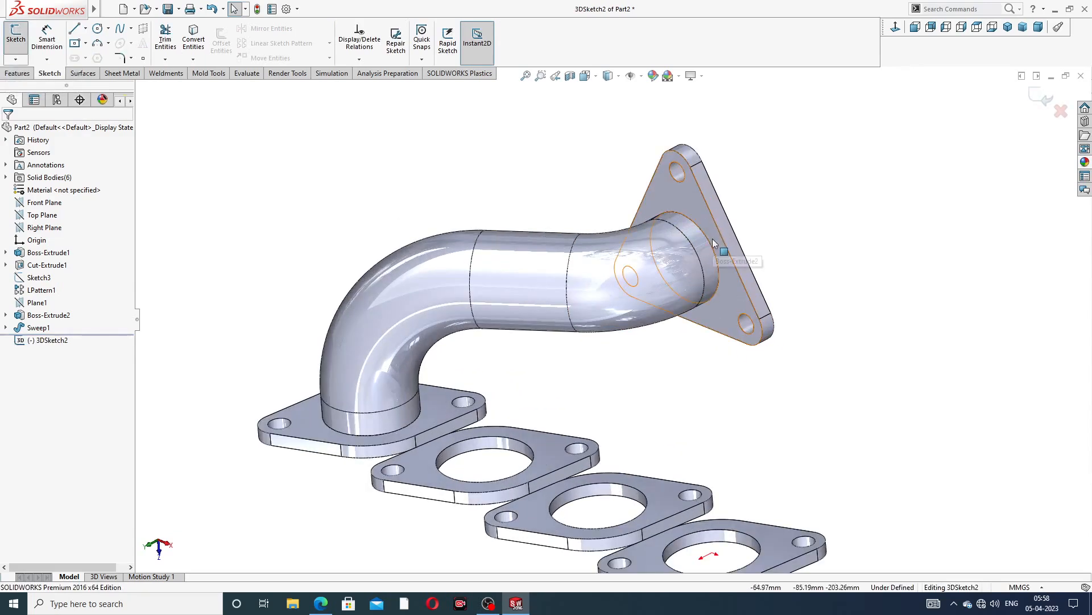
middle_click_drag(712, 244, 714, 265)
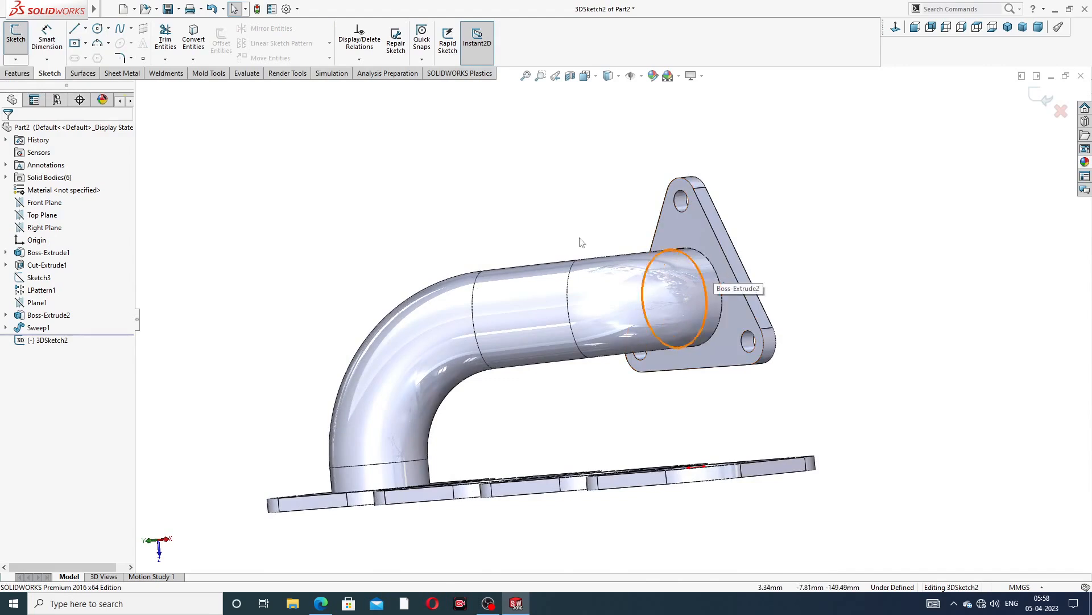
left_click(77, 30)
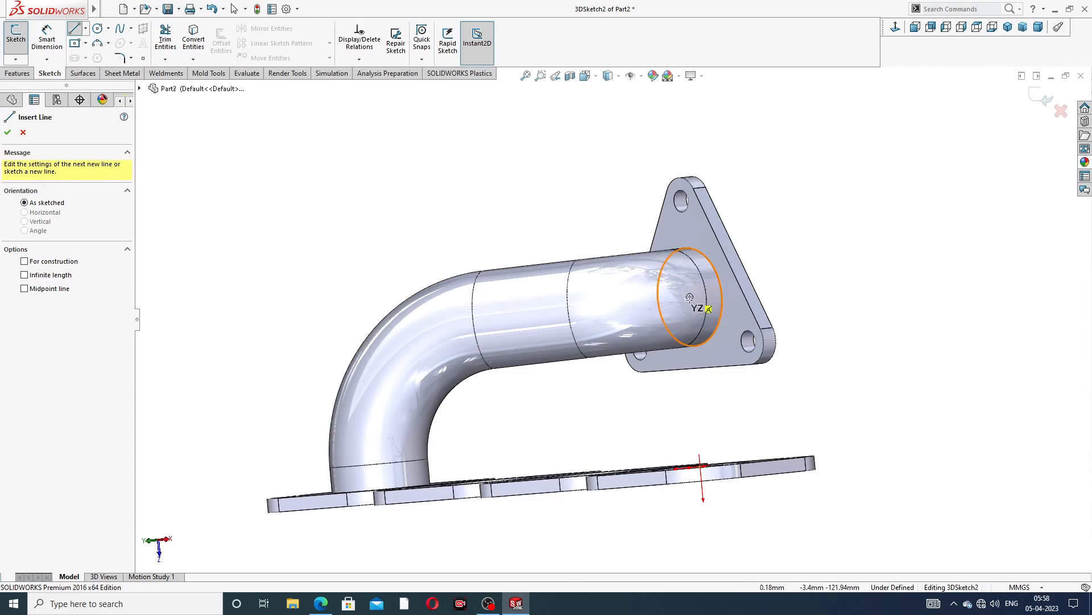
left_click(689, 297)
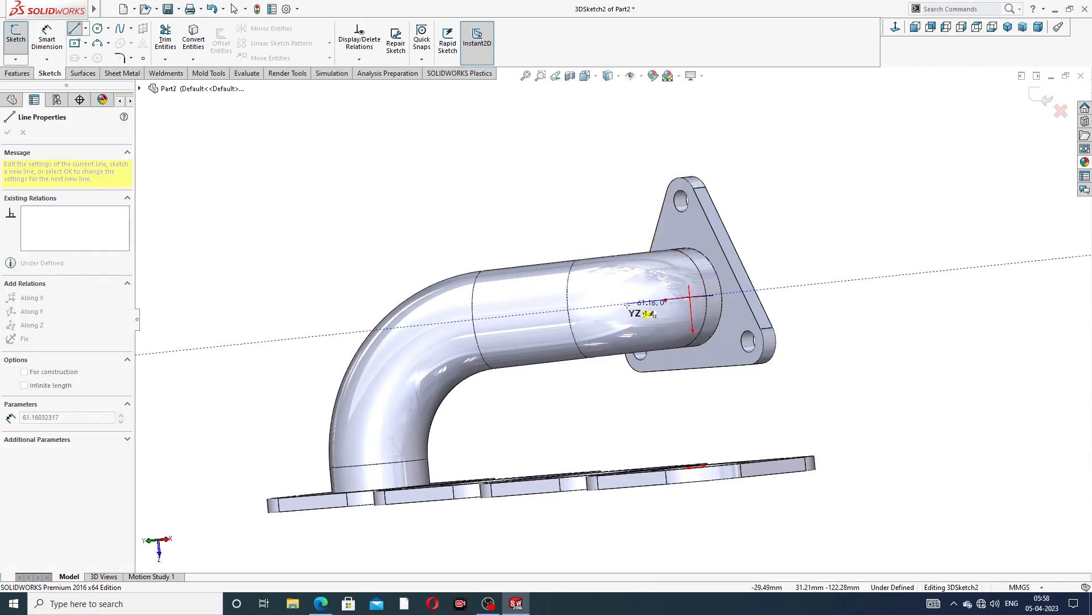
middle_click_drag(628, 304, 639, 307)
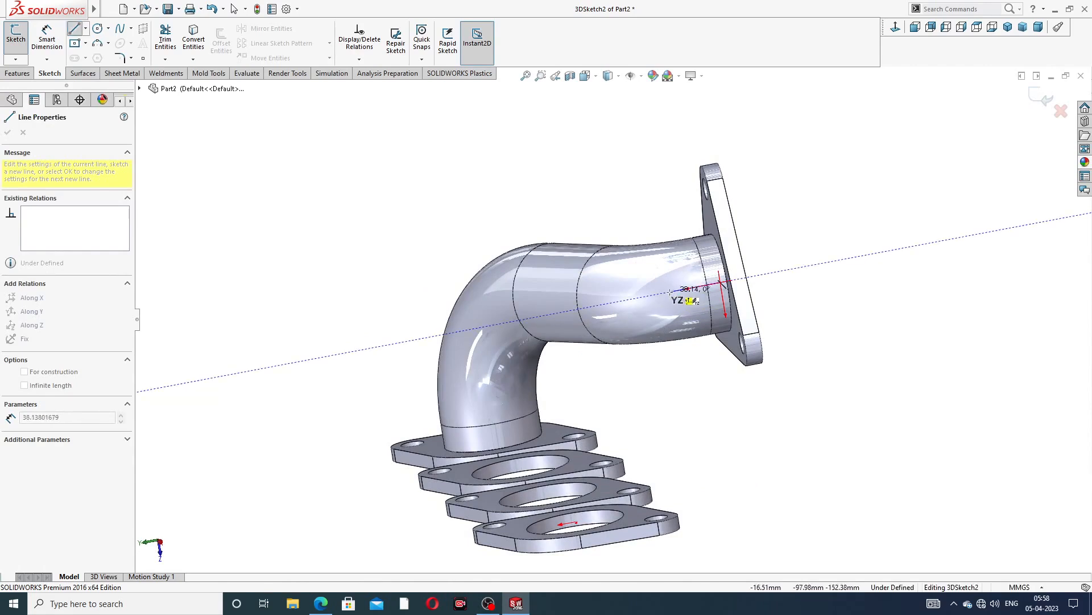
right_click(663, 185)
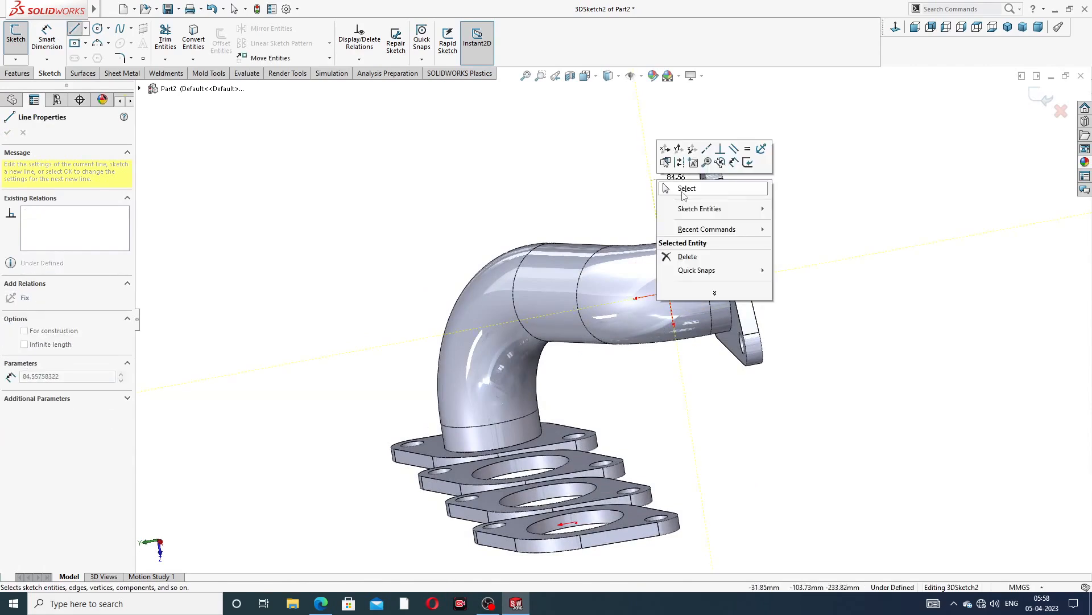
left_click(683, 192)
Draw a vertical line upward from the bore centre of the second rectangular flange
mouse_move(688, 262)
middle_mouse_down()
mouse_move(673, 258)
mouse_move(686, 272)
middle_mouse_up()
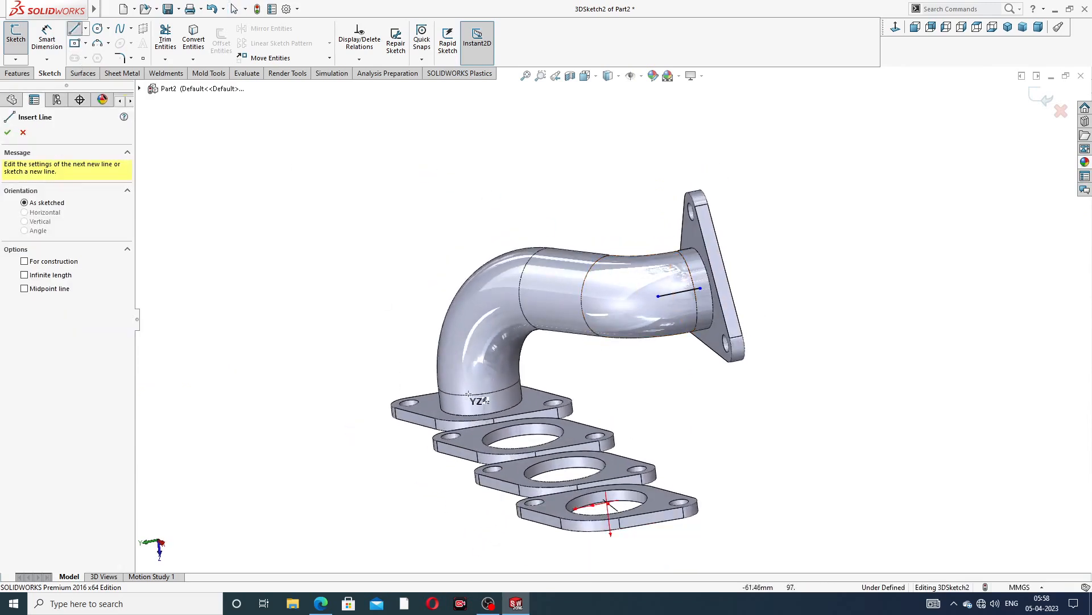
middle_click_drag(563, 447, 560, 493)
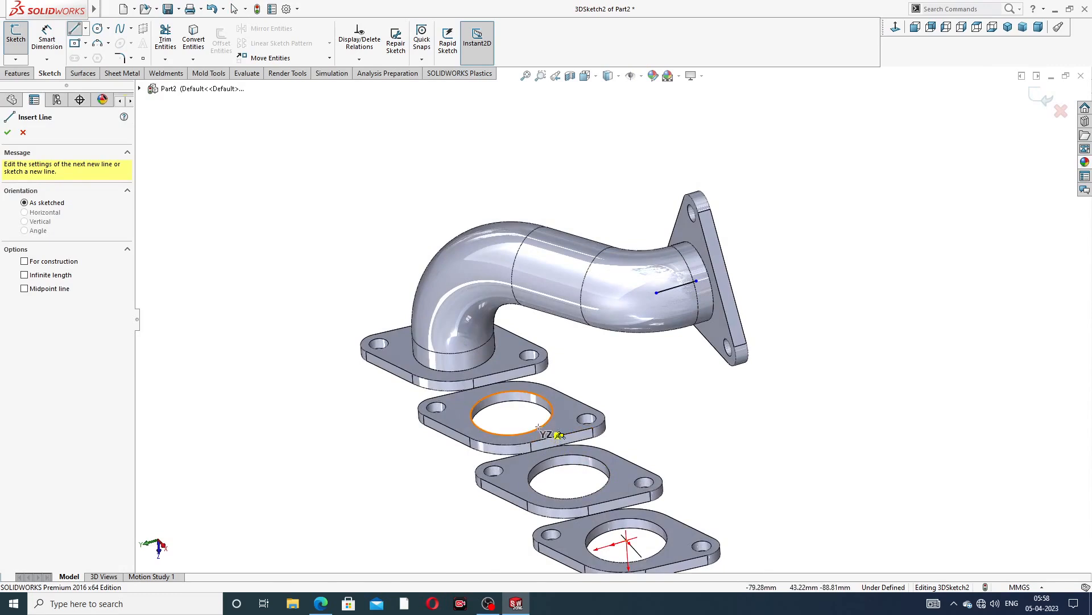
left_click(512, 413)
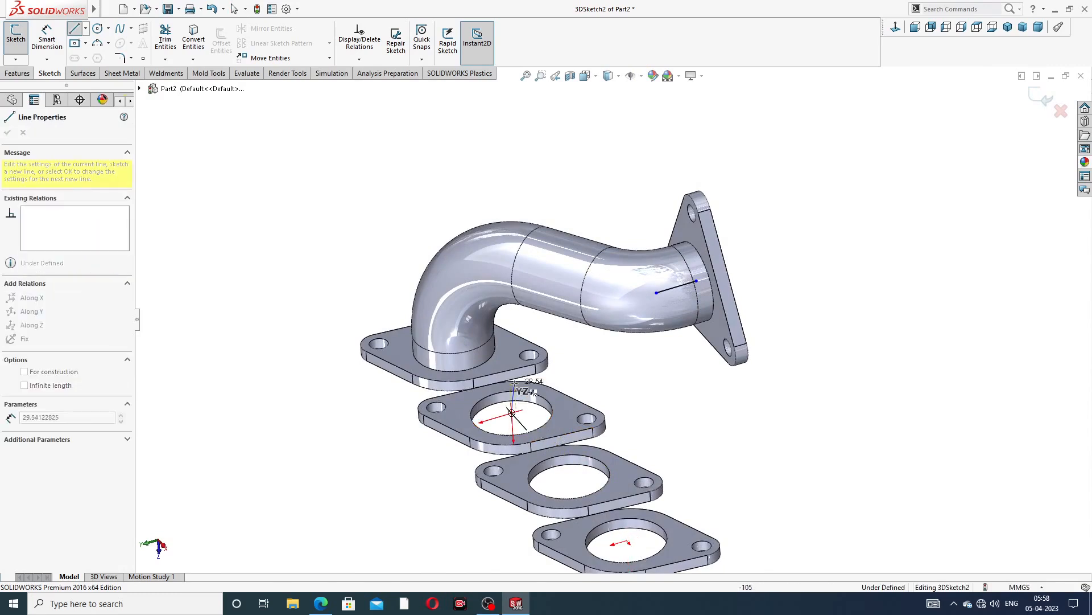
left_click(507, 352)
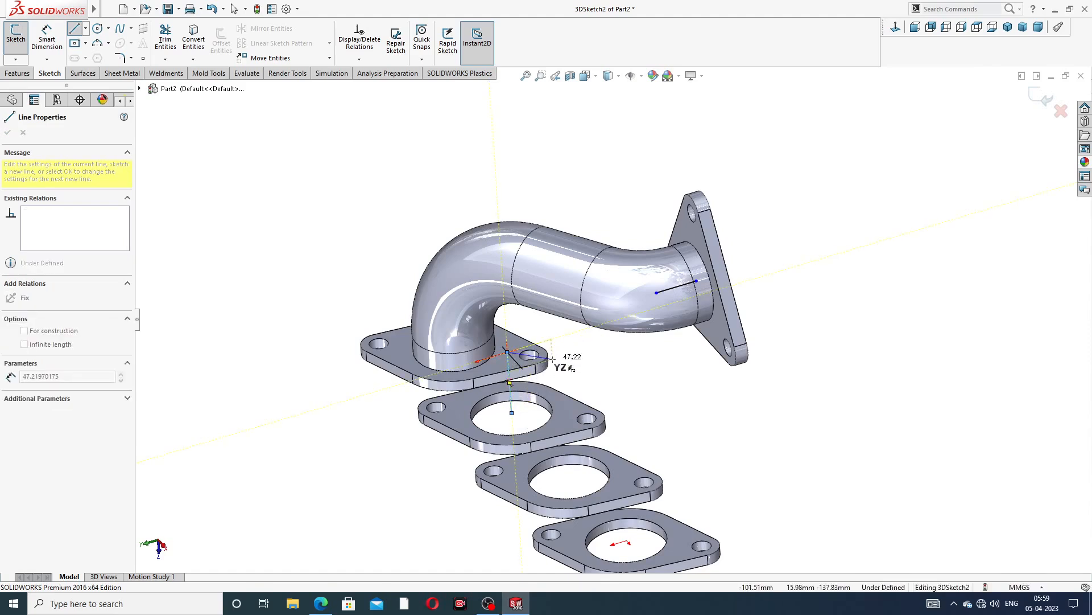
mouse_move(552, 359)
middle_mouse_down()
mouse_move(579, 390)
mouse_move(246, 201)
middle_mouse_up()
right_click(615, 384)
left_click(631, 384)
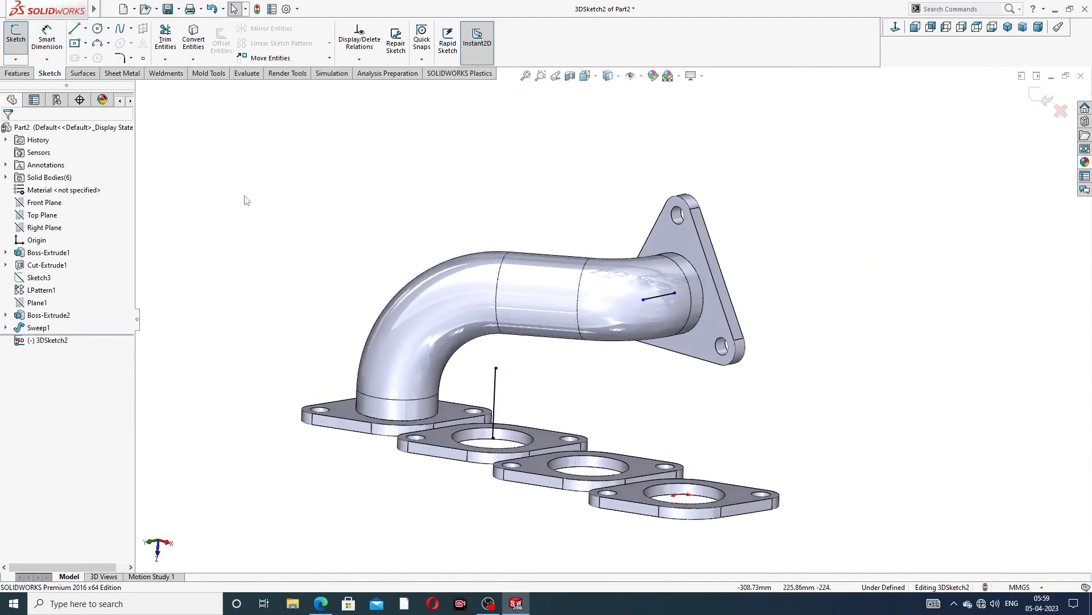
left_click(77, 31)
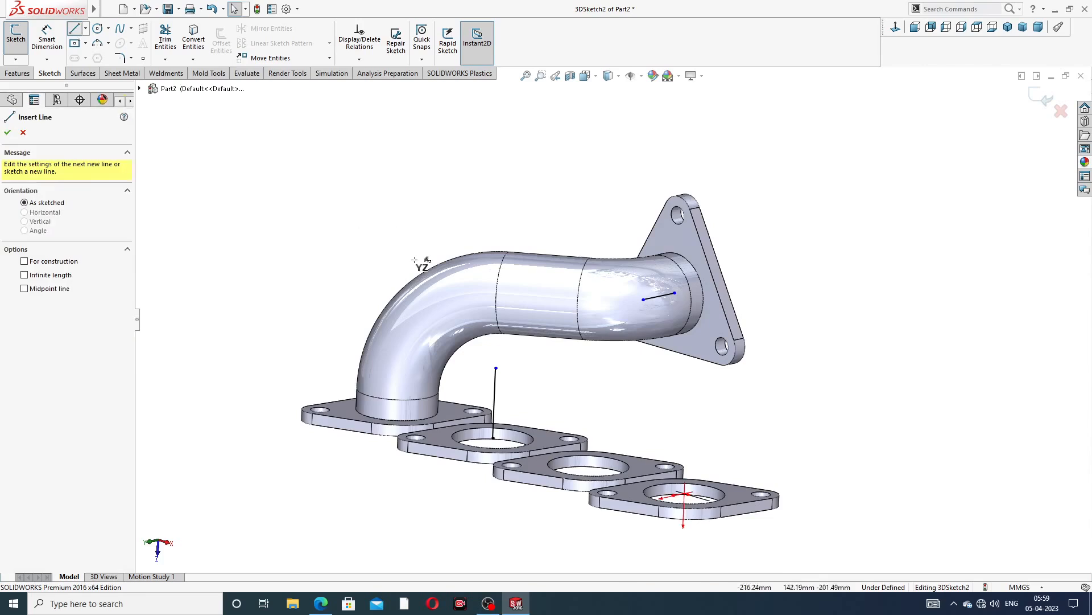
left_click(495, 368)
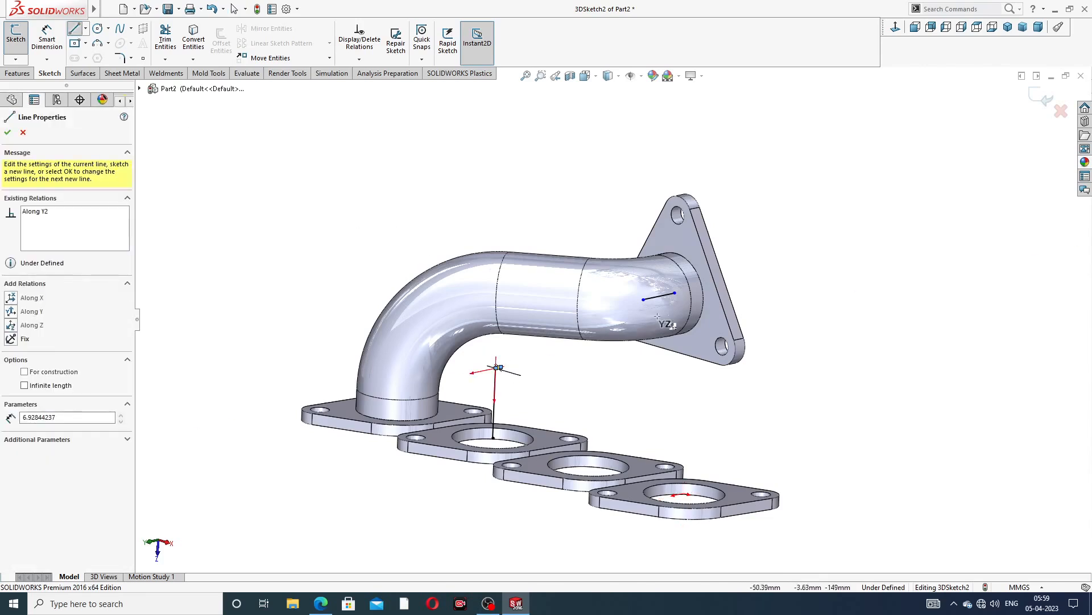
right_click(523, 239)
left_click(551, 247)
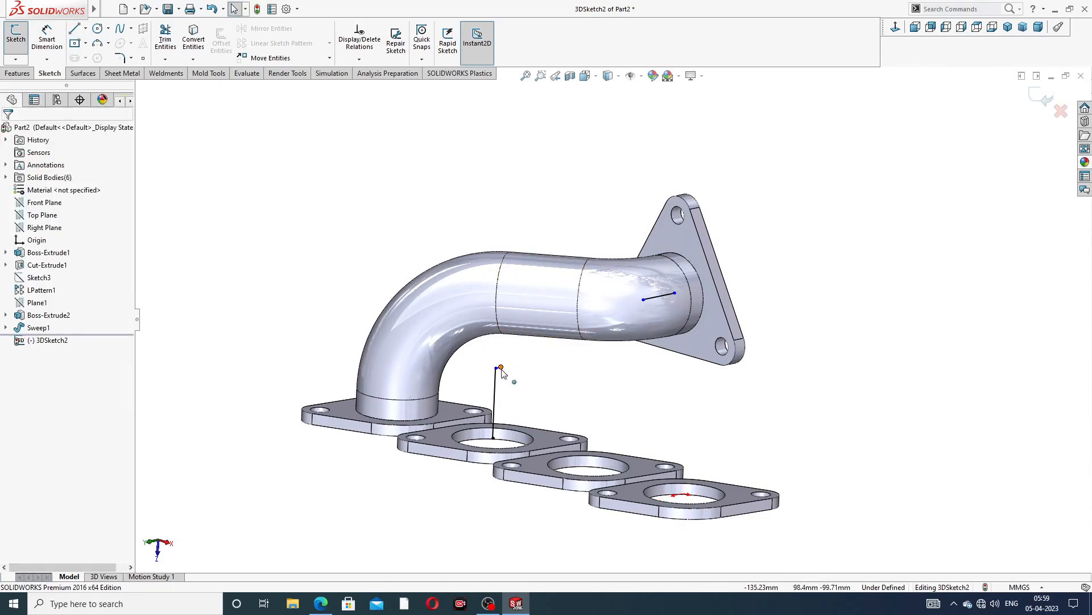
mouse_move(501, 369)
left_mouse_down()
mouse_move(644, 299)
mouse_move(605, 337)
left_mouse_up()
left_click(580, 346)
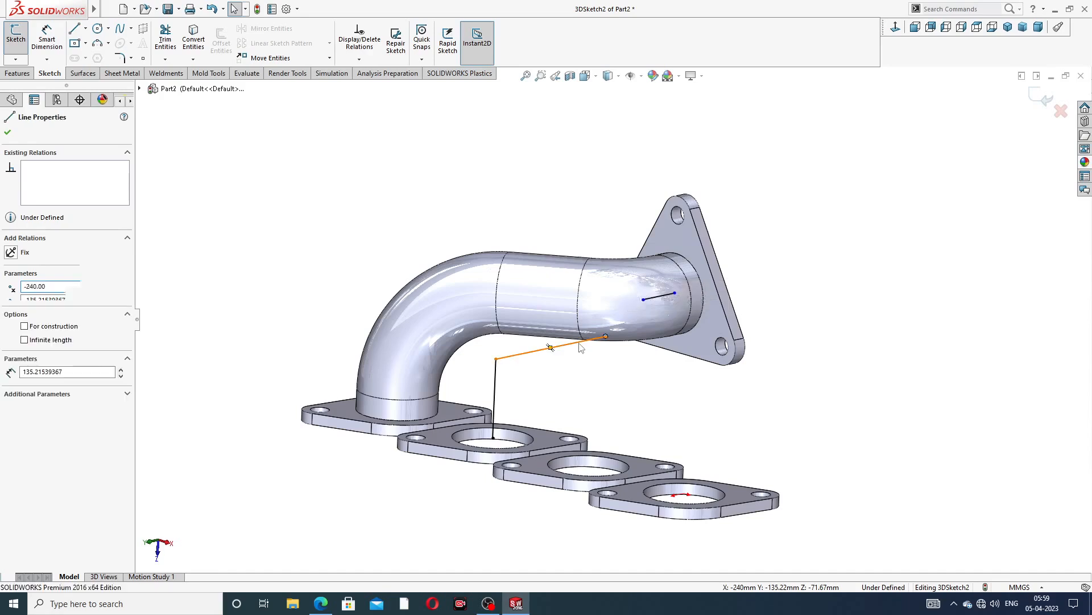
key("Delete")
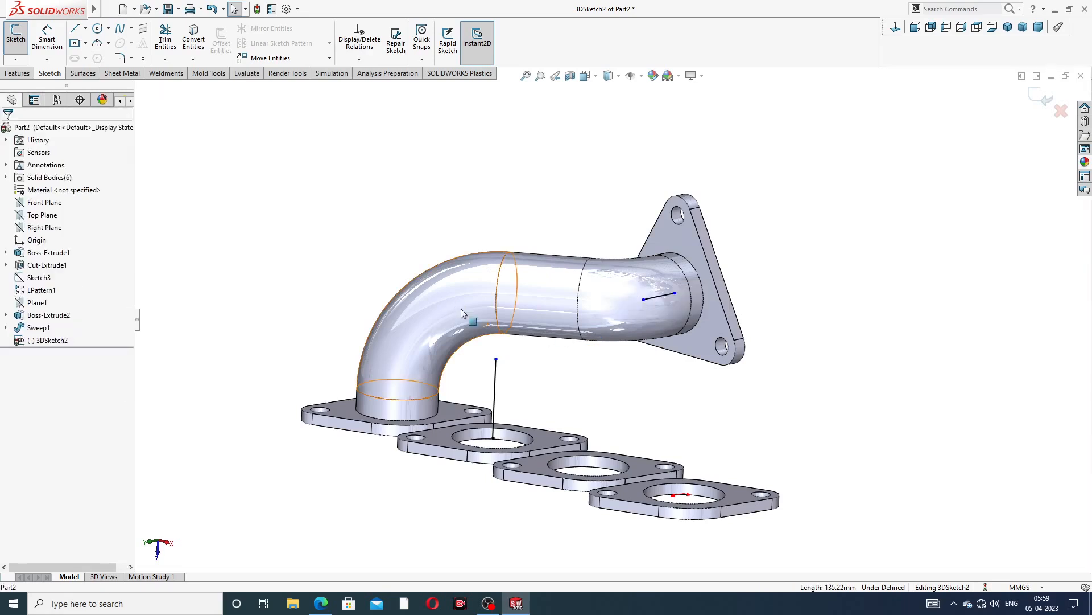
Draw a line joining the top of the vertical line to the end of the short line at the triangular flange
left_click(73, 30)
left_click(496, 359)
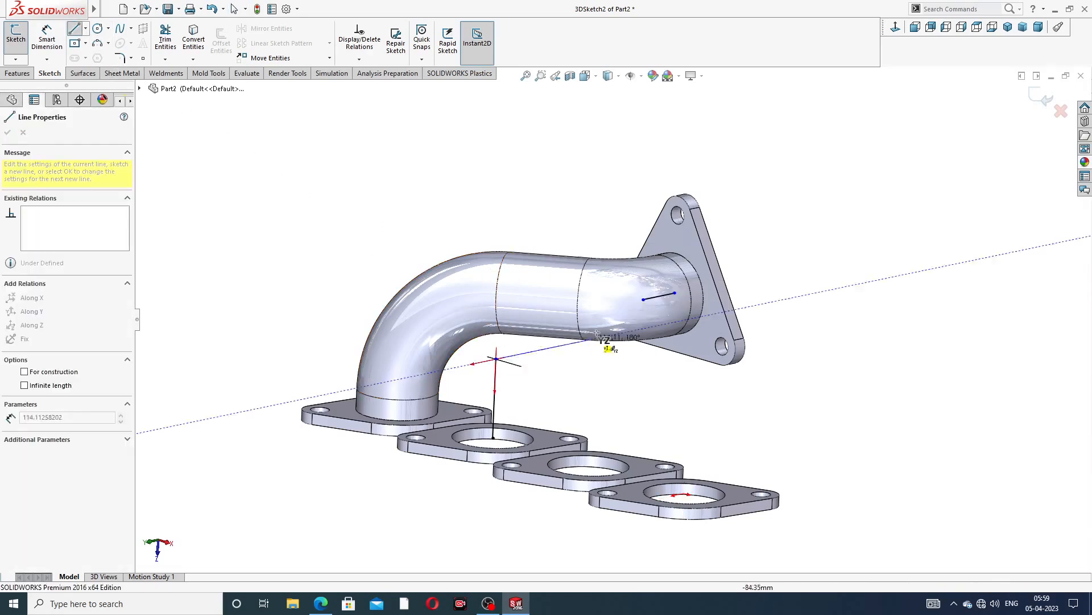
left_click(643, 299)
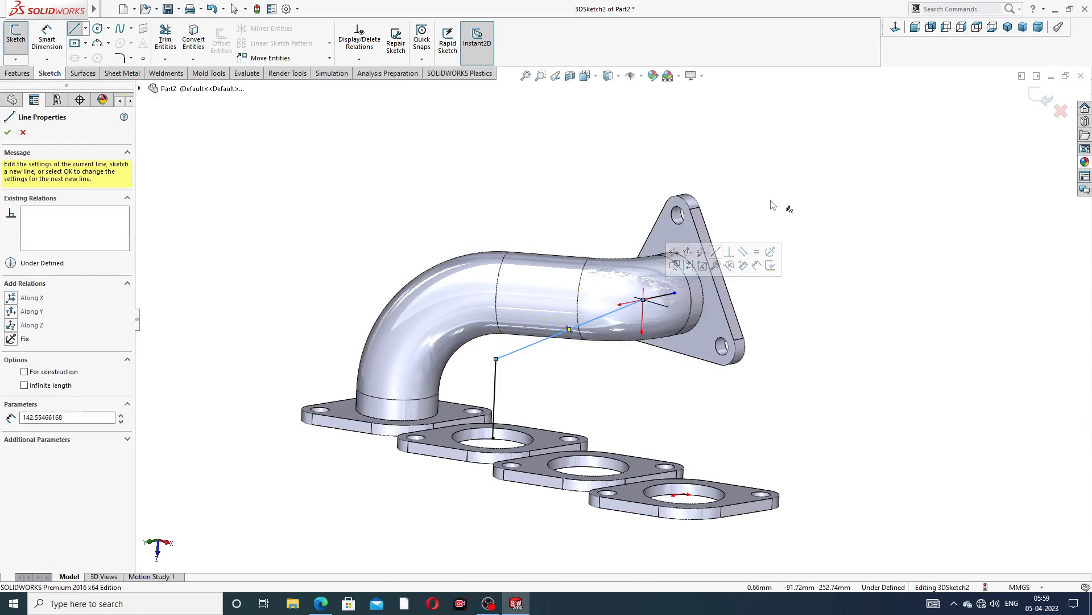
right_click(774, 204)
left_click(795, 212)
middle_click_drag(652, 328, 558, 279)
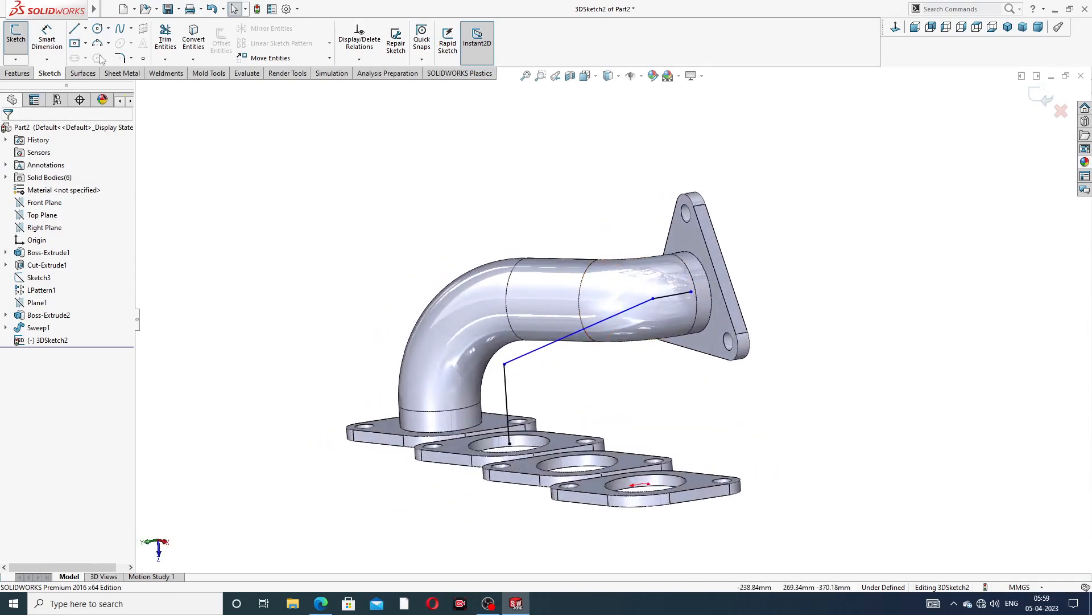
Dimension the vertical line's length to 114 mm with Smart Dimension
left_click(51, 40)
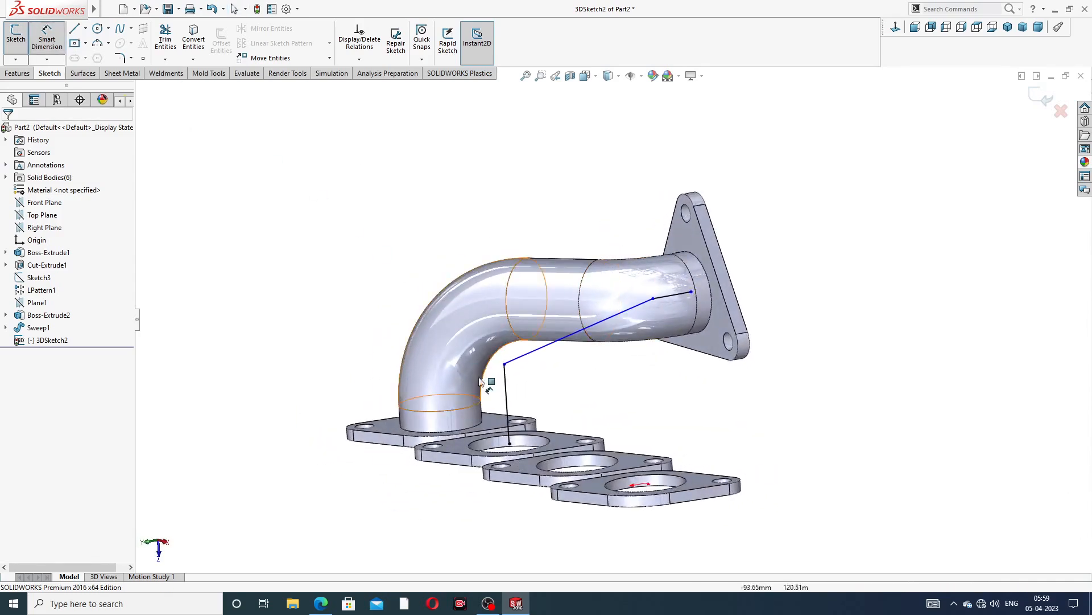
left_click(508, 387)
left_click(349, 432)
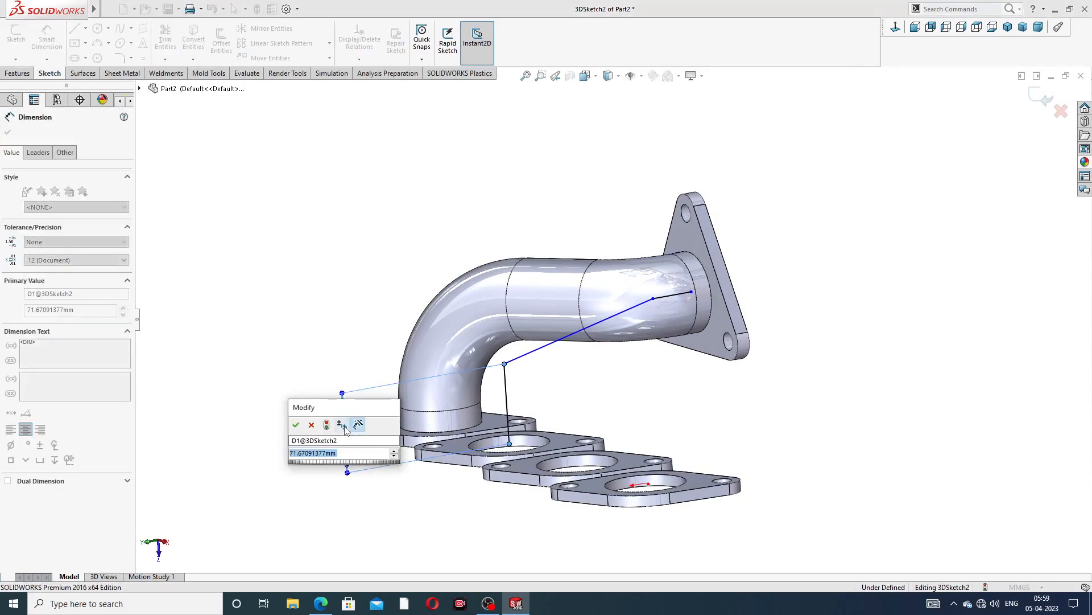
type("114")
key("Return")
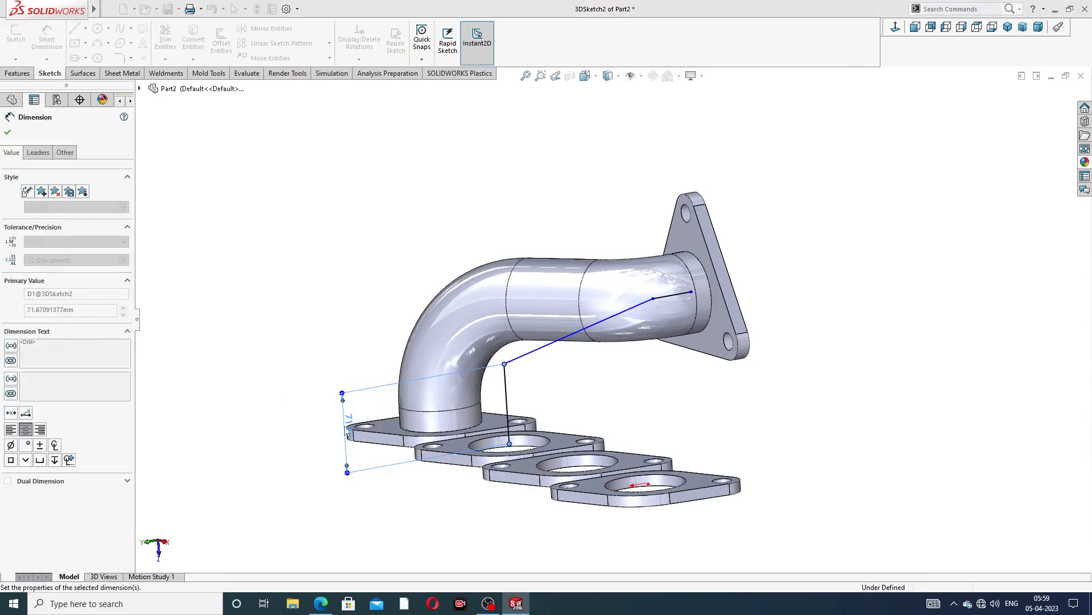
Dimension the short line at the triangular flange to 54 mm
left_click(671, 297)
left_click(628, 187)
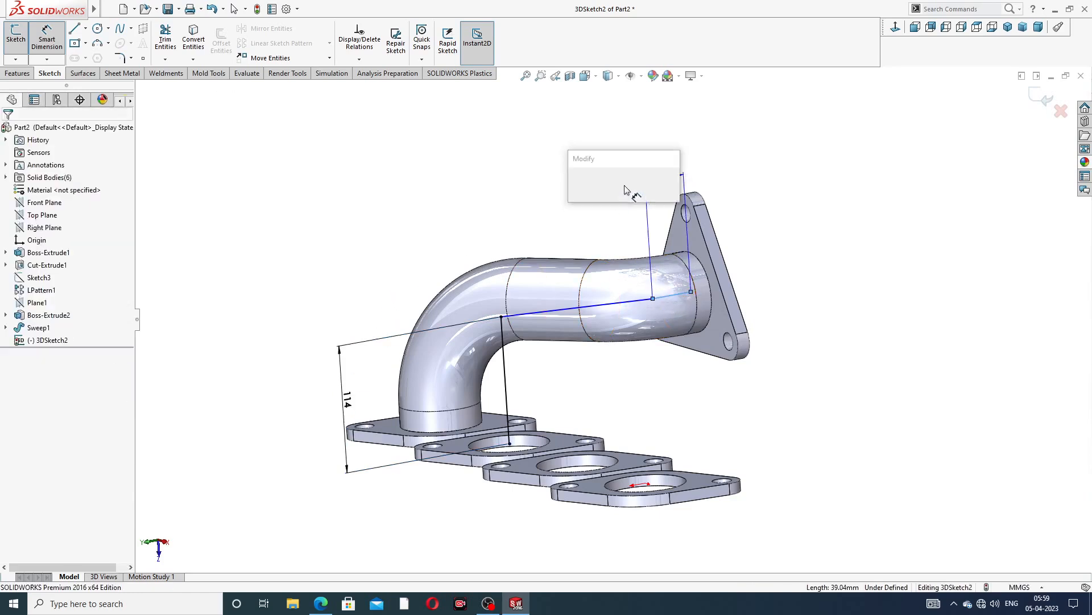
type("54")
key("Return")
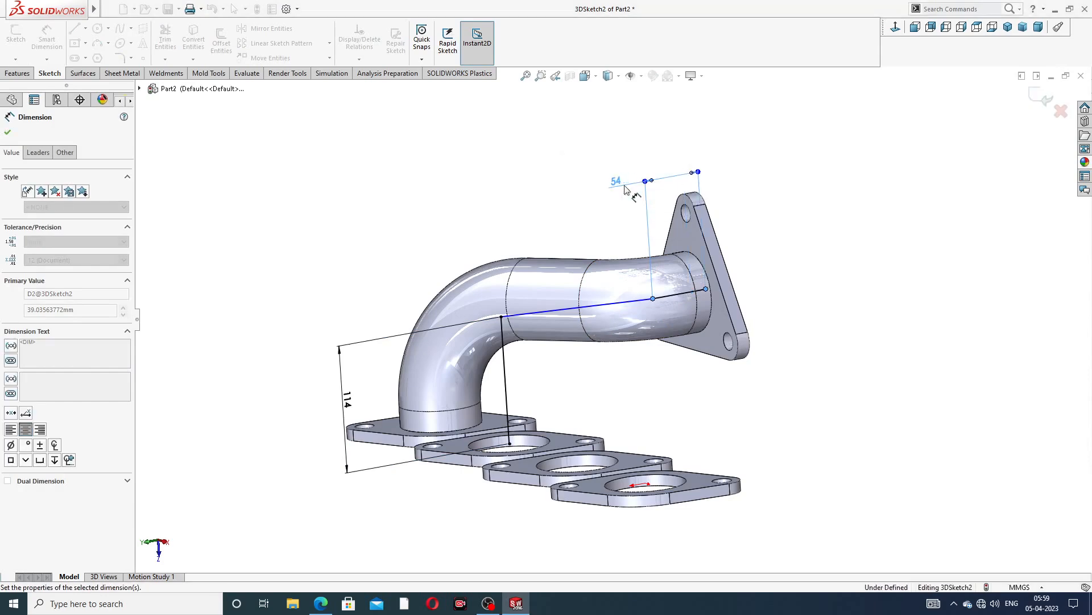
left_click(886, 166)
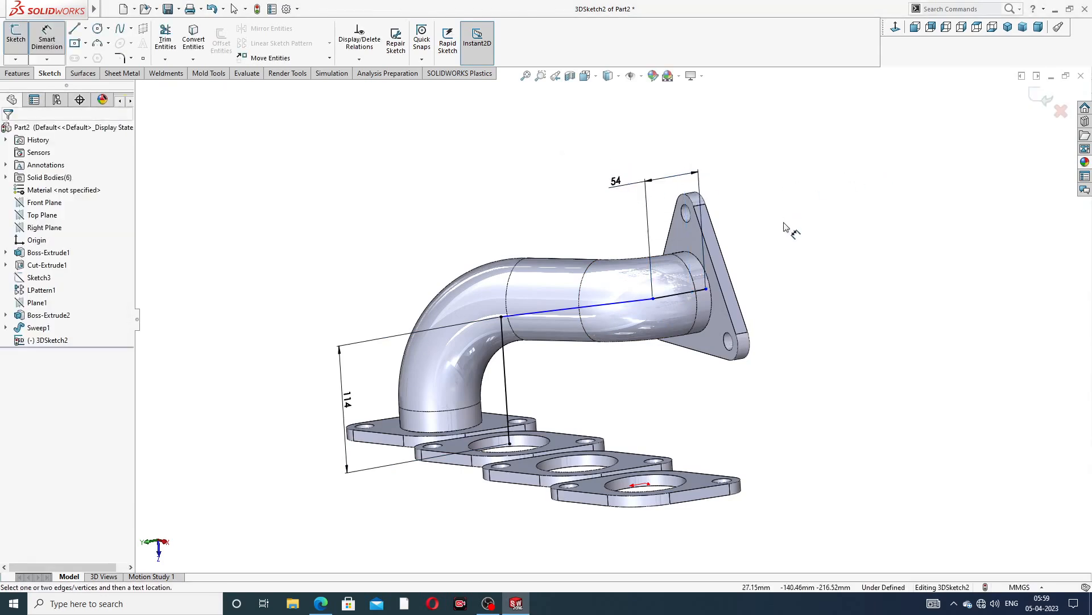
Apply a 68 mm sketch fillet at the corner between the short line and the joining line
mouse_move(785, 227)
middle_mouse_down()
mouse_move(746, 232)
mouse_move(771, 247)
mouse_move(787, 237)
middle_mouse_up()
right_click(779, 215)
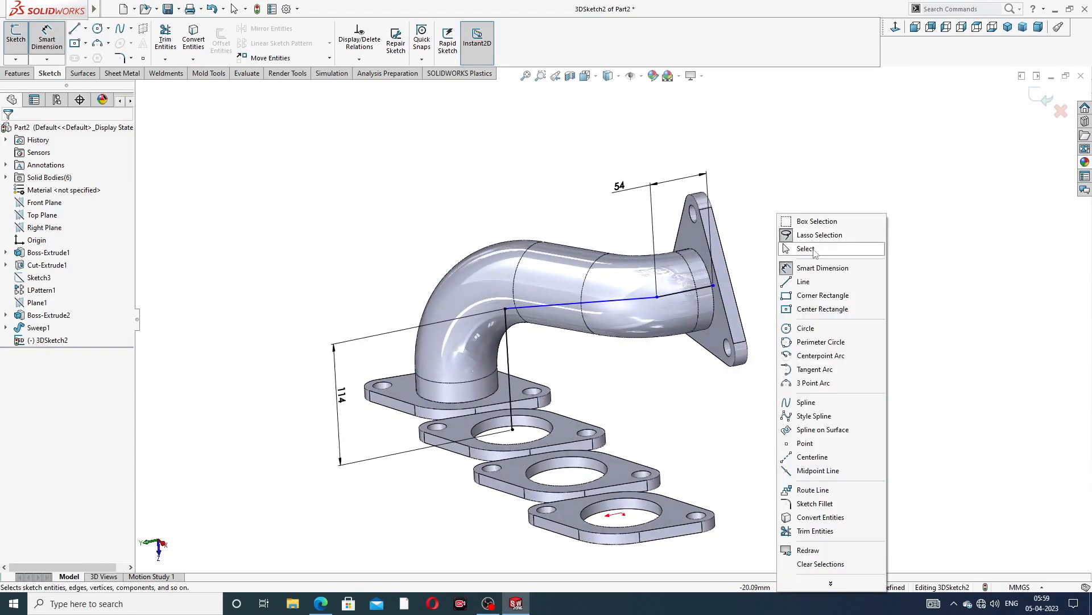
left_click(816, 250)
middle_click_drag(763, 288, 723, 291)
left_click_drag(710, 290, 679, 294)
left_click(797, 294)
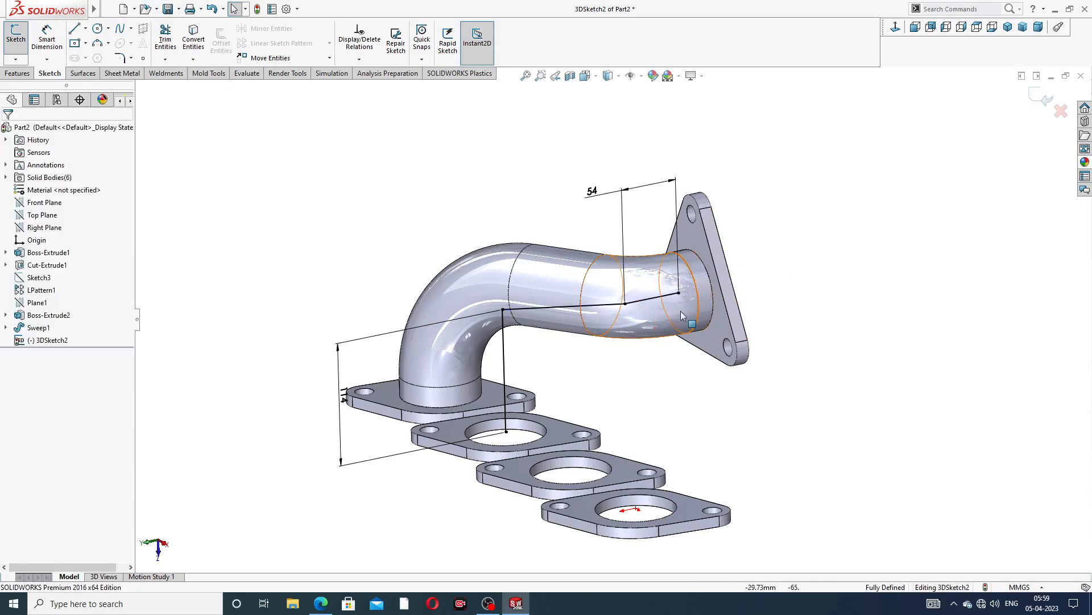
scroll(672, 194, "down", 3)
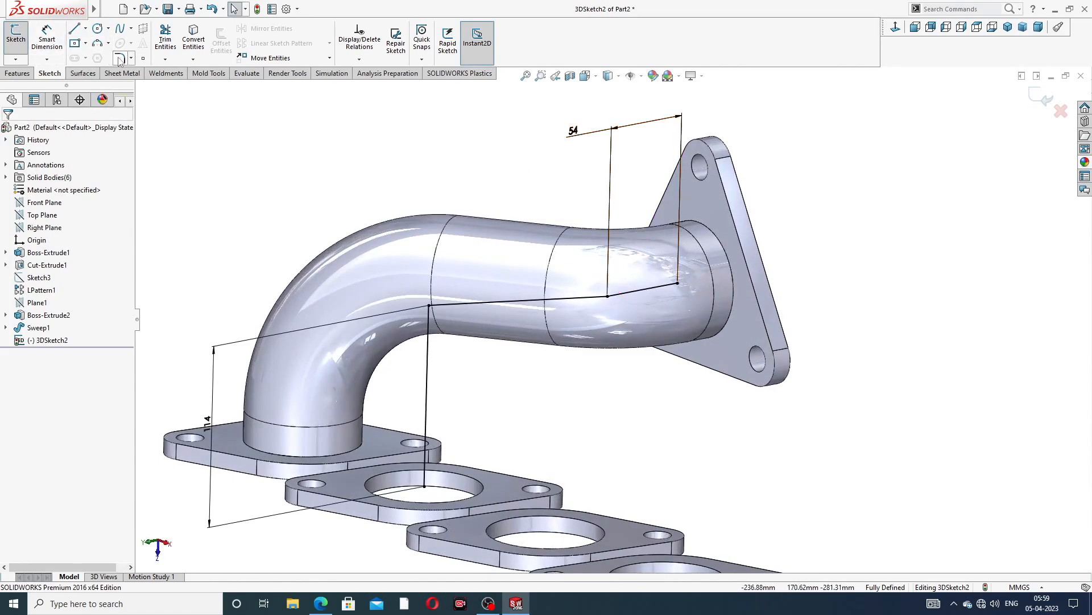
left_click(120, 58)
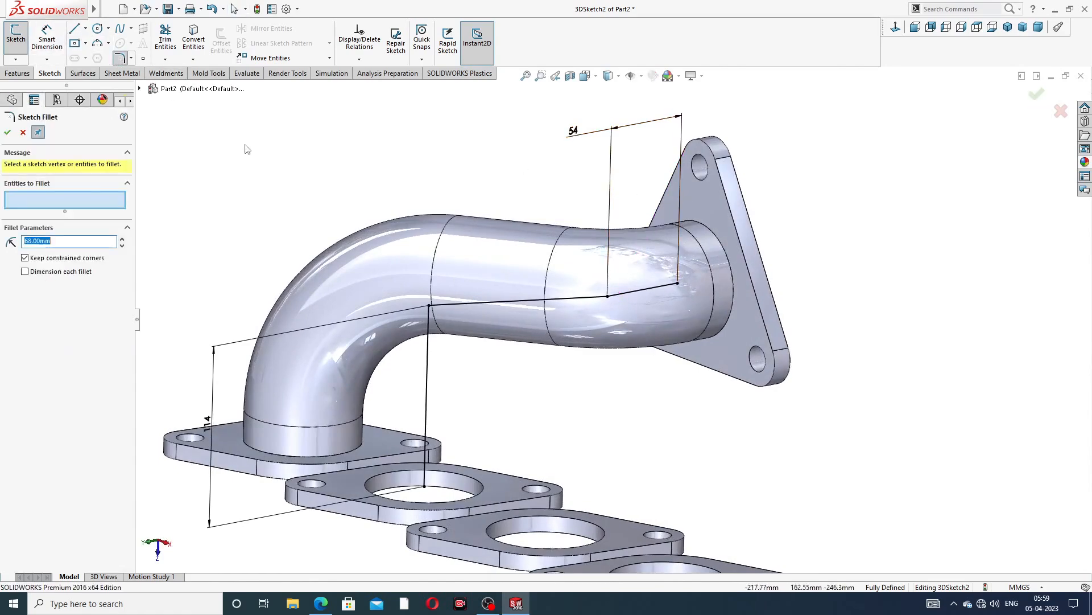
left_click(608, 298)
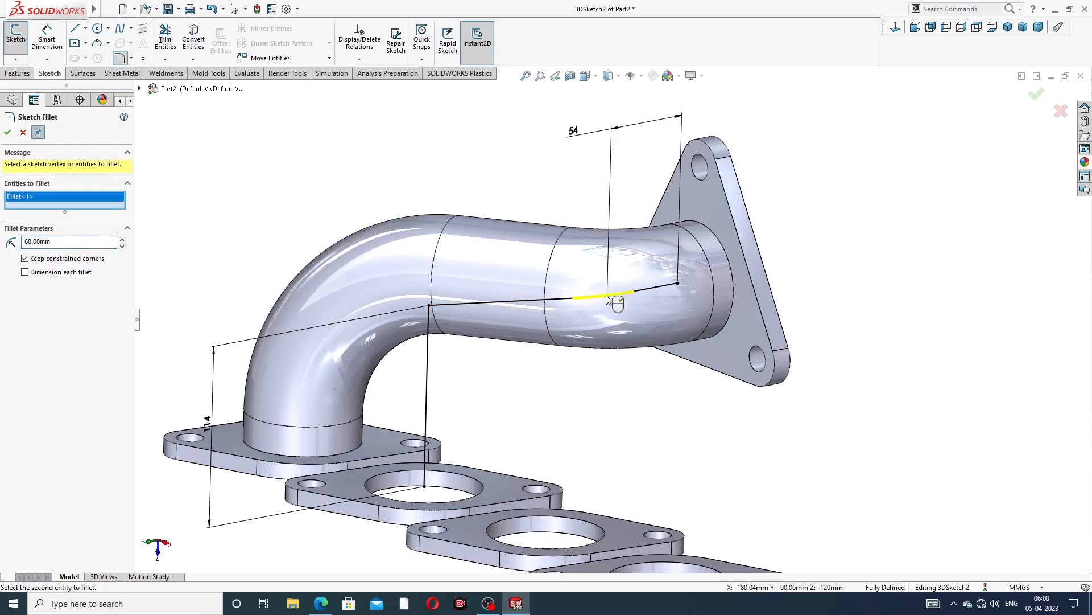
left_click(8, 134)
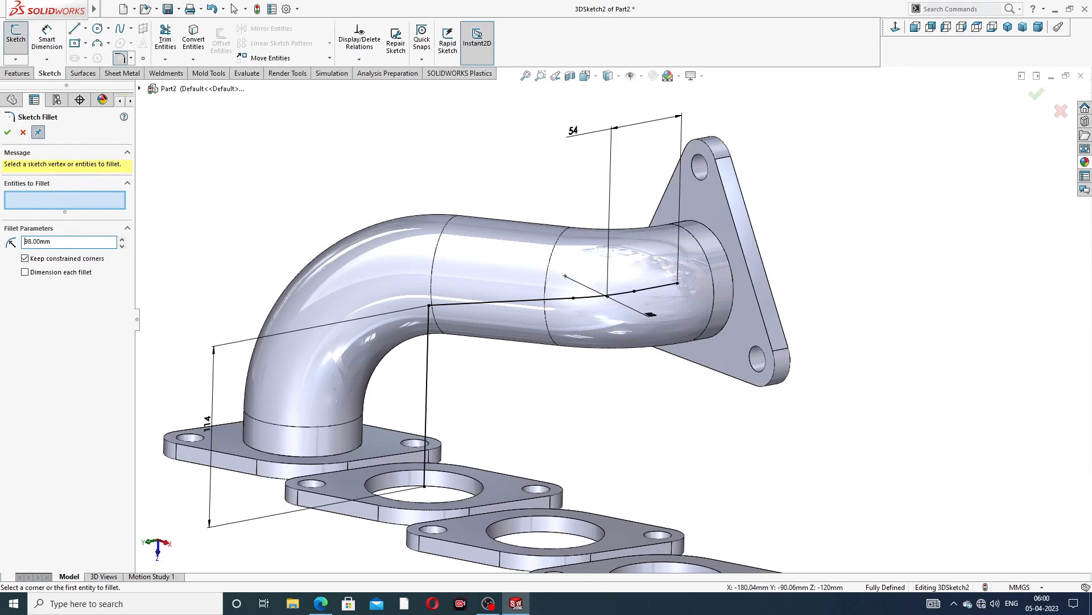
Try to fillet the corner at the top of the vertical line with a 98 mm radius, then cancel
left_click(429, 305)
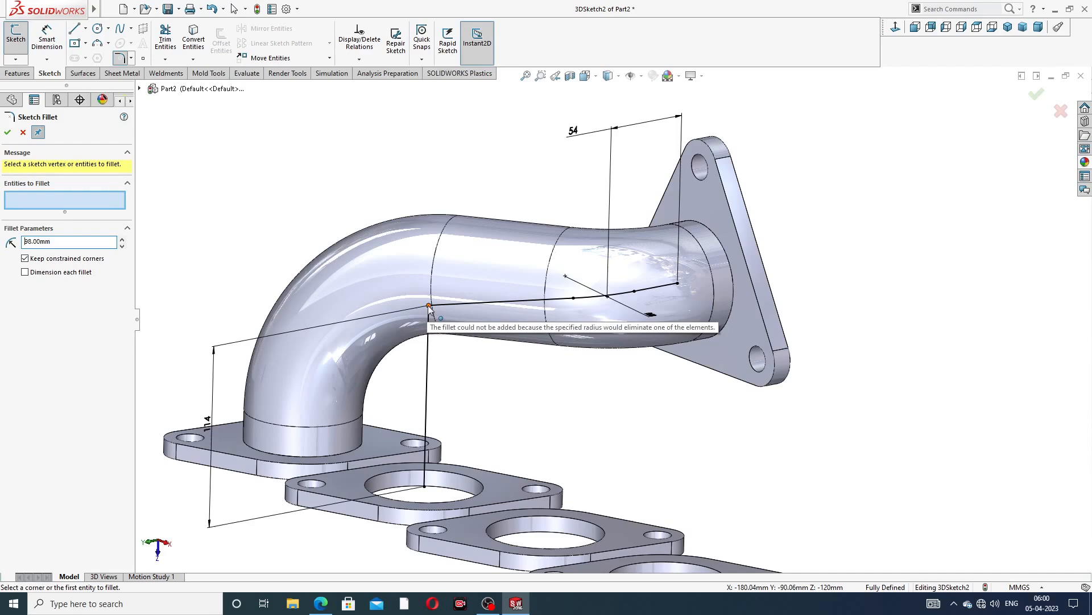
middle_click_drag(366, 259, 342, 242)
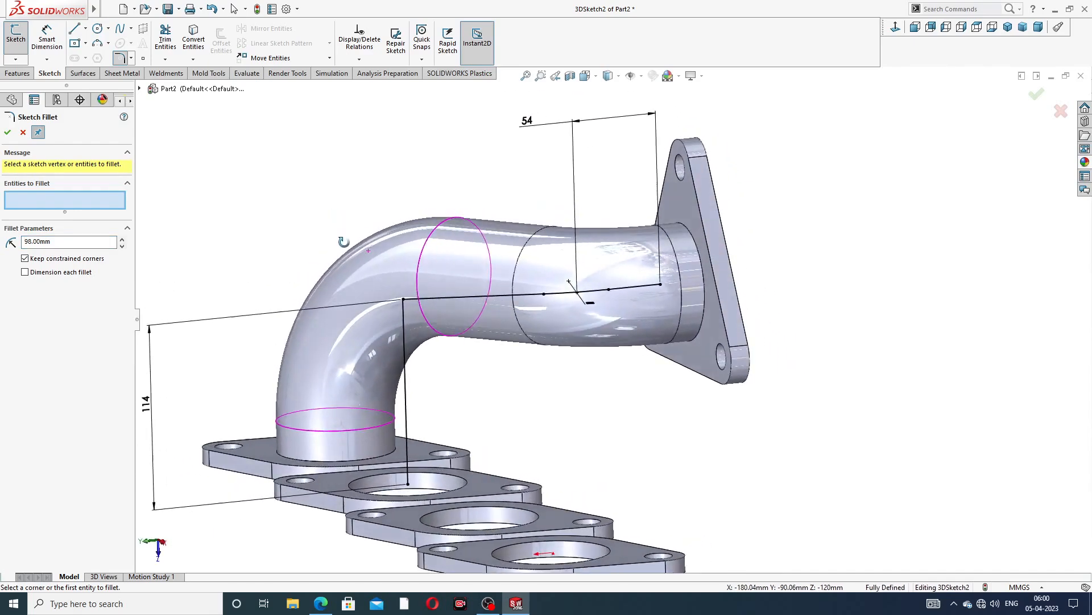
left_click(403, 300)
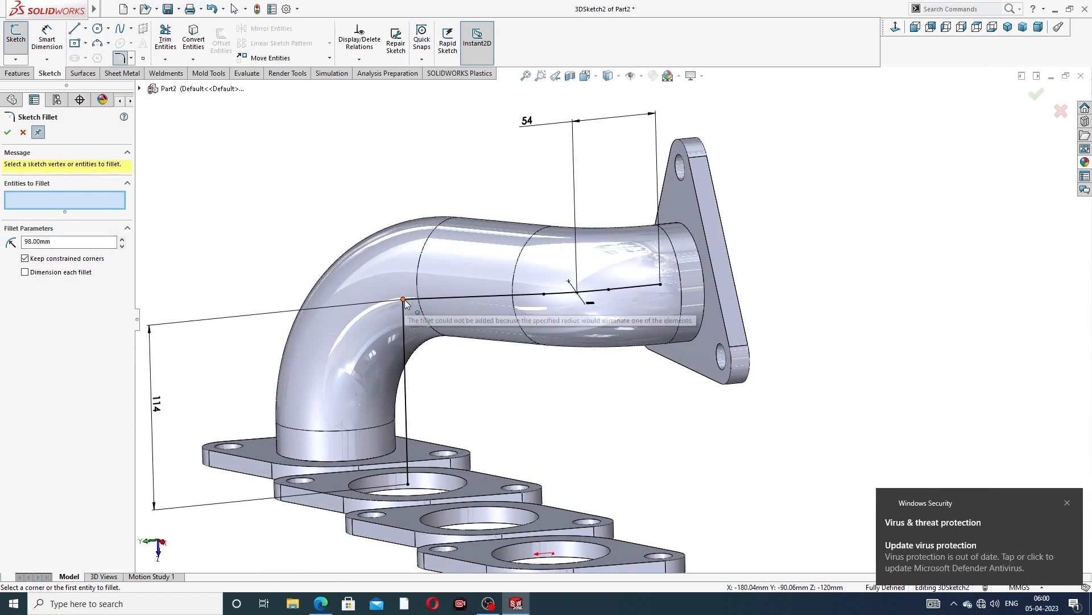
left_click(21, 133)
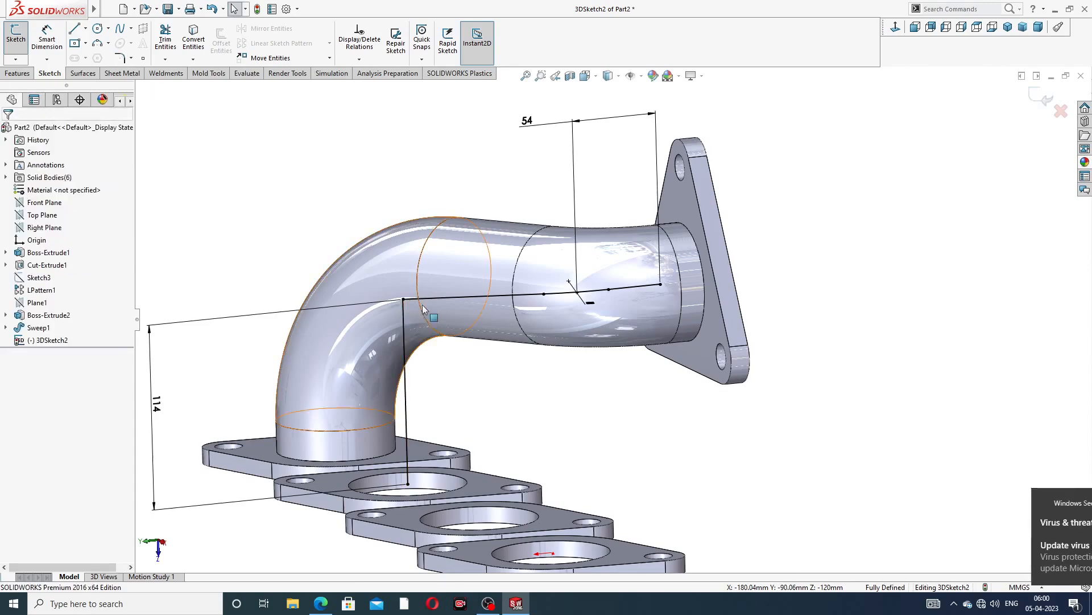
Check the top vertex and vertical line properties, then undo the last three sketch changes
left_click(402, 300)
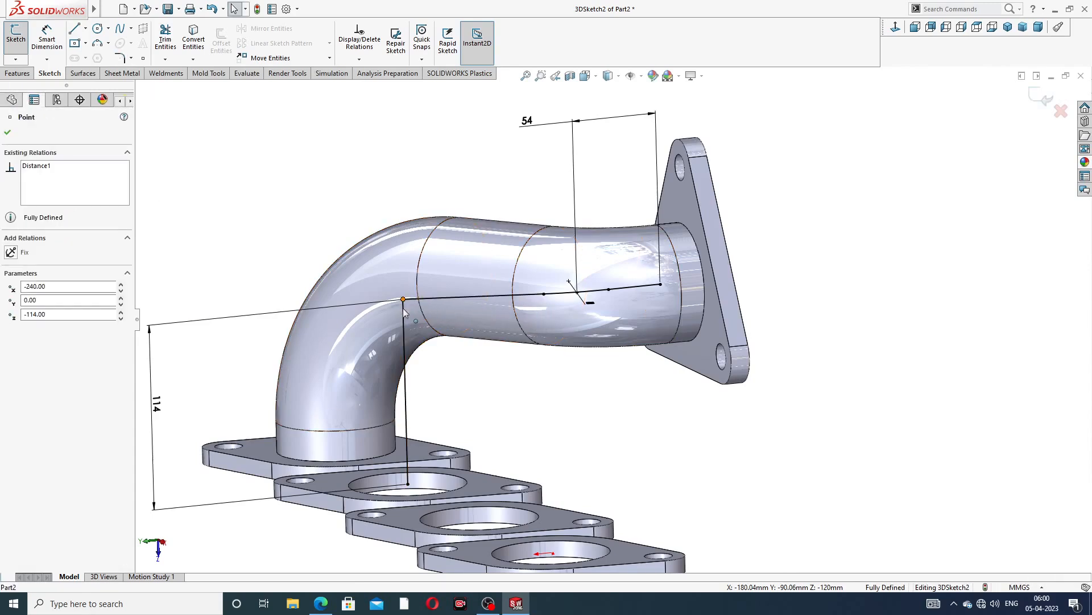
mouse_move(557, 319)
middle_mouse_down()
mouse_move(570, 319)
mouse_move(562, 330)
middle_mouse_up()
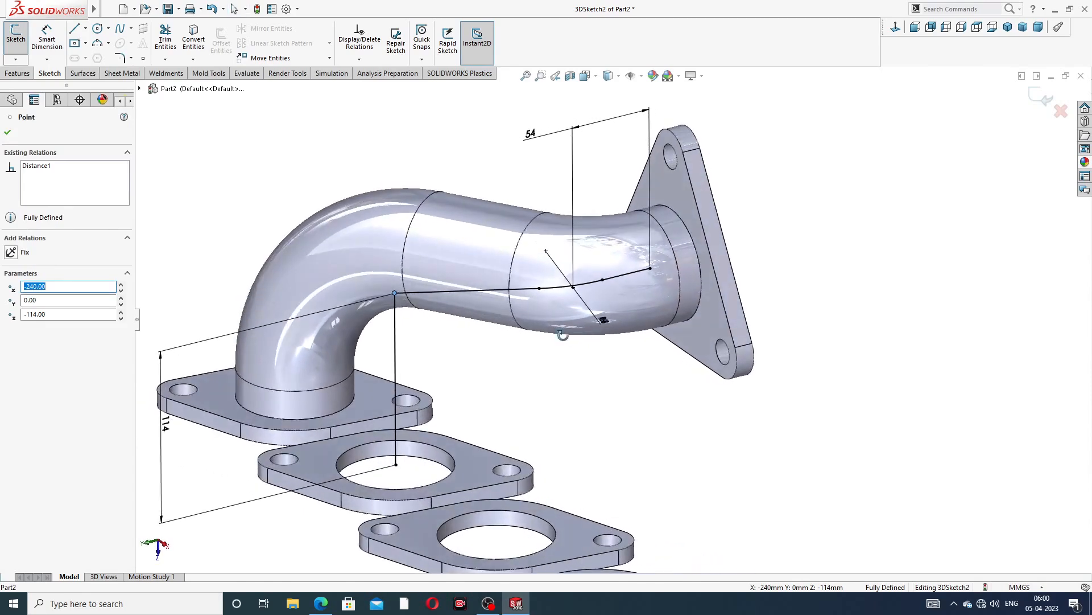
left_click(396, 316)
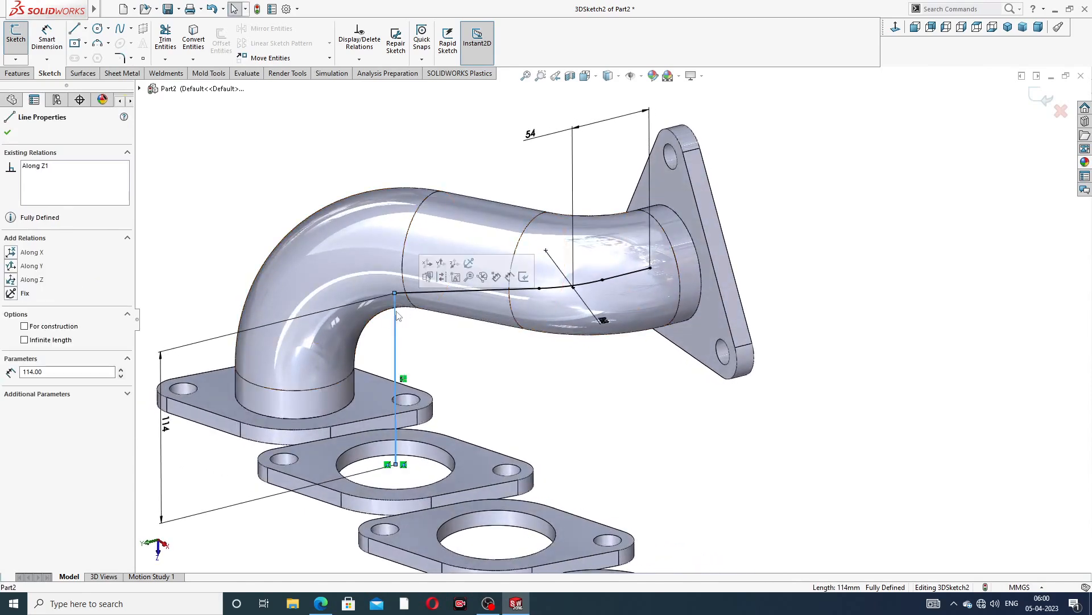
key("Escape")
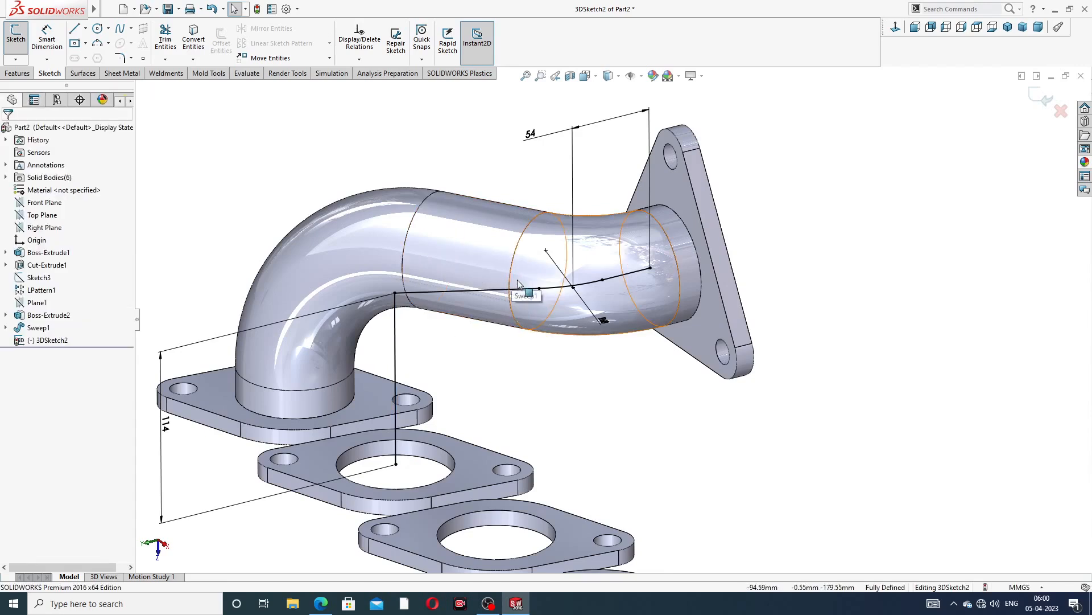
key("ctrl+z")
key("ctrl+z")
key("ctrl+z")
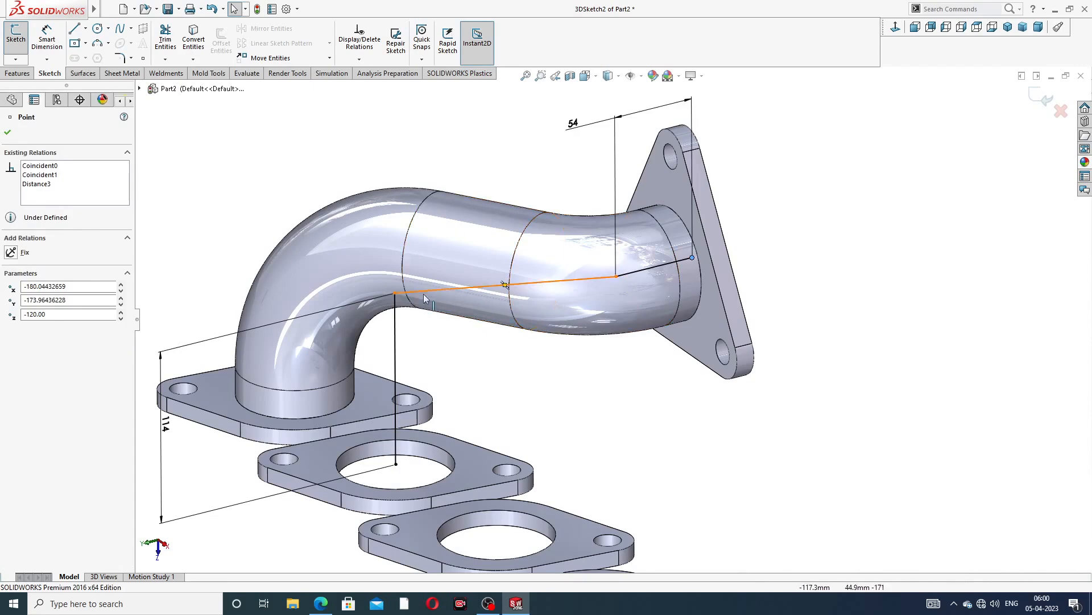
Undo the 54 mm and 114 mm dimension changes
left_click(395, 293)
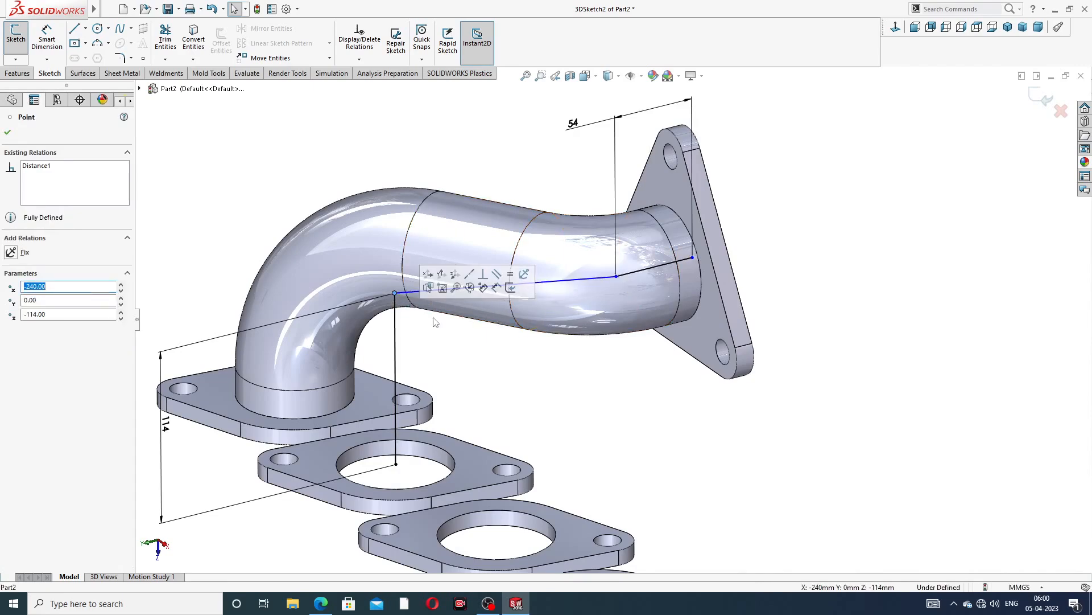
left_click(462, 351)
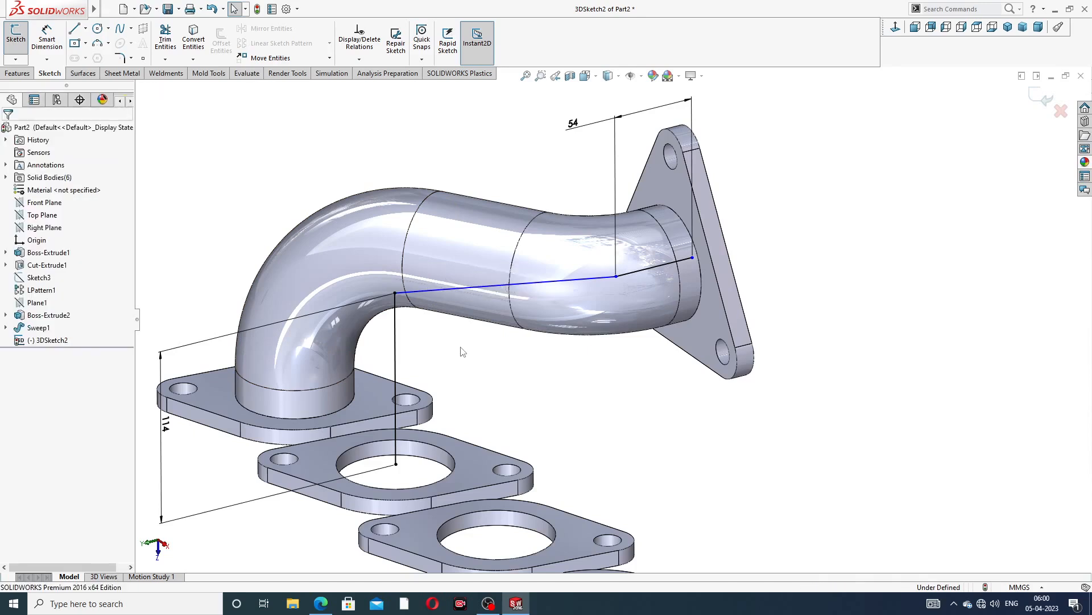
key("ctrl+z")
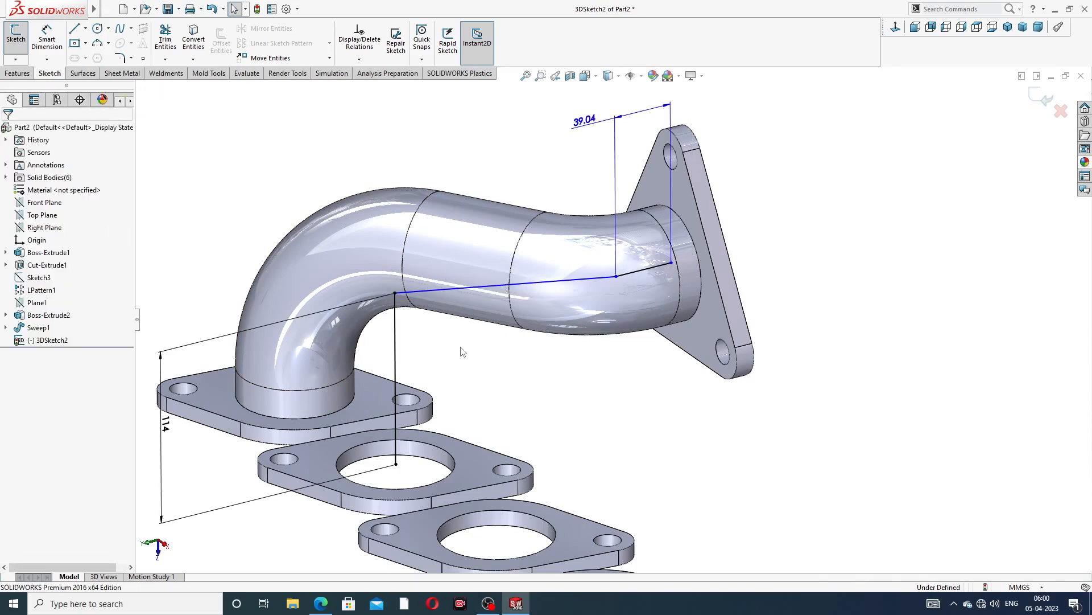
key("ctrl+z")
Inspect the properties of the vertical line's top vertex
scroll(546, 364, "up", 2)
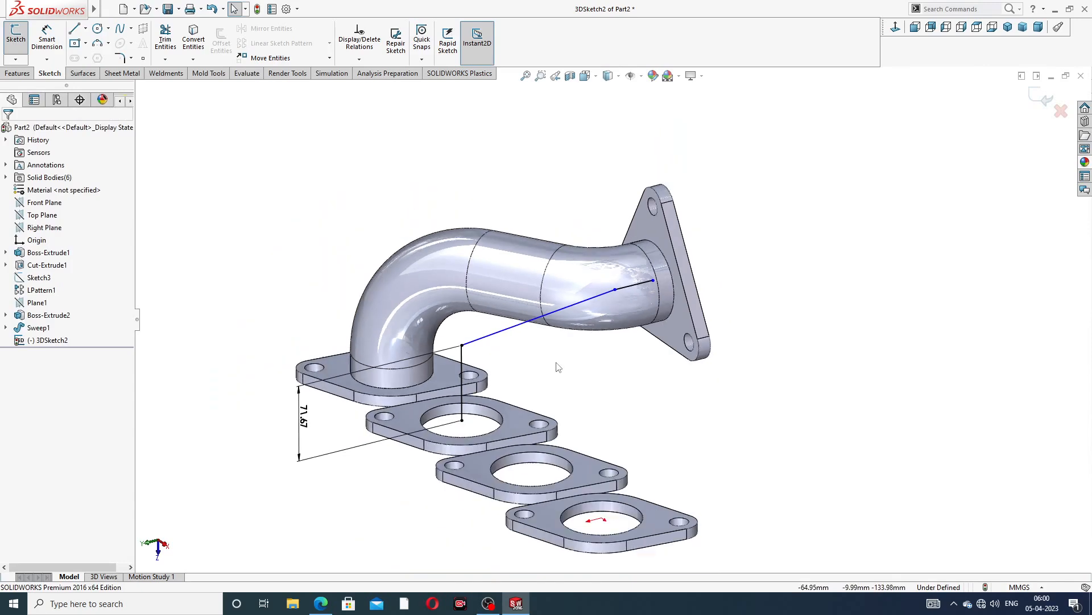
middle_click_drag(479, 354, 464, 344)
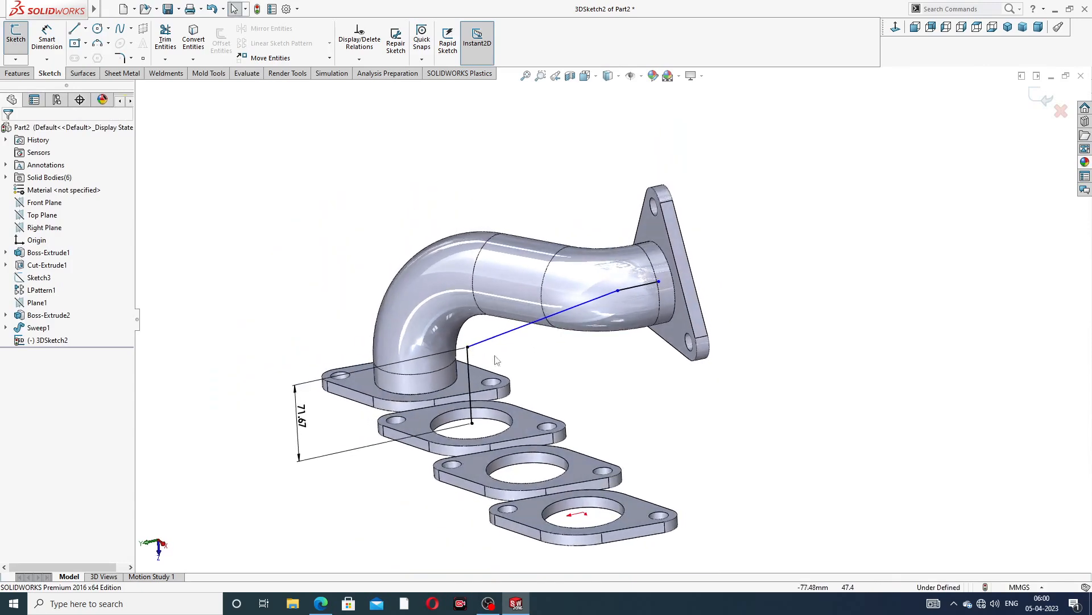
left_click(467, 347)
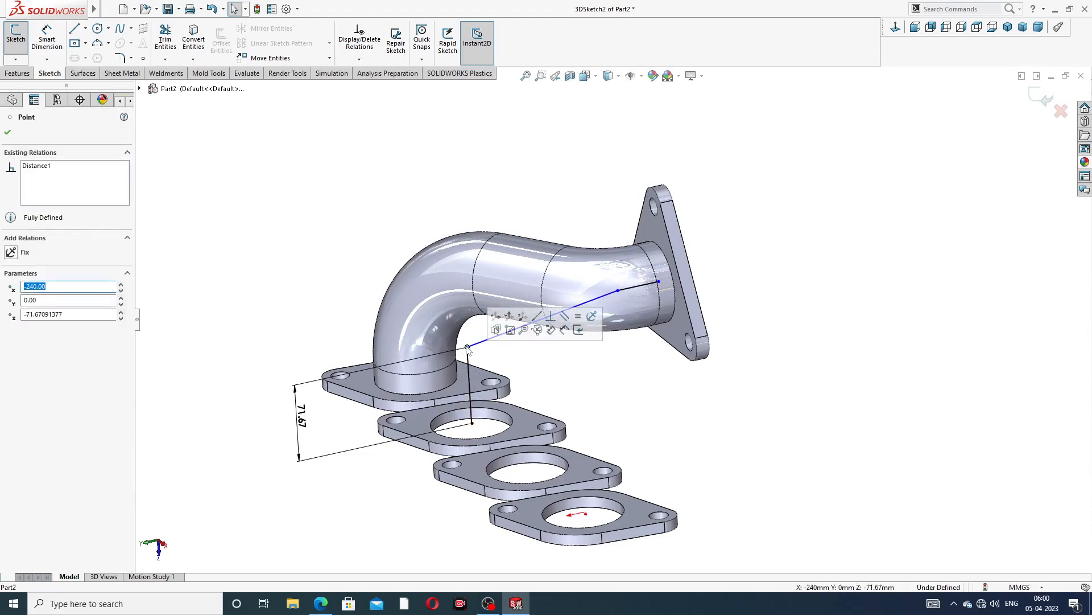
left_click(550, 350)
scroll(550, 350, "up", 2)
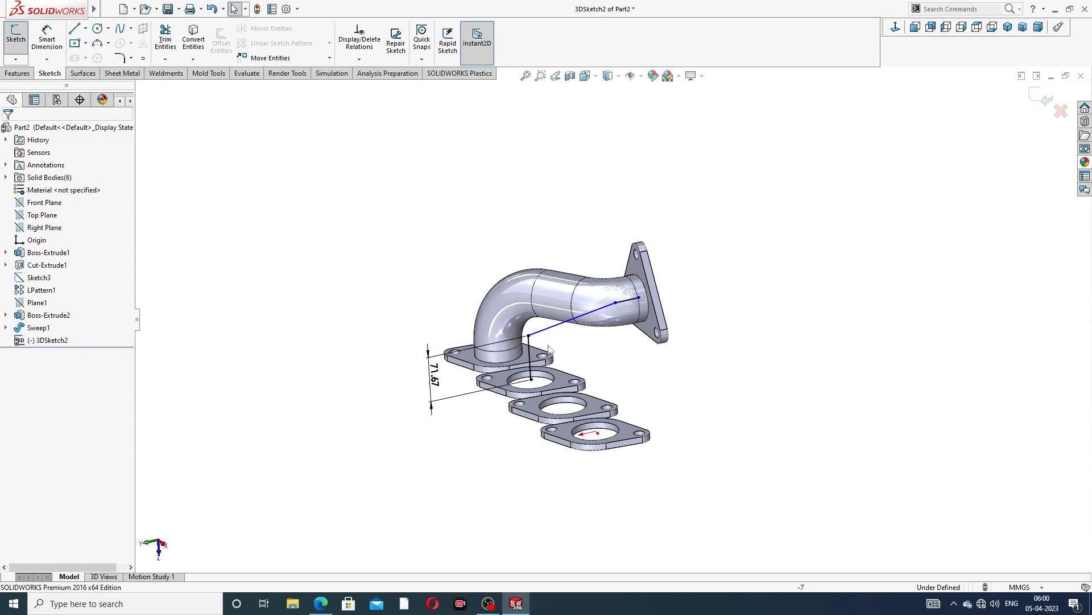
mouse_move(573, 330)
middle_mouse_down()
mouse_move(537, 219)
mouse_move(569, 285)
mouse_move(548, 336)
middle_mouse_up()
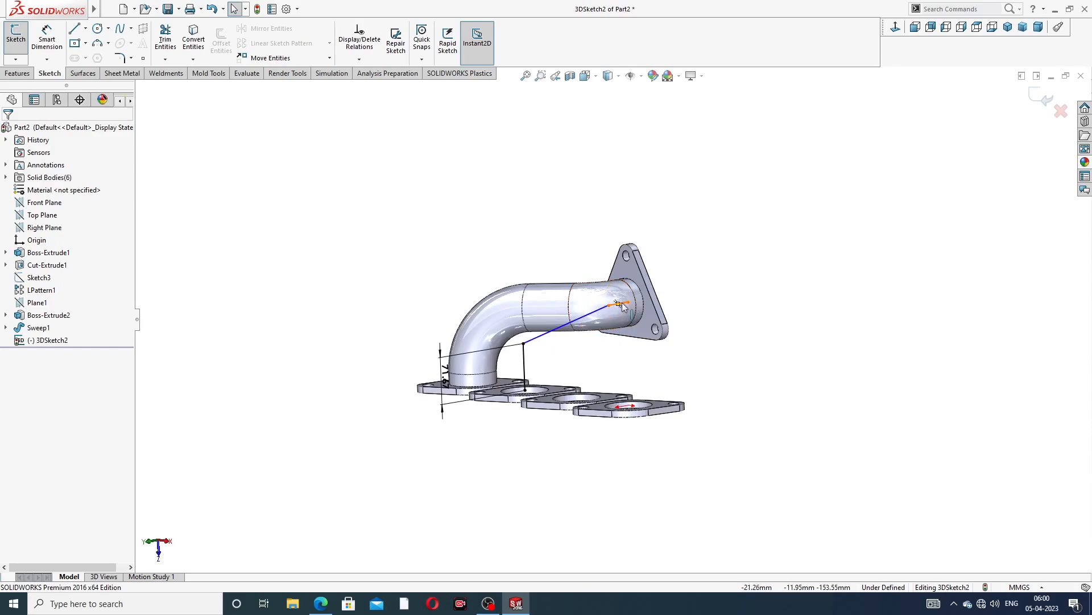
scroll(631, 302, "up", 6)
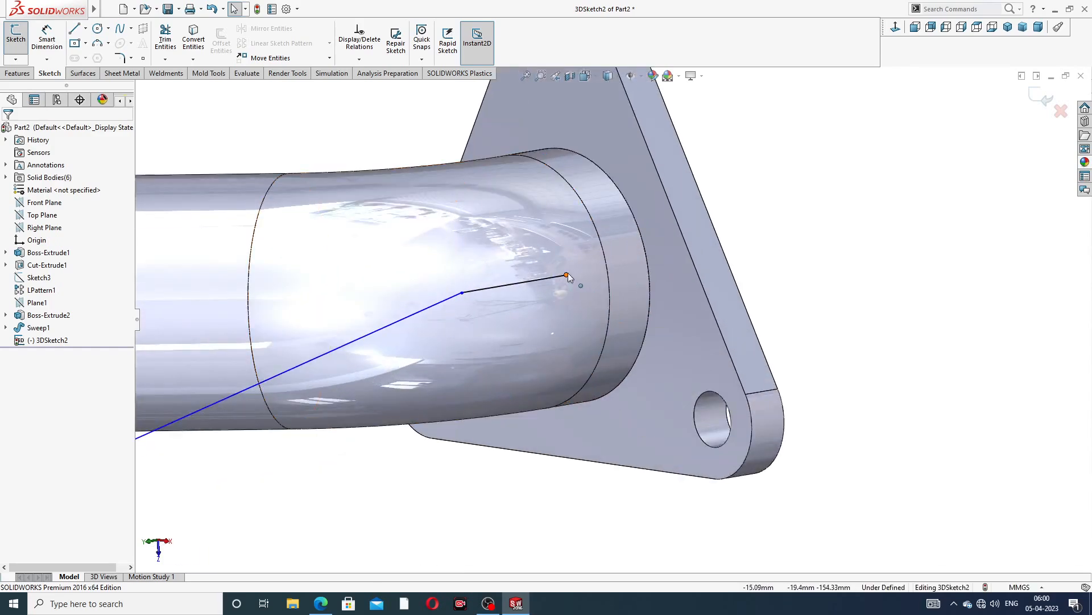
Drag the junction point between the short line and the joining line slightly near the triangular flange
left_click_drag(567, 274, 602, 262)
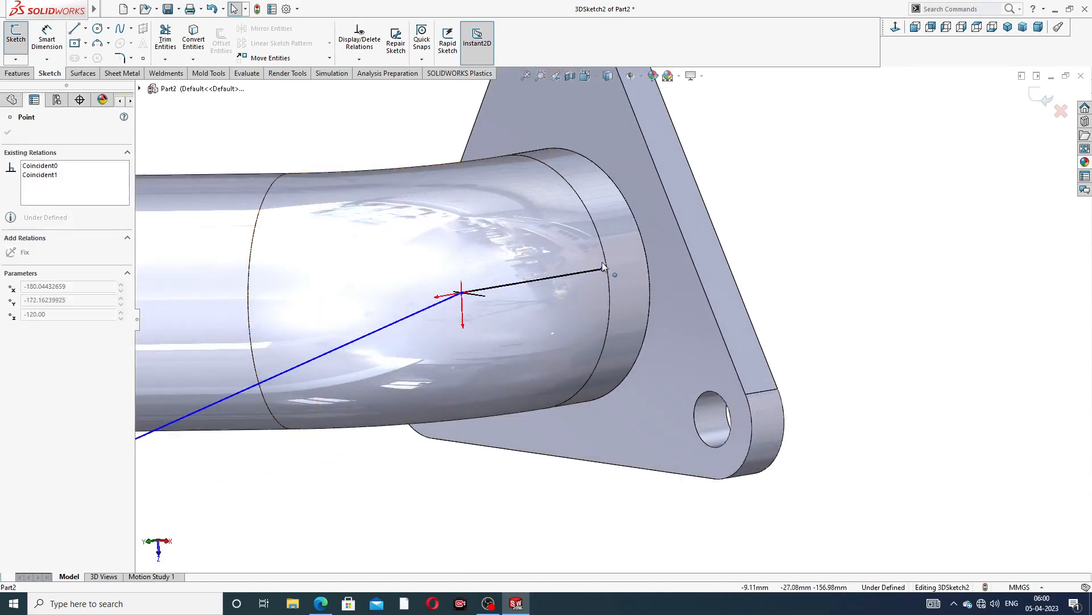
left_click_drag(532, 279, 527, 282)
left_click(792, 228)
scroll(517, 302, "down", 4)
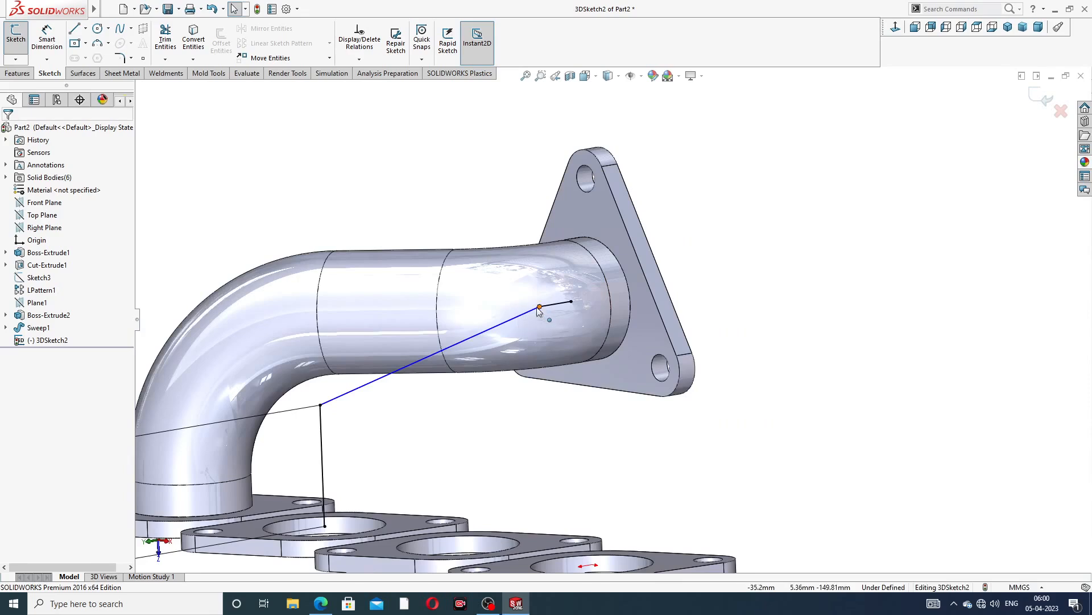
Inspect the junction point above the rectangular flange, then delete its 71.67 mm vertical distance dimension
left_click(321, 406)
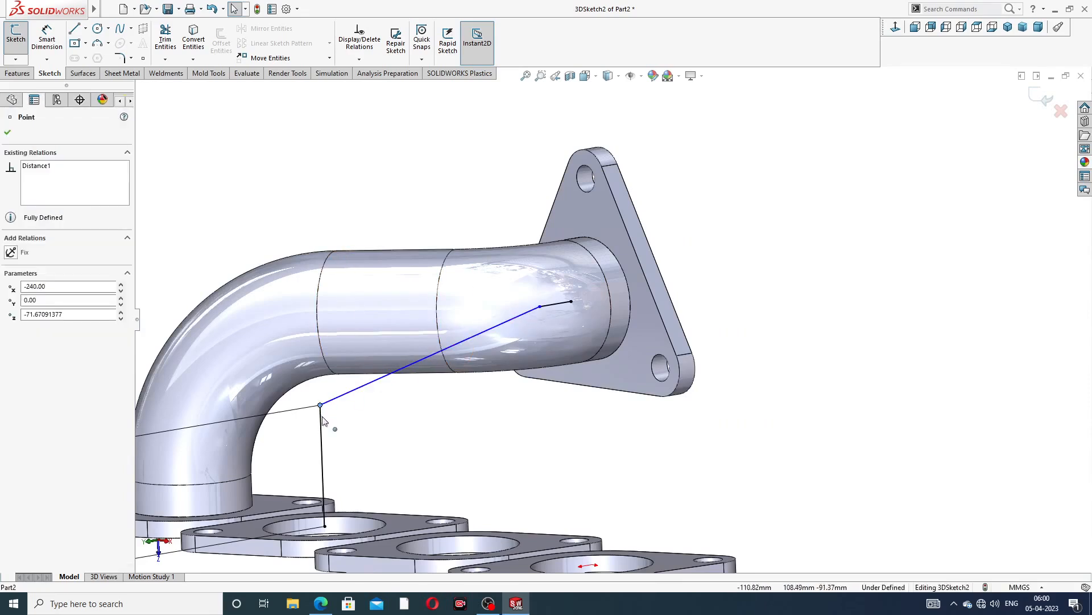
left_click(382, 395)
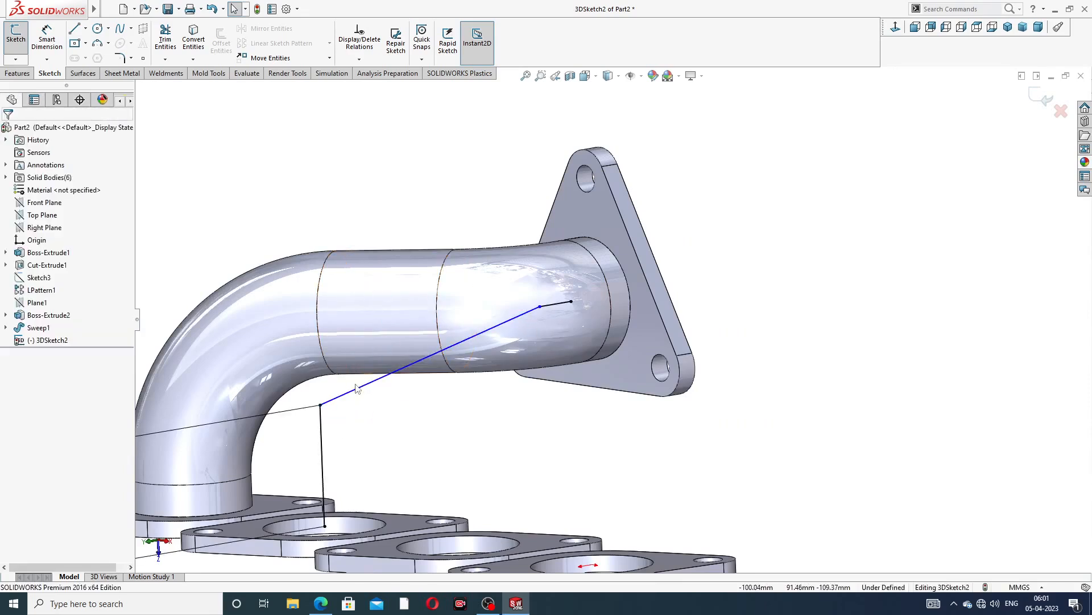
left_click(321, 405)
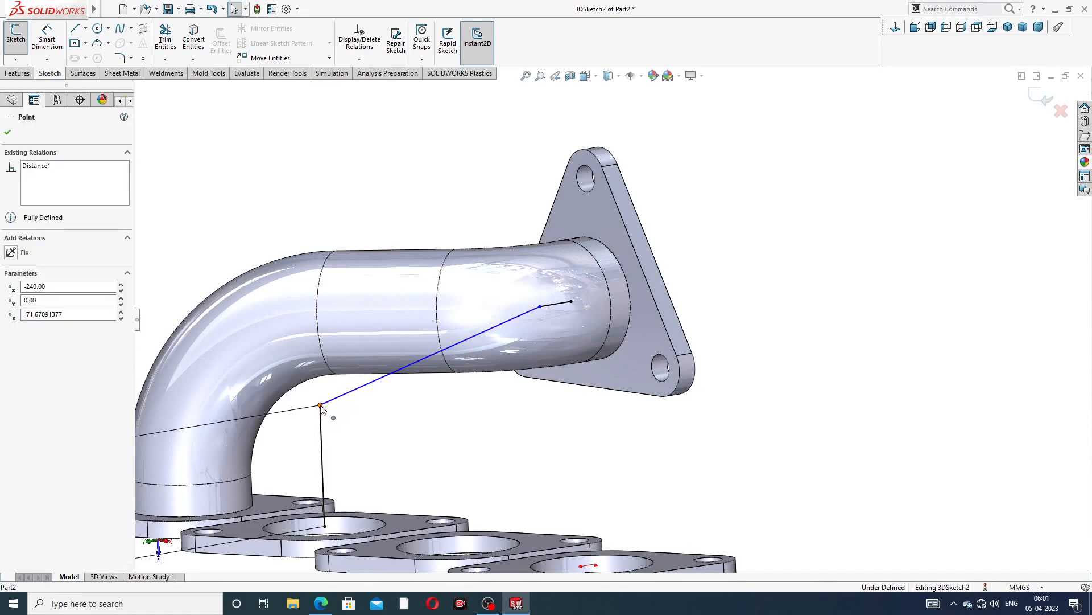
scroll(341, 435, "up", 3)
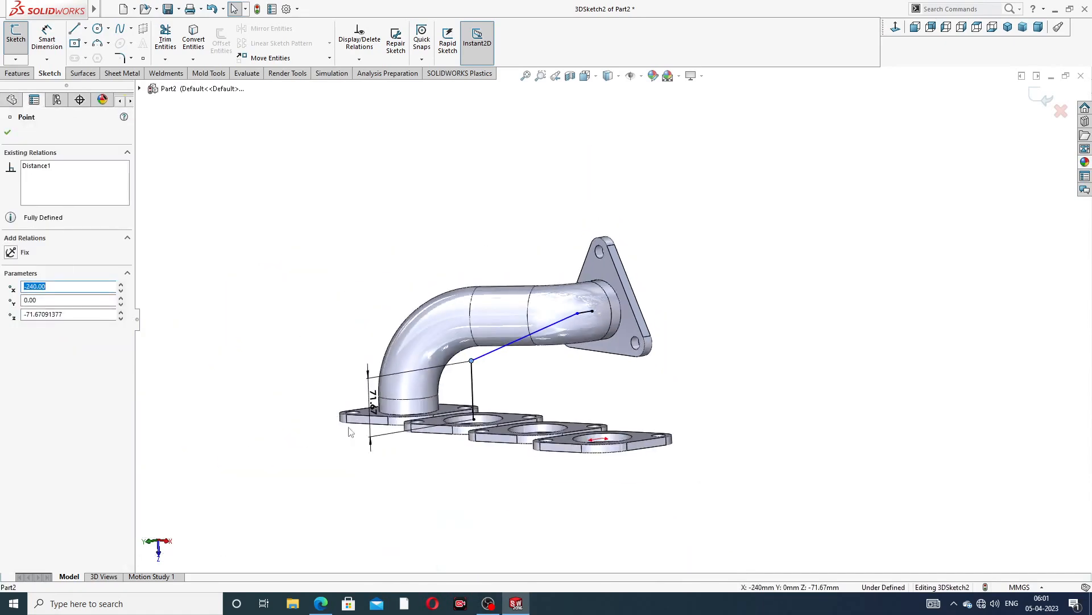
left_click(372, 398)
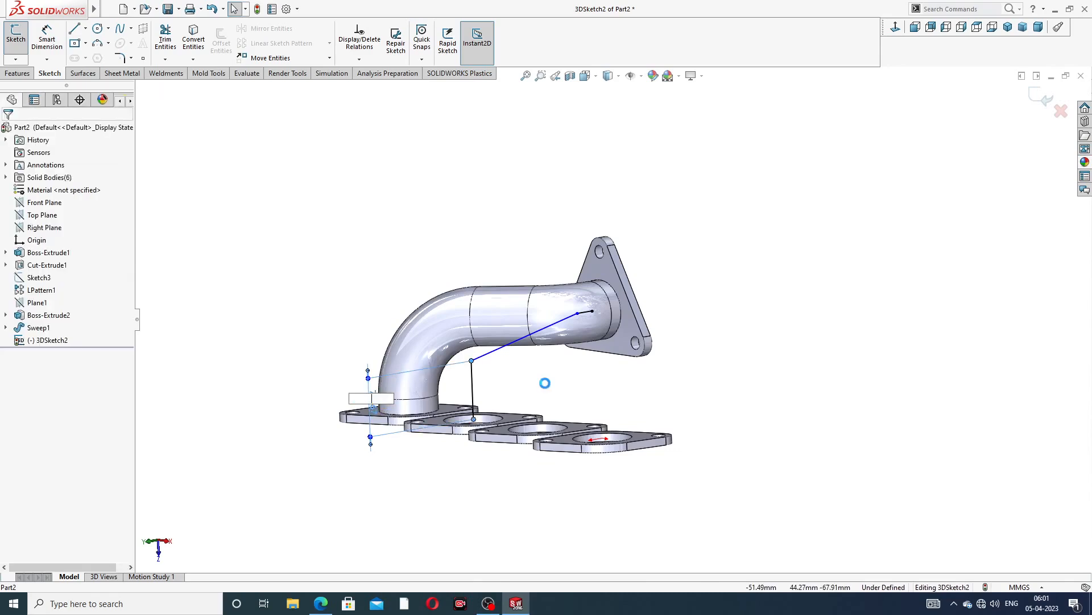
left_click(616, 302)
scroll(540, 367, "down", 5)
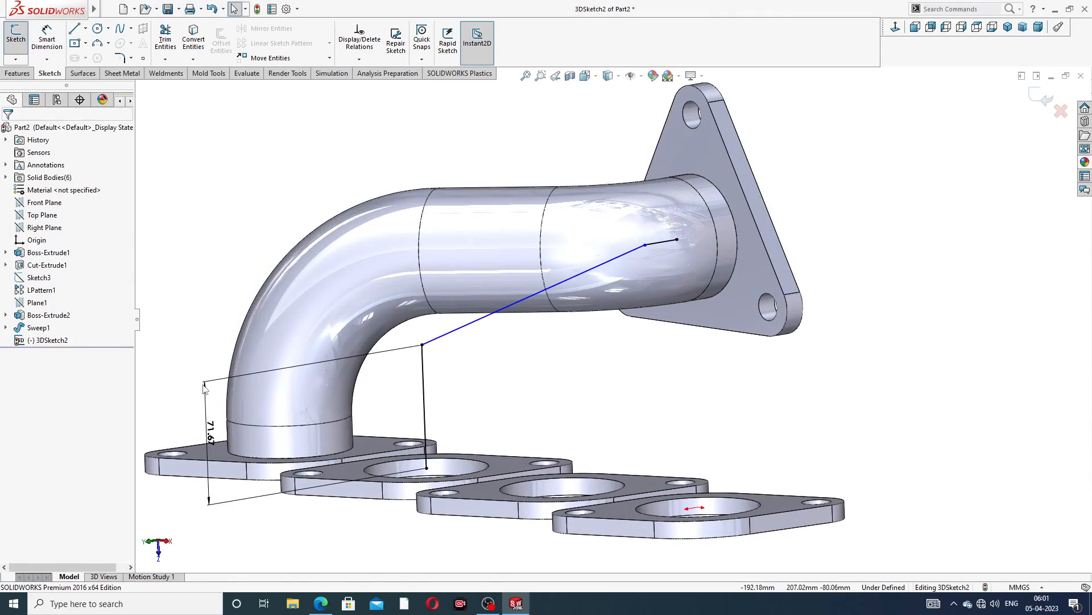
scroll(212, 425, "up", 4)
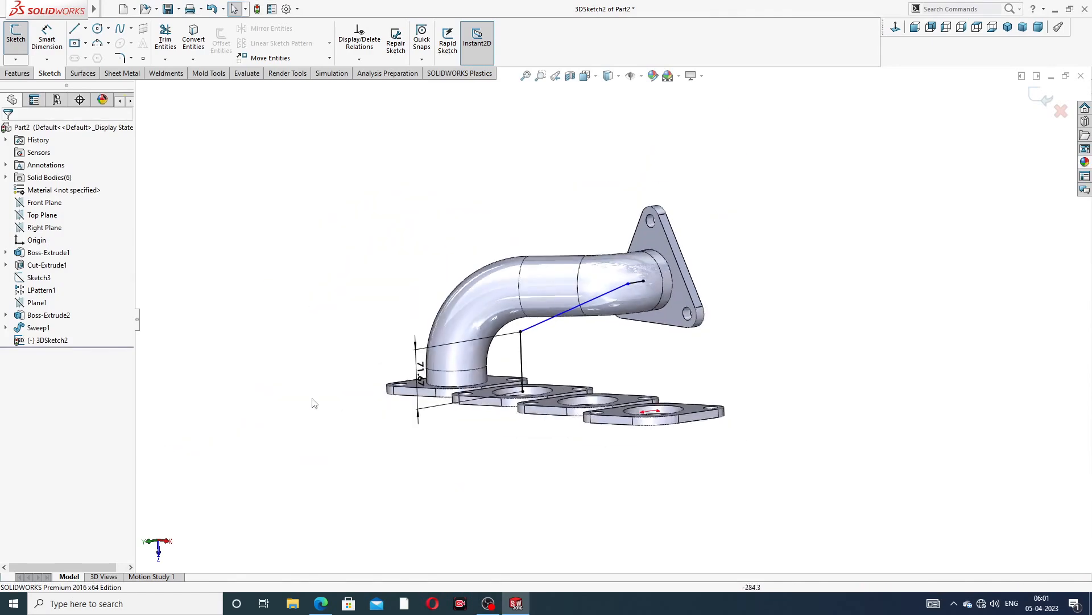
left_click(417, 348)
key("Delete")
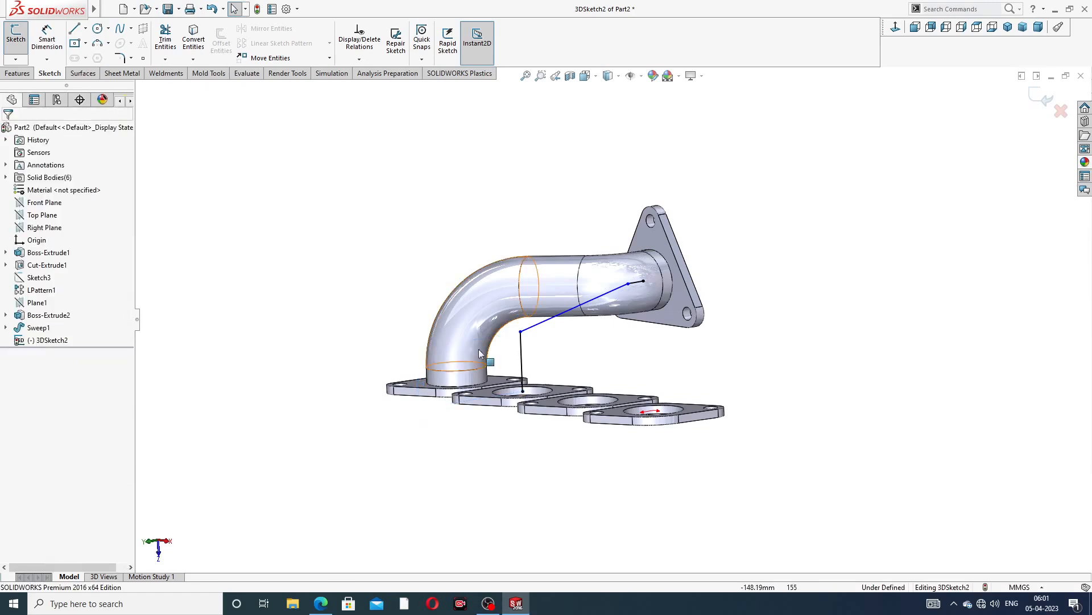
Dimension the vertical line rising from the rectangular flange to a height of 114 mm
scroll(523, 370, "down", 4)
left_click_drag(520, 301, 523, 342)
left_click(591, 347)
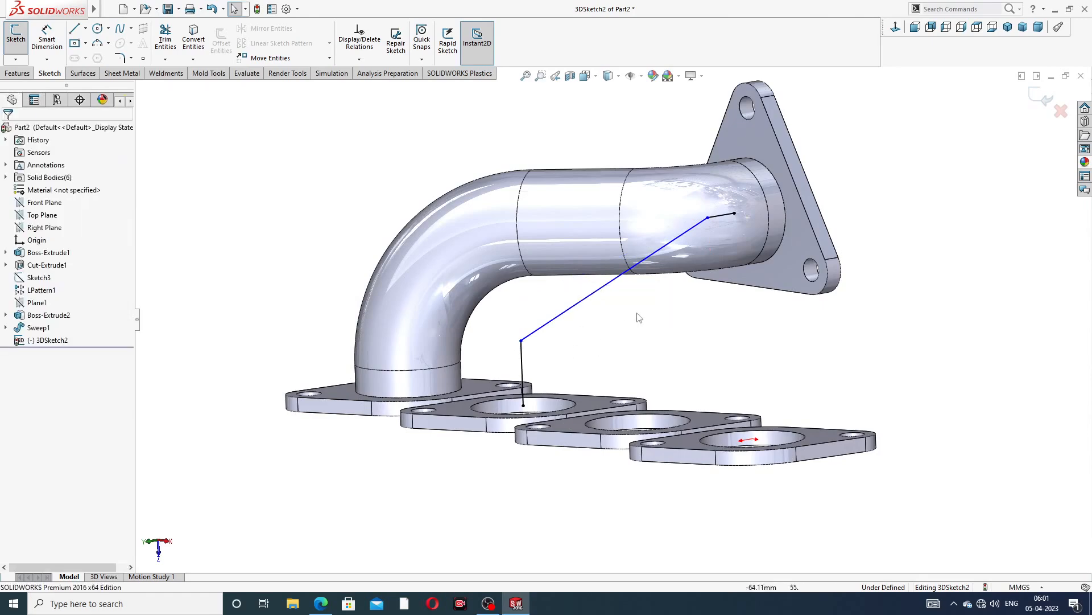
scroll(660, 293, "up", 4)
middle_click_drag(665, 289, 632, 319)
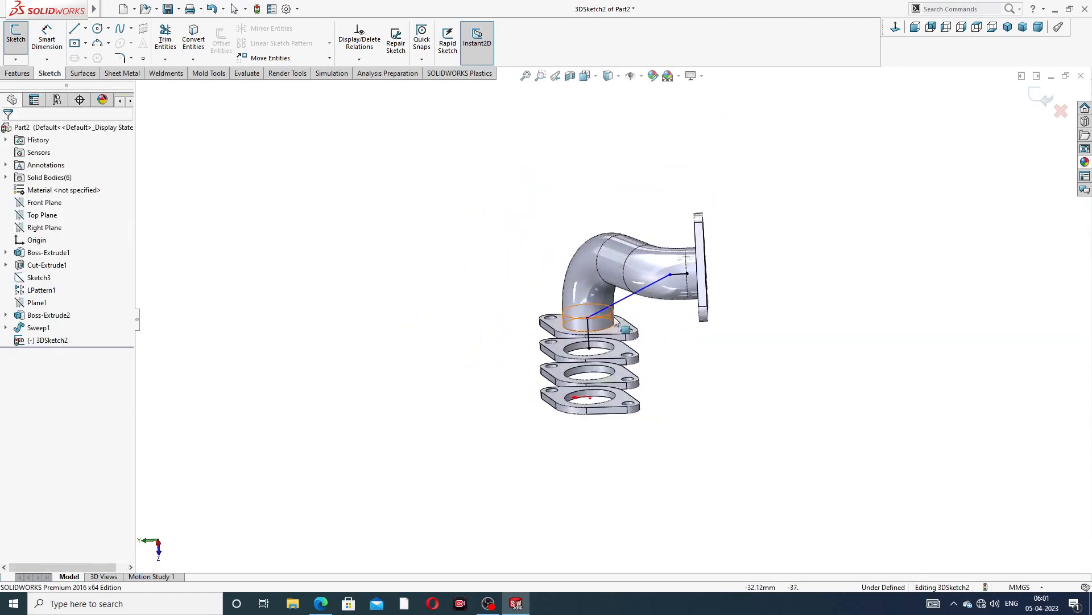
scroll(633, 321, "down", 3)
left_click(47, 37)
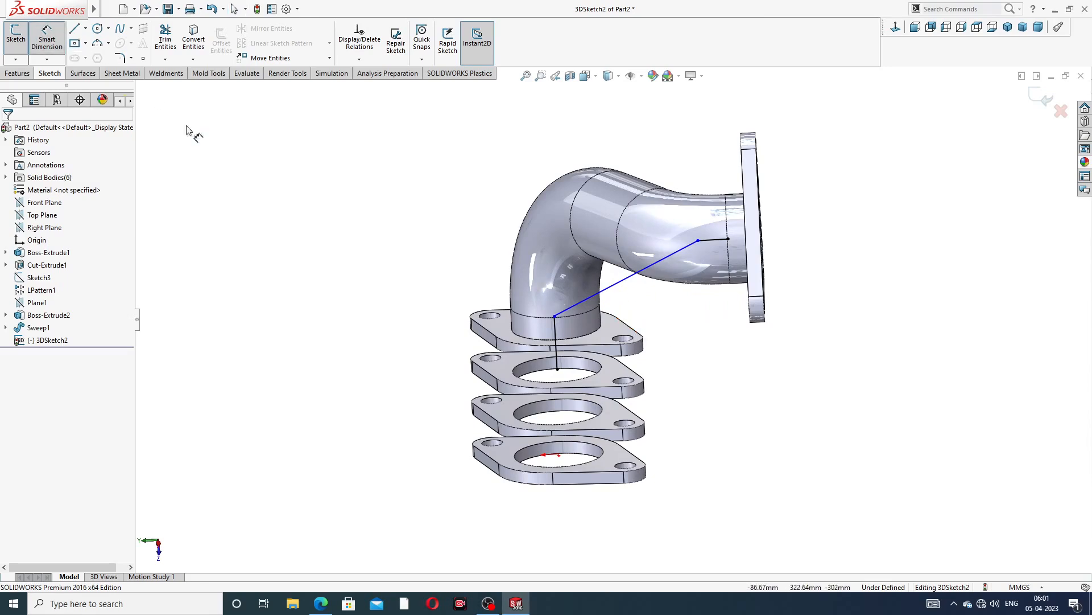
left_click(557, 339)
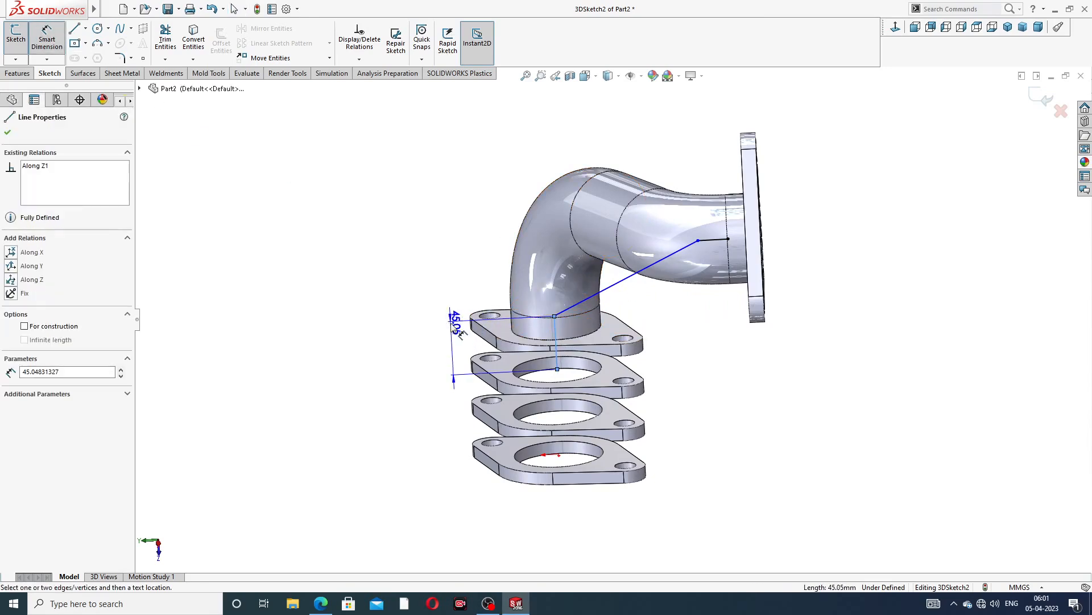
left_click(442, 342)
type("114")
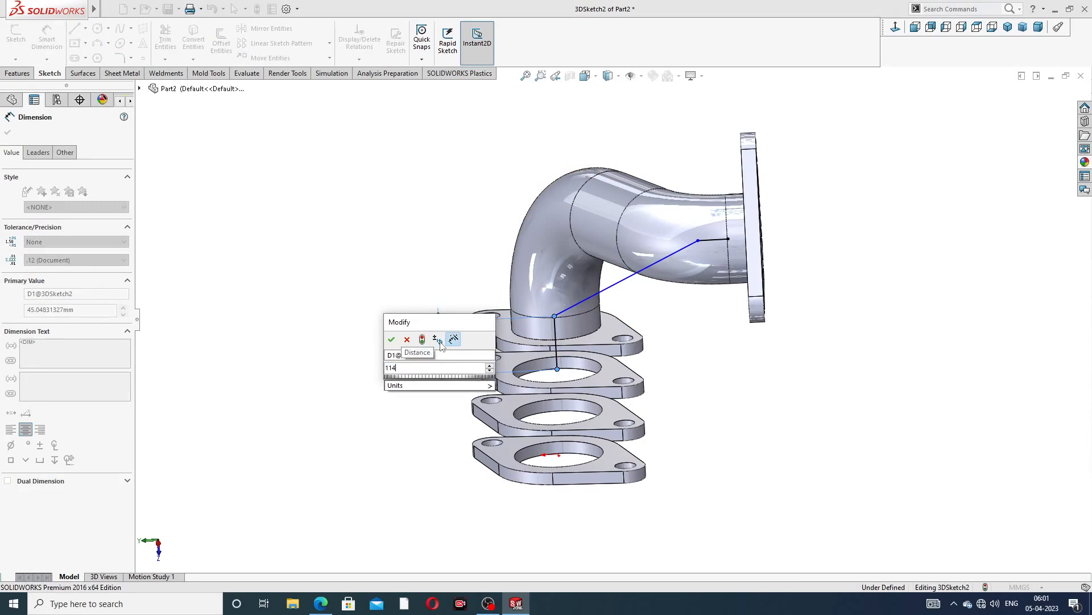
key("Return")
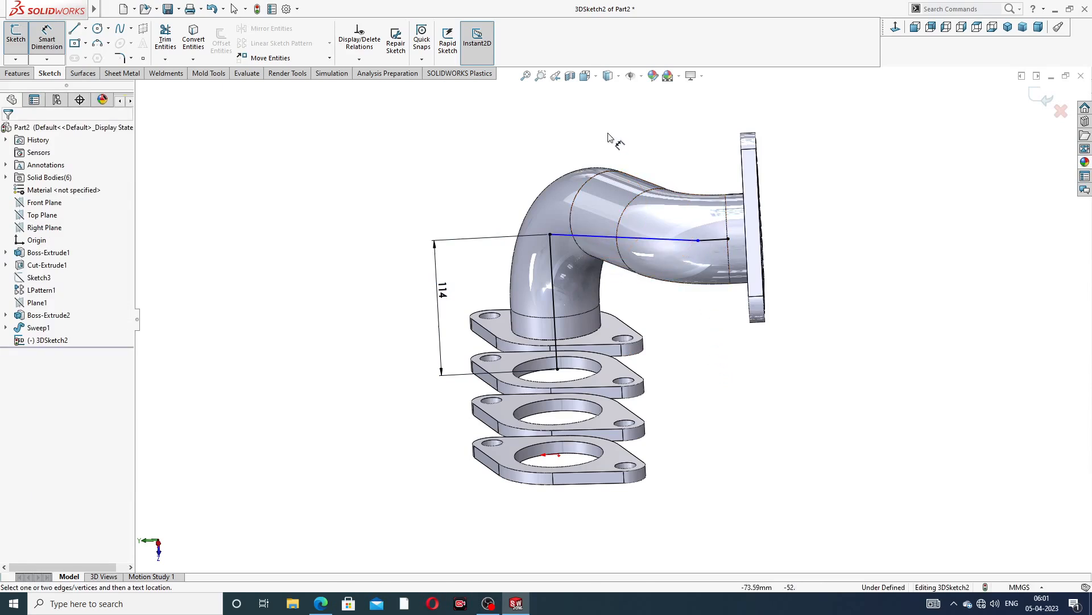
Move the junction point near the triangular flange back along the joining line
left_click(550, 234)
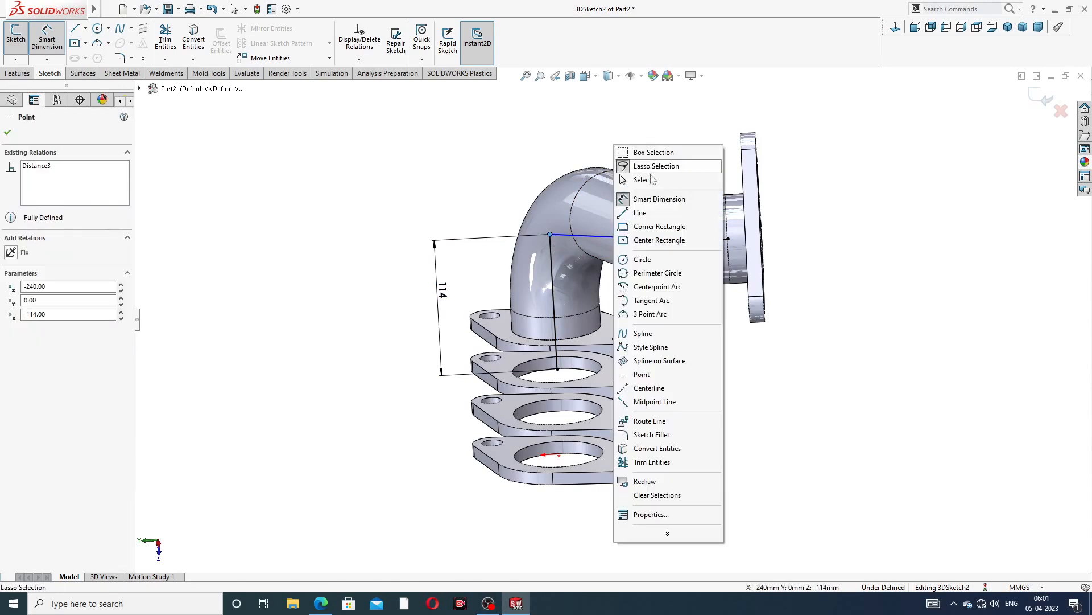
left_click(648, 179)
middle_click_drag(647, 275, 700, 251)
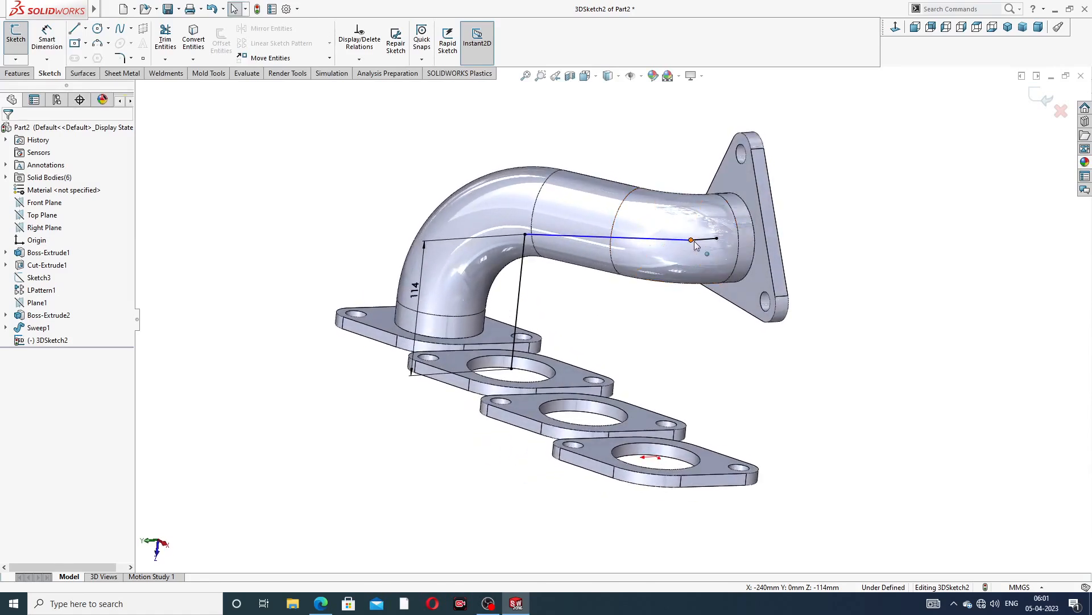
left_click(691, 241)
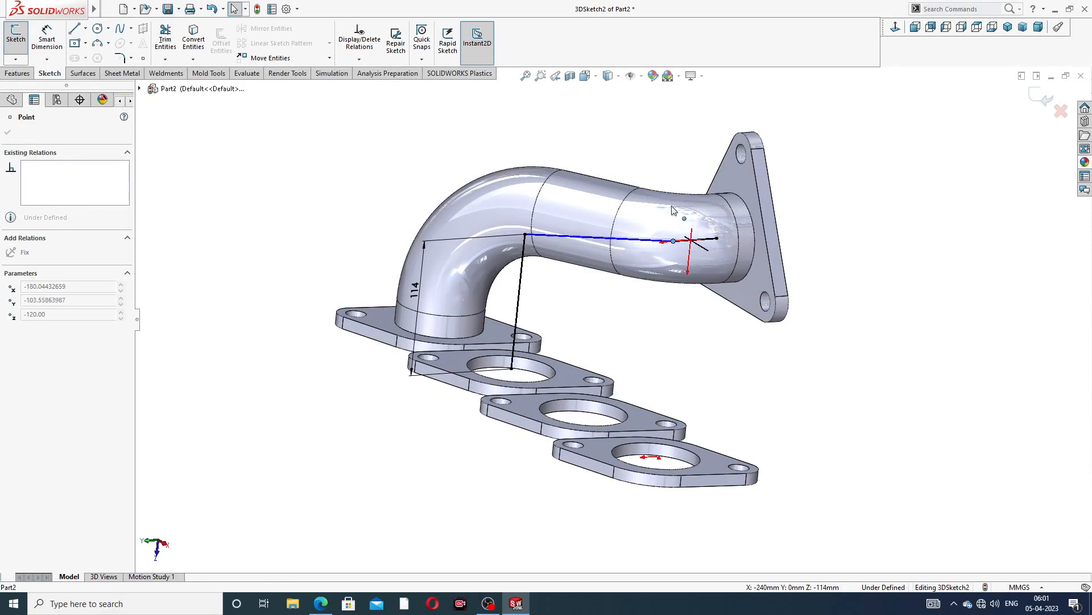
left_click(641, 336)
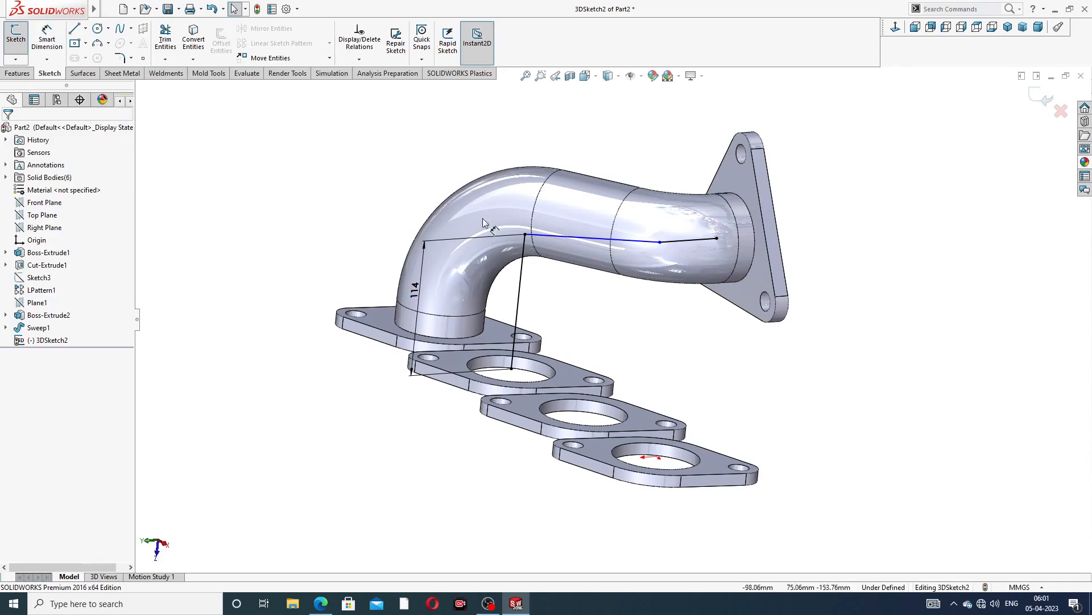
Dimension the short line at the triangular flange to 54 mm
left_click(120, 58)
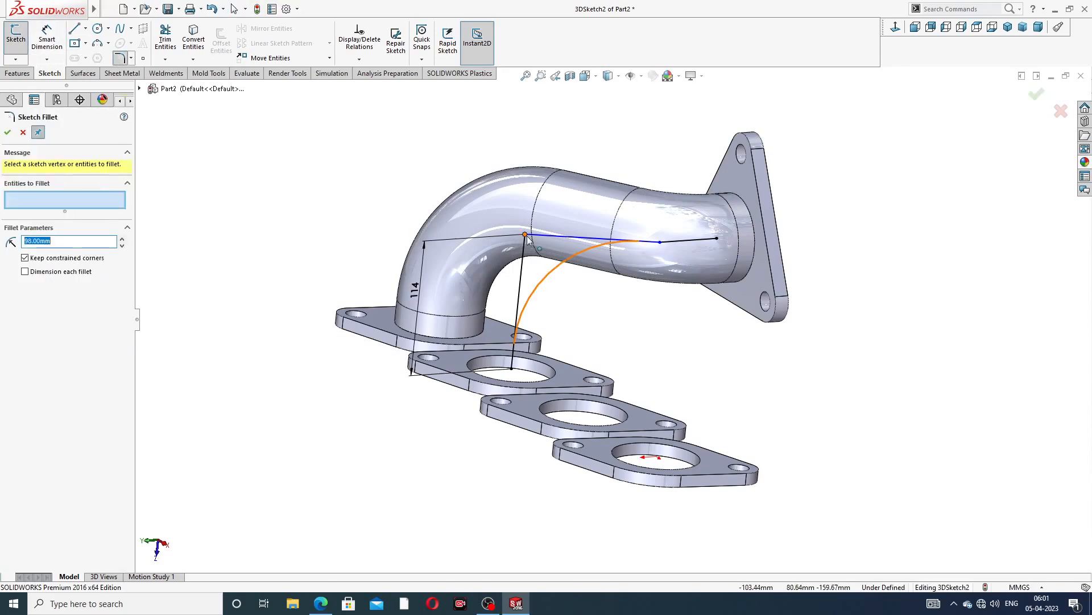
left_click(23, 133)
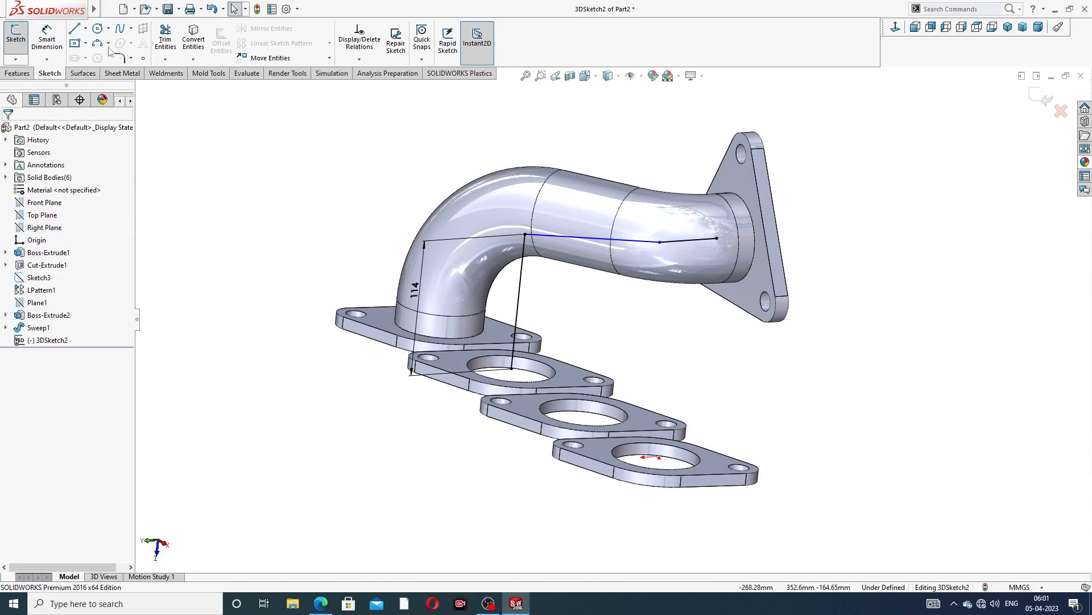
left_click(46, 38)
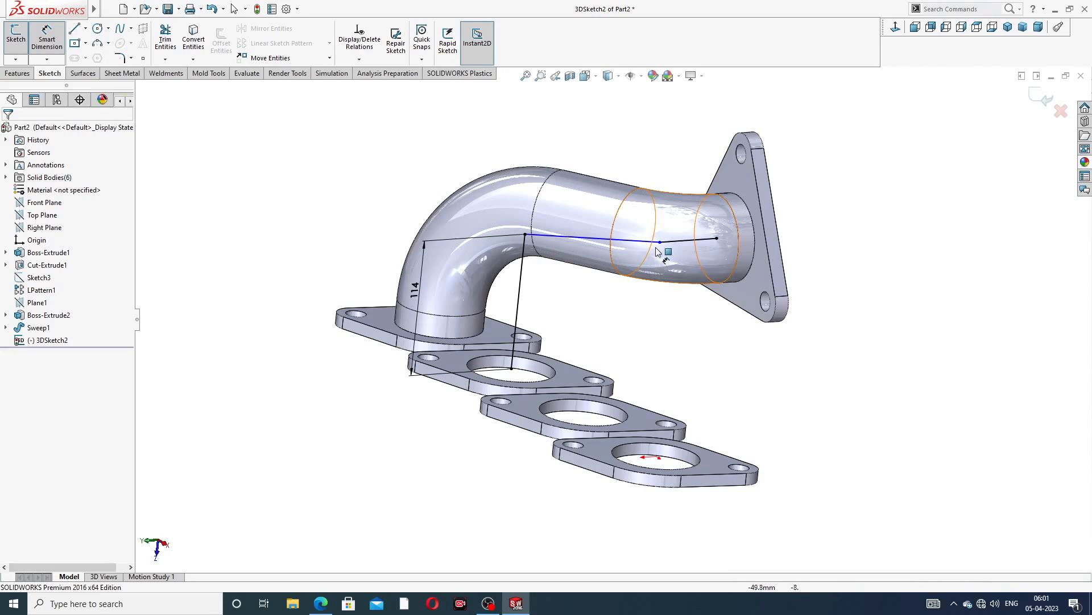
left_click(688, 241)
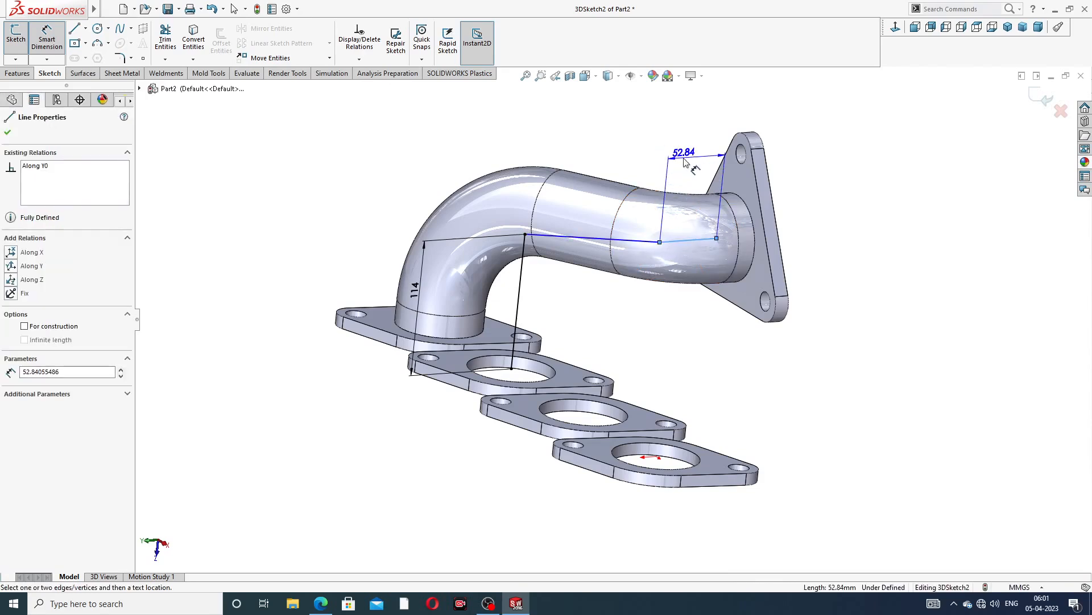
left_click(647, 152)
type("54")
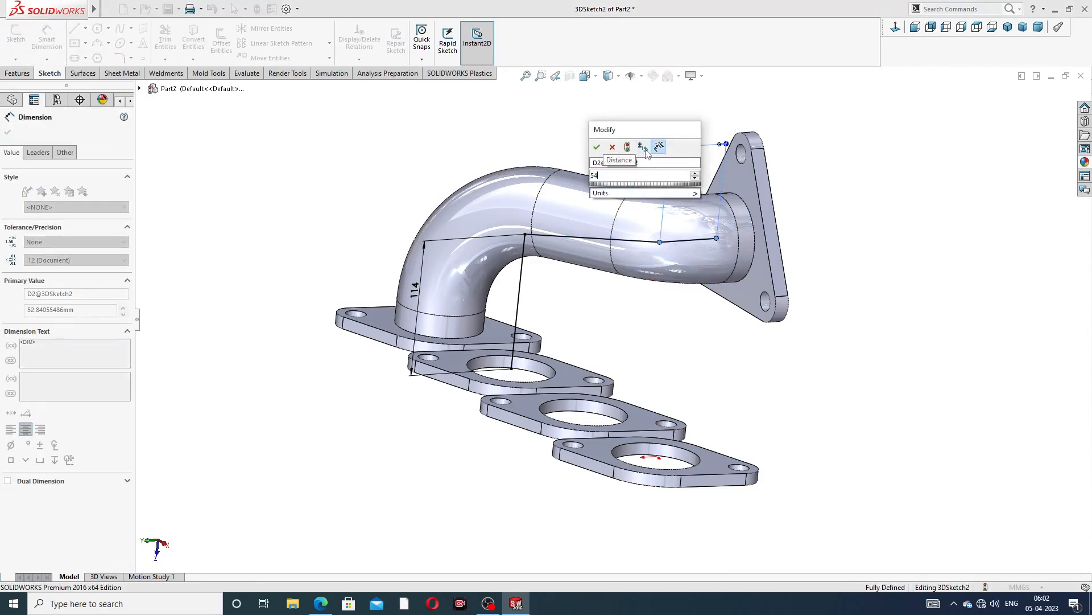
key("Return")
key("Escape")
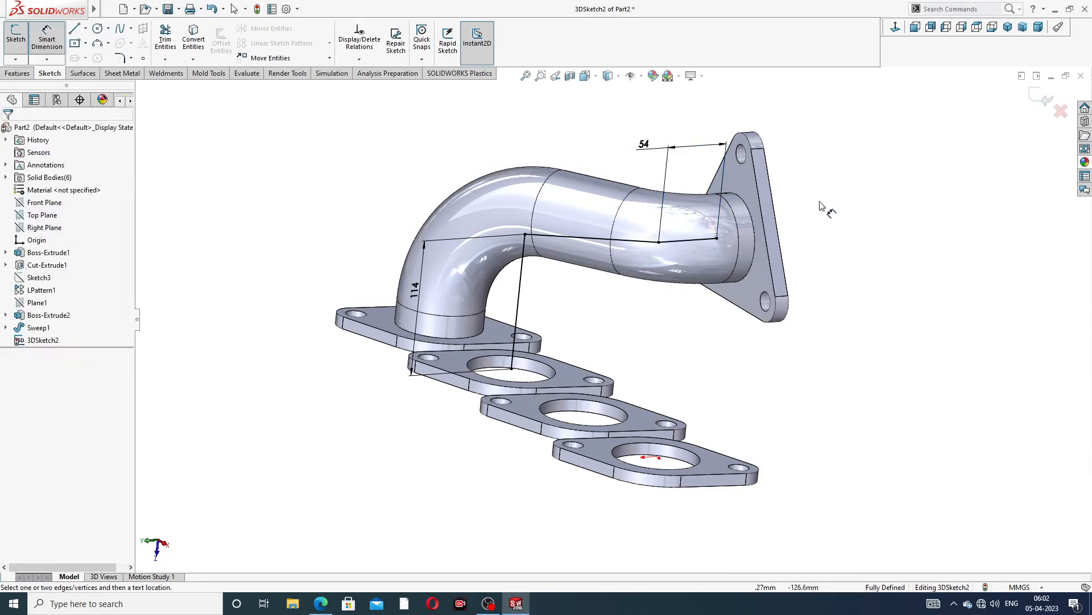
Apply a 98 mm sketch fillet to the corner between the vertical line and the joining line
right_click(494, 142)
left_click(531, 177)
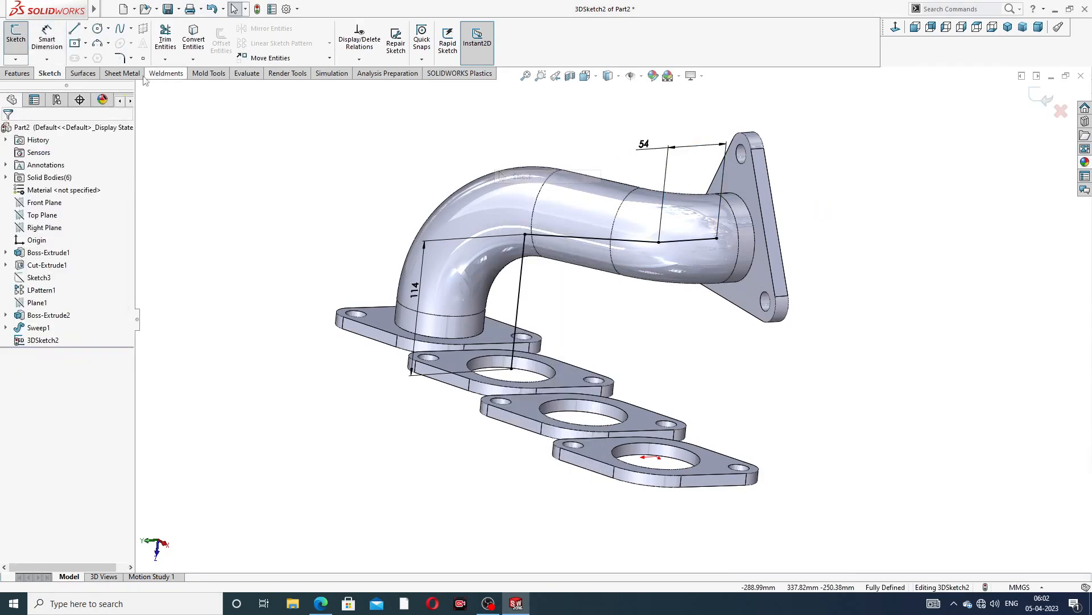
left_click(119, 58)
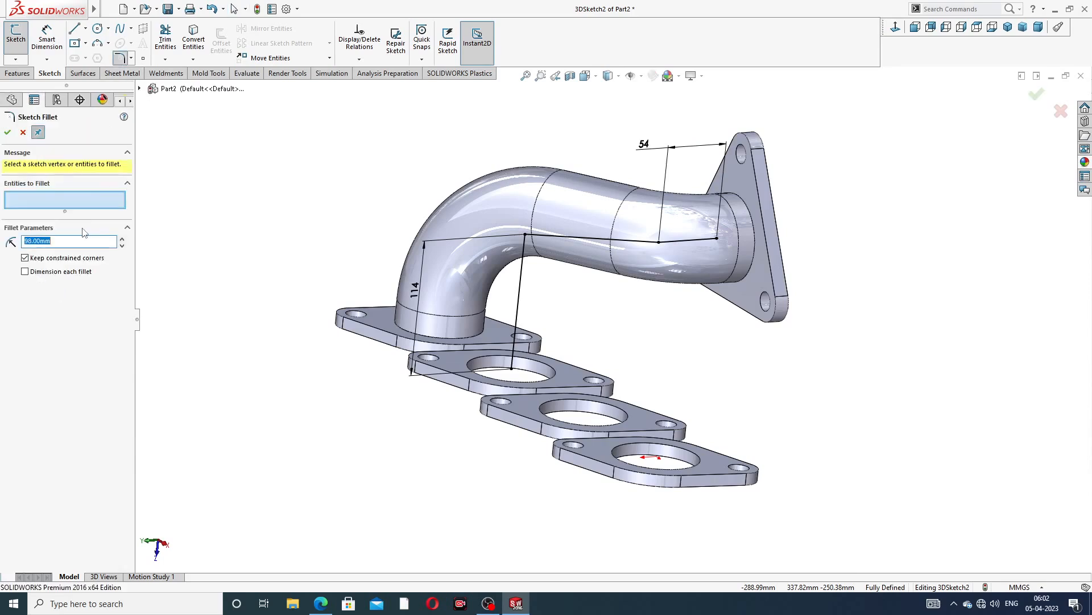
left_click(524, 235)
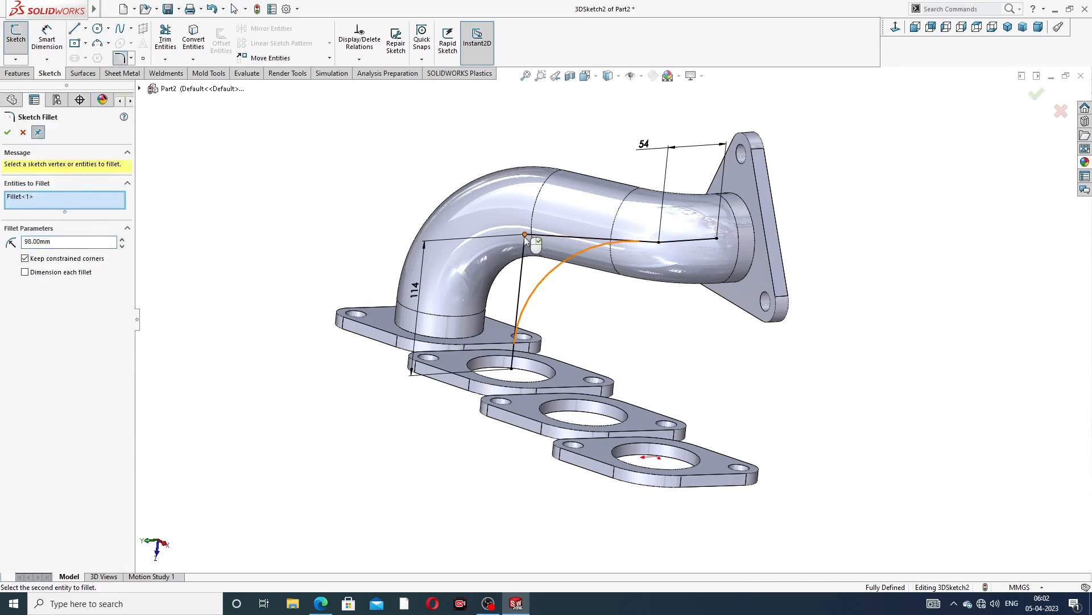
left_click(7, 133)
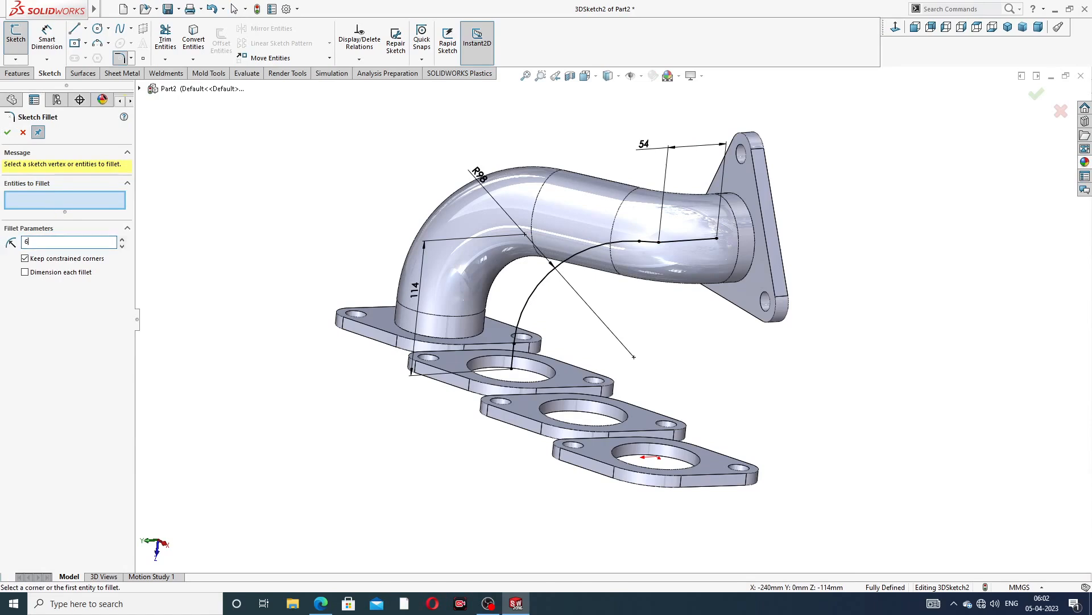
left_click(660, 245)
middle_click_drag(405, 239, 416, 279)
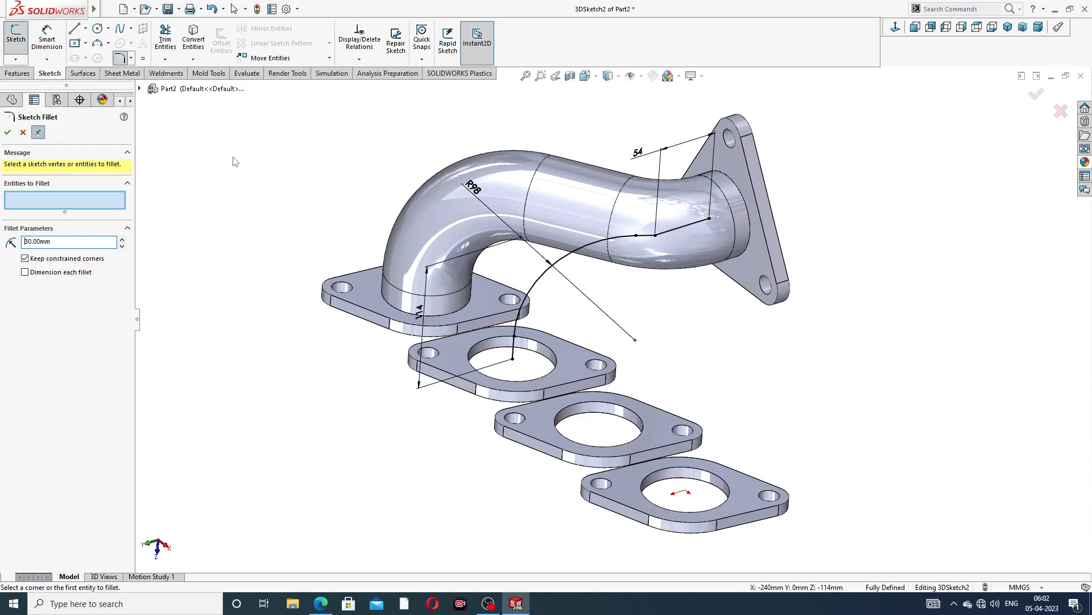
left_click(22, 133)
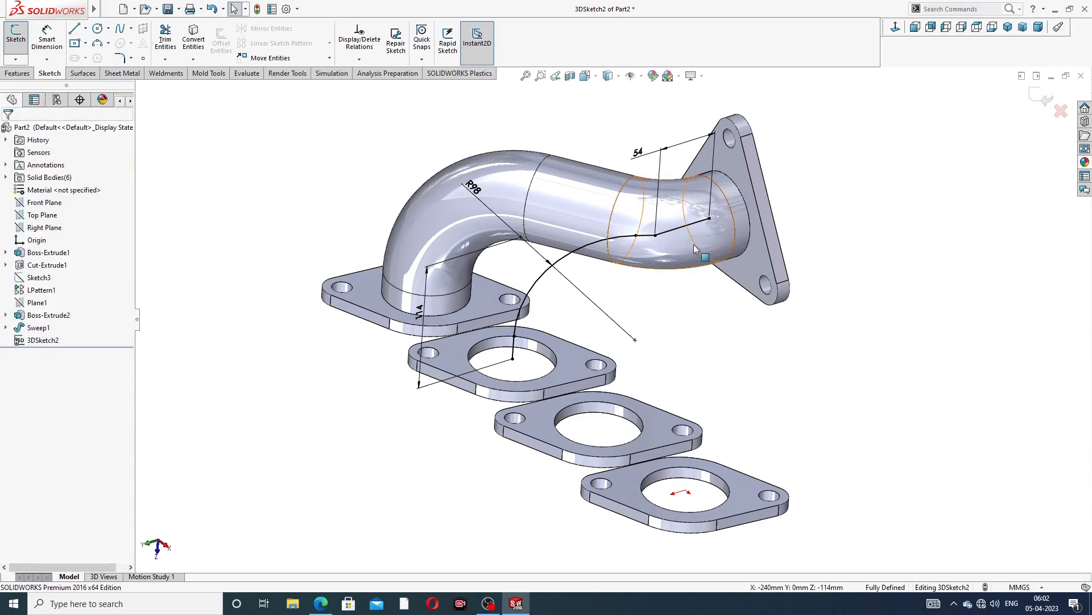
Delete the short straight segment between the fillet arc and the 54 mm line
middle_click_drag(694, 244, 682, 234)
scroll(692, 220, "down", 3)
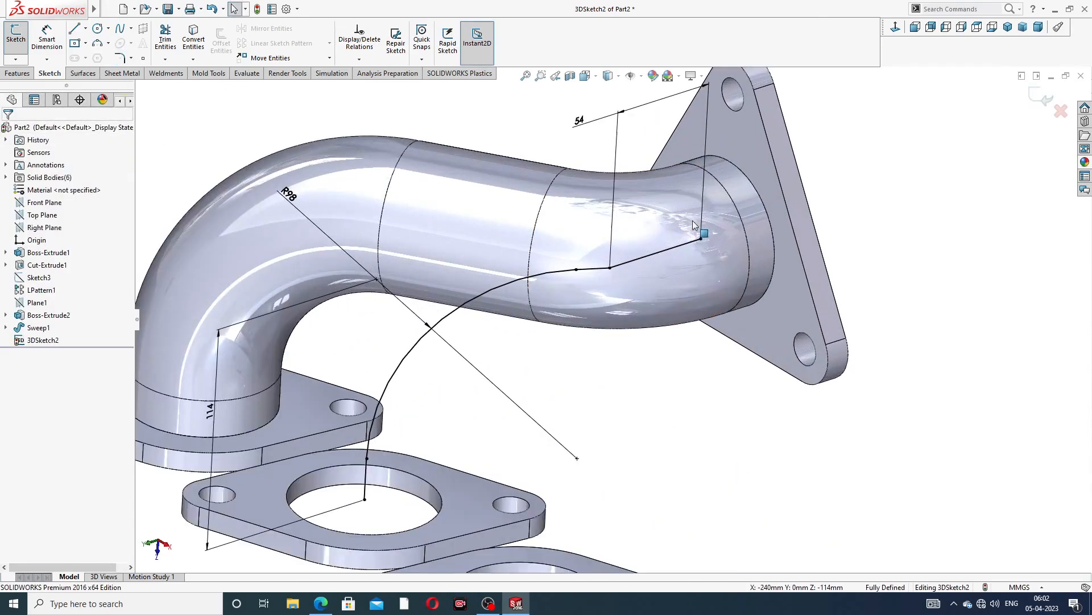
scroll(626, 266, "up", 3)
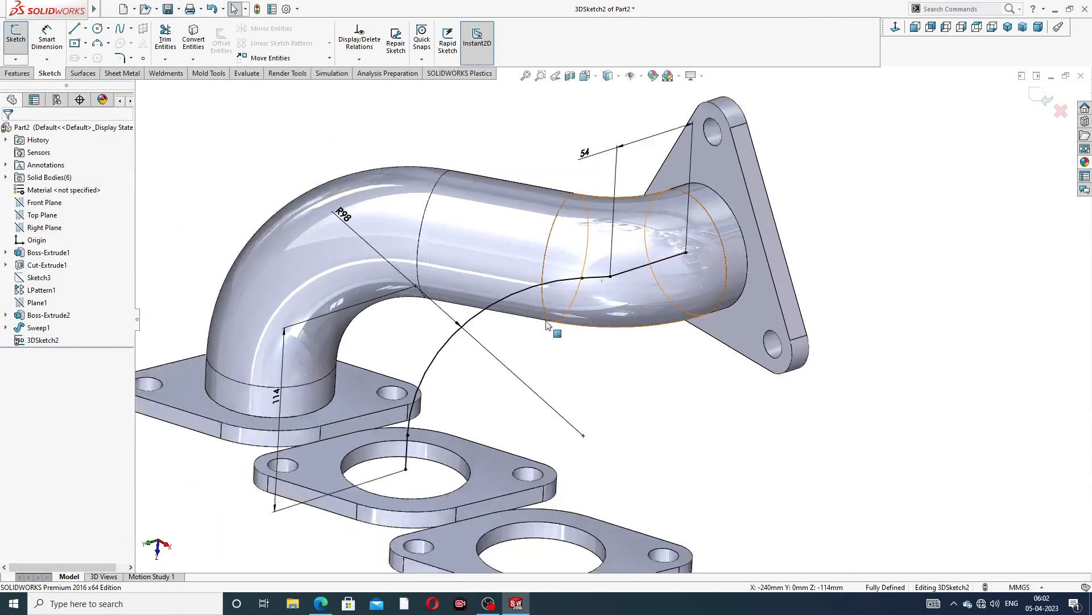
scroll(623, 296, "down", 3)
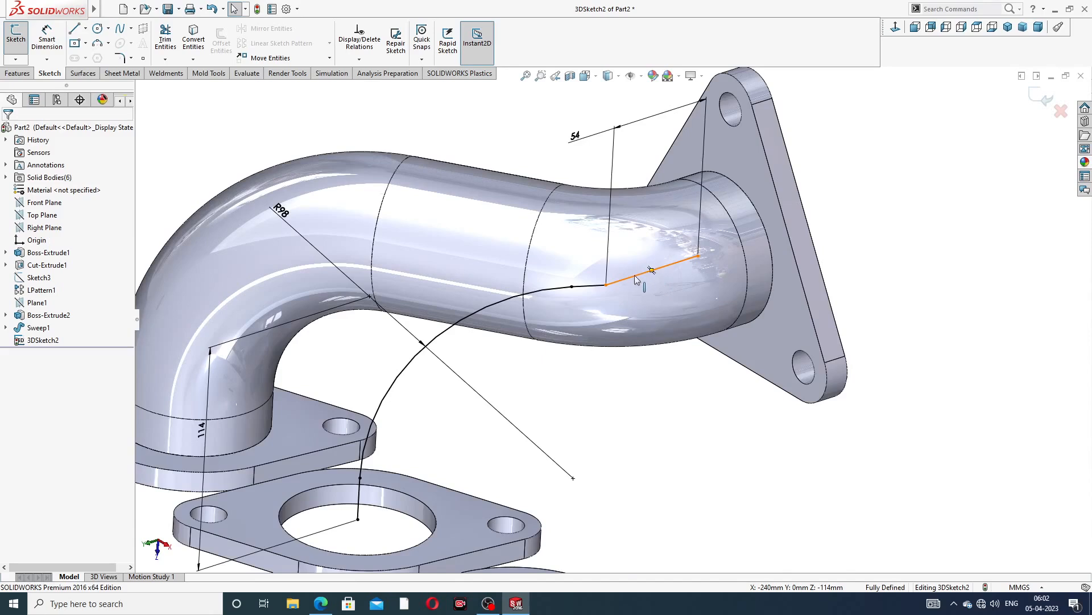
left_click(599, 291)
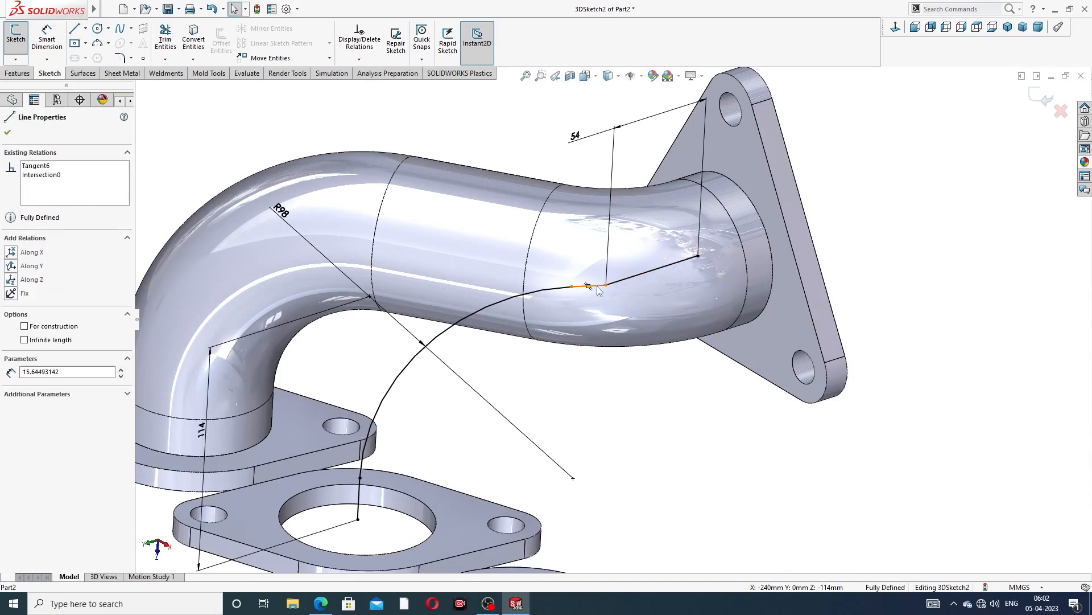
key("Delete")
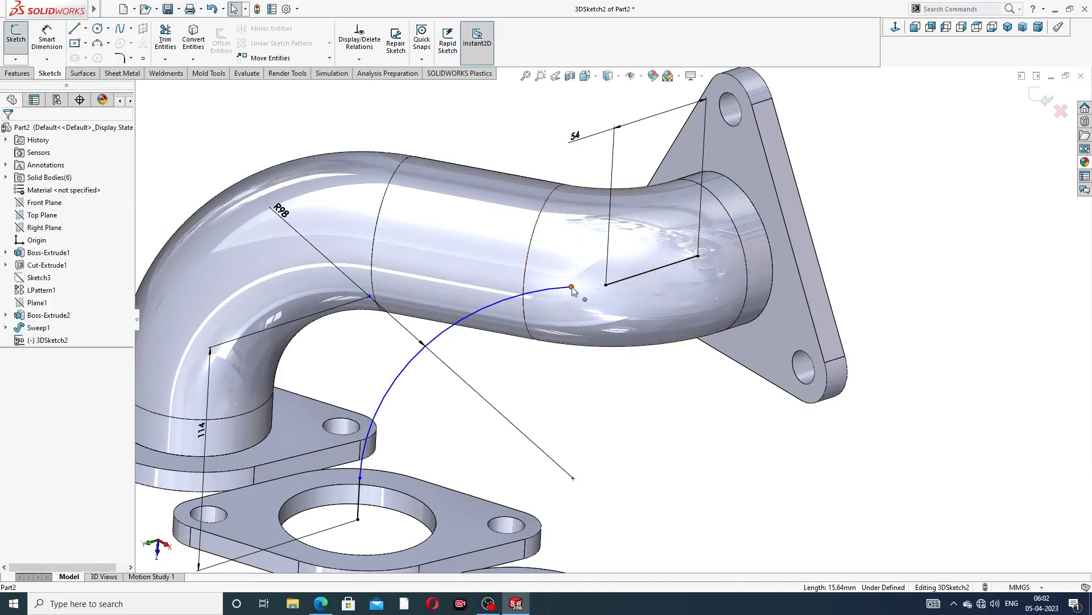
Delete the R98 fillet arc that joins the vertical line at the second rectangular flange to the pipe near the triangular flange
left_click_drag(574, 287, 528, 331)
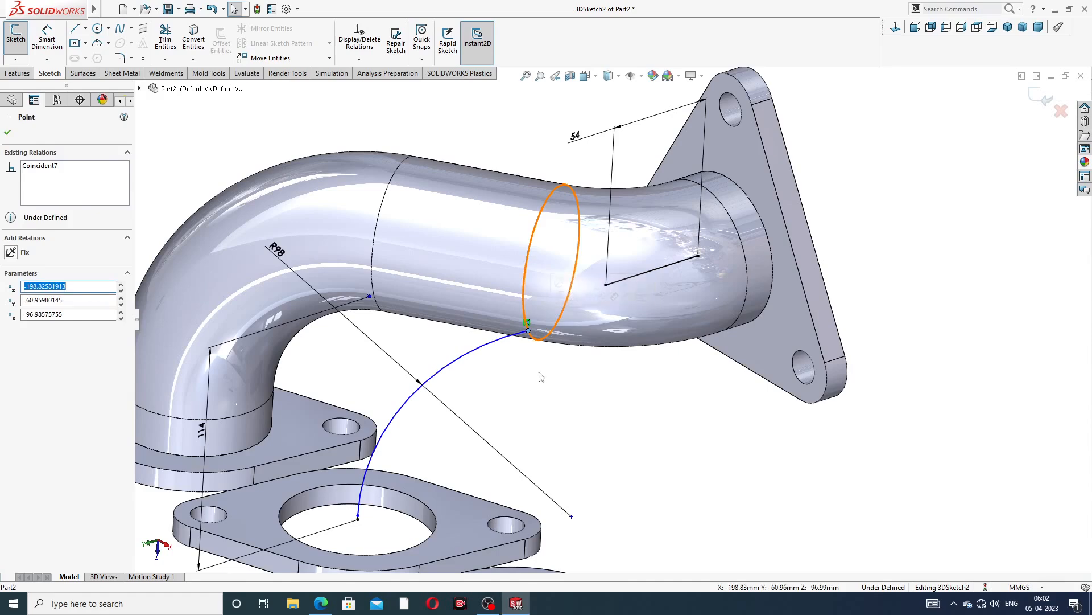
left_click(527, 380)
scroll(474, 438, "up", 3)
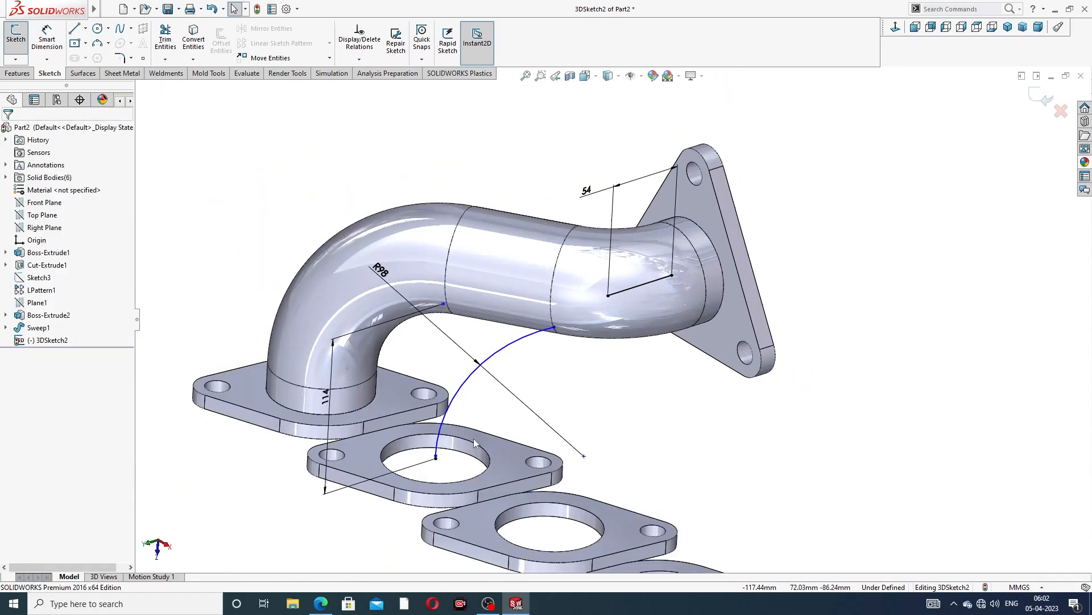
scroll(473, 438, "down", 5)
left_click(495, 304)
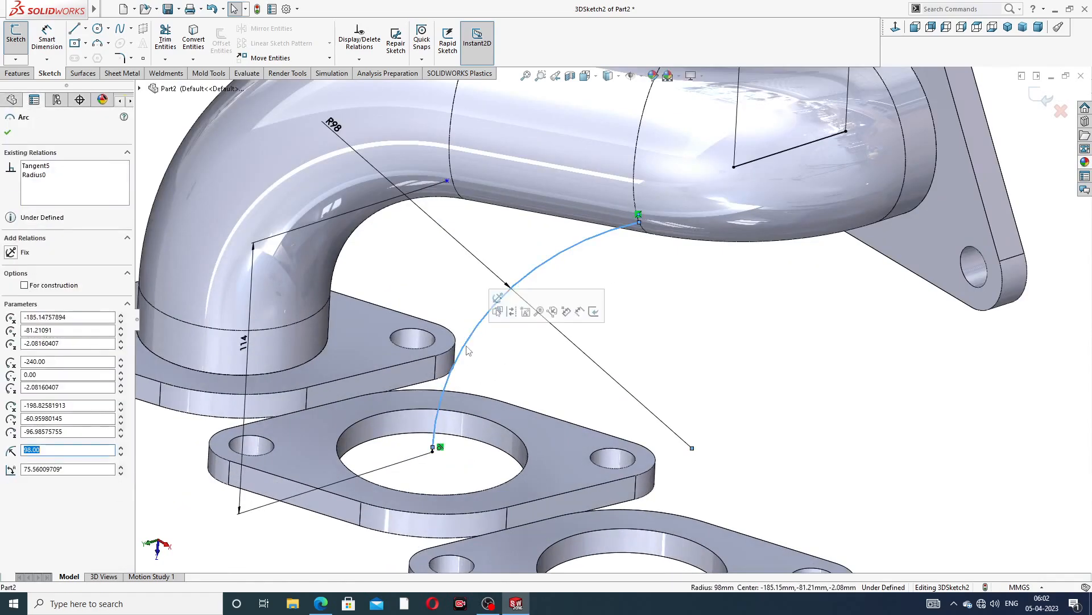
key("Delete")
Pull the endpoint at the second flange's hole centre upward to form a short vertical line above the flange
scroll(428, 474, "down", 4)
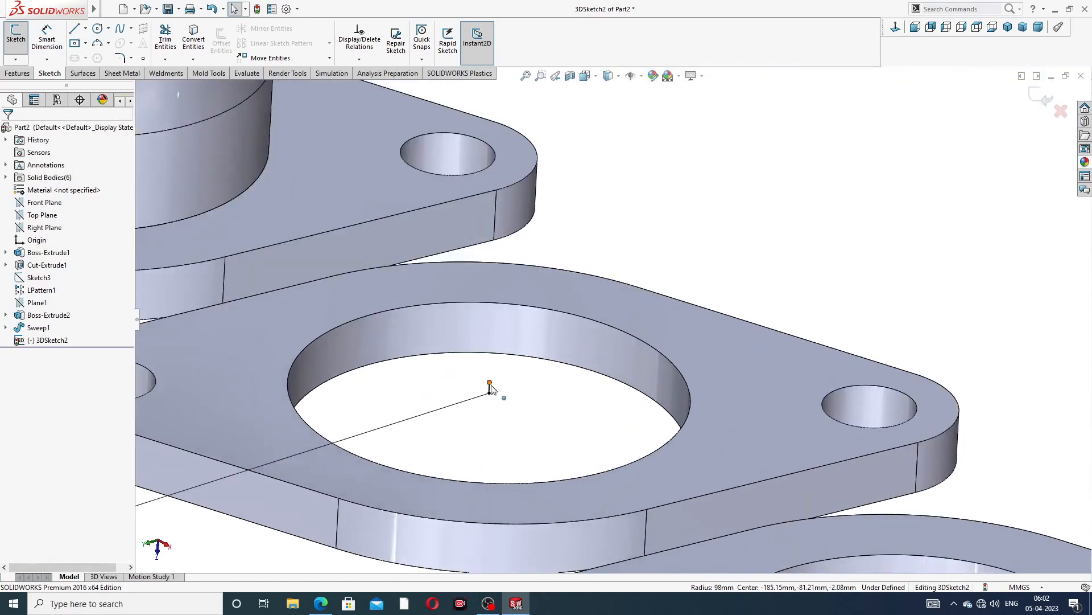
left_click_drag(490, 386, 492, 330)
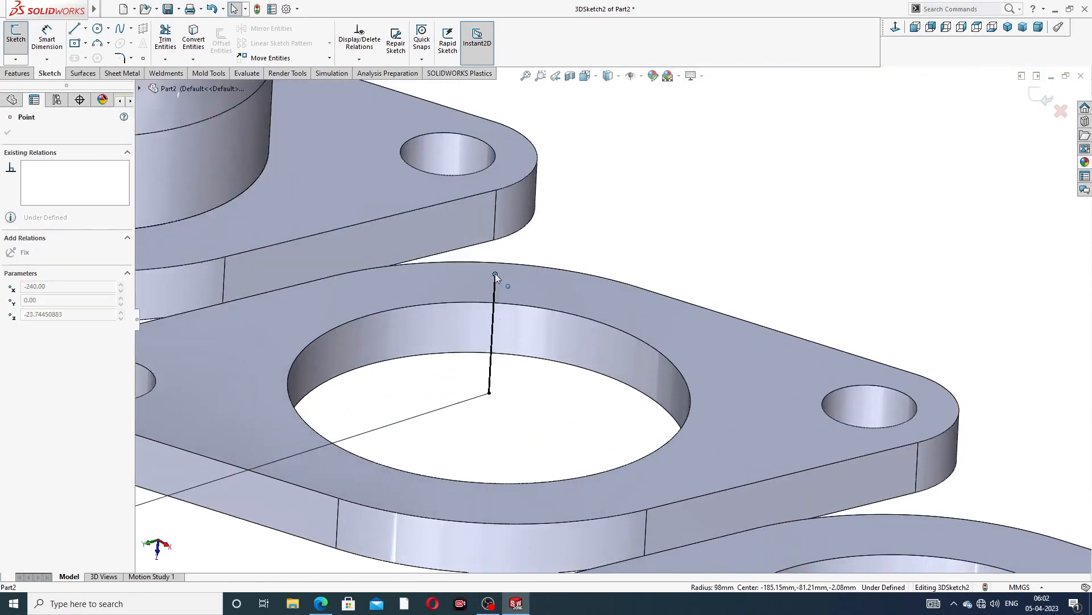
left_click(671, 209)
Delete the 54 mm line at the triangular flange
scroll(677, 209, "up", 7)
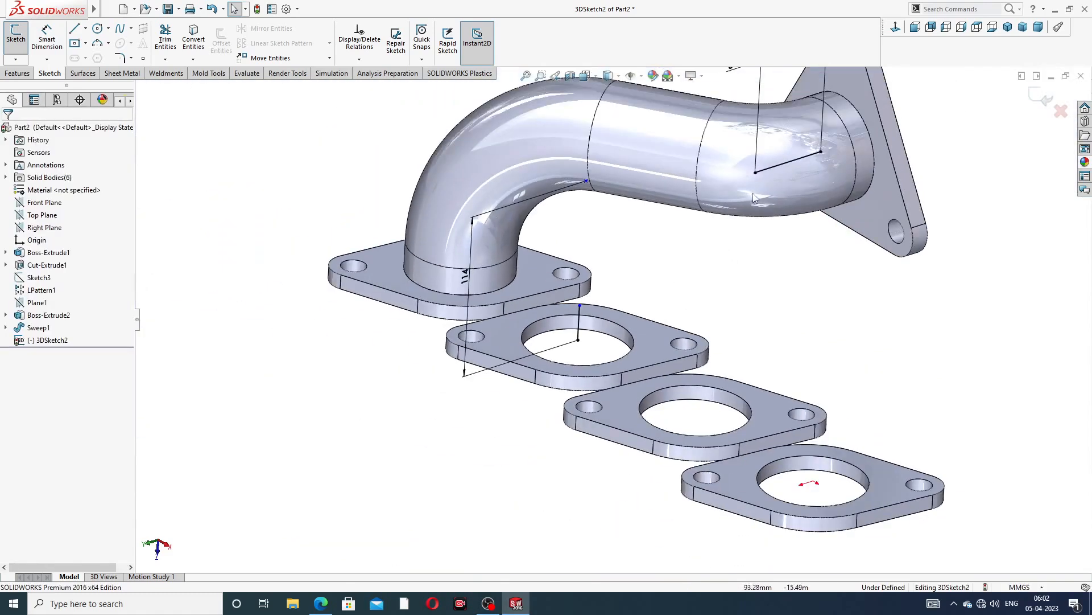
scroll(766, 165, "down", 1)
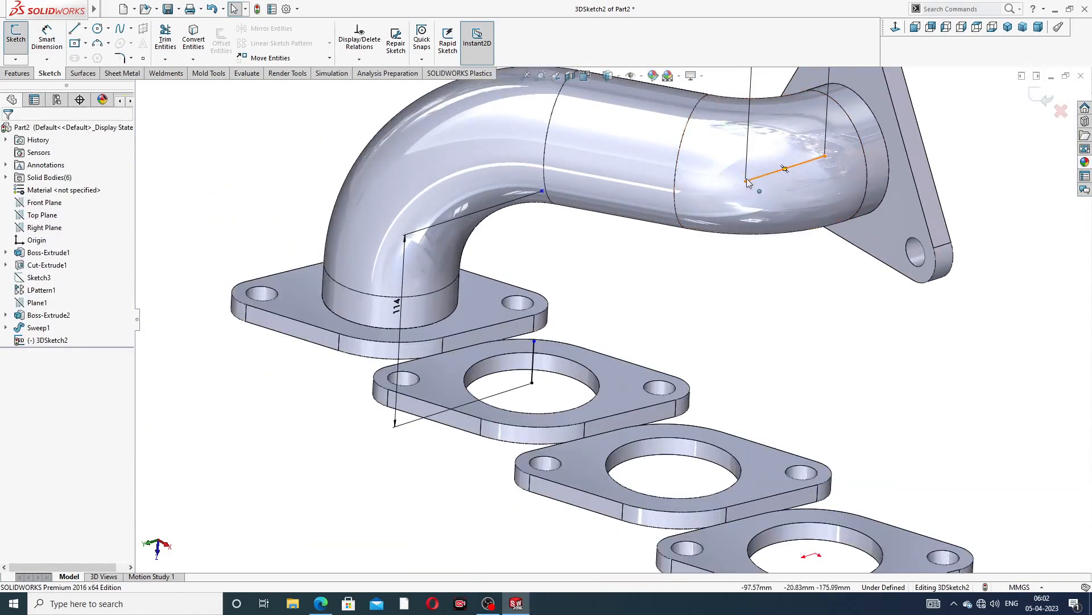
left_click(747, 182)
left_click_drag(787, 169, 791, 169)
left_click(995, 152)
left_click(983, 141)
left_click(799, 167)
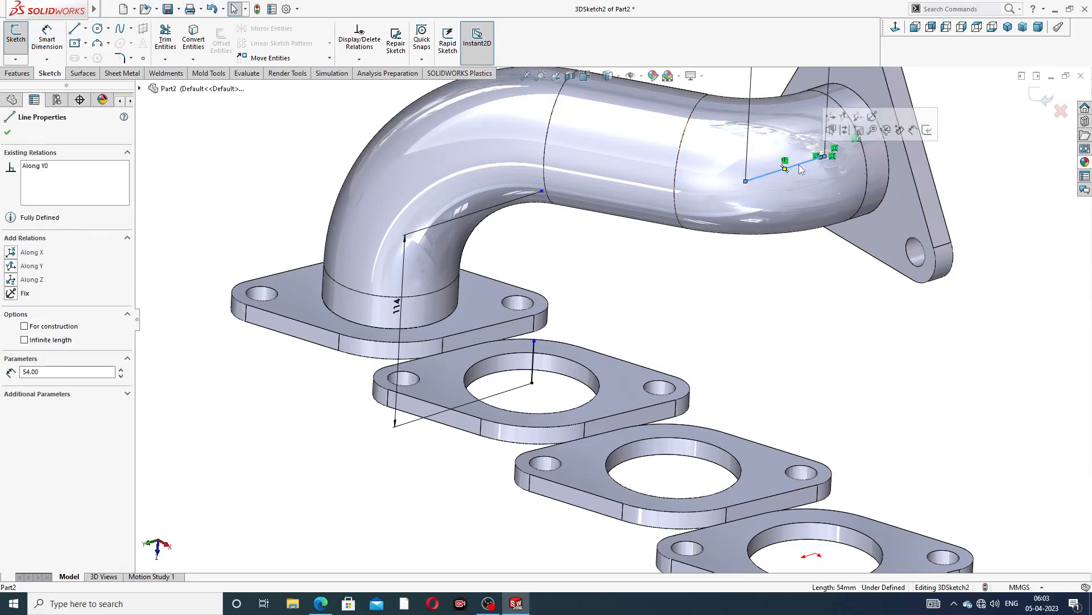
key("Delete")
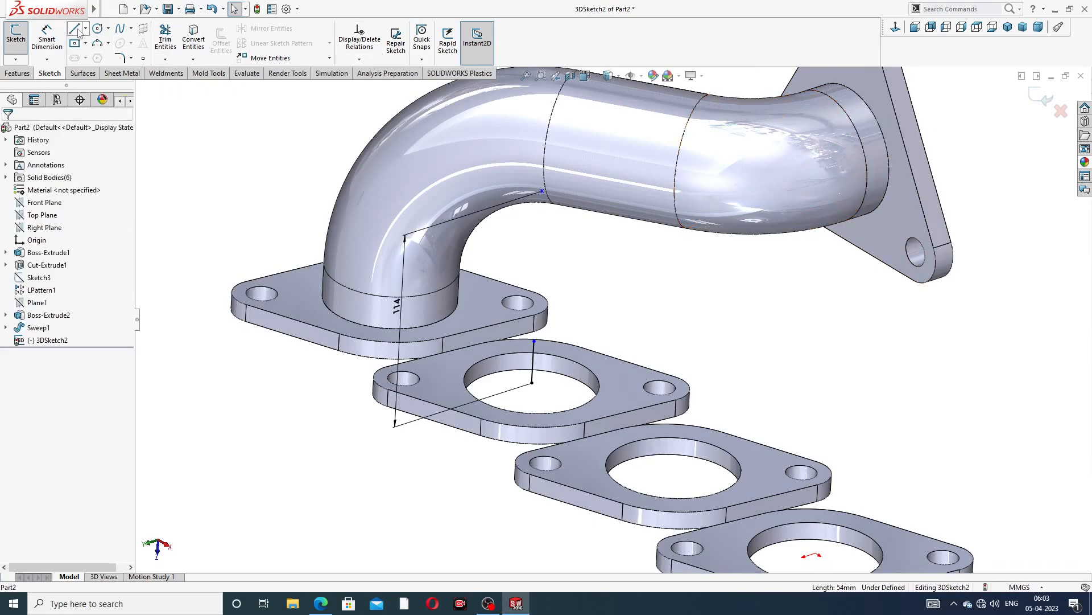
Draw a short line from the triangular flange's hole centre back along the pipe axis
left_click(75, 29)
middle_click_drag(887, 177, 911, 139)
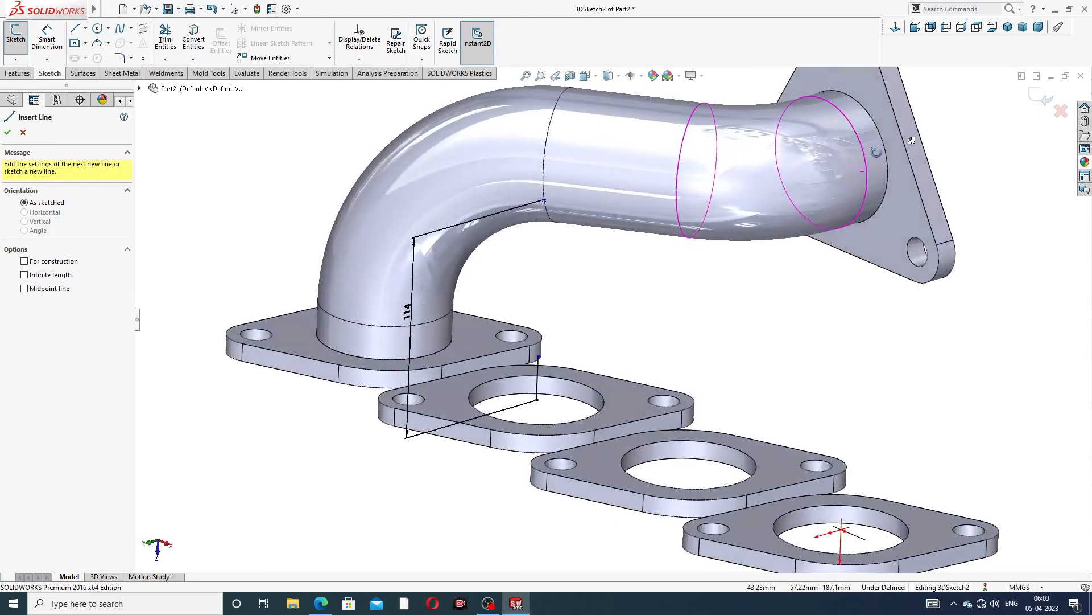
left_click(842, 156)
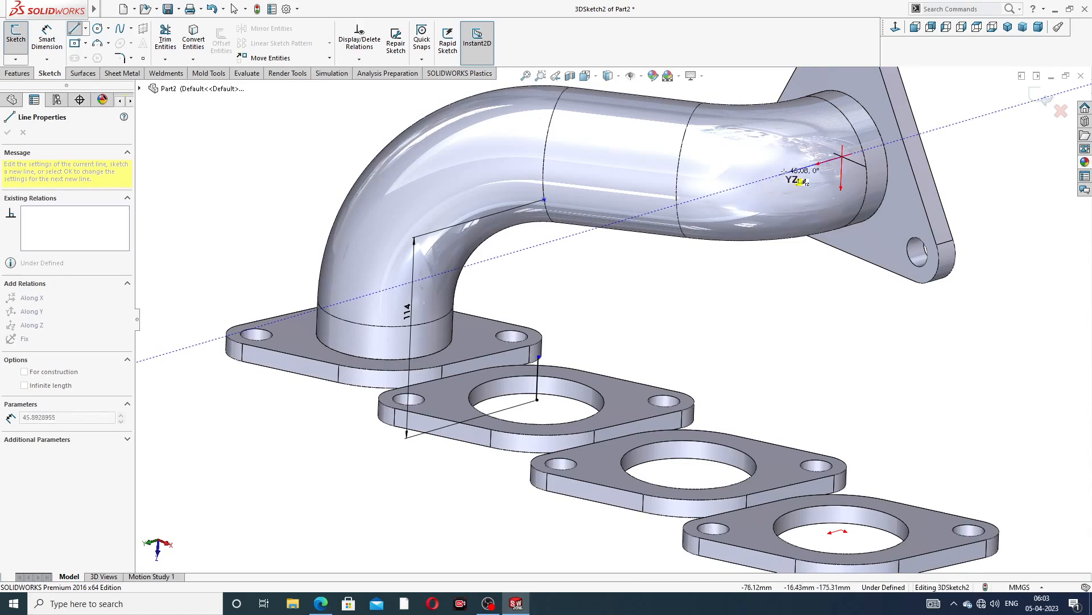
right_click(991, 144)
left_click(1000, 150)
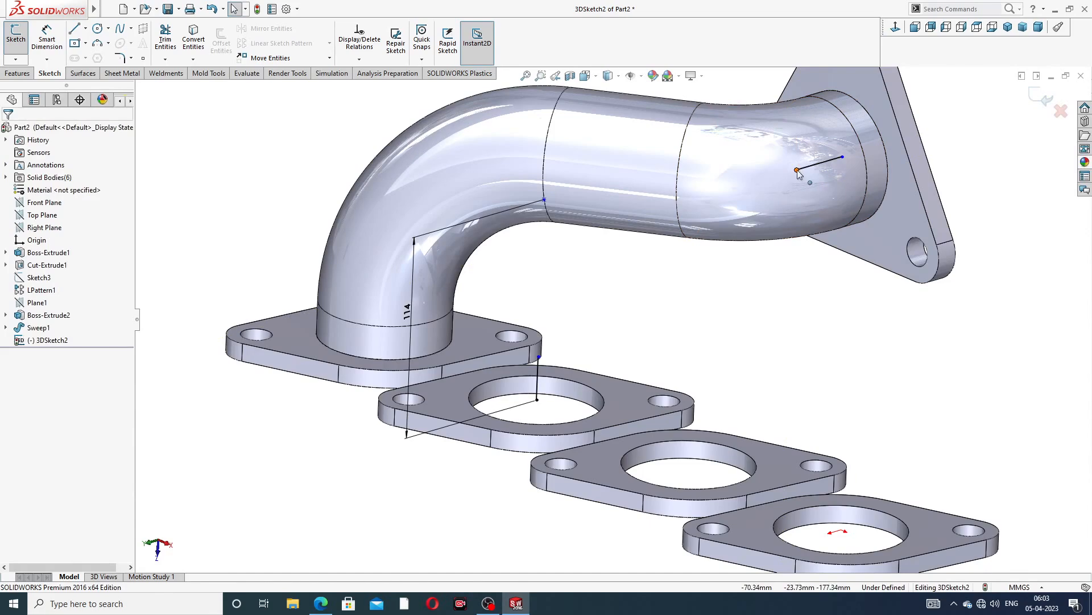
left_click_drag(798, 173, 749, 188)
left_click(943, 149)
Draw a line joining the top of the short vertical line at the second flange to the end of the short line
left_click(73, 30)
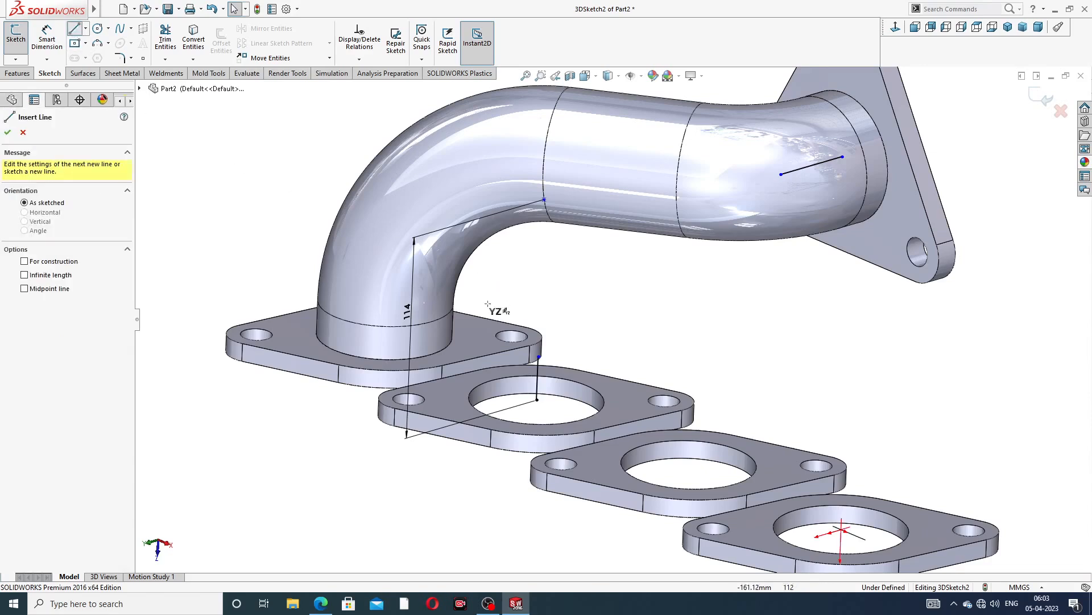
mouse_move(538, 357)
left_mouse_down()
mouse_move(751, 236)
mouse_move(784, 204)
mouse_move(782, 174)
left_mouse_up()
right_click(943, 128)
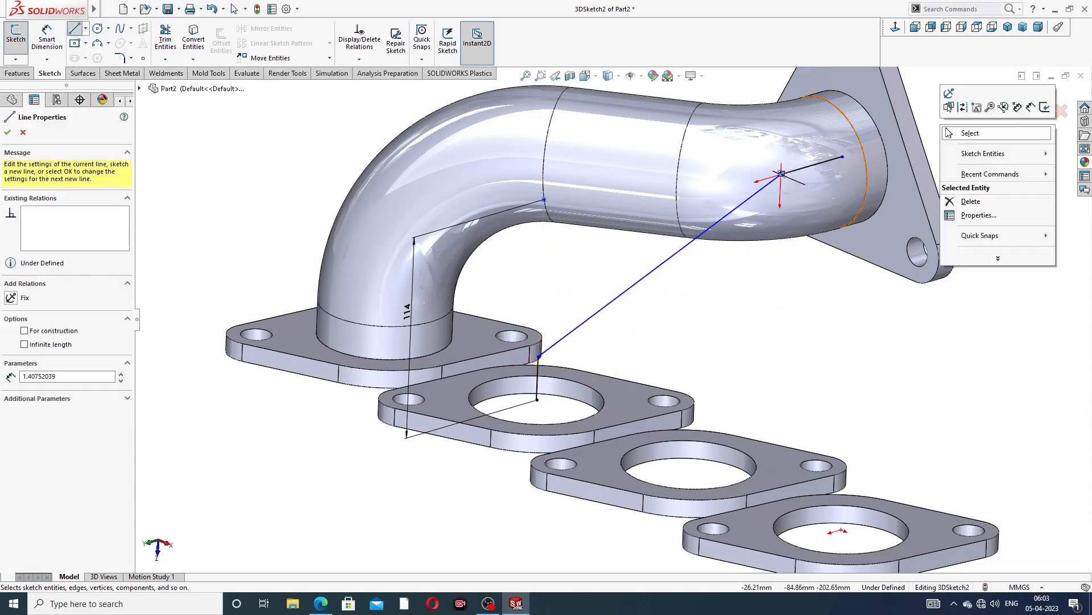
left_click(969, 133)
Delete the tiny stray segment at the junction of the joining line and the short line
scroll(783, 186, "down", 5)
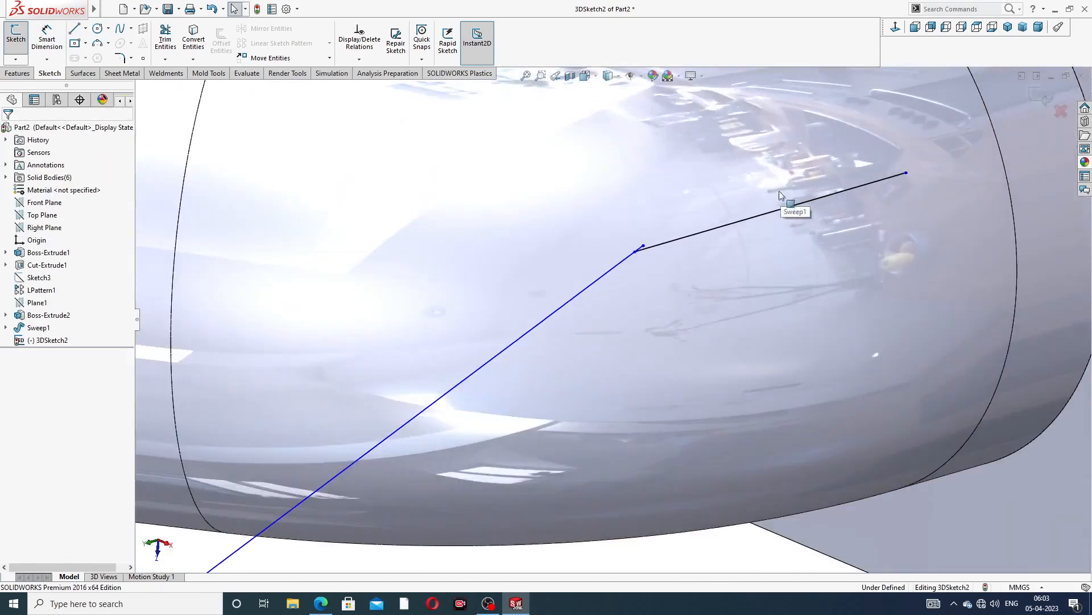
scroll(652, 249, "down", 4)
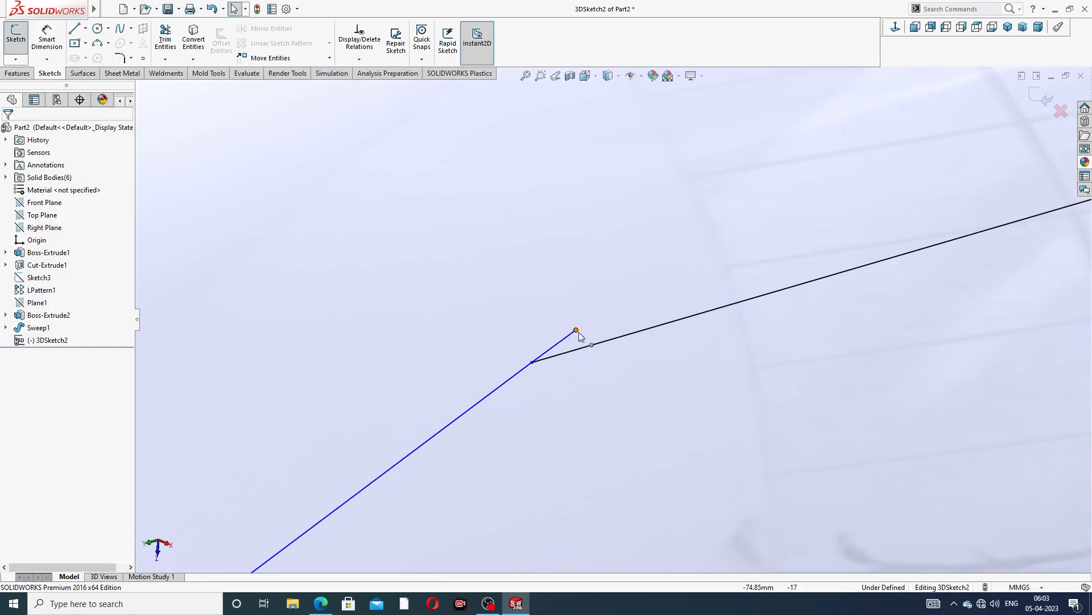
left_click_drag(576, 332, 542, 337)
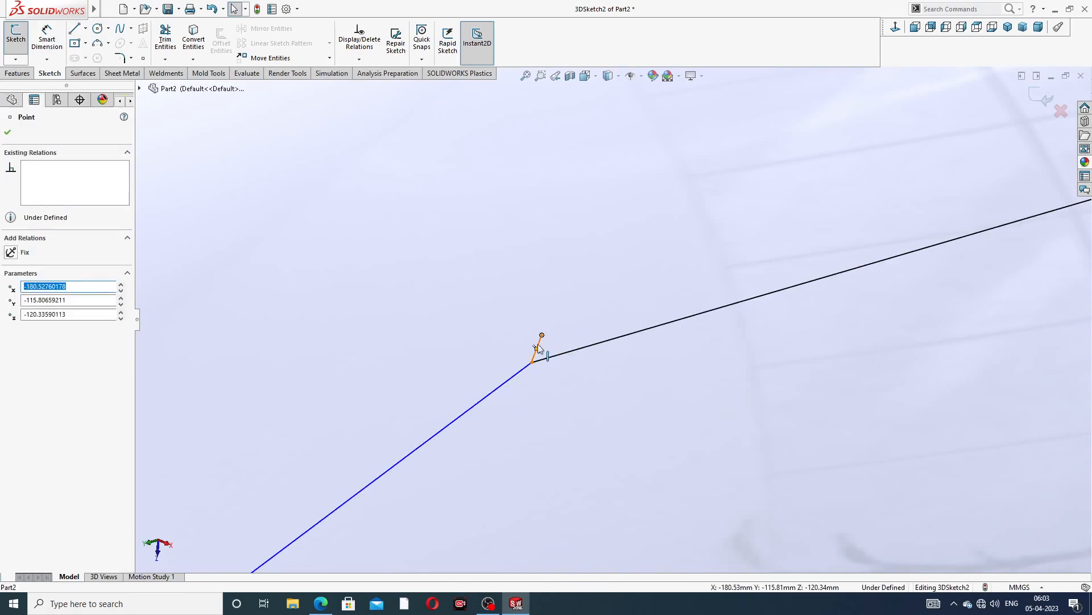
left_click(539, 348)
key("Delete")
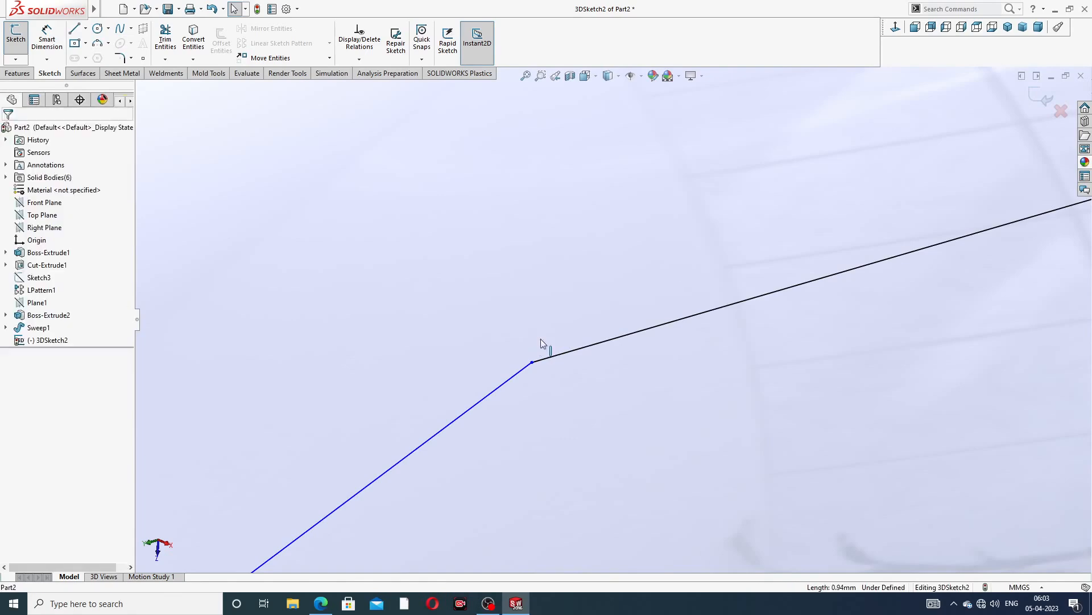
Dimension the short line at the triangular flange to 54 mm
scroll(680, 296, "up", 6)
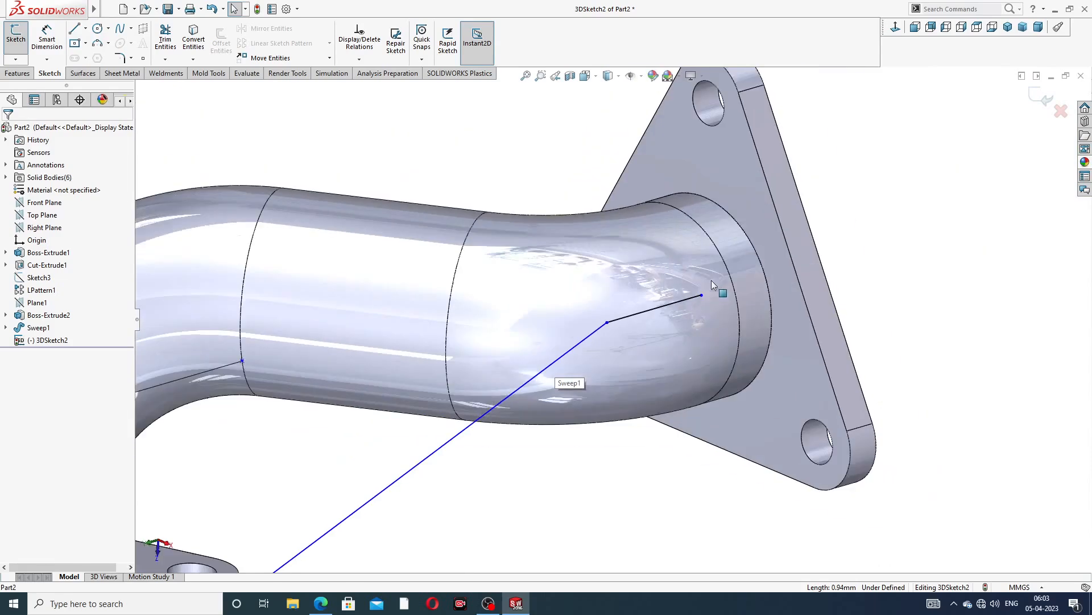
scroll(623, 338, "up", 3)
middle_click_drag(512, 403, 478, 383)
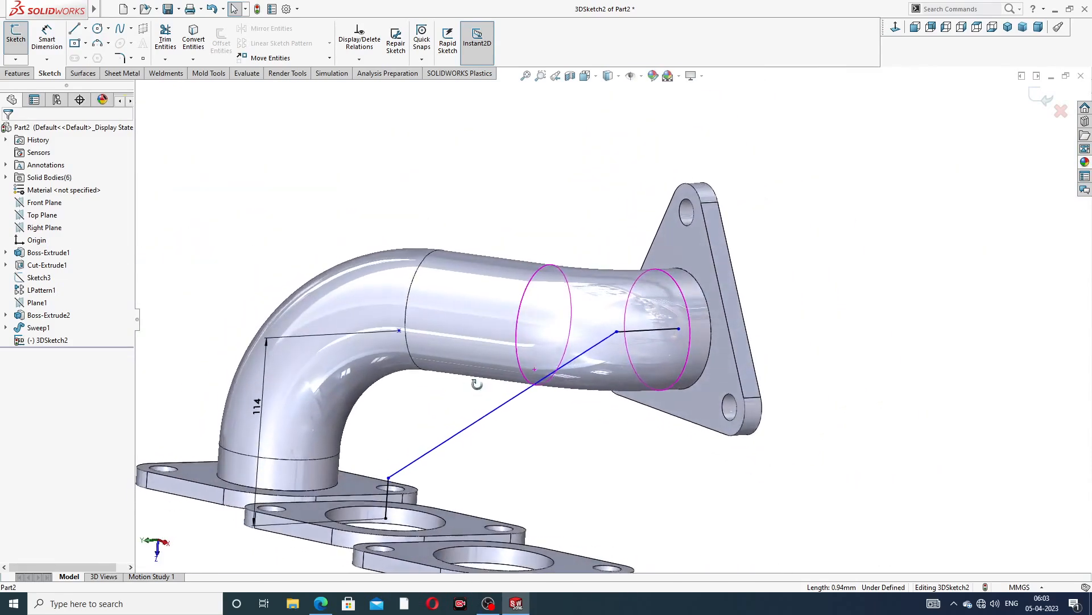
scroll(458, 471, "down", 2)
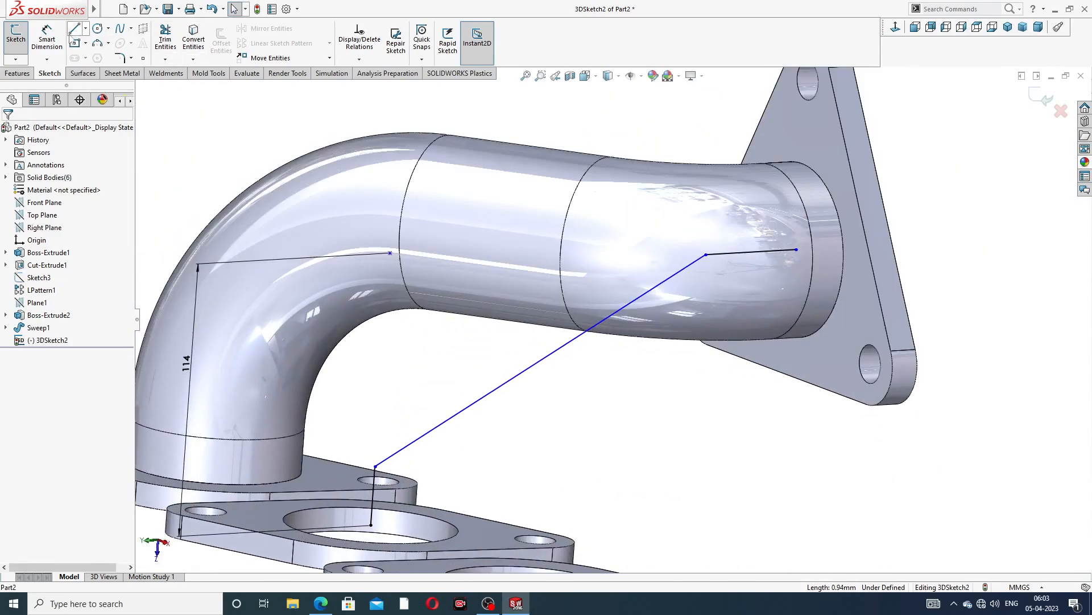
left_click(47, 37)
left_click(763, 251)
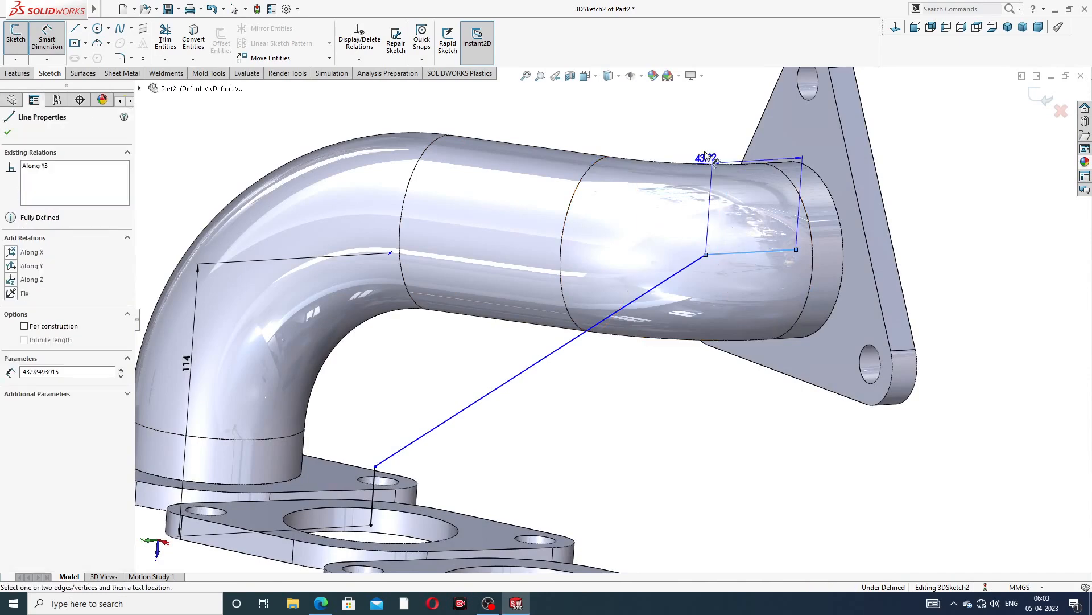
left_click(708, 128)
type("54")
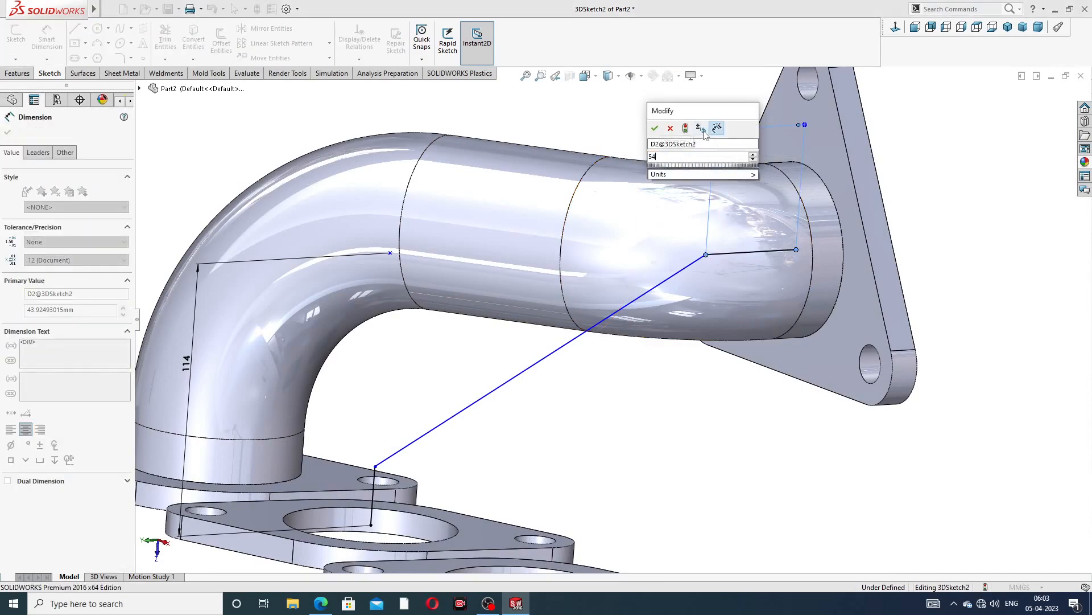
key("Return")
Dimension the vertical line at the second rectangular flange to 114 mm
key("f")
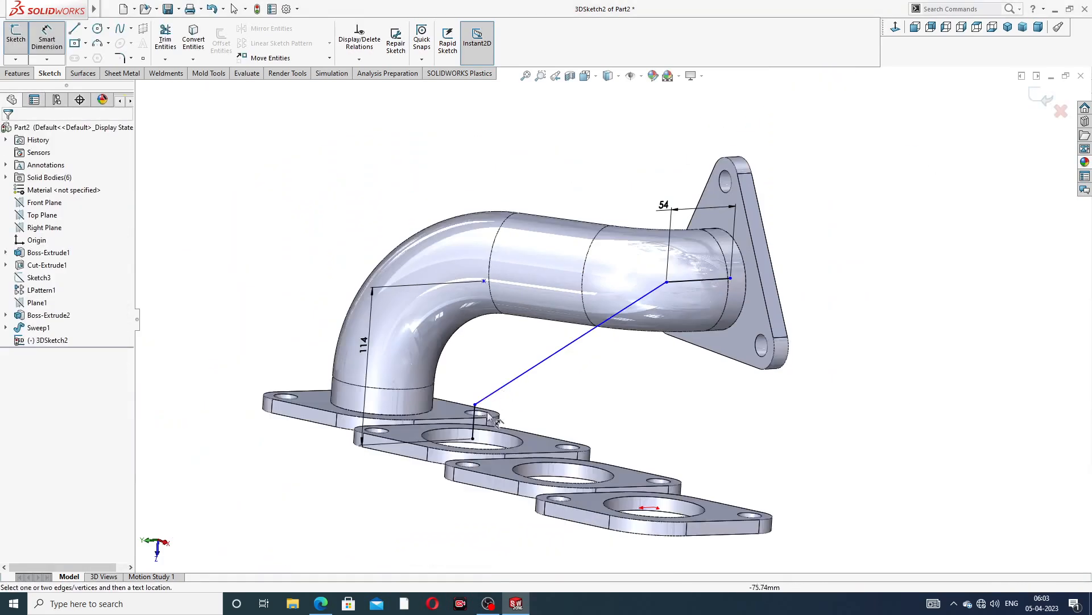
scroll(487, 413, "down", 3)
left_click(505, 383)
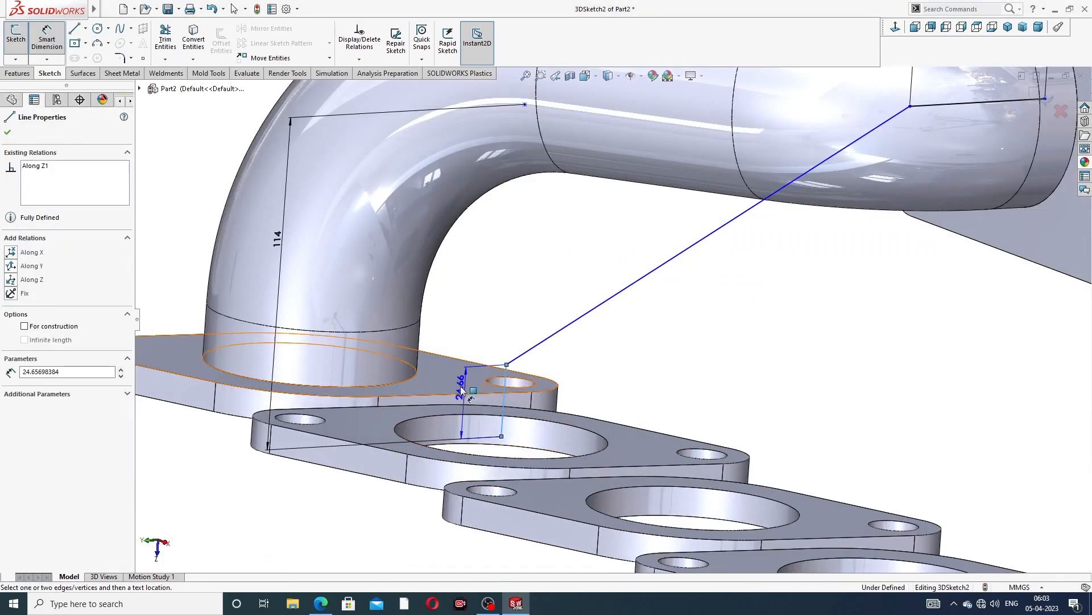
left_click(221, 443)
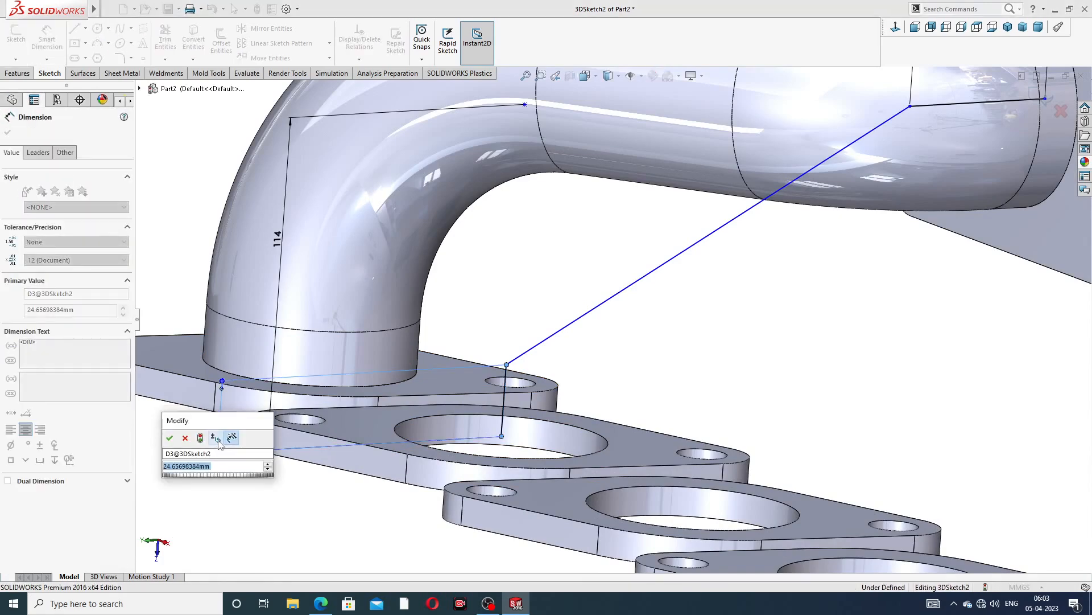
type("114")
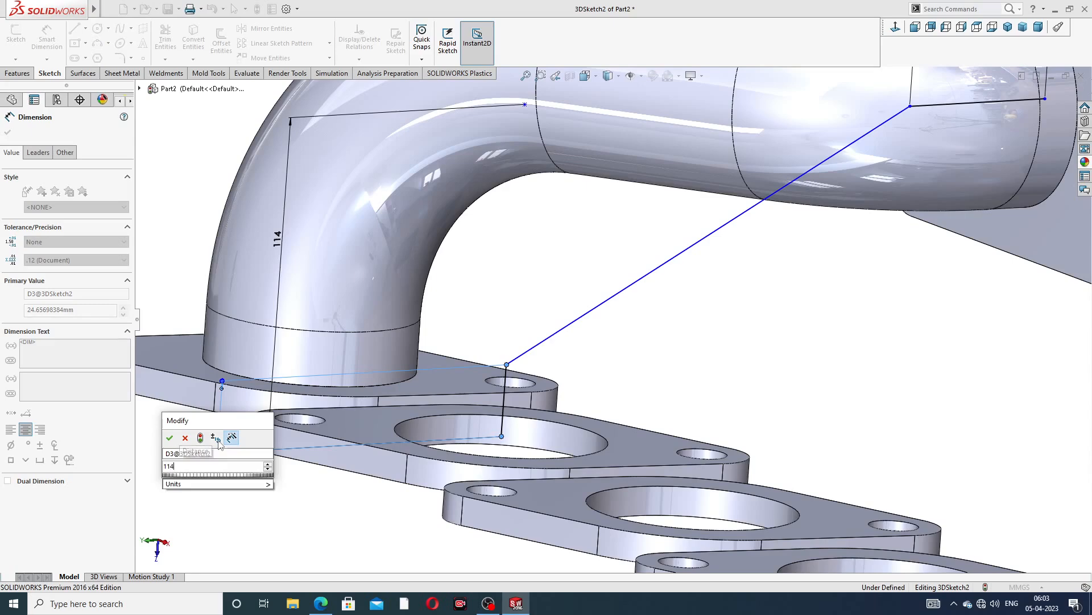
key("Return")
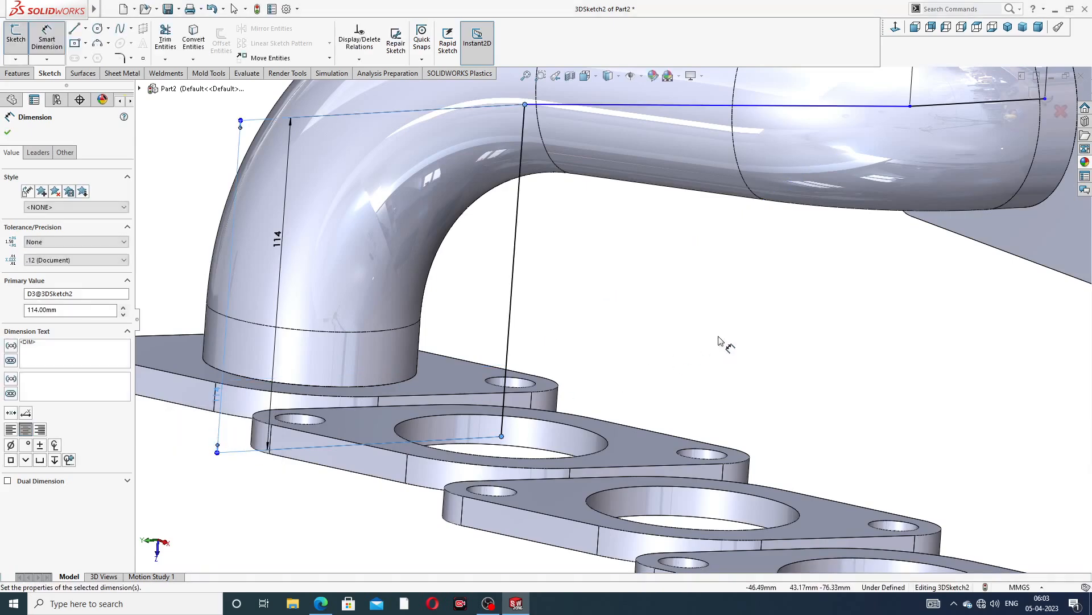
left_click(722, 342)
Move that vertical dimension aside and set it to 106 mm
scroll(387, 250, "up", 5)
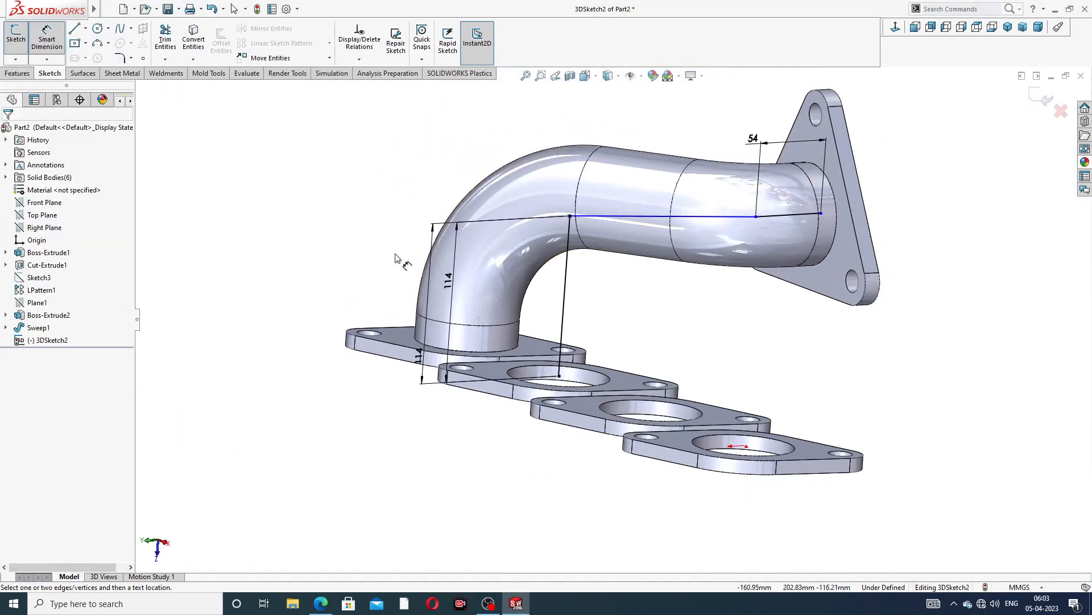
left_click_drag(418, 359, 308, 353)
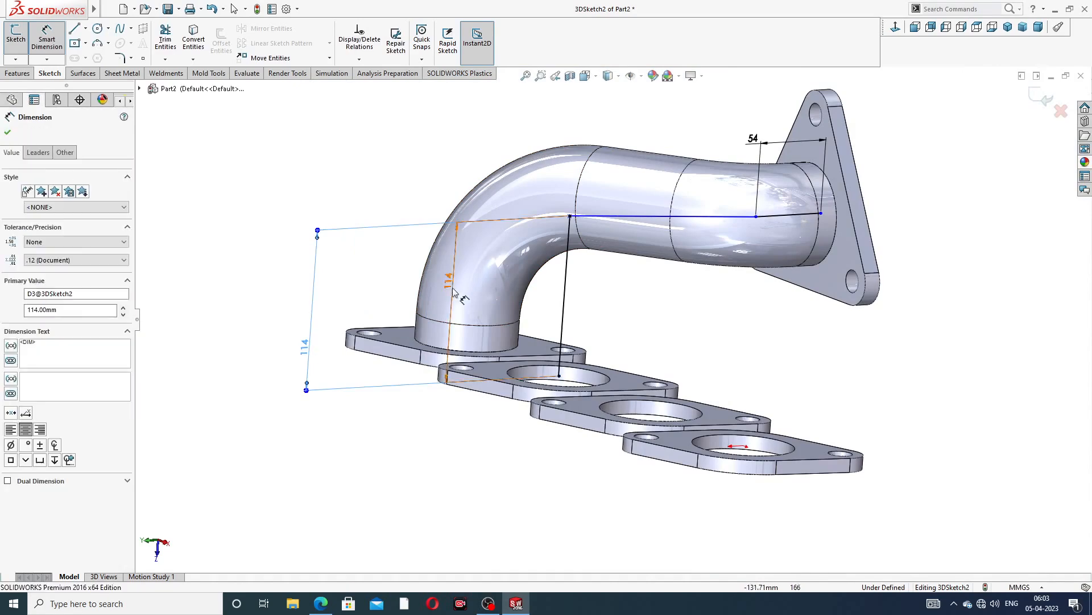
double_click(308, 348)
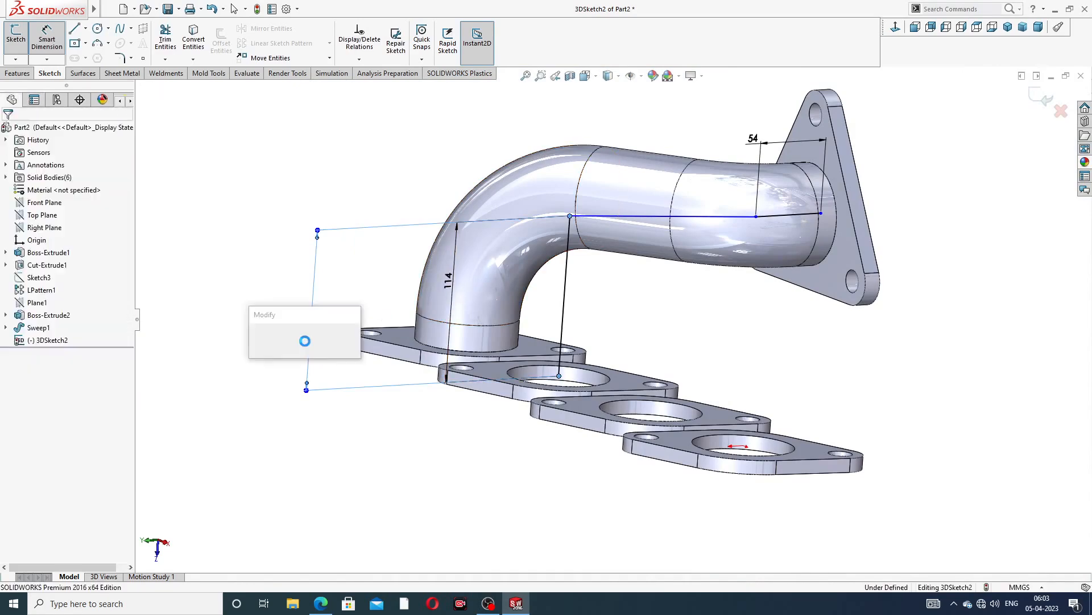
type("10")
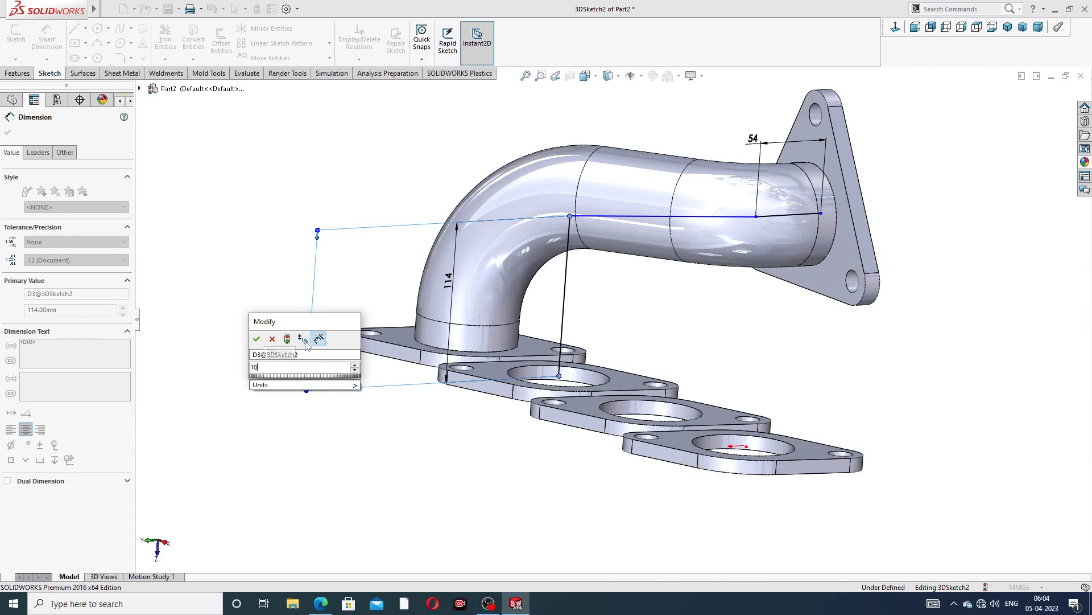
type("6")
key("Return")
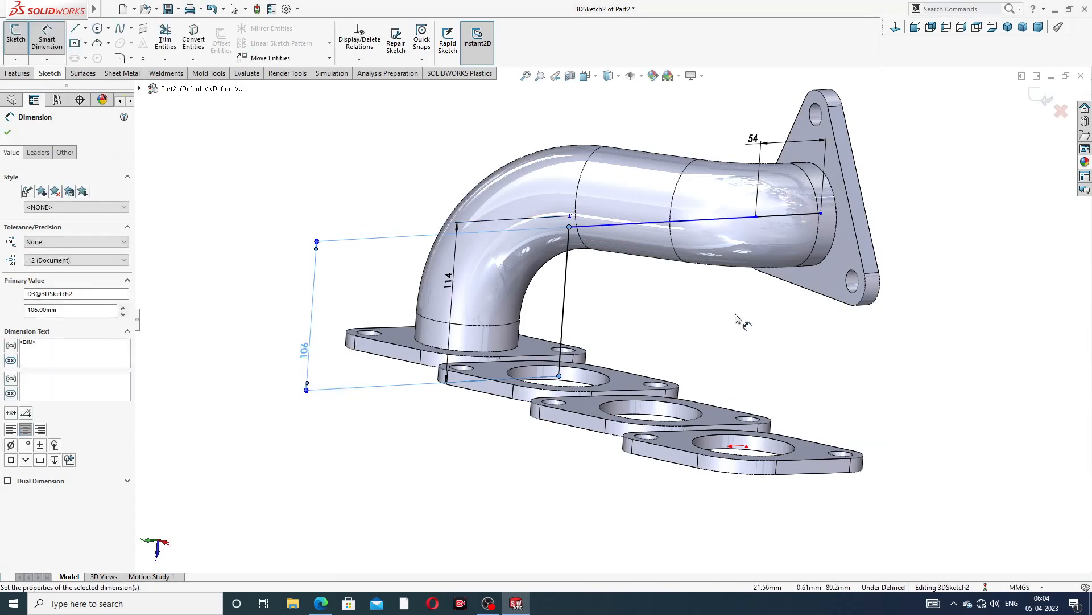
Try to edit the 114 mm vertical dimension at the first rectangular flange
double_click(452, 279)
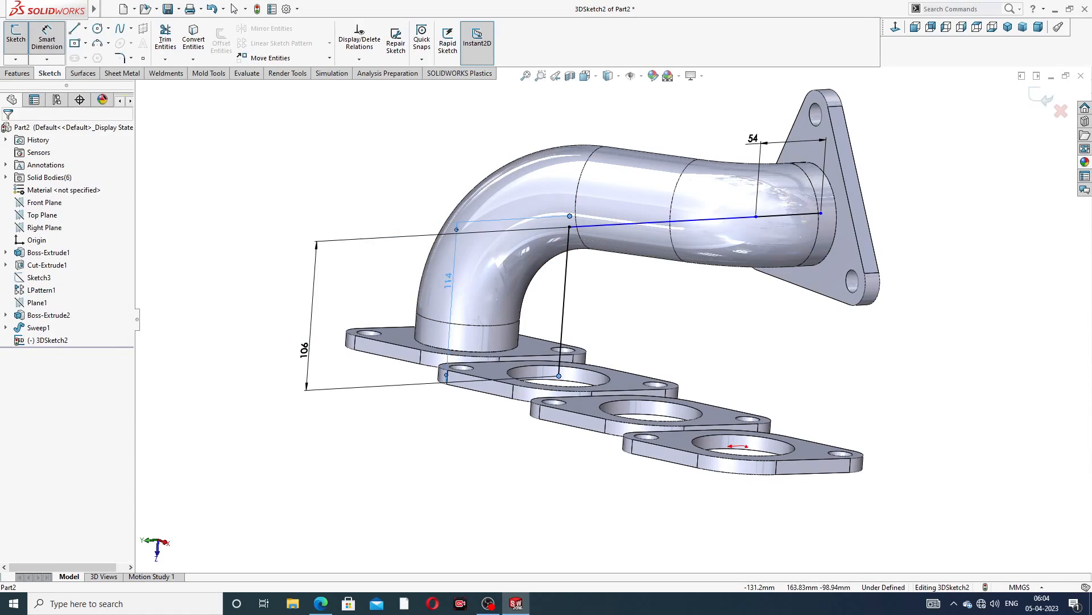
left_click(698, 320)
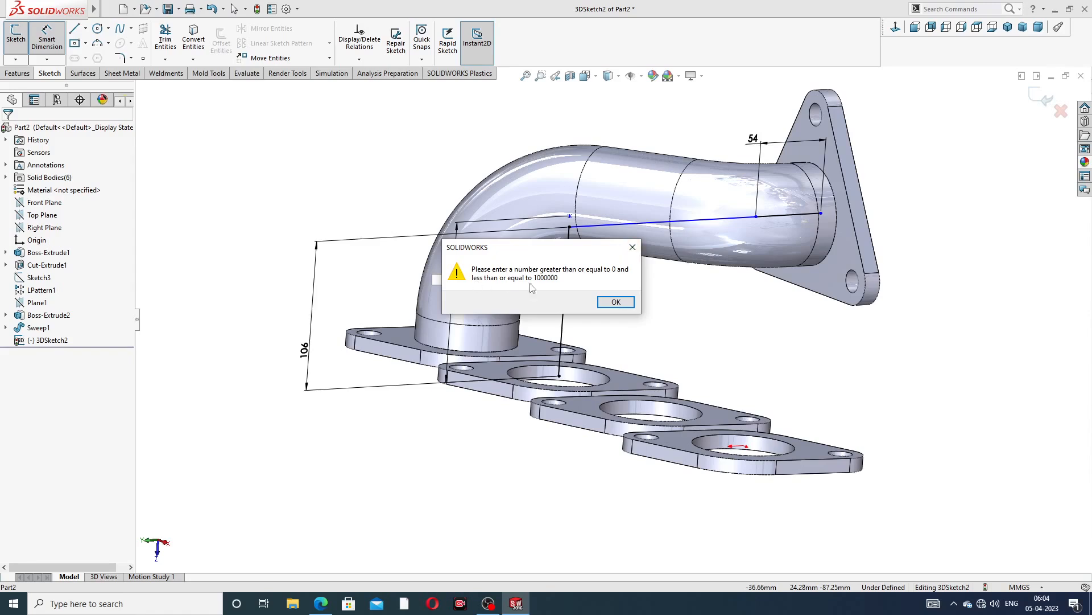
left_click(634, 247)
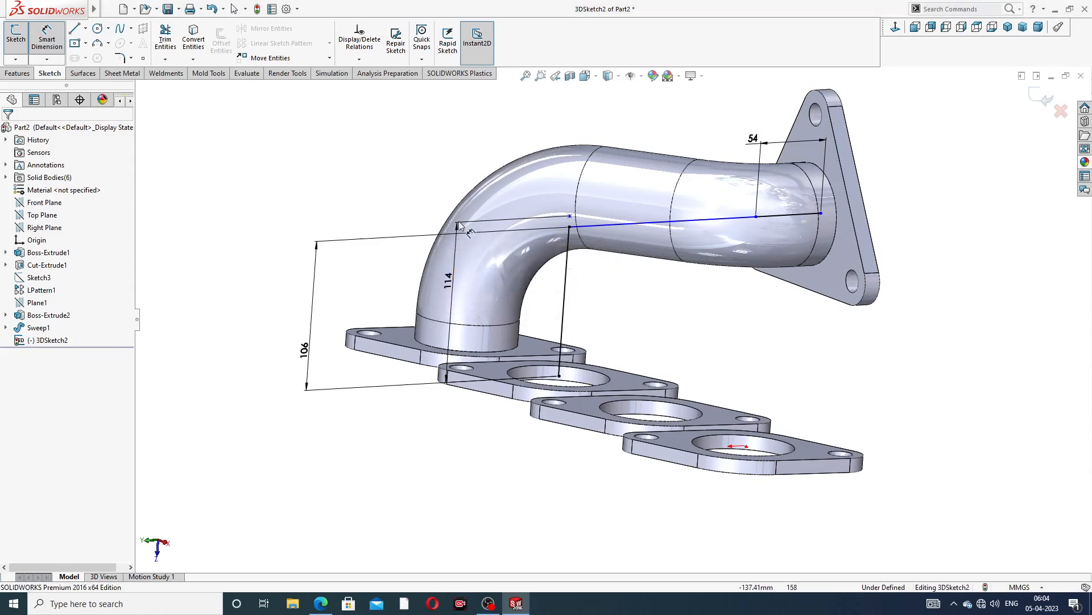
double_click(453, 273)
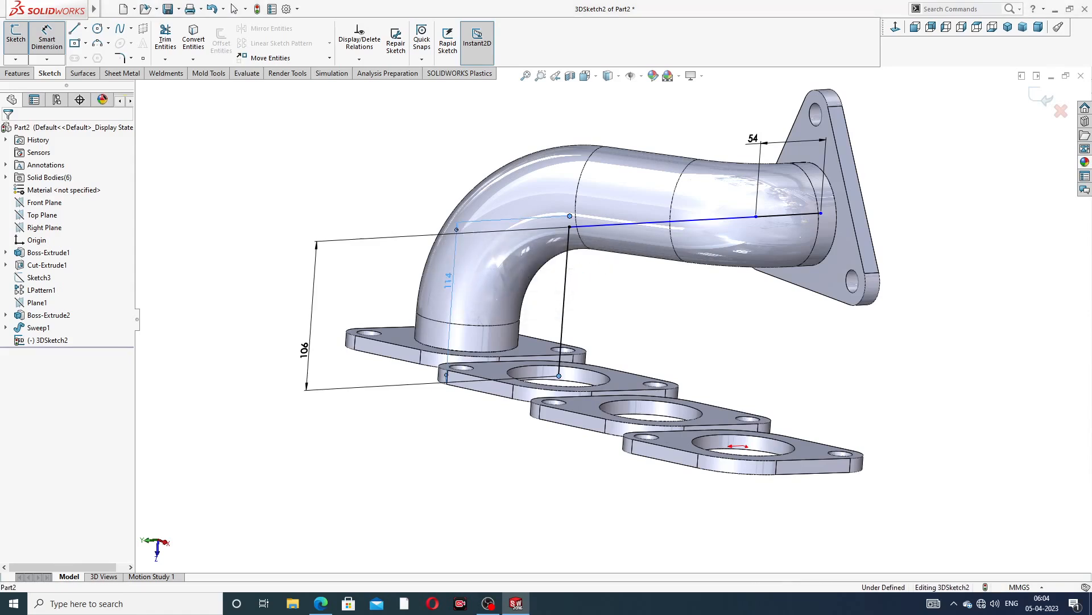
left_click(685, 307)
left_click(616, 300)
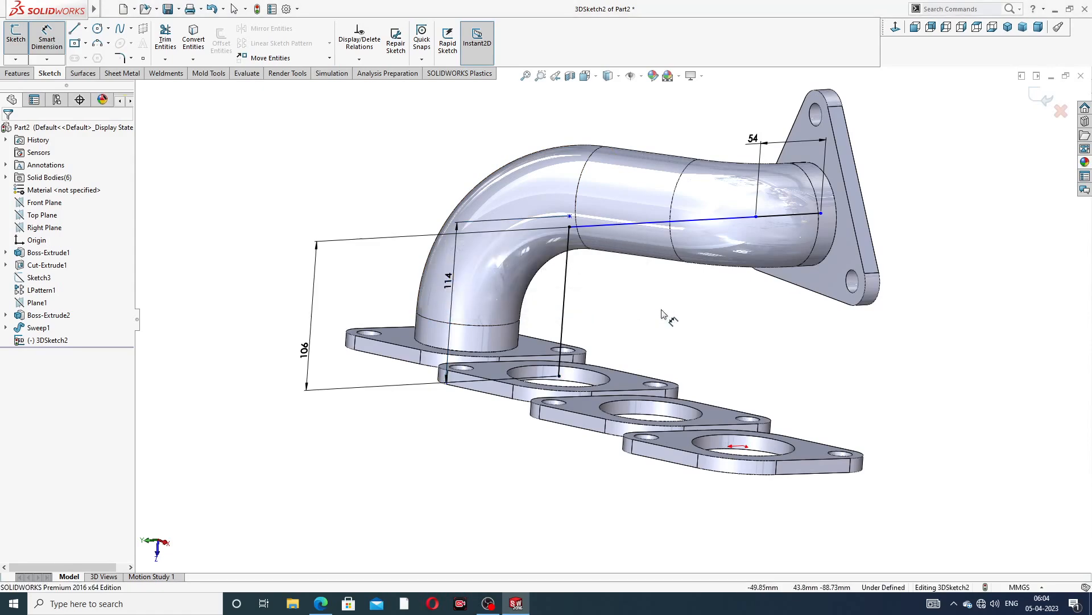
right_click(663, 315)
left_click(691, 248)
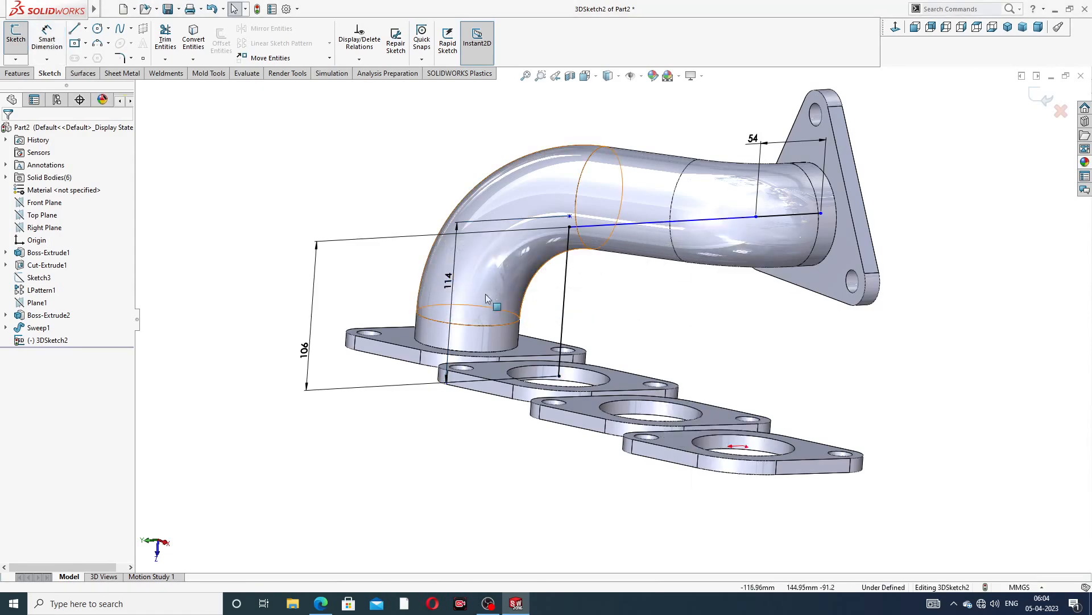
double_click(449, 279)
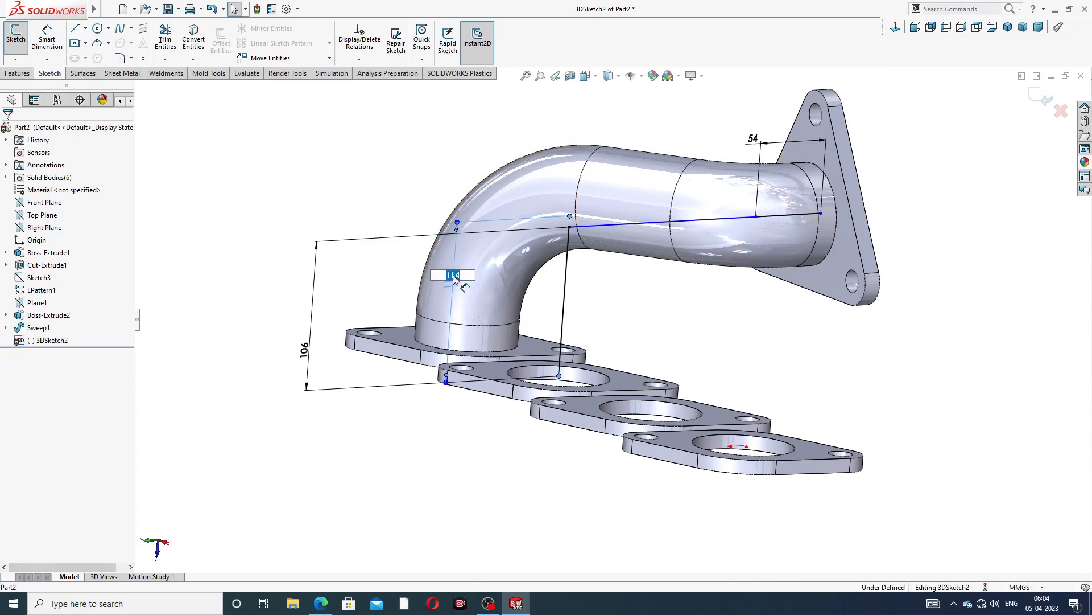
left_click(641, 288)
left_click(637, 251)
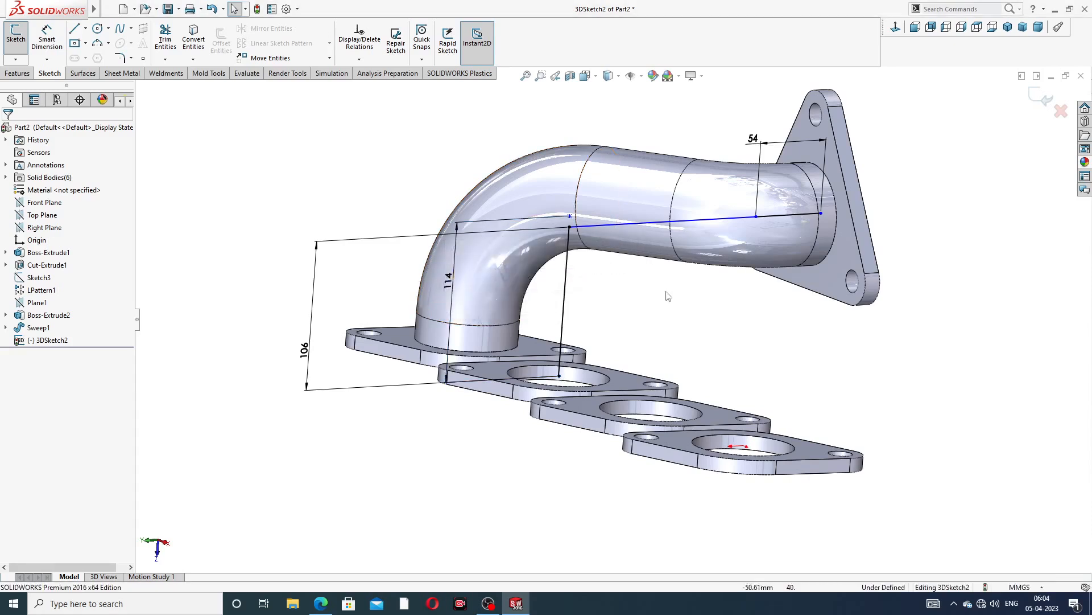
Delete the 114 mm vertical dimension at the first rectangular flange
scroll(611, 268, "up", 5)
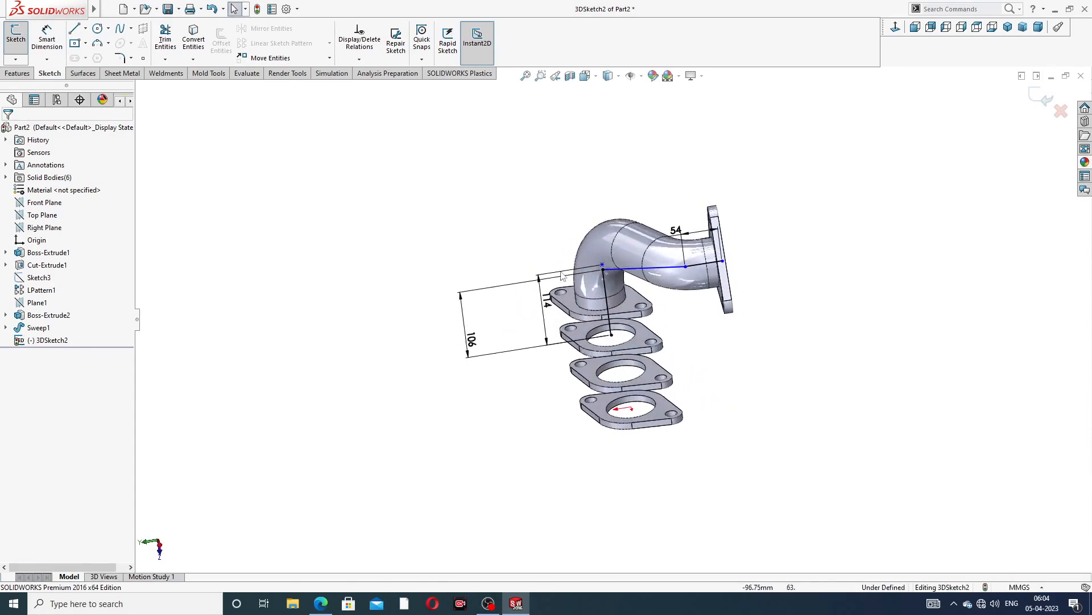
scroll(611, 267, "down", 4)
left_click(536, 287)
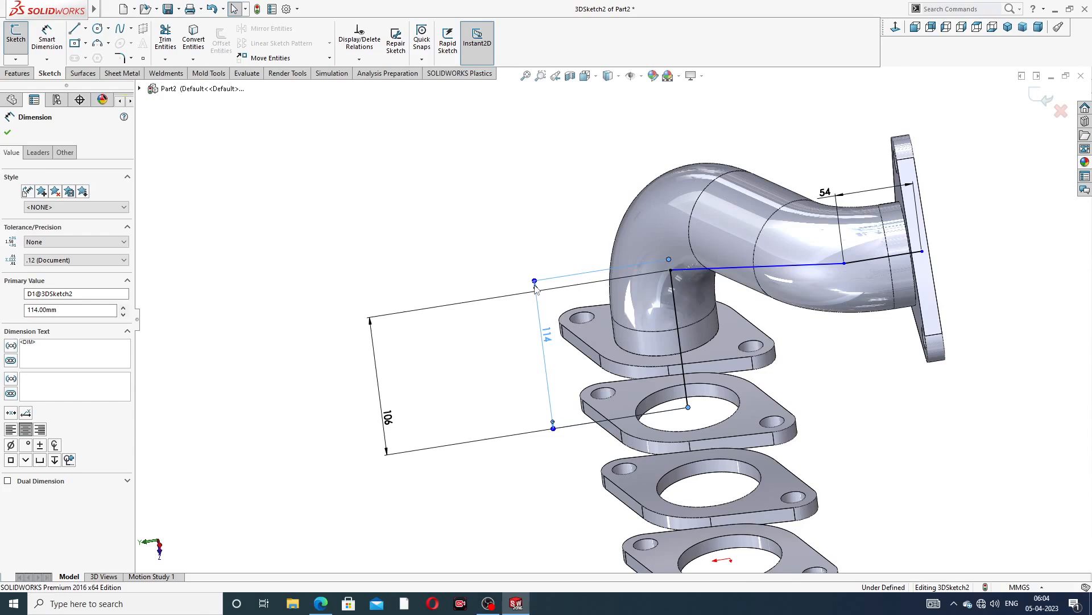
key("Delete")
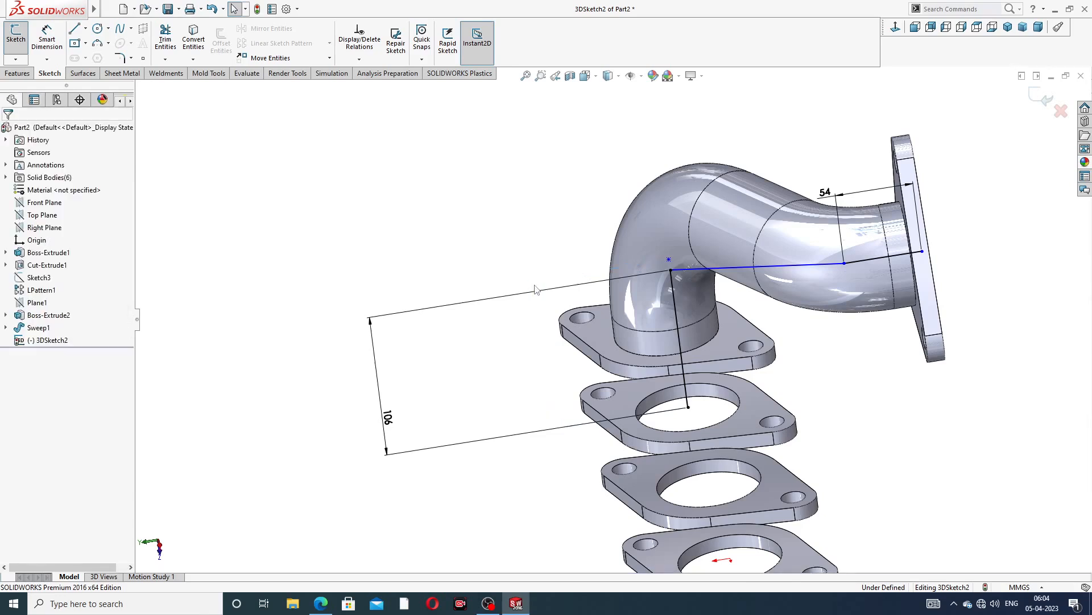
Move the 106 mm dimension aside, then undo the last four changes
scroll(673, 268, "down", 2)
left_click(663, 277)
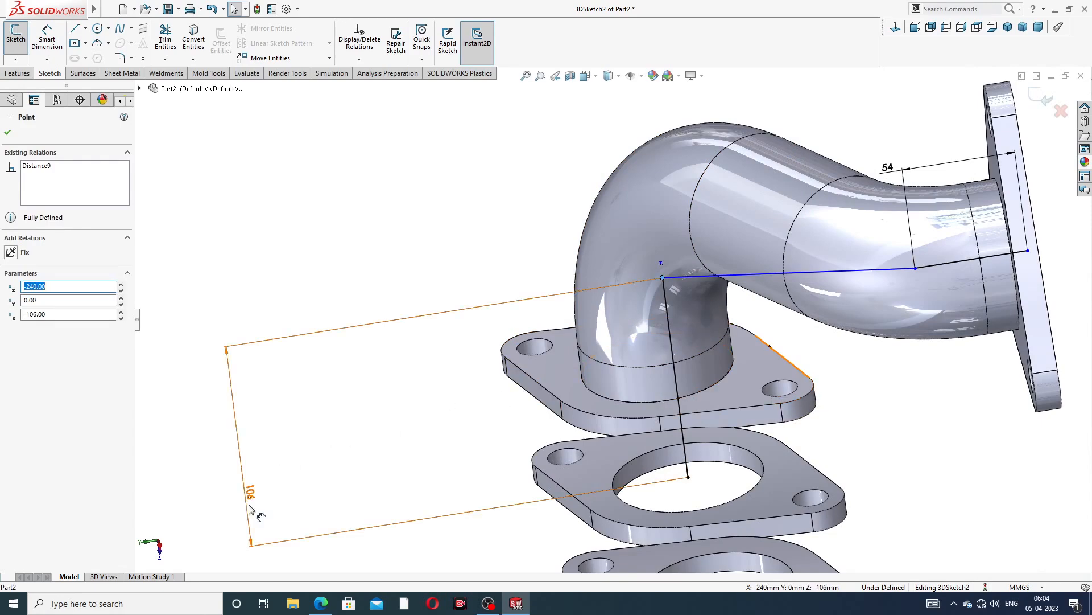
left_click_drag(250, 494, 385, 444)
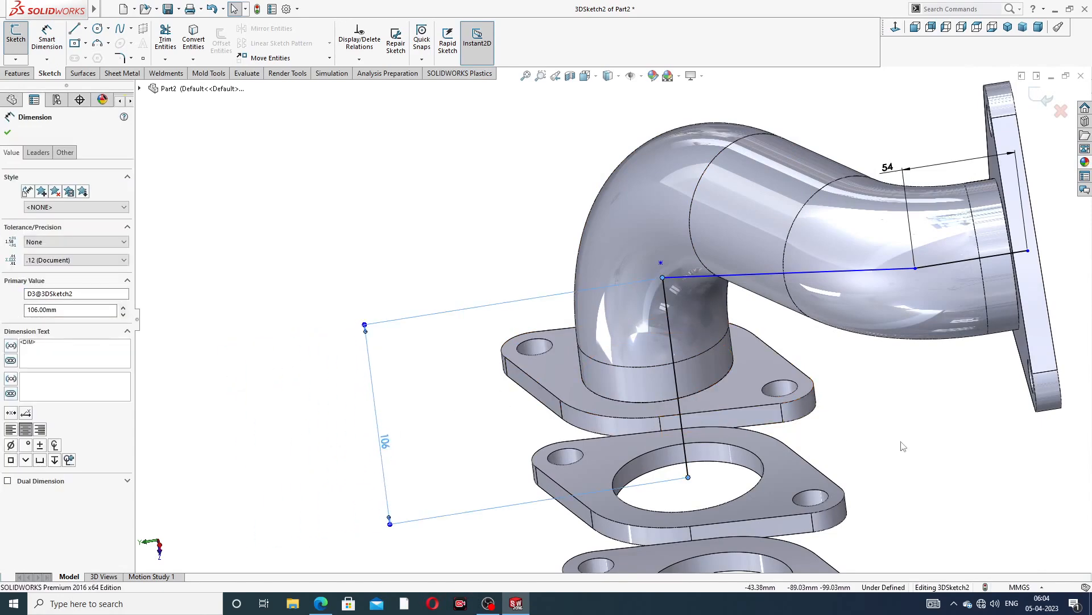
key("ctrl+z")
key("ctrl+z")
key("ctrl+z")
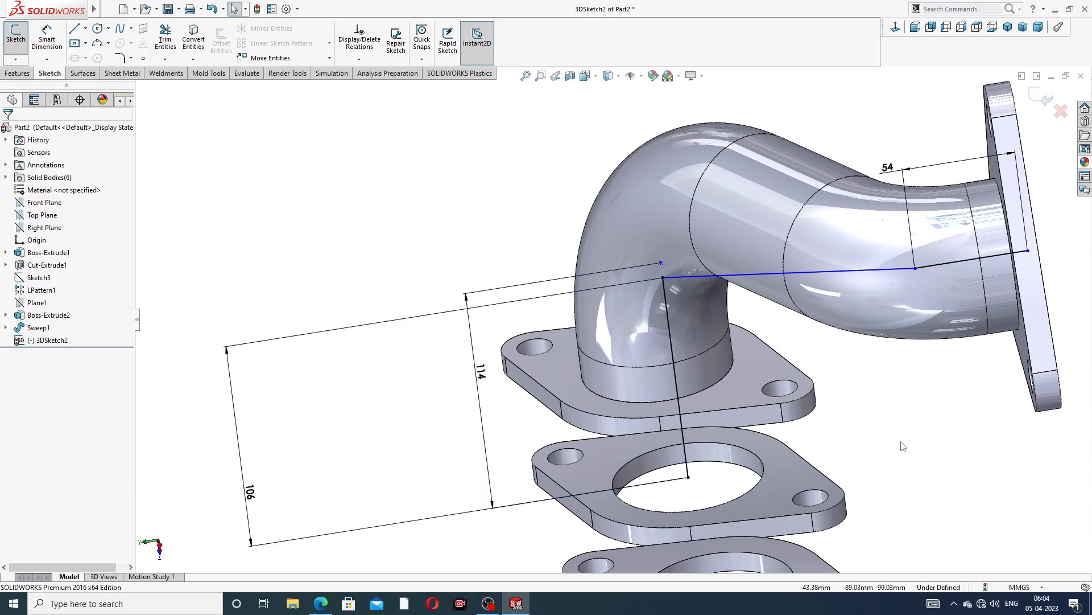
key("ctrl+z")
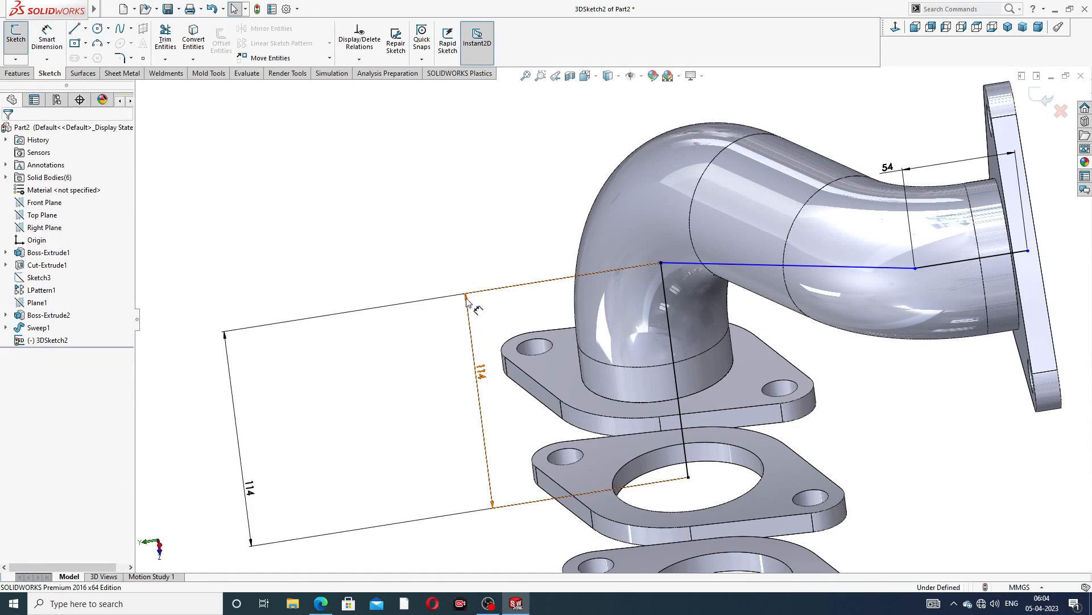
Delete both vertical dimensions at the first rectangular flange
left_click(479, 329)
key("Delete")
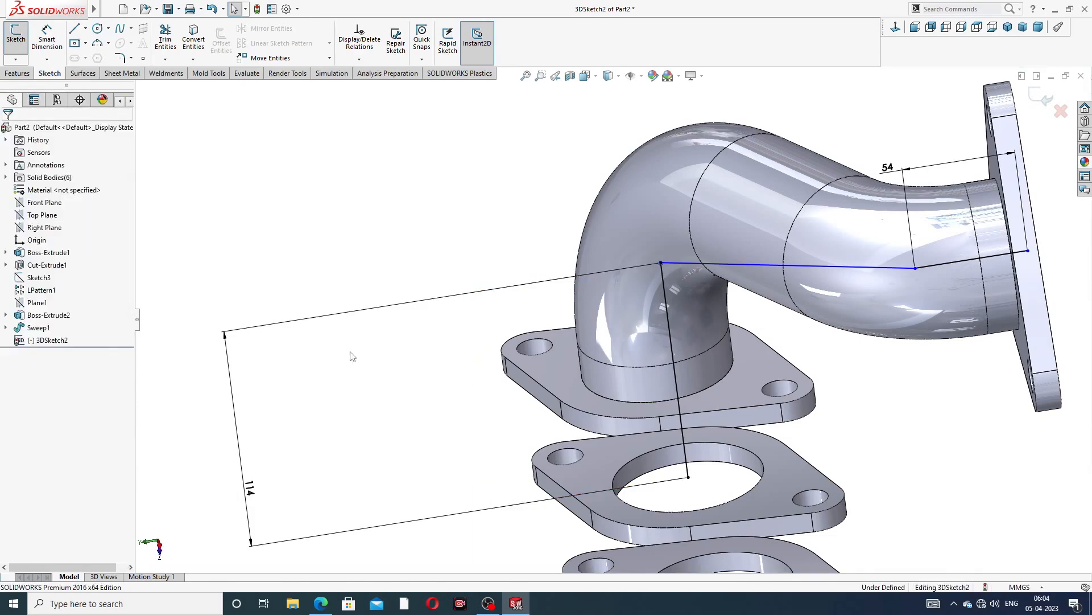
left_click(410, 304)
key("Delete")
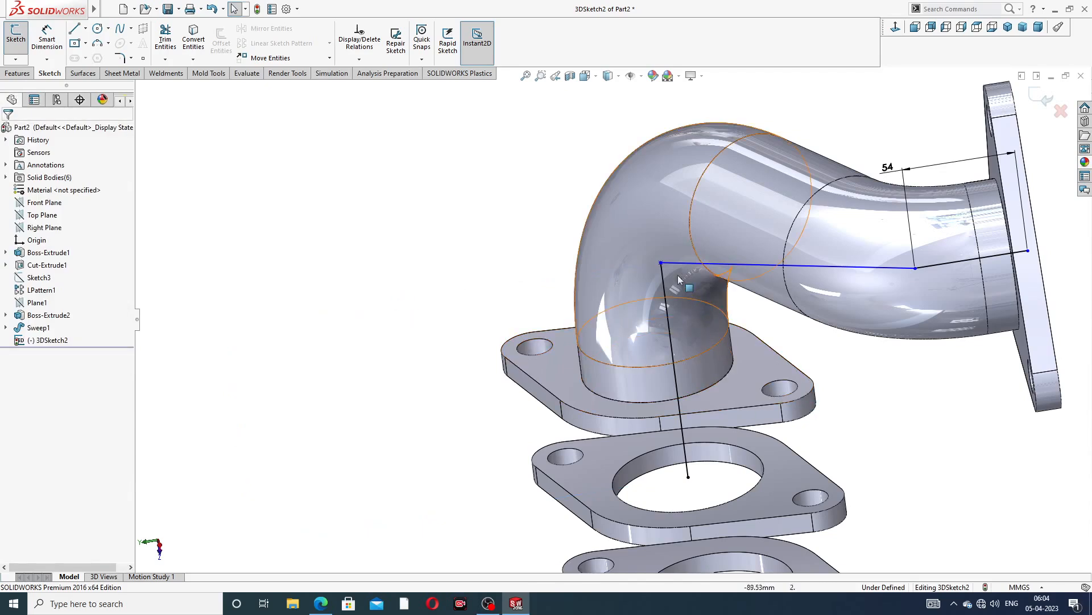
Drag the corner point joining the long line and the vertical line down toward the first flange
left_click_drag(660, 262, 674, 352)
left_click(889, 394)
scroll(764, 323, "up", 2)
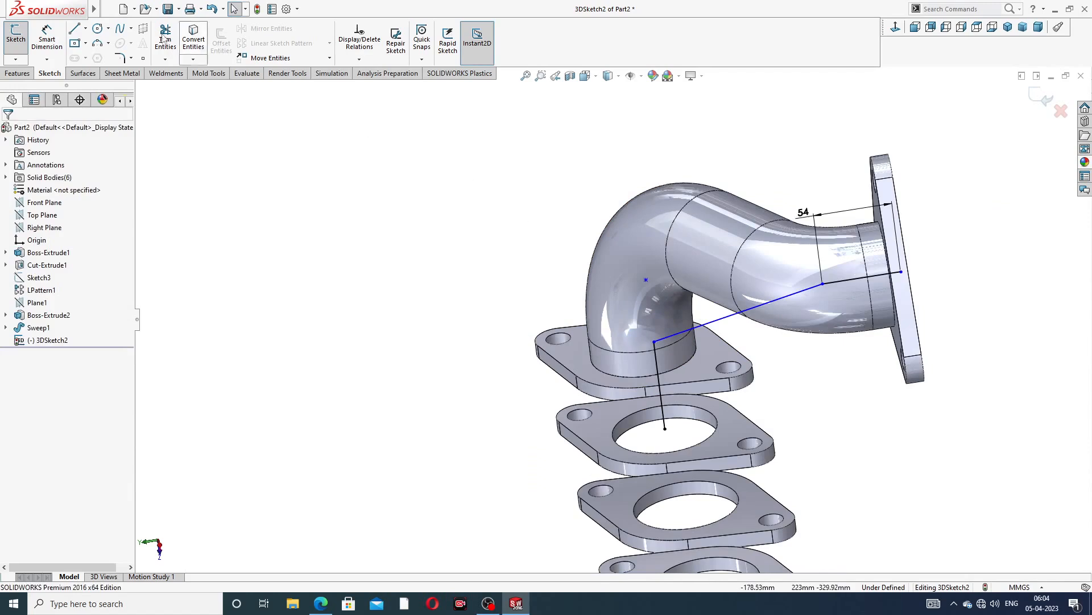
Dimension the vertical line at the first rectangular flange to 106 mm
left_click(49, 38)
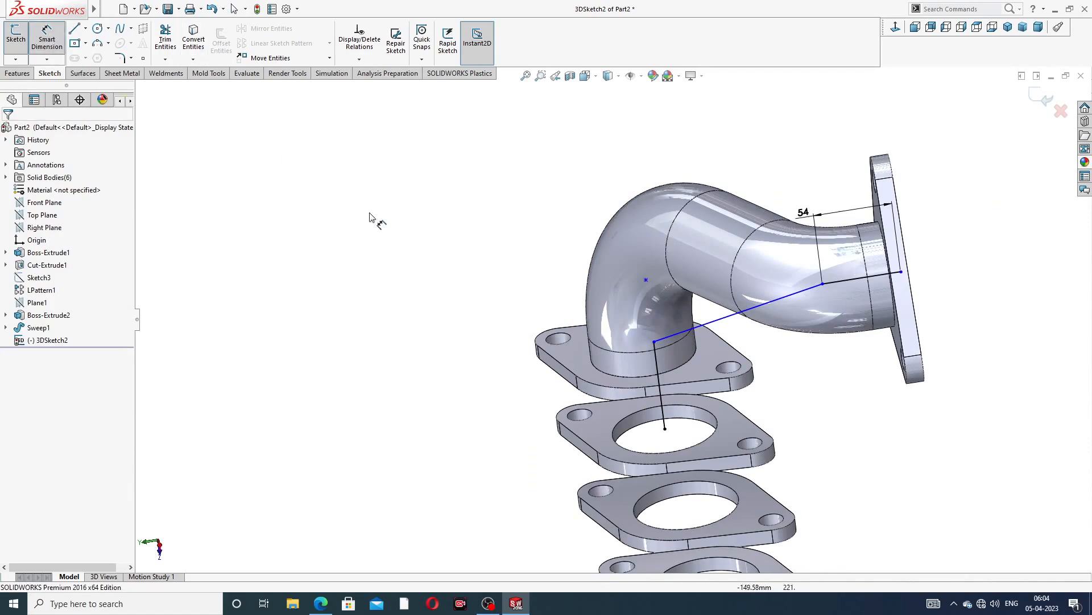
left_click(657, 370)
left_click(490, 399)
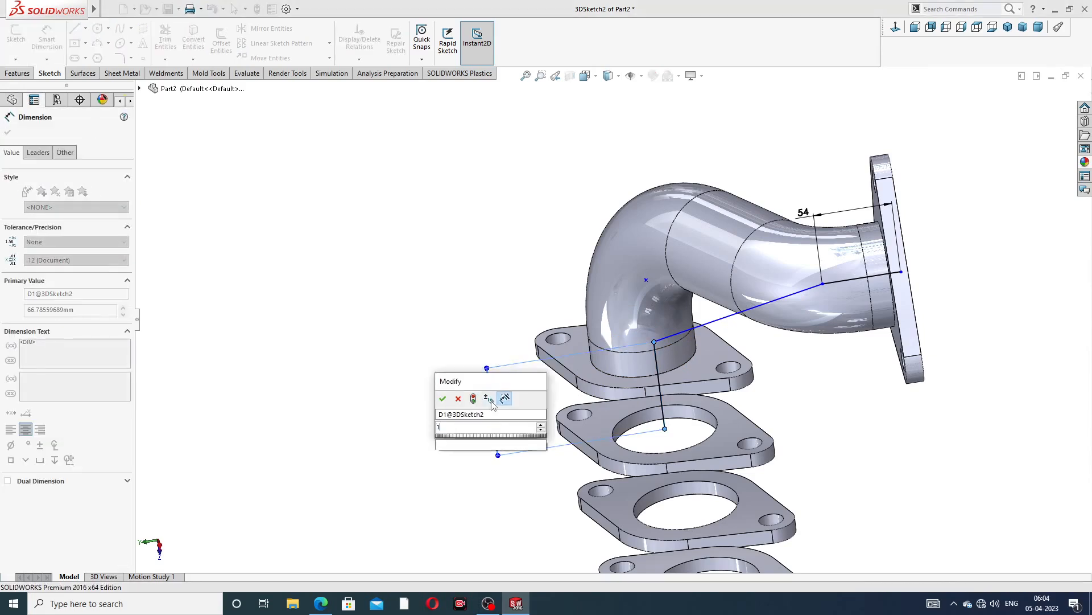
type("1")
key("Return")
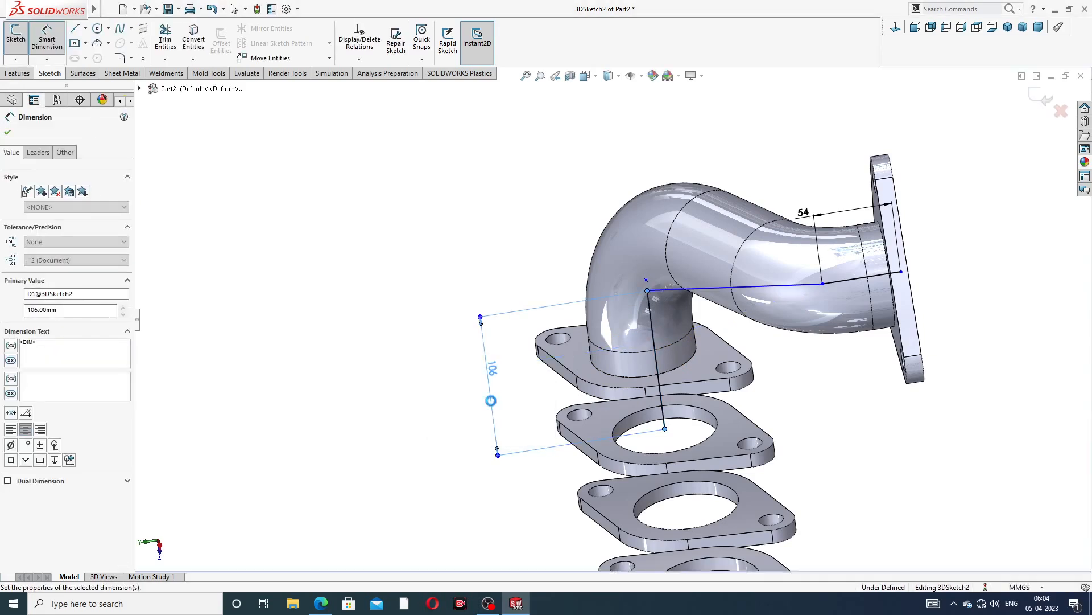
Orbit and zoom around the path to inspect its endpoints at the triangular and rectangular flanges
left_click(811, 399)
scroll(829, 351, "up", 3)
middle_click_drag(821, 330, 832, 215)
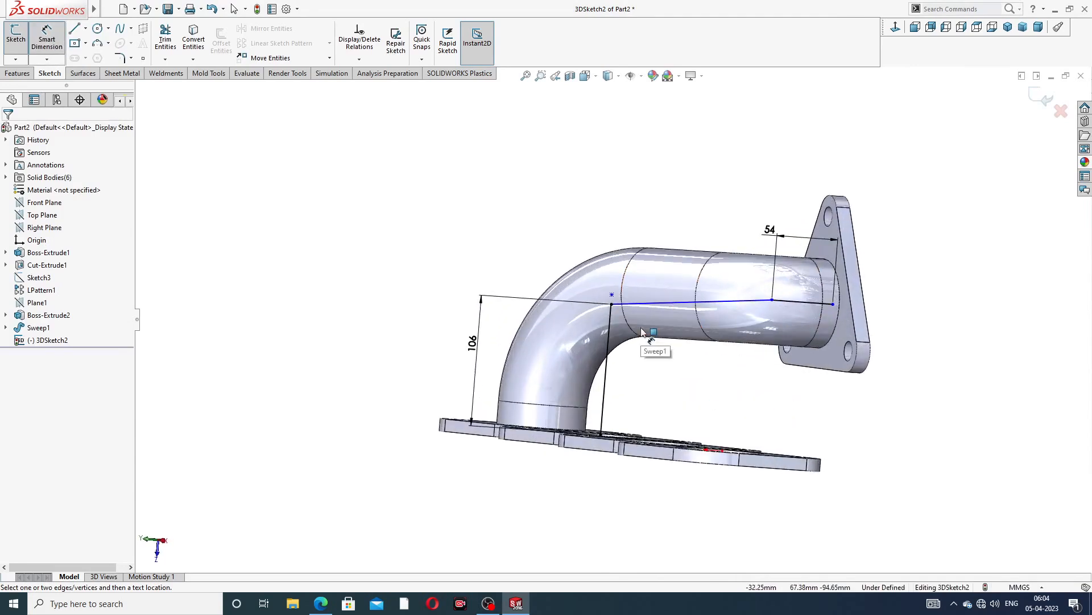
right_click(914, 196)
left_click(939, 231)
scroll(828, 356, "down", 4)
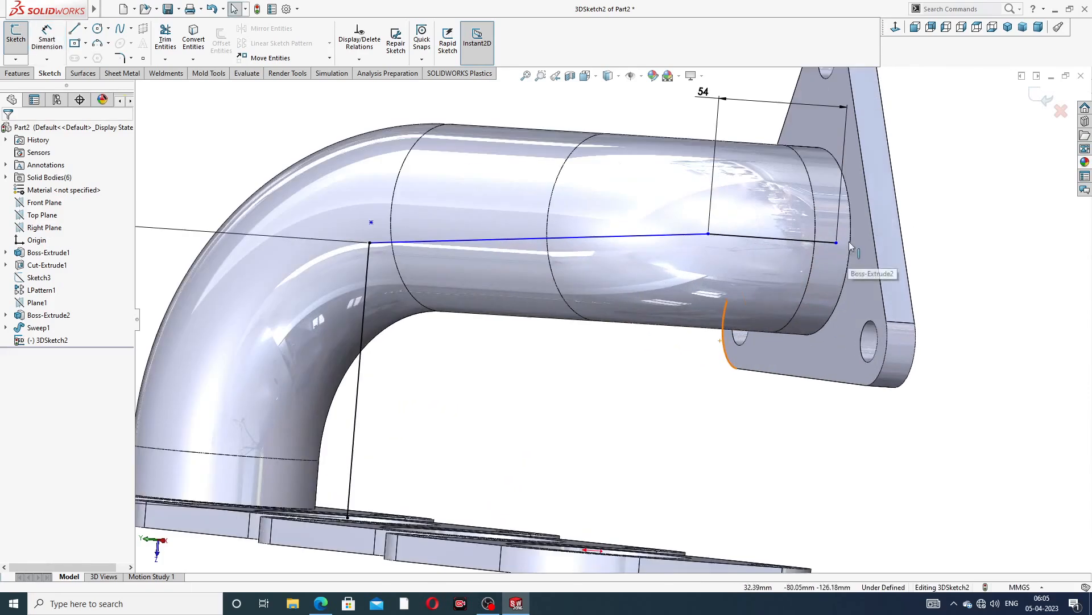
left_click_drag(836, 243, 814, 242)
left_click(979, 230)
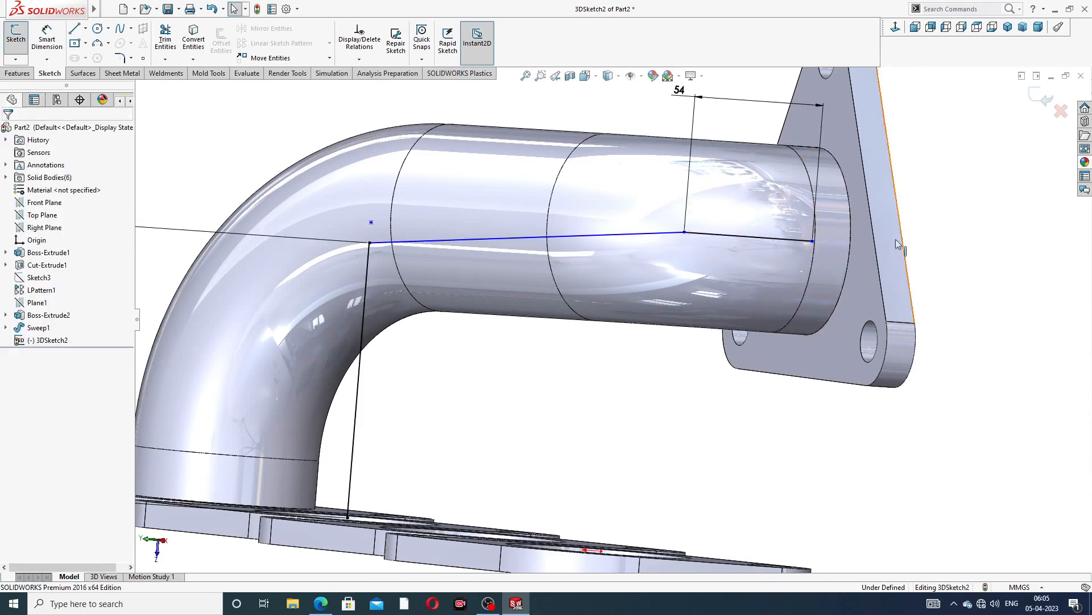
scroll(452, 394, "up", 3)
middle_click_drag(472, 405, 470, 454)
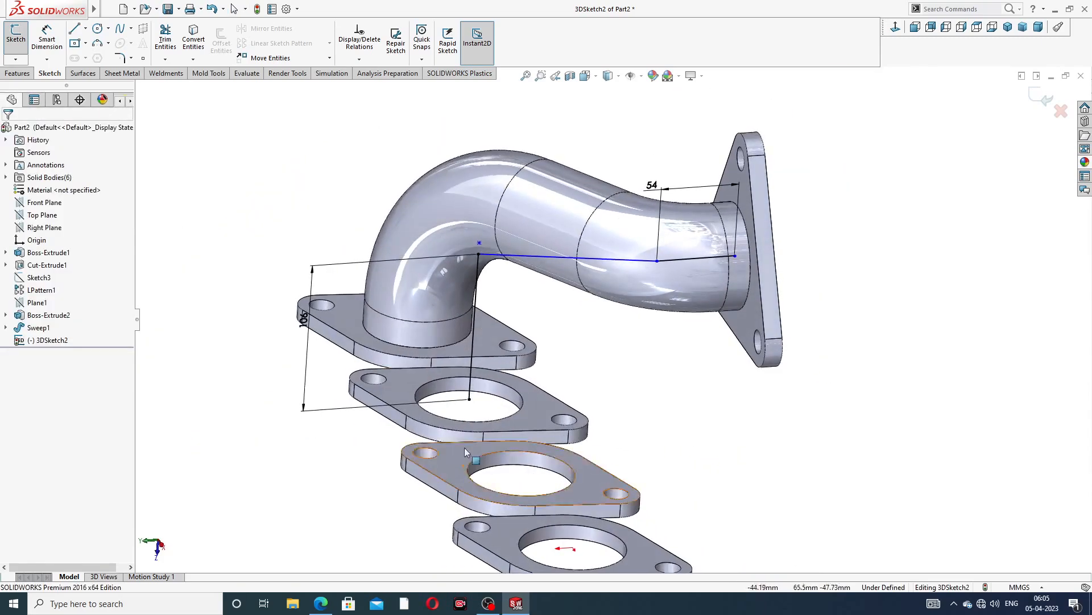
left_click(470, 400)
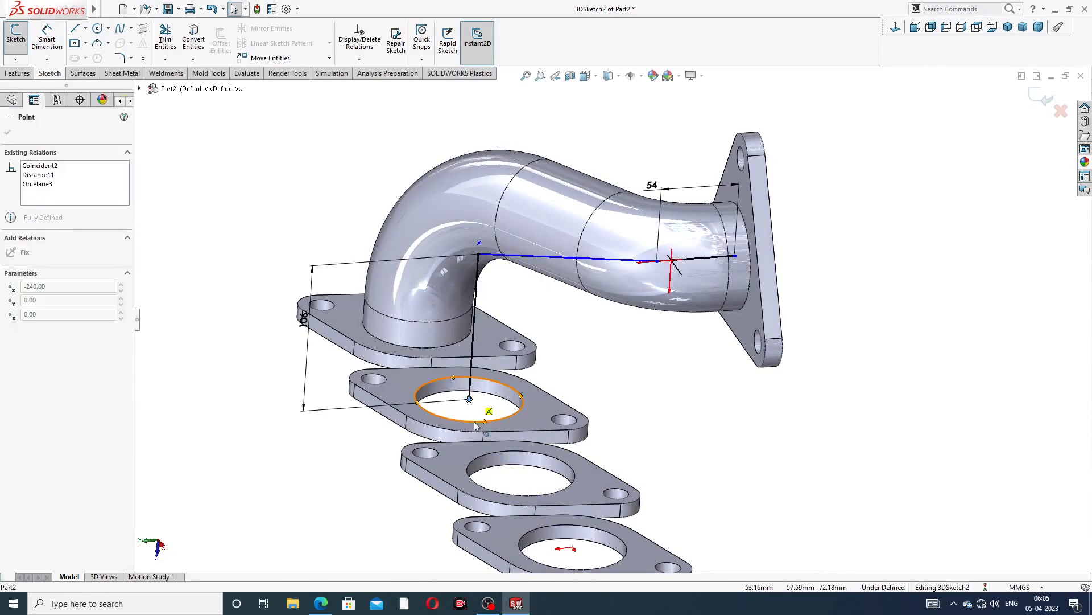
left_click(633, 384)
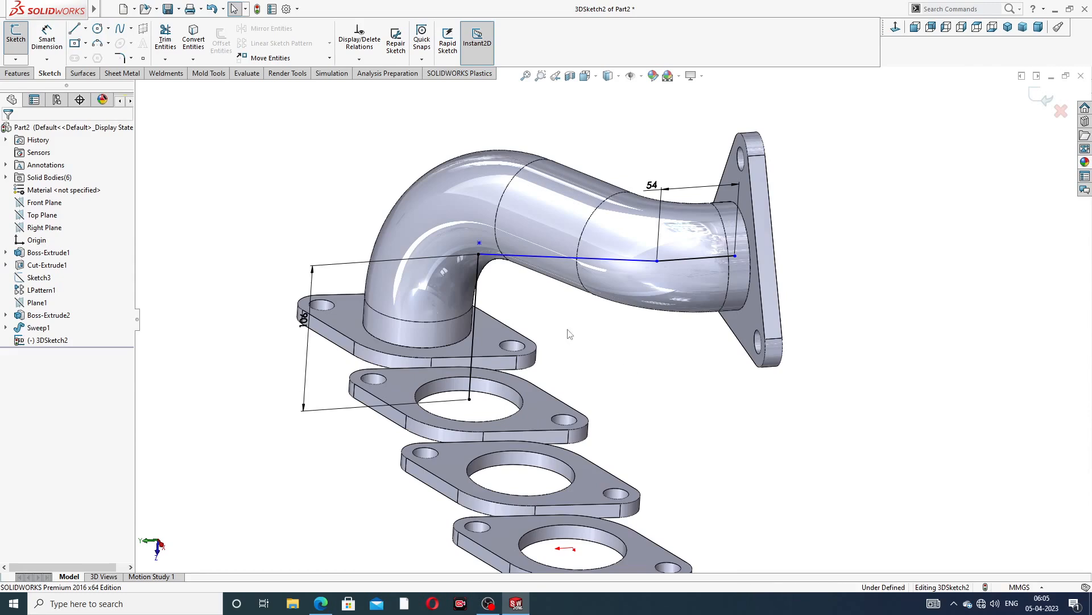
Add sketch fillets of 68 mm at the corner near the triangular flange and 98 mm at the bend corner
left_click(119, 58)
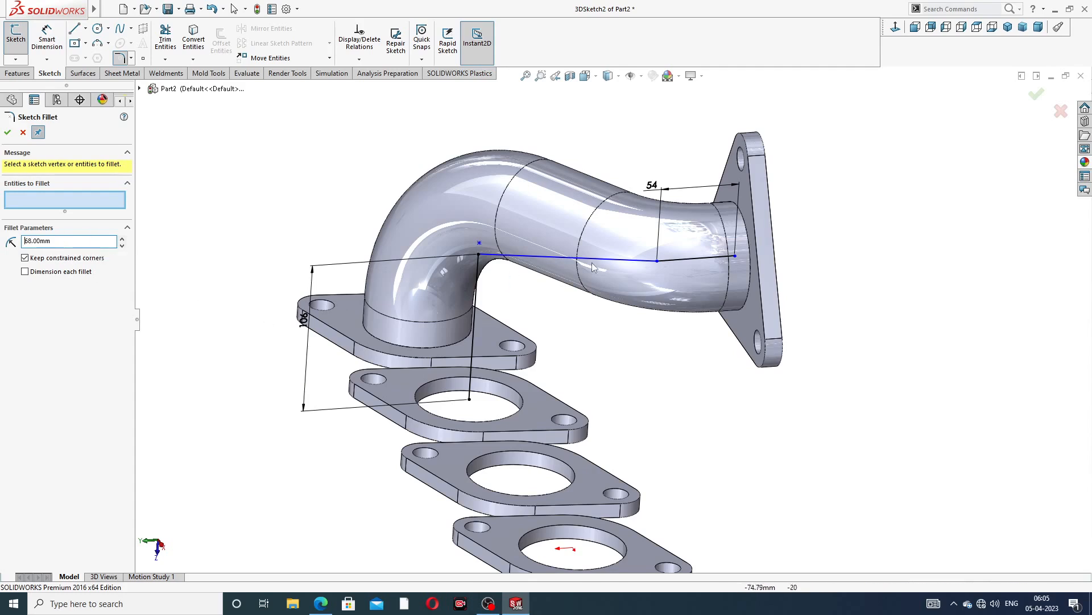
left_click(658, 262)
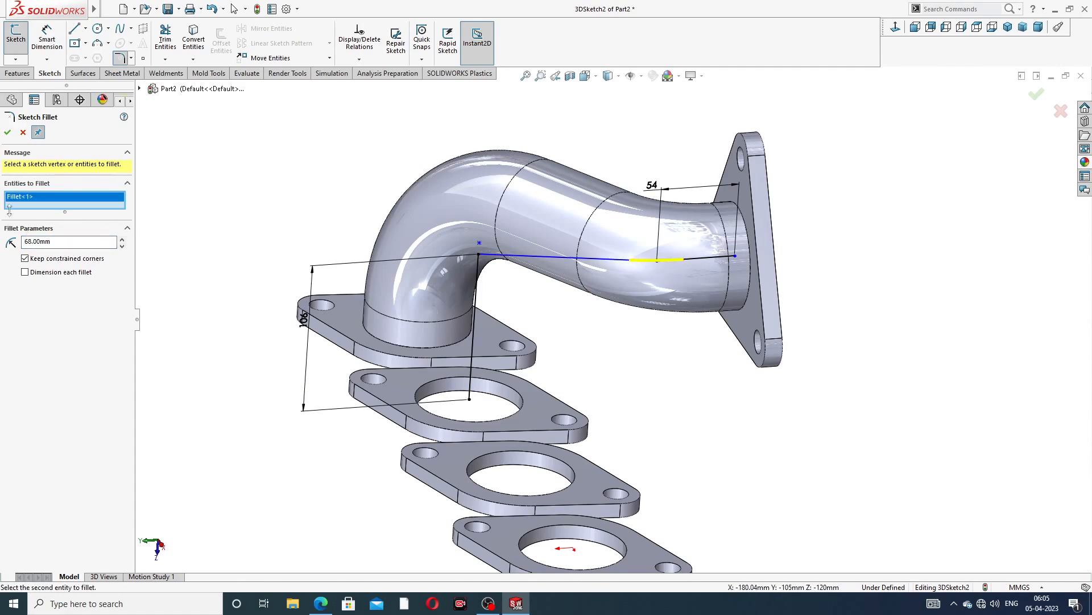
left_click(8, 134)
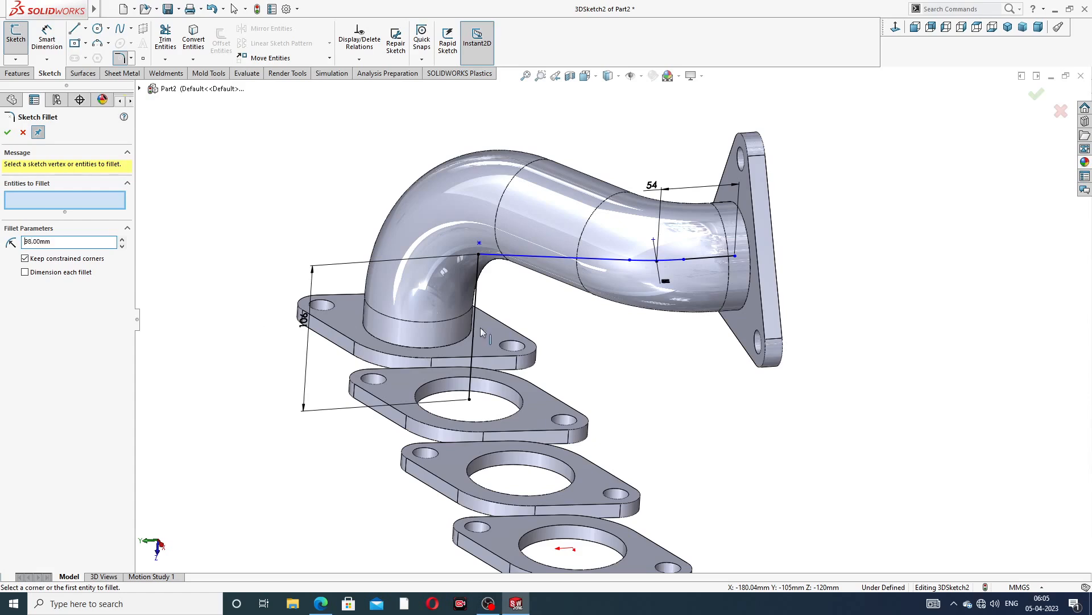
left_click(480, 259)
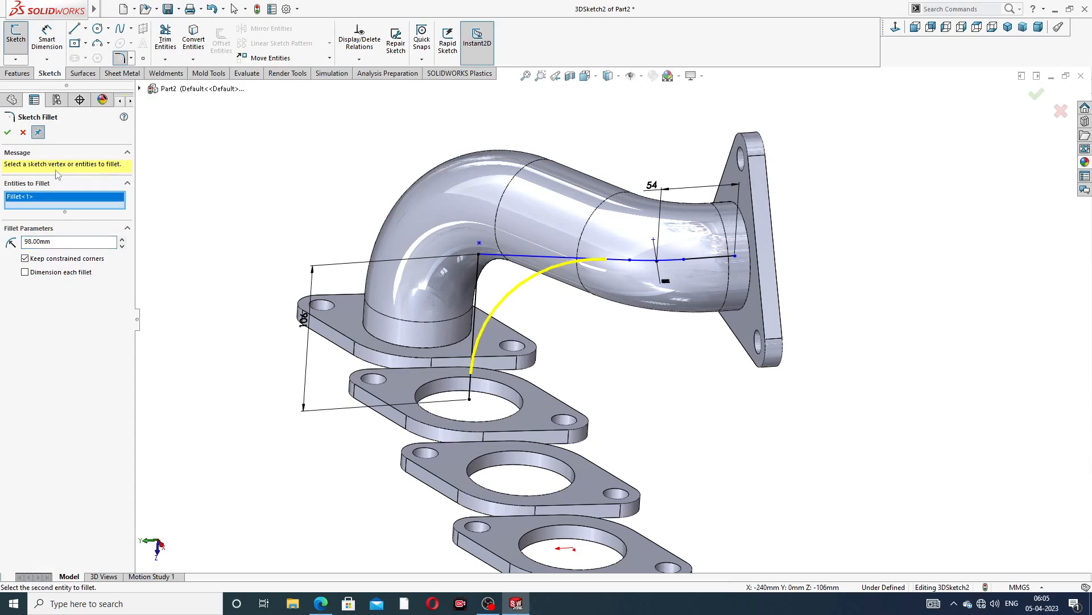
left_click(7, 132)
left_click(8, 132)
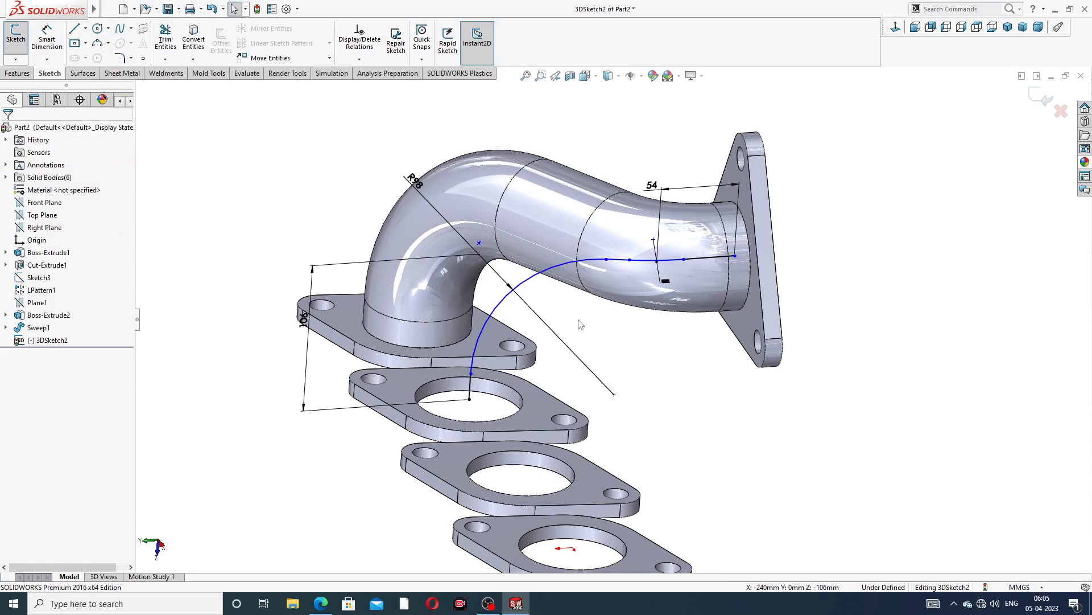
Zoom and orbit to inspect the filleted path where it meets the triangular flange
scroll(742, 309, "down", 3)
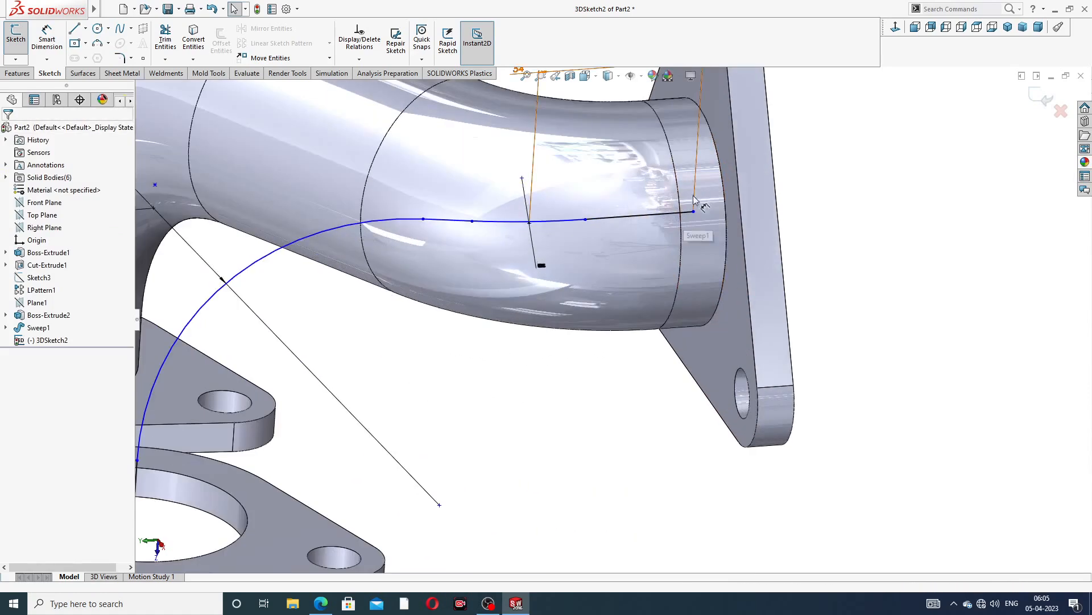
mouse_move(694, 212)
left_mouse_down()
mouse_move(731, 206)
mouse_move(694, 210)
left_mouse_up()
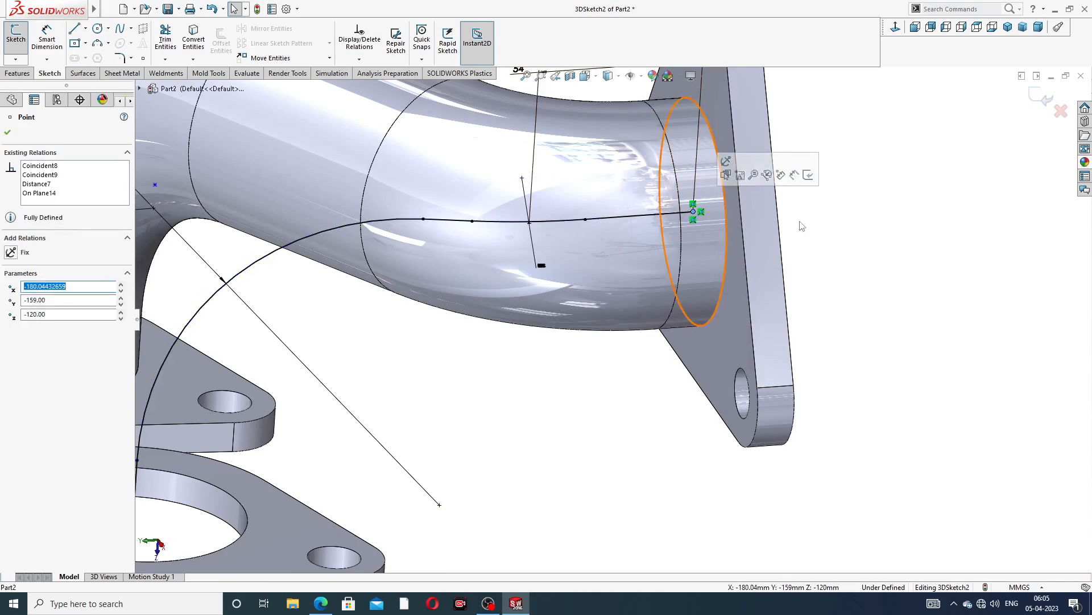
left_click(824, 229)
scroll(826, 234, "up", 5)
middle_click_drag(565, 288, 579, 301)
scroll(770, 224, "up", 3)
middle_click_drag(770, 224, 760, 271)
scroll(624, 292, "down", 3)
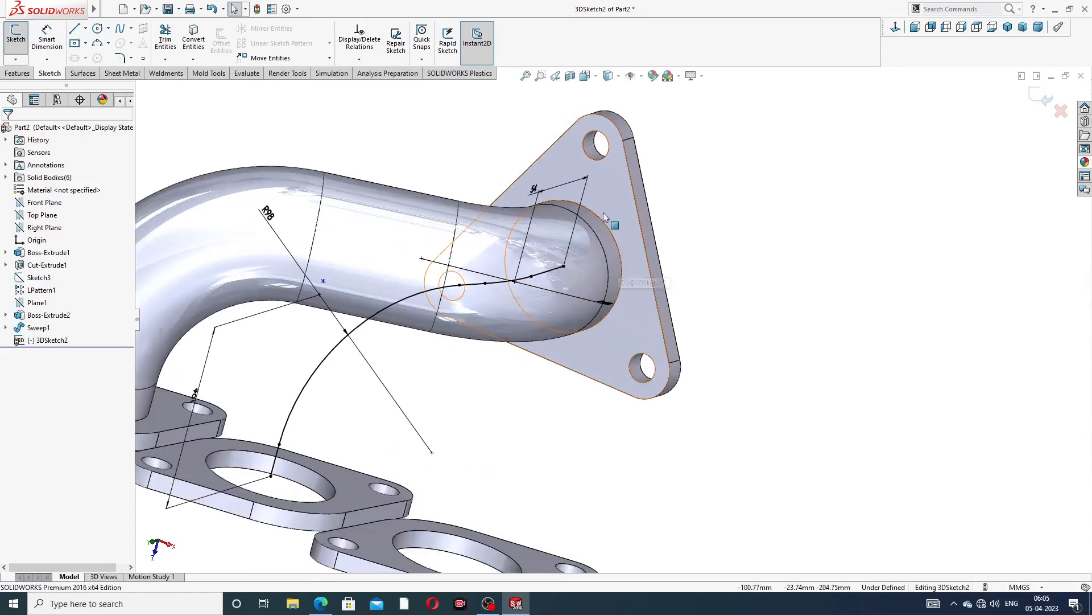
Finish the path sketch, then sketch on the triangular flange face and convert its circular opening edge into a profile
left_click(1042, 97)
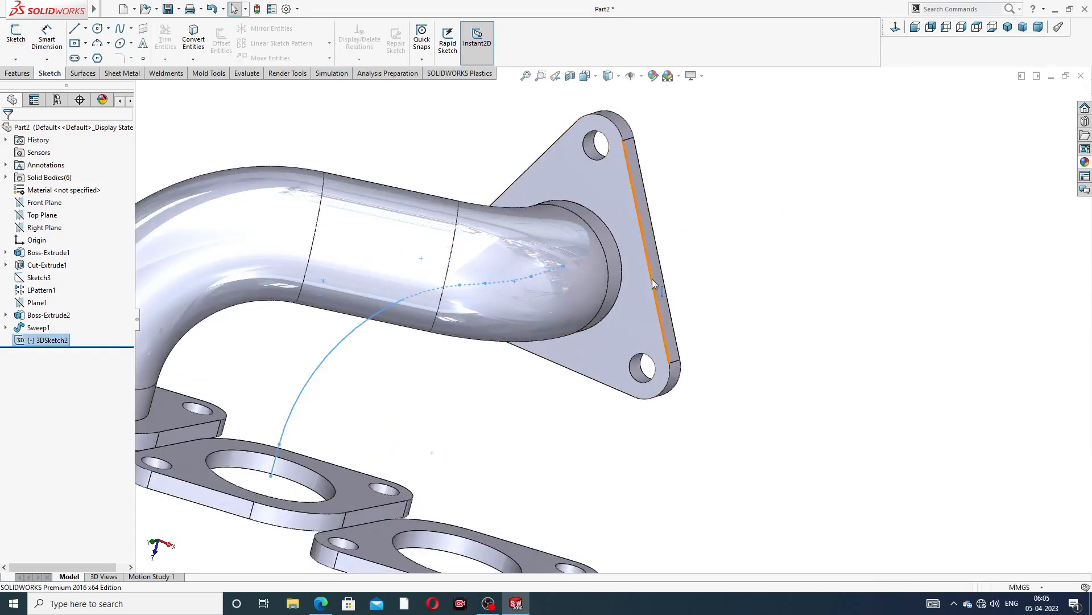
scroll(665, 272, "down", 2)
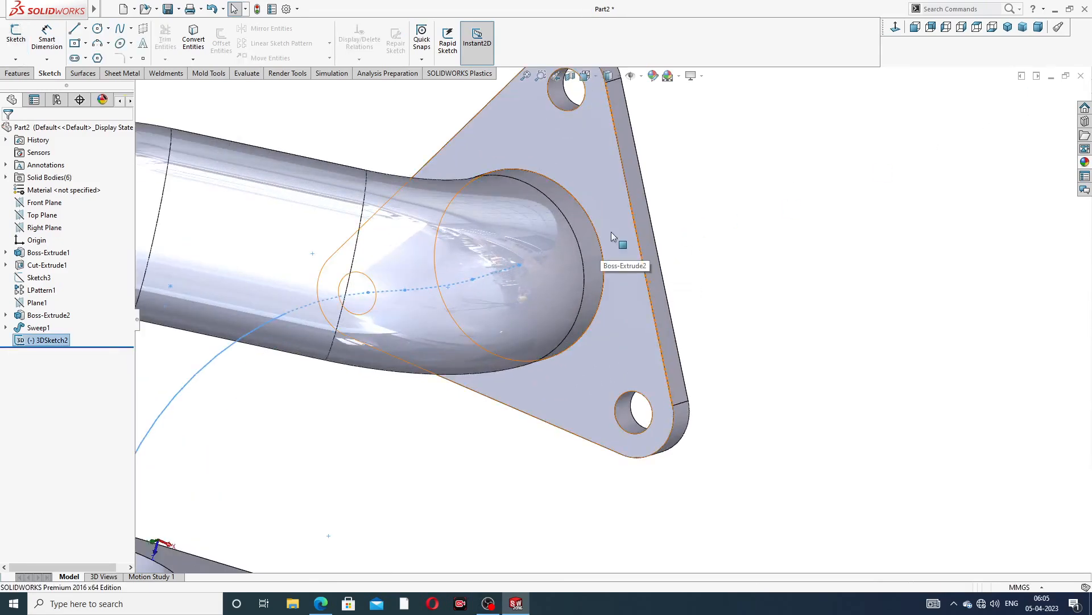
left_click(611, 231)
left_click(656, 198)
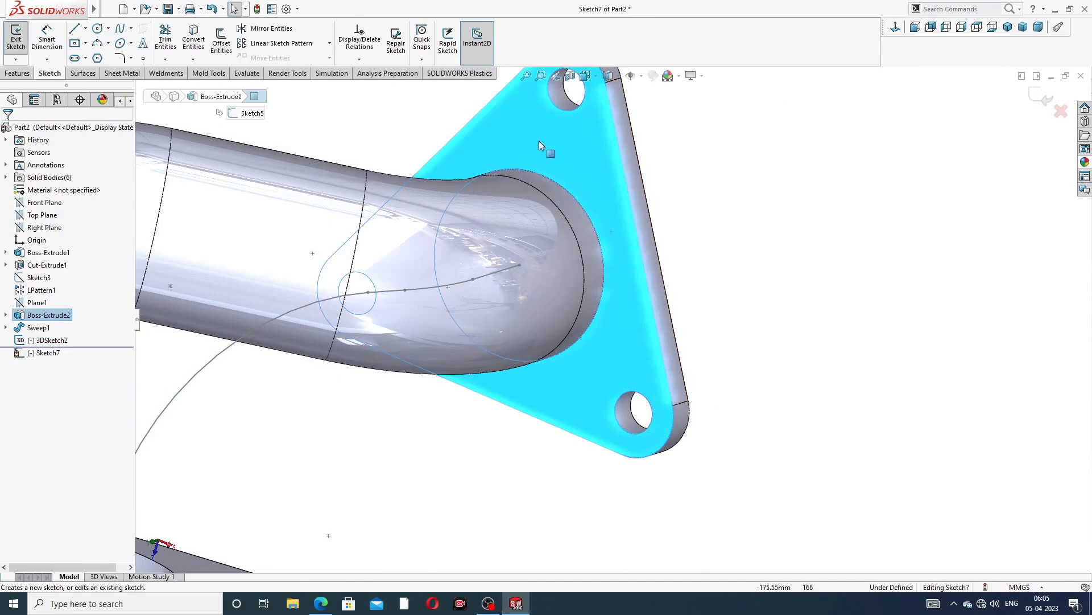
left_click(592, 223)
left_click(195, 40)
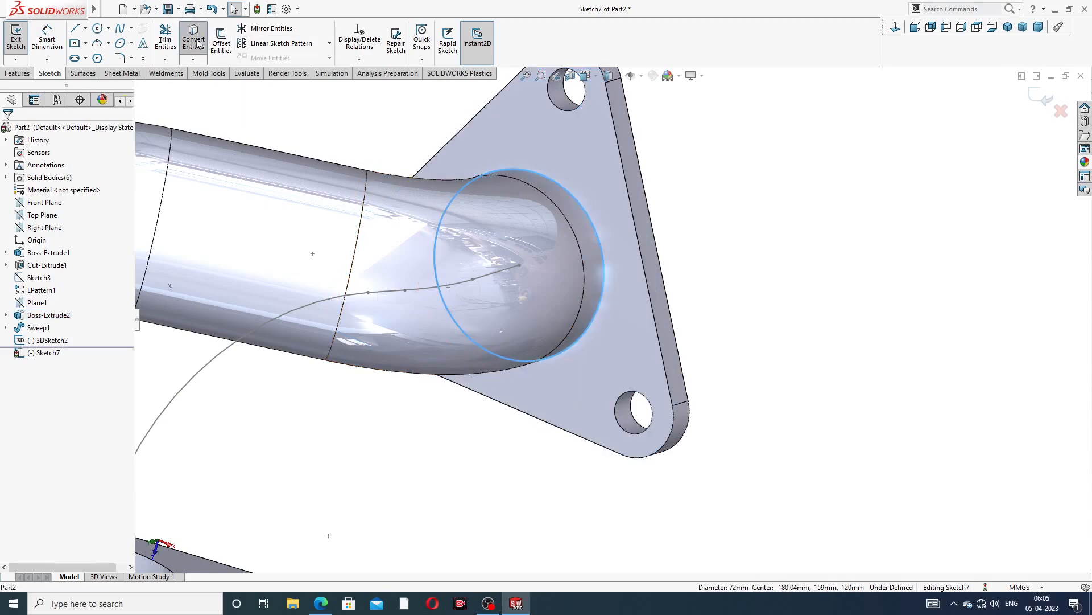
left_click(1034, 96)
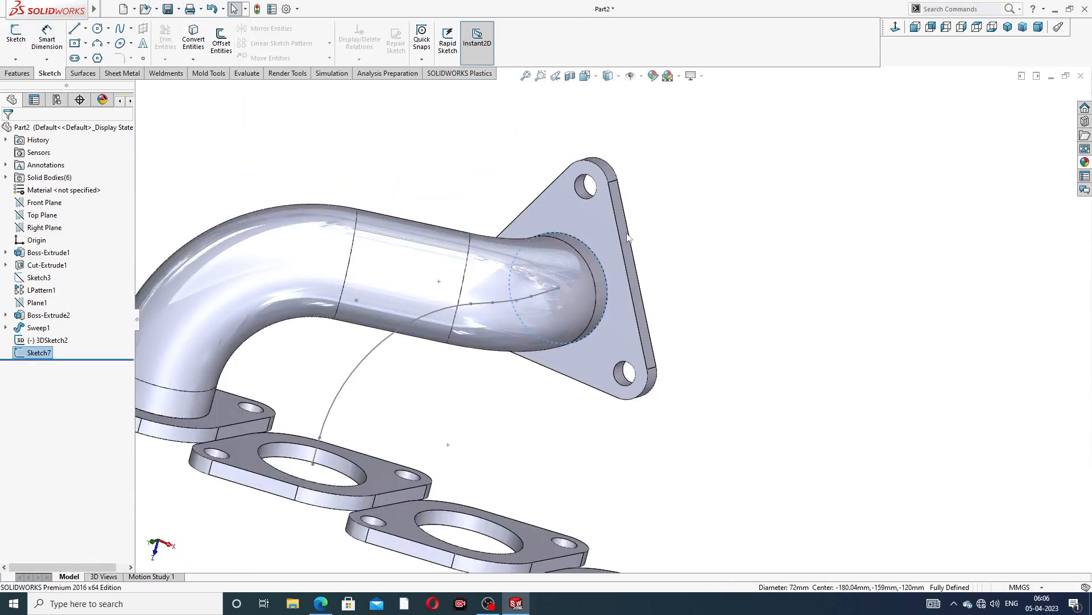
Sweep the converted circle profile along the filleted 3D sketch path to form the second pipe
left_click(18, 74)
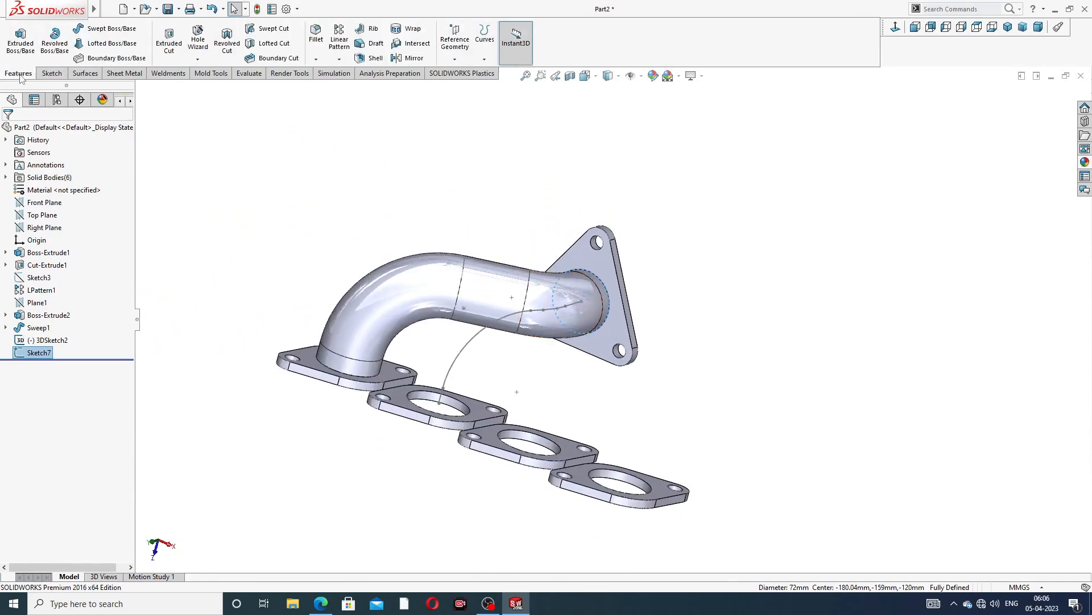
left_click(108, 29)
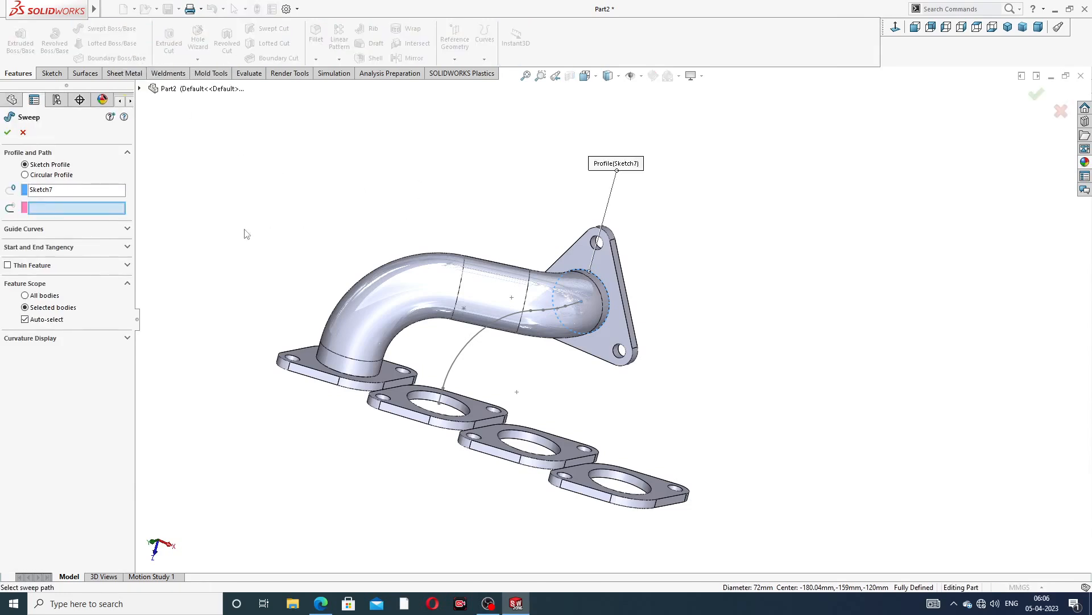
middle_click_drag(576, 340, 524, 352)
left_click(491, 327)
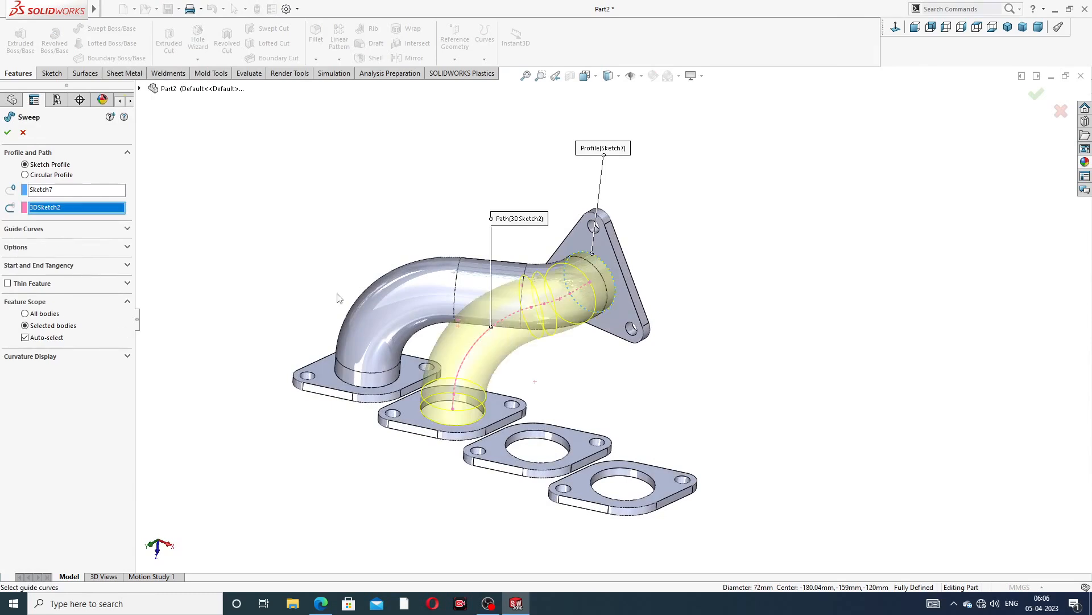
left_click(8, 133)
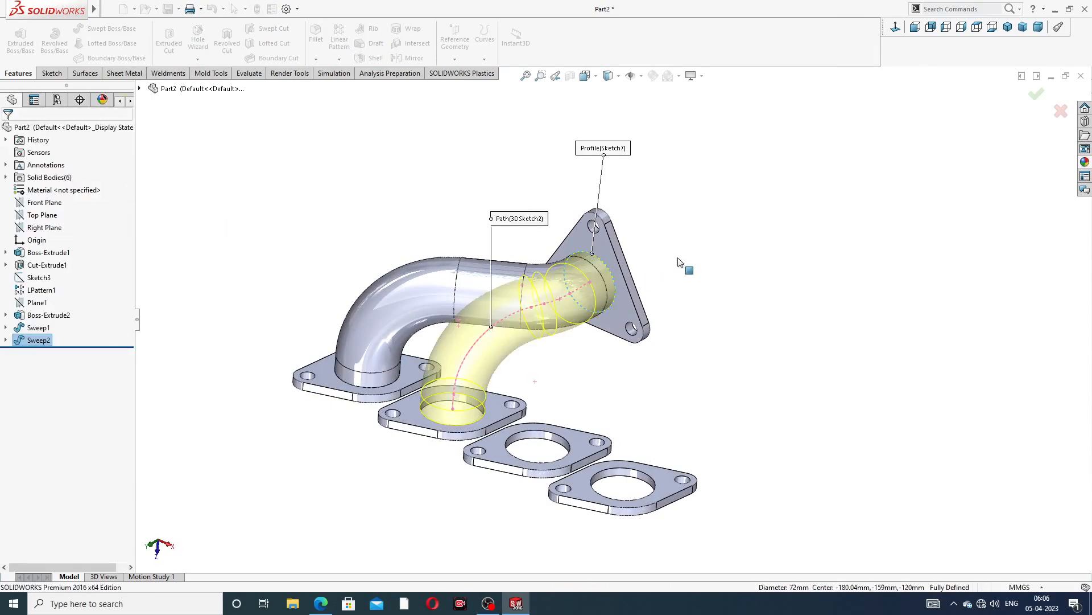
Start a new 3D sketch and draw two connected lines from the triangular flange's center, down and then across toward the rectangular flanges
middle_click_drag(706, 279, 726, 292)
left_click(725, 291)
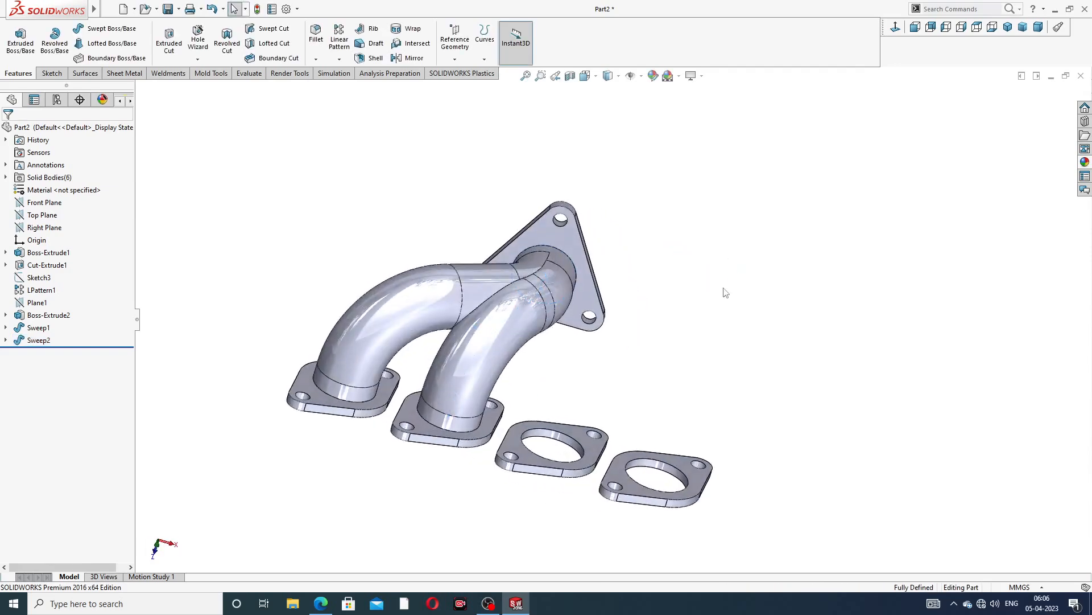
middle_click_drag(645, 299, 441, 243)
left_click(52, 73)
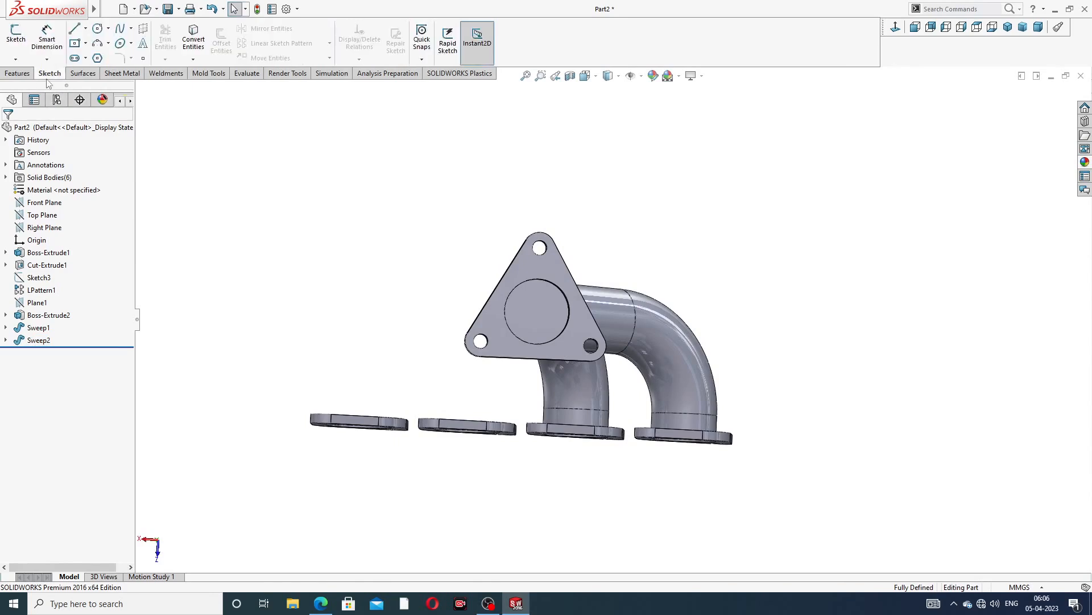
left_click(16, 58)
left_click(41, 86)
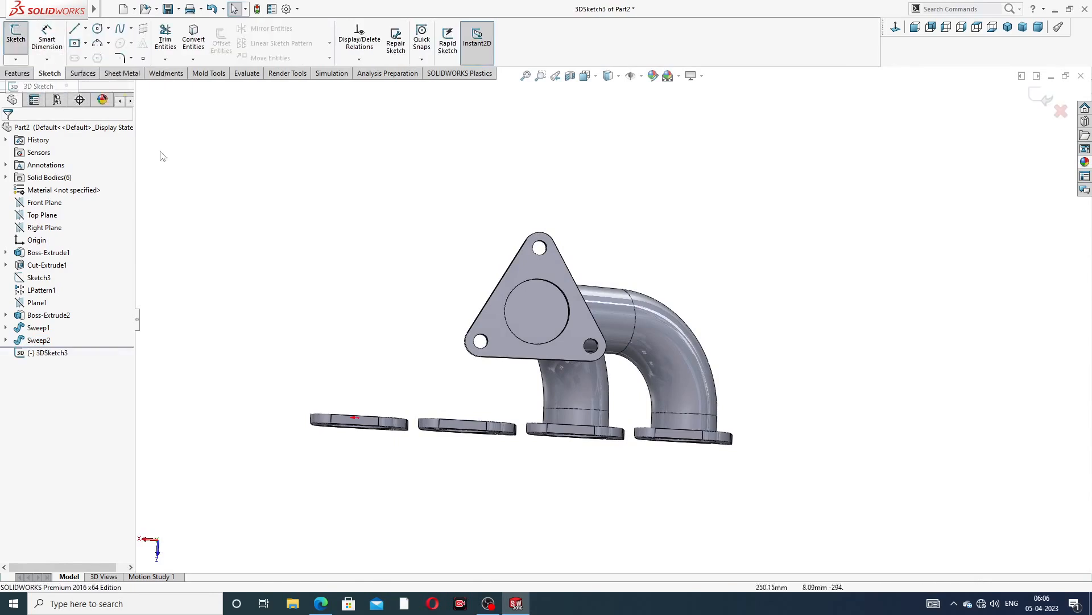
middle_click_drag(535, 343, 602, 353)
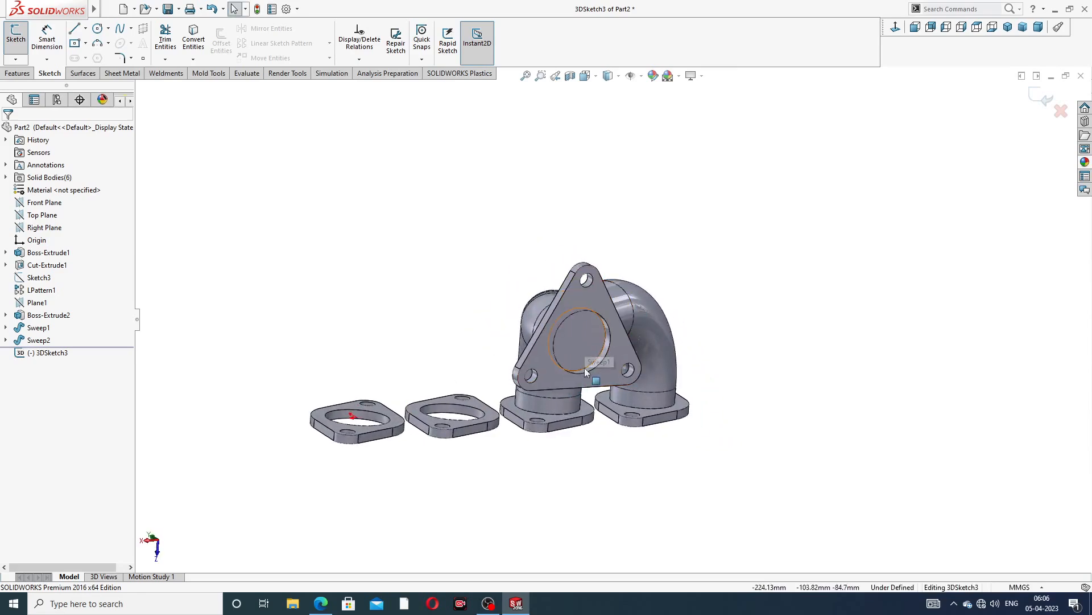
middle_click_drag(579, 374, 573, 373)
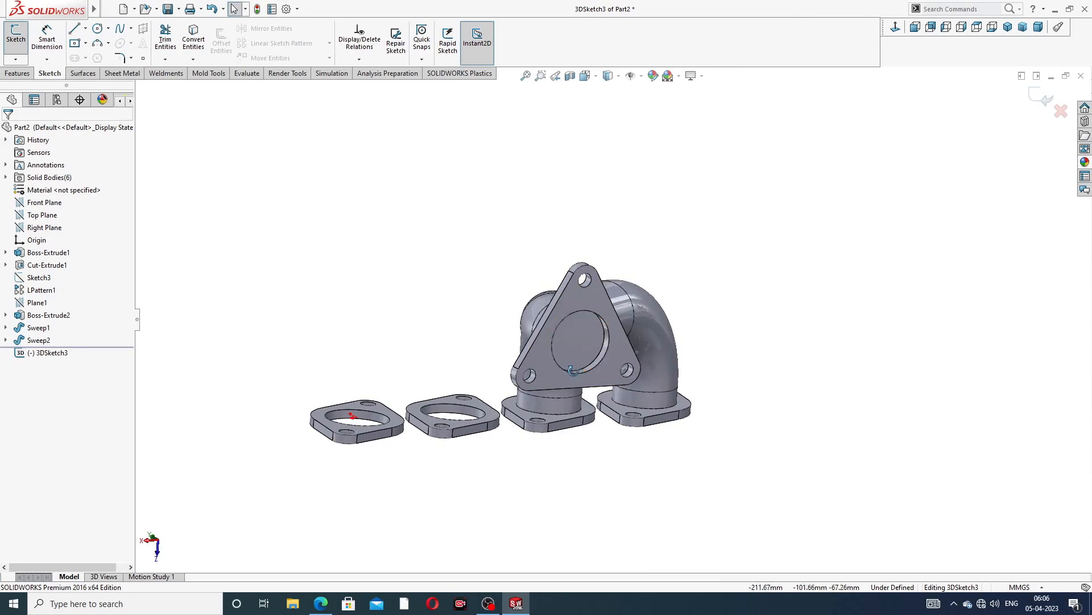
left_click(78, 31)
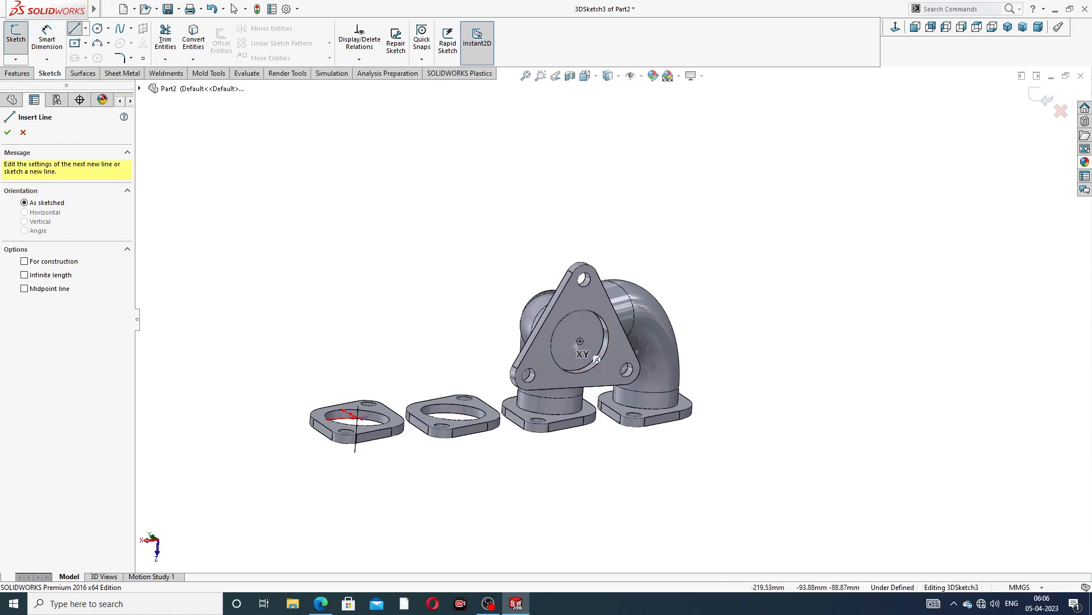
mouse_move(581, 340)
middle_mouse_down()
mouse_move(646, 391)
mouse_move(593, 380)
middle_mouse_up()
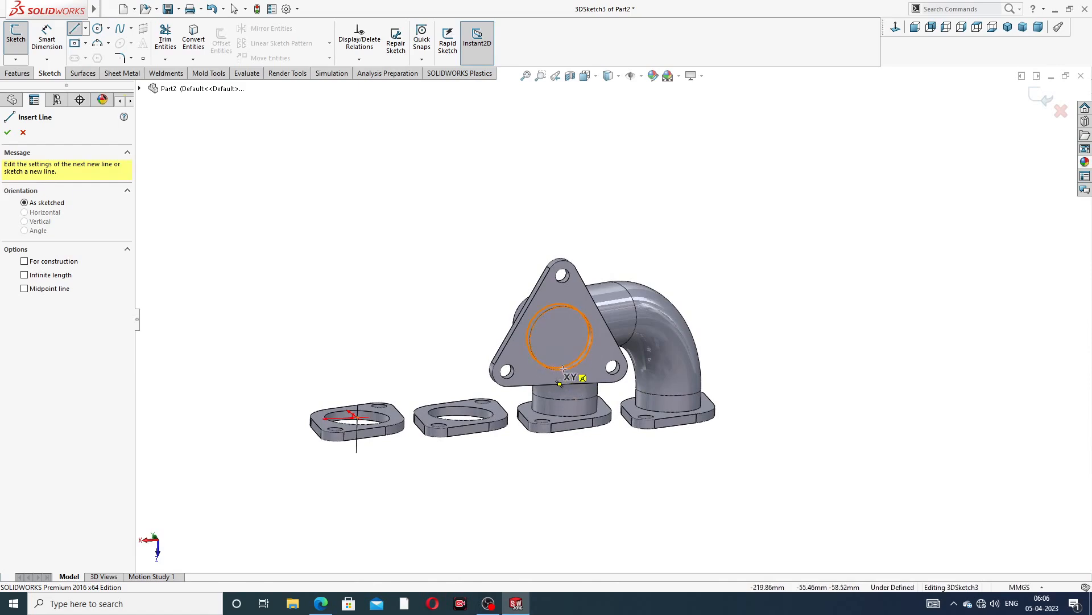
left_click(561, 337)
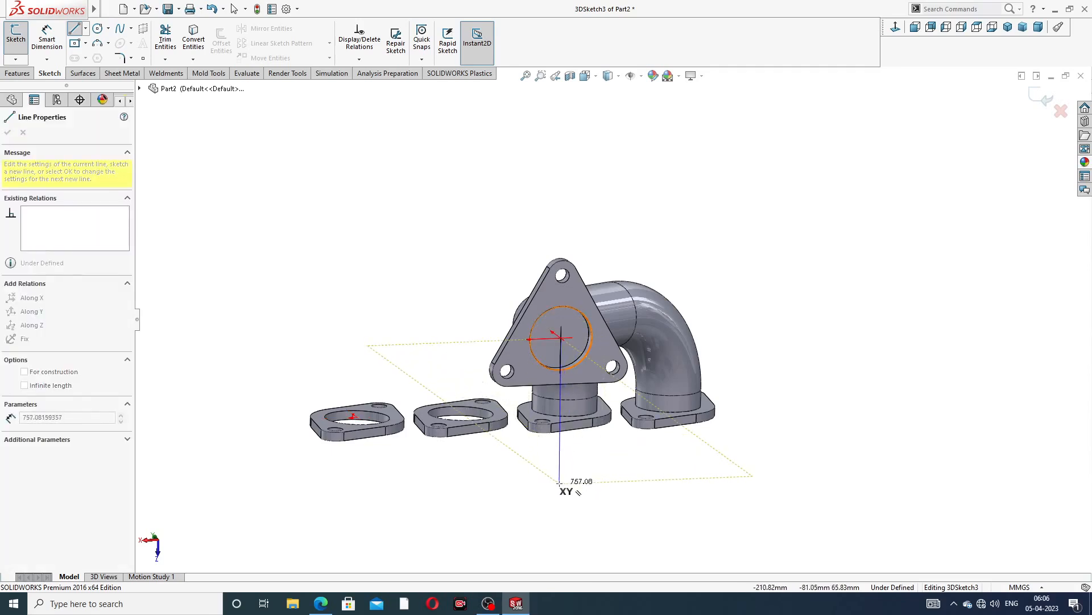
mouse_move(559, 483)
middle_mouse_down()
mouse_move(539, 490)
mouse_move(569, 491)
middle_mouse_up()
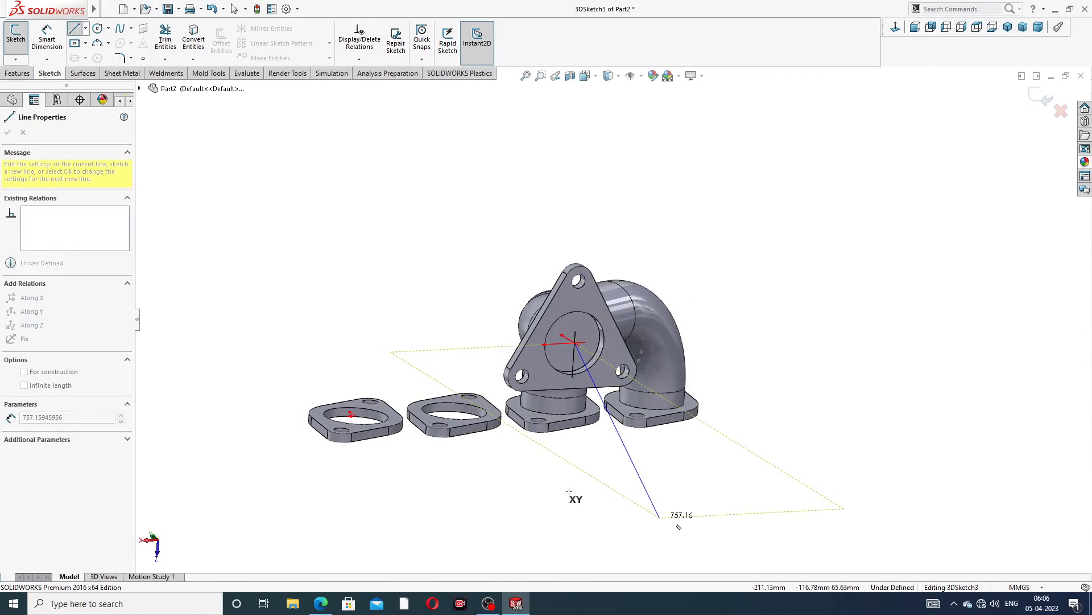
key("Tab")
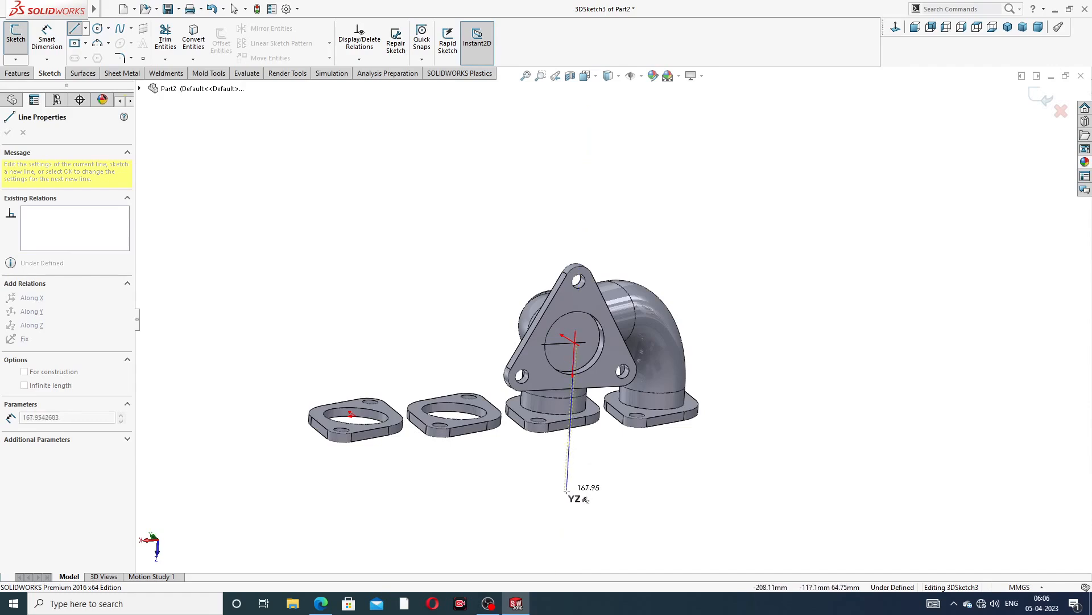
left_click(566, 500)
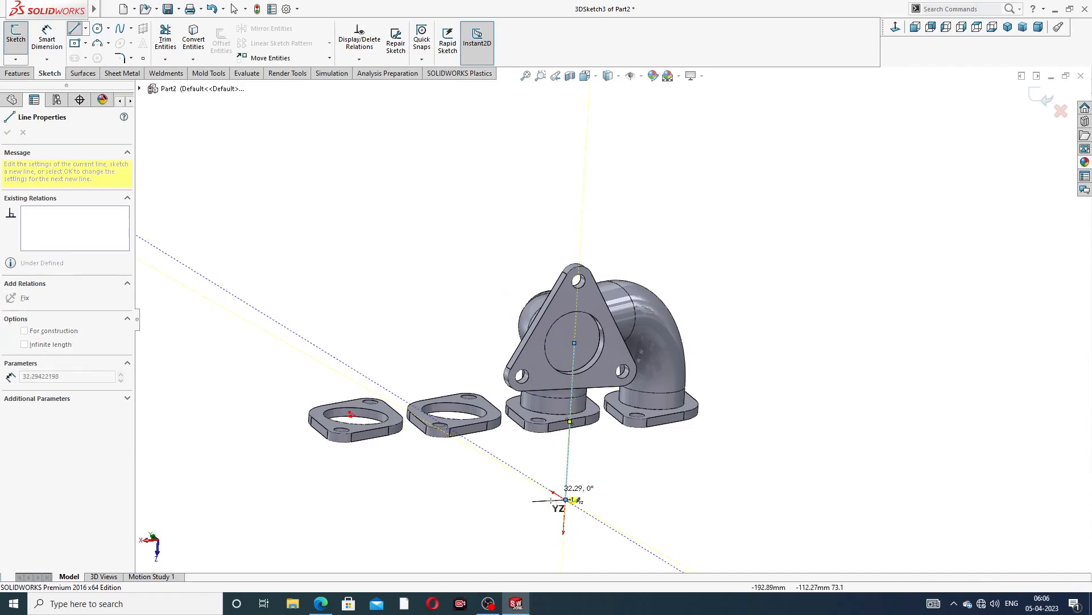
left_click(496, 455)
right_click(543, 453)
left_click(561, 467)
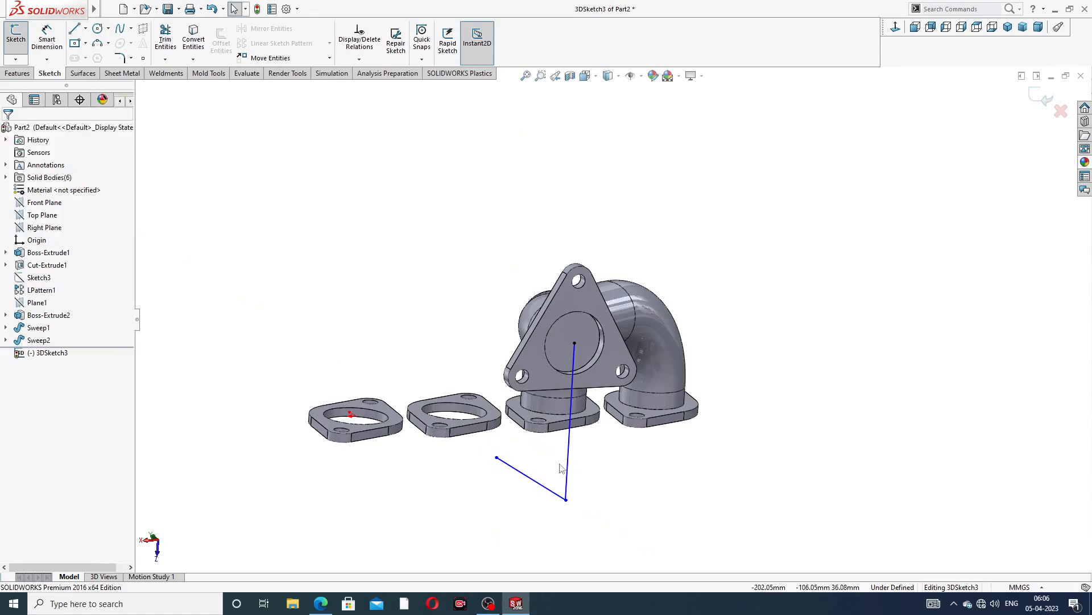
Shorten the second line by moving its free endpoint toward the corner, then close the 3D sketch
mouse_move(561, 468)
middle_mouse_down()
mouse_move(614, 452)
mouse_move(633, 478)
mouse_move(616, 463)
middle_mouse_up()
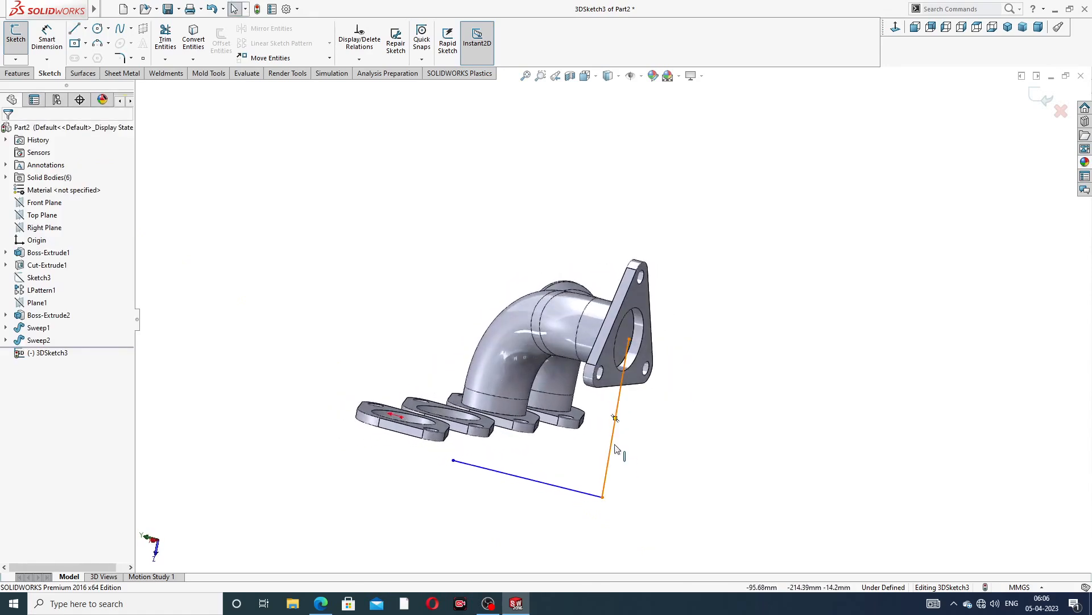
left_click(615, 449)
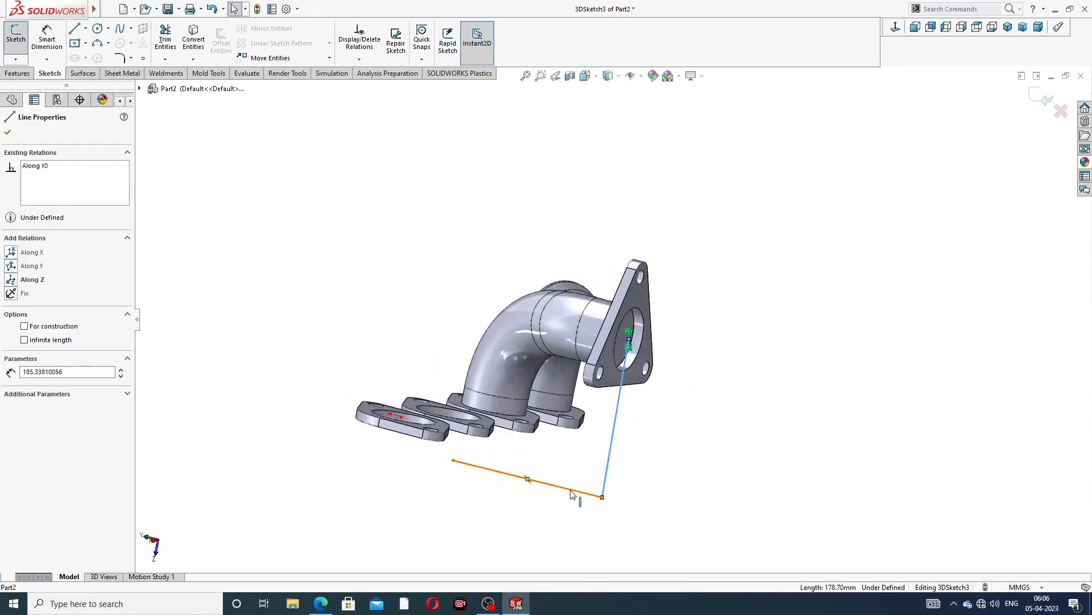
left_click(572, 494, "ctrl")
left_click(616, 455)
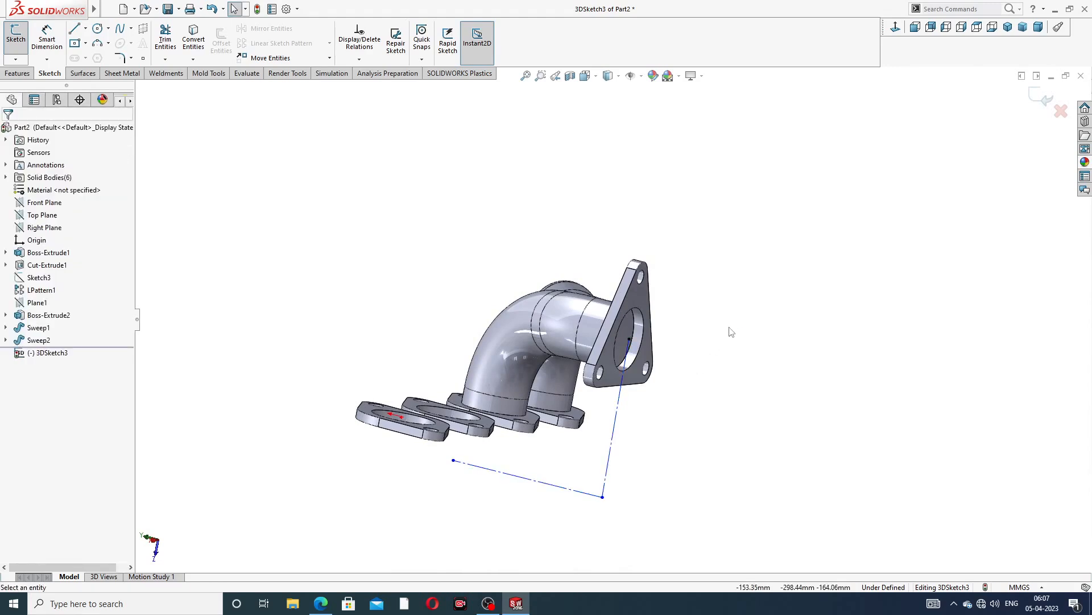
middle_click_drag(716, 366, 651, 420)
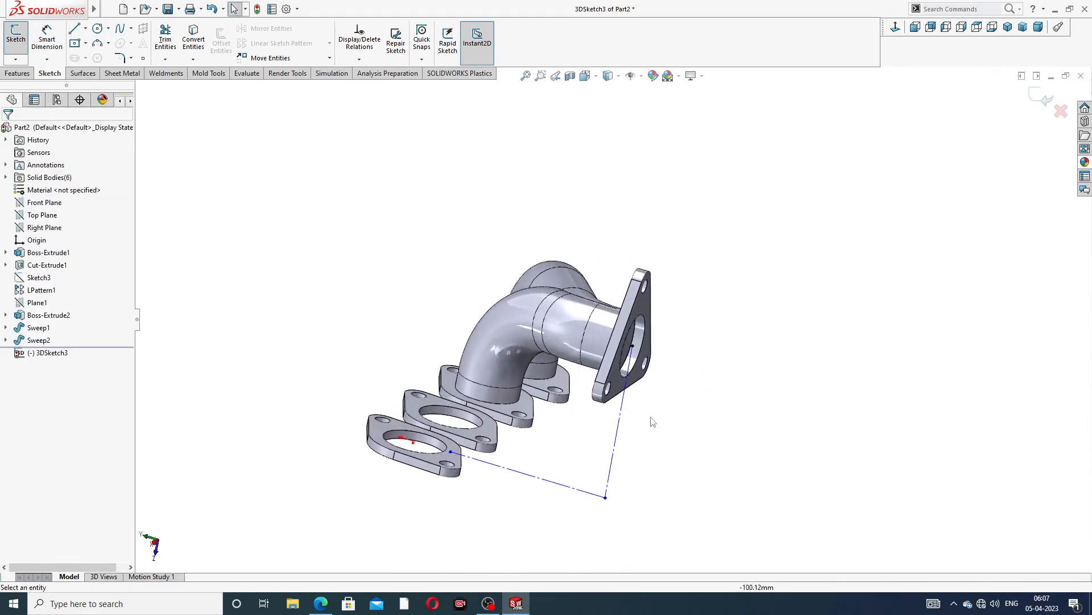
middle_click_drag(489, 472, 480, 463)
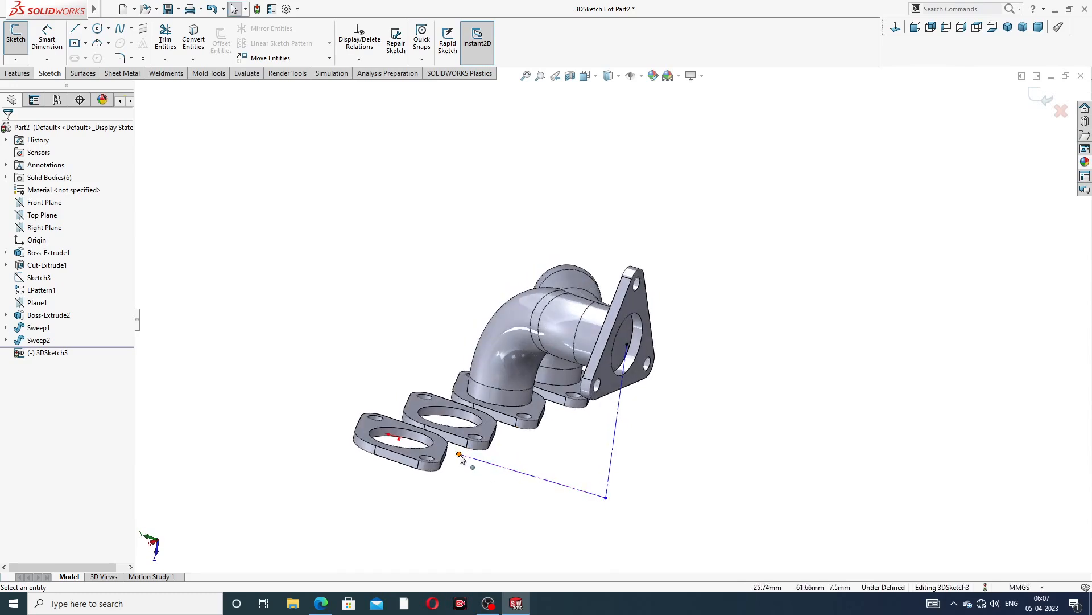
left_click_drag(458, 451, 536, 471)
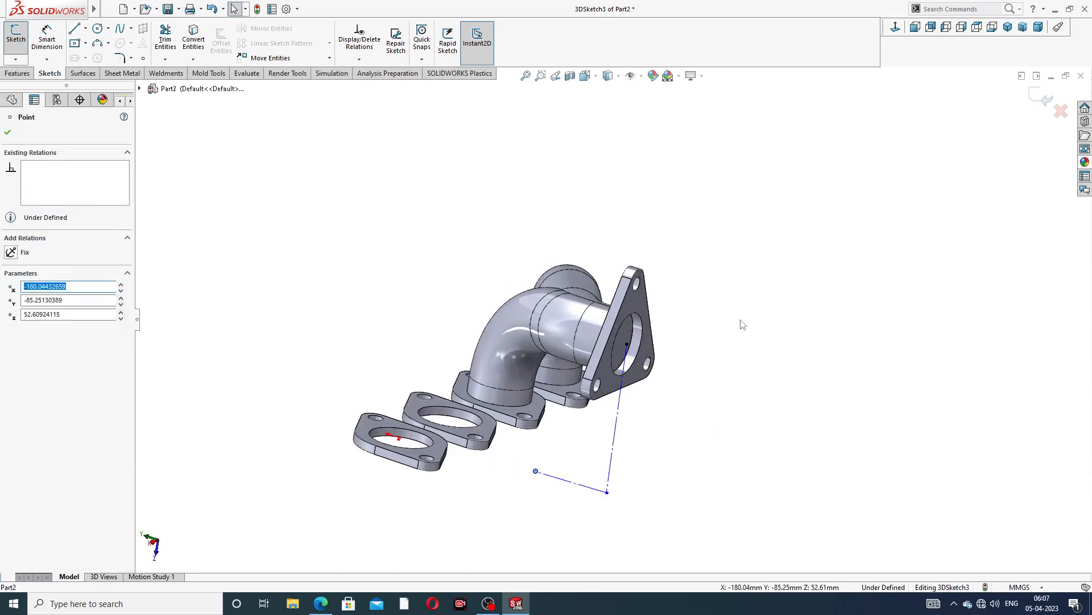
middle_click_drag(741, 324, 690, 313)
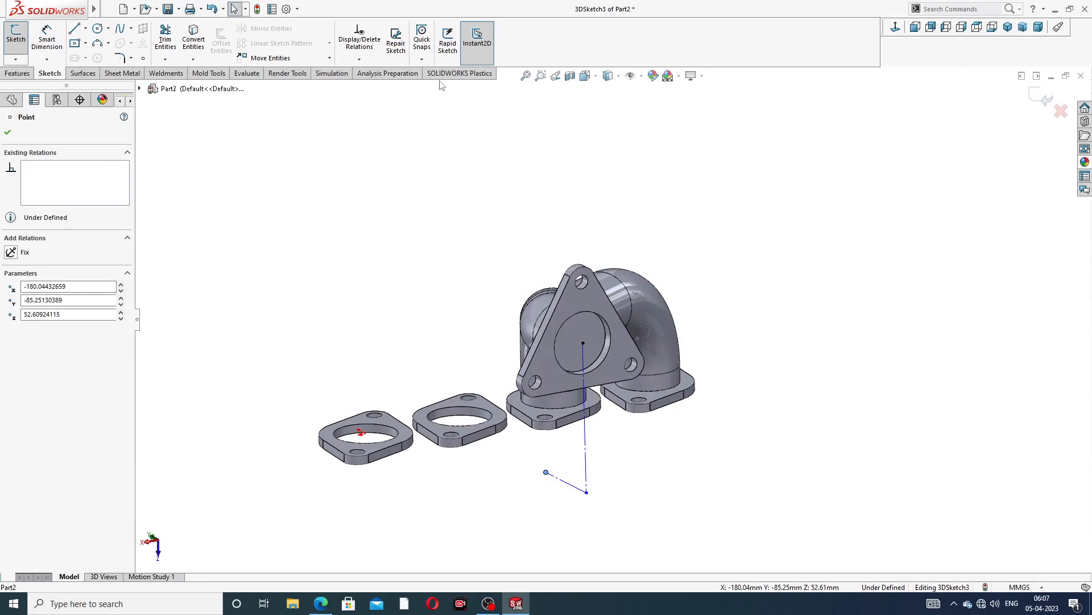
left_click(1035, 99)
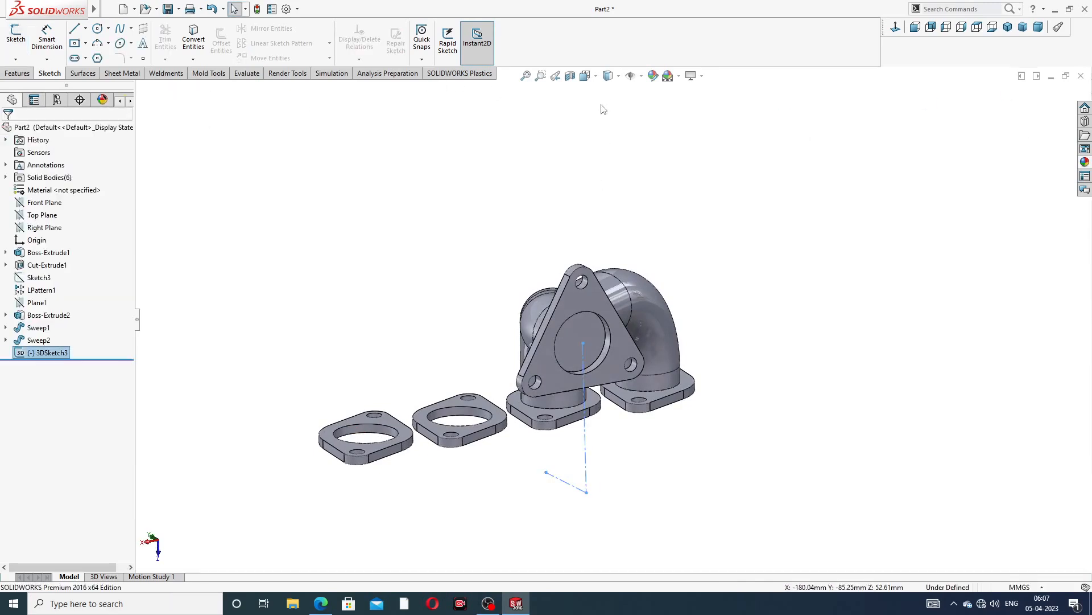
Create a reference plane through the two lines of the new 3D sketch
left_click(18, 74)
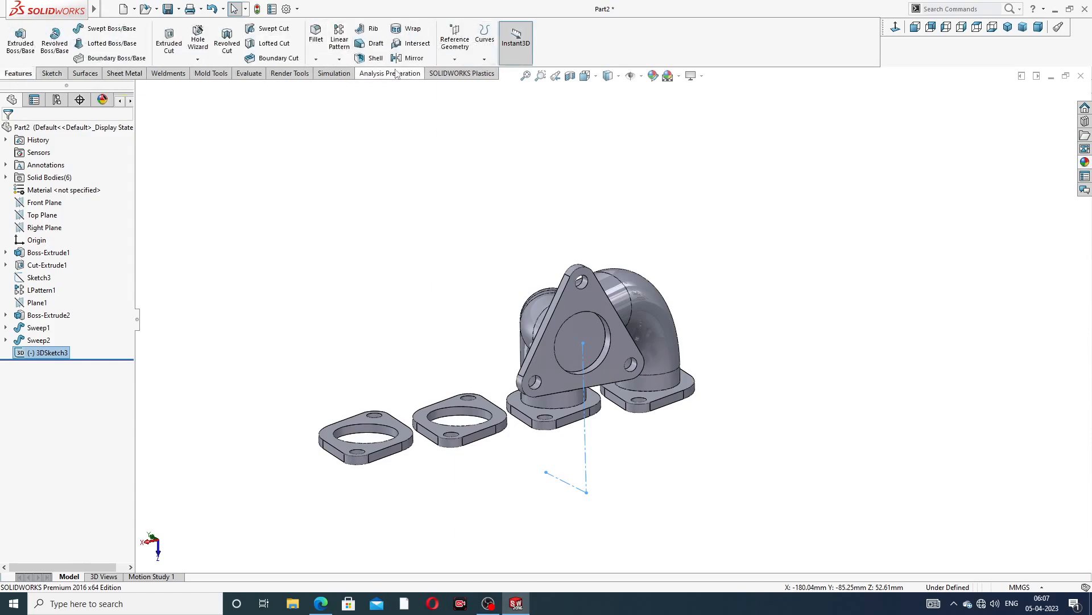
left_click(455, 59)
left_click(532, 139)
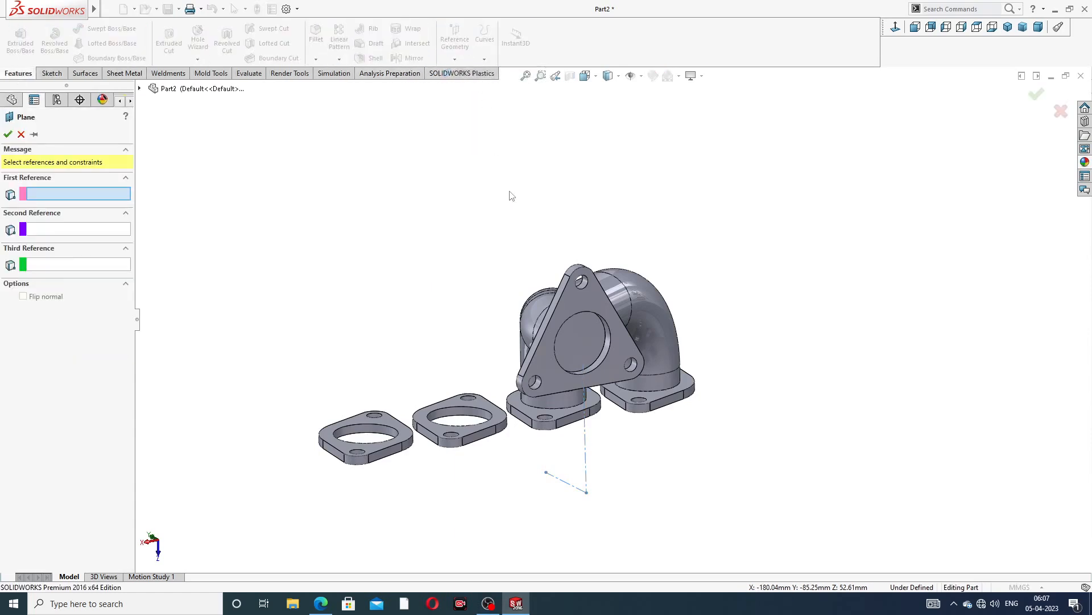
middle_click_drag(595, 414, 613, 421)
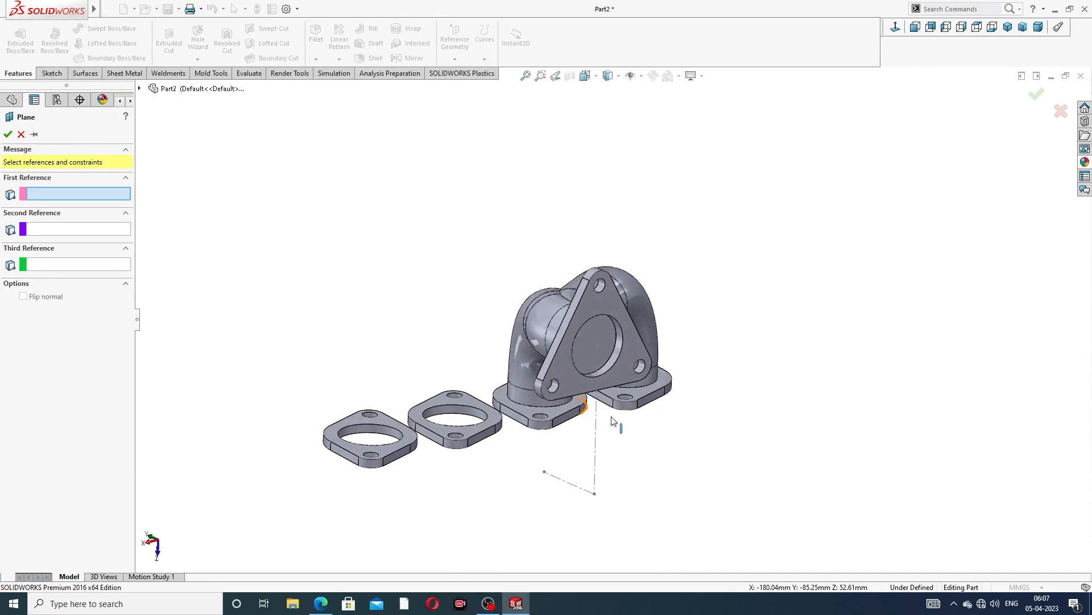
left_click(597, 415)
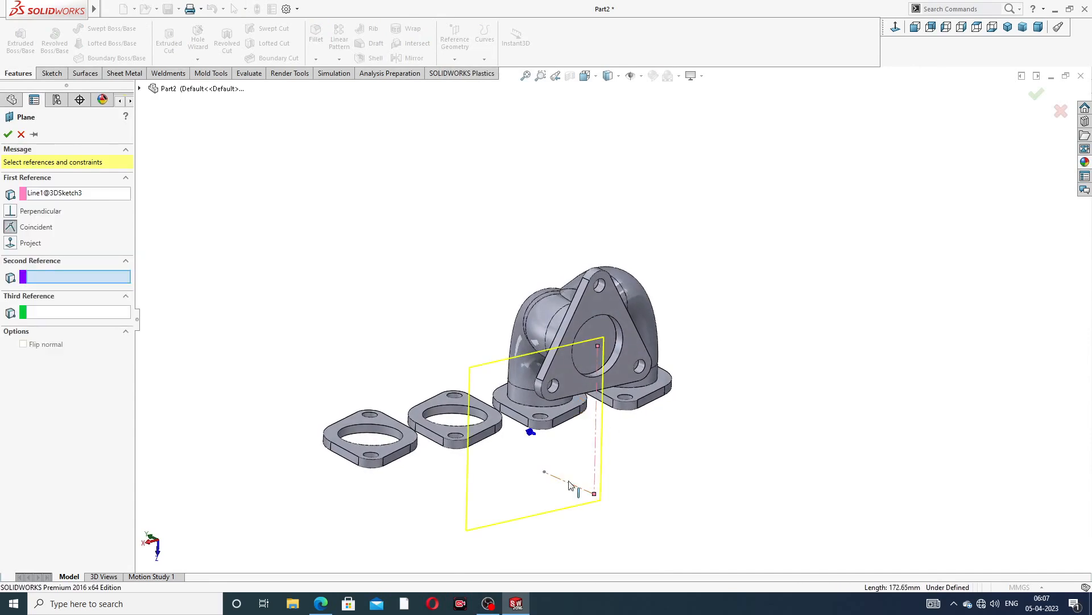
left_click(569, 485)
middle_click_drag(611, 449, 656, 455)
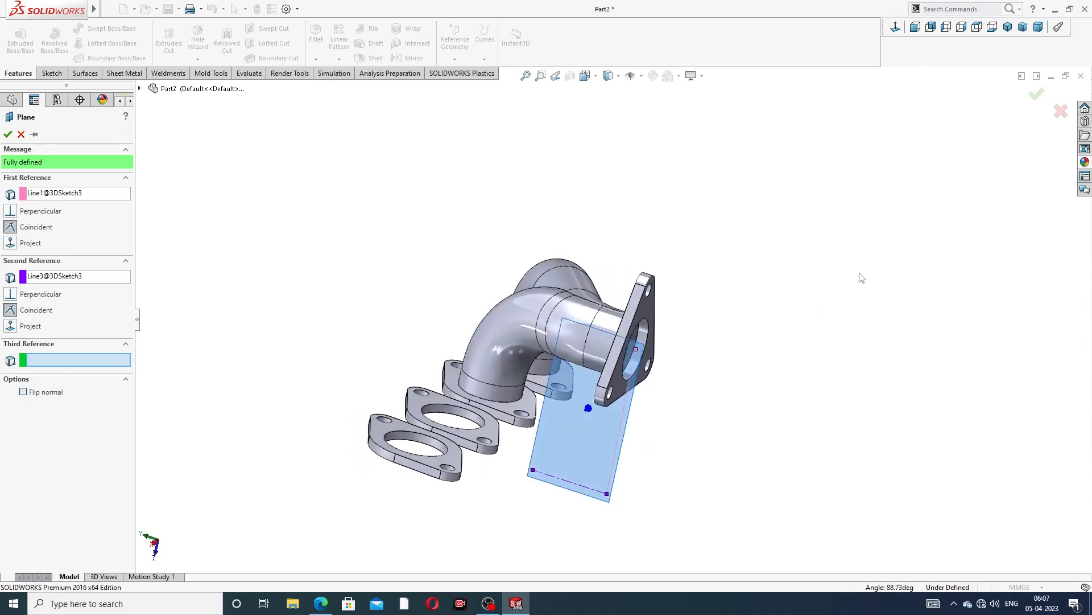
left_click(1035, 96)
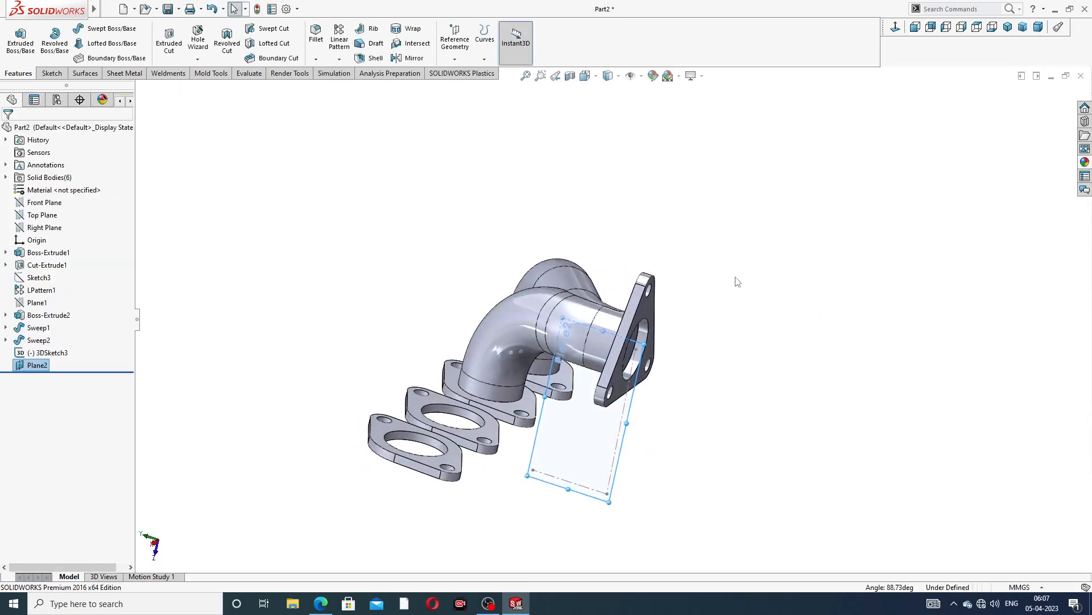
Mirror Sweep1 and Sweep2 about Plane2 to create the pipes for the other two rectangular flanges
middle_click_drag(714, 294, 681, 281)
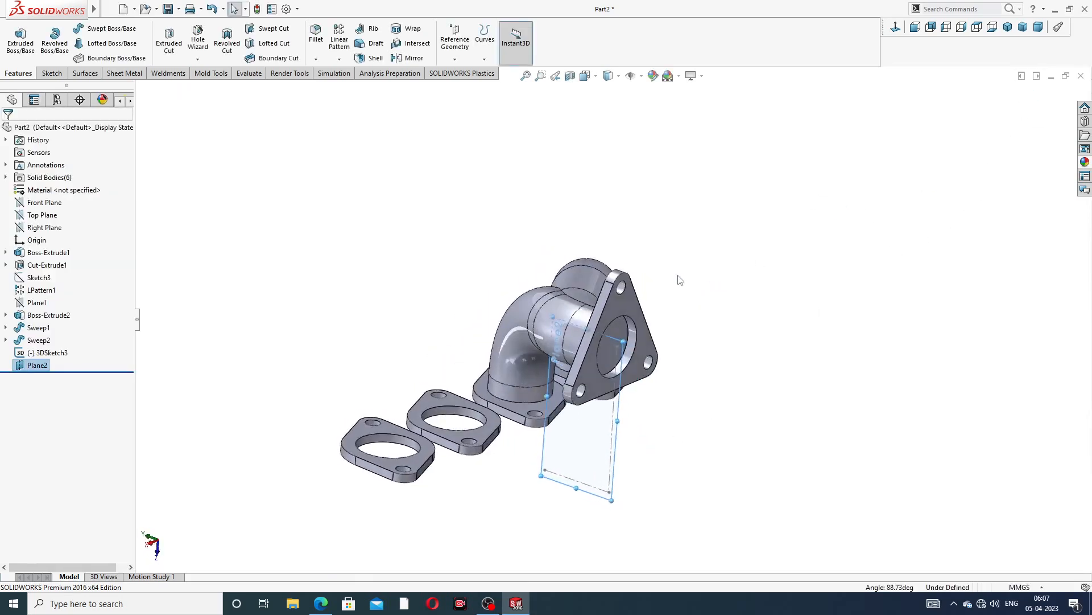
left_click(411, 59)
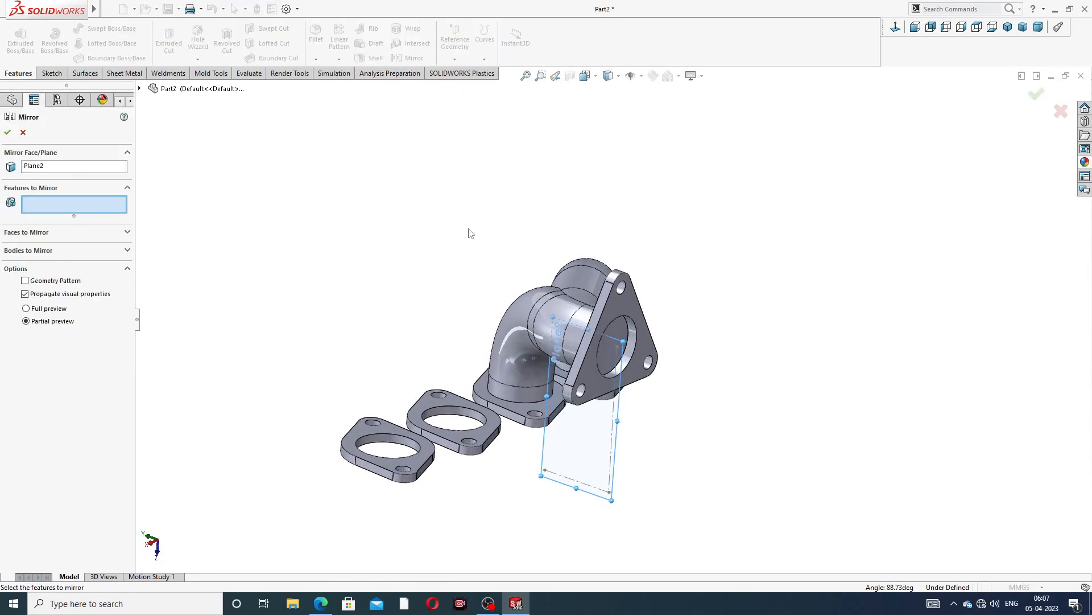
middle_click_drag(471, 234, 489, 259)
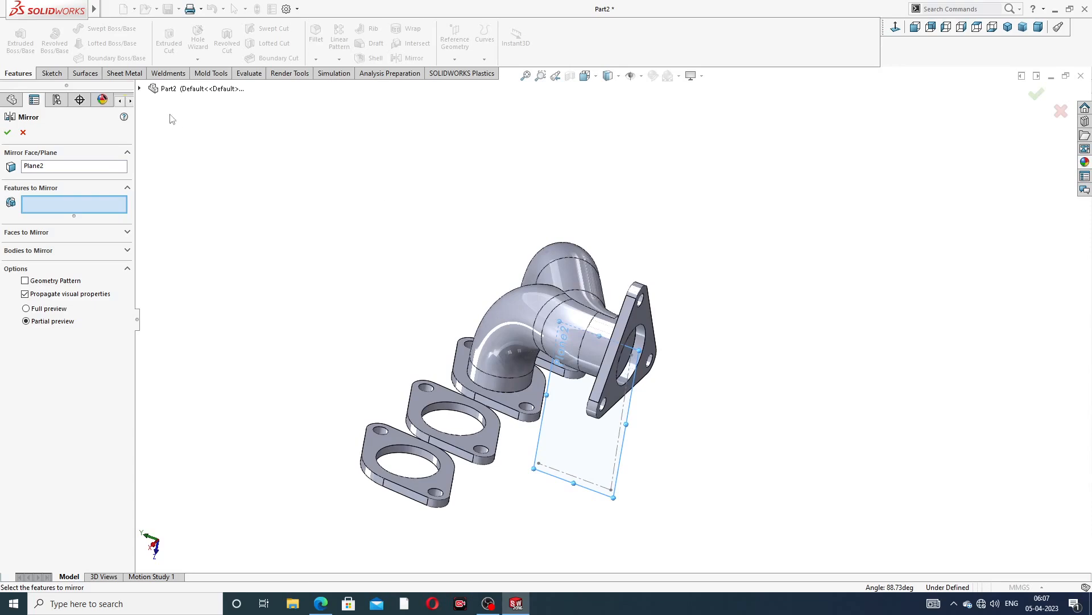
left_click(140, 89)
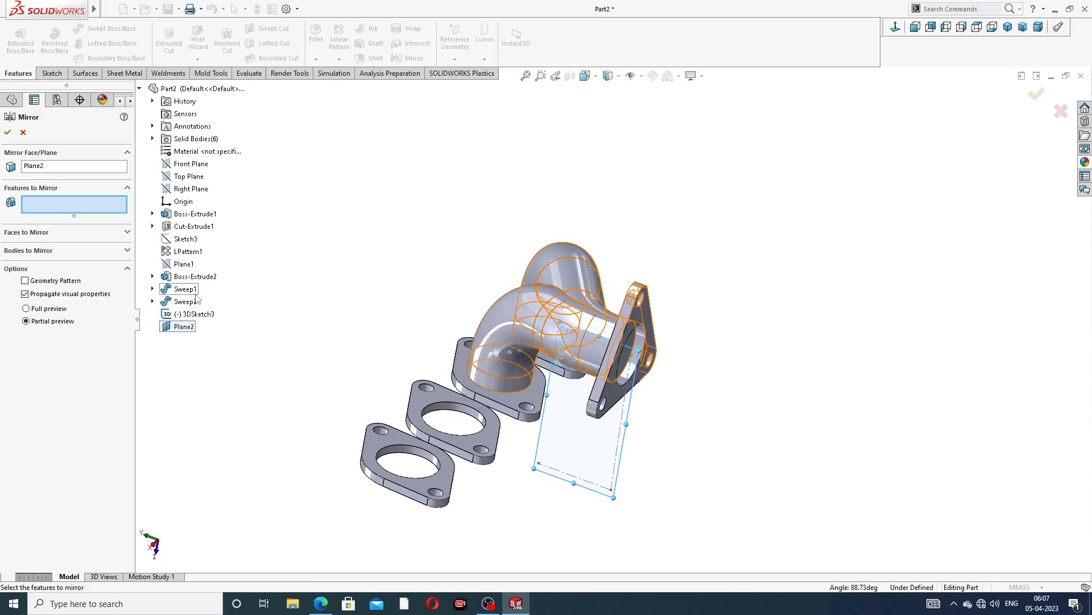
left_click(194, 291)
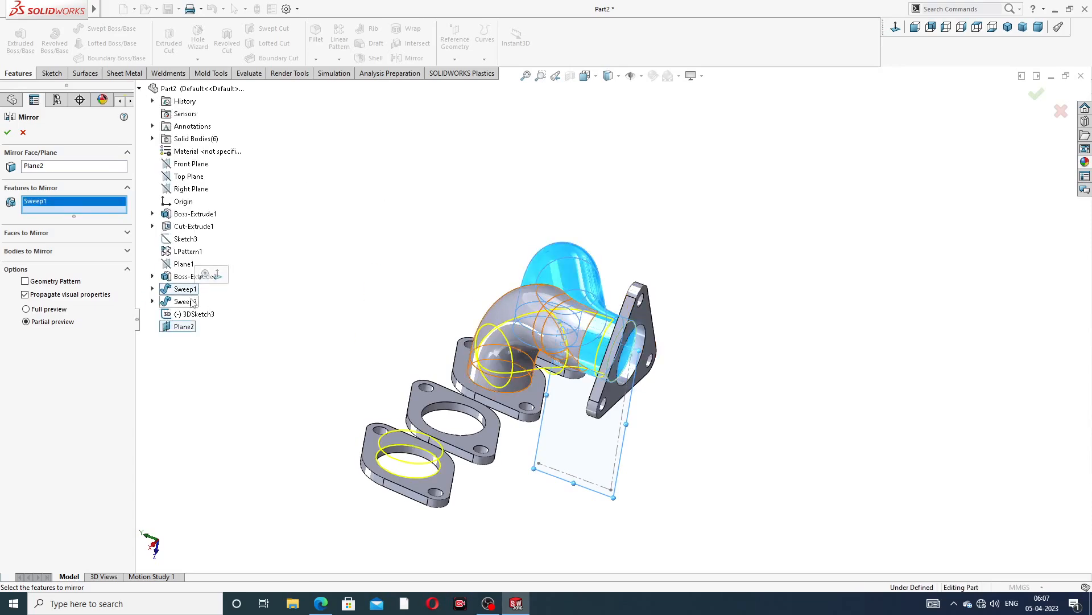
left_click(195, 302)
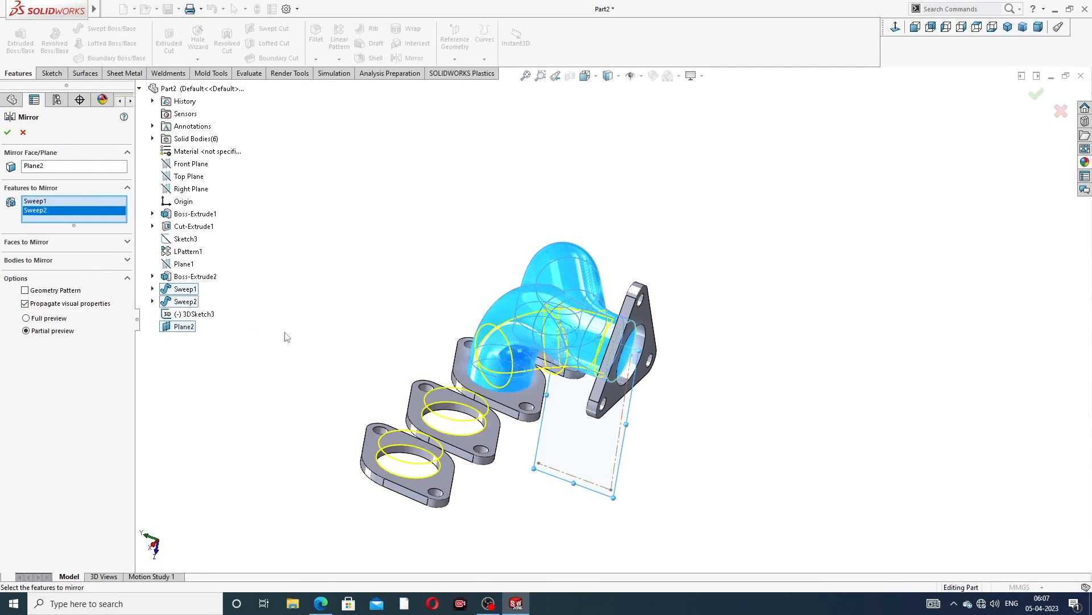
mouse_move(287, 337)
middle_mouse_down()
mouse_move(346, 349)
mouse_move(304, 343)
middle_mouse_up()
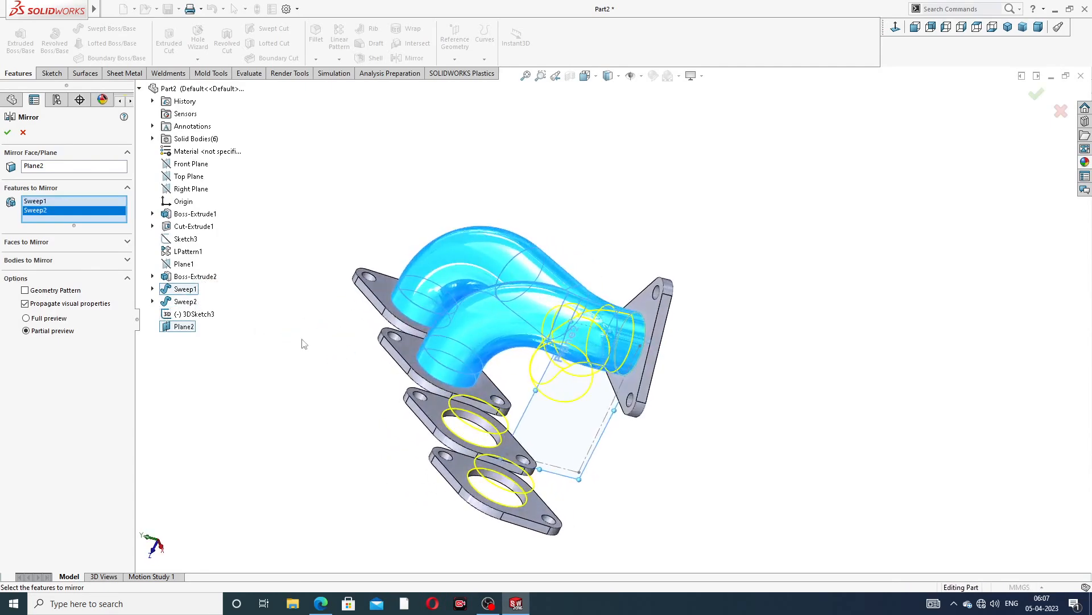
left_click(7, 133)
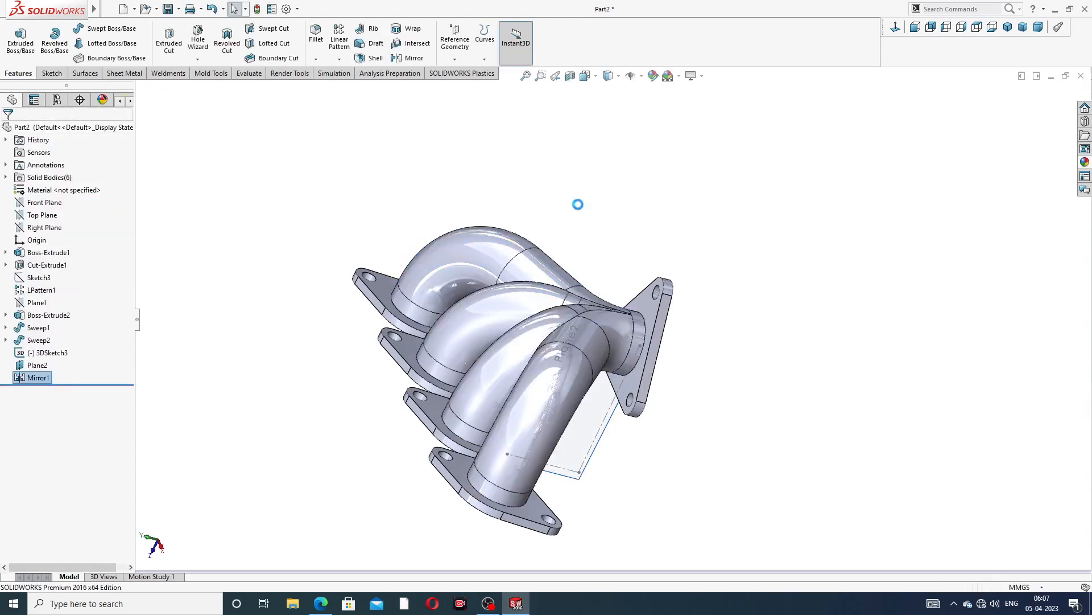
Hide the reference plane Plane2
middle_click_drag(595, 233, 432, 267)
middle_click_drag(630, 367, 694, 386)
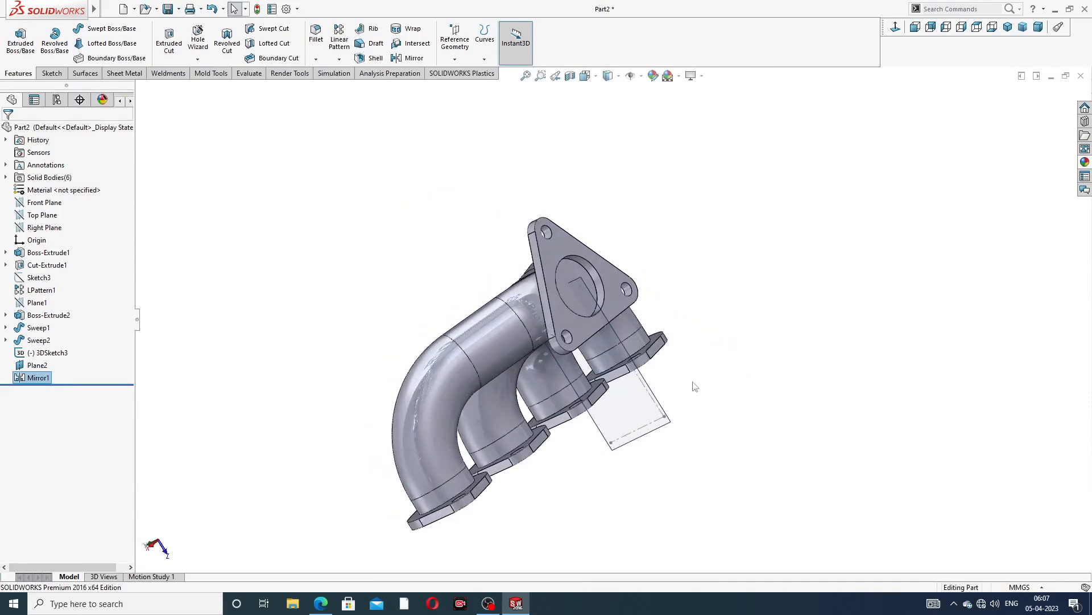
left_click(649, 395)
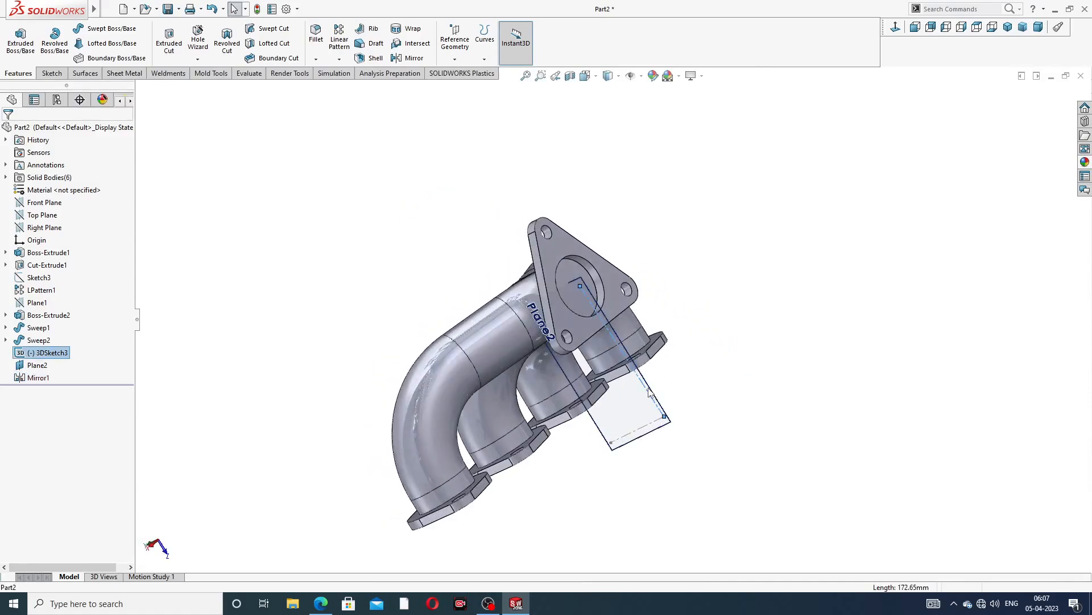
left_click(670, 413)
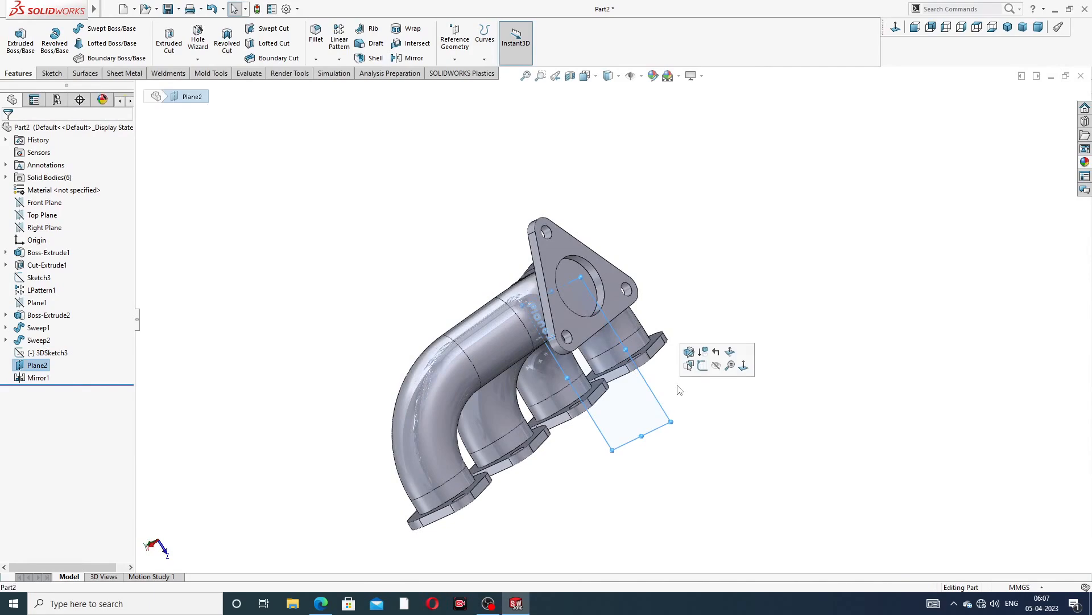
left_click(717, 367)
middle_click_drag(683, 288, 543, 143)
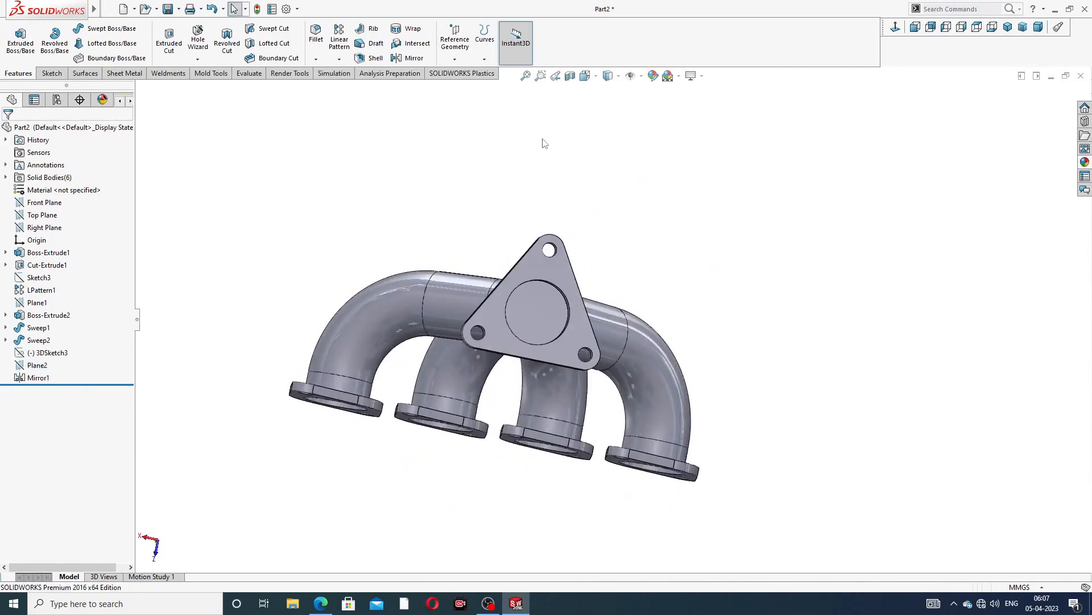
Shell the body with 1 mm thickness, removing the triangular flange opening and the four rectangular flange openings
left_click(375, 58)
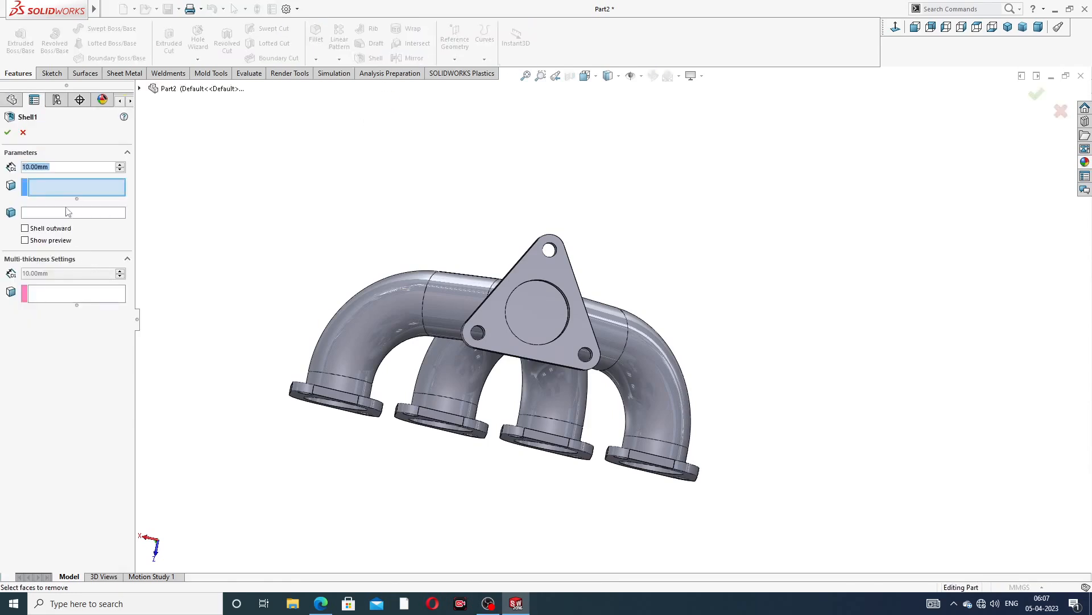
type("1")
key("Return")
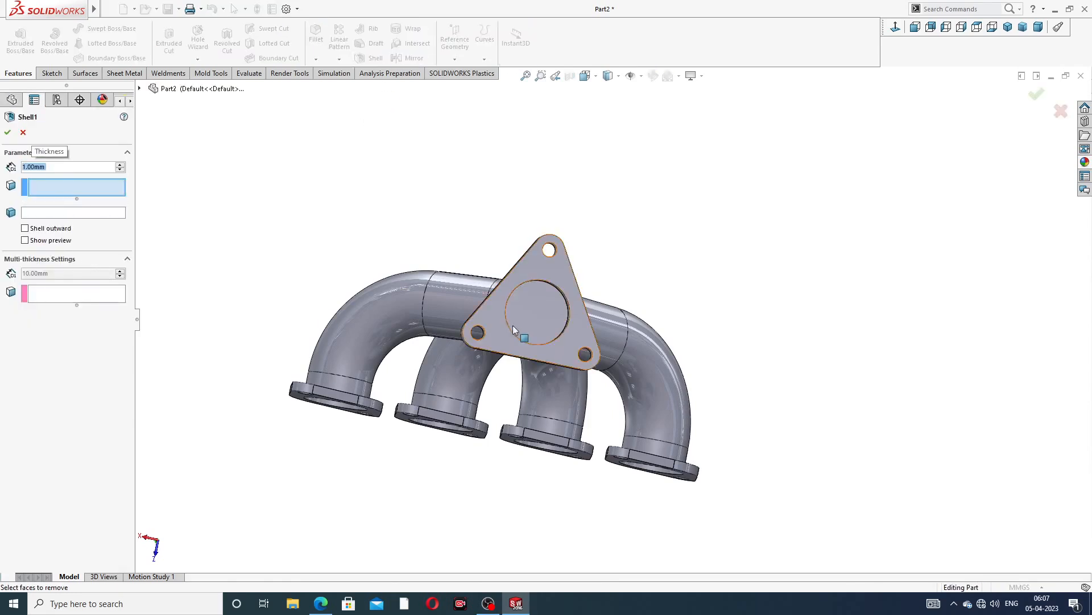
left_click(538, 320)
middle_click_drag(539, 319, 375, 364)
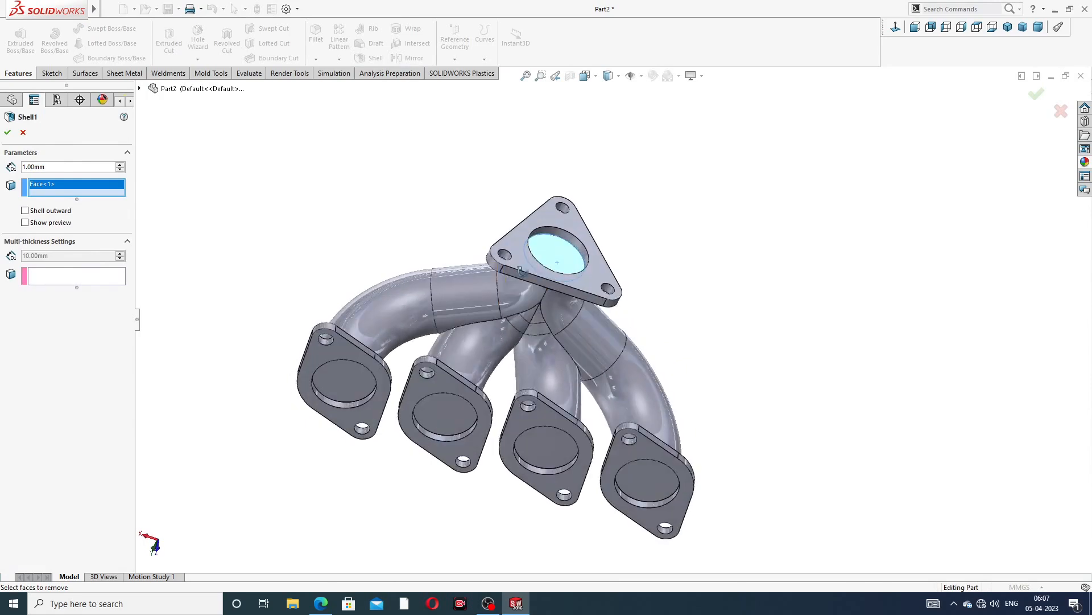
left_click(364, 380)
left_click(458, 415)
left_click(534, 447)
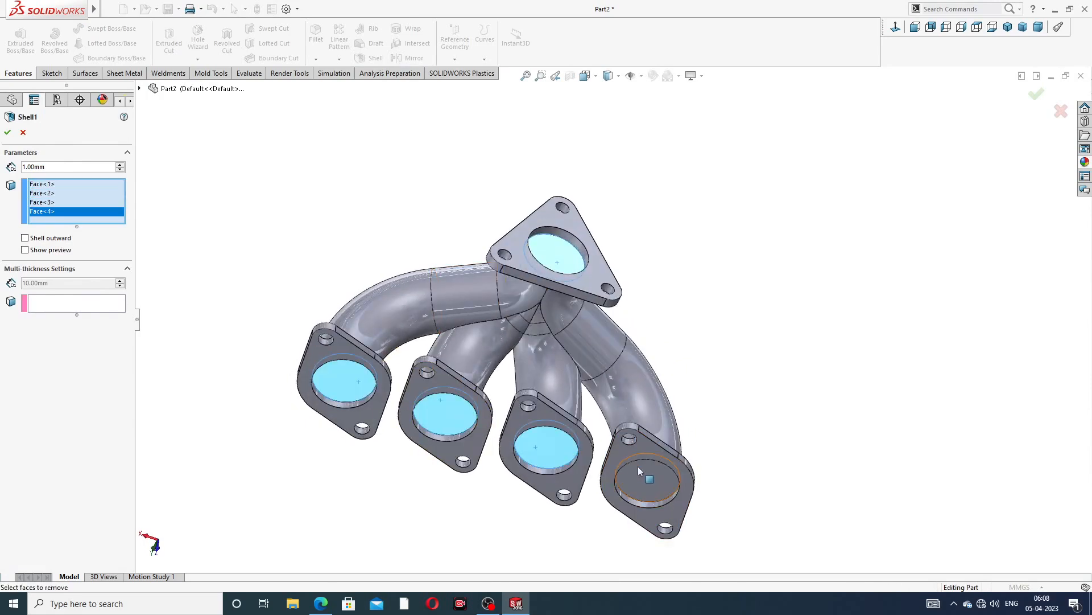
left_click(638, 466)
left_click(8, 133)
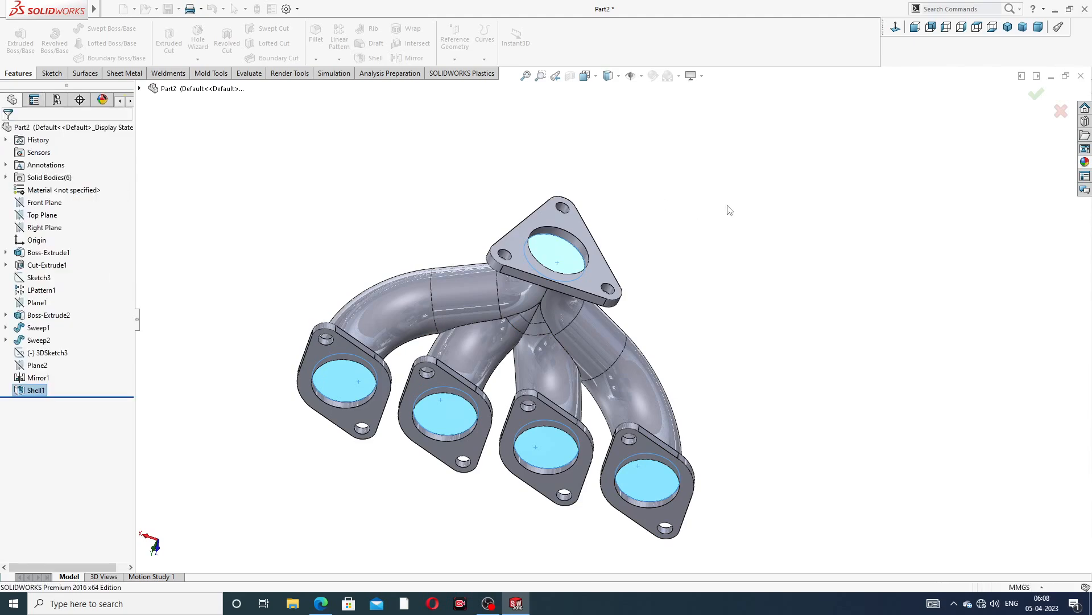
Try to combine the shelled pipes, the four rectangular flanges and the triangular flange into one body with Add
middle_click_drag(708, 275, 610, 260)
mouse_move(60, 5)
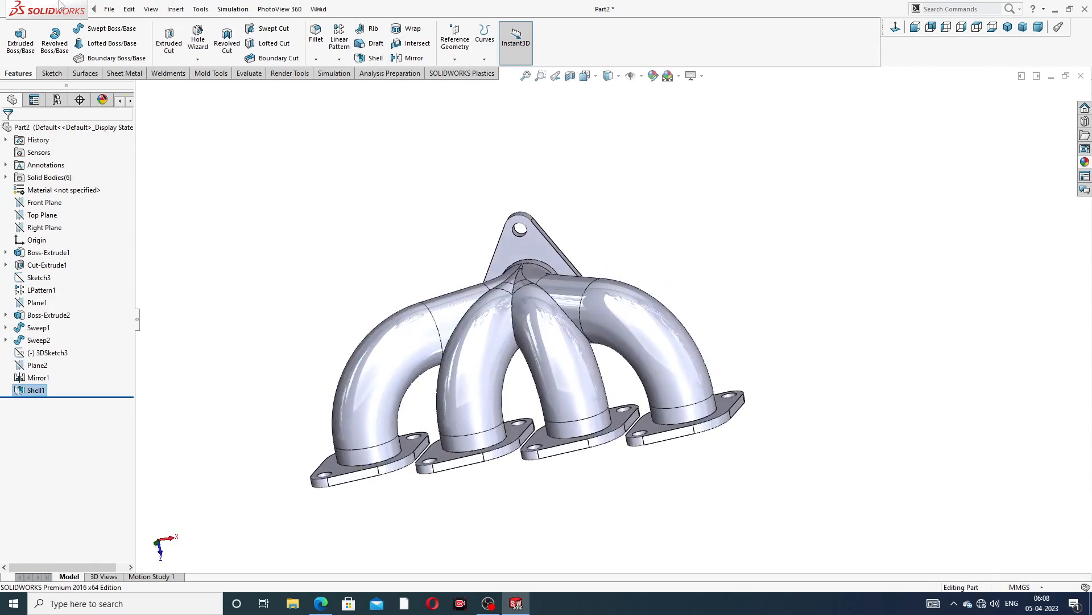
left_click(108, 9)
left_click(175, 9)
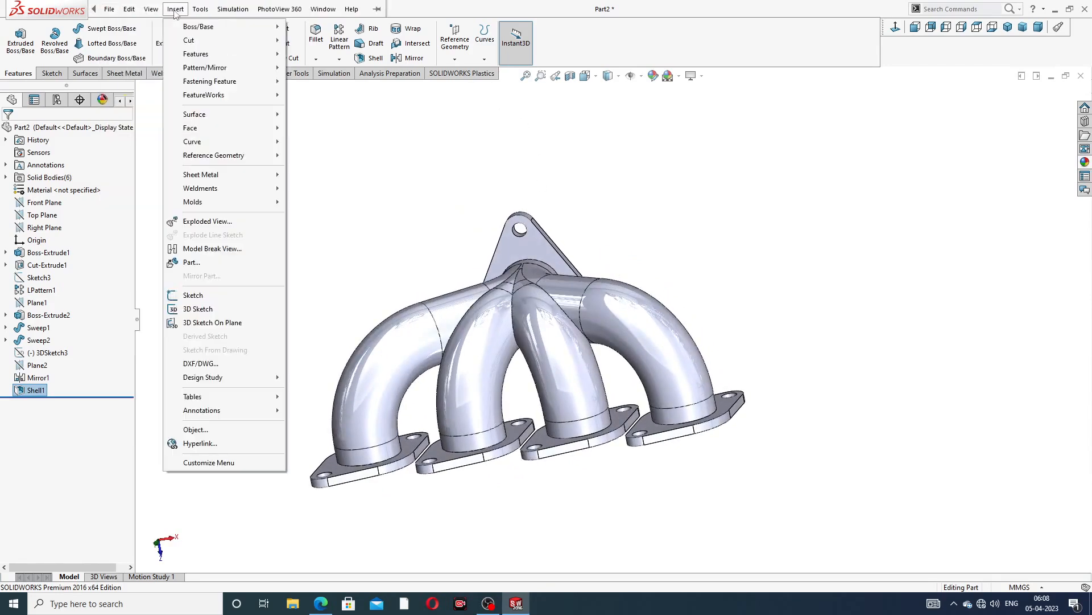
mouse_move(198, 57)
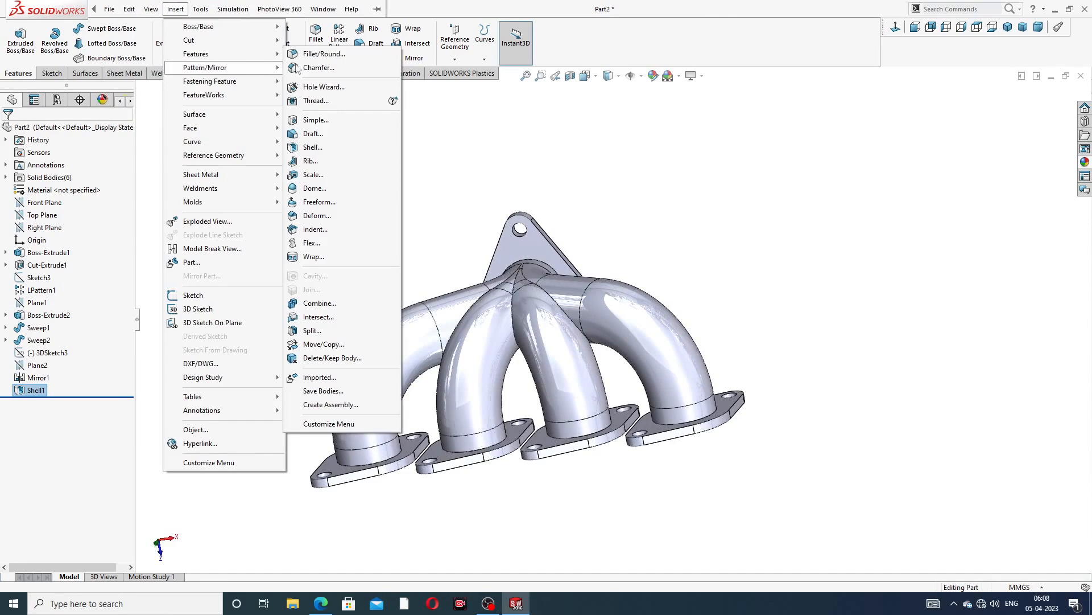
left_click(324, 303)
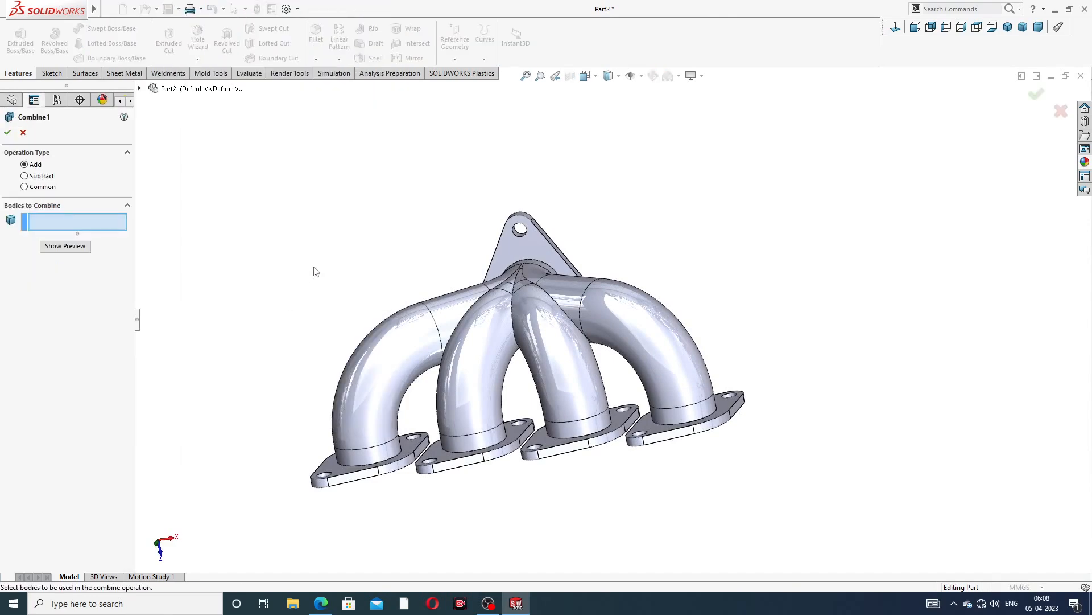
middle_click_drag(473, 312, 520, 315)
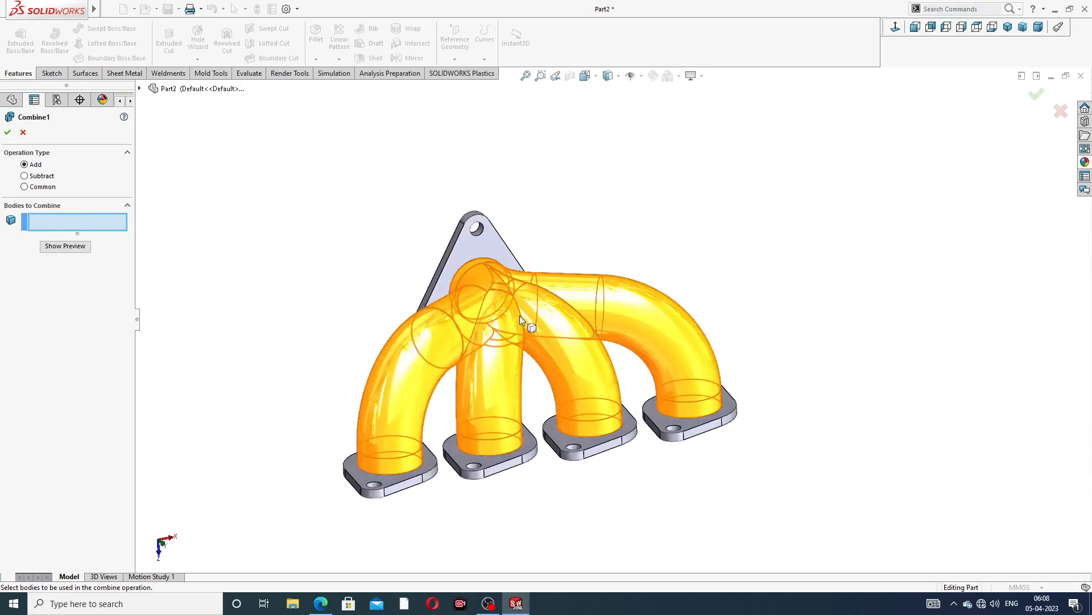
left_click(517, 304)
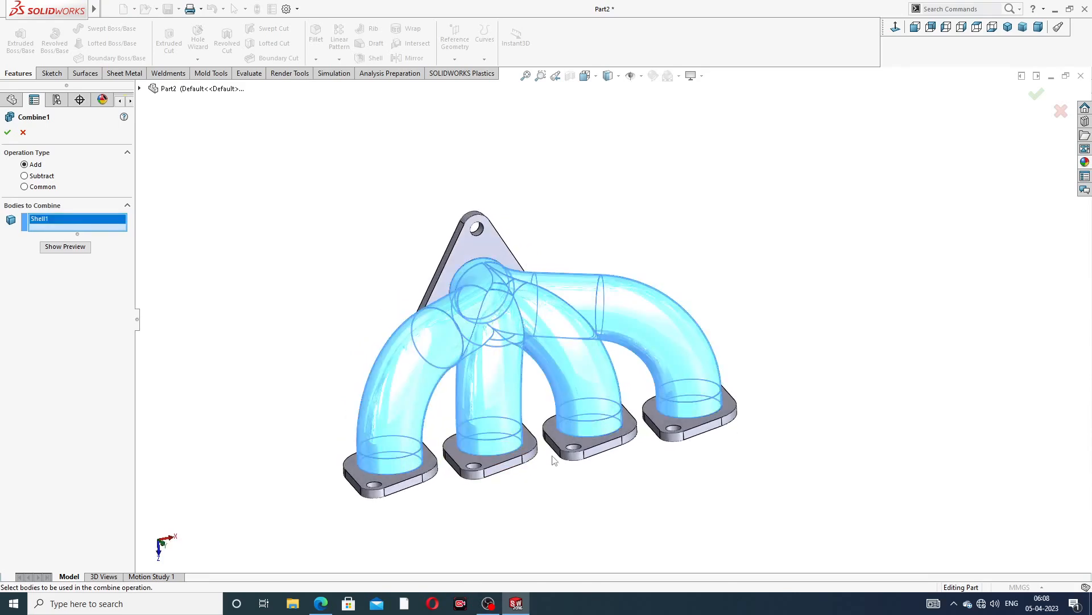
middle_click_drag(551, 455, 531, 530)
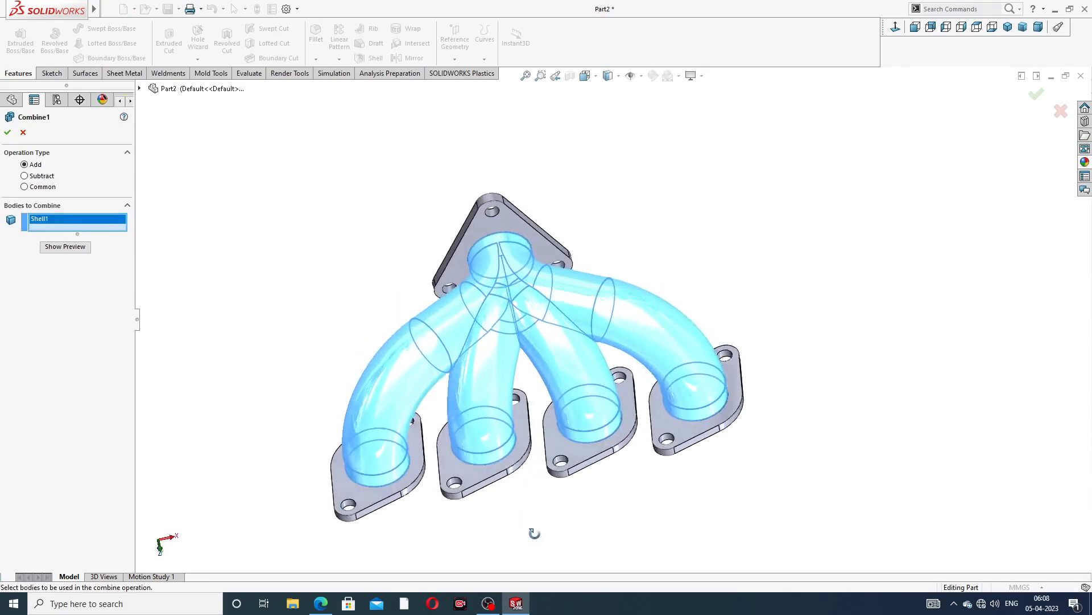
left_click(367, 497)
left_click(508, 480)
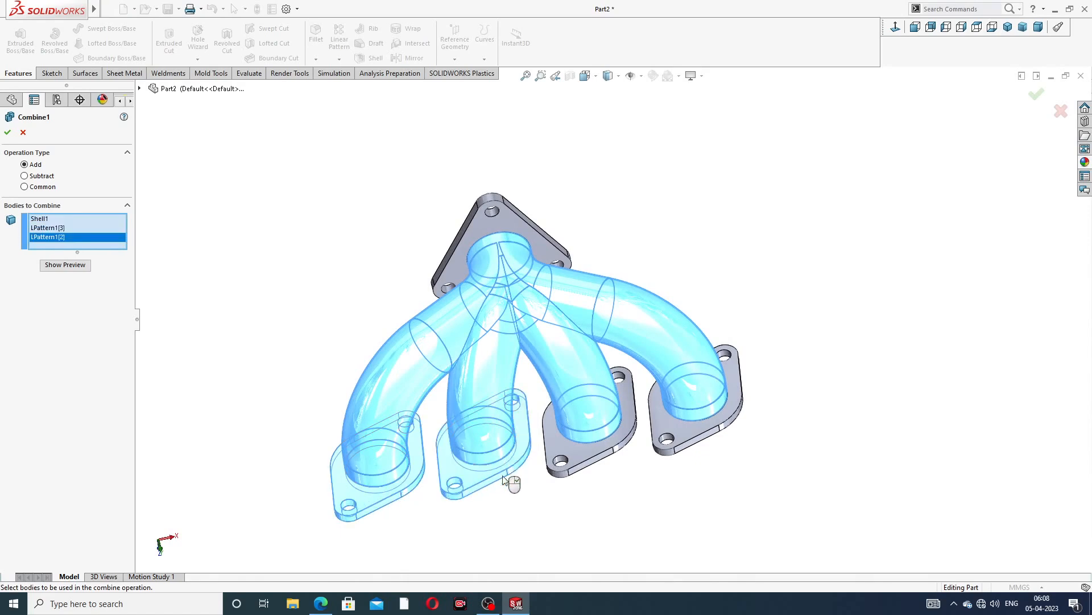
left_click(577, 454)
left_click(681, 438)
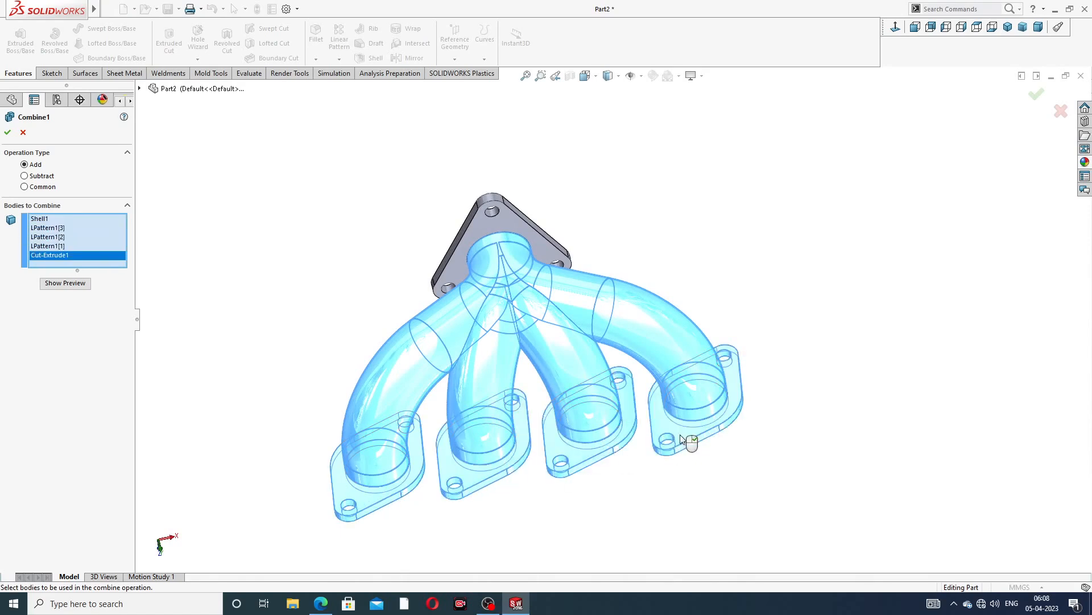
left_click(517, 220)
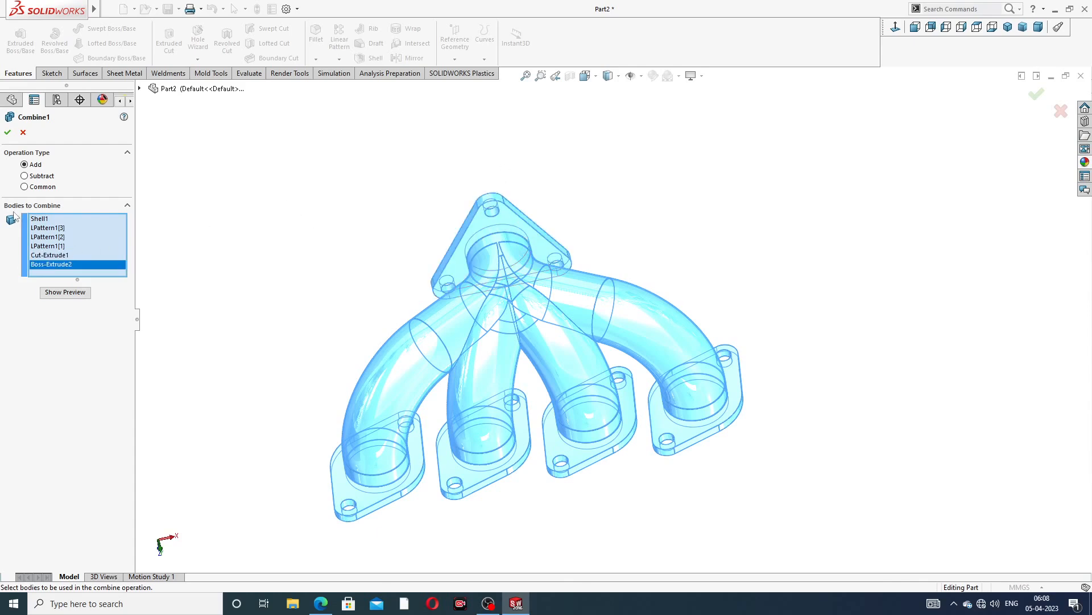
left_click(7, 133)
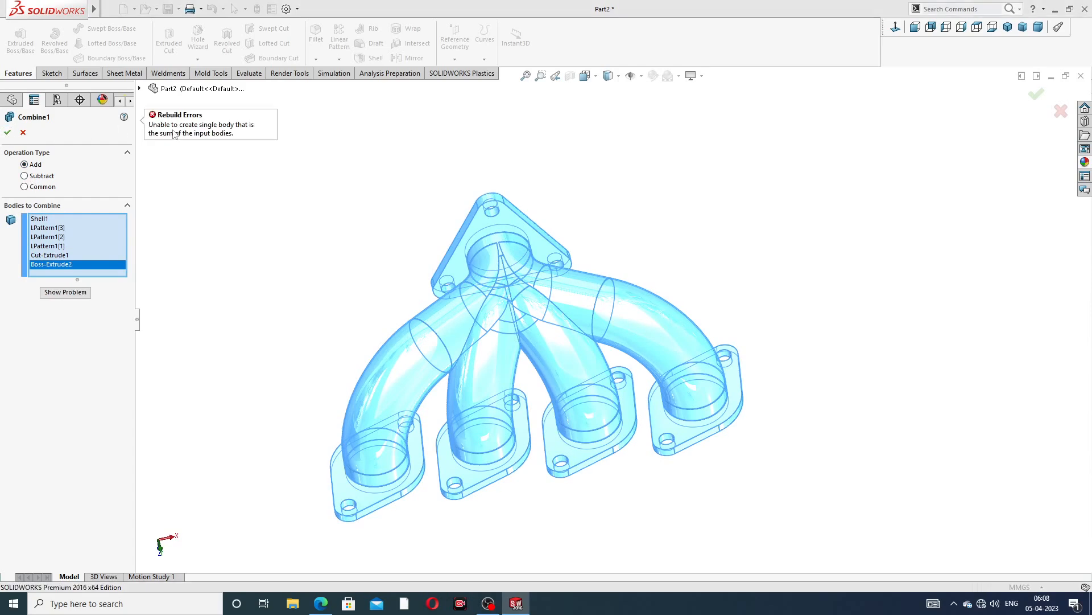
left_click(24, 133)
Apply the polished nickel appearance to the manifold
middle_click_drag(642, 219, 619, 190)
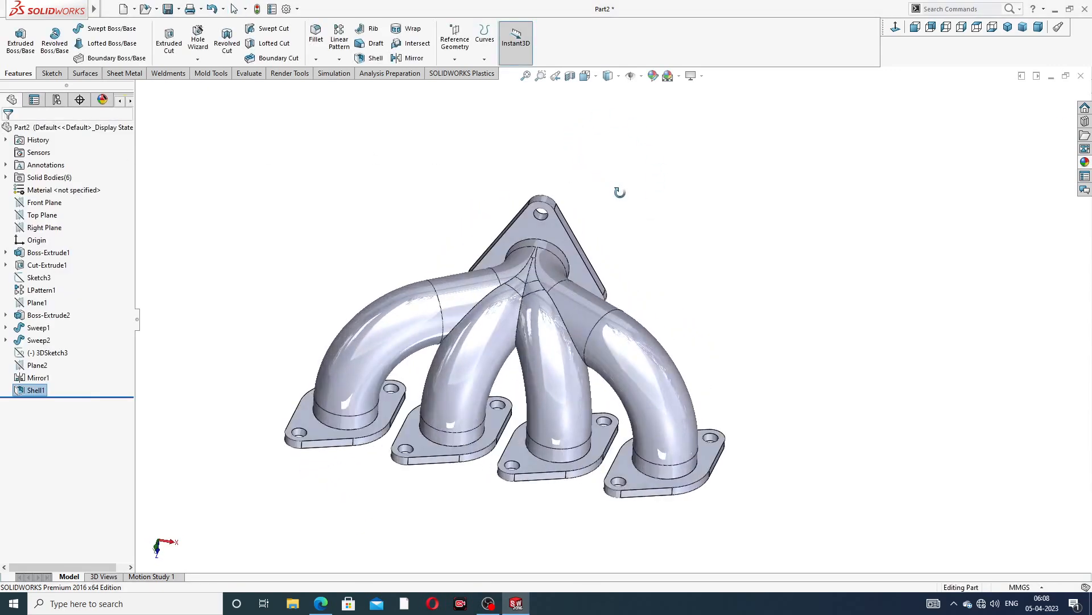
left_click(1085, 163)
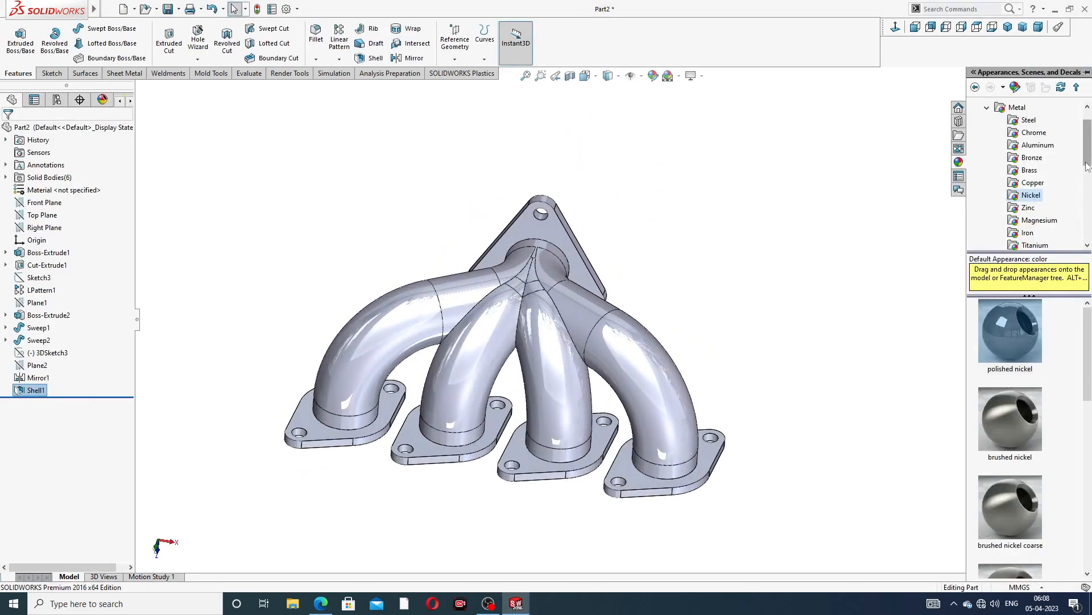
left_click(1015, 322)
double_click(1015, 322)
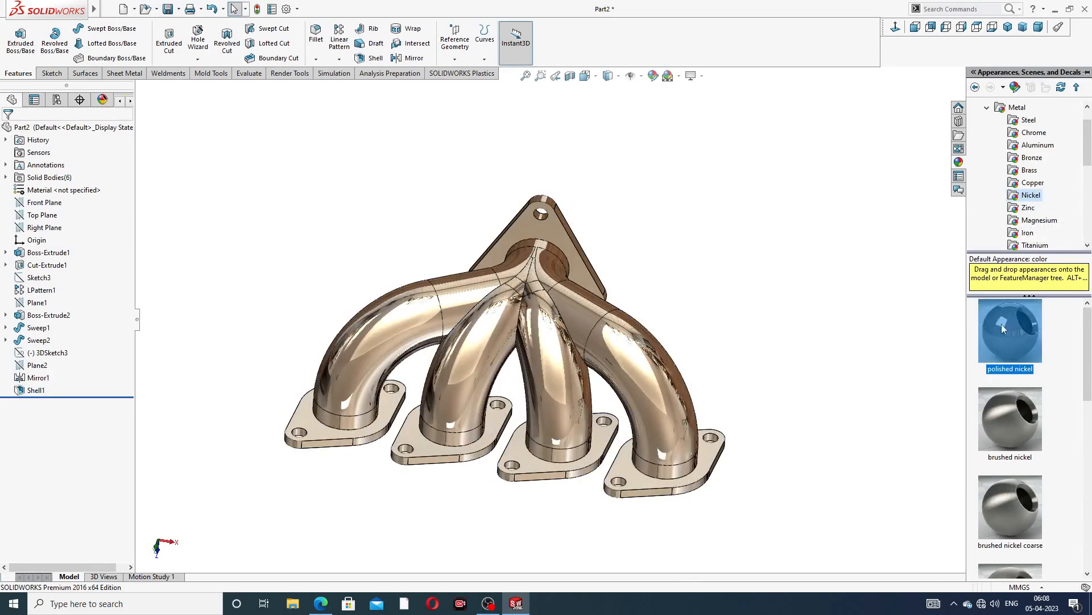
middle_click_drag(625, 272, 634, 303)
scroll(516, 312, "down", 1)
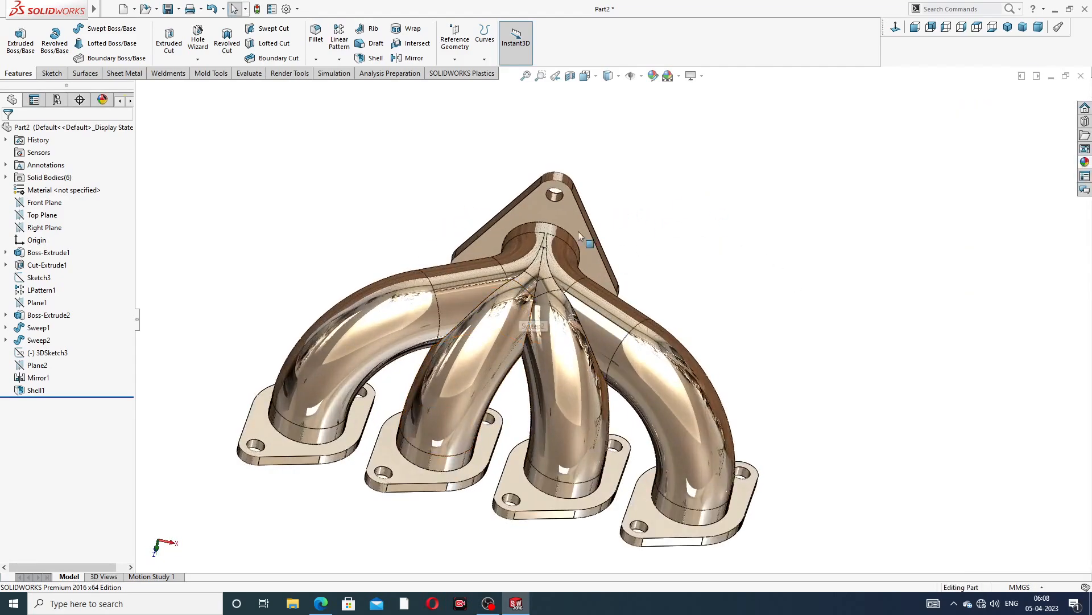
Switch to the browser showing the Exhaust Manifold Design PDF drawing
left_click(321, 603)
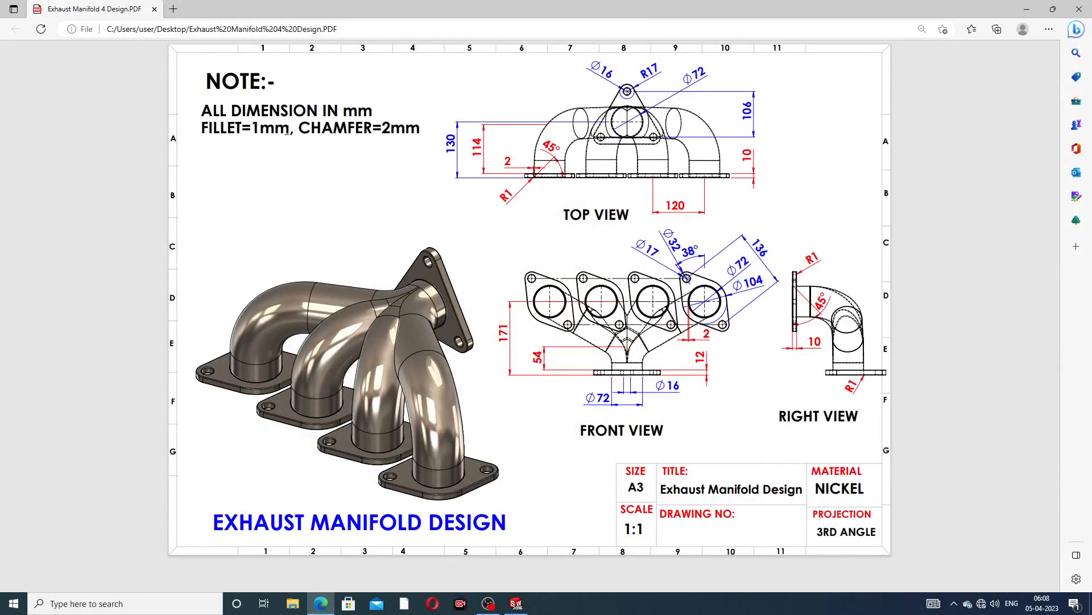
Return to SOLIDWORKS and chamfer the triangular flange's bore edge 2 mm at 45 degrees
left_click(324, 603)
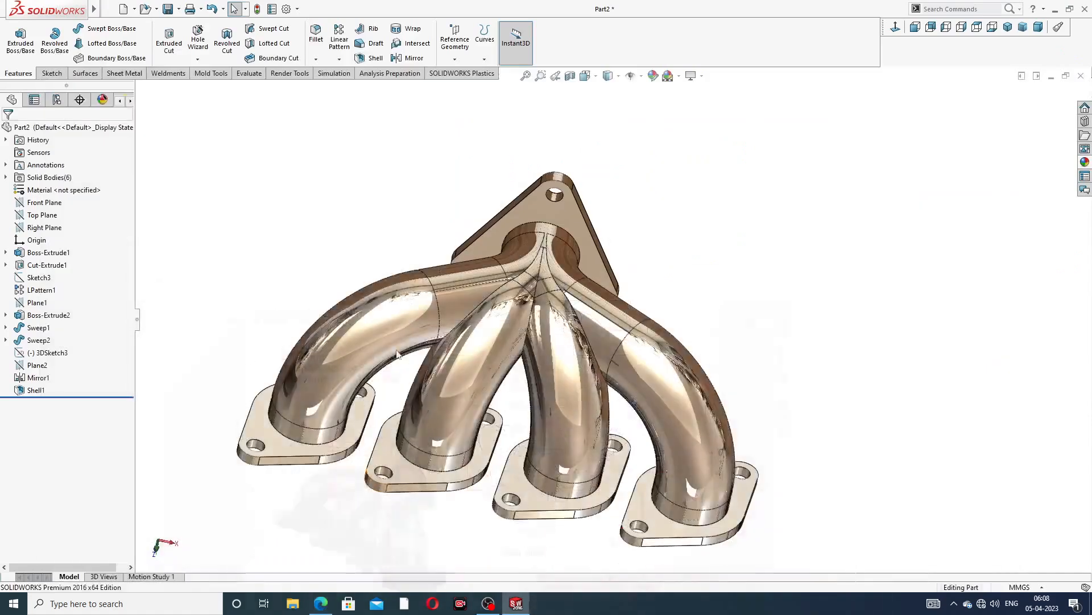
left_click(315, 59)
left_click(334, 85)
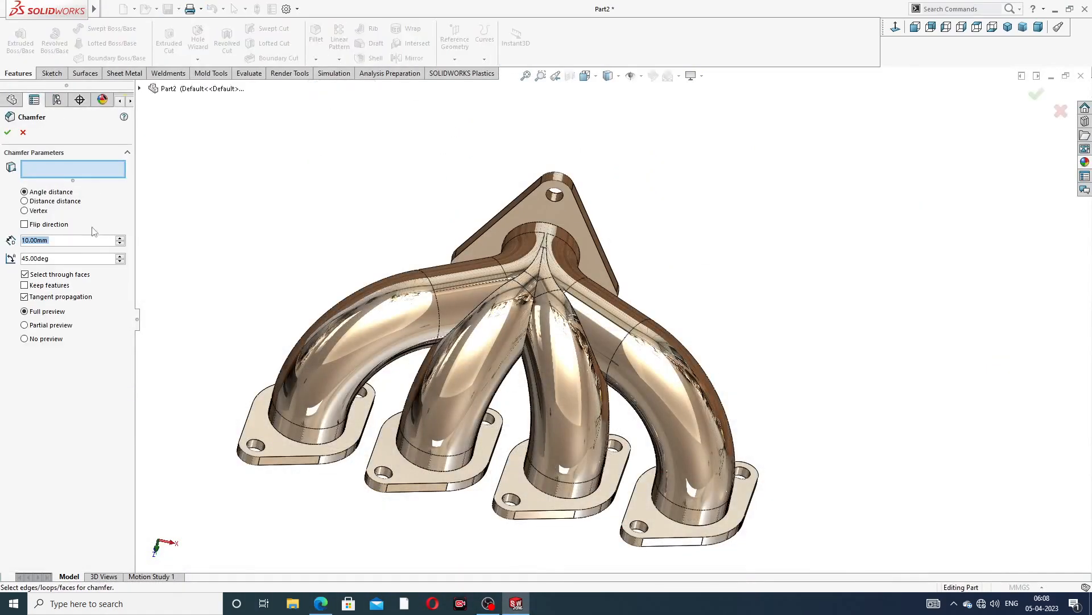
type("2")
key("Return")
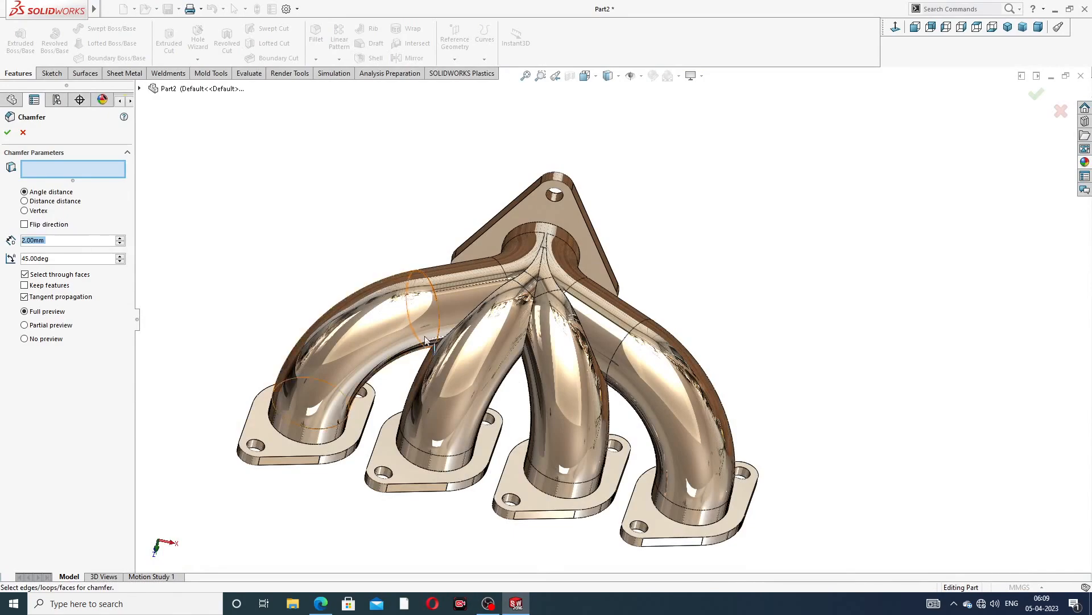
middle_click_drag(441, 342, 569, 304)
scroll(508, 272, "down", 4)
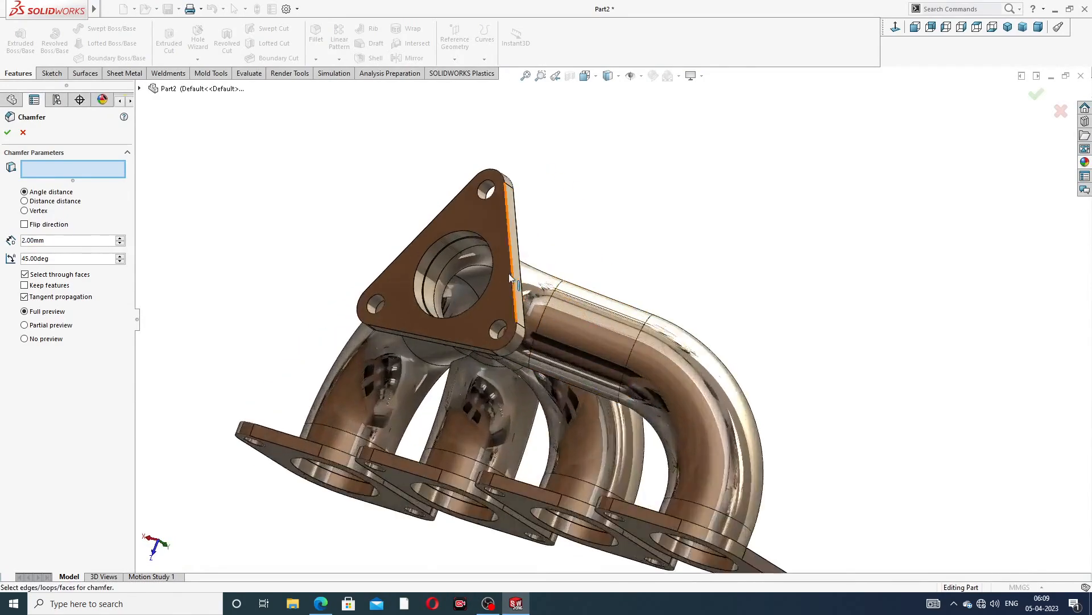
left_click(454, 206)
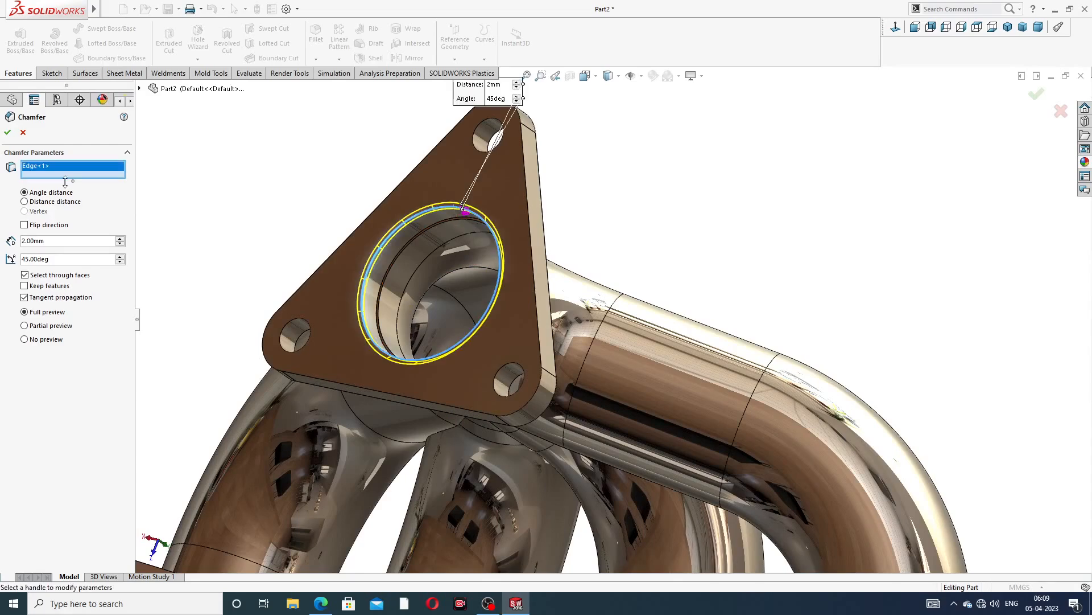
key("Return")
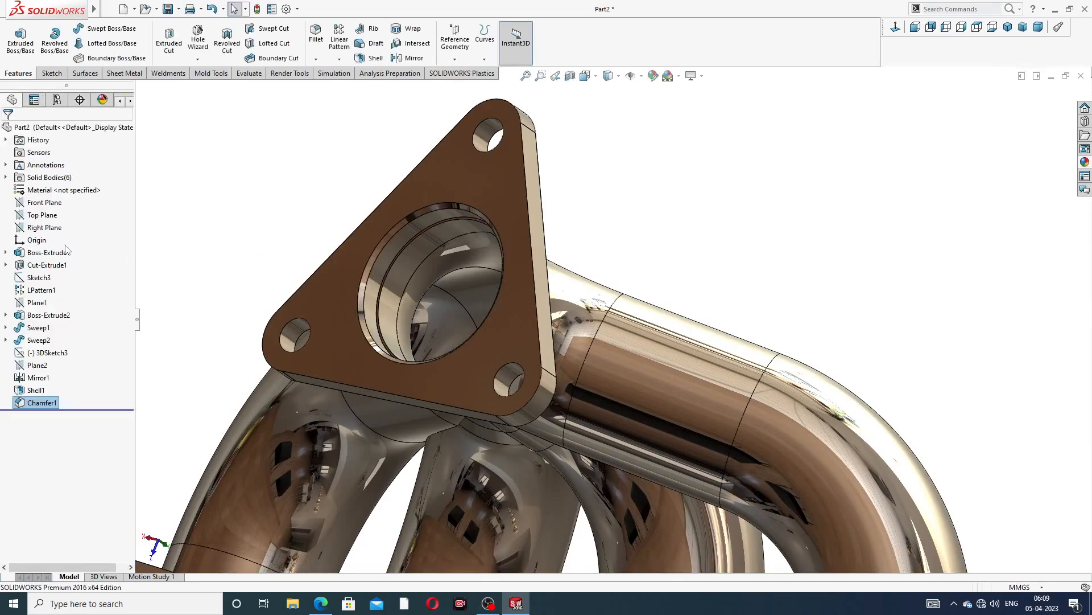
Chamfer the first rectangular flange's bore edge 2 mm at 45 degrees
left_click(316, 59)
left_click(325, 85)
key("f")
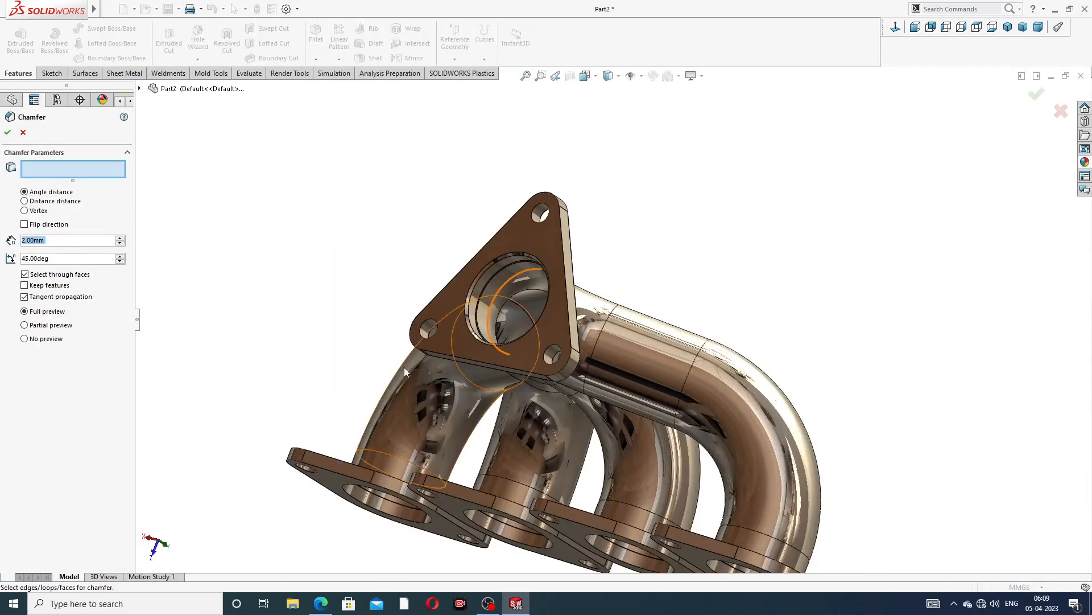
middle_click_drag(404, 367, 409, 256)
scroll(427, 364, "up", 3)
scroll(504, 475, "down", 6)
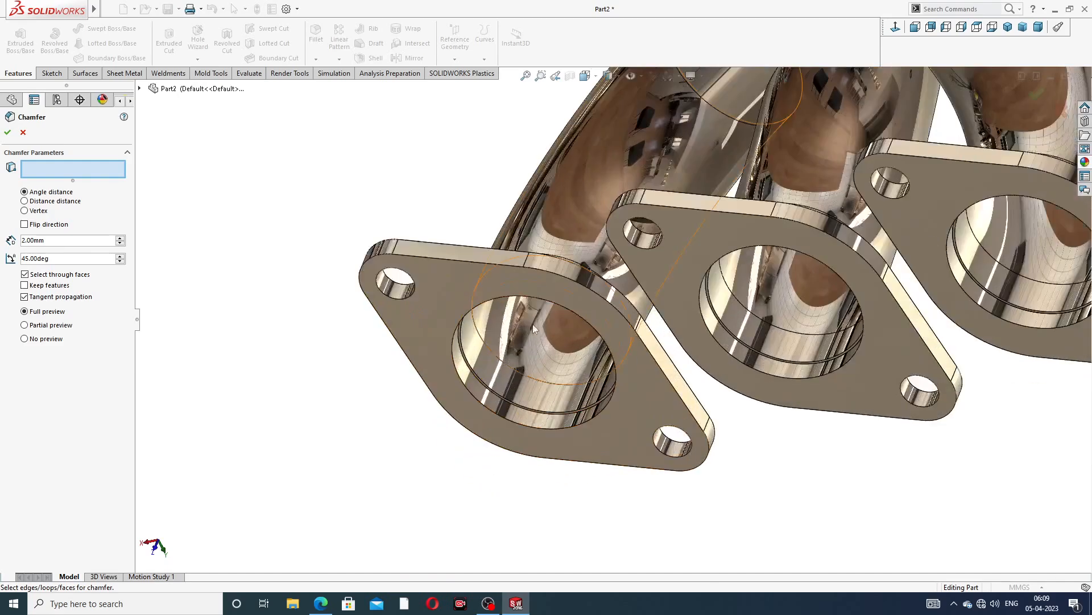
left_click(520, 298)
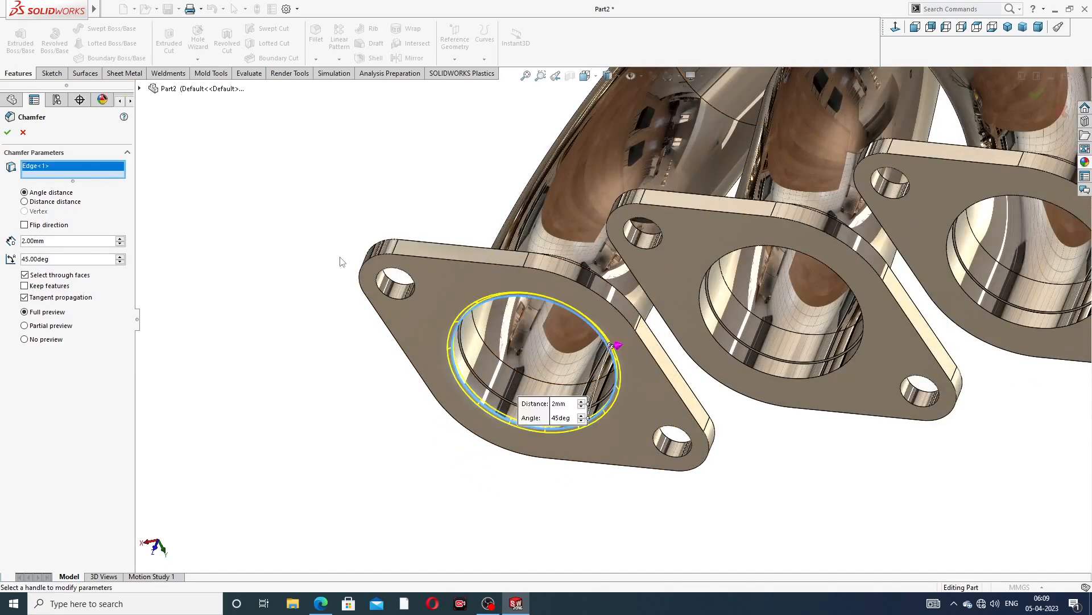
left_click(7, 132)
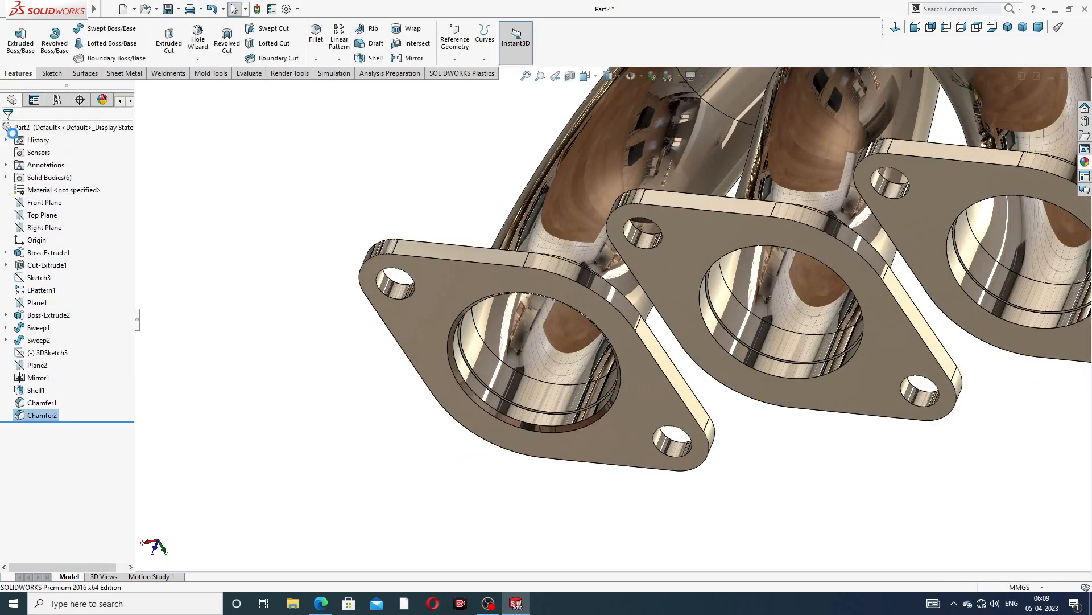
Chamfer the second rectangular flange's bore edge 2 mm at 45 degrees
left_click(317, 59)
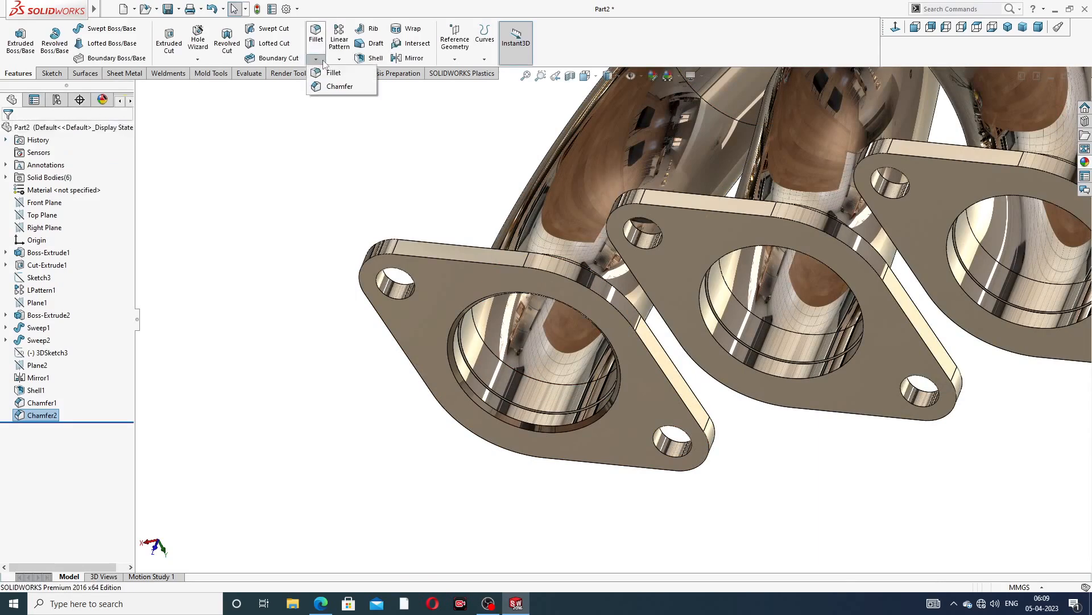
left_click(341, 85)
left_click(743, 248)
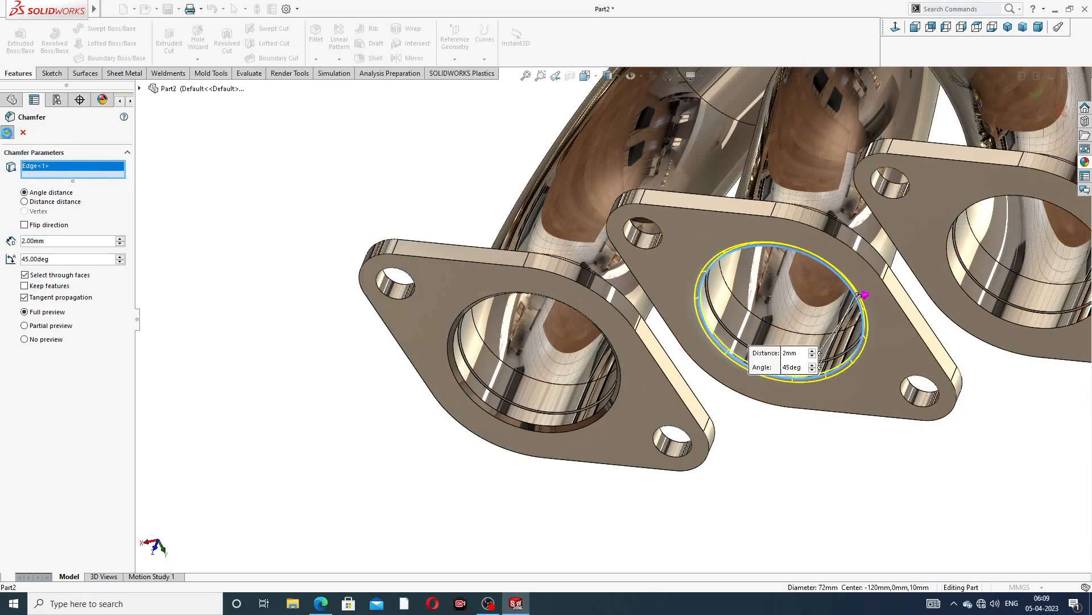
key("Return")
Chamfer the third rectangular flange's bore edge 2 mm at 45 degrees, replacing a mistakenly picked flange face
left_click(316, 59)
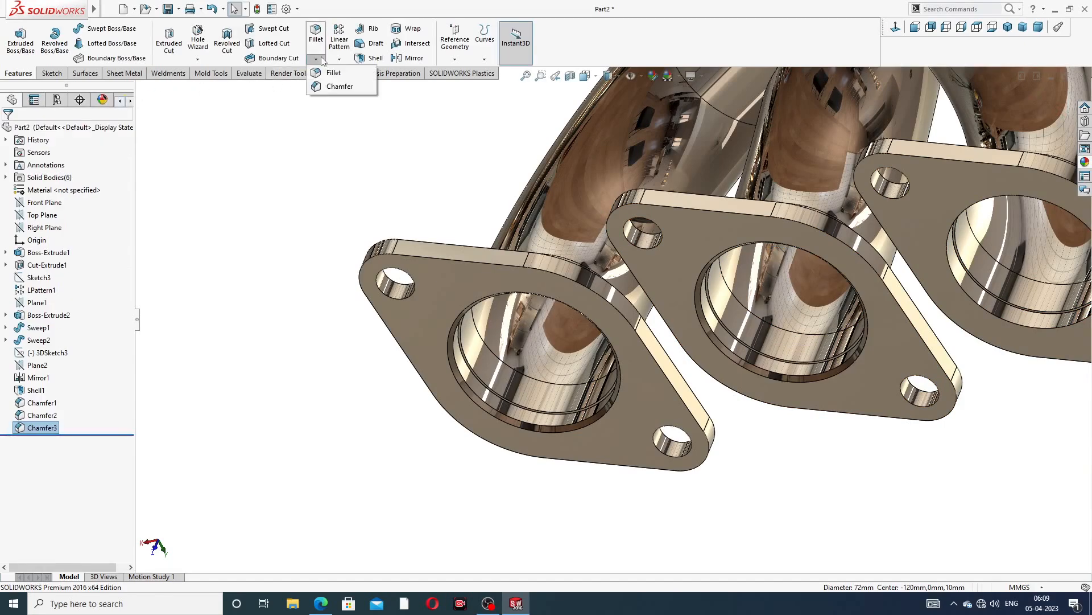
left_click(340, 86)
scroll(906, 272, "up", 4)
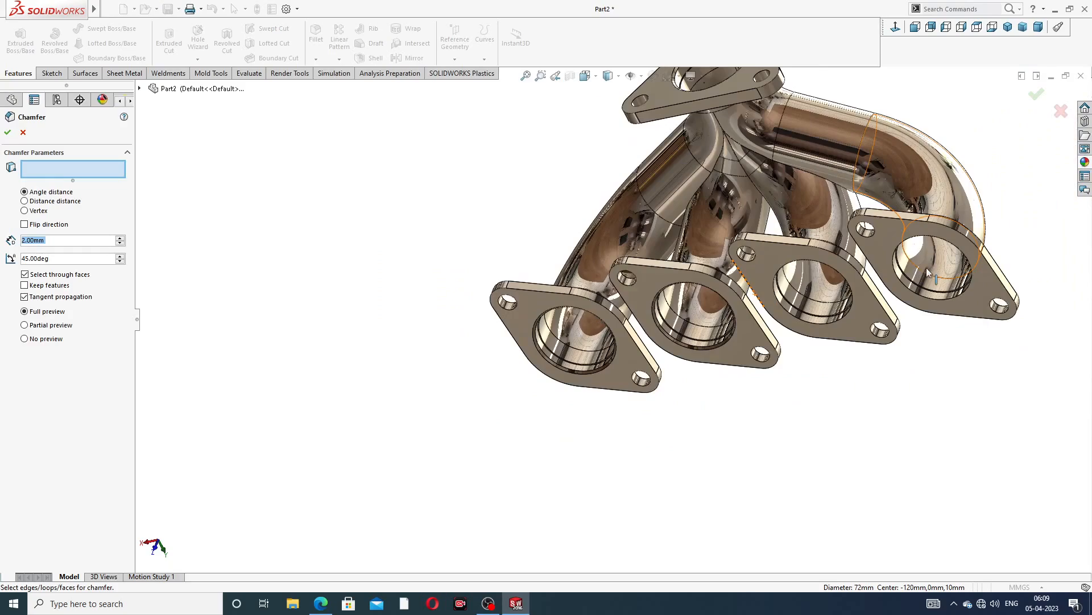
scroll(926, 267, "down", 8)
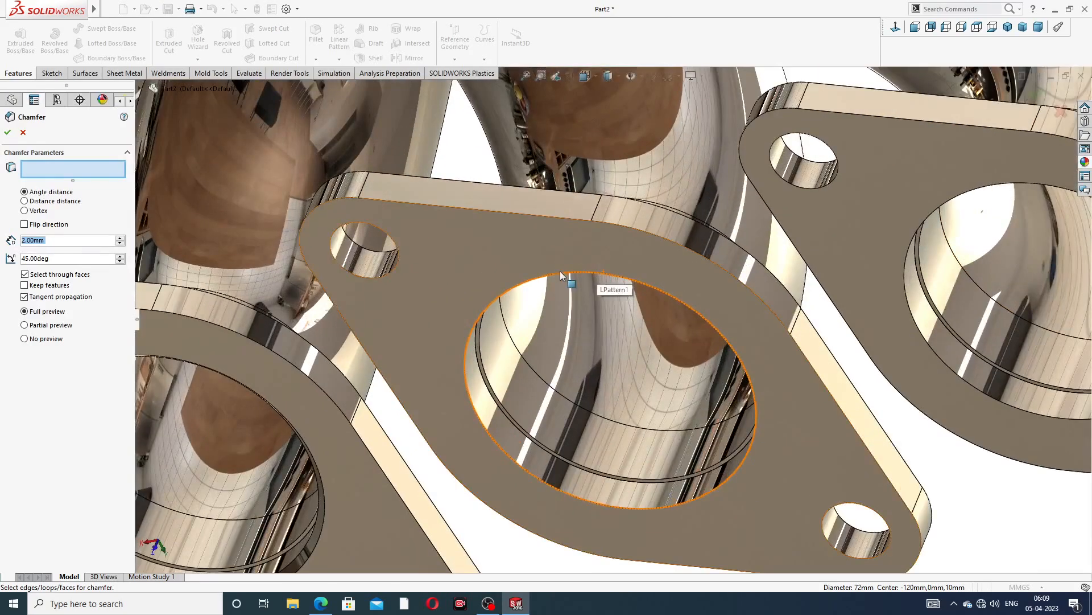
left_click(560, 271)
scroll(581, 242, "up", 2)
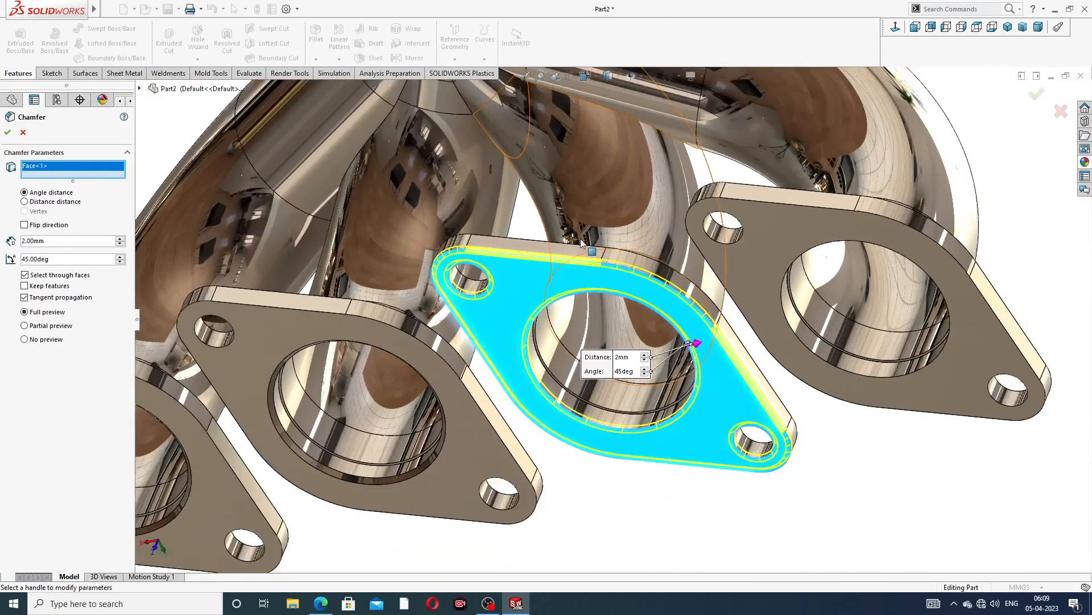
scroll(581, 242, "up", 2)
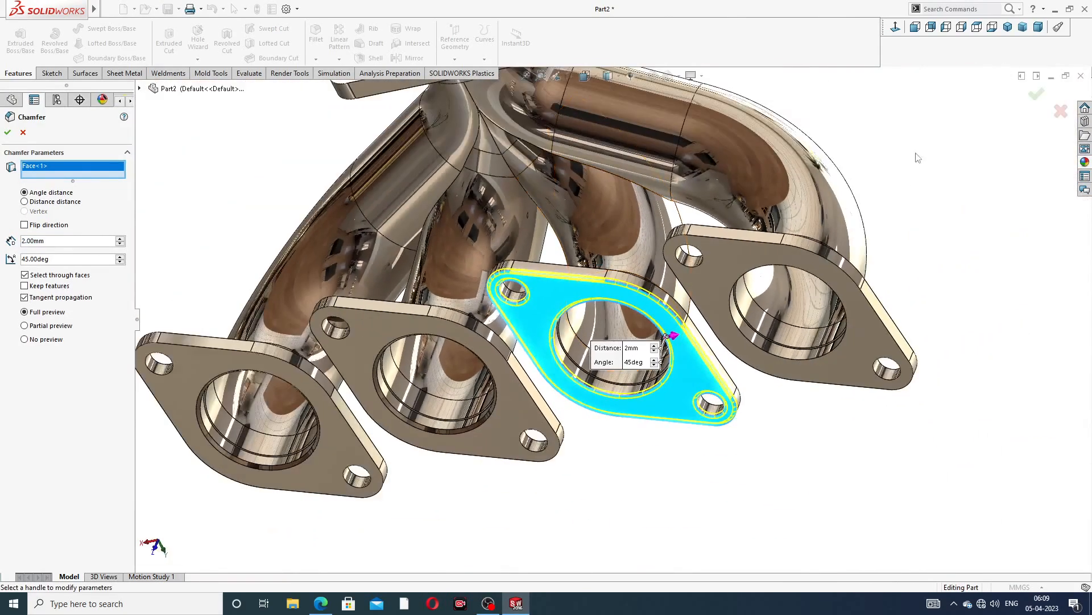
right_click(92, 170)
left_click(130, 180)
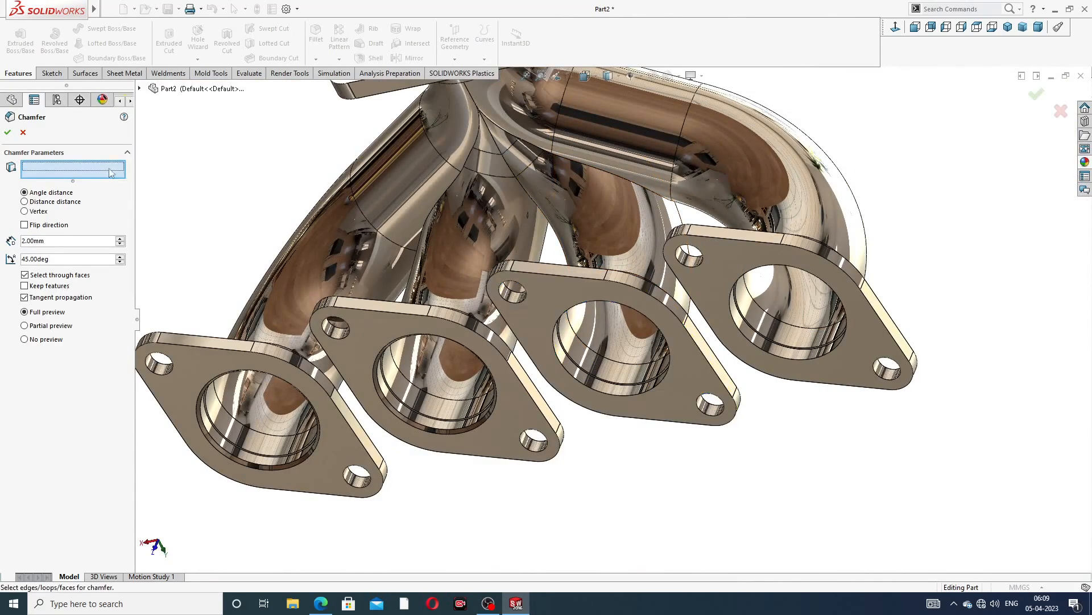
scroll(564, 269, "down", 3)
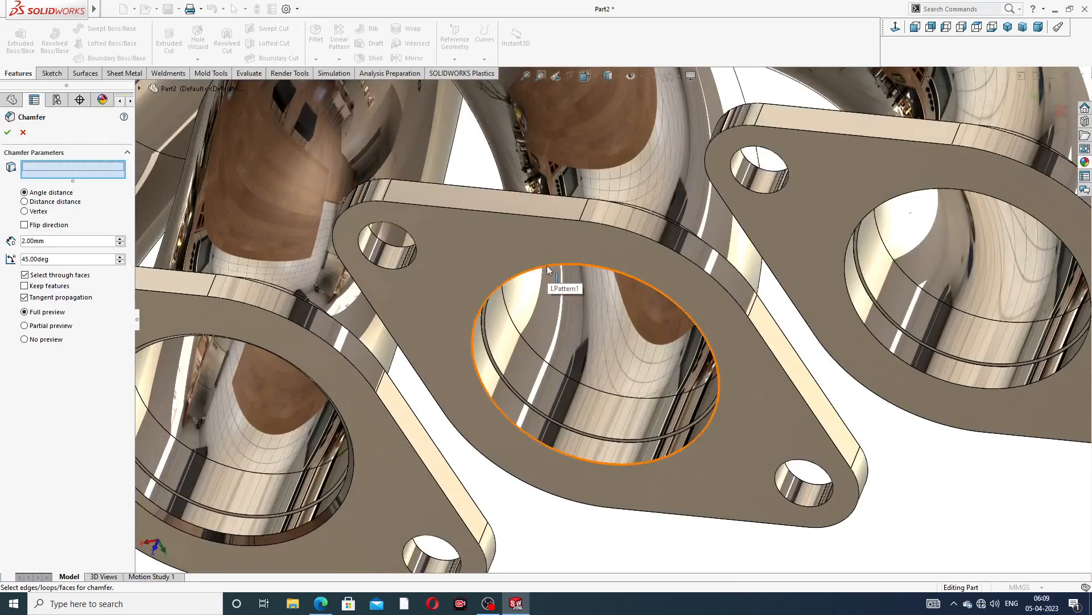
left_click(549, 269)
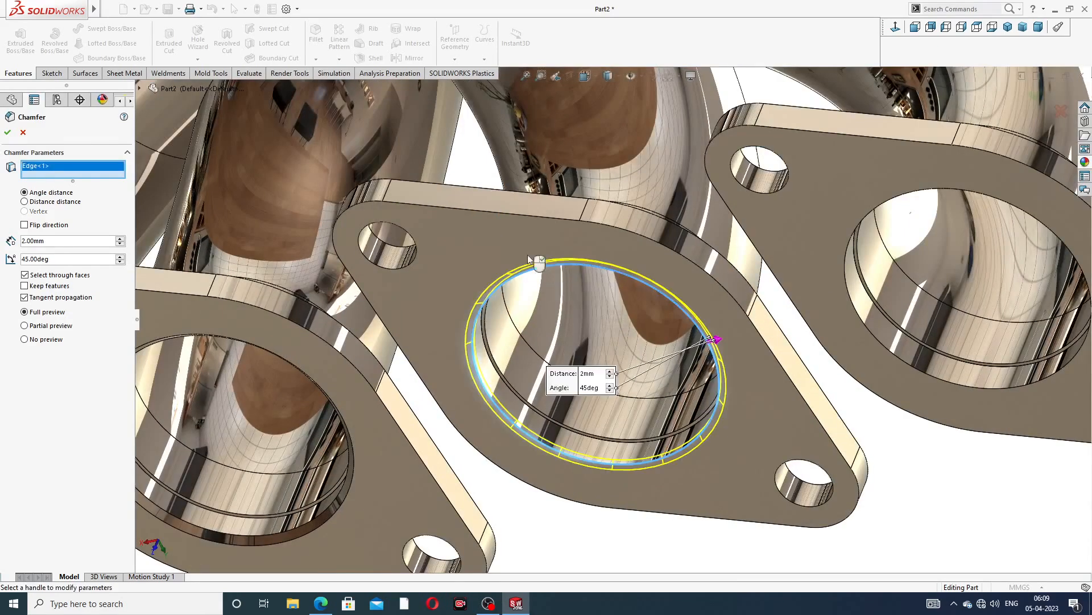
left_click(8, 135)
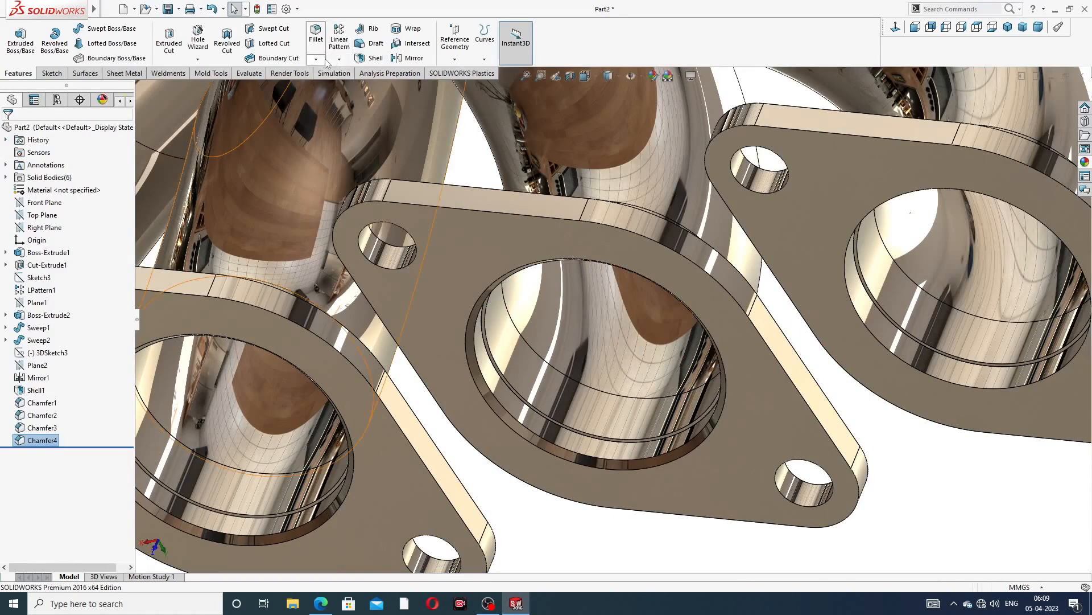
Chamfer the fourth rectangular flange's bore edge 2 mm at 45 degrees
left_click(316, 59)
left_click(345, 85)
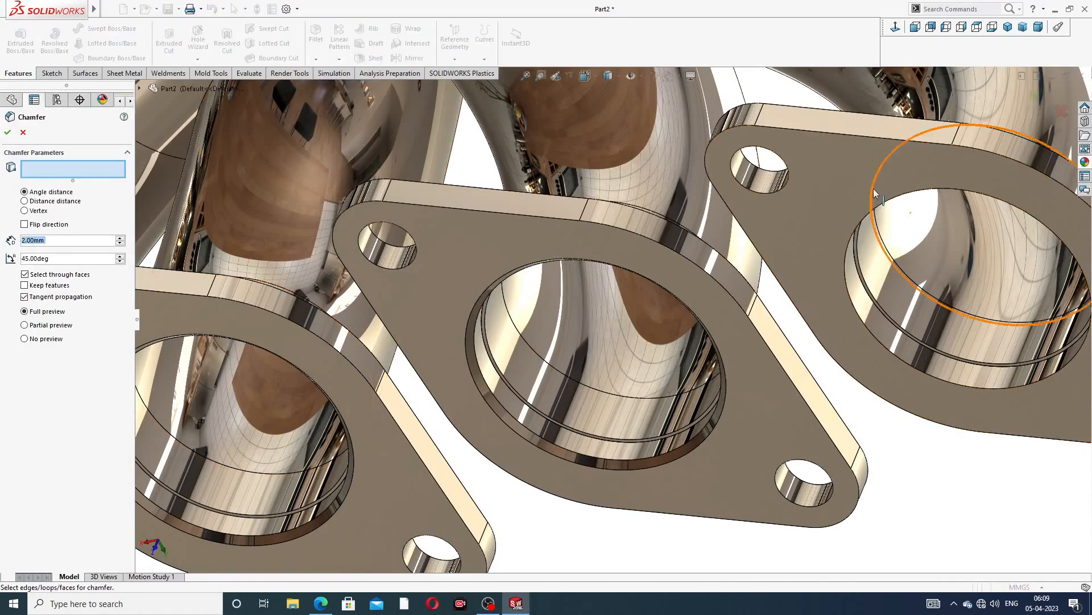
scroll(874, 193, "down", 2)
left_click(899, 202)
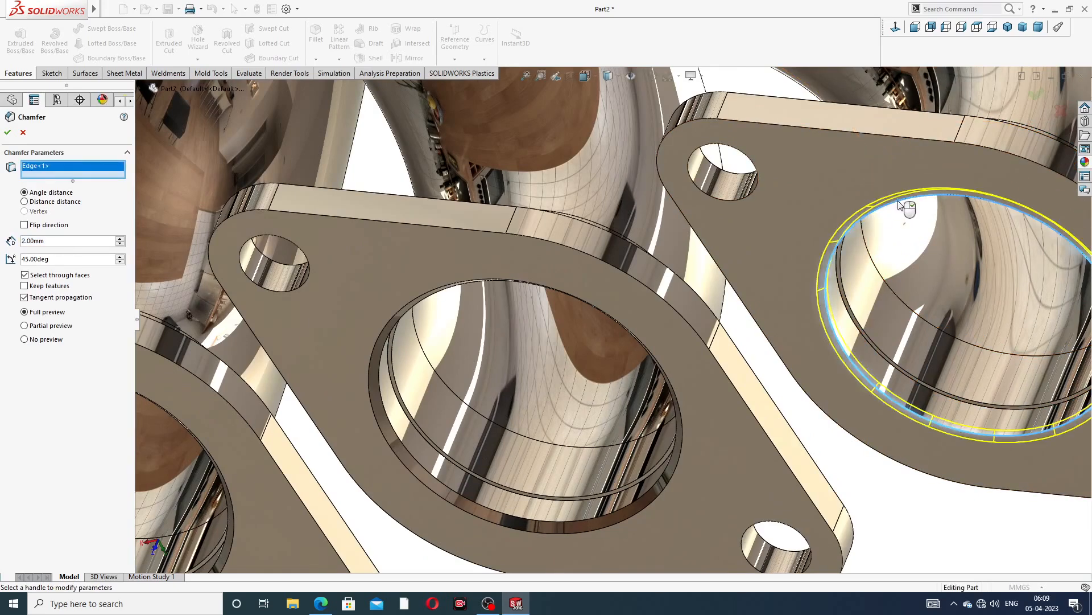
scroll(609, 308, "up", 2)
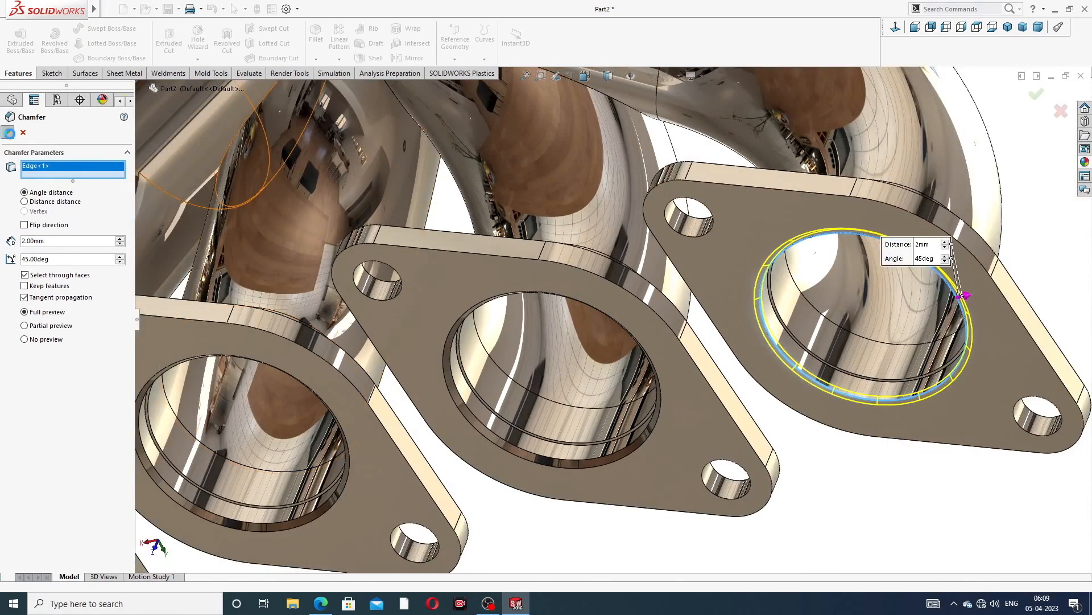
left_click(7, 132)
Apply a 1 mm fillet to the triangular flange's face edges
scroll(465, 189, "up", 4)
scroll(455, 177, "up", 1)
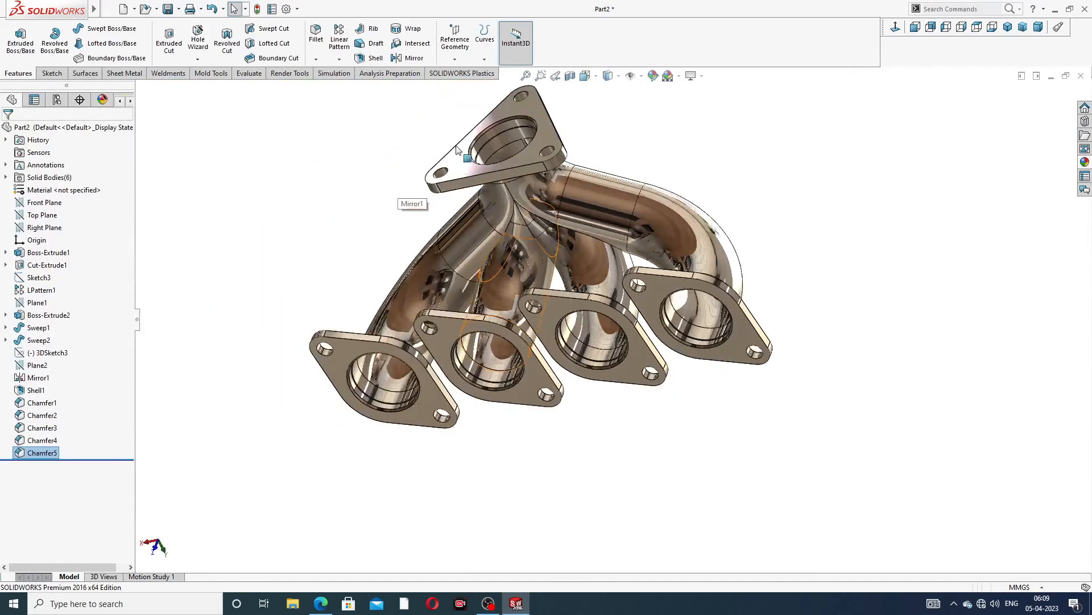
middle_click_drag(447, 85, 433, 117)
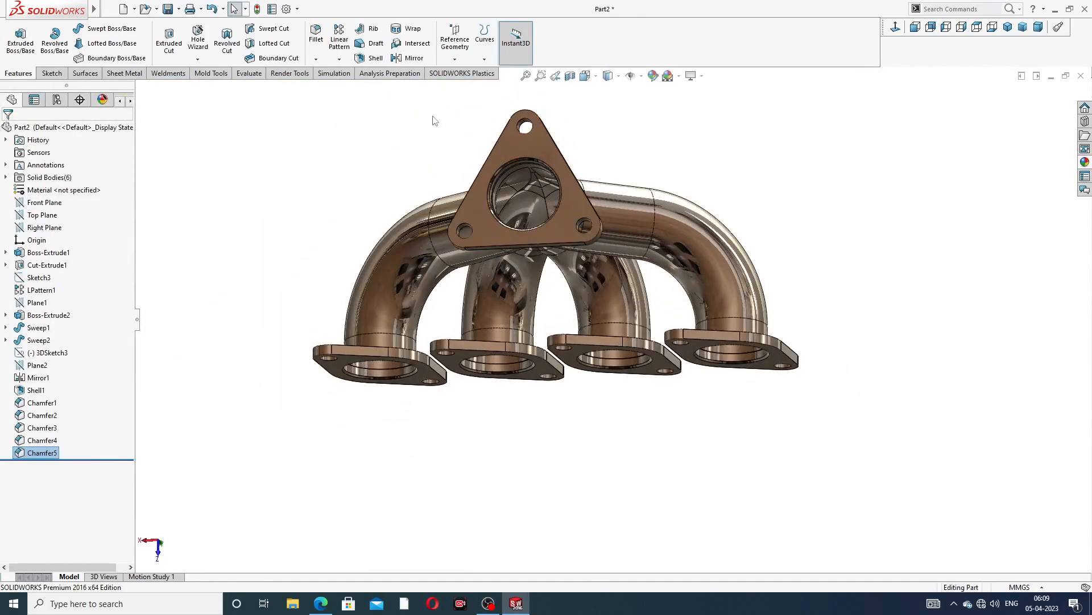
left_click(315, 59)
left_click(332, 69)
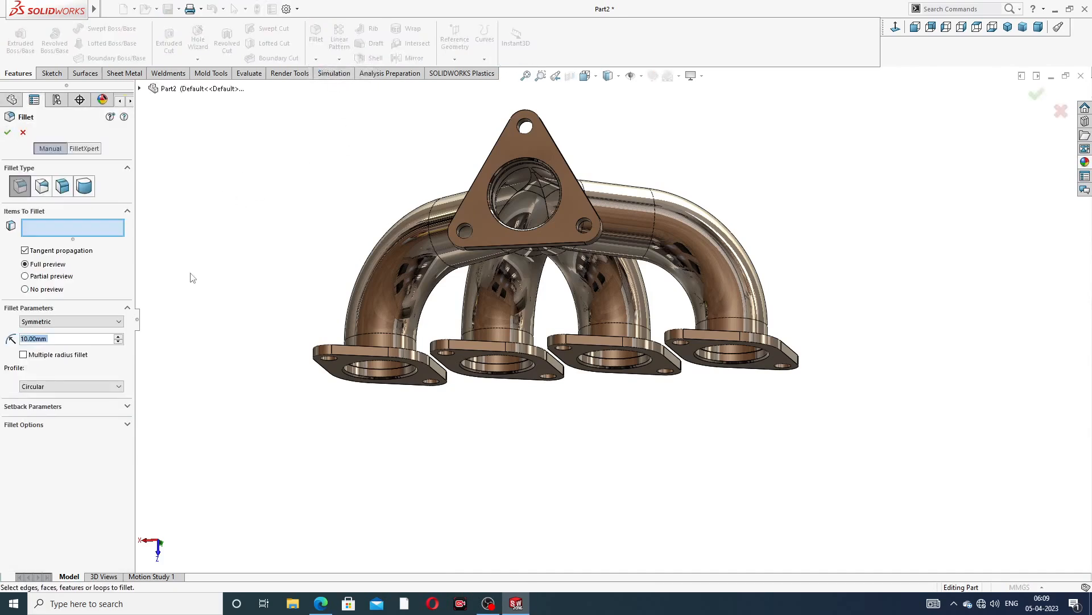
type("1")
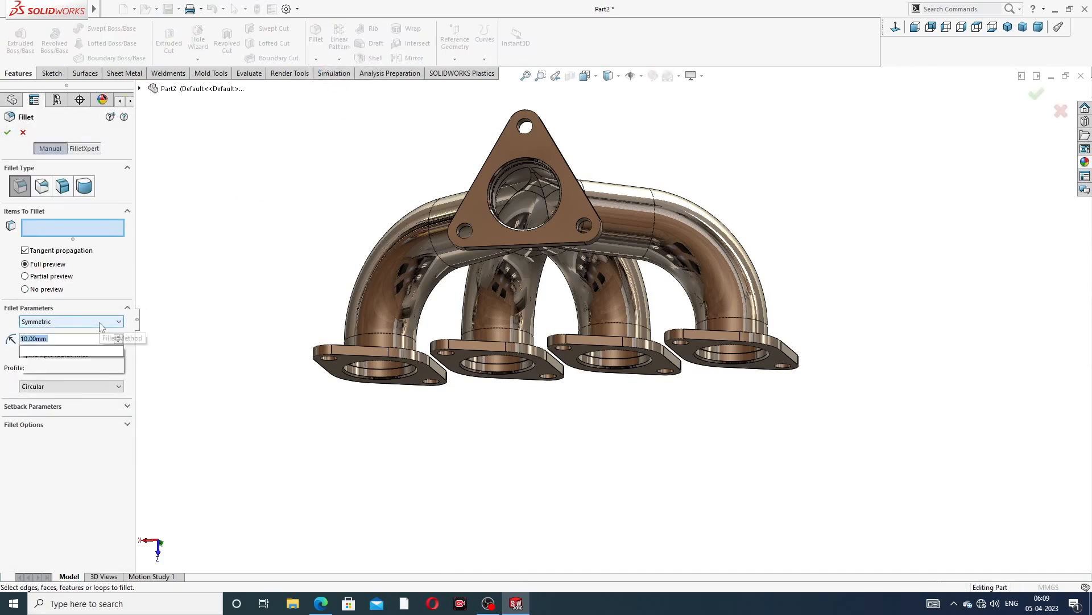
key("Return")
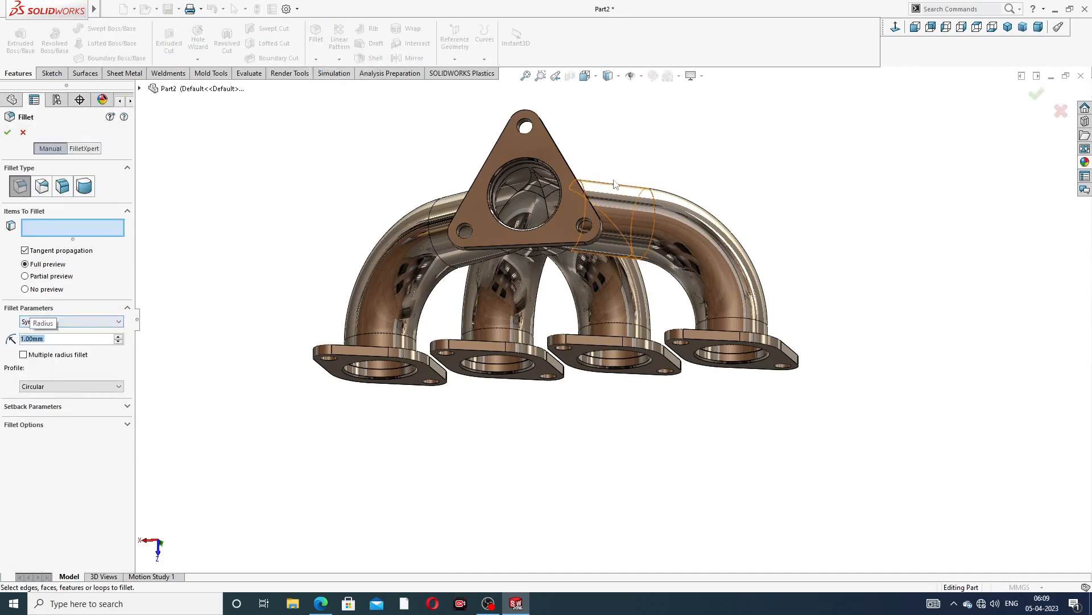
left_click(512, 148)
middle_click_drag(585, 136, 454, 168)
left_click(451, 168)
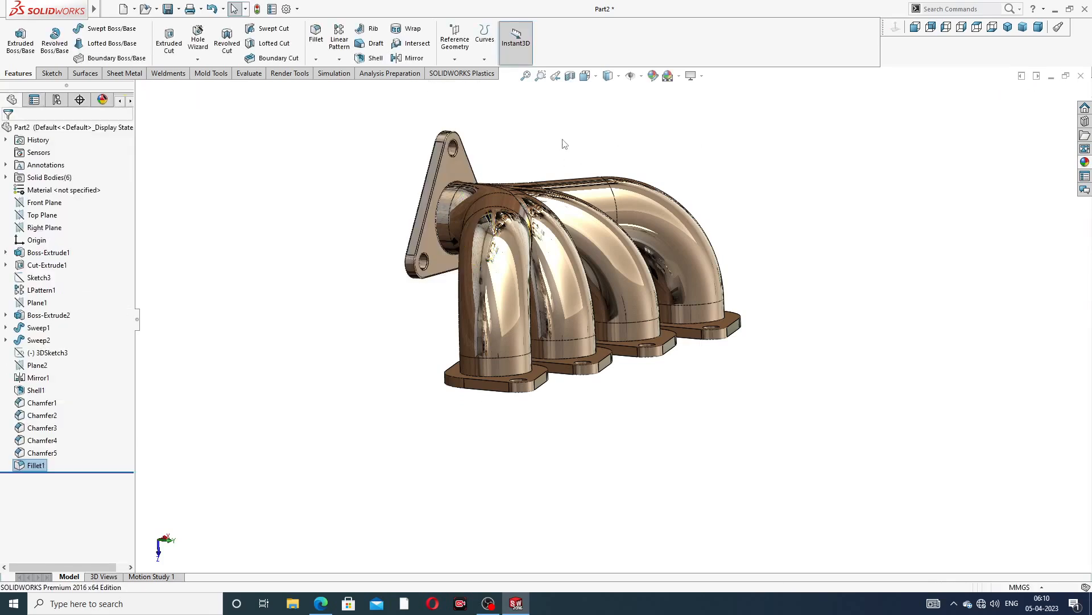
Apply a 1 mm fillet to the top and bottom faces of the end rectangular flange
middle_click_drag(563, 142, 620, 149)
left_click(315, 36)
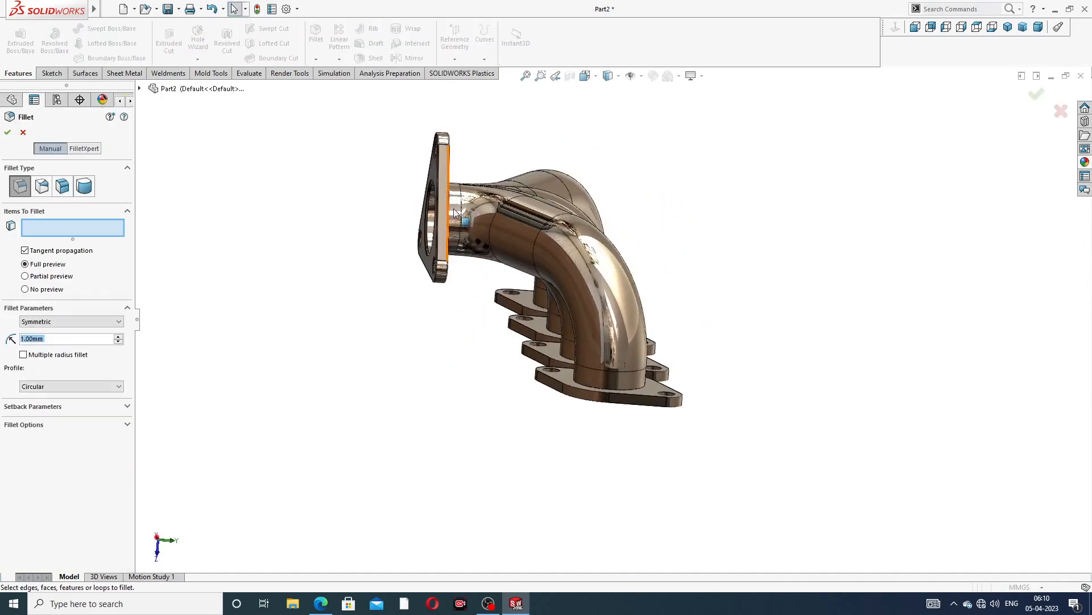
middle_click_drag(598, 329, 370, 427)
left_click(373, 352)
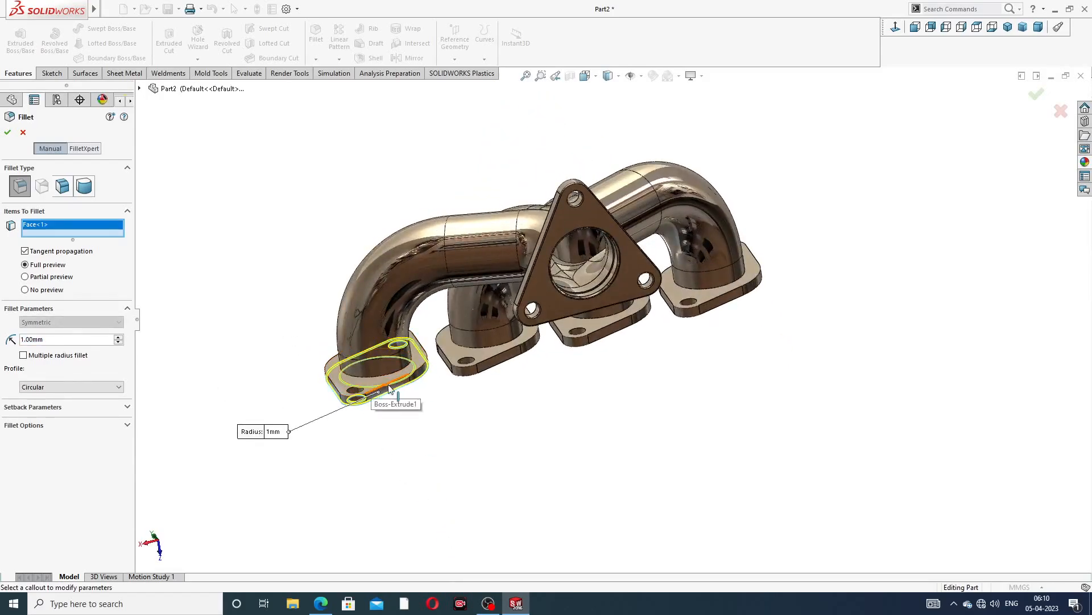
middle_click_drag(371, 381, 409, 450)
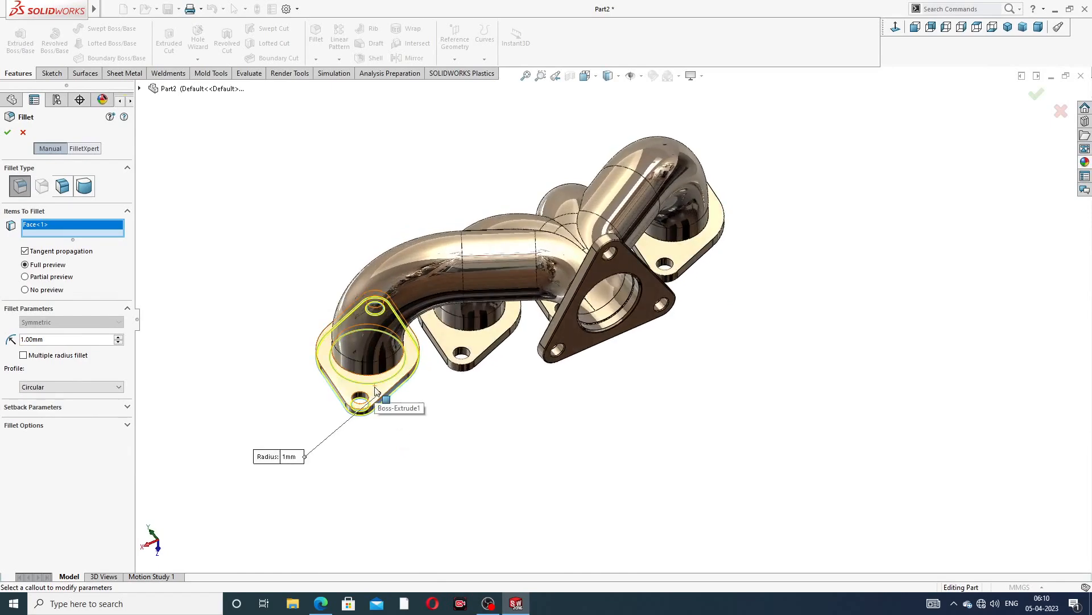
left_click(355, 392)
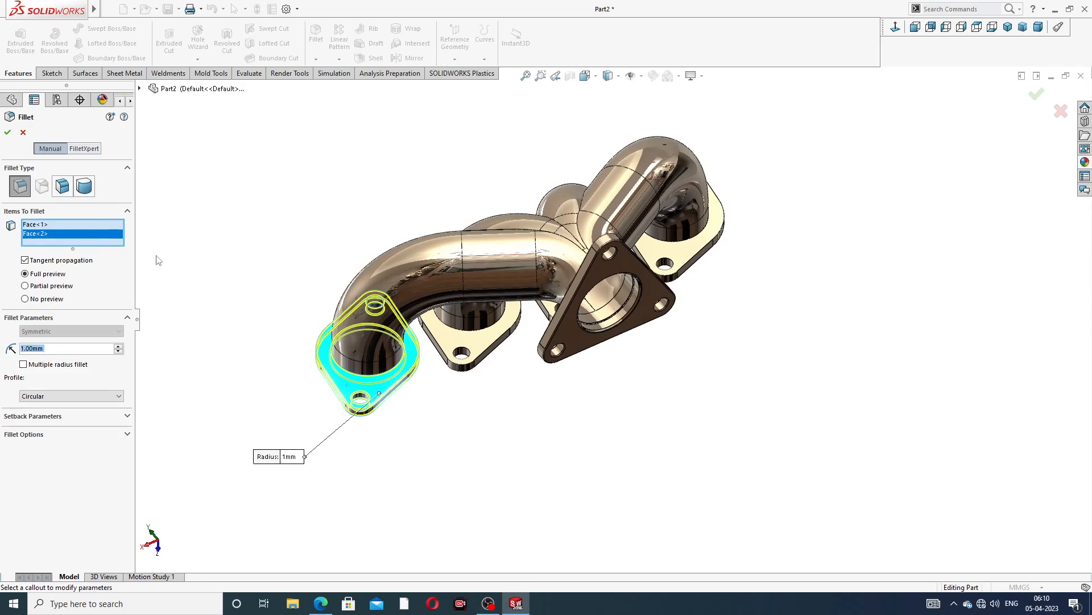
left_click(6, 133)
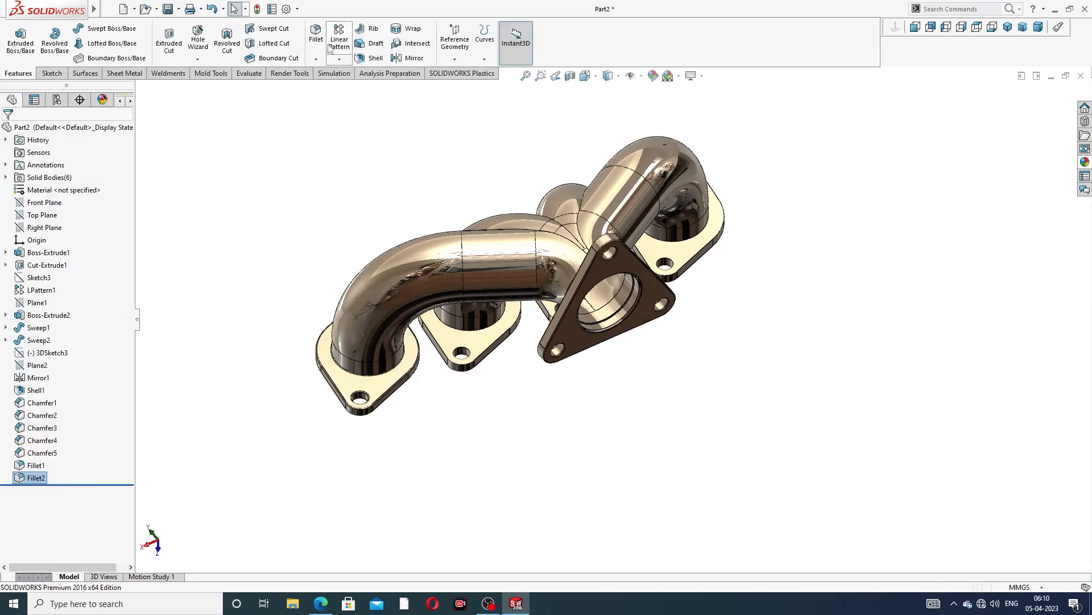
Apply a 1 mm fillet to the top and bottom faces of the next rectangular flange
left_click(316, 35)
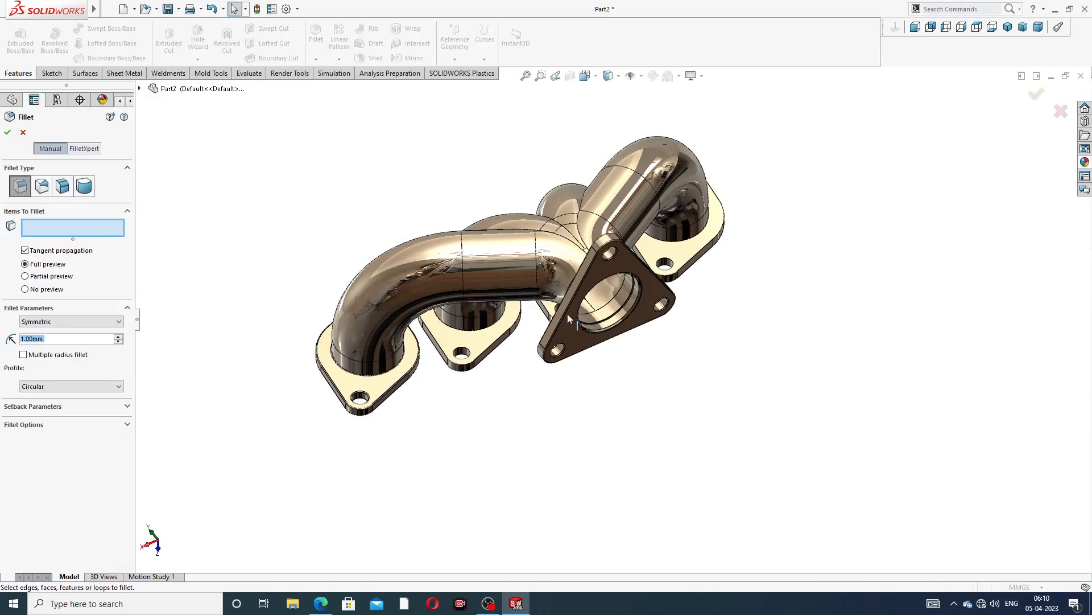
left_click(485, 344)
middle_click_drag(519, 360, 495, 171)
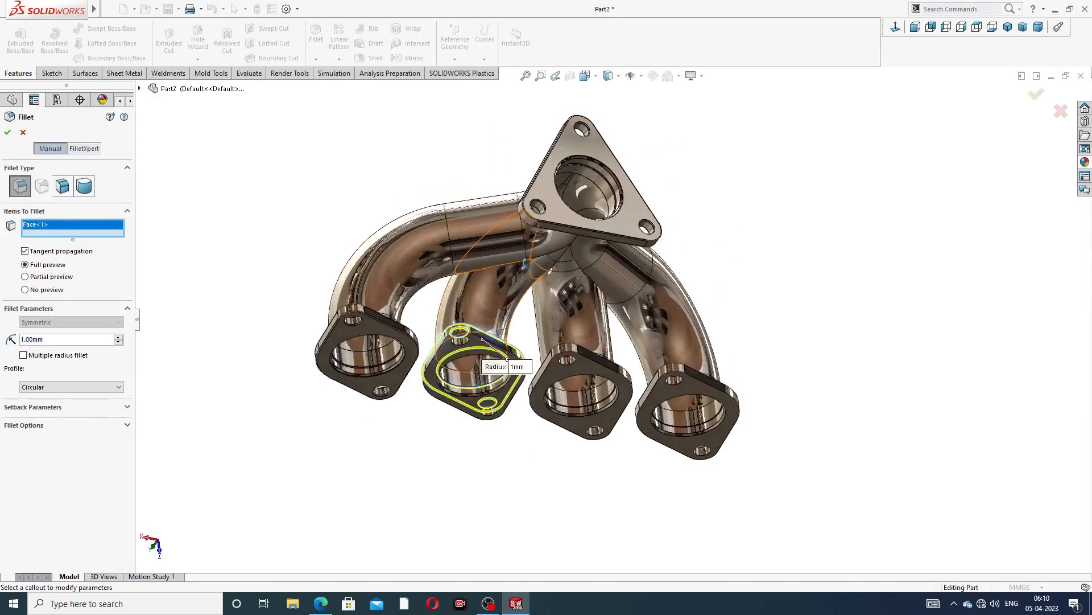
scroll(475, 305, "down", 3)
left_click(482, 297)
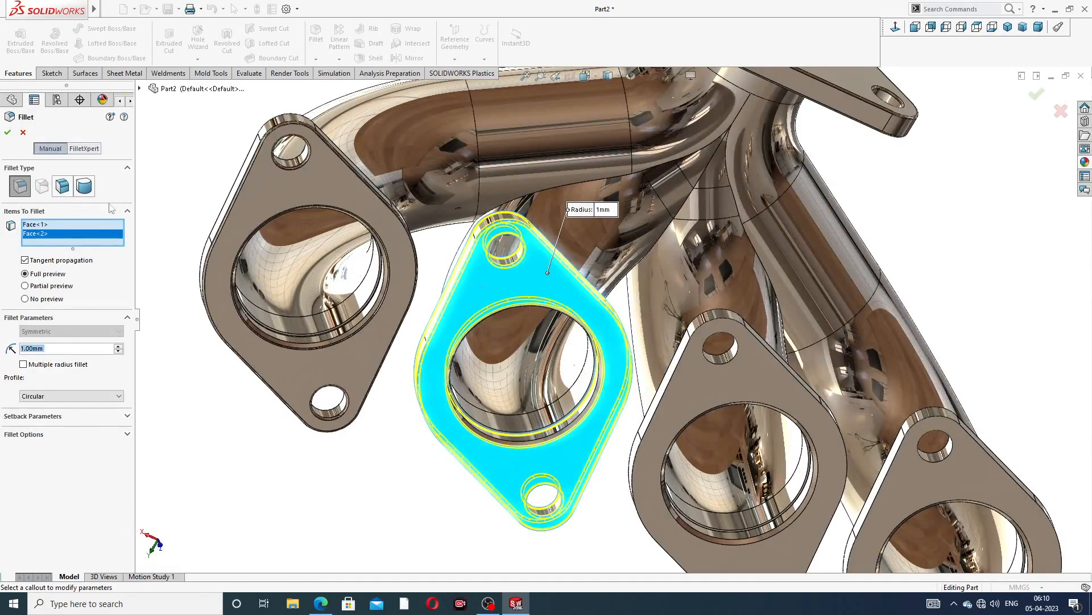
left_click(7, 133)
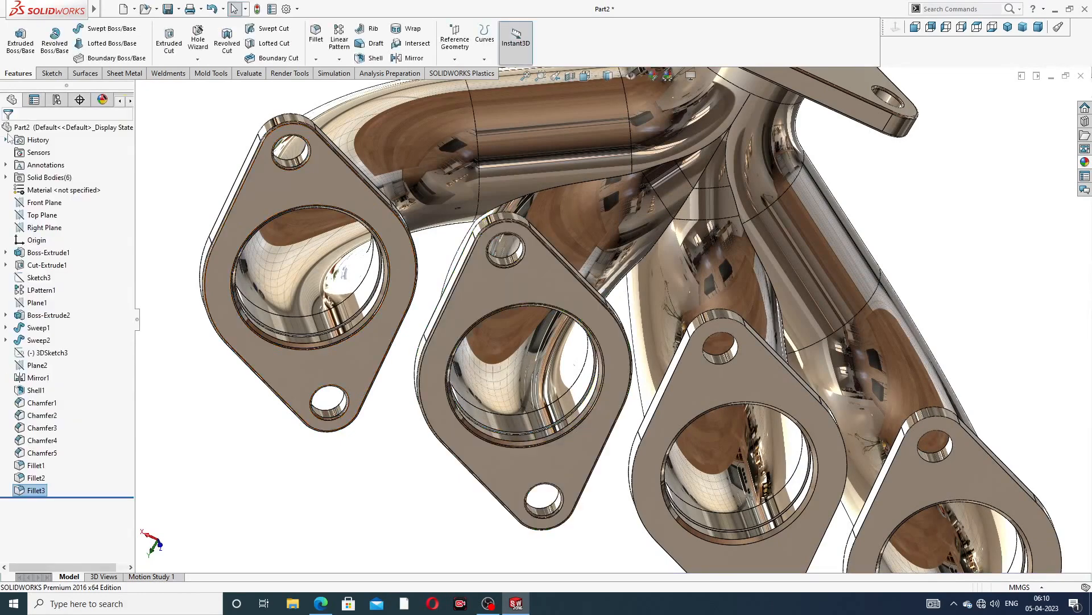
Apply a 1 mm fillet to the top and bottom faces of the third rectangular flange
left_click(315, 34)
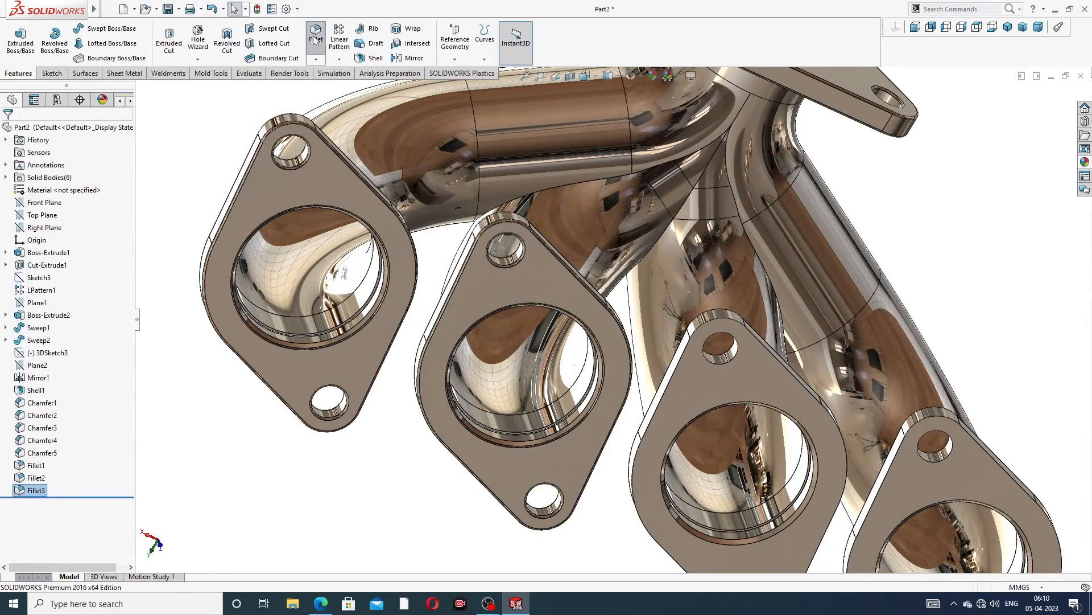
left_click(691, 376)
middle_click_drag(750, 391, 586, 475)
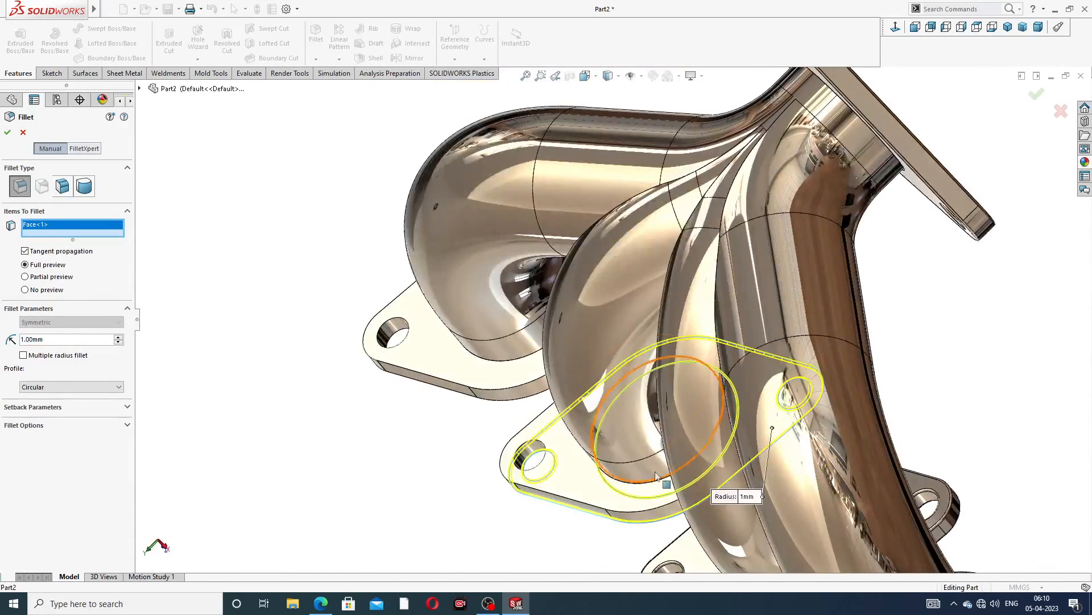
left_click(584, 473)
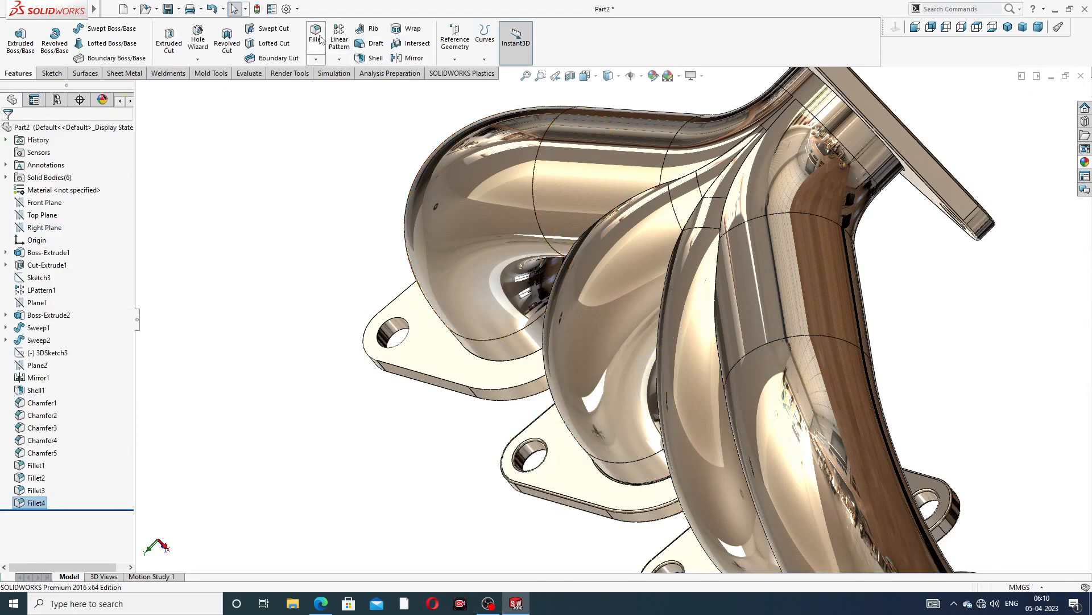
Apply a 1 mm fillet to the top and bottom faces of the remaining rectangular flange
left_click(316, 35)
scroll(740, 327, "up", 3)
middle_click_drag(797, 366, 847, 337)
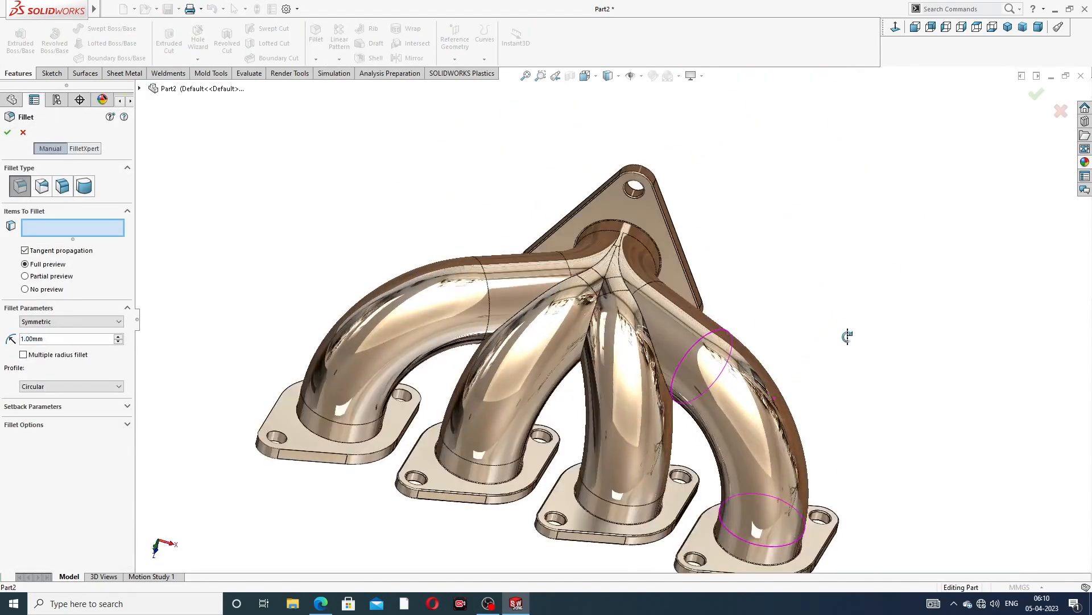
scroll(750, 543, "down", 1)
scroll(751, 543, "down", 2)
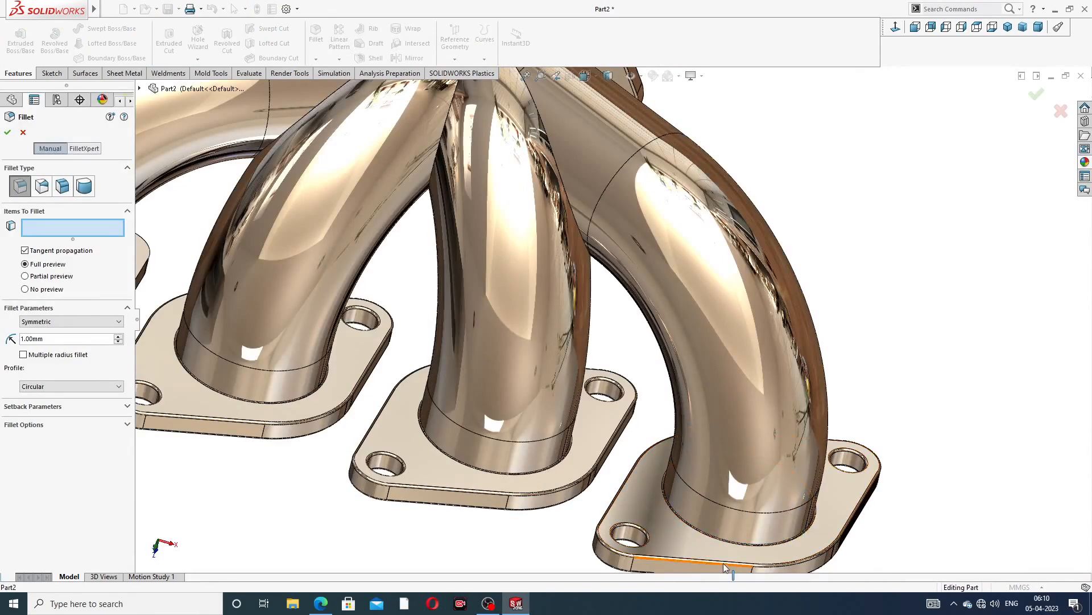
scroll(651, 474, "up", 3)
scroll(322, 321, "down", 2)
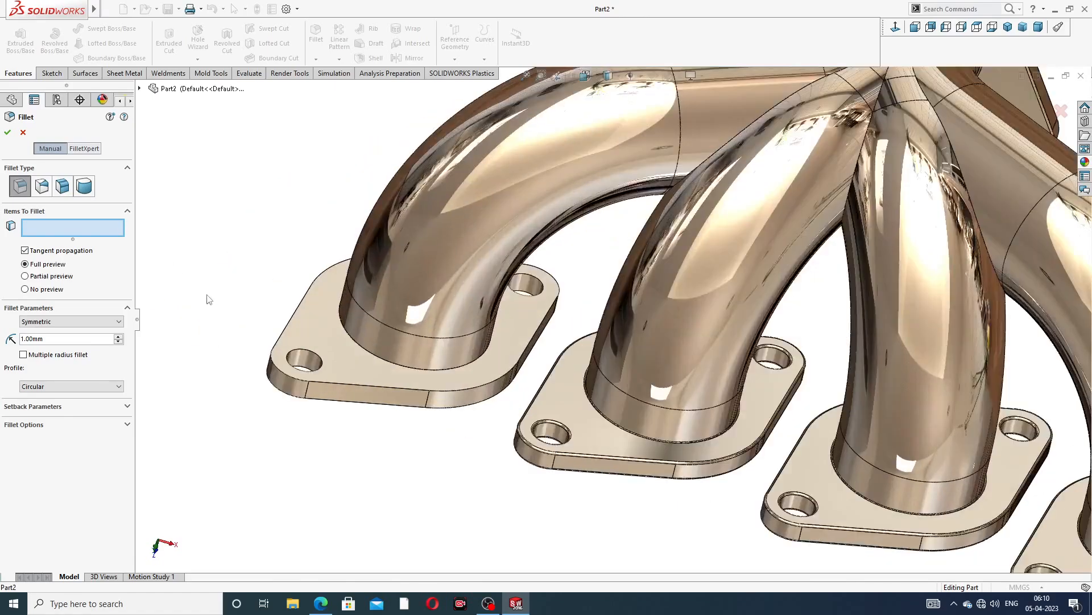
scroll(273, 335, "down", 2)
left_click(415, 338)
middle_click_drag(528, 399, 466, 434)
left_click(461, 419)
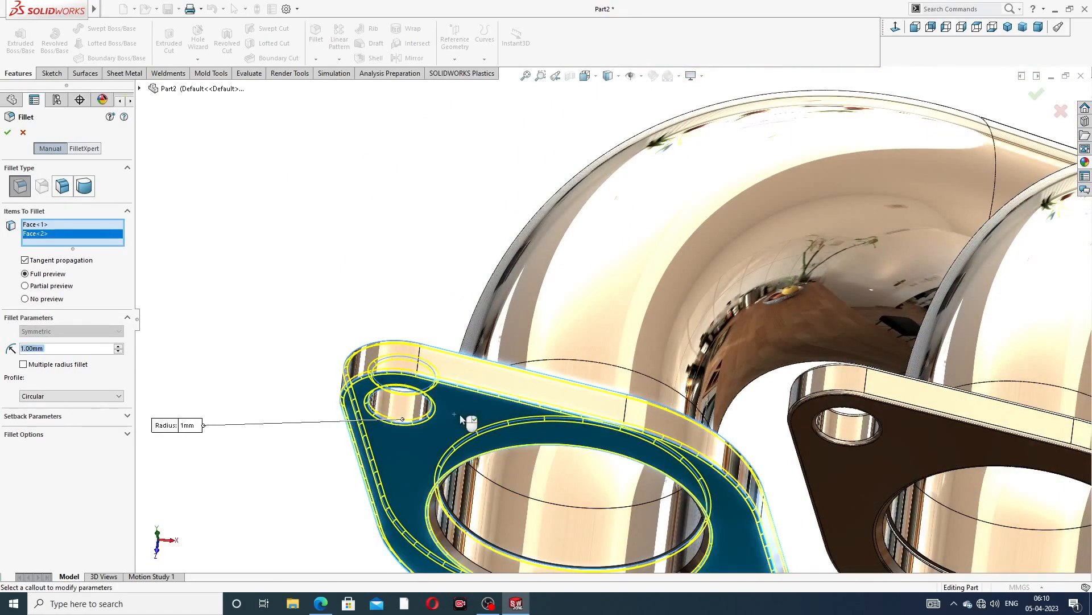
left_click(8, 133)
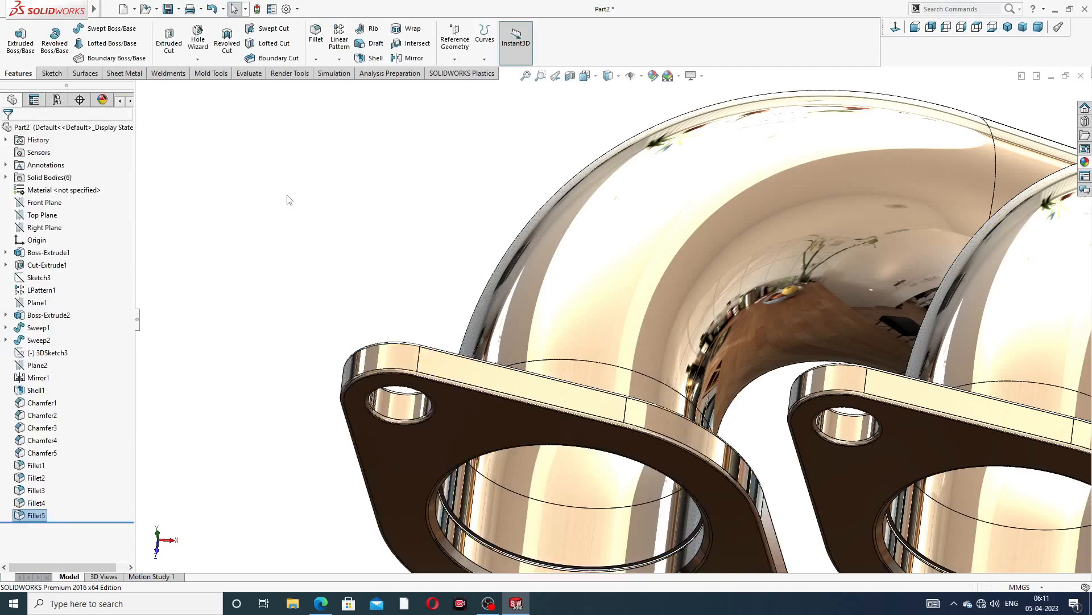
Orbit and zoom around the finished manifold, including the isometric view, to inspect the fillets
scroll(569, 233, "up", 5)
middle_click_drag(694, 259, 804, 415)
scroll(861, 357, "up", 3)
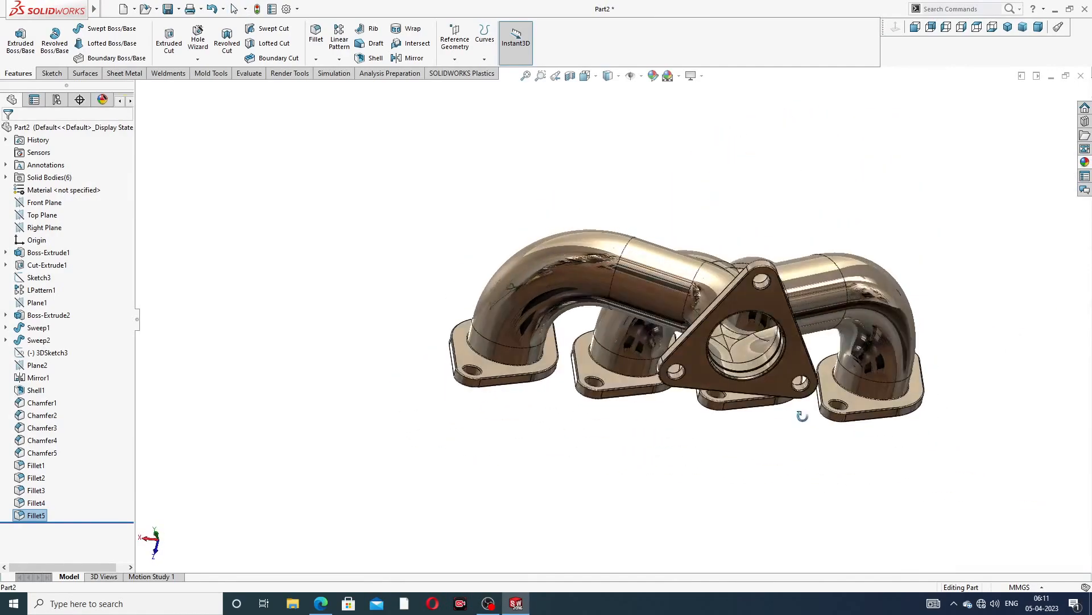
left_click(1008, 27)
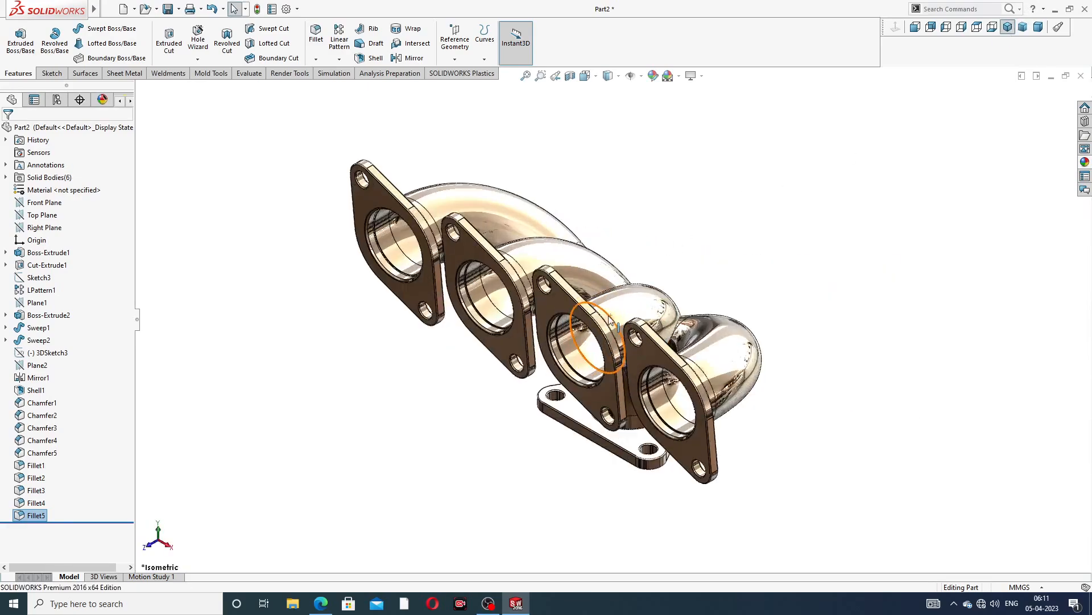
middle_click_drag(699, 300, 506, 517)
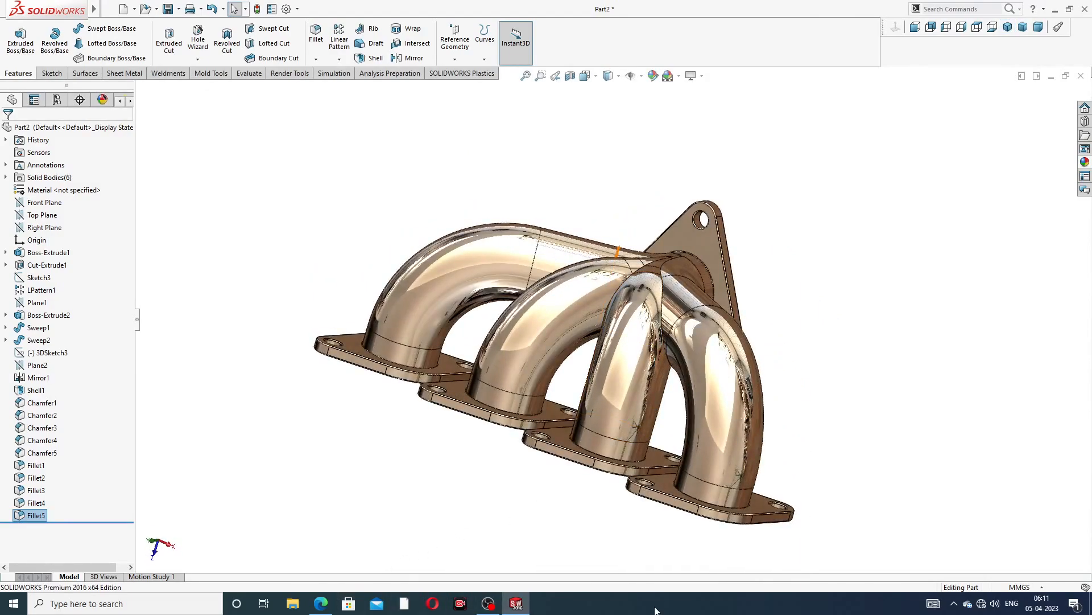
mouse_move(631, 419)
middle_mouse_down()
mouse_move(643, 420)
mouse_move(633, 415)
middle_mouse_up()
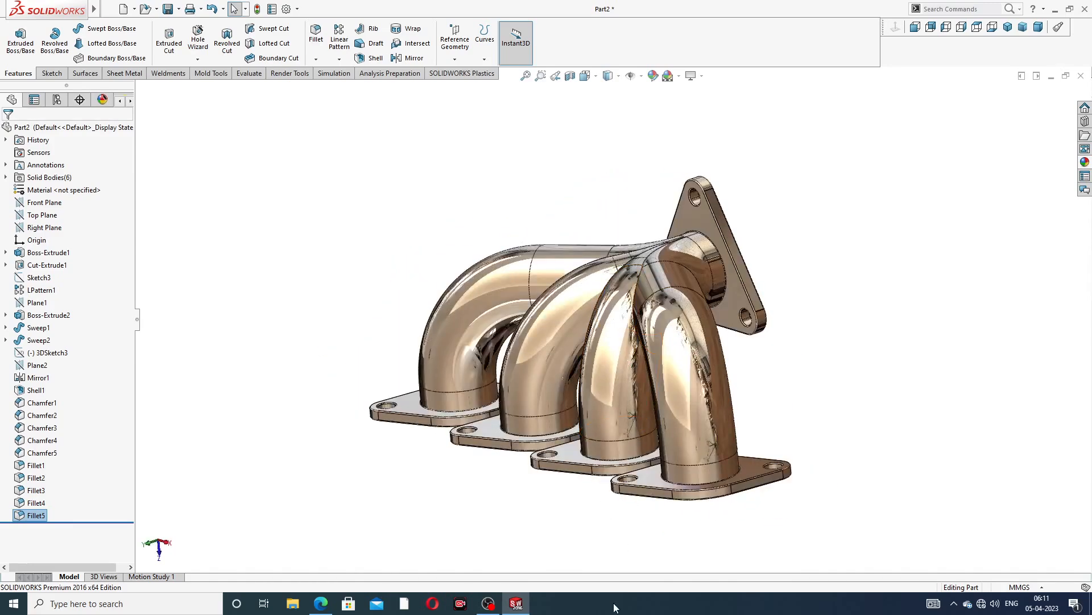
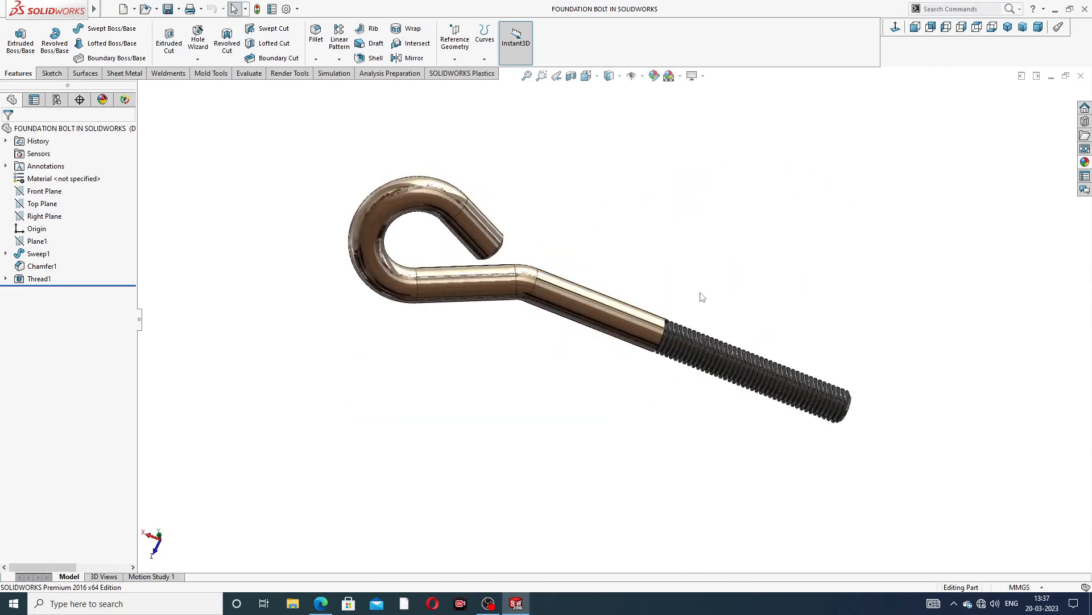
Orbit and zoom around the finished foundation bolt, including the isometric view, to inspect it
middle_click_drag(701, 293, 687, 224)
left_click(1007, 27)
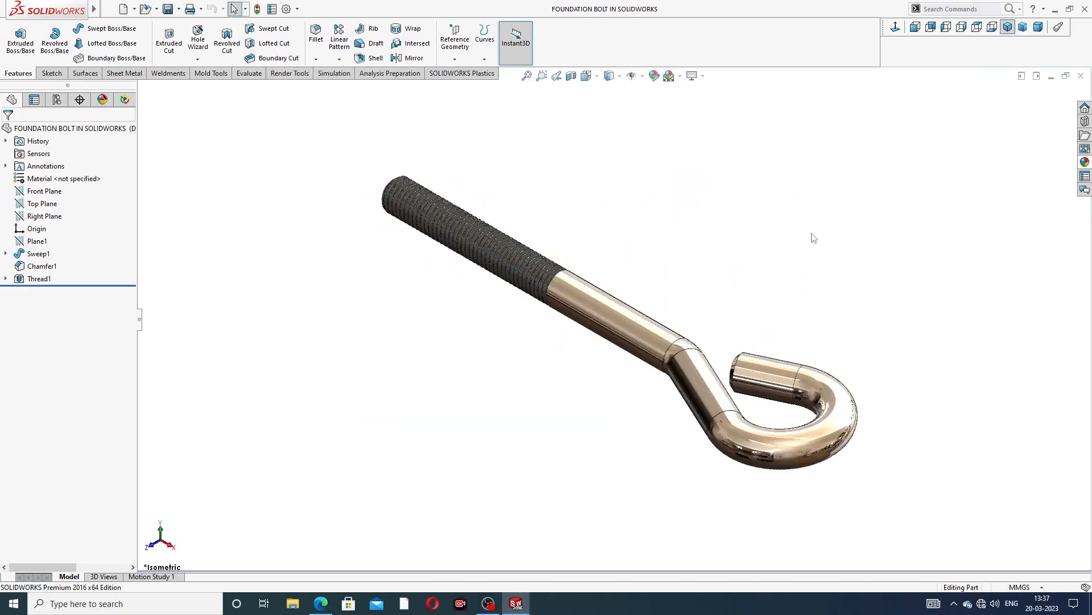
middle_click_drag(606, 298, 580, 332)
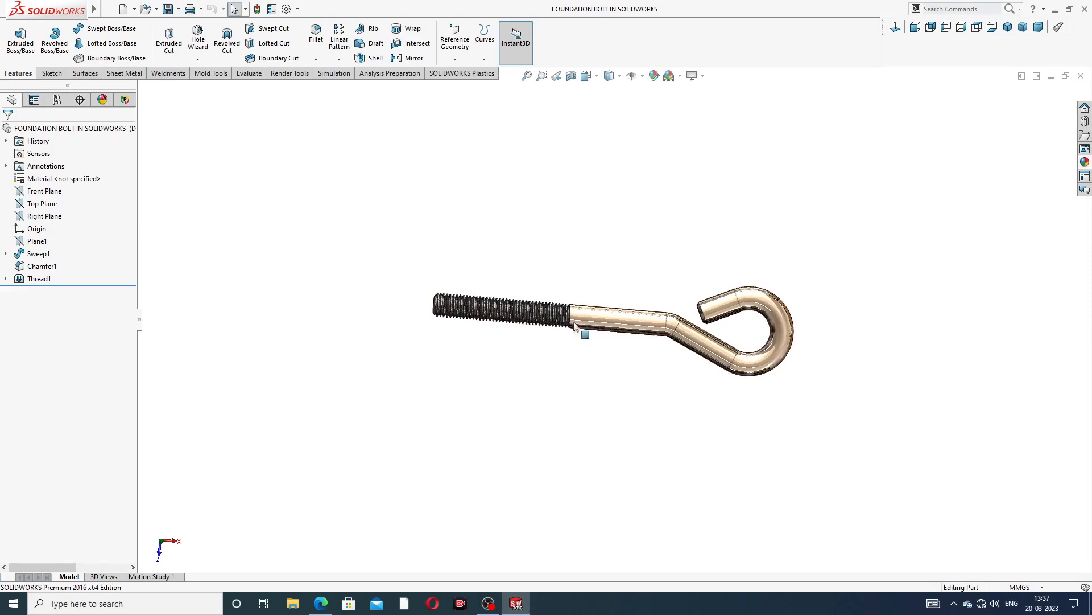
middle_click_drag(556, 263, 503, 303)
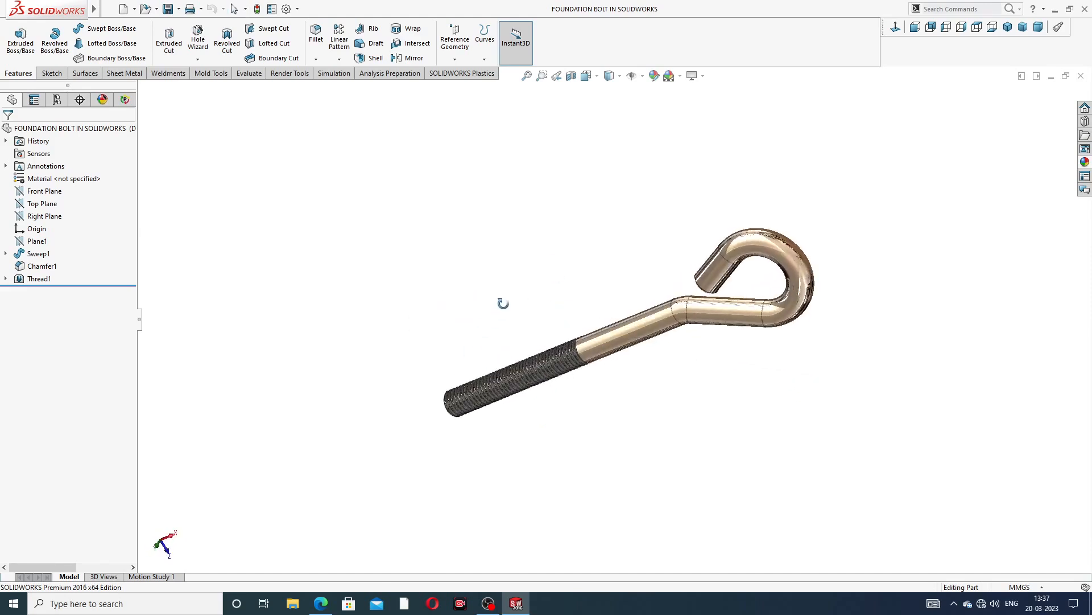
scroll(629, 339, "down", 2)
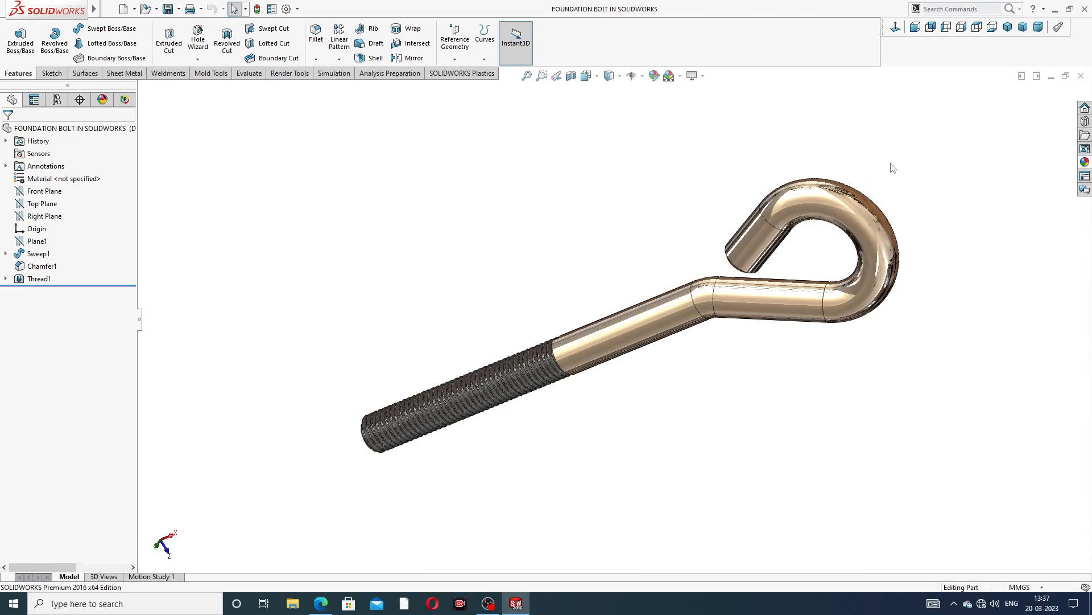
Close the bolt document, create a new part, and apply the Plain White scene
left_click(1082, 75)
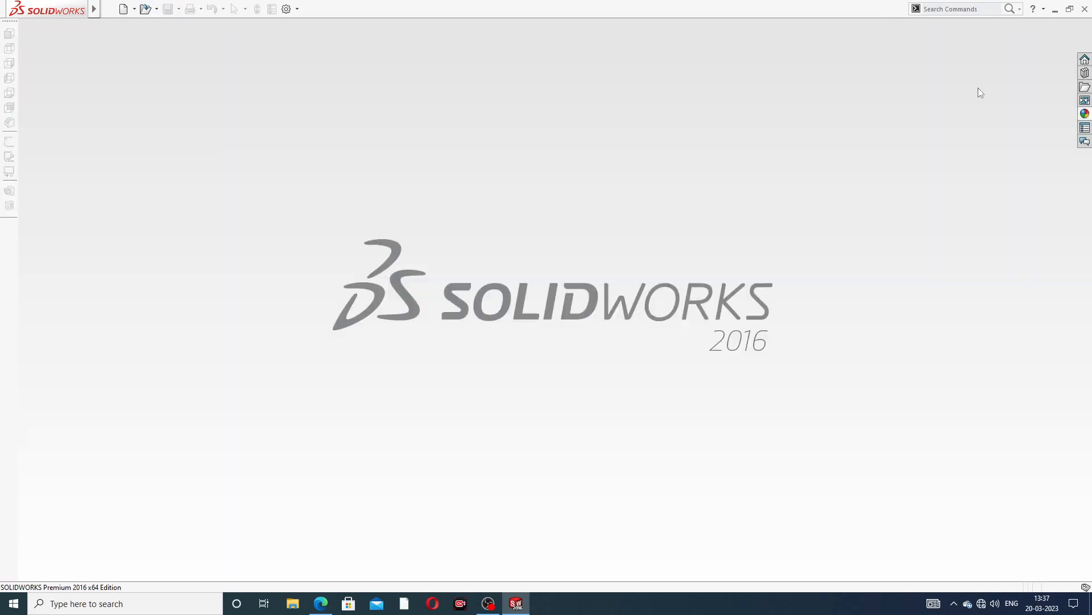
left_click(124, 9)
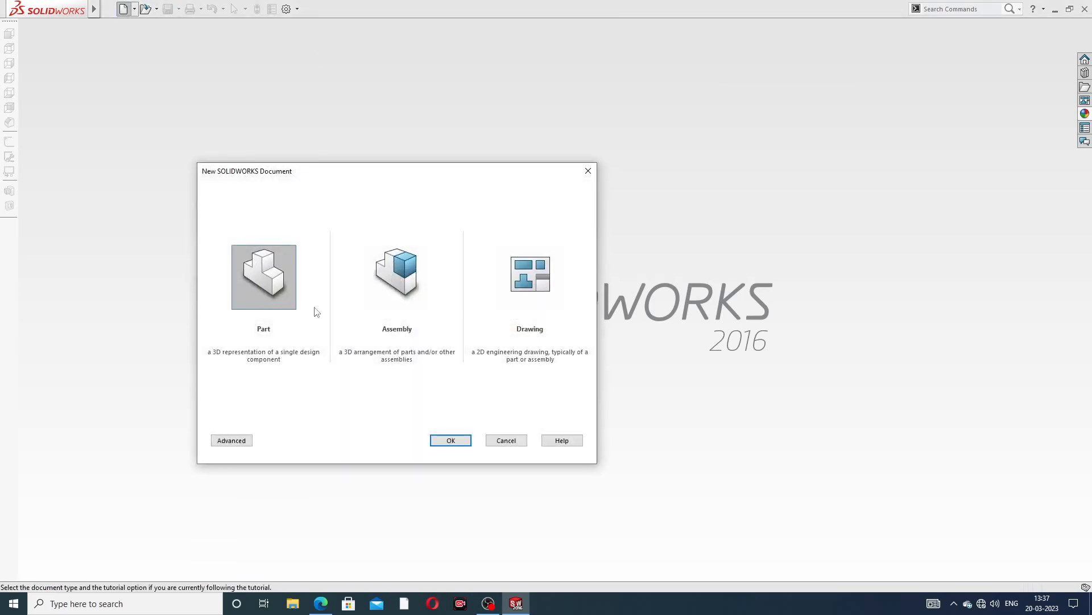
left_click(450, 440)
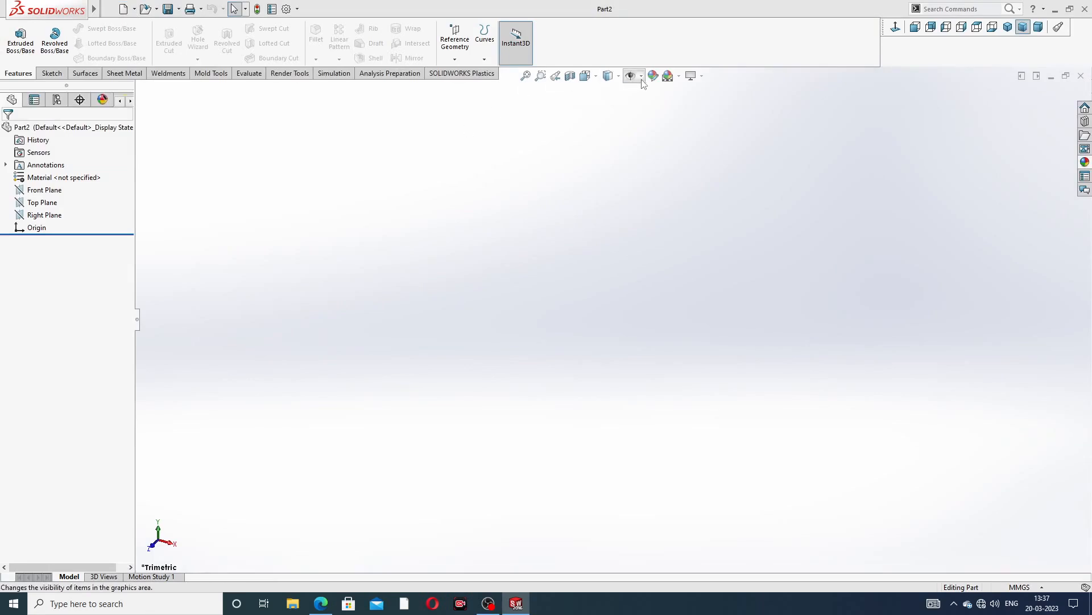
left_click(679, 76)
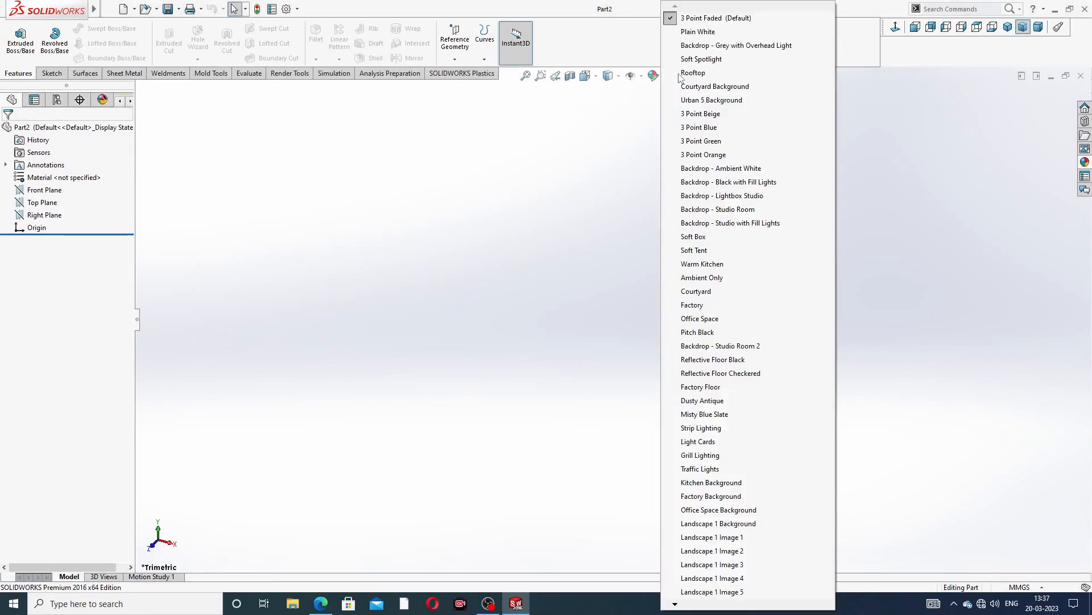
left_click(706, 44)
Set the document's image quality sliders for shaded and wireframe resolution to maximum
left_click(287, 9)
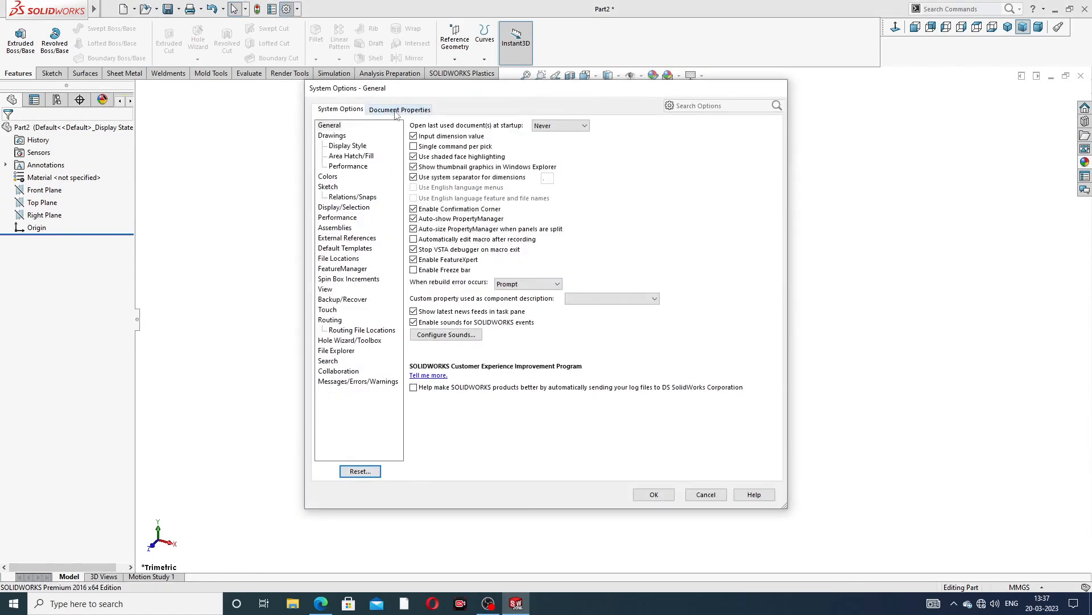
left_click(397, 110)
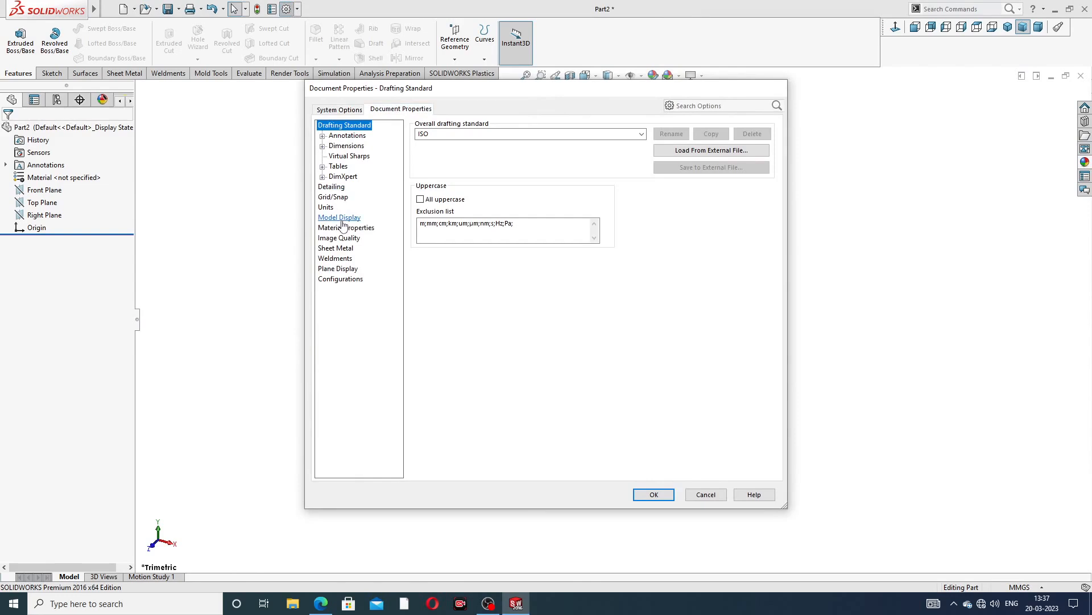
left_click(339, 238)
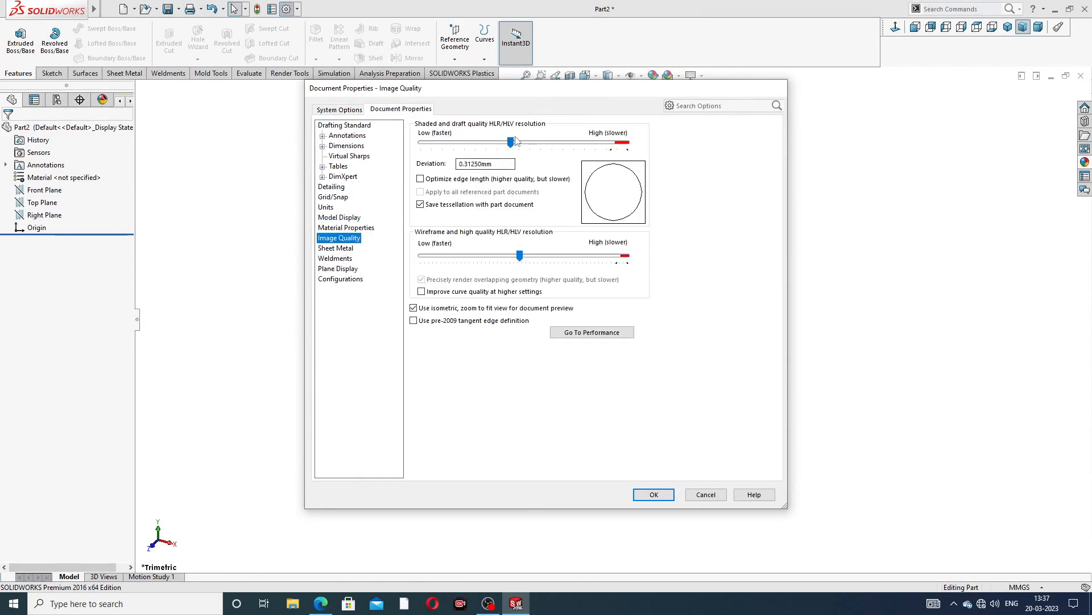
left_click_drag(512, 143, 628, 143)
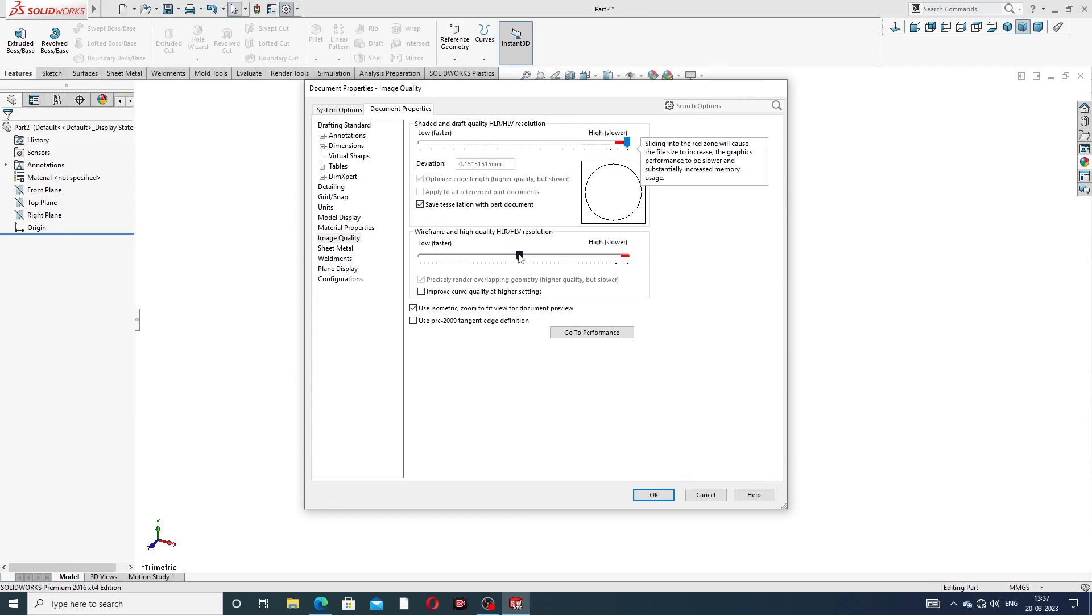
left_click_drag(520, 256, 637, 262)
left_click(654, 494)
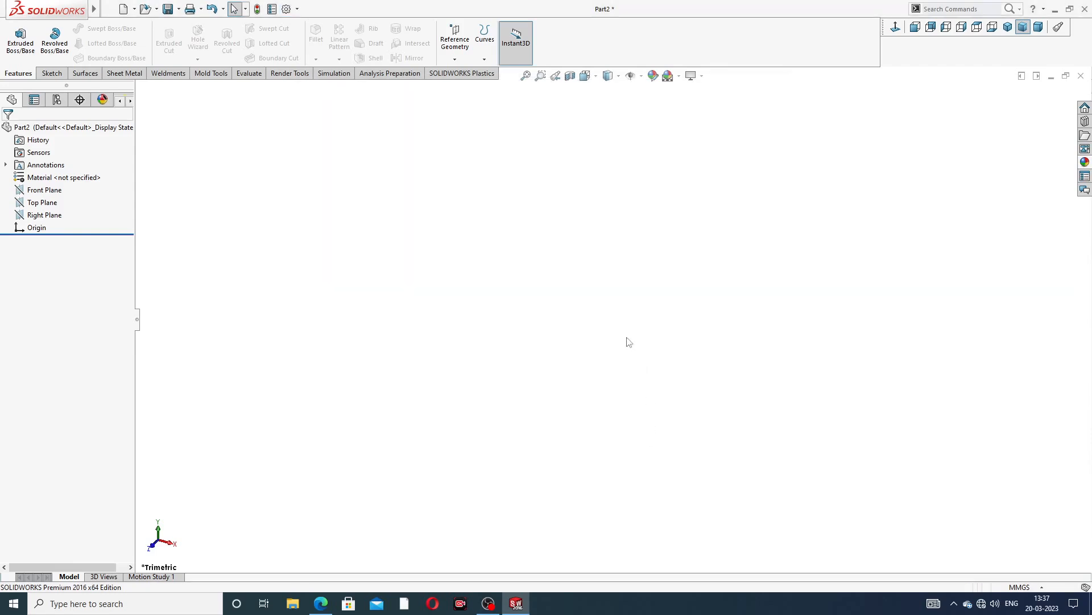
Consult the bolt drawing, then start a Front Plane sketch with a horizontal line ending at the origin
left_click(322, 605)
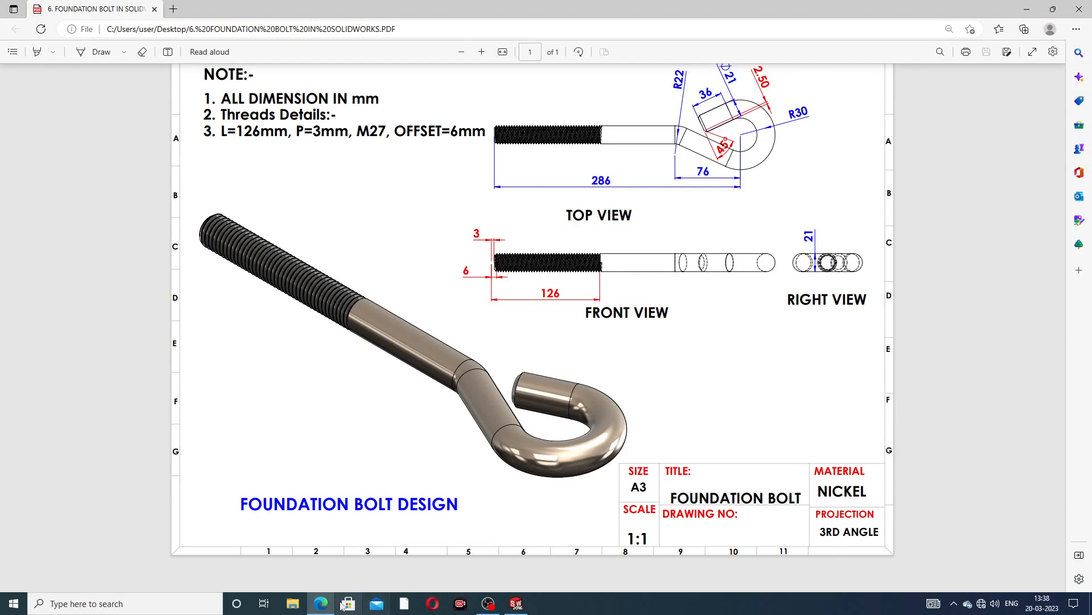
left_click(322, 603)
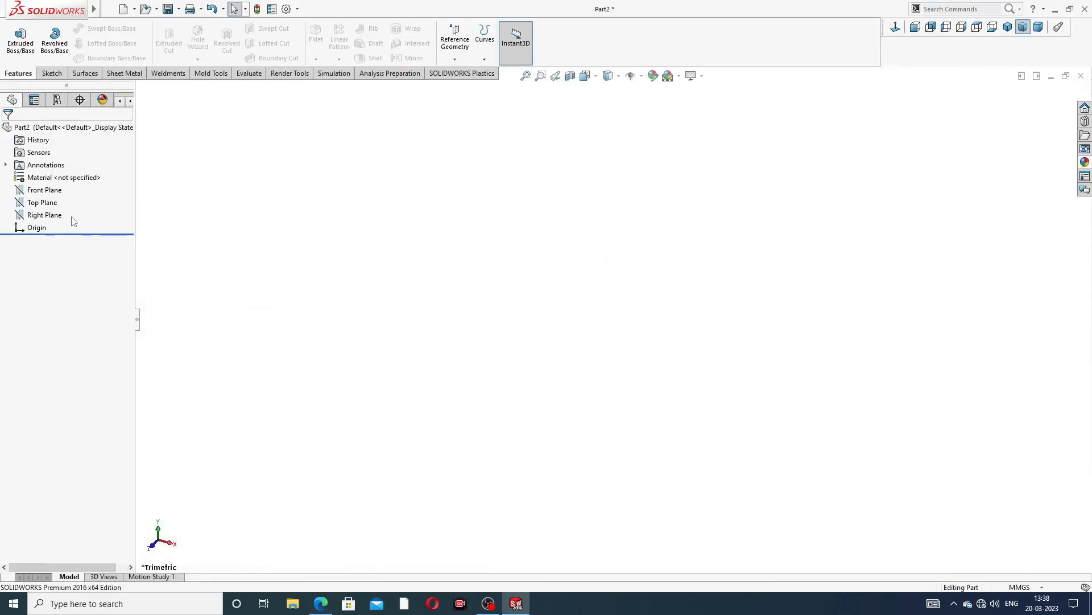
left_click(45, 189)
left_click(60, 176)
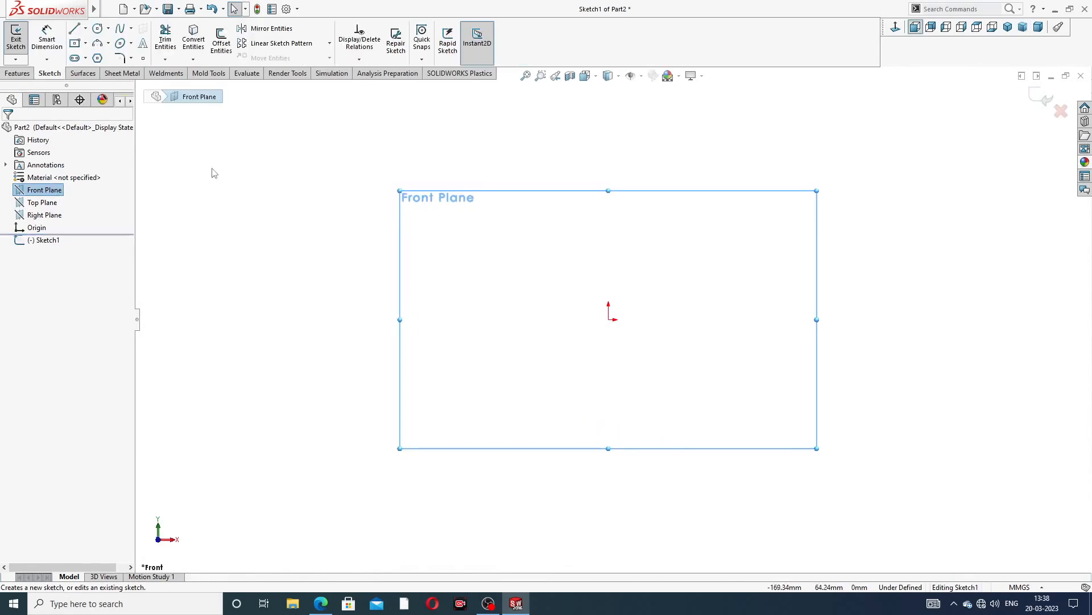
left_click(76, 30)
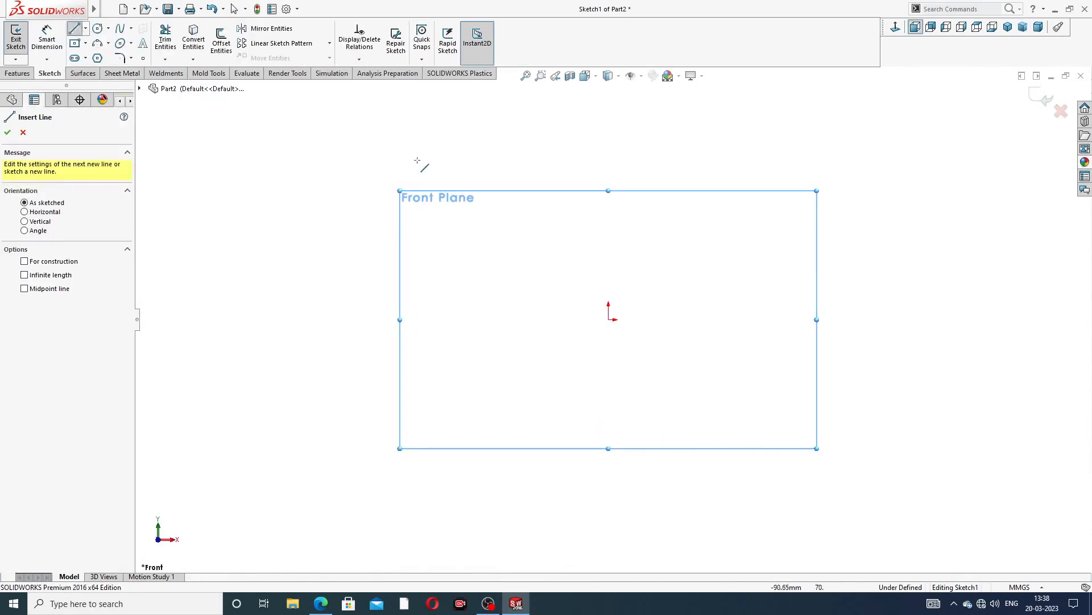
left_click_drag(360, 319, 368, 319)
right_click(470, 245)
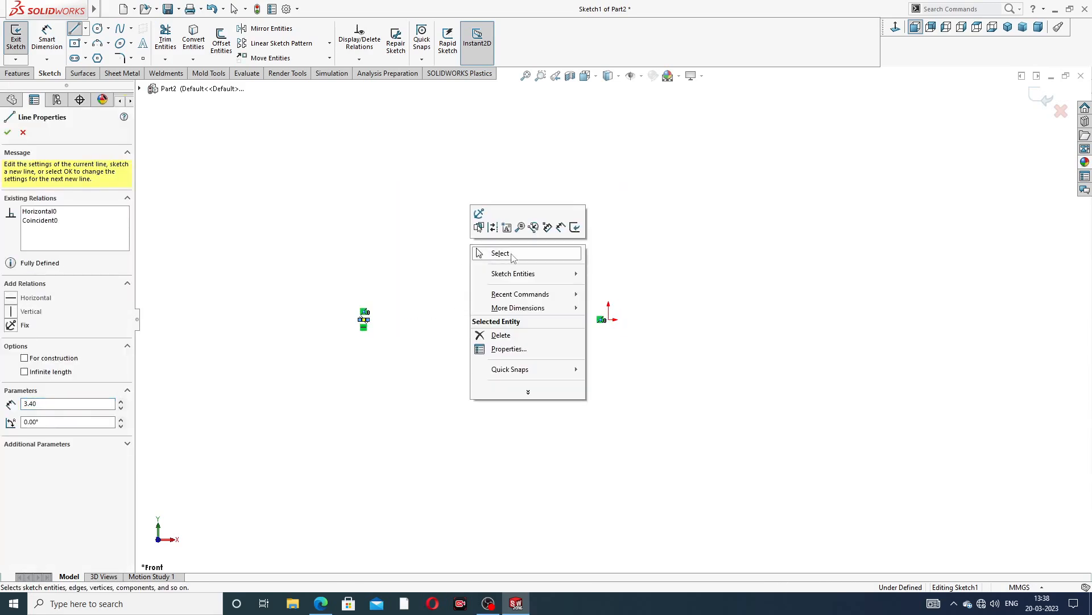
left_click(513, 254)
left_click_drag(368, 319, 608, 319)
left_click(602, 232)
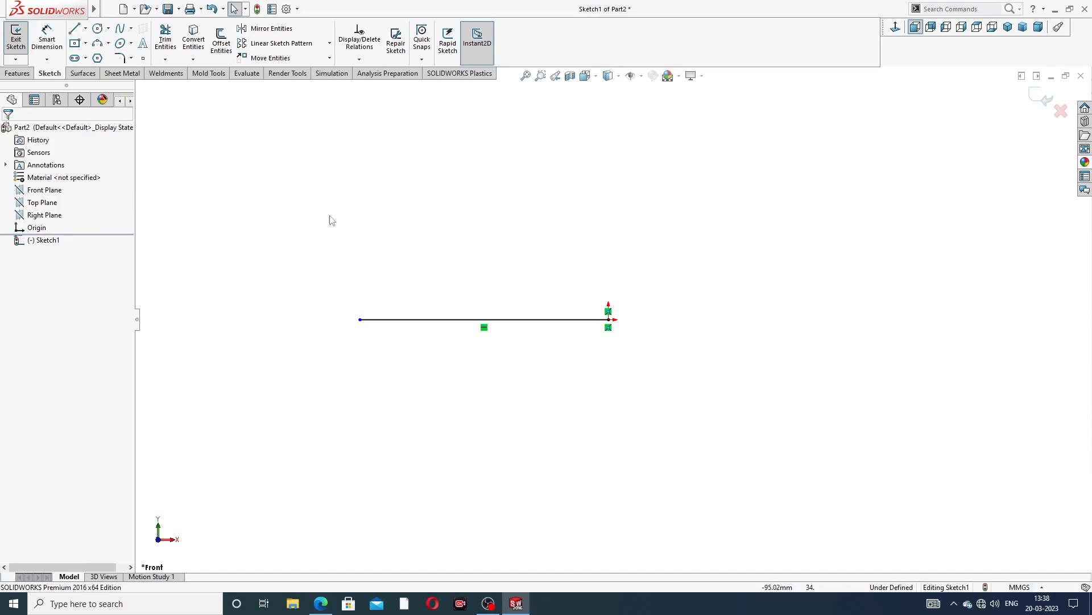
Draw an inclined line about 47 mm long from the origin down and to the right
left_click(74, 29)
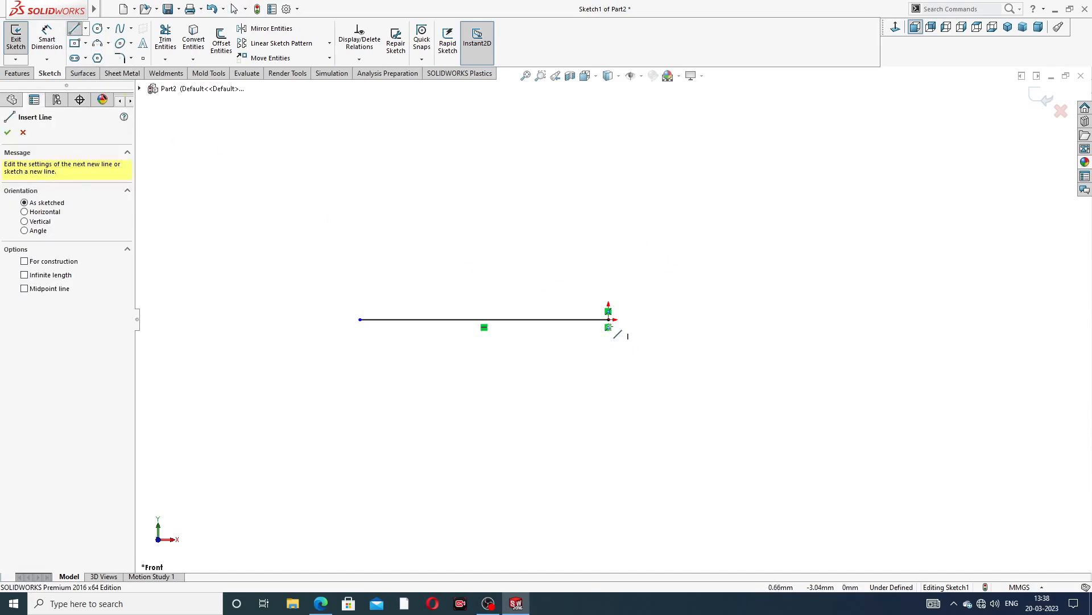
left_click(608, 320)
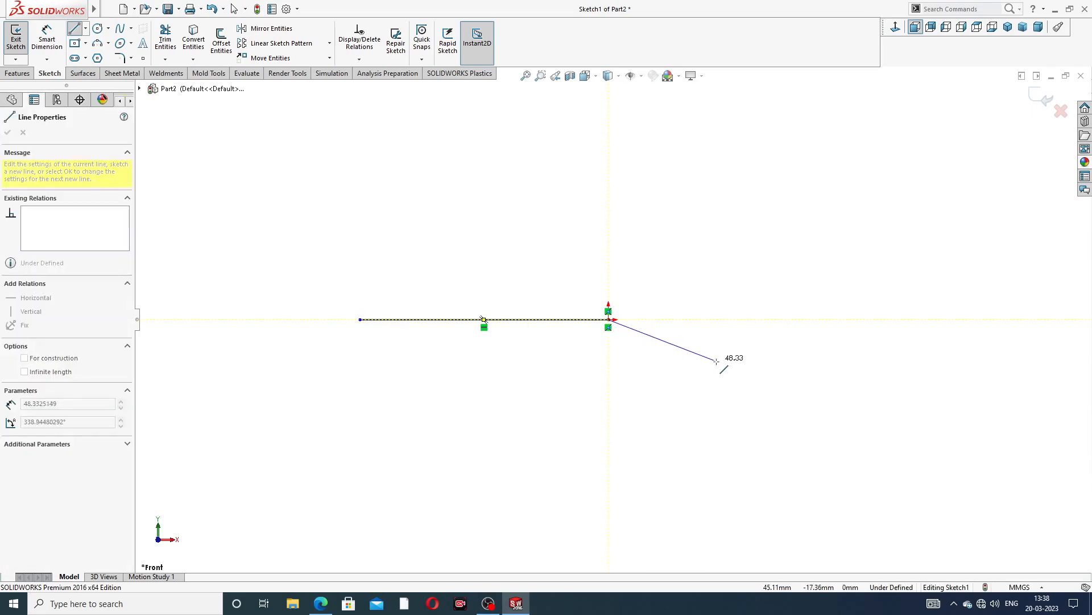
left_click(740, 372)
right_click(790, 233)
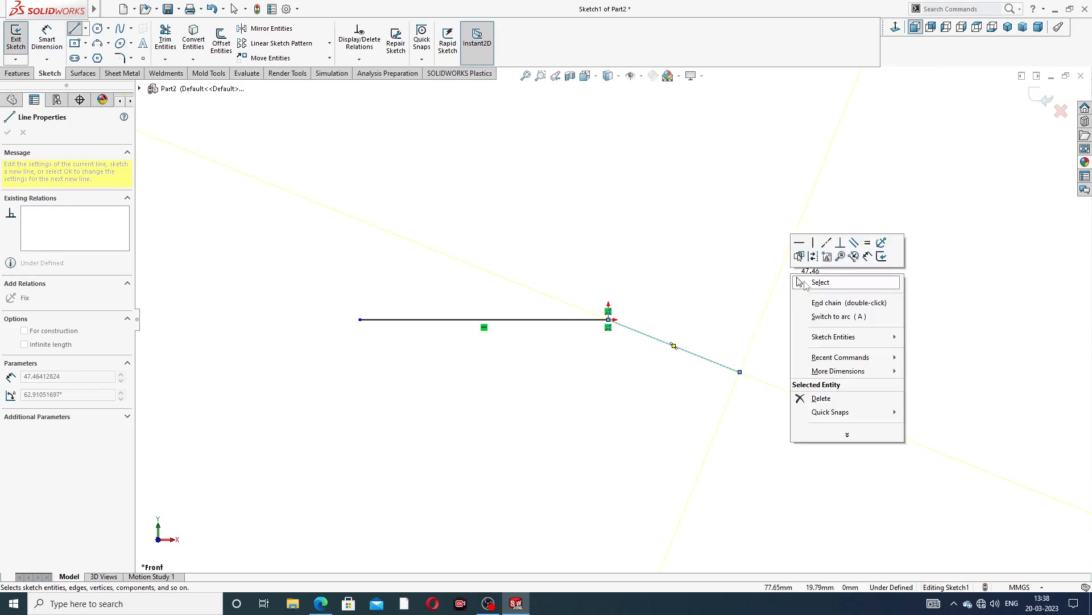
left_click(812, 283)
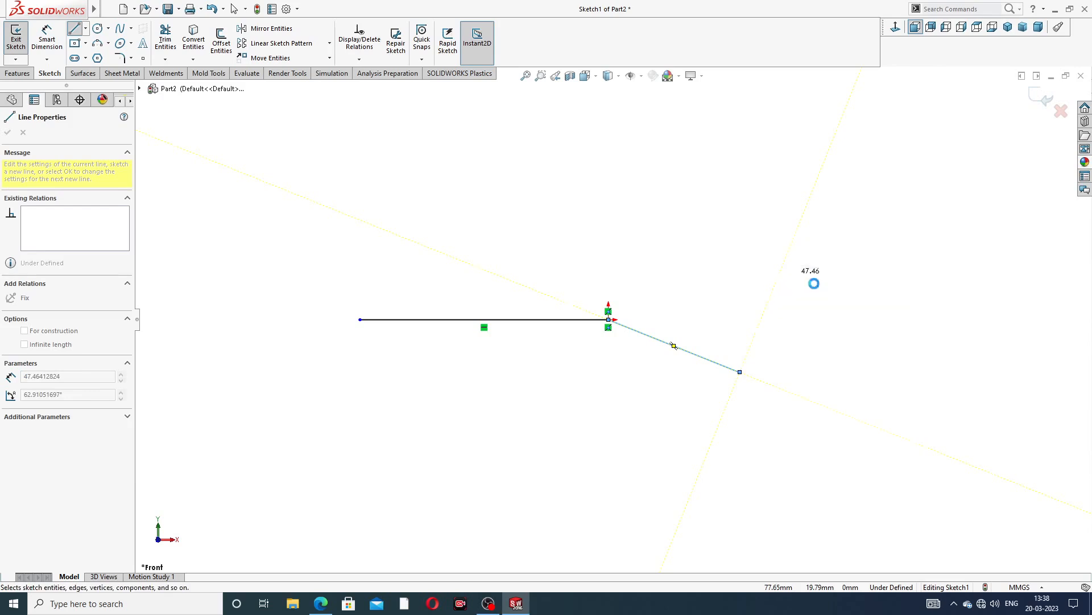
Draw a separate inclined line about 62 mm long rising to the right above the first lines
left_click(74, 29)
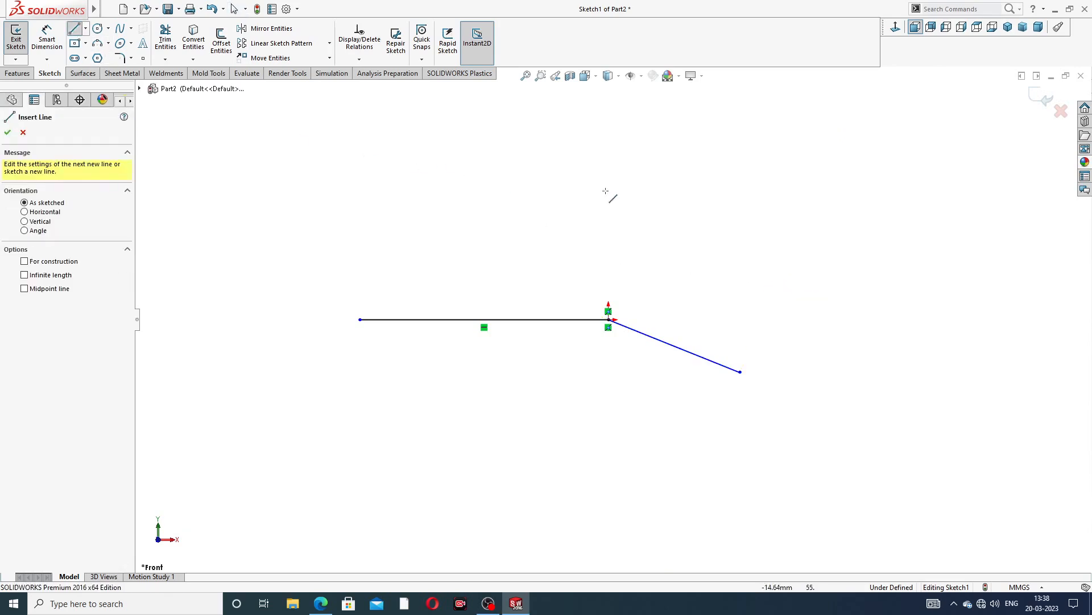
left_click(668, 243)
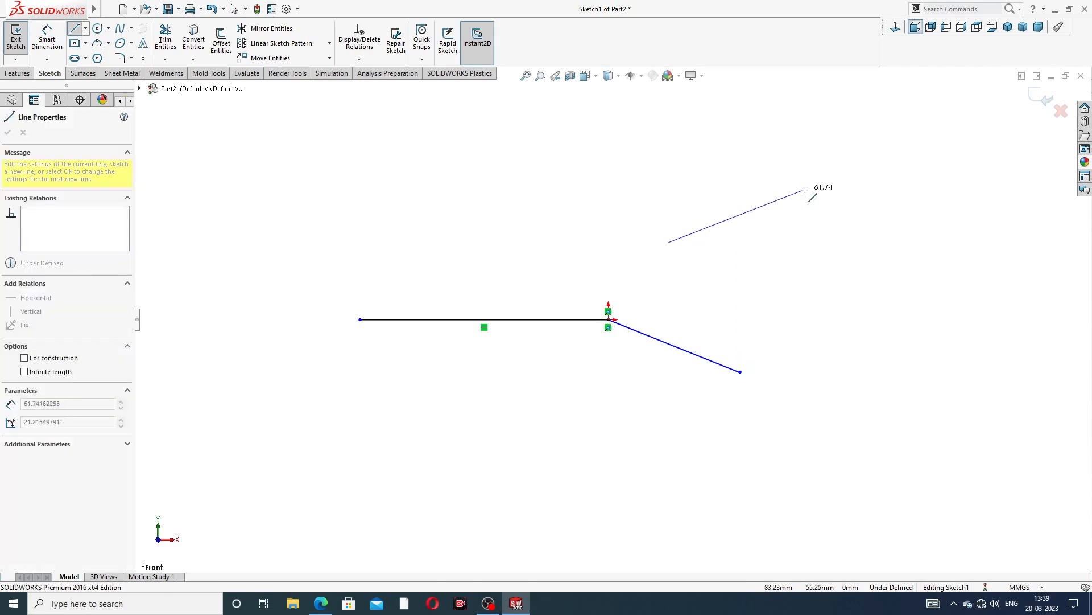
left_click(815, 192)
right_click(834, 167)
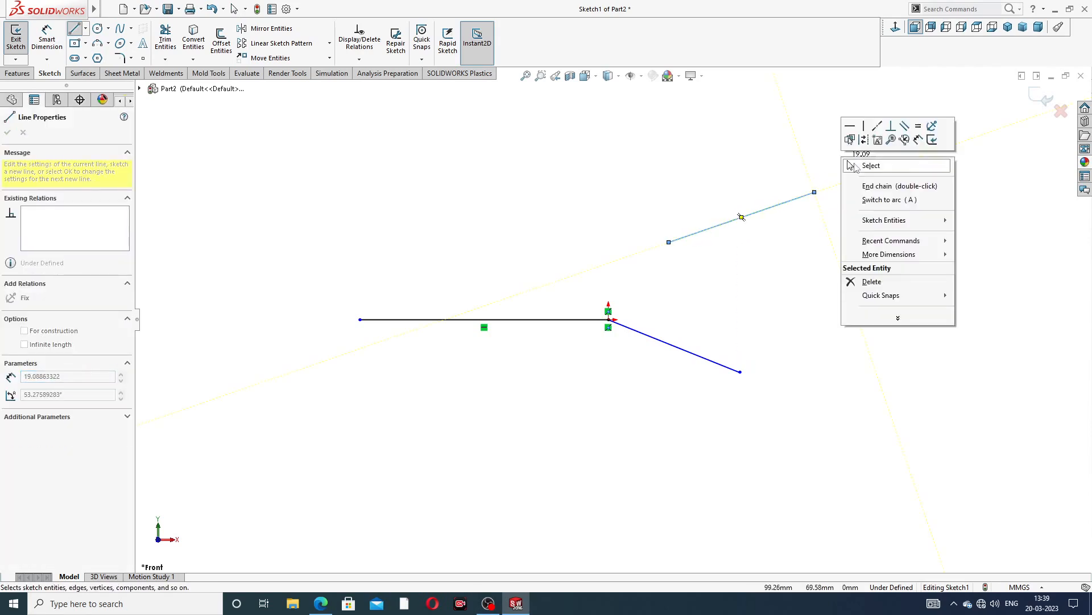
left_click(860, 168)
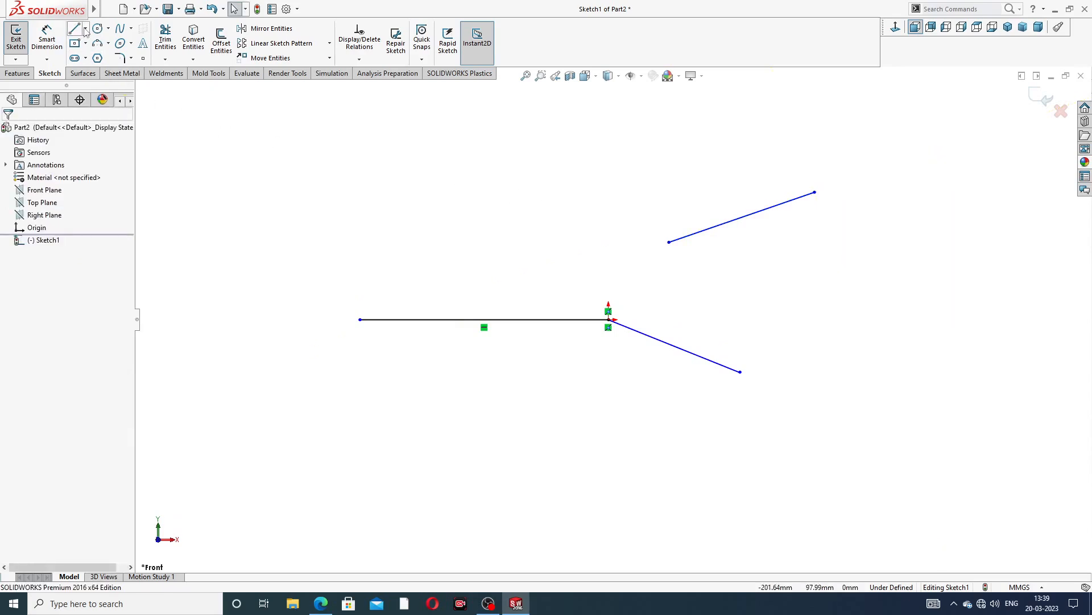
Draw a horizontal construction line about 76 mm long from the origin to the right
left_click(85, 28)
left_click(103, 56)
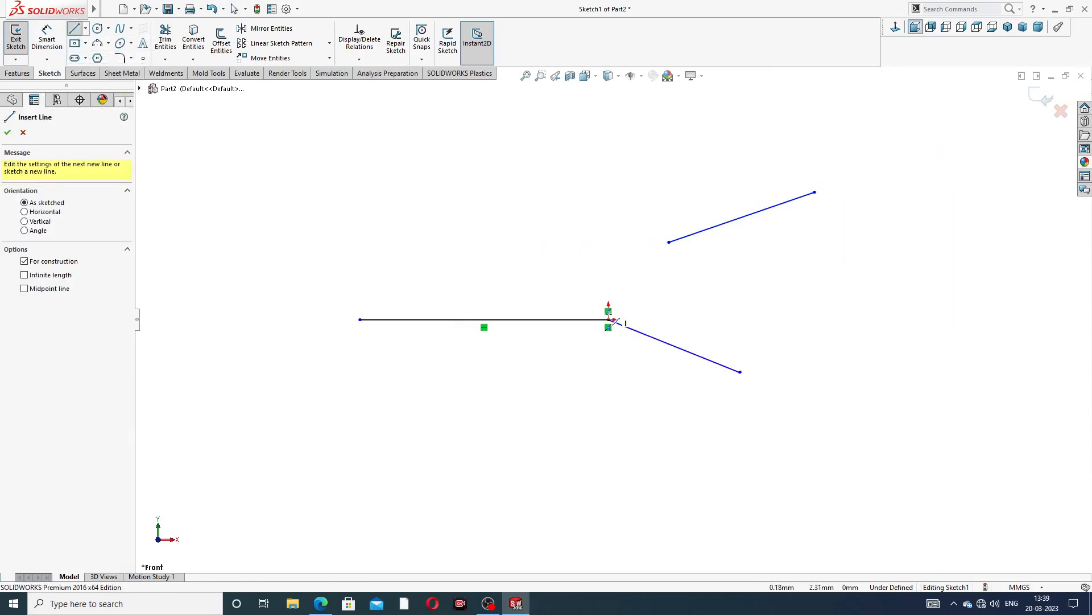
left_click(608, 320)
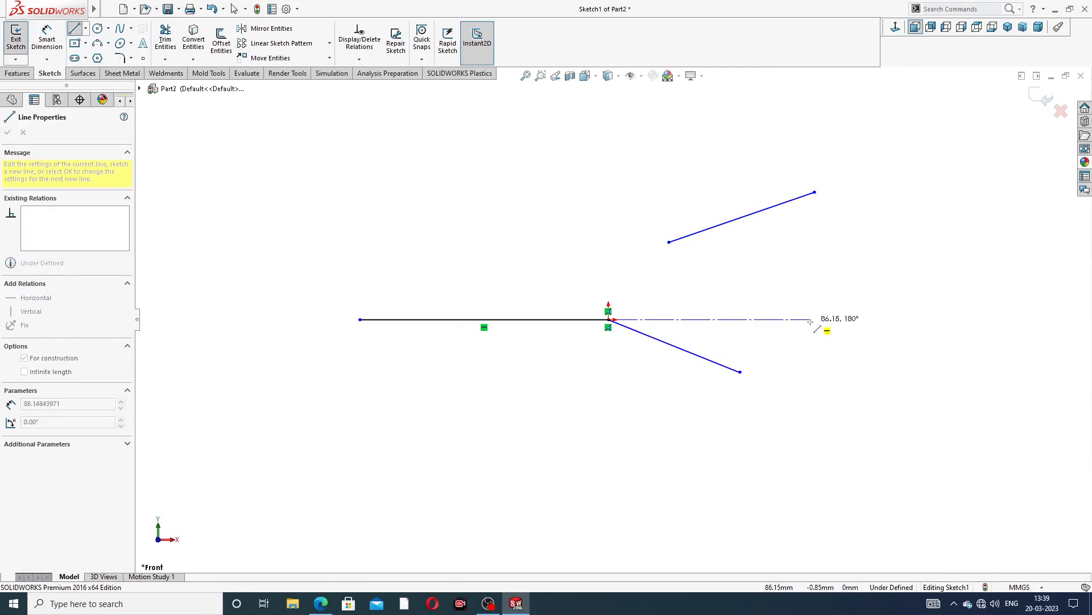
left_click(780, 319)
right_click(801, 285)
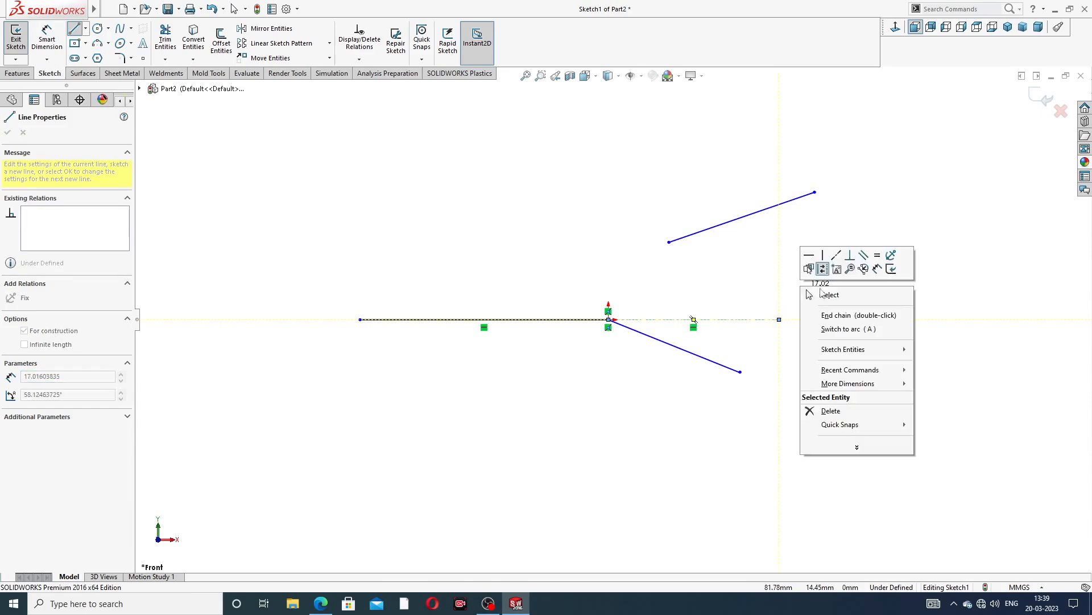
left_click(825, 291)
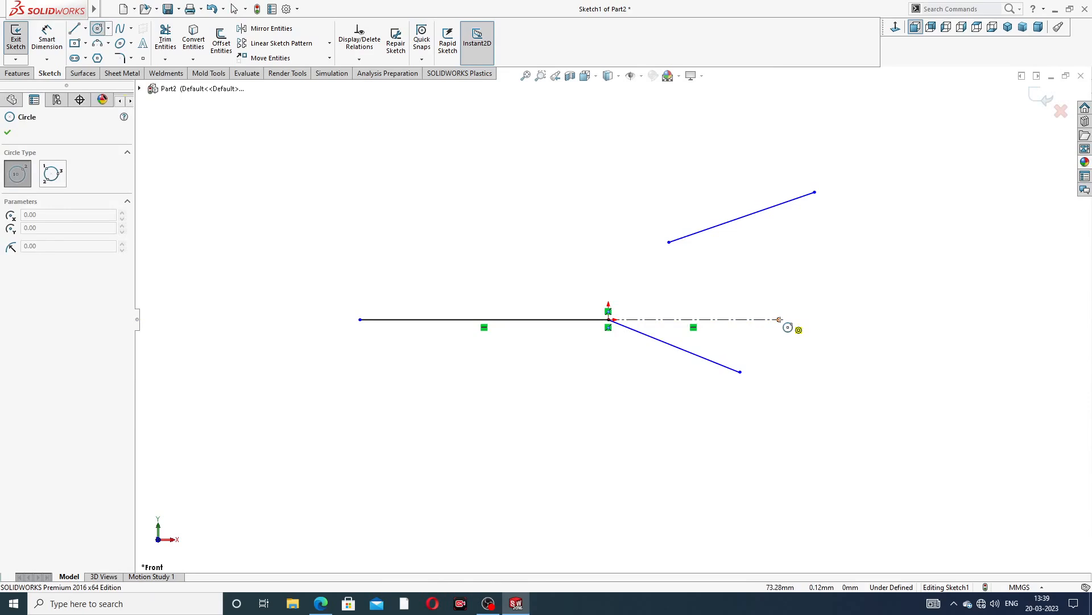
Draw a circle of about 51 mm radius centred on the construction line's end
left_click(779, 319)
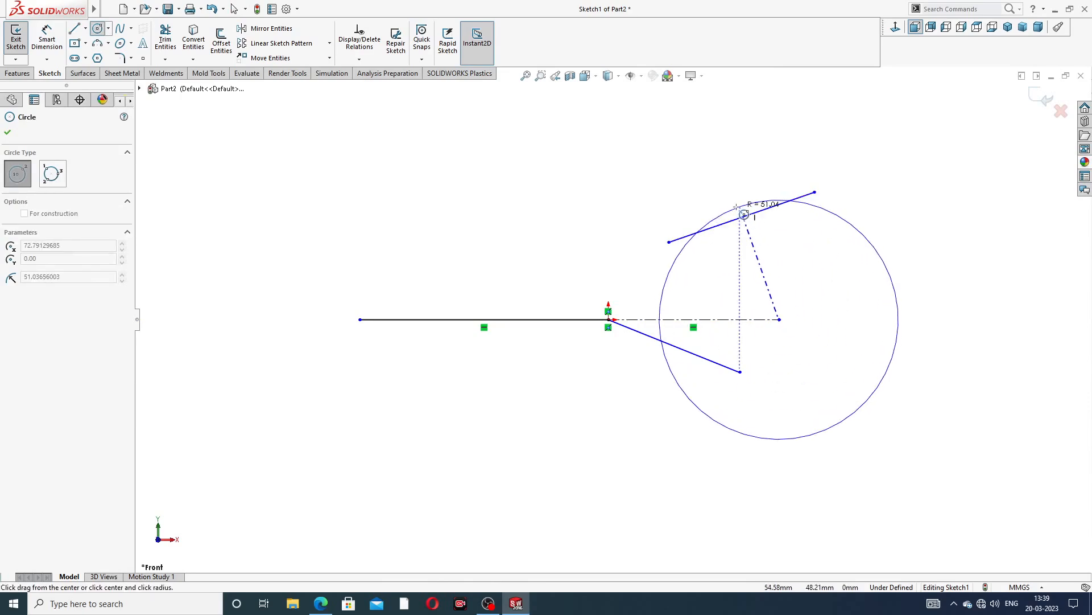
left_click(757, 202)
right_click(853, 159)
left_click(875, 168)
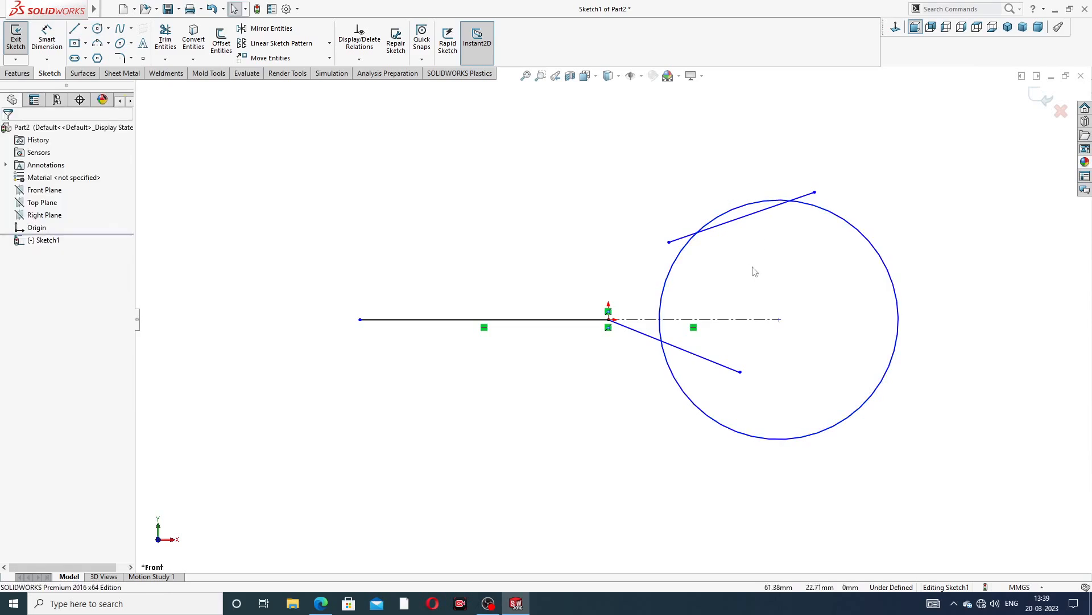
left_click(735, 220)
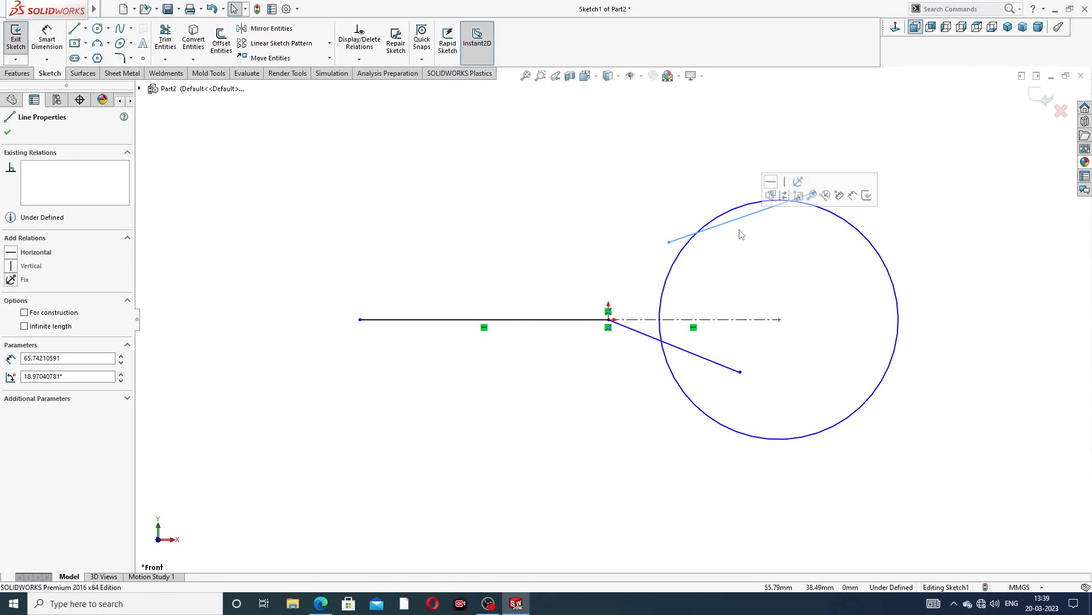
left_click(716, 178)
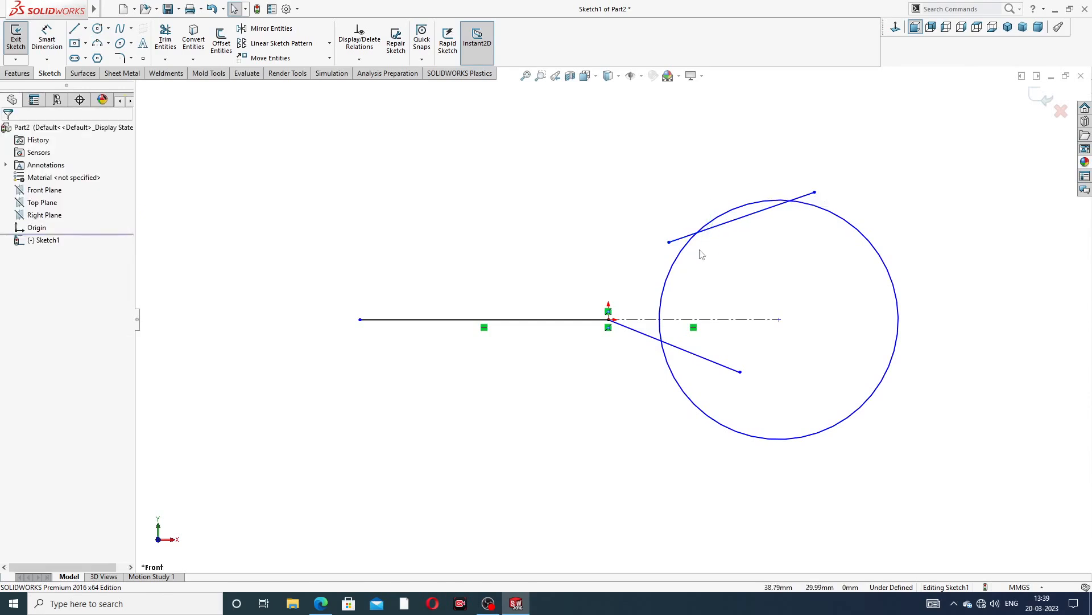
Make the upper inclined line tangent to the circle
left_click_drag(669, 213, 723, 251)
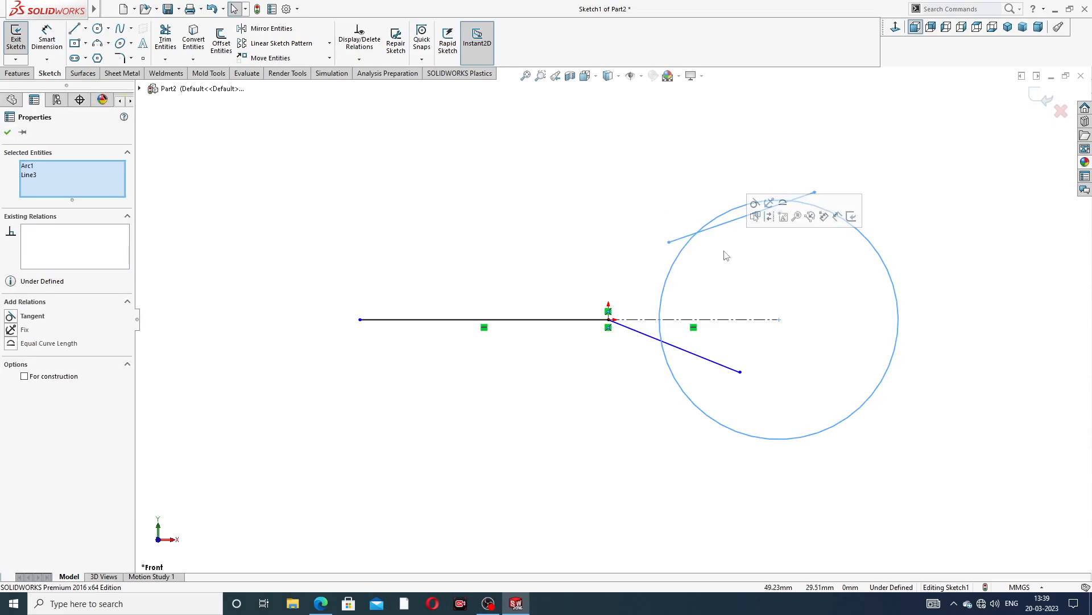
left_click(755, 203)
left_click(700, 173)
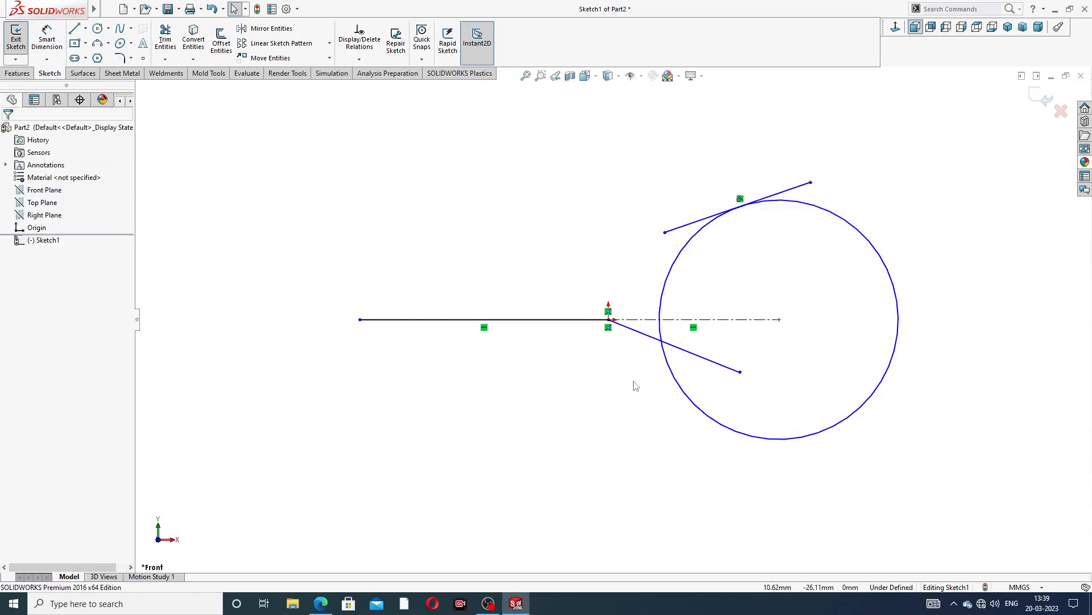
Make the lower inclined line tangent to the circle
left_click_drag(632, 383, 701, 348)
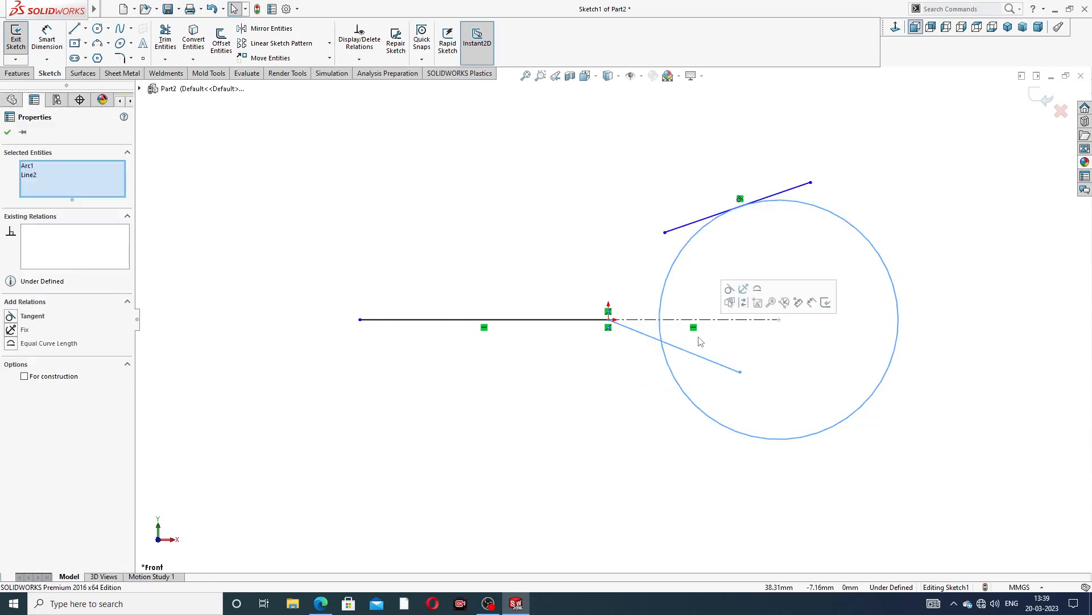
left_click(729, 290)
left_click(733, 215)
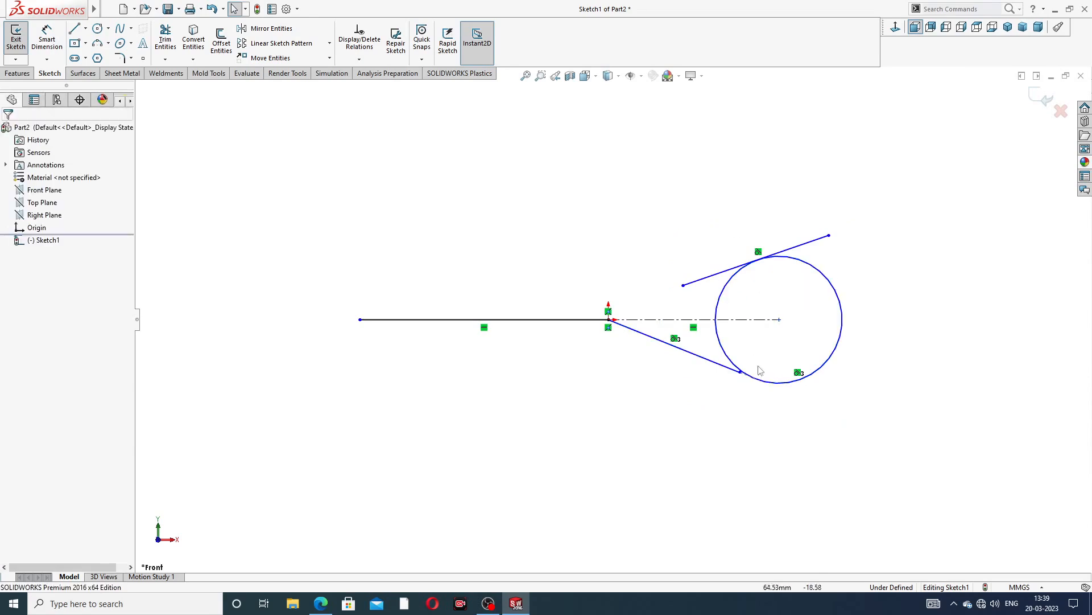
Attach the lower inclined line's end point to the circle with a coincident relation
scroll(748, 376, "down", 2)
scroll(747, 375, "down", 4)
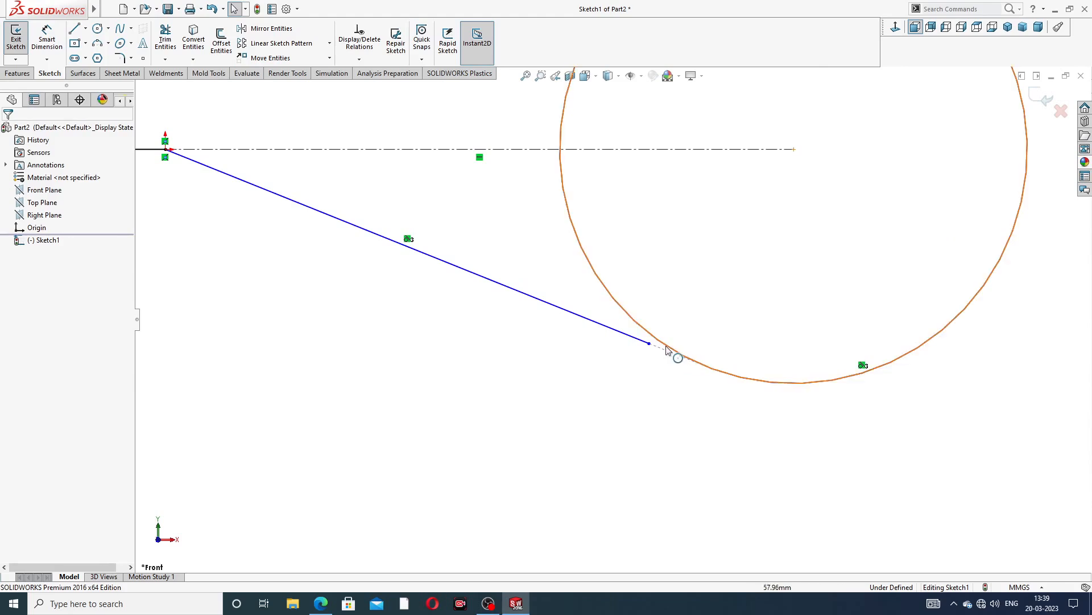
left_click(656, 348)
left_click_drag(656, 347, 753, 370)
left_click(663, 383)
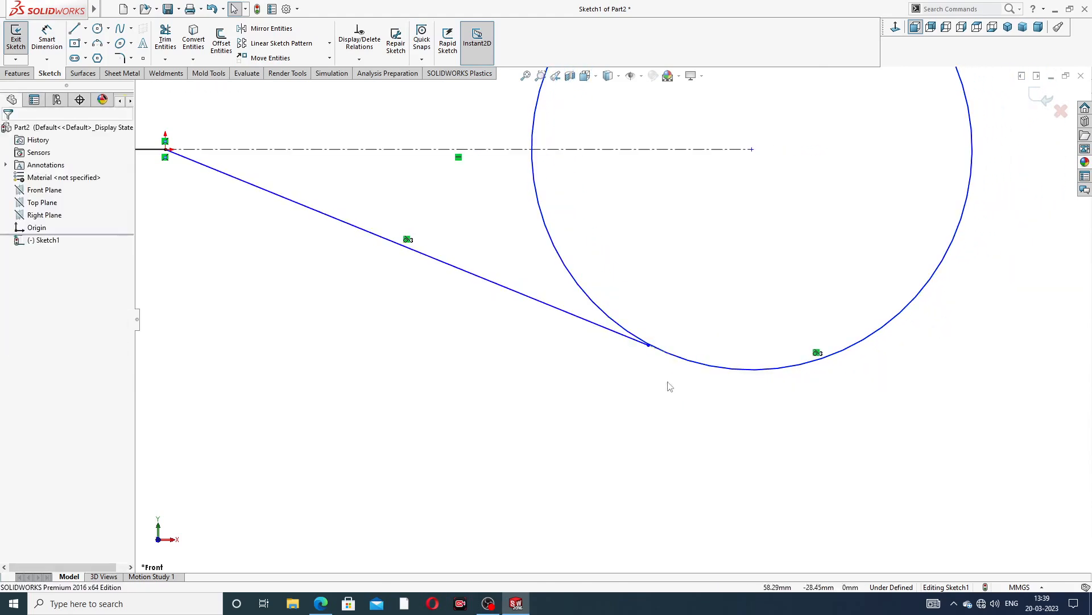
left_click(648, 346)
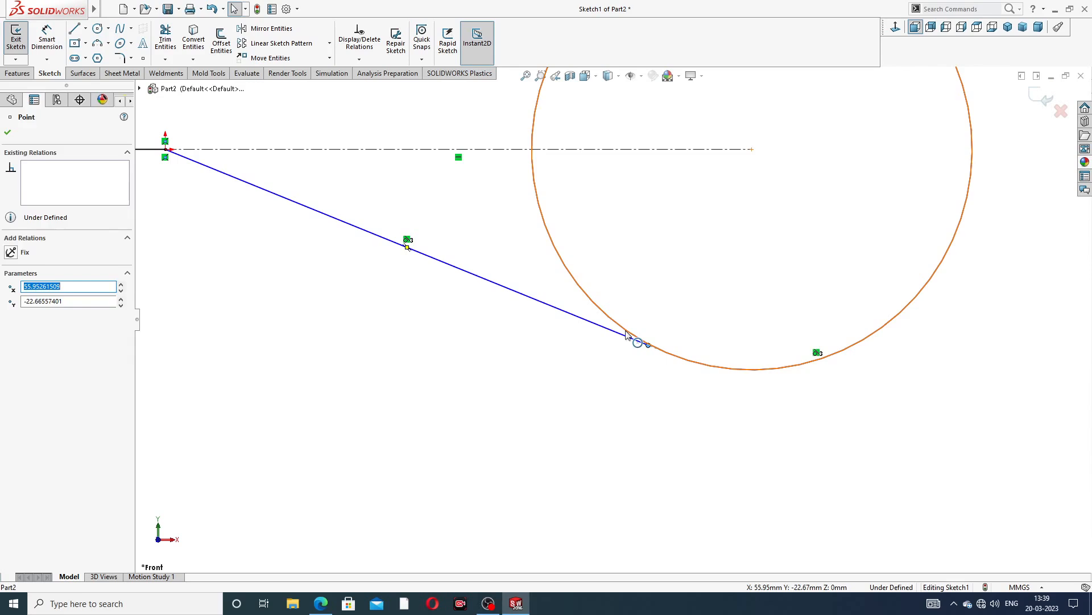
left_click(634, 338, "ctrl")
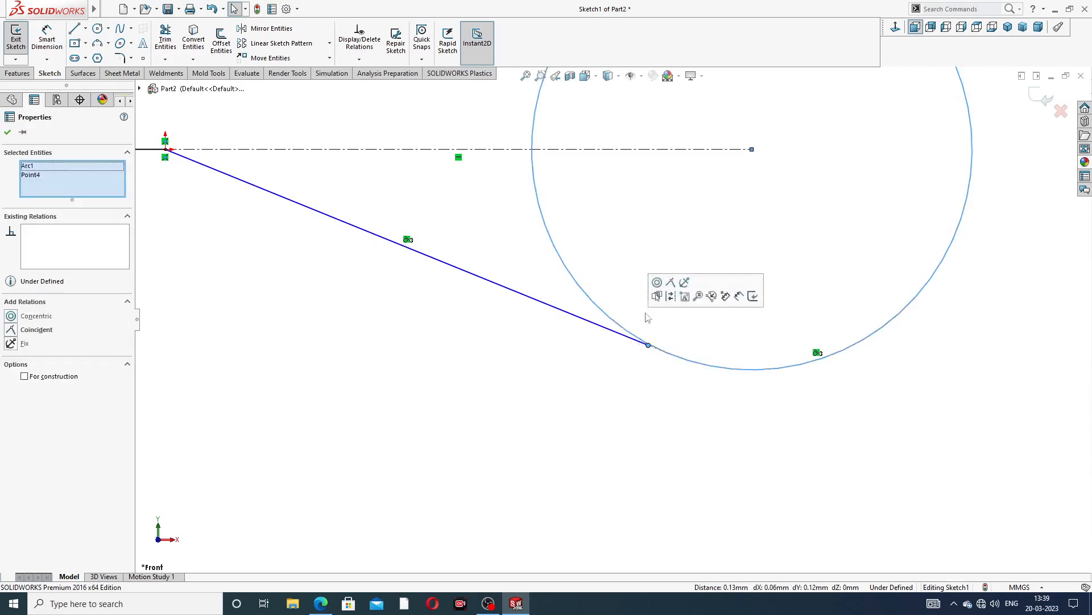
left_click(672, 284)
left_click(659, 369)
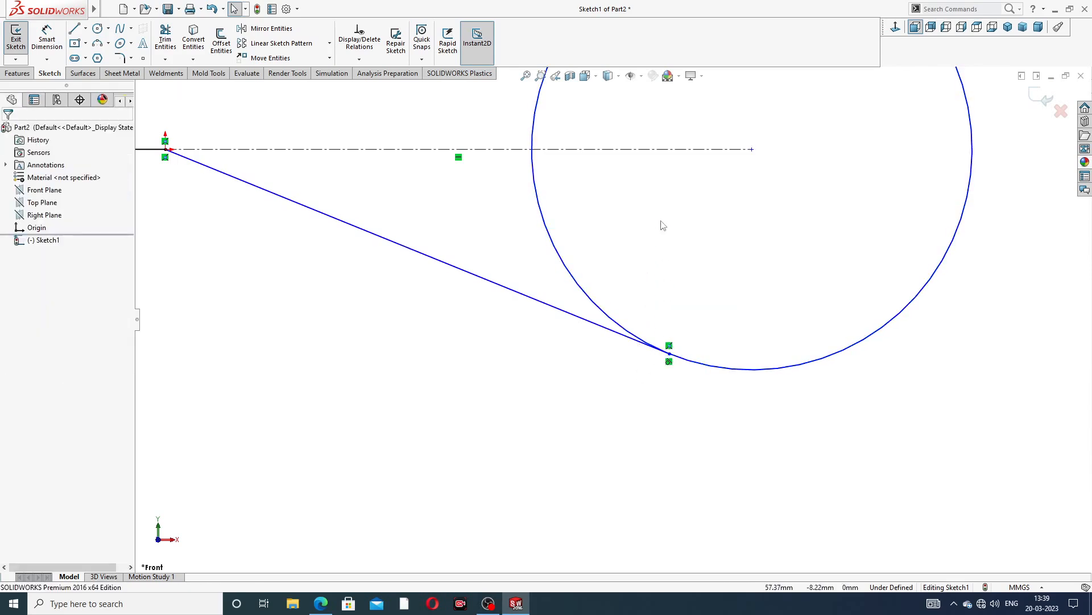
Check the drawing, then dimension the circle's diameter as 30 mm
scroll(665, 230, "up", 2)
scroll(666, 235, "up", 2)
scroll(490, 278, "down", 2)
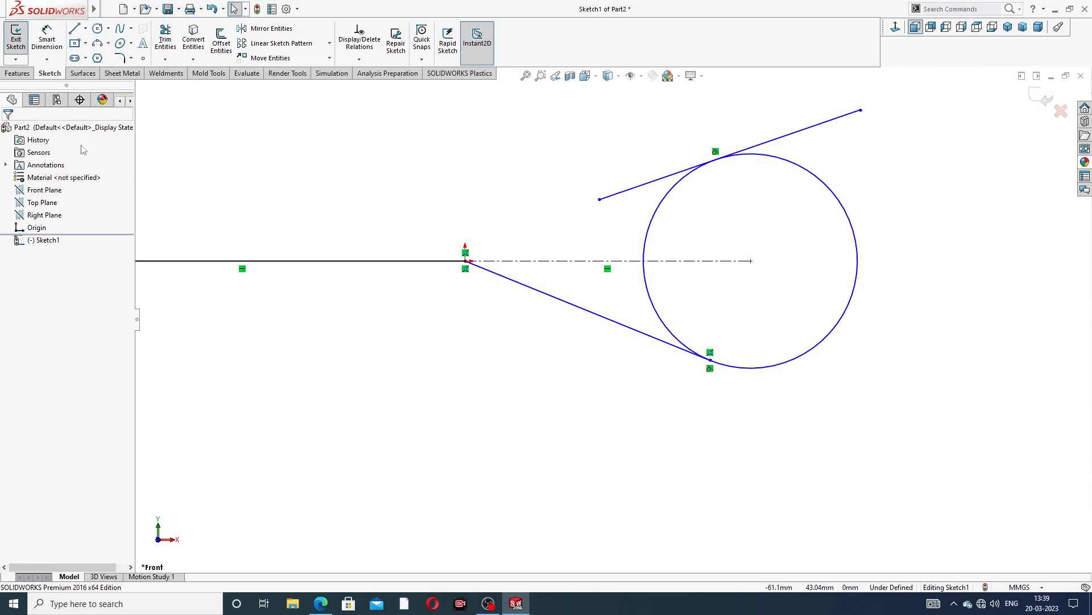
left_click(321, 603)
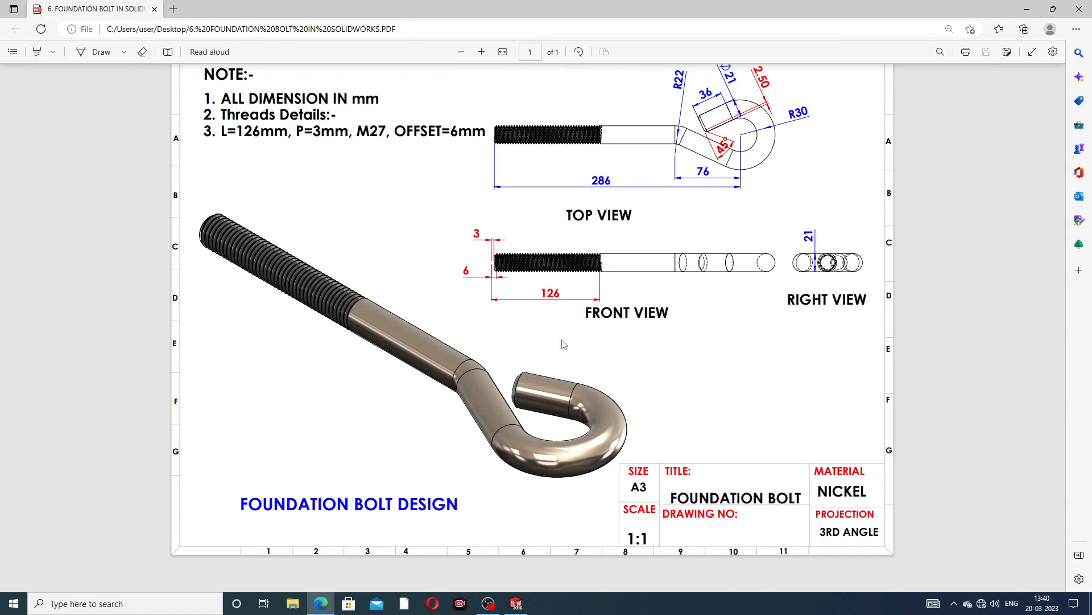
left_click(321, 606)
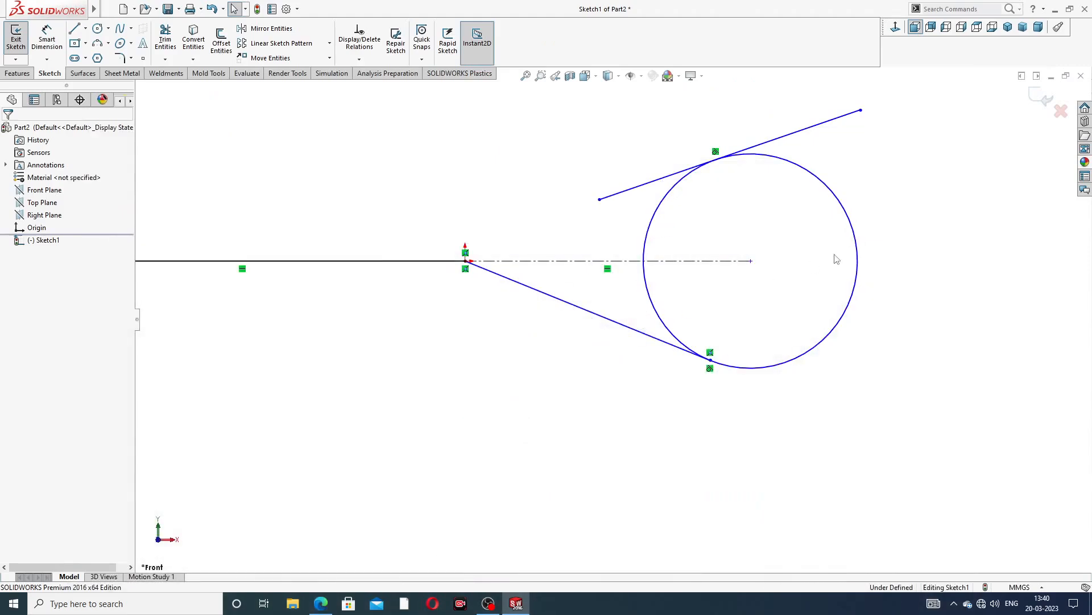
left_click(57, 51)
left_click(834, 192)
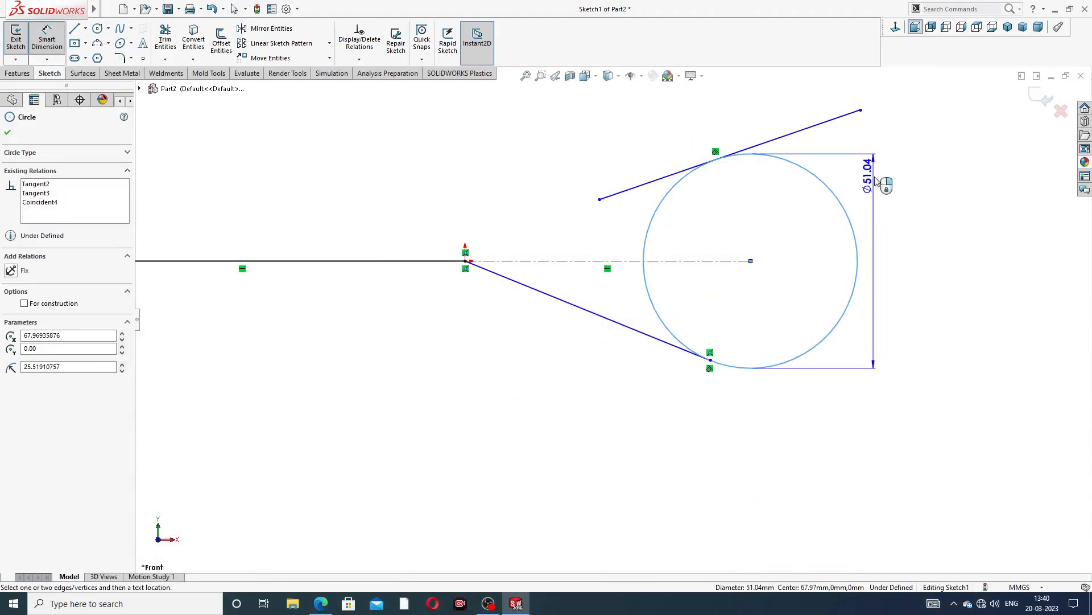
left_click(895, 156)
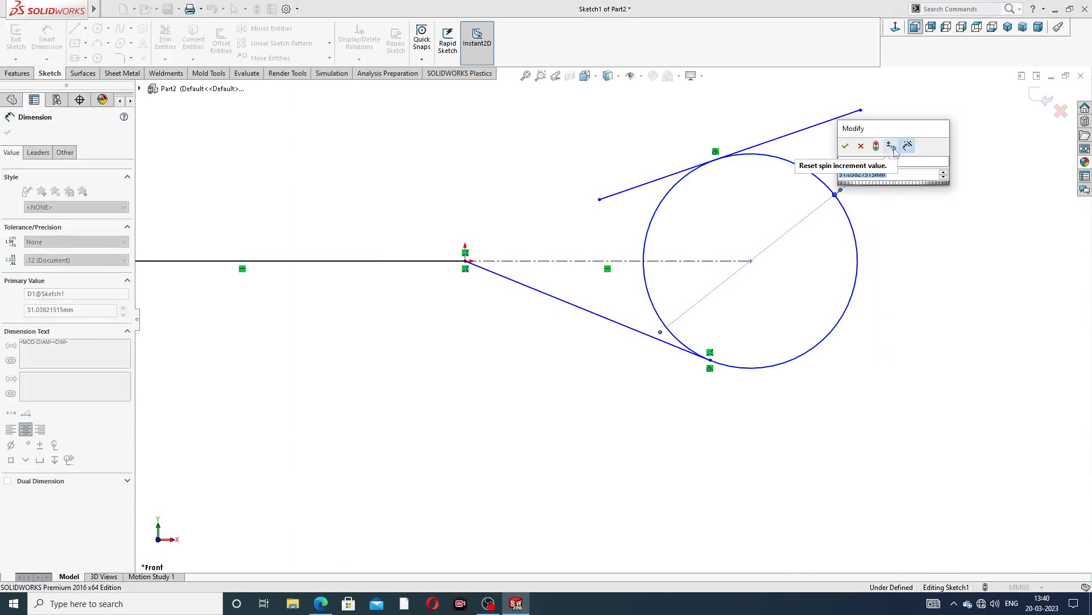
type("30")
key("Return")
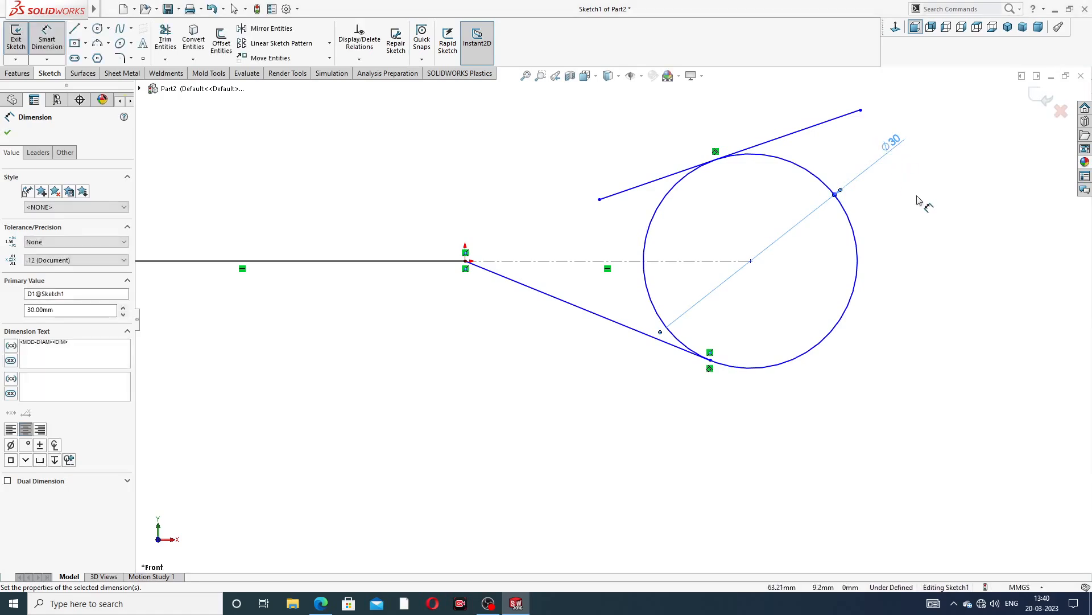
left_click(917, 199)
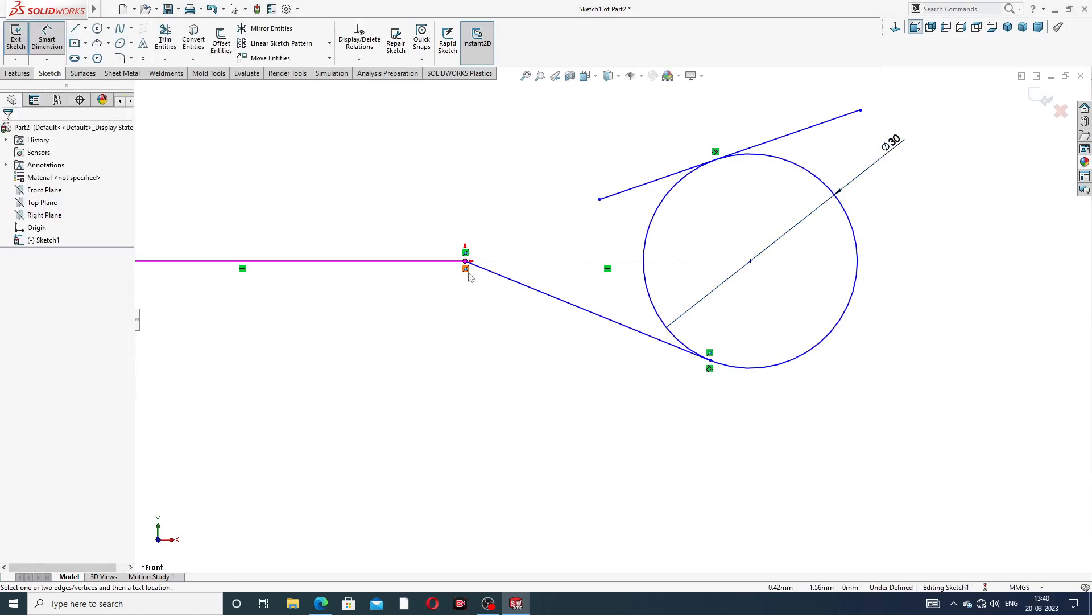
scroll(469, 276, "down", 3)
right_click(452, 168)
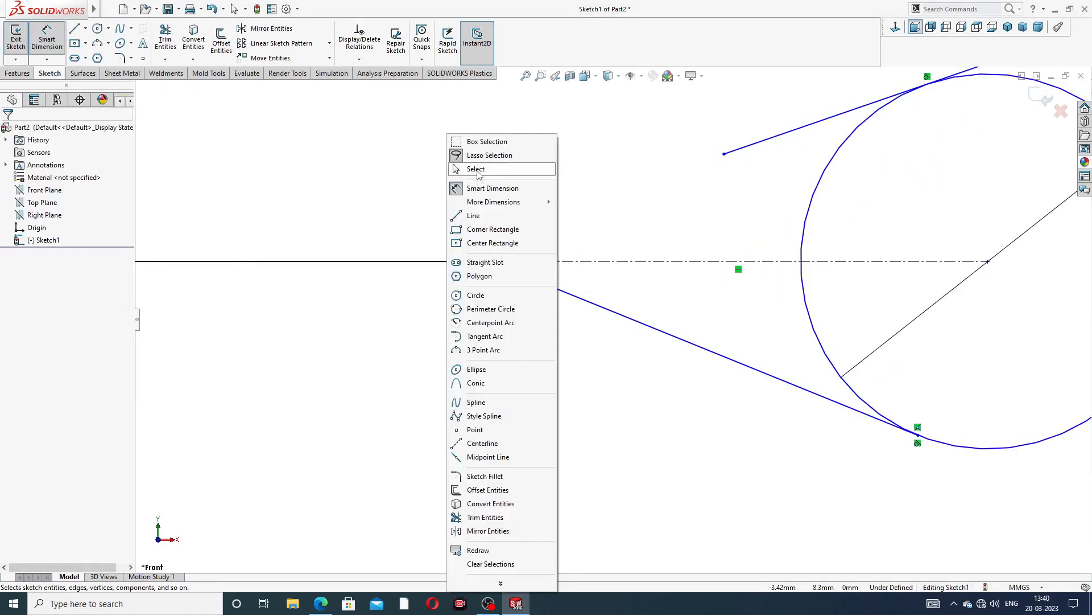
left_click(454, 171)
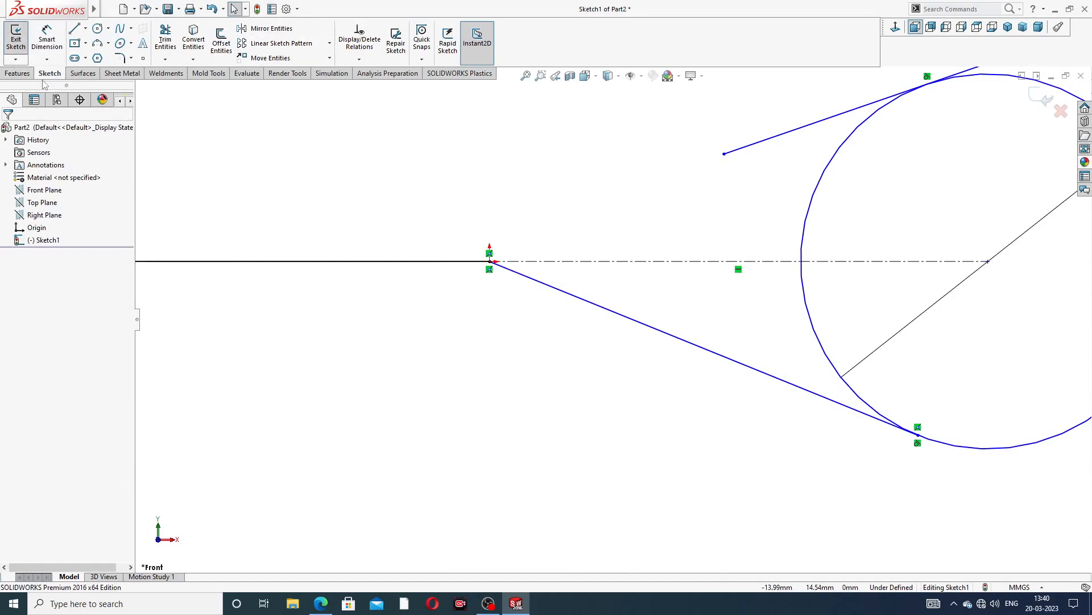
Fillet the corner at the origin between the horizontal line and the lower inclined line with a 22 mm radius
left_click(18, 73)
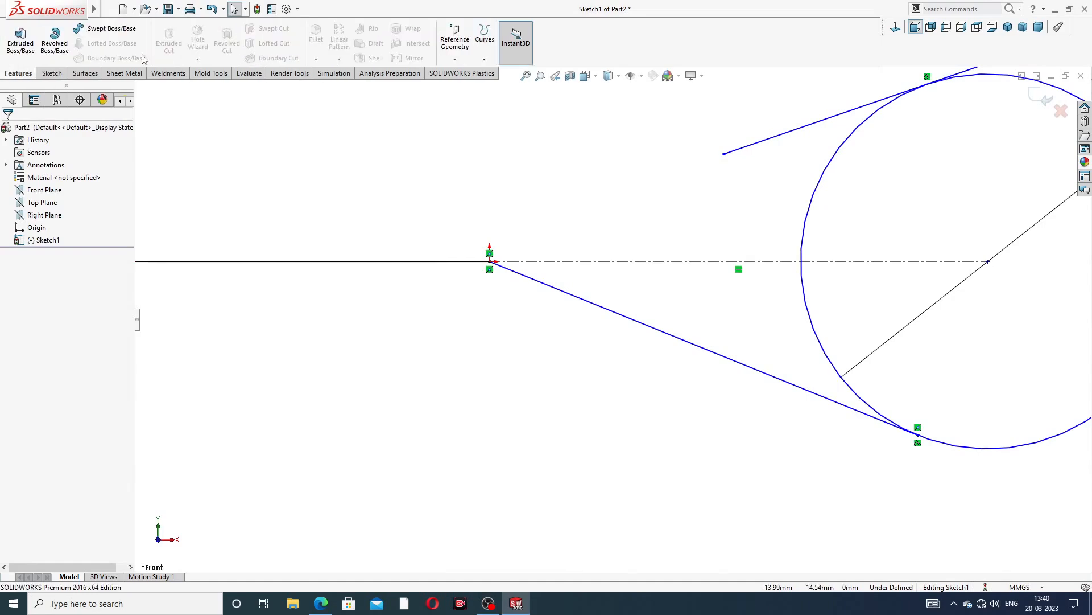
left_click(52, 73)
left_click(131, 58)
left_click(149, 73)
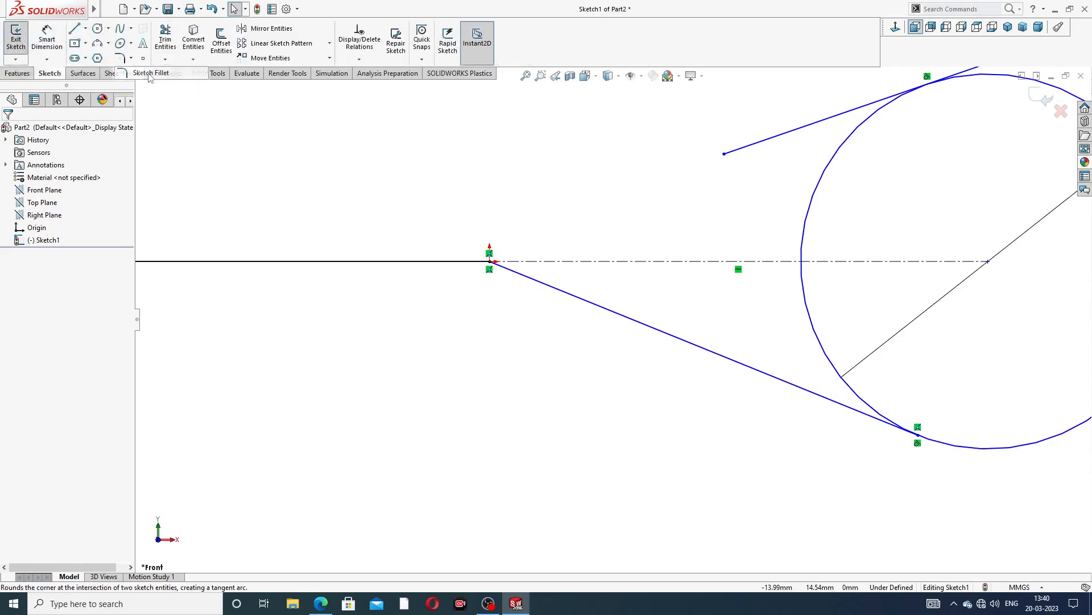
scroll(530, 288, "down", 5)
left_click(531, 288)
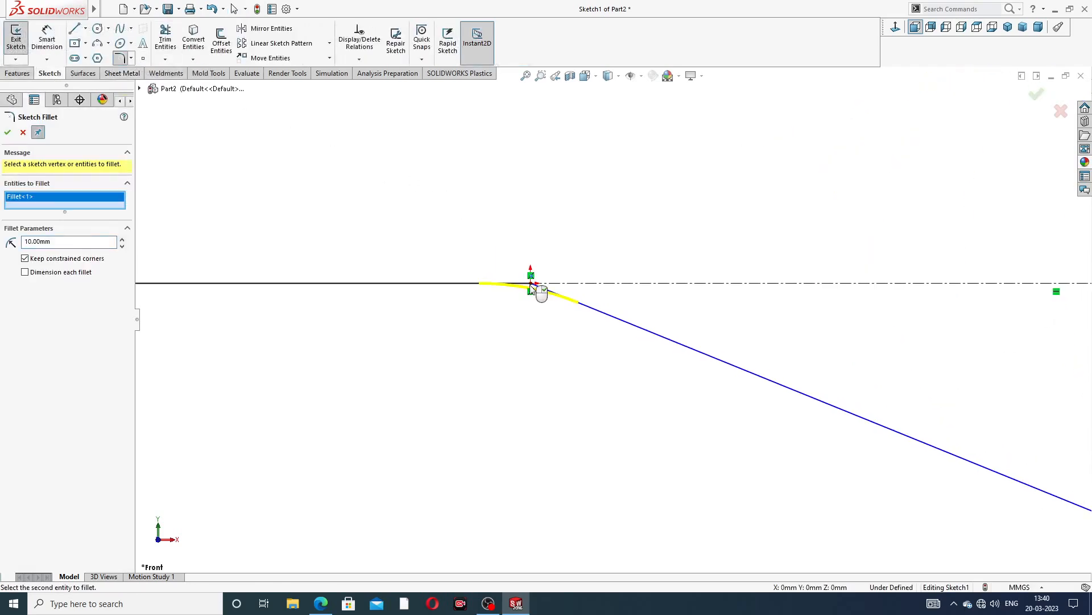
double_click(48, 241)
type("22")
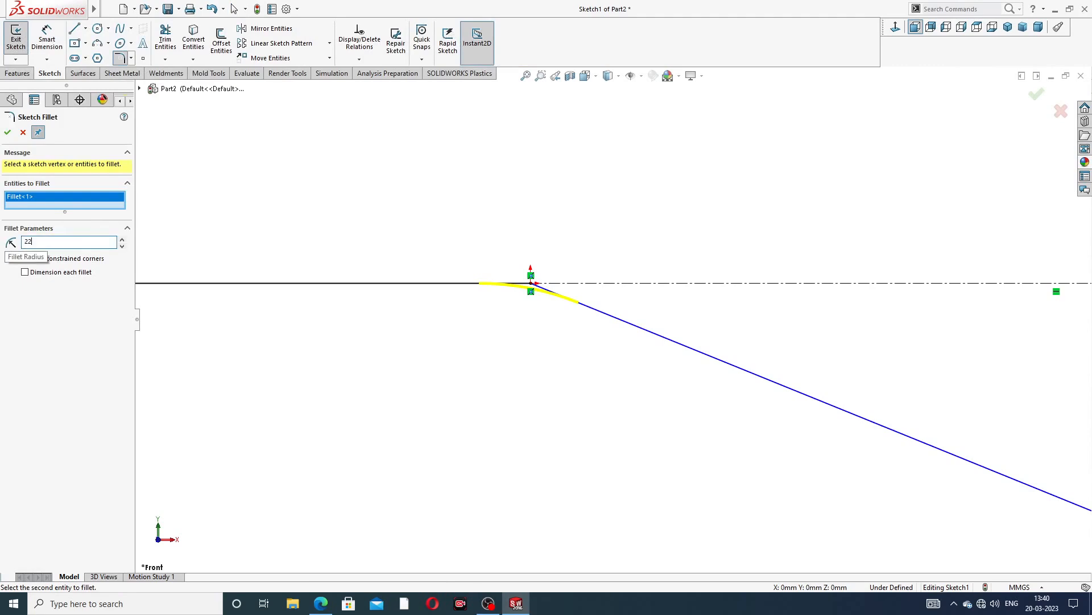
key("Return")
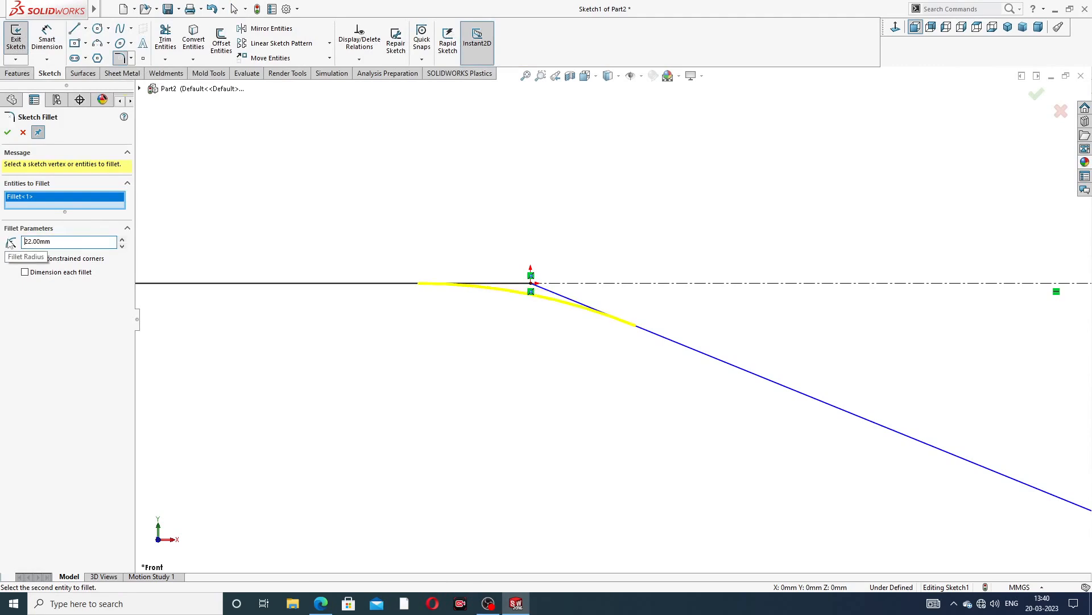
left_click(8, 132)
scroll(679, 296, "up", 3)
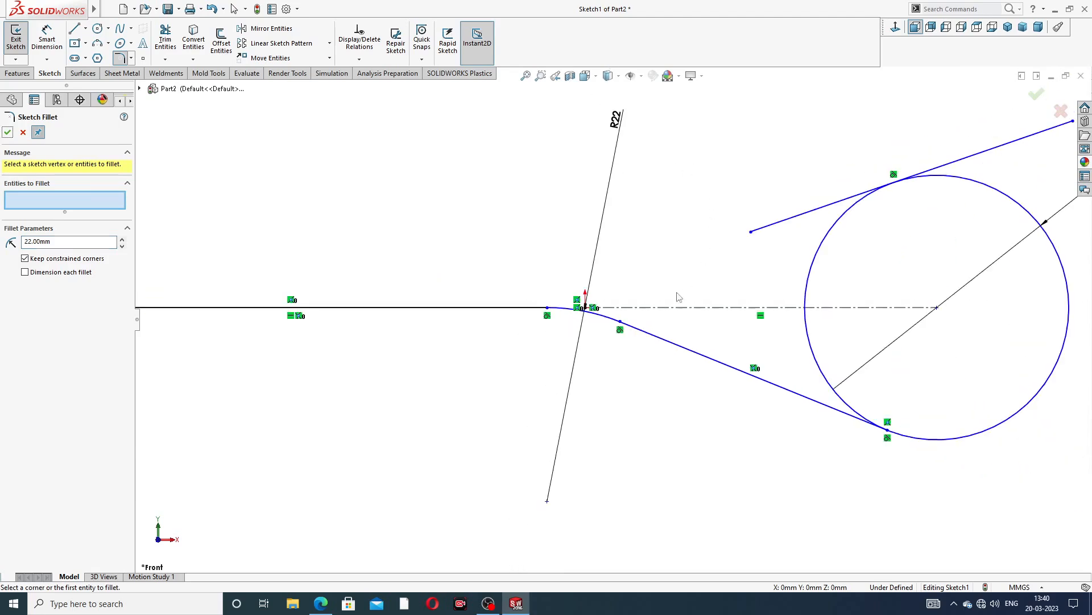
scroll(798, 290, "up", 1)
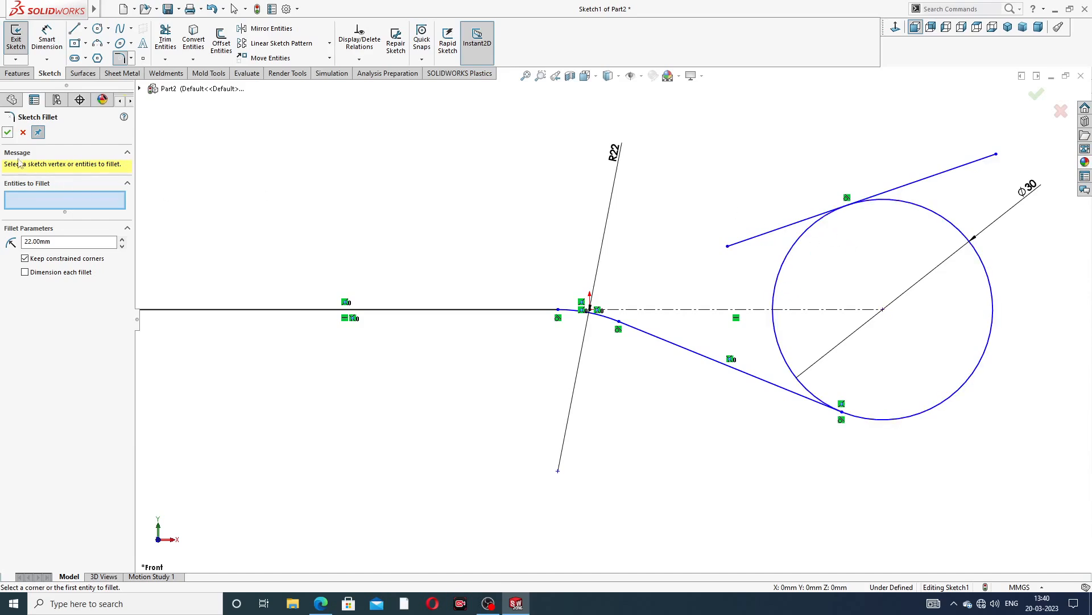
left_click(7, 132)
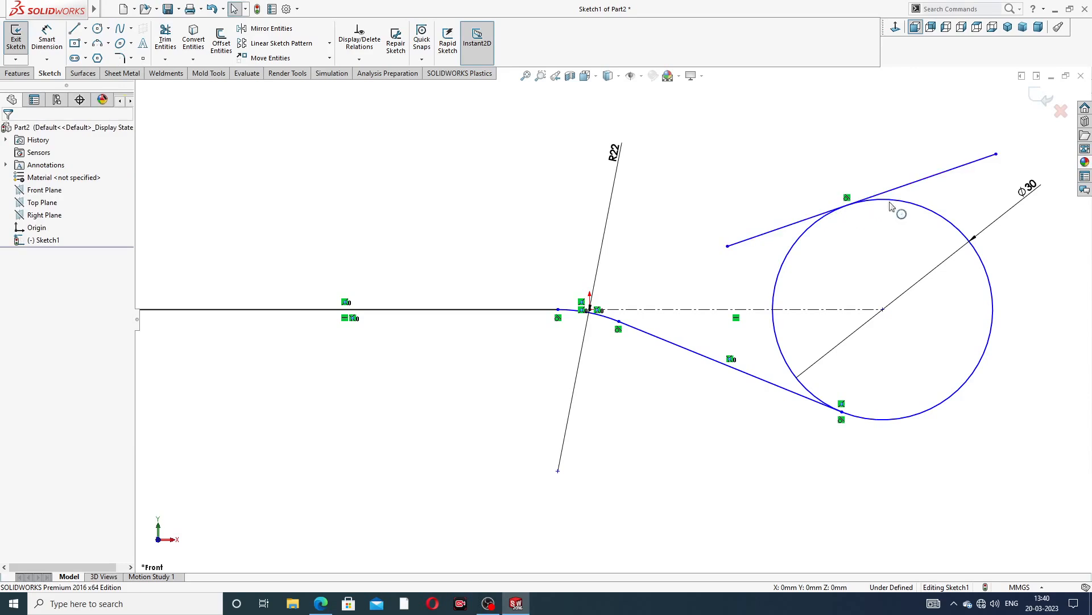
Trim the upper line's overhang past the circle and the circle's inner arc to leave the hook loop
left_click(166, 40)
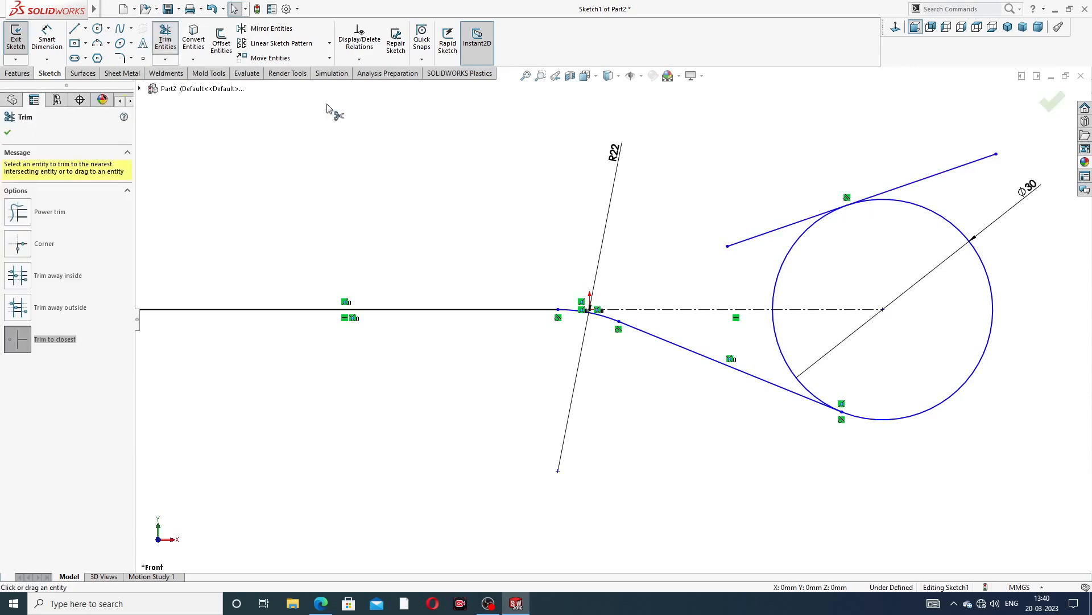
left_click(919, 185)
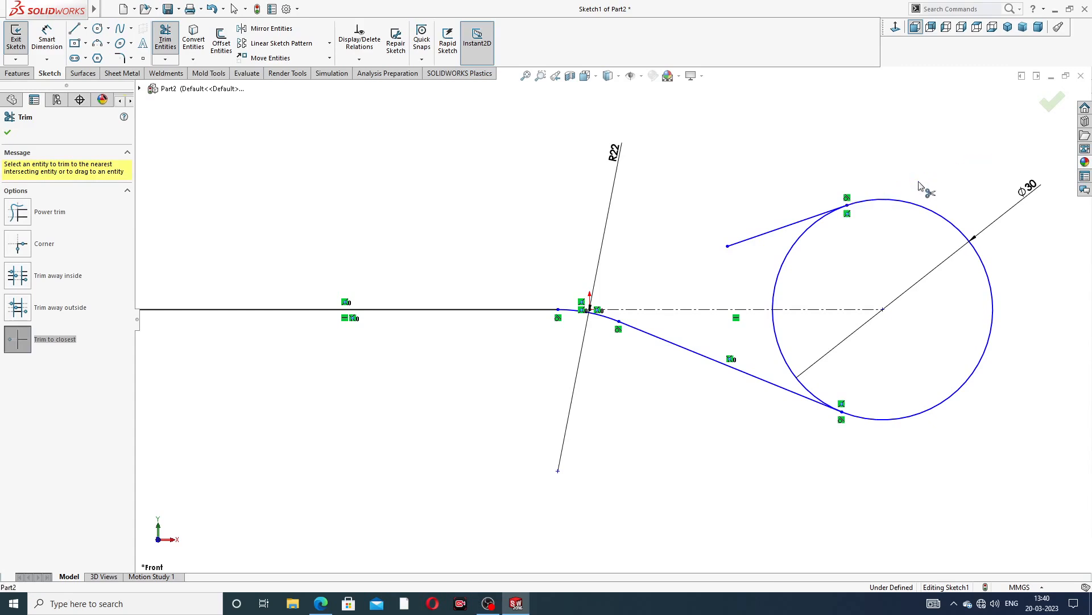
scroll(864, 253, "down", 2)
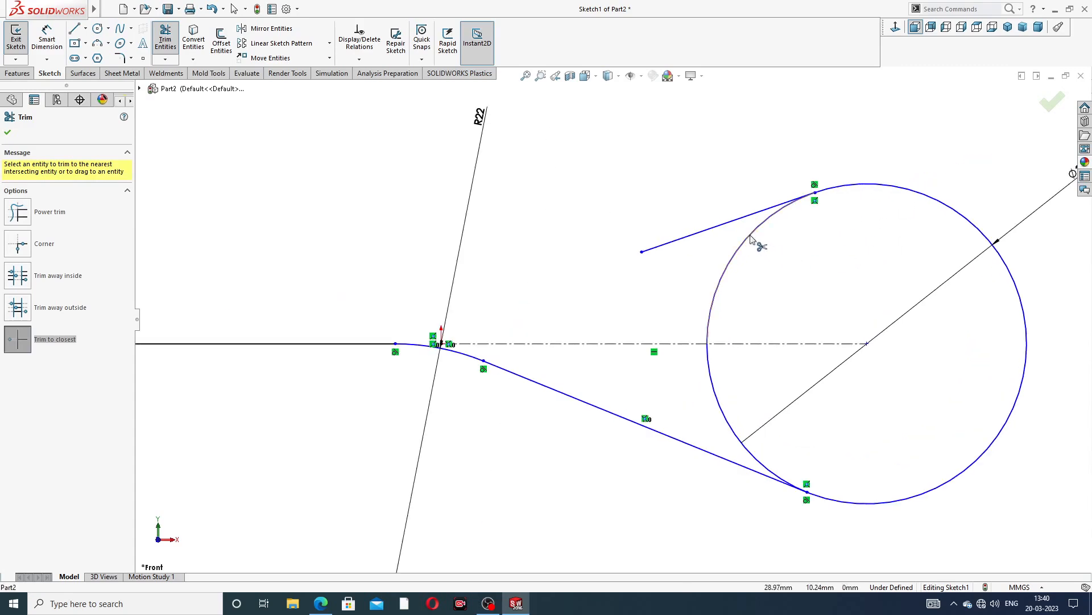
left_click(743, 250)
left_click(718, 398)
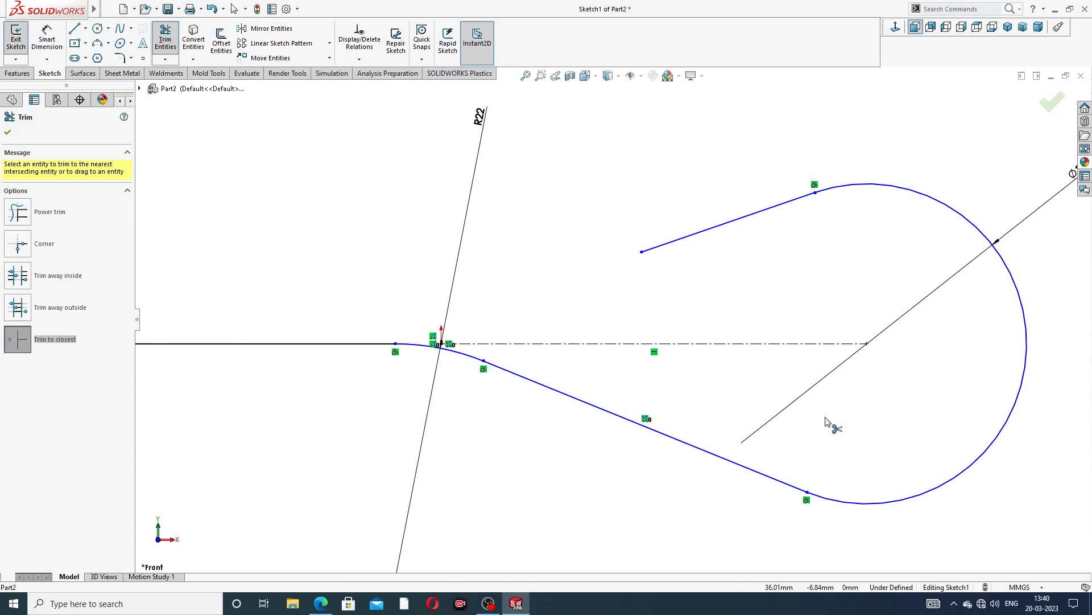
scroll(833, 423, "up", 3)
scroll(525, 347, "down", 2)
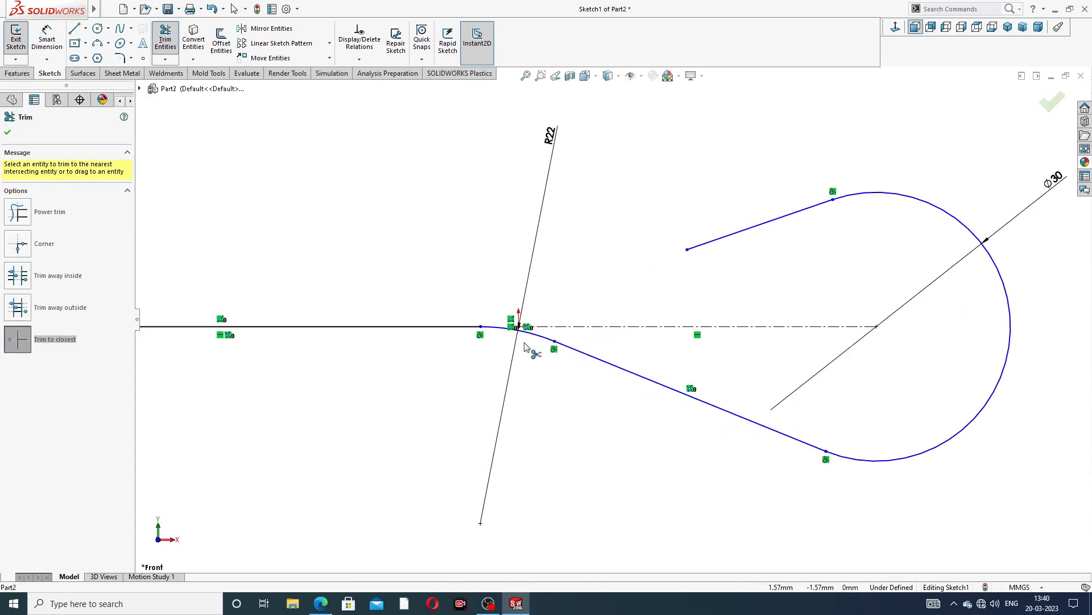
right_click(597, 191)
left_click(625, 168)
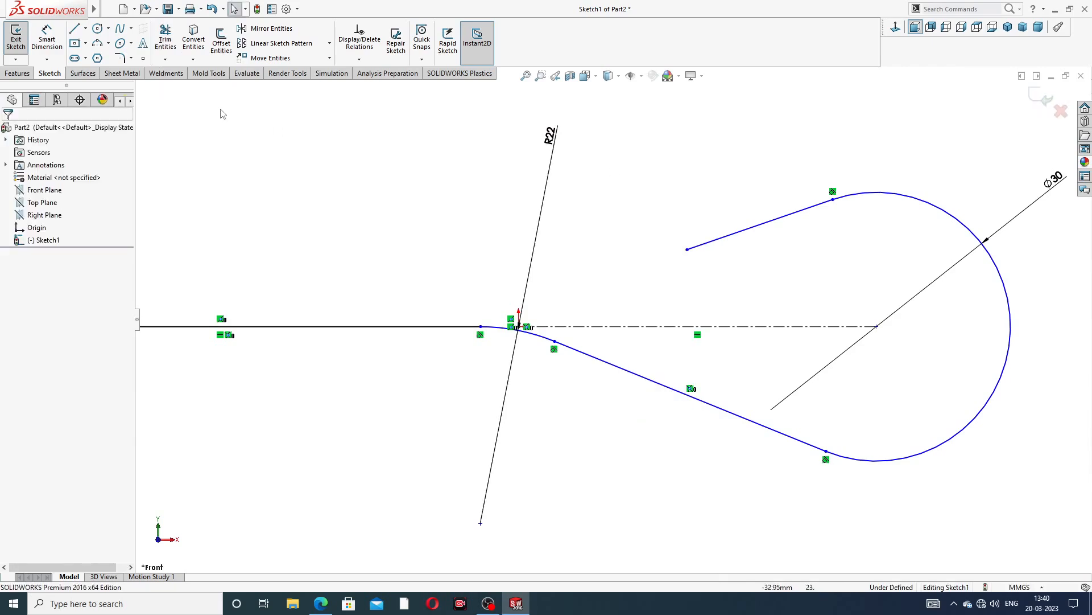
Check the drawing, then dimension the upper inclined line's length as 36 mm
left_click(46, 37)
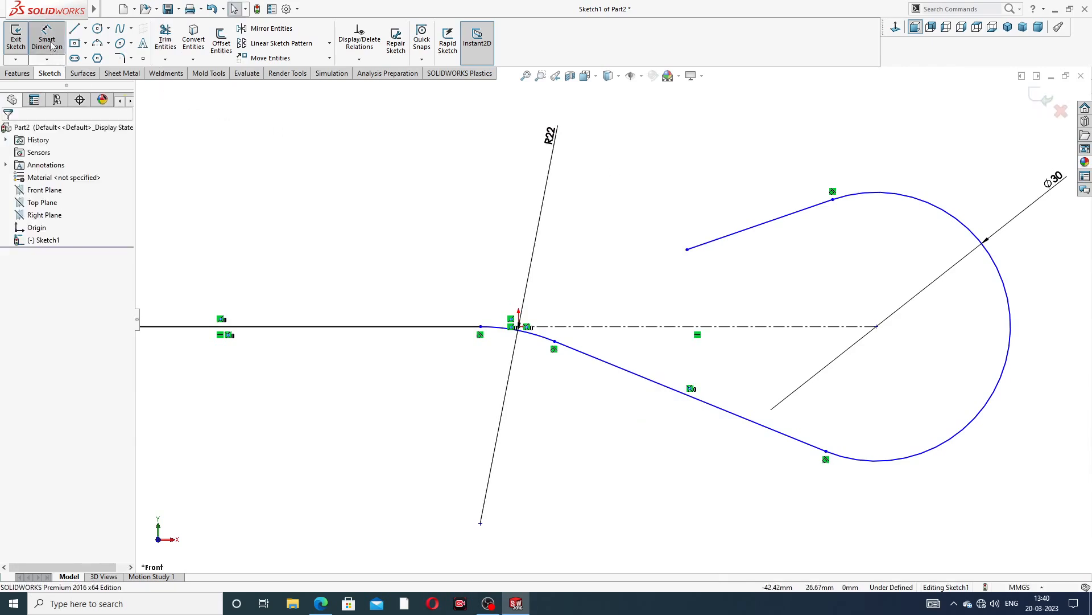
left_click(731, 233)
left_click(742, 203)
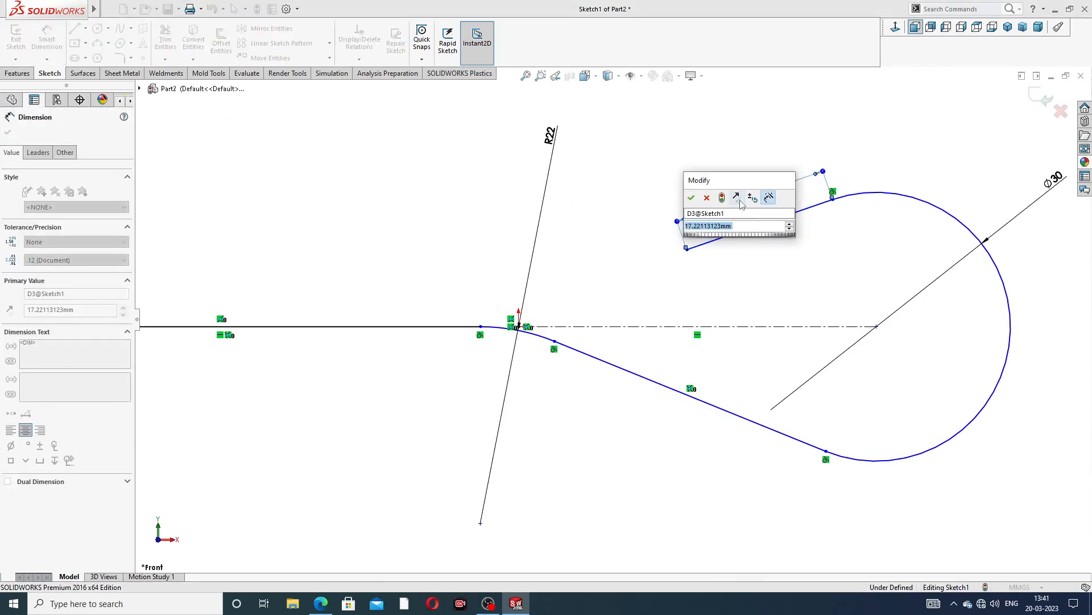
left_click(321, 603)
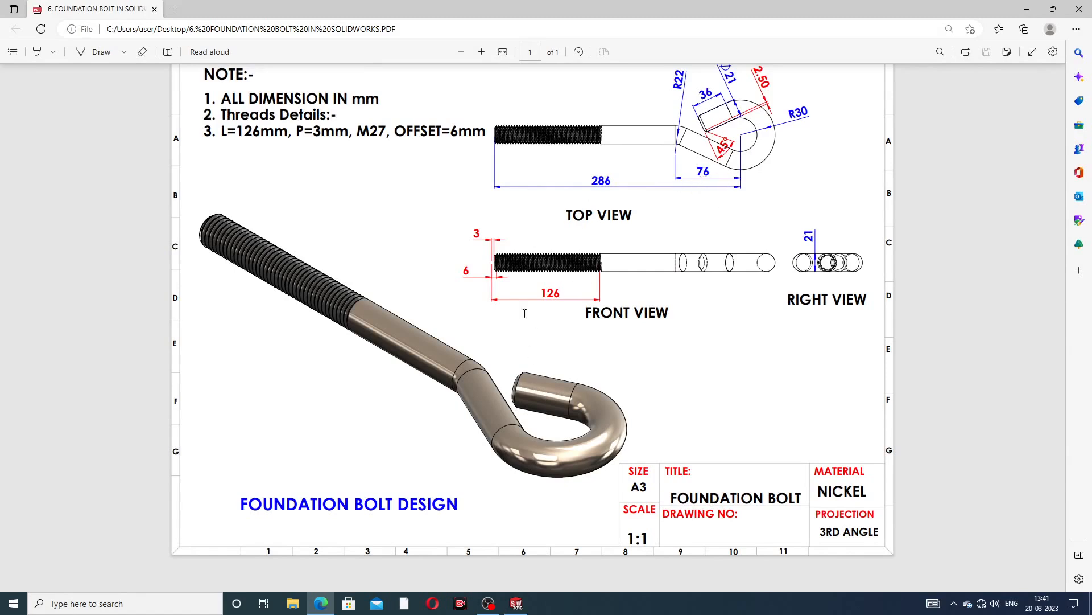
left_click(321, 604)
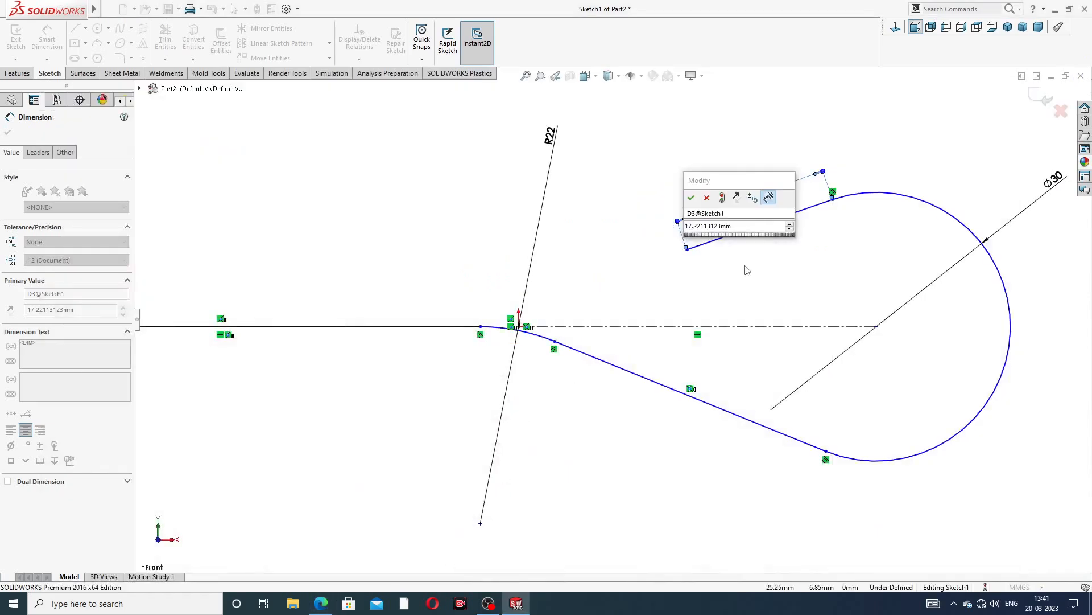
left_click_drag(738, 228, 708, 232)
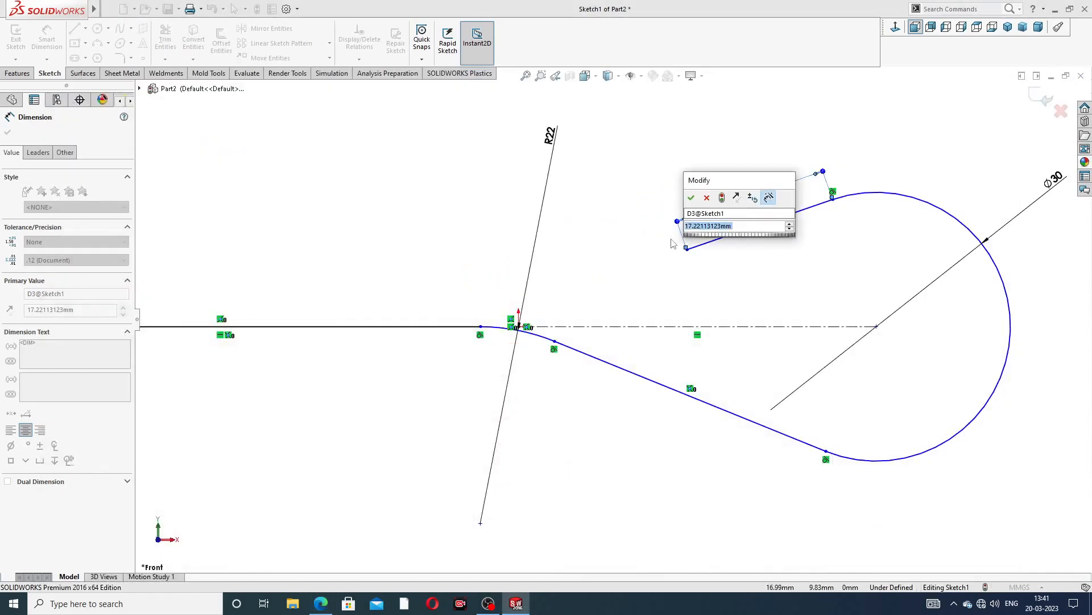
type("37")
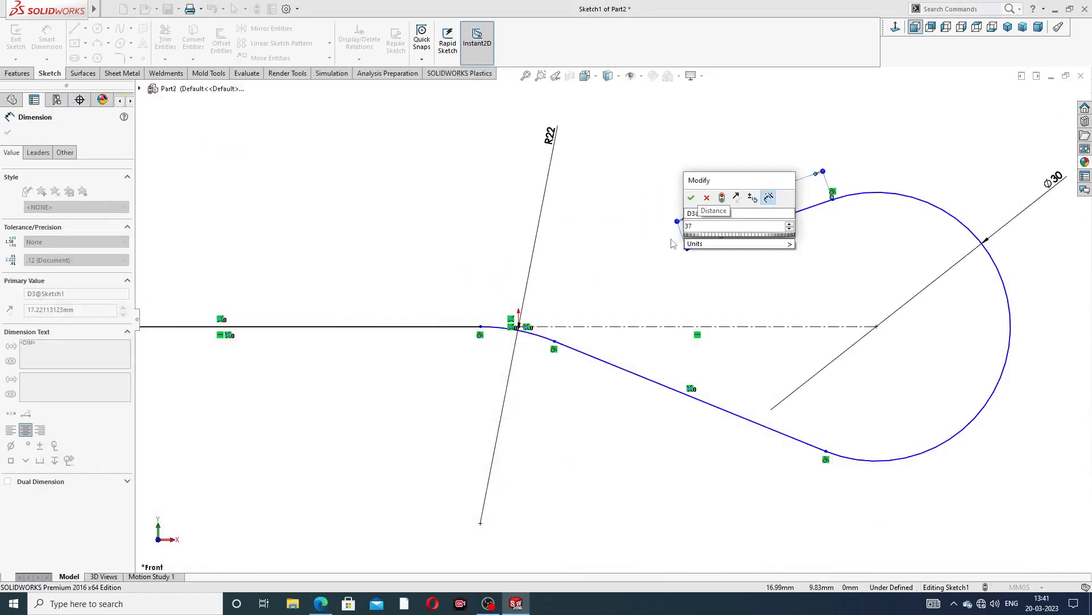
key("BackSpace")
type("6")
left_click(691, 197)
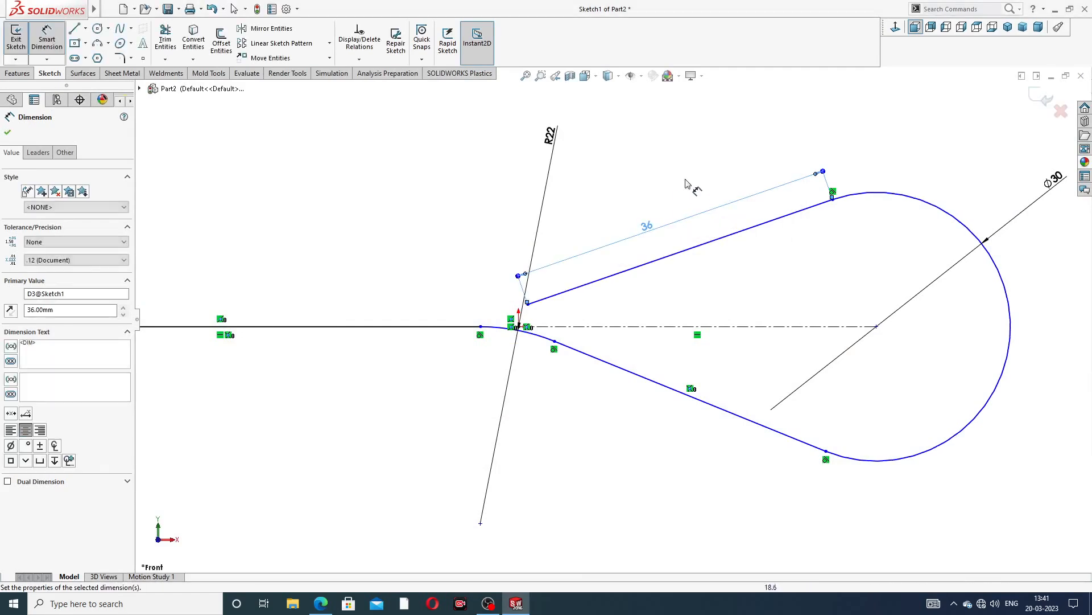
Dimension the horizontal distance from the fillet's start point to the circle's centre as 76 mm
scroll(660, 279, "up", 3)
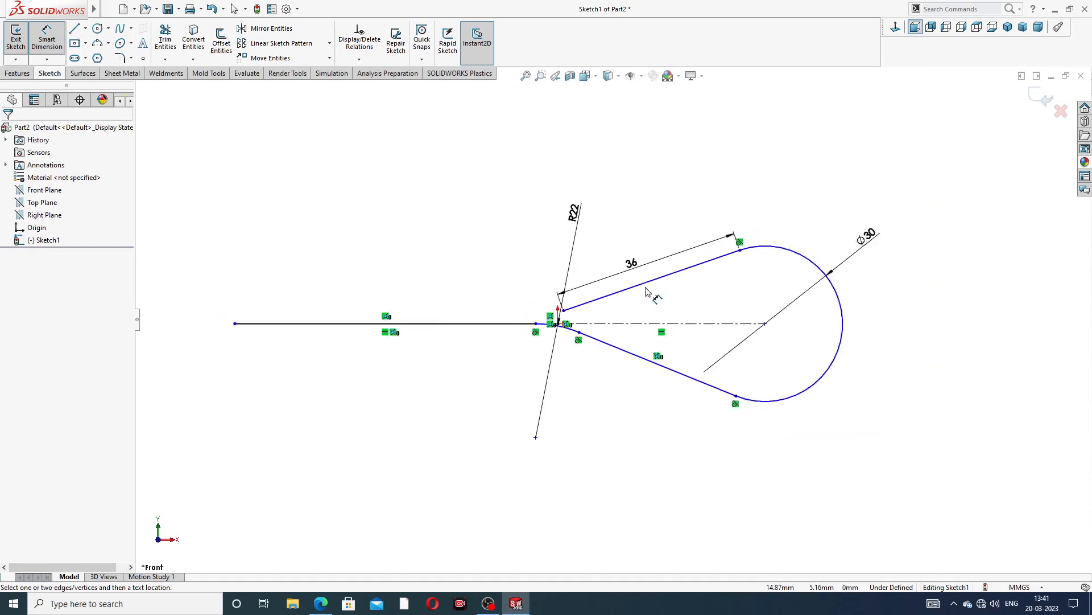
scroll(557, 347, "down", 1)
scroll(557, 347, "down", 1)
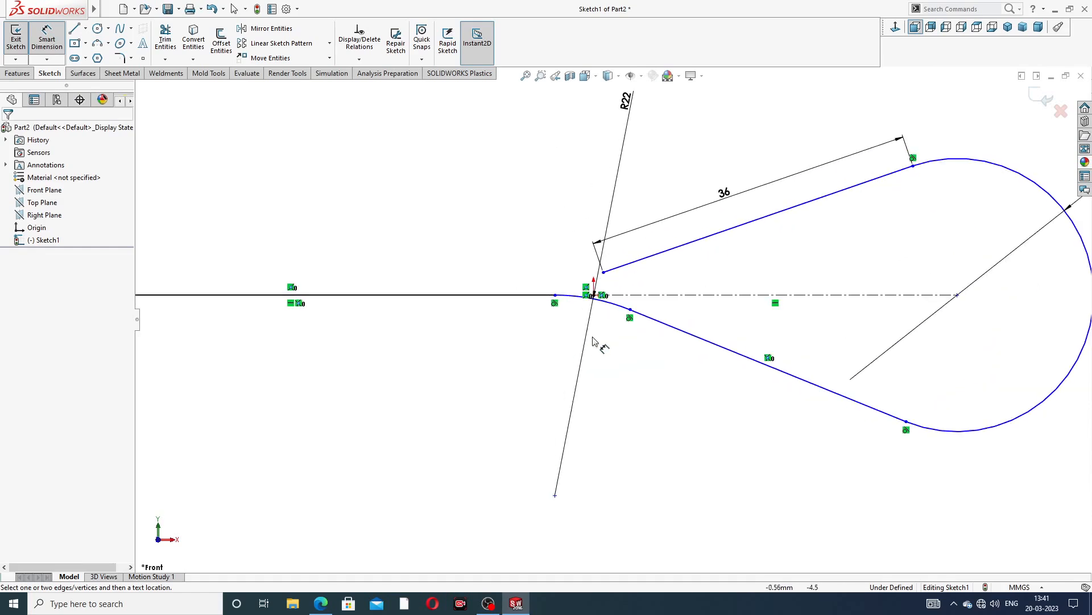
left_click(555, 296)
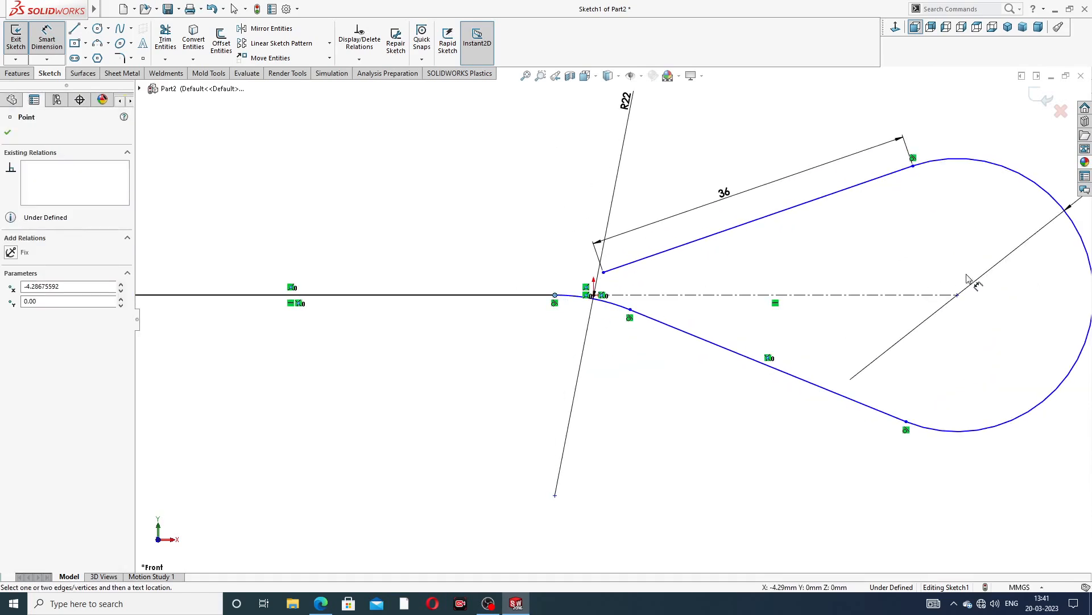
left_click(958, 296)
left_click(746, 436)
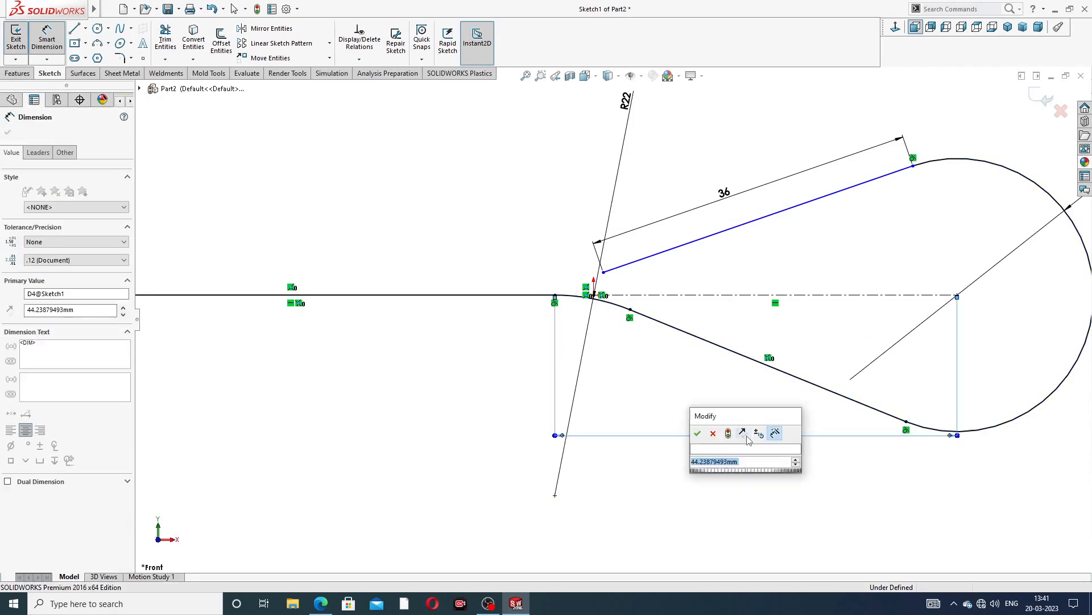
type("76")
key("Return")
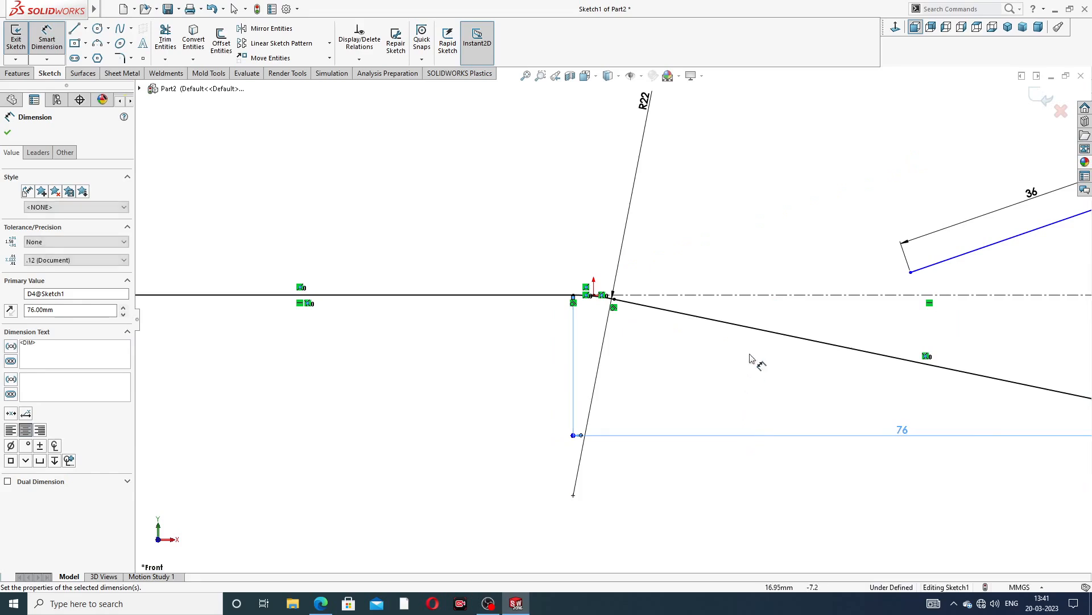
Dimension the horizontal distance from the horizontal line's left end to the circle's centre as 286 mm
key("Escape")
key("f")
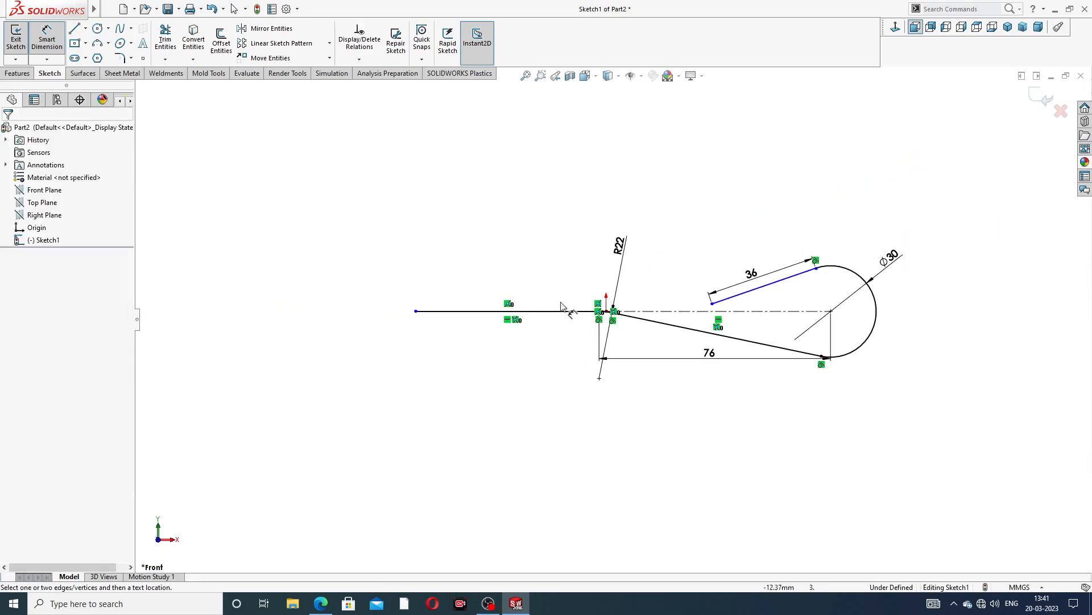
left_click(416, 312)
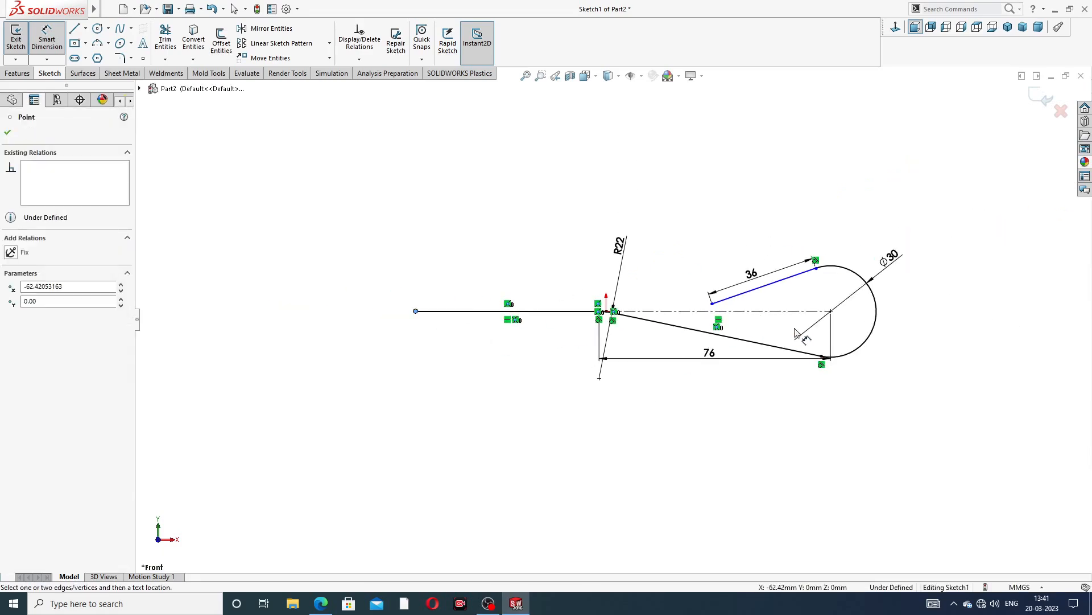
left_click(832, 312)
left_click(624, 422)
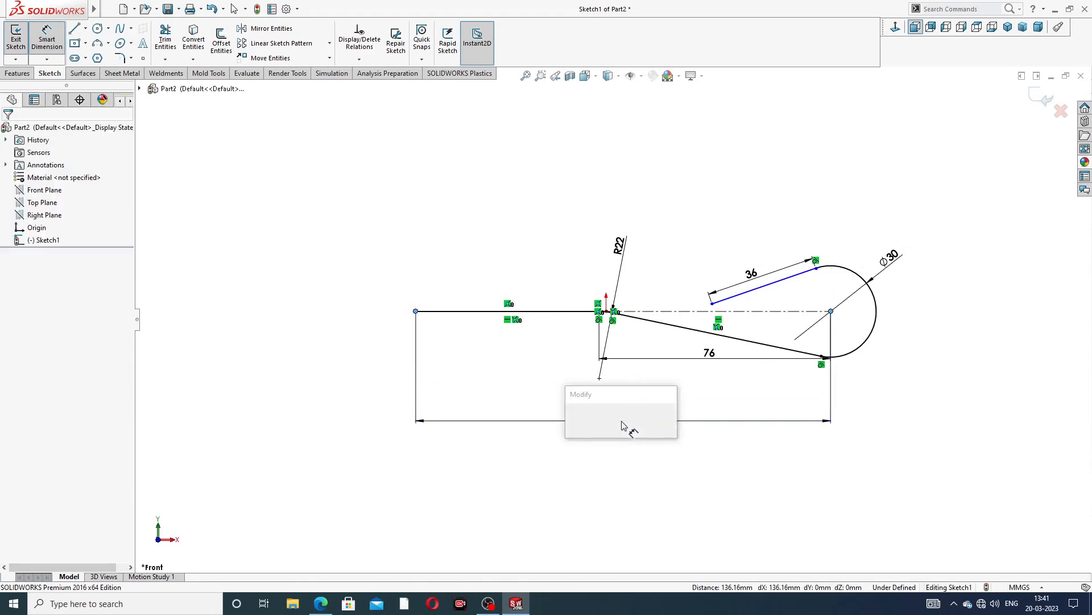
type("2")
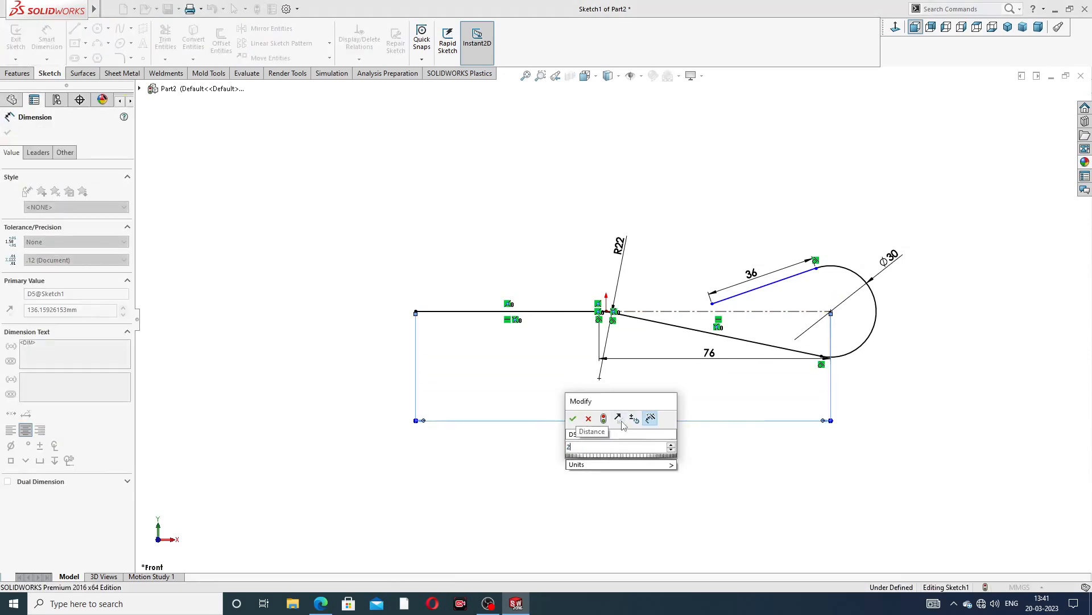
type("86")
key("Return")
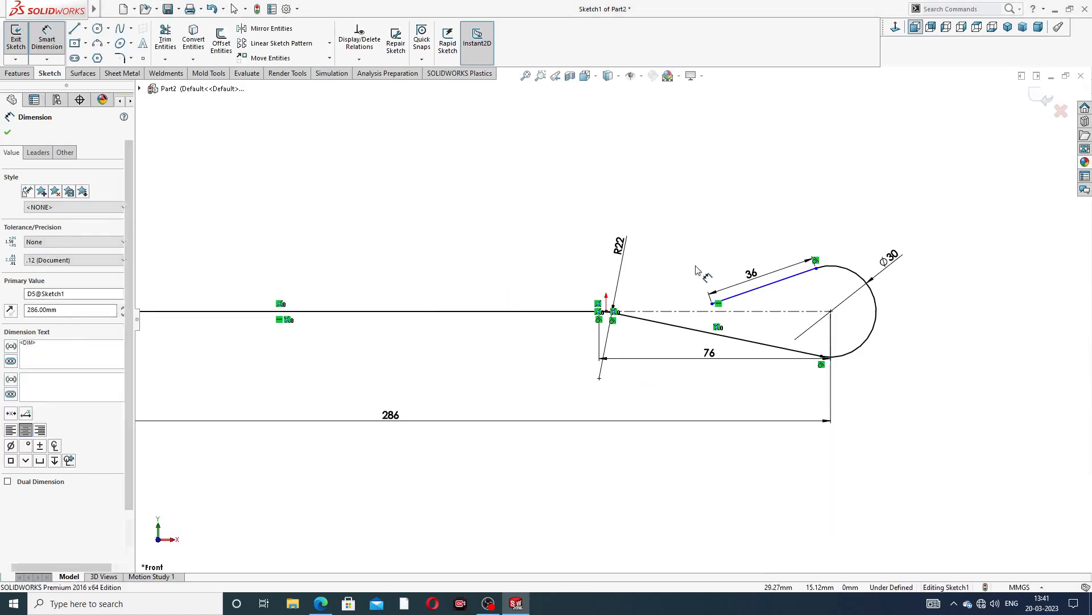
Compare the sketch with the drawing and change the circle's diameter to 60 mm
left_click(691, 239)
scroll(673, 227, "up", 4)
middle_click_drag(423, 280, 426, 303)
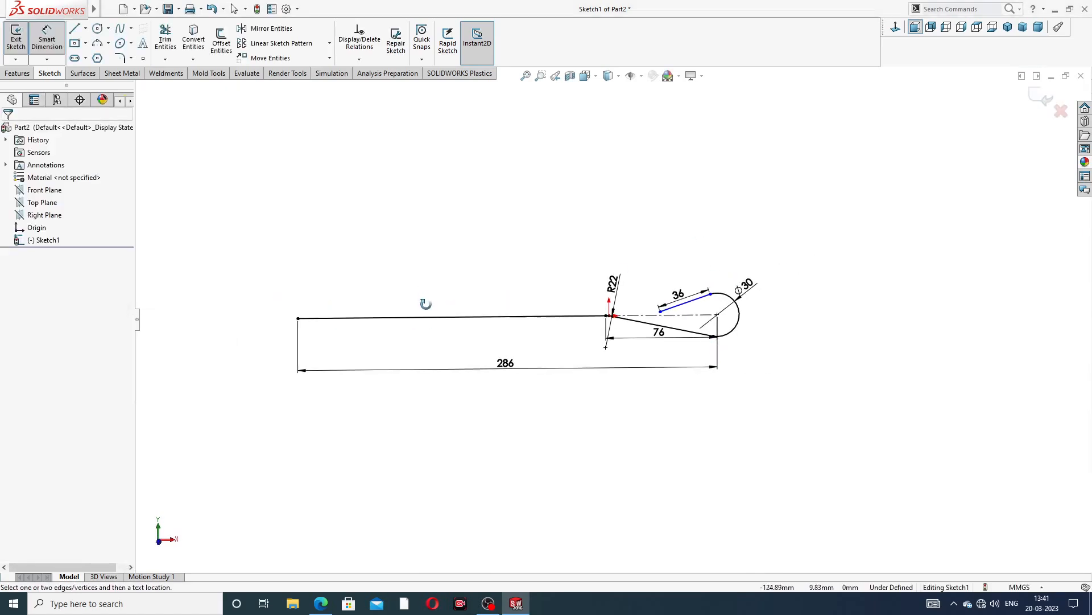
left_click(326, 603)
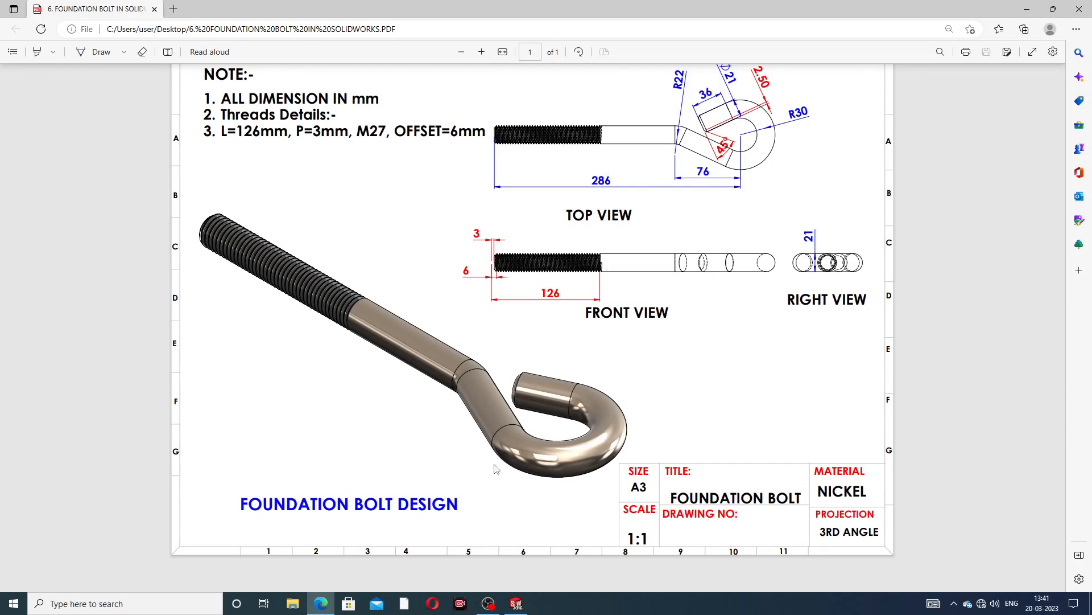
left_click(321, 603)
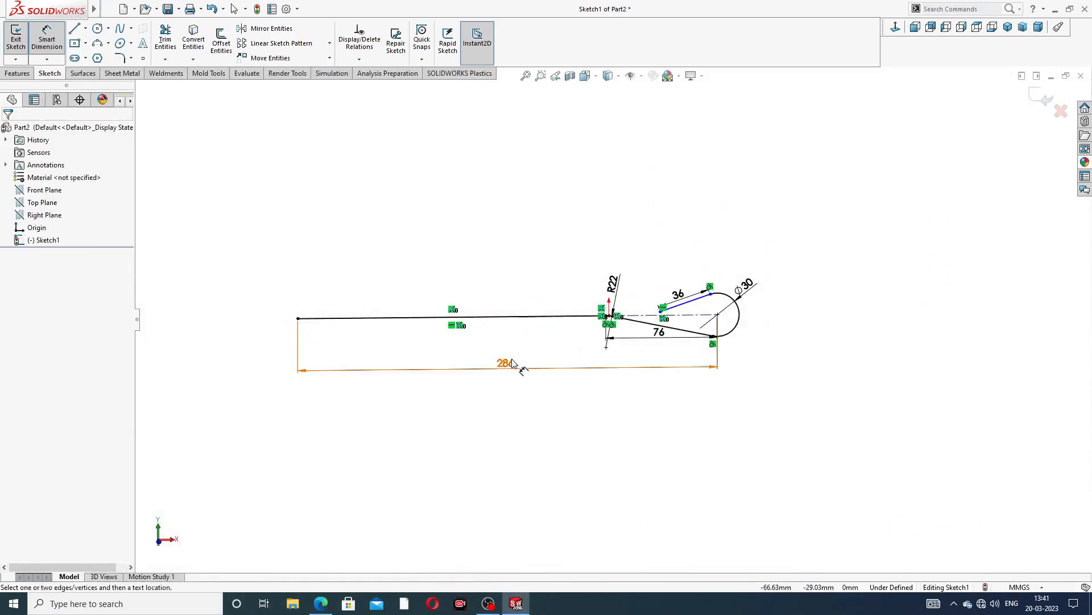
left_click(513, 364)
scroll(586, 334, "down", 4)
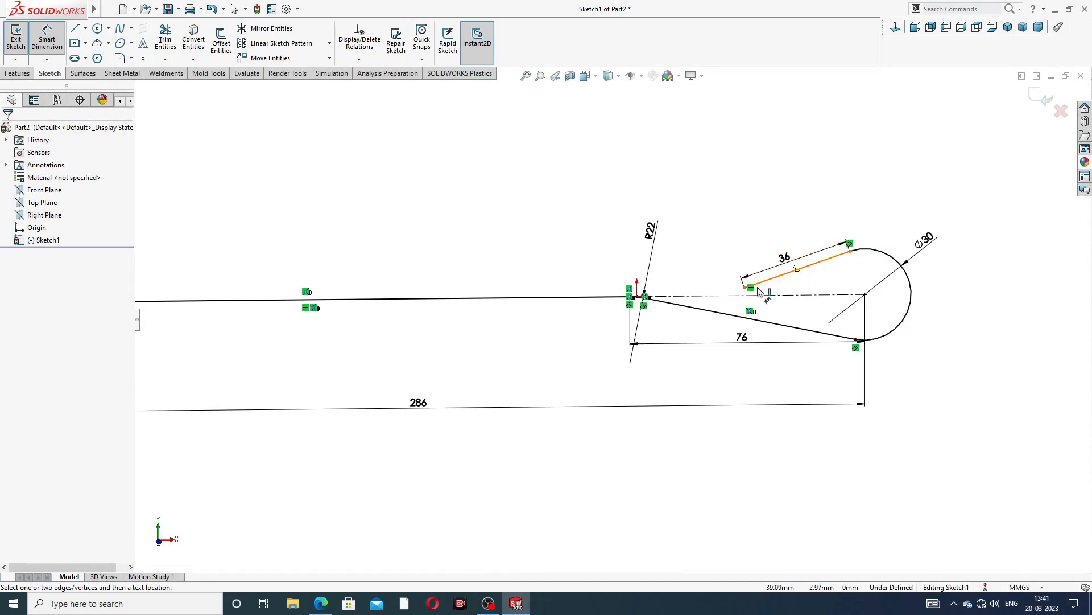
scroll(663, 304, "down", 2)
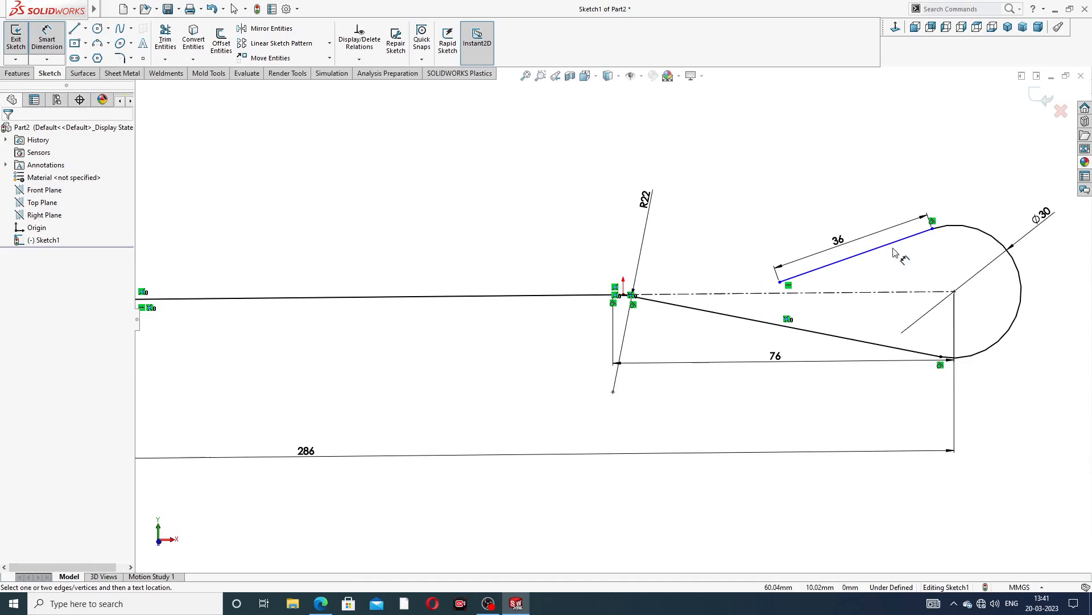
scroll(910, 253, "up", 3)
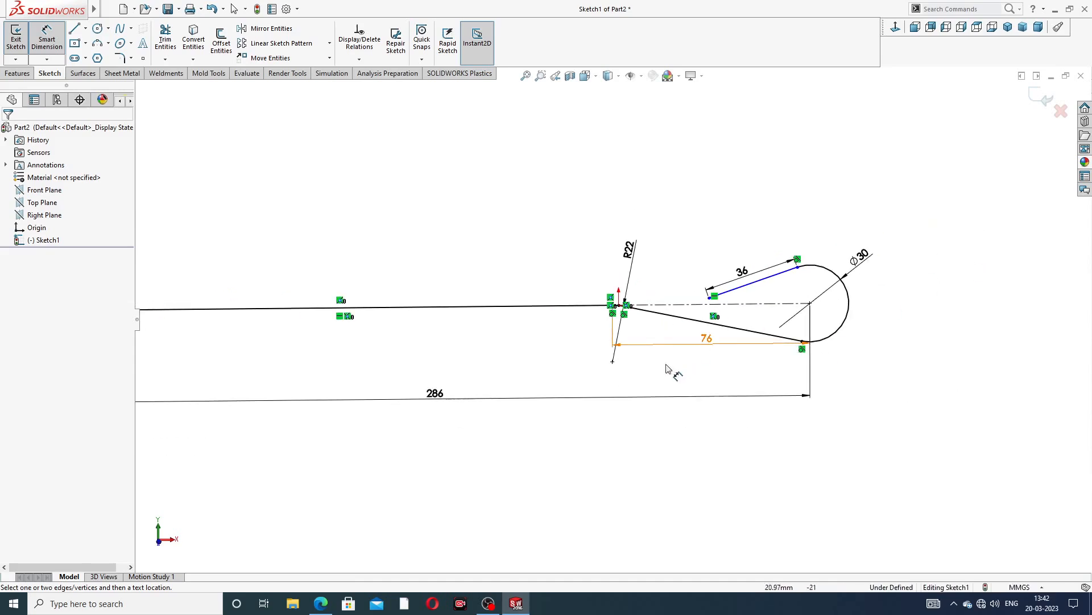
double_click(862, 256)
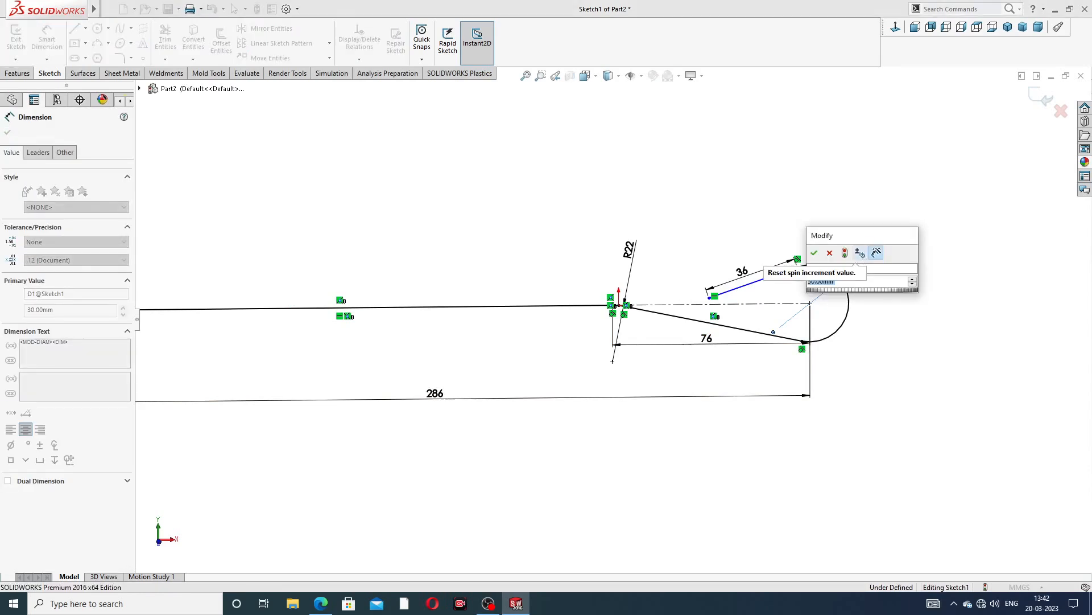
type("60")
key("Return")
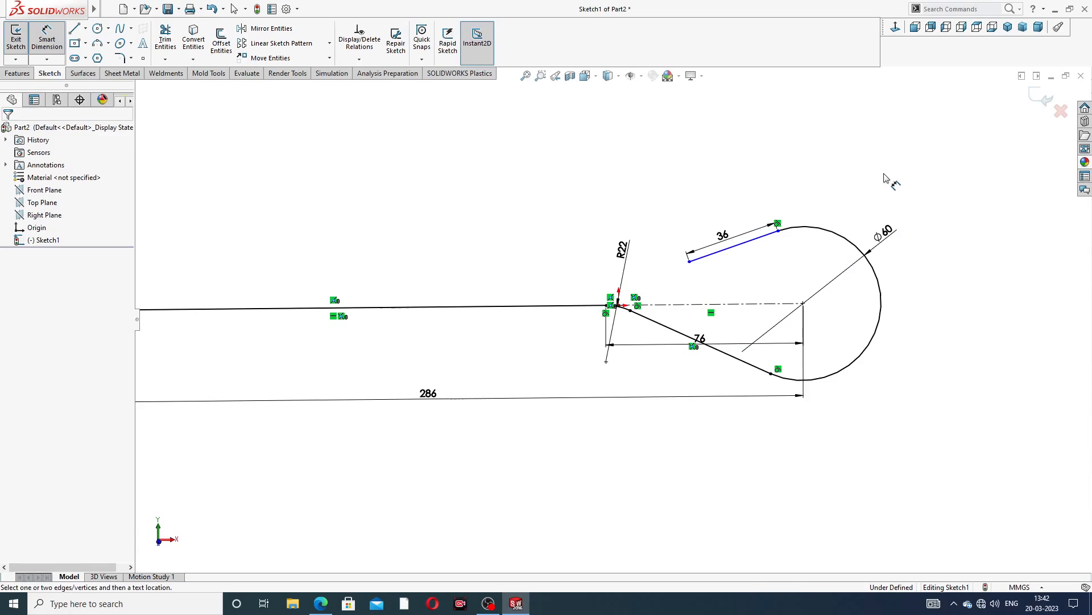
left_click(321, 603)
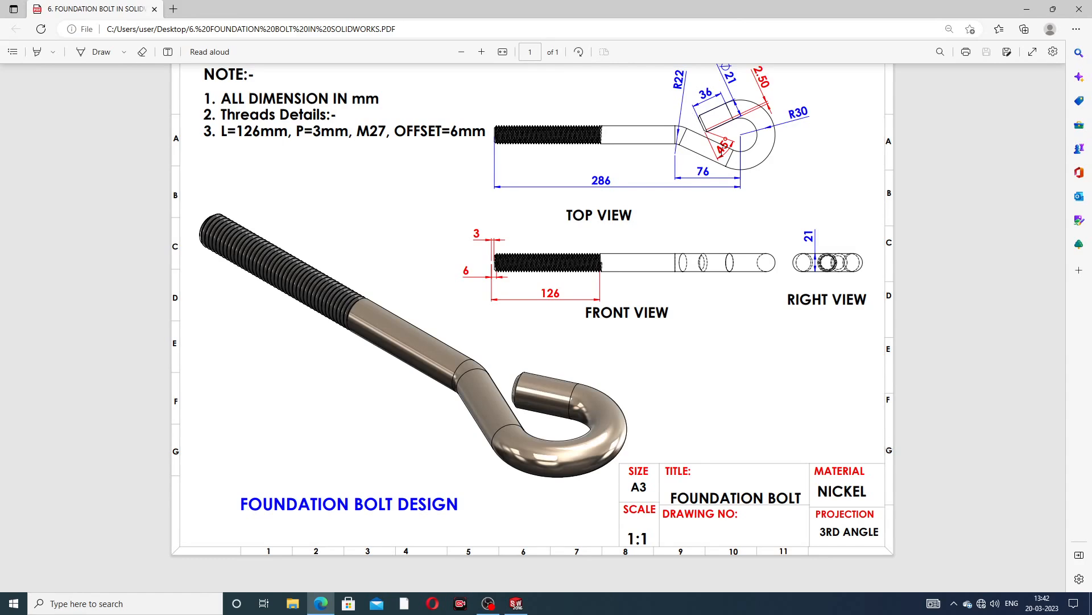
left_click(516, 603)
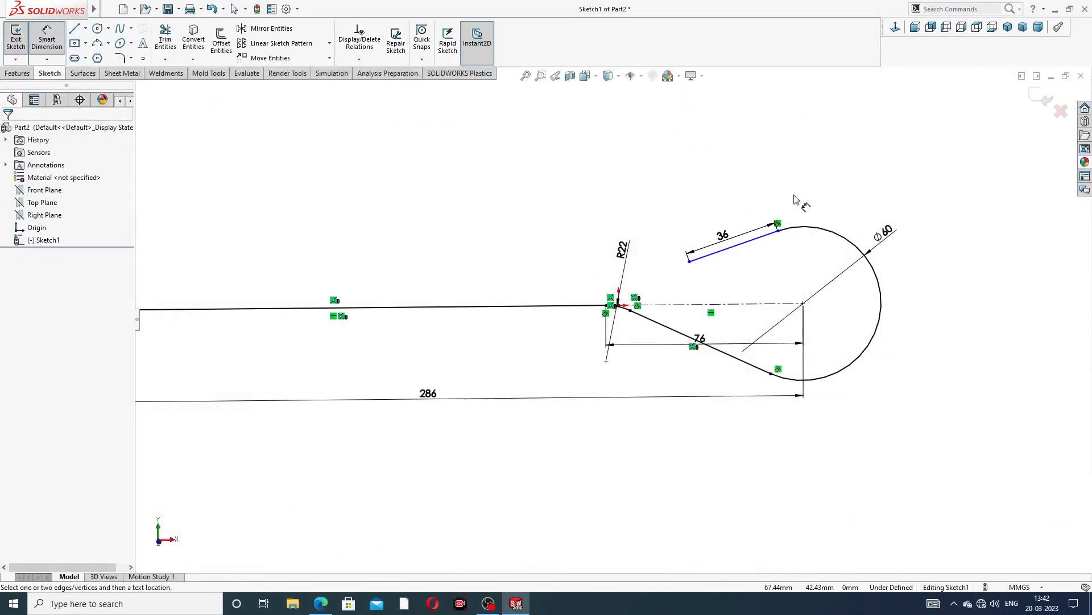
right_click(795, 199)
left_click(808, 168)
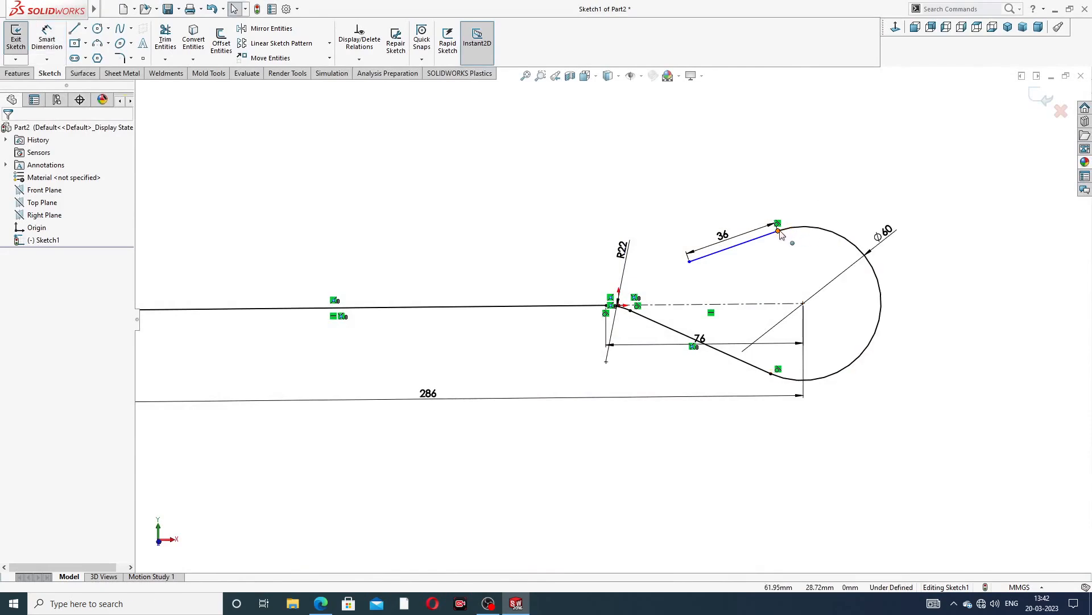
left_click(778, 231)
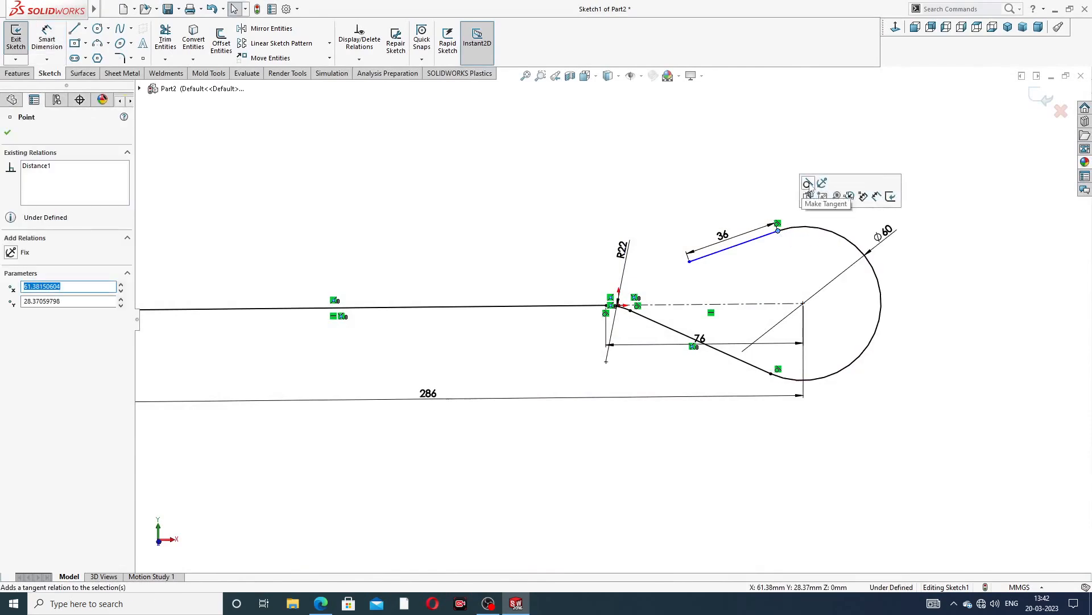
left_click(750, 181)
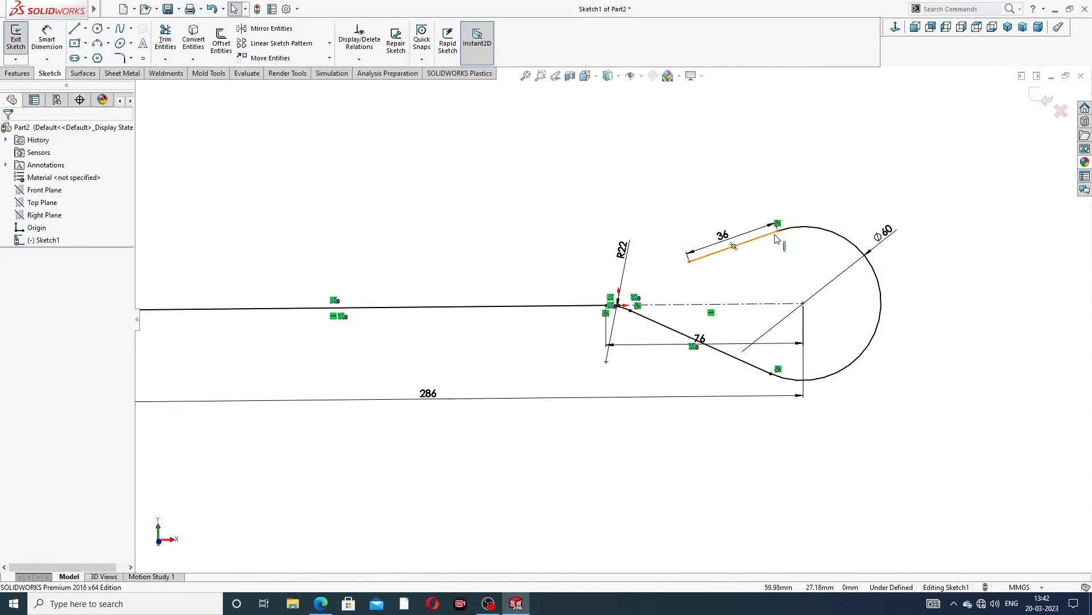
Make the upper inclined line tangent to the circle
scroll(778, 226, "down", 3)
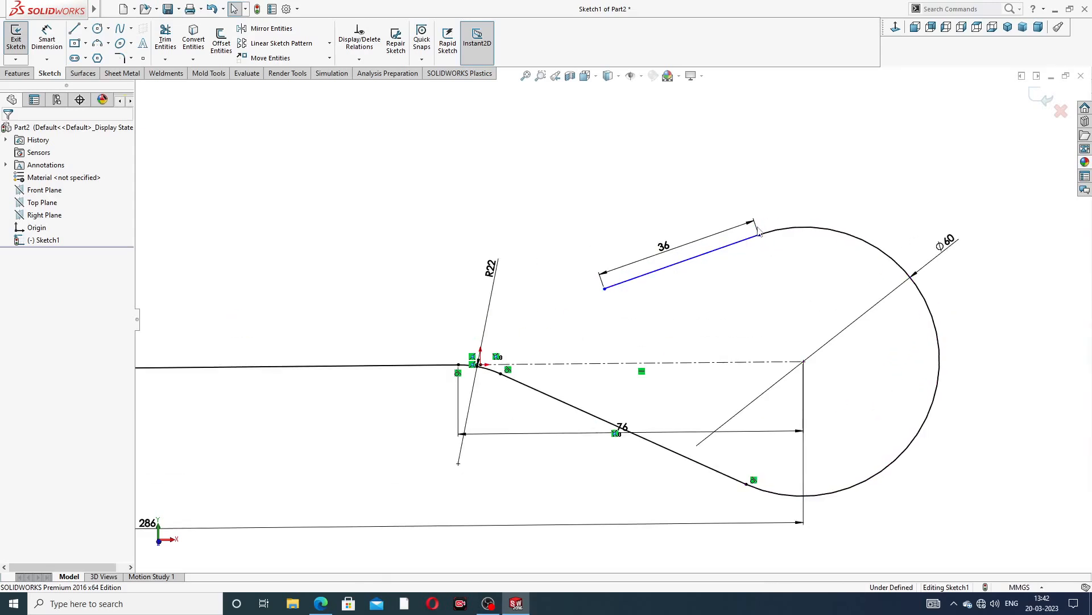
scroll(764, 228, "down", 3)
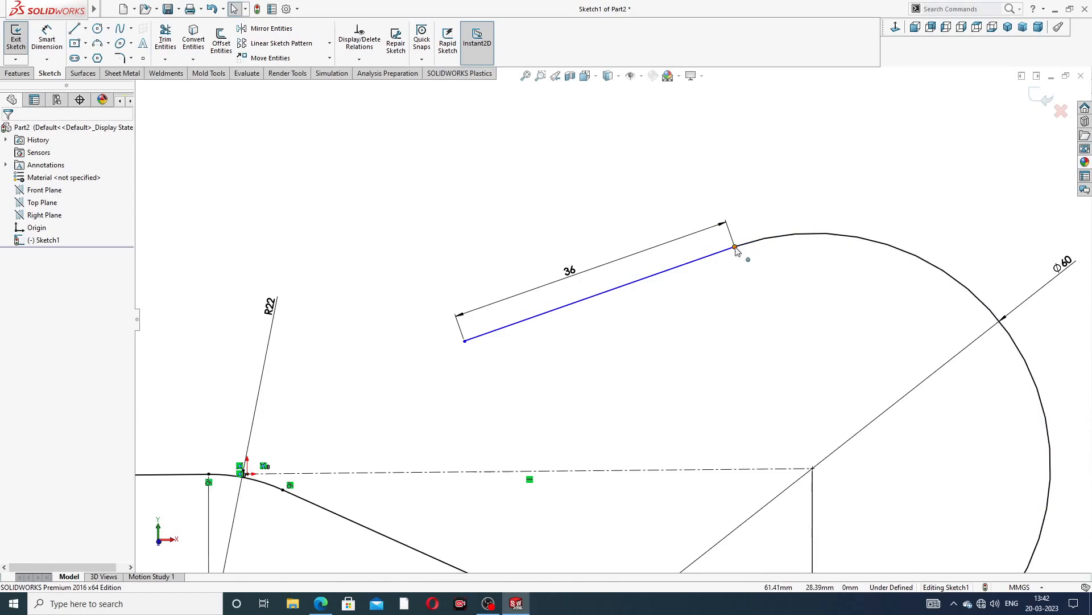
left_click(735, 248)
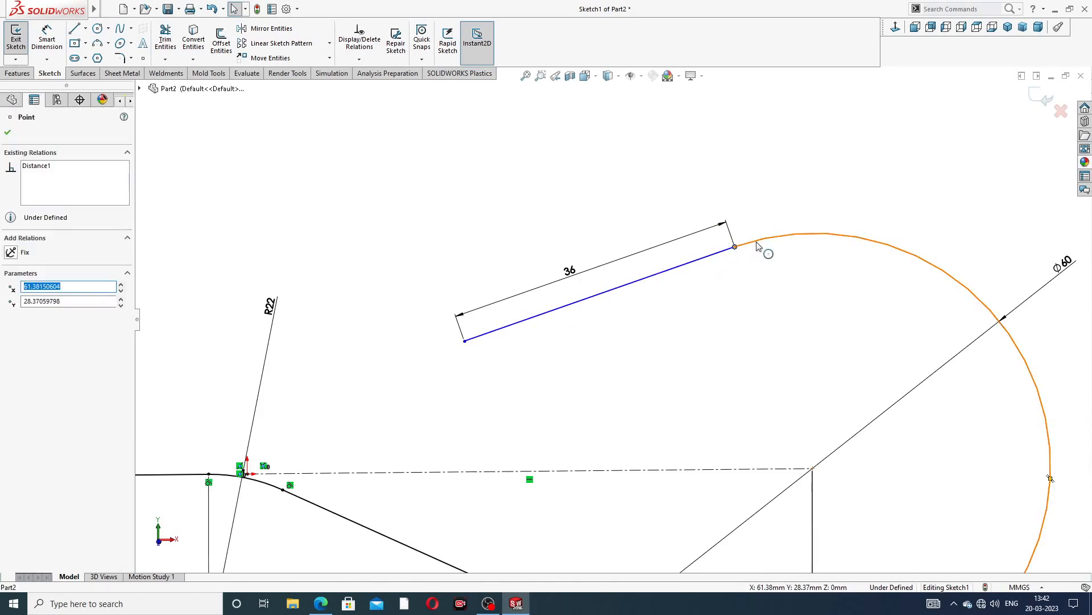
left_click(763, 246)
left_click(756, 187)
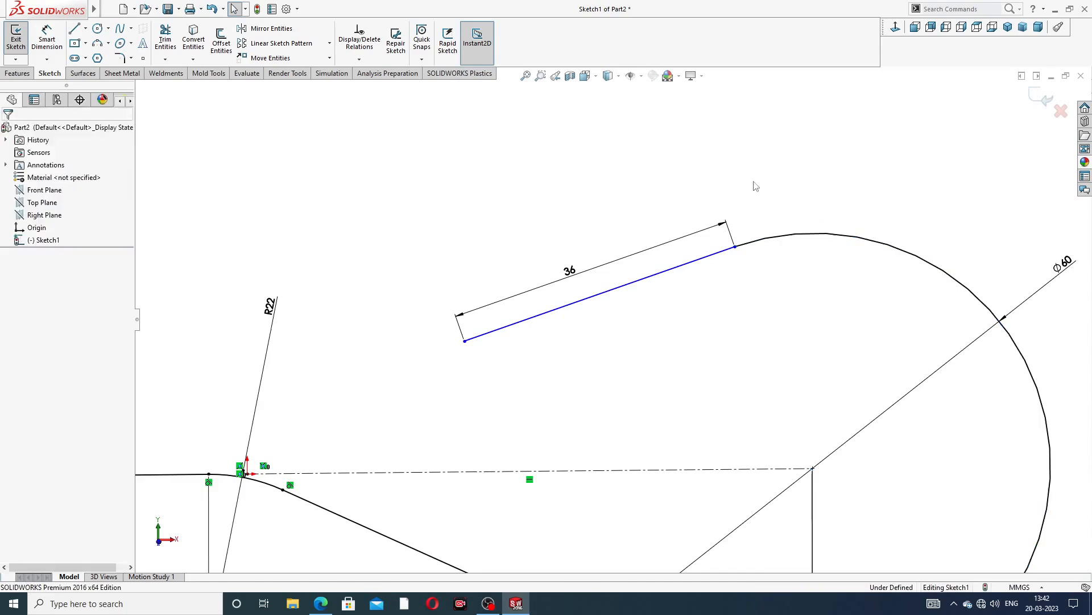
left_click(597, 294)
left_click(773, 237, "ctrl")
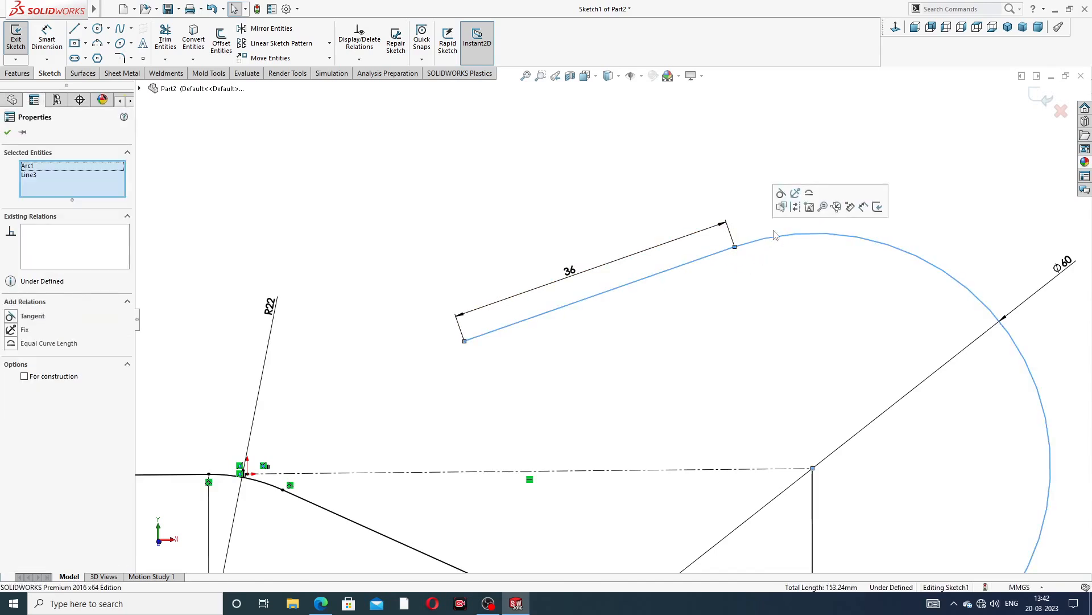
left_click(781, 193)
left_click(813, 227)
Reposition the Ø60 diameter dimension closer to the circle
scroll(837, 263, "up", 3)
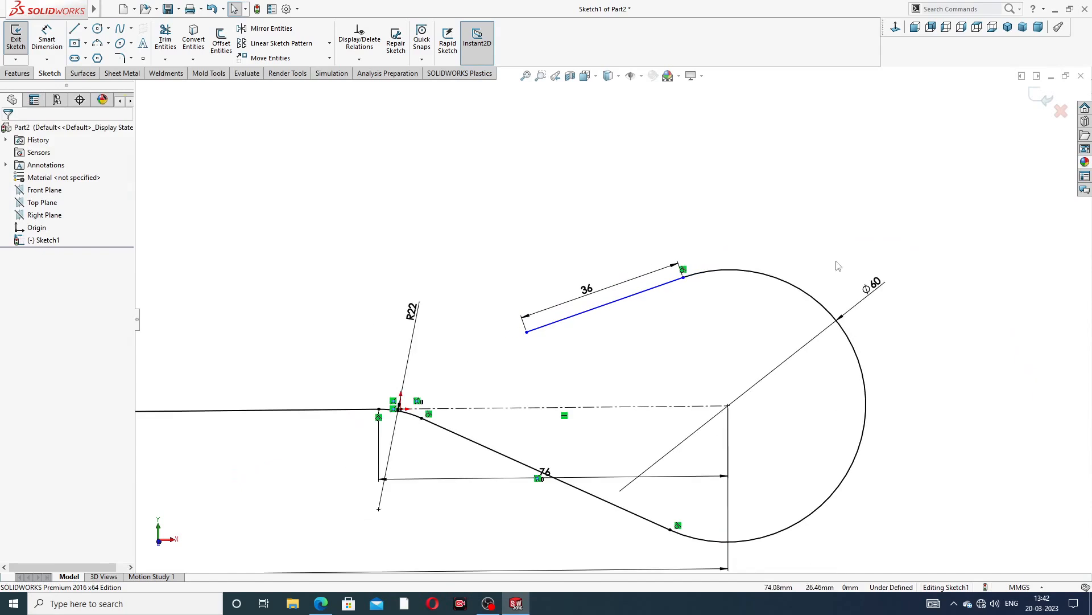
scroll(614, 345, "up", 3)
scroll(562, 367, "down", 2)
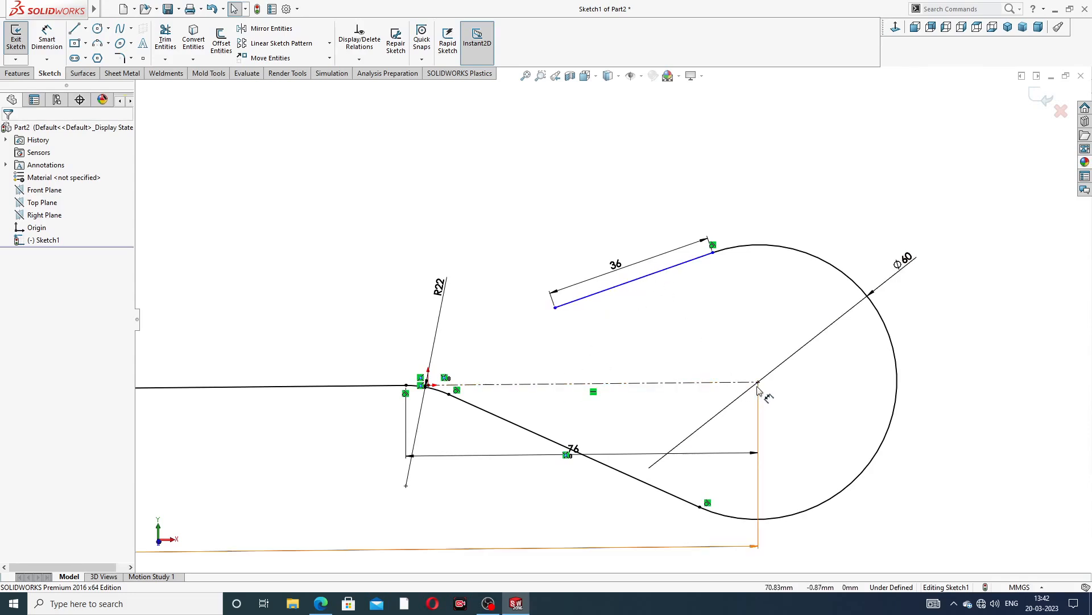
scroll(528, 394, "up", 3)
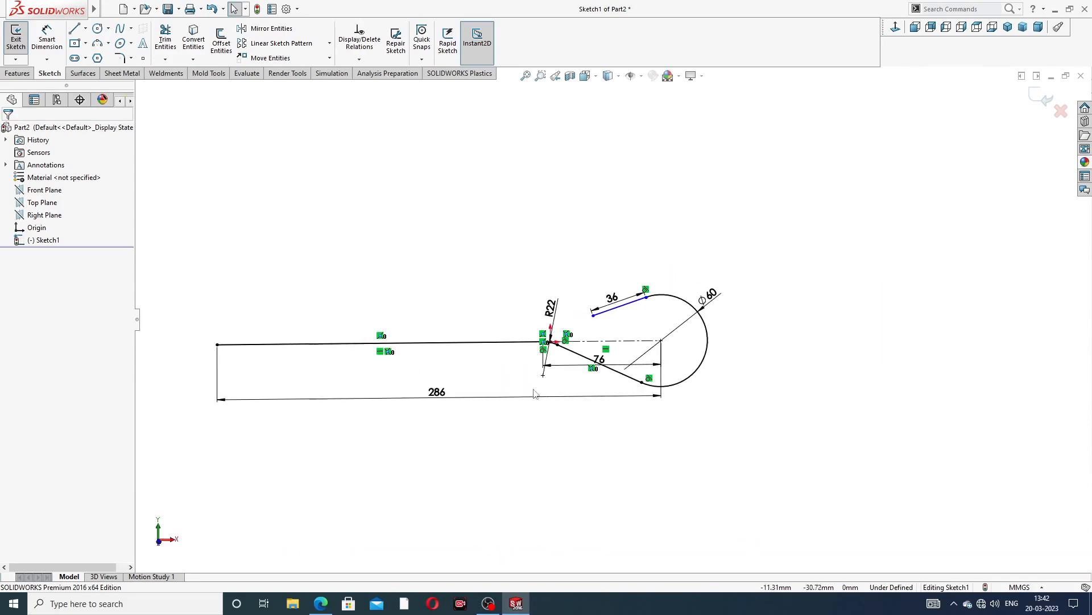
scroll(489, 384, "down", 1)
scroll(483, 380, "up", 2)
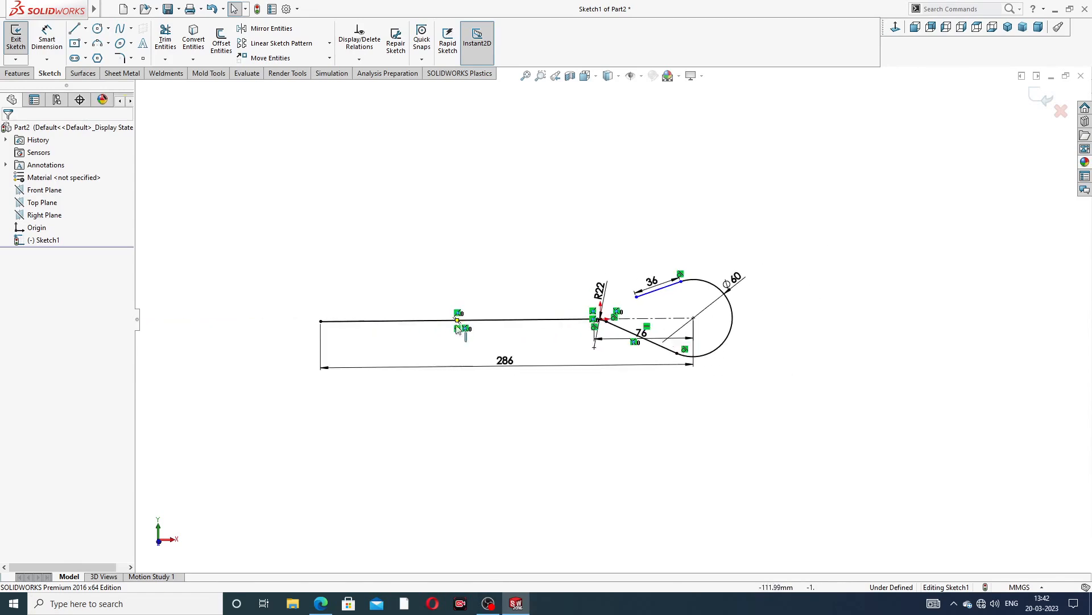
left_click(492, 375)
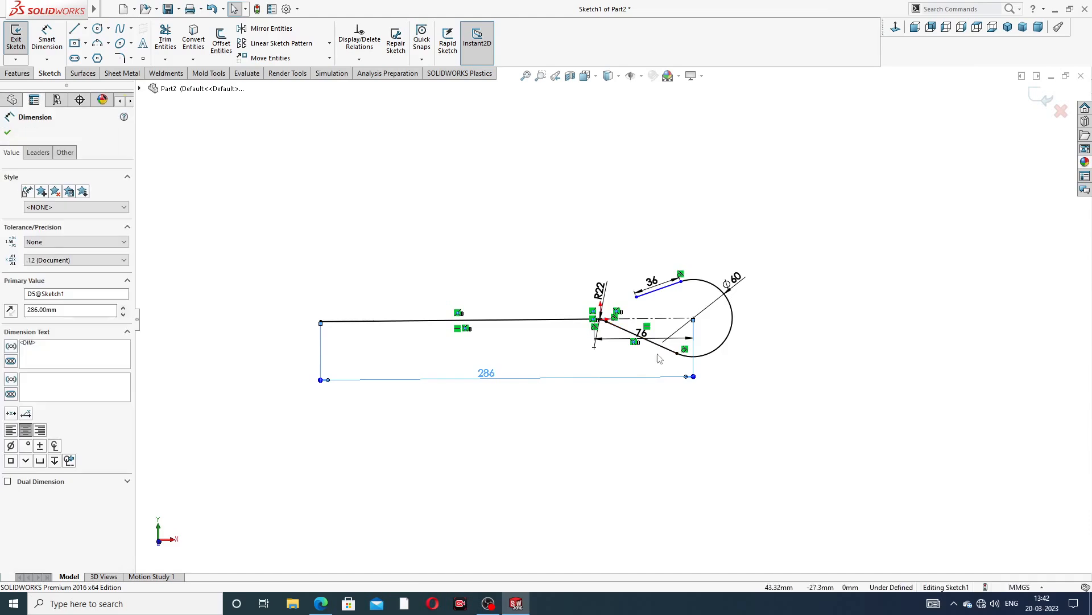
scroll(667, 354, "down", 2)
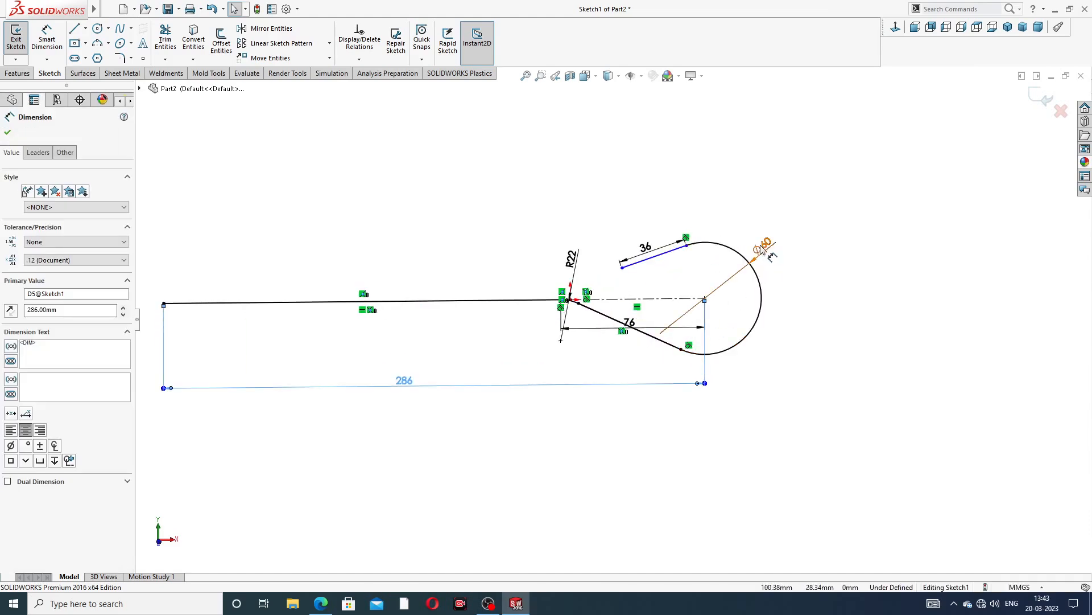
left_click_drag(764, 246, 778, 228)
left_click(785, 283)
Compare the finished path sketch against the foundation bolt drawing in the PDF
scroll(555, 306, "down", 2)
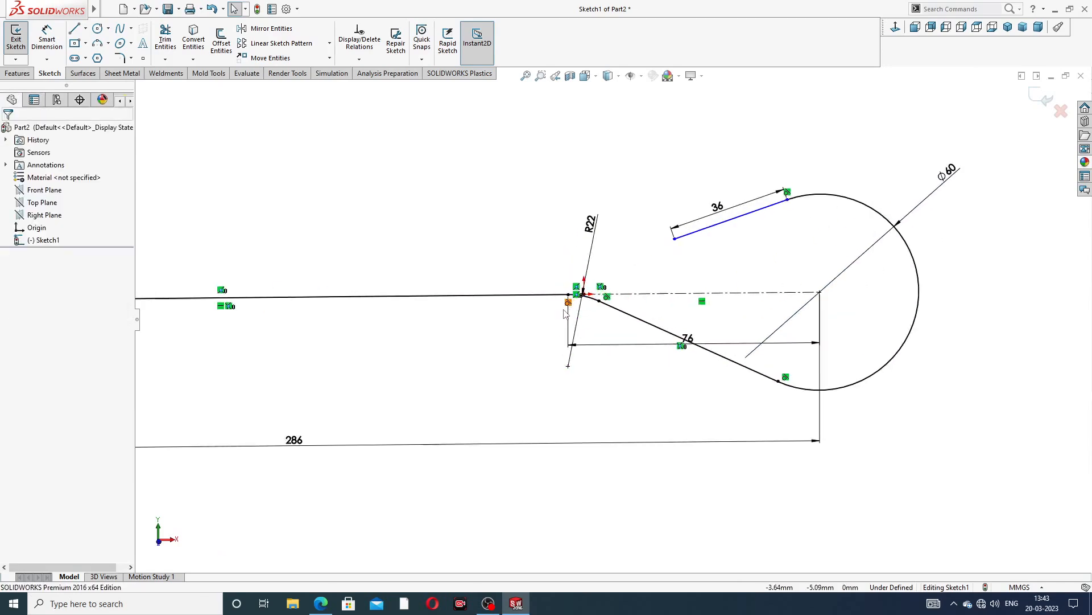
scroll(633, 301, "down", 1)
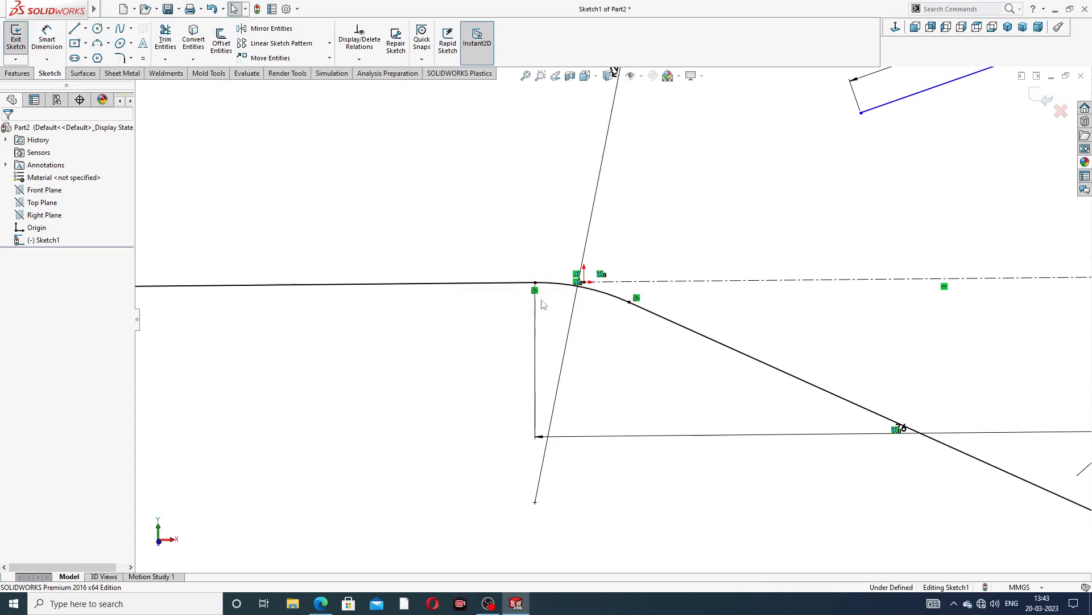
scroll(628, 318, "up", 2)
scroll(607, 314, "up", 2)
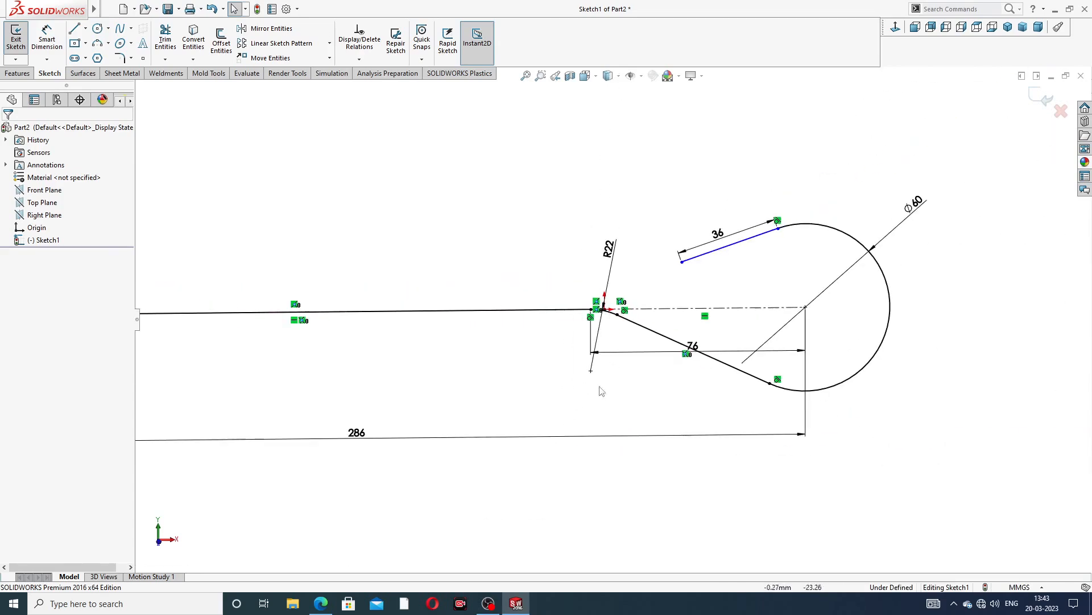
left_click(322, 604)
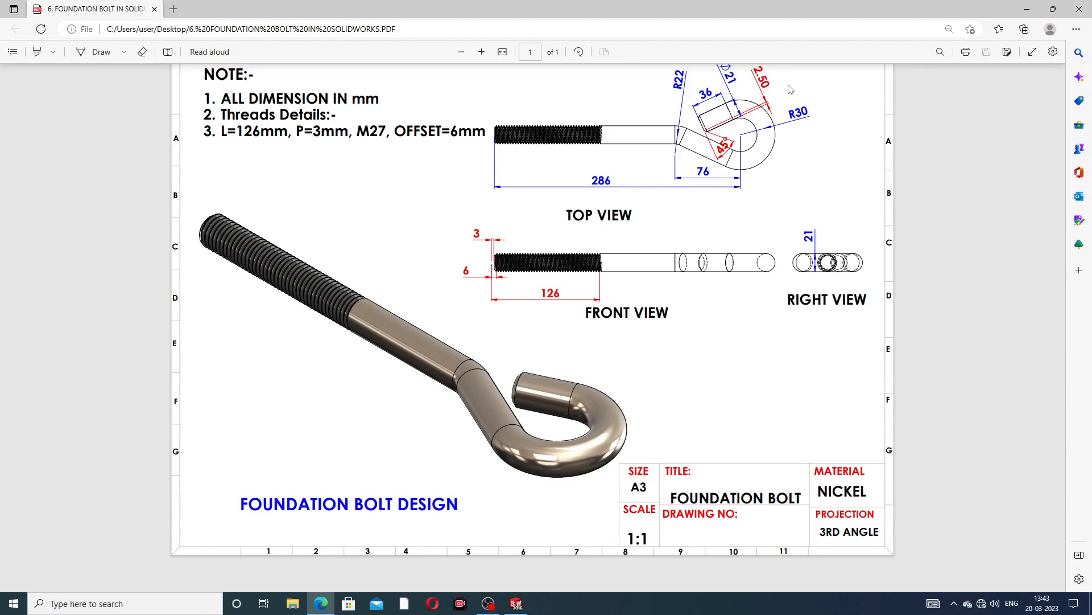
left_click(320, 603)
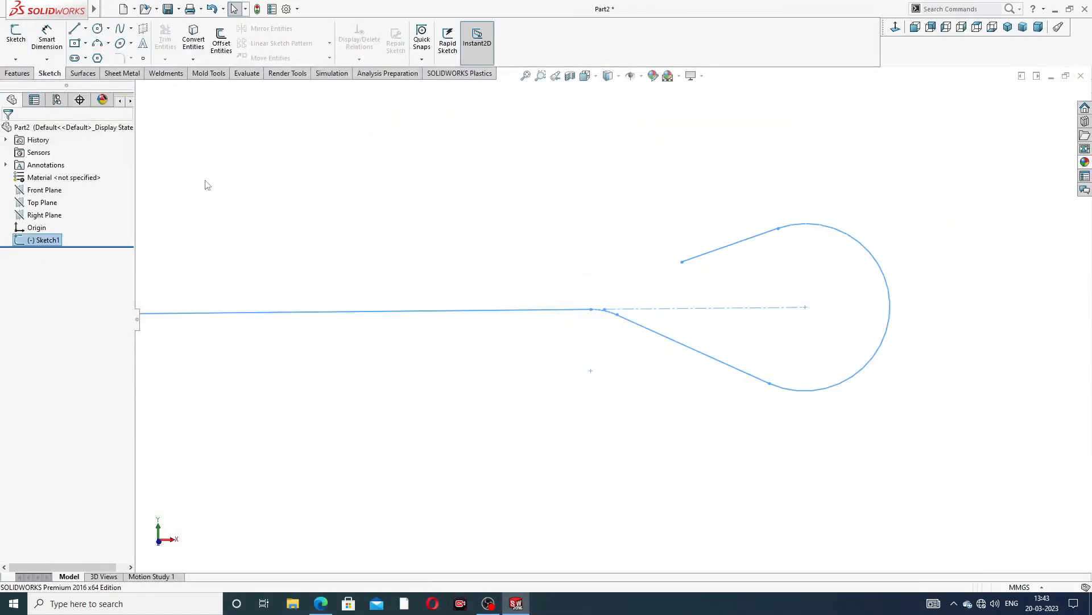
Create a reference plane through the inclined line's free end point, perpendicular to that line
left_click(17, 73)
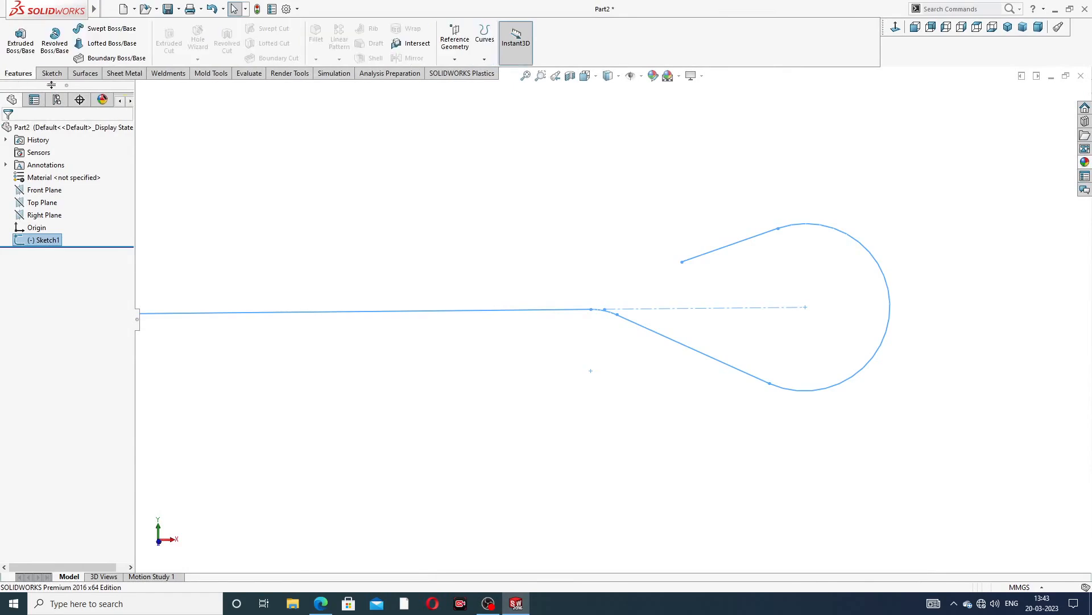
left_click(455, 59)
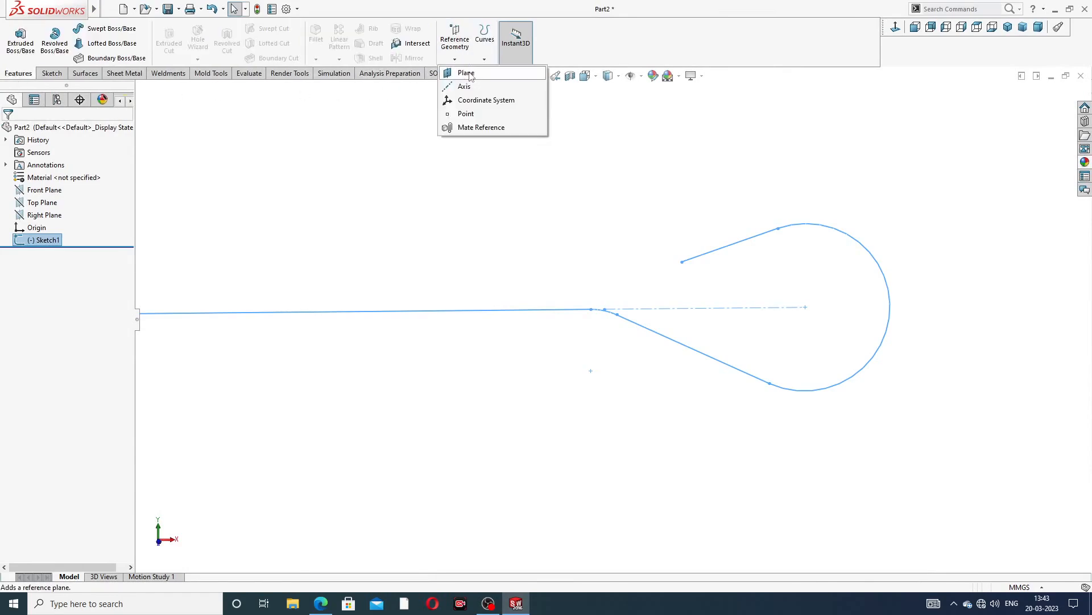
left_click(468, 74)
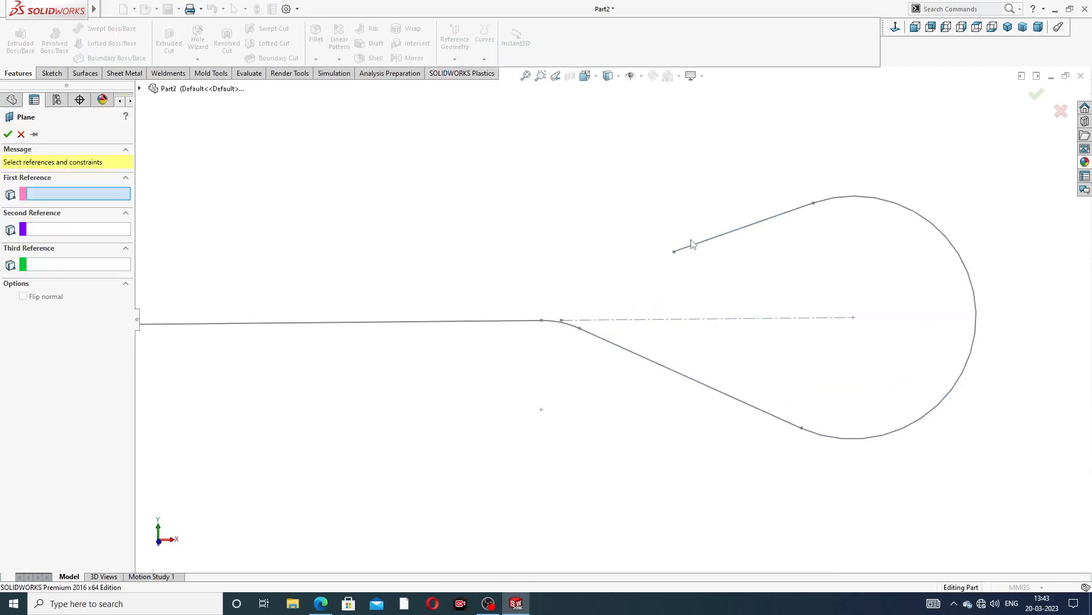
left_click(676, 252)
left_click(703, 242)
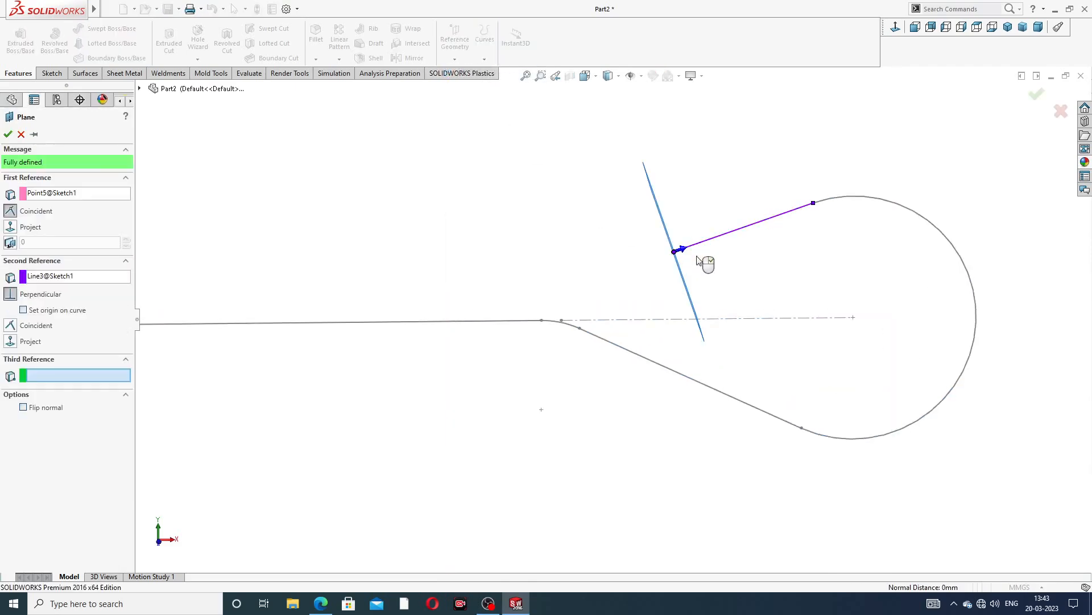
mouse_move(684, 269)
middle_mouse_down()
mouse_move(702, 253)
mouse_move(714, 263)
middle_mouse_up()
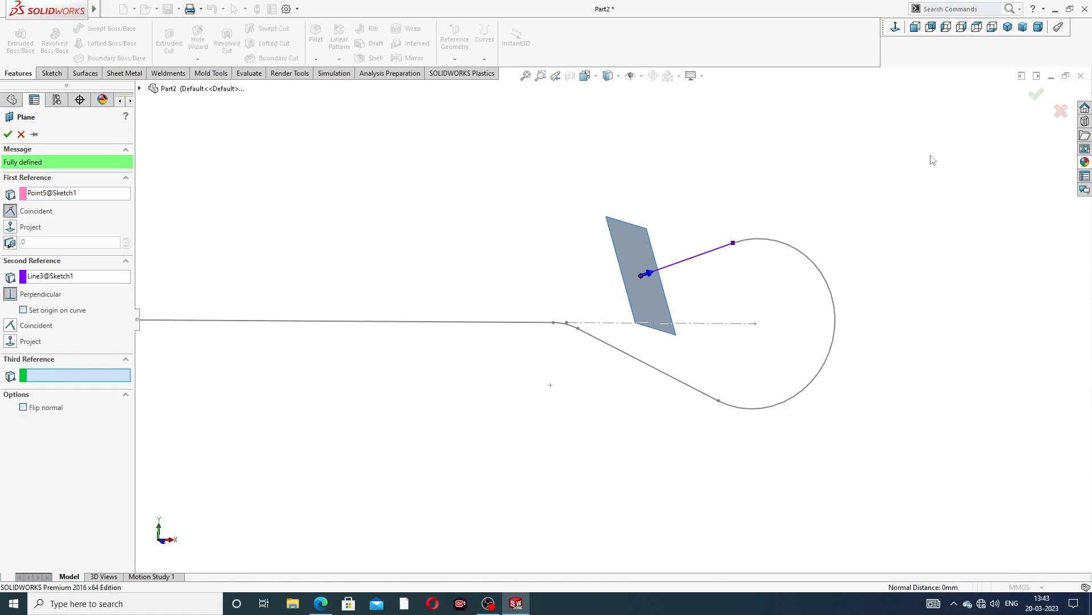
left_click(1035, 95)
Open a sketch on Plane1 and draw a circle about 19 mm across centred on the inclined line's end point
left_click(660, 262)
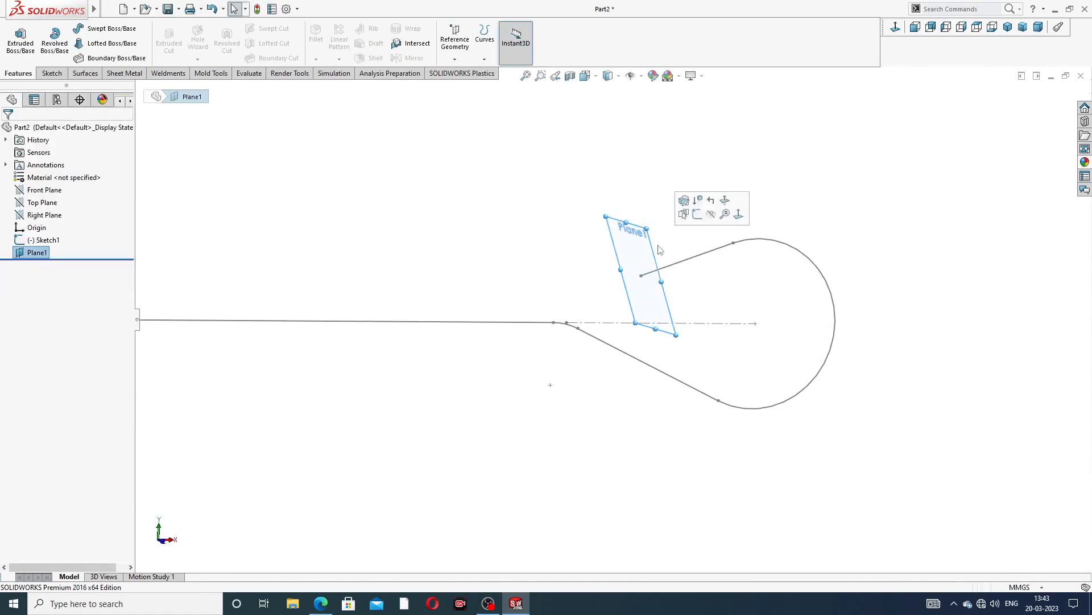
left_click(697, 214)
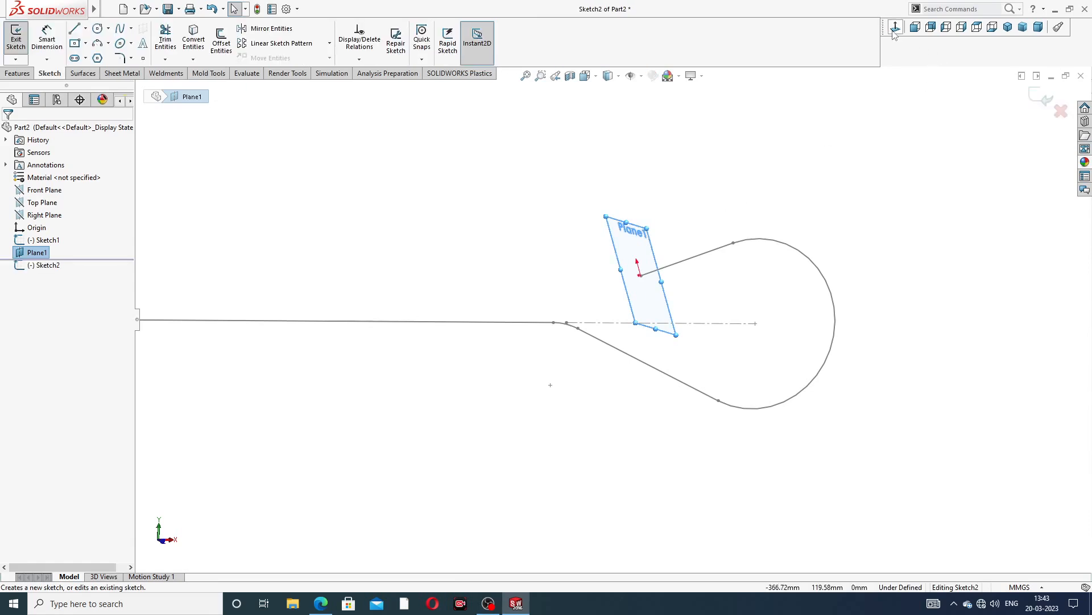
scroll(632, 357, "down", 2)
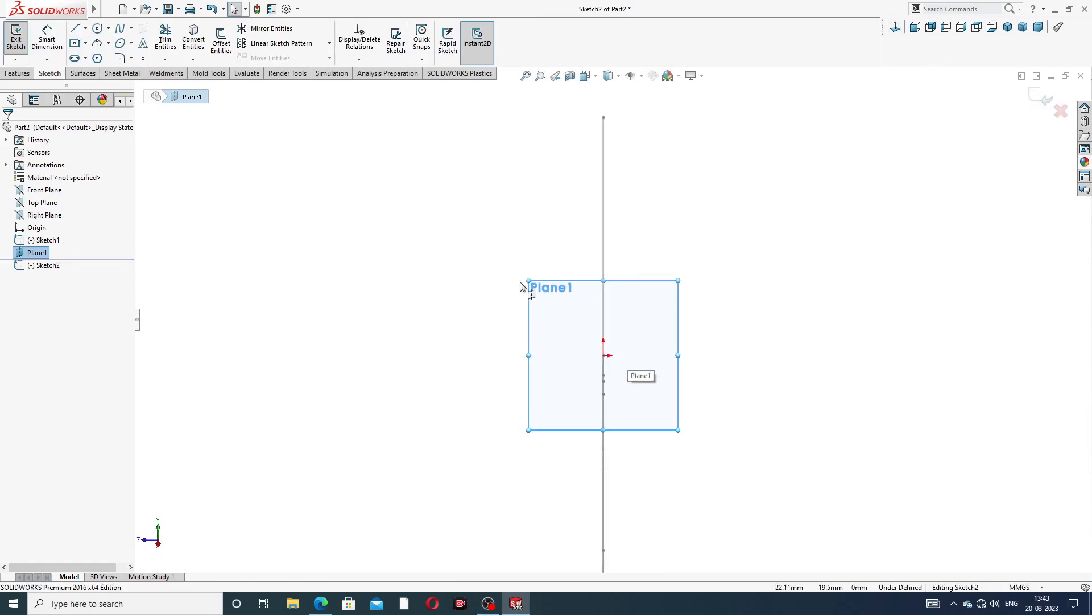
left_click(100, 32)
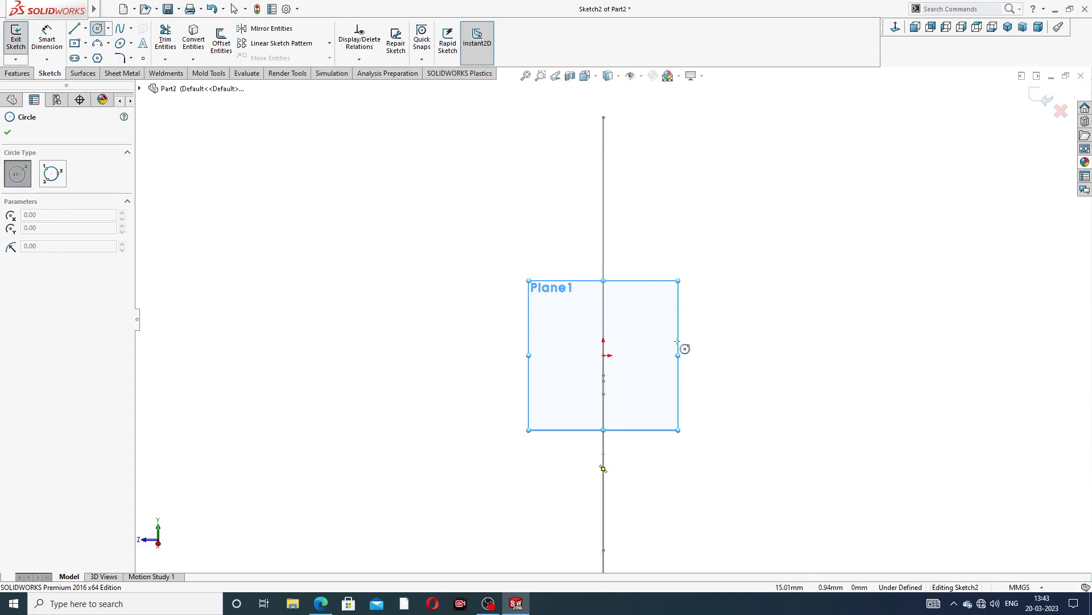
right_click(829, 172)
left_click(856, 182)
middle_click_drag(765, 293, 732, 310)
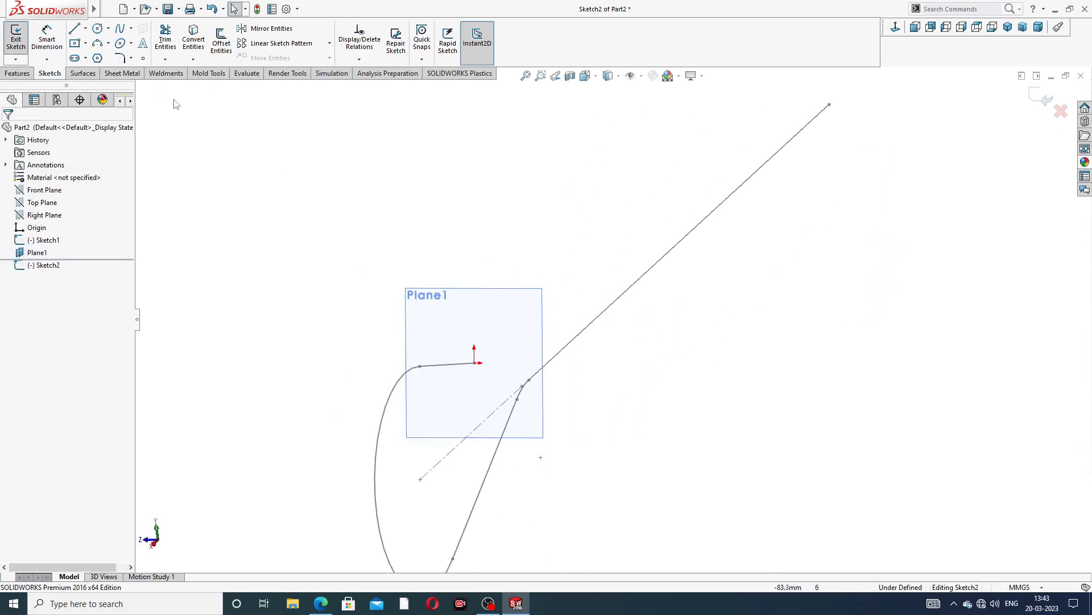
left_click(98, 27)
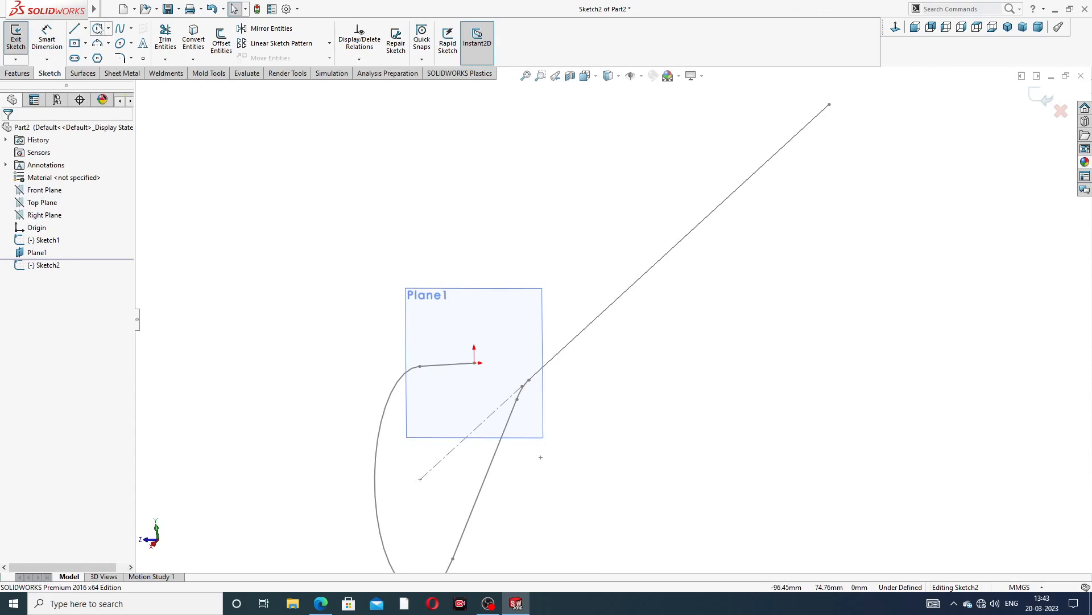
left_click(475, 362)
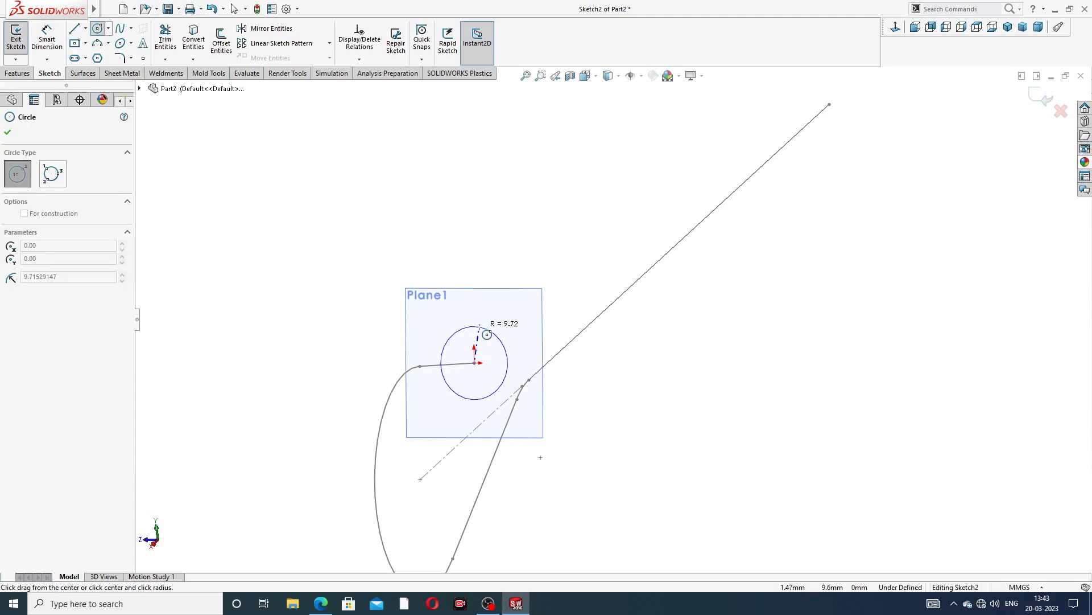
left_click(479, 328)
right_click(579, 251)
left_click(602, 255)
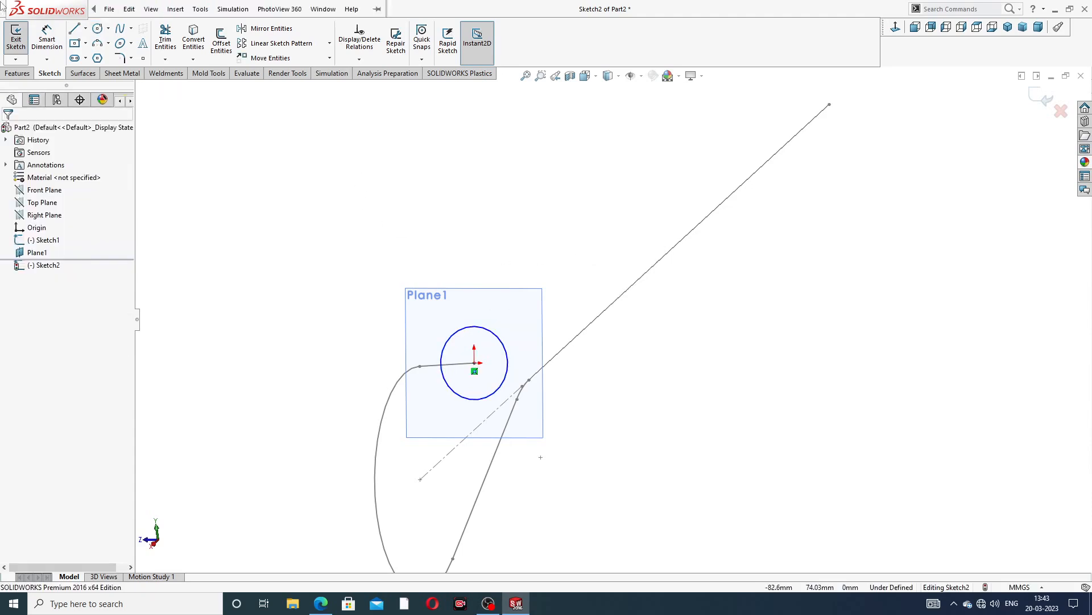
Dimension the profile circle's diameter as 21 mm
left_click(47, 37)
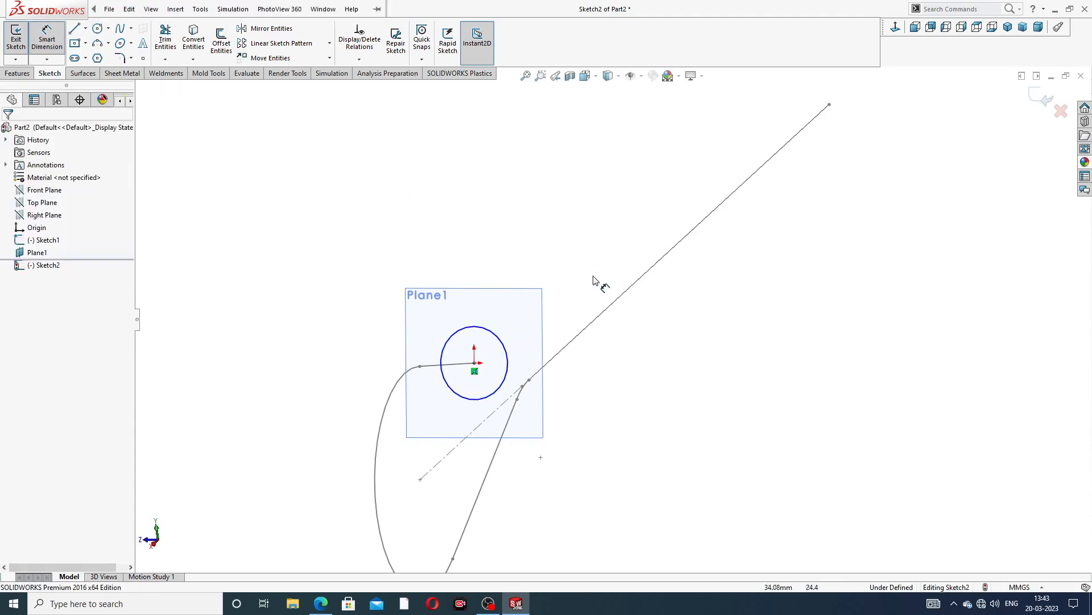
left_click(495, 336)
left_click(518, 259)
type("21")
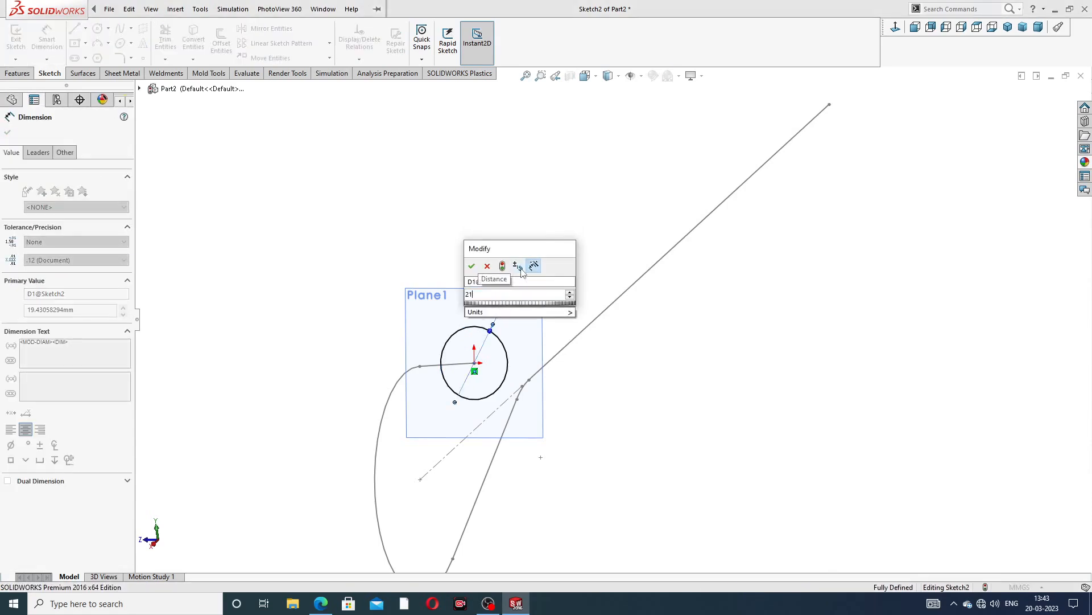
key("Return")
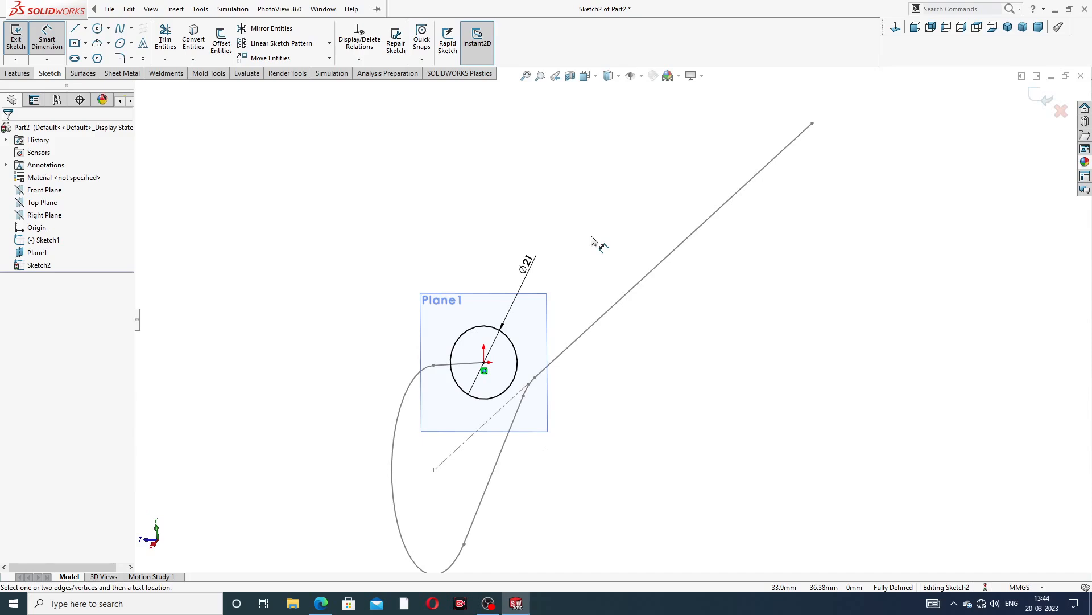
right_click(591, 241)
left_click(620, 169)
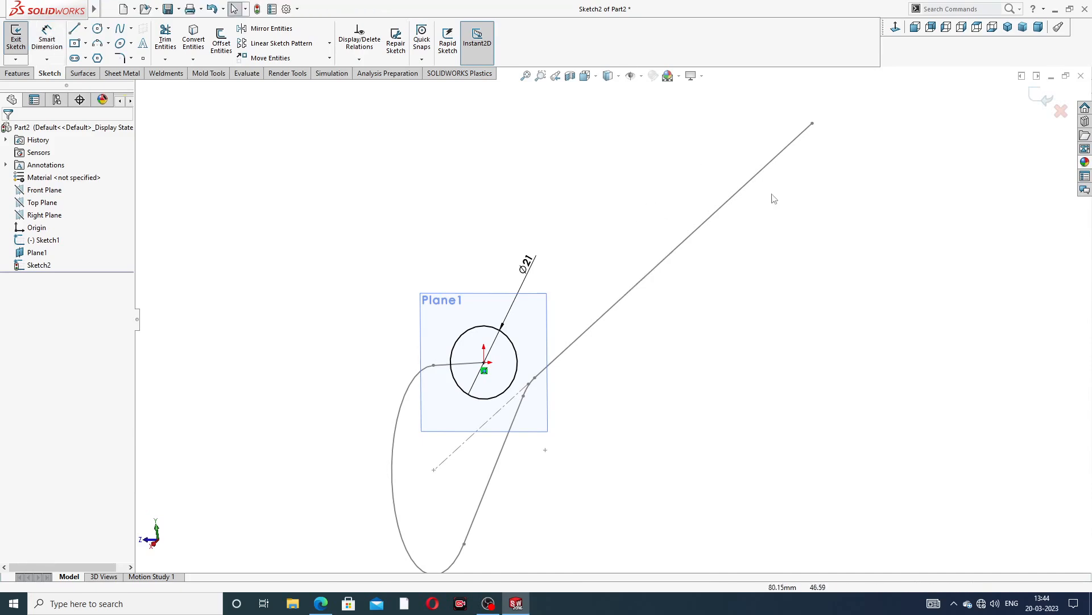
Exit the circle profile sketch
left_click(1045, 98)
scroll(609, 256, "up", 3)
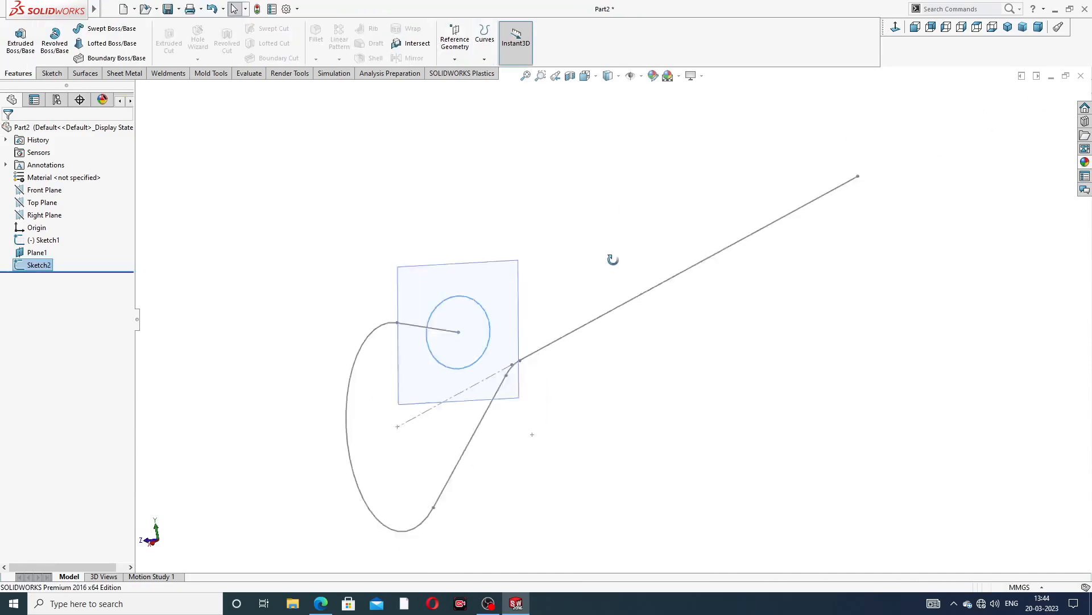
middle_click_drag(609, 256, 553, 247)
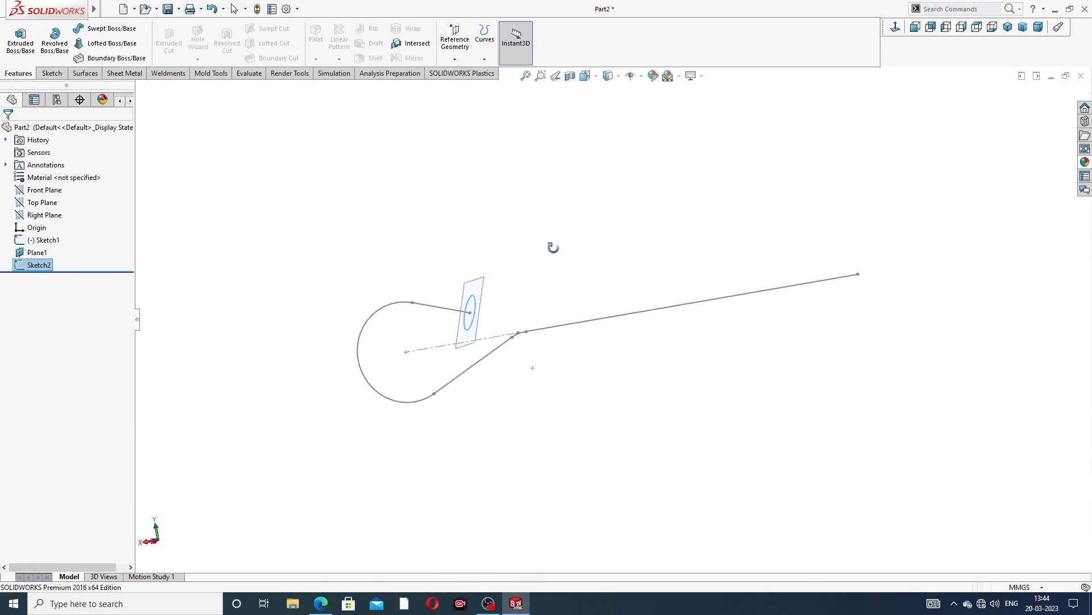
Sweep the circular profile sketch along the hooked path sketch to create the bolt body
scroll(530, 323, "down", 5)
scroll(534, 319, "down", 1)
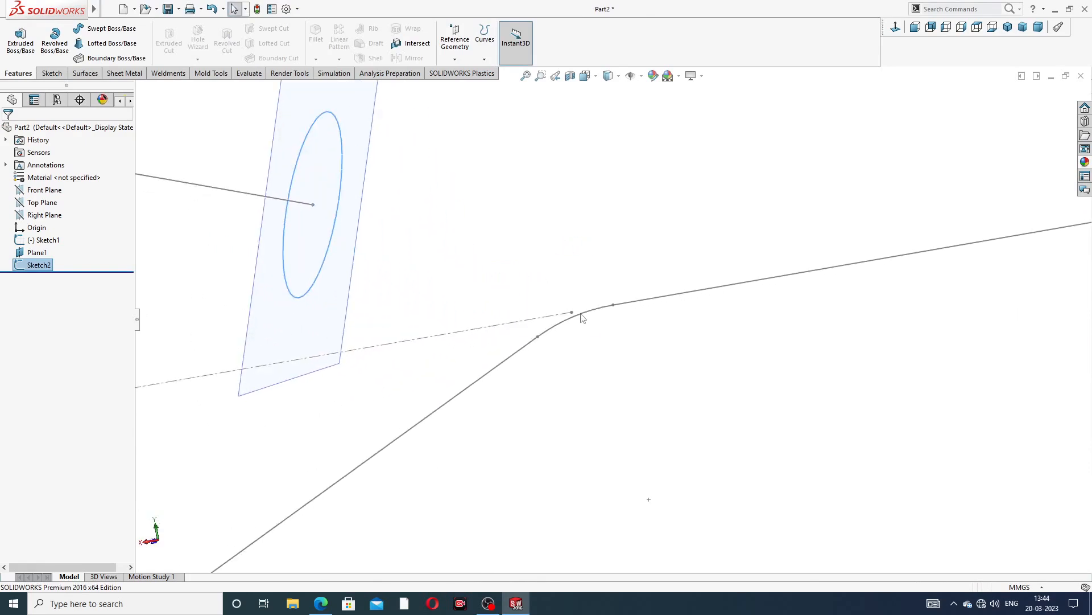
scroll(576, 315, "up", 4)
middle_click_drag(574, 320, 541, 306)
scroll(543, 309, "up", 2)
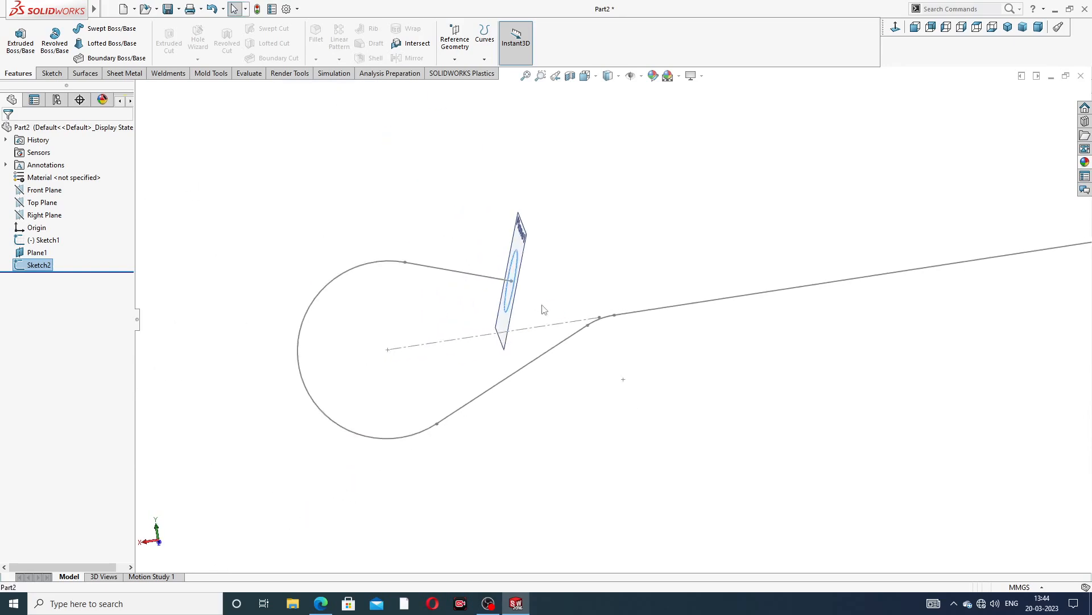
left_click(110, 32)
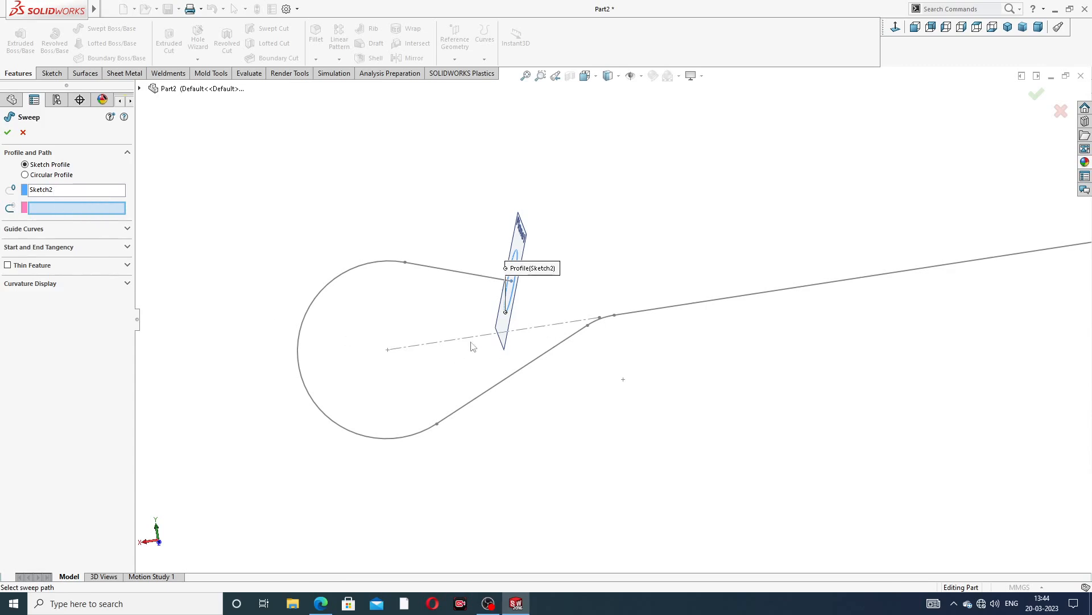
left_click(430, 273)
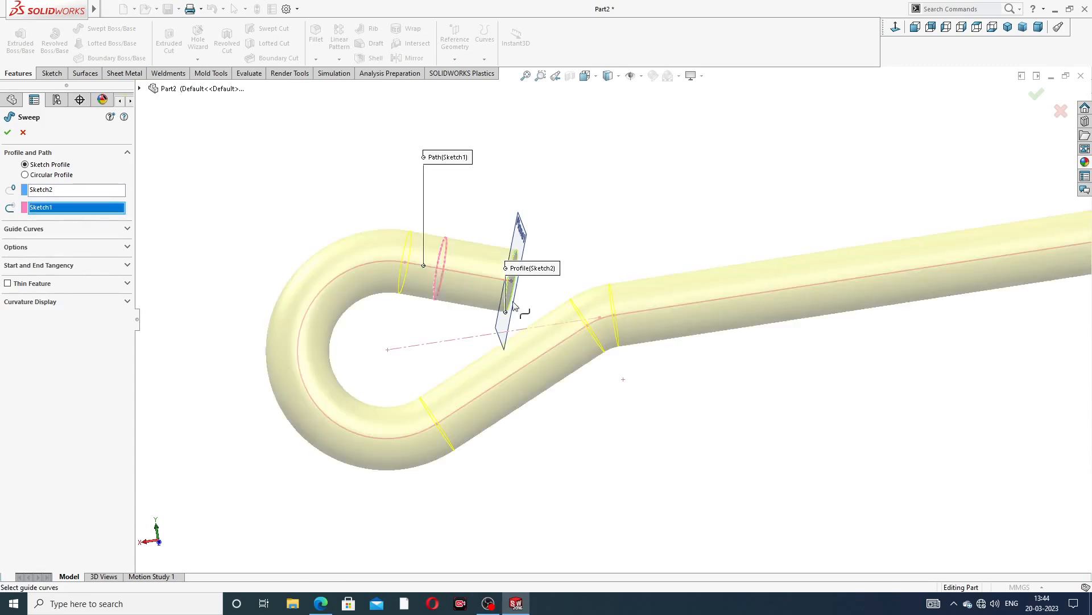
scroll(626, 296, "up", 3)
middle_click_drag(675, 286, 673, 340)
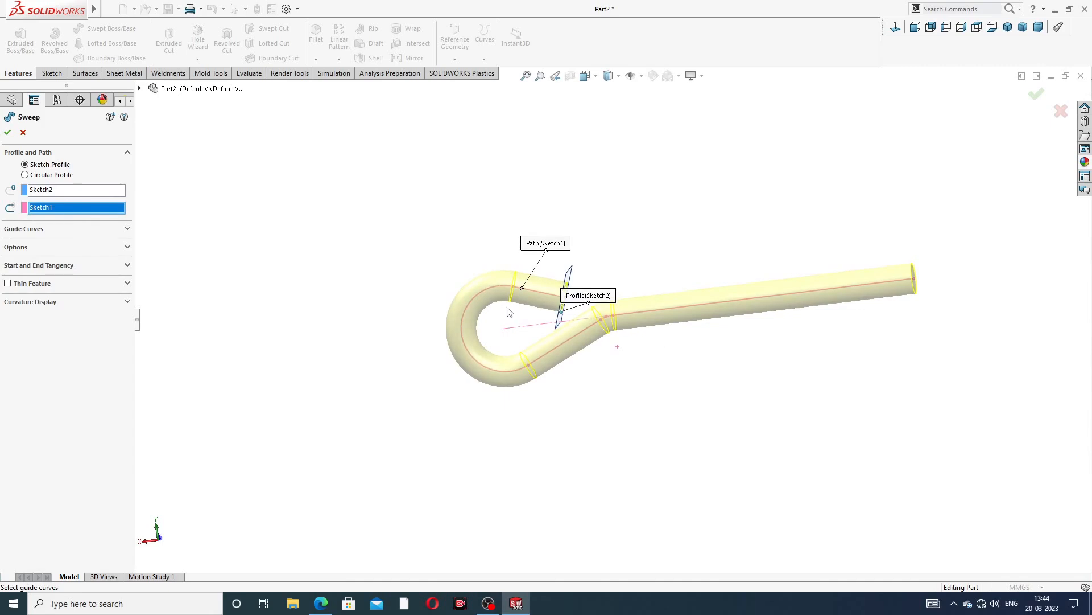
left_click(7, 132)
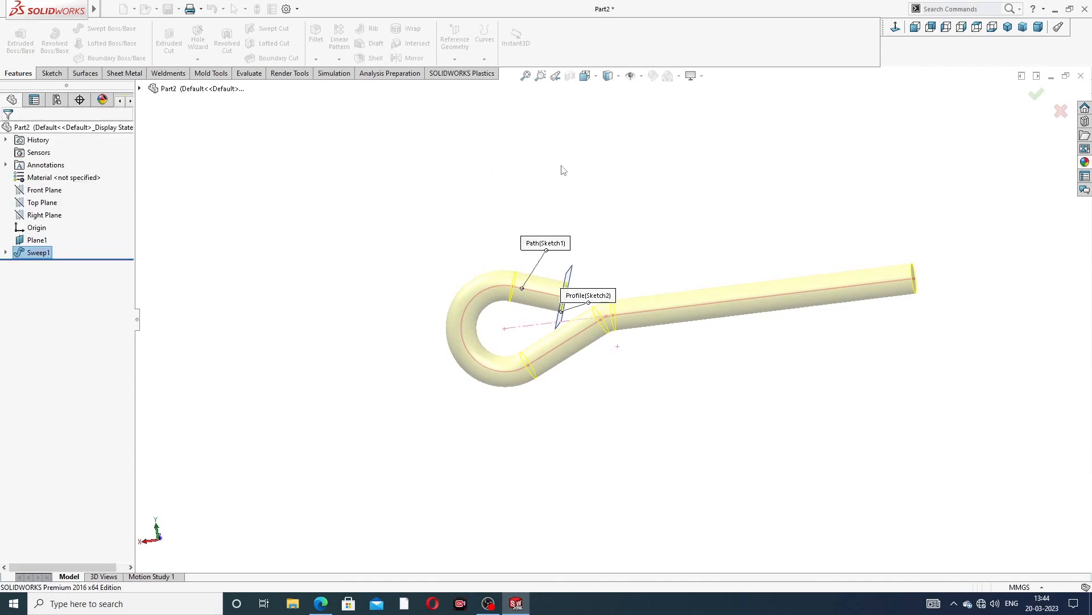
Hide the reference plane Plane1
middle_click_drag(639, 334, 422, 424)
scroll(796, 273, "down", 4)
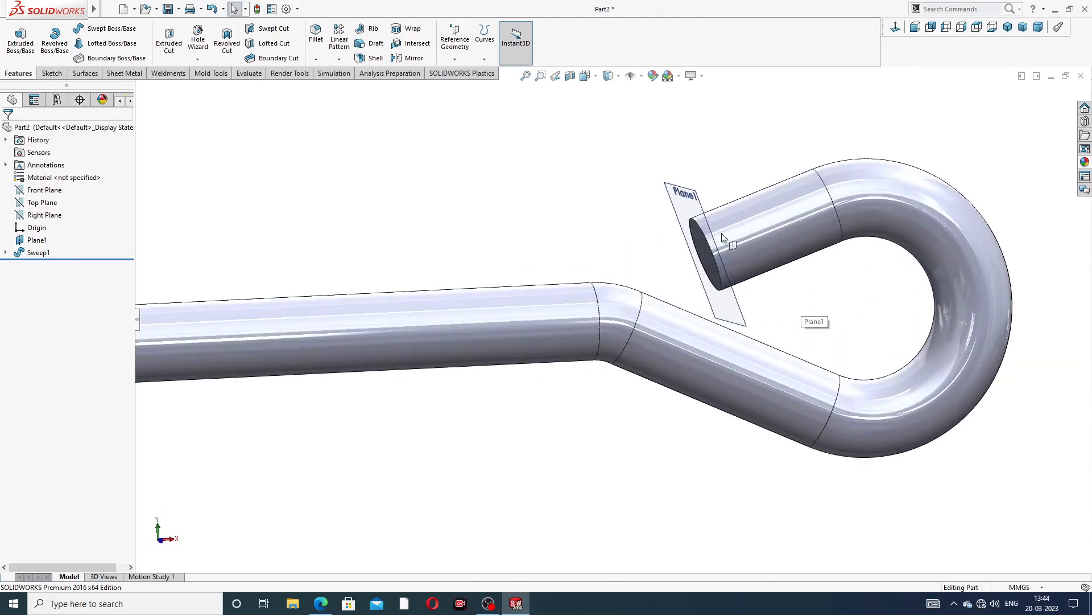
left_click(710, 226)
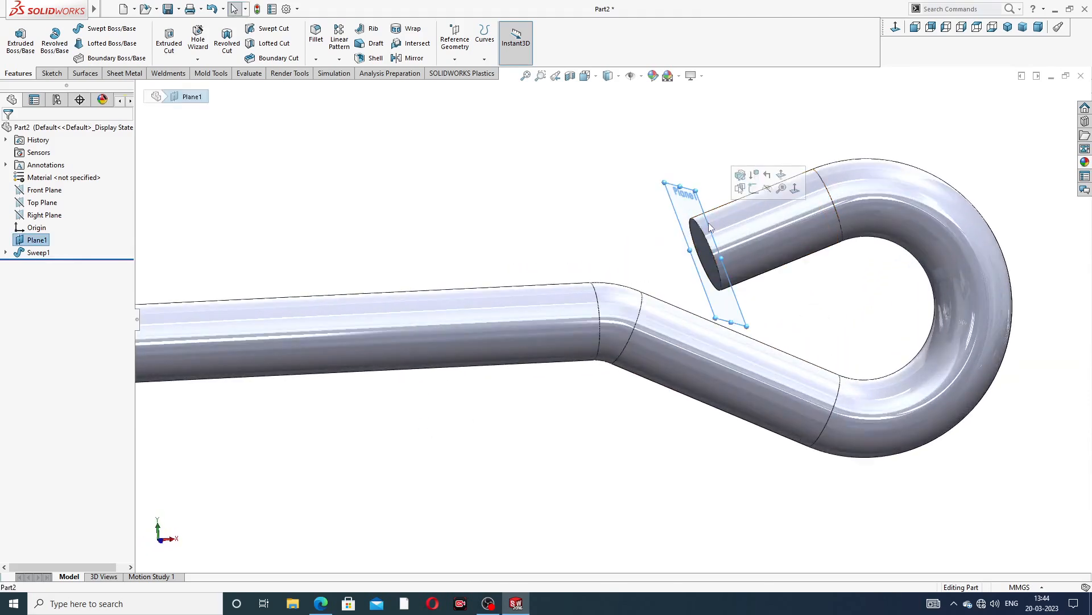
left_click(773, 196)
scroll(693, 325, "up", 3)
scroll(683, 321, "up", 2)
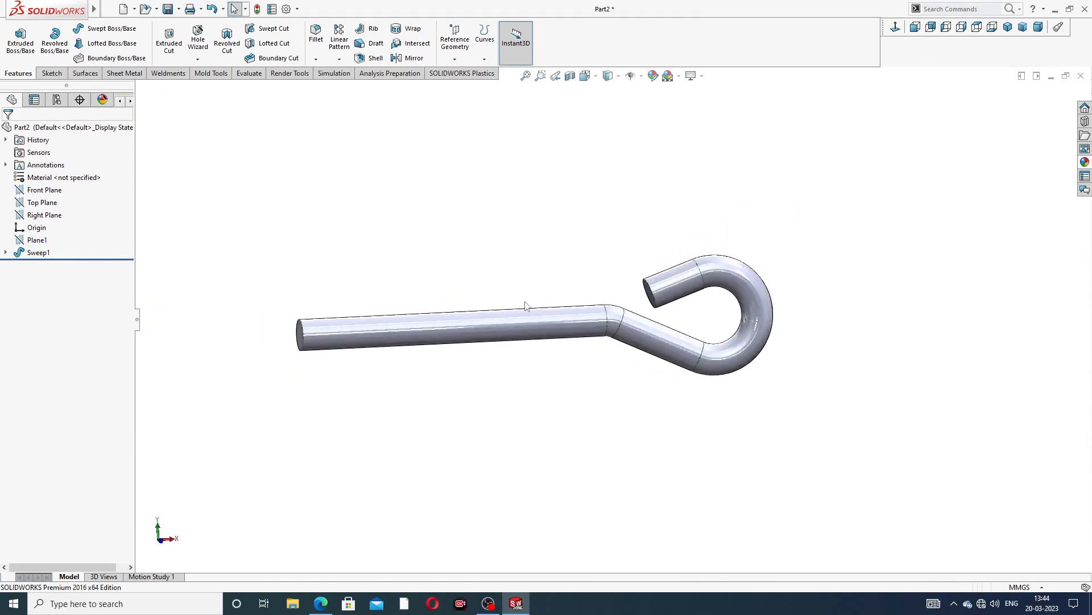
Compare the model with the foundation bolt drawing in the PDF
middle_click_drag(524, 305, 481, 348)
scroll(415, 330, "down", 2)
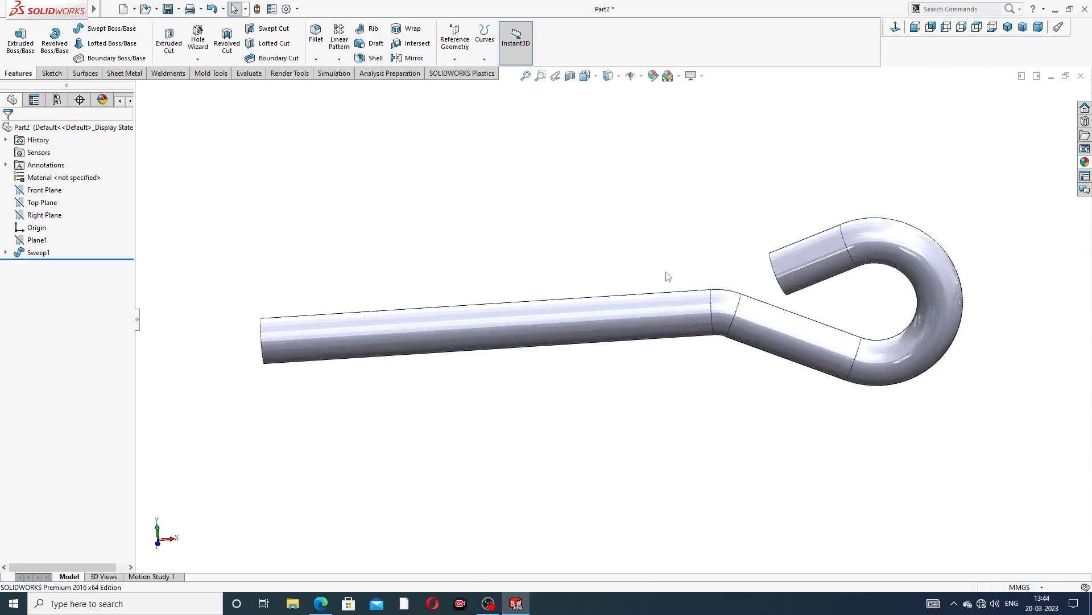
middle_click_drag(471, 310, 500, 278)
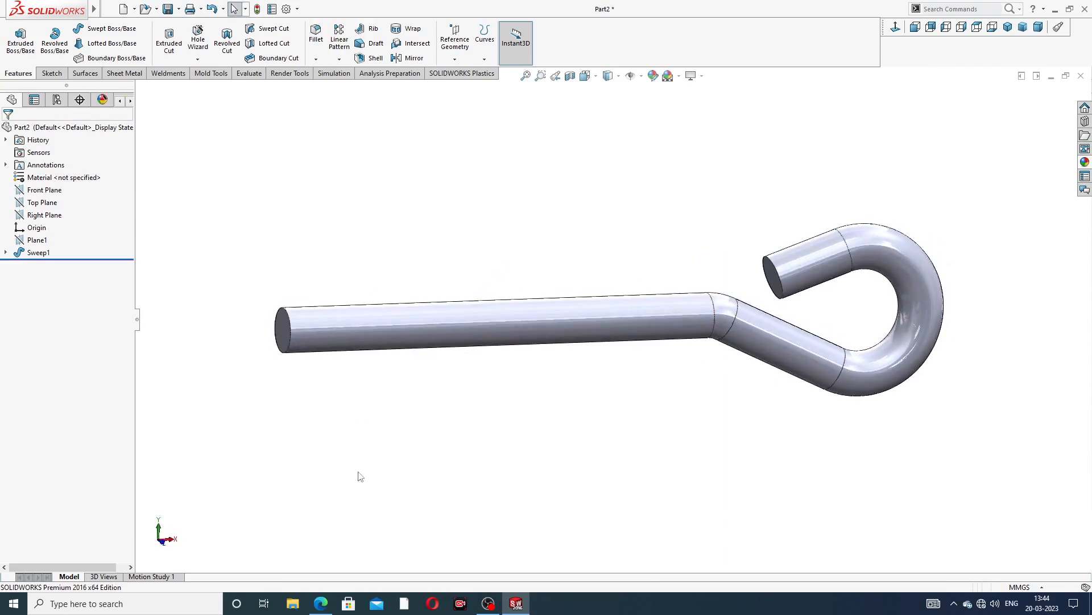
left_click(321, 604)
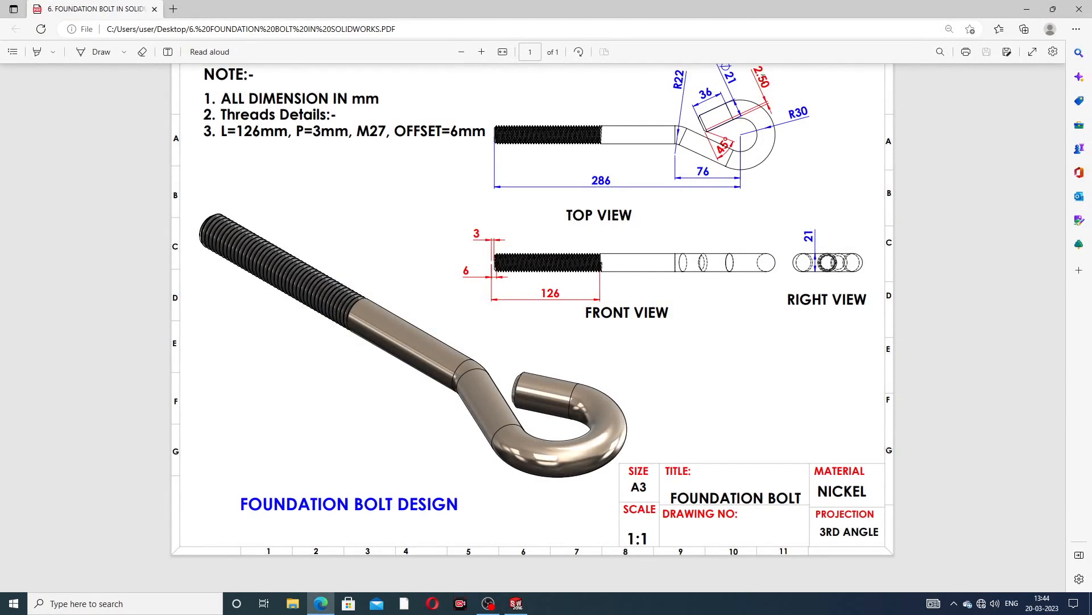
left_click(322, 604)
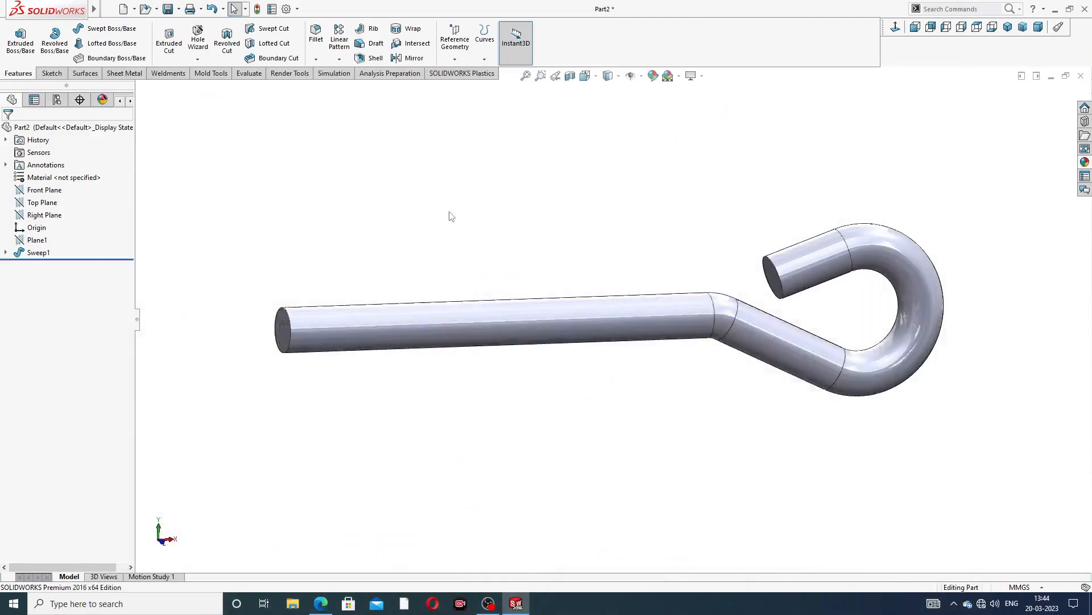
Chamfer both end edges of the bolt at 2.5 mm and 45 degrees
left_click(315, 59)
left_click(339, 87)
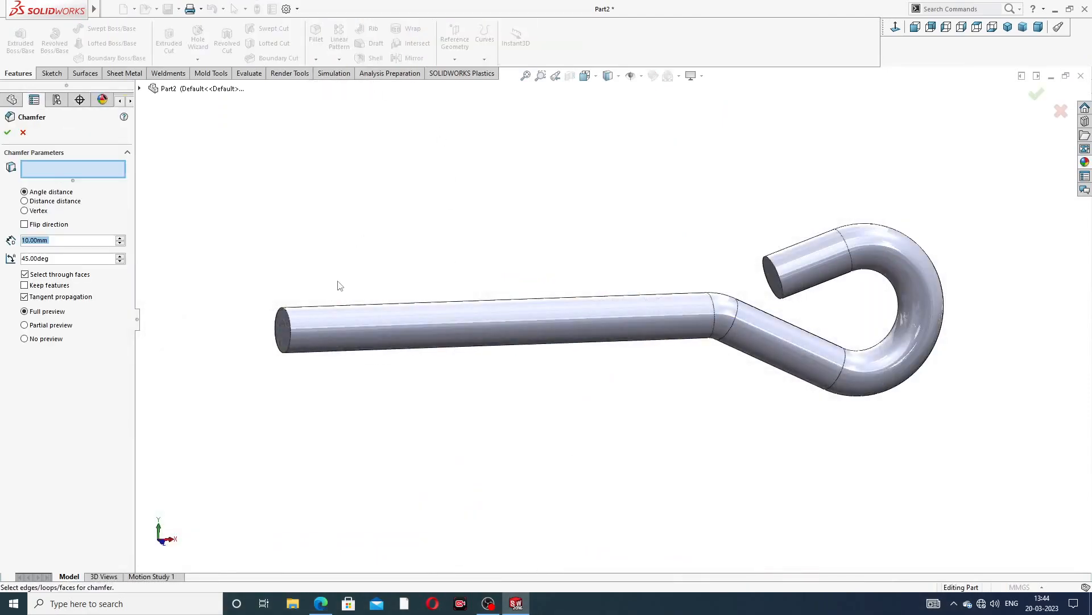
scroll(314, 341, "down", 3)
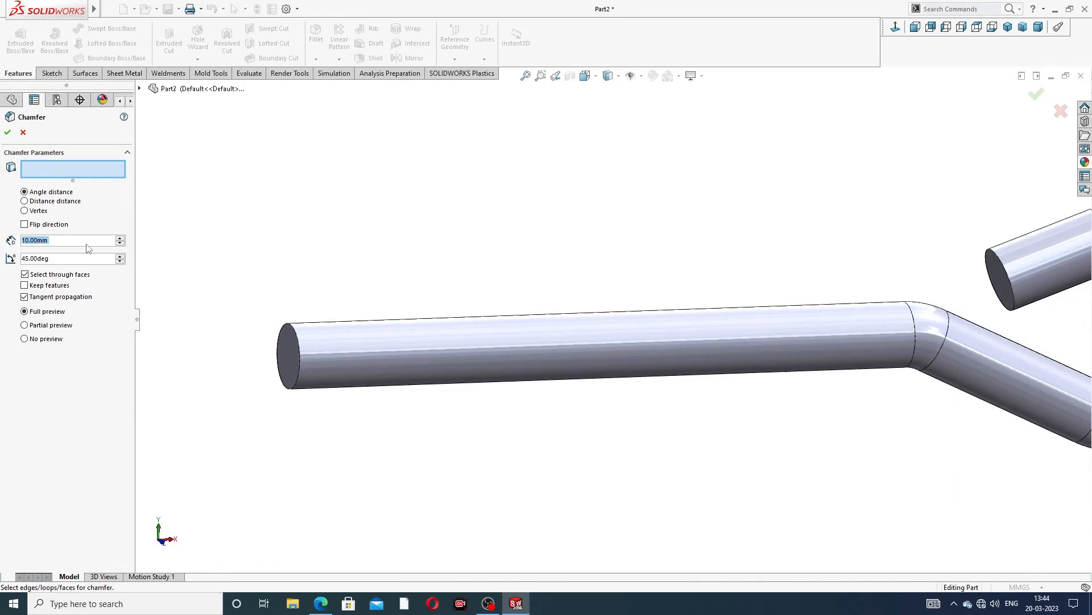
type("2.5")
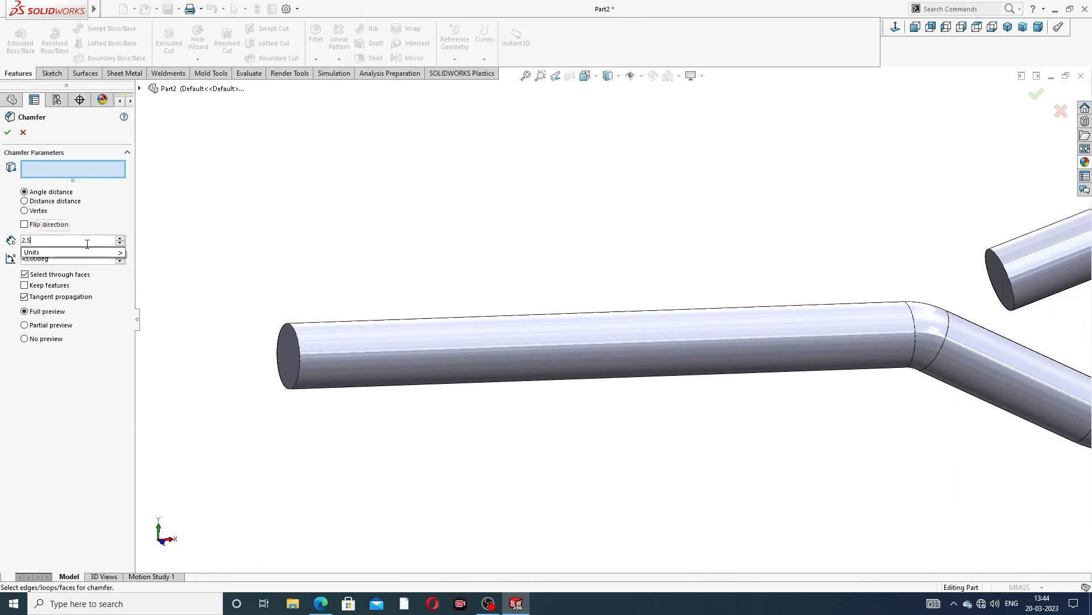
key("Return")
scroll(299, 342, "down", 1)
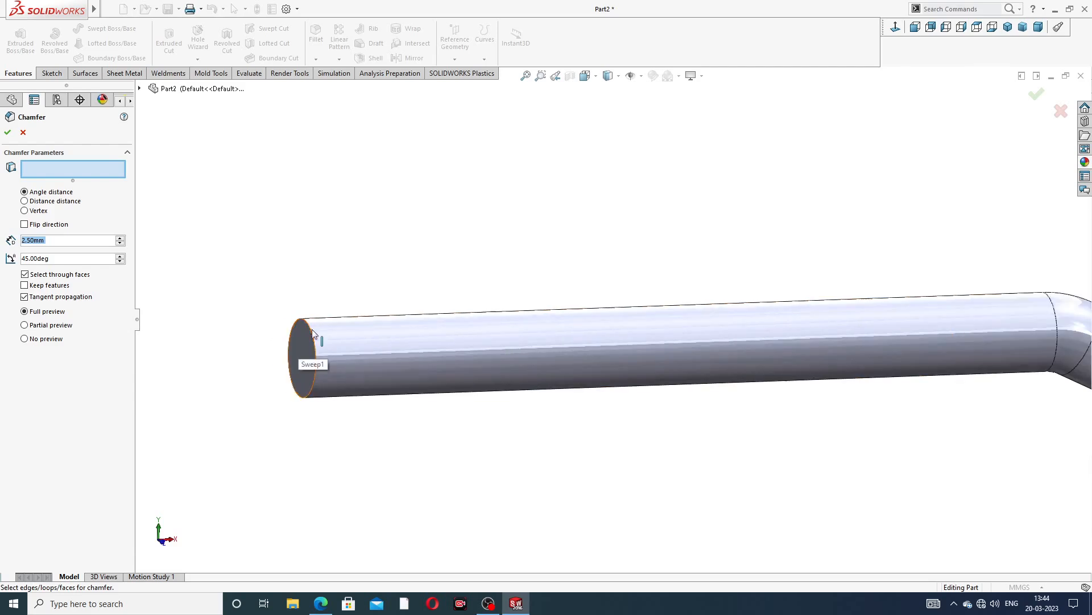
left_click(312, 333)
scroll(680, 325, "up", 3)
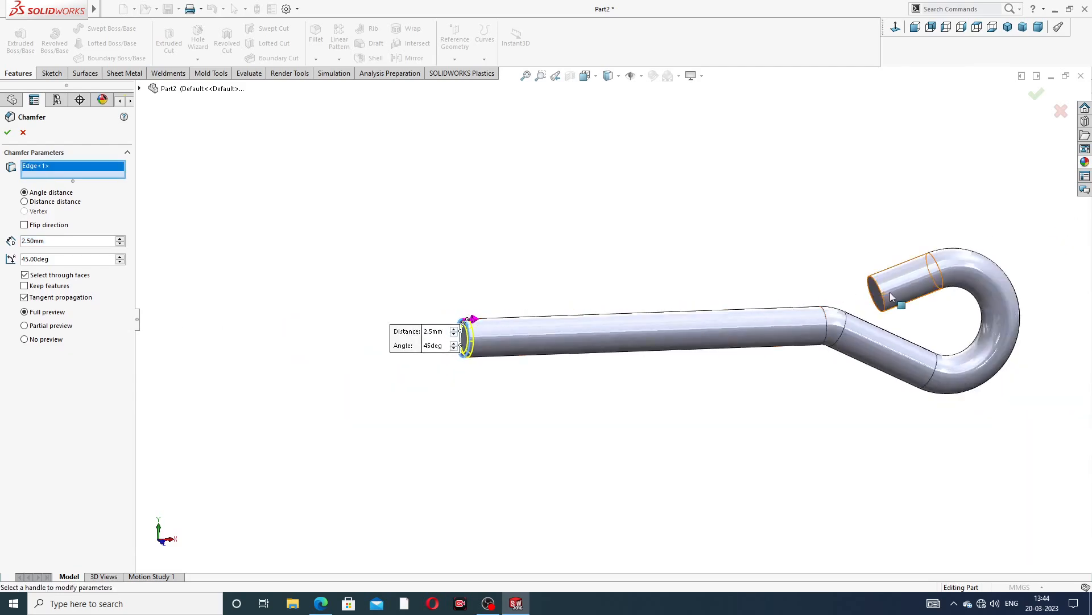
scroll(882, 290, "down", 2)
left_click(841, 279)
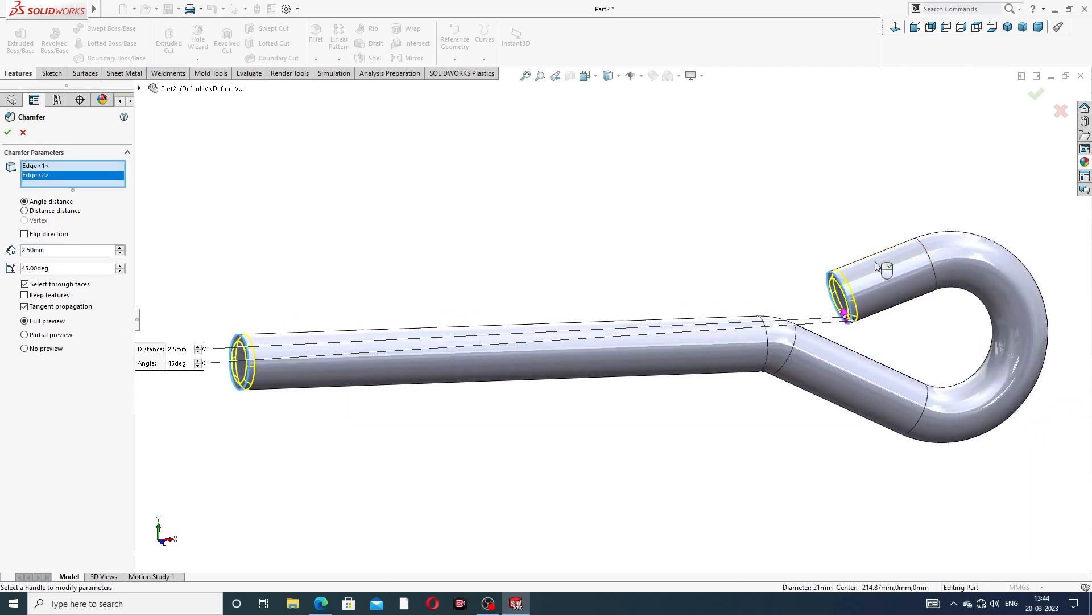
left_click(1037, 94)
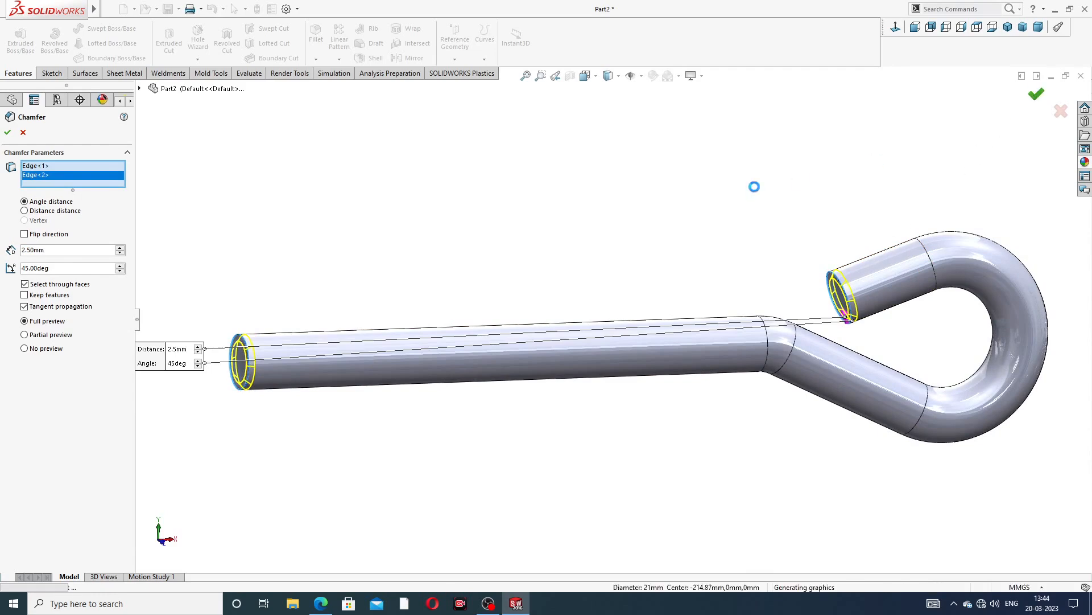
Apply the polished nickel appearance to the part
scroll(690, 250, "up", 2)
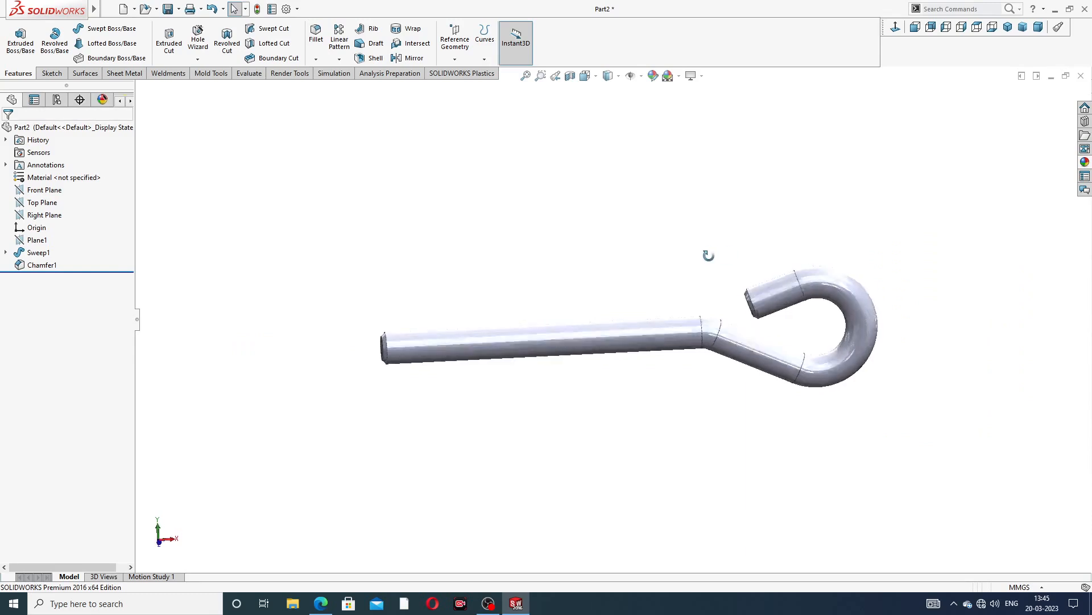
middle_click_drag(708, 256, 692, 205)
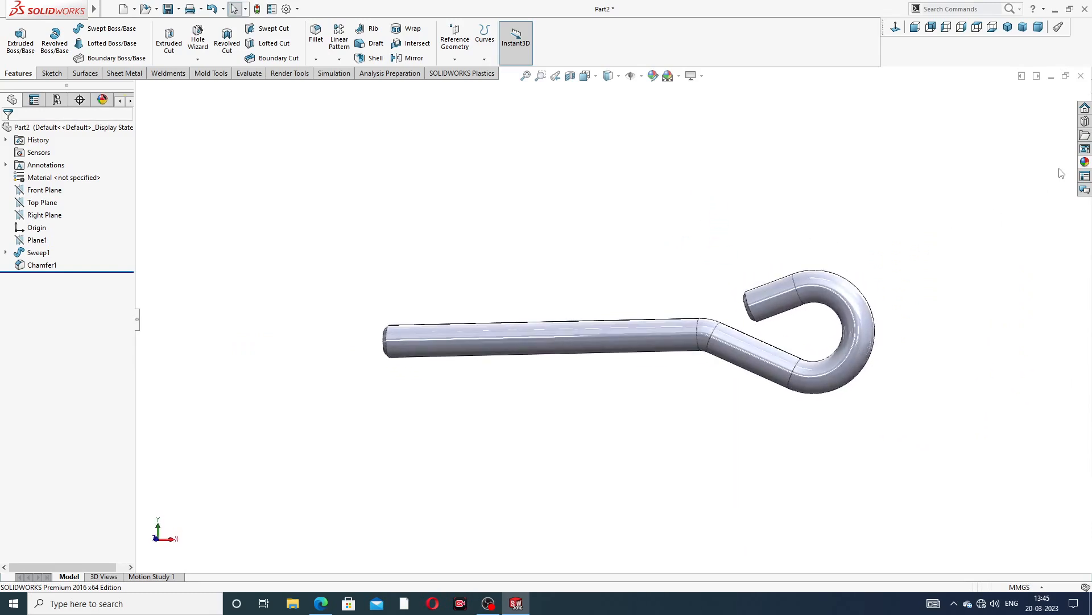
left_click(1086, 162)
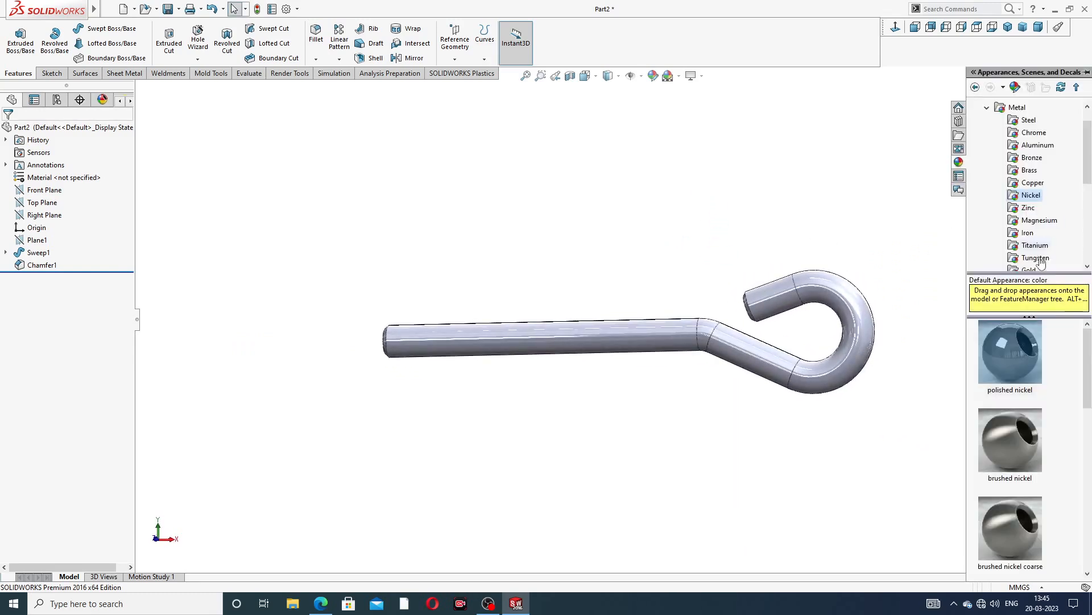
double_click(1006, 360)
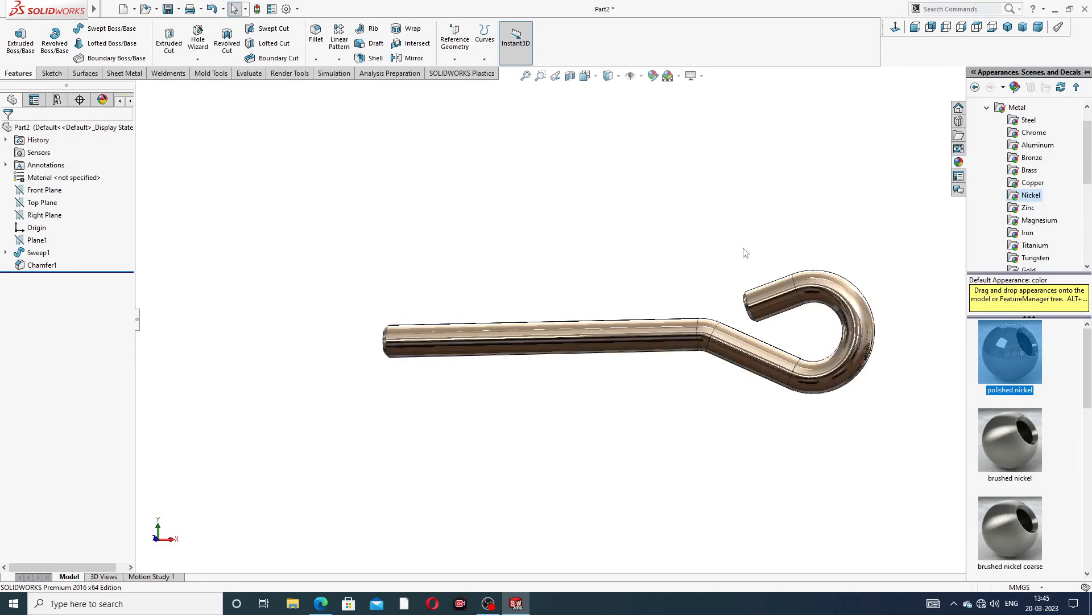
left_click(642, 277)
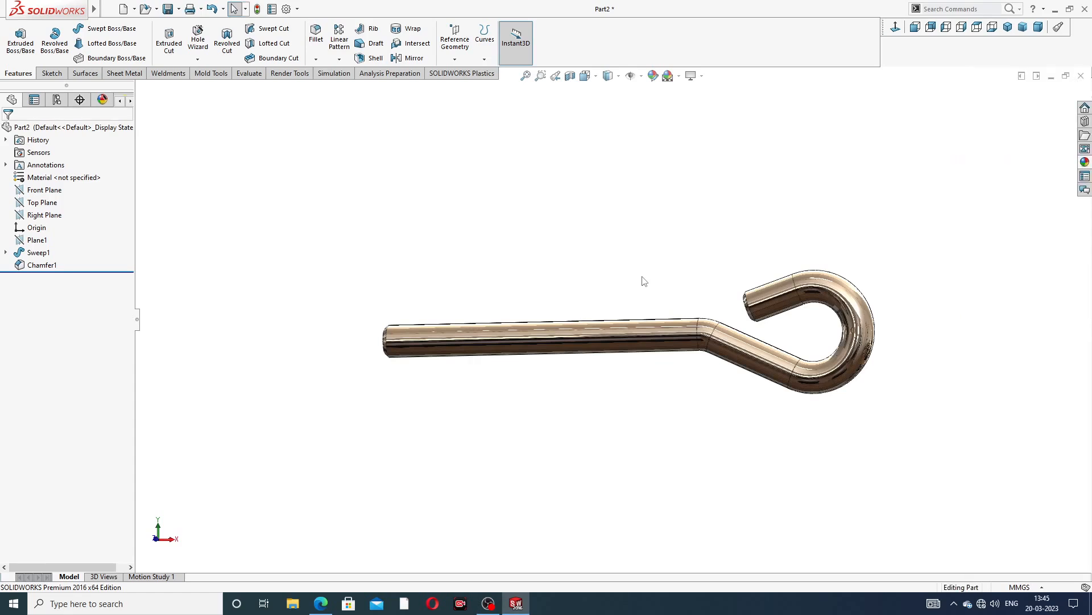
Check the thread details on the foundation bolt drawing
middle_click_drag(660, 345, 763, 313)
middle_click_drag(807, 283, 825, 287)
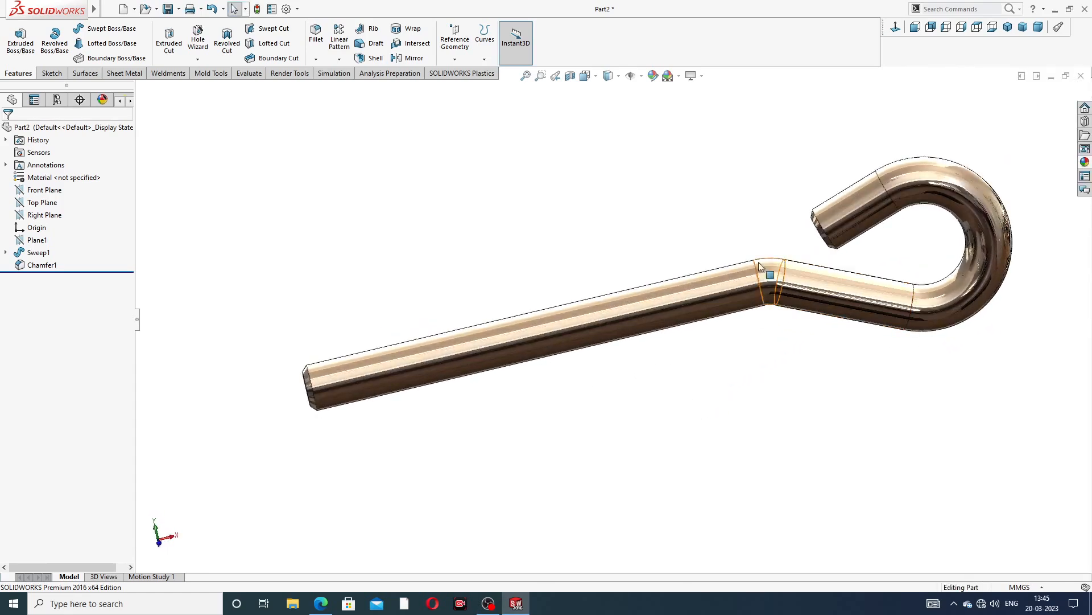
left_click(322, 605)
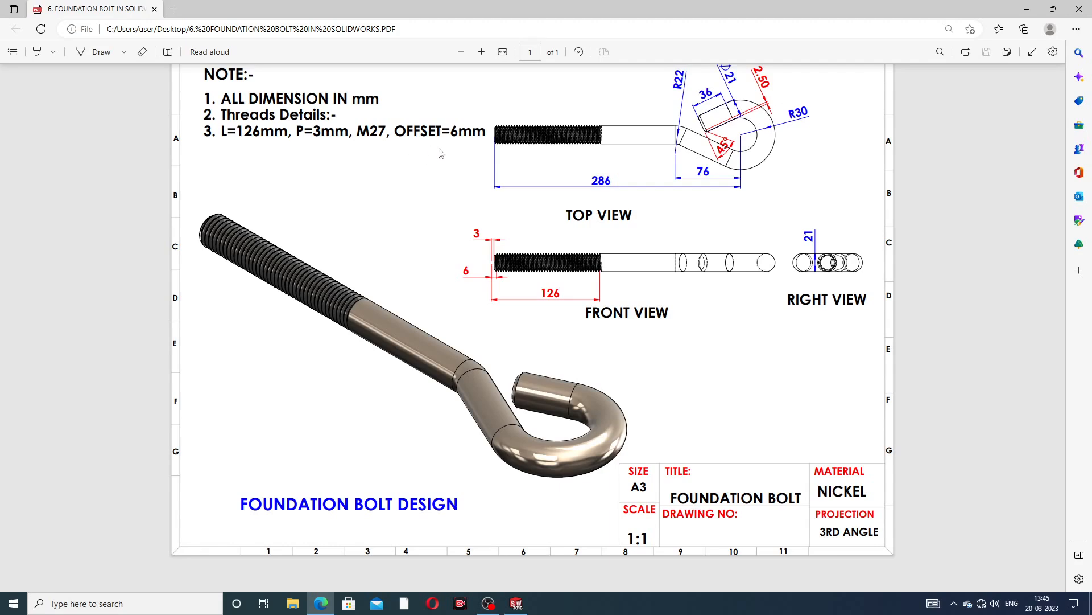
left_click(325, 603)
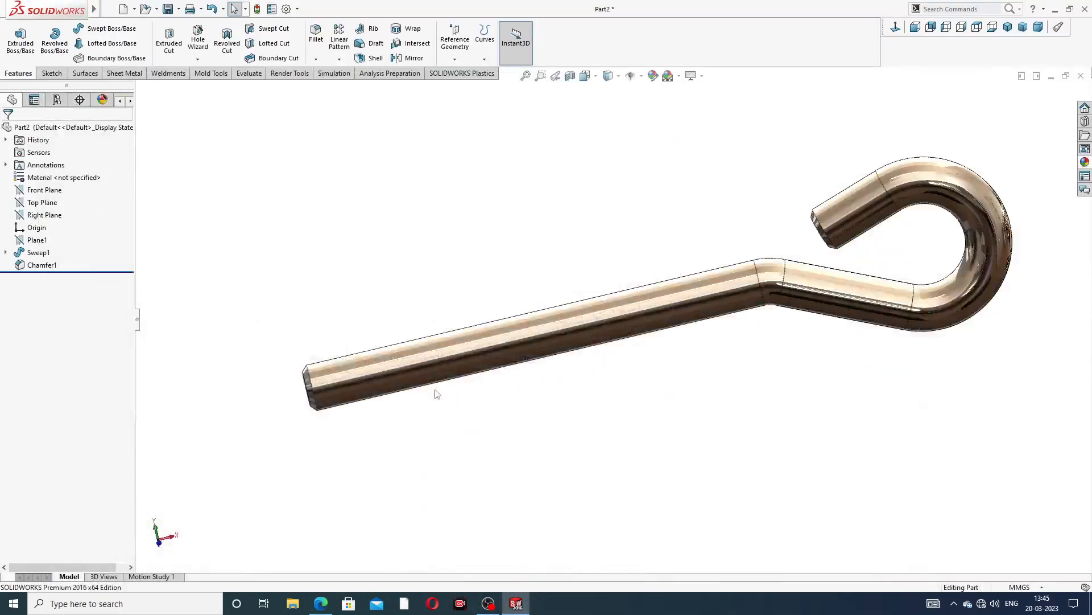
Start the Thread feature and select the circular end edge of the rod's straight end
left_click(198, 59)
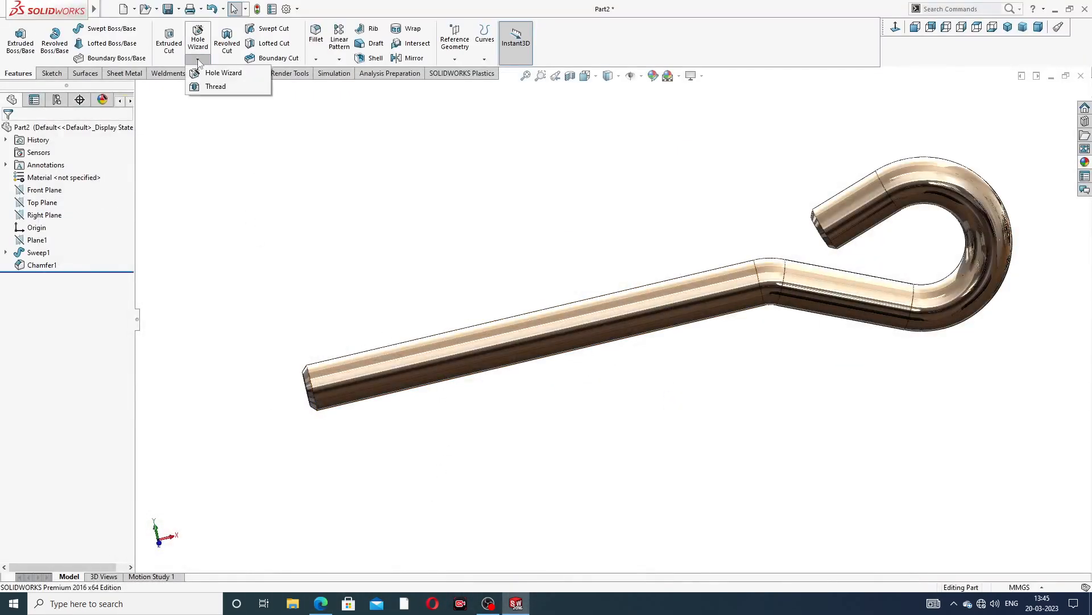
left_click(221, 87)
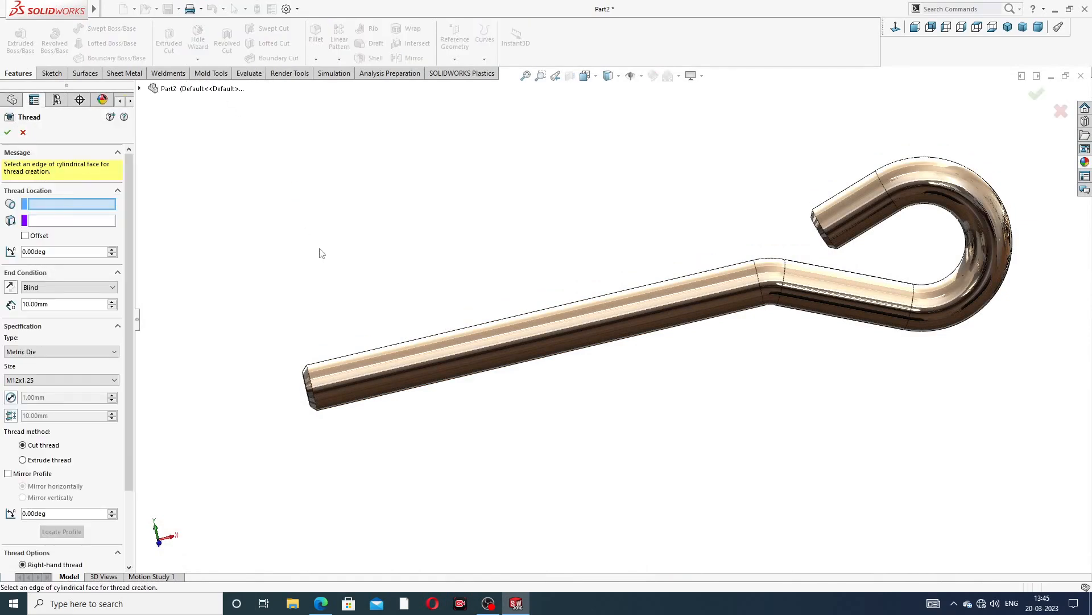
scroll(322, 253, "up", 2)
middle_click_drag(393, 239, 420, 277)
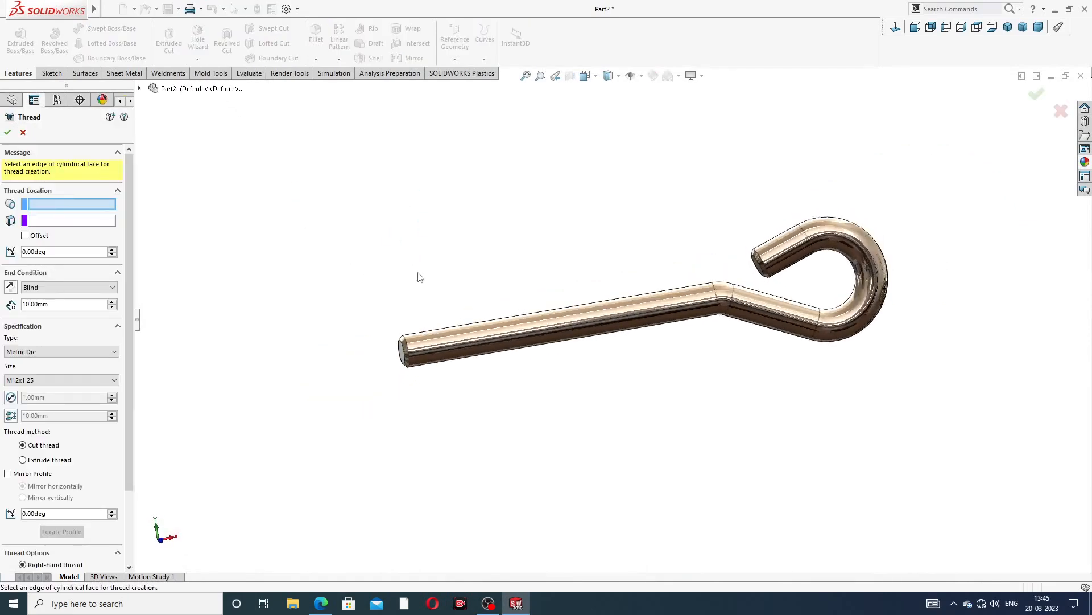
middle_click_drag(470, 337, 469, 307)
scroll(444, 351, "down", 2)
scroll(374, 336, "down", 2)
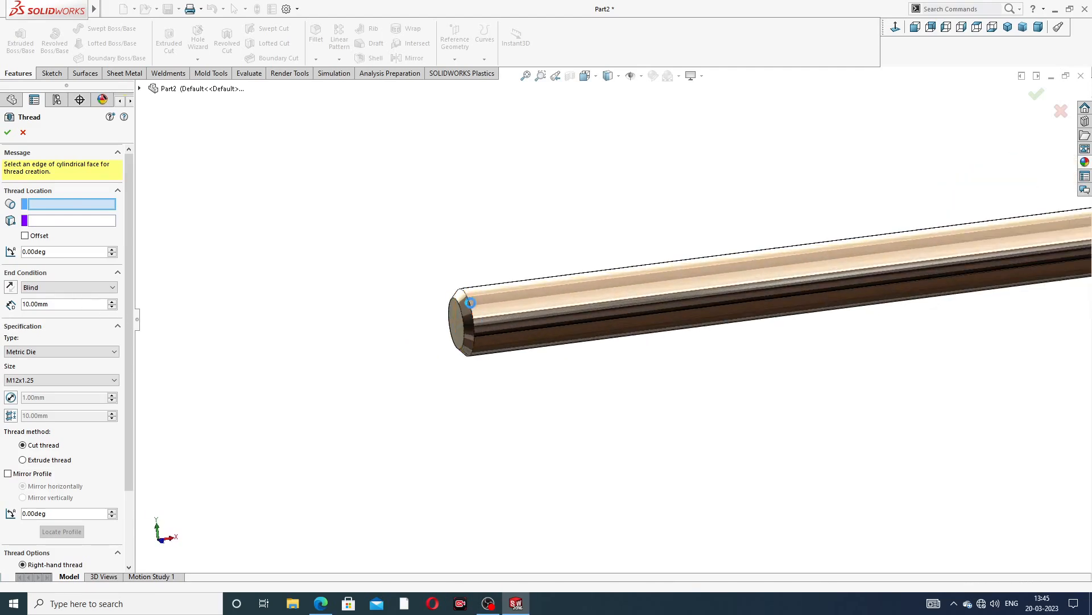
left_click(470, 303)
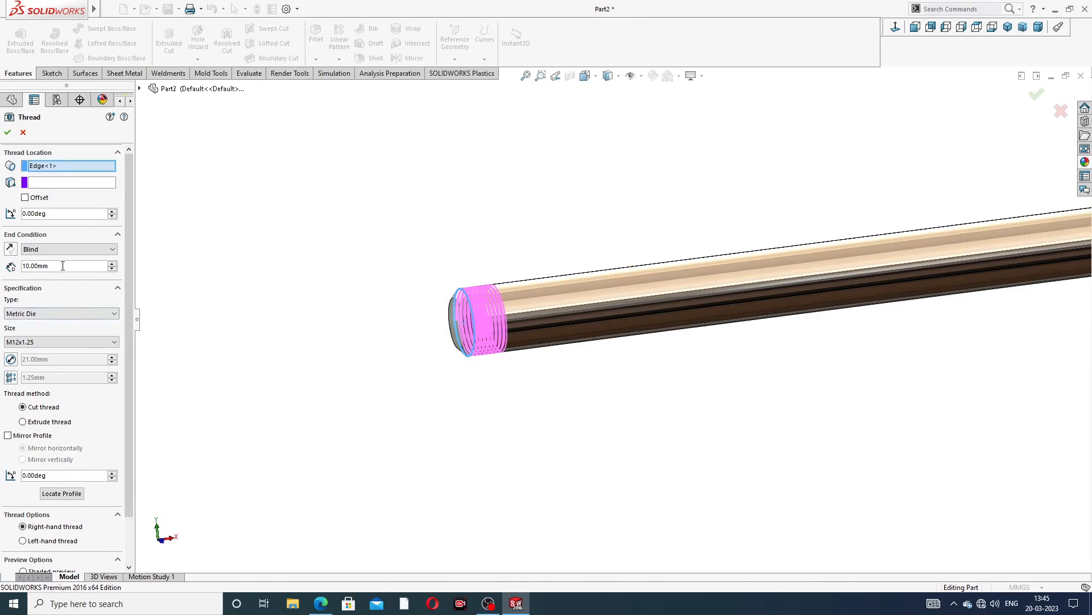
Set the thread depth to 126 mm
left_click_drag(61, 266, 8, 271)
type("126")
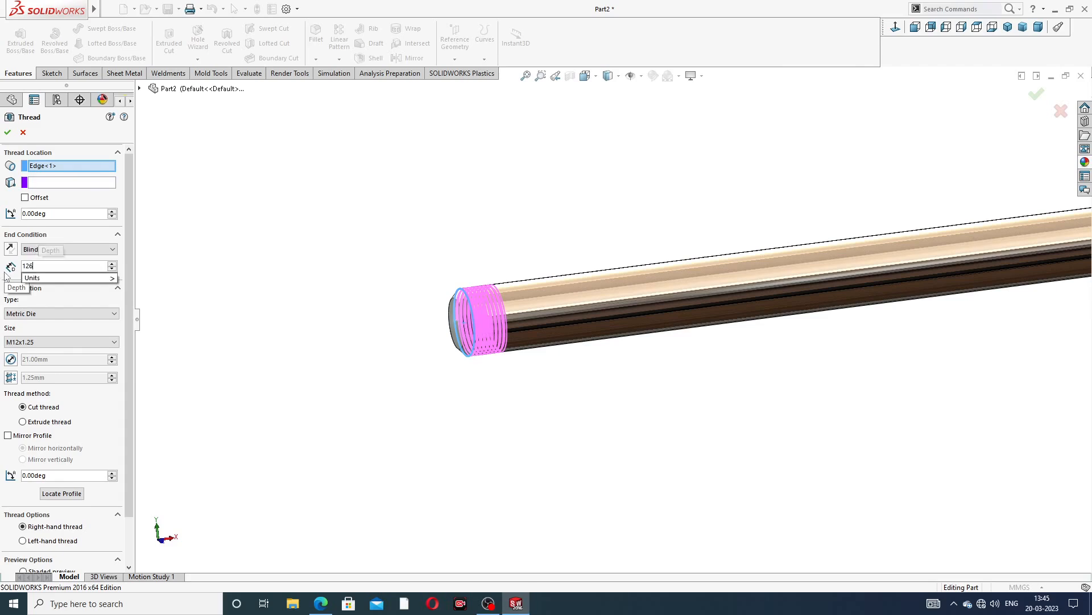
key("Return")
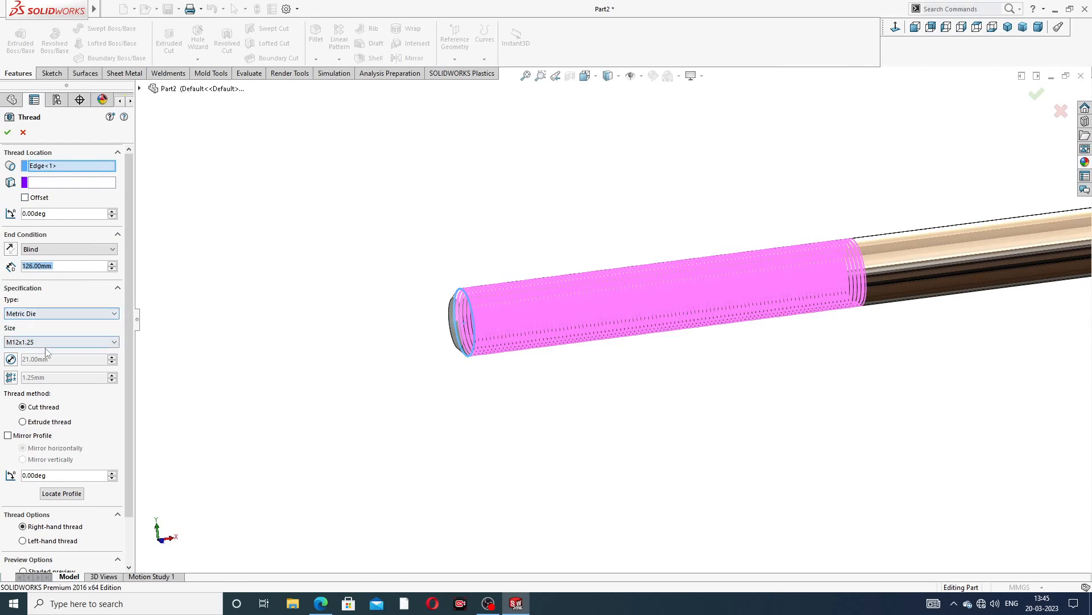
Check the thread details in the drawing PDF and set the thread size to M27x3.0
left_click(321, 604)
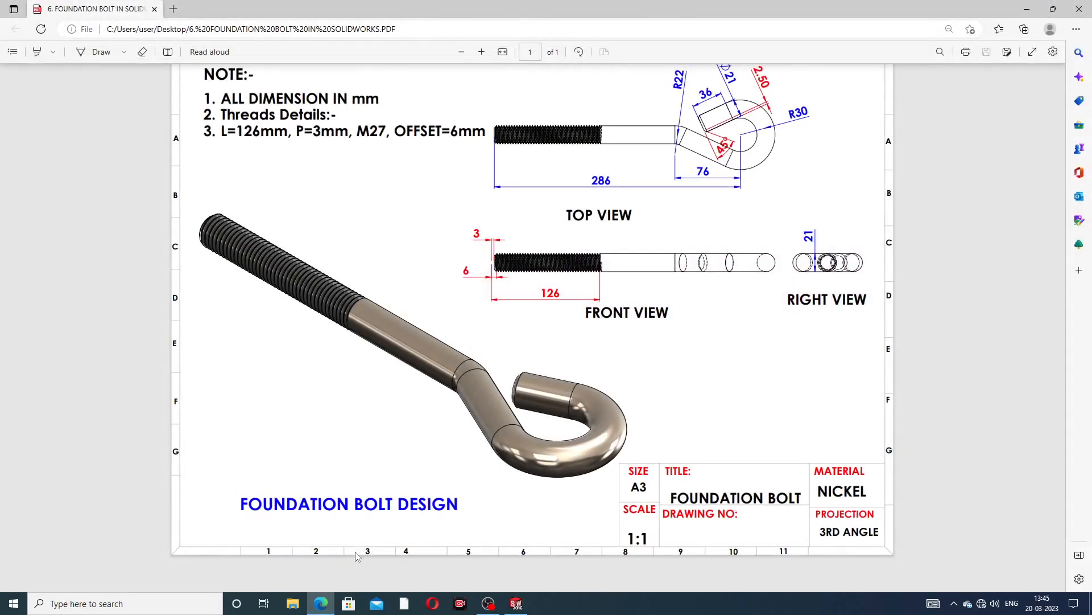
left_click(321, 603)
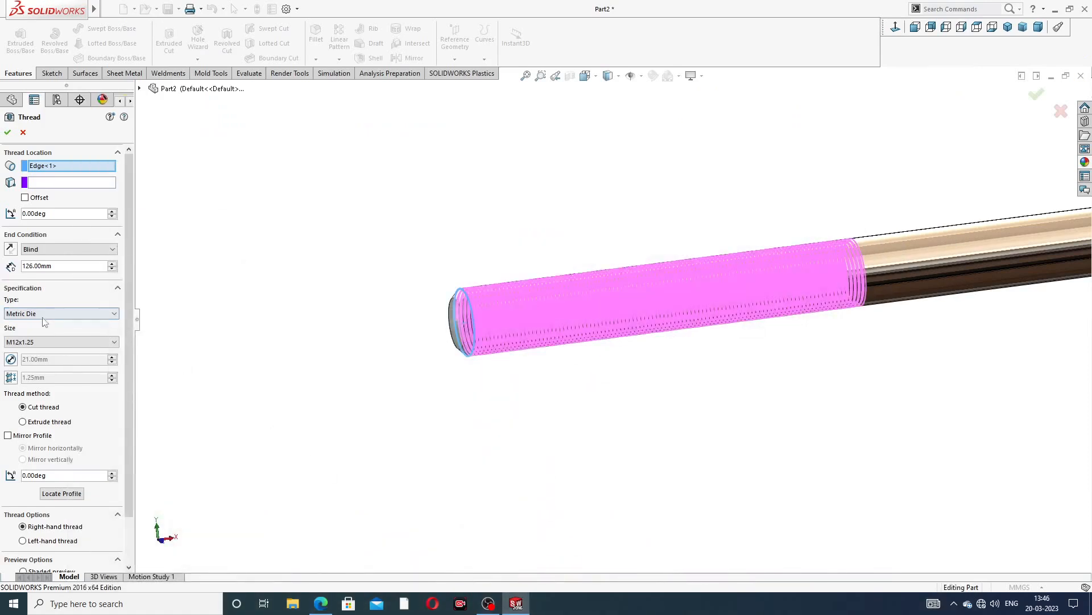
left_click(50, 342)
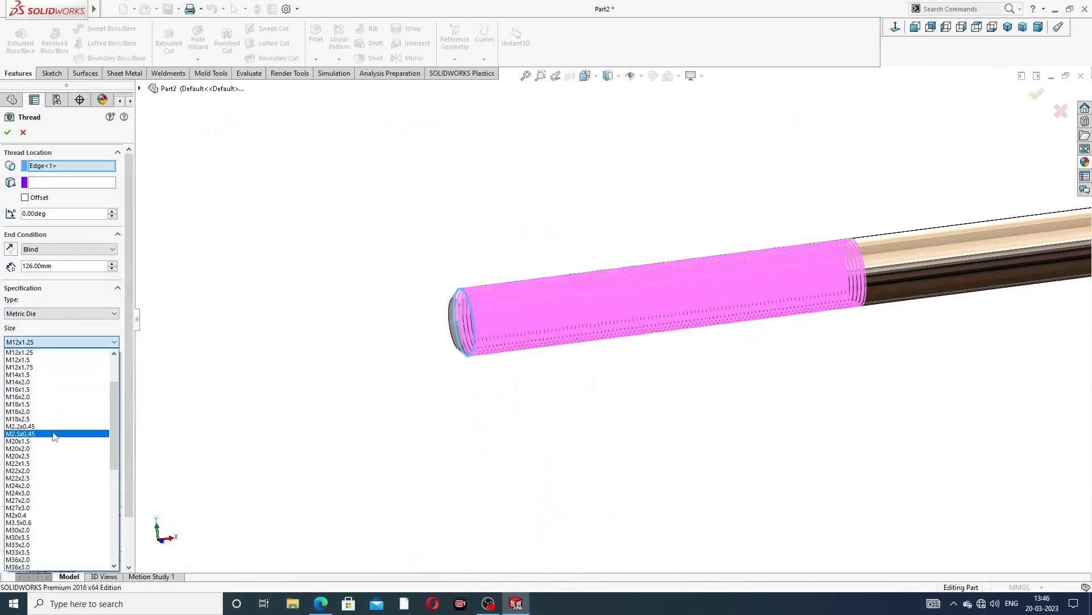
scroll(54, 437, "down", 3)
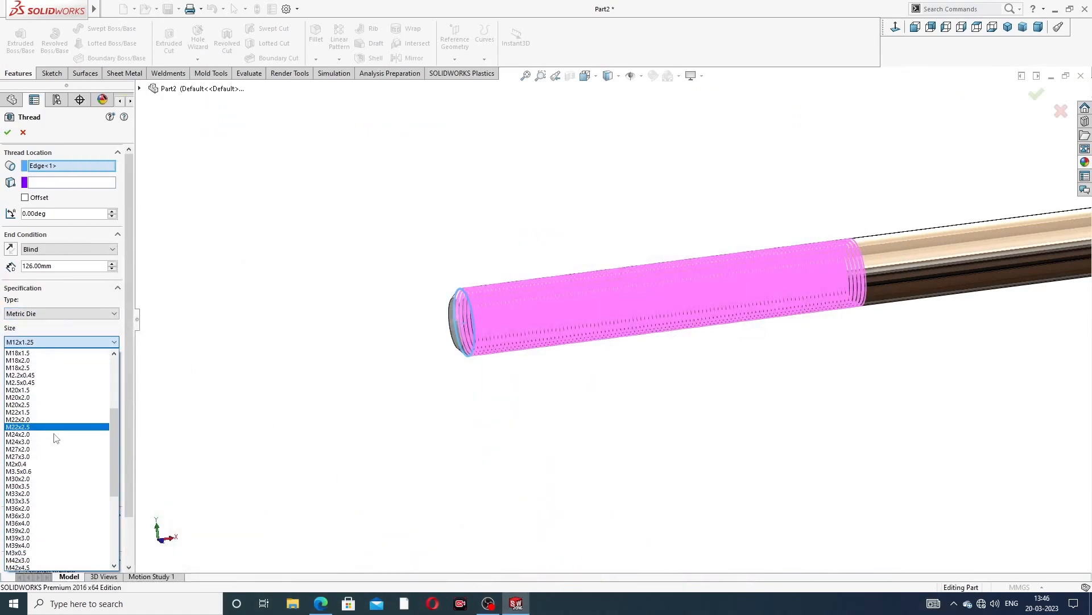
scroll(54, 435, "down", 2)
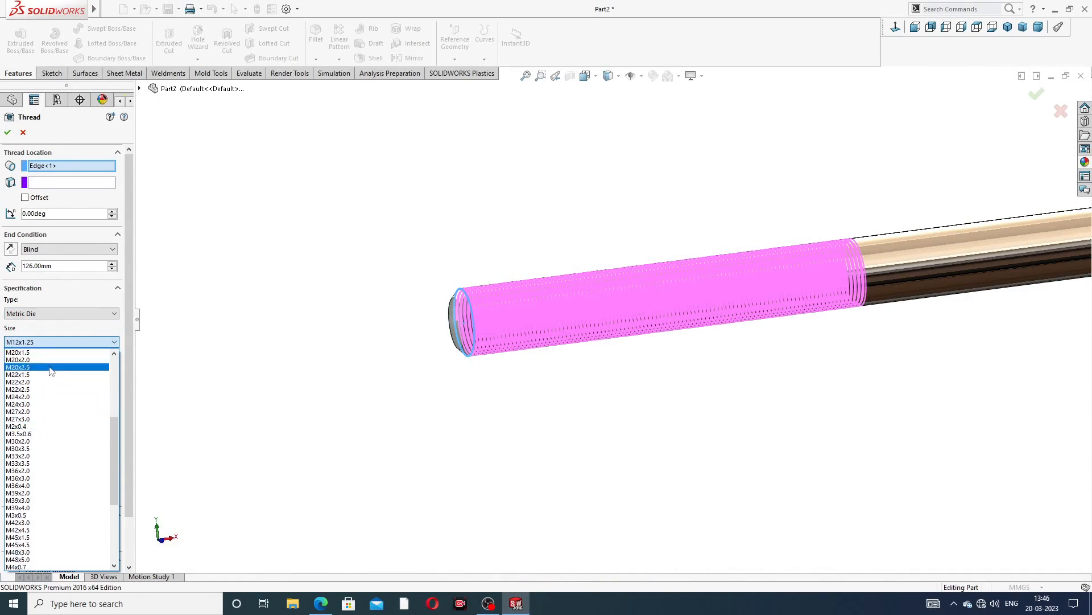
left_click(44, 420)
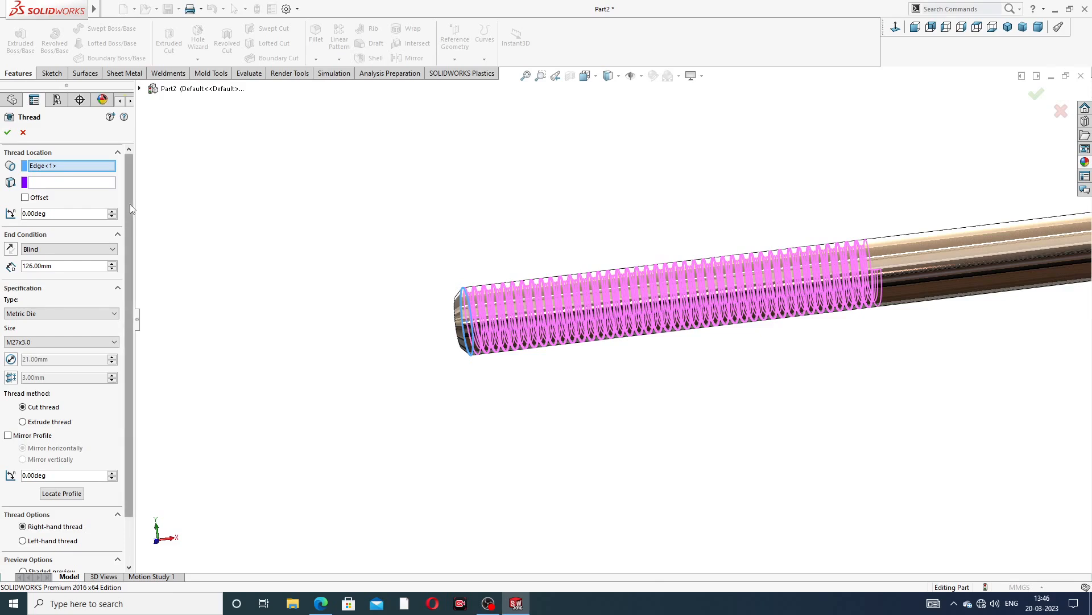
Enable the thread offset at 6 mm and reverse the offset direction
left_click(25, 198)
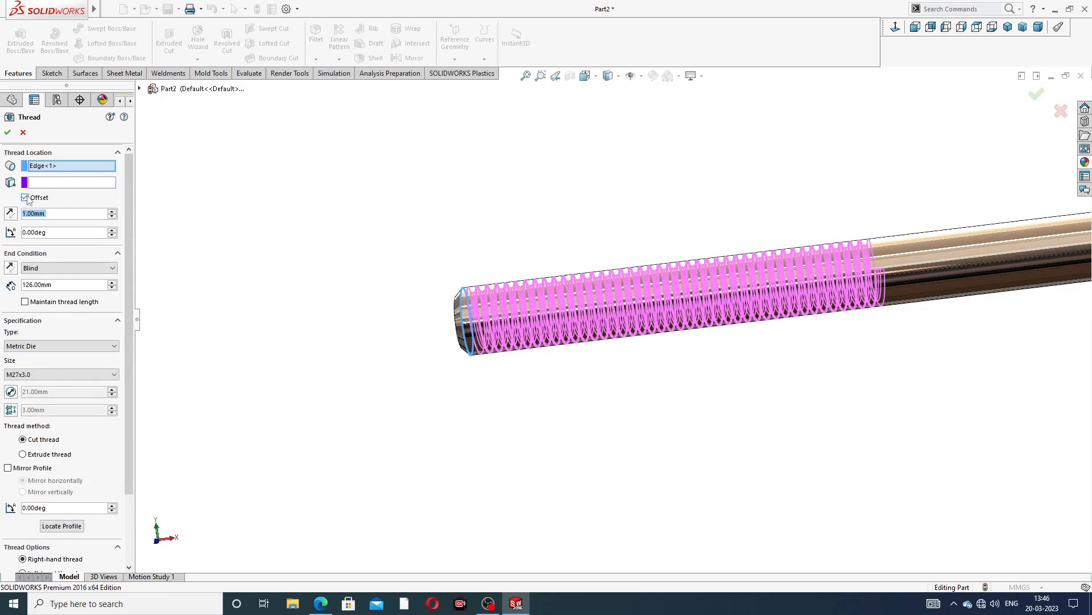
type("6")
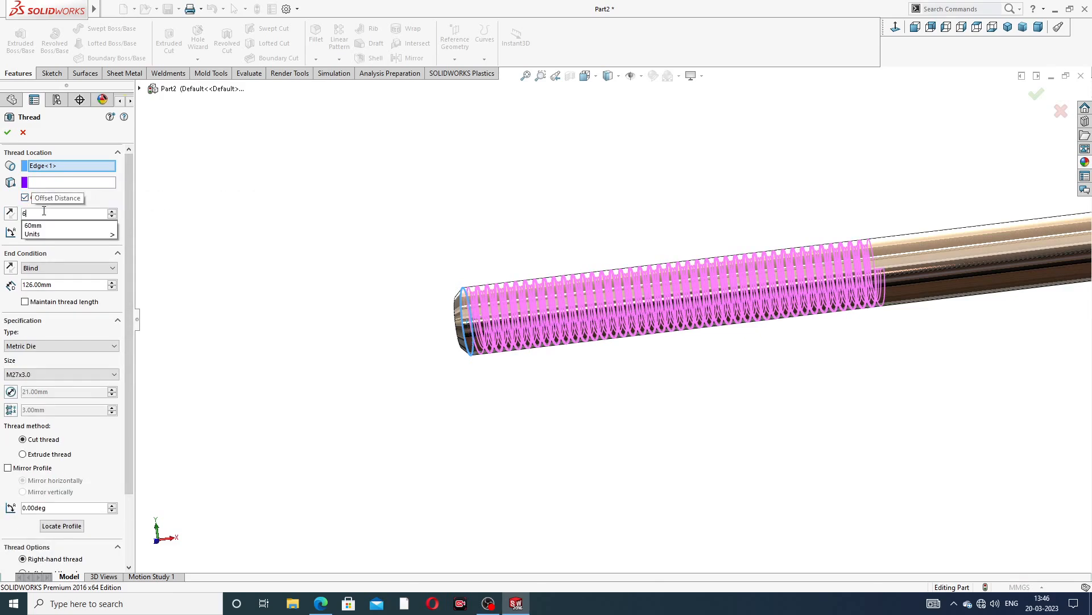
mouse_move(47, 236)
key("Return")
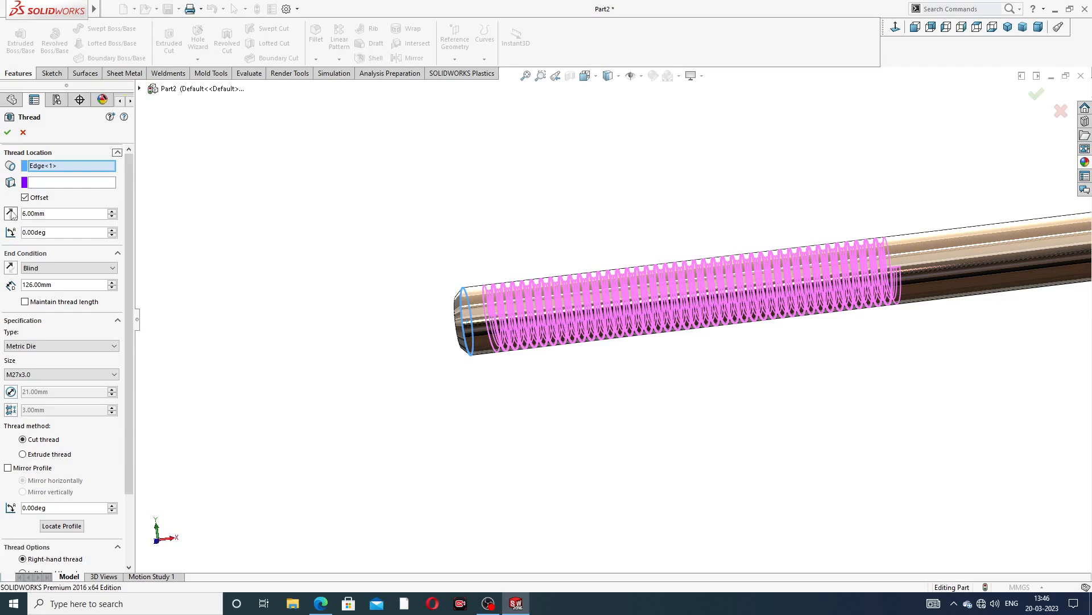
left_click(11, 214)
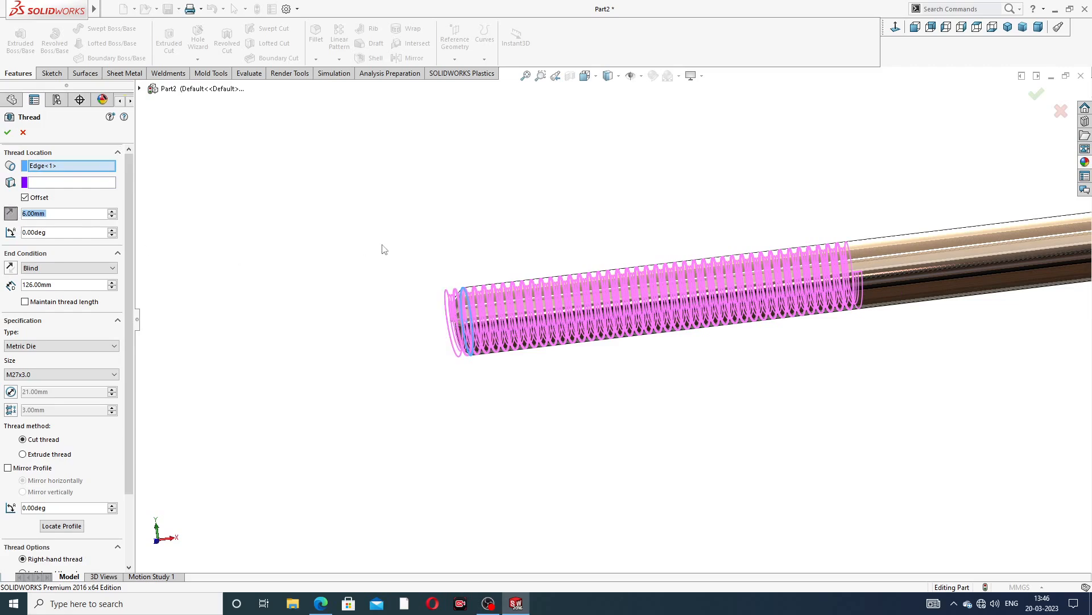
middle_click_drag(413, 207, 412, 227)
scroll(678, 317, "down", 1)
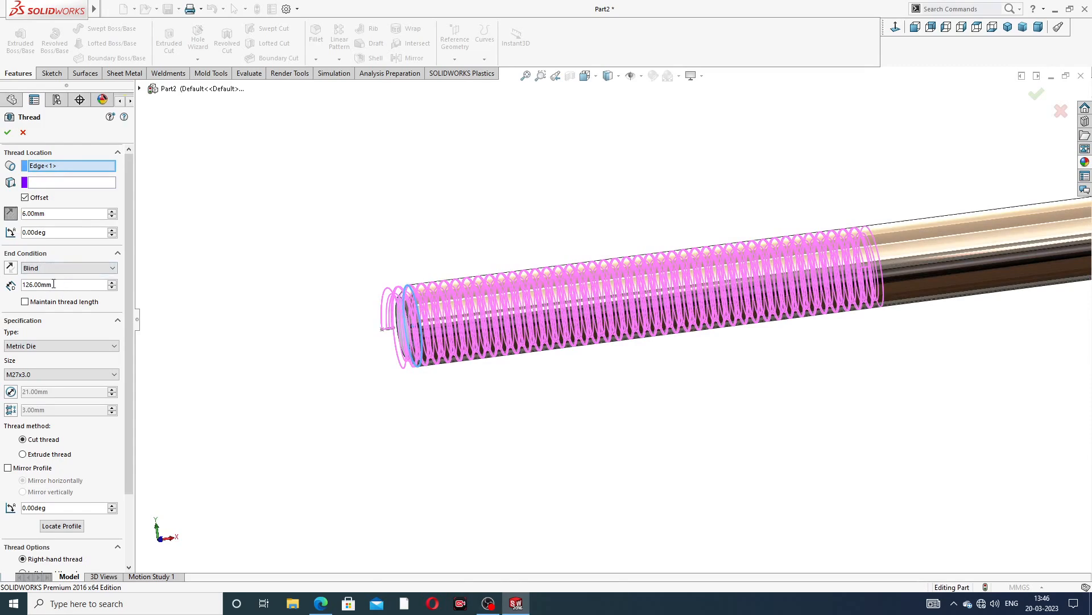
Recheck the drawing's thread notes and confirm the thread feature
left_click(320, 604)
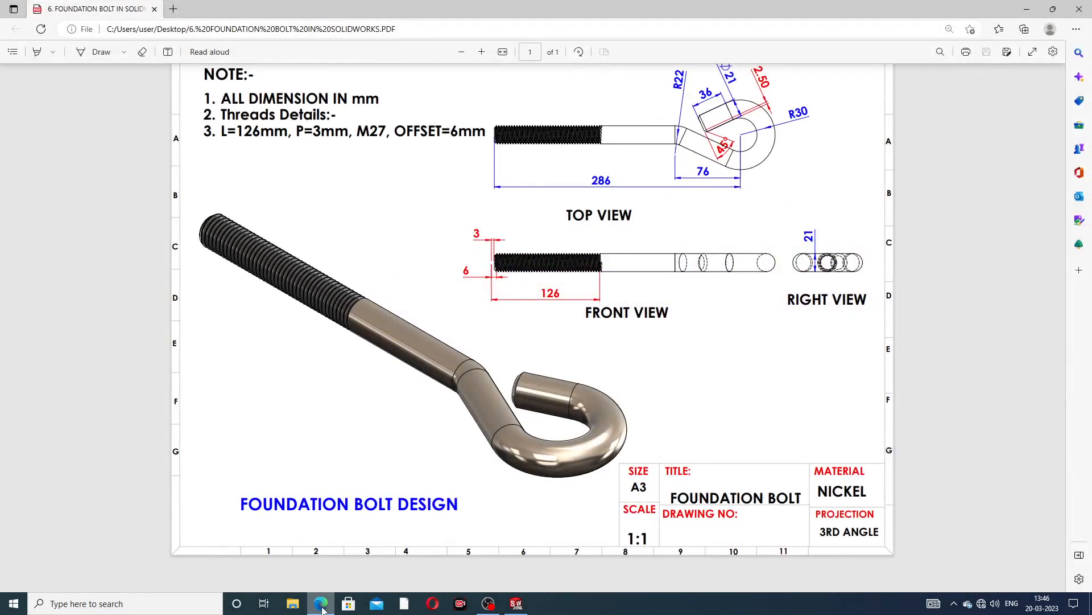
left_click(322, 604)
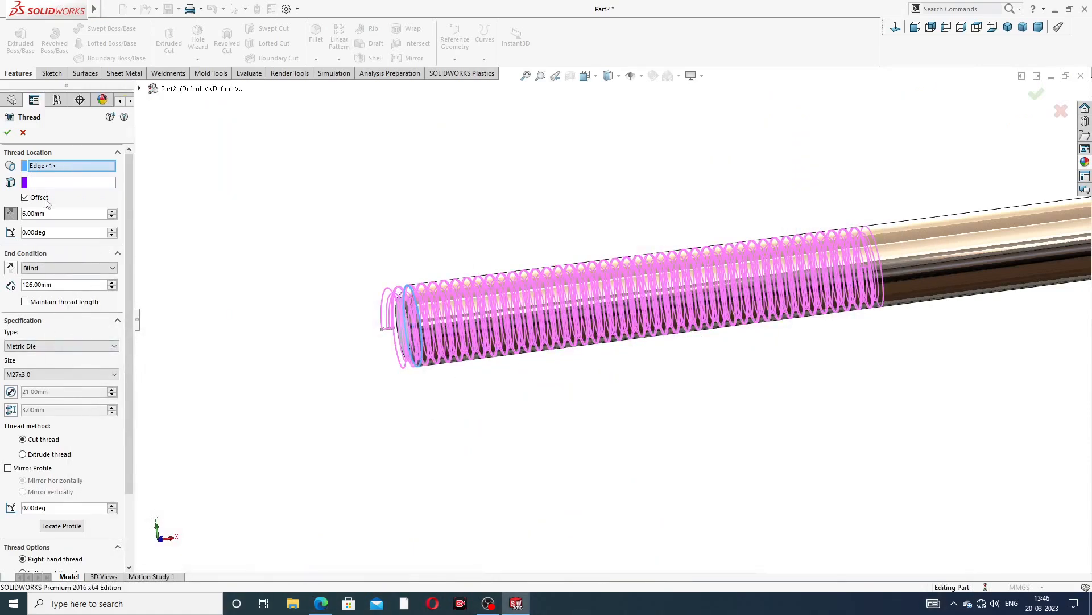
left_click_drag(128, 214, 129, 291)
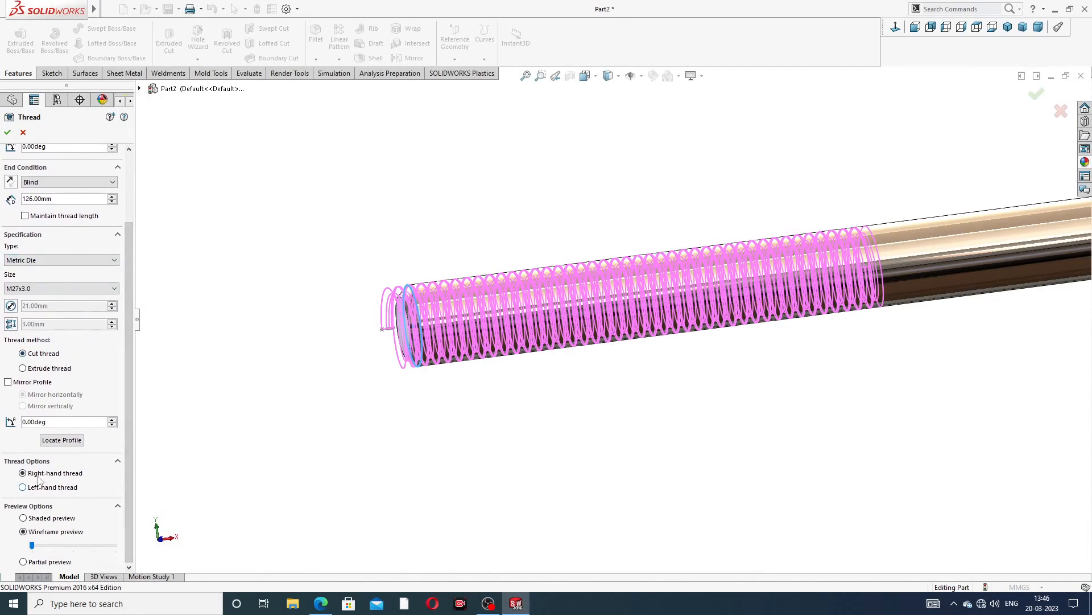
left_click(7, 133)
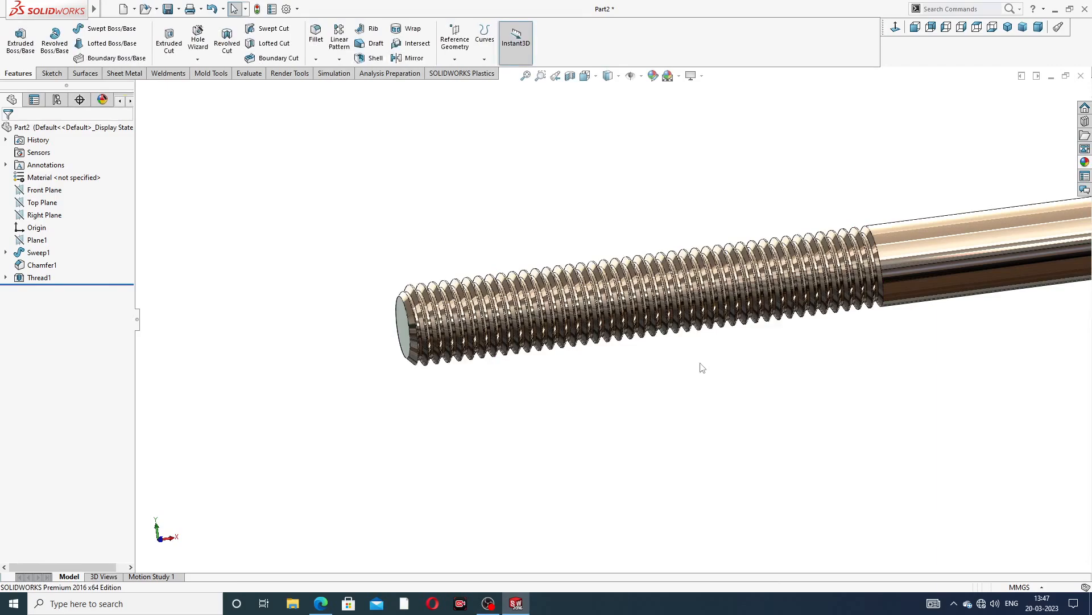
Give the thread feature a dark grey colour appearance
scroll(828, 314, "up", 2)
scroll(862, 286, "up", 2)
middle_click_drag(861, 286, 841, 236)
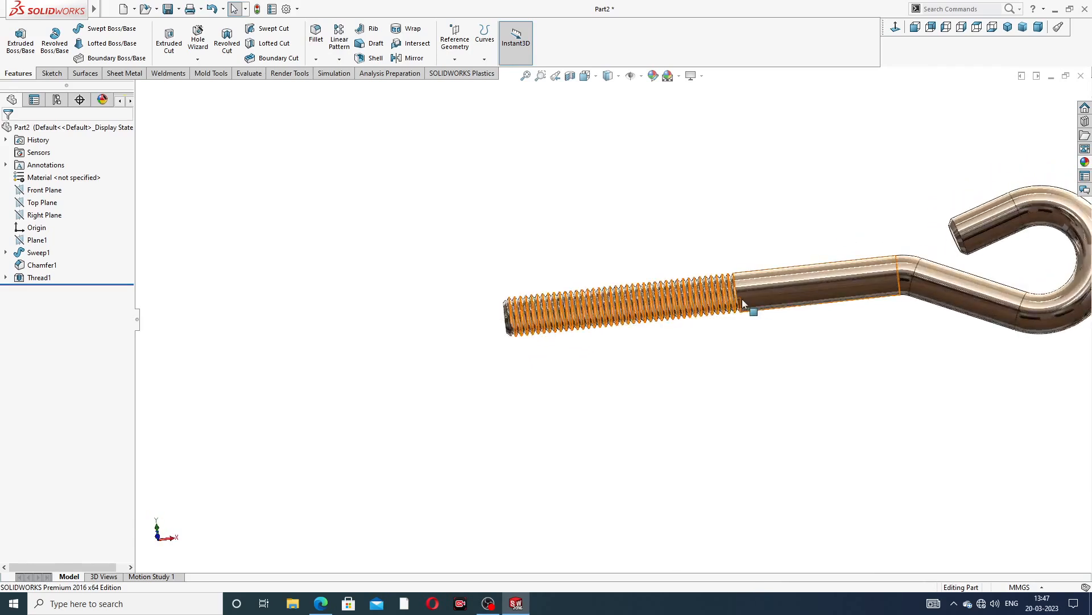
scroll(742, 299, "down", 3)
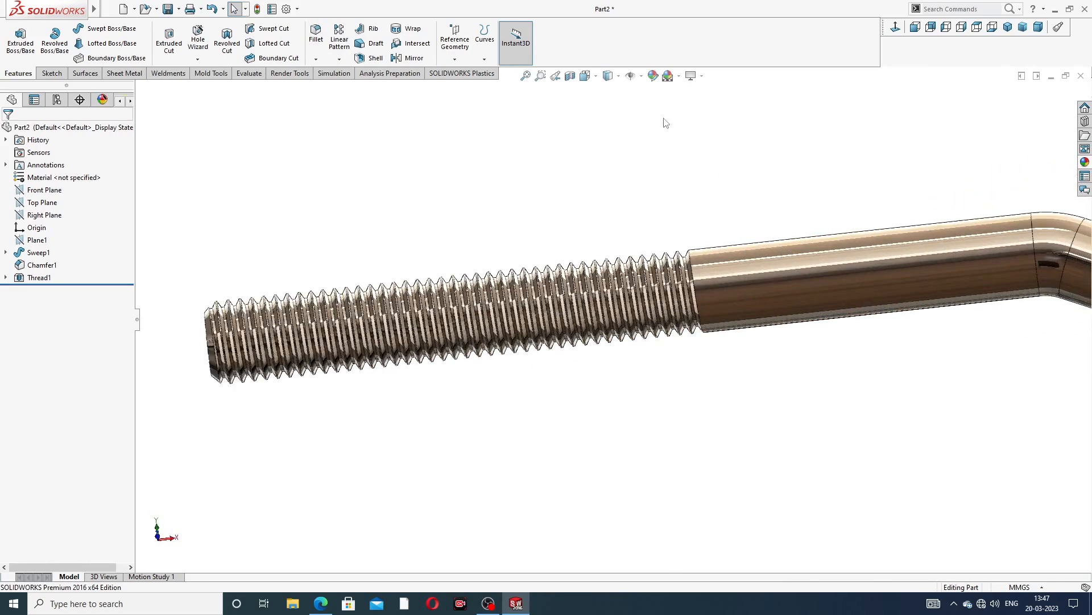
left_click(39, 278)
left_click(655, 78)
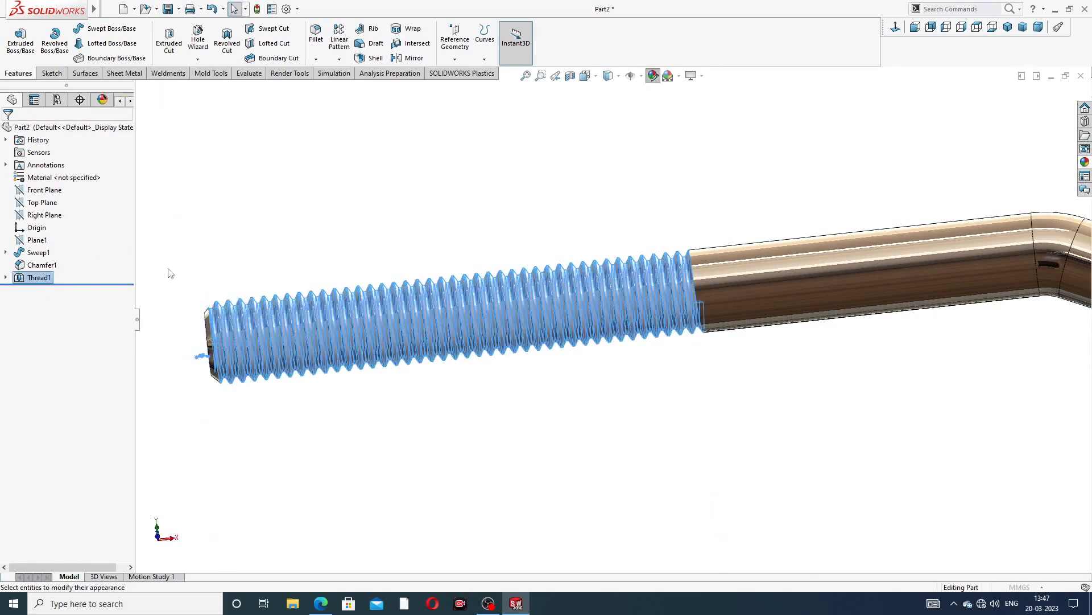
left_click(91, 367)
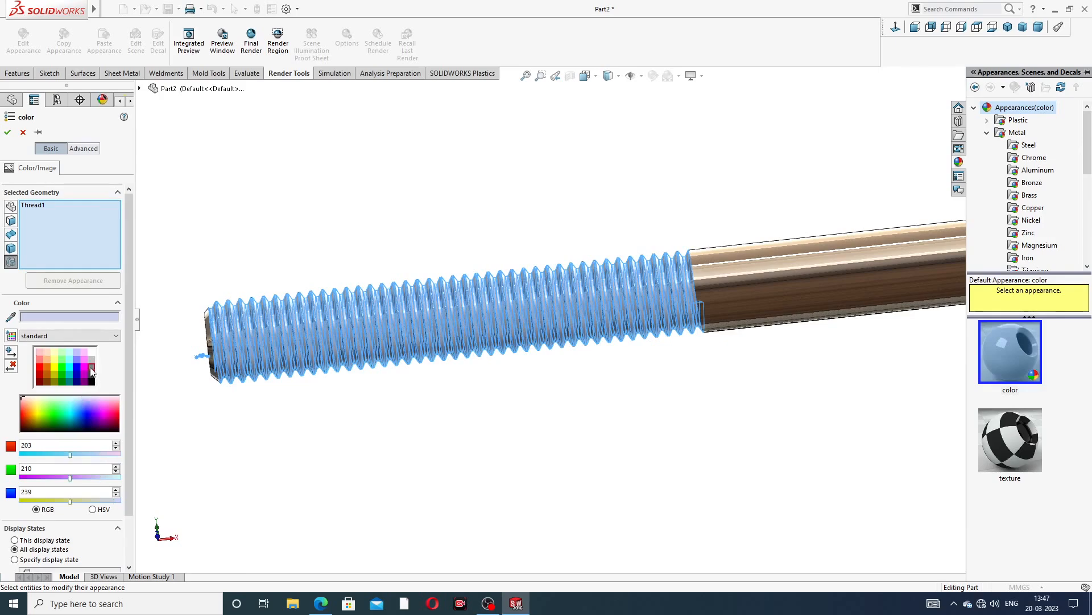
left_click(8, 132)
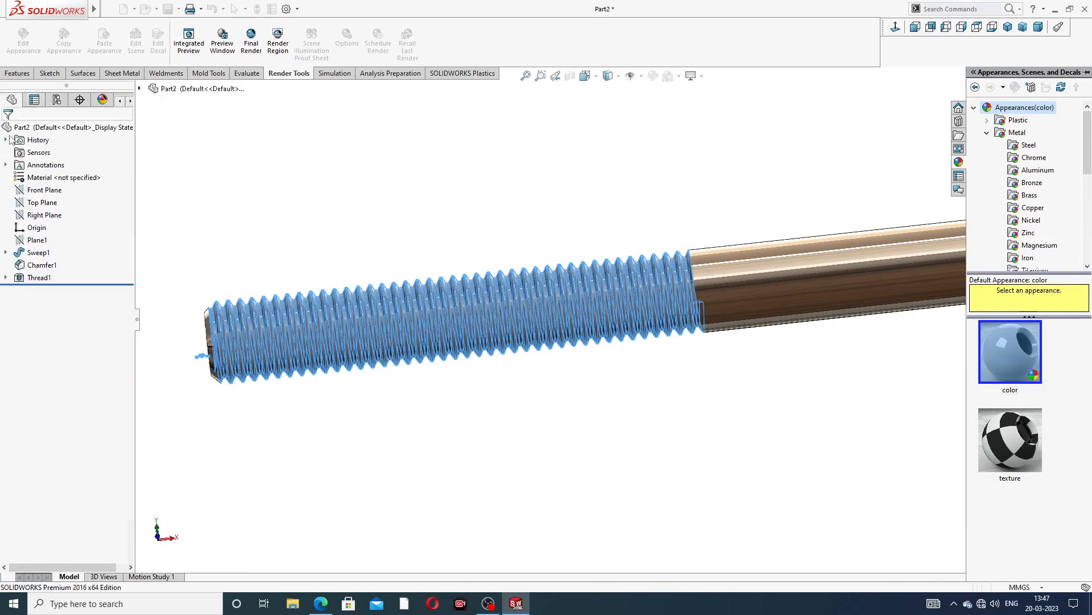
Inspect the threaded bolt from different angles and zoom levels
scroll(715, 300, "up", 5)
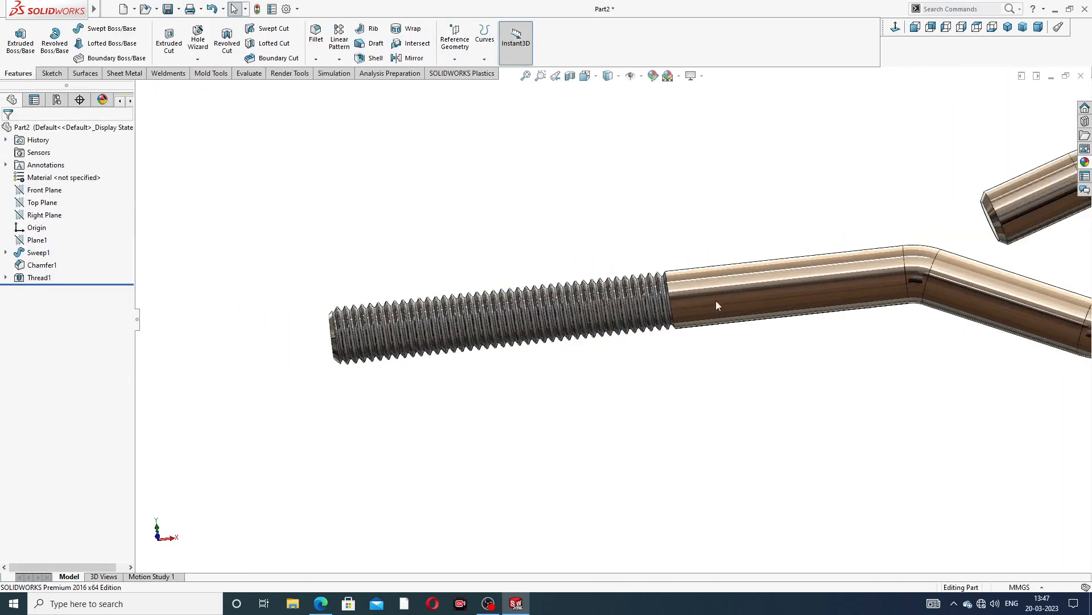
middle_click_drag(726, 303, 687, 368)
scroll(687, 368, "down", 8)
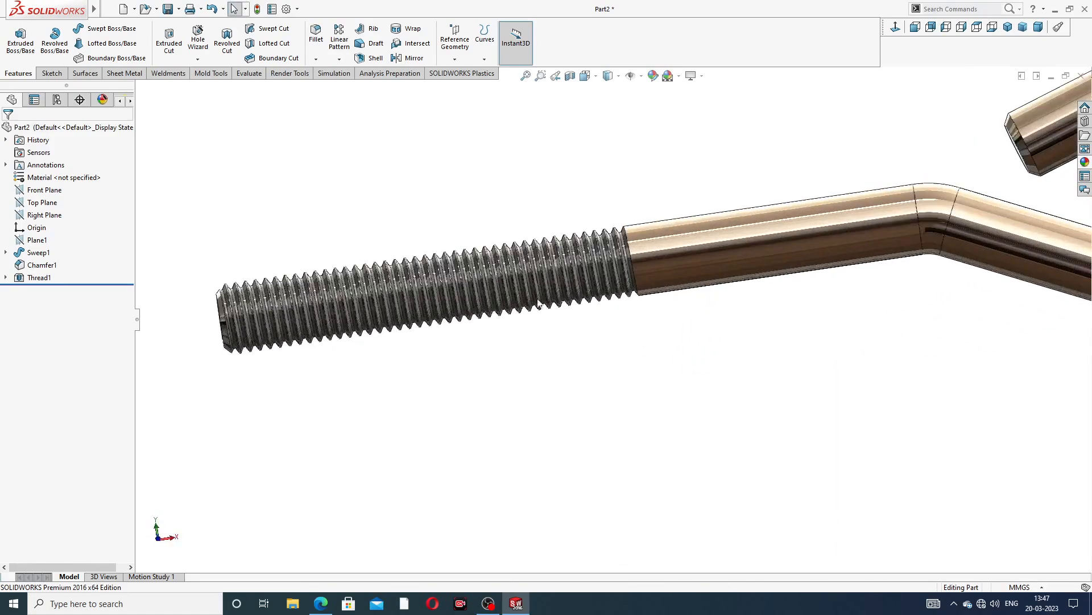
scroll(585, 254, "down", 3)
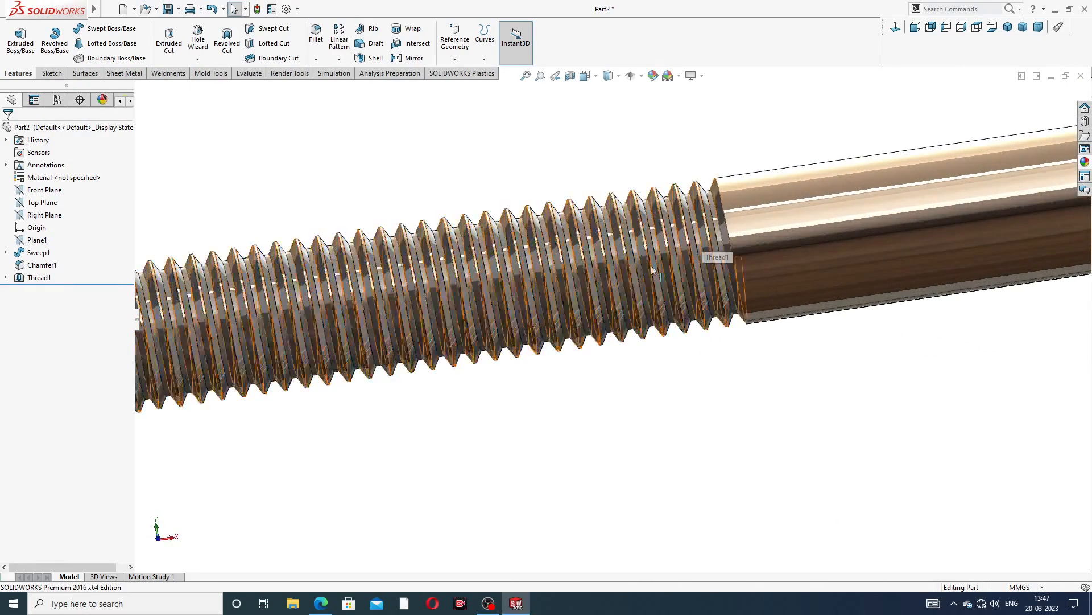
scroll(783, 301, "up", 10)
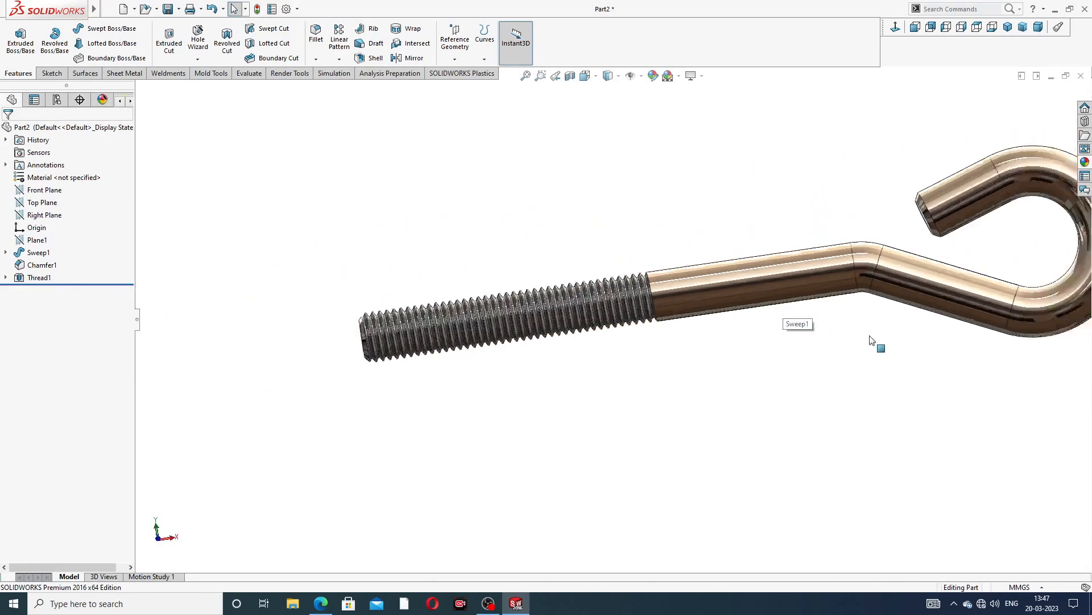
middle_click_drag(923, 376, 888, 344)
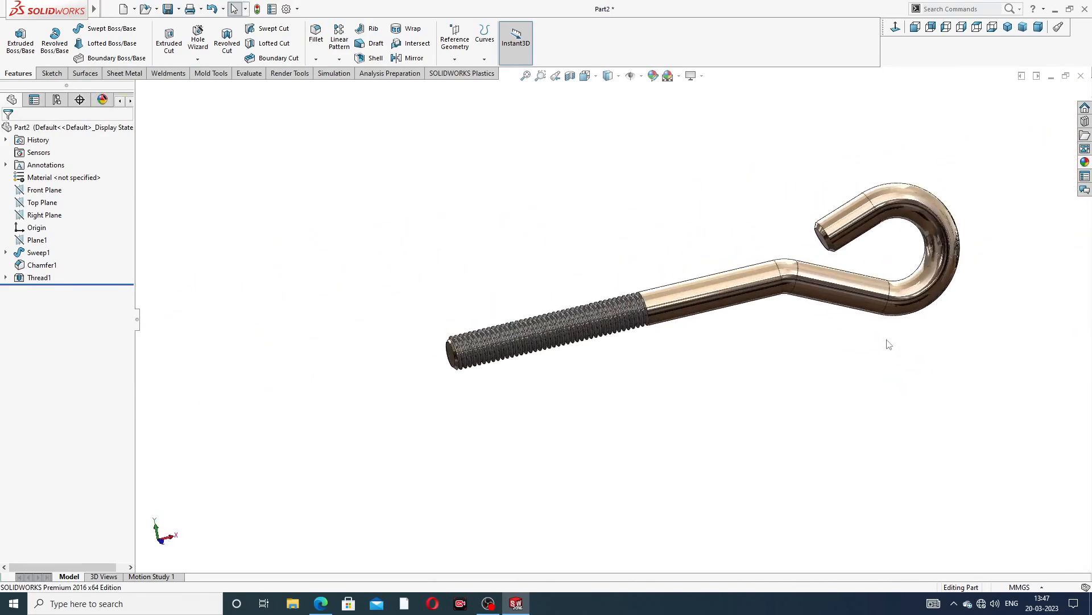
scroll(887, 342, "down", 4)
scroll(641, 210, "down", 4)
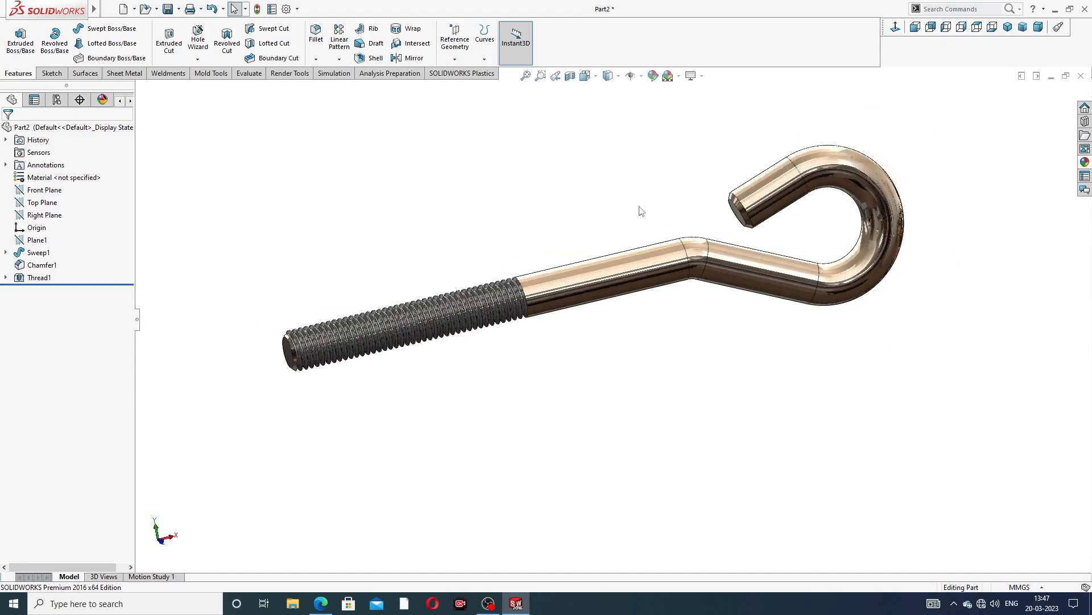
scroll(626, 216, "up", 2)
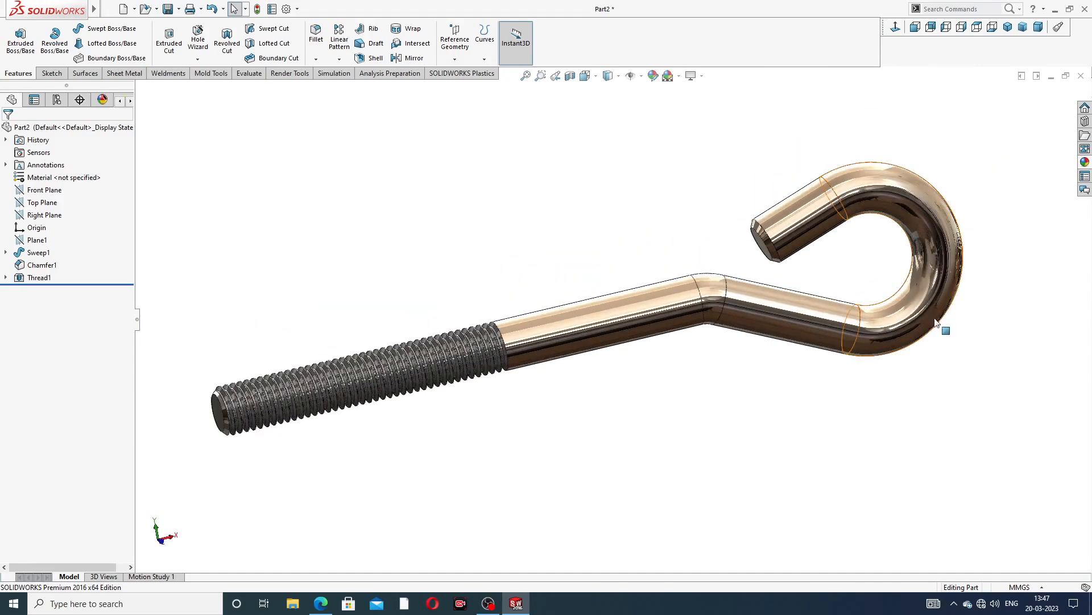
middle_click_drag(933, 327, 930, 361)
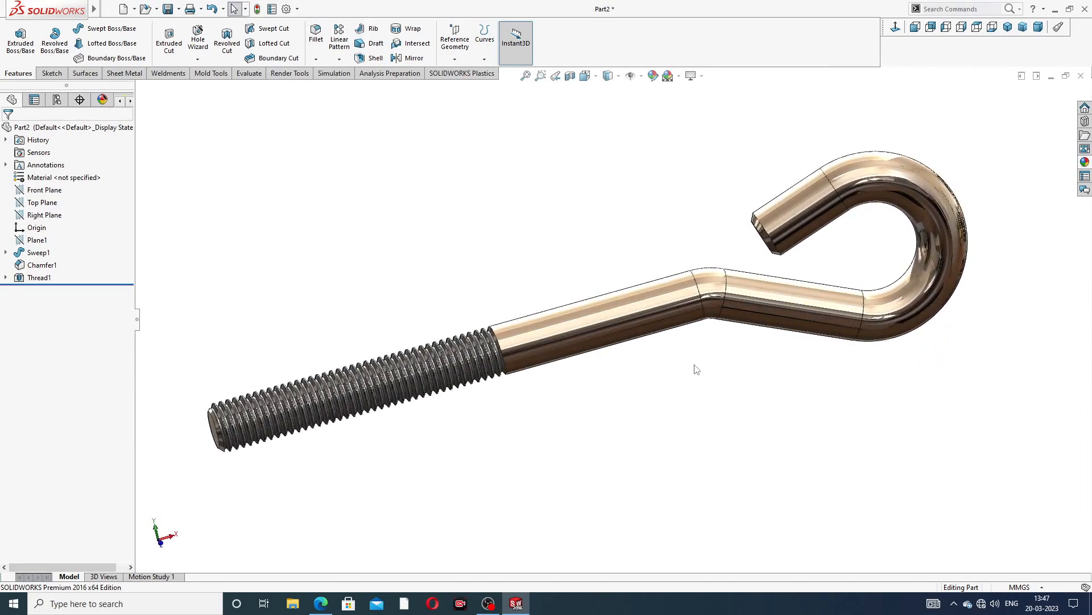
scroll(695, 369, "down", 2)
scroll(695, 368, "up", 2)
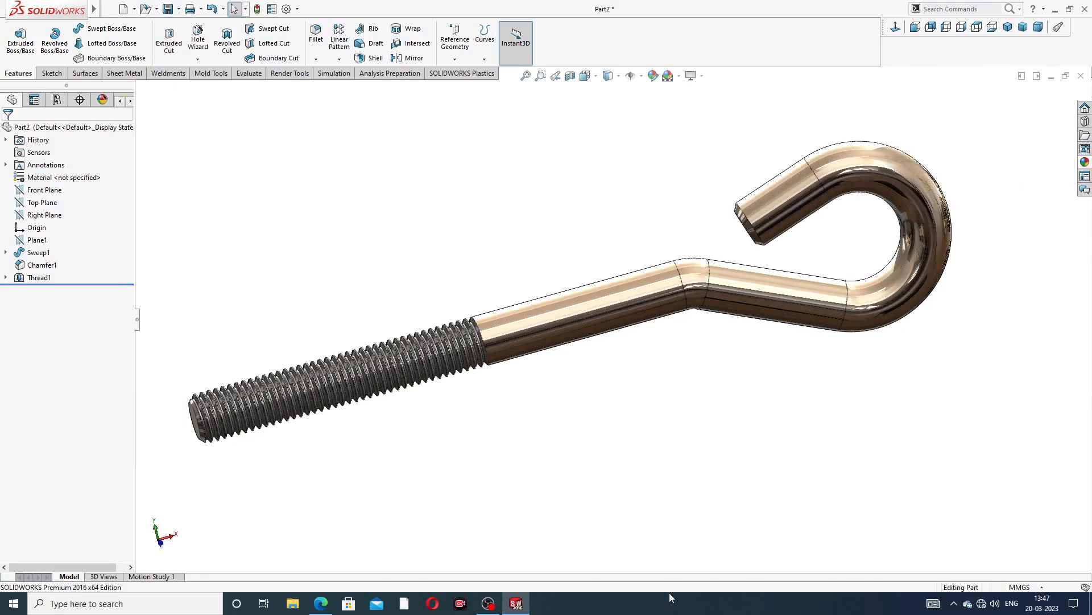